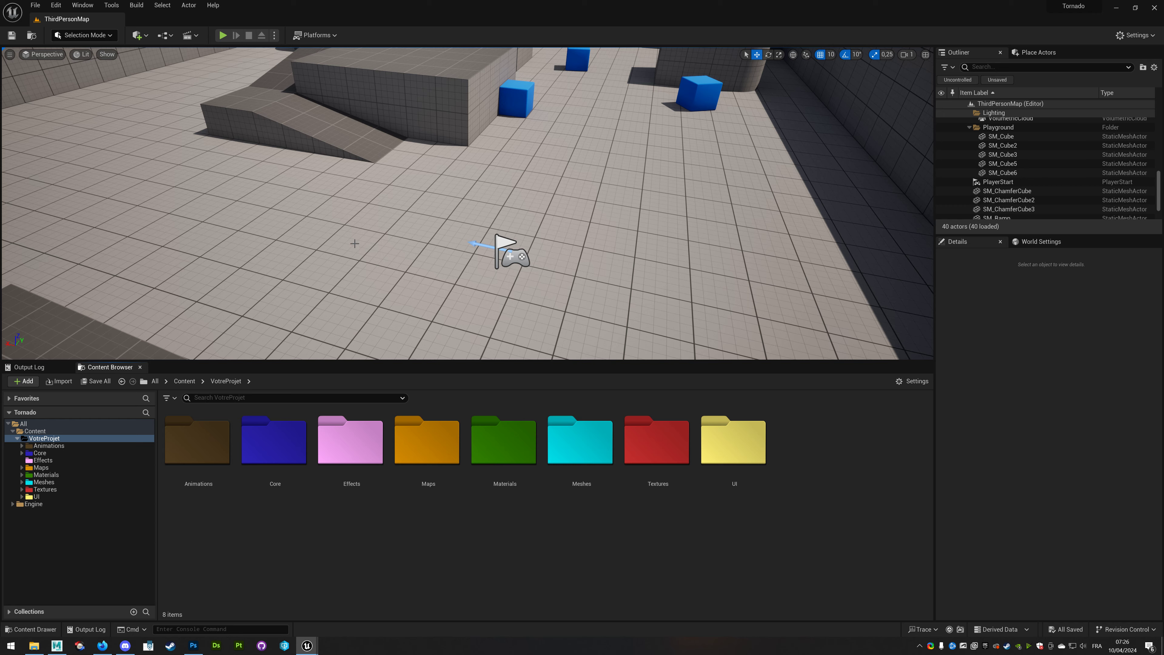
Switch from Unreal Engine to Autodesk Maya's empty untitled scene.
left_click(57, 645)
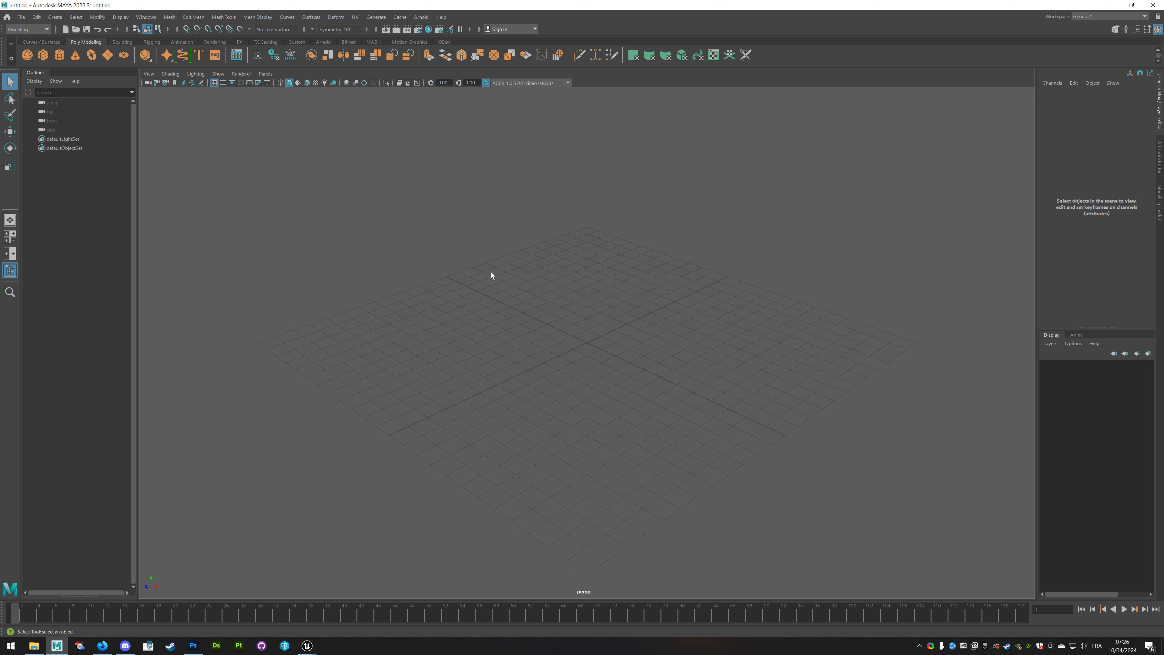
Create a polygon cylinder from the shelf.
left_click(59, 55)
scroll(594, 408, "up", 1)
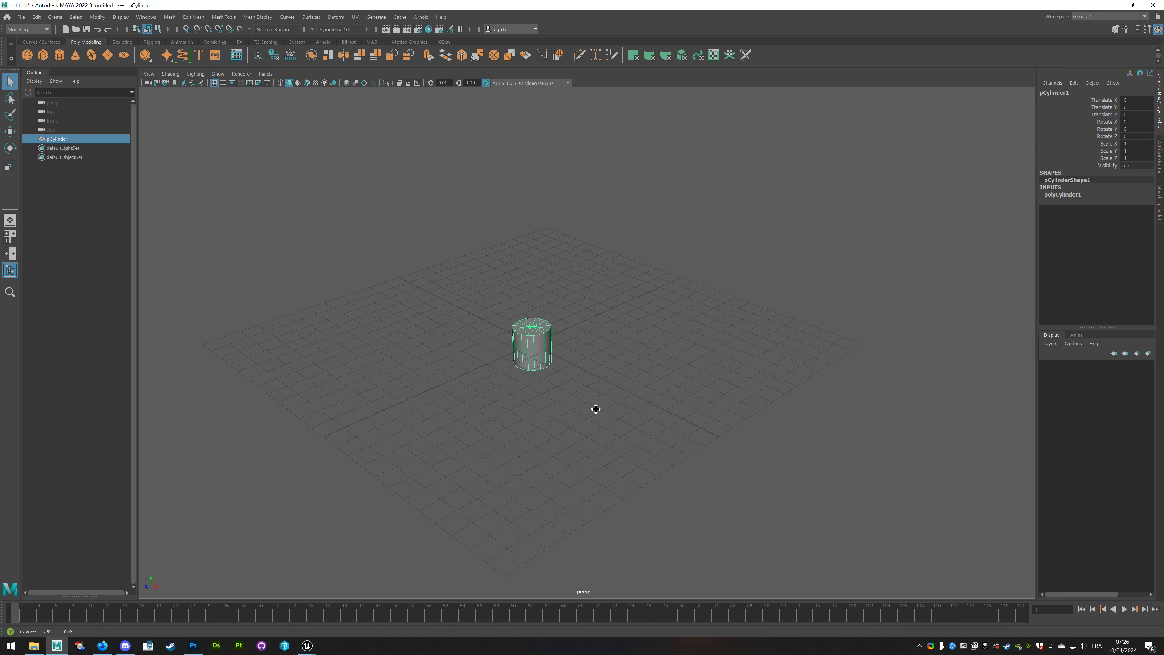
scroll(597, 411, "up", 1)
scroll(748, 421, "up", 2)
scroll(431, 379, "up", 1)
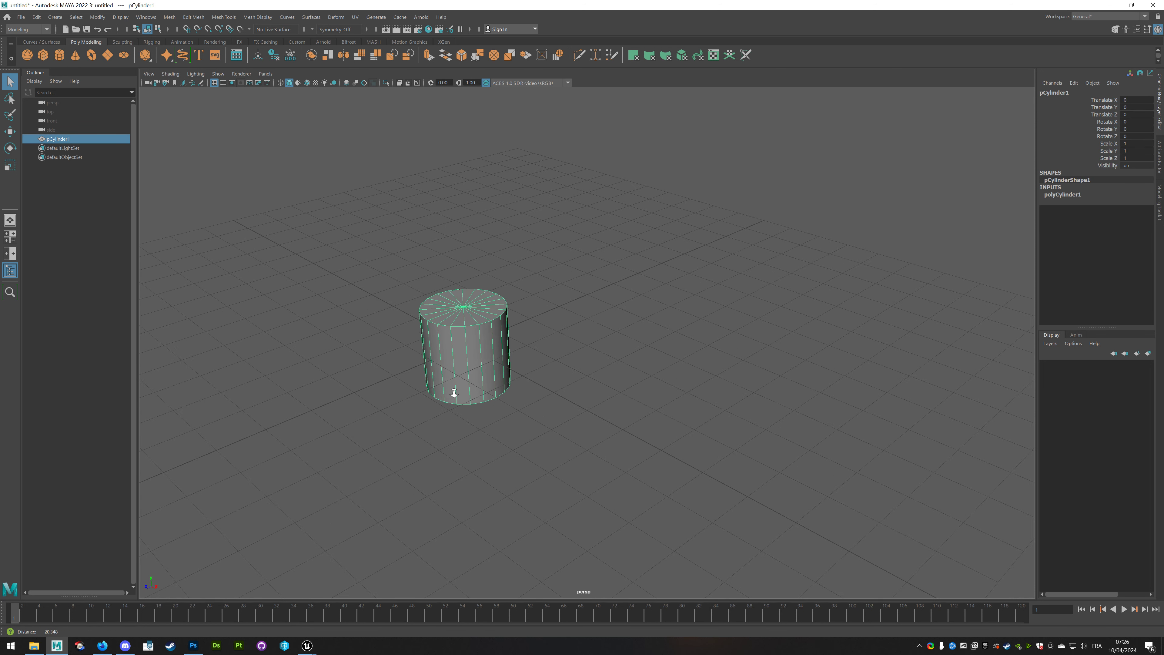
scroll(447, 390, "up", 2)
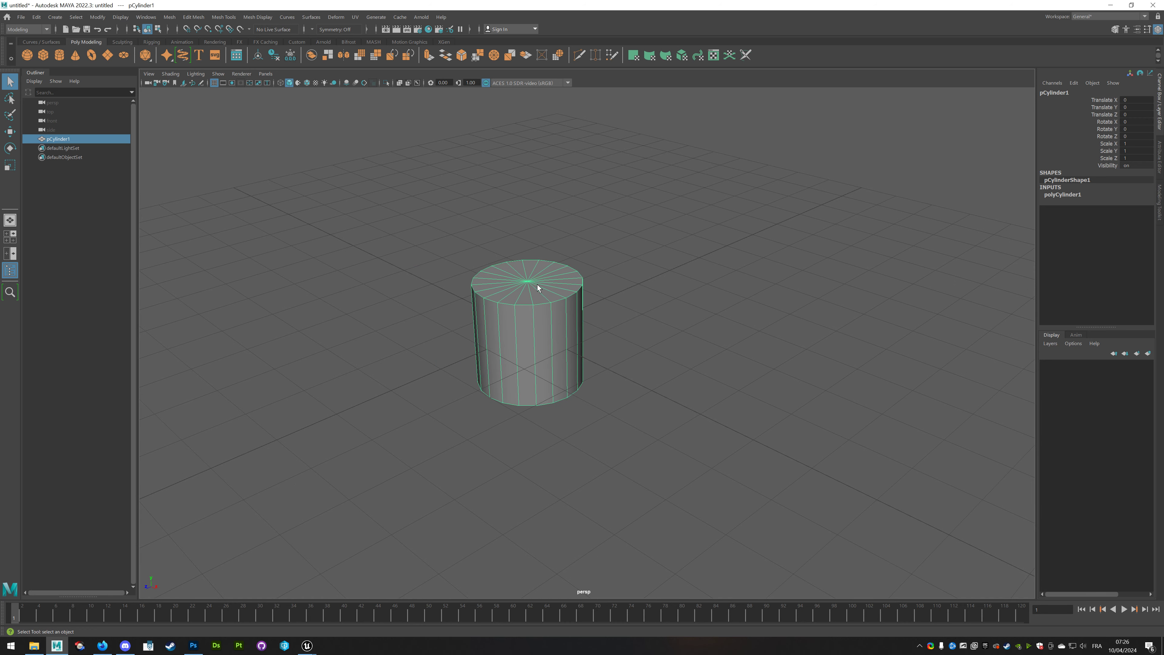
left_click(9, 132)
Select only the cylinder's top and bottom cap faces and delete them.
right_click_drag(555, 314, 554, 338)
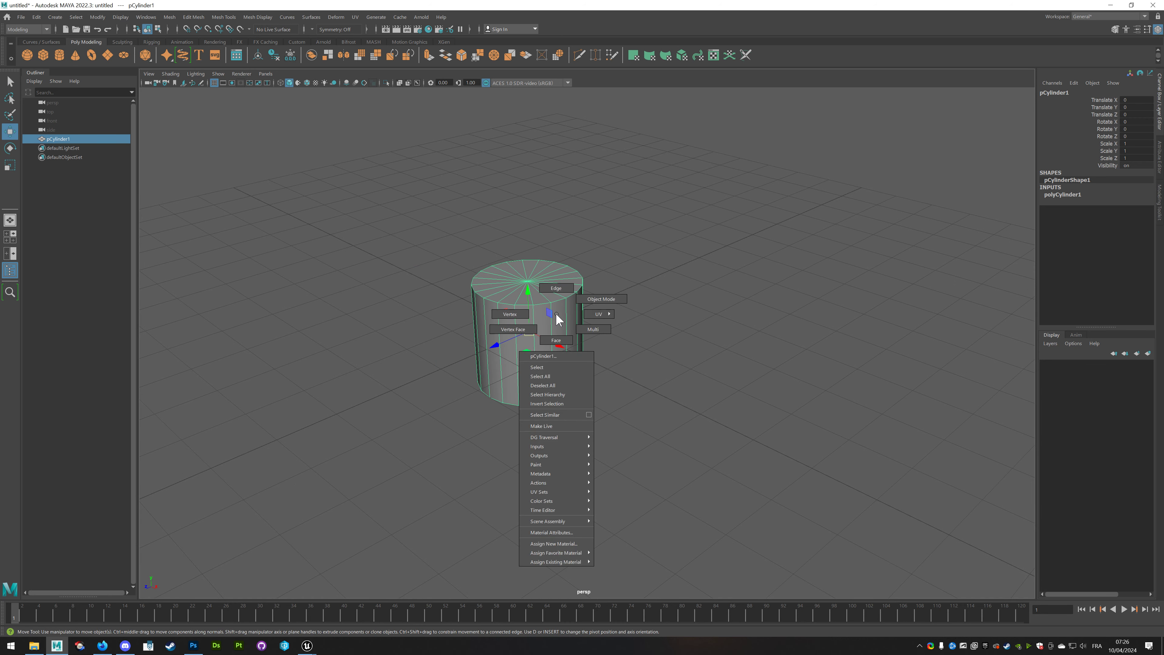
left_click_drag(432, 210, 713, 478)
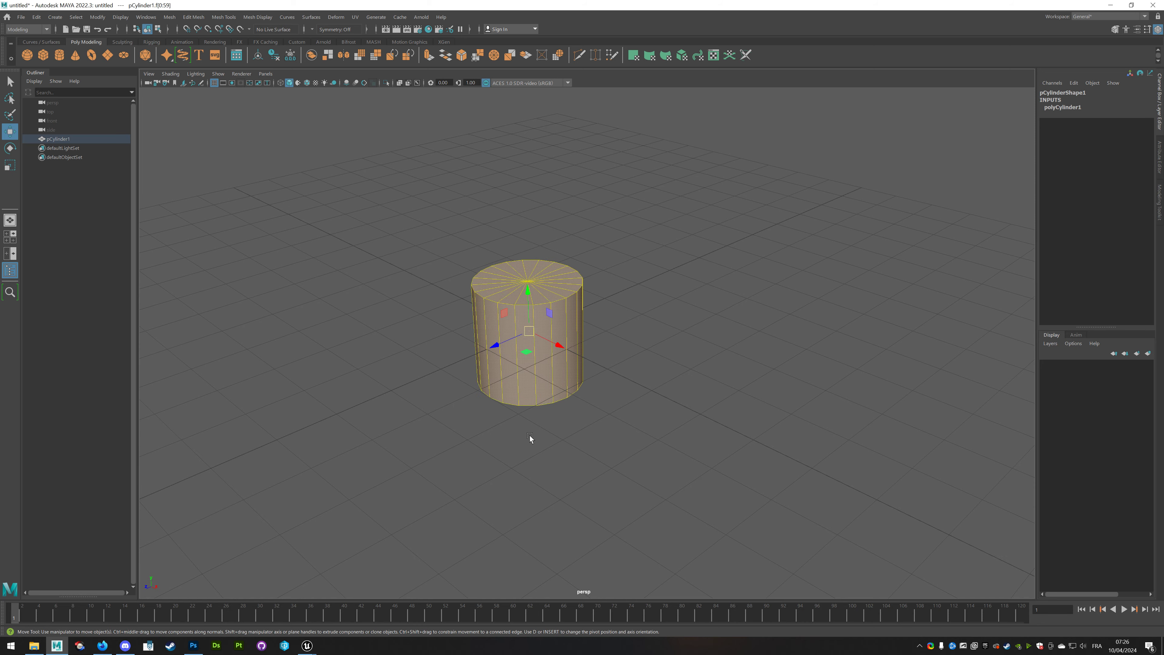
key("super")
left_click_drag(577, 475, 591, 455, "alt")
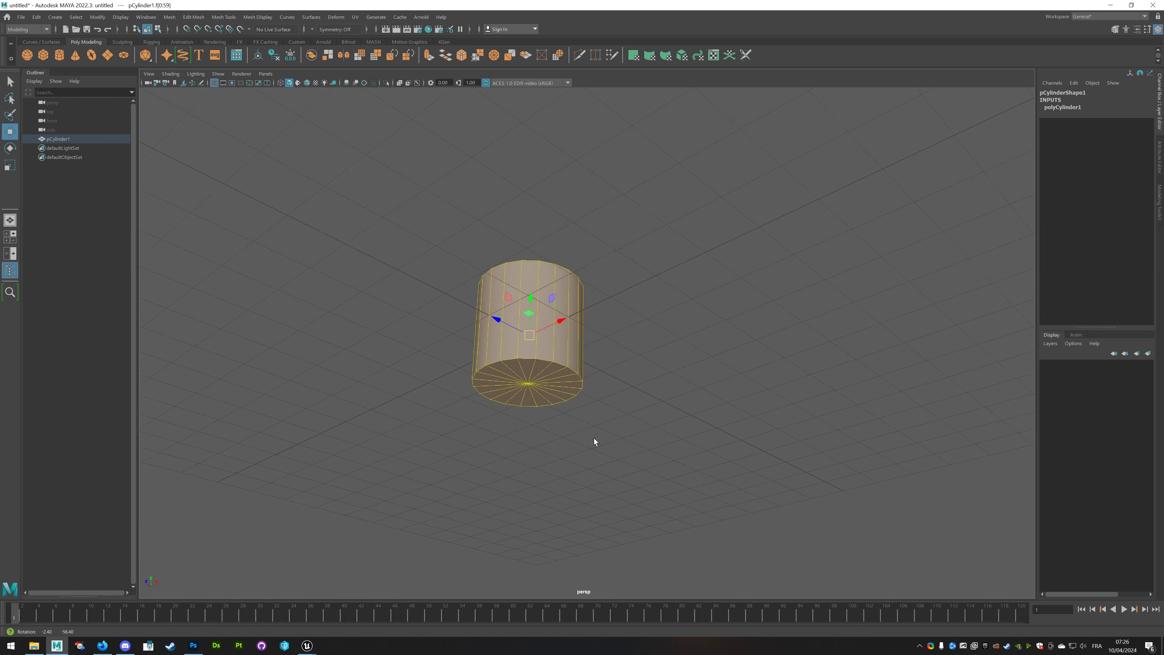
left_click_drag(454, 323, 590, 339, "ctrl")
left_click_drag(670, 335, 647, 369, "alt")
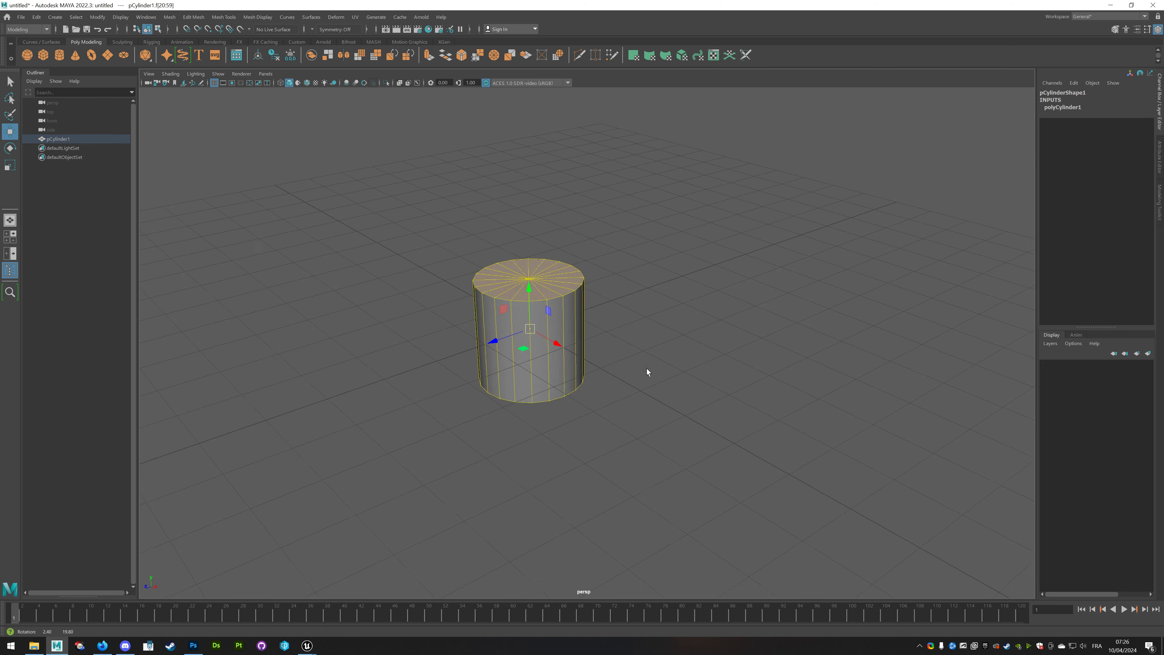
key("Delete")
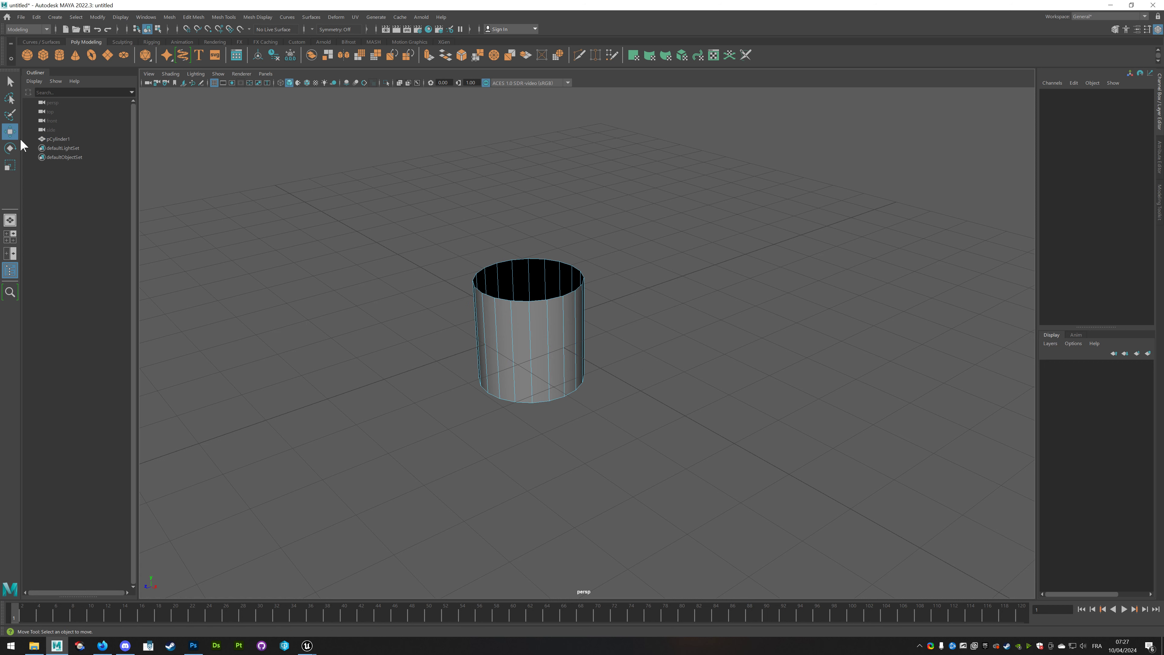
Adjust the Move tool's soft selection settings and return the tube to object mode.
double_click(10, 132)
left_click(74, 372)
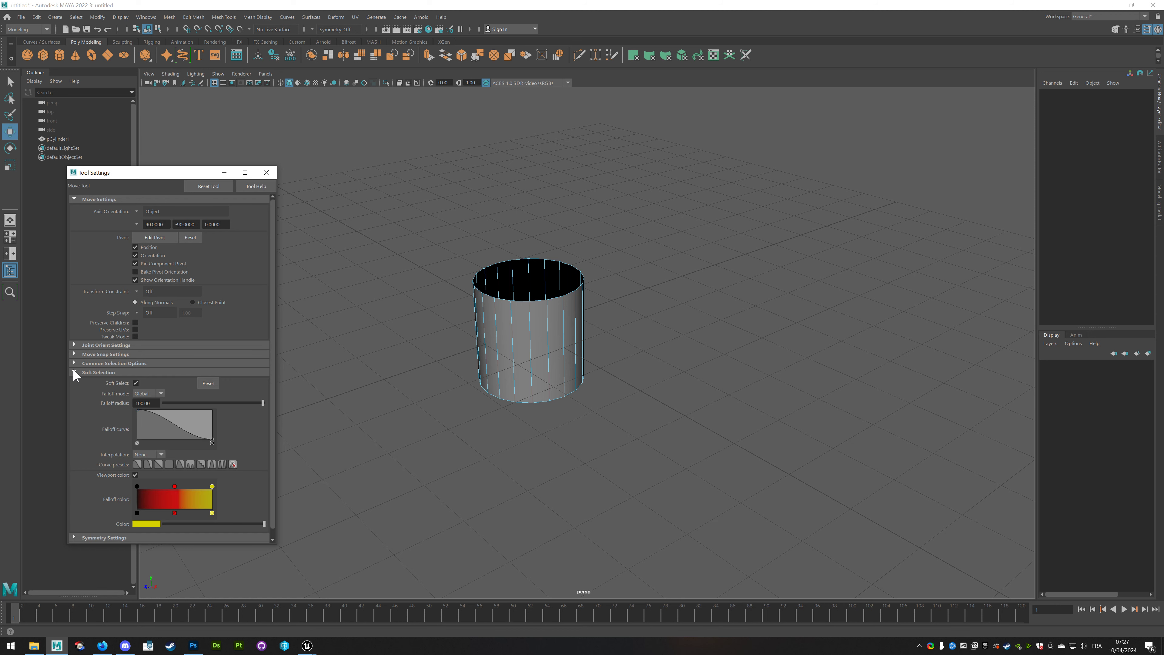
left_click(267, 172)
right_click_drag(564, 405, 642, 421, "alt")
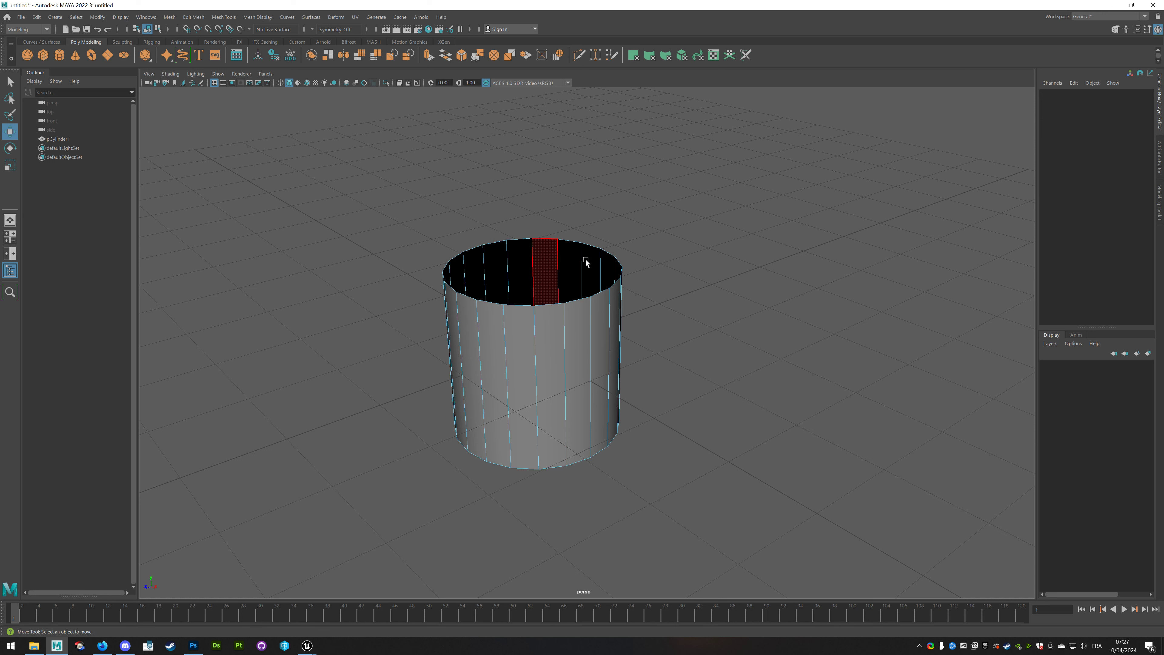
right_click_drag(550, 330, 600, 321)
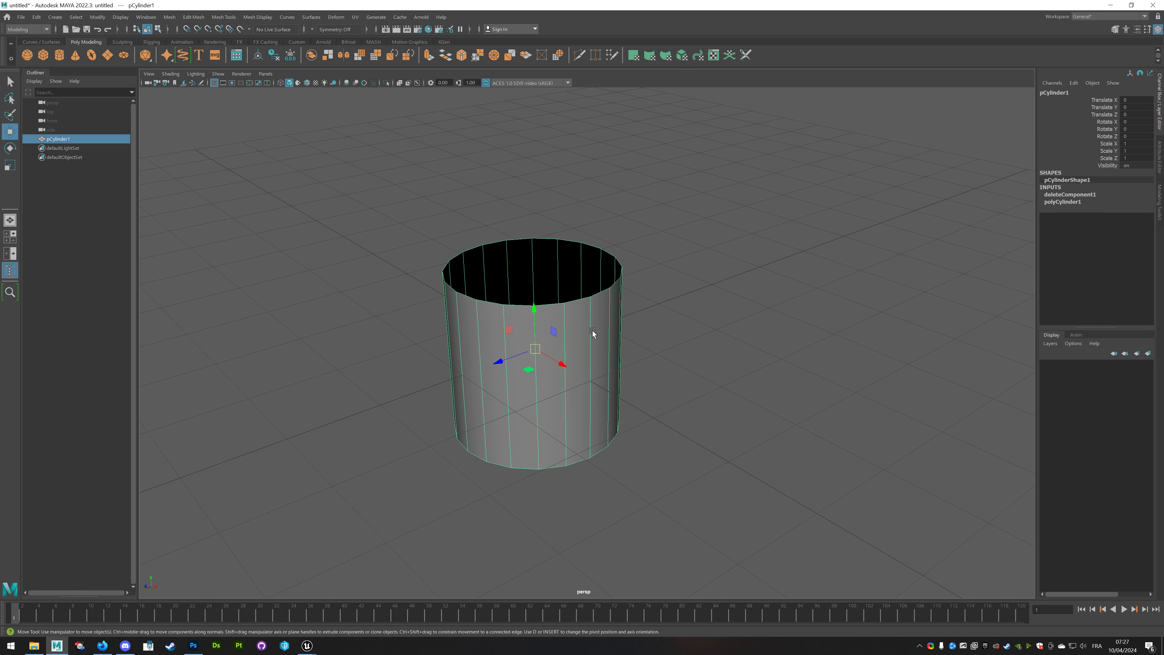
double_click(1134, 144)
Scale the tube to 100 on X and Z and 10 on Y, then frame it.
double_click(1137, 156)
double_click(1137, 151)
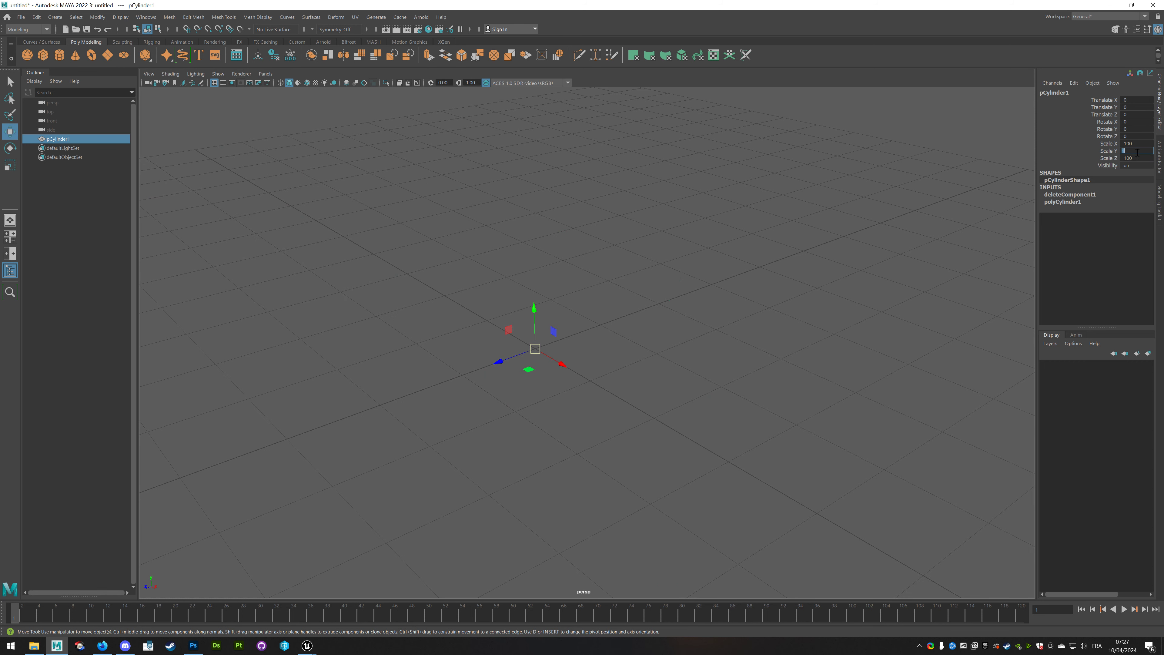
key("Return")
key("f")
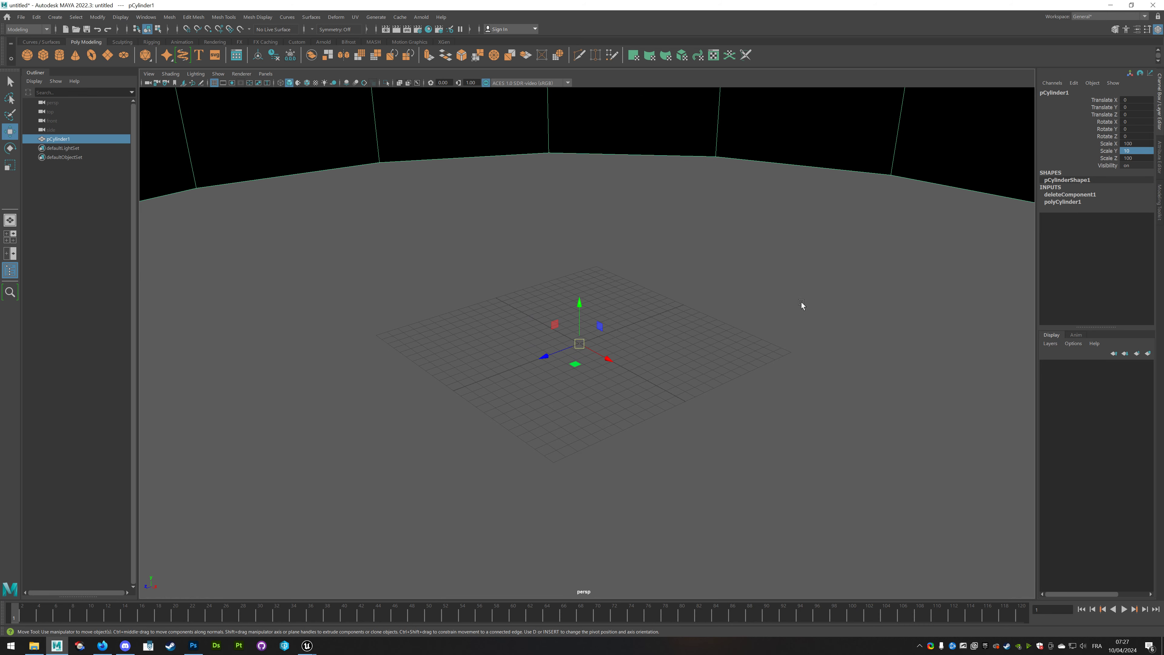
mouse_move(801, 306)
left_mouse_down("alt")
mouse_move(584, 302)
mouse_move(581, 336)
left_mouse_up("alt")
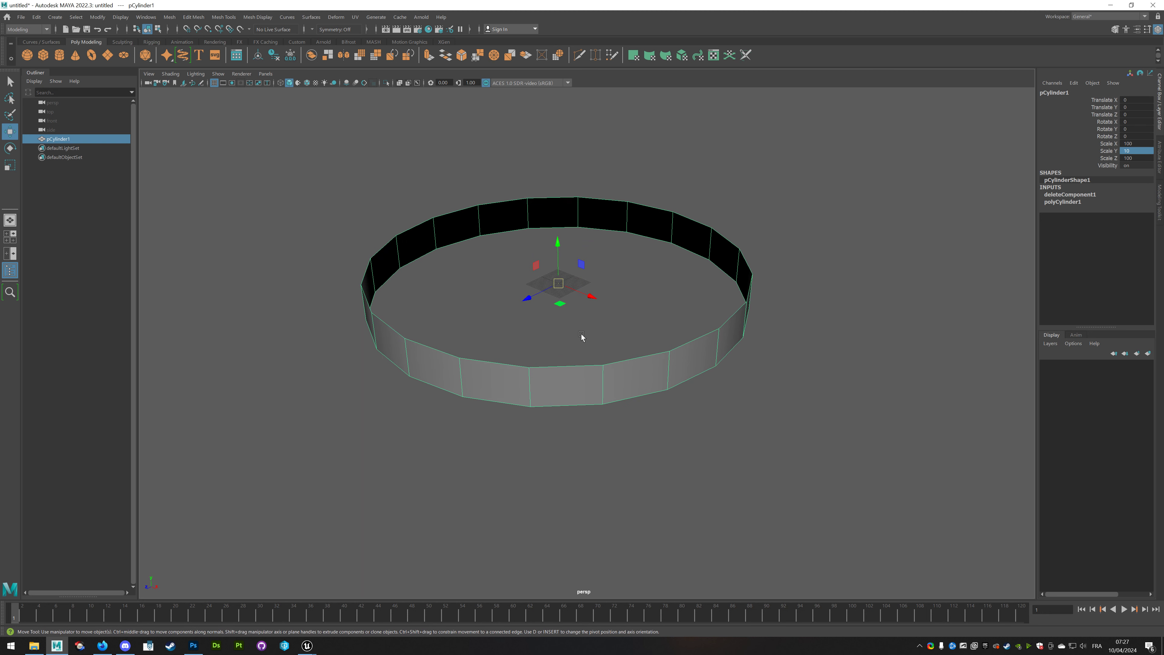
Insert a single horizontal edge loop around the tube's wall, with the loop count set to 1.
right_click_drag(503, 377, 453, 394, "shift")
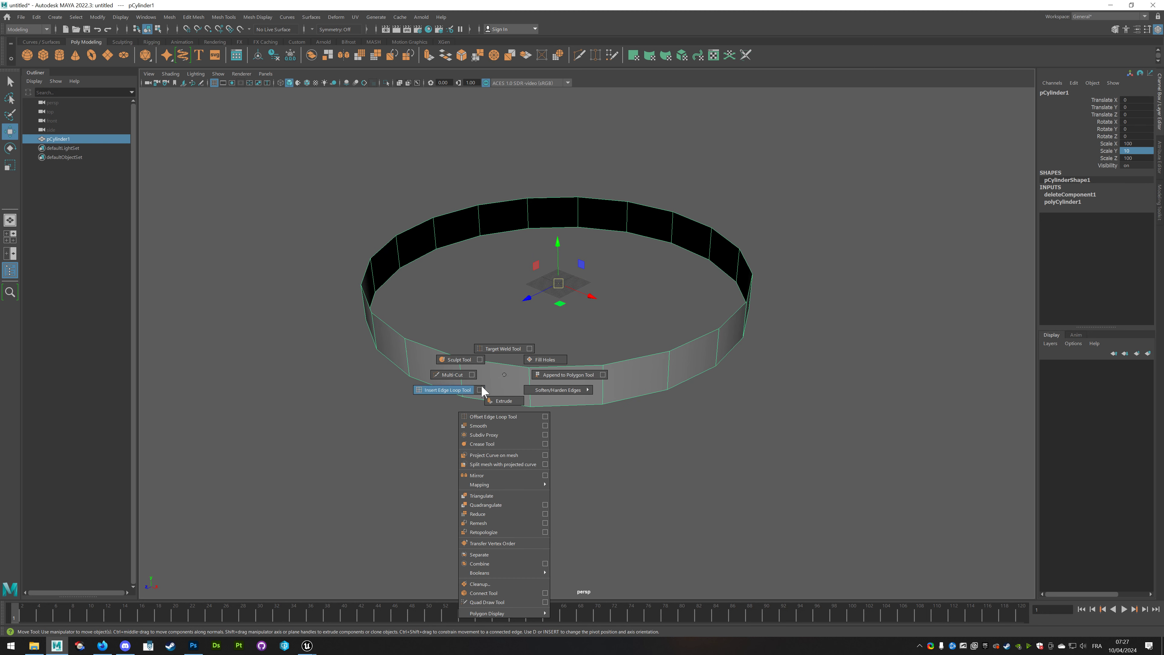
left_click(463, 388)
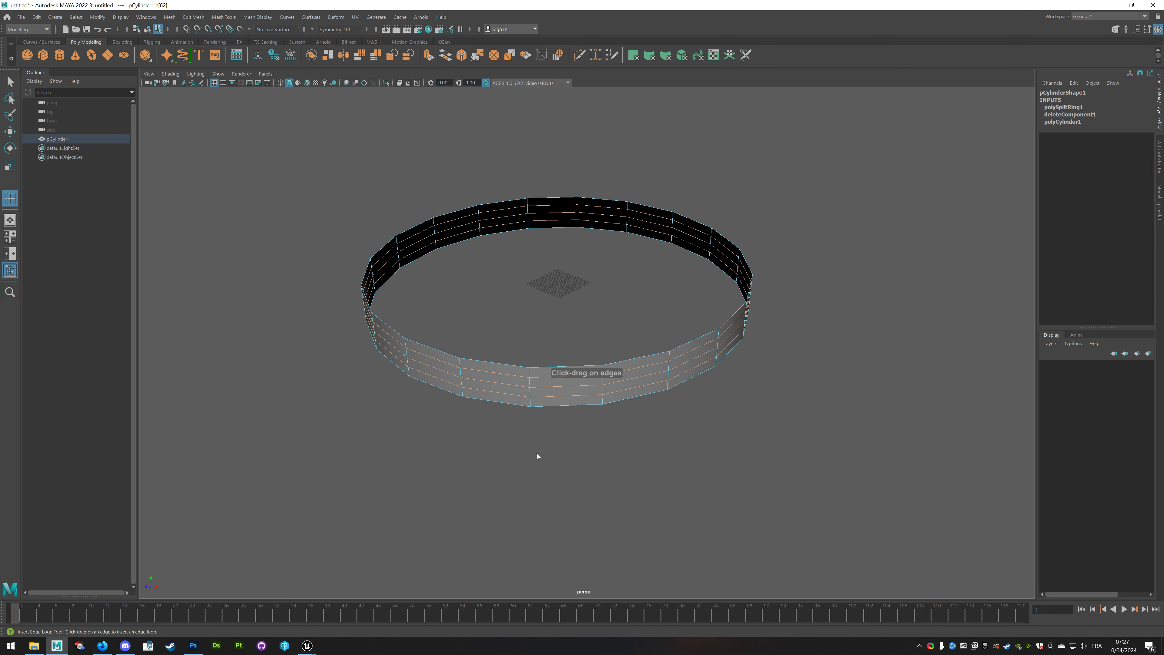
key("ctrl+z")
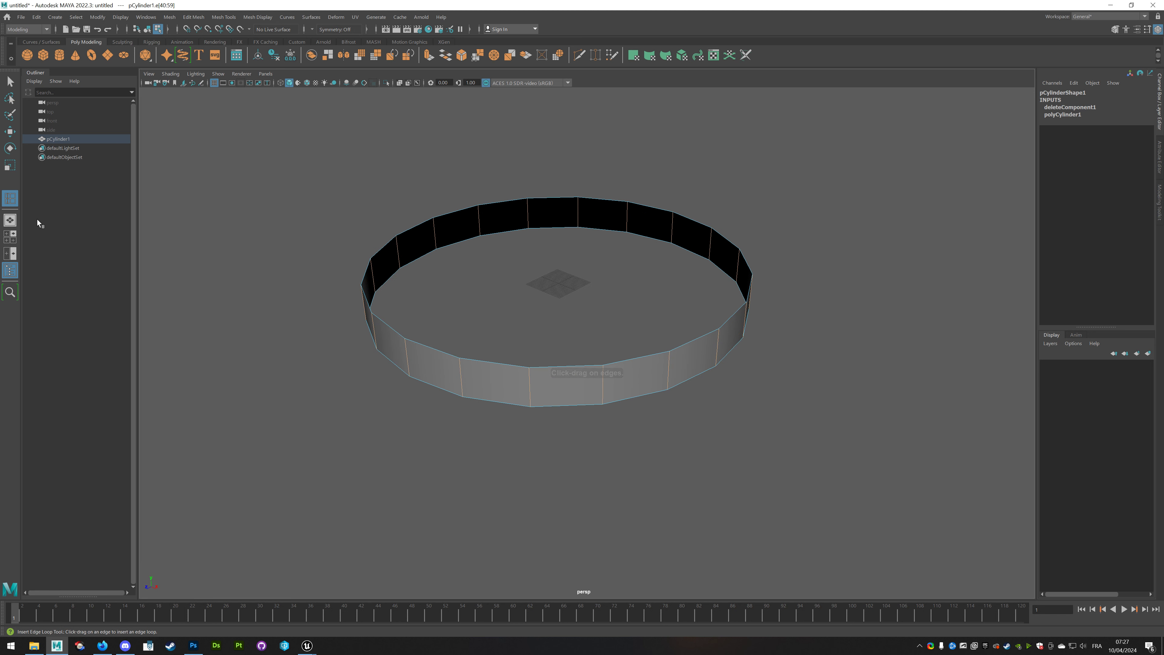
double_click(15, 200)
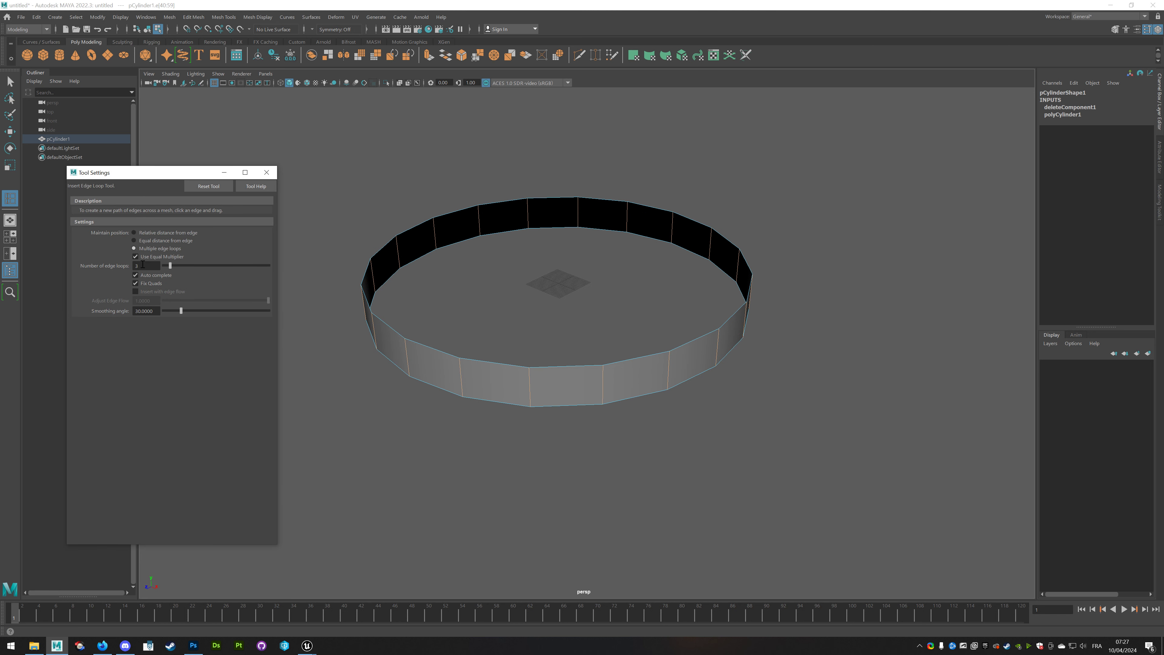
key("Return")
left_click(531, 389)
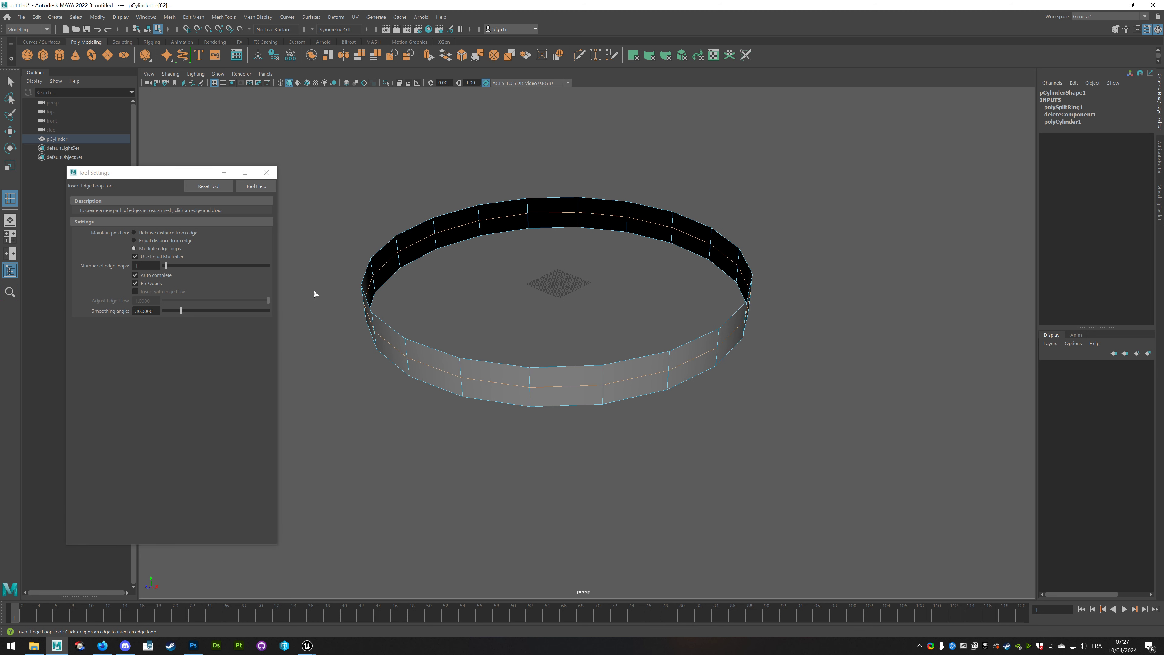
left_click(266, 172)
Reconfirm the edge loop count of 1 and return to whole-object selection.
double_click(10, 198)
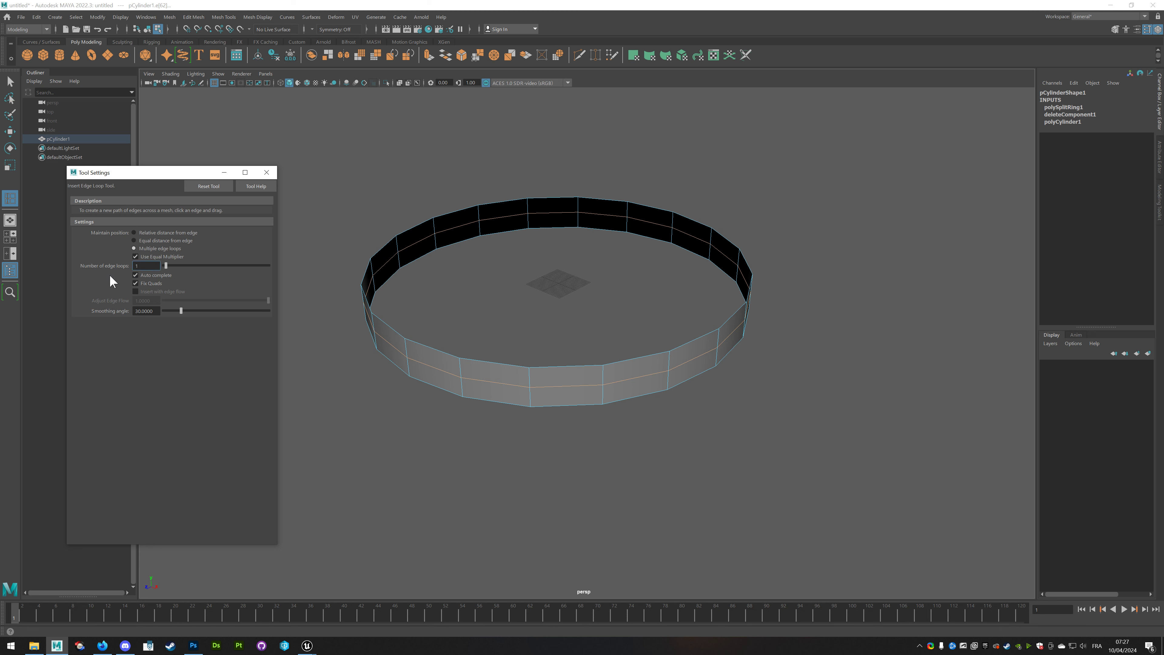
type("3")
key("Return")
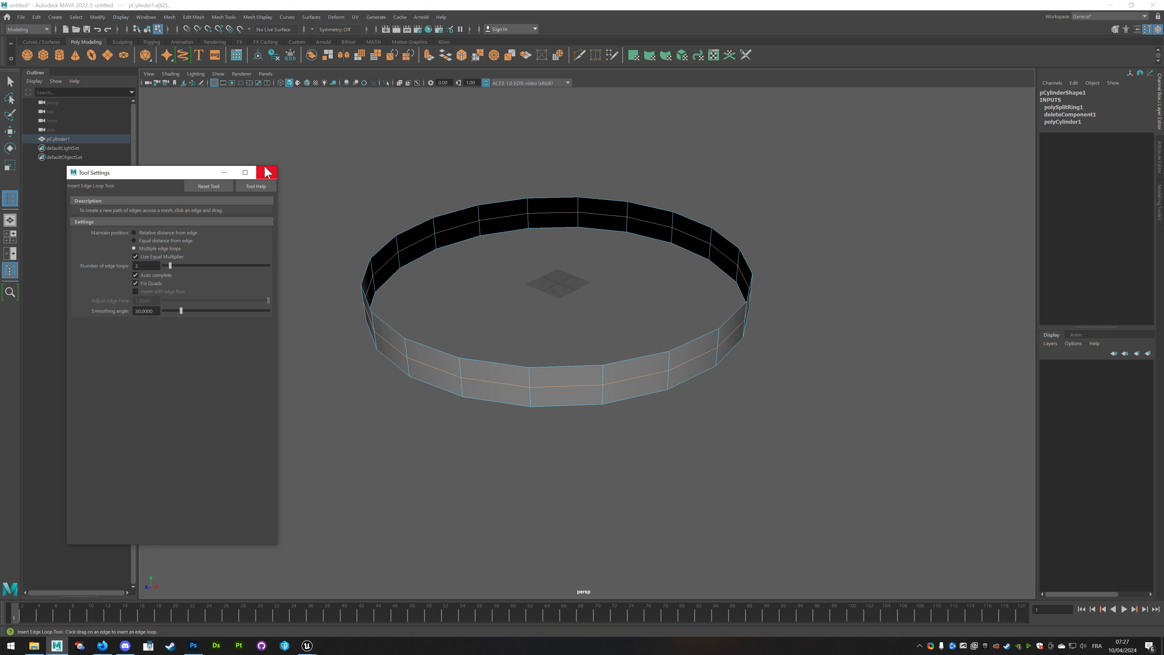
left_click(266, 173)
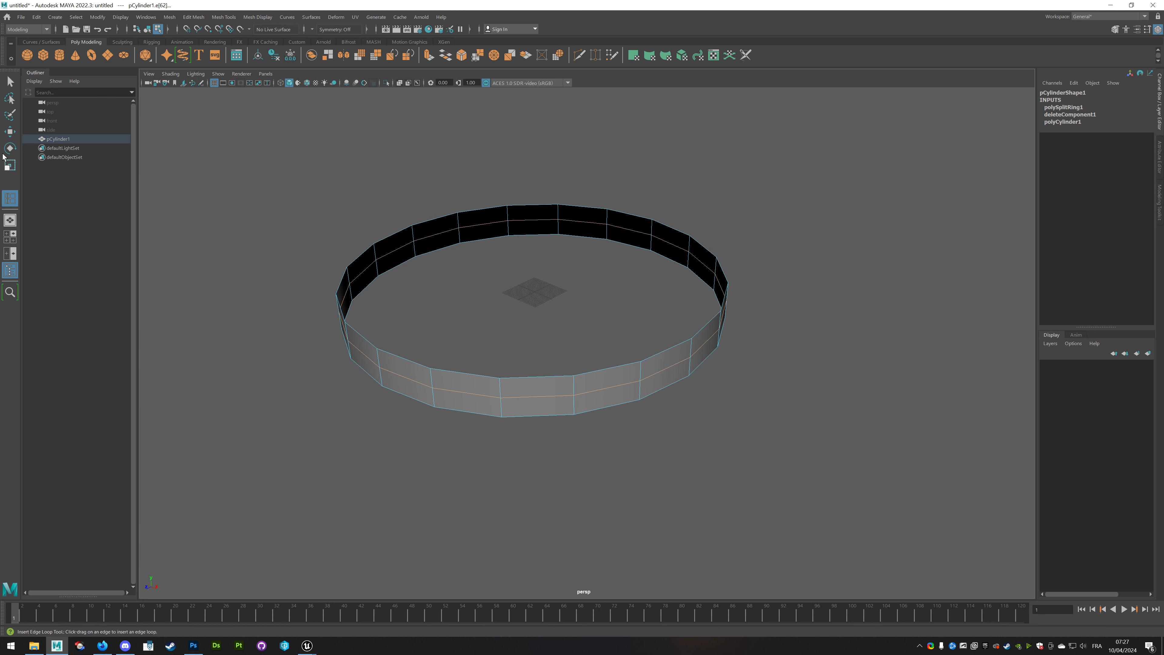
key("w")
mouse_move(502, 350)
left_mouse_down("alt")
mouse_move(575, 364)
mouse_move(513, 337)
left_mouse_up("alt")
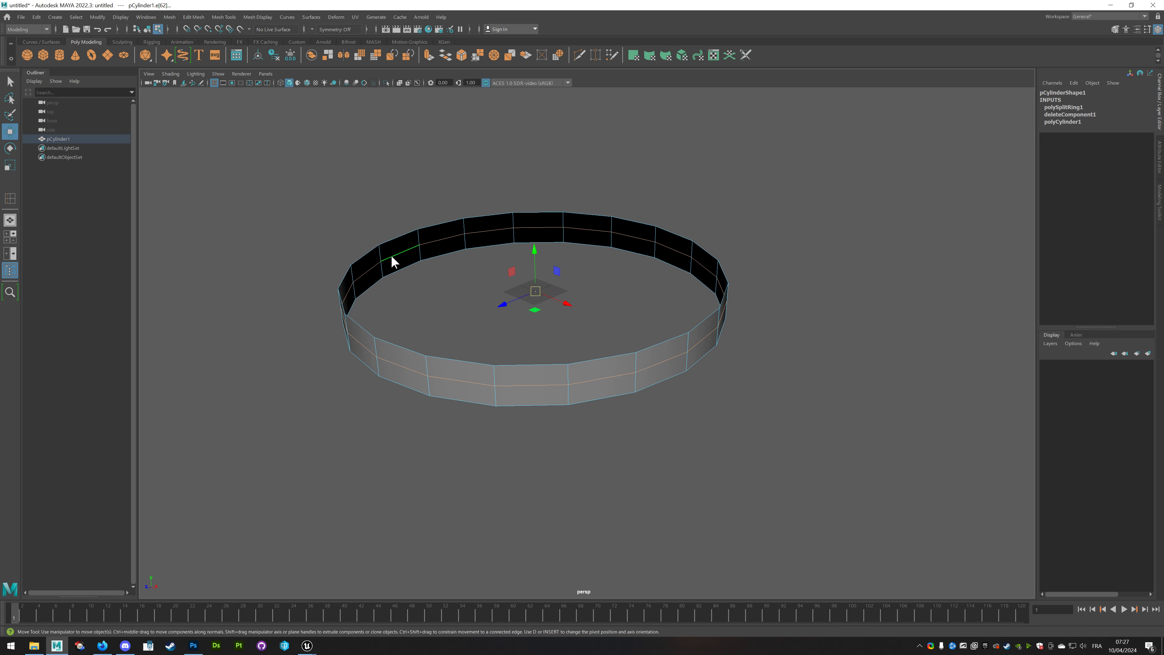
right_click_drag(392, 262, 428, 241)
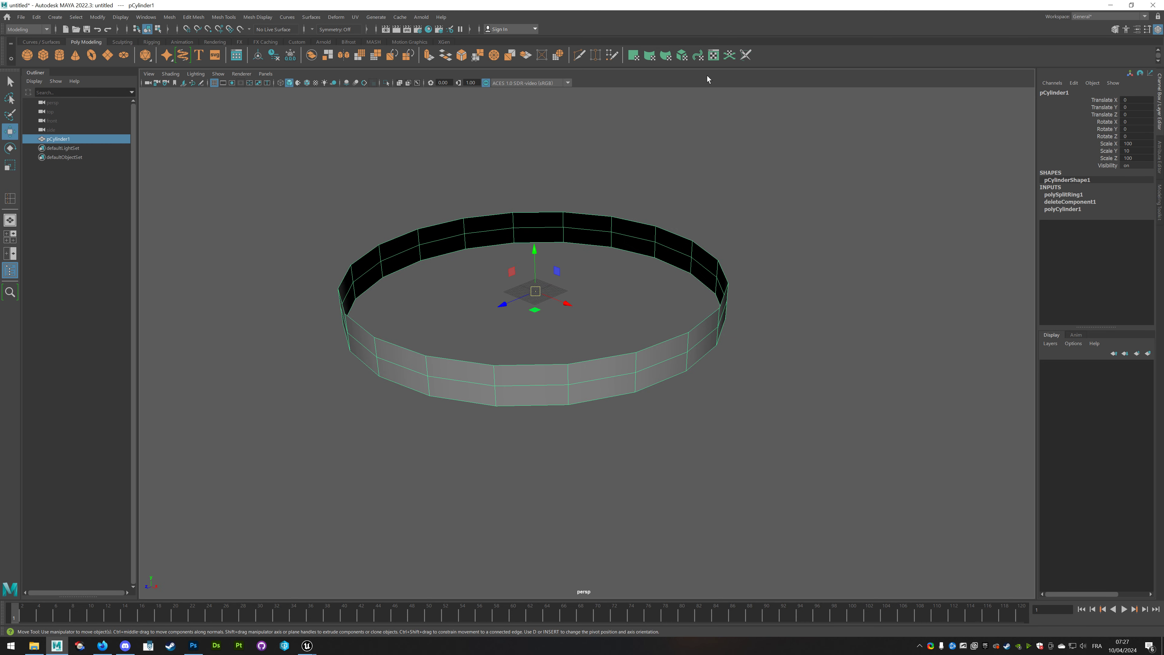
In the UV Editor, select the ring's UV shell and normalize it to fill 0–1 space.
left_click(713, 55)
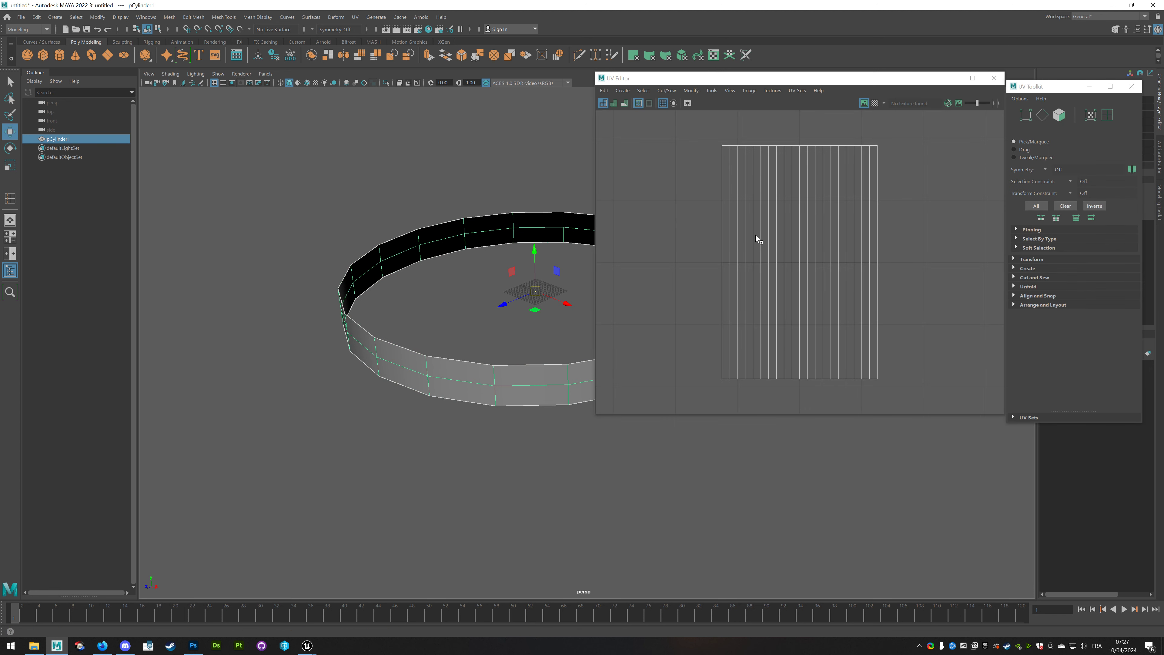
scroll(756, 235, "down", 3)
scroll(754, 235, "down", 2)
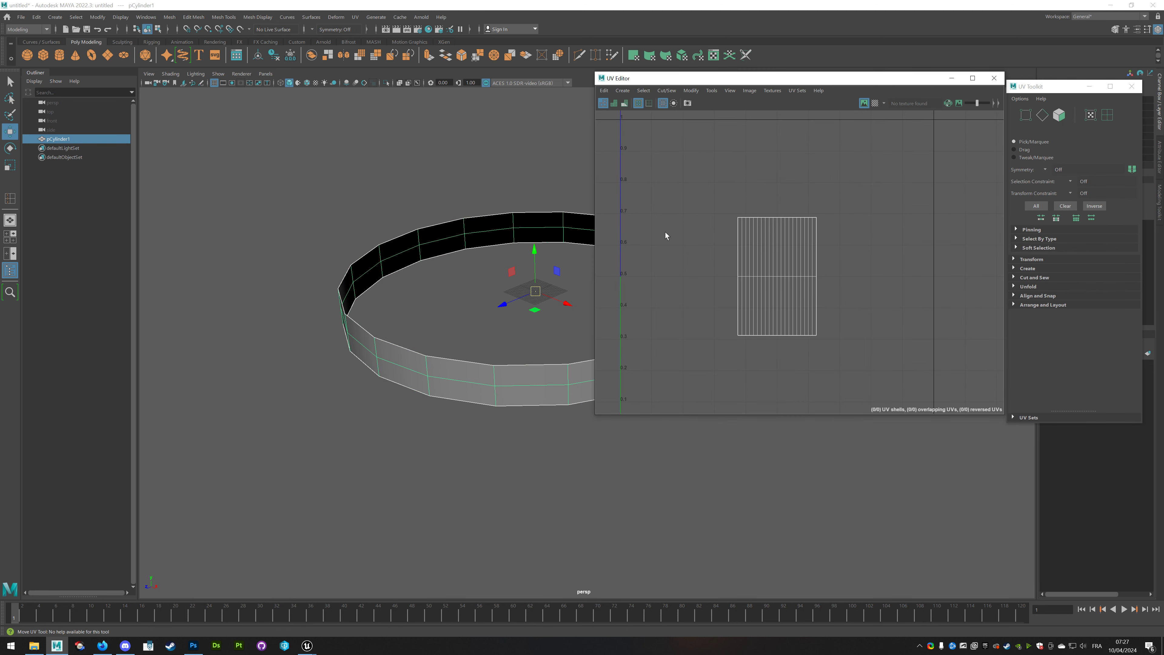
scroll(664, 239, "down", 1)
scroll(622, 316, "down", 2)
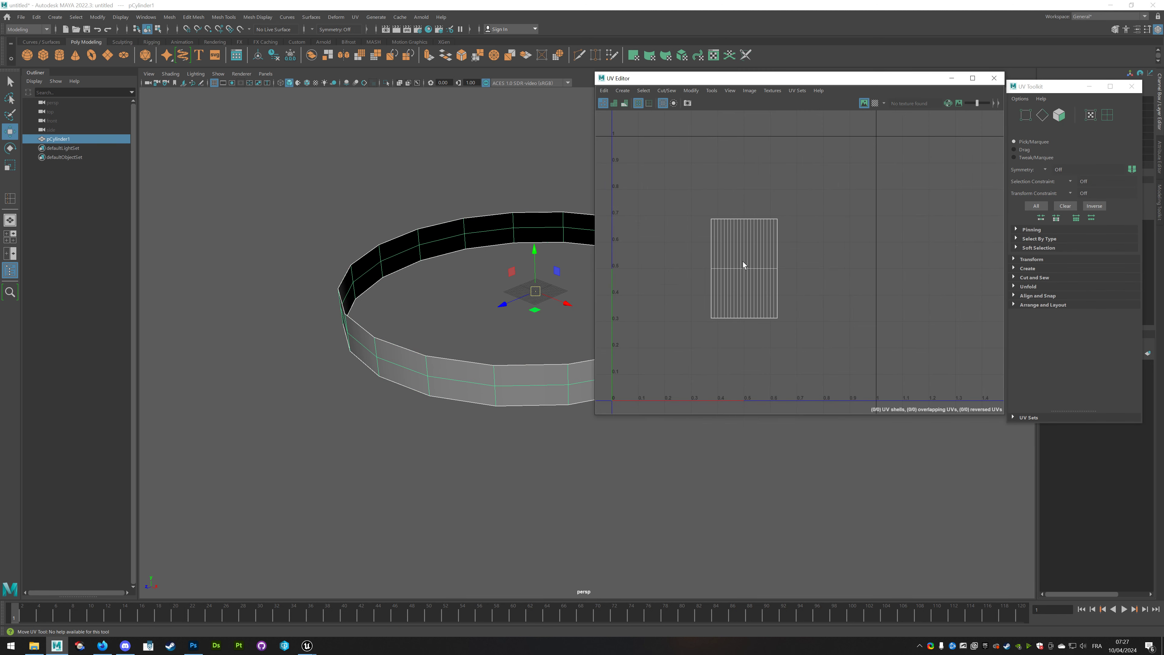
right_click_drag(743, 261, 711, 243)
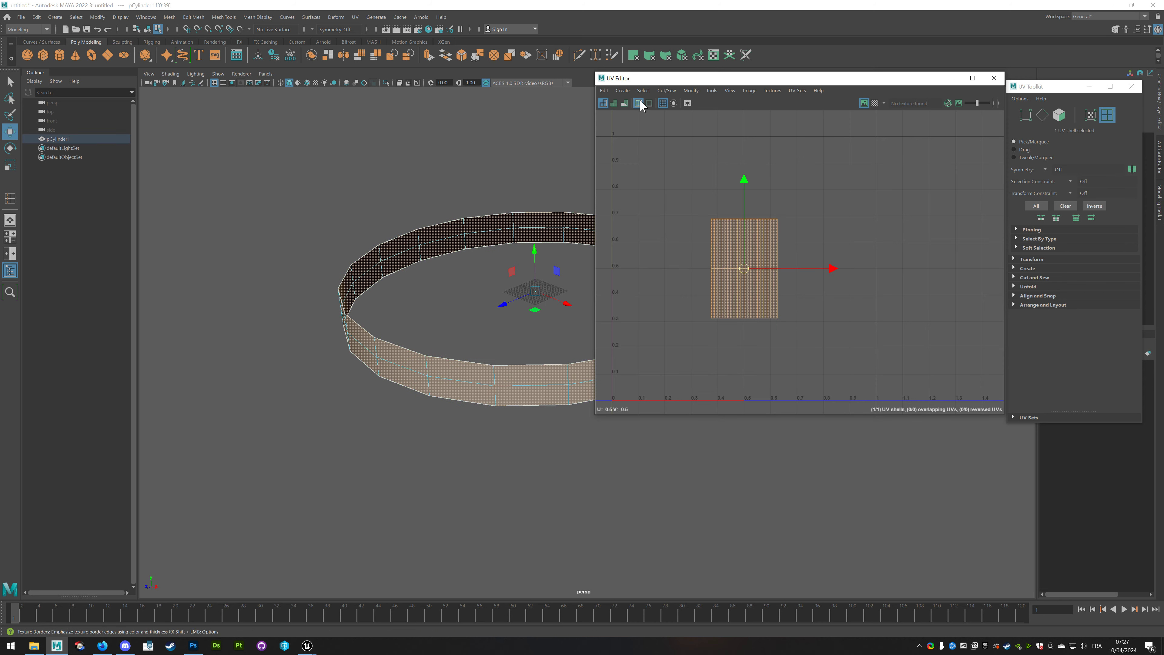
left_click(691, 90)
left_click(706, 171)
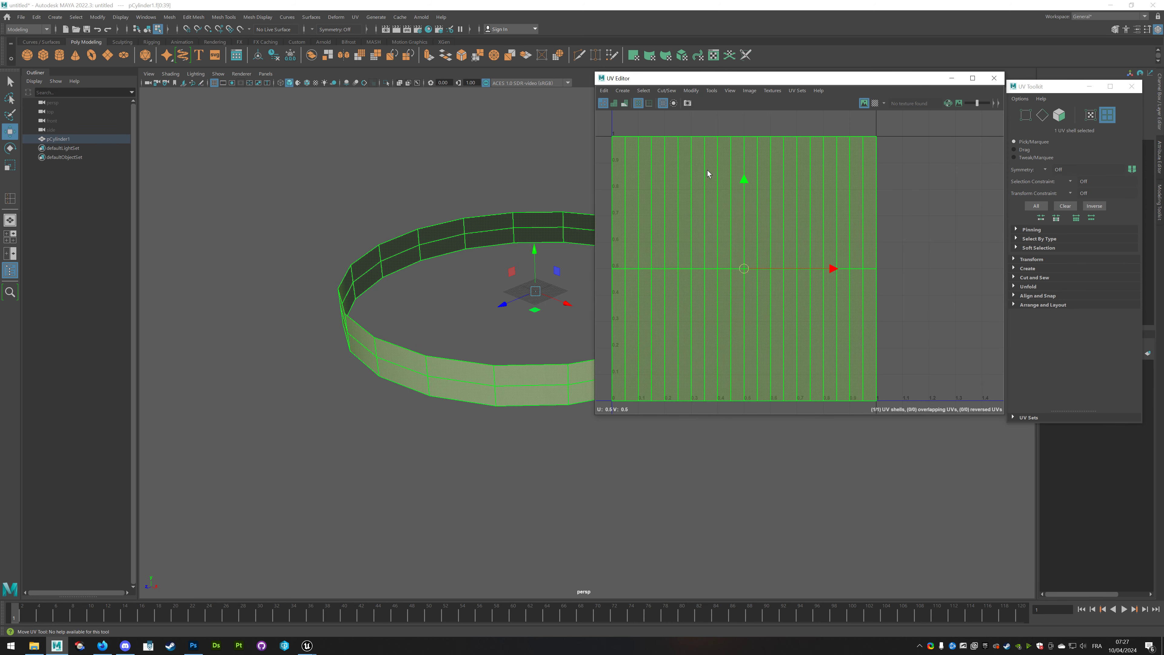
Squash the UV shell vertically to about V 0.35–0.65 and close the UV Editor.
scroll(747, 239, "down", 1)
key("r")
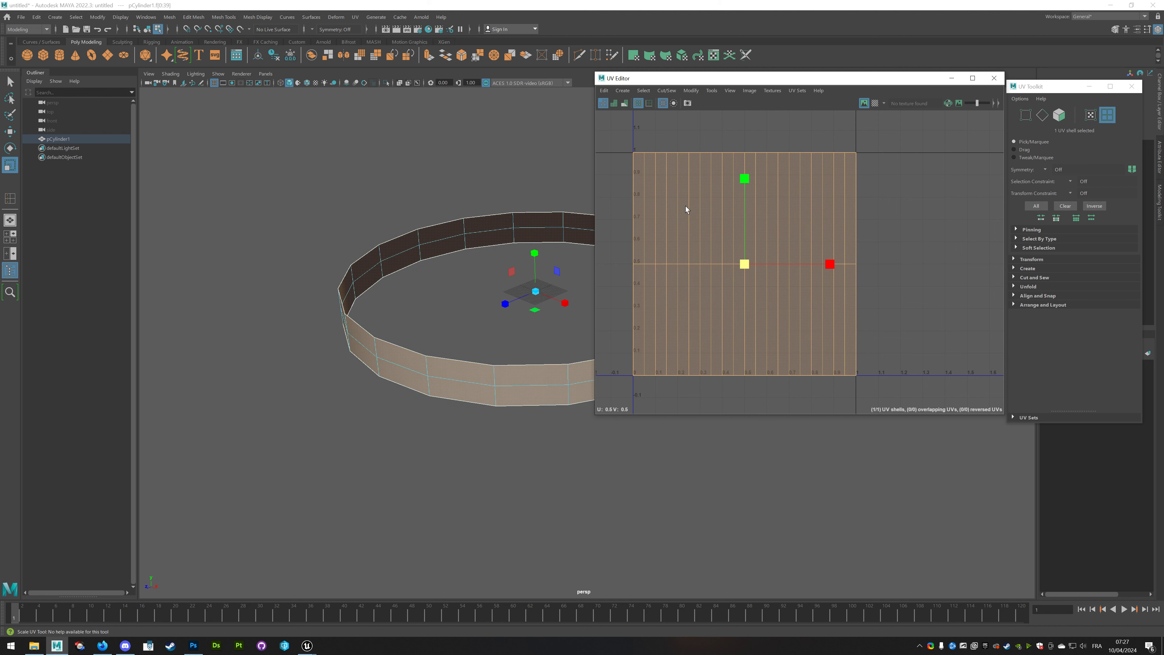
left_click_drag(744, 178, 742, 237)
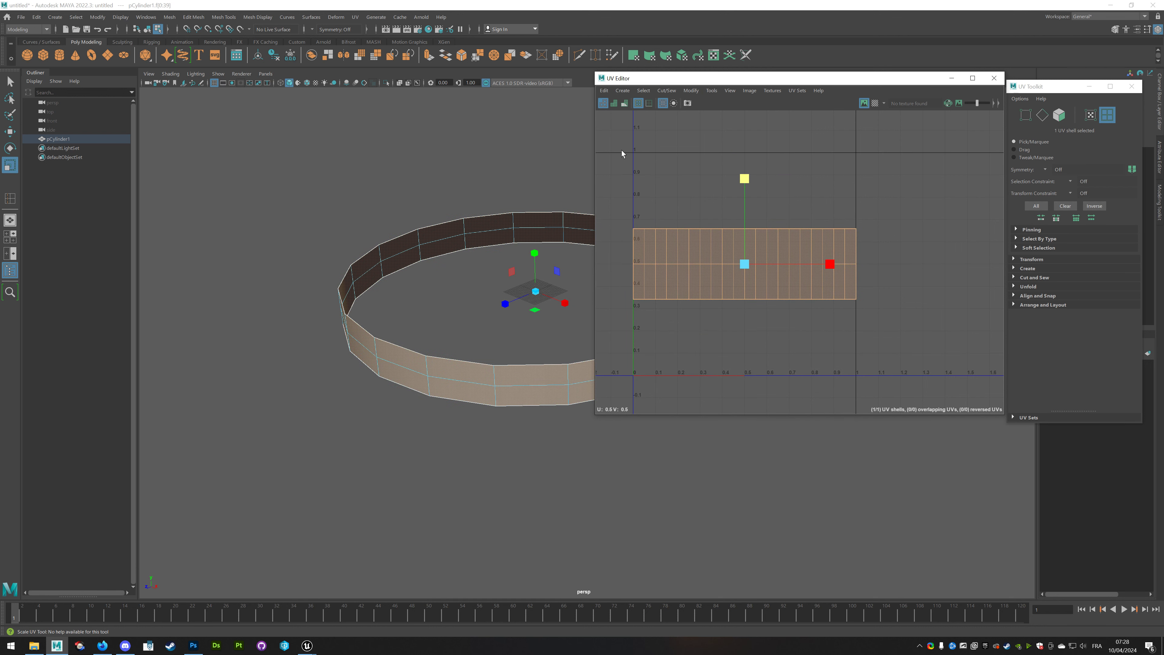
key("f")
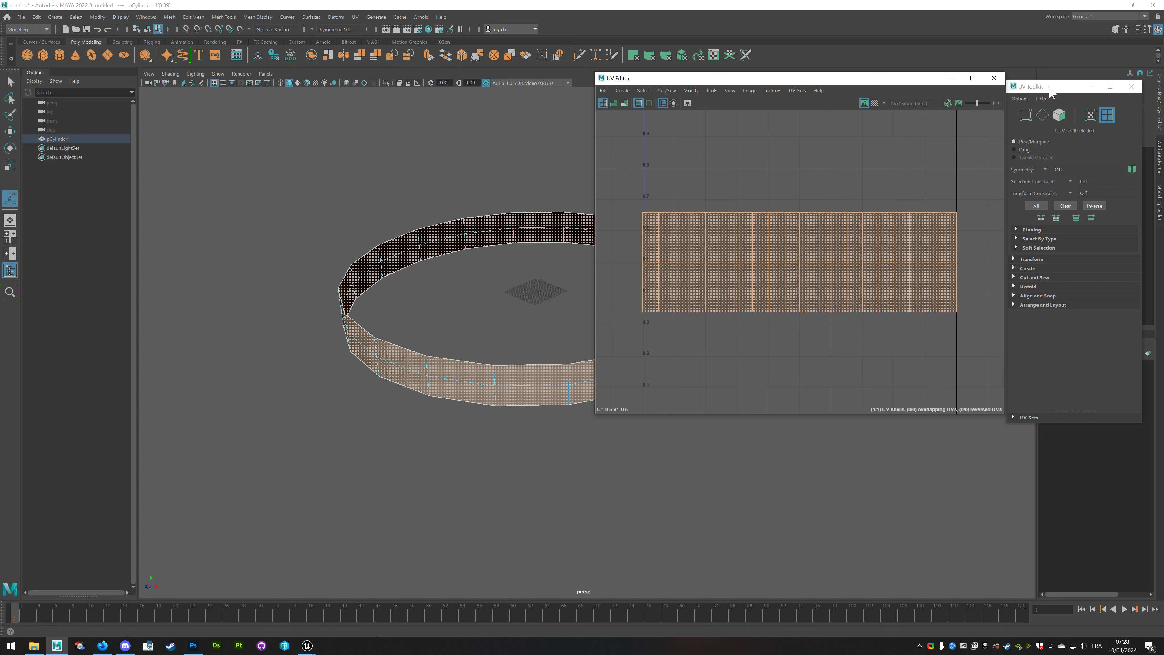
mouse_move(1014, 88)
left_mouse_down()
mouse_move(1003, 120)
mouse_move(1036, 86)
left_mouse_up()
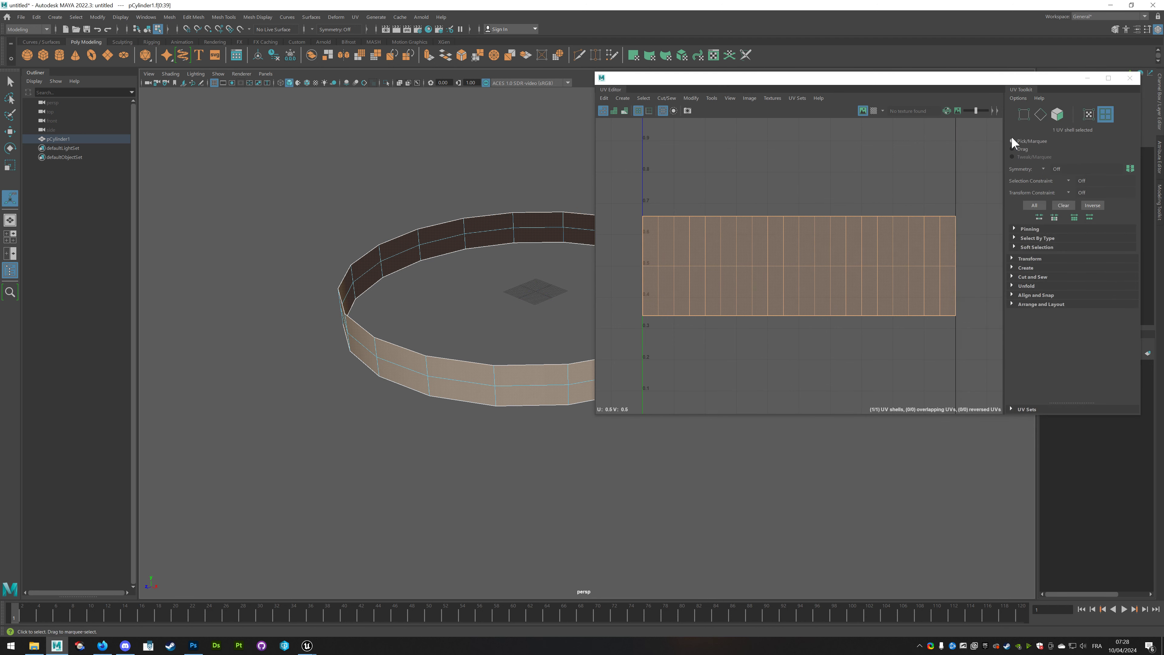
left_click(1129, 78)
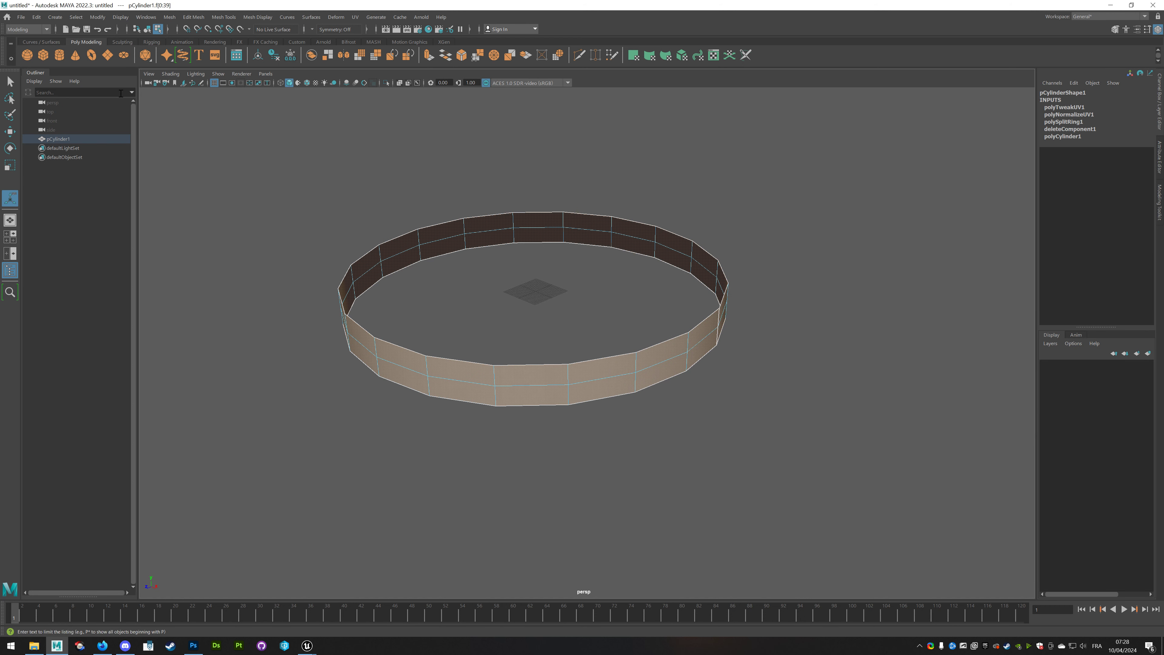
Export the selected pCylinder1 to the Desktop as the FBX file SwirlRing.
left_click(21, 17)
left_click(49, 137)
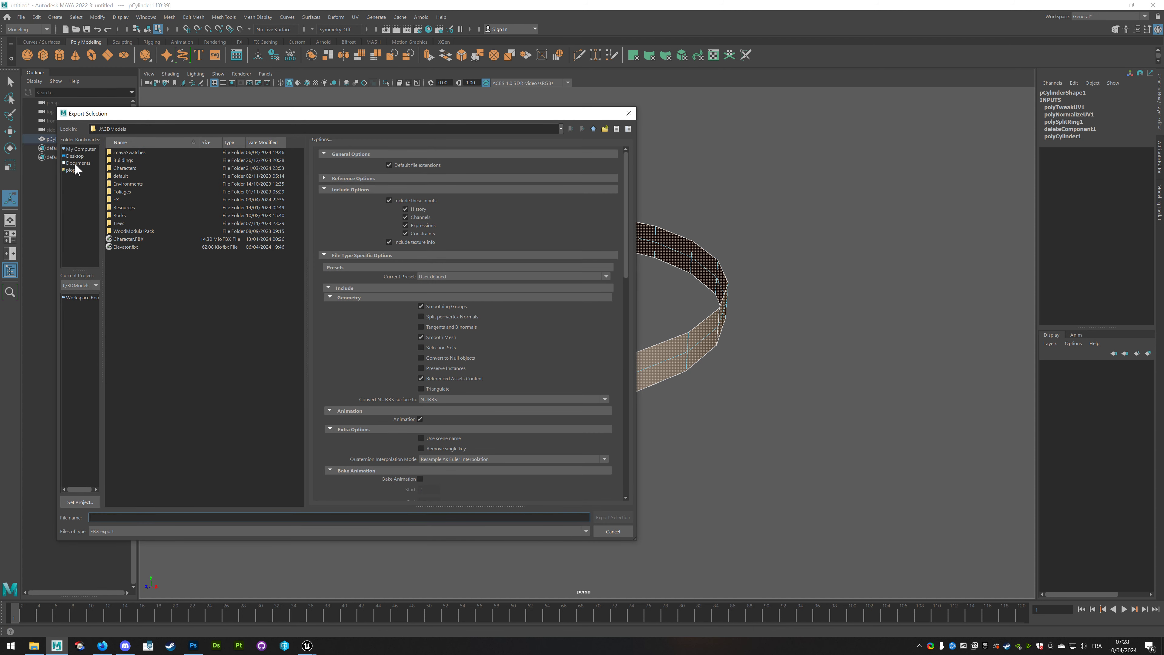
left_click(74, 156)
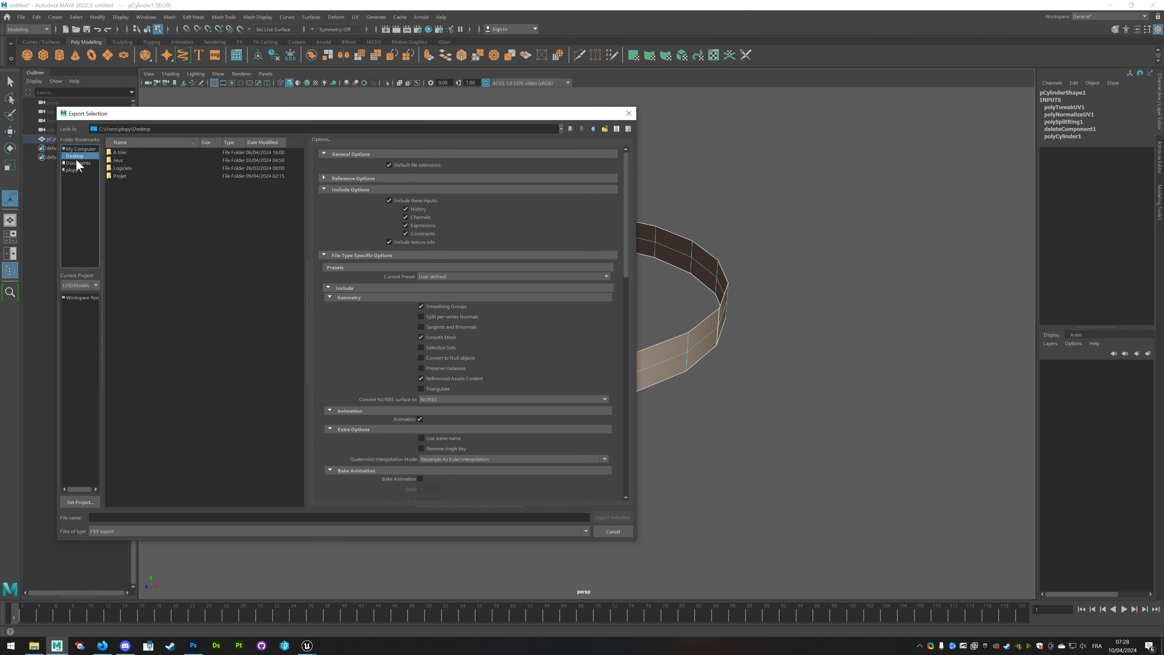
left_click(126, 516)
type("Ring")
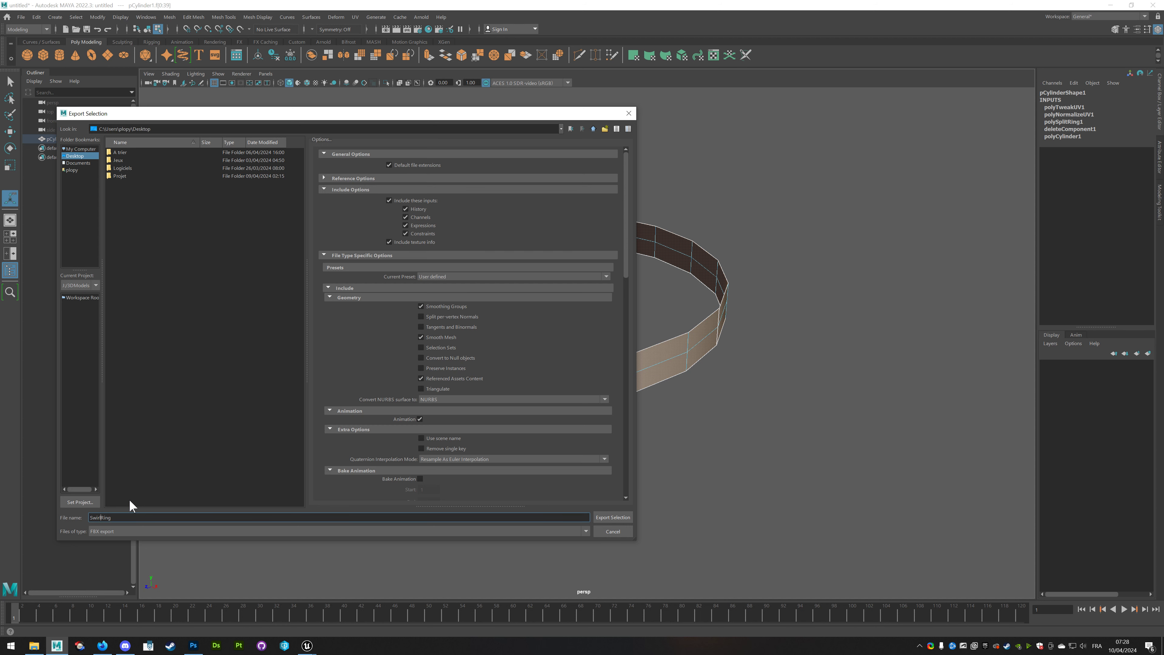
key("Return")
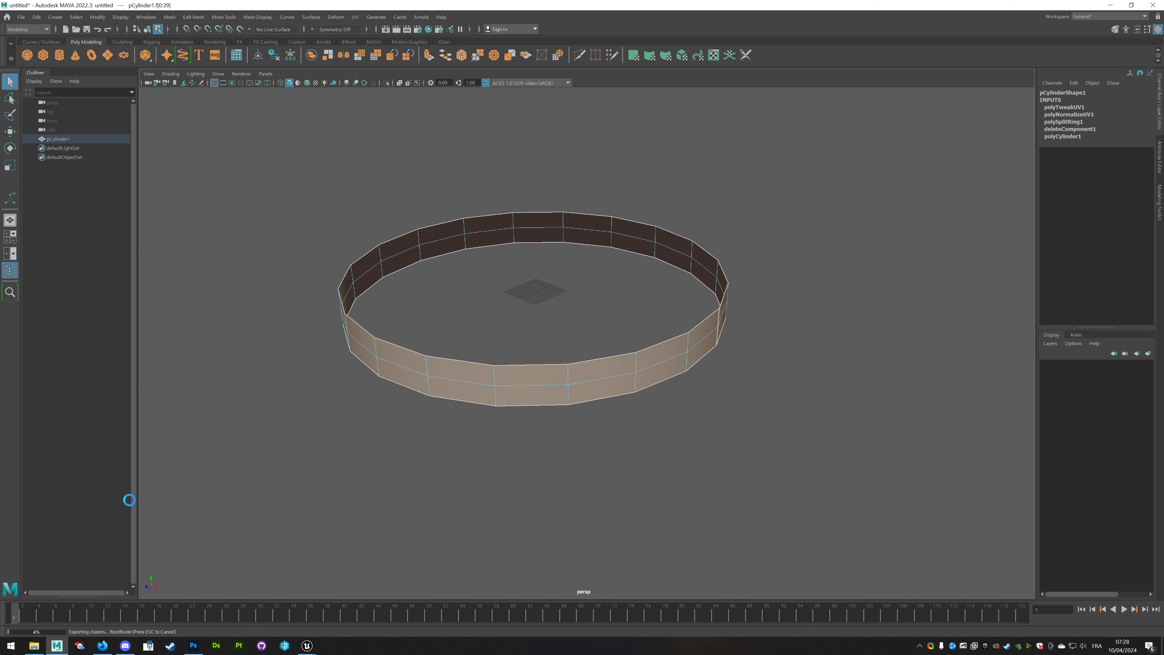
Select the old ring and delete it.
key("w")
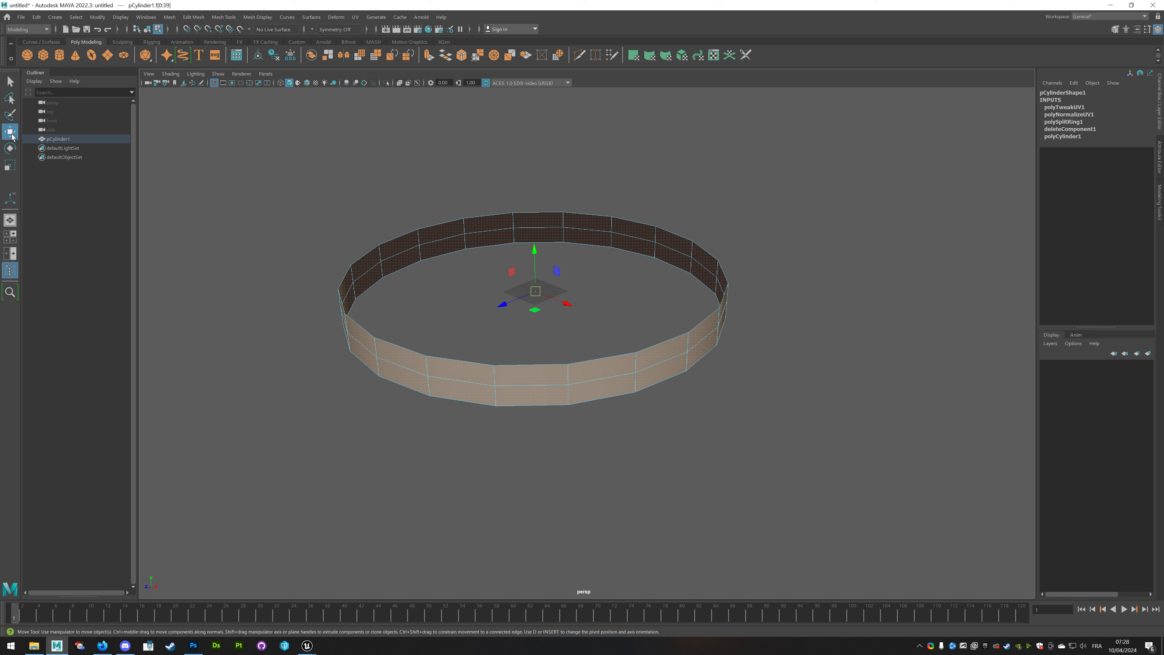
scroll(503, 256, "down", 2)
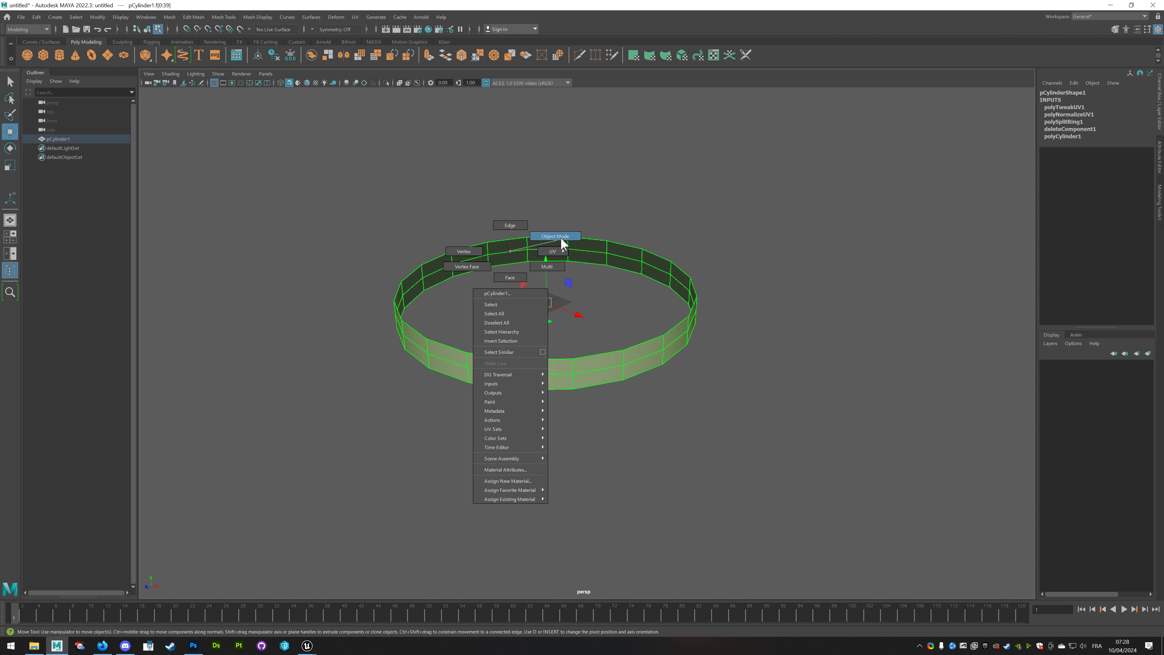
right_click_drag(510, 251, 560, 236)
left_click(493, 276)
left_click(524, 387)
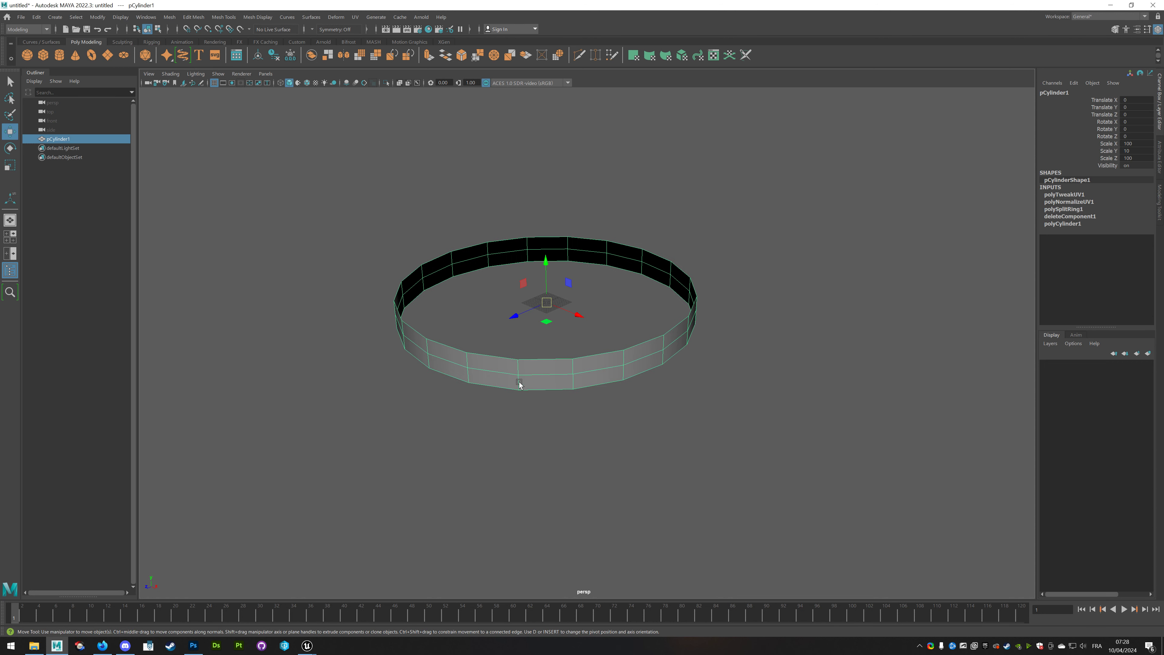
key("Delete")
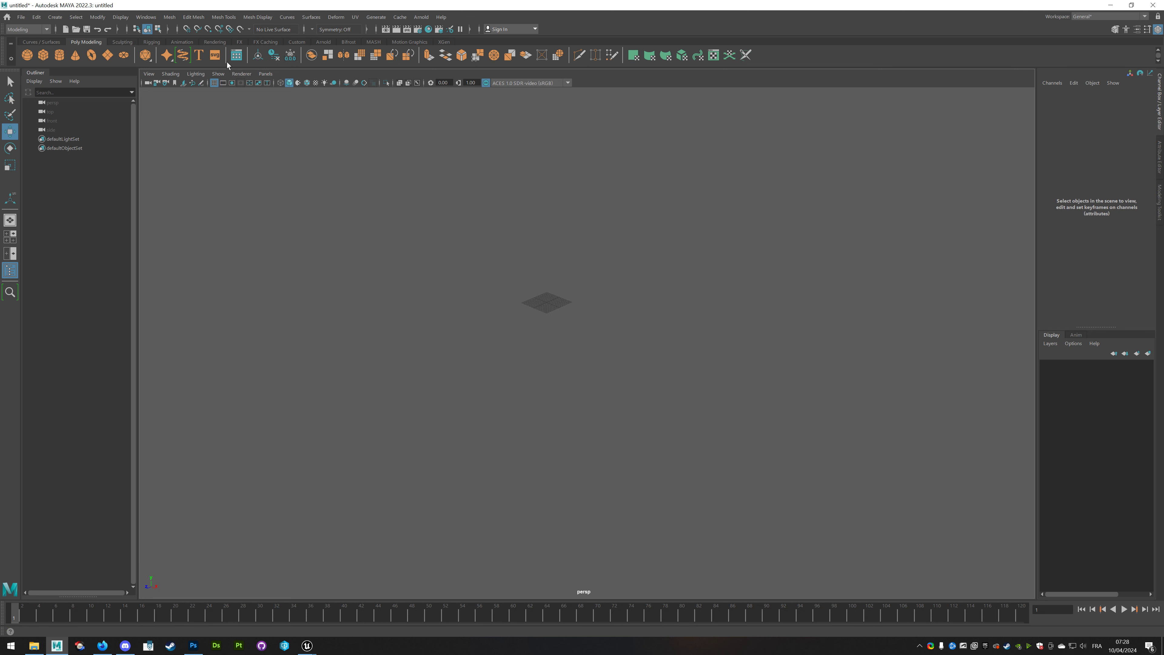
Create a new polygon cylinder at the origin and centre it in view.
left_click(60, 56)
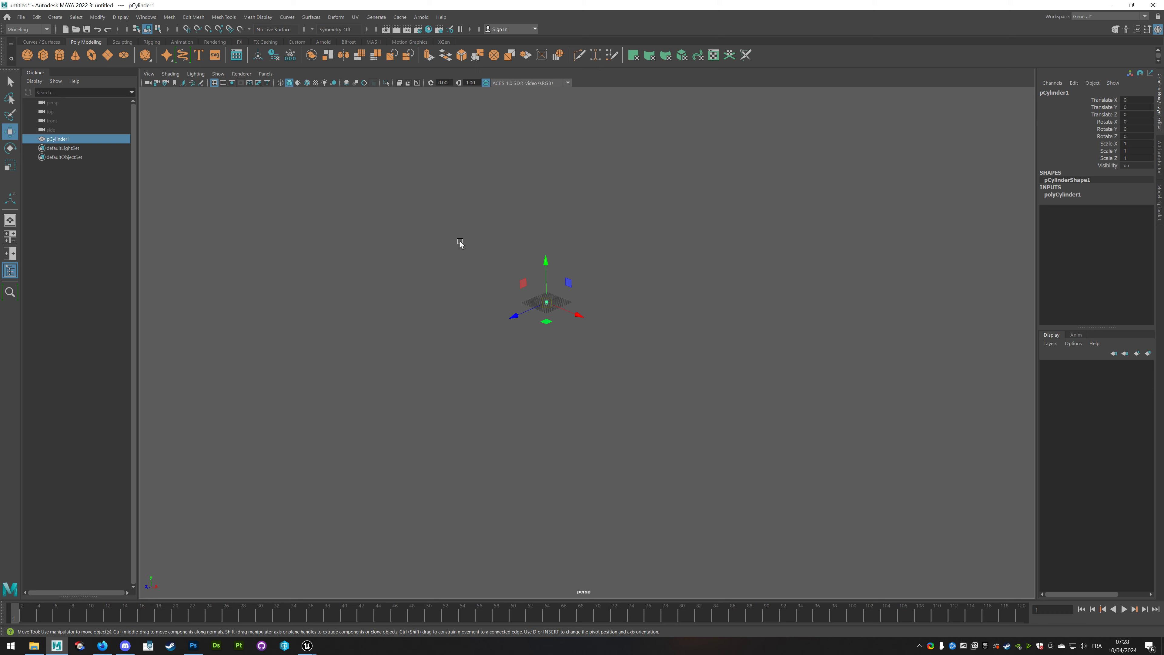
scroll(554, 321, "up", 2)
scroll(467, 299, "up", 4)
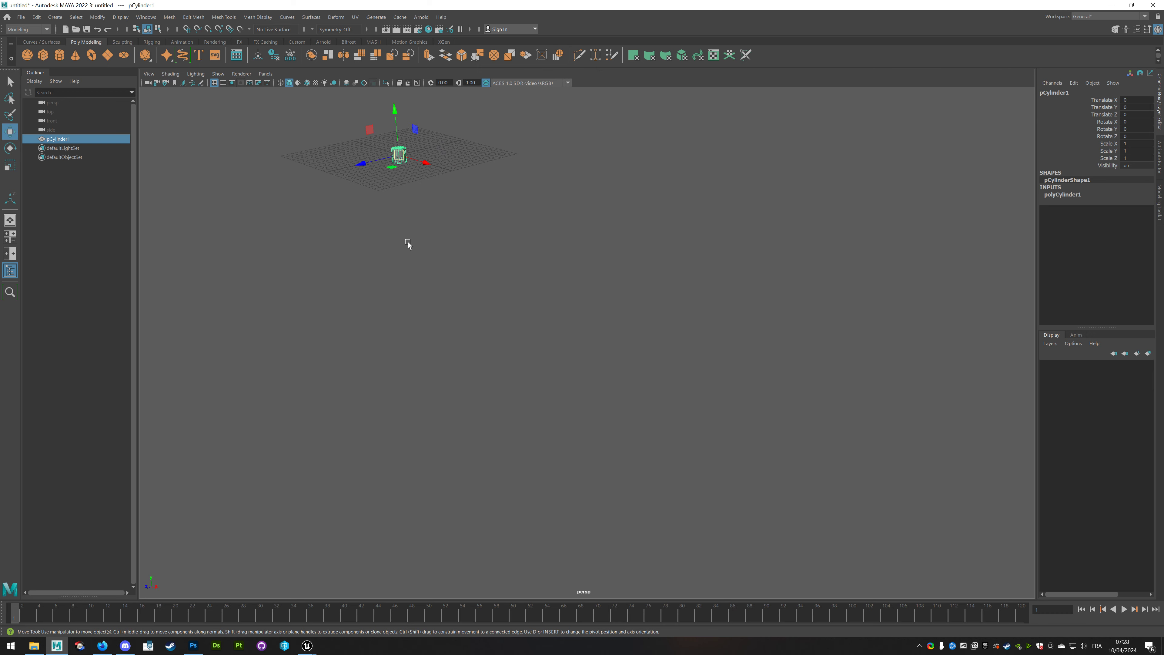
middle_click_drag(466, 296, 493, 338, "alt")
scroll(551, 371, "up", 3)
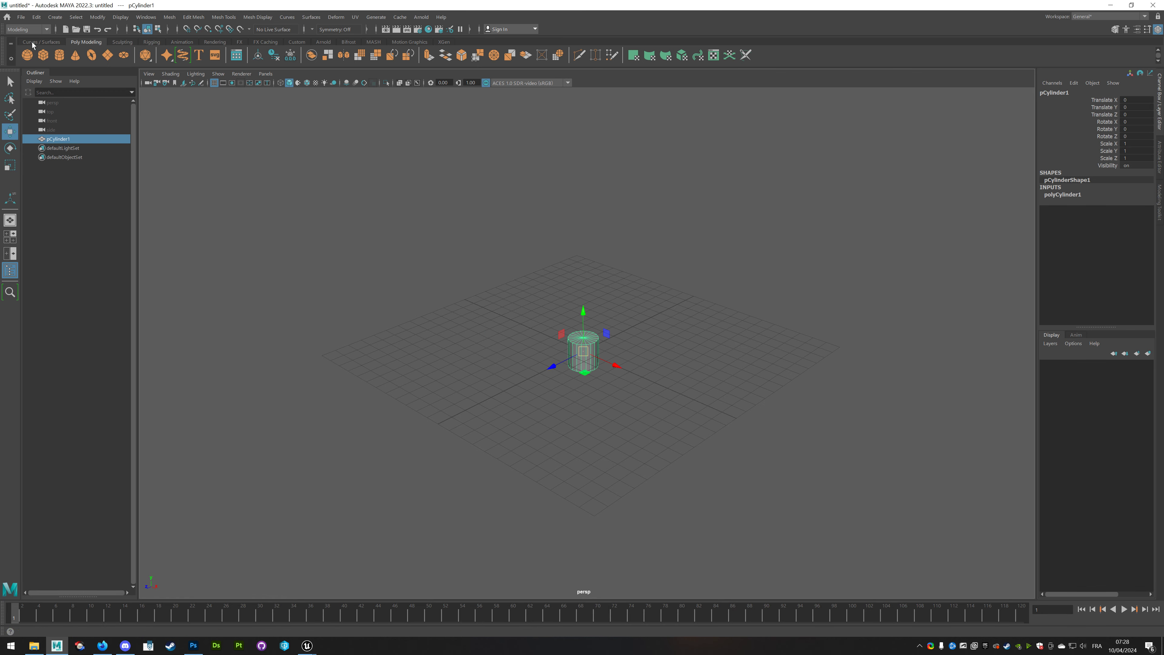
Set the cylinder's Scale X and Z to 100 and Scale Y to 200, then frame it.
double_click(1134, 142)
type("00")
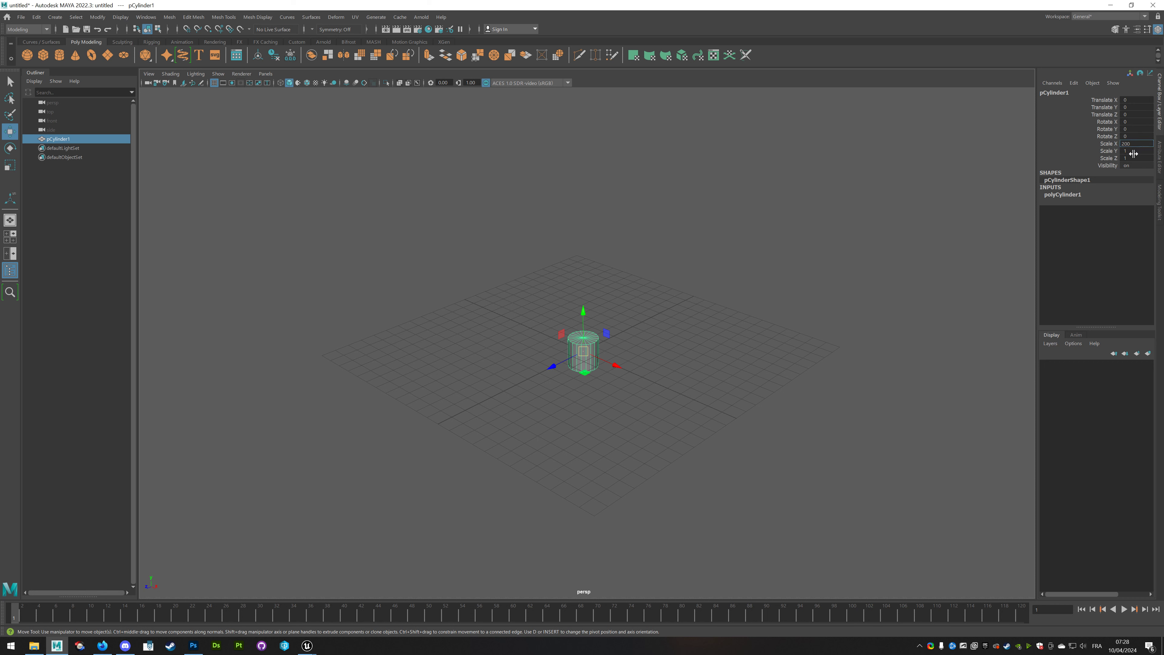
double_click(1132, 158)
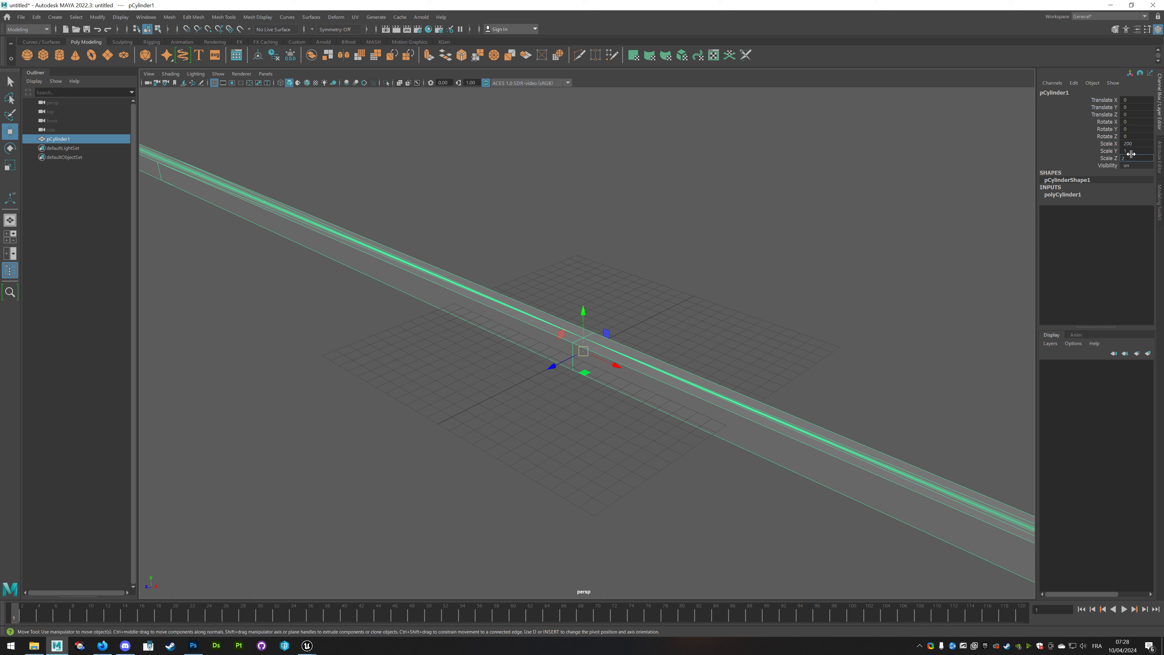
double_click(1132, 143)
type("100")
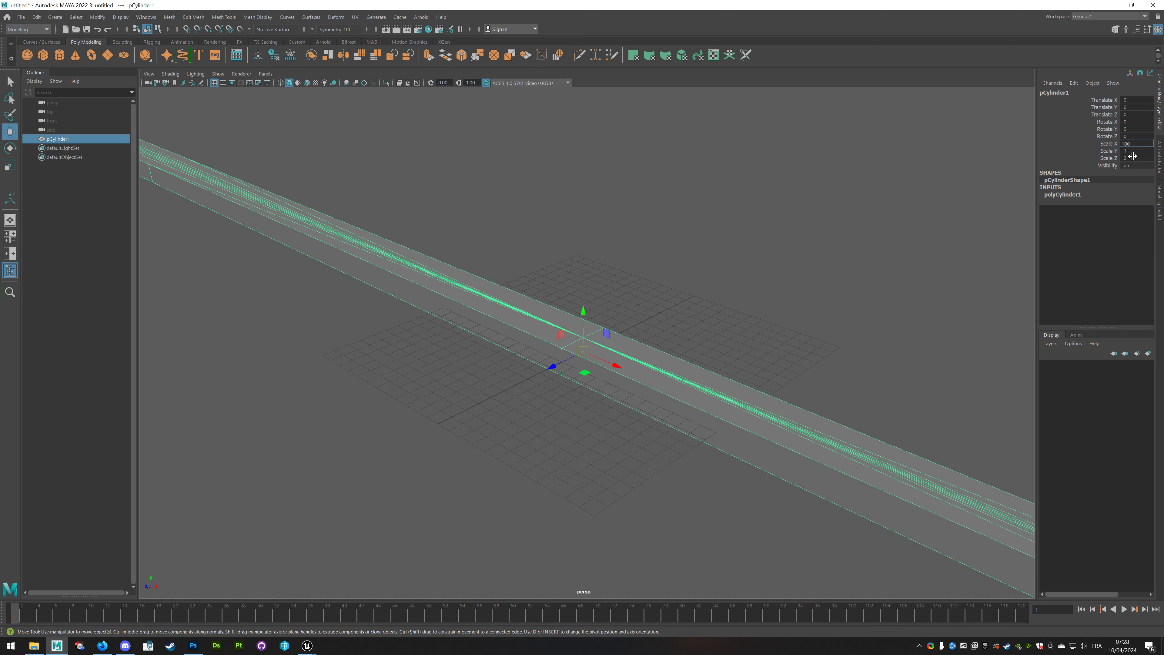
left_click(1133, 157, "ctrl")
key("Return")
double_click(1134, 151)
type("200")
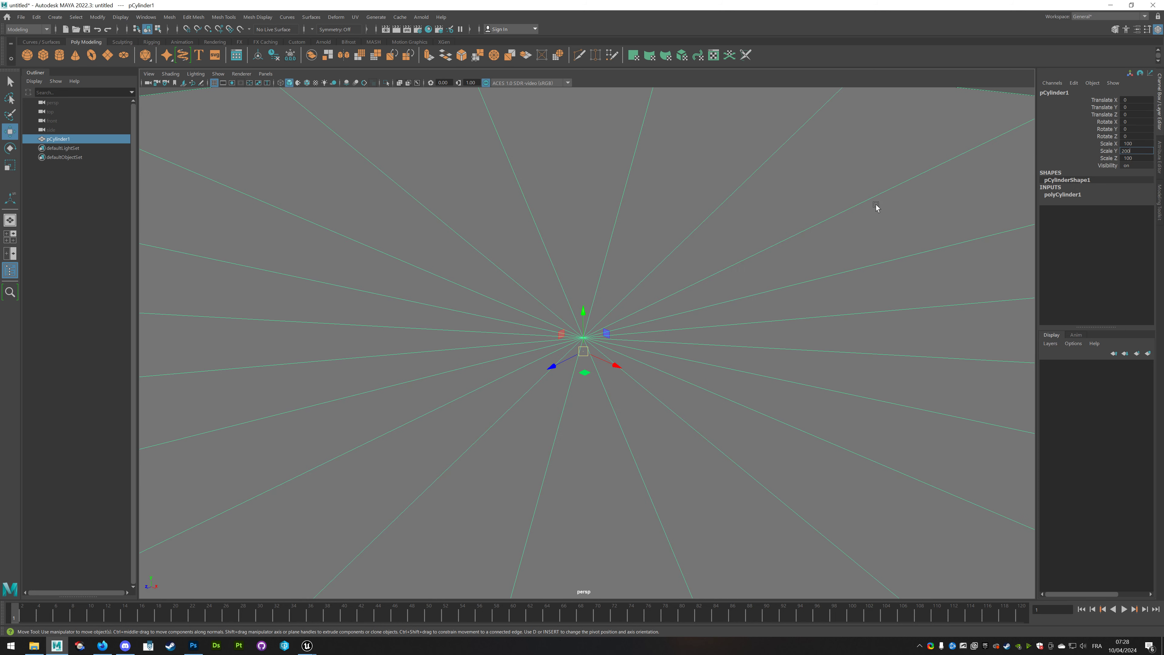
key("Return")
key("f")
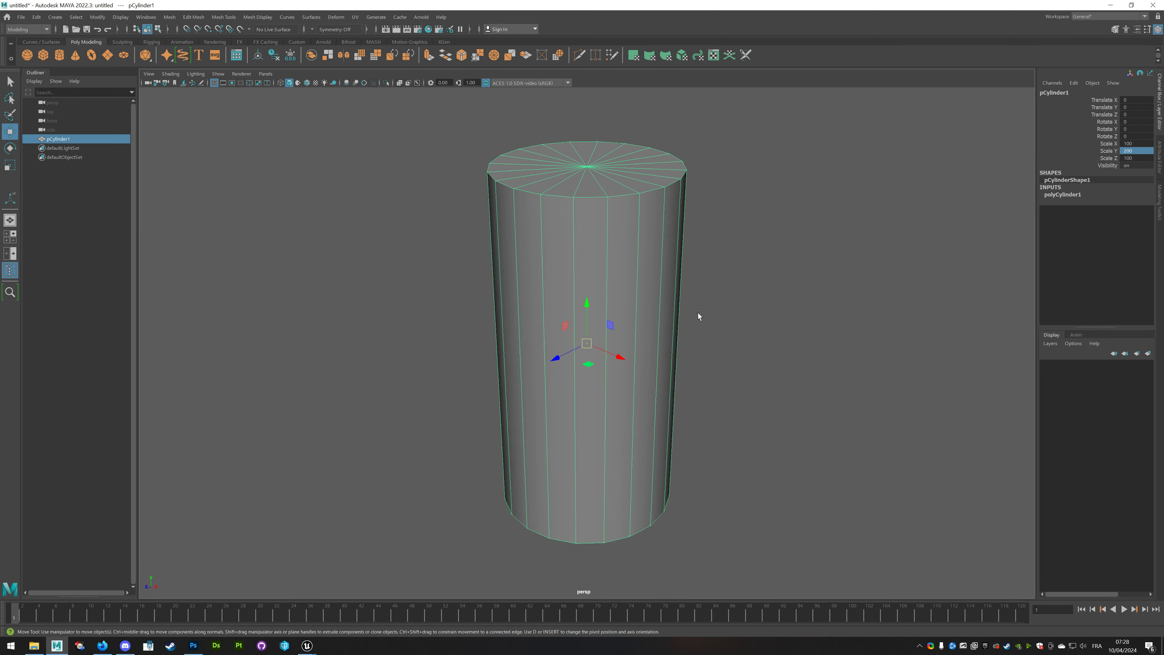
Delete the tall cylinder's top and bottom cap faces and return to object mode.
right_click_drag(640, 308, 644, 329)
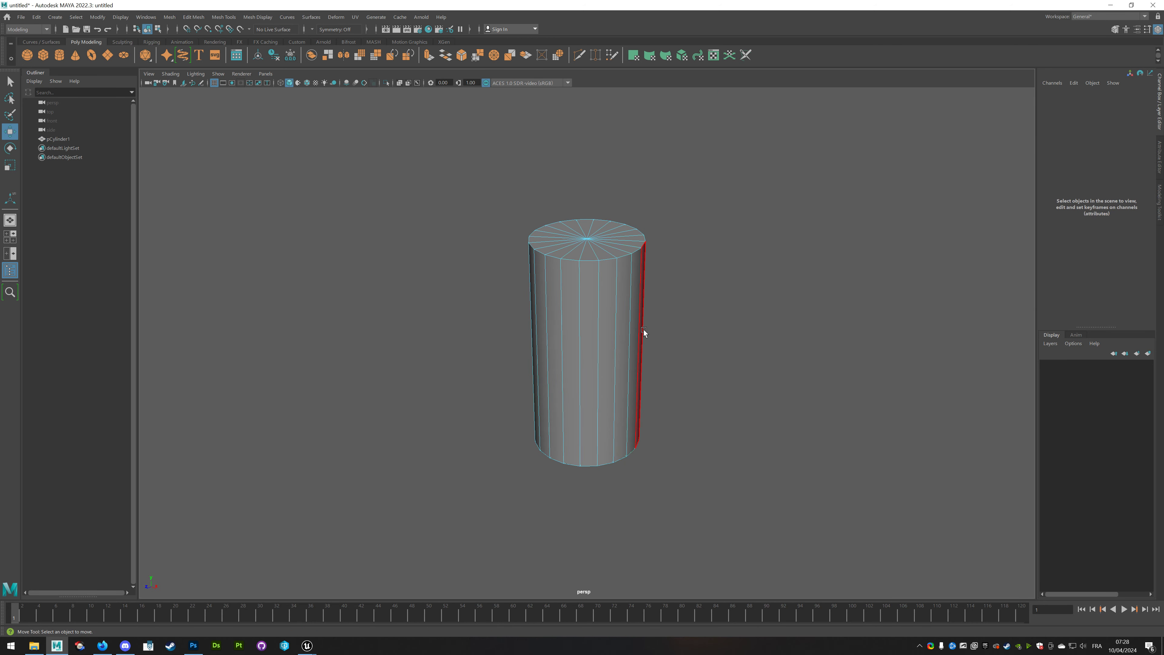
left_click_drag(608, 360, 721, 532)
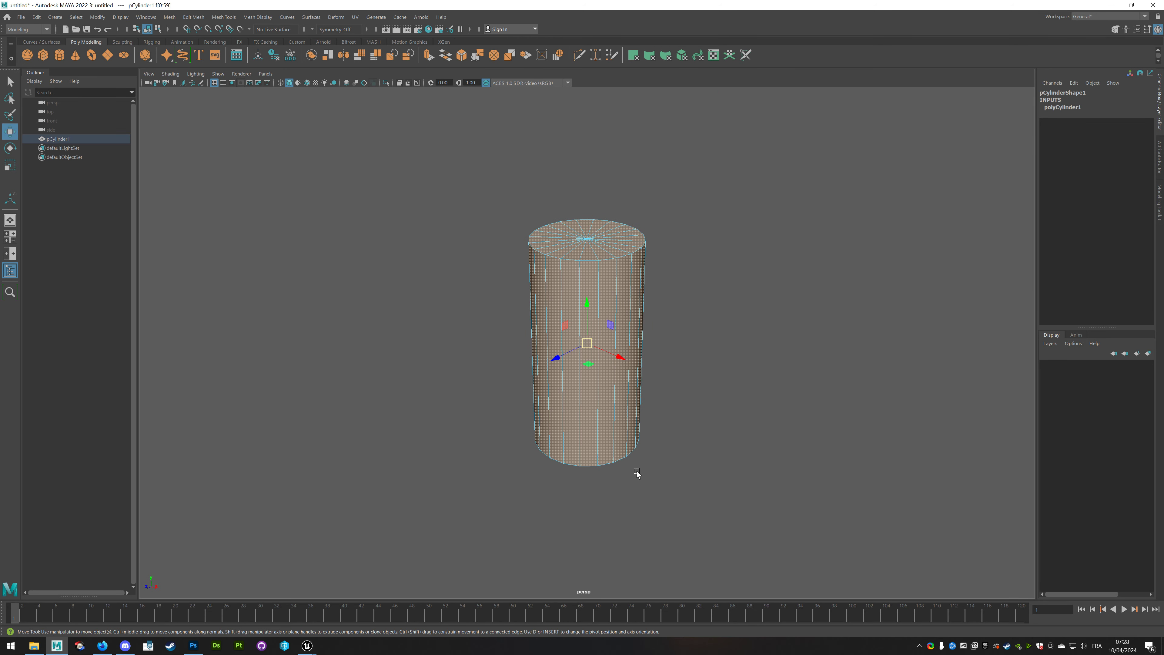
left_click_drag(637, 470, 658, 453, "alt")
left_click_drag(460, 358, 687, 379, "ctrl")
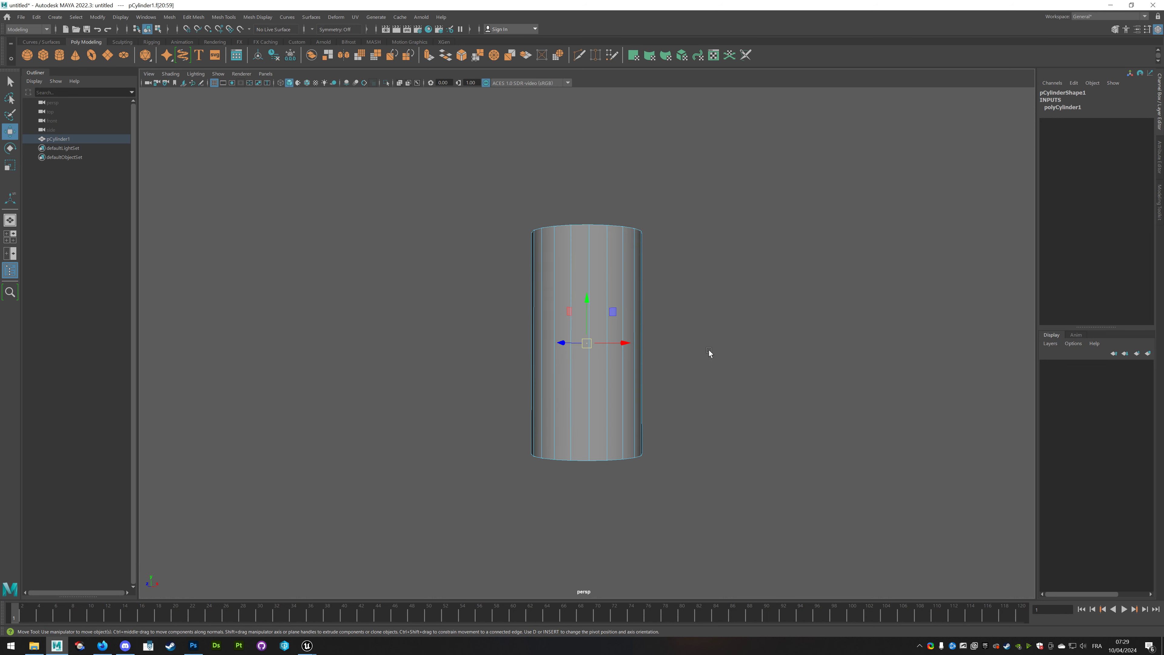
key("Delete")
left_click_drag(706, 338, 707, 354, "alt")
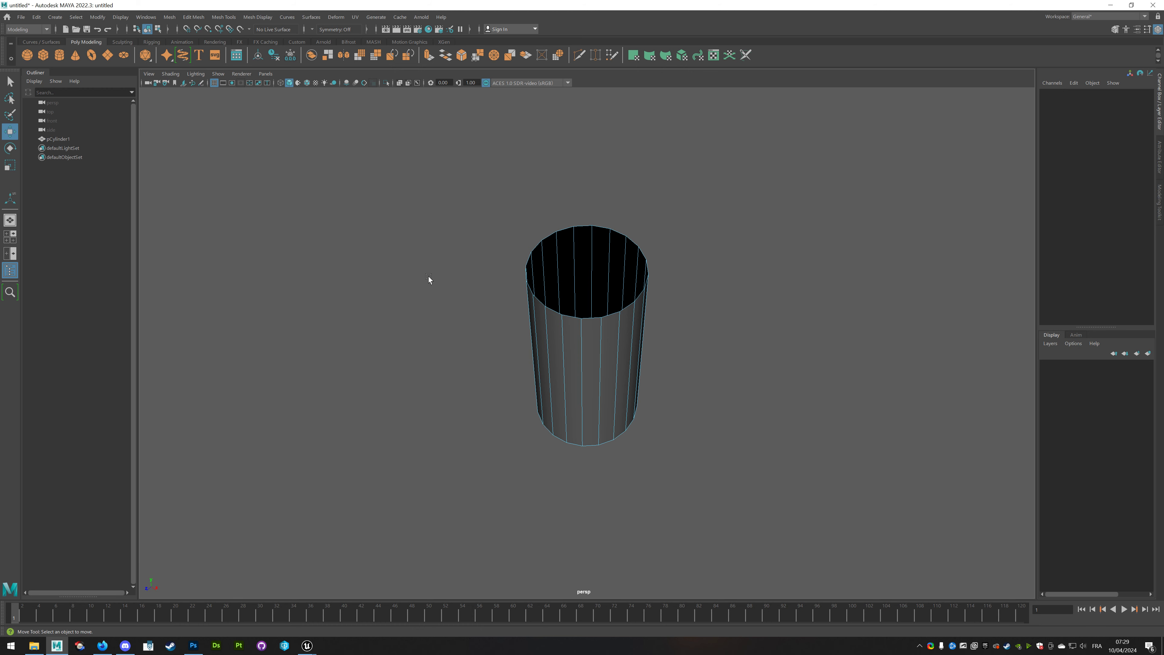
left_click_drag(428, 275, 525, 286, "alt")
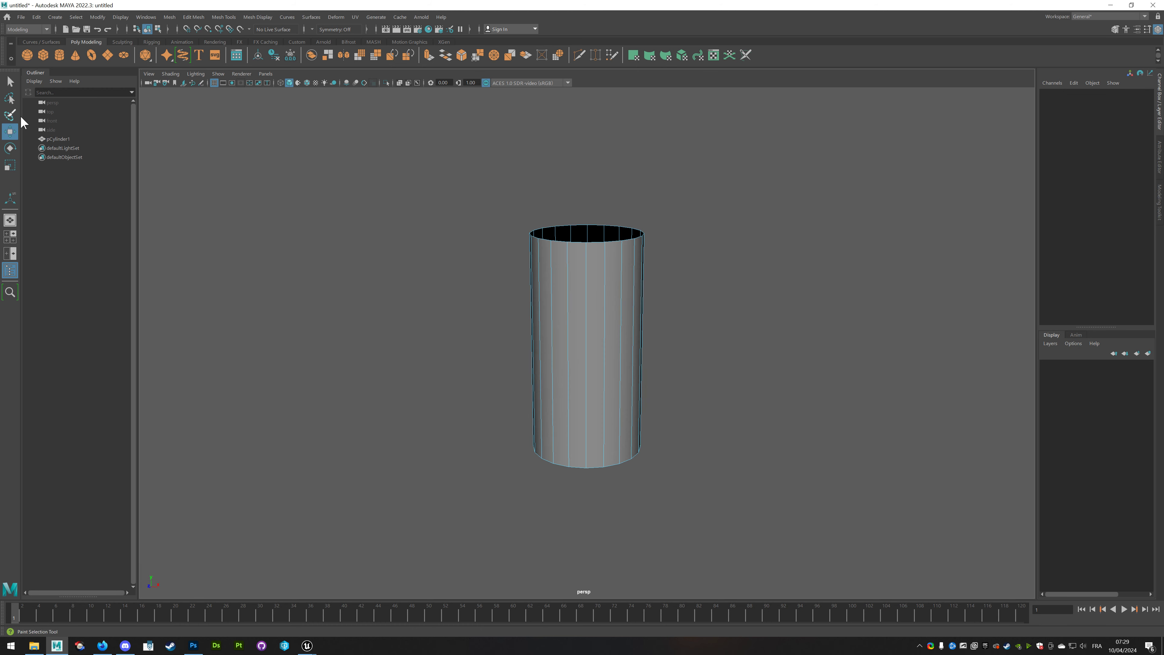
mouse_move(577, 307)
right_mouse_down()
mouse_move(607, 288)
mouse_move(562, 335)
mouse_move(519, 333)
right_mouse_up()
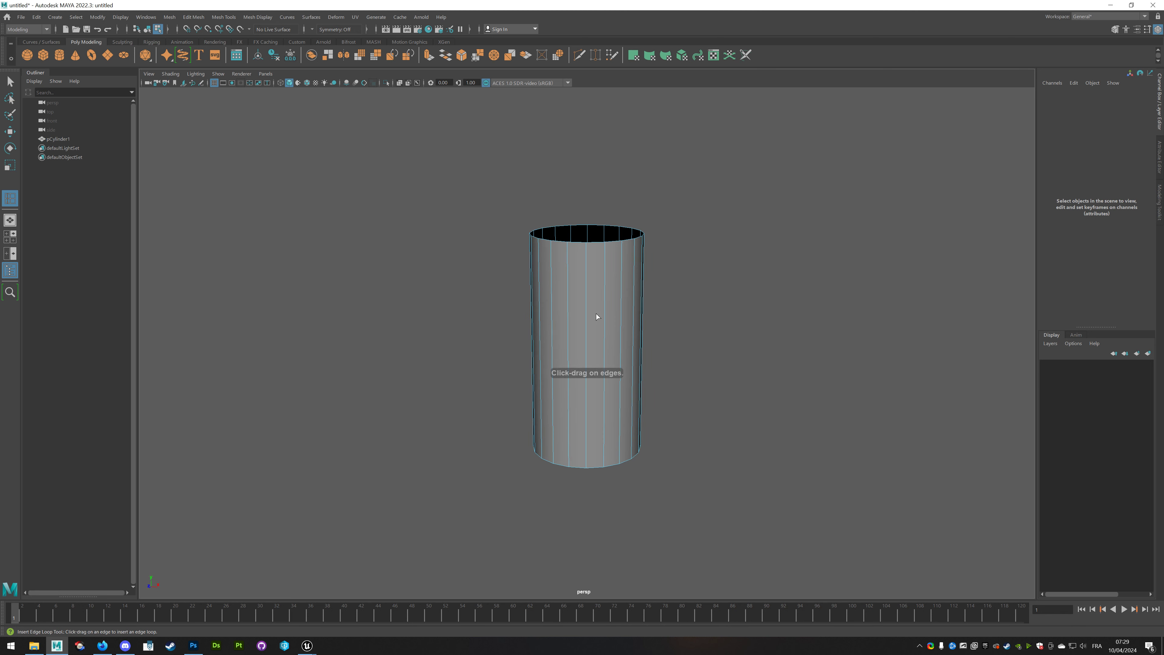
Add edge loops, then pinch the middle vertex ring into a tight hourglass waist.
left_click(585, 330)
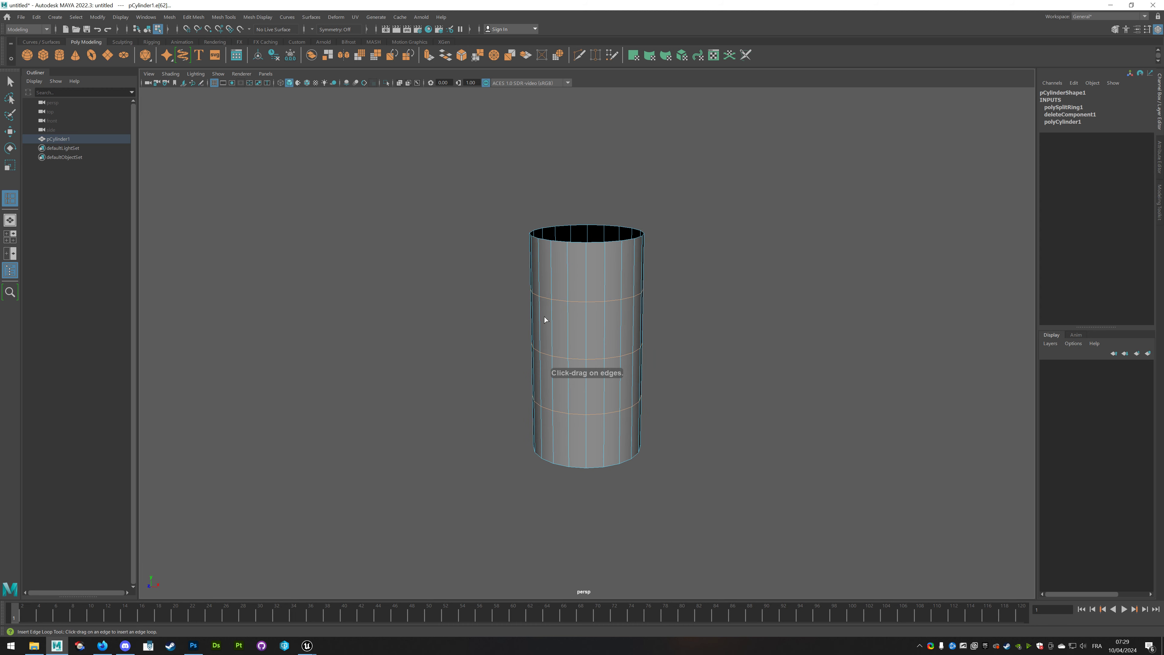
key("q")
key("w")
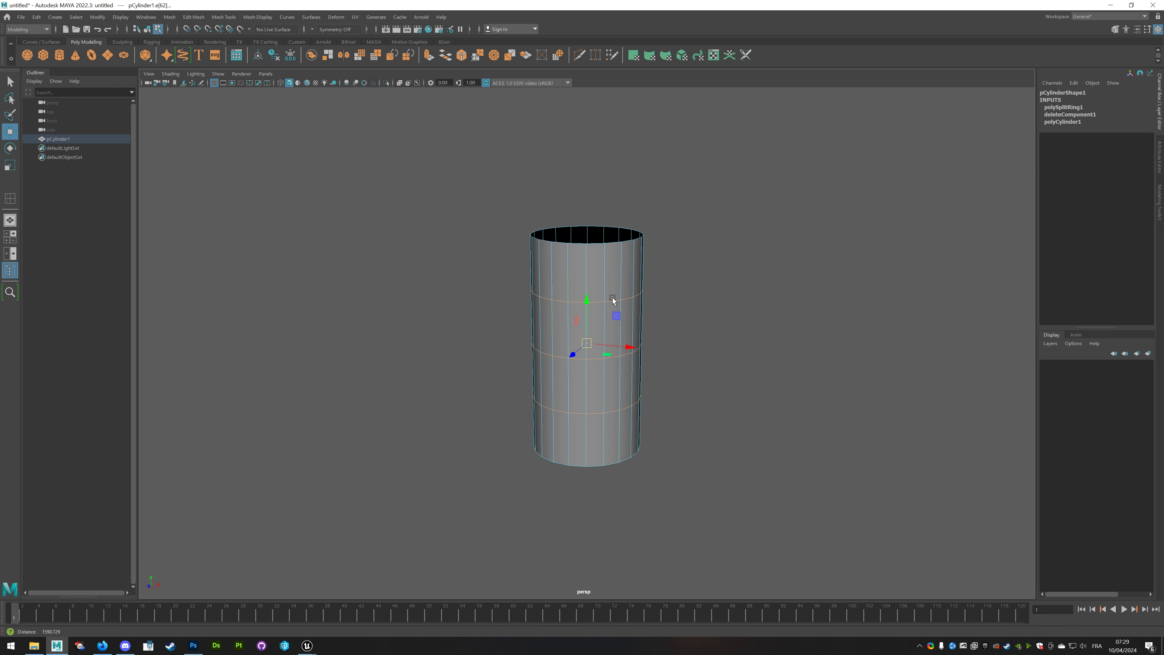
scroll(619, 300, "up", 3)
mouse_move(535, 287)
right_mouse_down()
mouse_move(540, 265)
mouse_move(489, 287)
right_mouse_up()
mouse_move(456, 305)
left_mouse_down()
mouse_move(725, 373)
mouse_move(677, 365)
left_mouse_up()
key("r")
left_click_drag(738, 340, 687, 359, "alt")
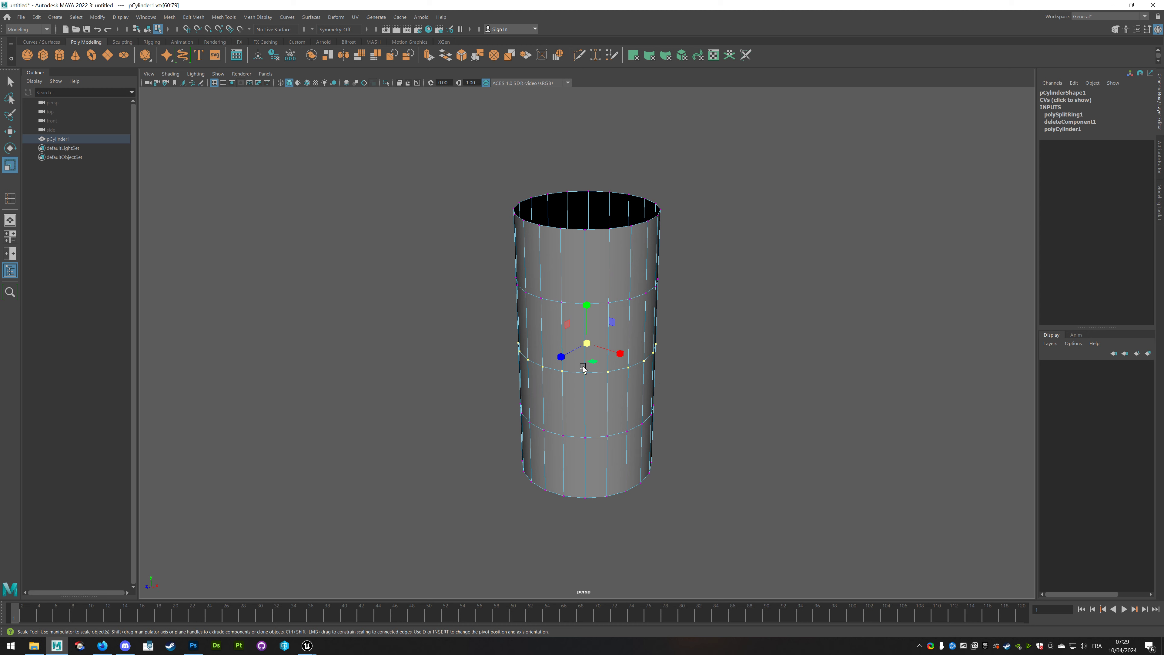
left_click_drag(596, 360, 547, 366)
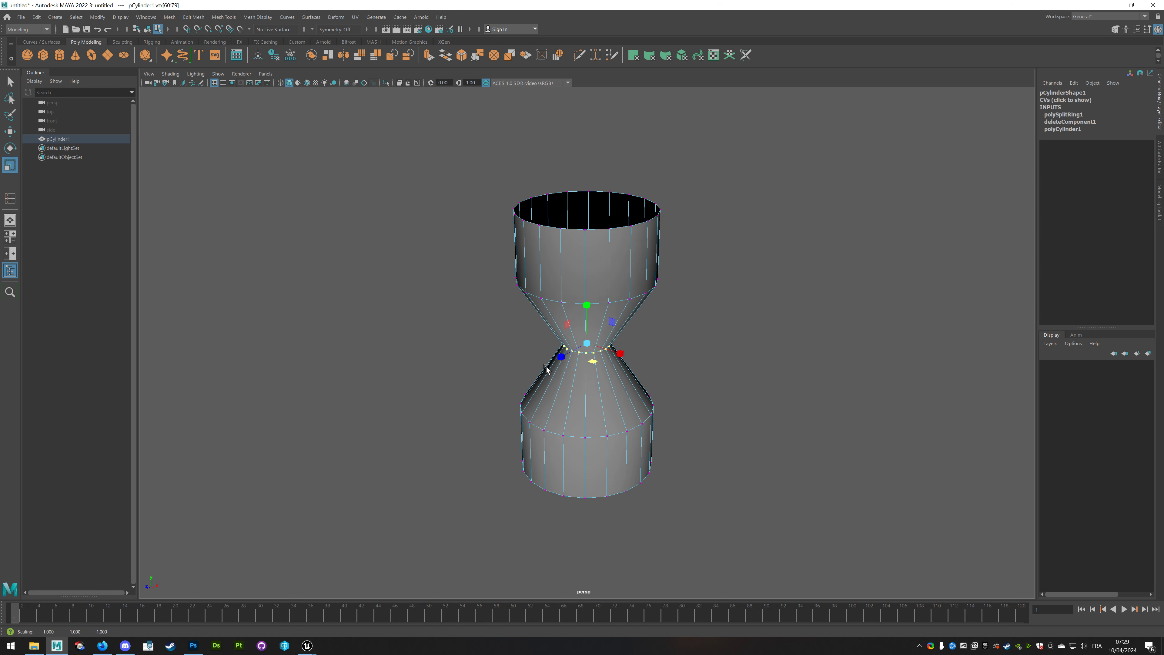
left_click_drag(636, 391, 657, 375, "alt")
Widen the upper and top vertex rings outward into a flared opening.
mouse_move(486, 254)
left_mouse_down()
mouse_move(693, 310)
mouse_move(719, 305)
left_mouse_up()
left_click_drag(591, 301, 572, 303)
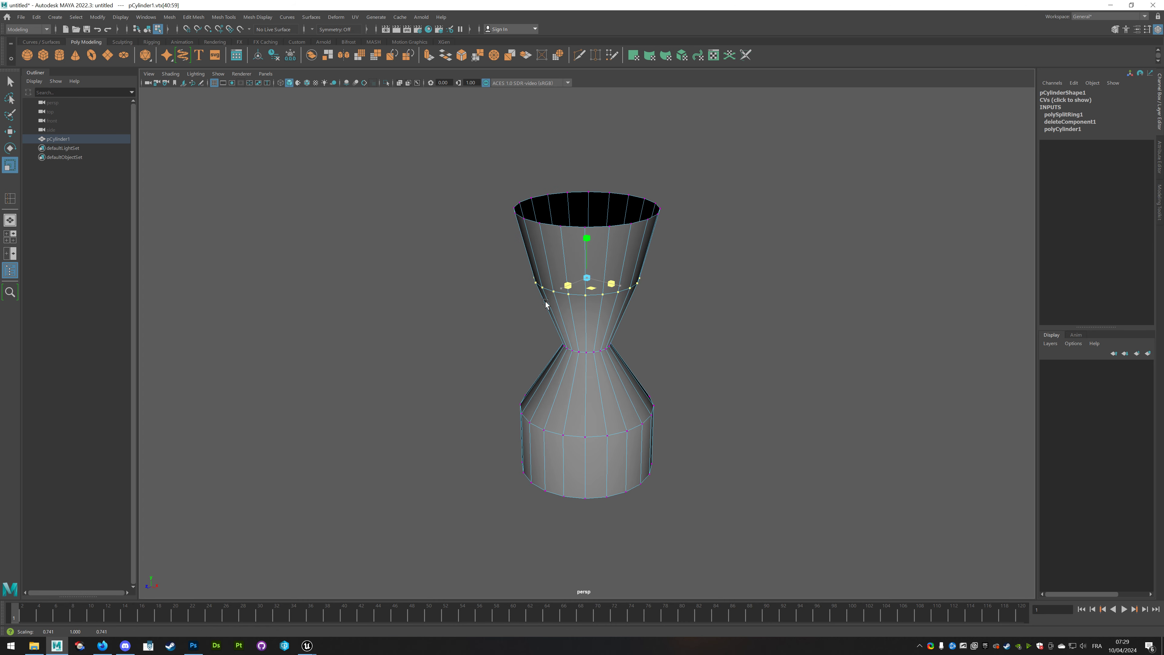
left_click_drag(572, 303, 691, 317, "alt")
left_click_drag(644, 274, 632, 257, "alt")
left_click_drag(482, 164, 706, 252)
mouse_move(648, 215)
left_mouse_down("alt")
mouse_move(593, 251)
mouse_move(696, 285)
mouse_move(688, 302)
mouse_move(701, 268)
mouse_move(684, 359)
left_mouse_up("alt")
Scale the mid-section ring back up, widen the base, and return to Object Mode.
left_click_drag(458, 274, 722, 415)
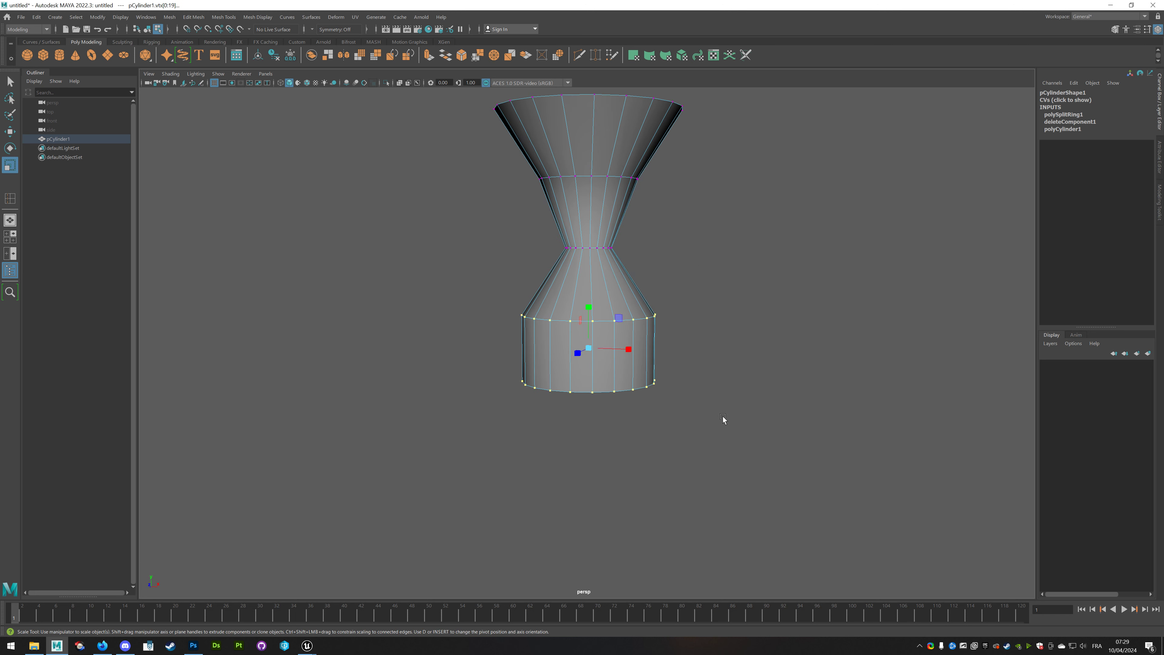
left_click_drag(697, 362, 657, 343, "alt")
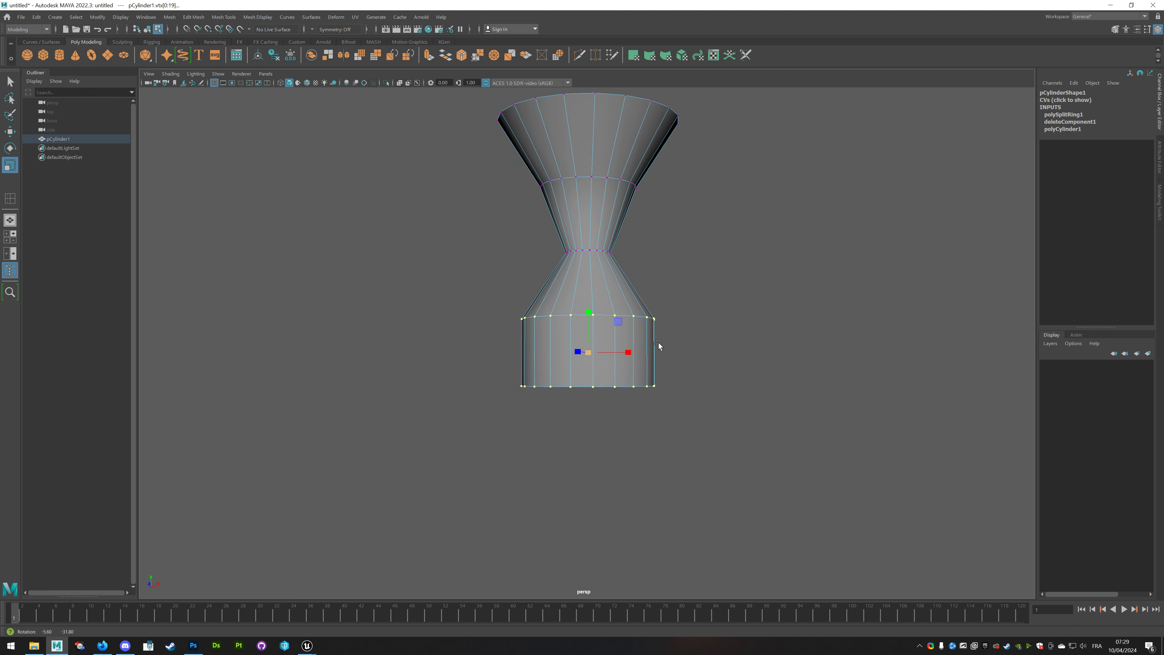
mouse_move(447, 262)
left_mouse_down()
mouse_move(686, 336)
mouse_move(605, 337)
mouse_move(622, 315)
left_mouse_up()
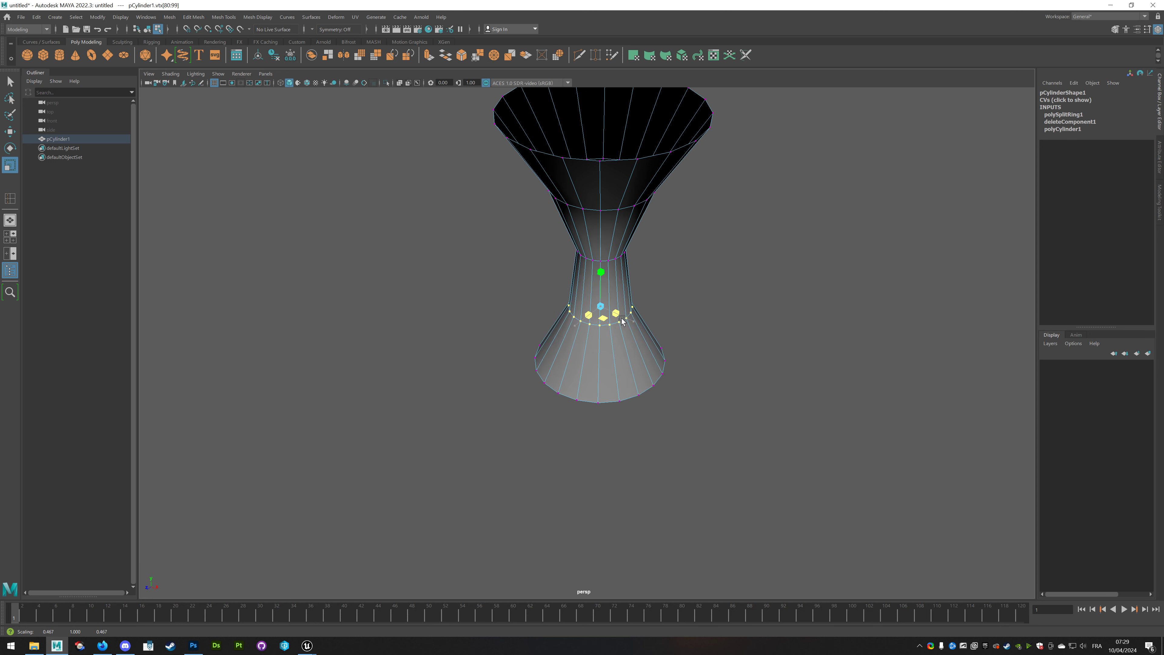
left_click_drag(622, 315, 694, 369)
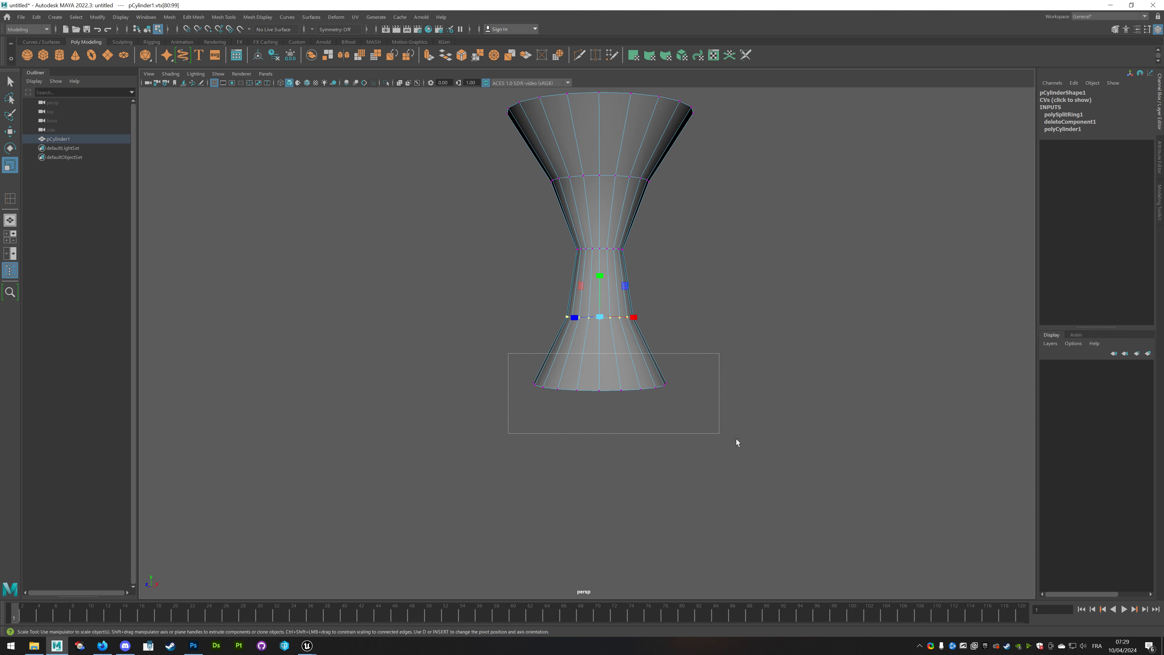
mouse_move(508, 353)
left_mouse_down()
mouse_move(720, 435)
mouse_move(613, 389)
left_mouse_up()
left_click_drag(682, 432, 676, 405, "alt")
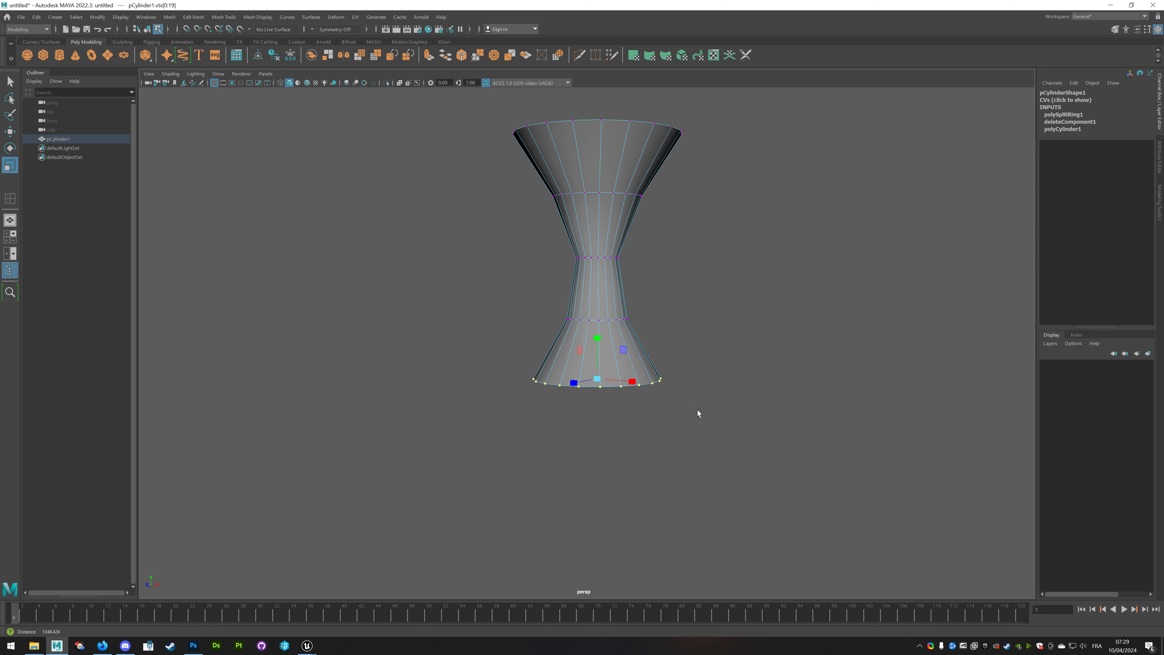
key("w")
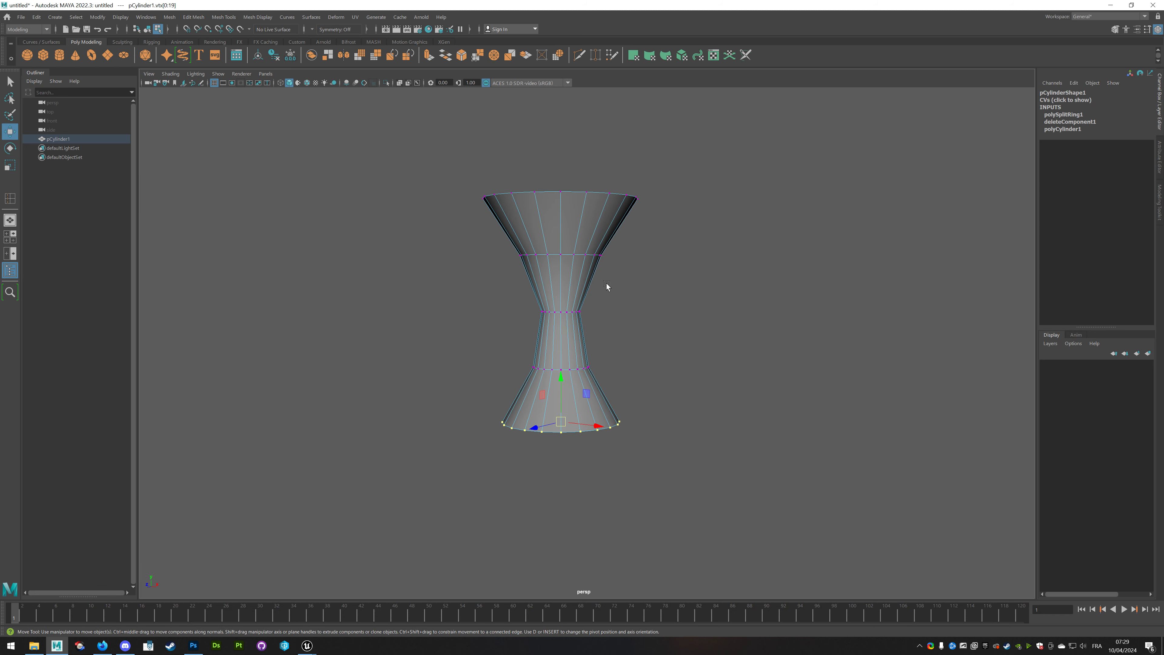
left_click_drag(607, 283, 576, 294, "alt")
right_click(556, 296)
left_click(619, 281)
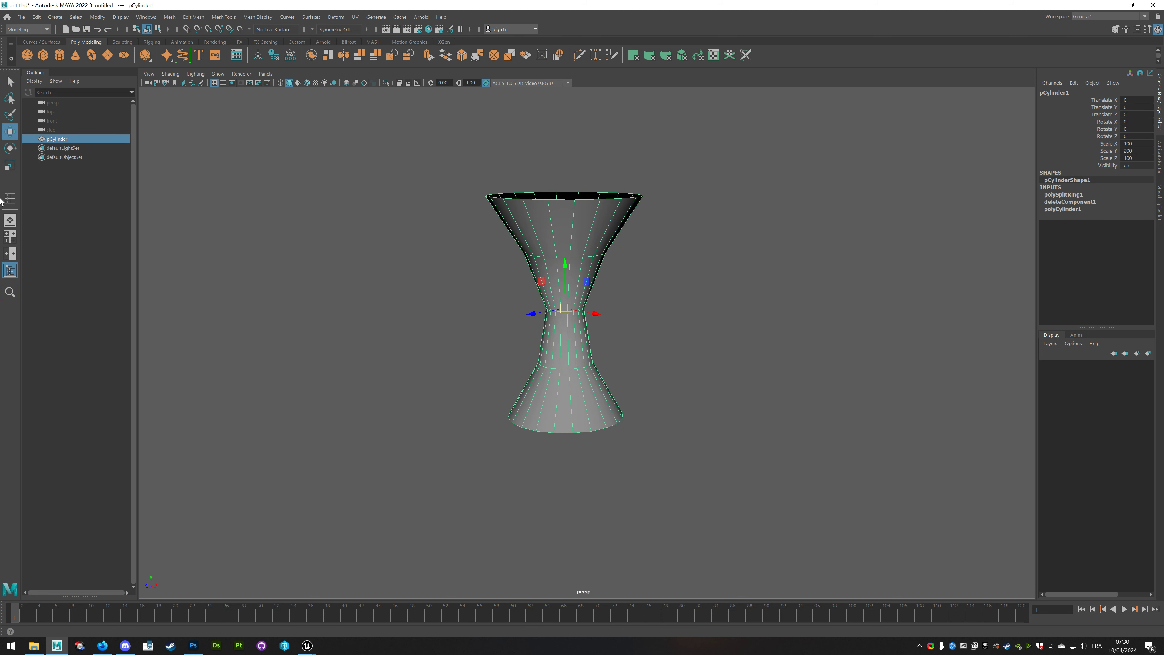
Insert four edge loops: two in the upper cone, one in the waist, one in the lower cone.
left_click(10, 198)
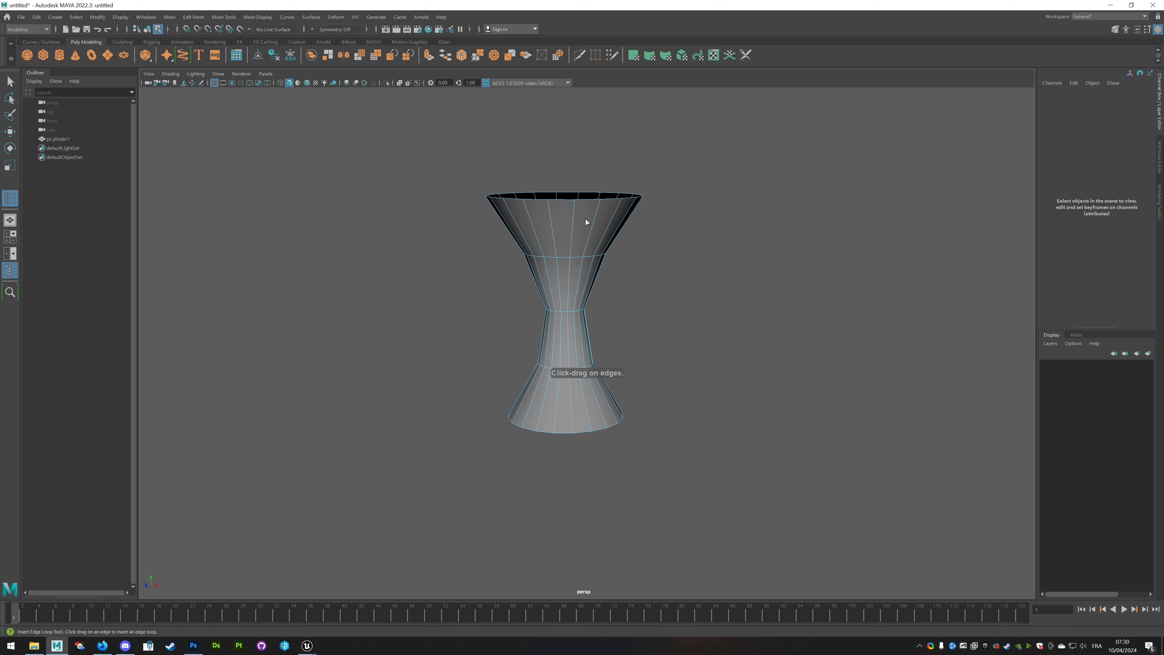
left_click(567, 257)
left_click(568, 281)
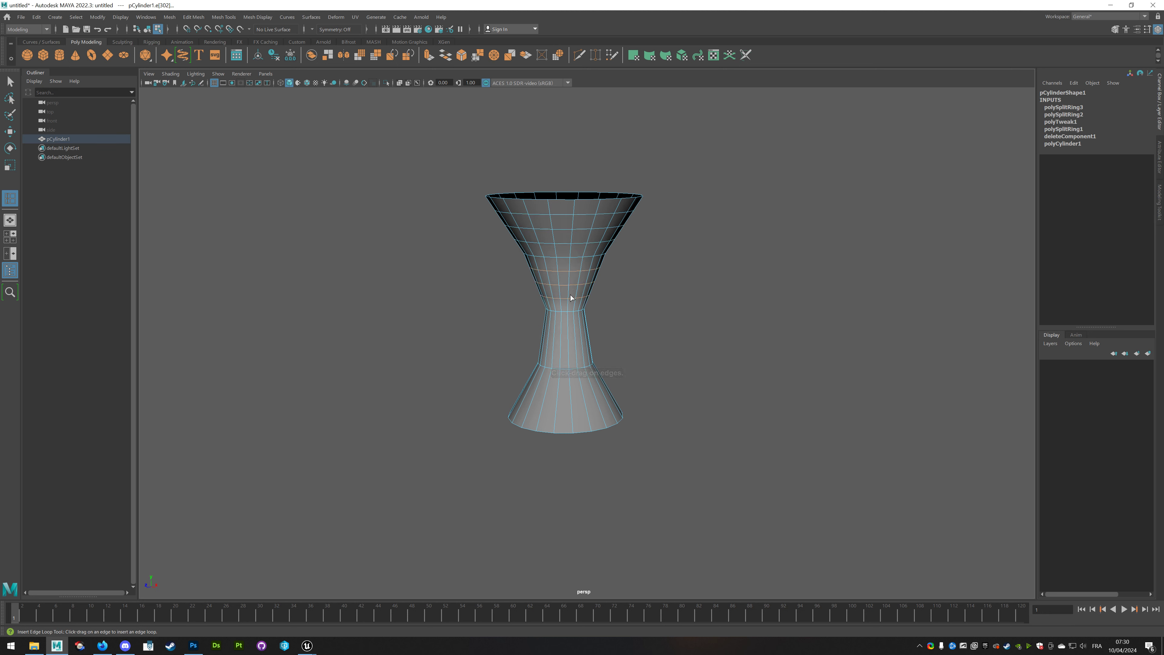
left_click(568, 350)
left_click(570, 396)
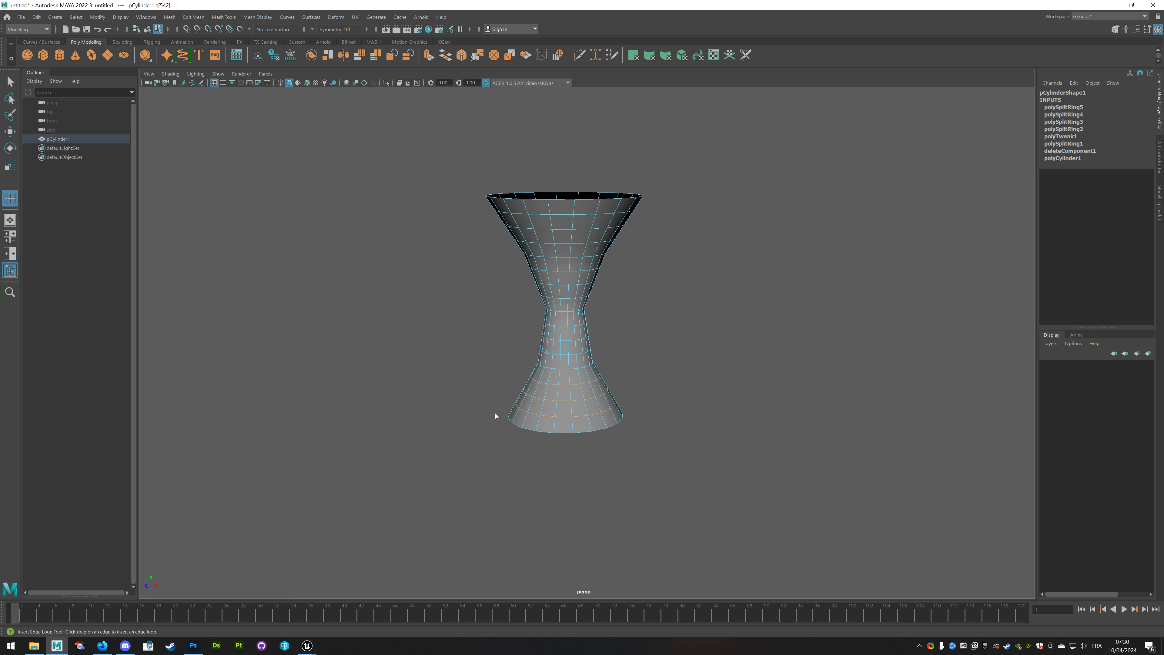
key("w")
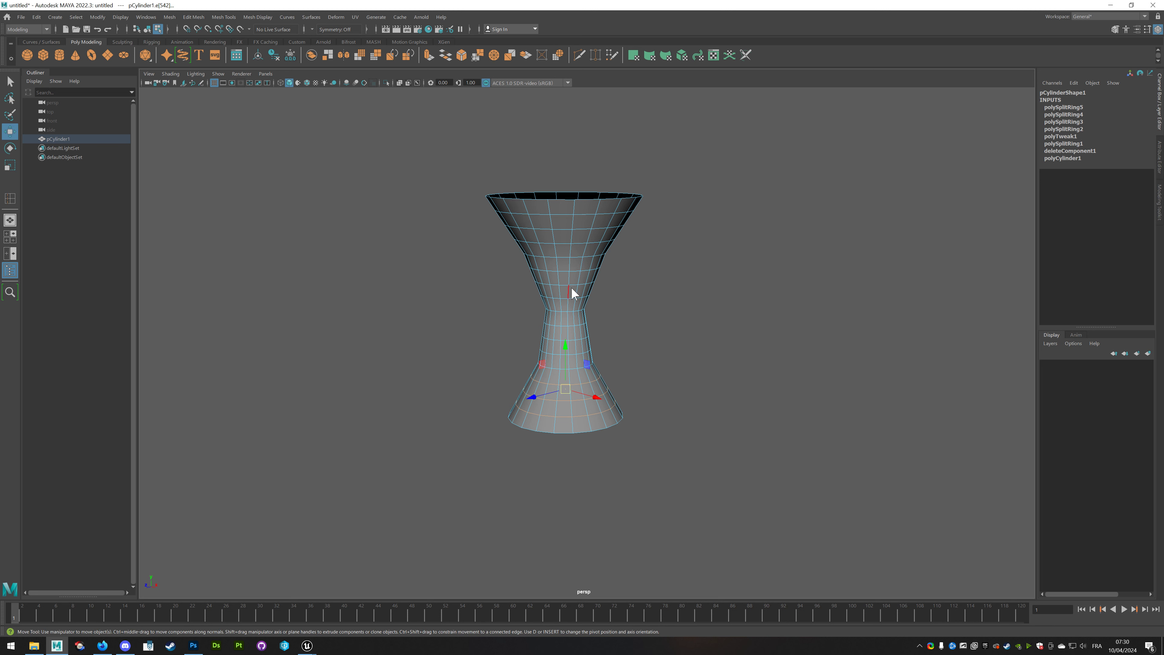
right_click_drag(571, 286, 610, 271)
left_click_drag(626, 276, 629, 304, "alt")
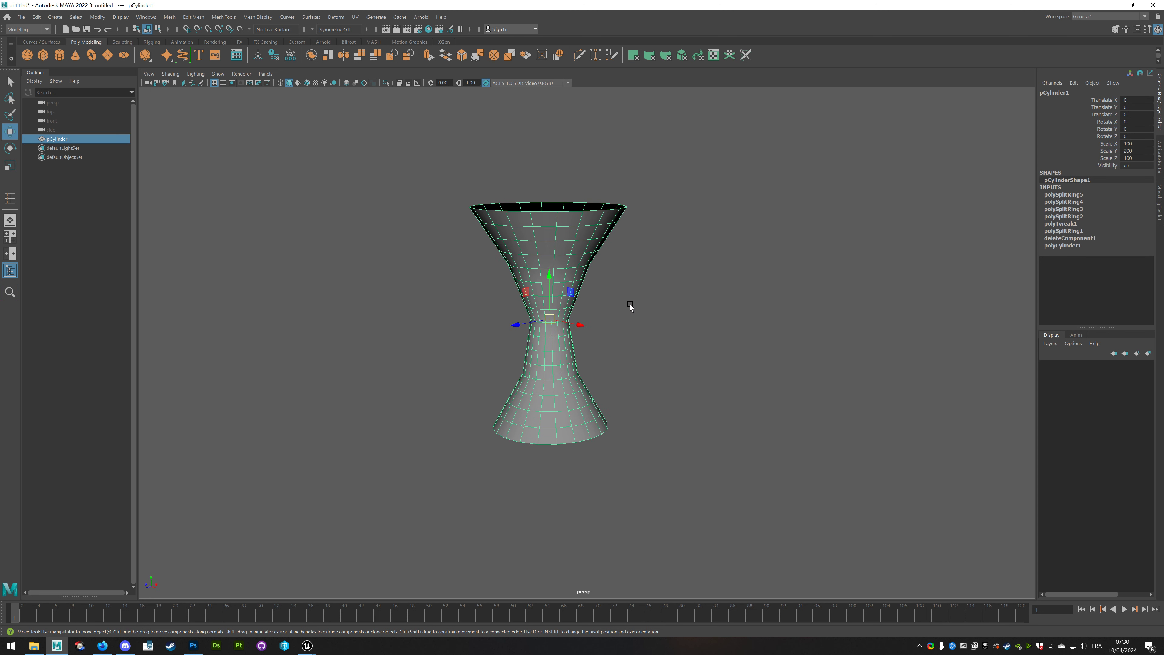
Apply Modify > Freeze Transformations to pCylinder1, resetting its scale to 1, 1, 1.
left_click(98, 17)
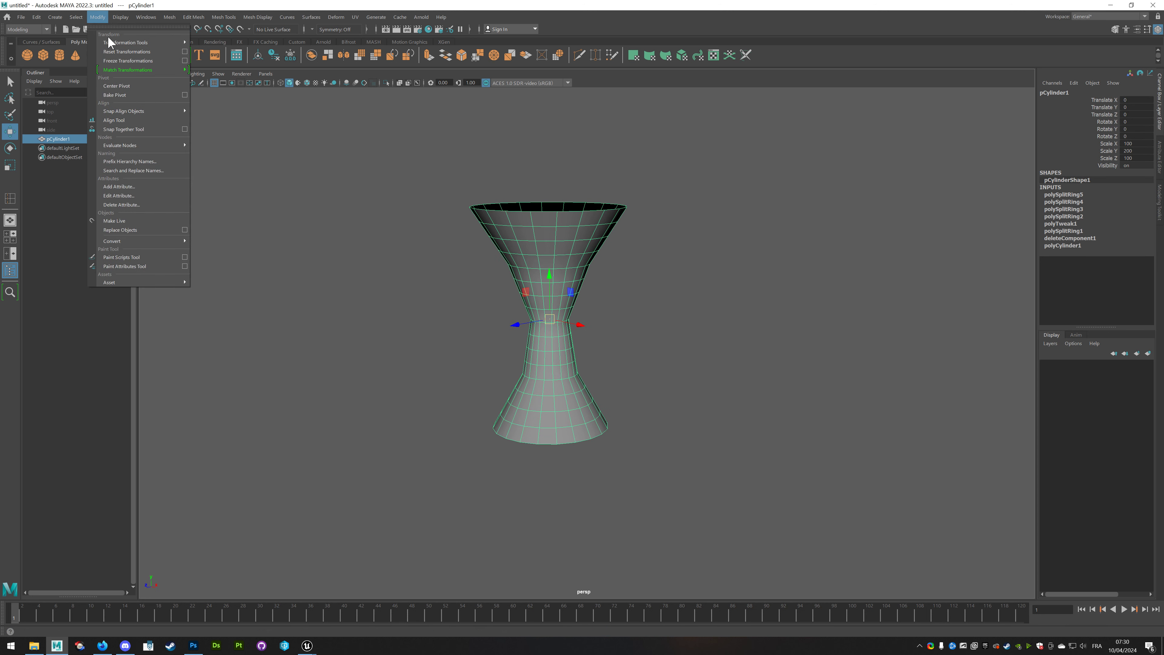
left_click(117, 62)
left_click(97, 17)
left_click(110, 61)
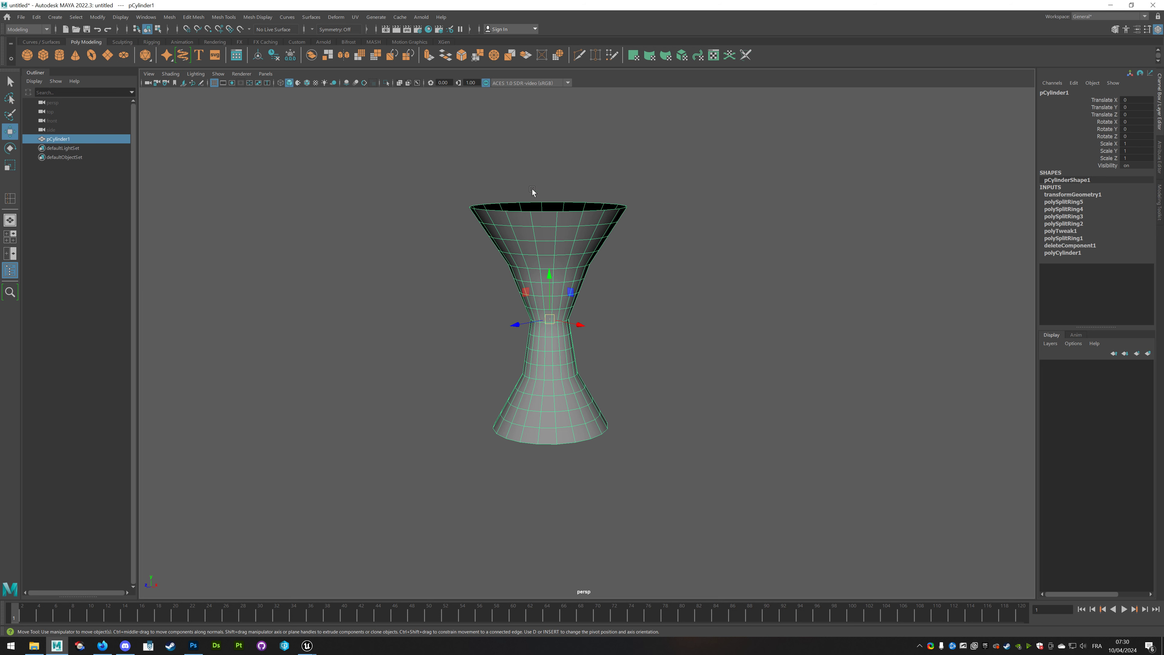
left_click(336, 17)
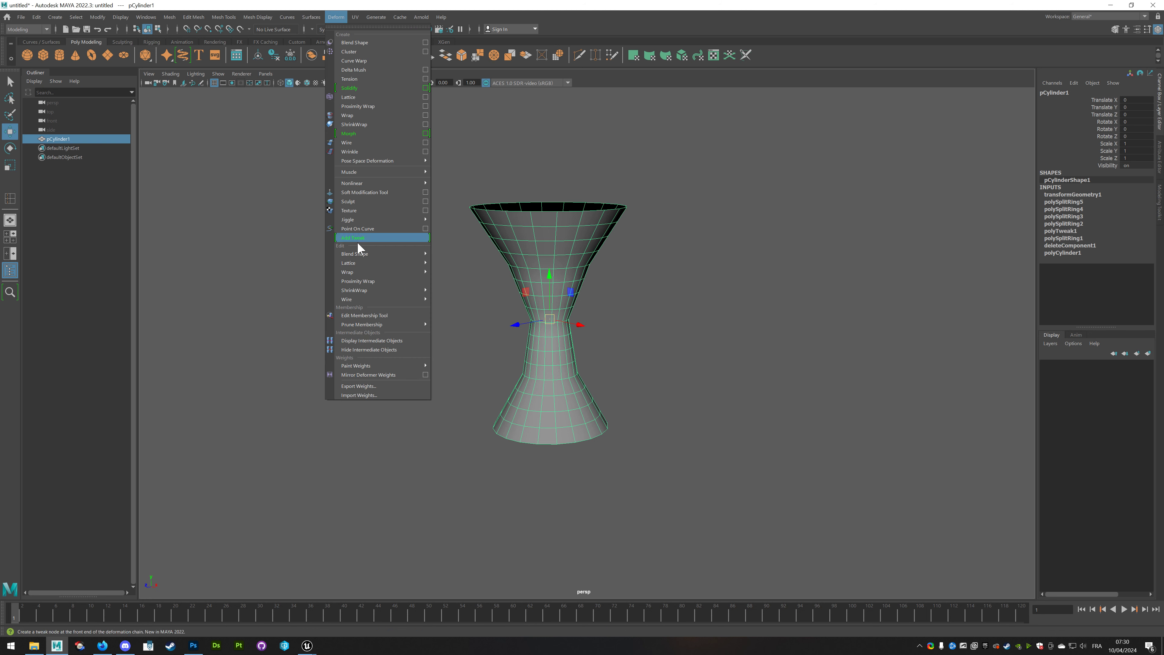
Add a texture deformer (textureDeformer1, strength 50) to the hourglass and display its textureDeformer1 settings.
left_click(355, 213)
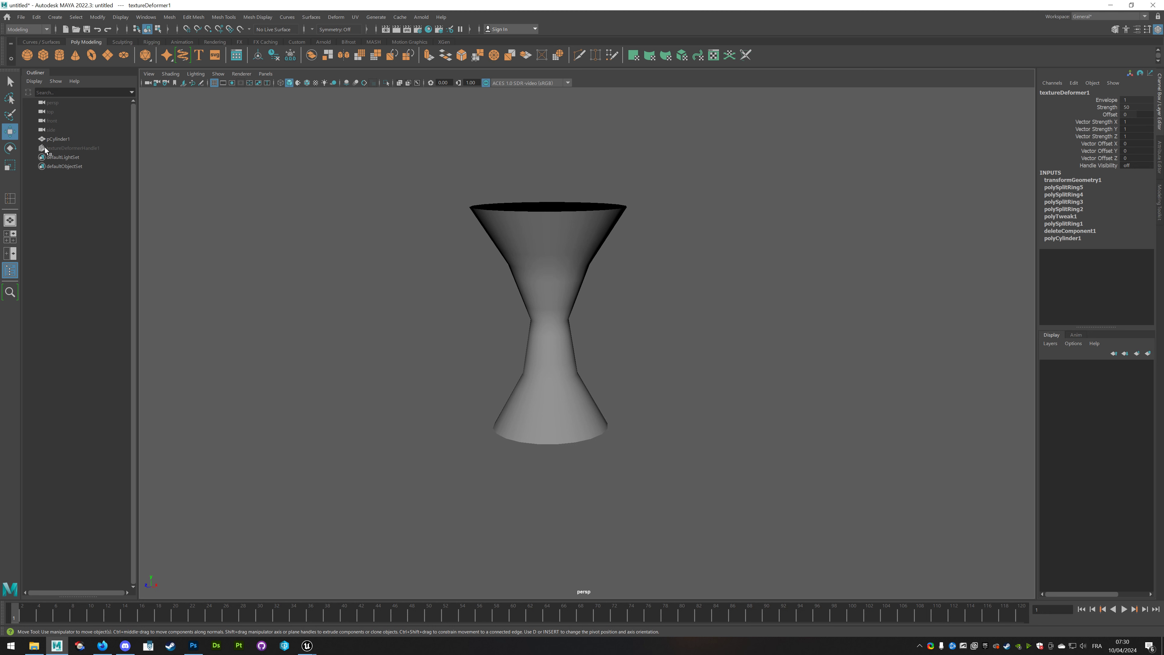
double_click(45, 147)
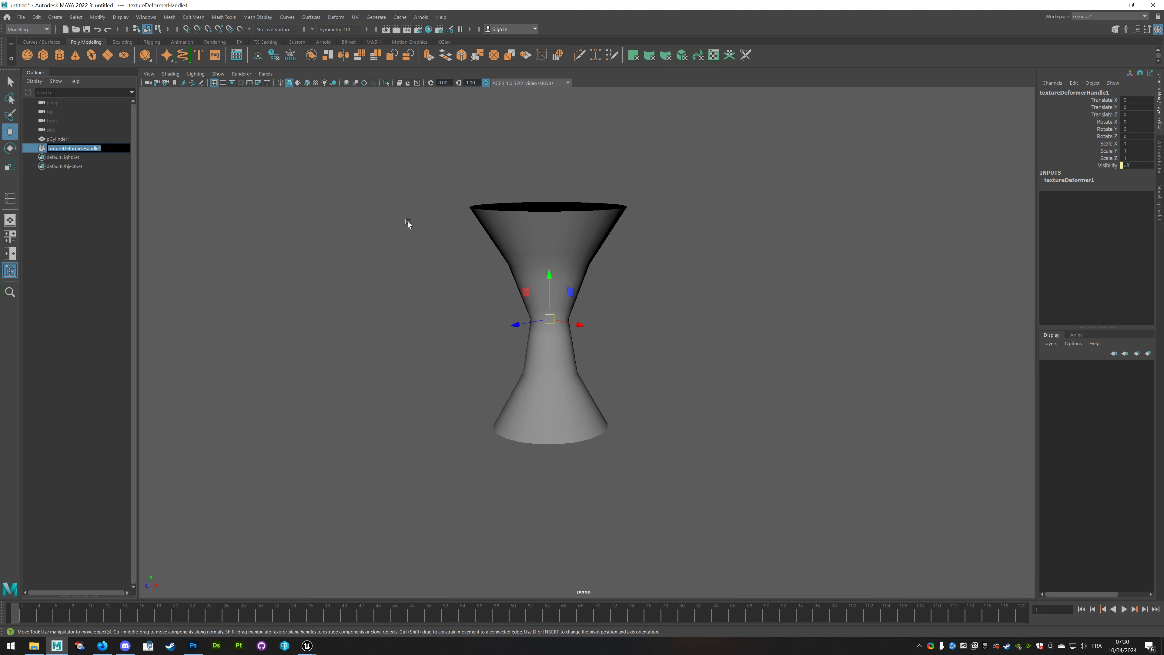
double_click(42, 150)
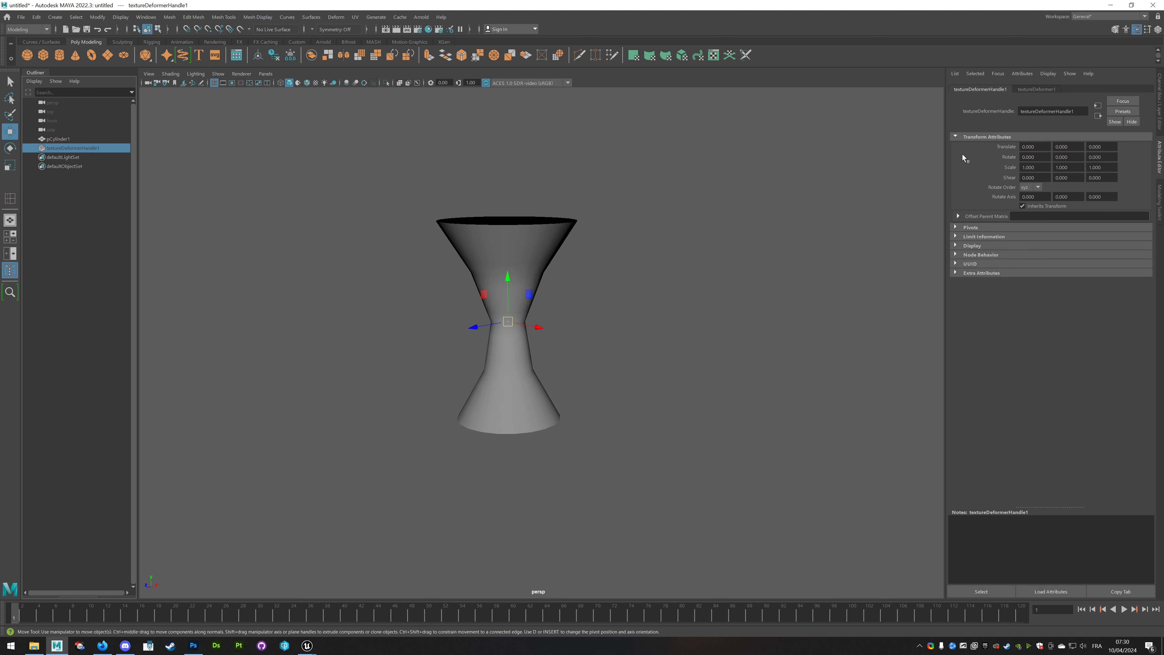
left_click(1028, 90)
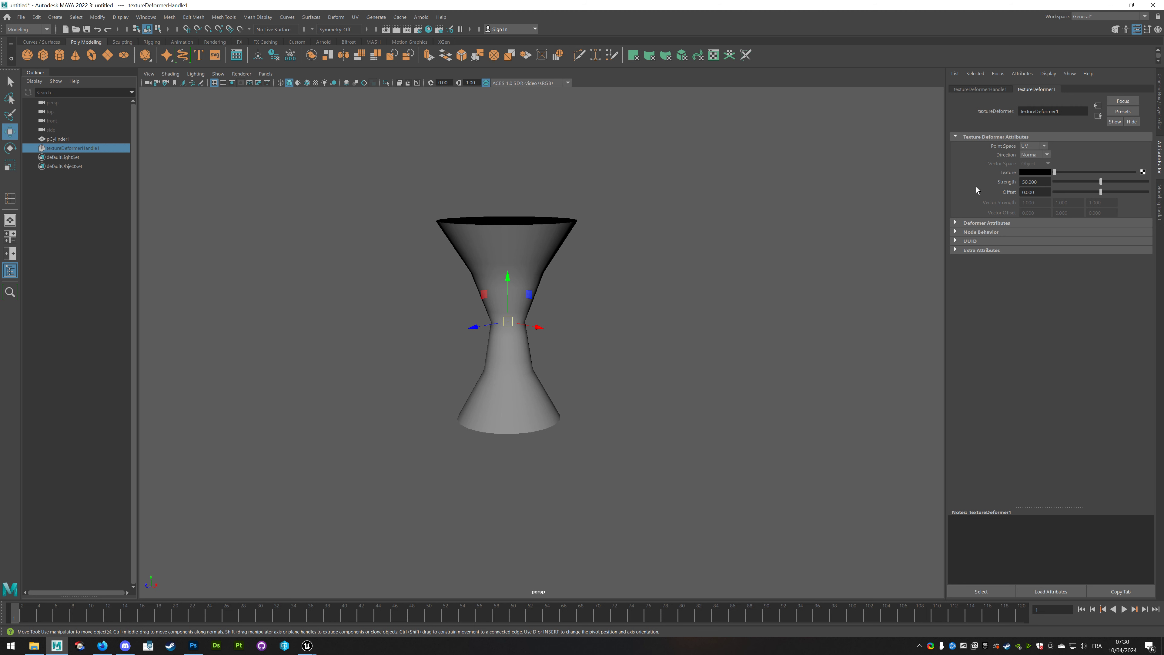
left_click(1027, 182)
Connect a Noise texture (noise1) to textureDeformer1 so the hourglass surface ripples.
left_click(1143, 172)
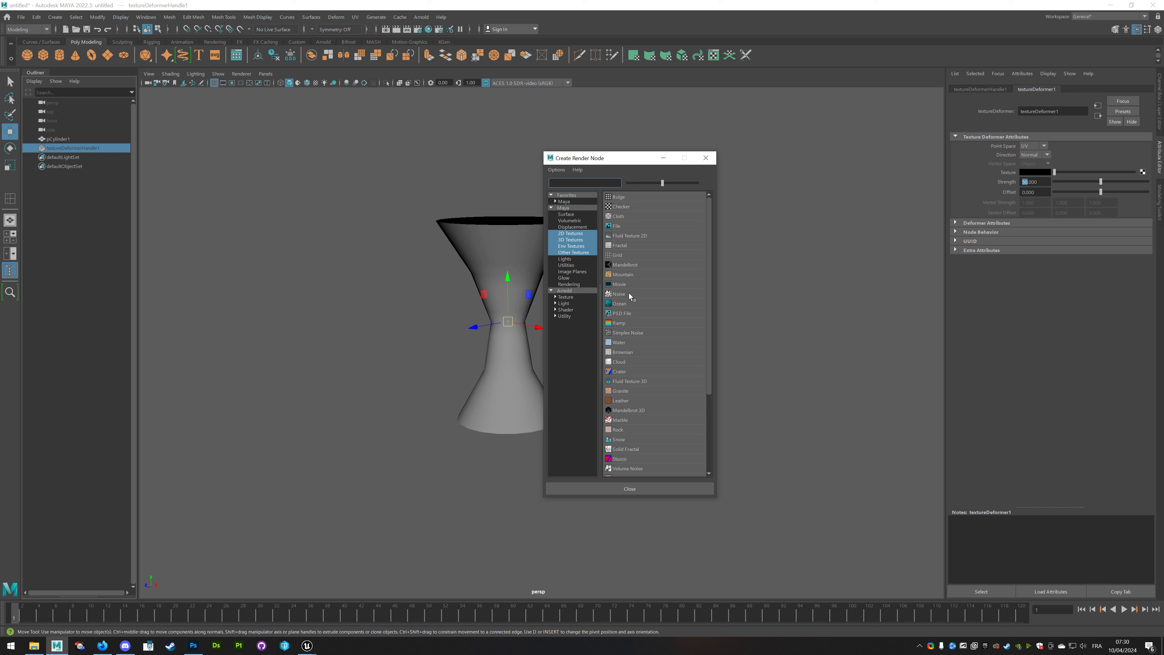
left_click(625, 293)
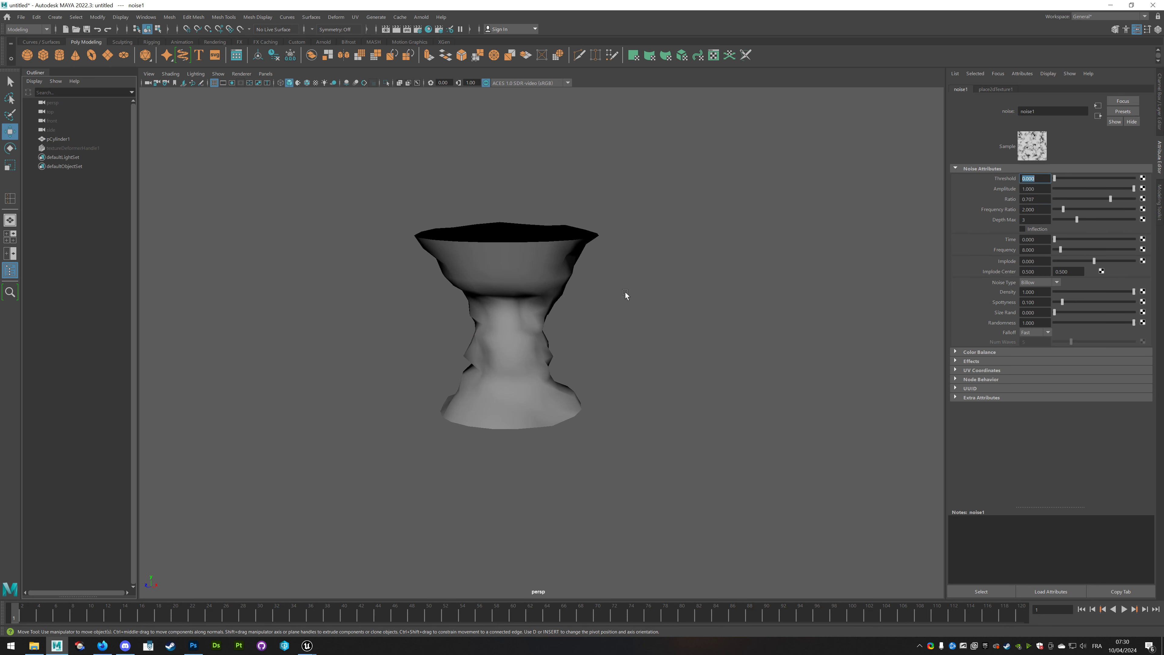
mouse_move(685, 384)
left_mouse_down("alt")
mouse_move(634, 380)
mouse_move(655, 300)
left_mouse_up("alt")
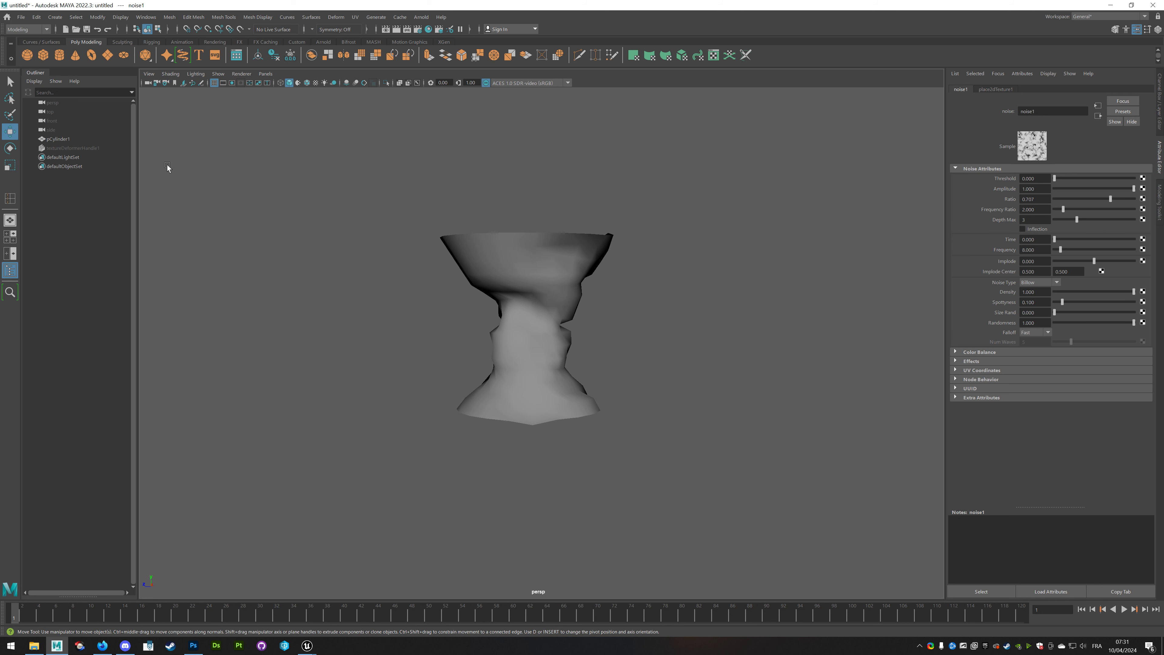
left_click(44, 148)
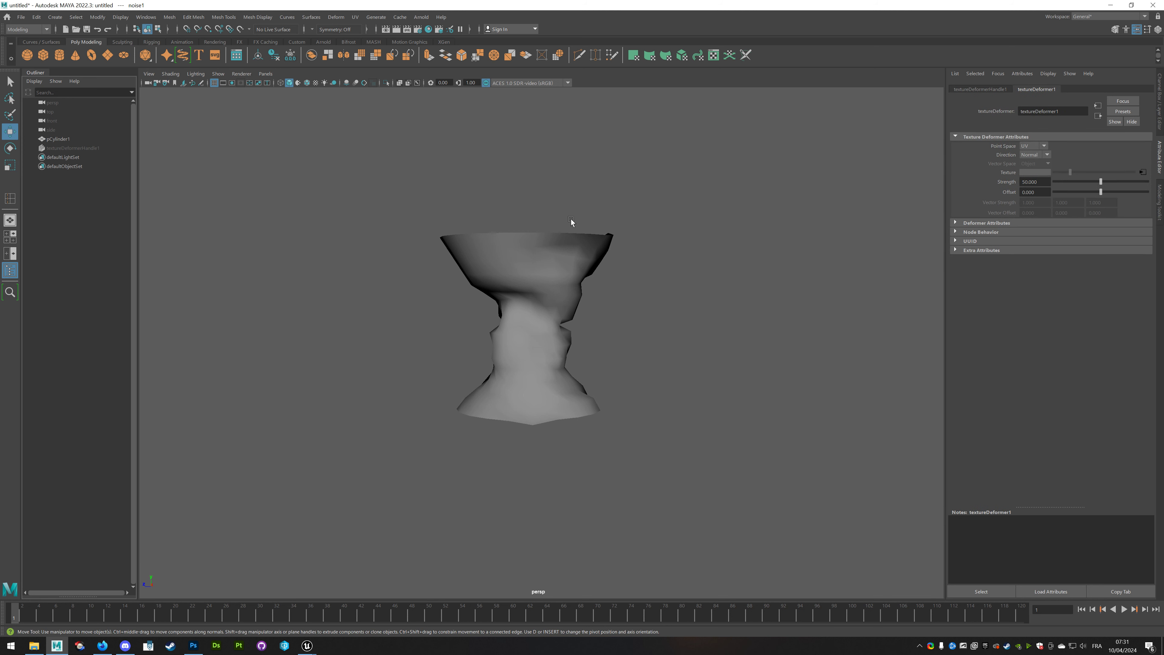
Keep the deformer's displacement direction as Normal at strength 50 and inspect the deformation.
left_click_drag(1026, 181, 1021, 182)
left_click(1048, 156)
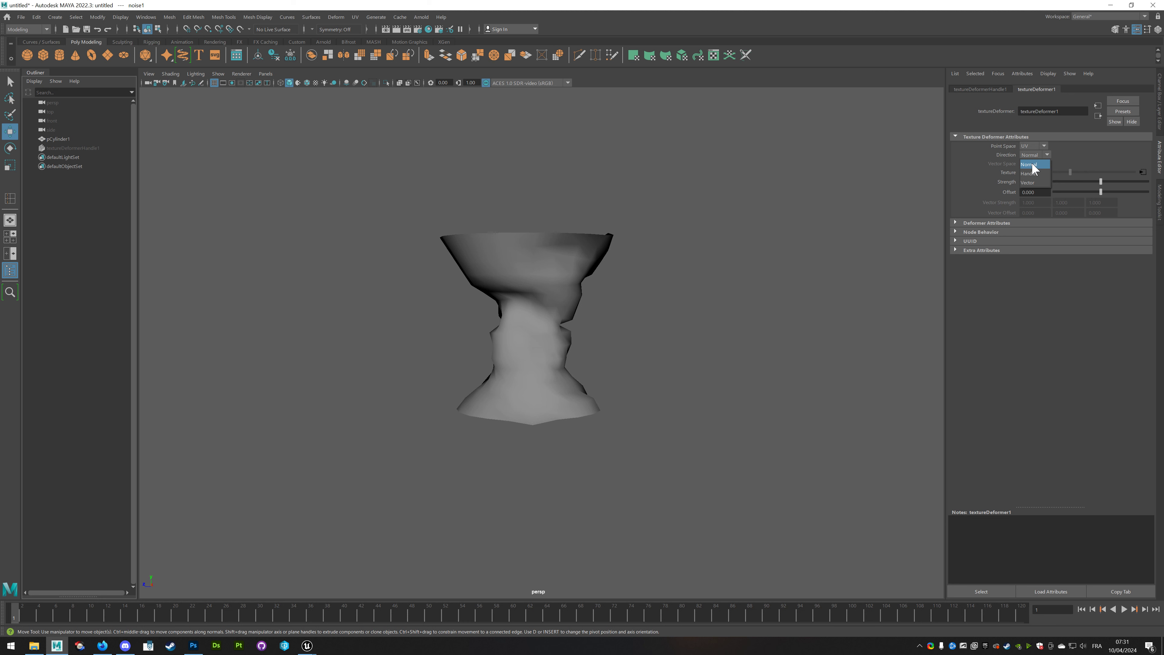
left_click(1049, 156)
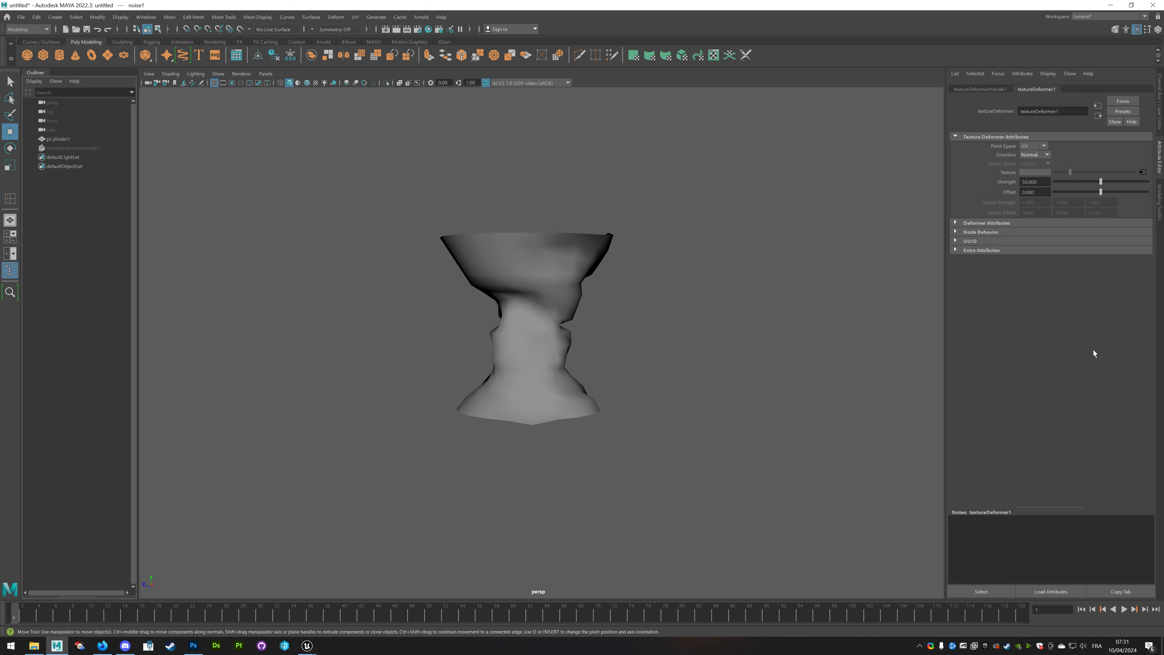
left_click(1046, 155)
mouse_move(520, 321)
left_mouse_down("alt")
mouse_move(641, 416)
mouse_move(600, 416)
mouse_move(589, 331)
left_mouse_up("alt")
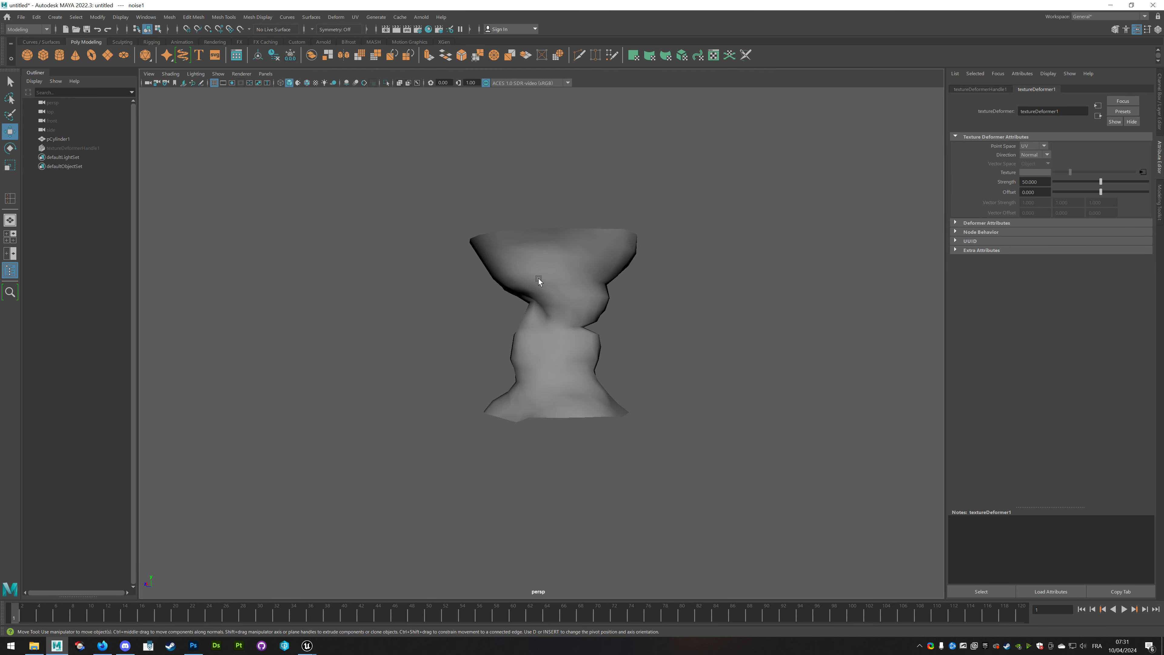
mouse_move(538, 280)
left_mouse_down("alt")
mouse_move(624, 385)
mouse_move(605, 403)
mouse_move(716, 406)
left_mouse_up("alt")
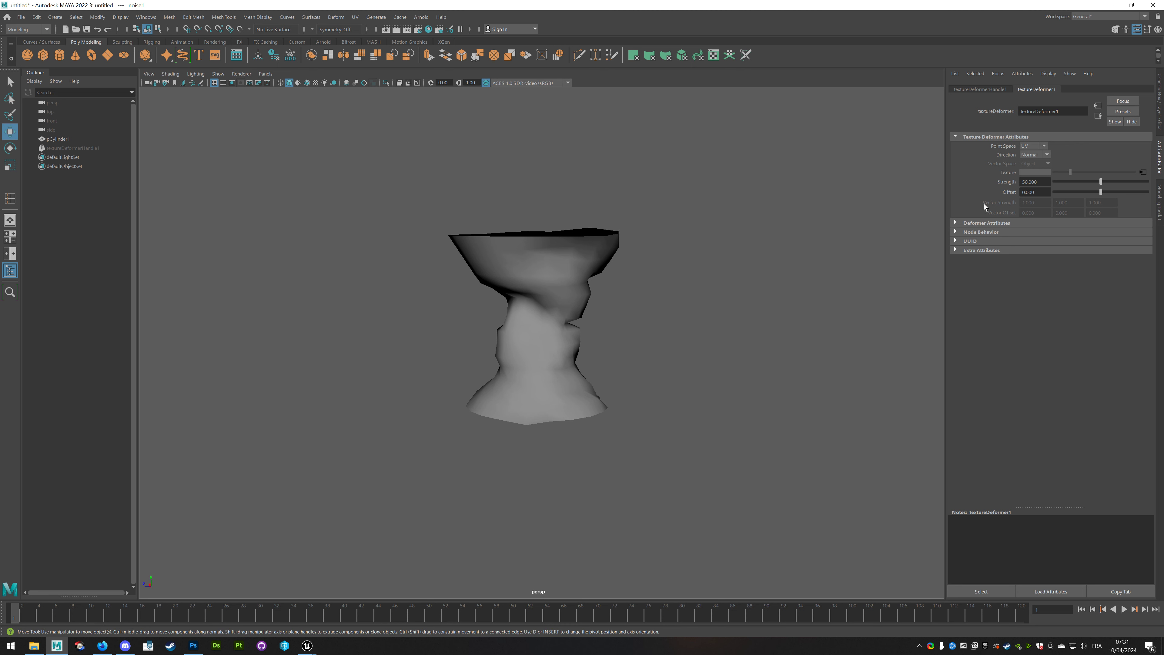
left_click(960, 222)
left_click(956, 222)
Select pCylinder1 to show the pCylinderShape1 attributes.
left_click(51, 140)
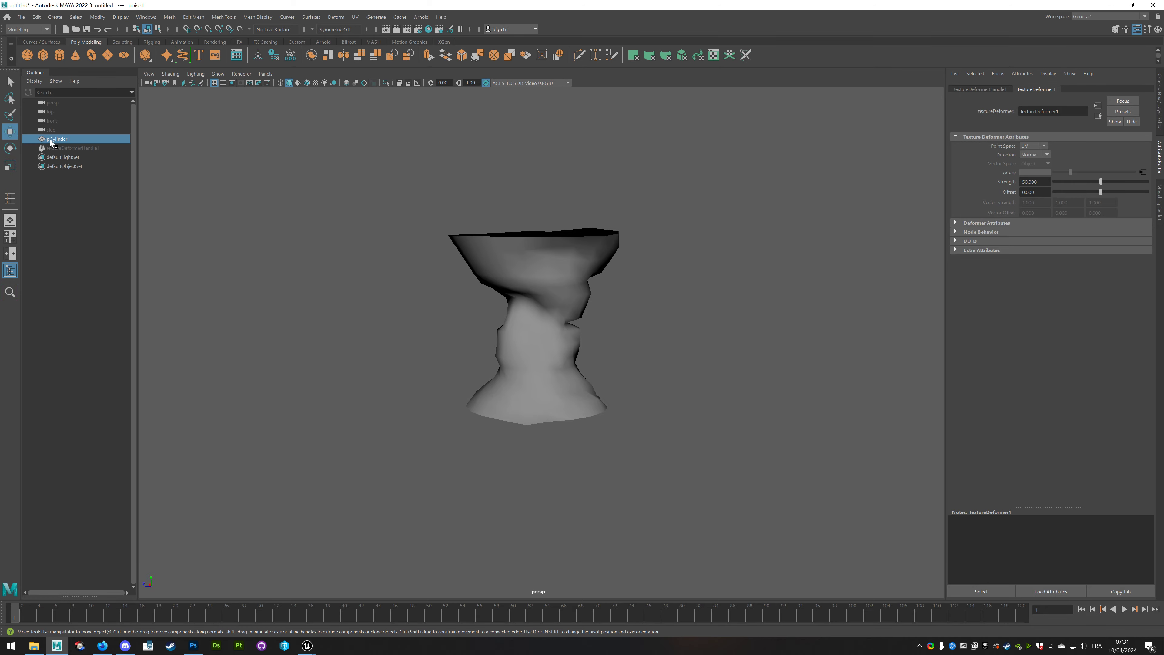
left_click_drag(657, 382, 678, 412, "alt")
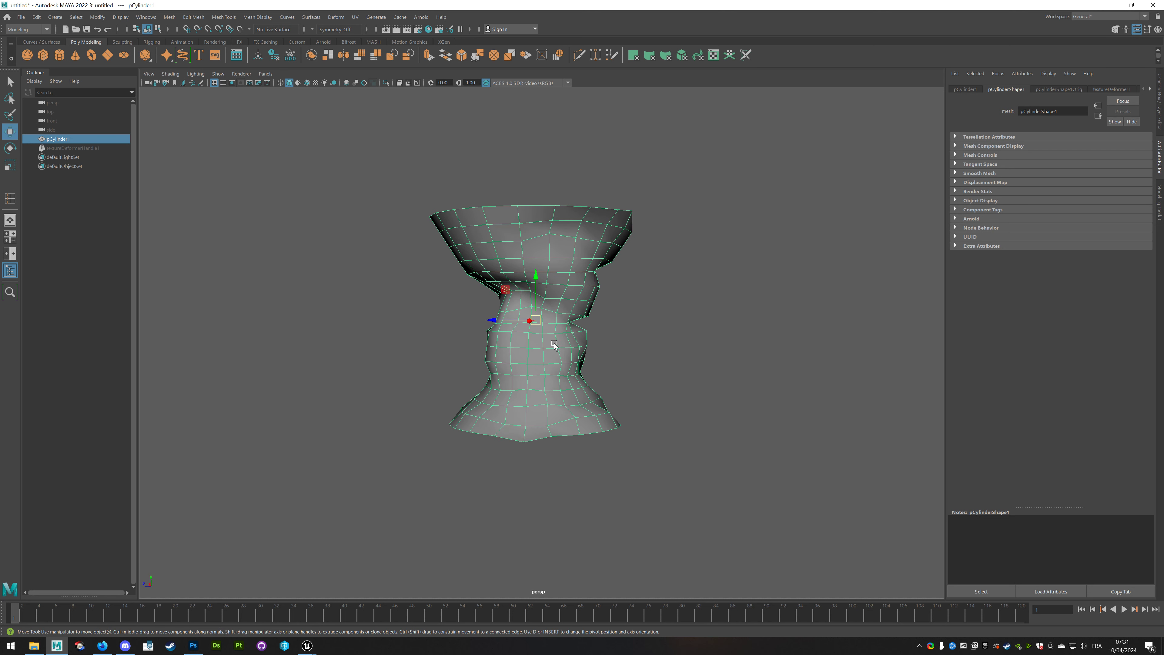
mouse_move(577, 325)
left_mouse_down("alt")
mouse_move(526, 323)
mouse_move(565, 288)
left_mouse_up("alt")
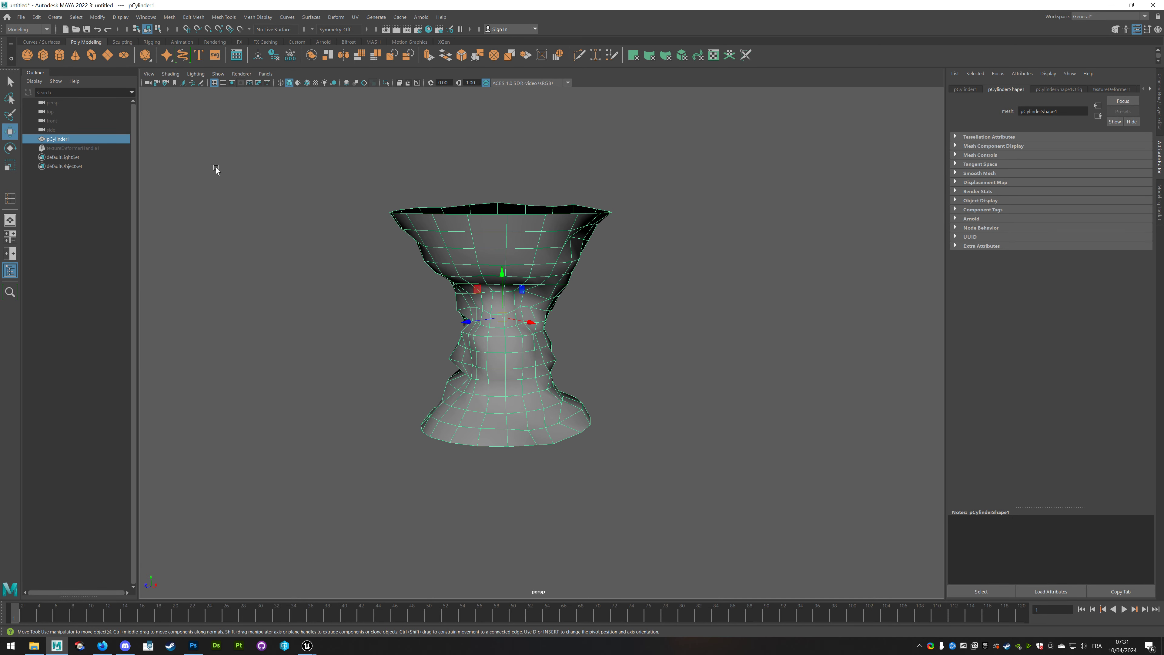
Tumble around the cylinder and bring up the Move Tool's Tool Settings window.
mouse_move(503, 300)
left_mouse_down("alt")
mouse_move(668, 360)
mouse_move(631, 362)
left_mouse_up("alt")
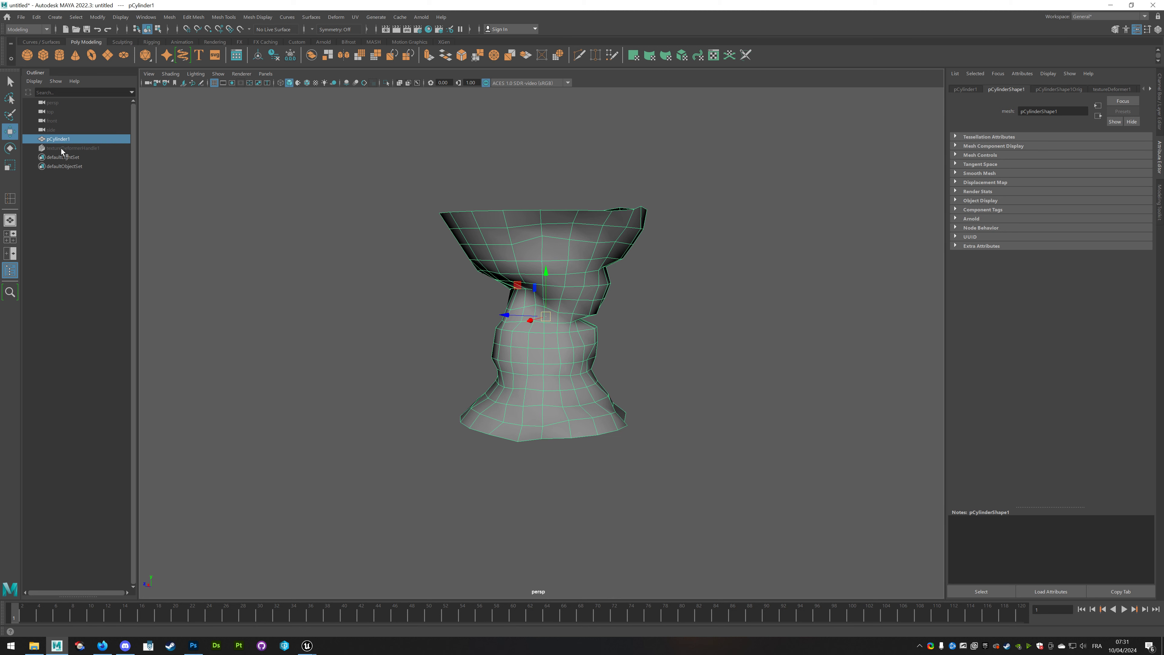
double_click(10, 133)
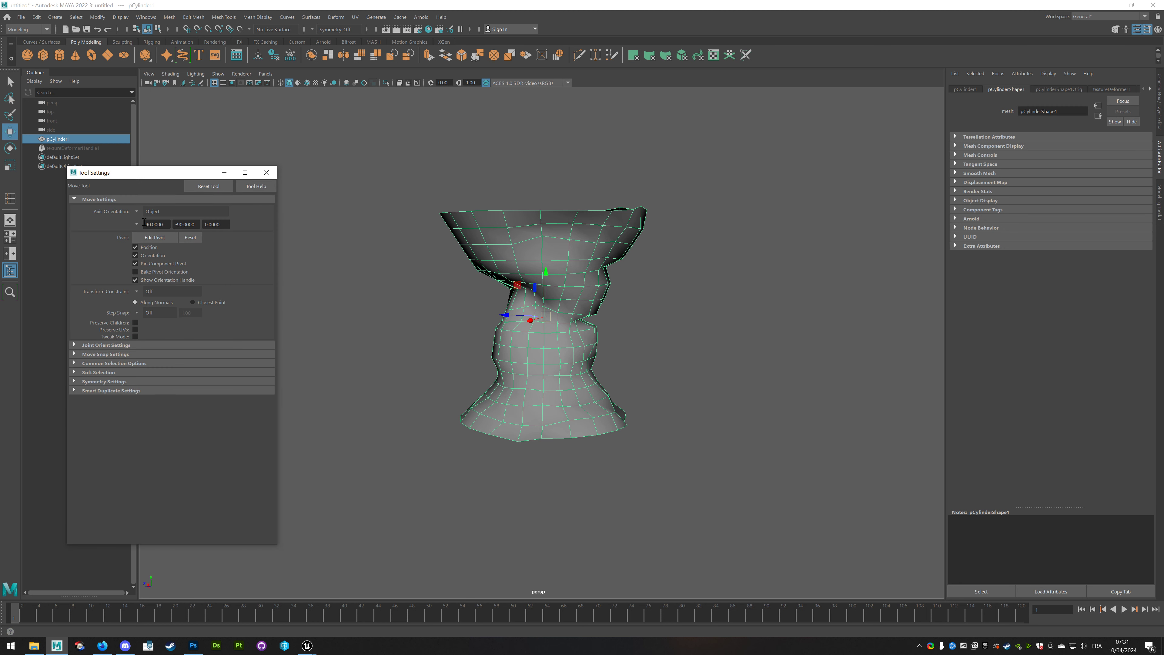
Expand the Soft Selection section and check Soft Select for the Move Tool.
left_click(75, 373)
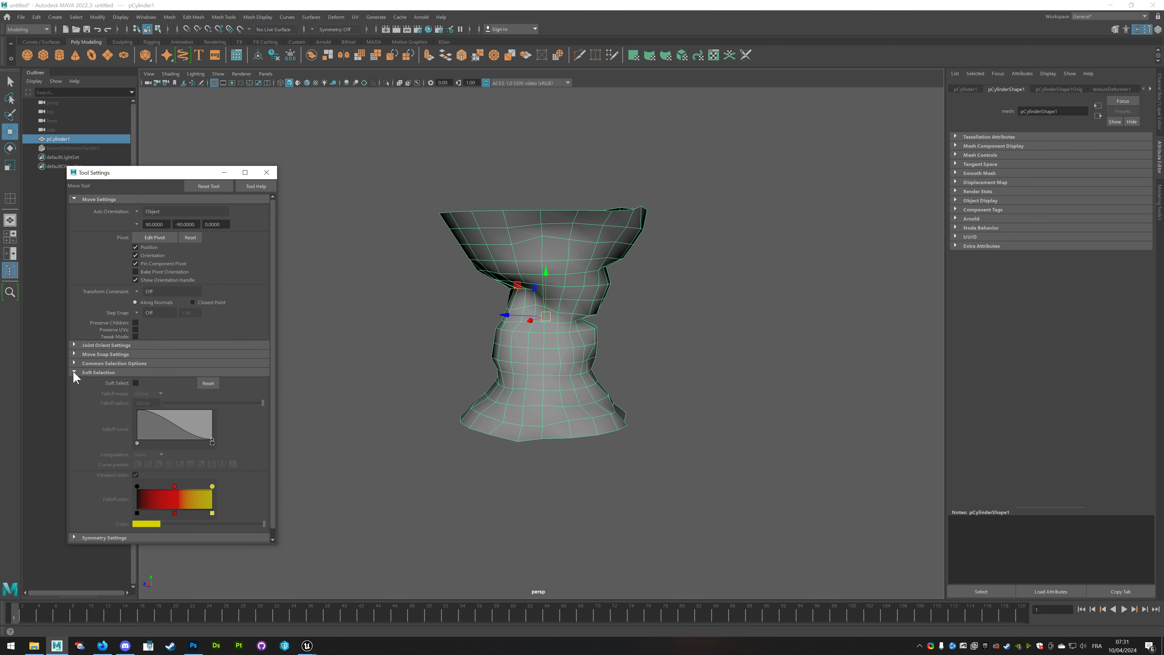
left_click(136, 383)
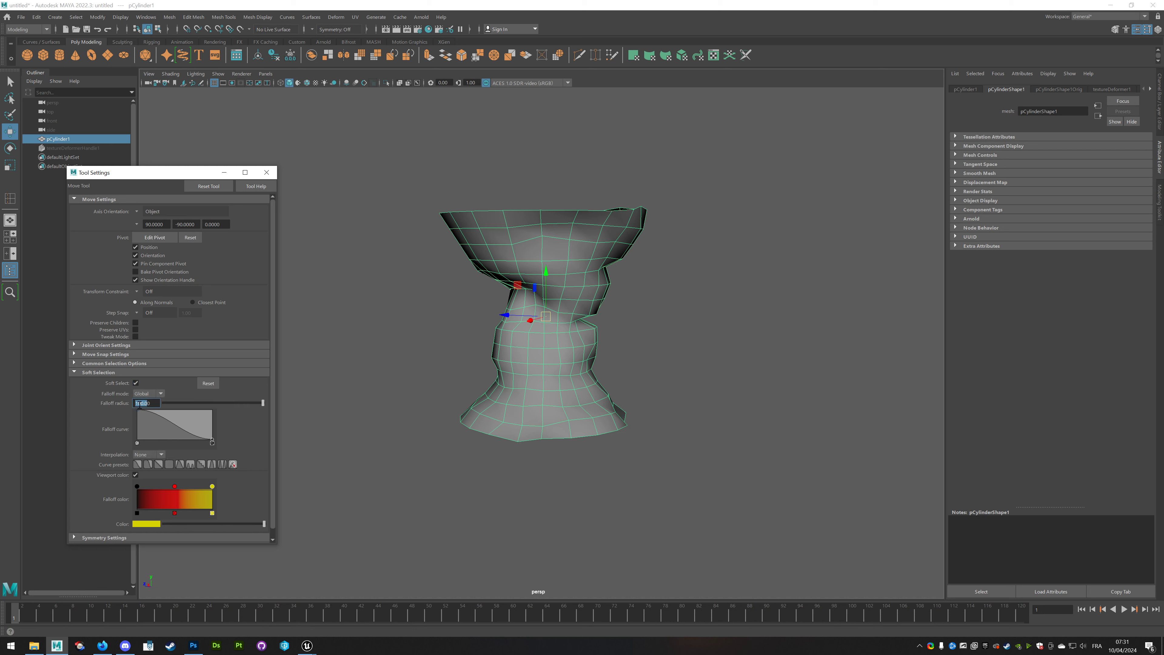
Switch to Face mode and select two face loops around the hourglass waist.
left_click(266, 172)
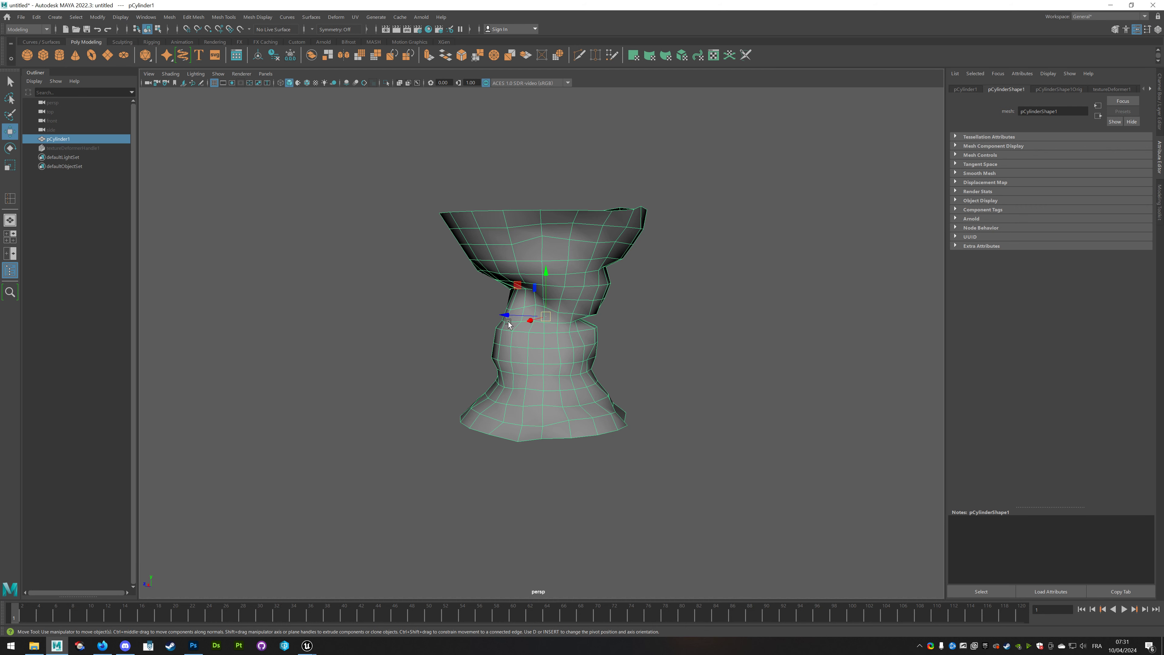
left_click_drag(639, 344, 651, 342)
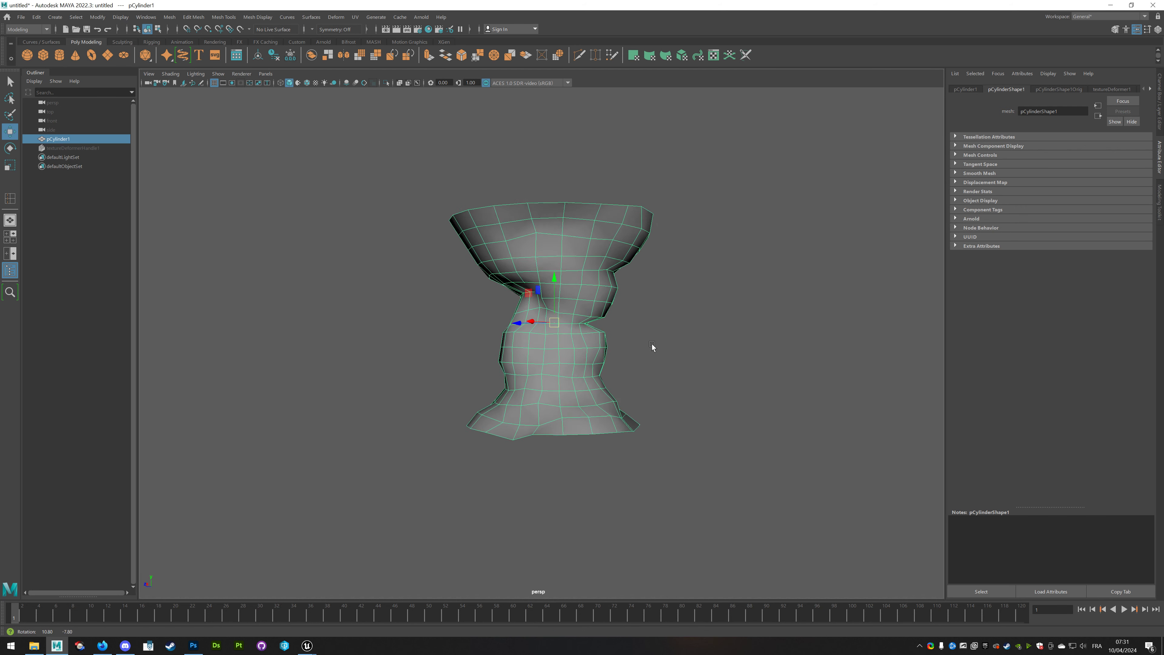
right_click(603, 304)
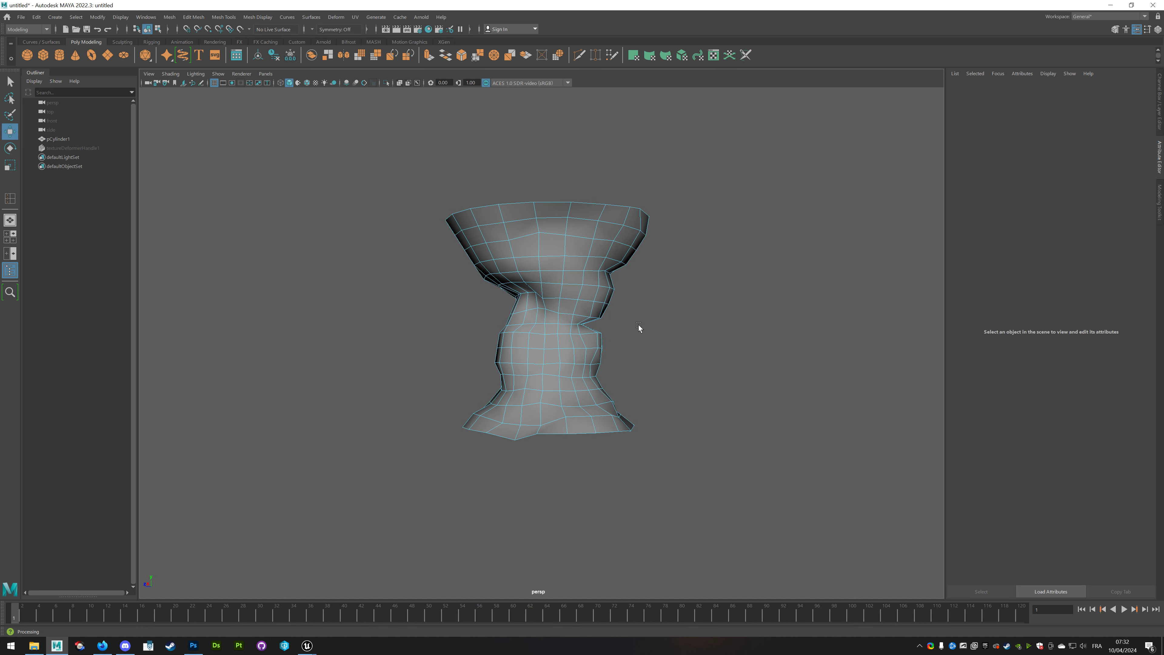
double_click(599, 320)
mouse_move(619, 330)
left_mouse_down("alt")
mouse_move(561, 297)
mouse_move(651, 348)
left_mouse_up("alt")
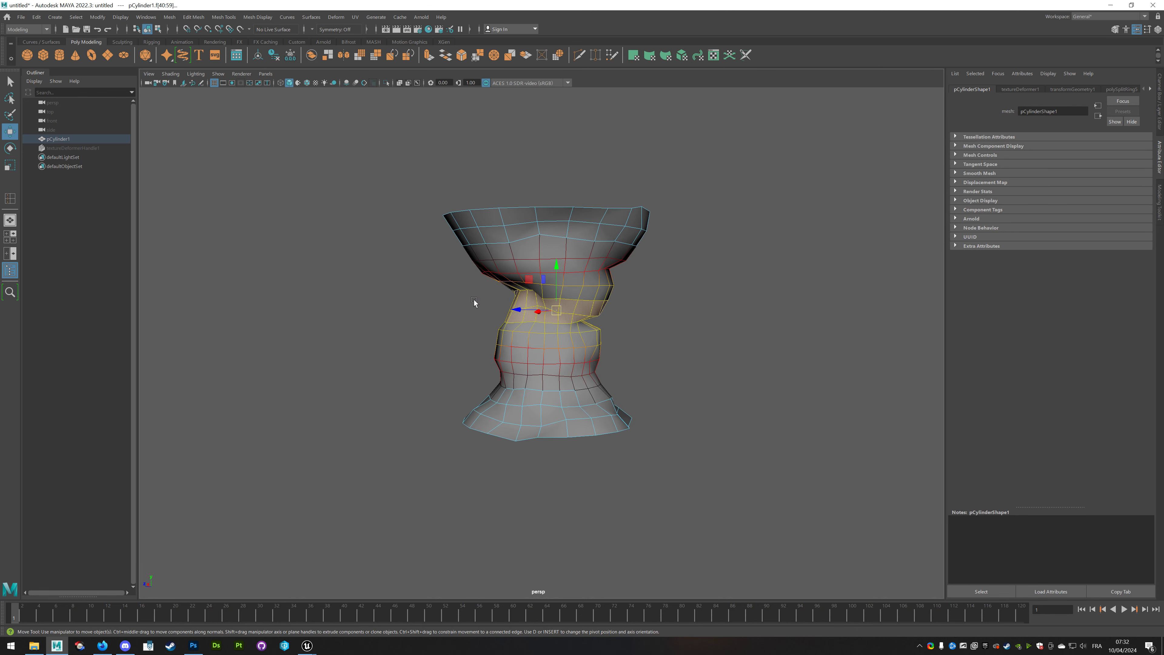
left_click_drag(475, 301, 495, 337, "alt")
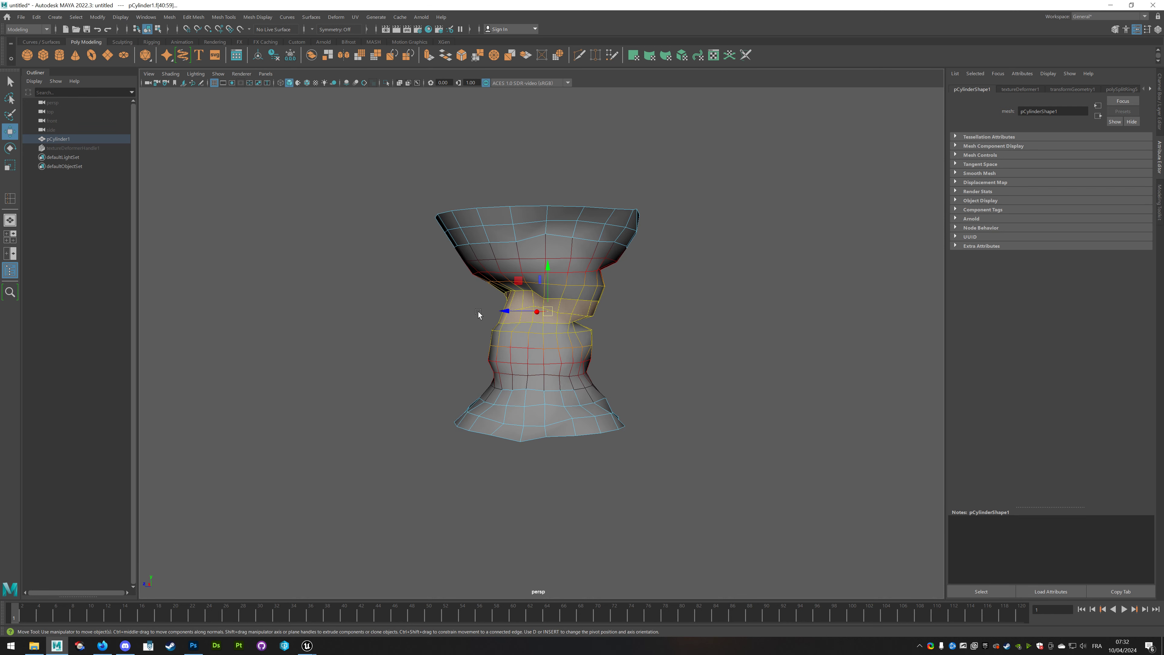
left_click_drag(623, 333, 633, 354, "shift")
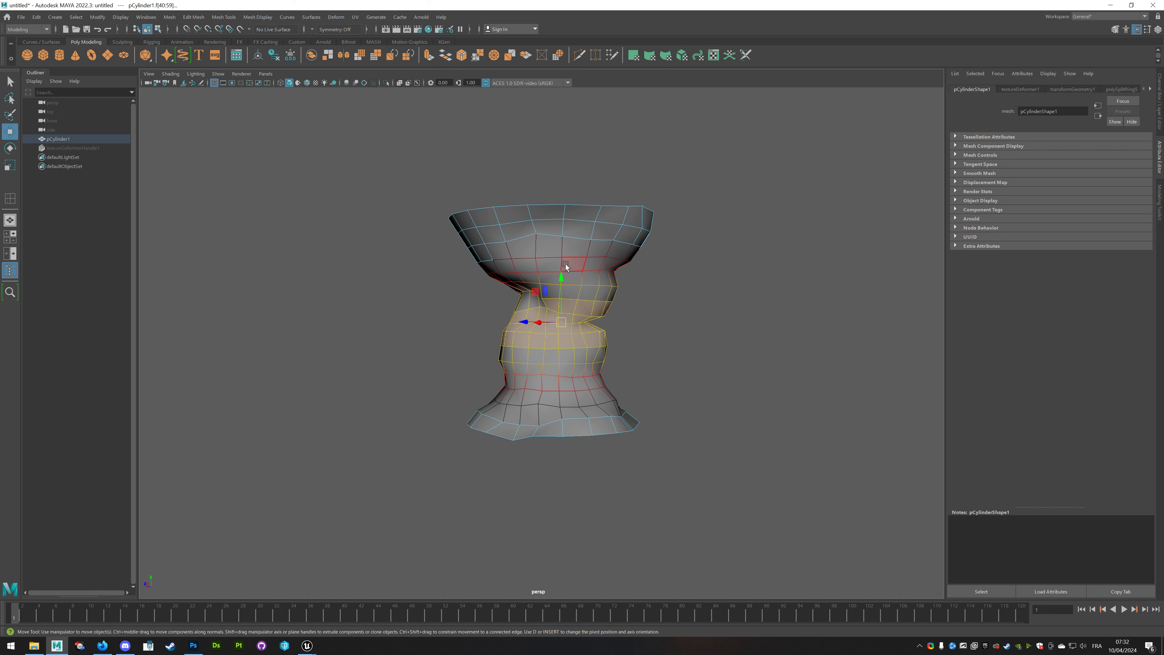
left_click_drag(629, 311, 687, 330, "alt")
Switch to the Scale tool and slightly widen the selected waist face band.
key("r")
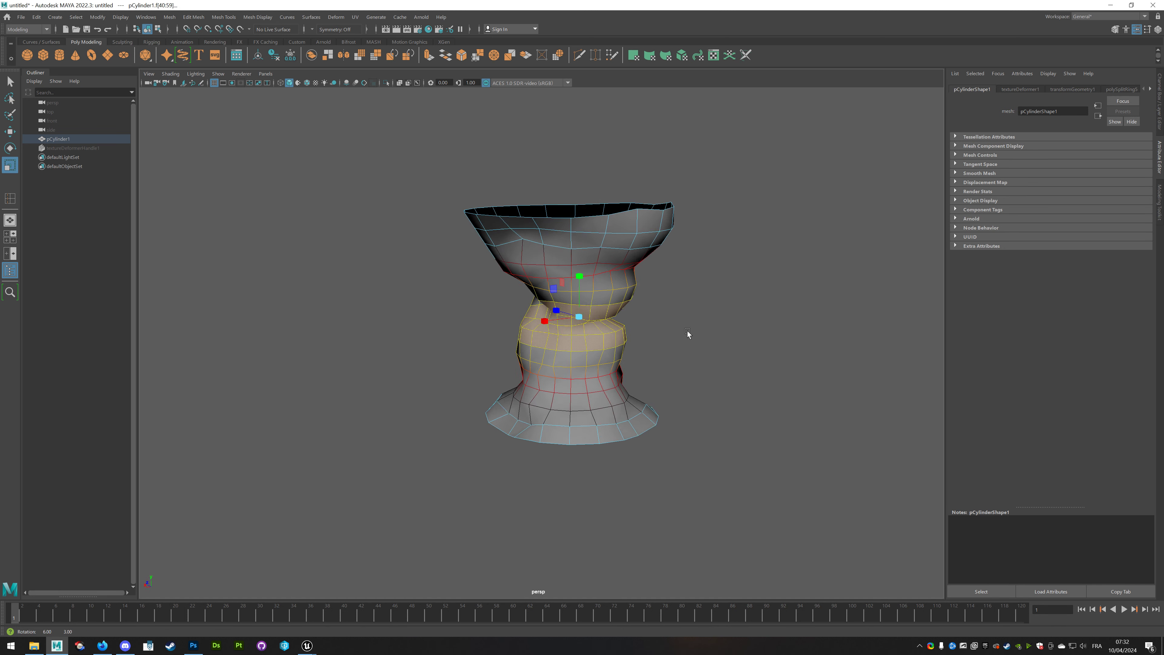
left_click_drag(579, 316, 633, 320, "alt")
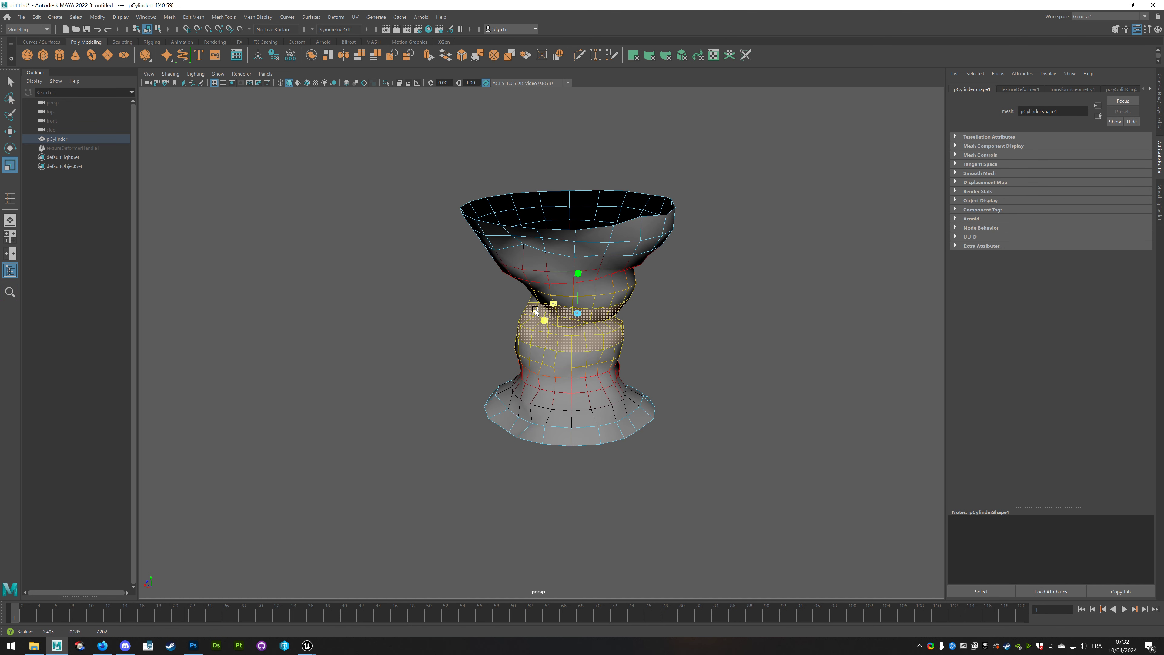
left_click_drag(534, 309, 539, 309)
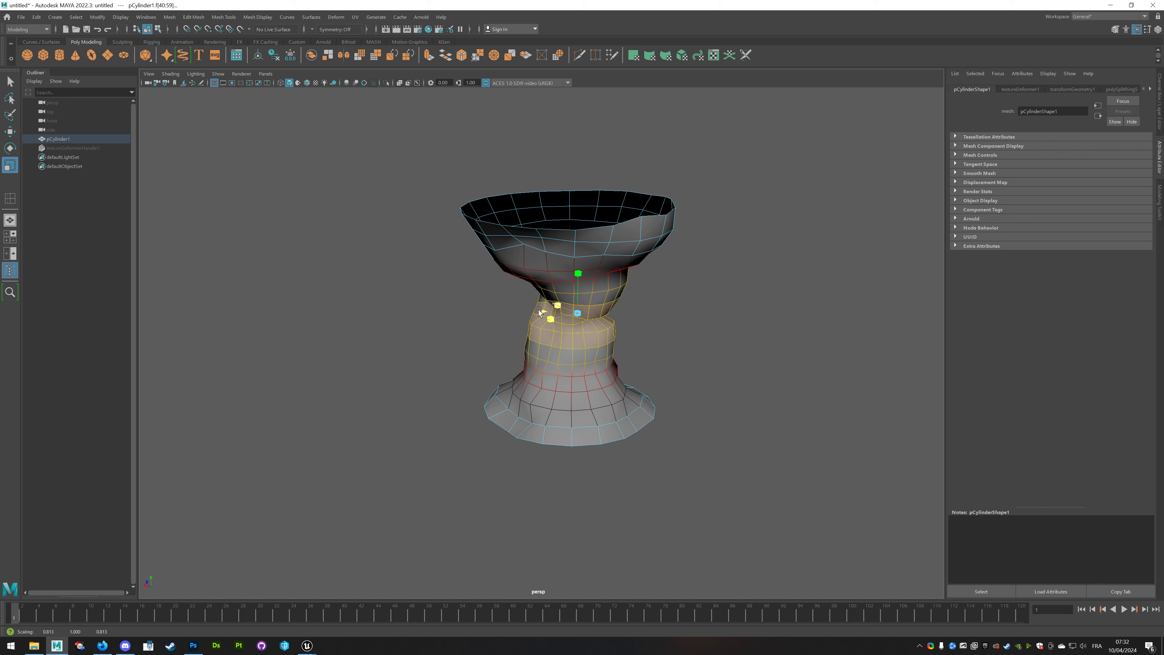
mouse_move(637, 326)
left_mouse_down("alt")
mouse_move(580, 263)
mouse_move(628, 350)
mouse_move(641, 337)
mouse_move(544, 303)
left_mouse_up("alt")
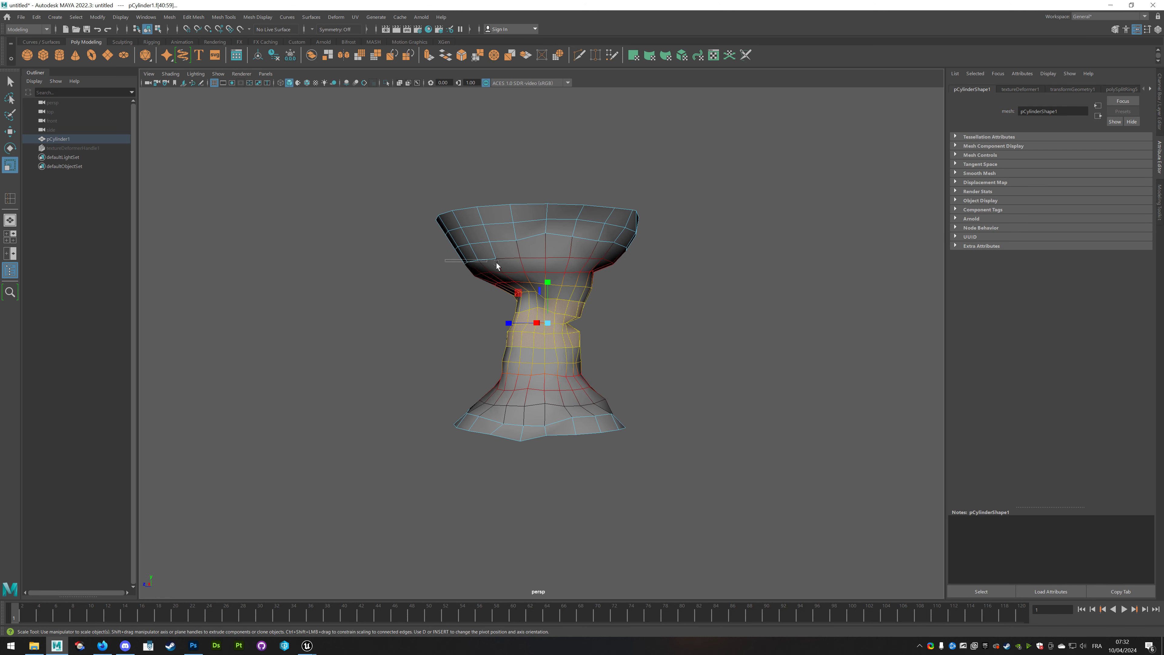
Shrink the bowl band, narrow the bowl's top ring, and widen the neck faces.
mouse_move(496, 262)
left_mouse_down()
mouse_move(616, 274)
mouse_move(595, 302)
left_mouse_up()
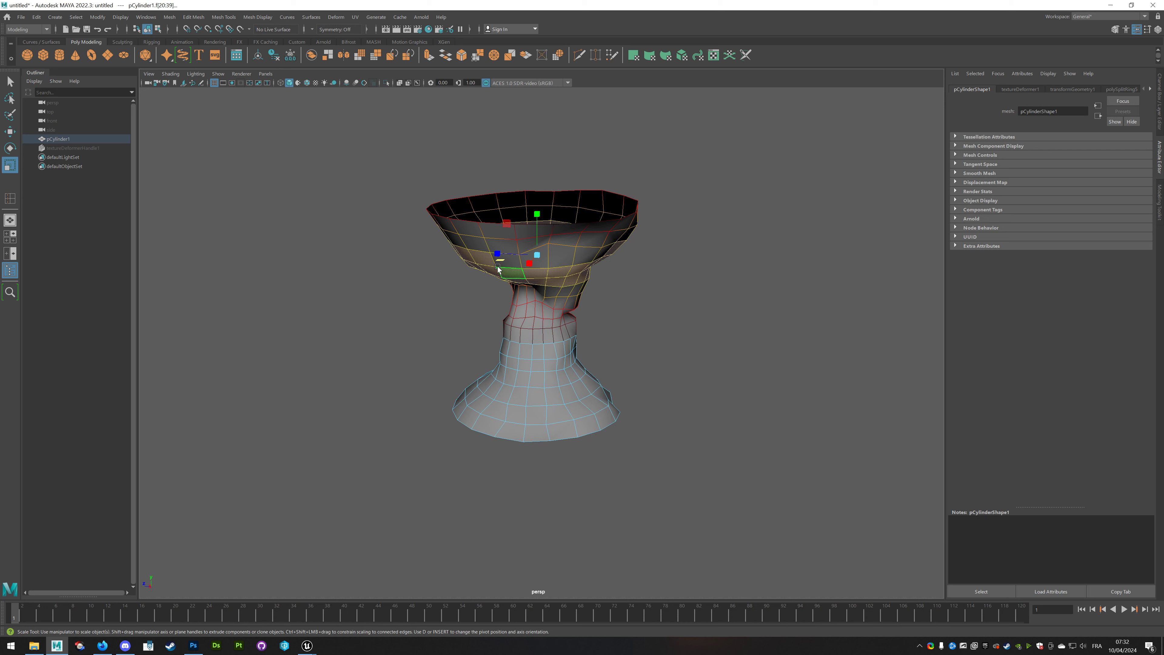
mouse_move(513, 264)
left_mouse_down()
mouse_move(502, 262)
mouse_move(613, 298)
left_mouse_up()
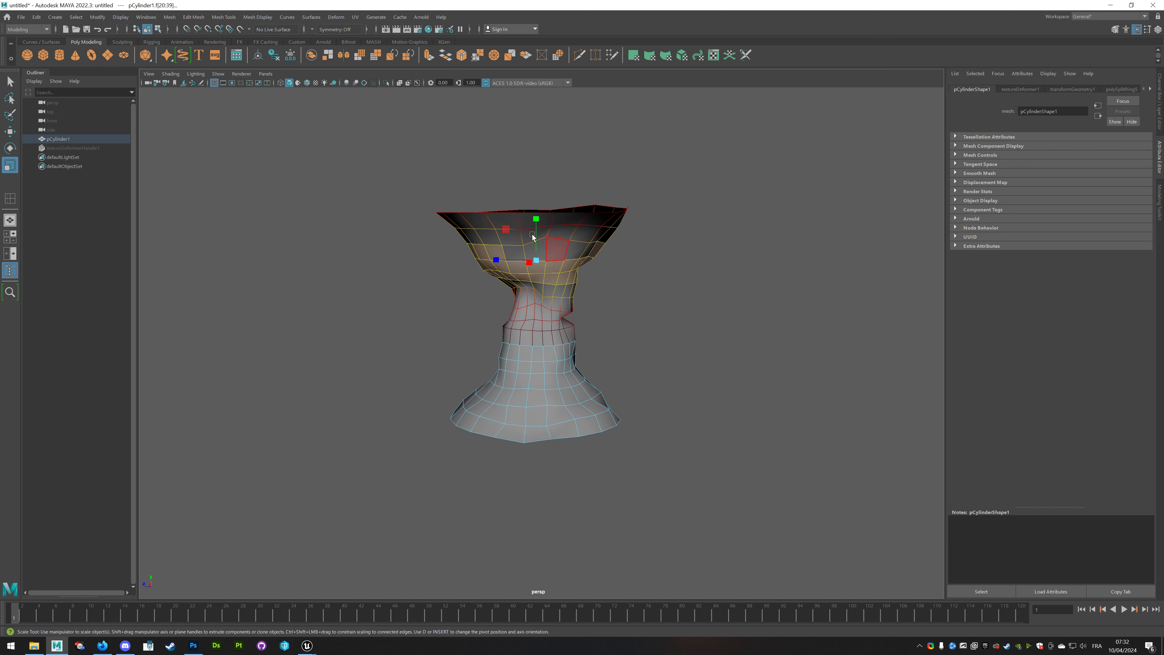
mouse_move(414, 173)
left_mouse_down()
mouse_move(642, 229)
mouse_move(636, 243)
left_mouse_up()
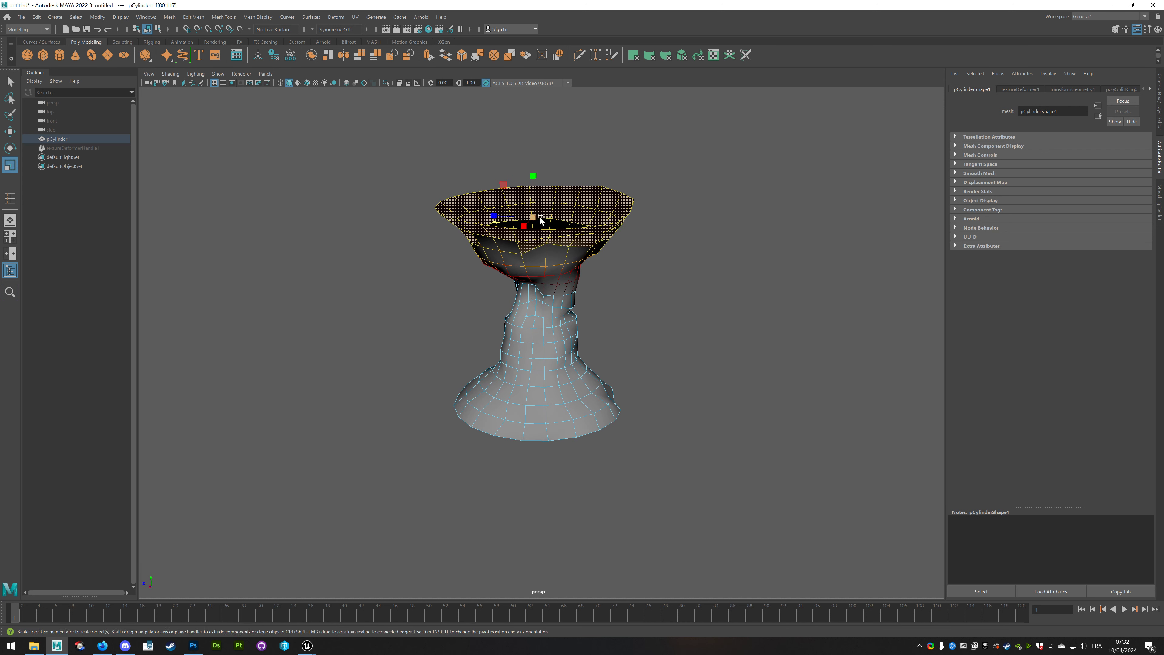
left_click_drag(495, 220, 497, 223)
left_click_drag(621, 268, 661, 274, "alt")
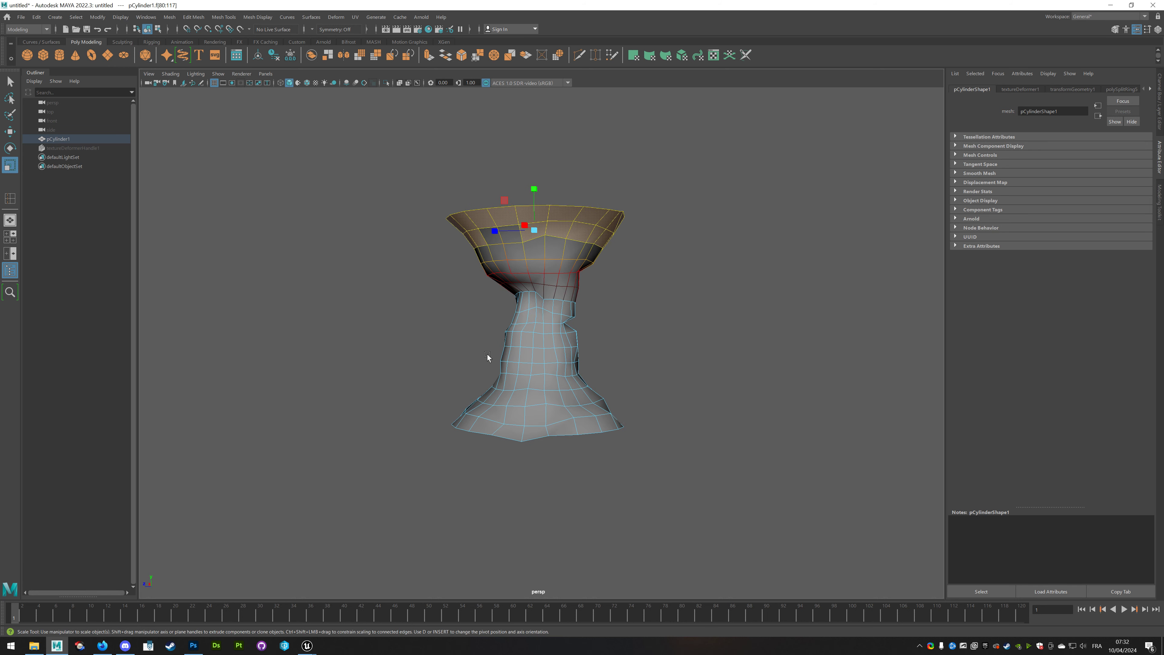
mouse_move(562, 304)
left_mouse_down()
mouse_move(592, 306)
mouse_move(593, 346)
left_mouse_up()
mouse_move(497, 293)
left_mouse_down()
mouse_move(495, 327)
mouse_move(619, 364)
left_mouse_up()
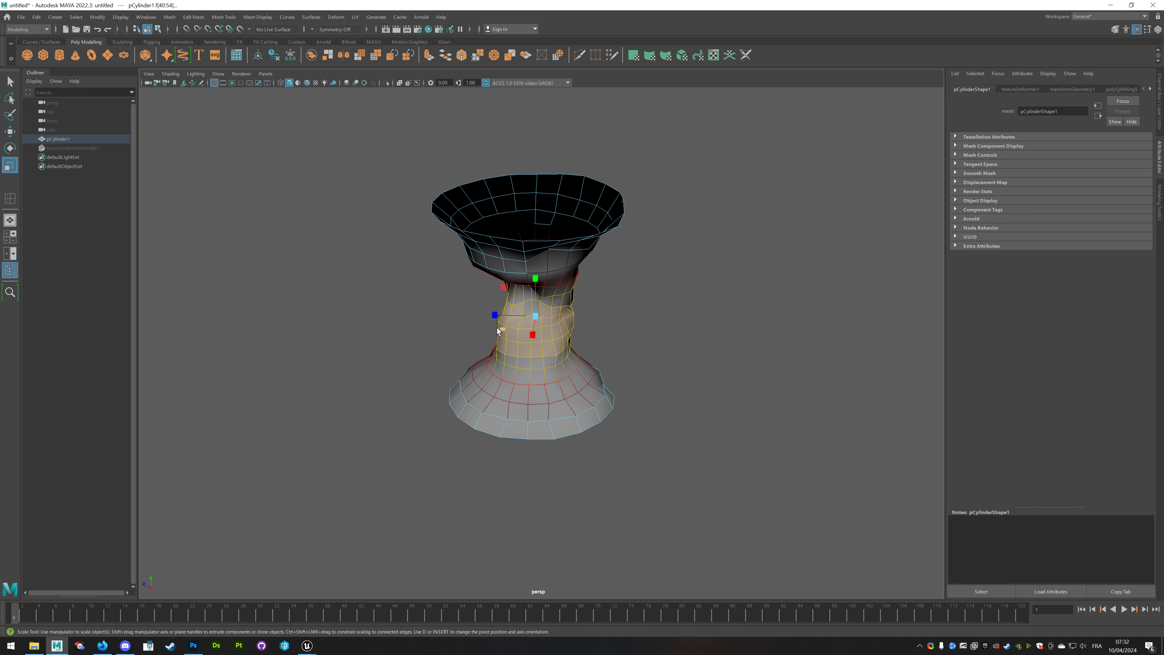
Pinch in the neck faces and scale a thin band lower on the neck.
left_click_drag(499, 327, 503, 328)
mouse_move(624, 354)
left_mouse_down("alt")
mouse_move(630, 342)
mouse_move(632, 371)
left_mouse_up("alt")
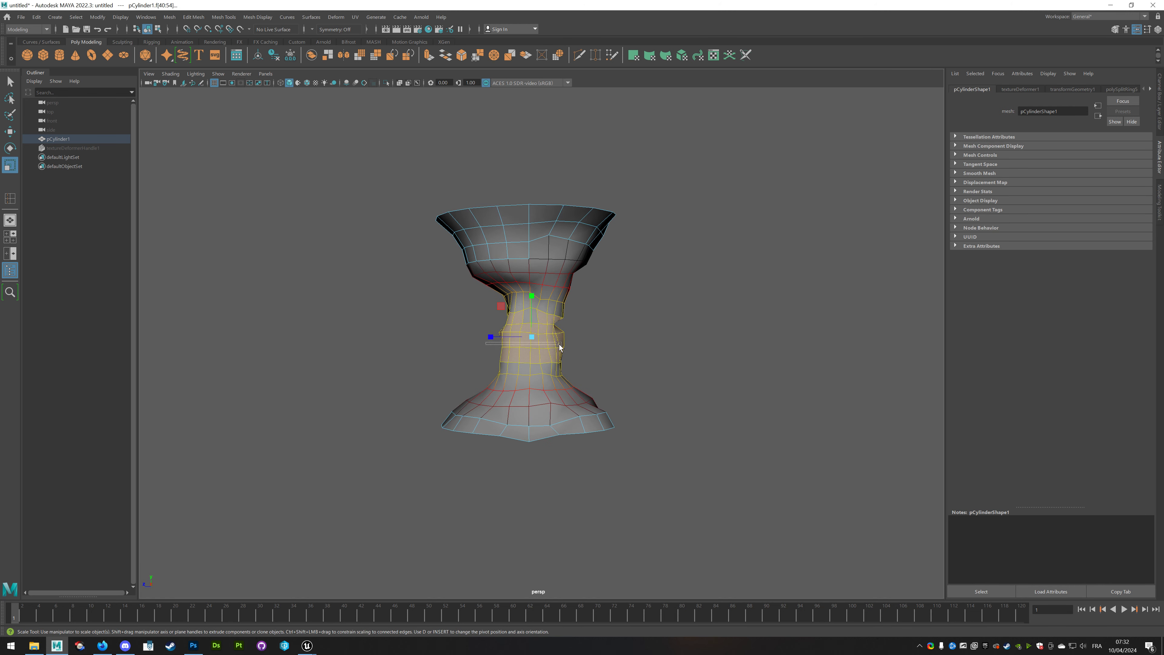
mouse_move(481, 341)
left_mouse_down()
mouse_move(576, 345)
mouse_move(612, 368)
left_mouse_up()
left_click_drag(497, 339, 508, 338)
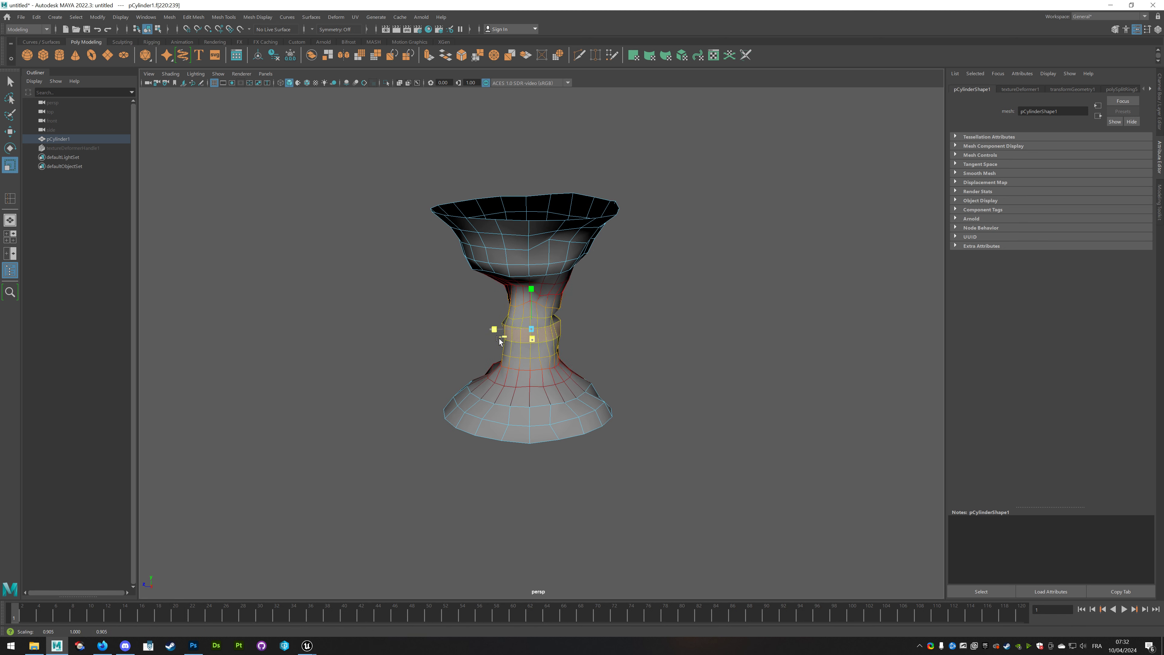
left_click_drag(606, 358, 546, 322, "alt")
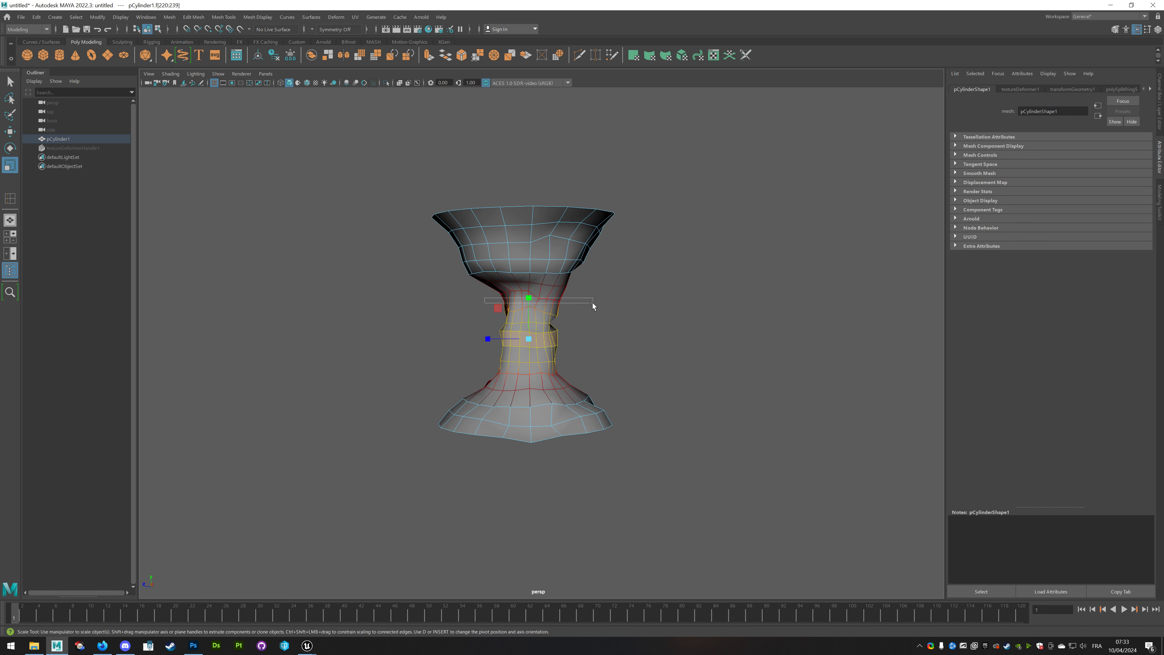
Rescale the upper neck band, then select the lower neck and the base's upper ring.
left_click_drag(484, 299, 592, 302)
left_click_drag(592, 302, 601, 317, "alt")
left_click_drag(504, 300, 614, 327)
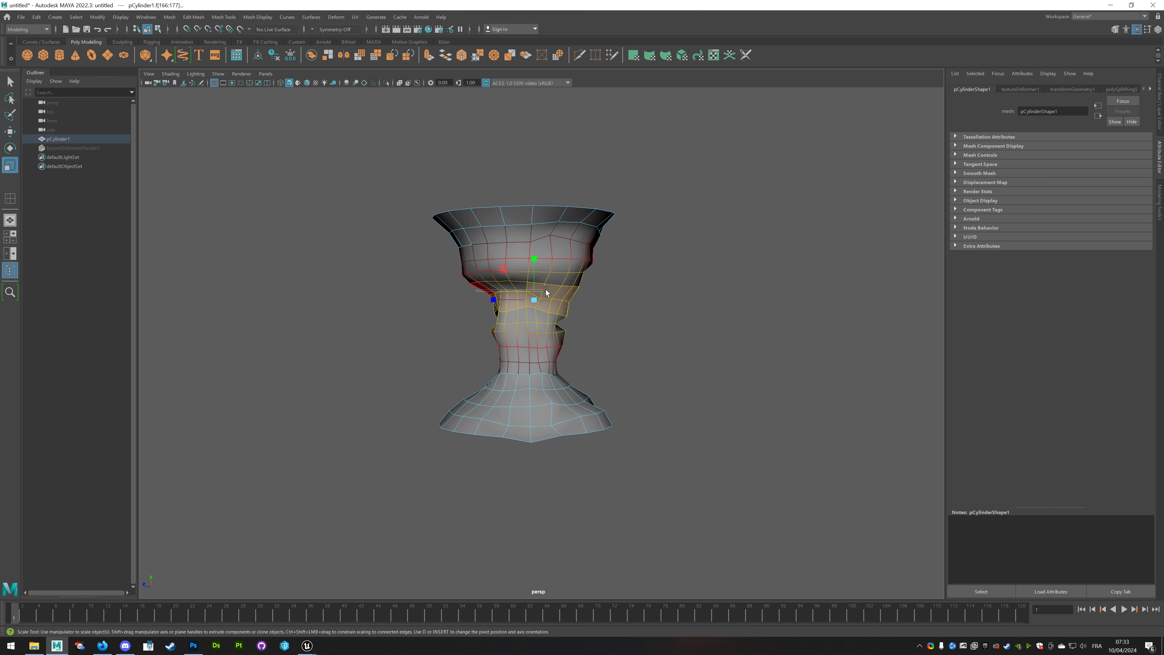
mouse_move(546, 289)
left_mouse_down()
mouse_move(585, 288)
mouse_move(619, 338)
left_mouse_up()
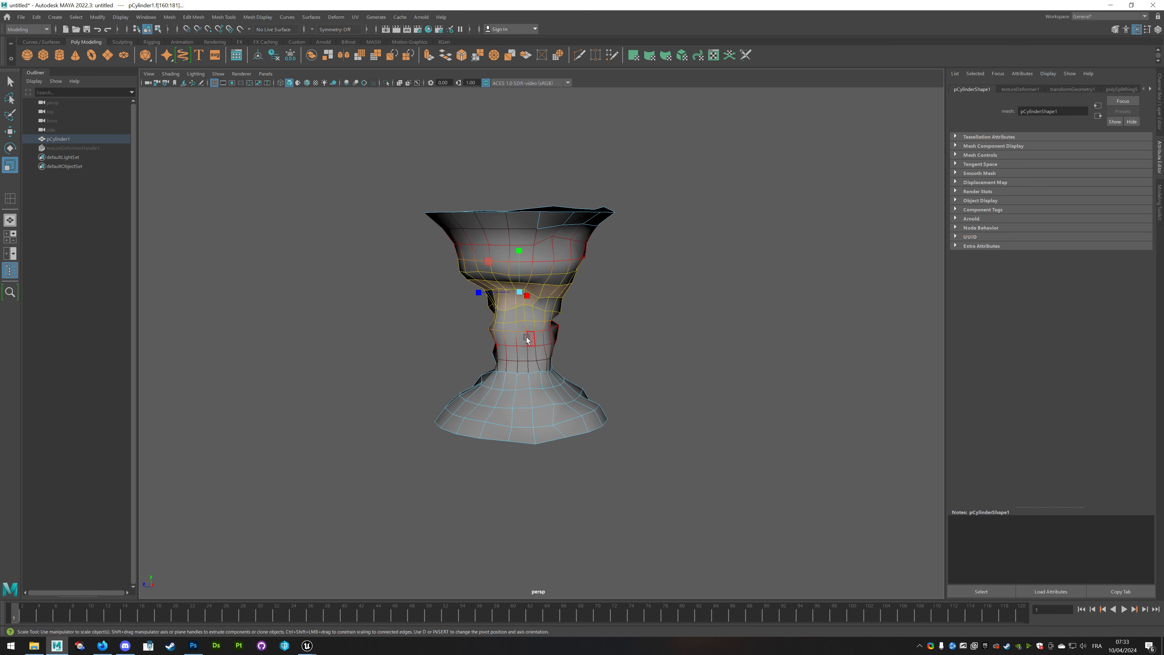
left_click_drag(480, 337, 568, 335)
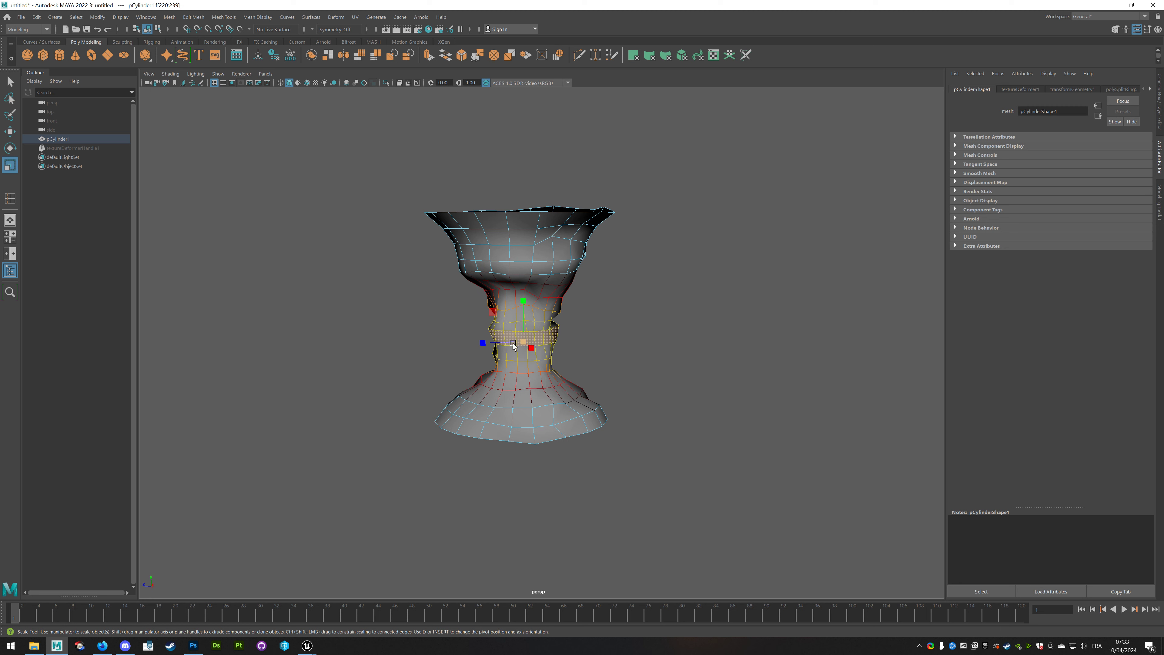
left_click_drag(513, 342, 592, 356, "alt")
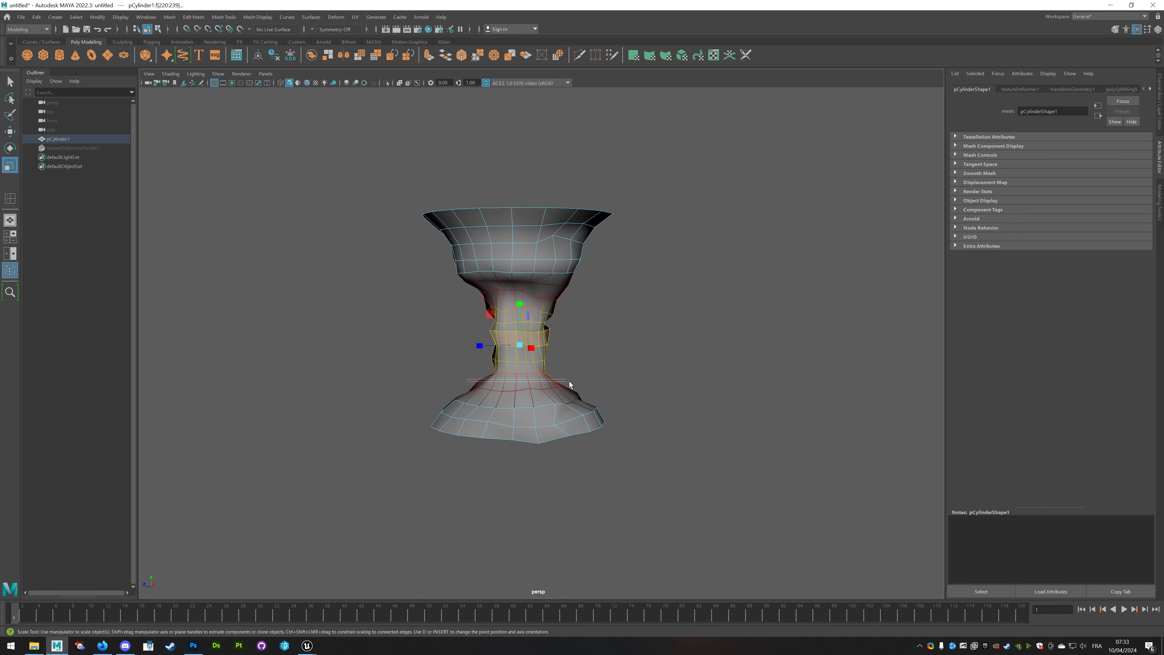
mouse_move(469, 379)
left_mouse_down()
mouse_move(570, 382)
mouse_move(521, 403)
mouse_move(493, 392)
mouse_move(617, 413)
left_mouse_up()
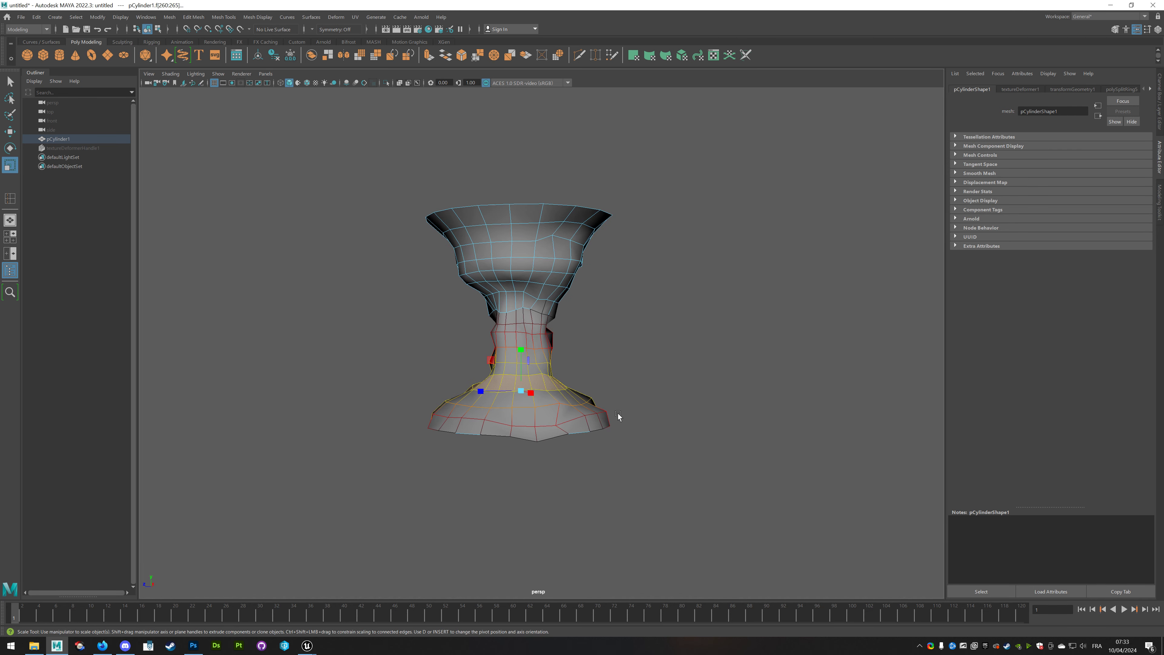
Select the whole base ring of faces to form a narrower, rounded foot.
left_click(423, 408)
left_click_drag(466, 430, 467, 453)
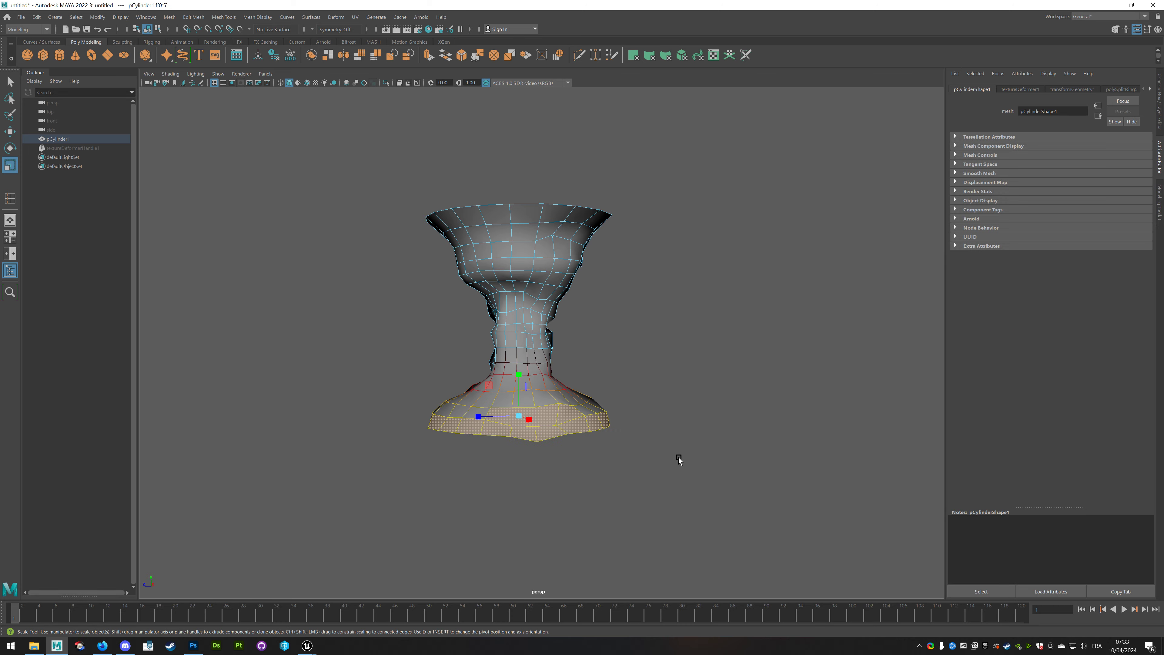
left_click_drag(678, 457, 650, 457, "alt")
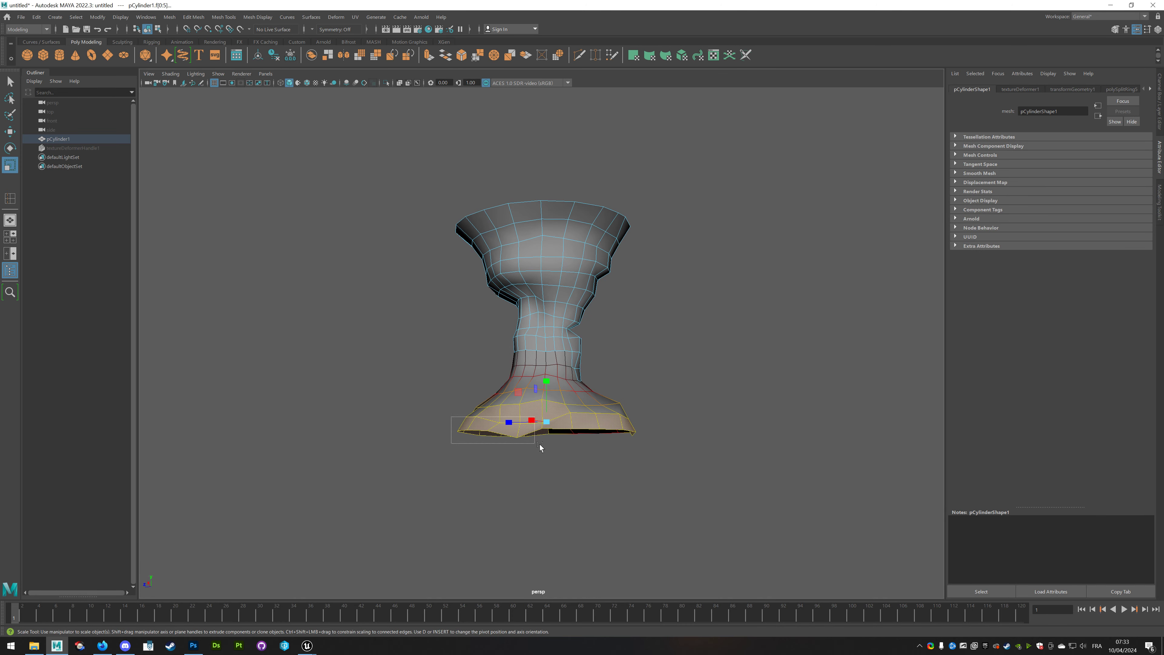
left_click_drag(451, 460, 606, 408, "shift")
mouse_move(647, 460)
left_mouse_down("alt")
mouse_move(515, 420)
mouse_move(497, 402)
left_mouse_up("alt")
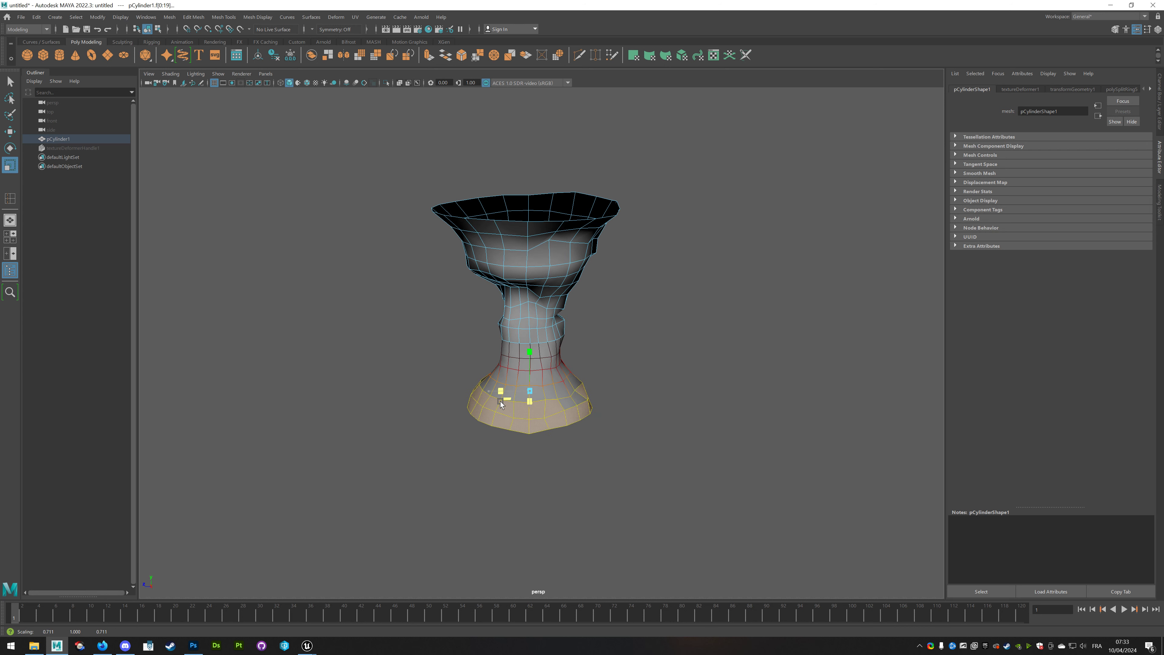
mouse_move(595, 403)
left_mouse_down("alt")
mouse_move(597, 388)
mouse_move(632, 376)
mouse_move(467, 314)
left_mouse_up("alt")
Activate the Move tool and return pCylinder1 to Object Mode.
left_click(8, 130)
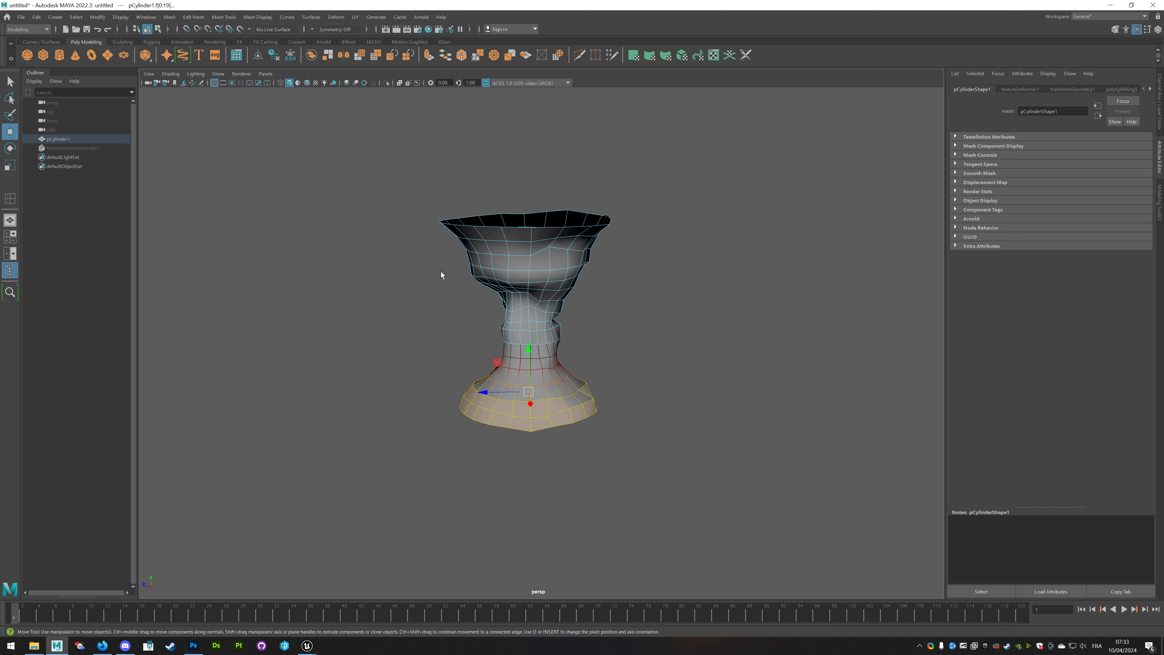
left_click_drag(442, 271, 592, 325, "alt")
right_click_drag(520, 305, 561, 285)
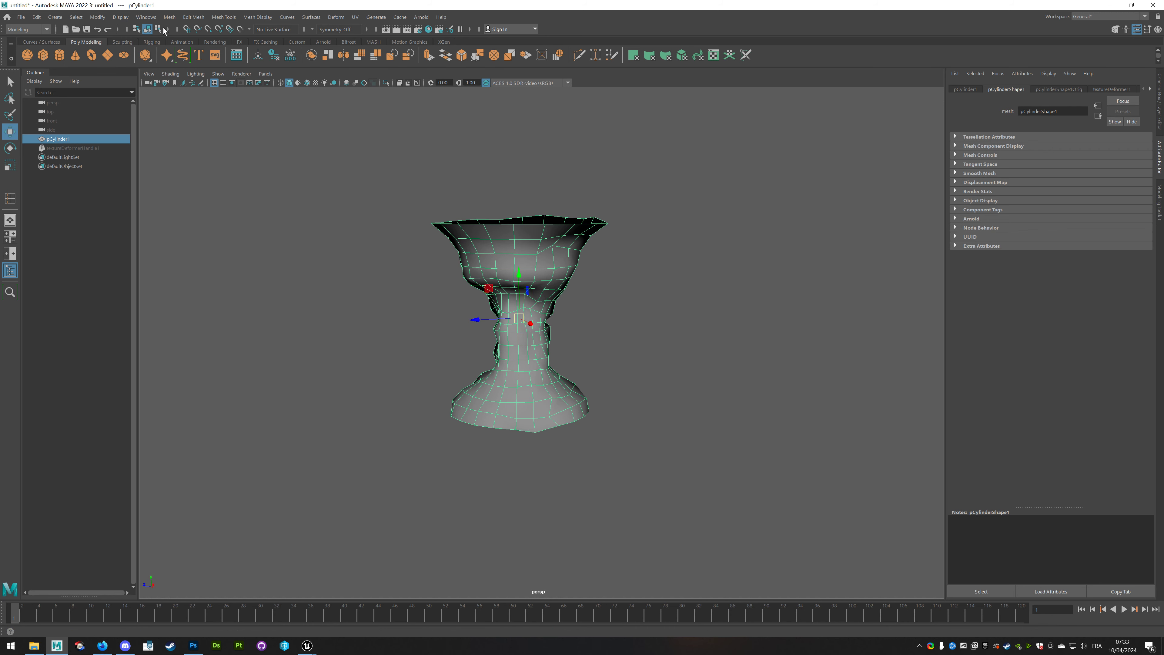
Apply Mesh > Smooth (polySmoothFace1, 1 division level) to densely subdivide the goblet.
left_click(169, 17)
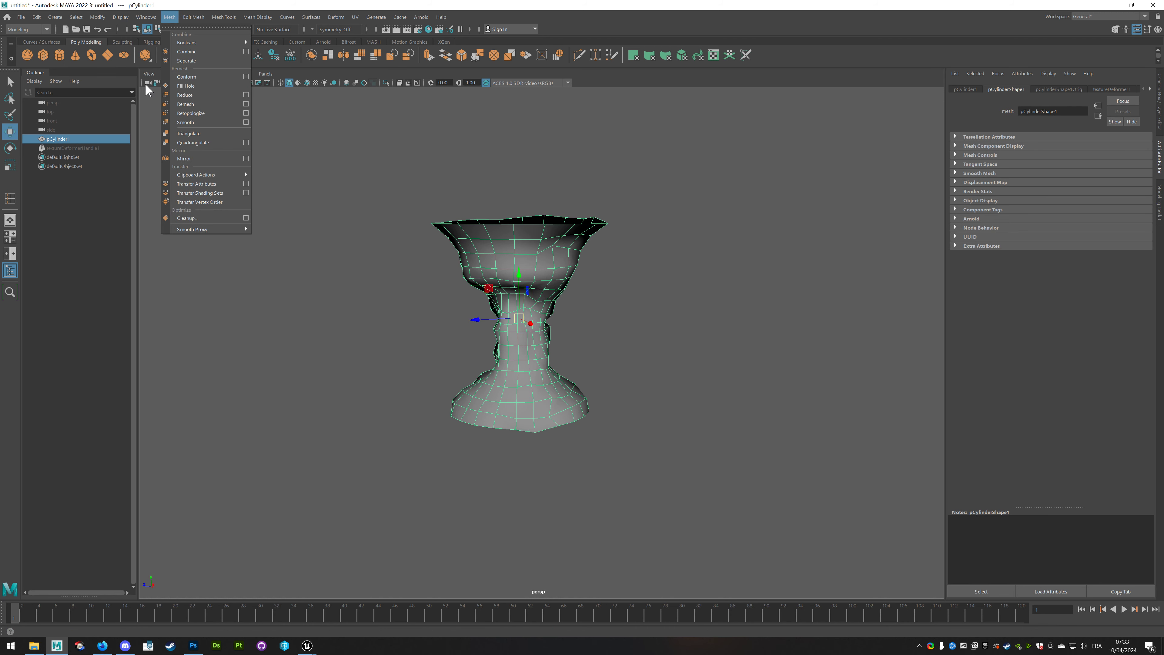
left_click(196, 120)
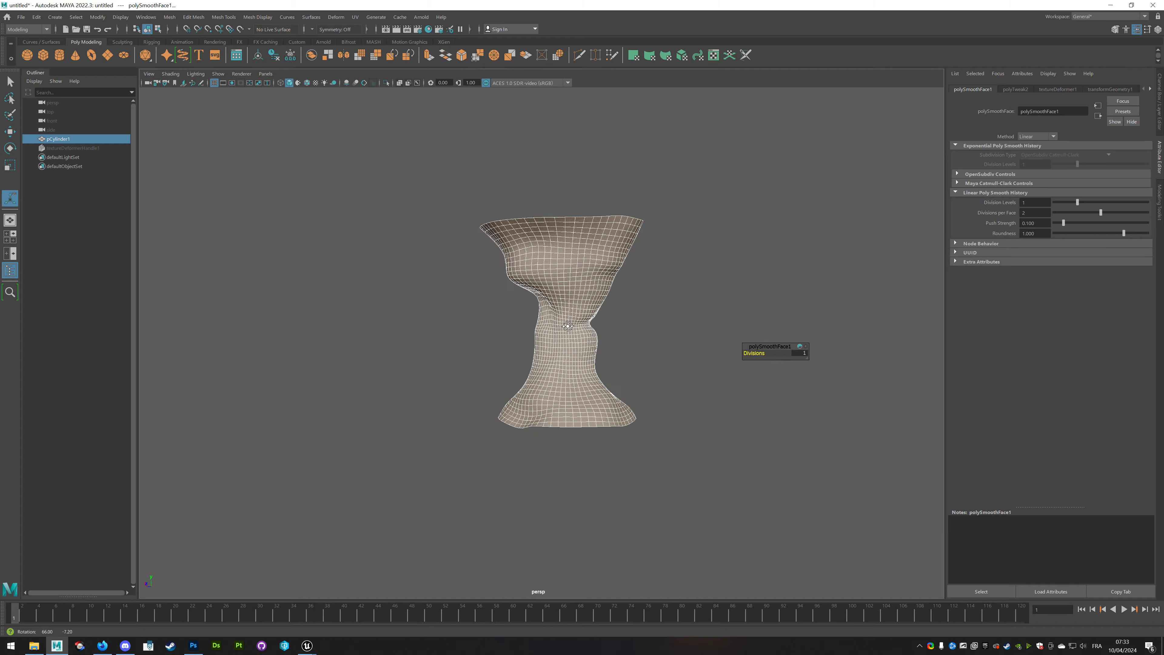
mouse_move(574, 334)
left_mouse_down("alt")
mouse_move(517, 322)
mouse_move(592, 330)
left_mouse_up("alt")
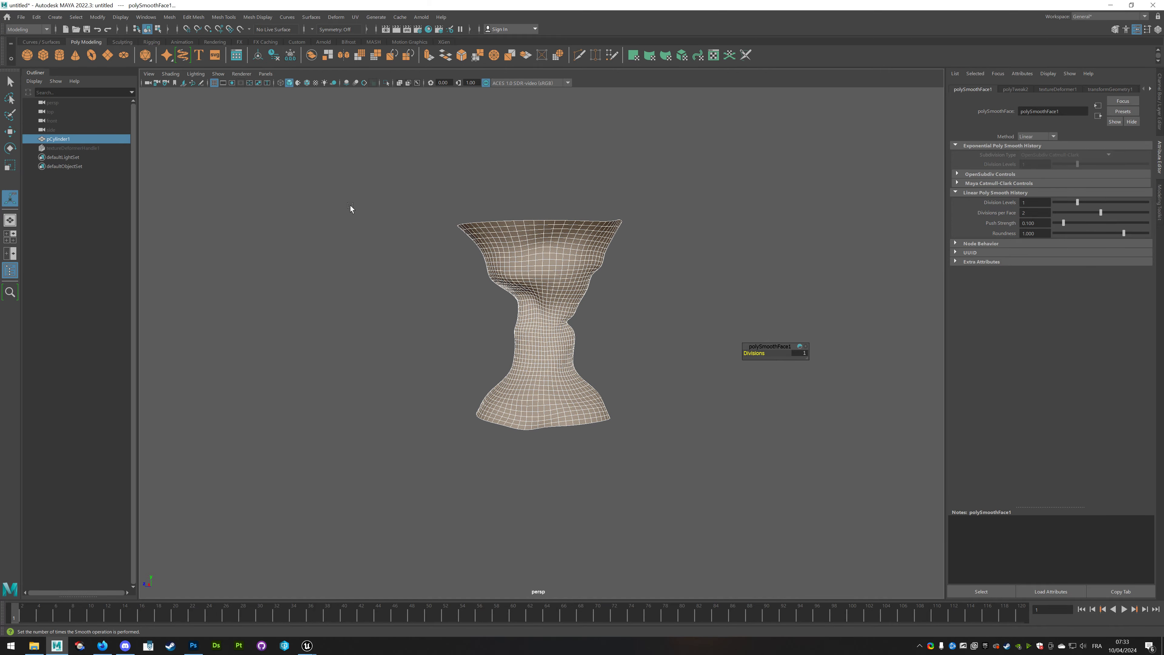
left_click(126, 42)
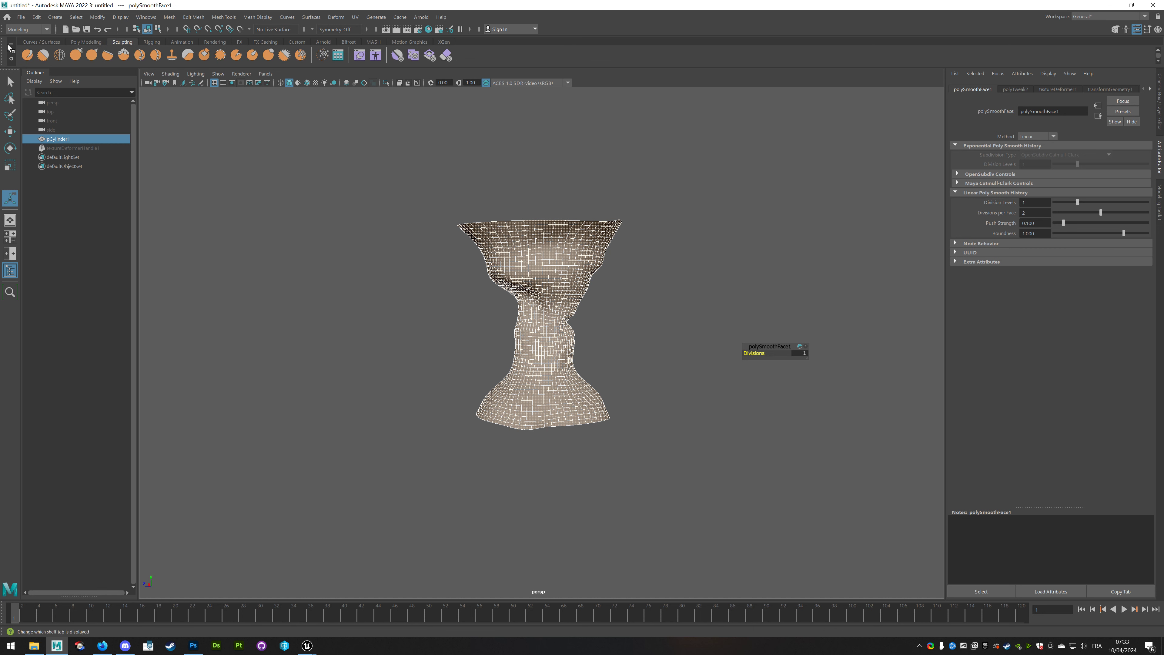
Activate the Lift sculpt brush and set its Strength to 30.
double_click(27, 55)
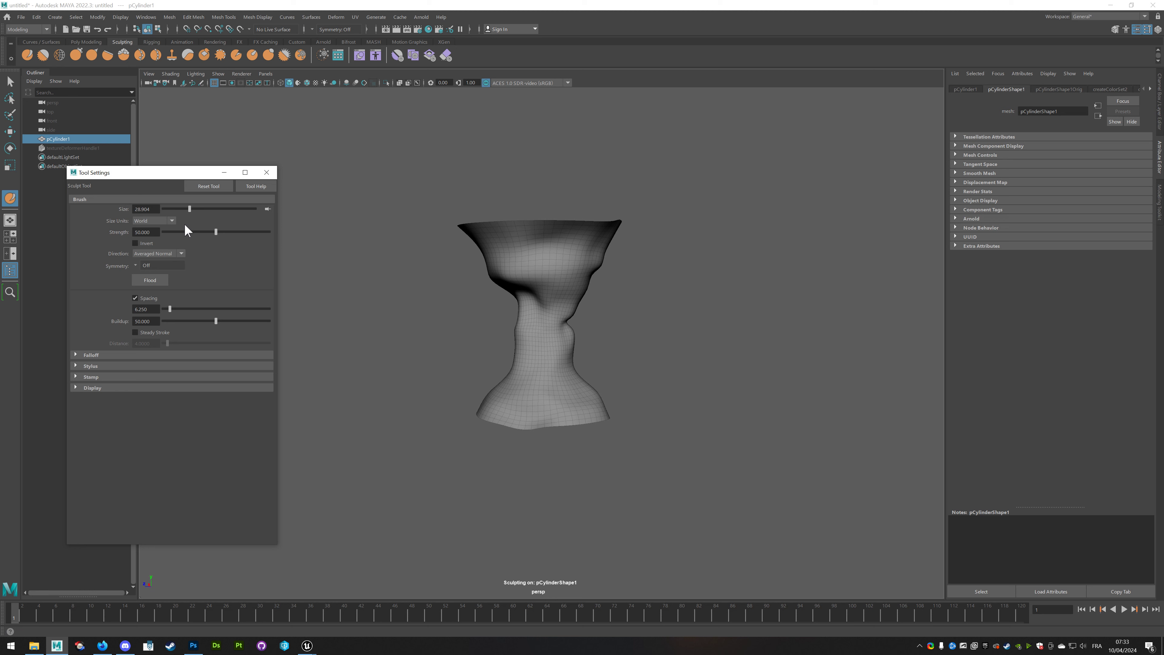
scroll(491, 314, "up", 1)
scroll(491, 315, "up", 4)
left_click_drag(669, 341, 660, 344, "alt")
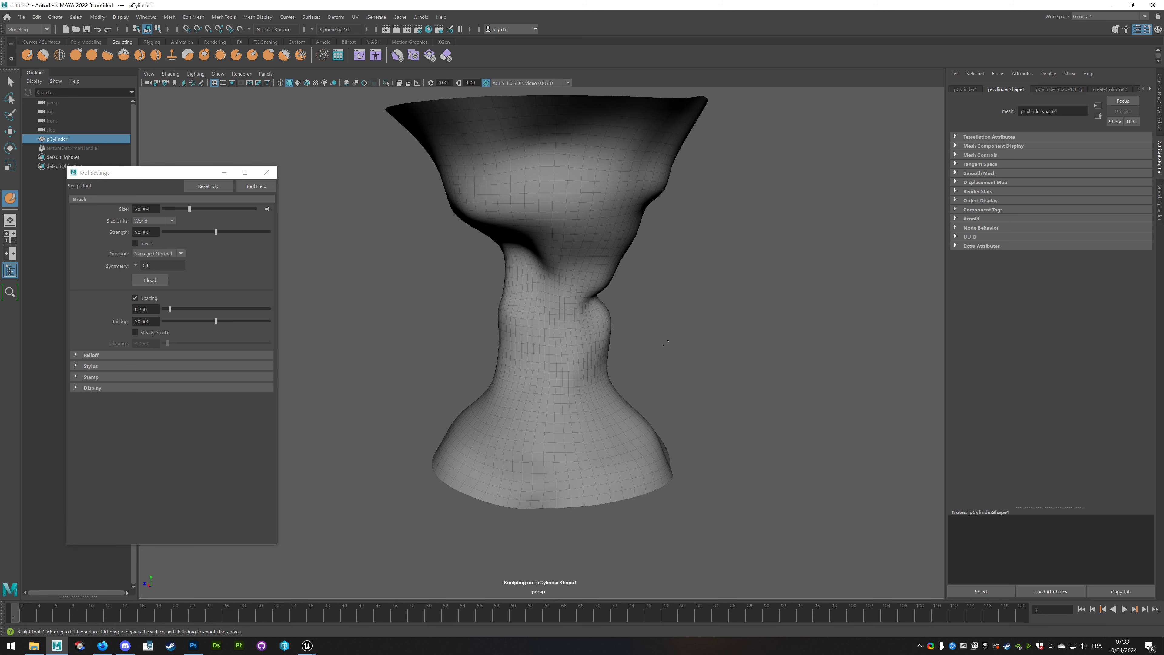
double_click(139, 232)
type("30")
key("Return")
Sculpt bumps and bulges into the vase's upper neck and body, orbiting to check them.
mouse_move(537, 282)
left_mouse_down()
mouse_move(565, 280)
mouse_move(557, 397)
mouse_move(666, 261)
mouse_move(595, 229)
mouse_move(657, 338)
mouse_move(678, 436)
mouse_move(734, 434)
mouse_move(649, 403)
mouse_move(545, 398)
mouse_move(568, 366)
left_mouse_up()
mouse_move(597, 229)
left_mouse_down()
mouse_move(577, 312)
mouse_move(585, 383)
mouse_move(614, 413)
mouse_move(667, 422)
left_mouse_up()
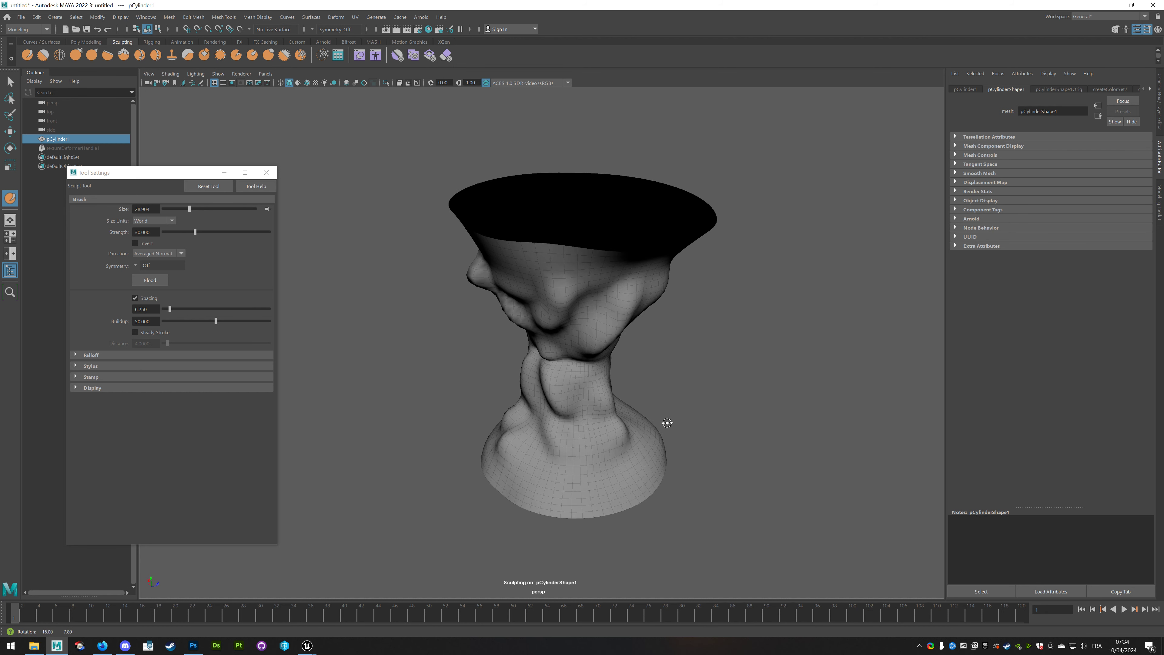
mouse_move(588, 439)
left_mouse_down("alt")
mouse_move(624, 424)
mouse_move(514, 407)
left_mouse_up("alt")
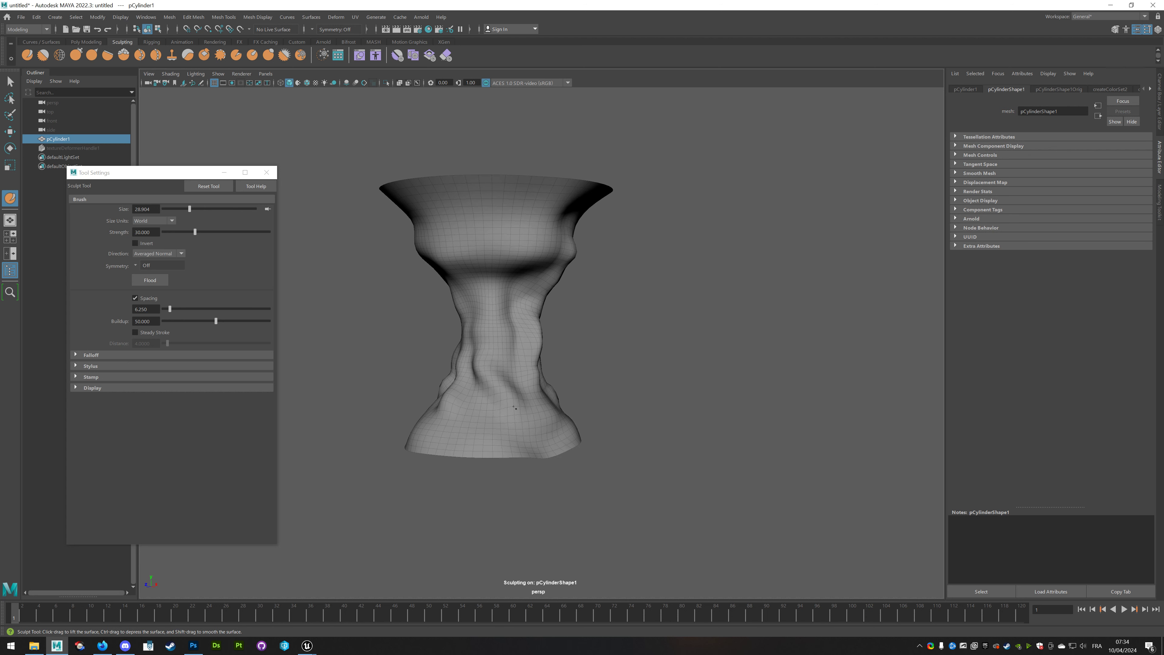
mouse_move(521, 218)
left_mouse_down()
mouse_move(481, 256)
mouse_move(545, 294)
left_mouse_up()
mouse_move(491, 226)
left_mouse_down()
mouse_move(458, 256)
mouse_move(566, 184)
mouse_move(546, 216)
mouse_move(619, 278)
mouse_move(549, 202)
mouse_move(565, 293)
mouse_move(510, 267)
mouse_move(571, 348)
left_mouse_up()
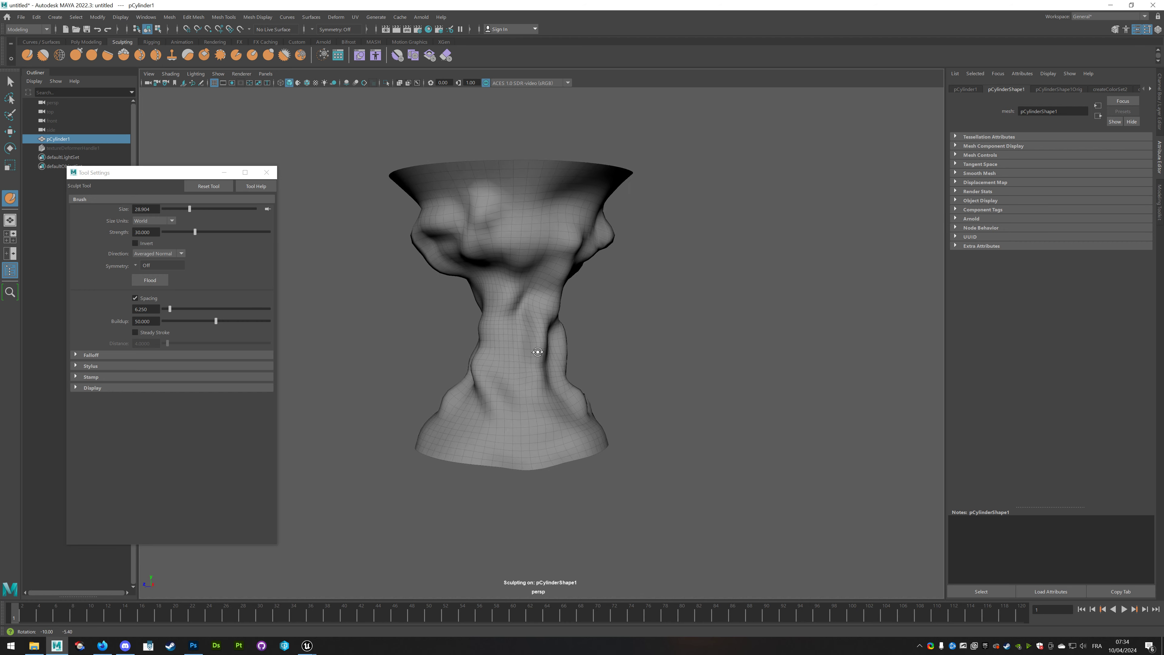
mouse_move(466, 295)
left_mouse_down("alt")
mouse_move(621, 374)
mouse_move(638, 392)
mouse_move(623, 408)
mouse_move(655, 404)
mouse_move(659, 391)
left_mouse_up("alt")
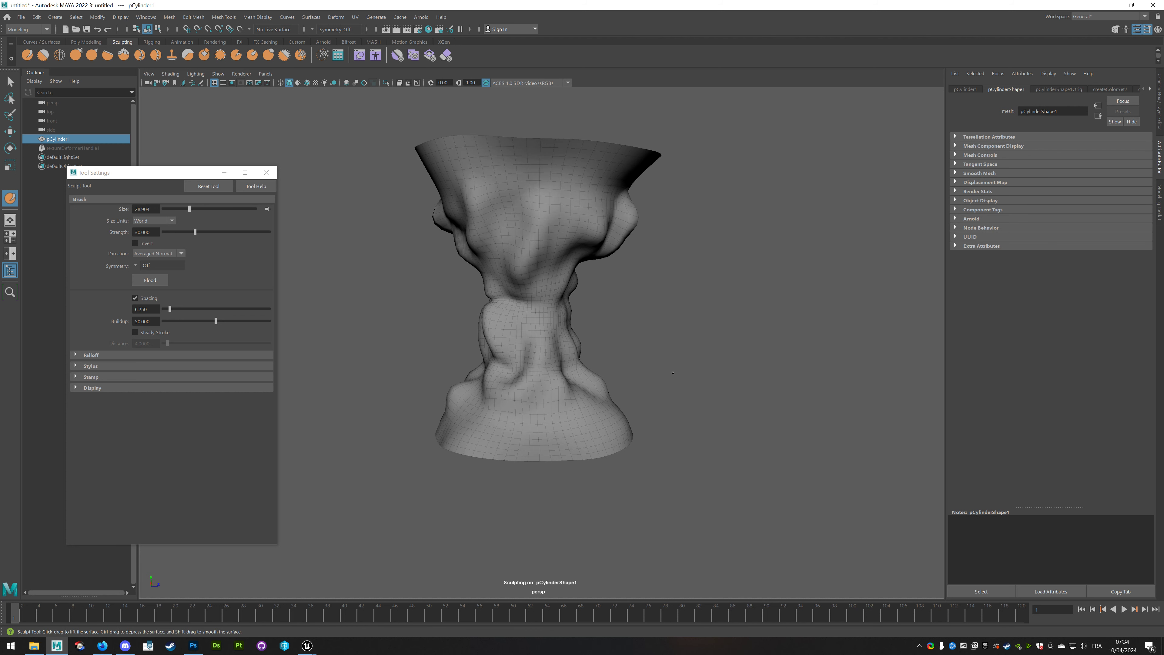
Close the sculpt tool settings, switch to the Move tool, and orbit around the vase.
left_click(267, 172)
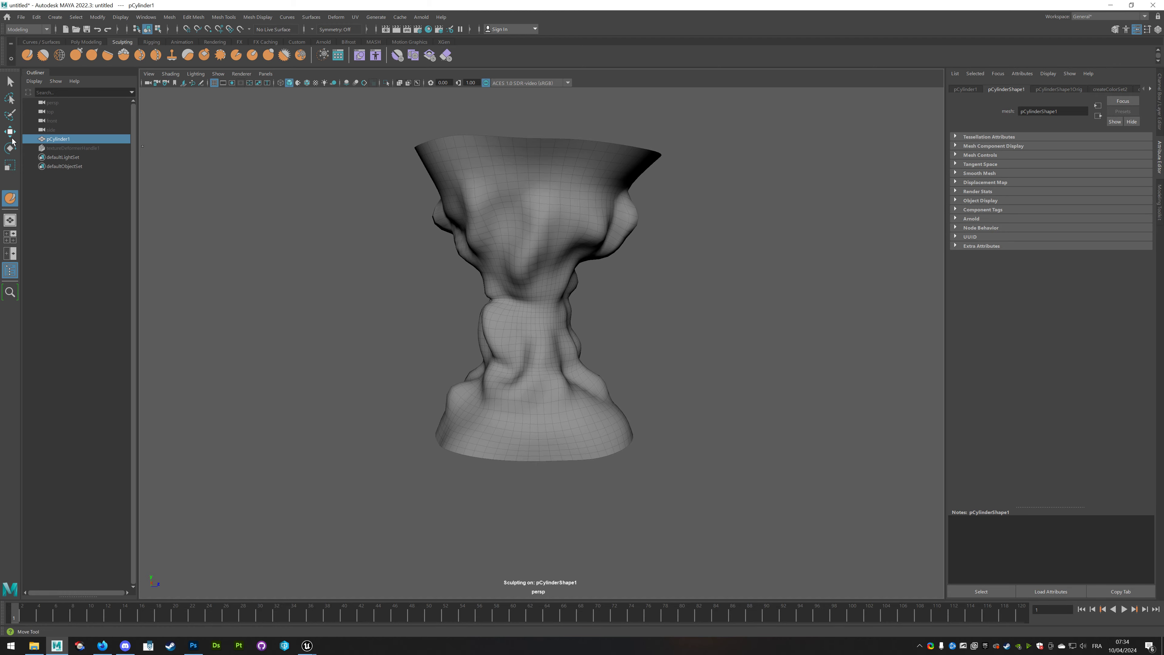
left_click(11, 134)
mouse_move(559, 293)
left_mouse_down("alt")
mouse_move(545, 317)
mouse_move(530, 290)
mouse_move(559, 278)
left_mouse_up("alt")
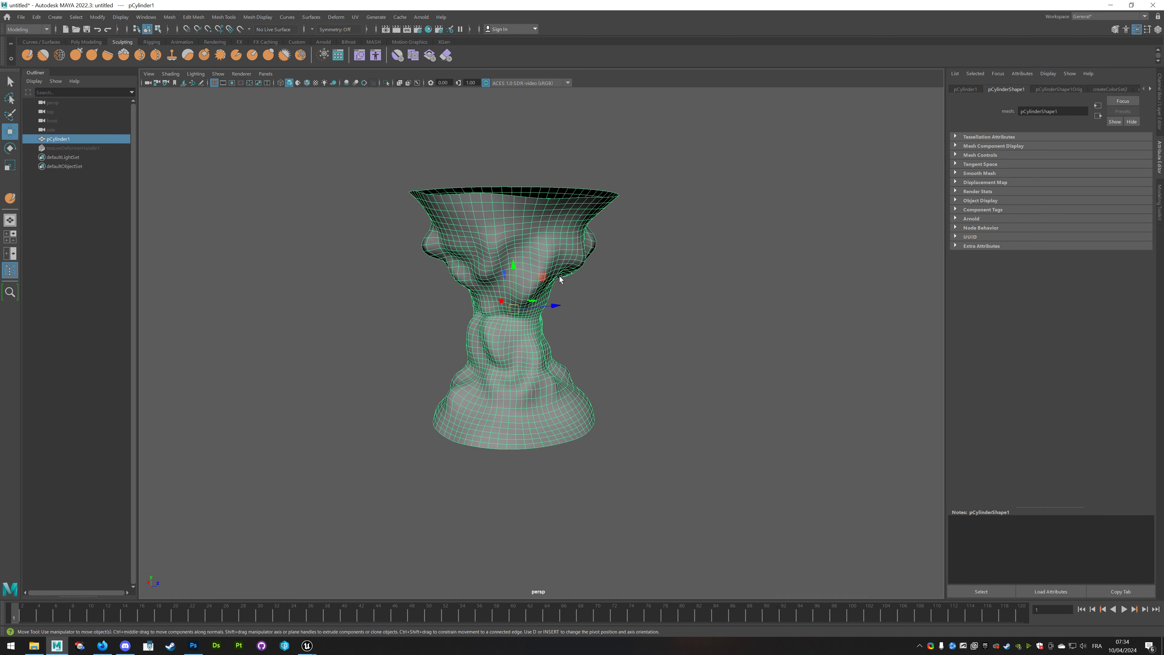
mouse_move(576, 297)
left_mouse_down("alt")
mouse_move(631, 346)
mouse_move(585, 311)
mouse_move(600, 343)
mouse_move(683, 346)
left_mouse_up("alt")
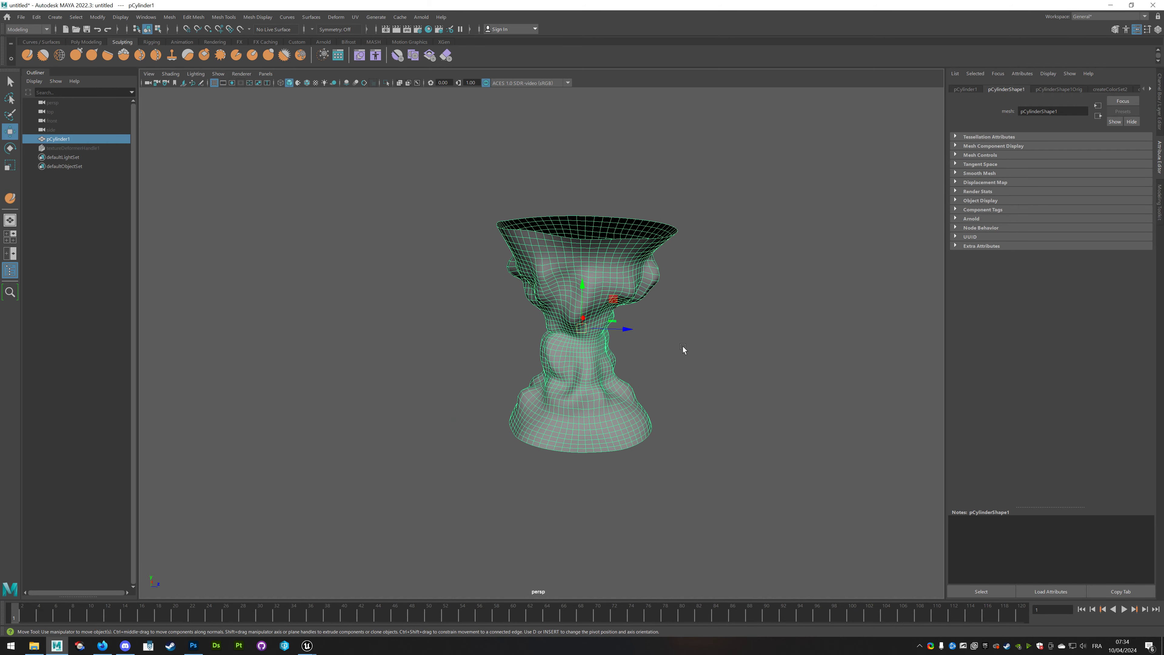
middle_click_drag(700, 342, 667, 337, "alt")
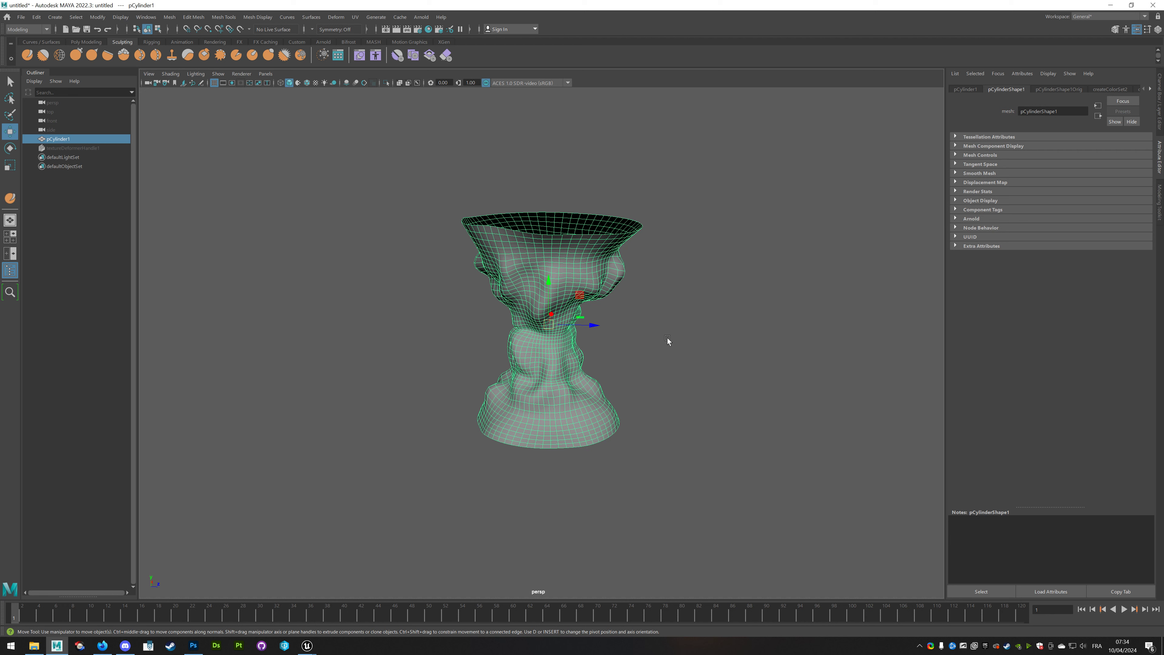
mouse_move(668, 337)
left_mouse_down("alt")
mouse_move(654, 303)
mouse_move(555, 374)
left_mouse_up("alt")
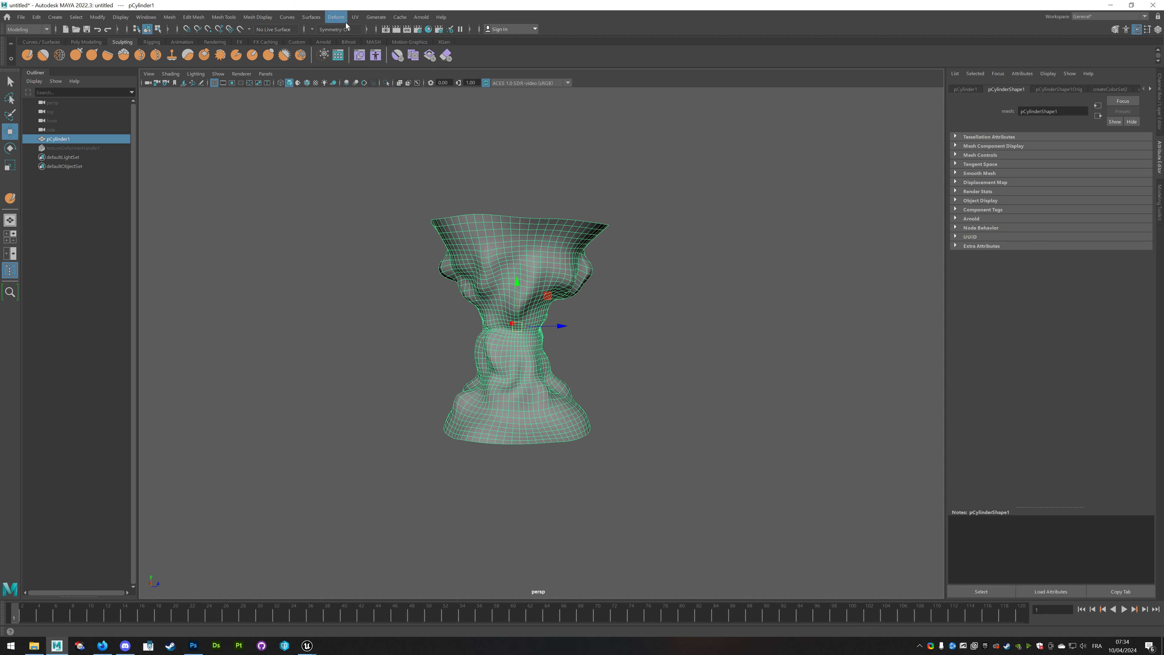
Add a nonlinear Twist deformer to the vase and set its Start Angle to 450.
left_click(336, 17)
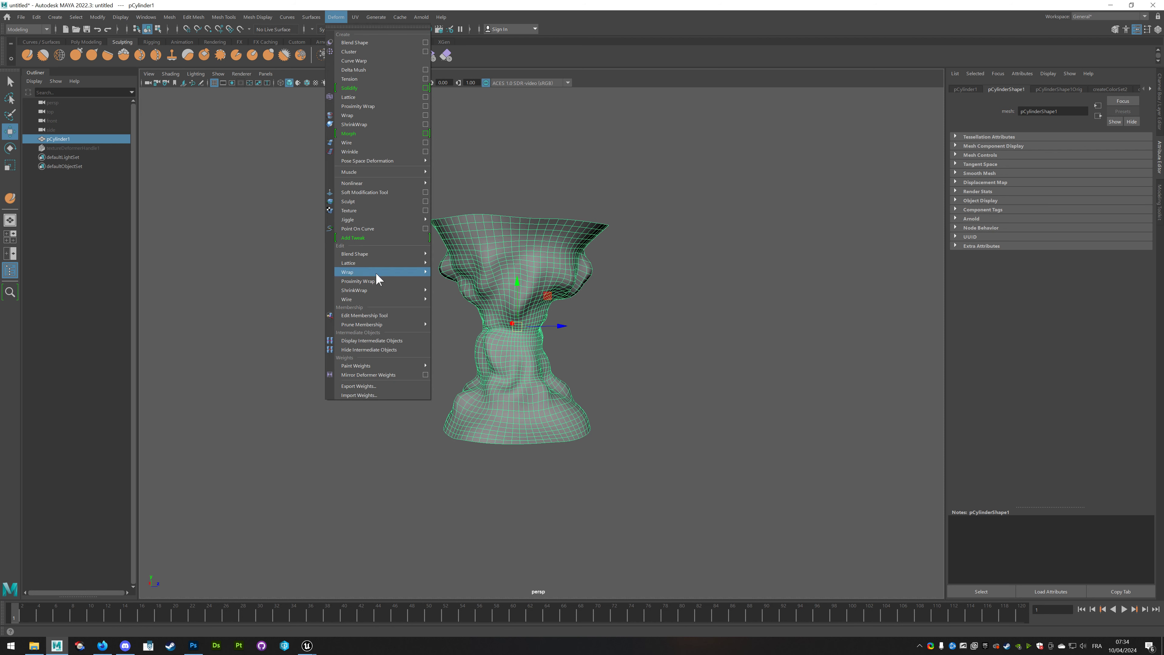
mouse_move(369, 186)
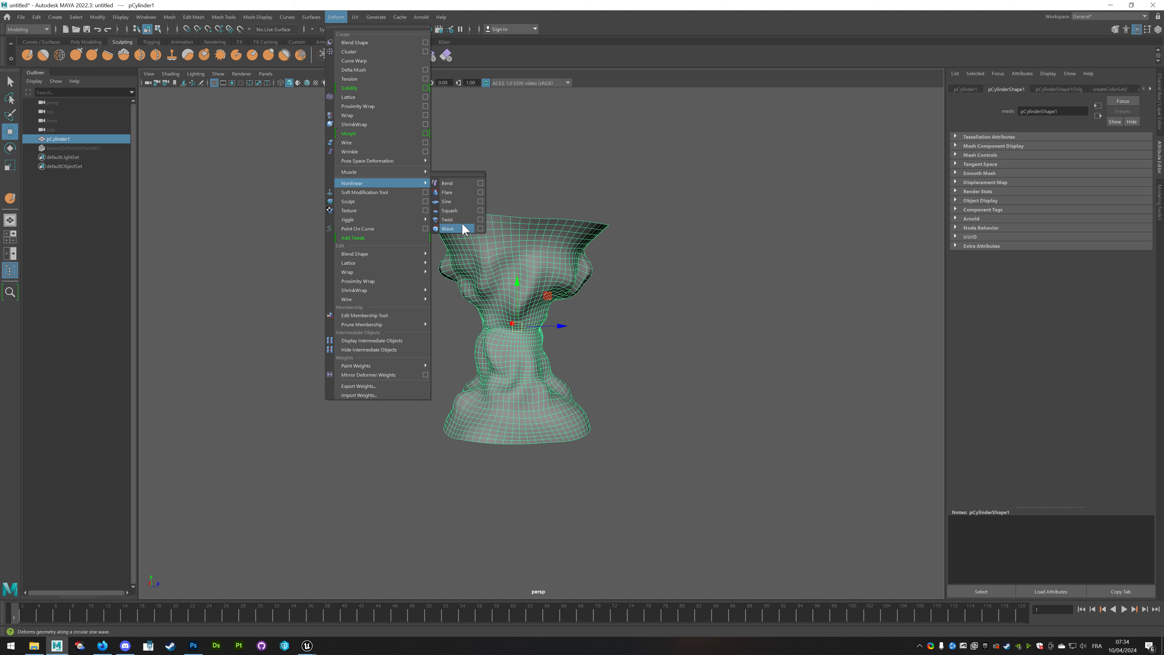
left_click(456, 219)
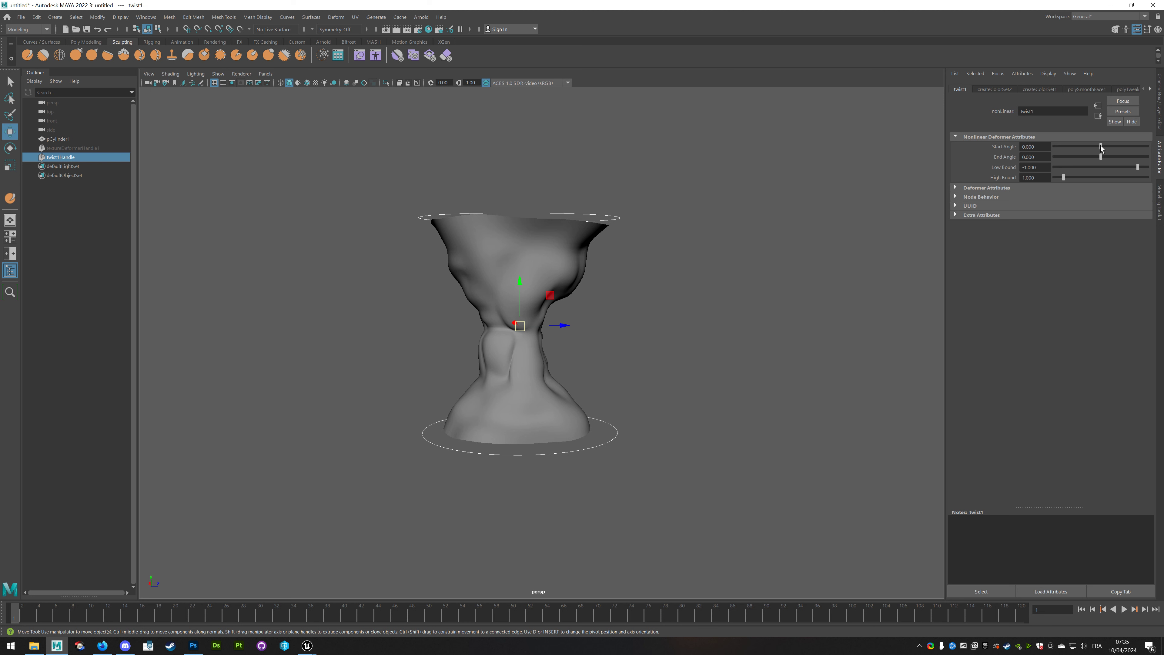
left_click_drag(1100, 146, 1118, 140)
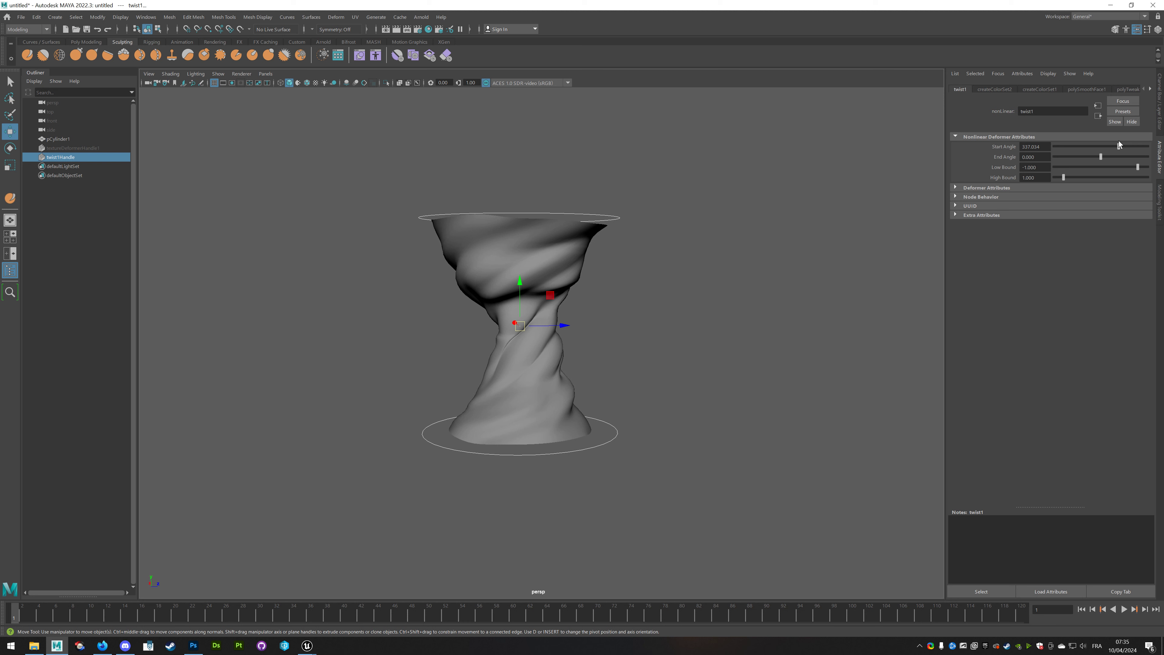
left_click_drag(1121, 147, 1125, 145)
type("450")
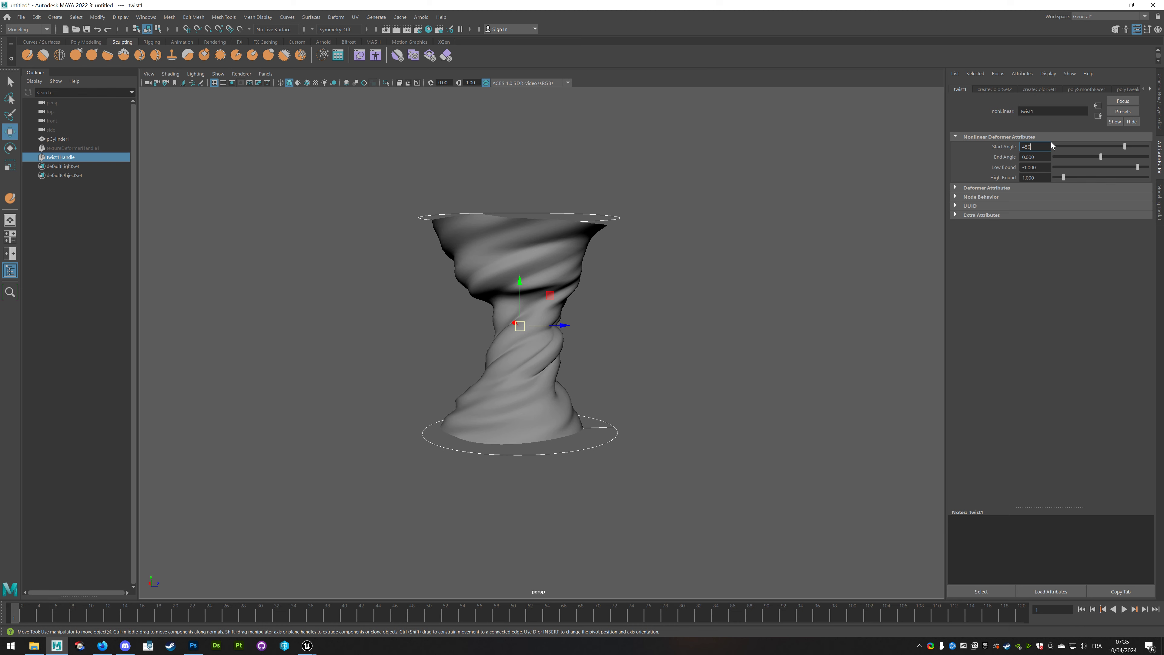
key("Return")
mouse_move(621, 315)
left_mouse_down("alt")
mouse_move(526, 304)
mouse_move(544, 346)
mouse_move(567, 334)
left_mouse_up("alt")
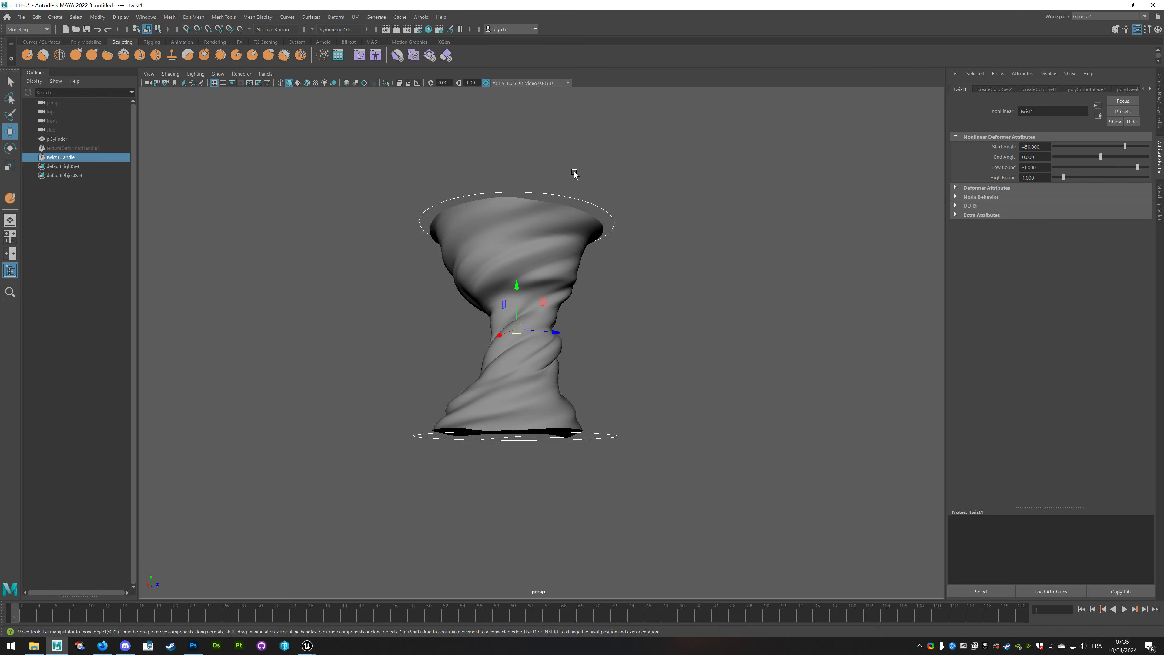
mouse_move(504, 234)
left_mouse_down("alt")
mouse_move(449, 292)
mouse_move(483, 262)
left_mouse_up("alt")
Select pCylinder1 and delete its construction history to bake in the twist.
left_click(59, 139)
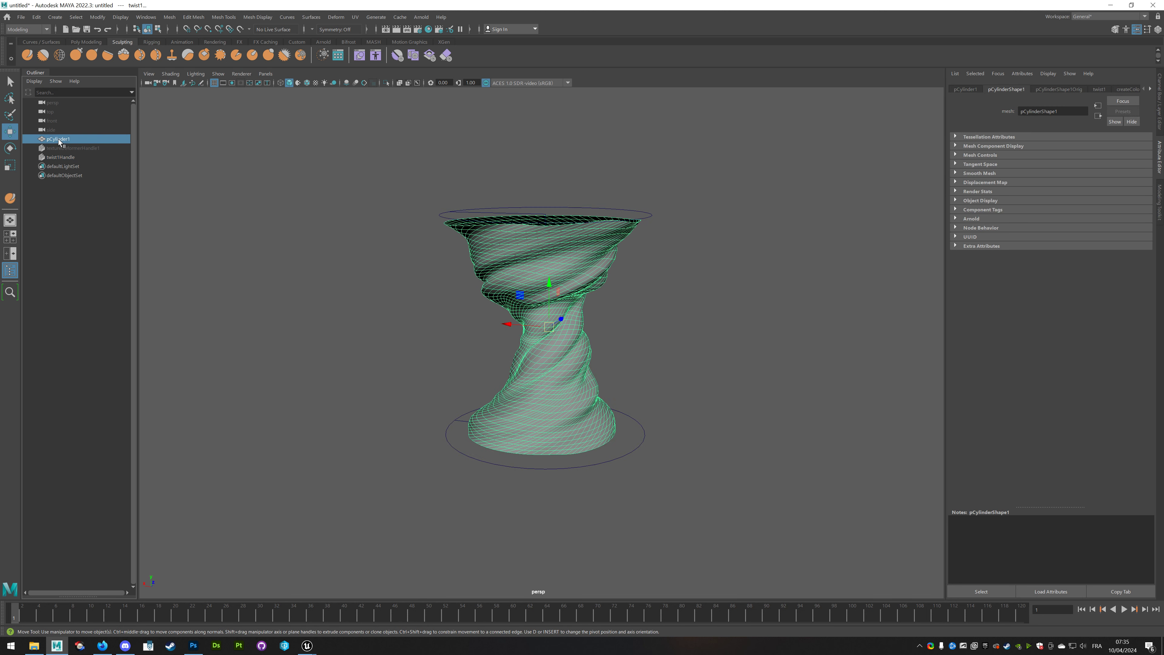
left_click(36, 17)
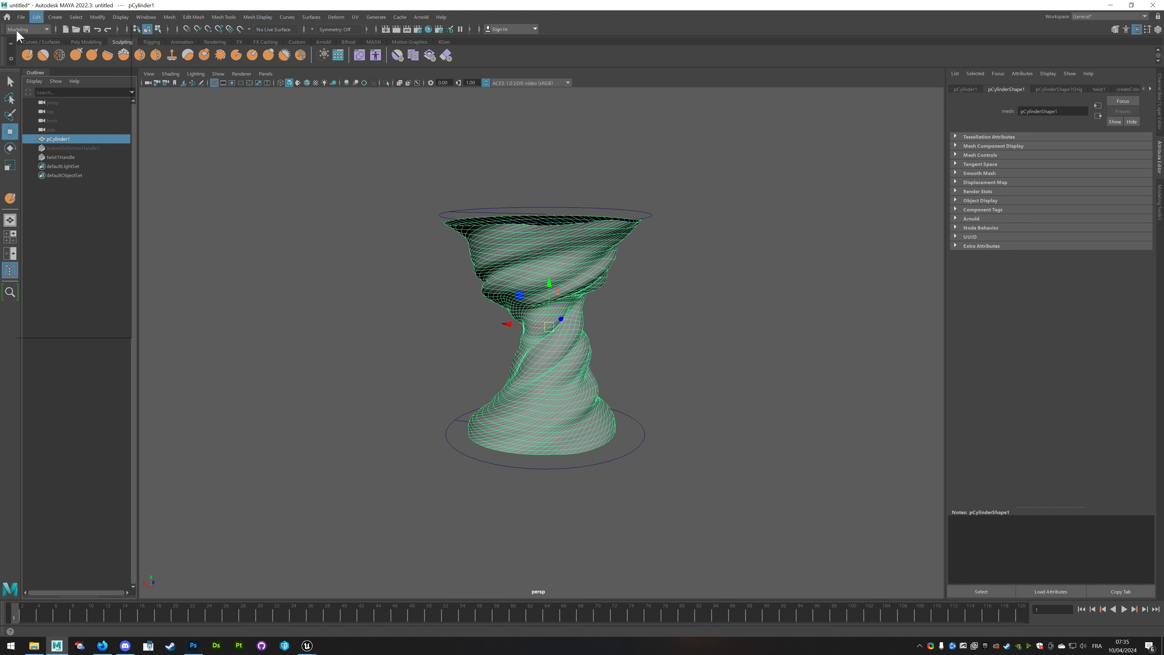
mouse_move(86, 129)
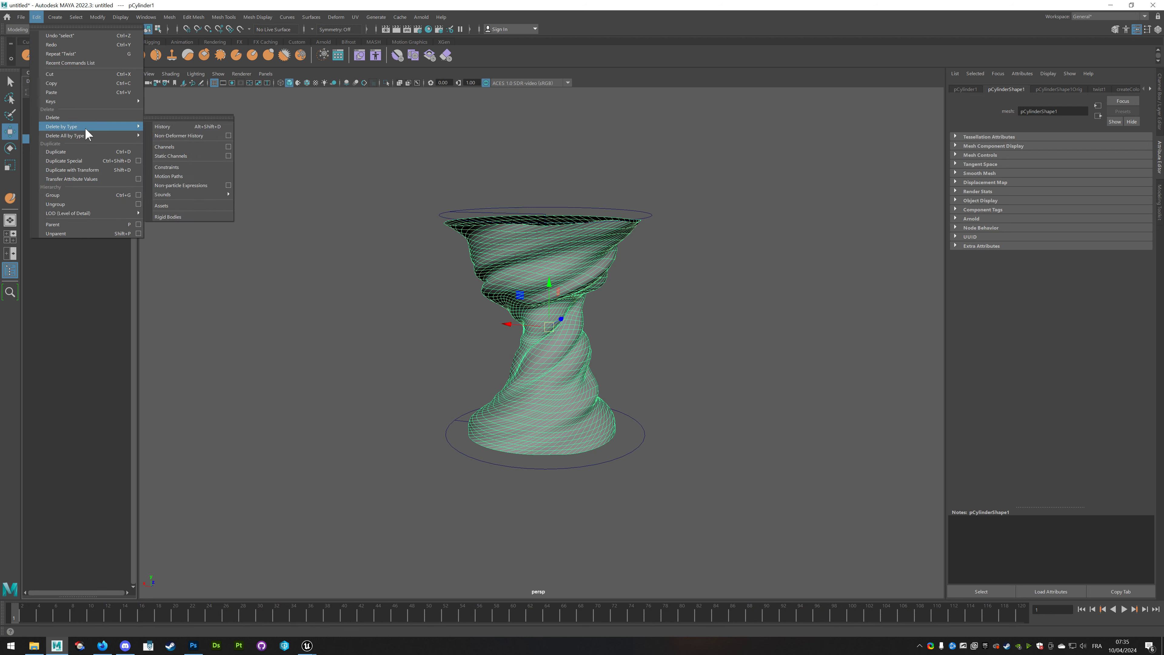
left_click(170, 127)
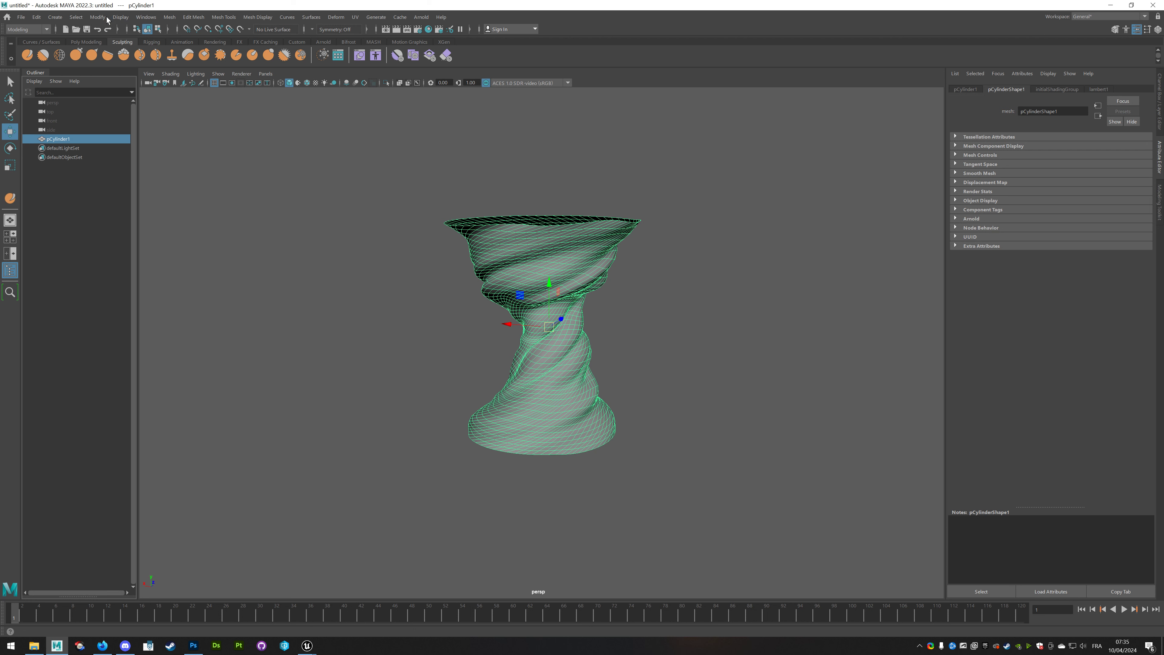
Operate the Modify menu, then switch to the Poly Modeling shelf.
left_click(98, 17)
left_click(98, 17)
left_click(97, 17)
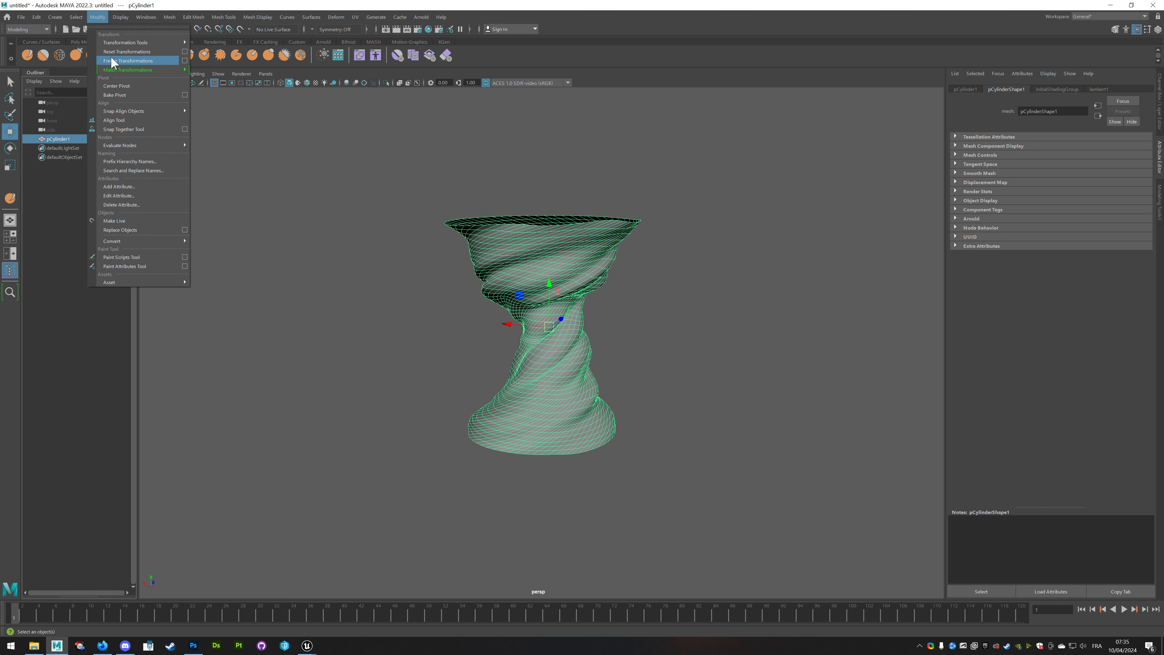
left_click(305, 162)
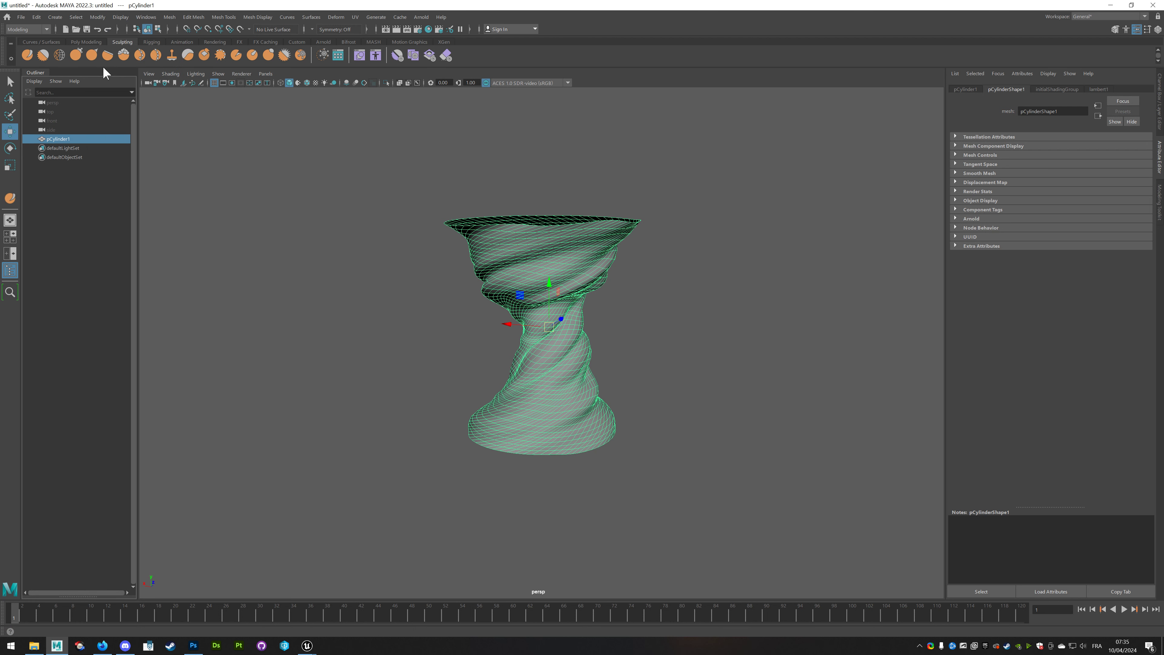
left_click(85, 43)
In the UV Editor, select all faces and apply Modify > Normalize to fill the 0–1 square.
left_click(714, 56)
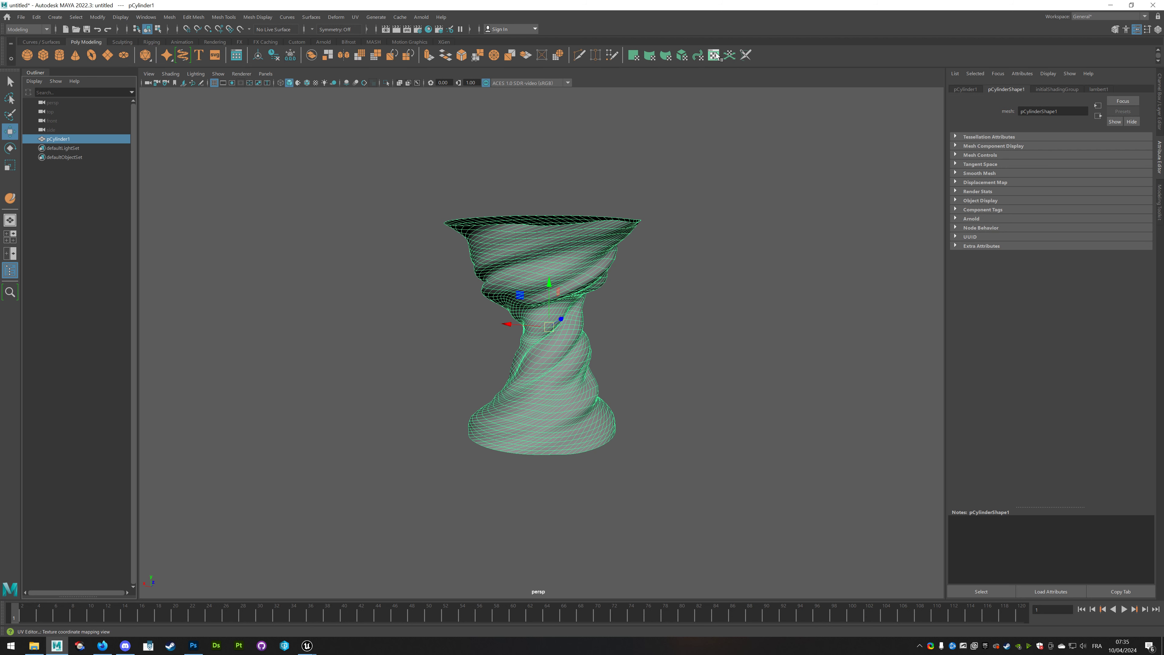
right_click_drag(794, 266, 751, 251)
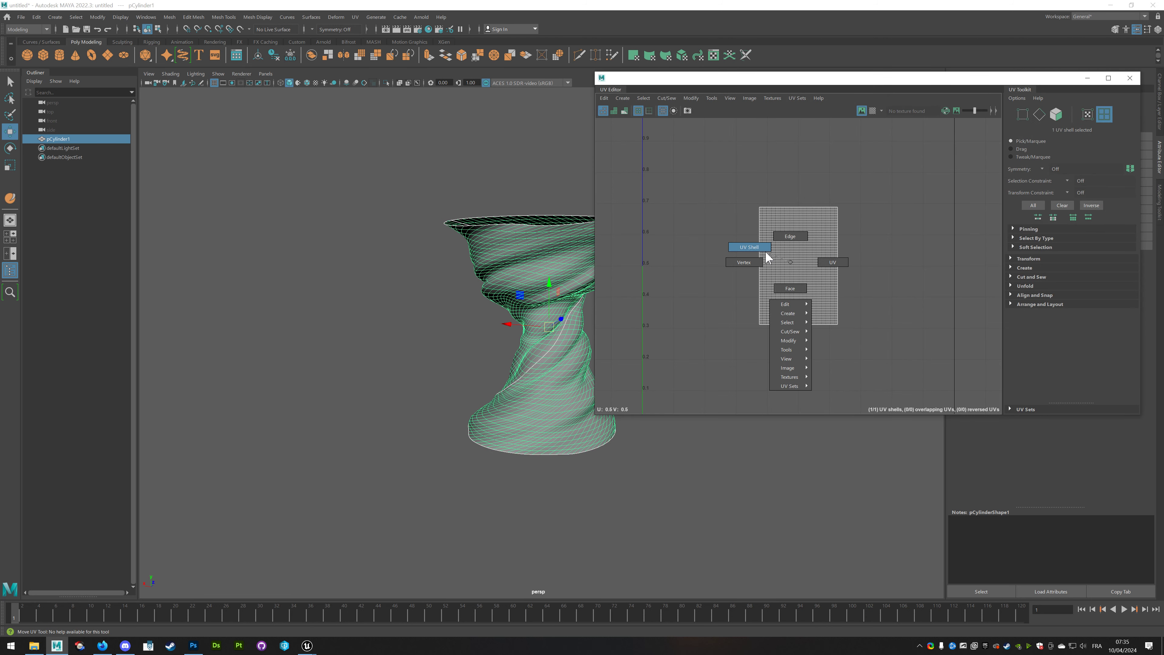
middle_click_drag(877, 234, 860, 266, "alt")
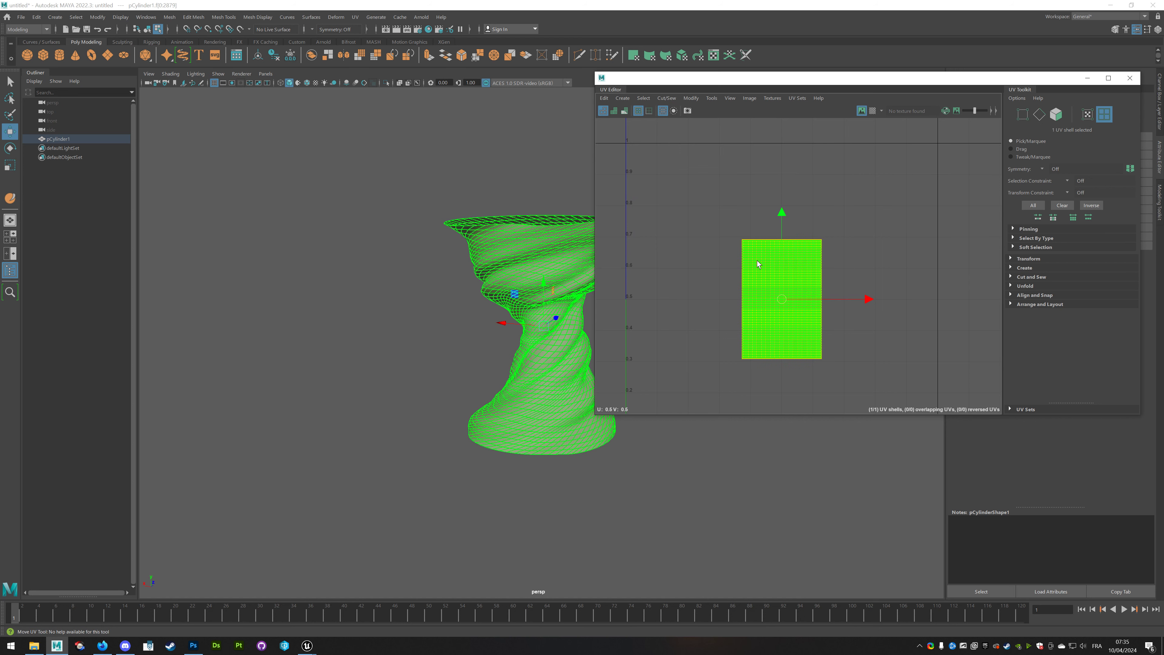
left_click(690, 98)
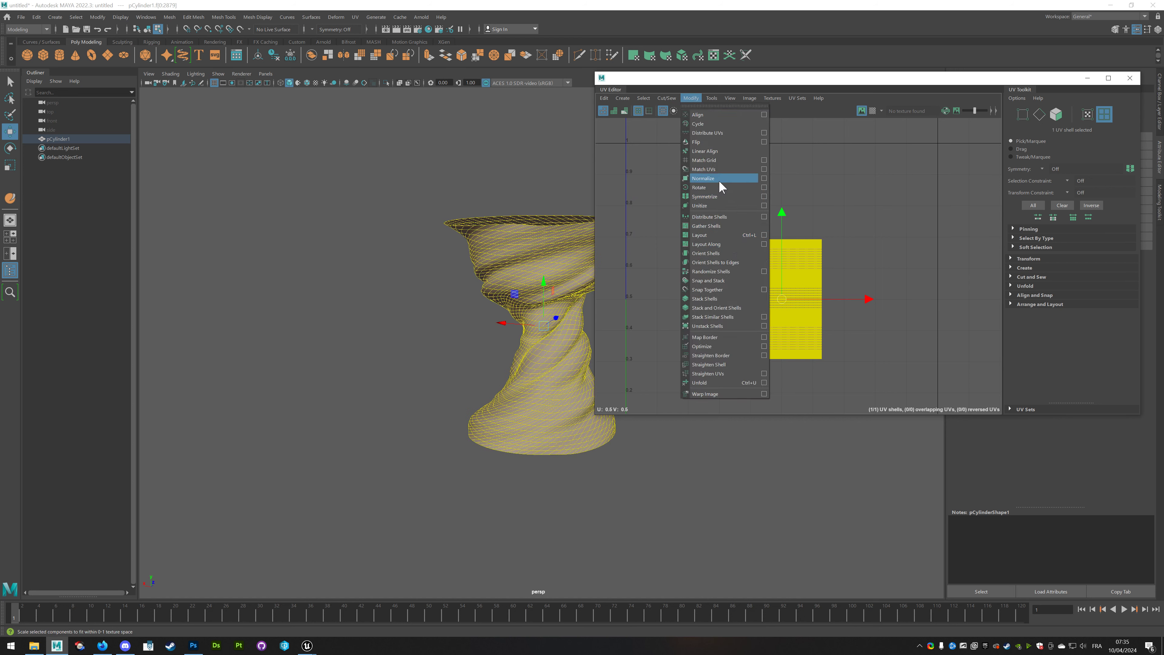
left_click(716, 184)
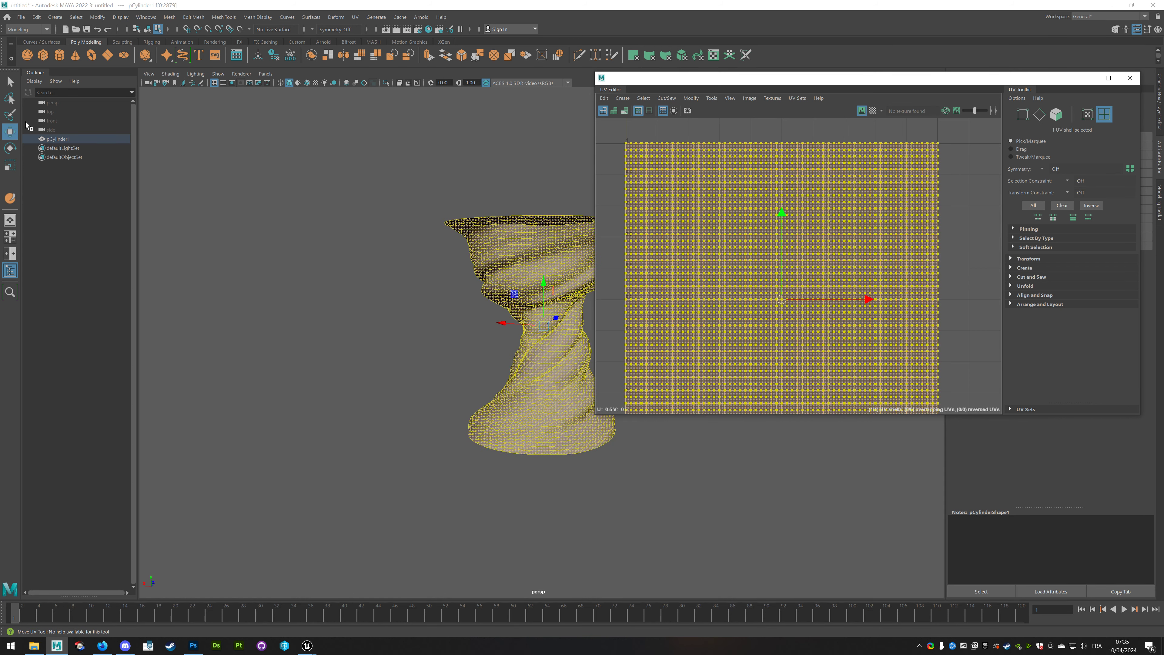
Clear the face selection and switch to selecting individual UV points.
key("F8")
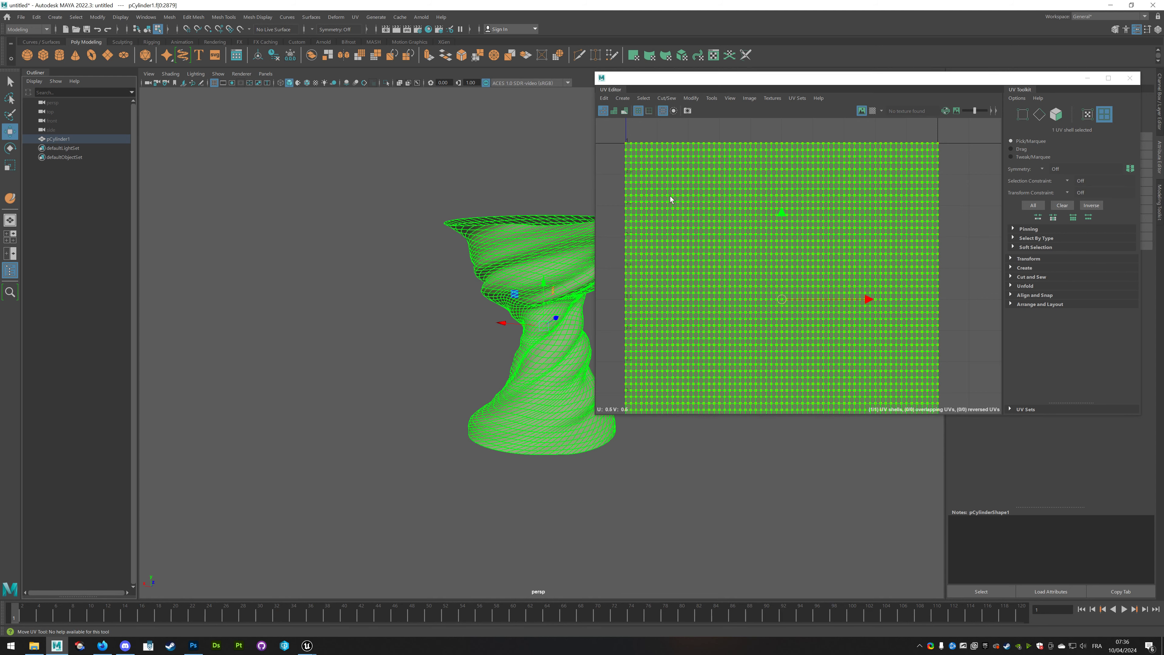
left_click(735, 125)
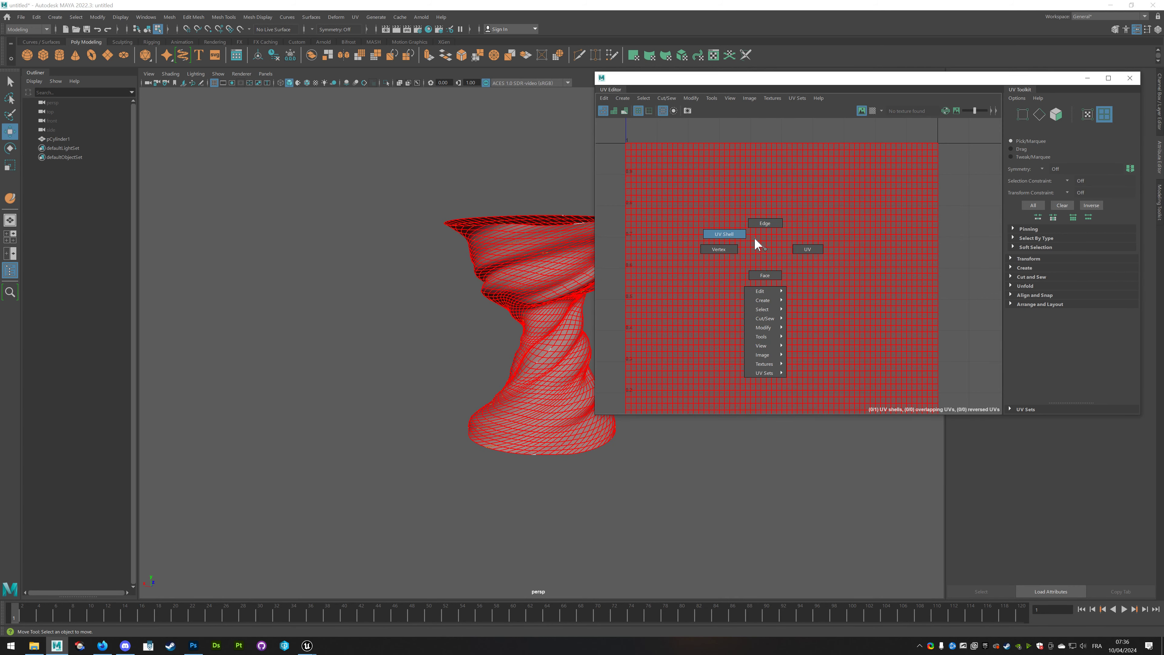
right_click_drag(766, 249, 754, 236)
left_click(855, 266)
scroll(730, 246, "down", 3)
scroll(731, 246, "down", 3)
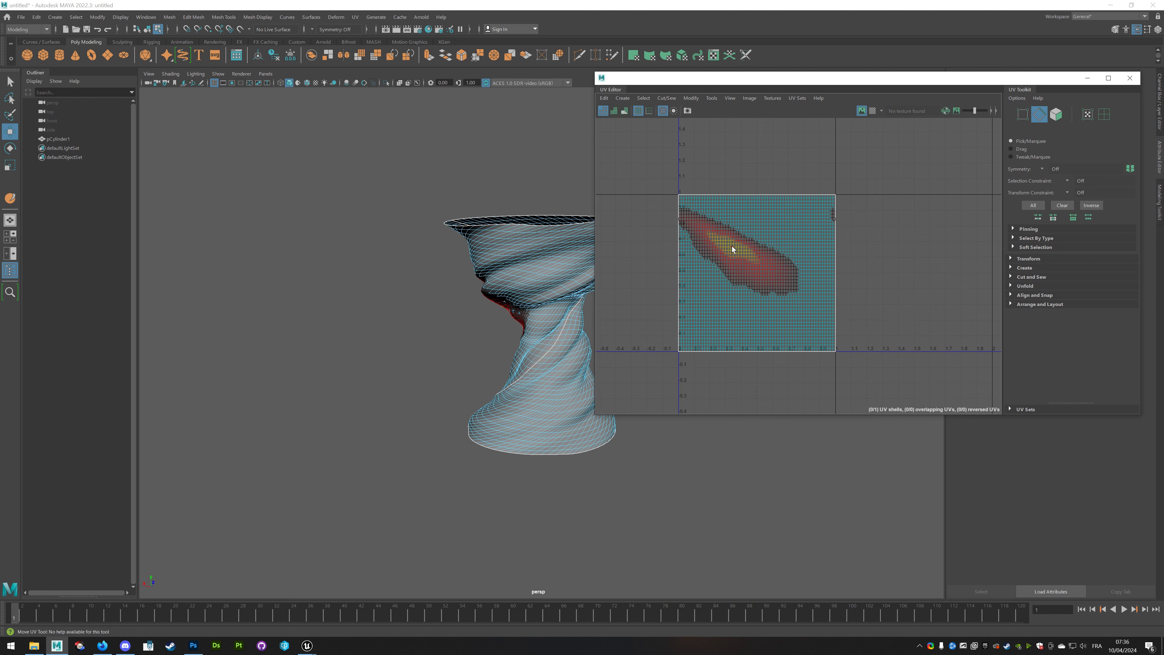
Switch to UV shell selection, then return to Object Mode with the cylinder selected.
right_click(731, 248)
left_click(710, 234)
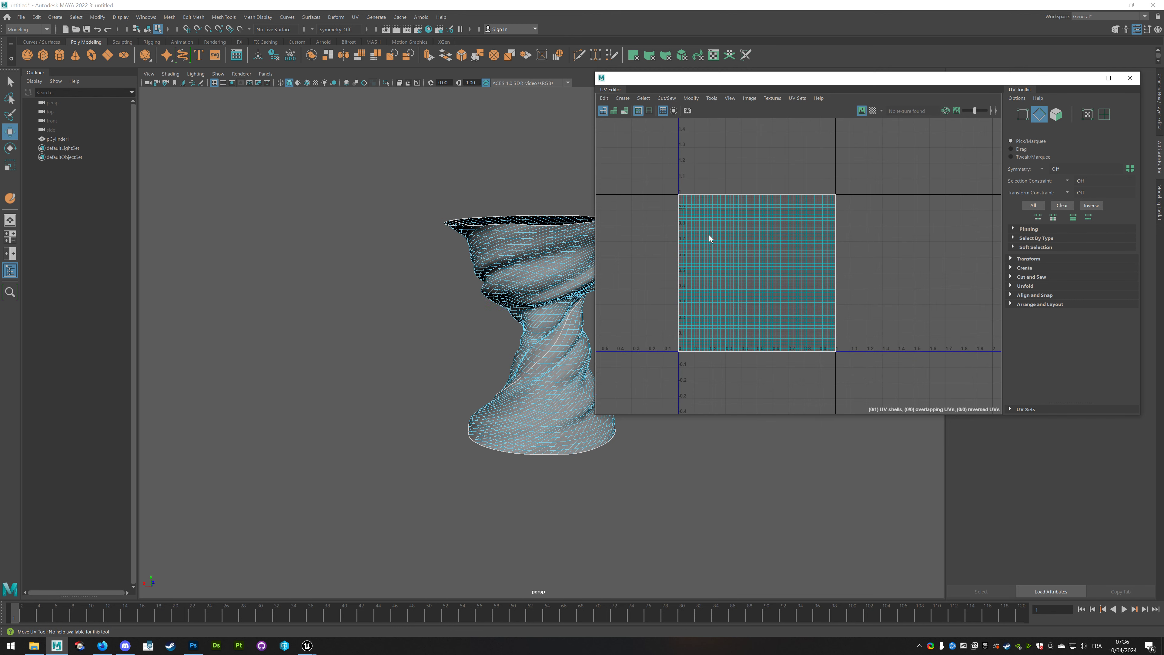
left_click(746, 209)
left_click(756, 148)
right_click_drag(552, 256, 581, 240)
middle_click_drag(553, 205, 429, 197, "alt")
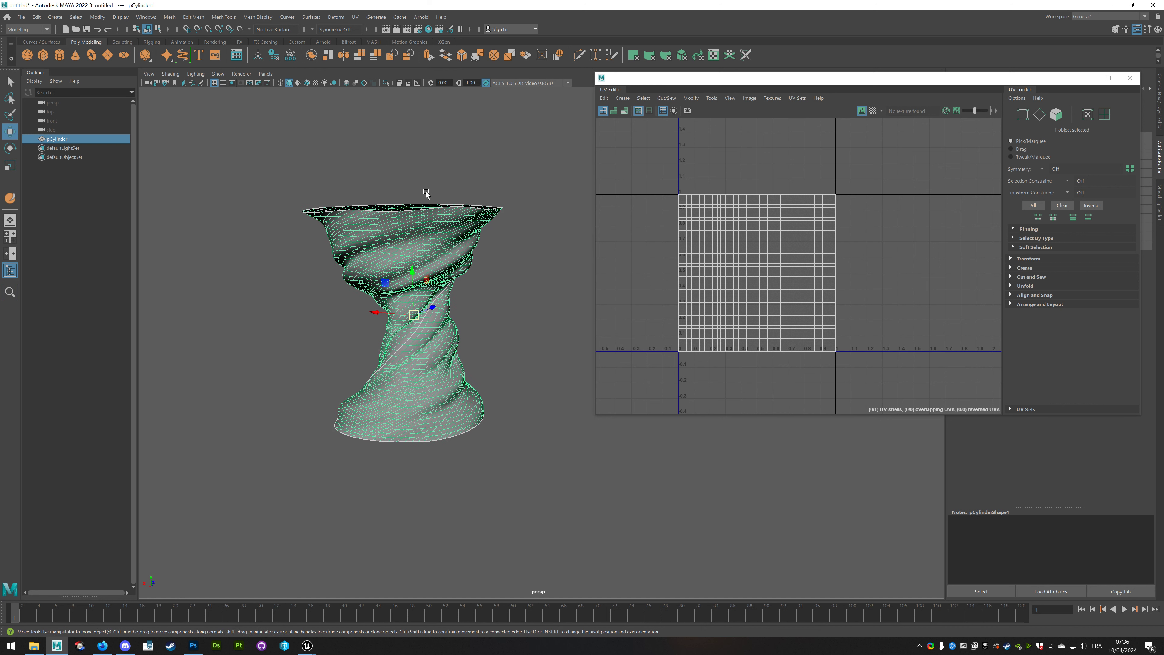
Export the selected cylinder to the Desktop as Tornado.
left_click(20, 17)
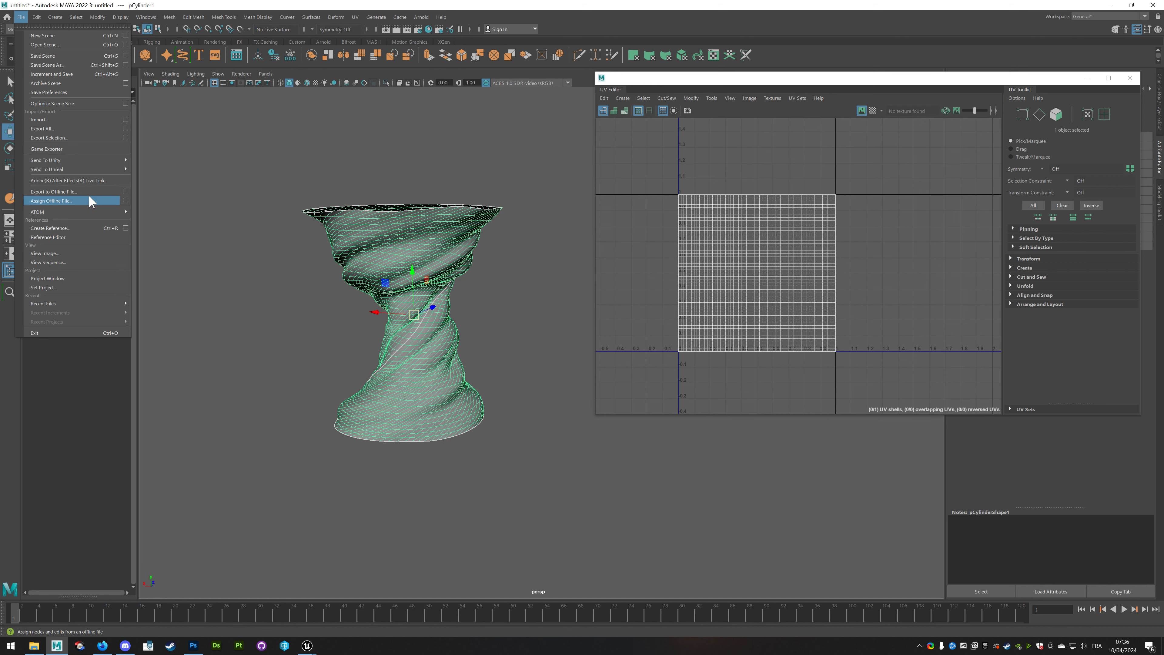
left_click(50, 137)
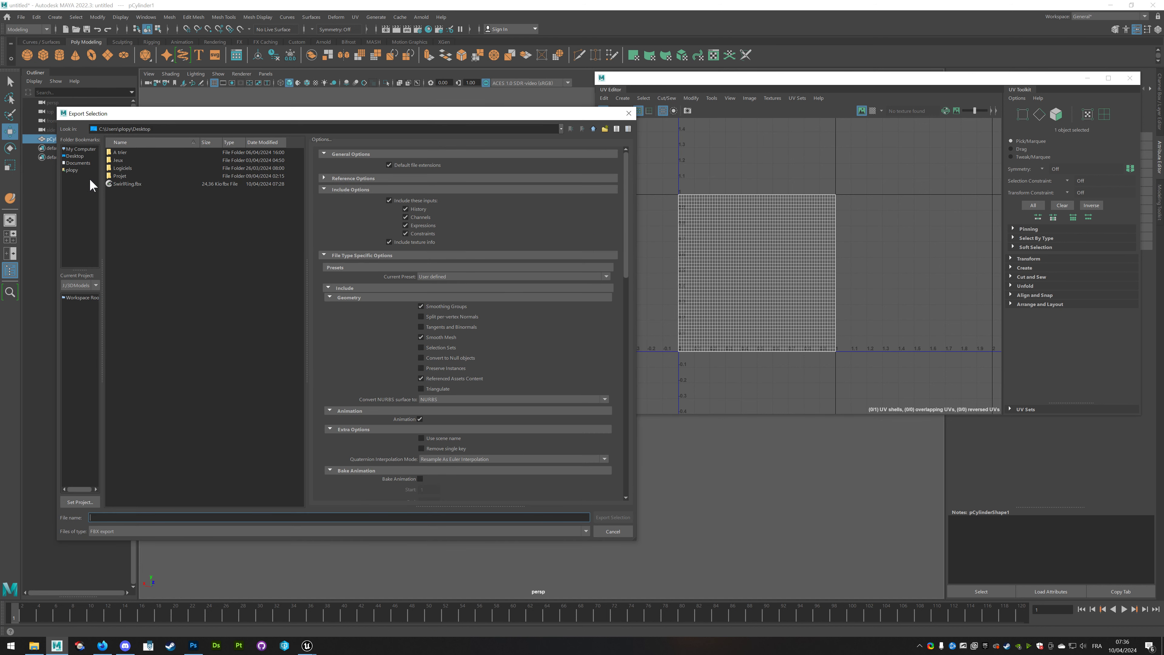
left_click(77, 156)
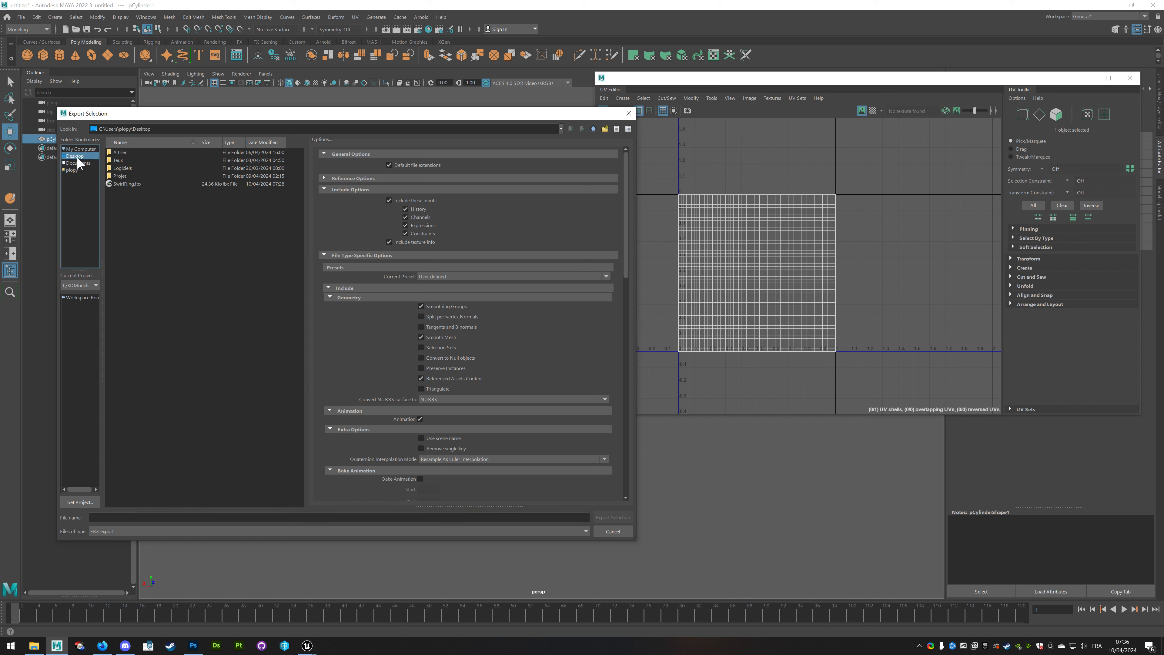
left_click(123, 517)
type("Tornado")
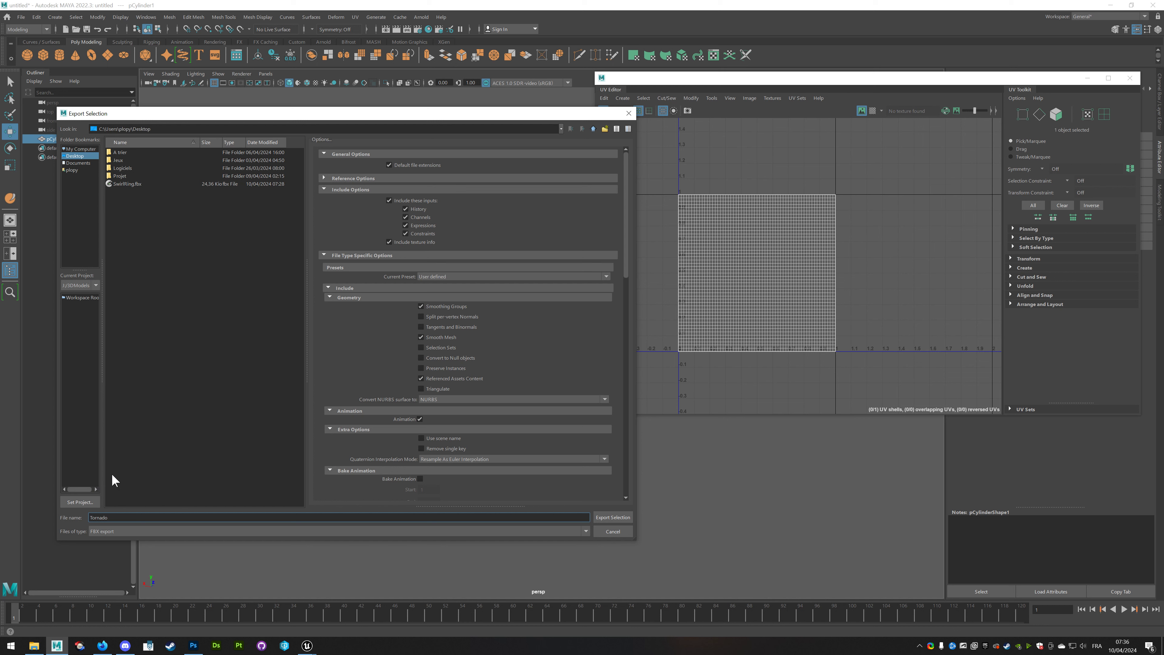
left_click(608, 517)
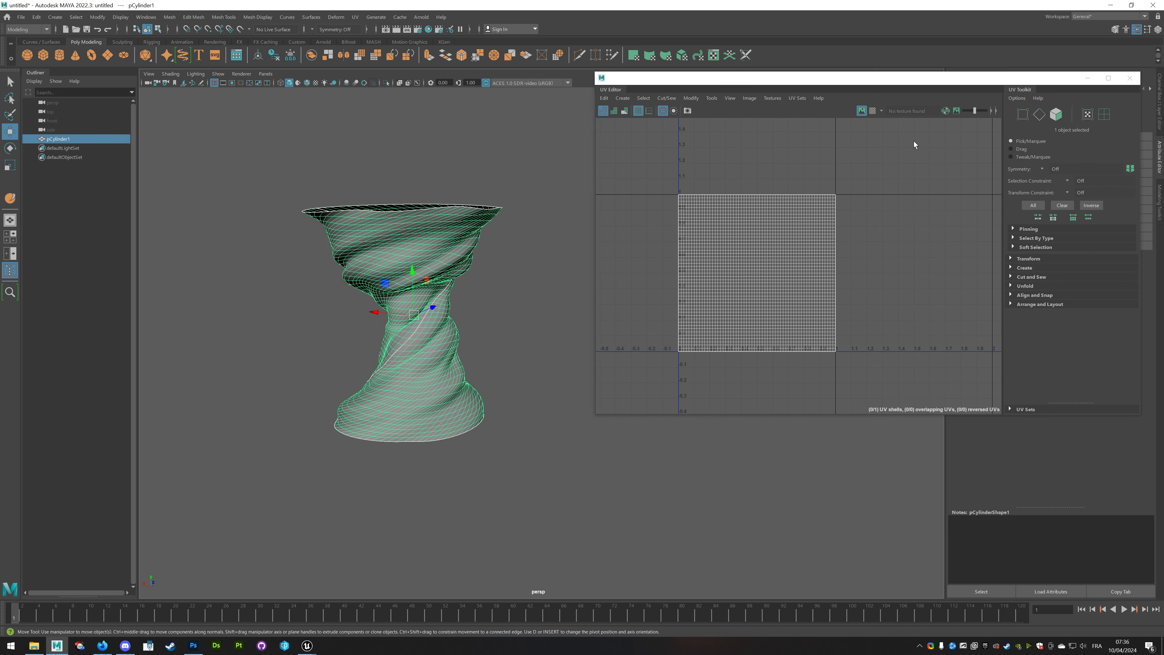
Close the UV Editor and start a new scene.
left_click(1129, 78)
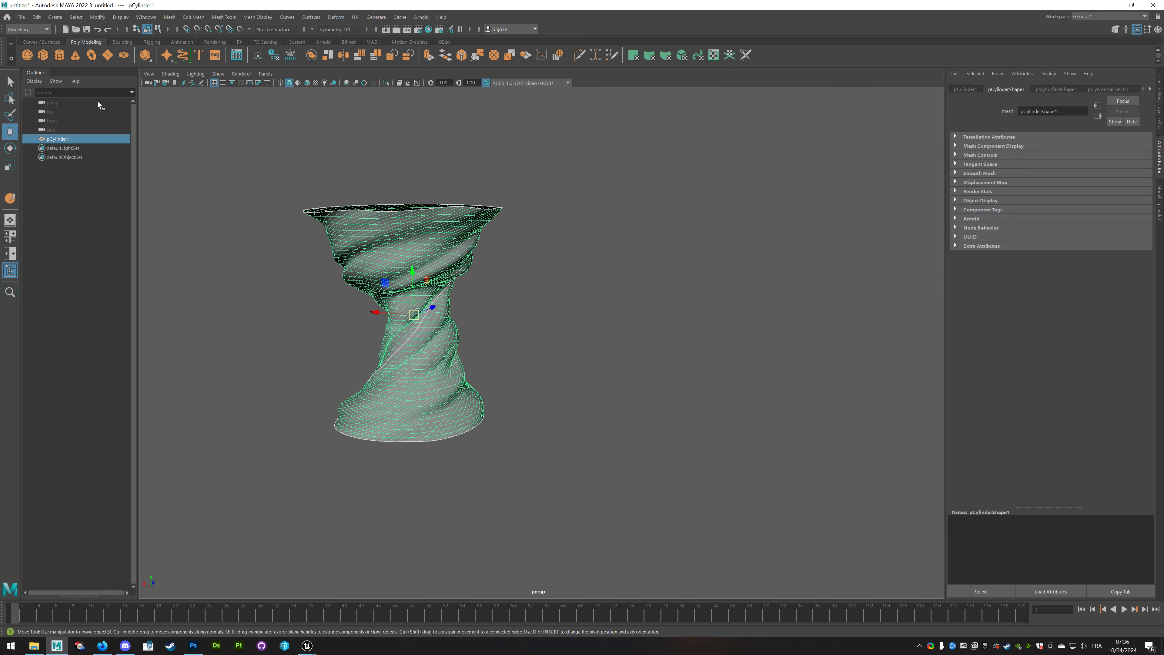
left_click(22, 17)
left_click(36, 35)
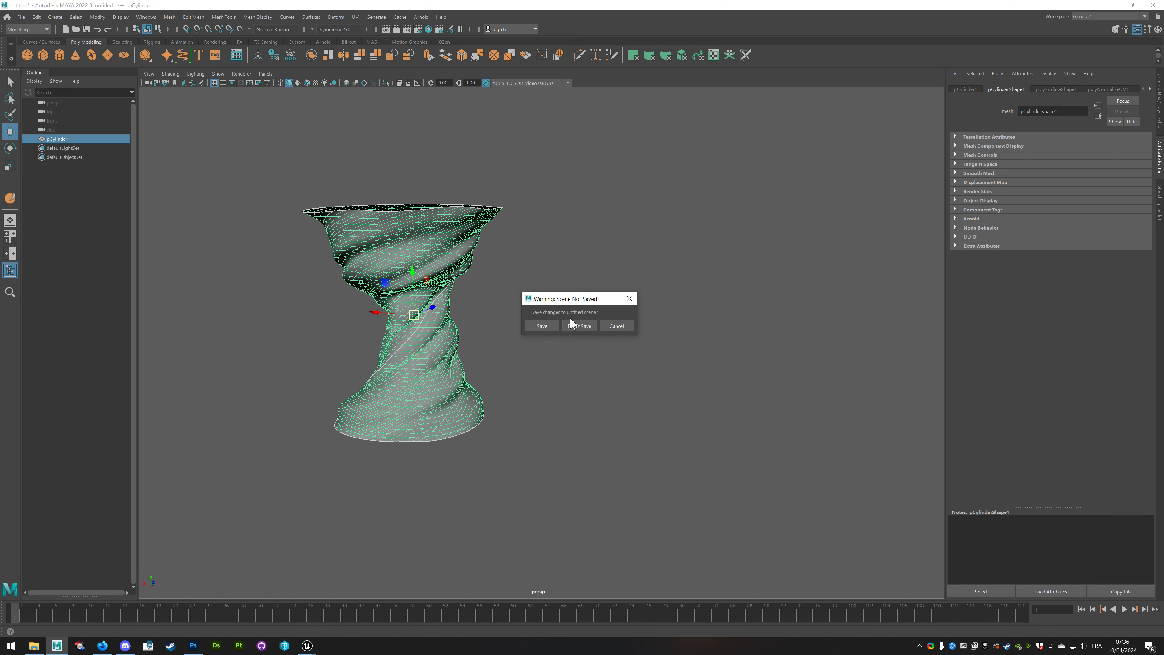
Discard unsaved changes and drag SwirlRing.fbx from the Desktop into the viewport, framing it.
left_click(578, 327)
left_click(45, 644)
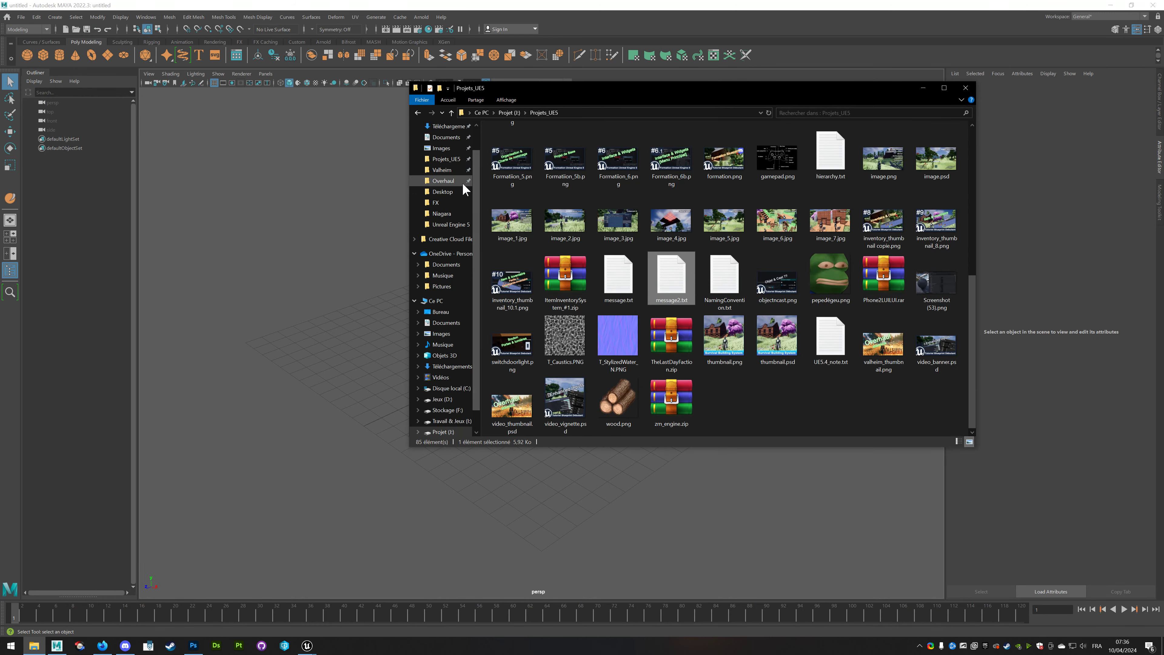
left_click(440, 312)
left_click_drag(702, 146, 298, 317)
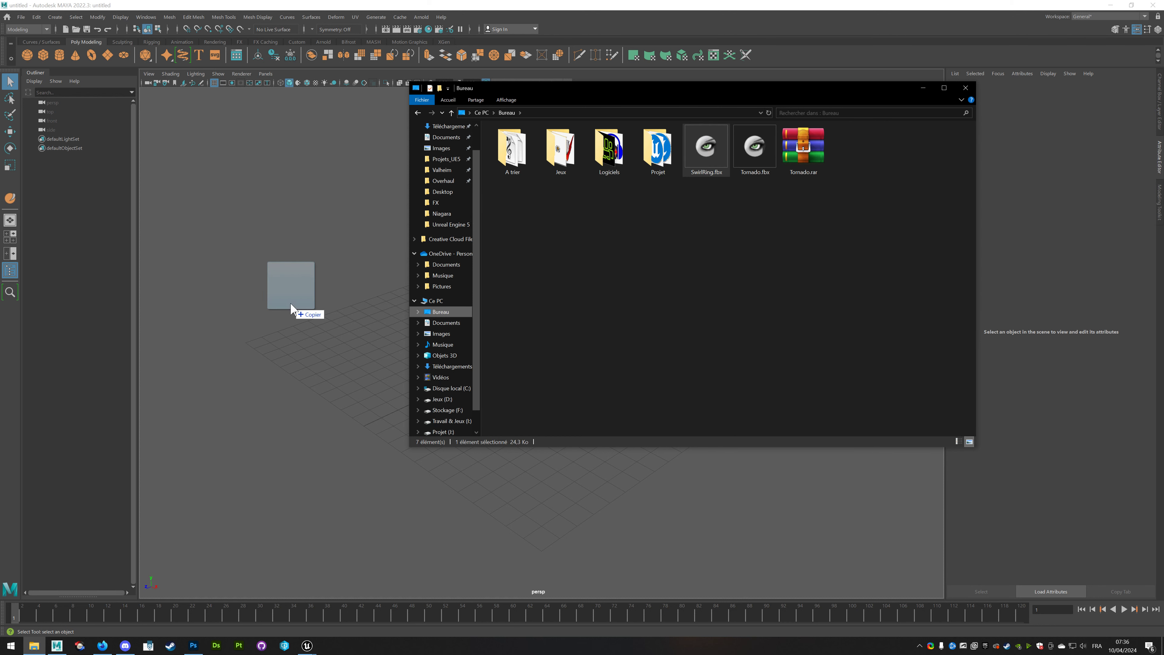
left_click(922, 88)
key("f")
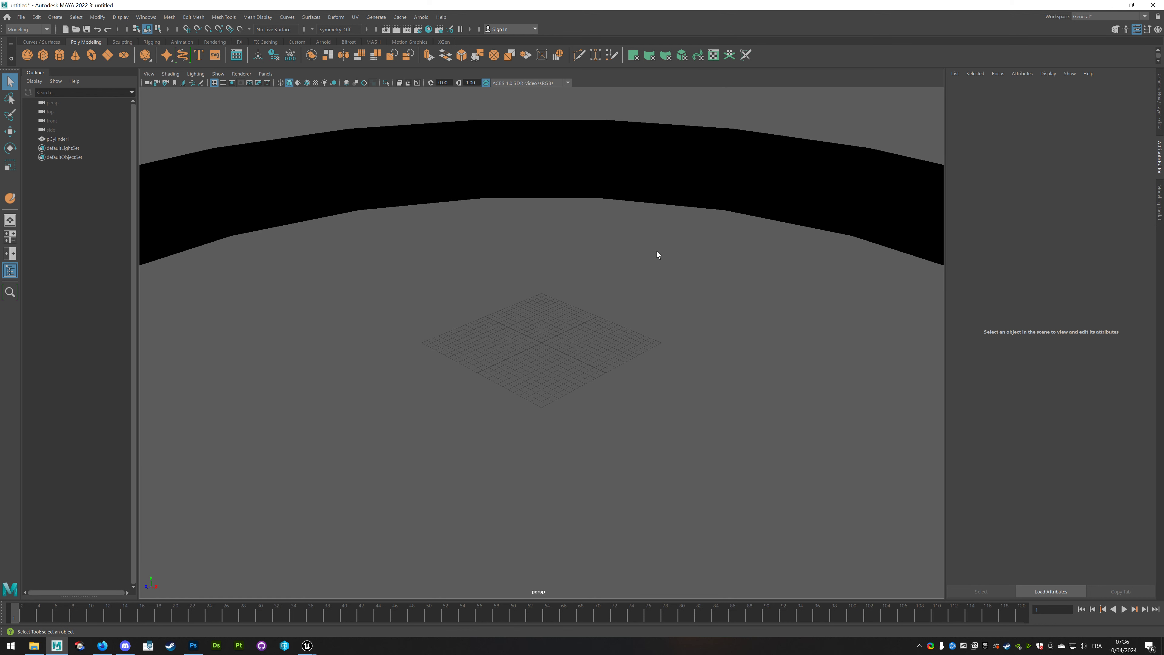
Select the ring and open its UV Editor, moving the window aside.
left_click(508, 267)
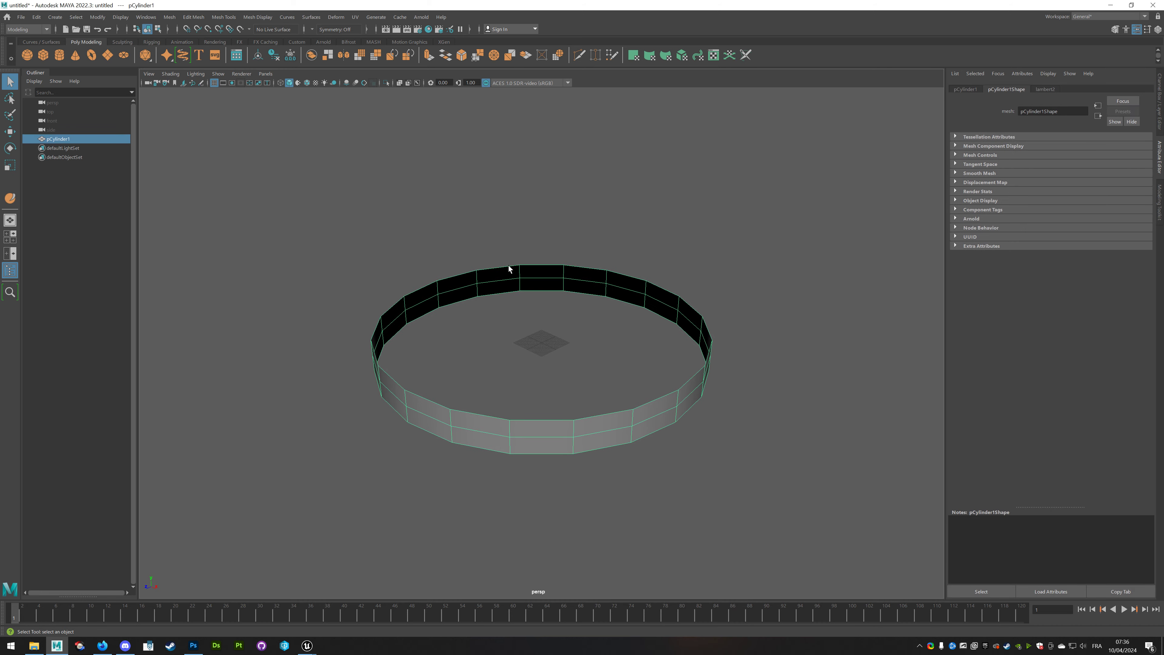
left_click(715, 56)
left_click_drag(771, 83, 672, 111)
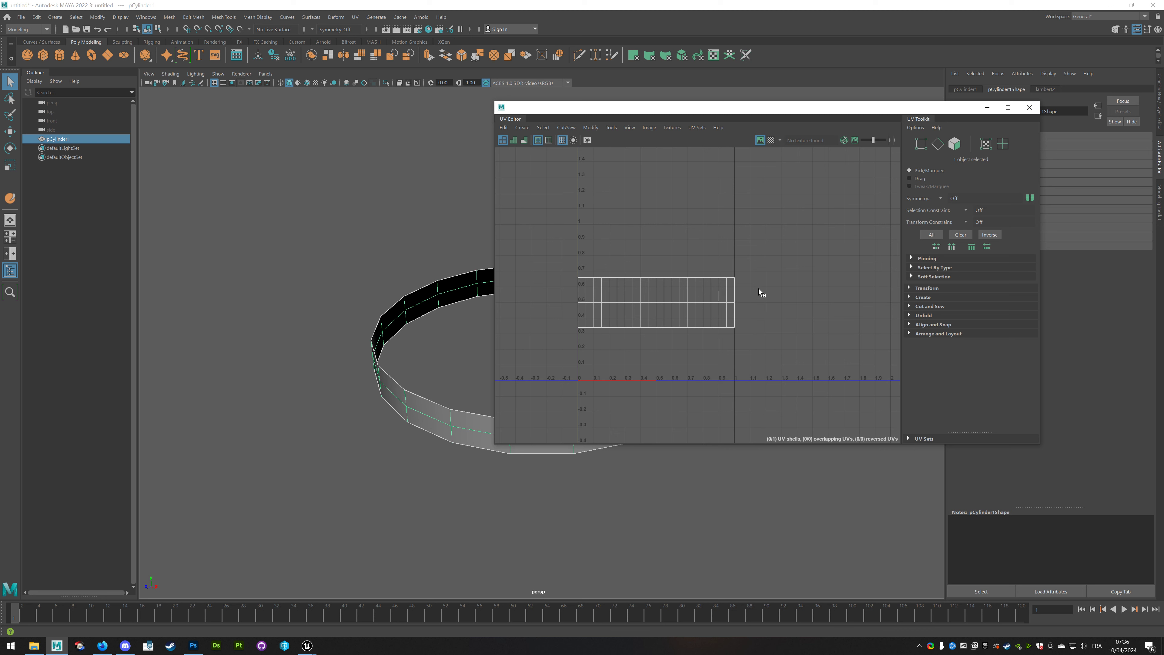
Preview the UV Snapshot settings from the Image menu, then close them.
left_click(682, 129)
mouse_move(656, 129)
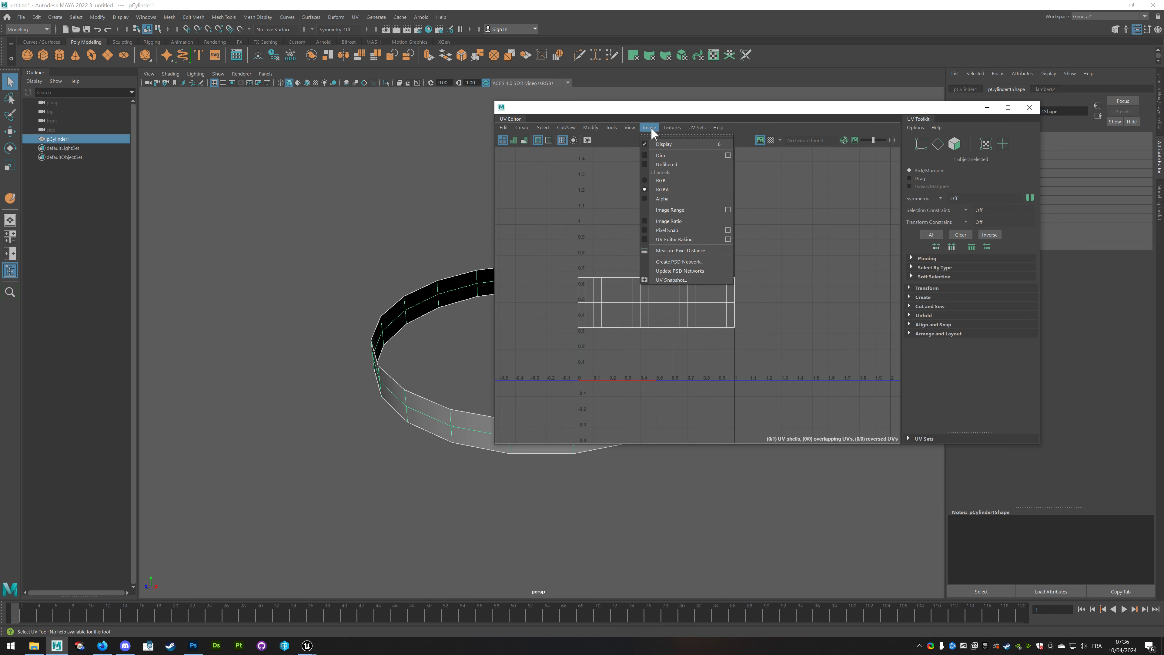
left_click(675, 280)
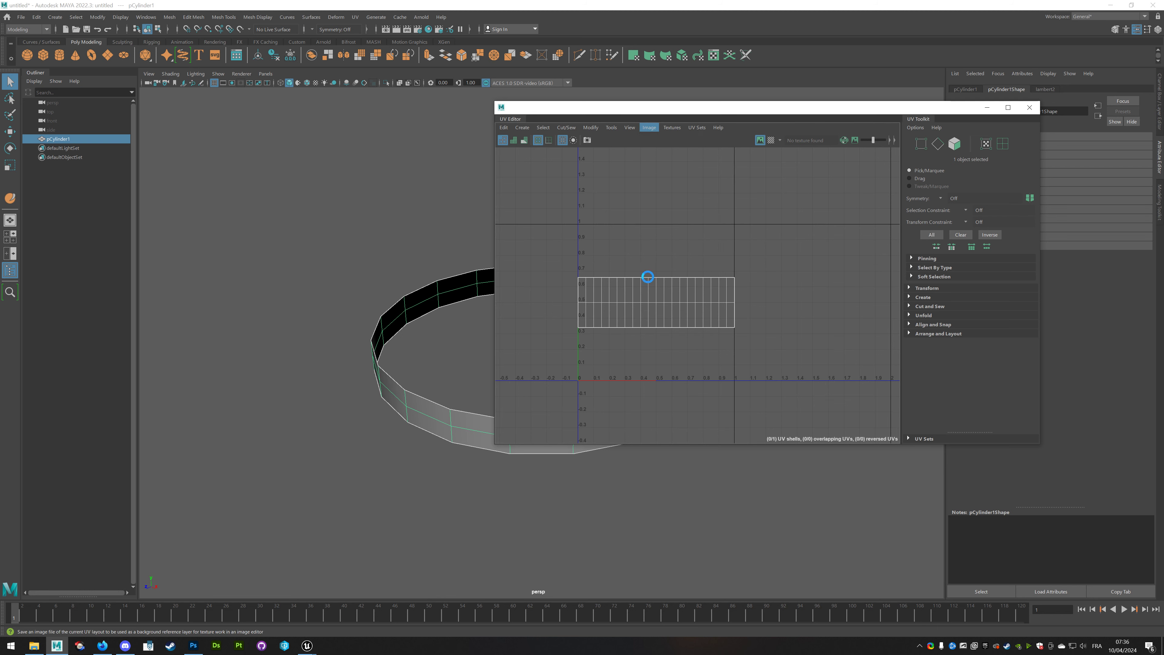
left_click(630, 308)
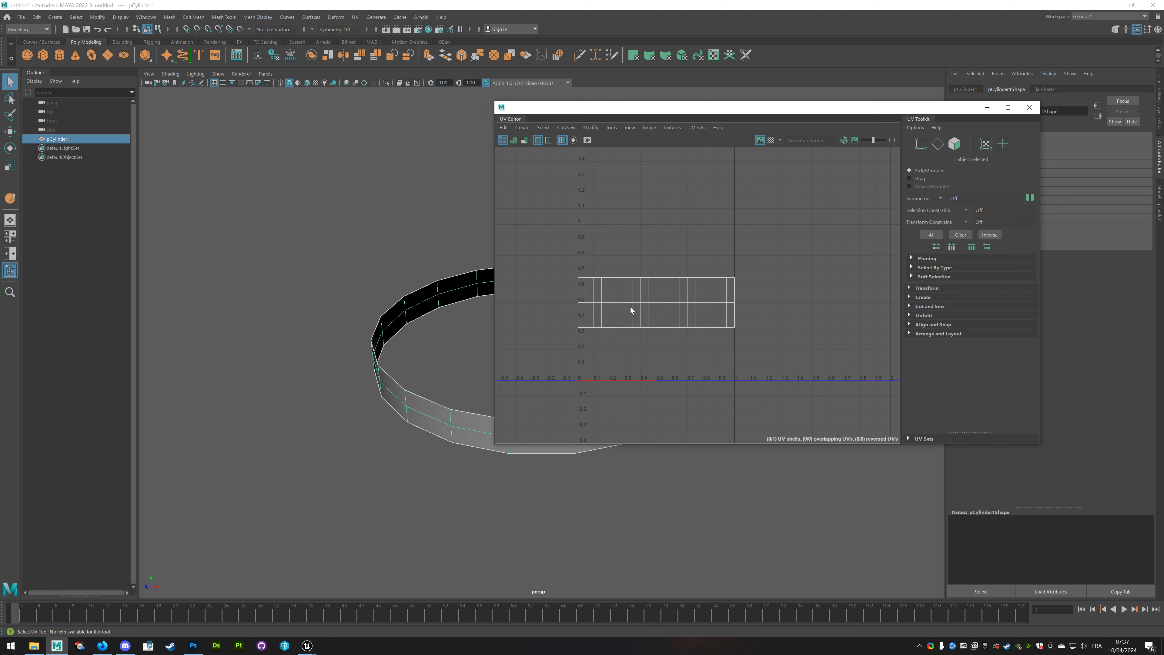
Select the ring's whole UV shell and open Image > UV Snapshot options.
right_click_drag(631, 301, 607, 289)
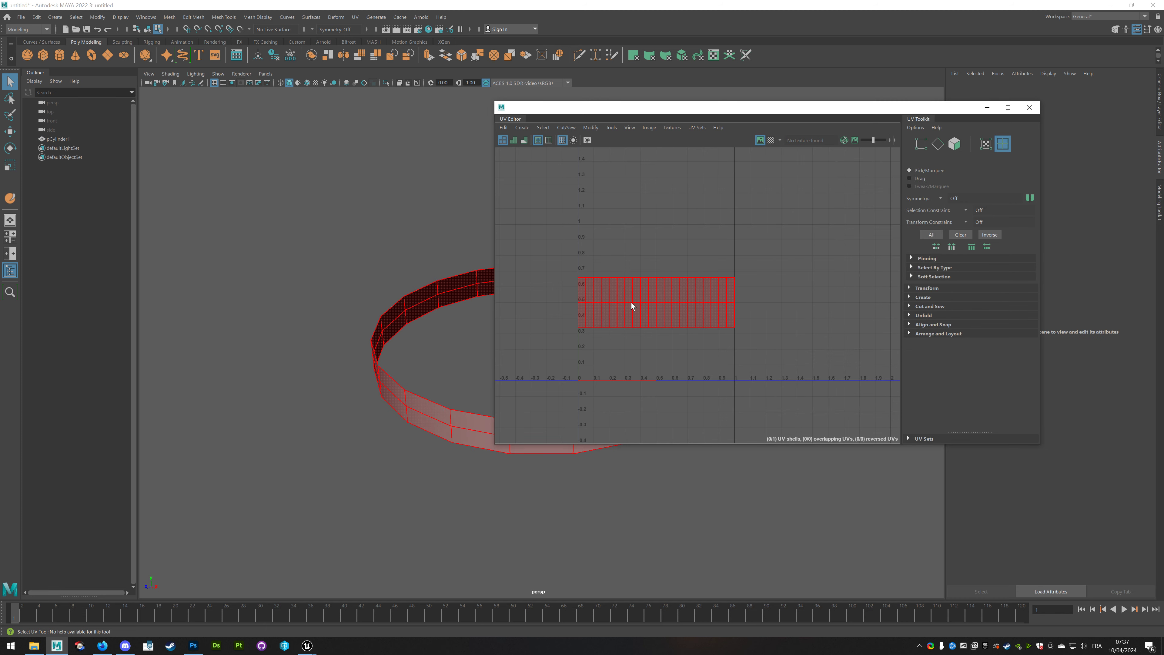
left_click(632, 303)
left_click(650, 181)
left_click(653, 280)
right_click(643, 306)
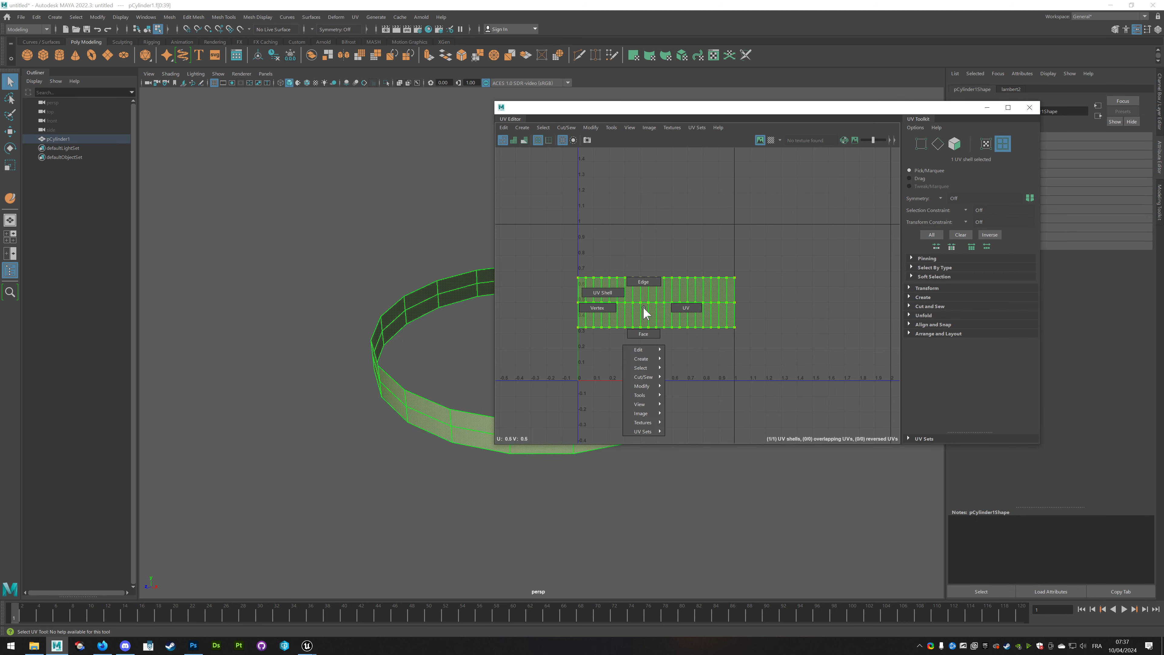
left_click(613, 289)
left_click(649, 128)
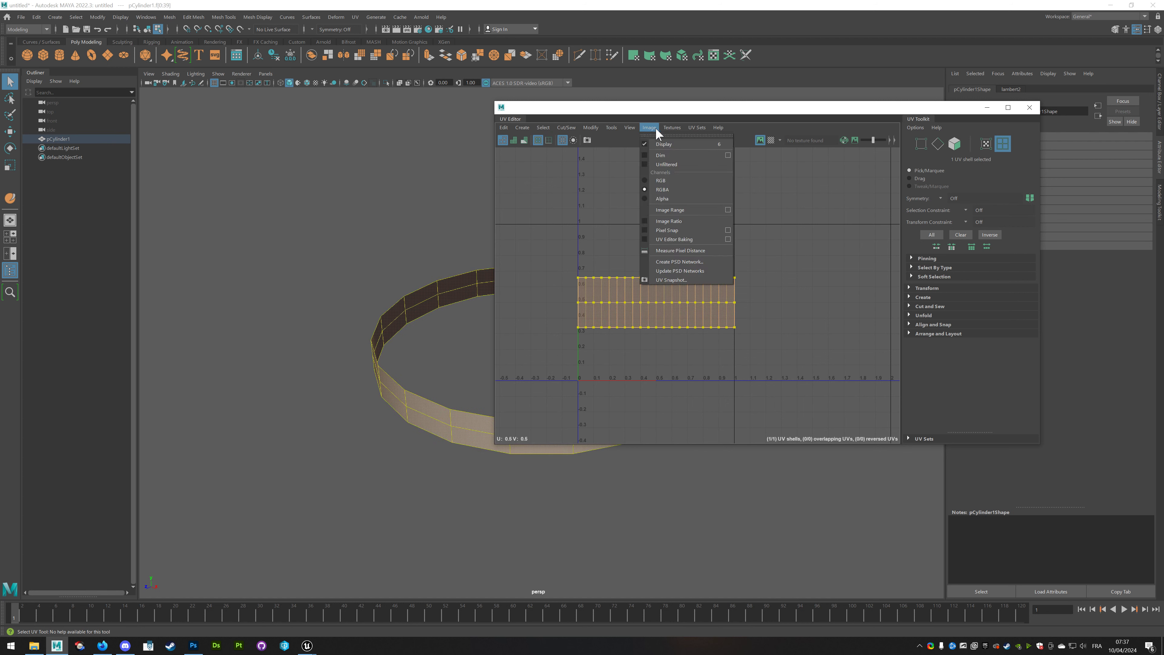
left_click(671, 280)
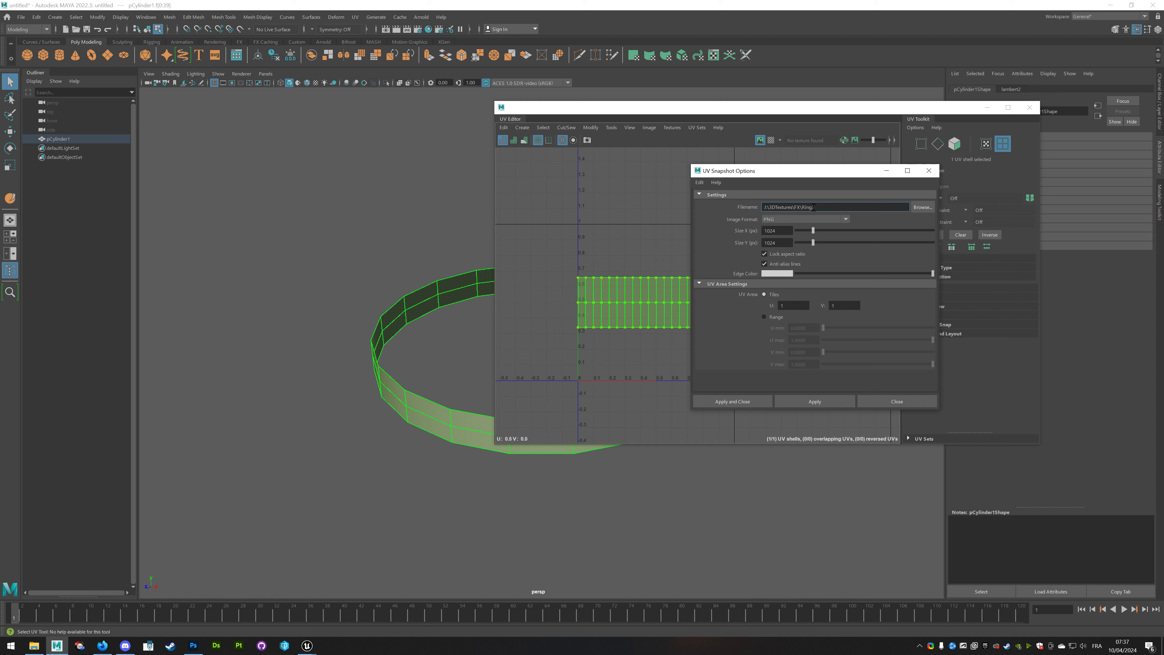
Browse to the Desktop, name the snapshot SwirlRing, apply, and close the UV Editor.
left_click(922, 207)
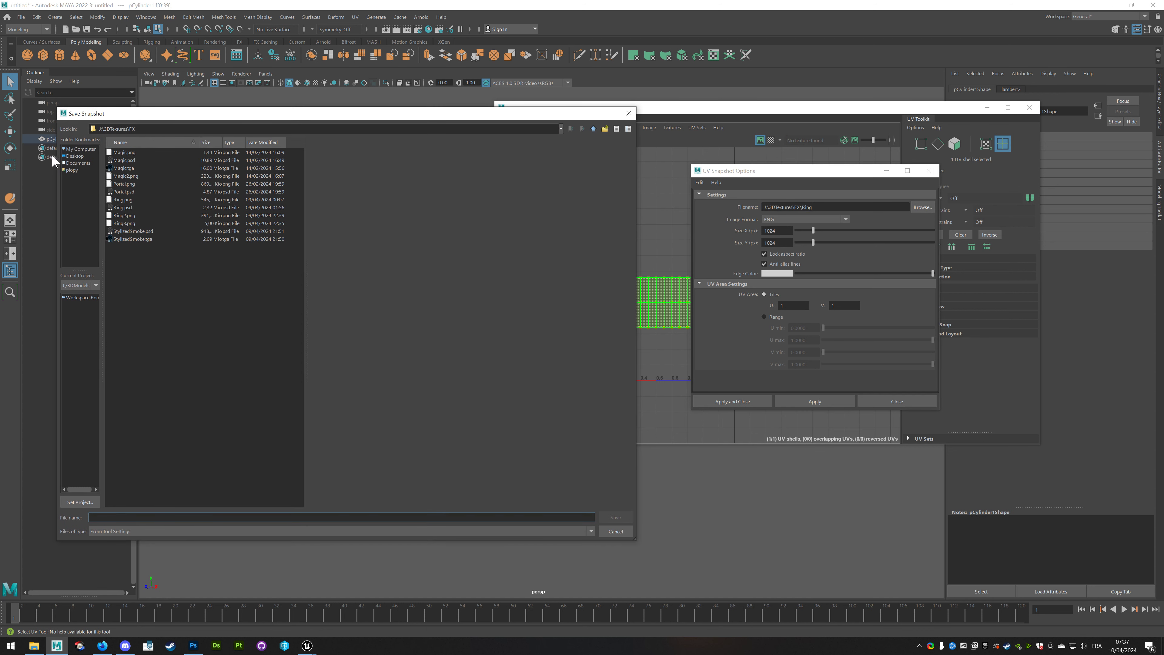
left_click(75, 157)
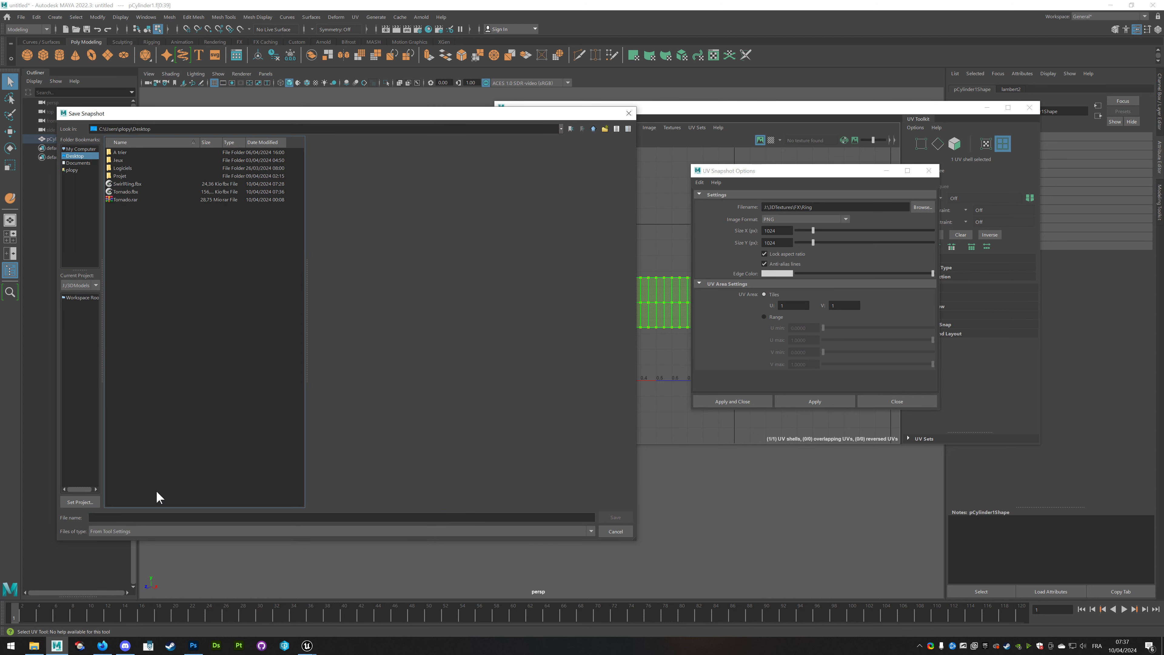
left_click(131, 517)
type("Ring")
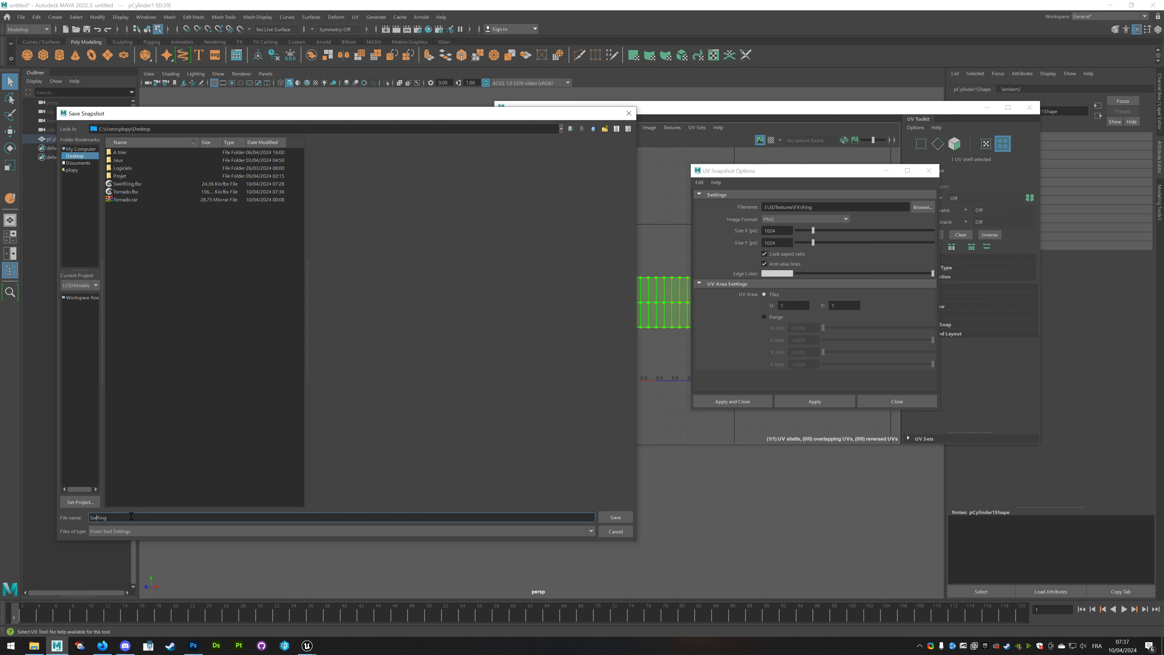
type("irl")
key("Return")
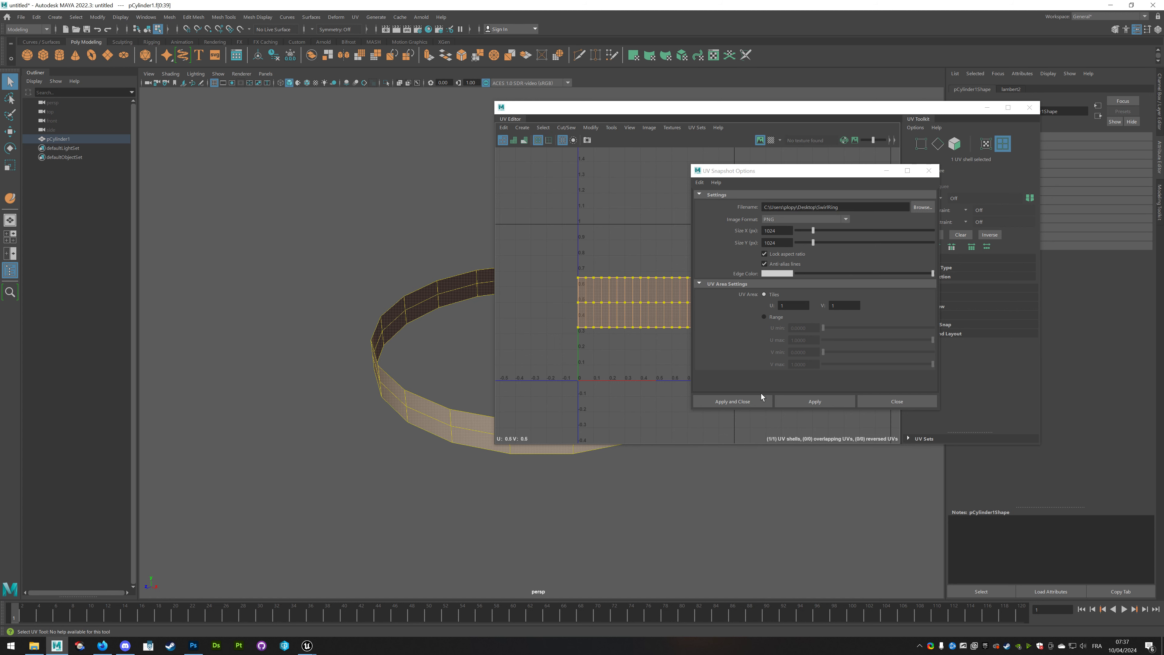
left_click(747, 404)
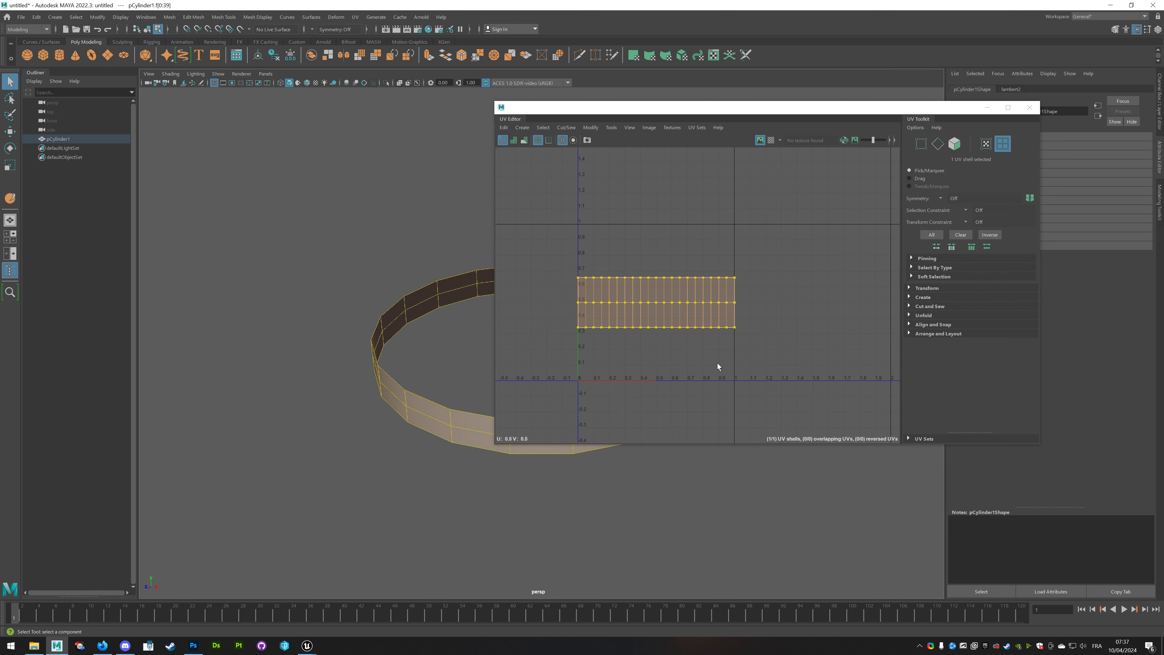
left_click(1029, 107)
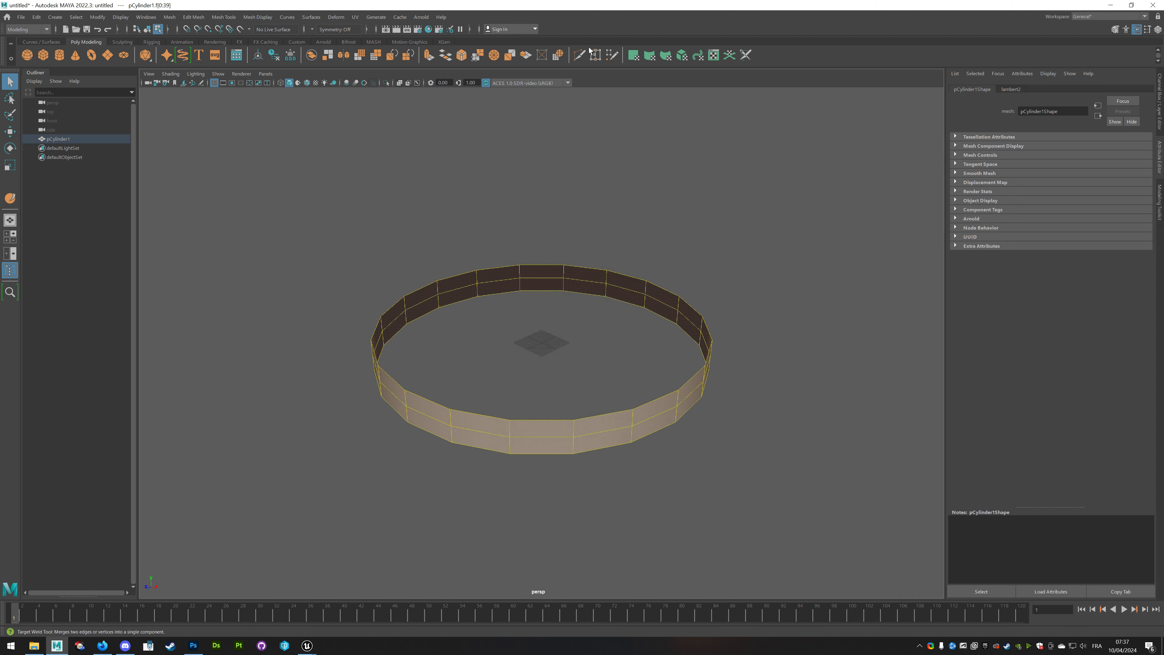
Quit Maya without saving and drag SwirlRing.png from File Explorer into Photoshop.
left_click(1154, 6)
left_click(571, 324)
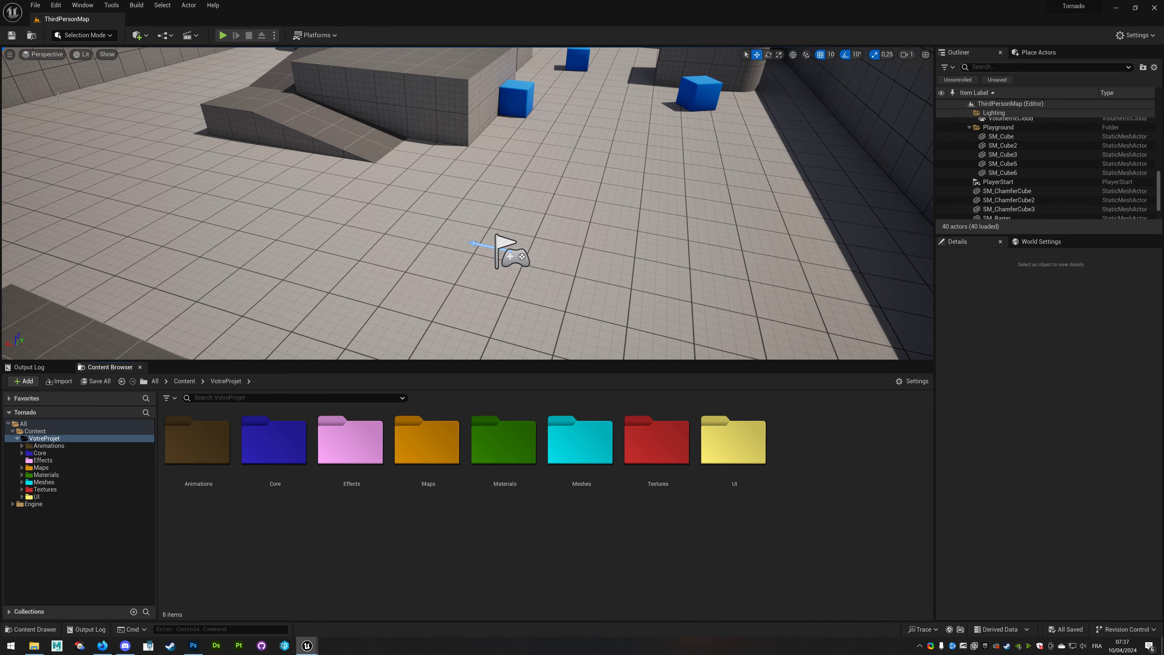
left_click(193, 645)
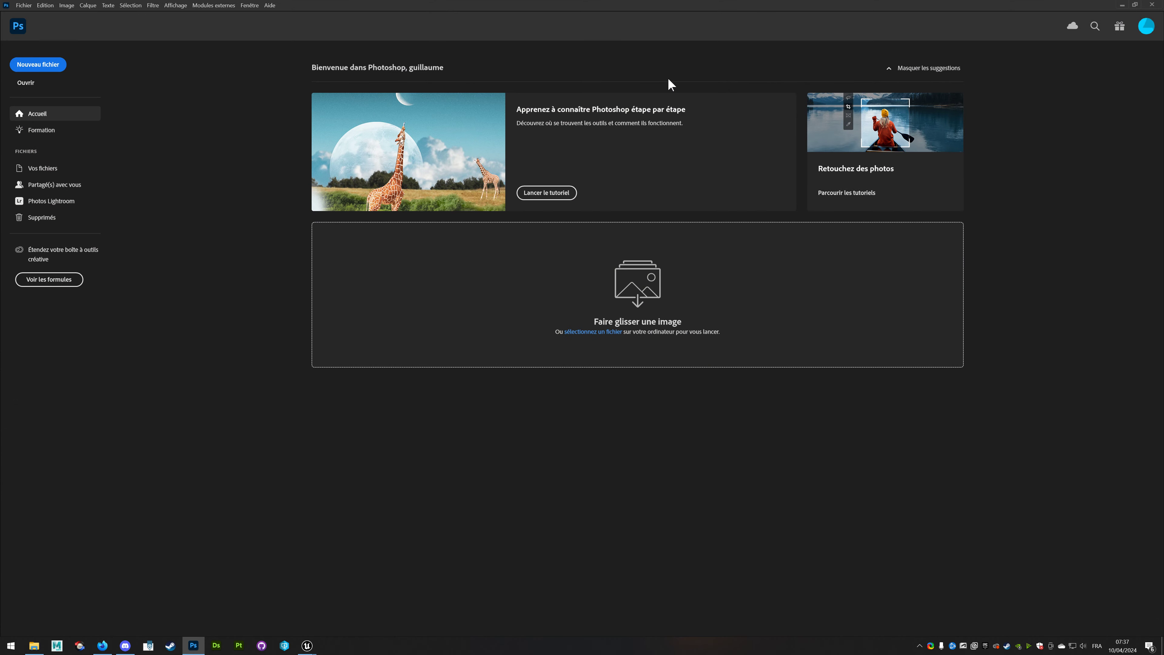
left_click(34, 645)
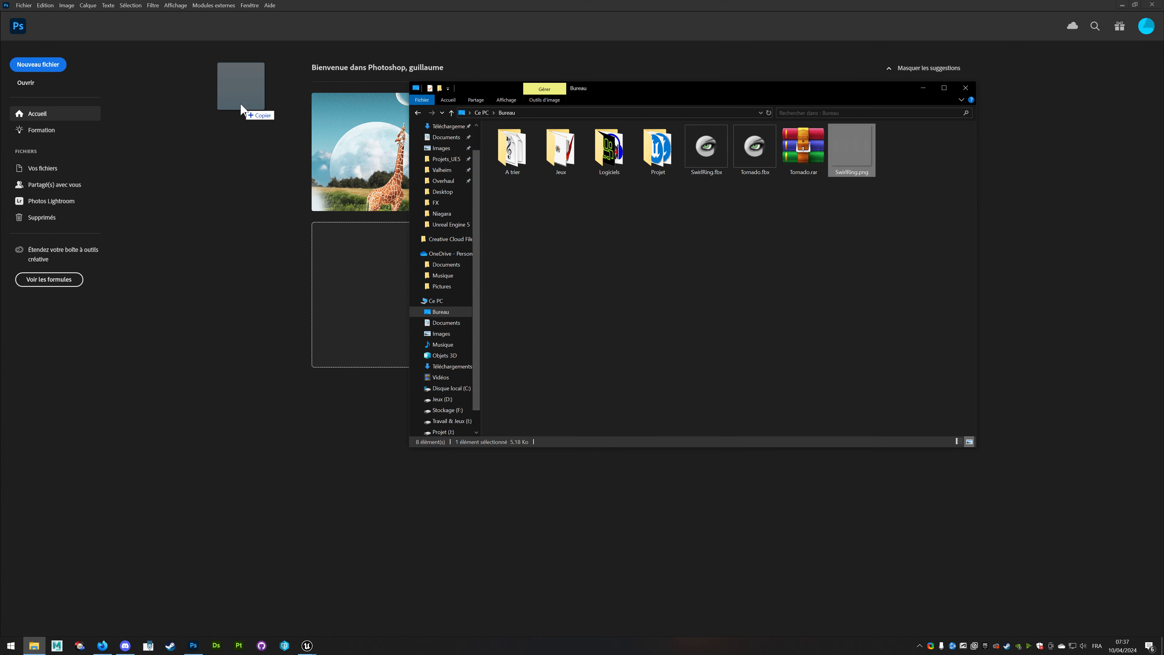
left_click_drag(851, 200, 242, 128)
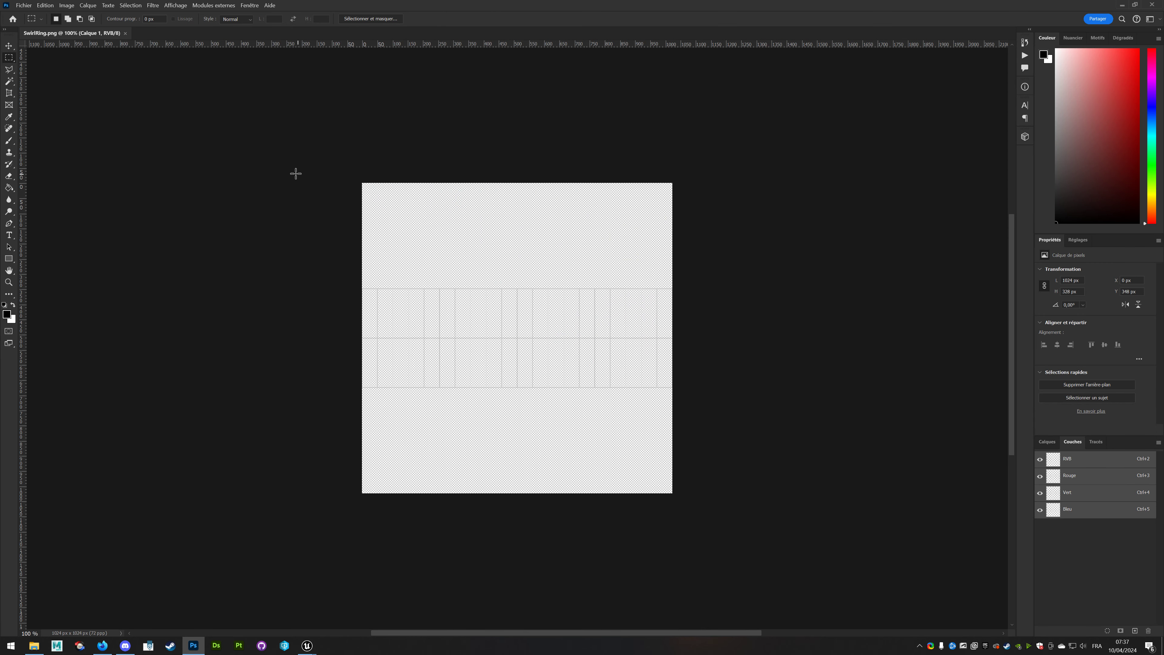
Create Calque 2 below Calque 1 and fill it black with the Paint Bucket.
left_click(1045, 443)
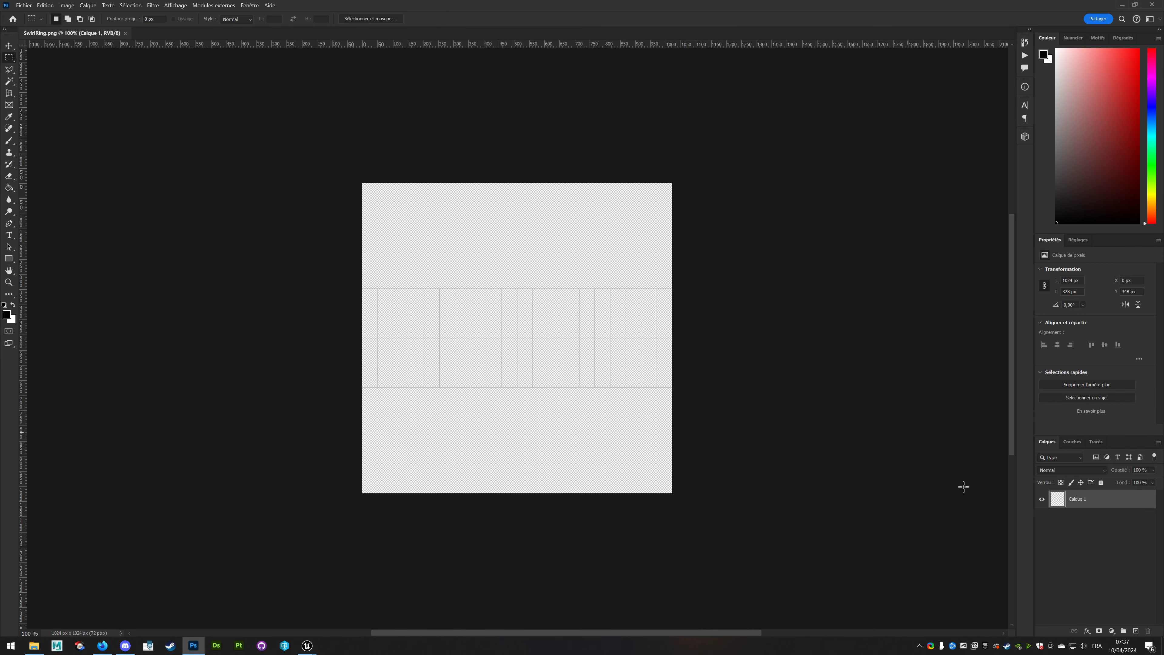
left_click(1136, 631)
left_click_drag(1090, 502, 1090, 532)
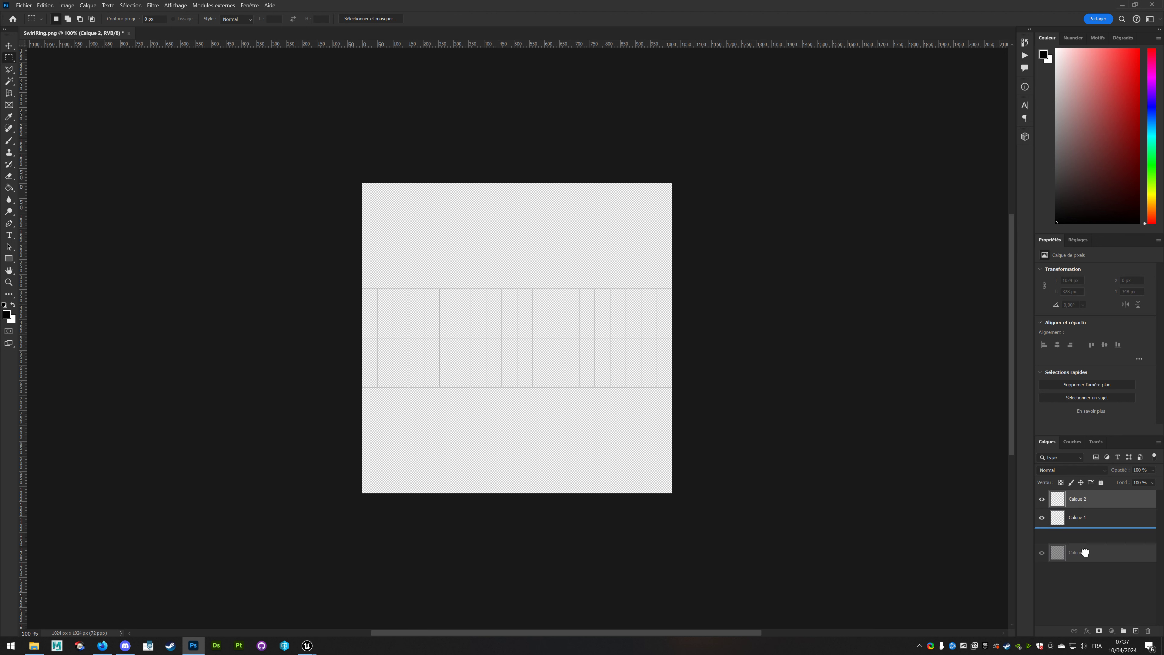
left_click(9, 188)
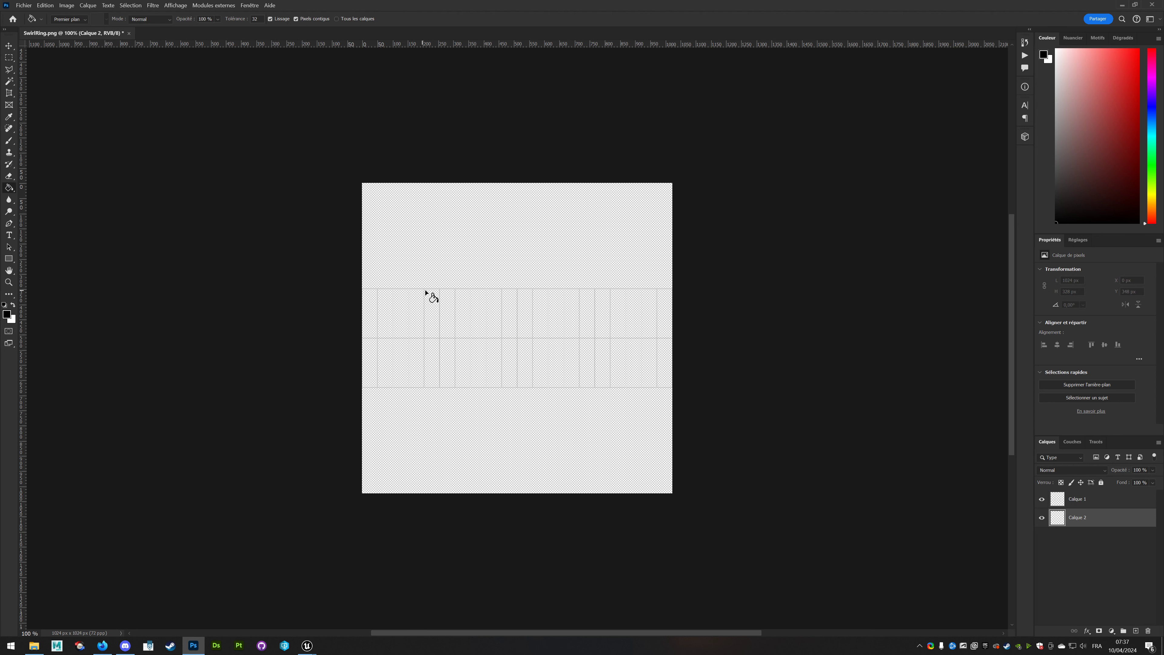
left_click(475, 242)
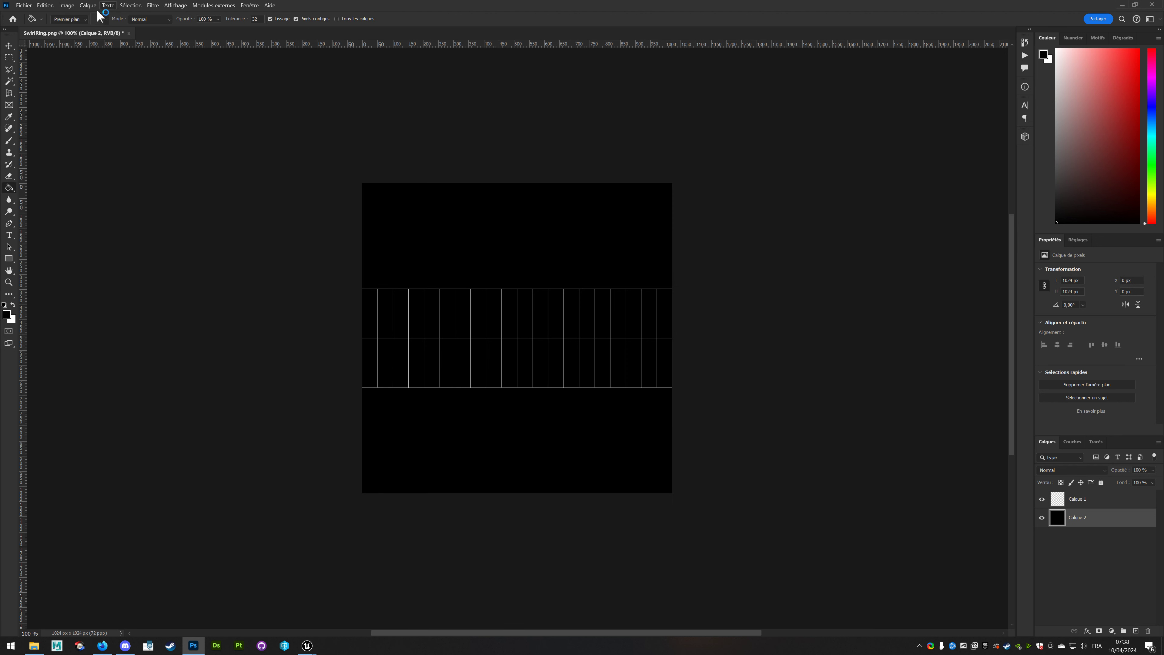
Marquee-select the UV strip across the canvas middle, then deselect.
left_click(8, 58)
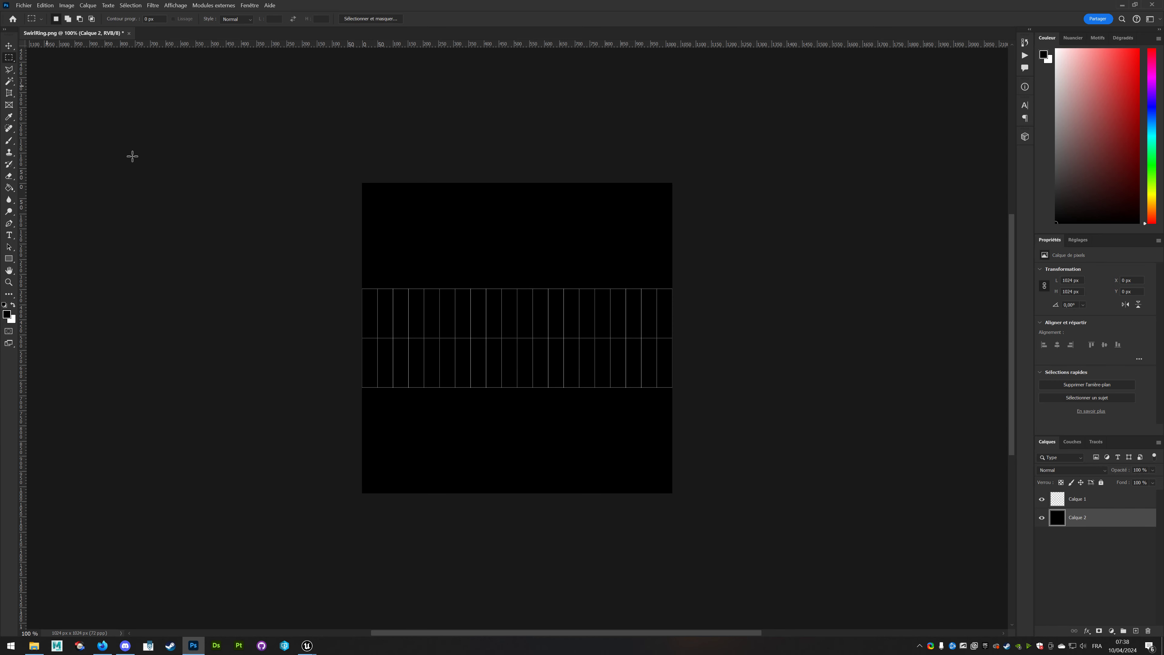
left_click_drag(362, 289, 673, 389)
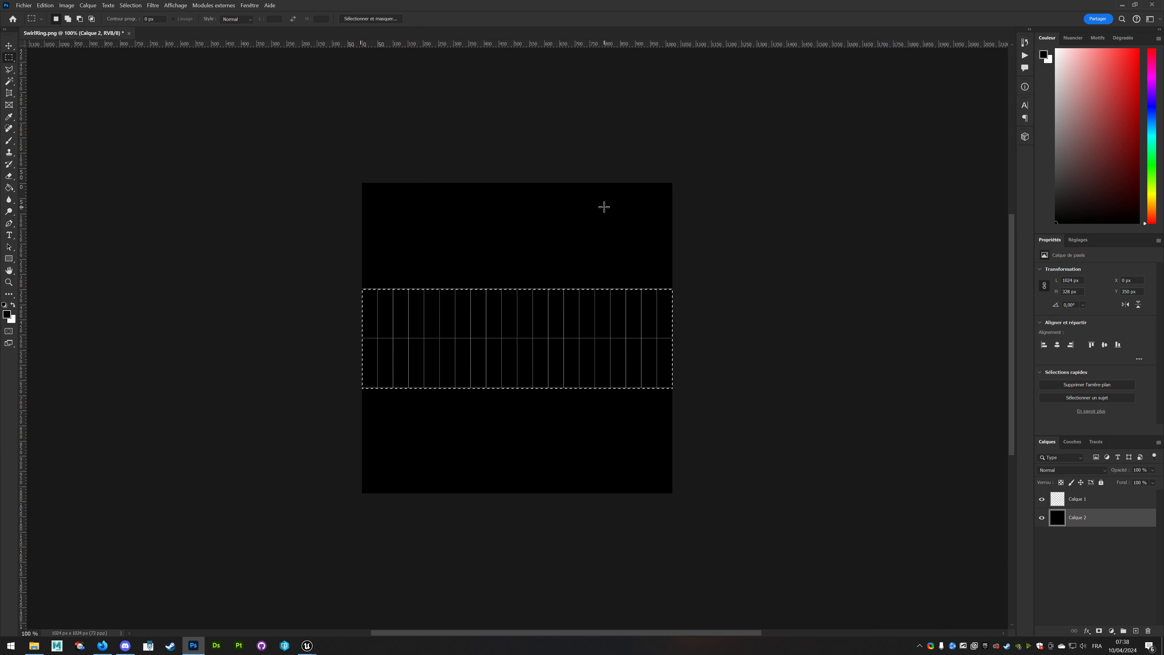
left_click(299, 190)
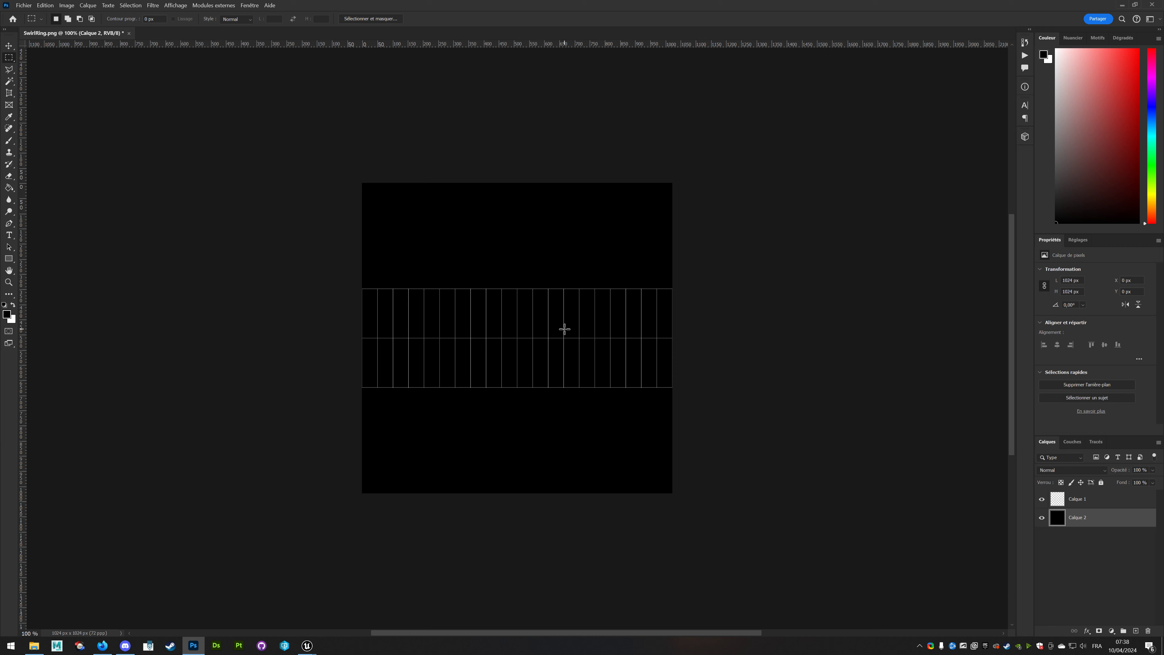
Take the Brush with white as the painting colour and add an empty Calque 3 layer.
left_click(9, 145)
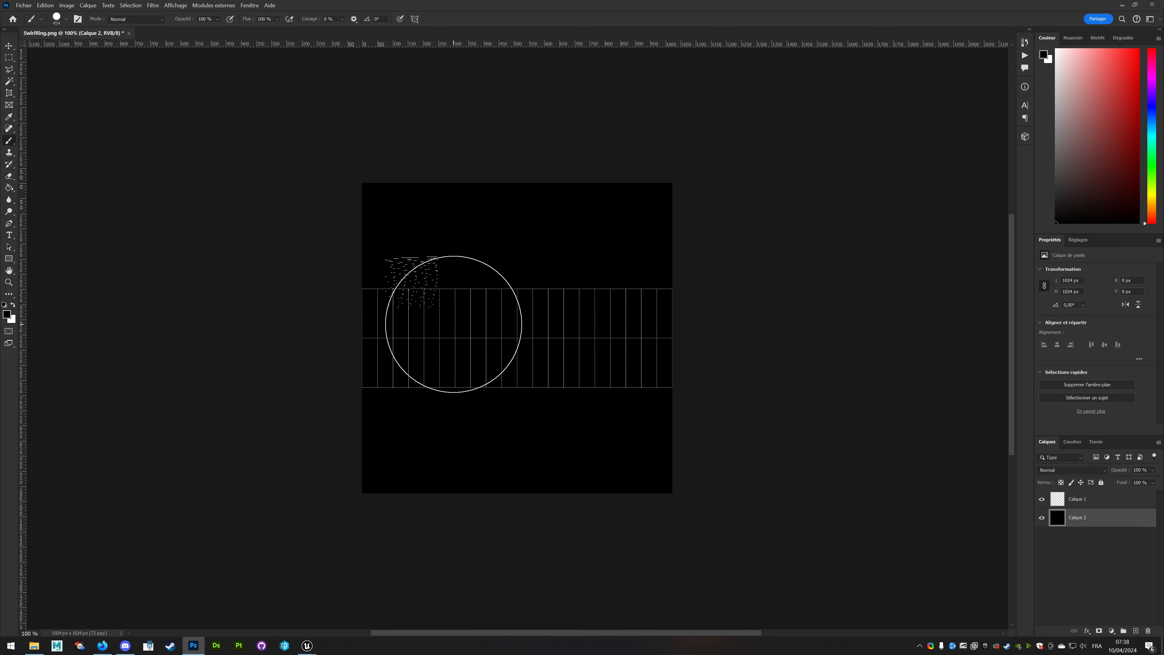
key("x")
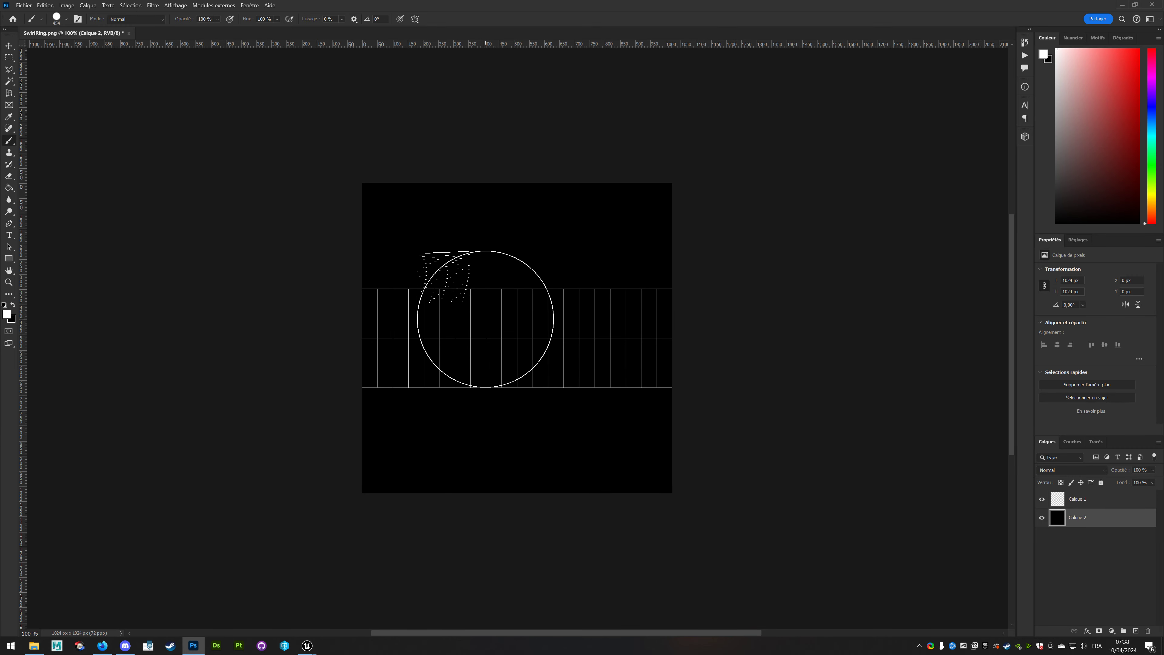
left_click(1136, 632)
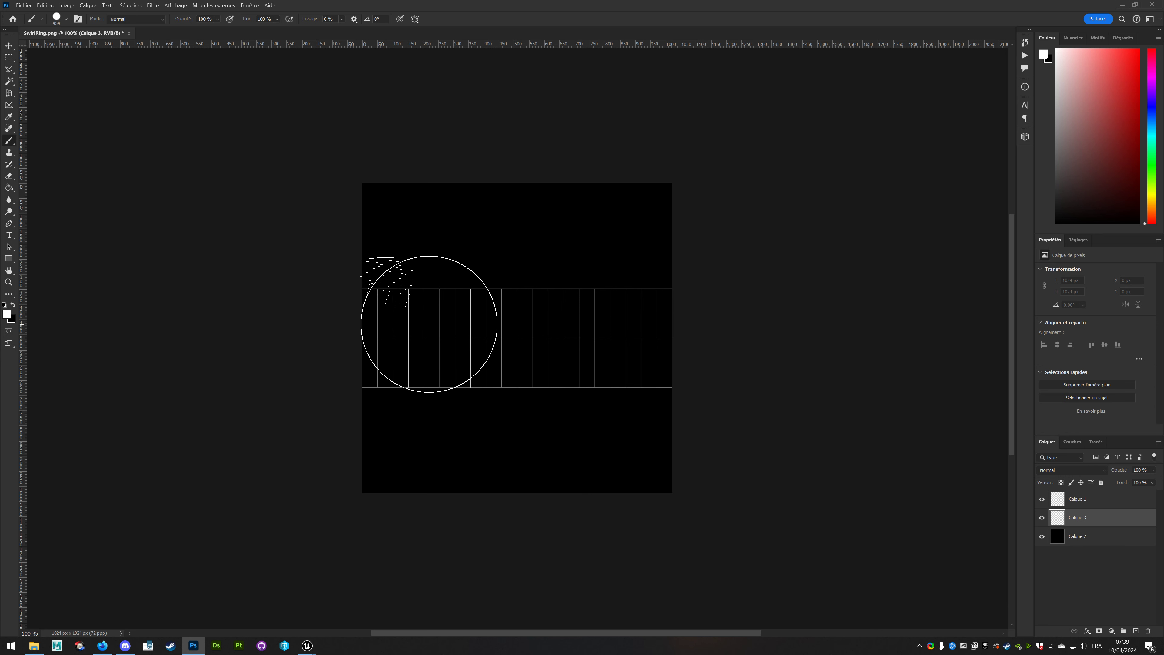
Set a fully soft 181 px brush and paint a white stroke across the UV strip.
right_click(468, 329)
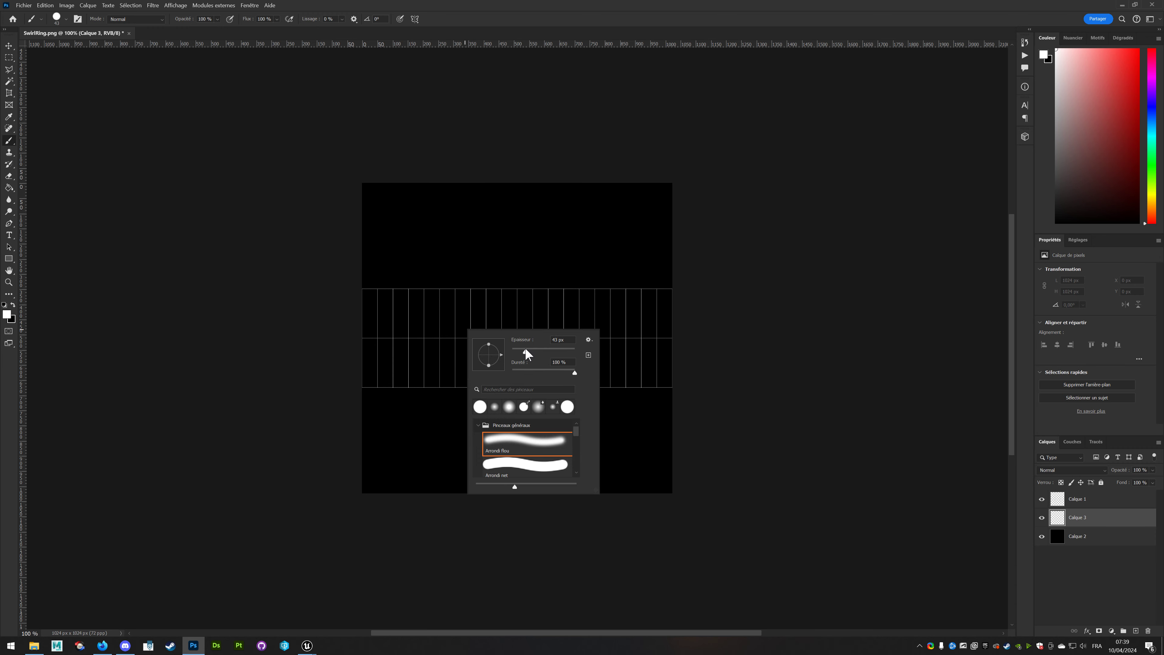
left_click(526, 351)
left_click_drag(556, 351, 560, 352)
left_click_drag(404, 320, 583, 338)
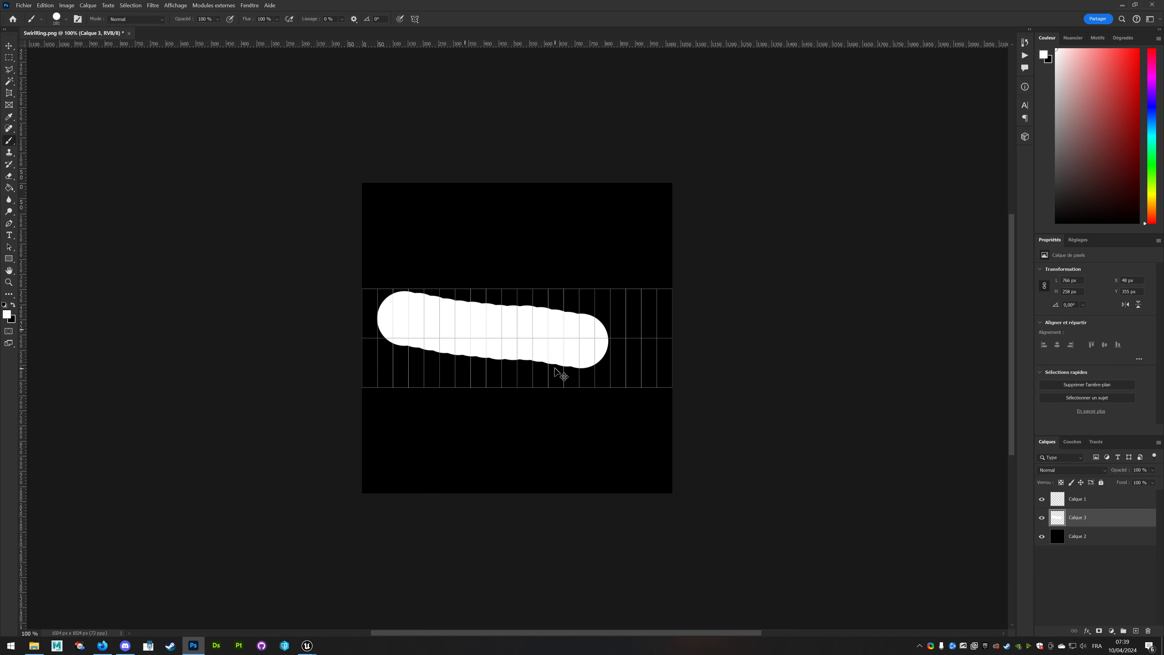
right_click(524, 379)
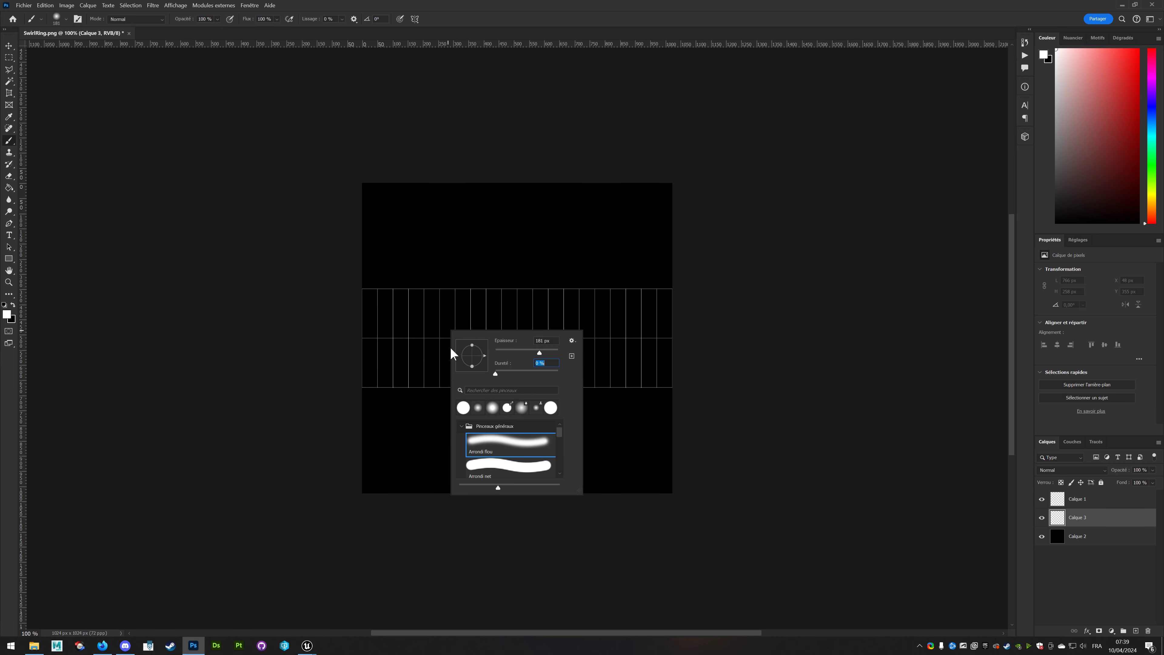
left_click(408, 318)
left_click_drag(408, 319, 586, 349)
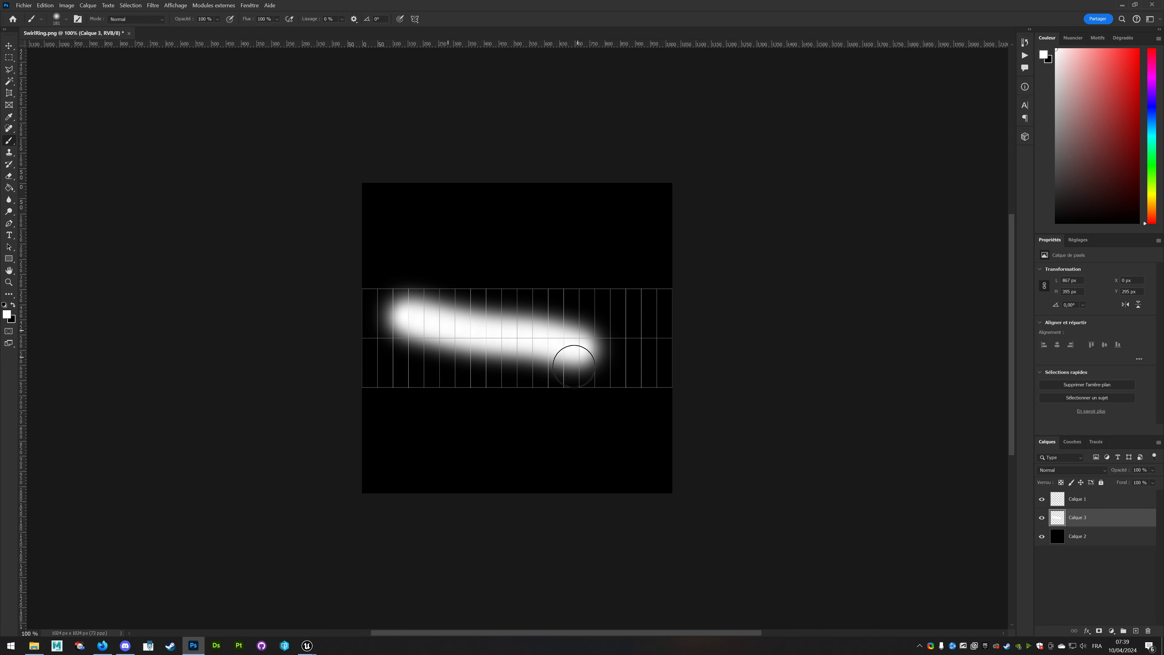
Add extra passes to brighten the stroke's left end and middle and widen its glow rightward.
scroll(456, 355, "up", 1)
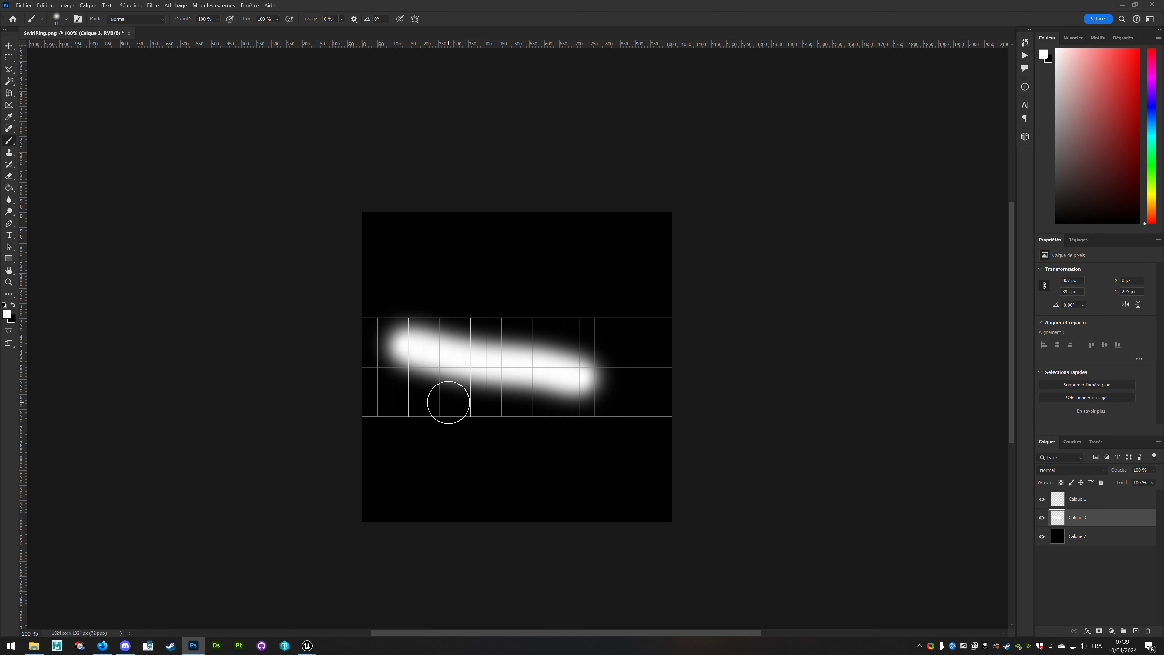
scroll(448, 406, "left", 2, "ctrl")
scroll(479, 411, "up", 1, "alt")
scroll(480, 411, "up", 7, "alt")
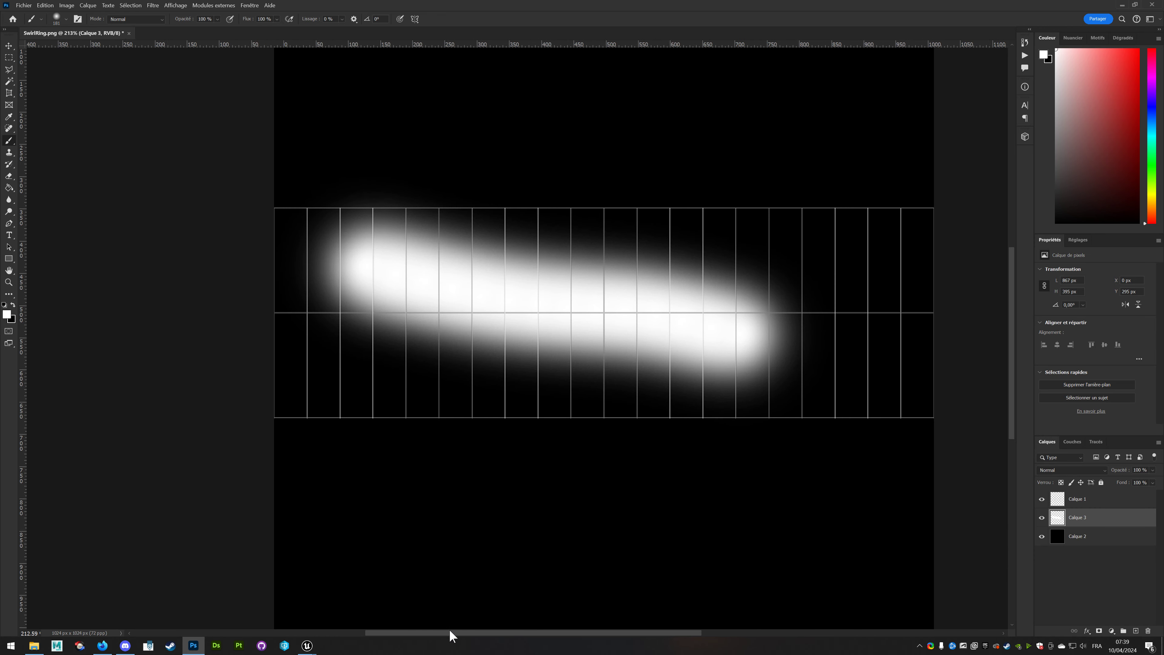
left_click_drag(434, 635, 494, 634)
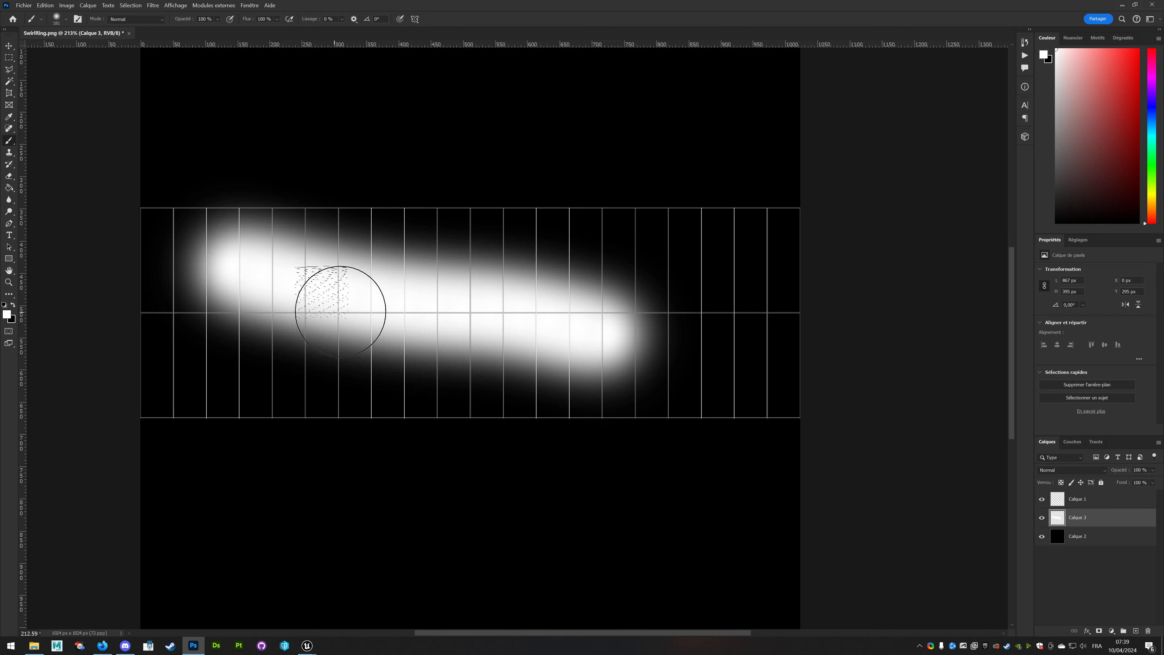
left_click(243, 299)
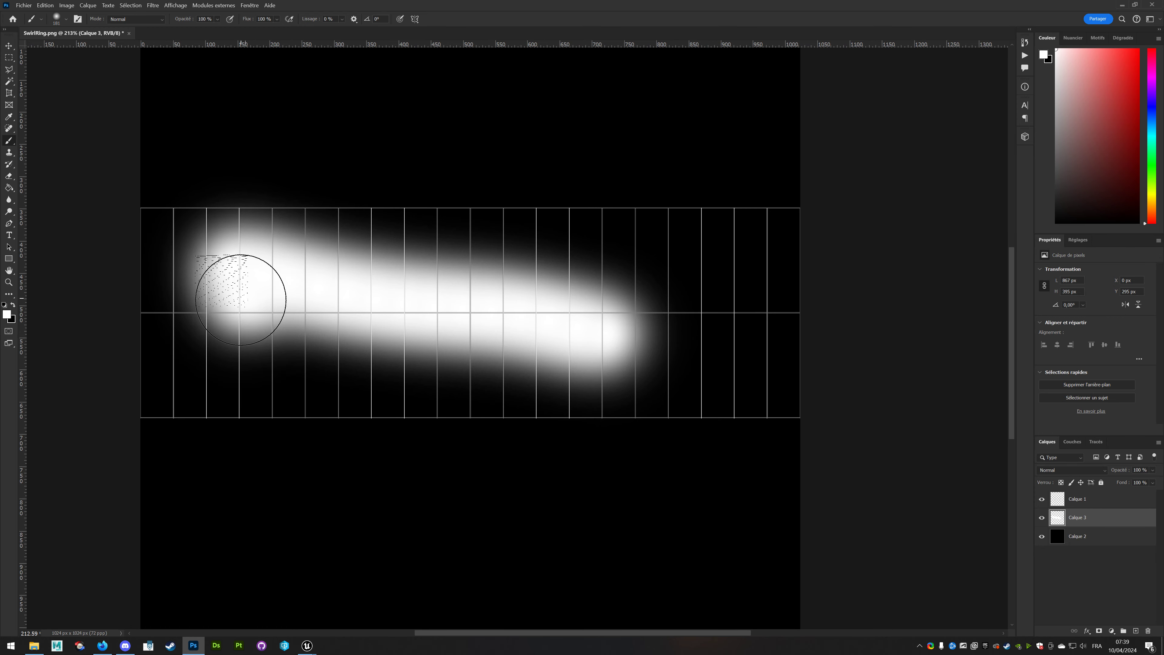
left_click_drag(240, 293, 427, 325)
left_click_drag(297, 299, 550, 335)
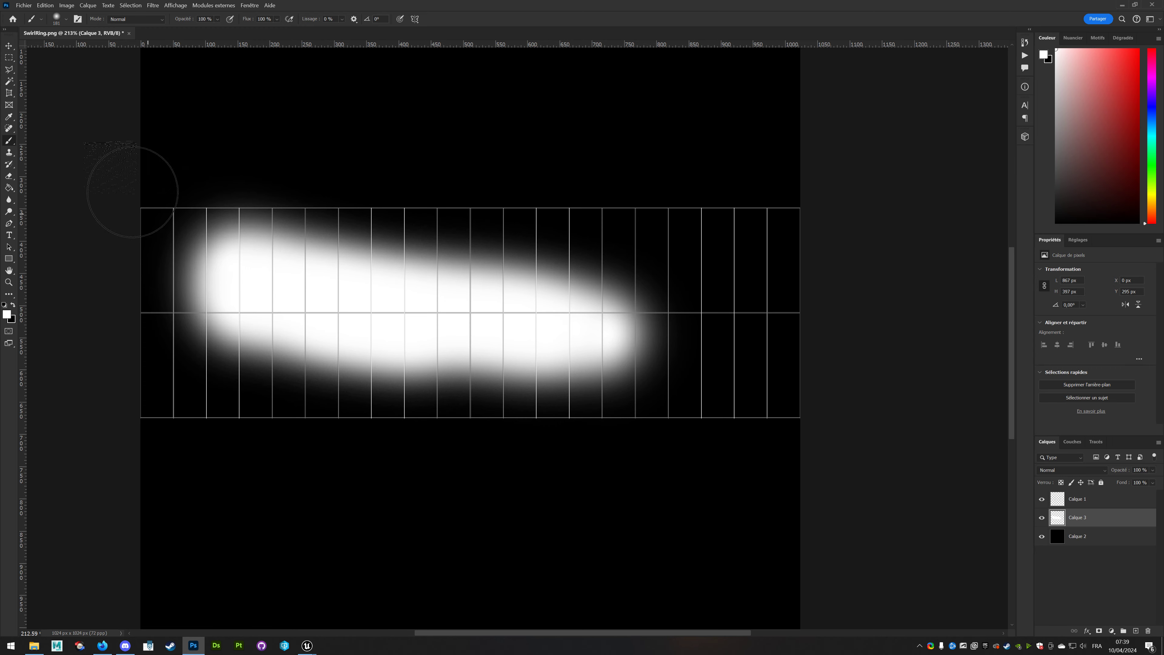
Erase stray marks and trim the streak's edges, undoing one erase, then shift the streak right and down.
left_click(8, 176)
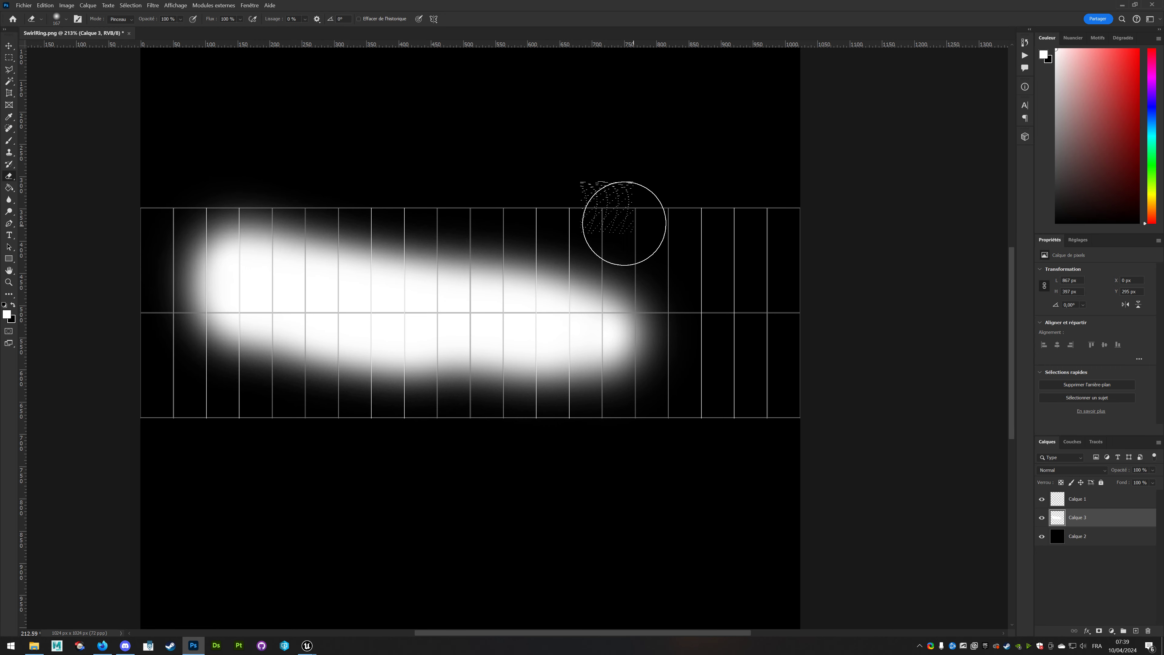
mouse_move(369, 173)
left_mouse_down()
mouse_move(213, 170)
mouse_move(299, 135)
mouse_move(382, 150)
mouse_move(333, 149)
mouse_move(489, 209)
mouse_move(637, 241)
mouse_move(602, 229)
mouse_move(413, 415)
mouse_move(239, 408)
mouse_move(496, 434)
mouse_move(422, 415)
mouse_move(546, 403)
mouse_move(711, 416)
mouse_move(587, 416)
mouse_move(730, 397)
mouse_move(527, 357)
left_mouse_up()
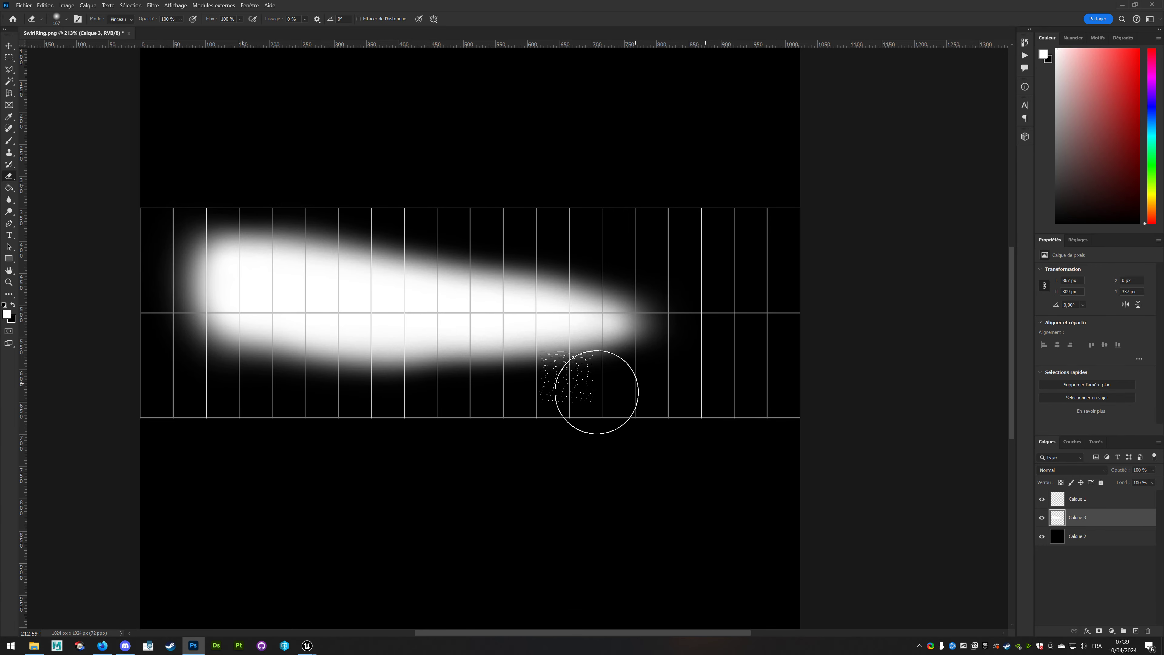
left_click_drag(594, 390, 211, 371)
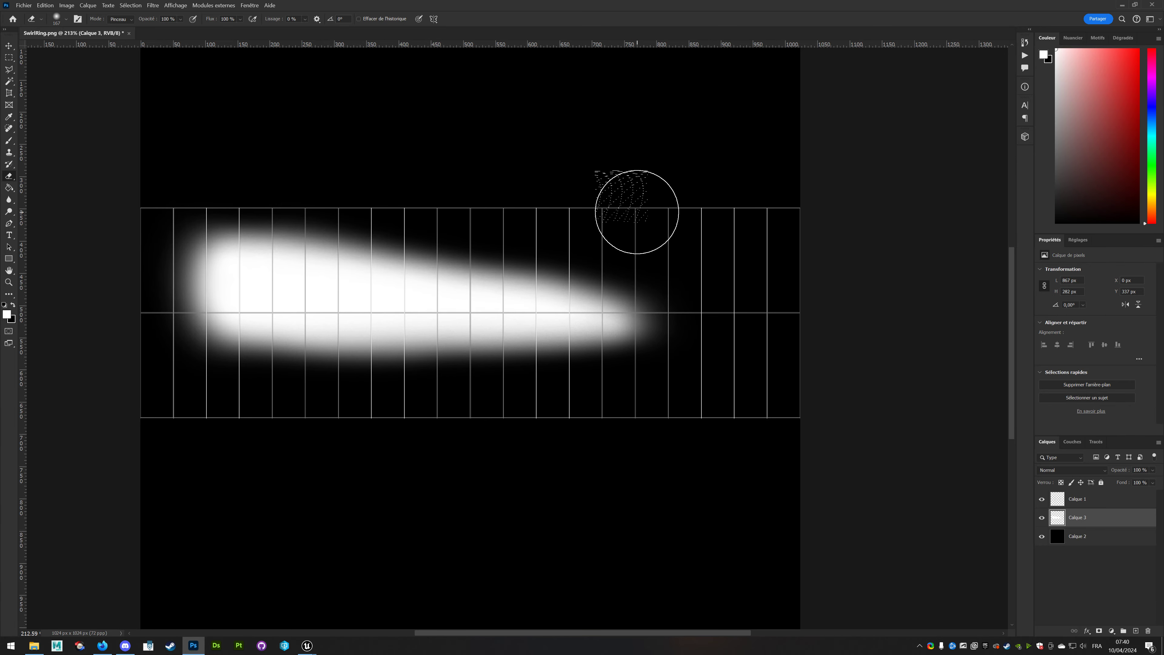
left_click_drag(512, 194, 3, 202)
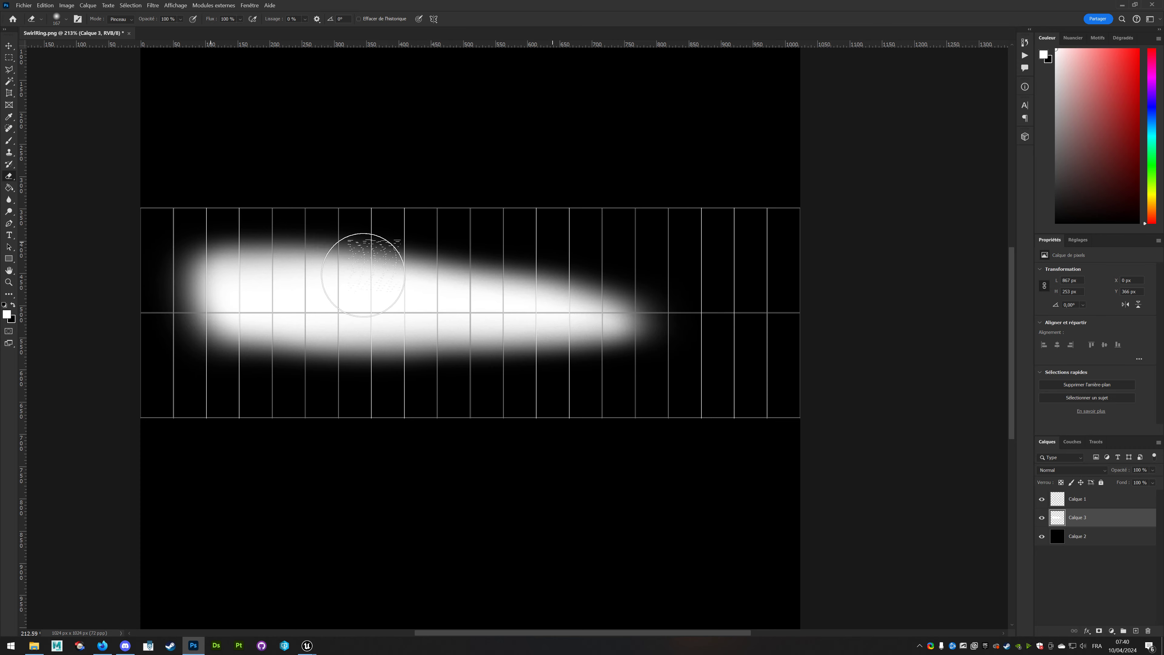
key("ctrl+z")
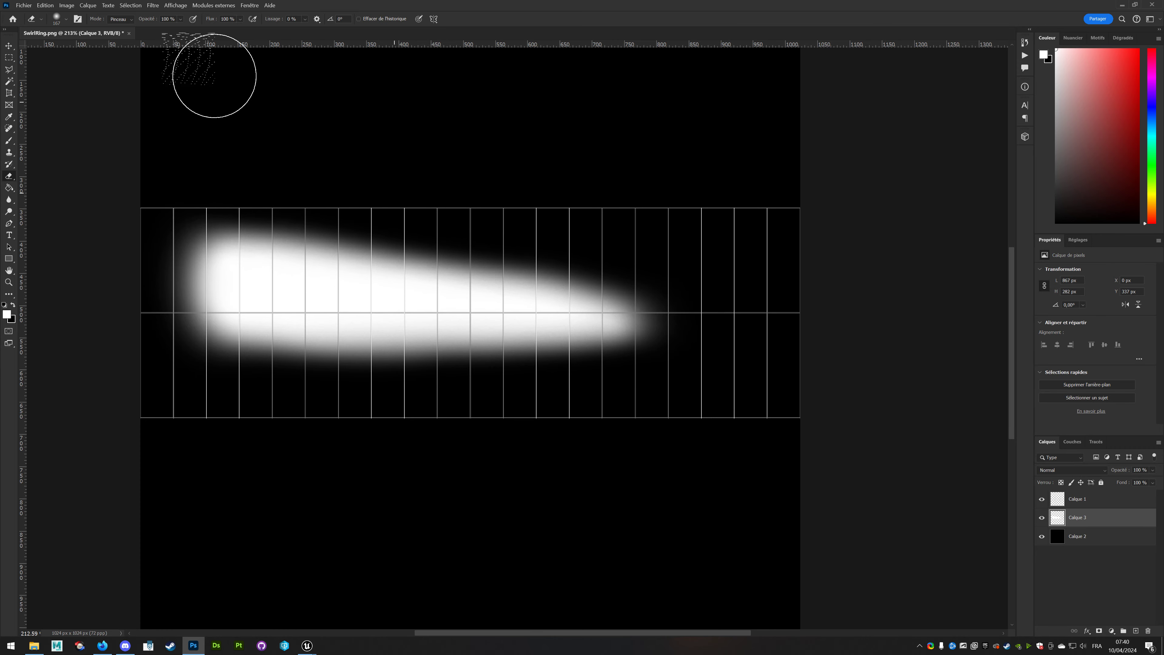
left_click(8, 46)
left_click_drag(421, 308, 431, 320)
Nudge the white streak a few more pixels into place.
left_click_drag(550, 308, 556, 313)
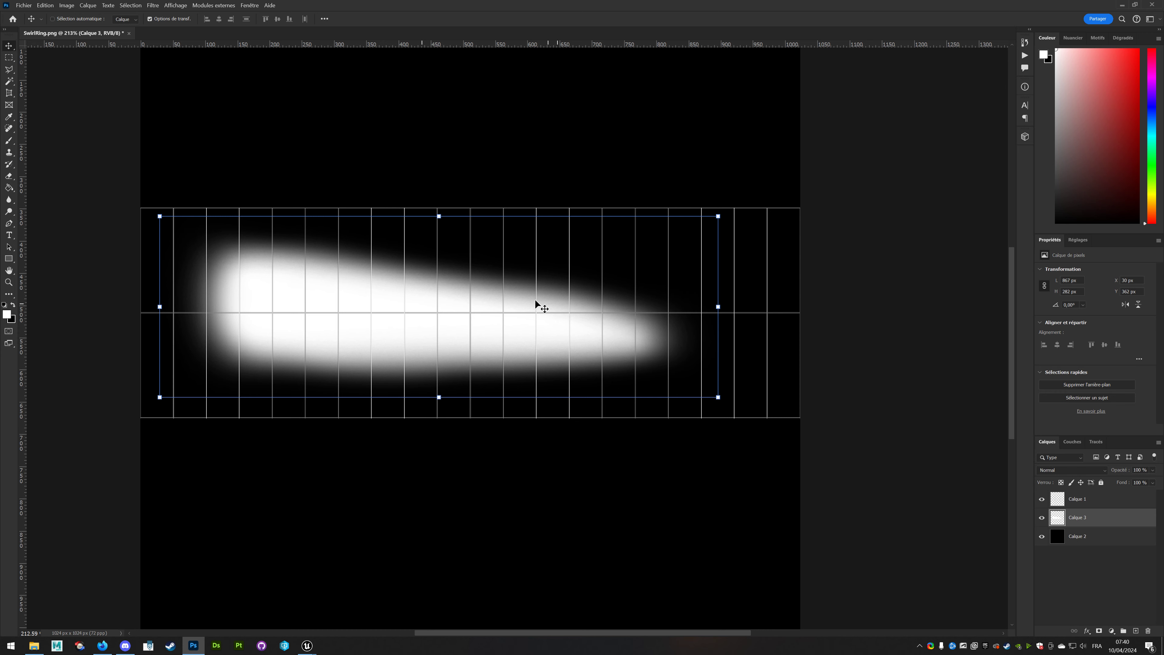
left_click(9, 57)
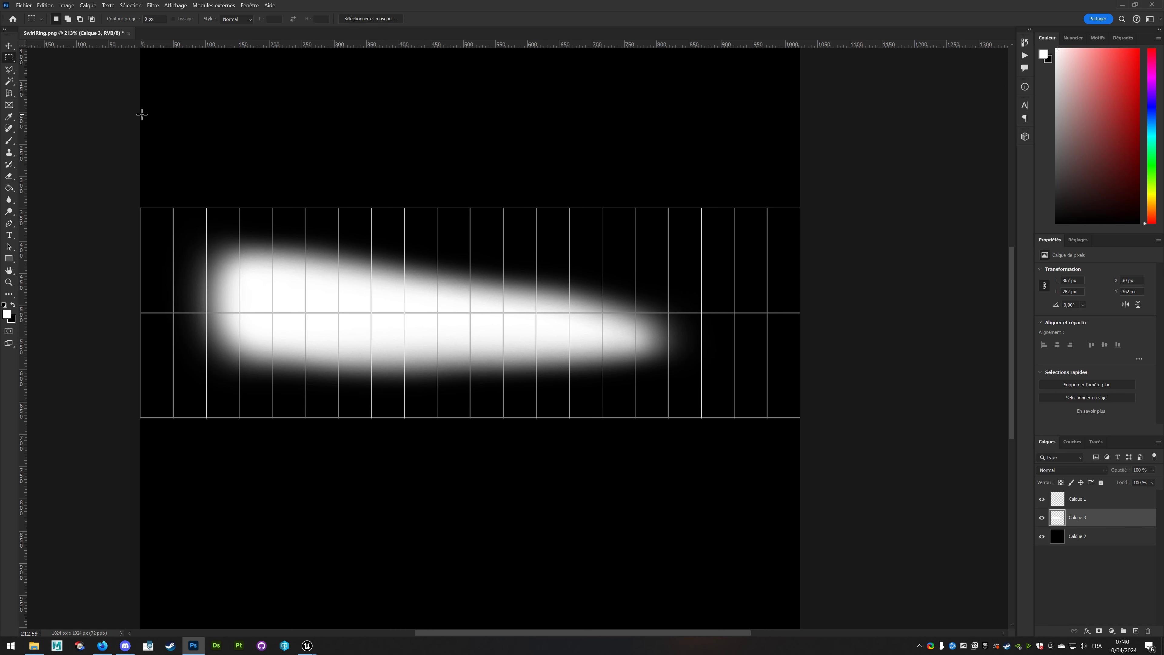
left_click(8, 45)
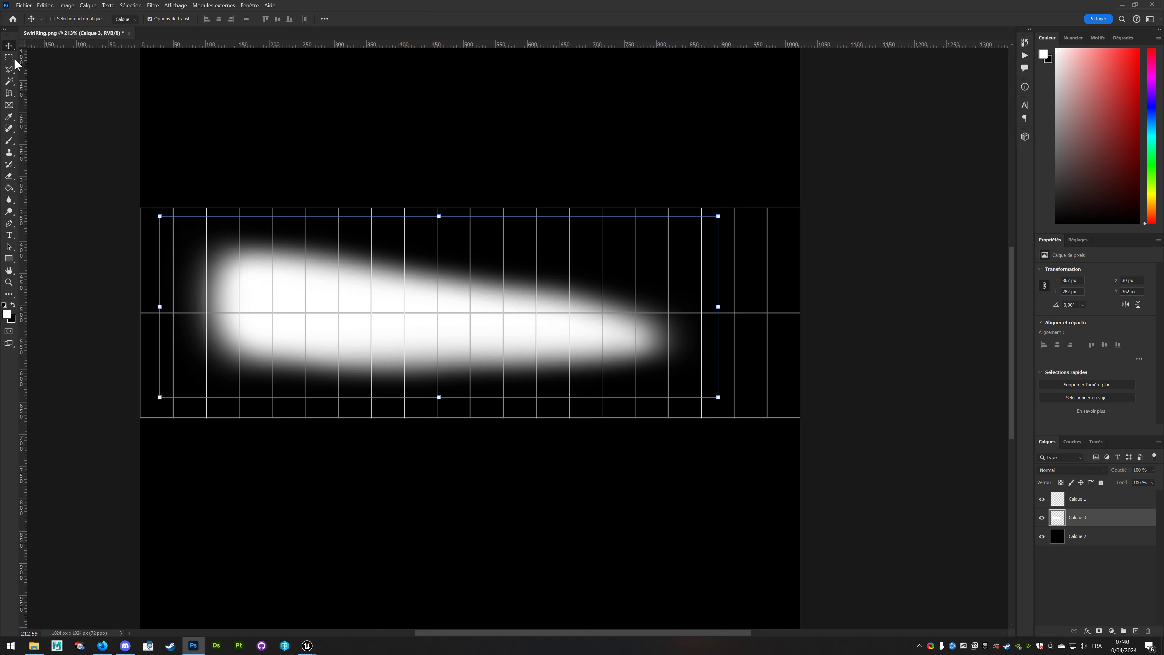
left_click(8, 57)
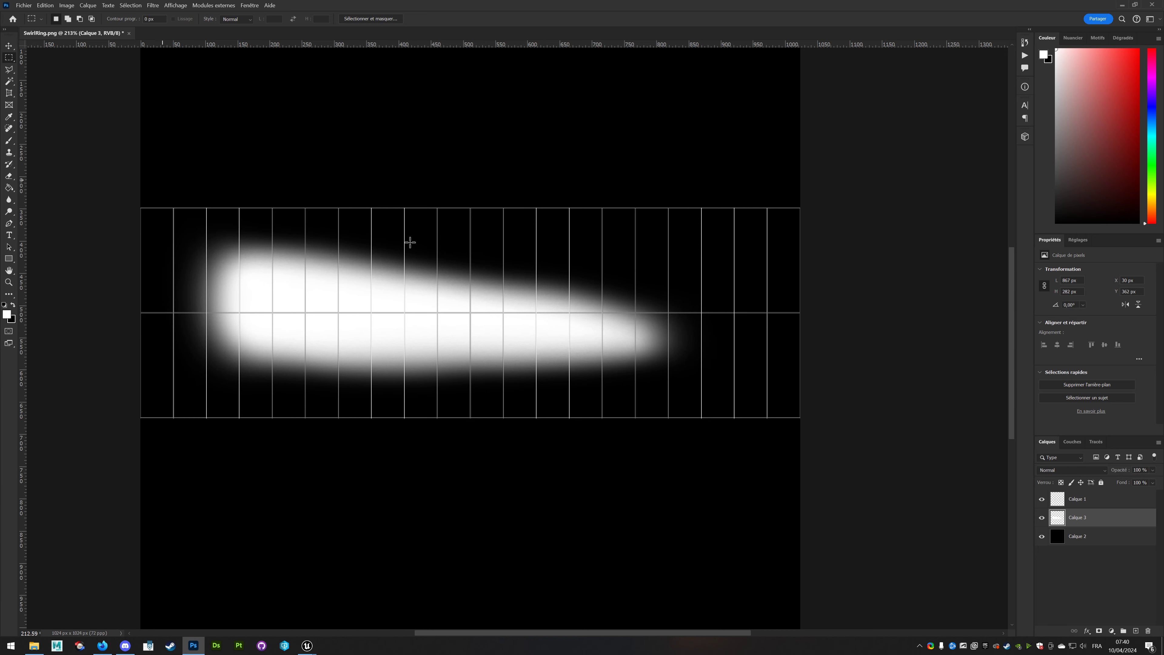
left_click(9, 48)
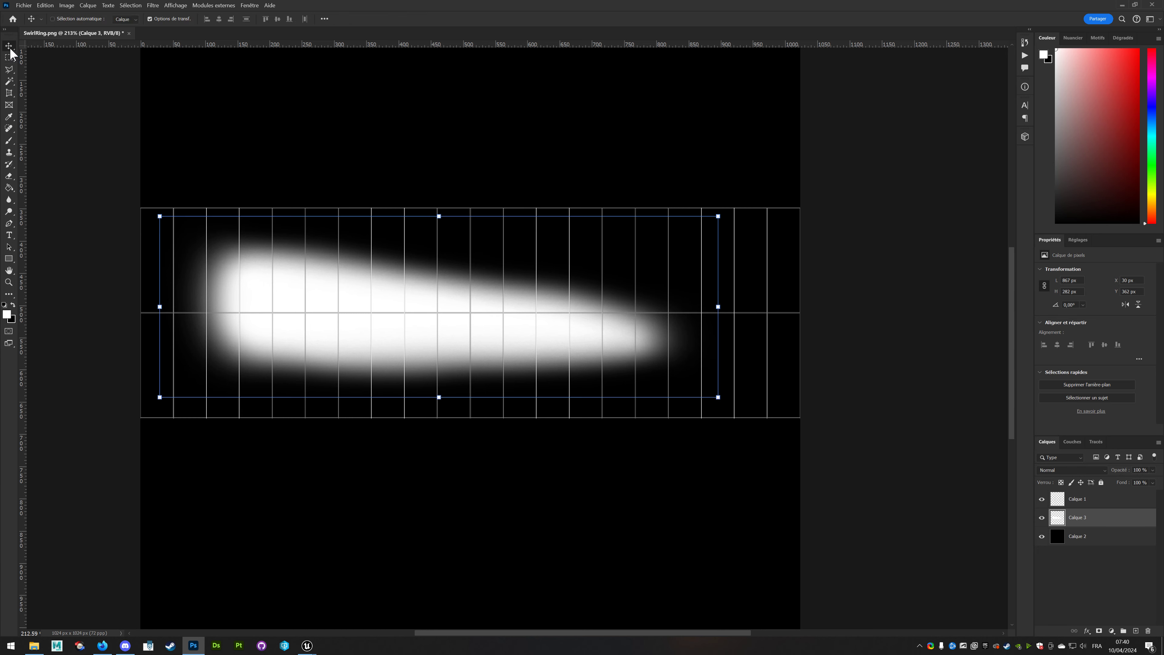
Add a new layer Calque 4 above black Calque 2 and render clouds onto it.
left_click(1075, 539)
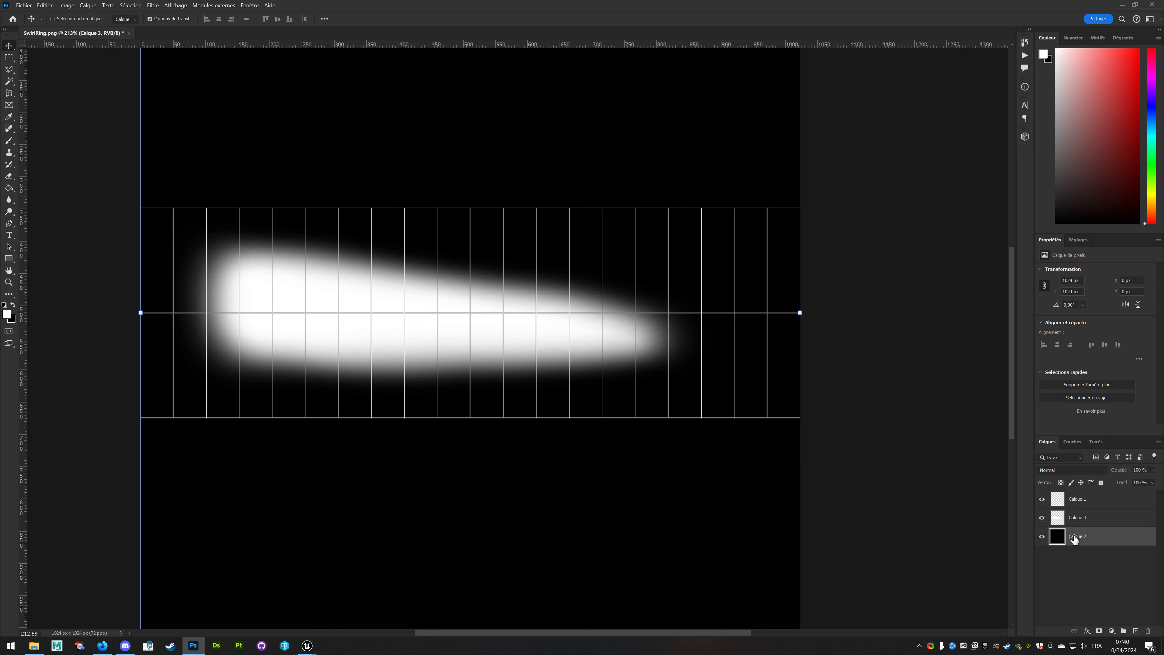
left_click(1137, 632)
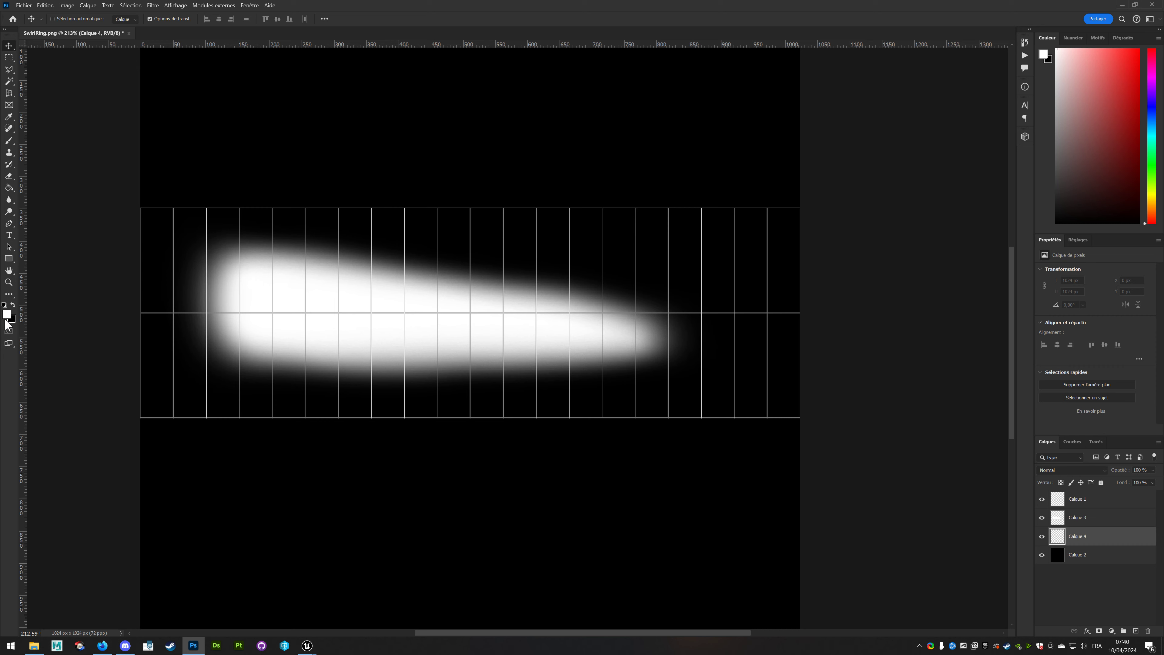
left_click(154, 5)
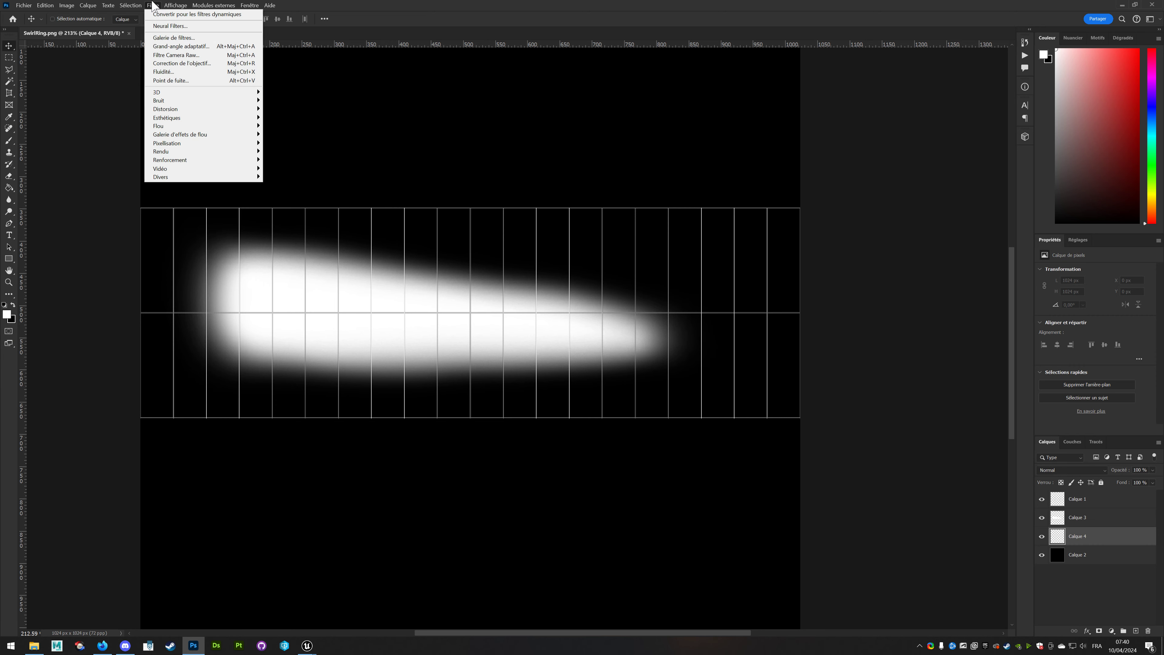
mouse_move(174, 109)
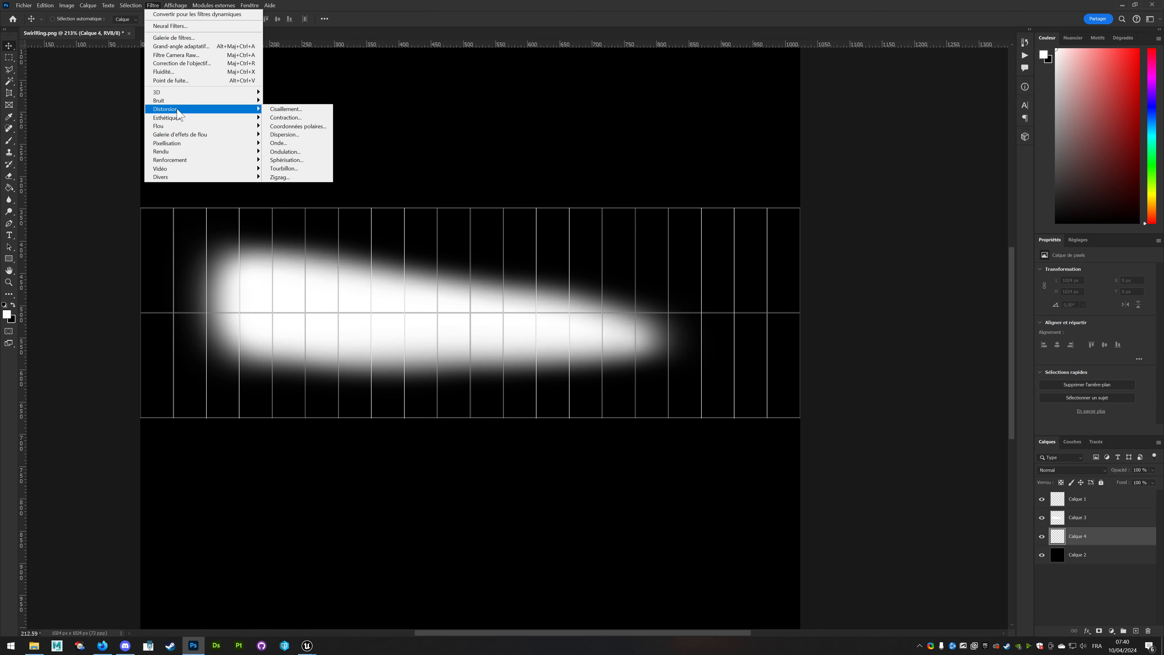
mouse_move(176, 151)
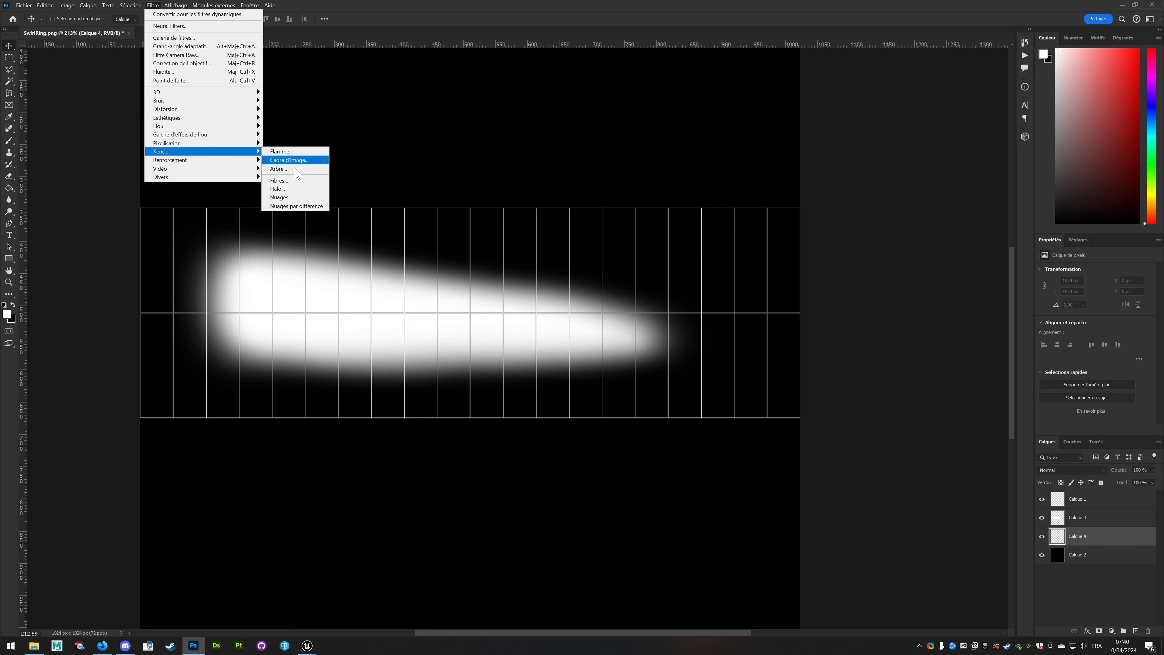
left_click(277, 202)
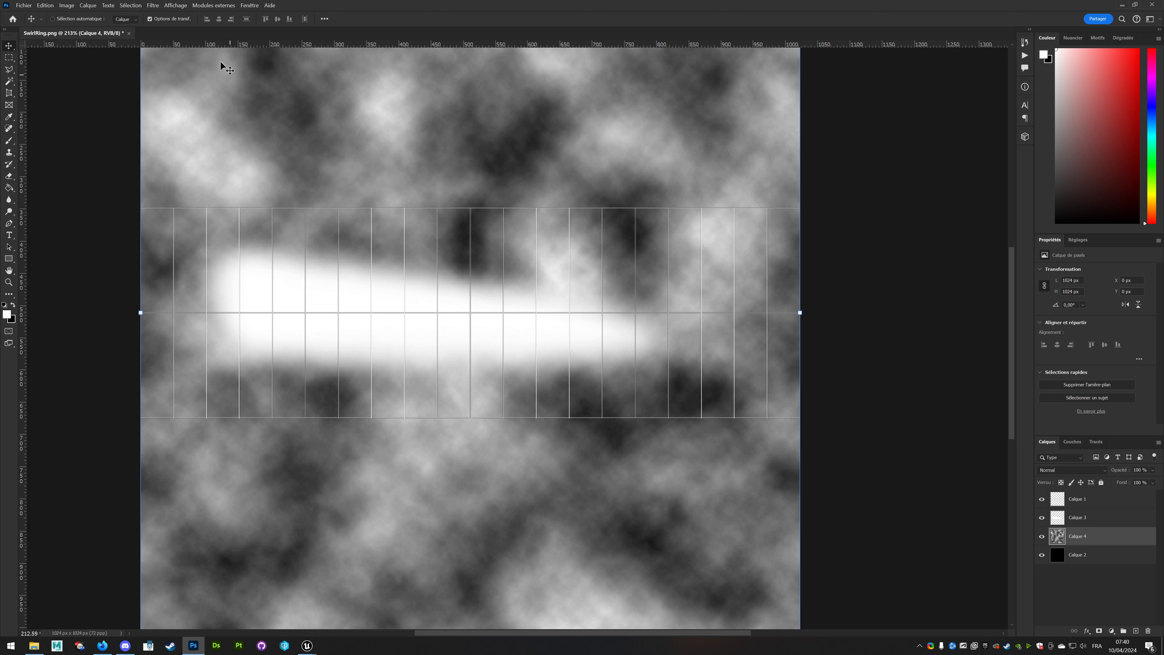
Soften the clouds with an 8.0-pixel Gaussian blur.
left_click(157, 7)
mouse_move(179, 139)
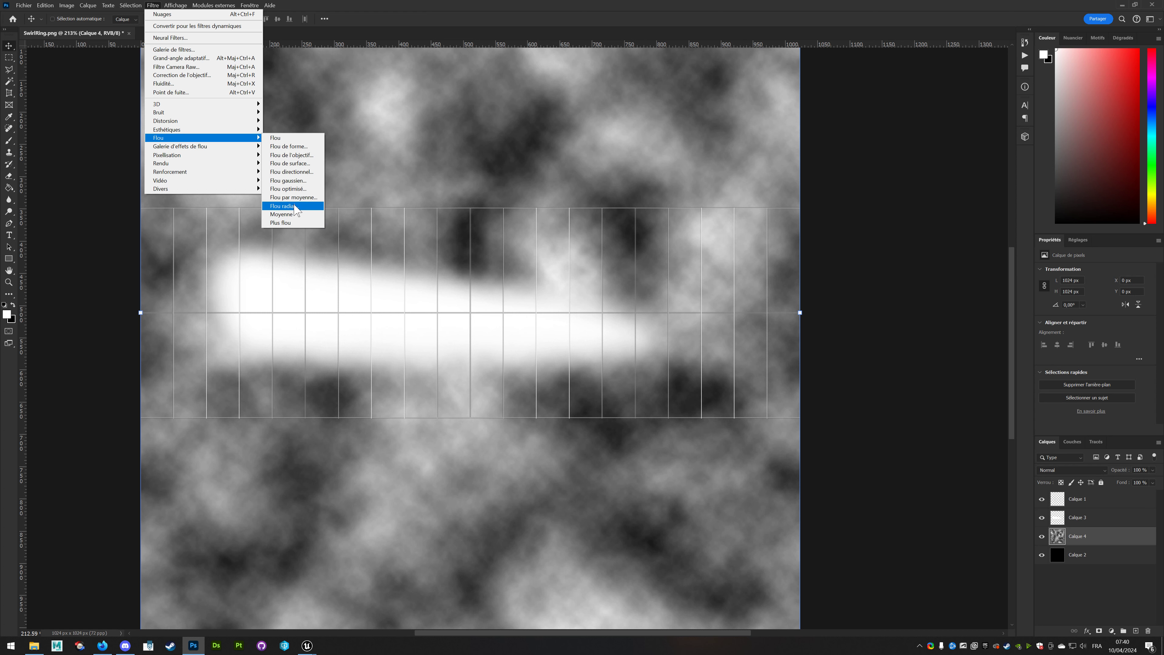
left_click(287, 180)
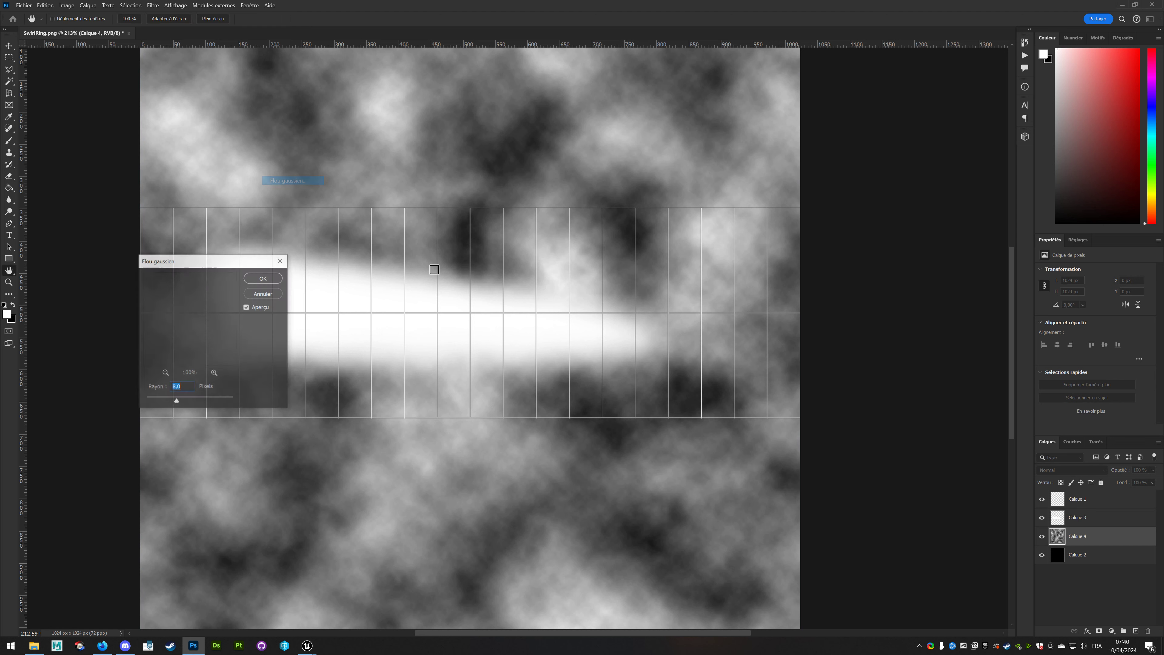
left_click(265, 280)
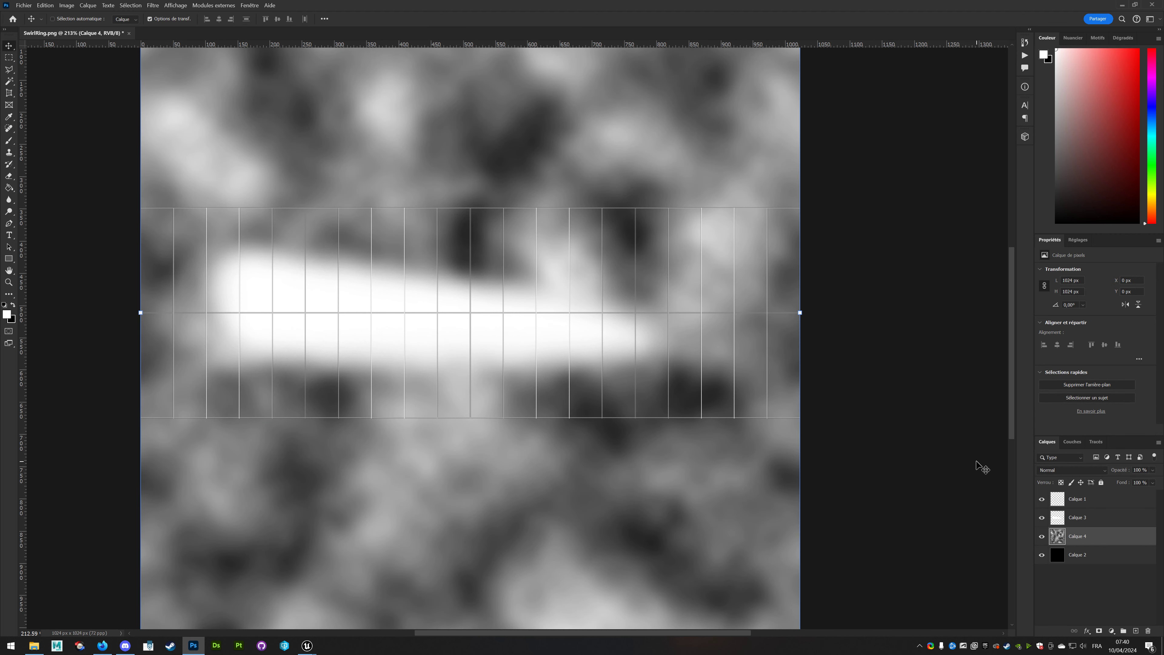
left_click(9, 282)
Zoom to 200% and toggle the grid, streak and clouds layers' visibility to check the stack.
right_click(425, 343)
left_click(440, 357)
left_click(476, 383)
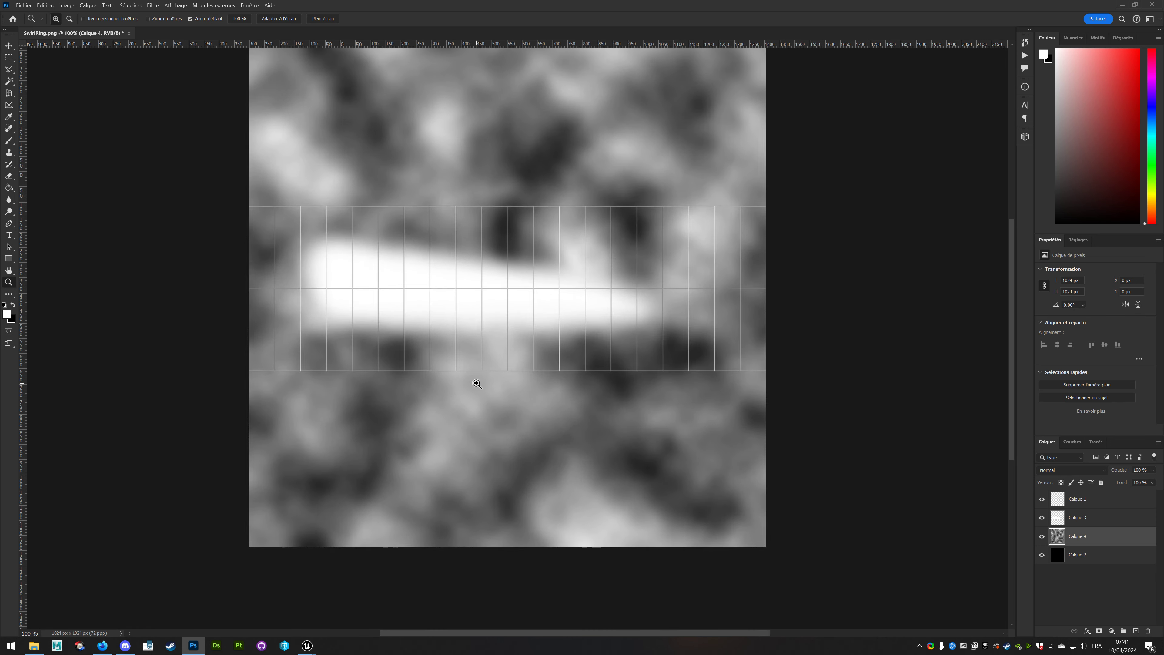
left_click(9, 46)
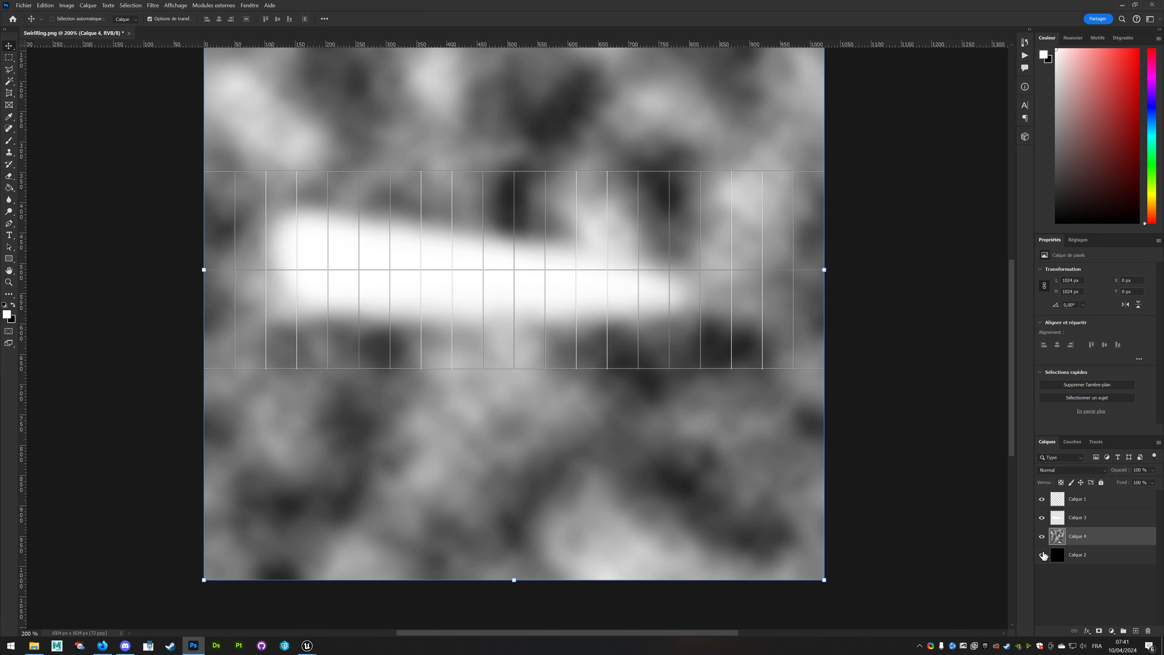
left_click(1042, 500)
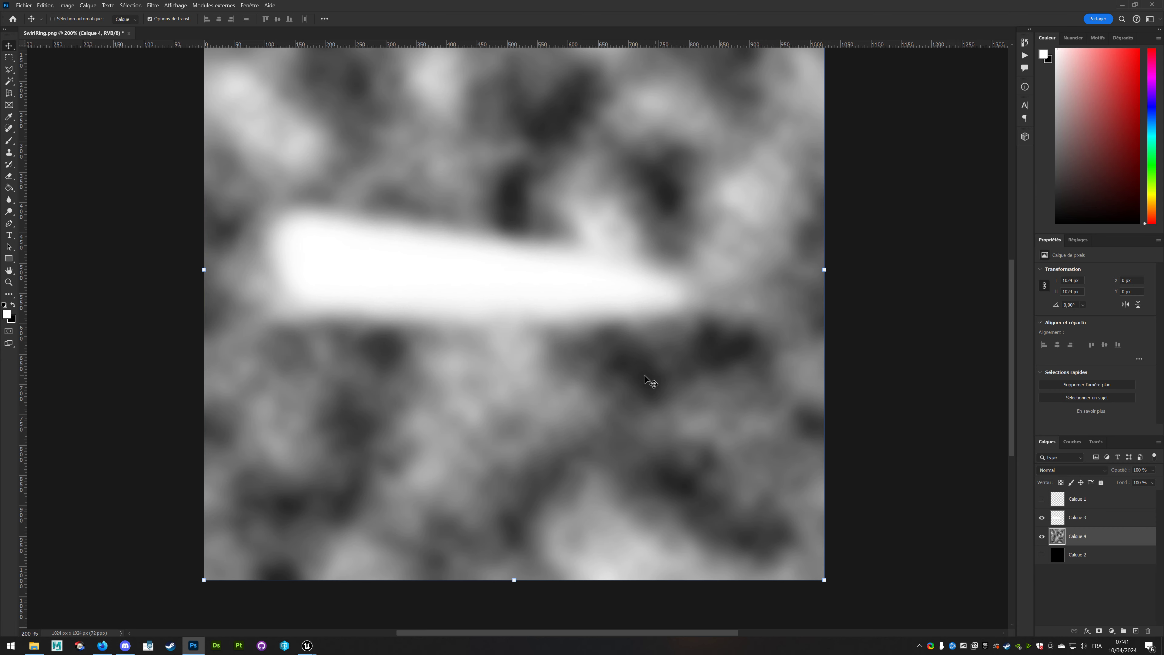
left_click(1042, 518)
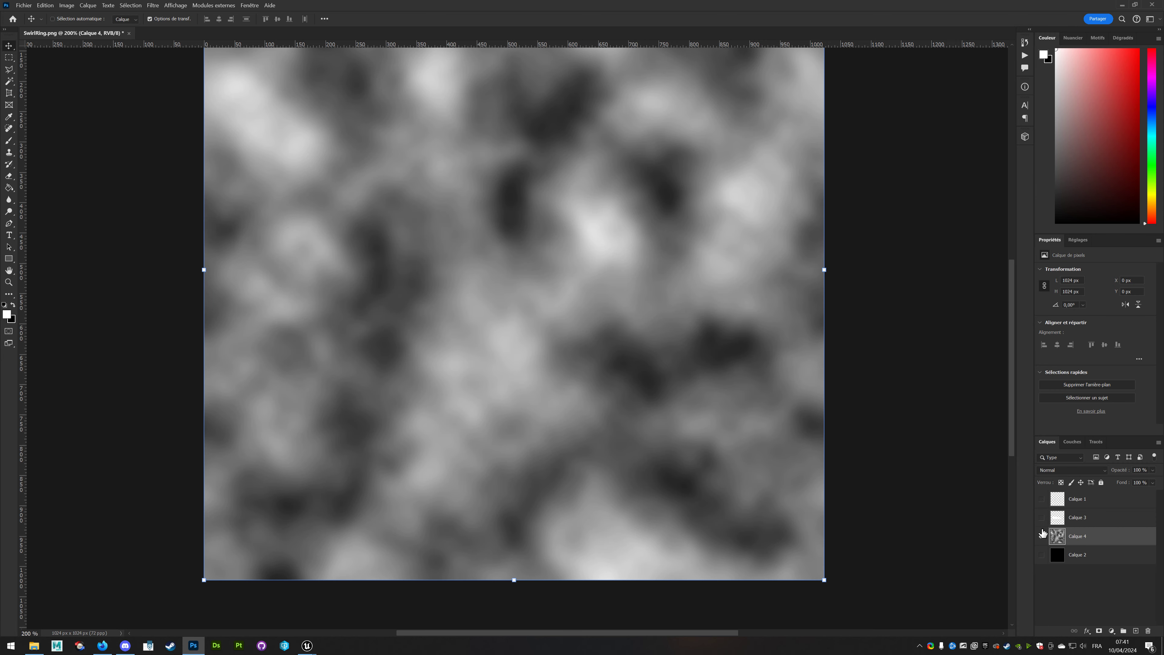
left_click(1041, 518)
left_click(1042, 537)
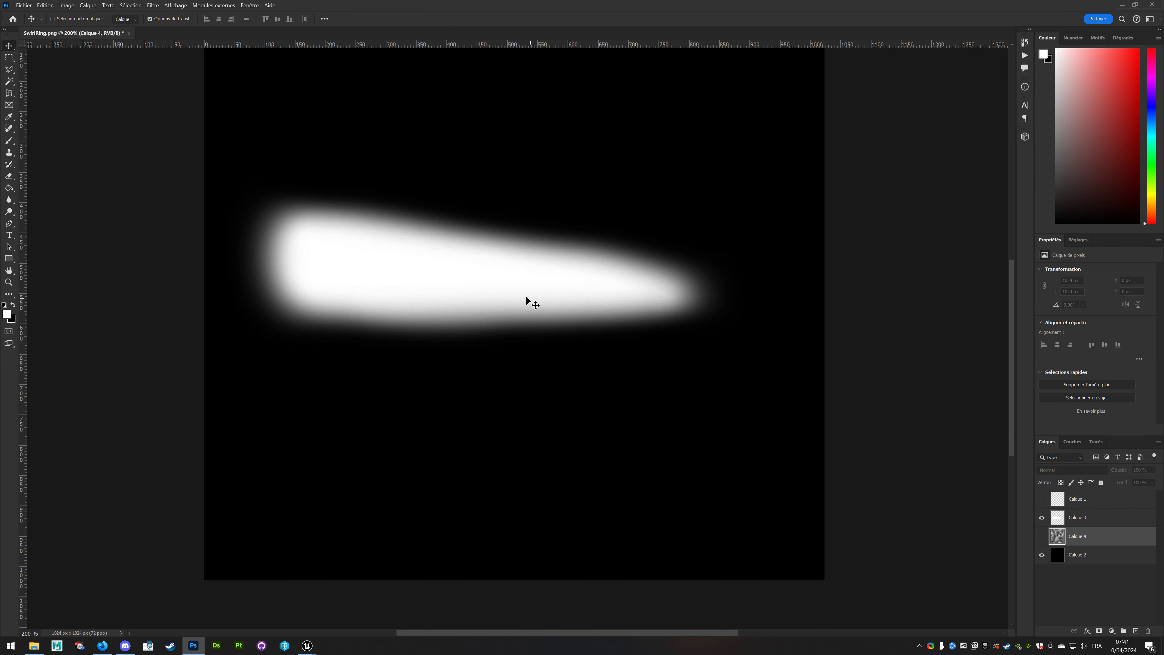
left_click(1042, 536)
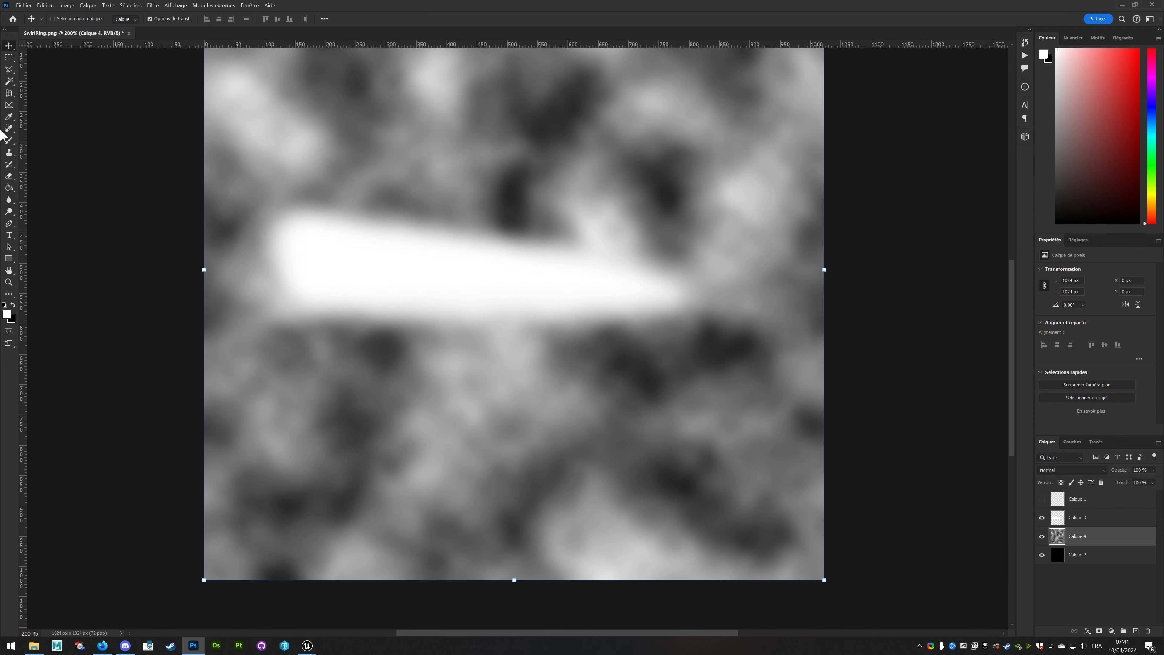
Glance at the channels, then select streak layer Calque 3 and black layer Calque 2.
left_click(9, 58)
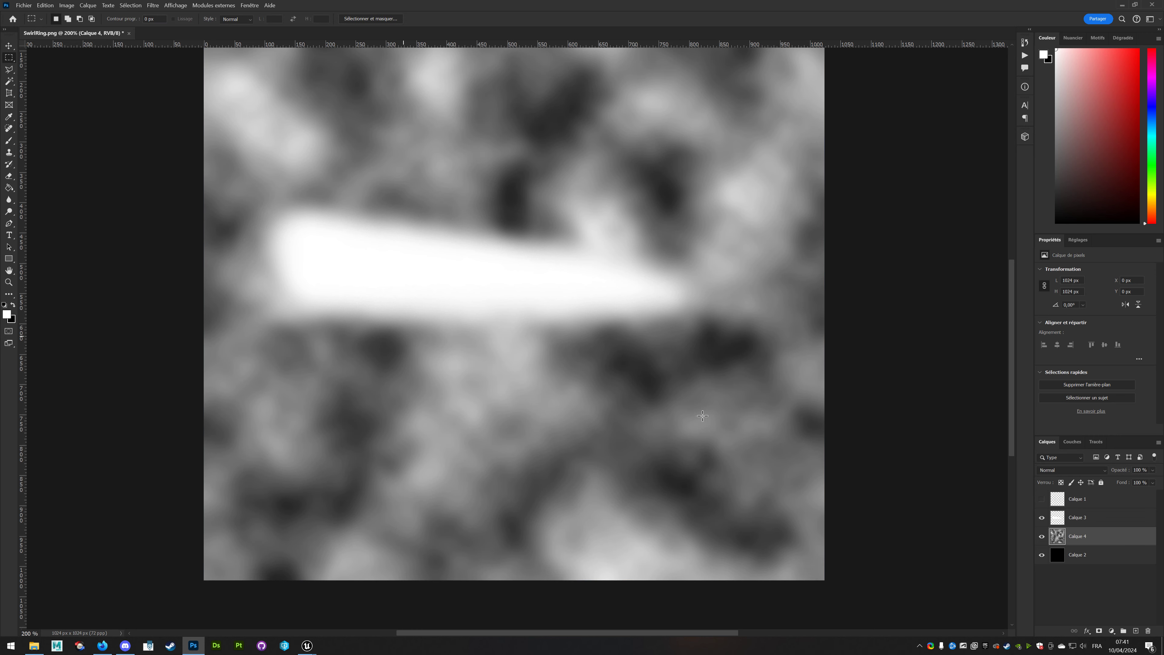
left_click(1072, 443)
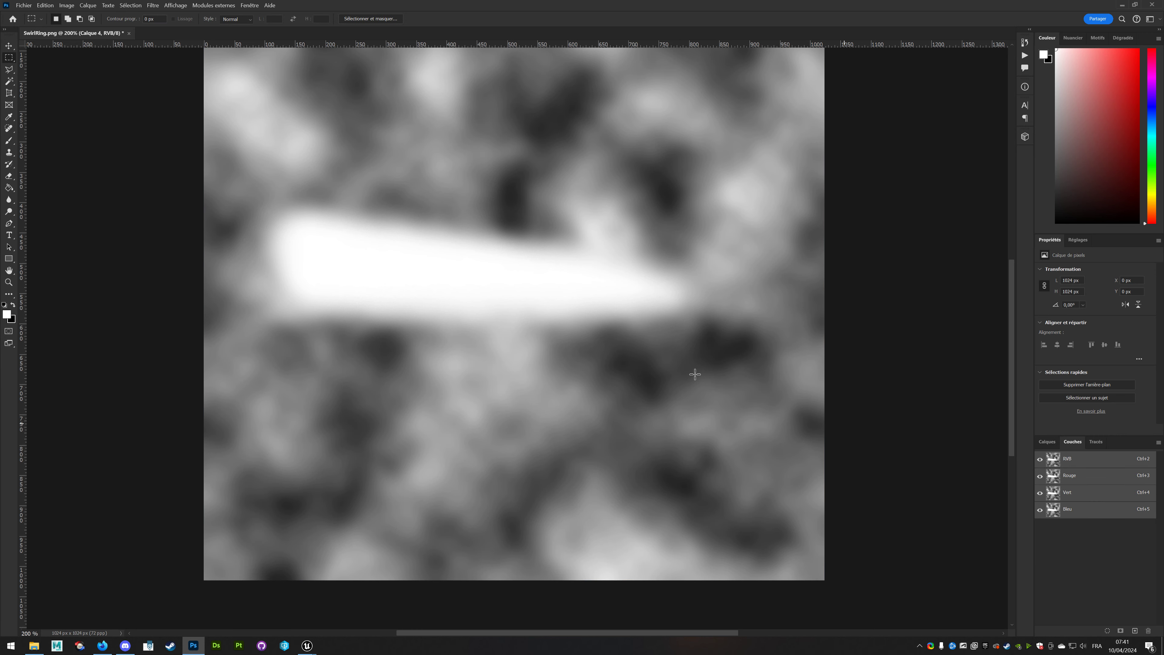
left_click(1046, 444)
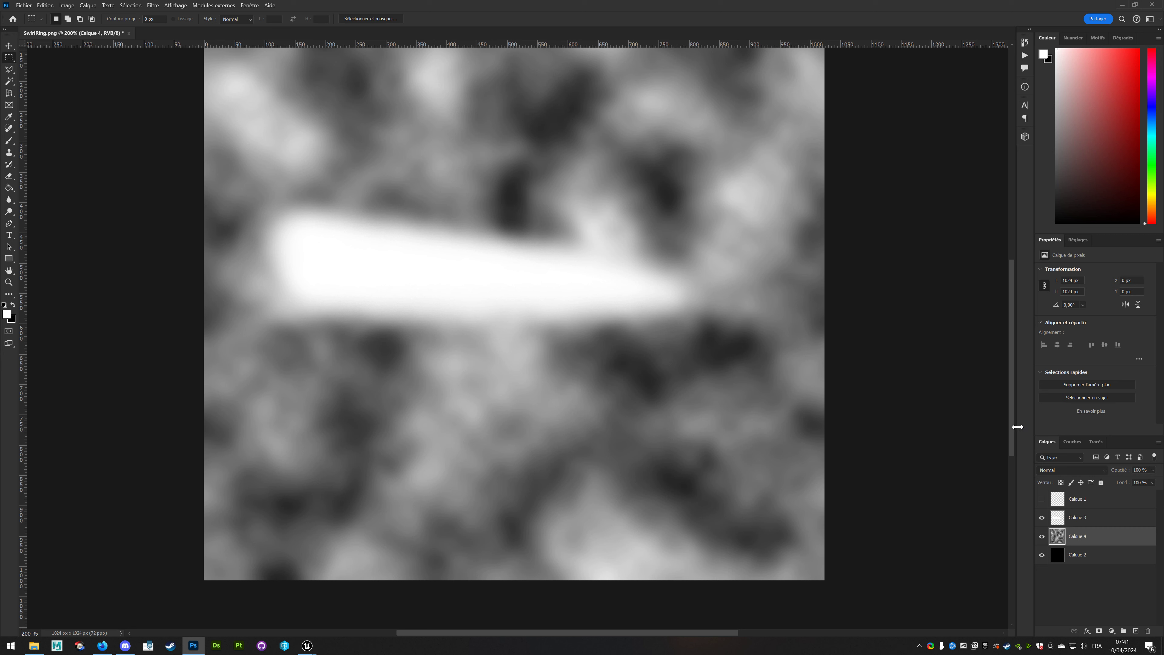
left_click(1091, 522)
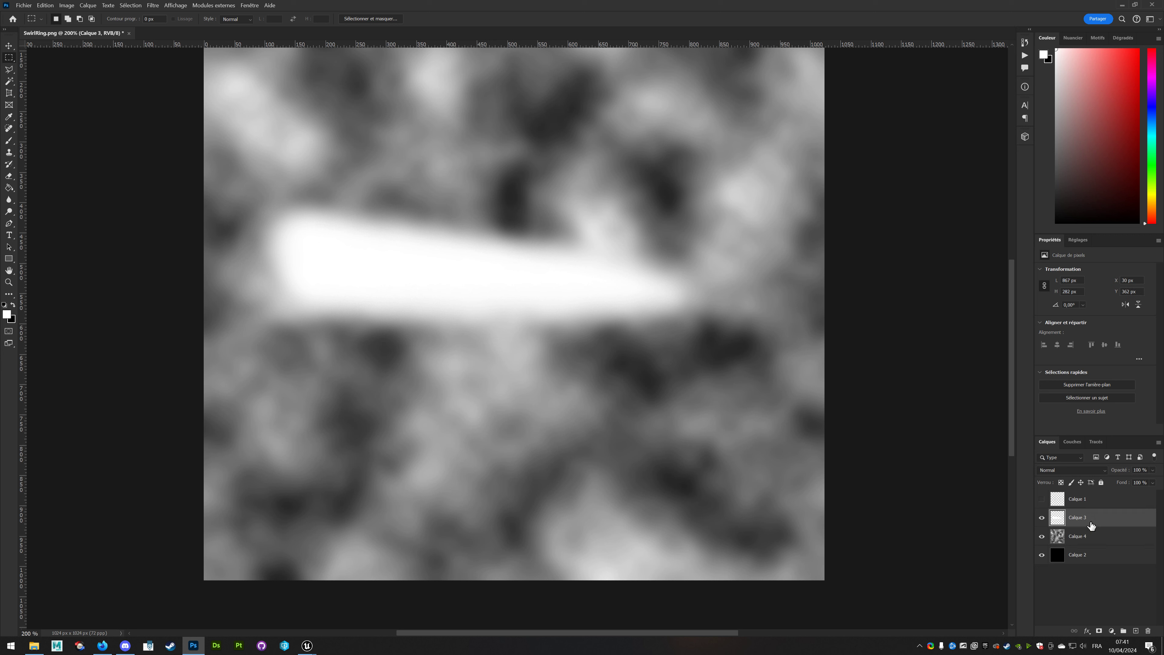
scroll(344, 282, "up", 2)
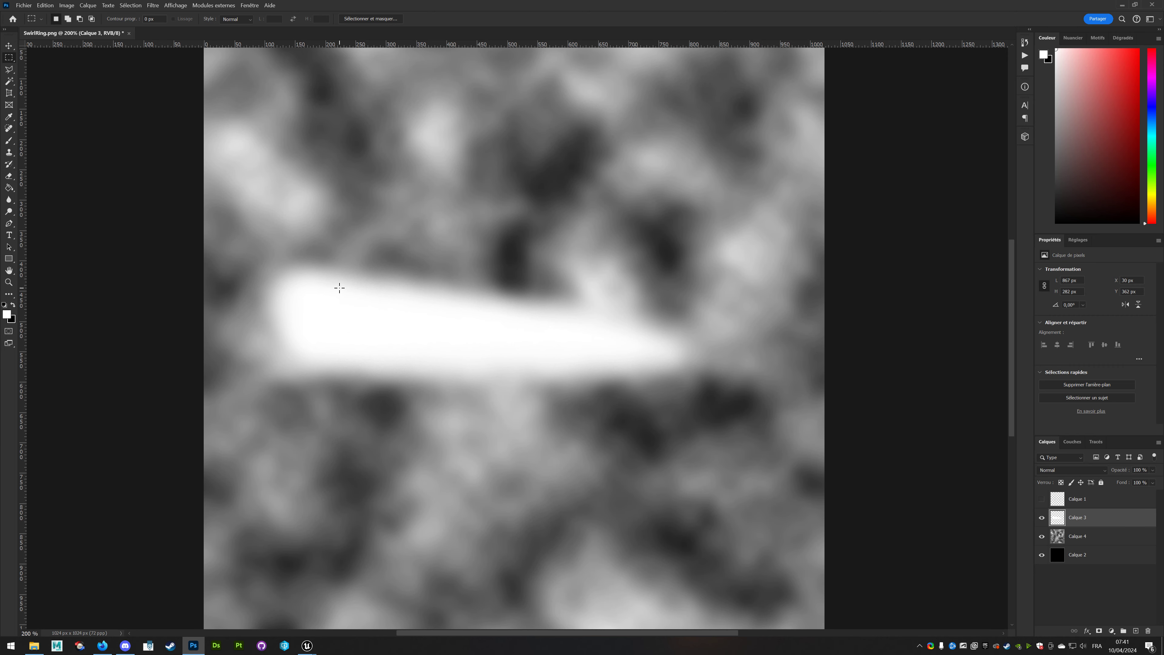
scroll(109, 153, "up", 1)
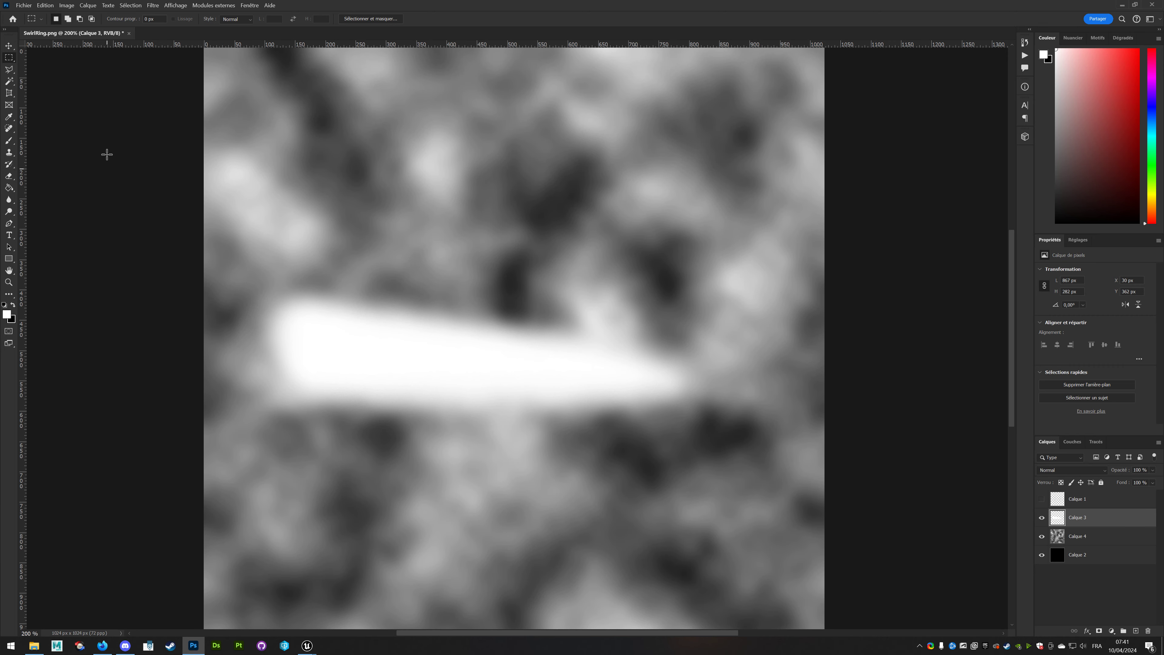
left_click(1093, 562)
Merge streak Calque 3 with black Calque 2, select the whole canvas, and activate clouds Calque 4.
left_click(1097, 523, "ctrl")
right_click(1096, 521)
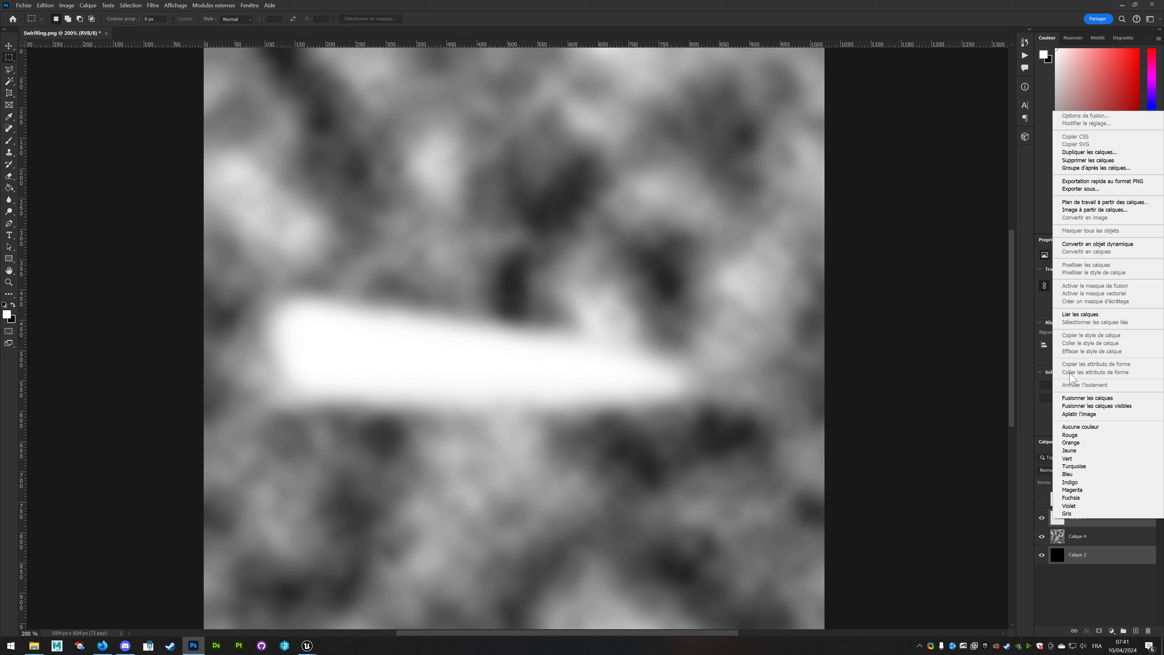
left_click(1087, 397)
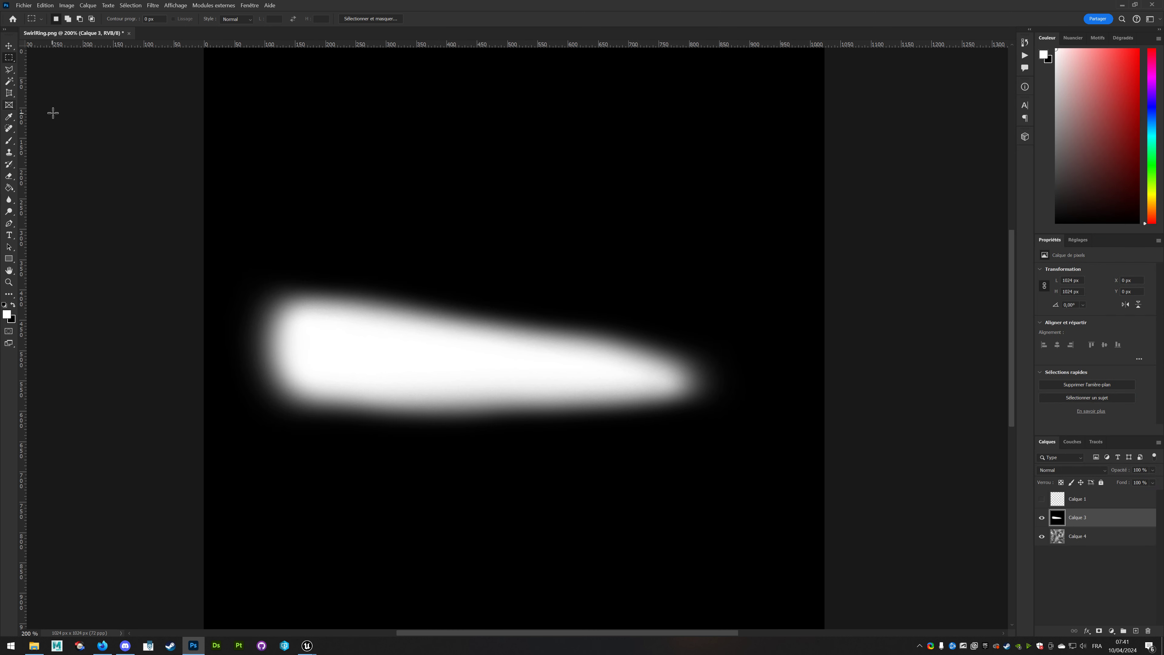
key("ctrl+a")
left_click(9, 46)
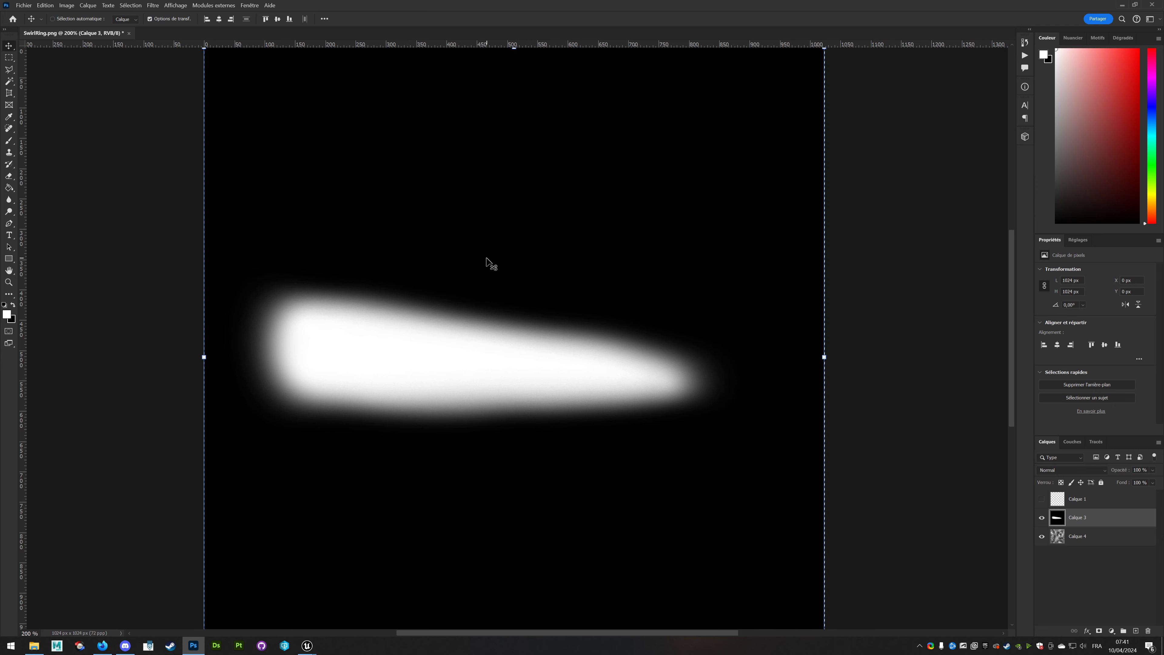
left_click(1093, 540)
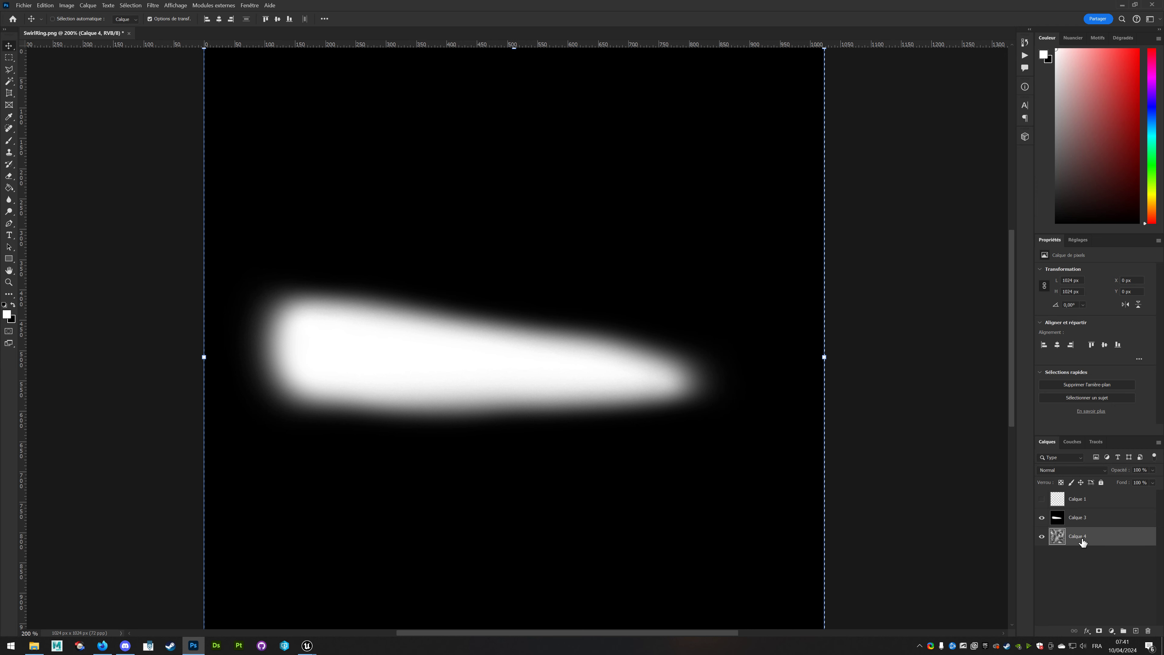
Check Calque 4's Rouge and Vert channels, hide streak layer Calque 3, then return to the channels.
left_click(1073, 441)
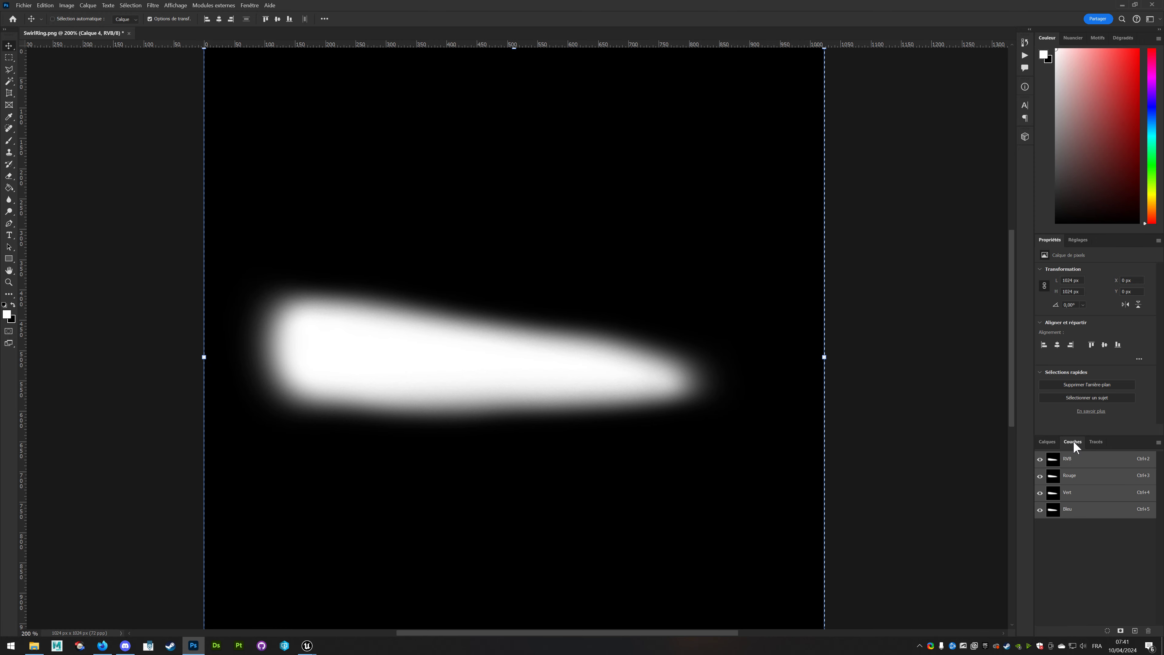
left_click(1086, 479)
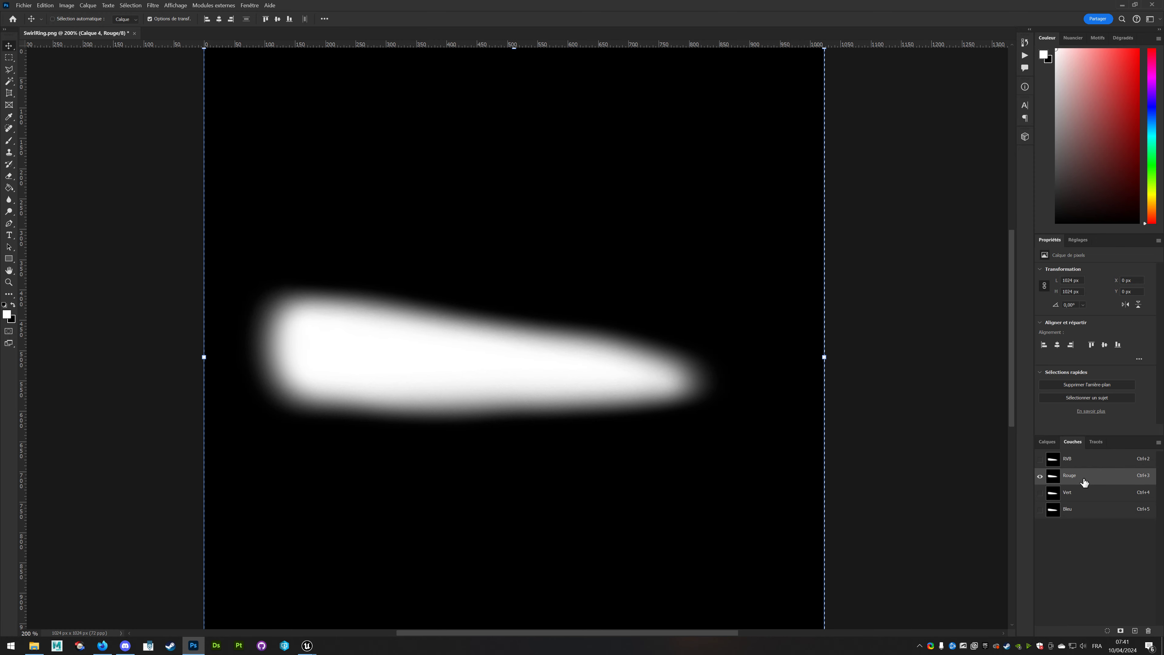
key("ctrl")
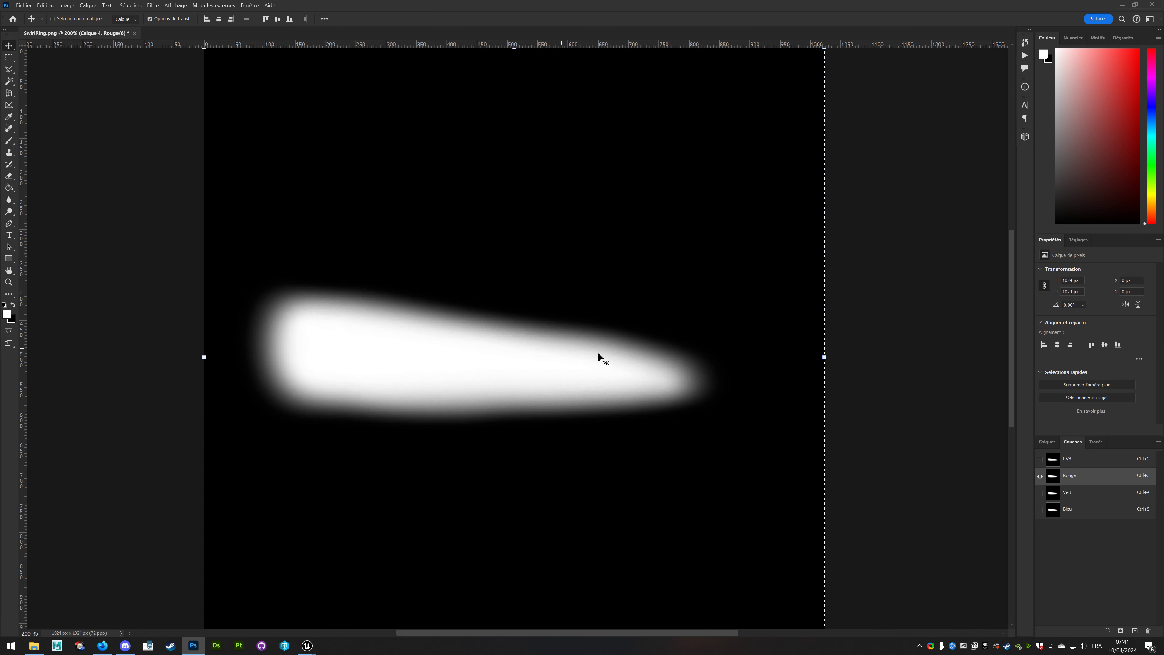
left_click(1087, 496)
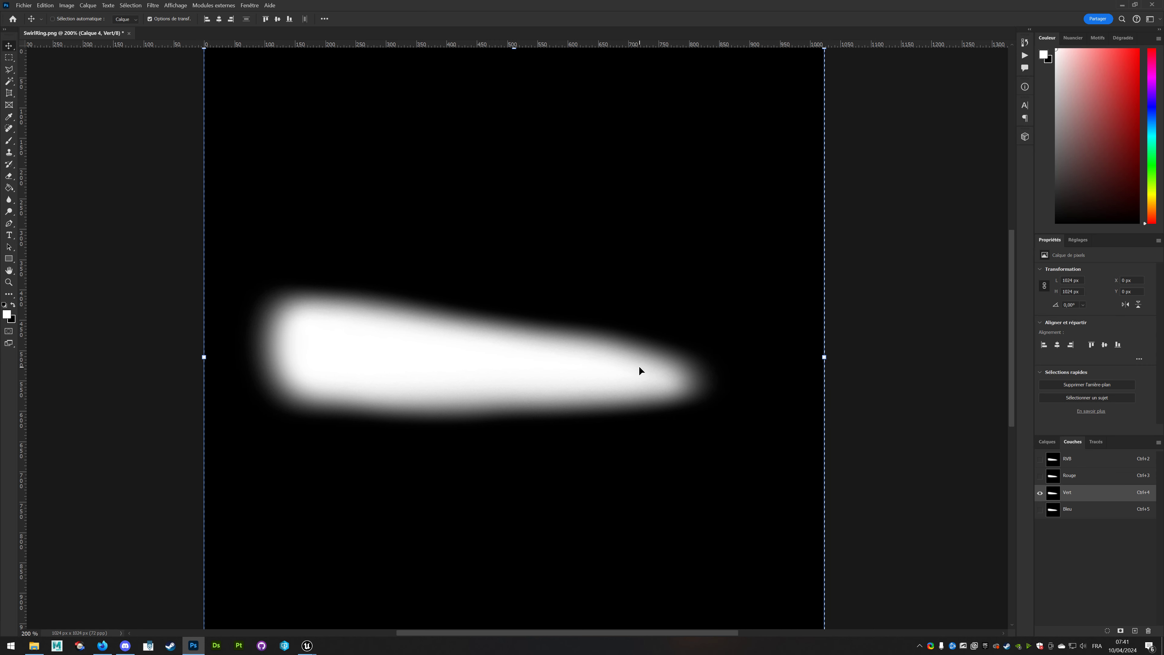
left_click(1083, 477)
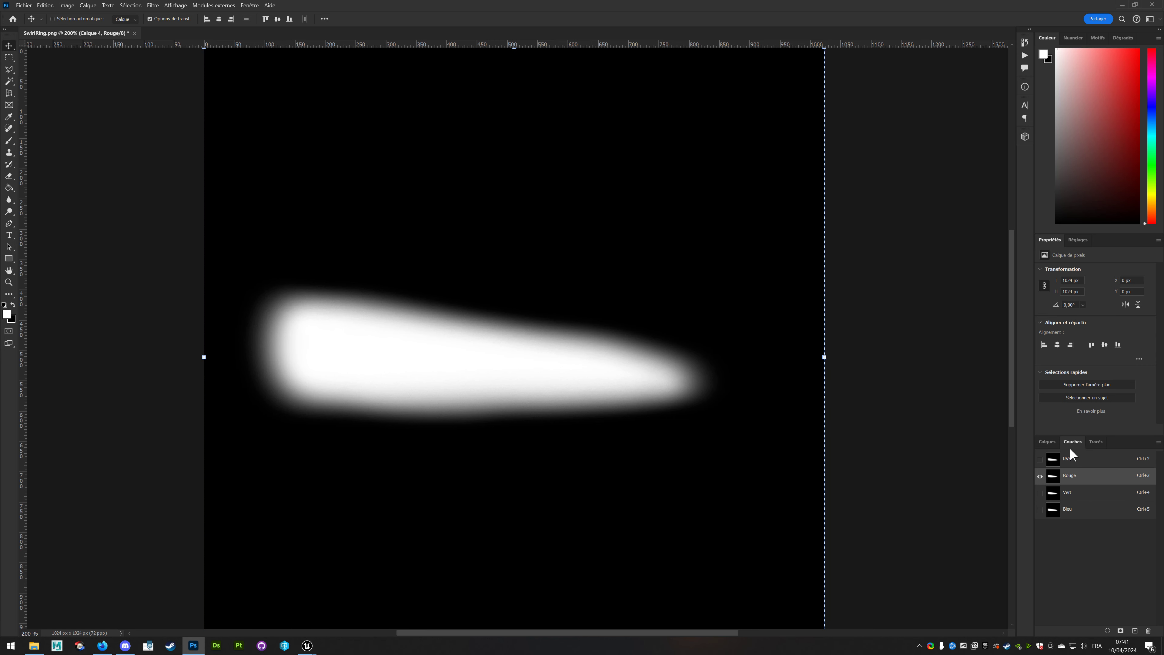
left_click(1050, 444)
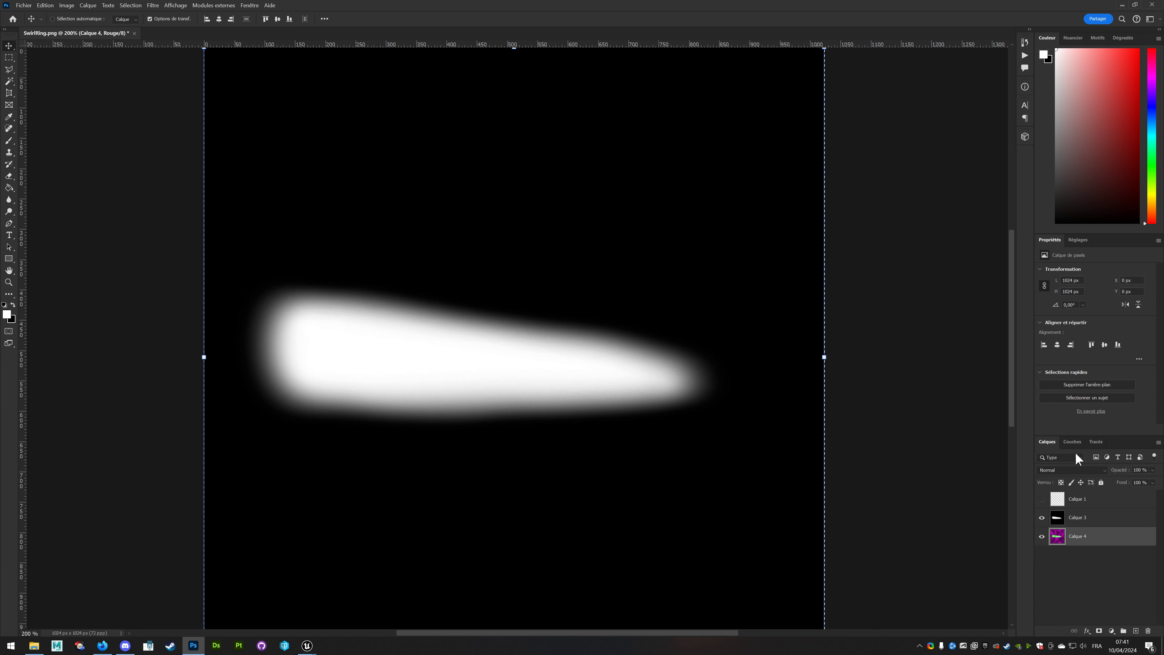
left_click(1072, 442)
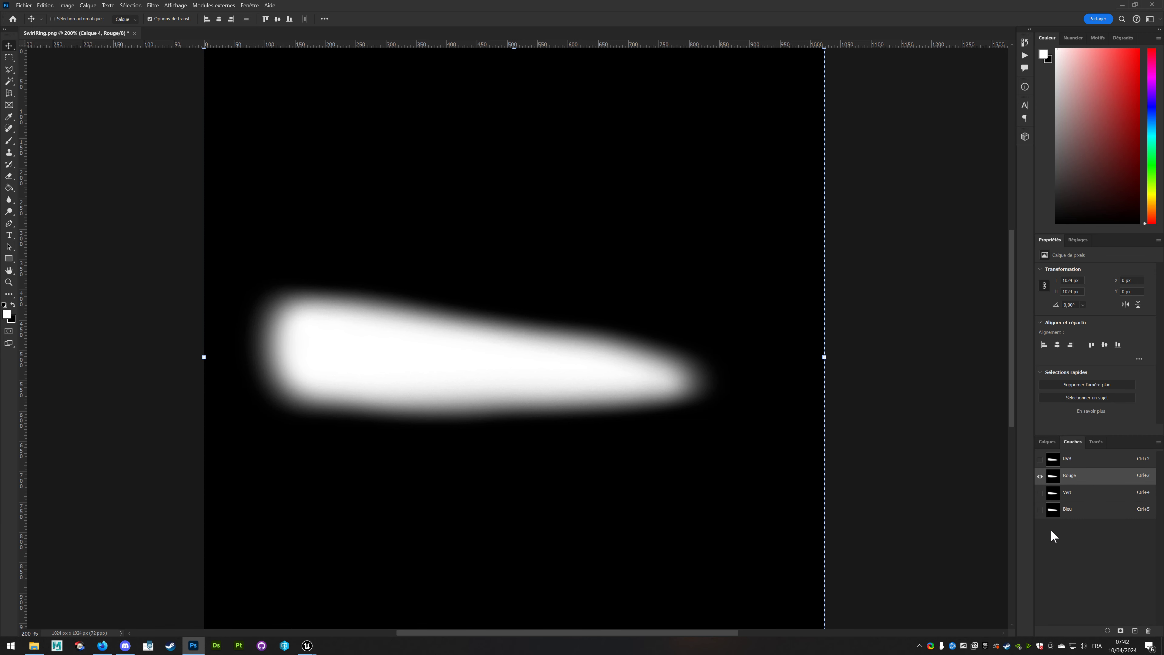
left_click(1048, 442)
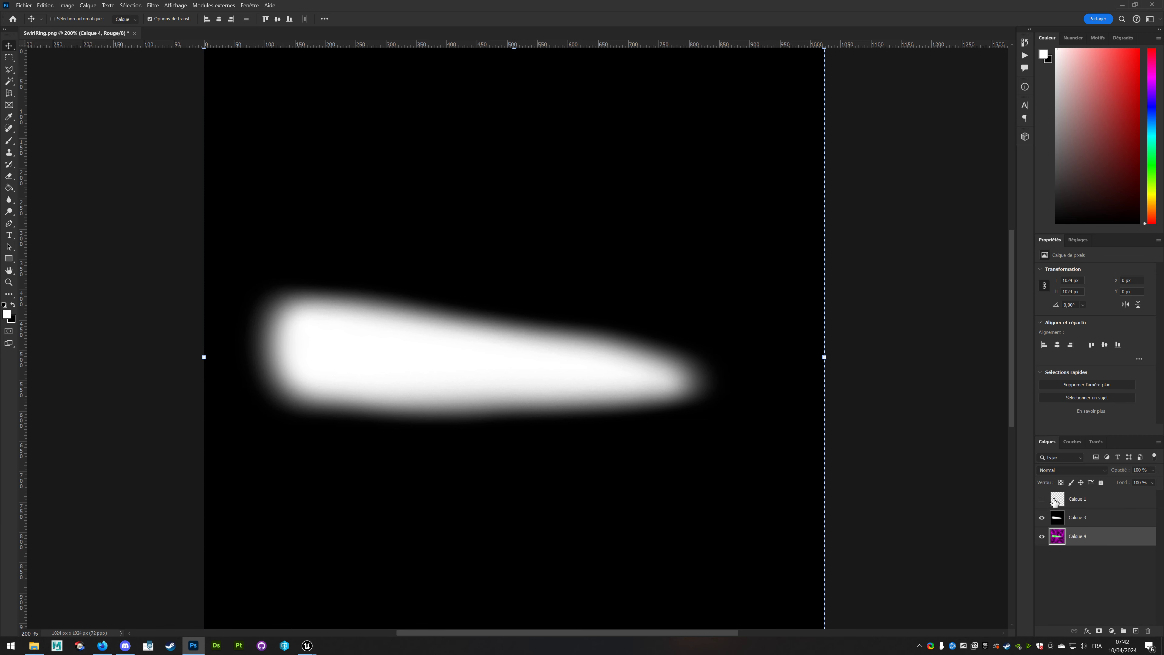
left_click(1042, 520)
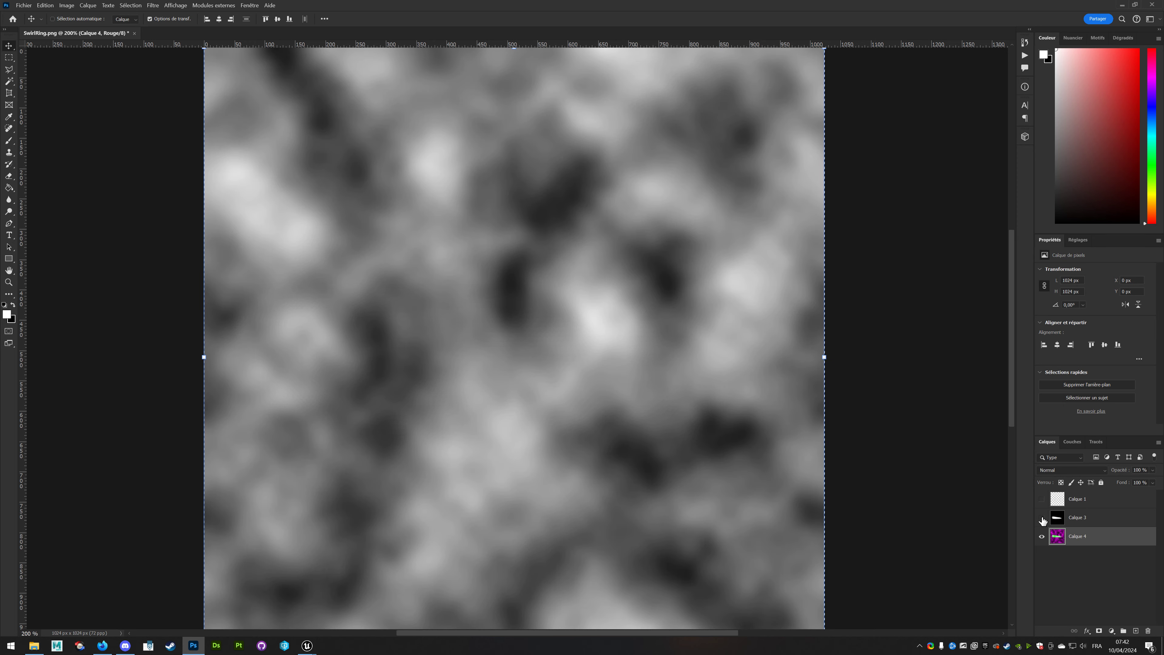
left_click(1066, 442)
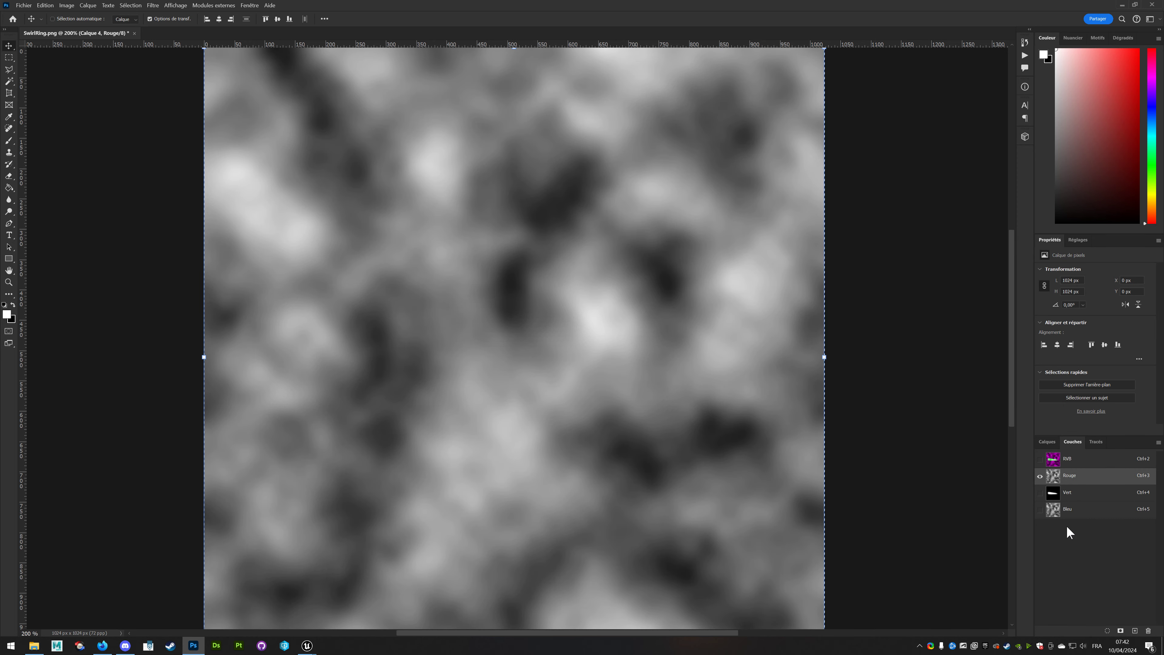
Select the Bleu channel and paint black bands across its lower half with the brush.
left_click(1073, 497)
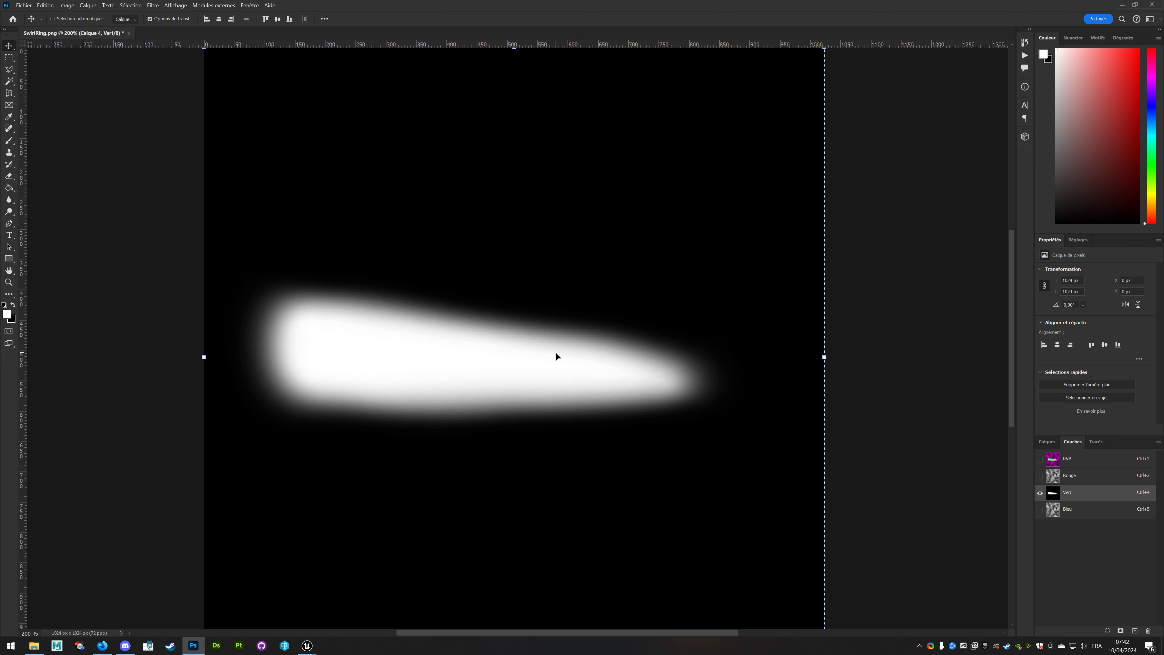
left_click(1068, 510)
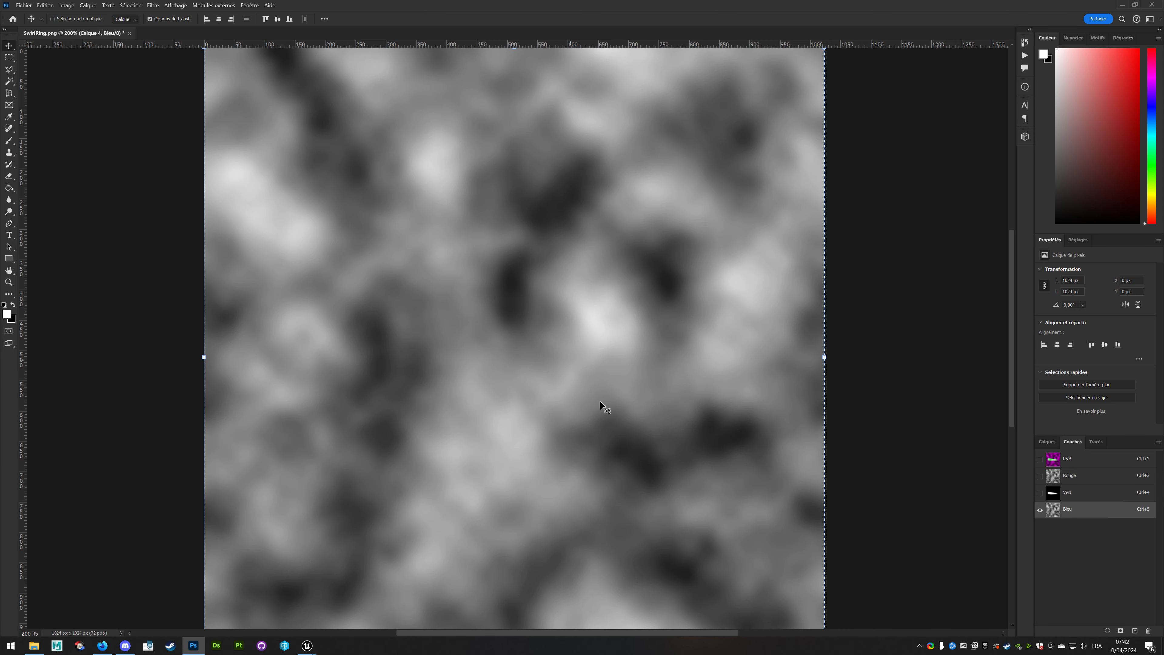
left_click(10, 141)
key("x")
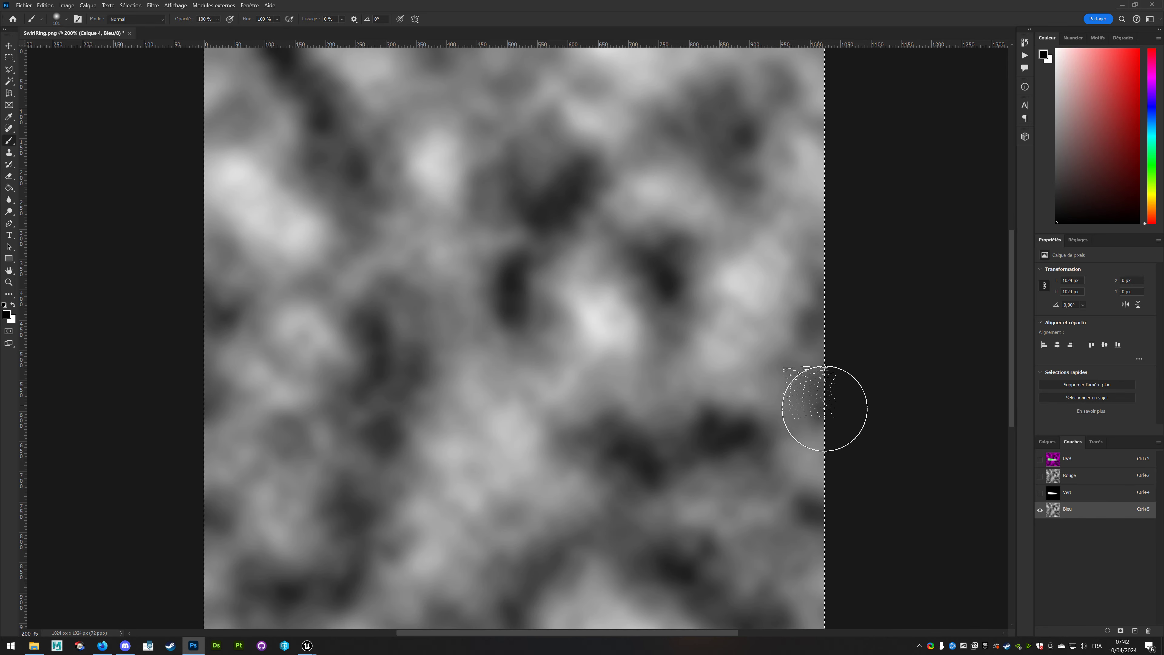
left_click_drag(821, 405, 82, 368)
left_click_drag(92, 413, 759, 460)
Enlarge the brush to 352 px and paint the rest of the Bleu channel solid black.
right_click(460, 280)
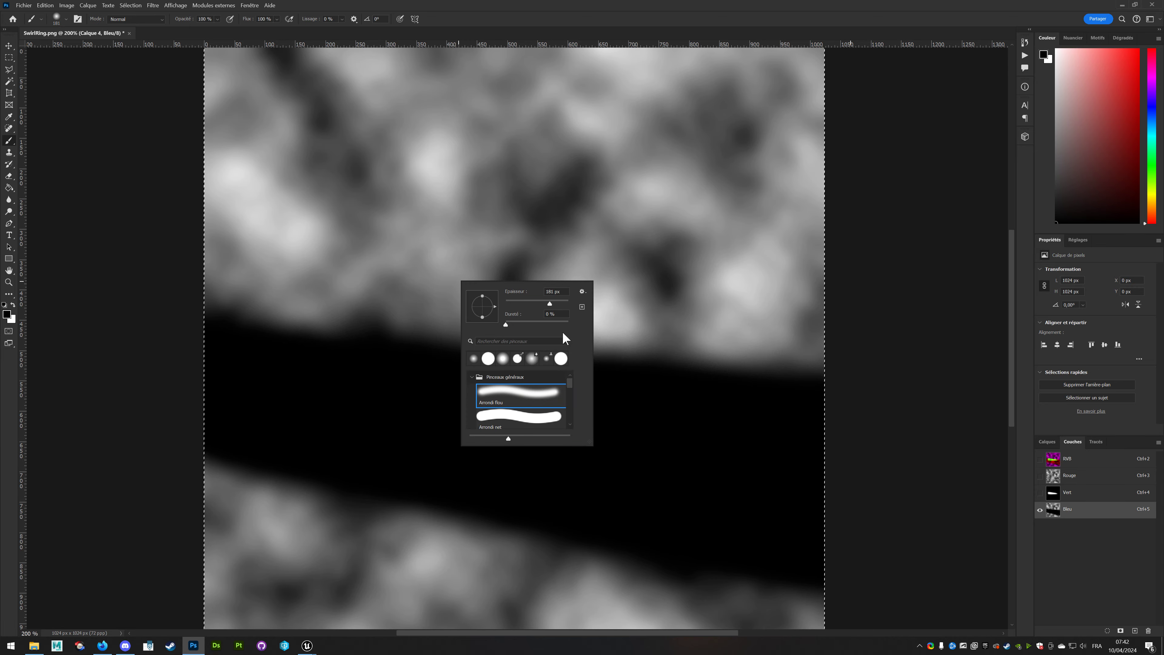
left_click_drag(549, 303, 556, 301)
mouse_move(780, 309)
left_mouse_down()
mouse_move(312, 351)
mouse_move(896, 143)
left_mouse_up()
scroll(670, 203, "up", 2)
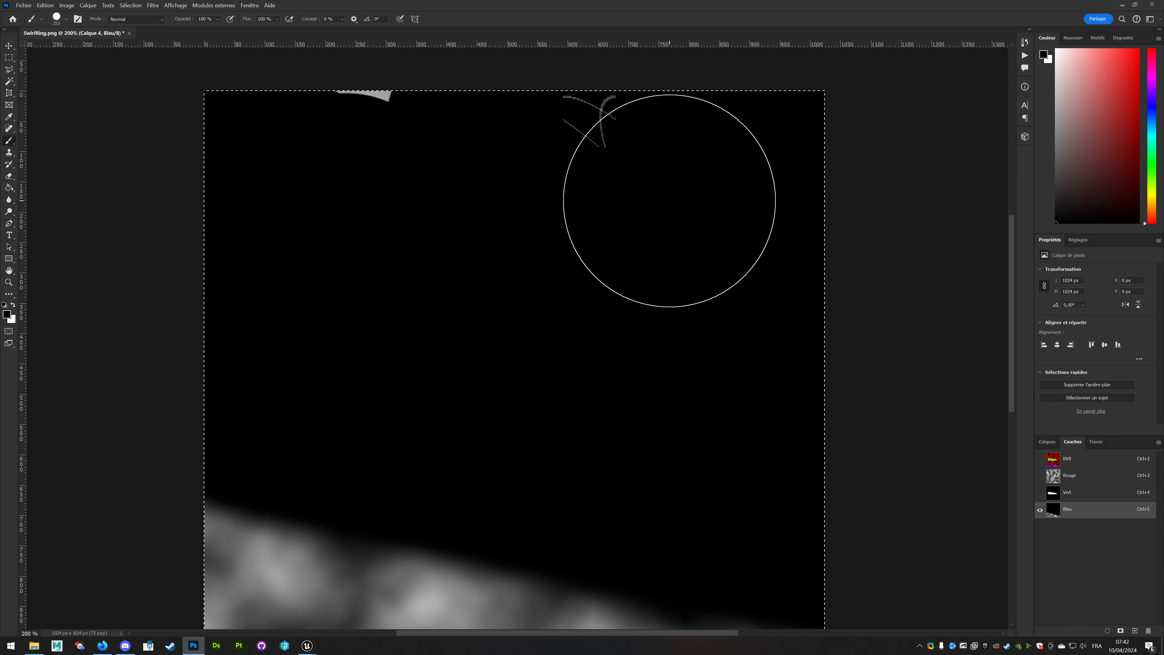
scroll(571, 343, "down", 5)
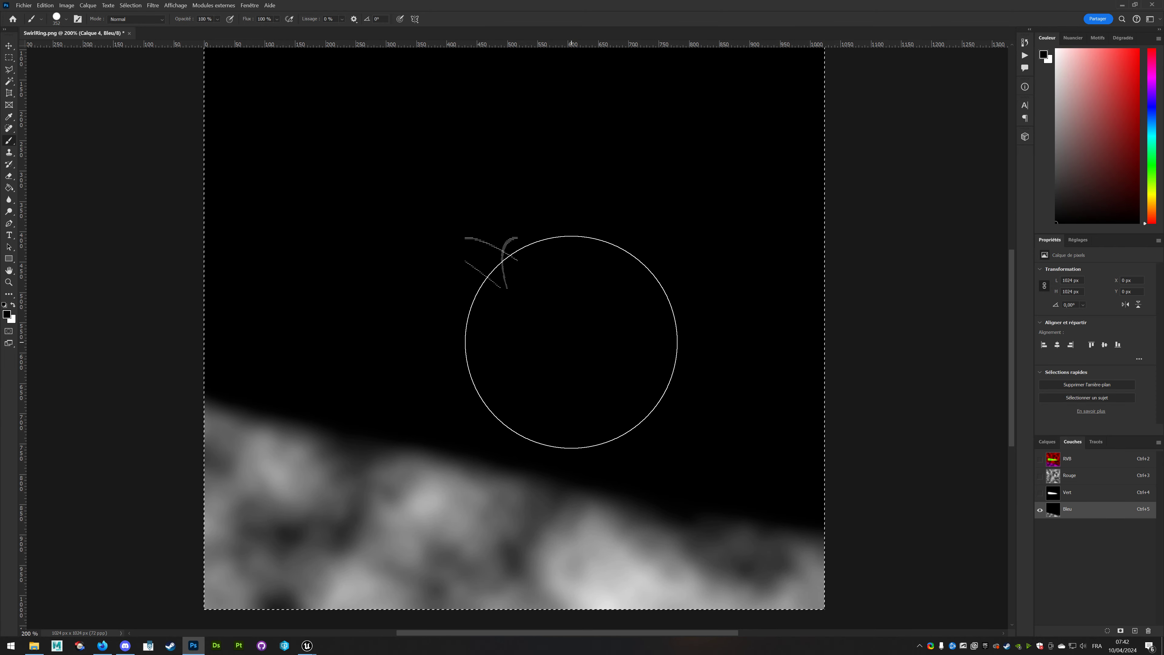
left_click_drag(790, 488, 179, 527)
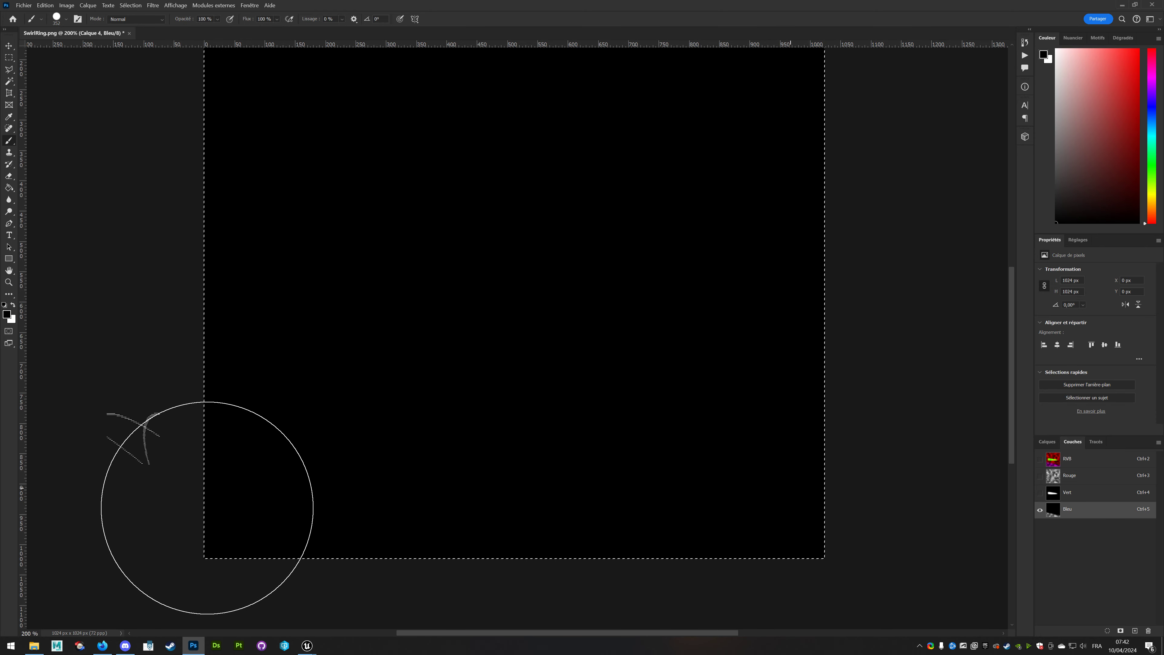
scroll(407, 219, "up", 5)
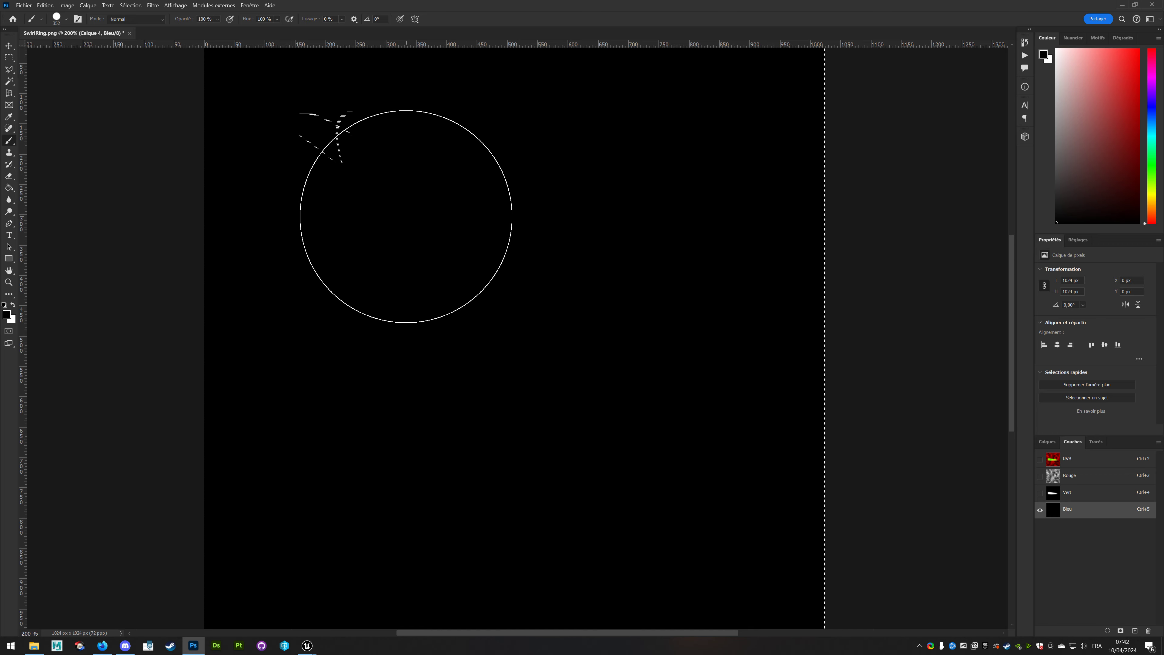
Switch to the Rectangular Marquee and view the Vert channel holding the white streak.
key("m")
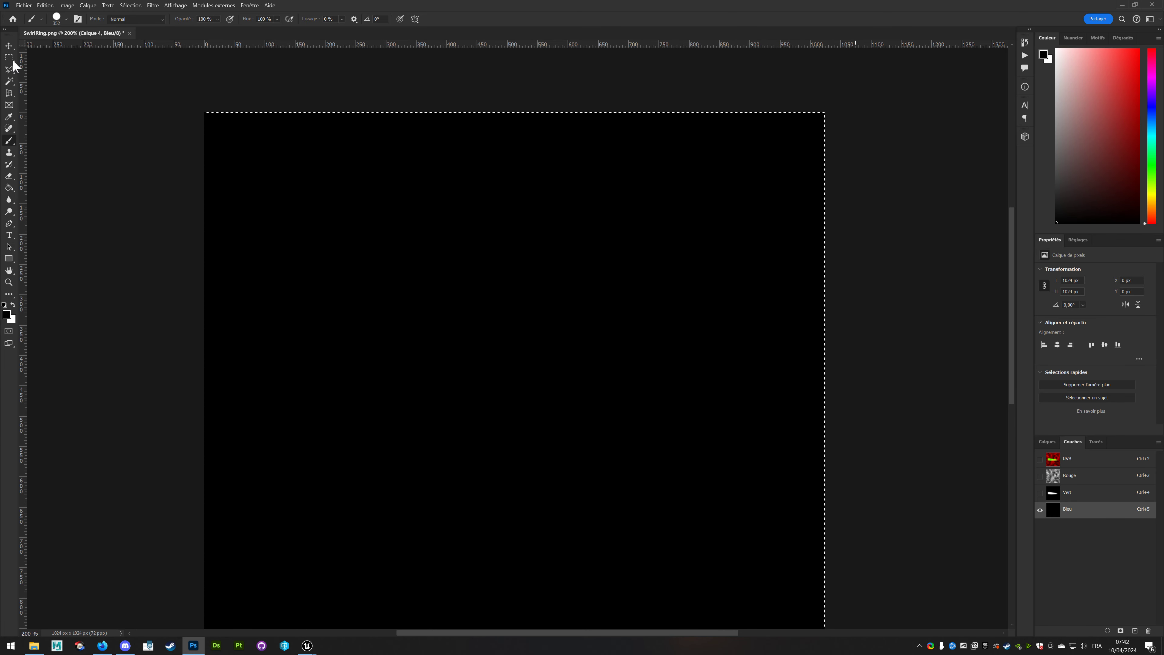
left_click(1072, 493)
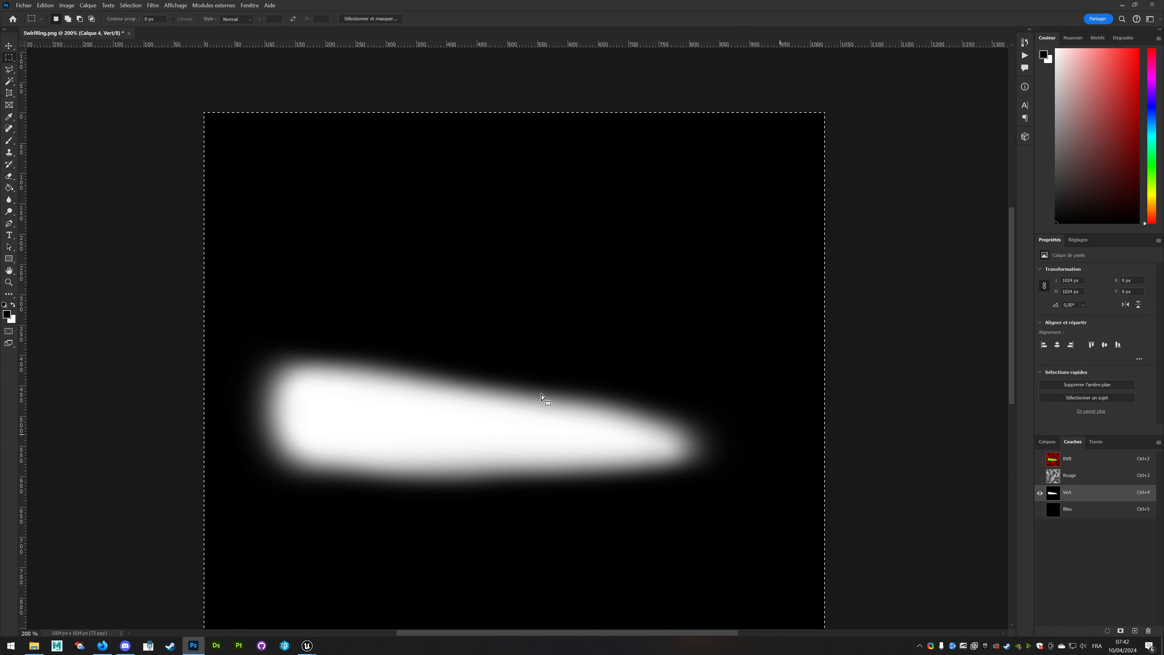
scroll(100, 325, "down", 1)
scroll(100, 325, "down", 1)
scroll(100, 325, "down", 1)
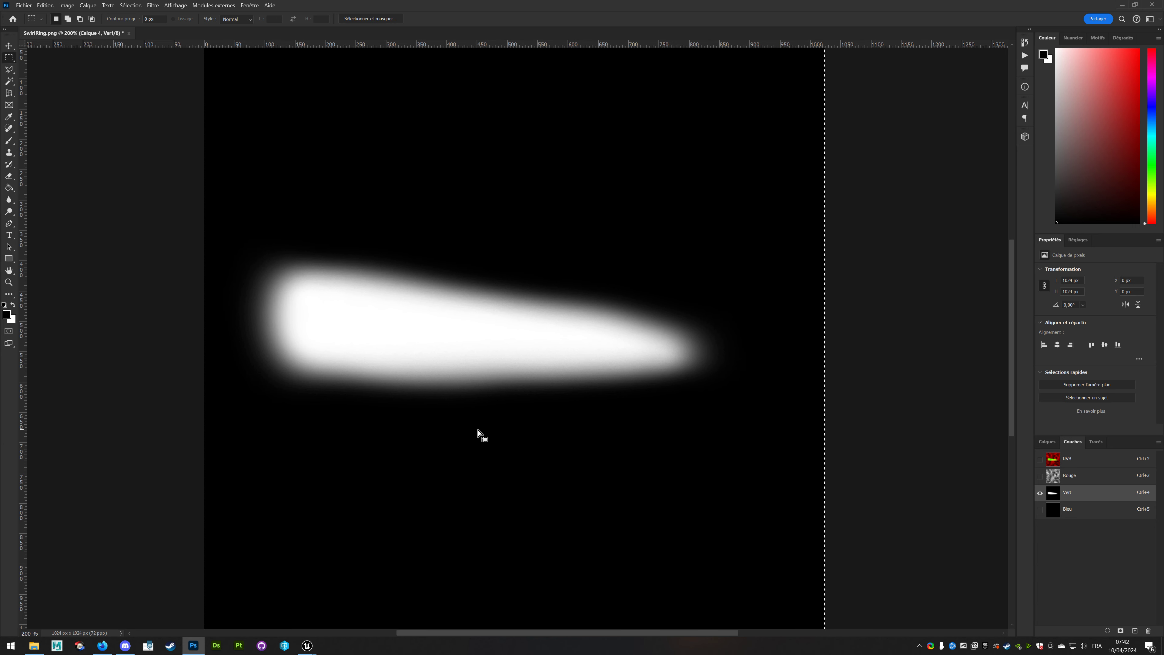
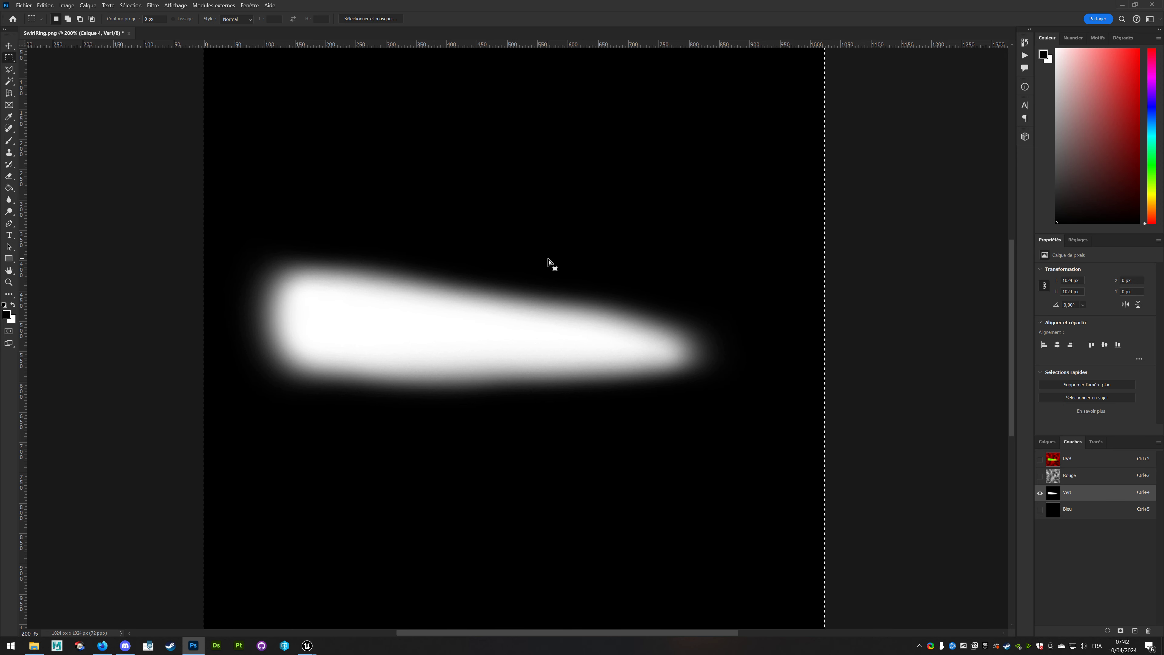
View the red channel alone, then return to the RGB composite and the layer list.
left_click(1085, 477)
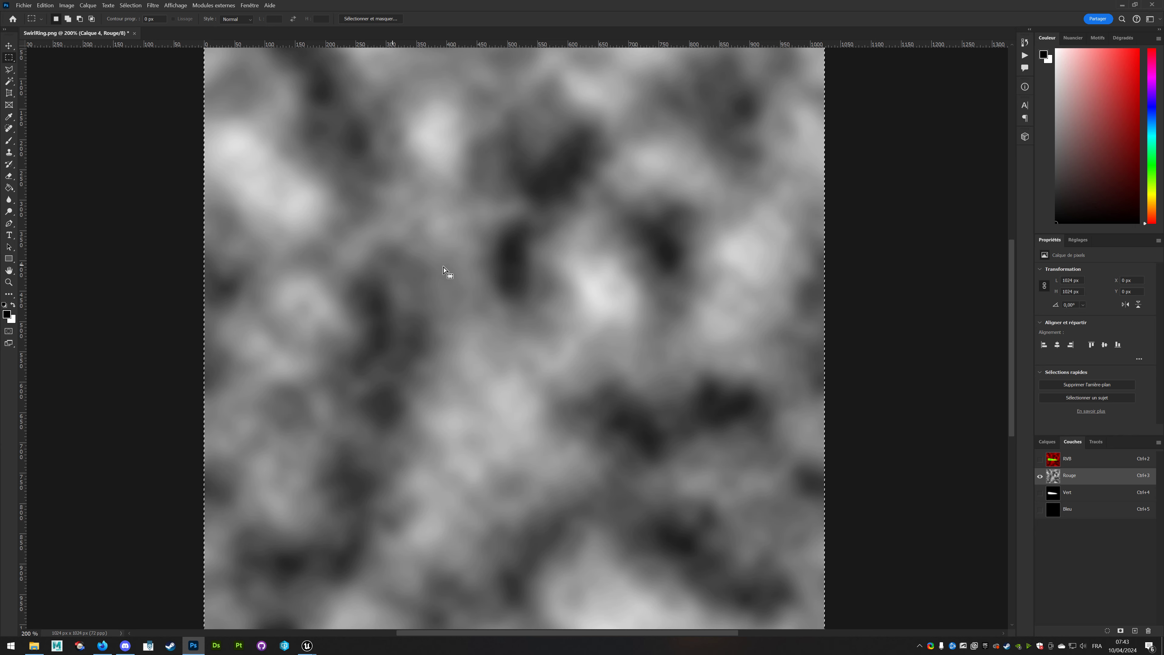
left_click(1068, 459)
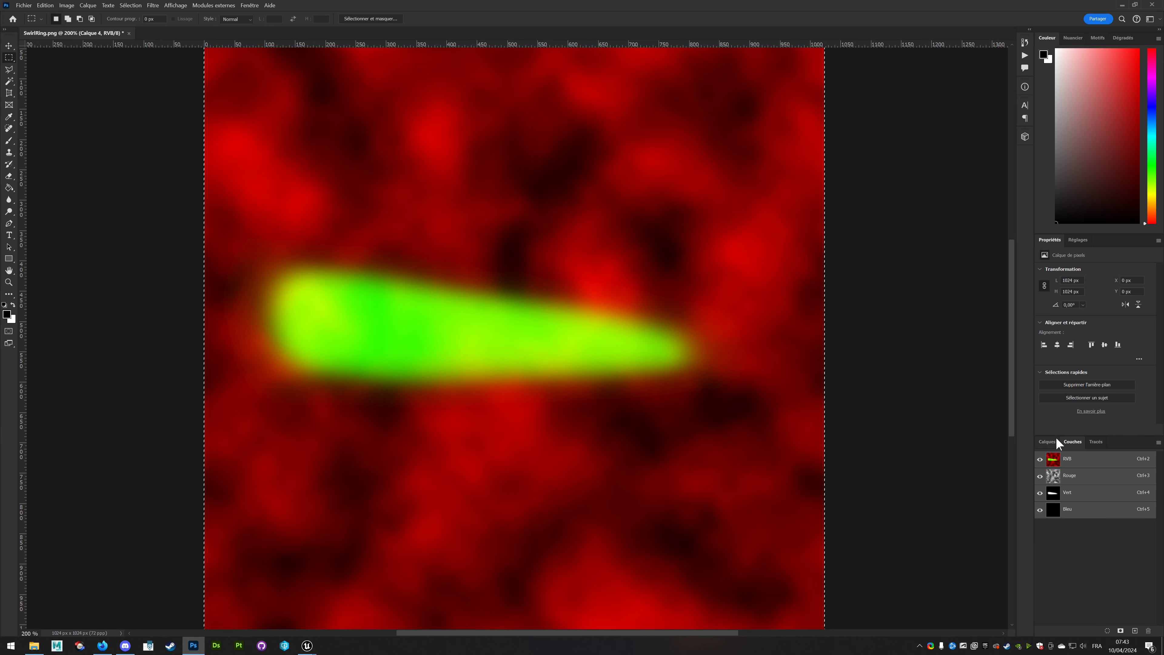
left_click(1047, 442)
Zoom the canvas out to 100% and back to 200%, then pick the Move tool.
key("z")
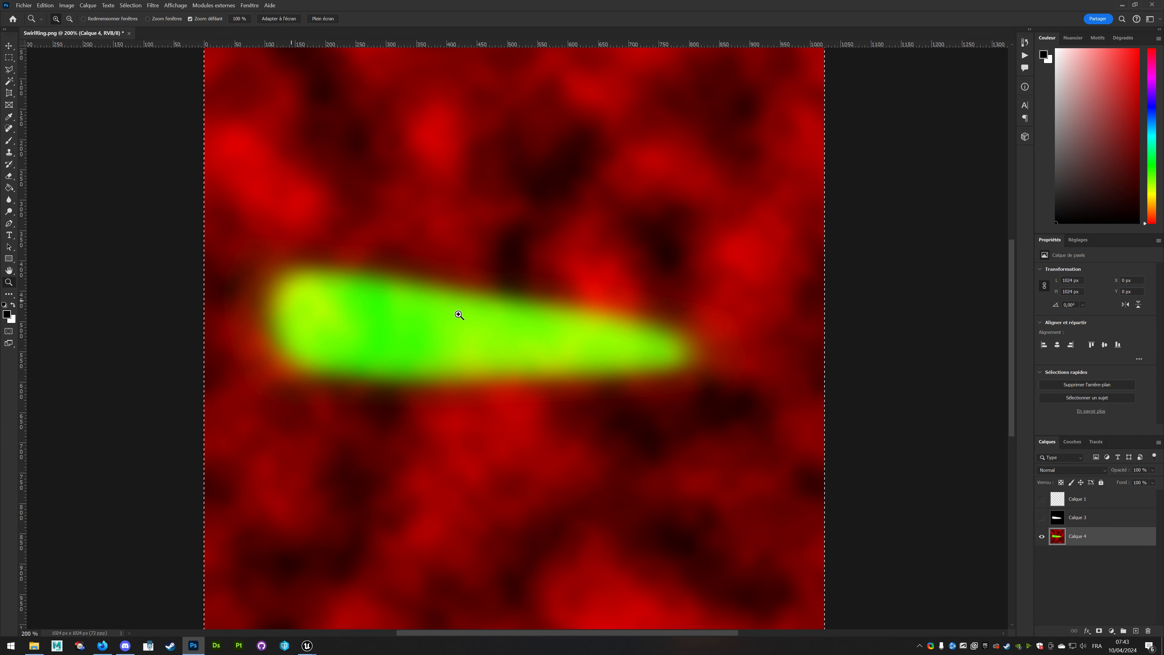
right_click(458, 316)
left_click(486, 355)
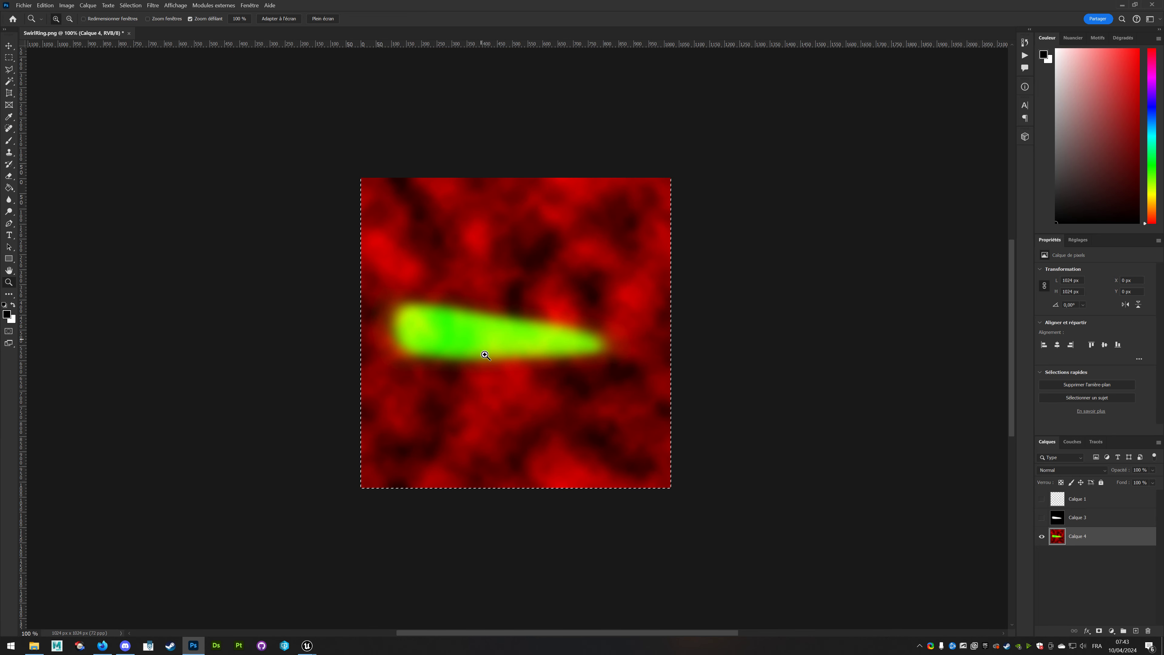
left_click(480, 283)
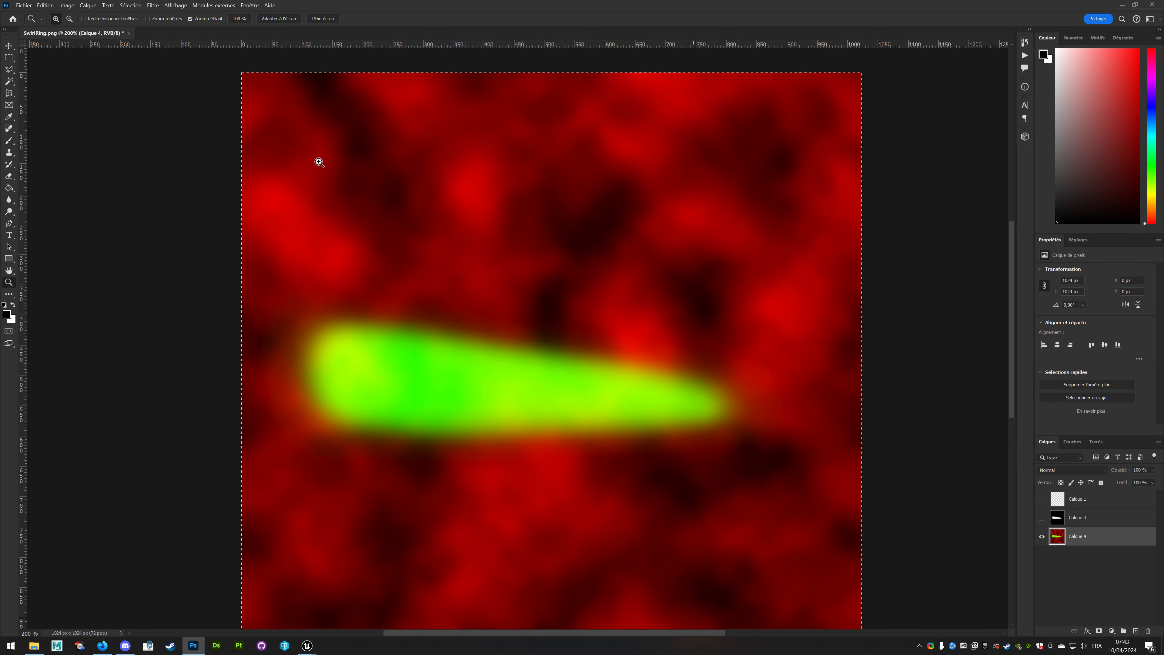
left_click(9, 46)
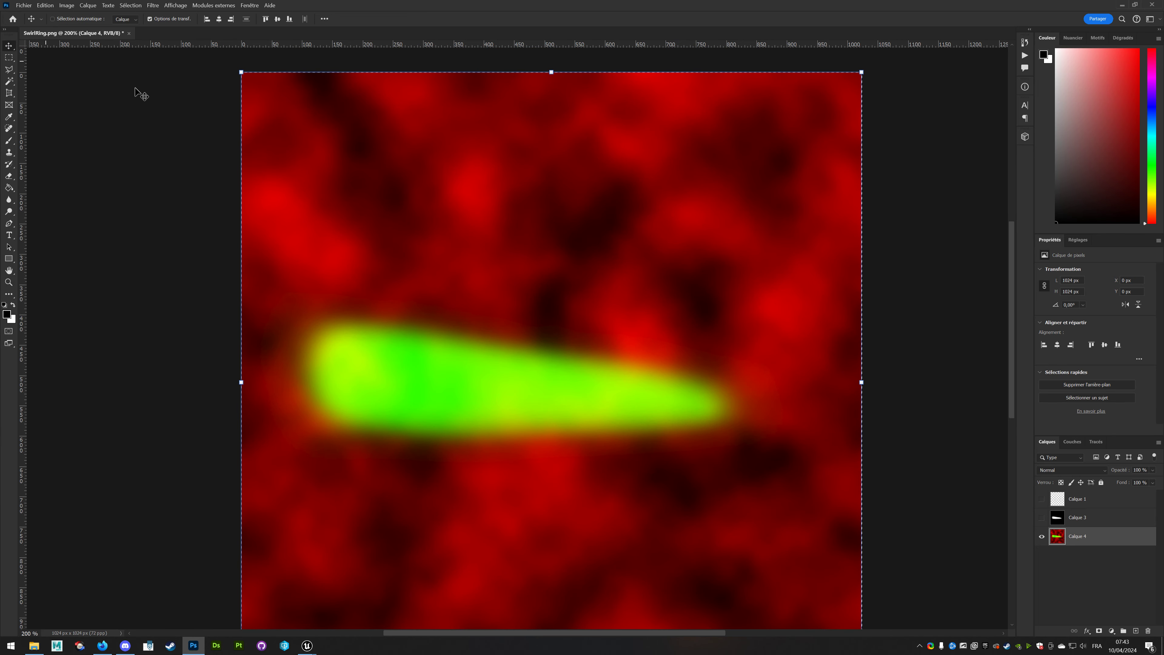
Save the texture as PNG over SwirlRing.png, then close it without further saving.
left_click(24, 6)
left_click(43, 111)
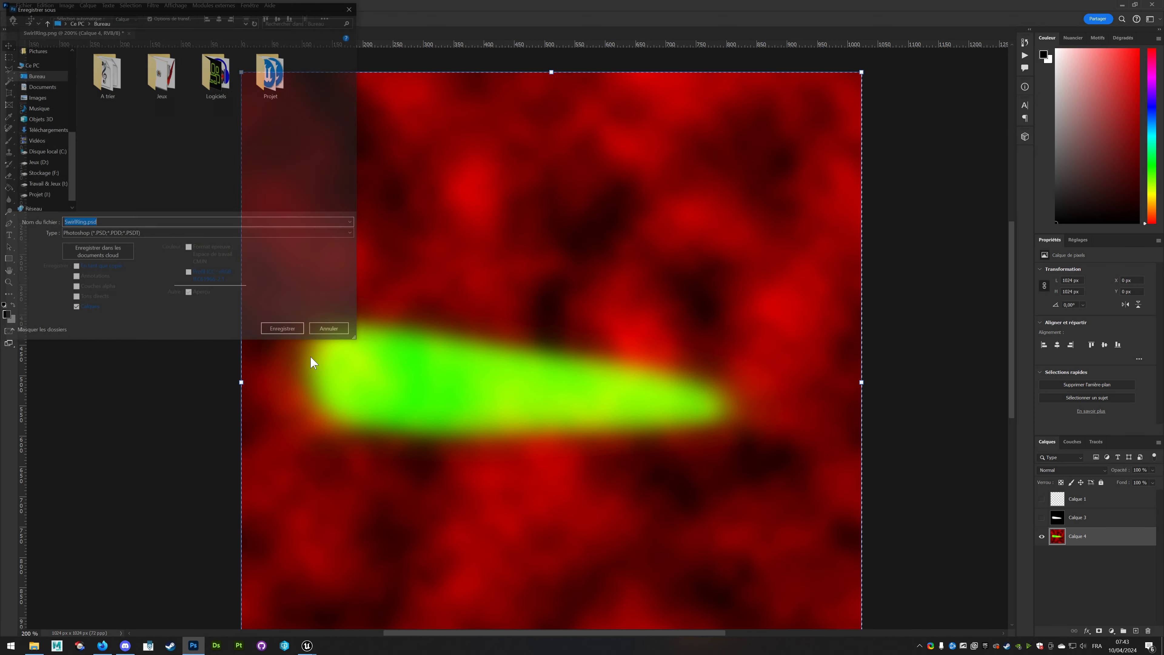
left_click(147, 234)
left_click(120, 366)
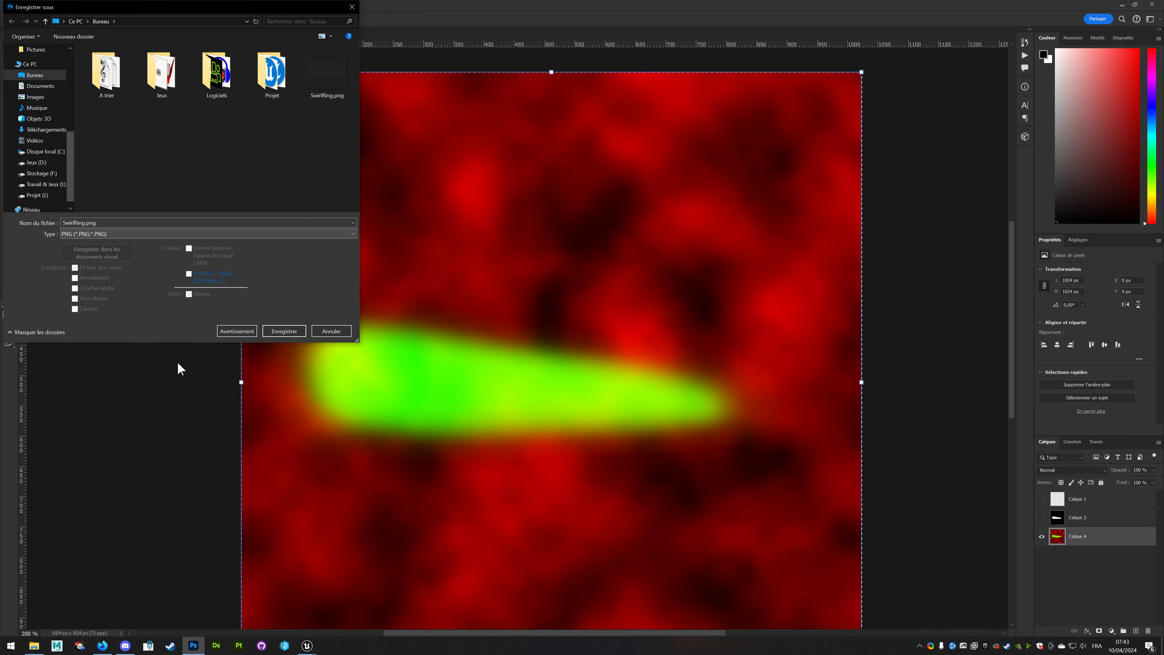
left_click(285, 331)
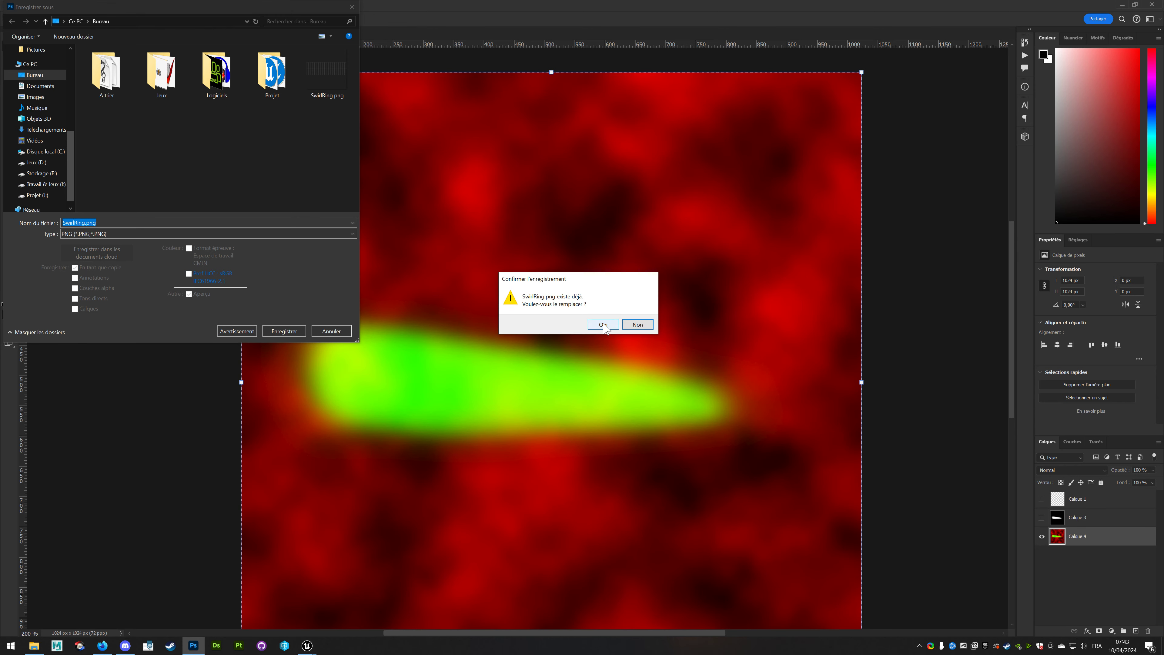
left_click(602, 324)
left_click(665, 198)
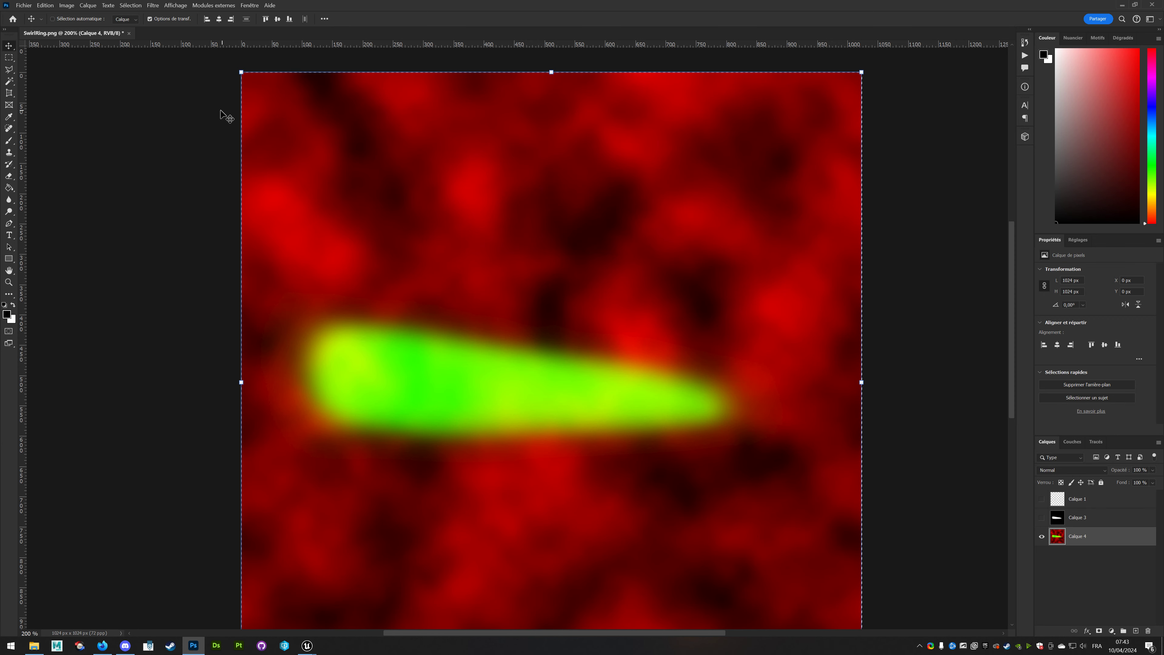
key("ctrl+q")
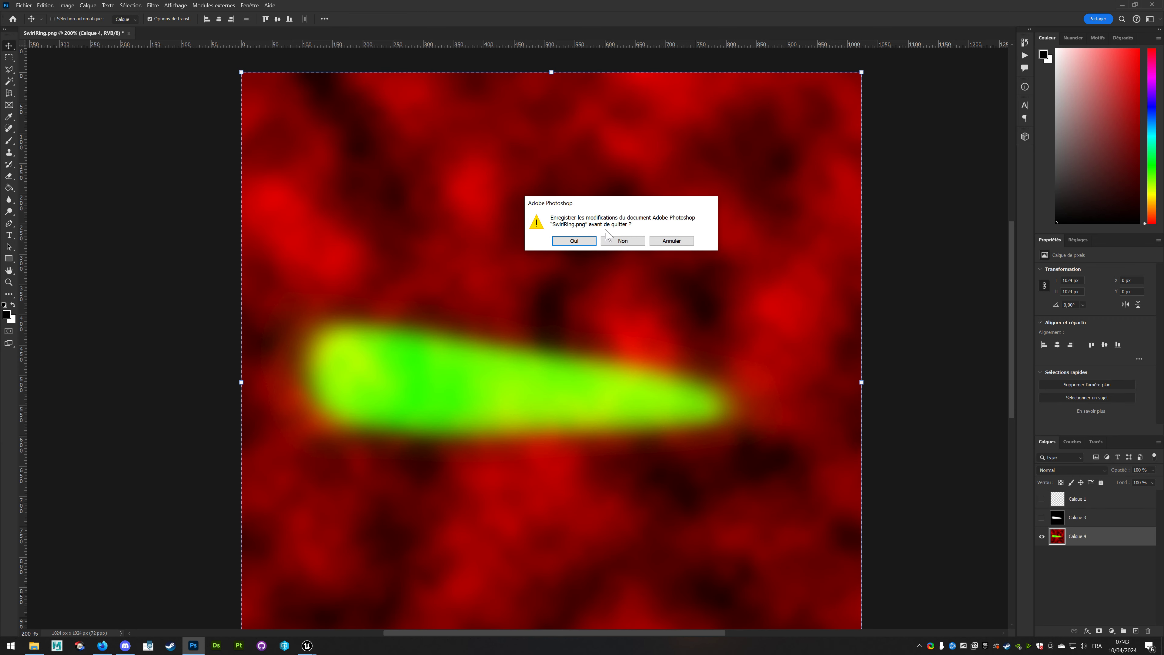
left_click(623, 240)
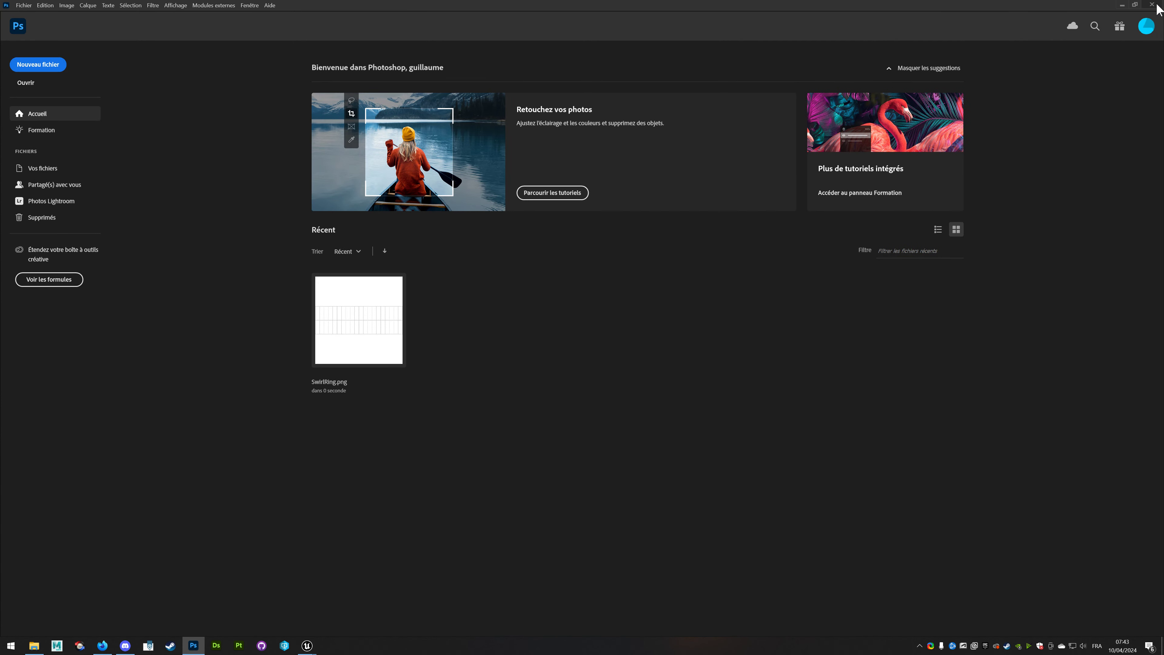
Quit Photoshop and select the SwirlRing and Tornado files in the desktop file window.
left_click(1152, 5)
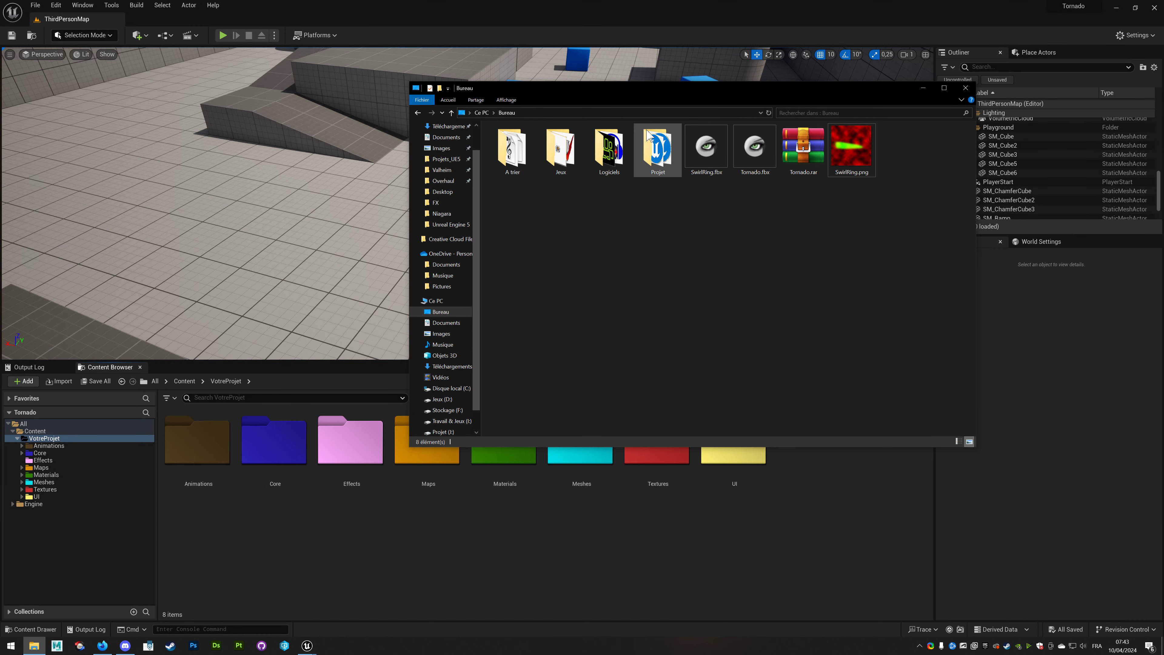
left_click_drag(677, 89, 638, 96)
left_click(811, 176)
left_click(714, 156)
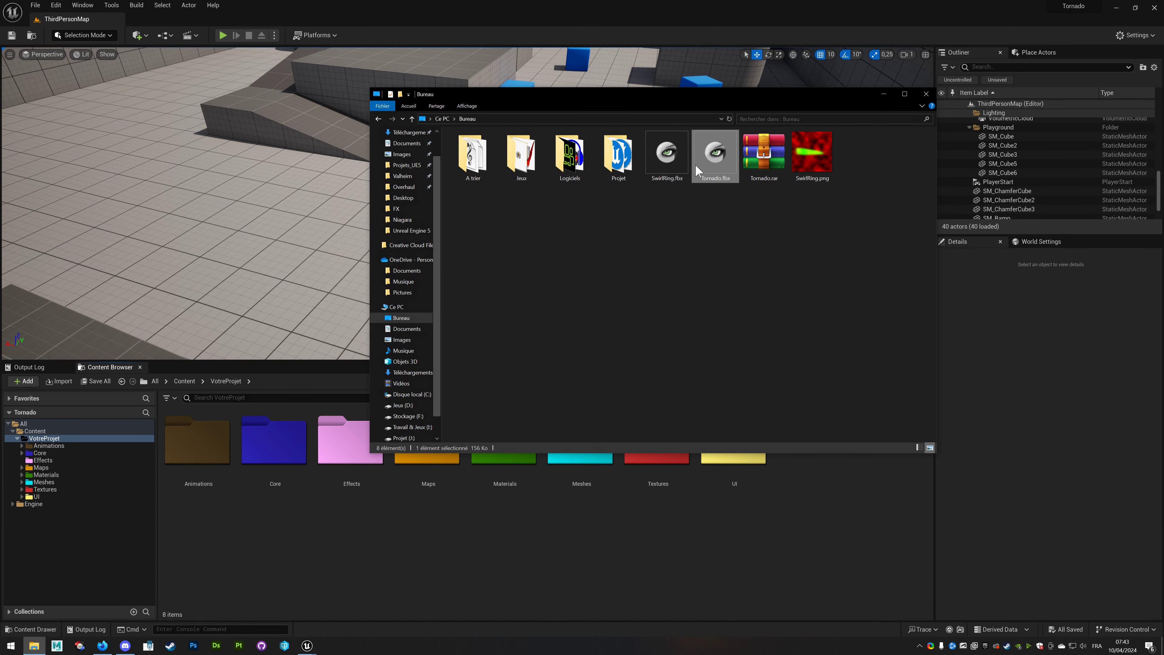
left_click(672, 161)
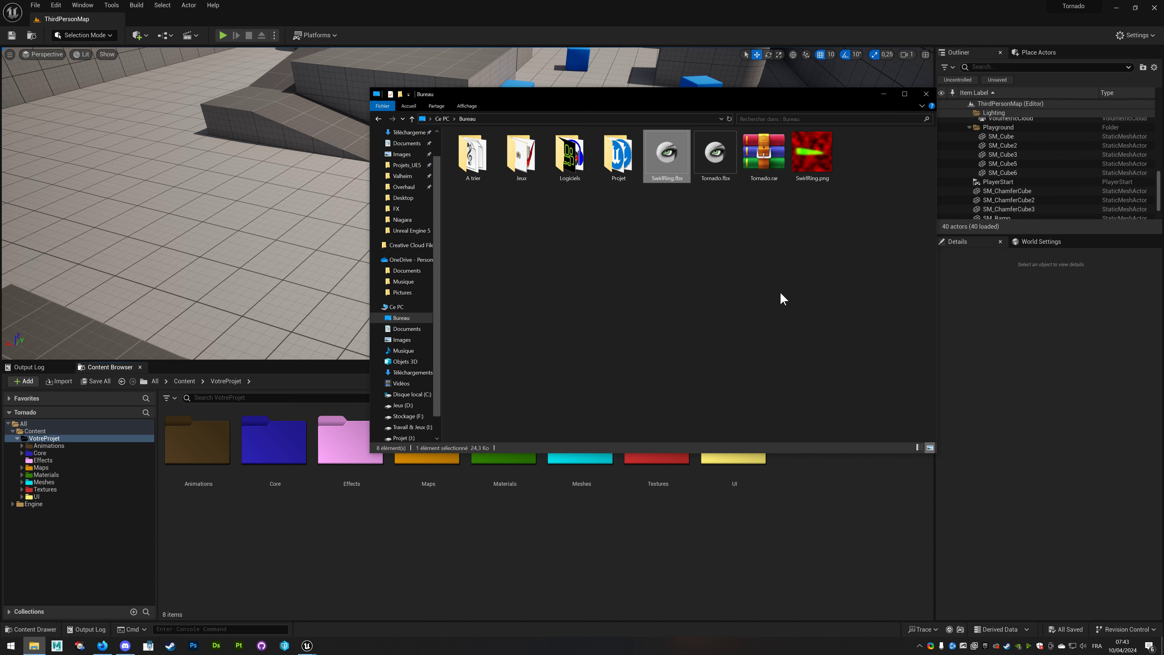
left_click_drag(570, 98, 678, 95)
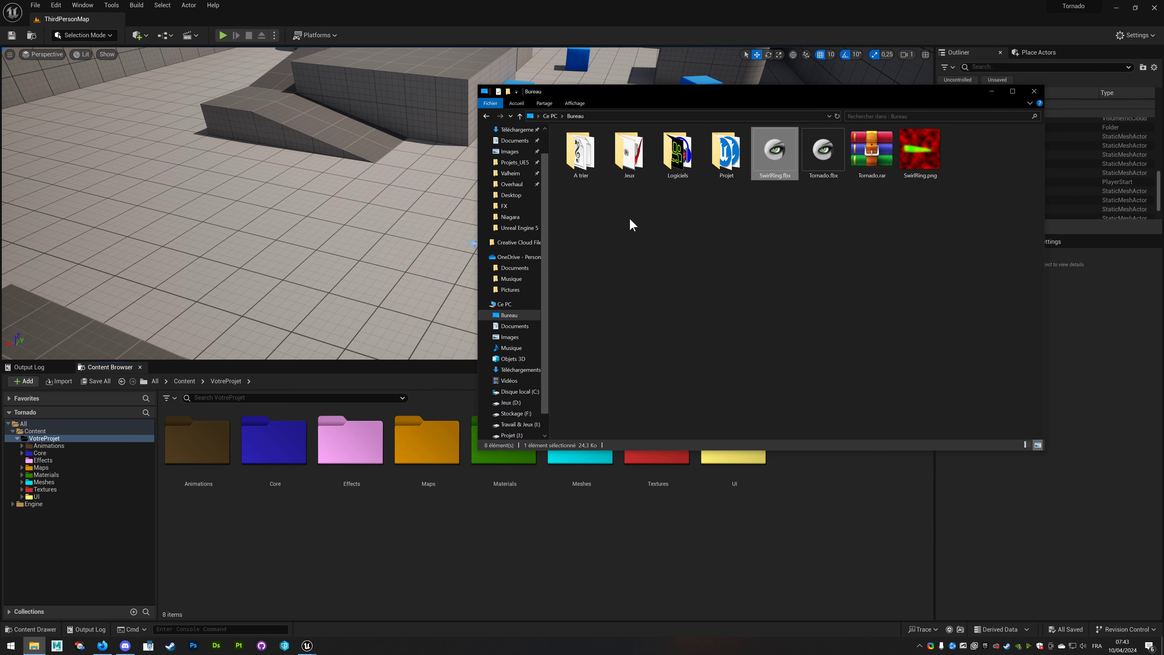
Browse the Content Browser to the Meshes/Effects folder, checking Materials and Textures on the way.
double_click(580, 473)
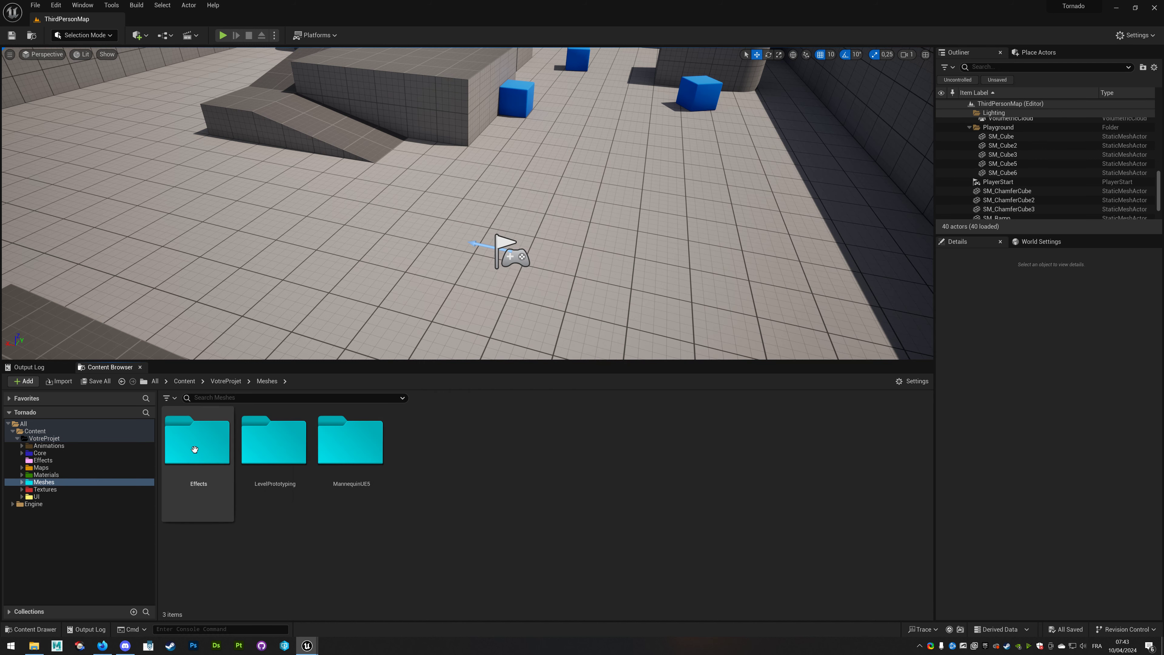
double_click(218, 489)
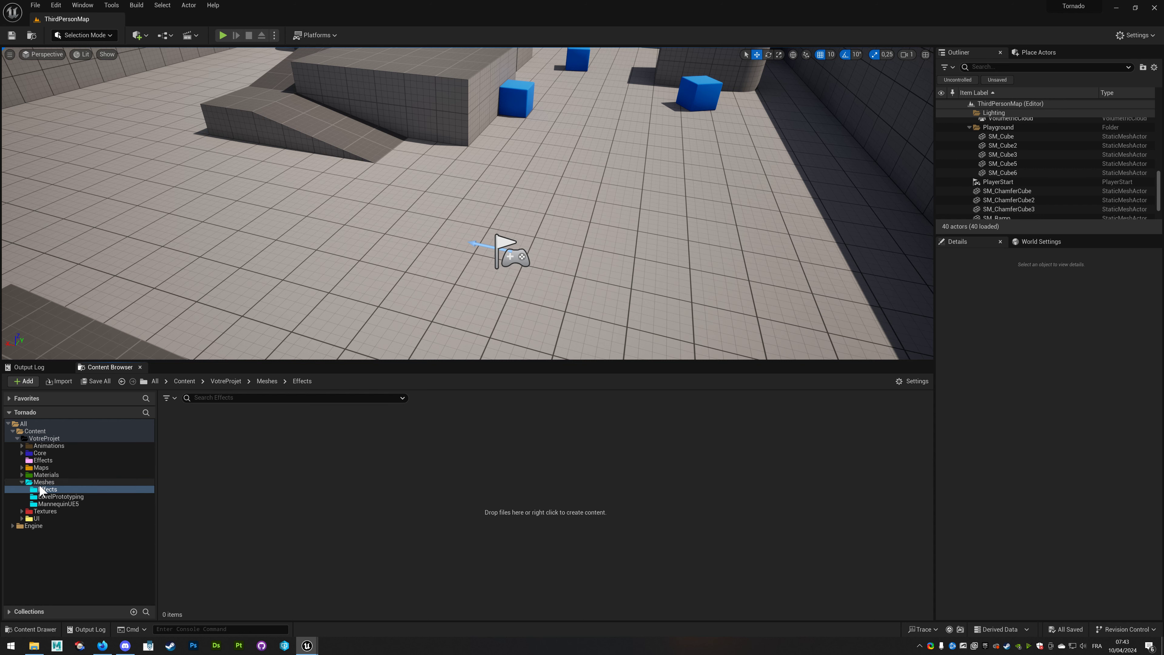
left_click(21, 475)
left_click(35, 475)
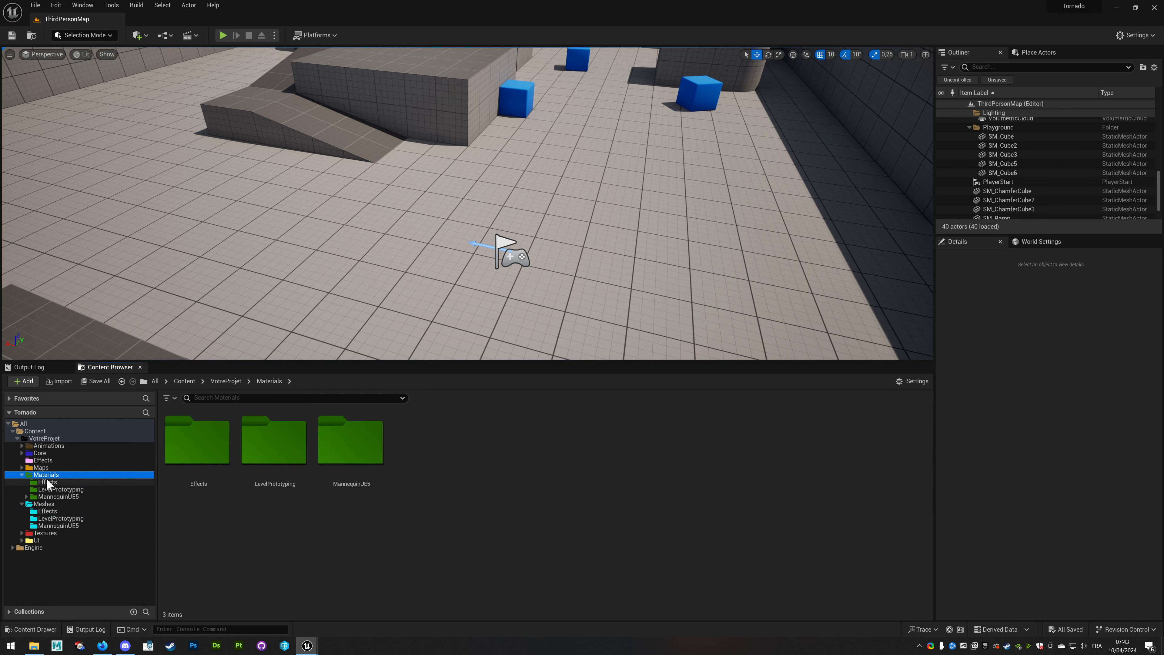
left_click(47, 502)
left_click(22, 533)
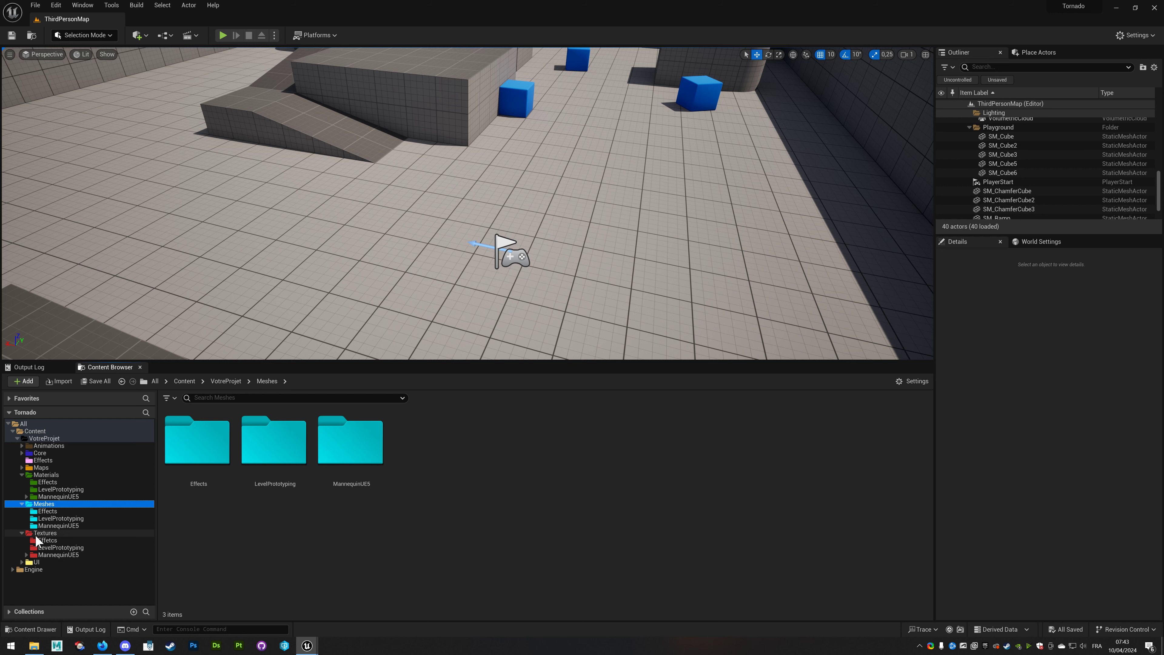
left_click(45, 533)
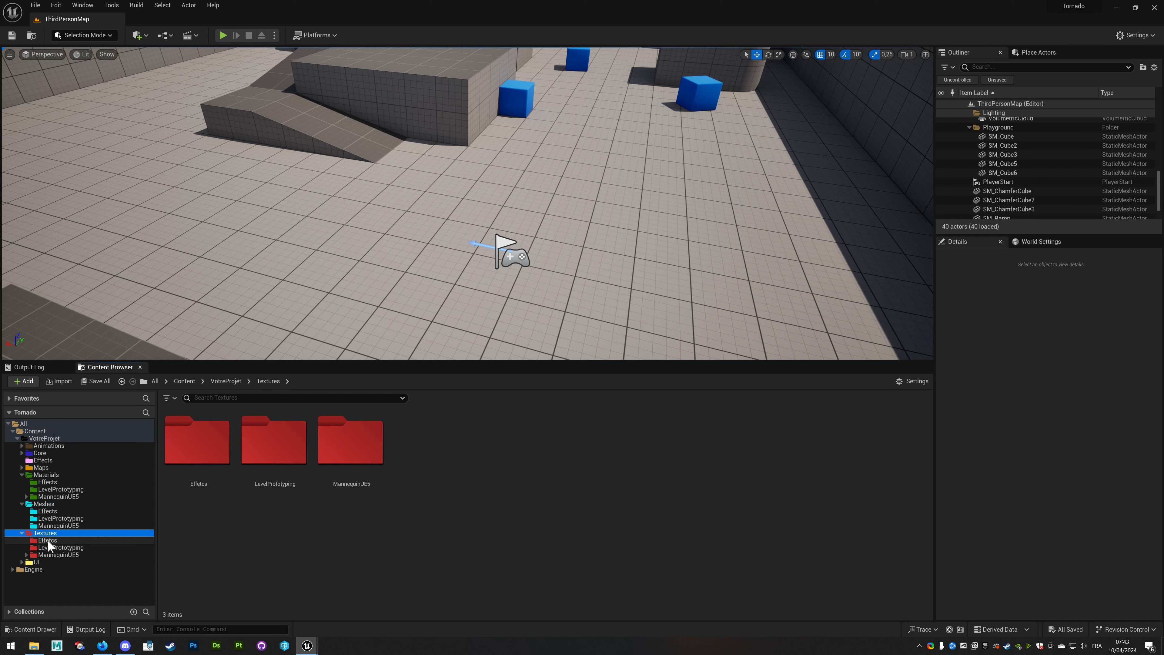
left_click(47, 511)
Drag SwirlRing.fbx and Tornado.fbx into Meshes/Effects and import them all.
left_click(37, 647)
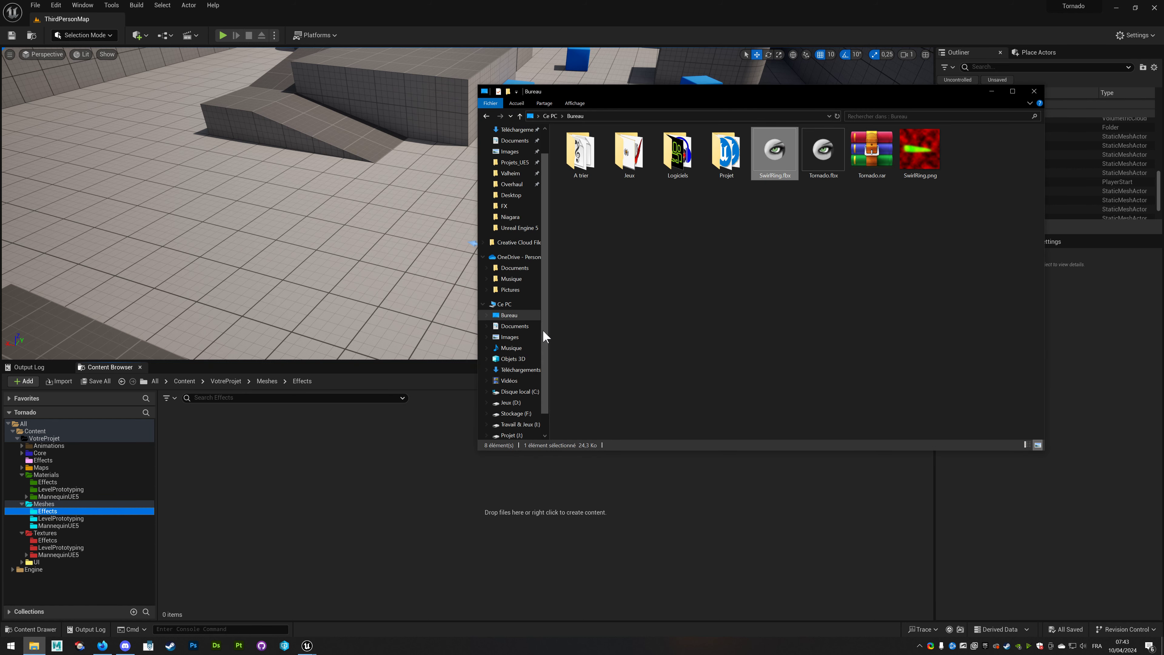
left_click(821, 152, "ctrl")
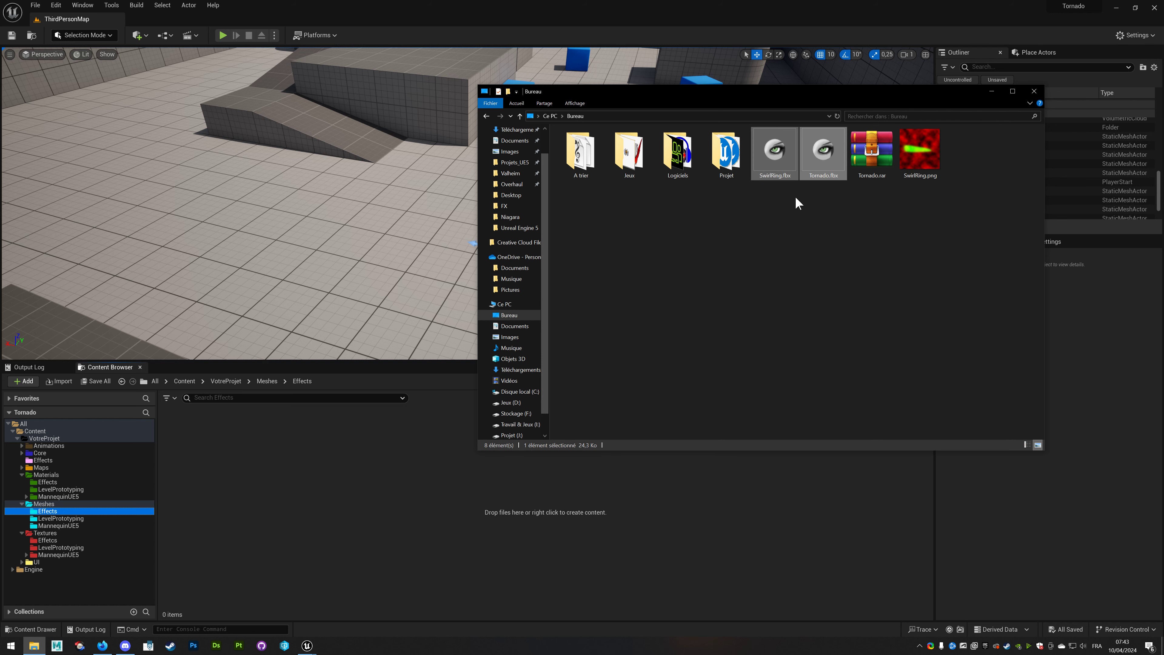
left_click_drag(821, 152, 334, 462)
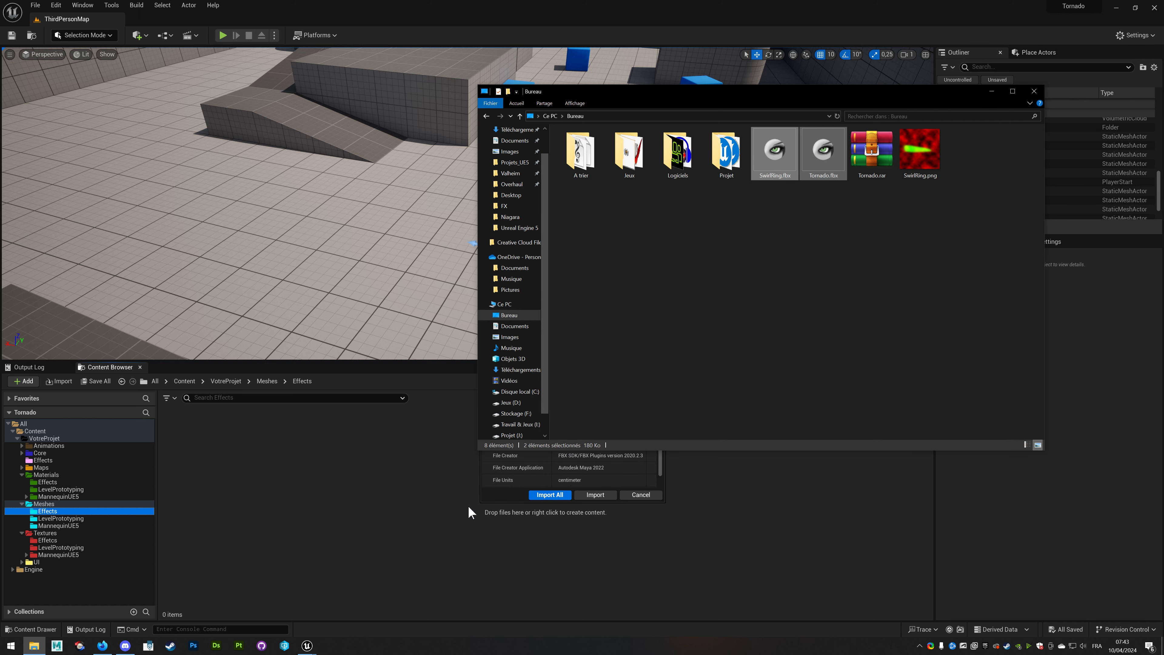
left_click(550, 495)
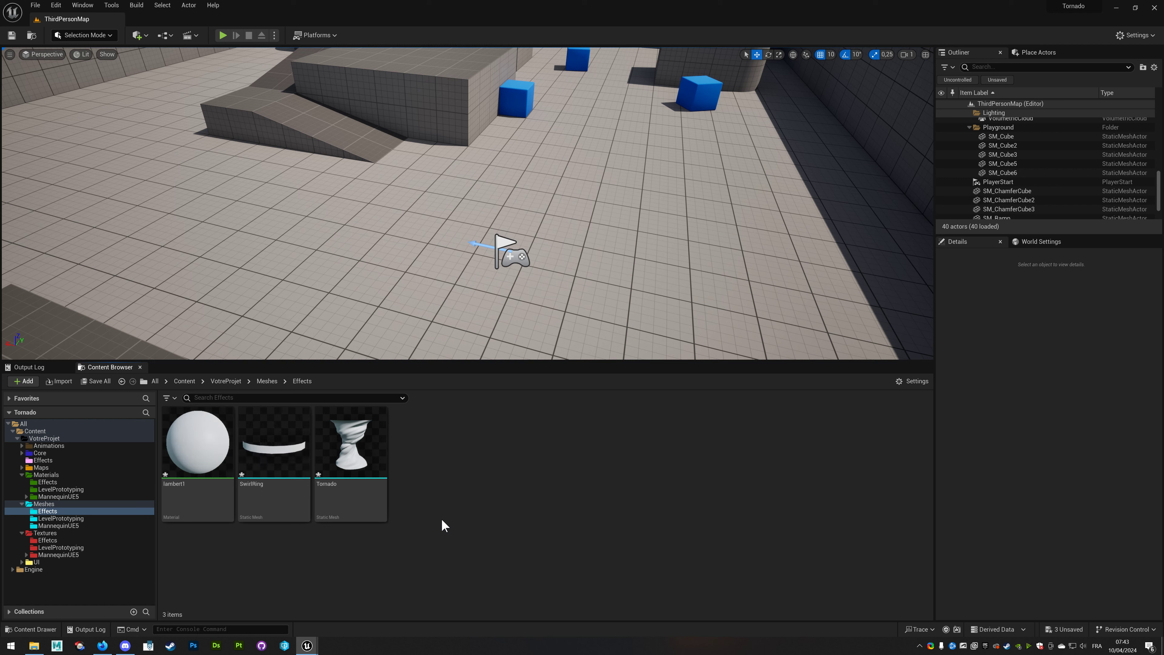
Drag SwirlRing.png from the desktop into the Textures/Effects folder.
left_click(41, 541)
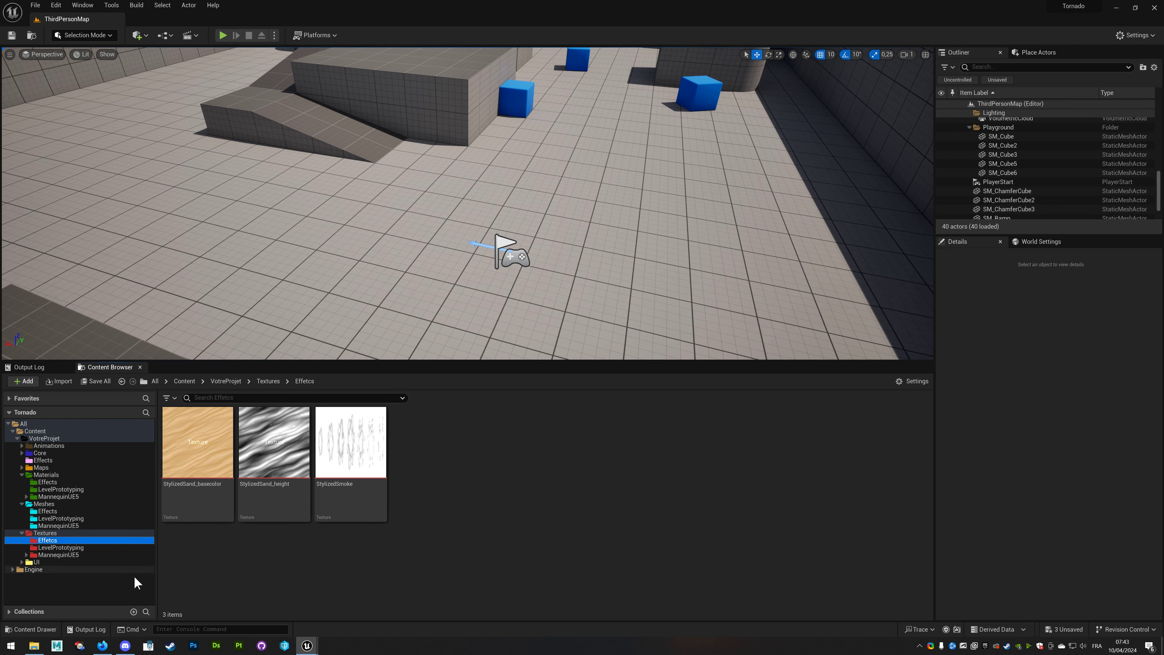
left_click(198, 443)
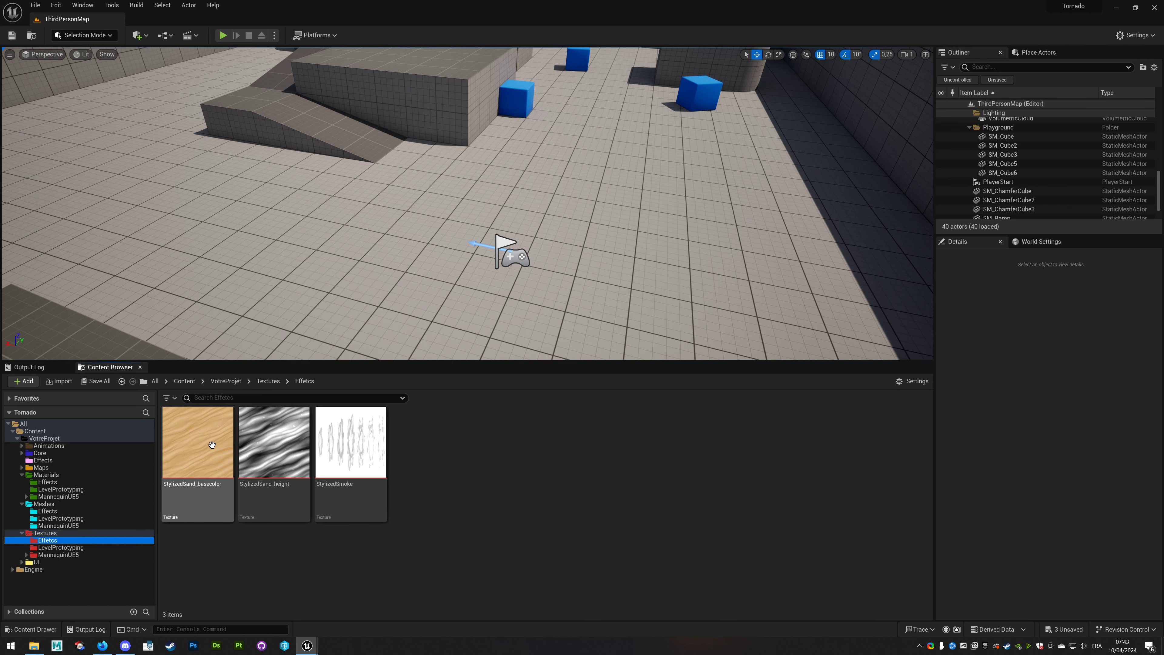
left_click(350, 452)
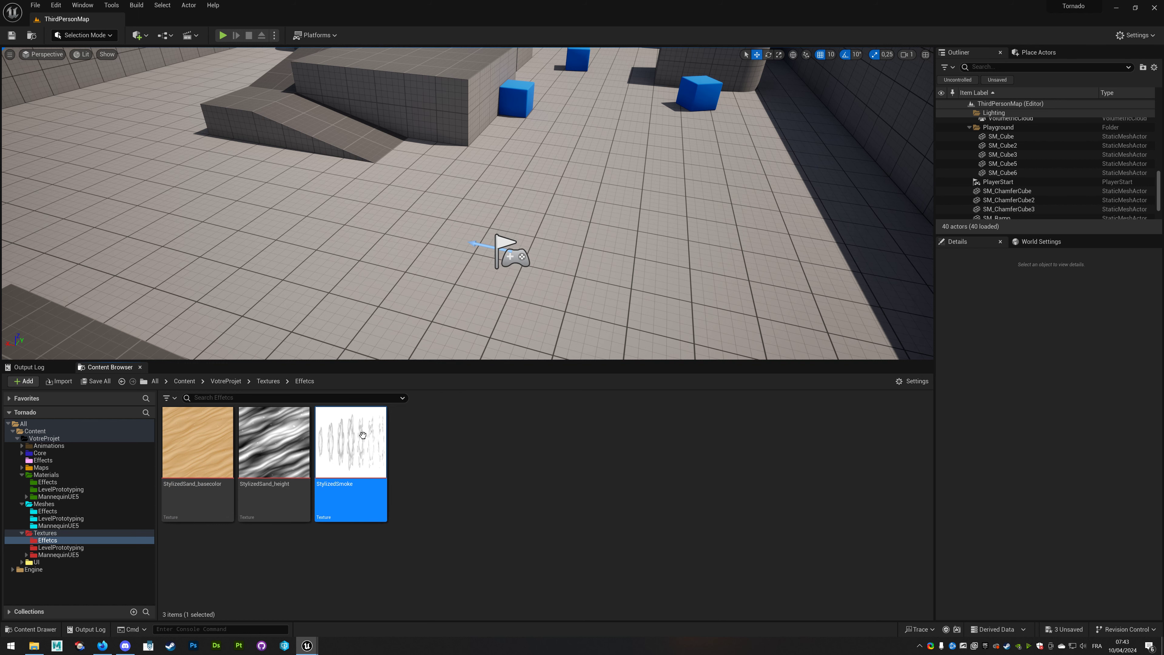
left_click(34, 646)
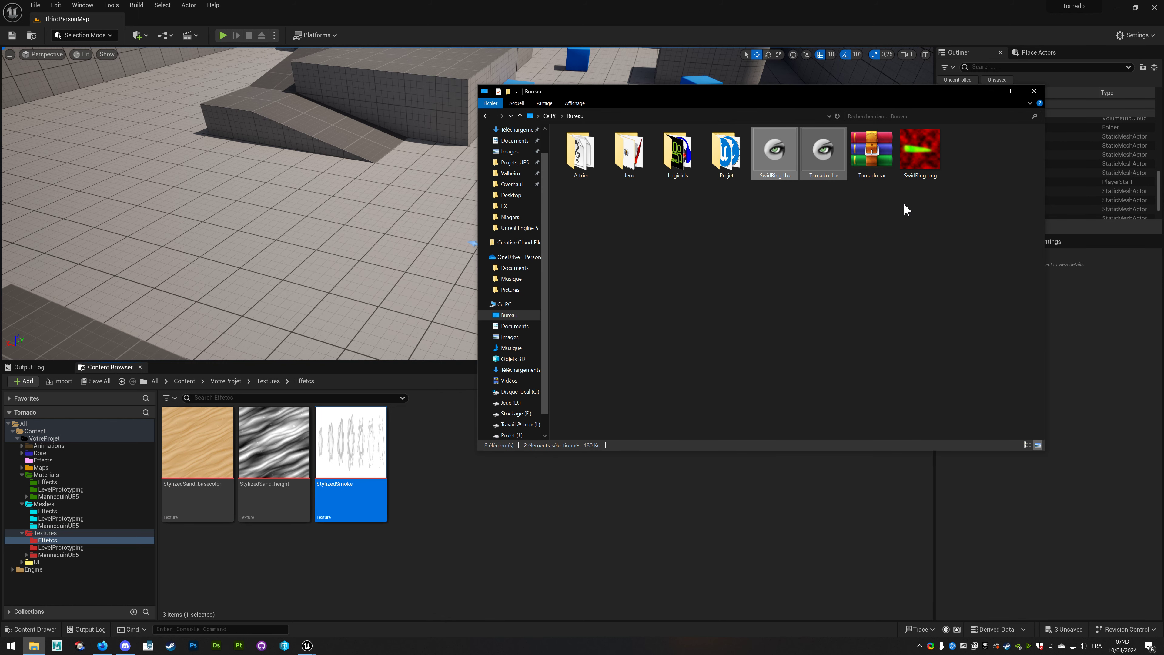
left_click_drag(920, 152, 806, 553)
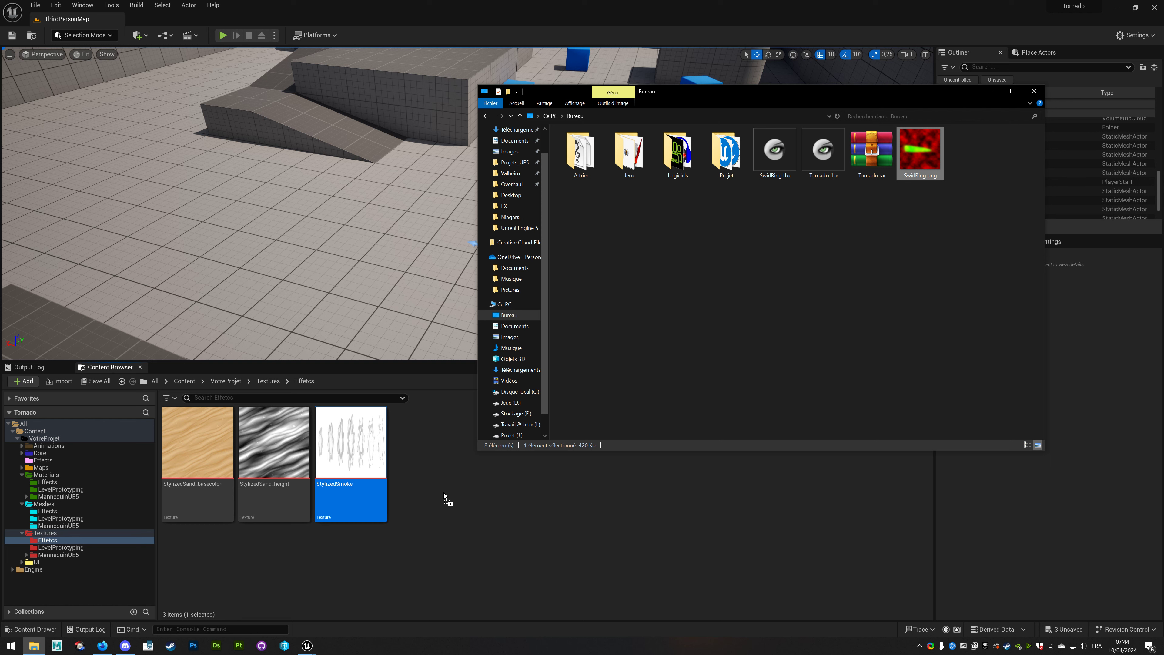
left_click_drag(443, 492, 510, 525)
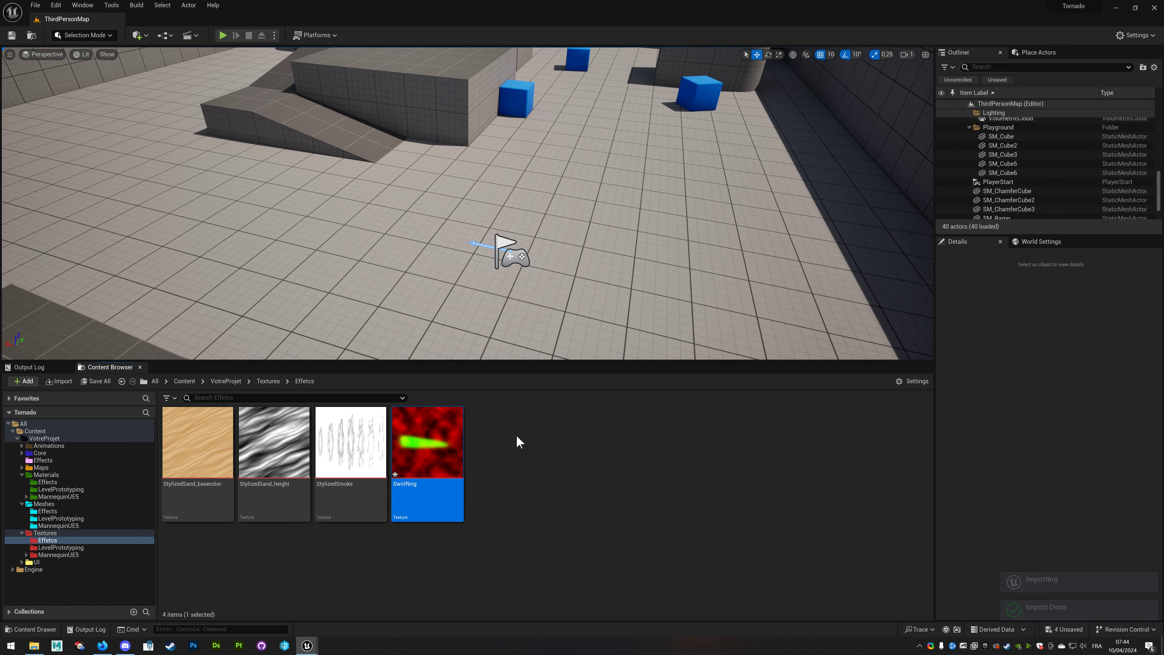
Inspect the StylizedSand_basecolor, StylizedSmoke and new SwirlRing textures, then return to Meshes/Effects.
left_click(223, 451)
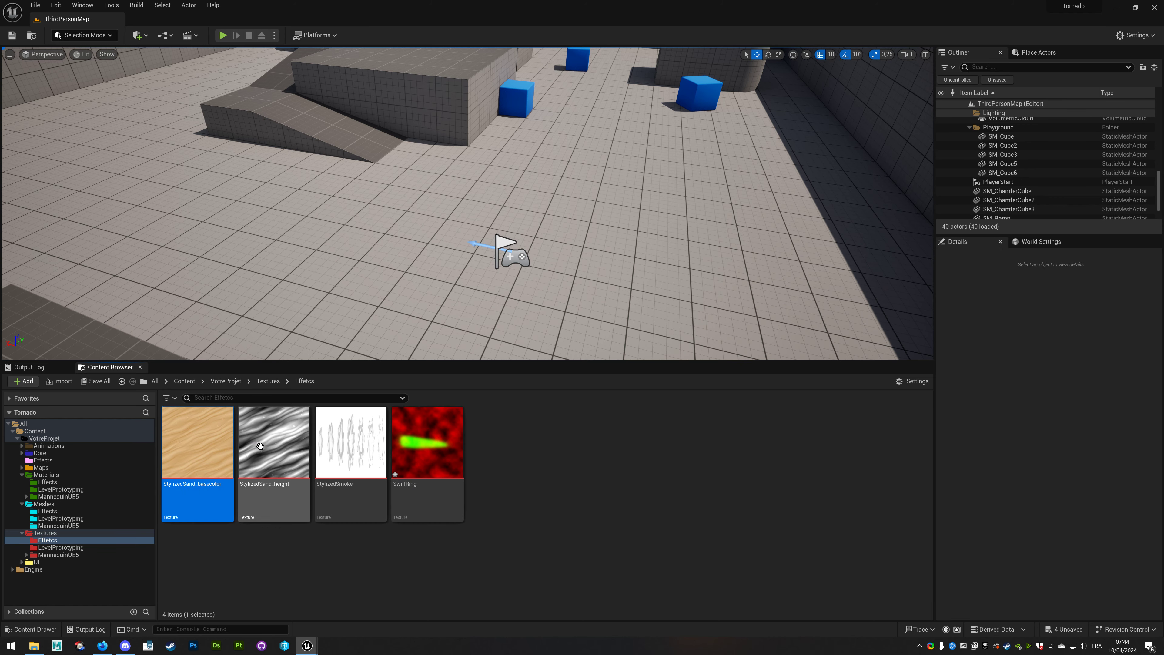
mouse_move(225, 447)
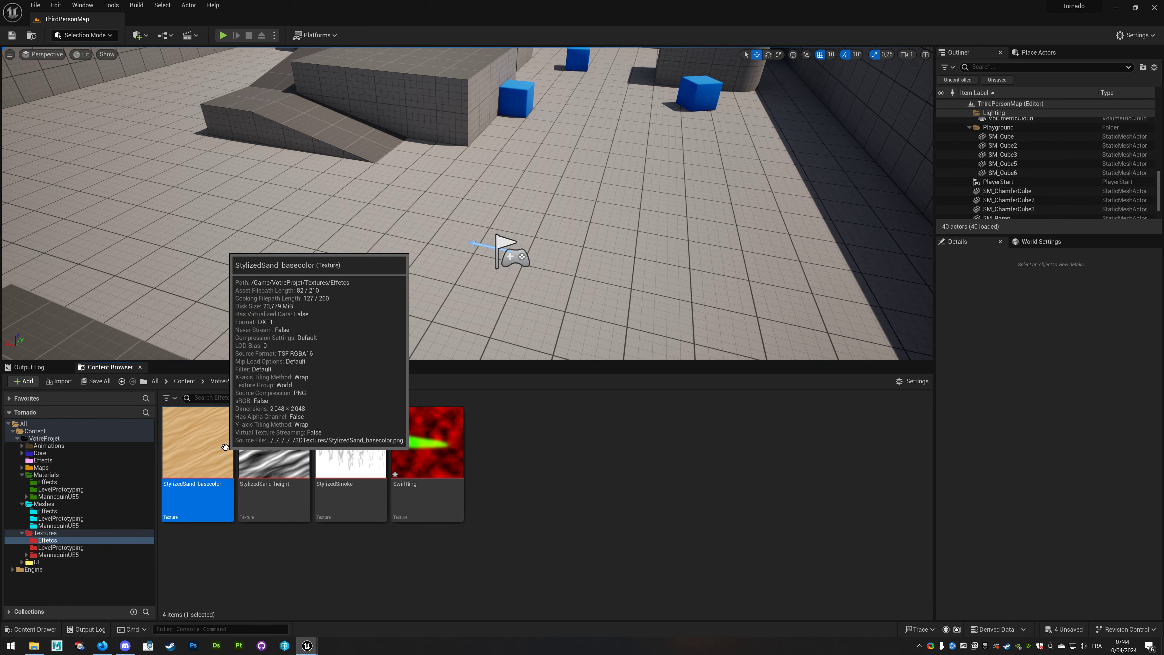
double_click(353, 452)
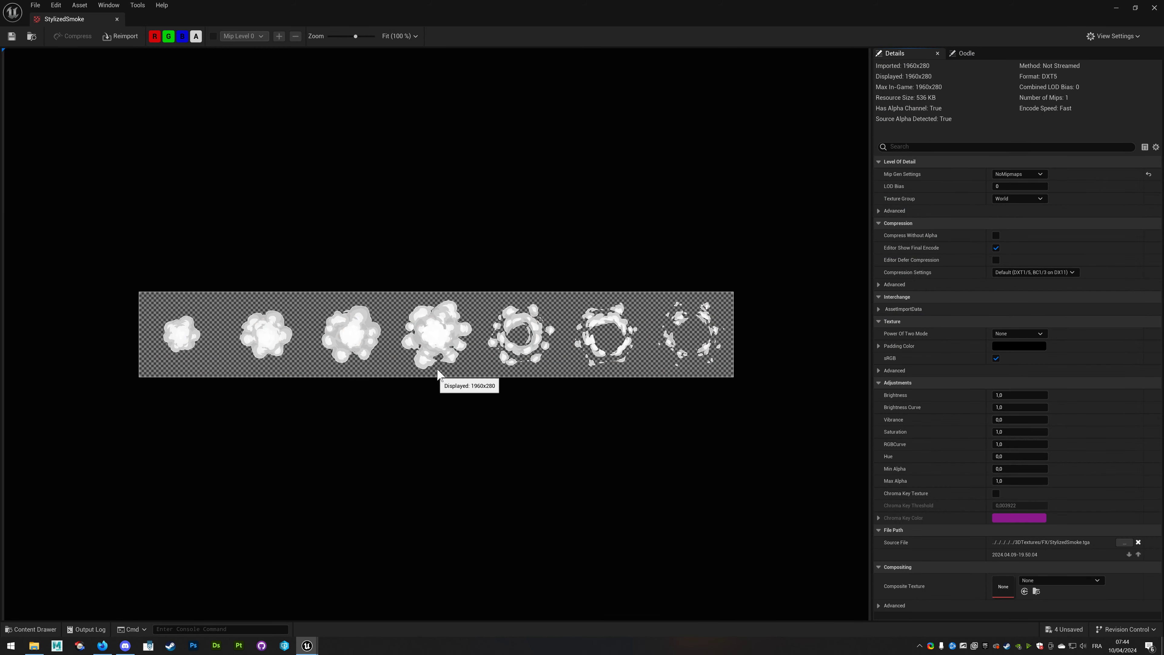
left_click(1154, 10)
left_click(417, 464)
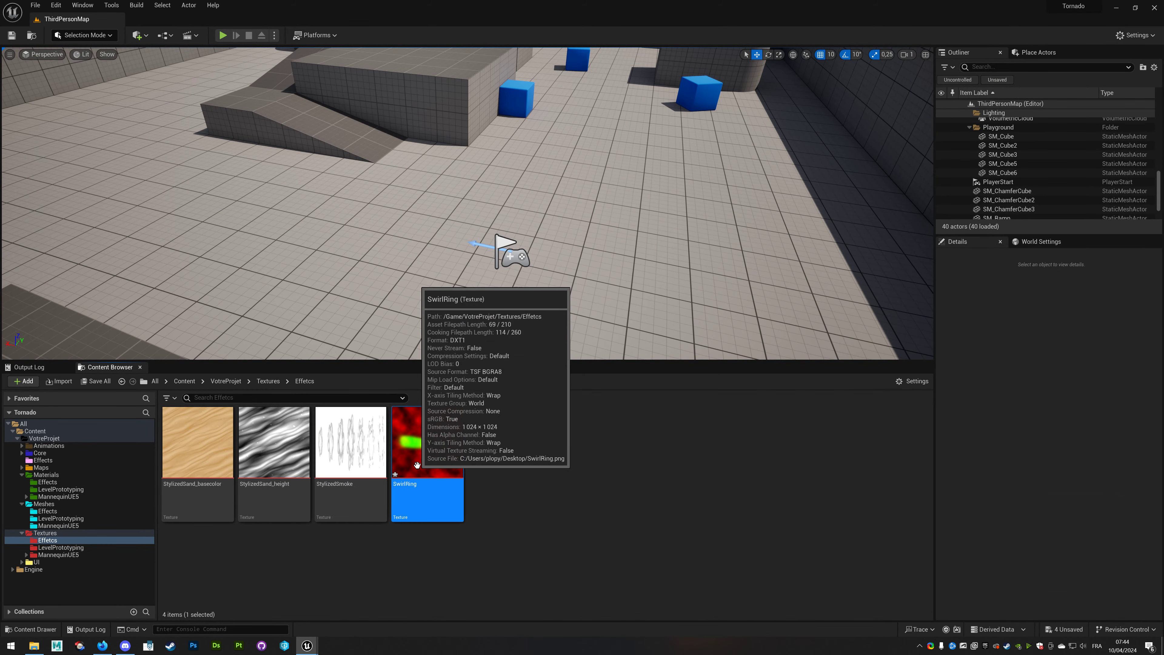
left_click(47, 510)
Move the lambert1 material into the Materials/Effects folder.
left_click(272, 465)
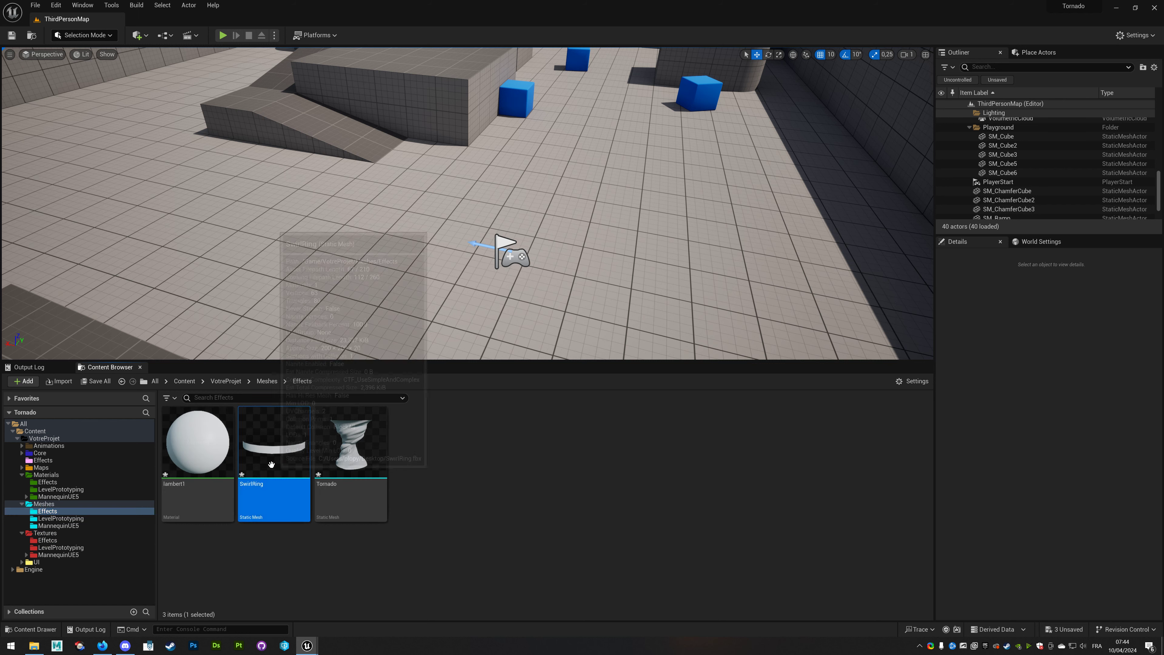
left_click(197, 442)
left_click(351, 442, "shift")
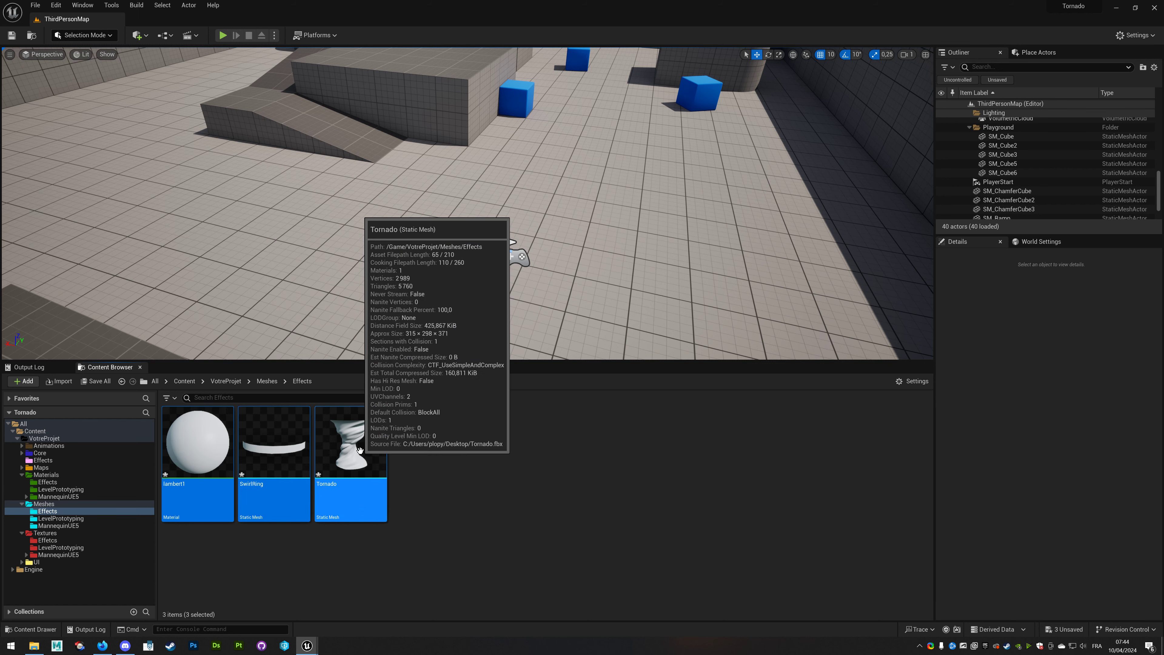
left_click(181, 446)
mouse_move(183, 440)
left_mouse_down()
mouse_move(124, 548)
mouse_move(48, 482)
left_mouse_up()
left_click(66, 500)
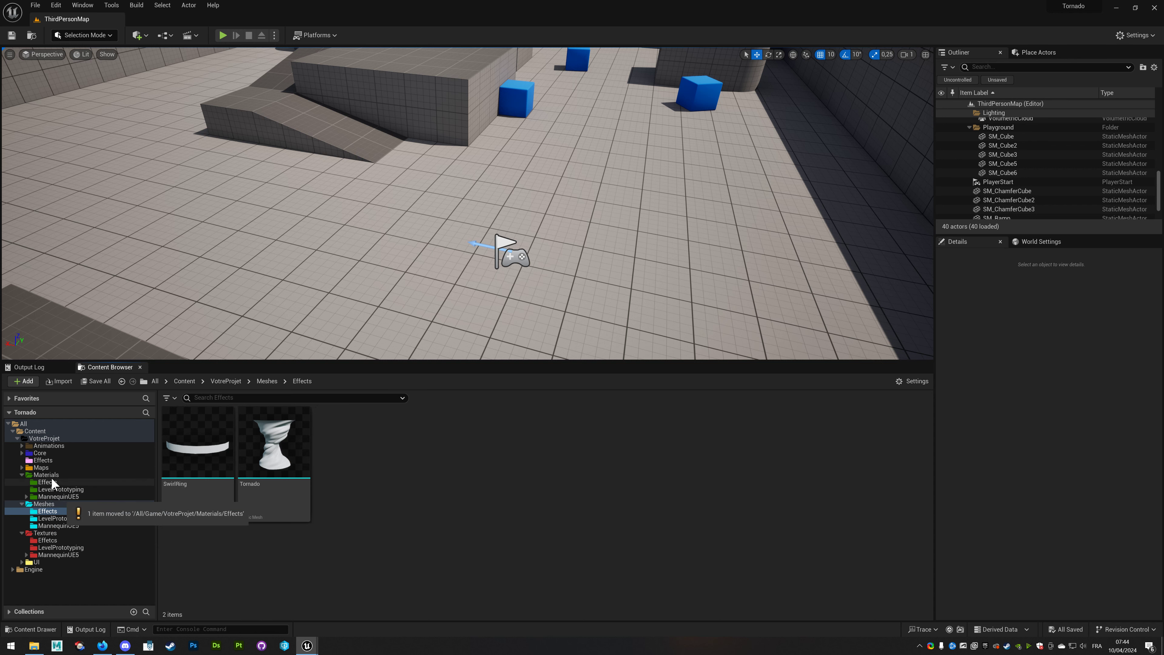
Rename lambert1 to M_Tornado and create a material instance named MI_Tornado from it.
left_click(52, 481)
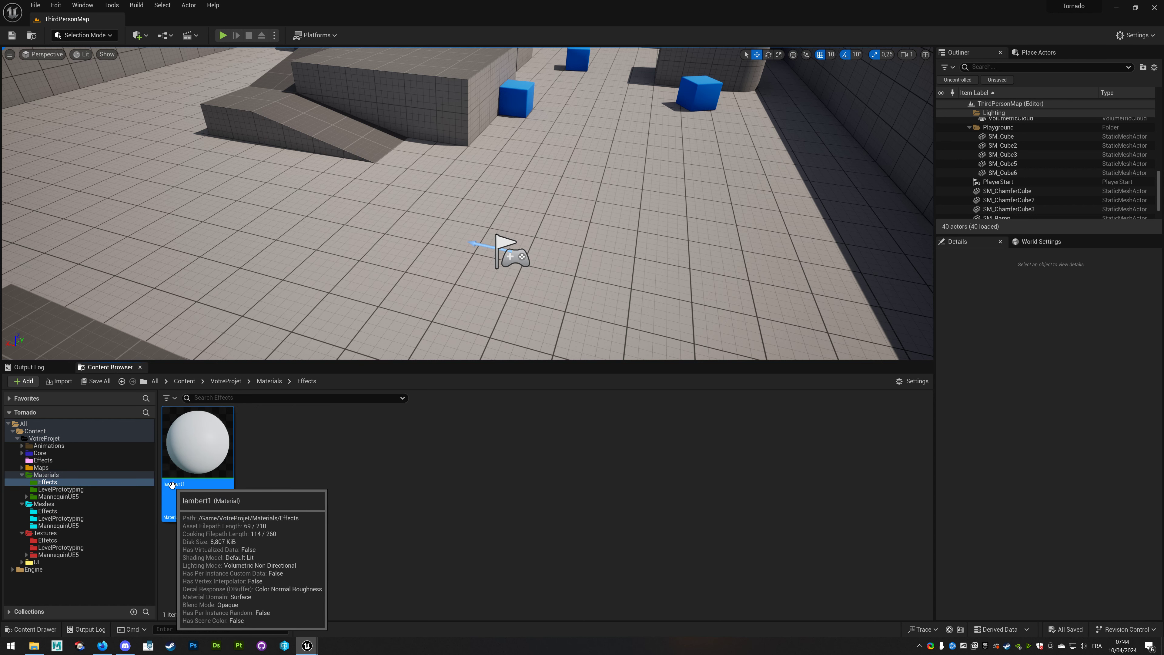
left_click(172, 485)
type("M")
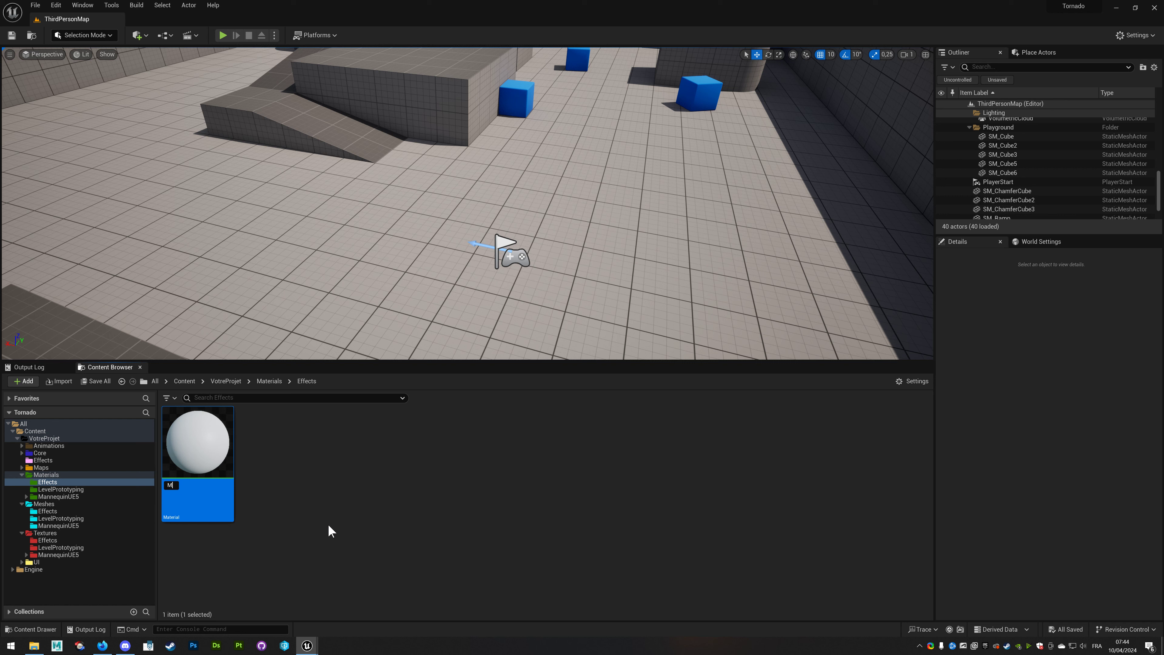
type("_Tornado")
key("Return")
right_click(189, 437)
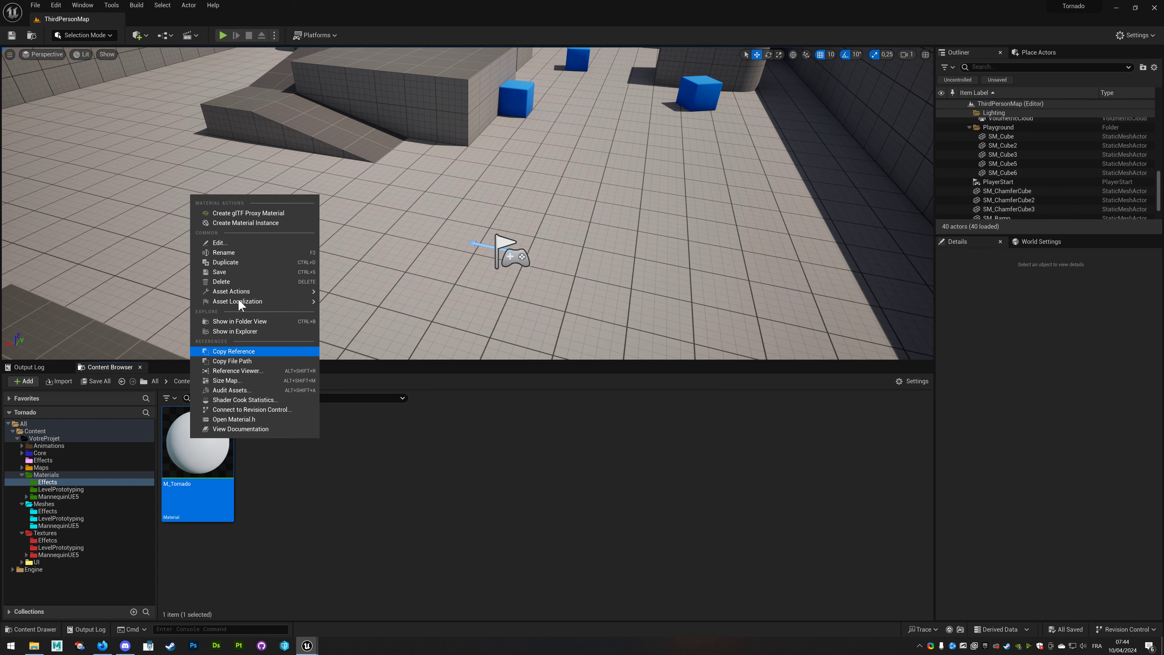
left_click(243, 222)
key("End")
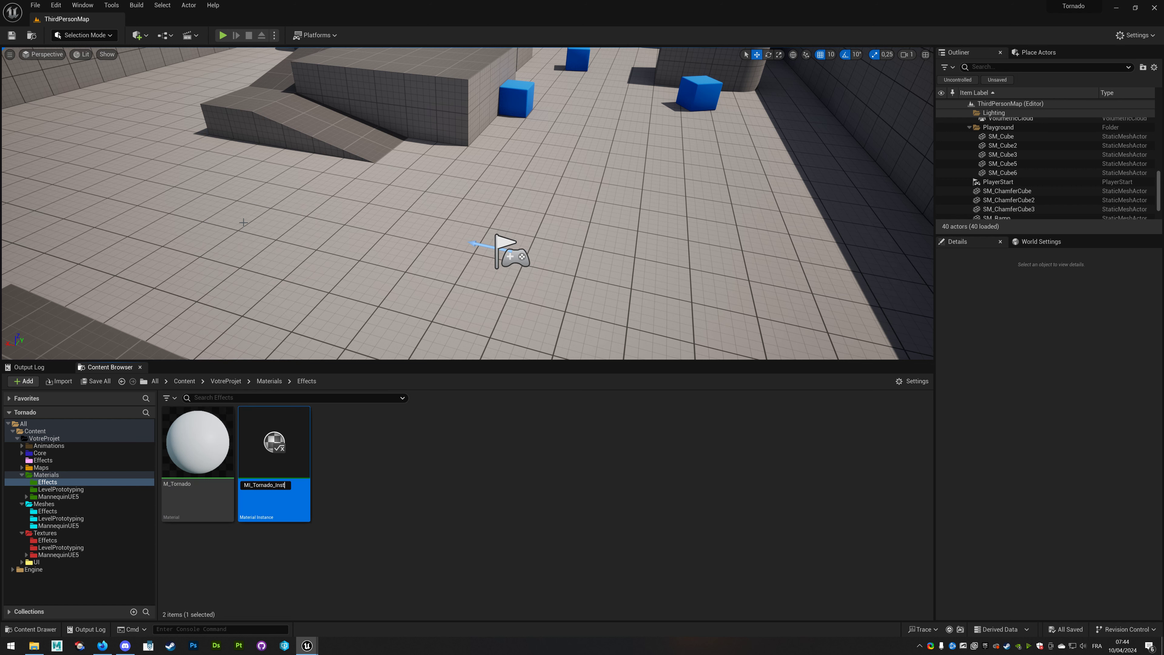
key("Return")
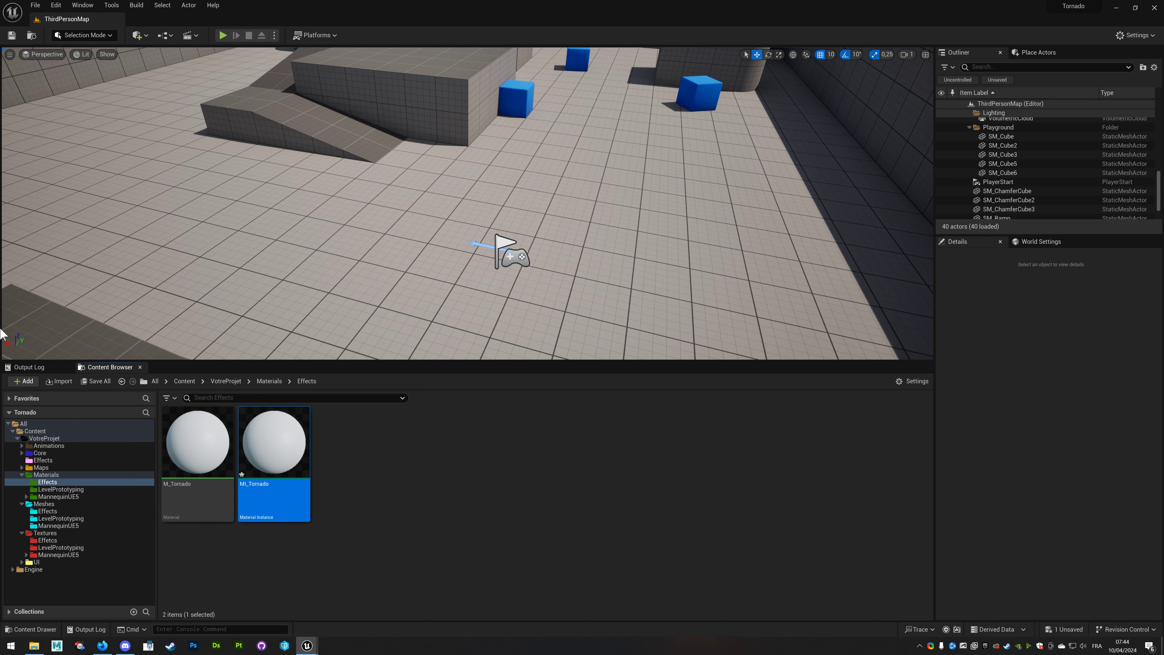
Open the Tornado mesh in a floating Static Mesh editor window.
left_click(47, 511)
double_click(274, 443)
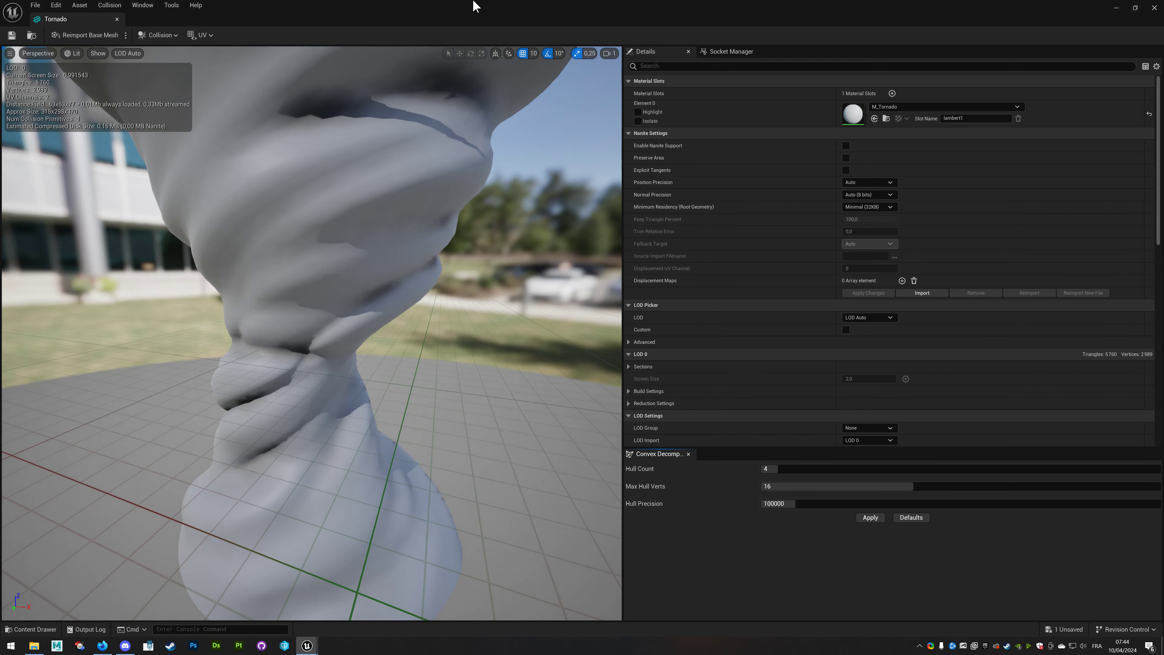
double_click(475, 6)
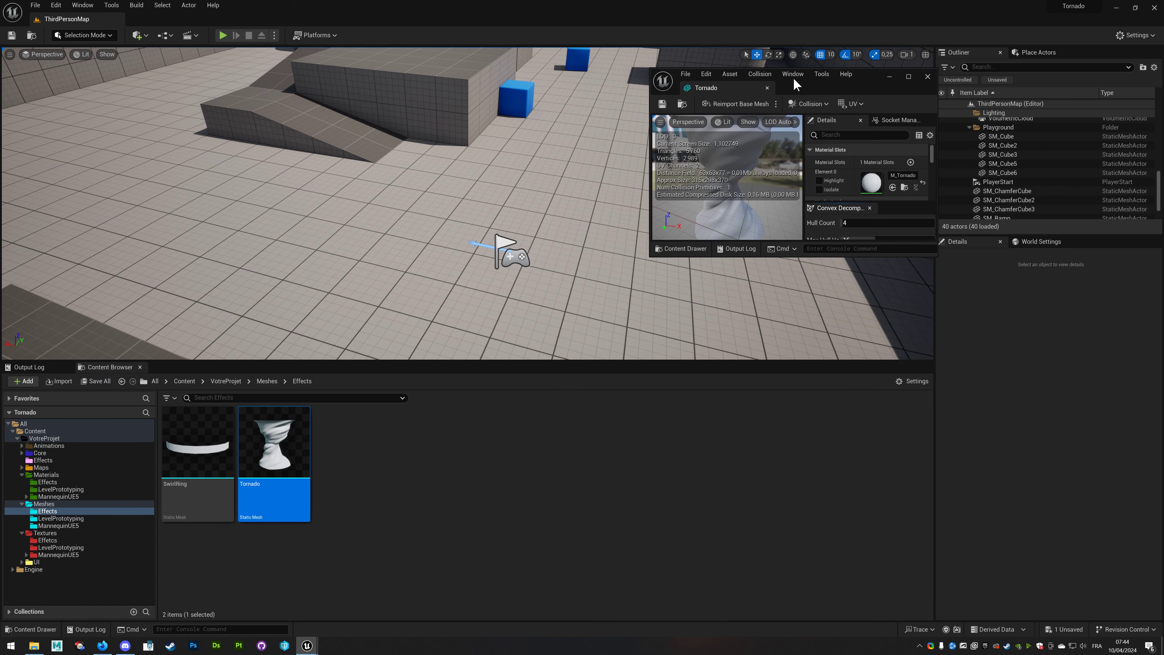
Assign MI_Tornado to the Tornado mesh's Element 0 slot, save, and close the editor.
left_click(48, 481)
left_click_drag(274, 443, 891, 183)
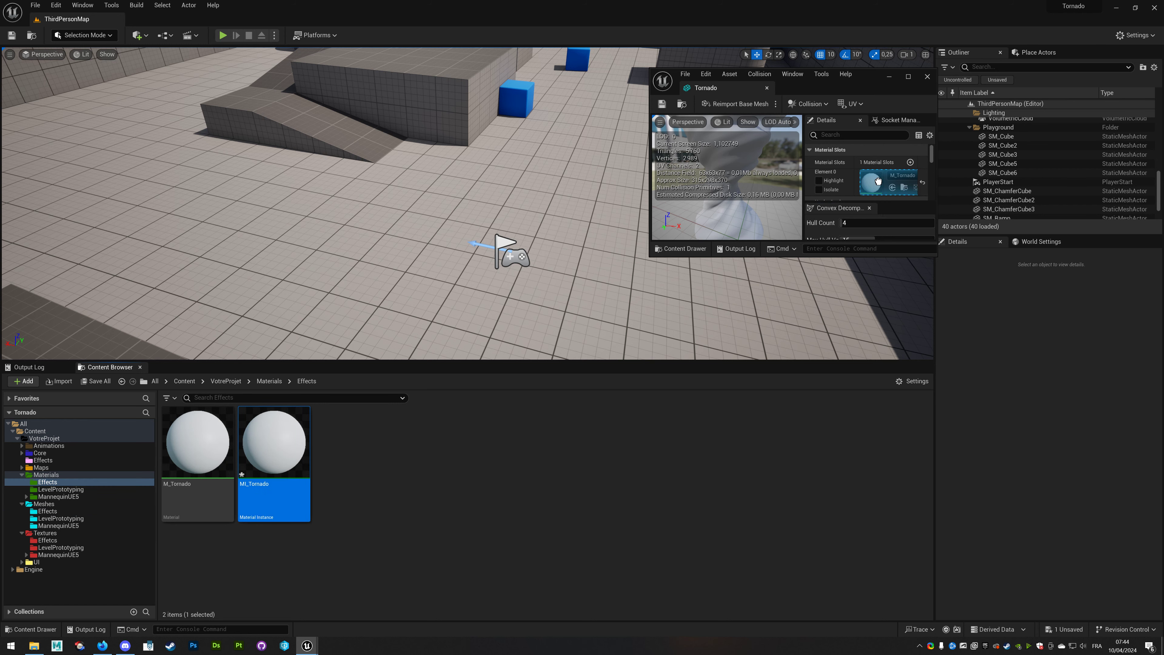
left_click(908, 77)
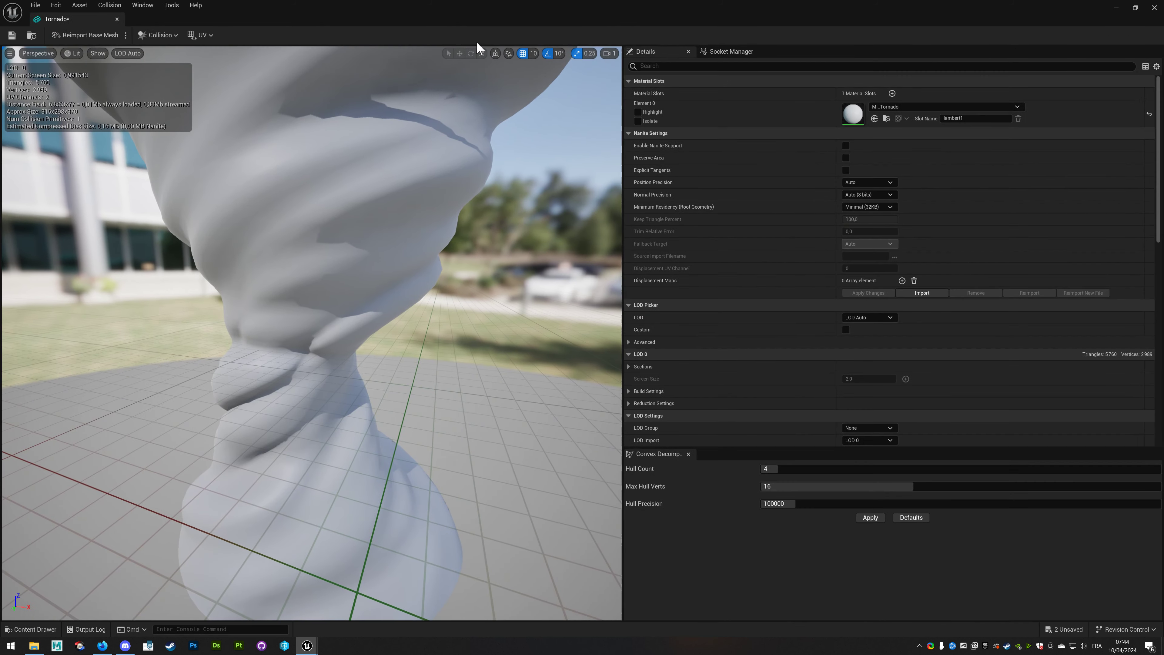
left_click(11, 35)
left_click(1154, 9)
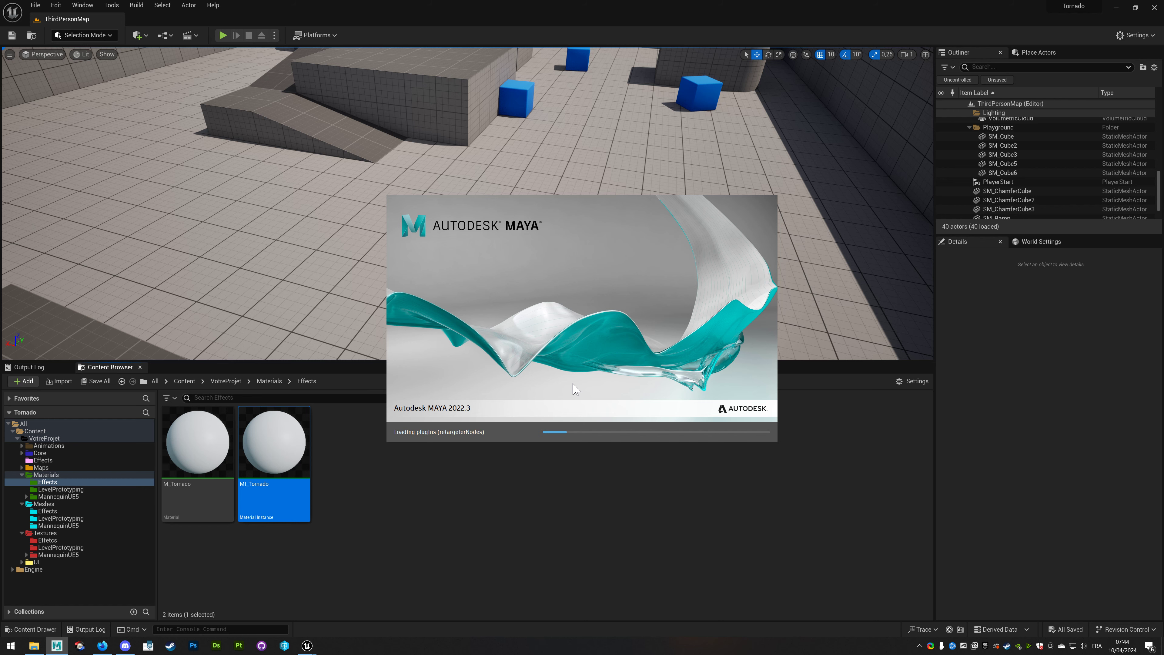
Reopen the Tornado mesh and orbit it to check its new material.
left_click(48, 511)
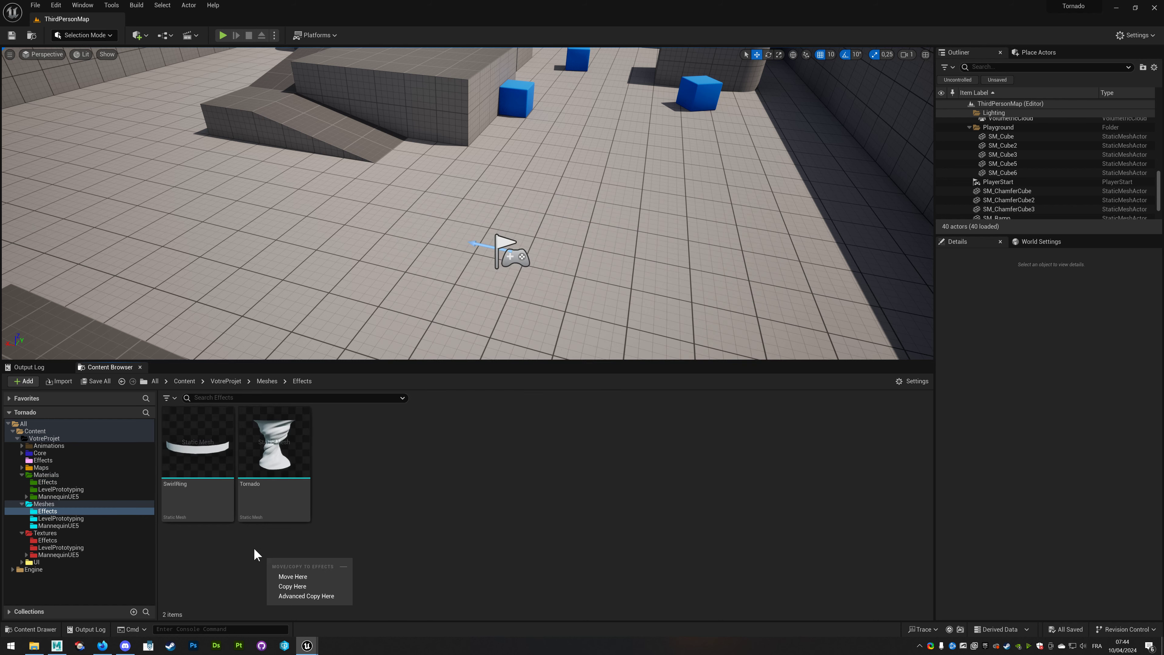
double_click(284, 439)
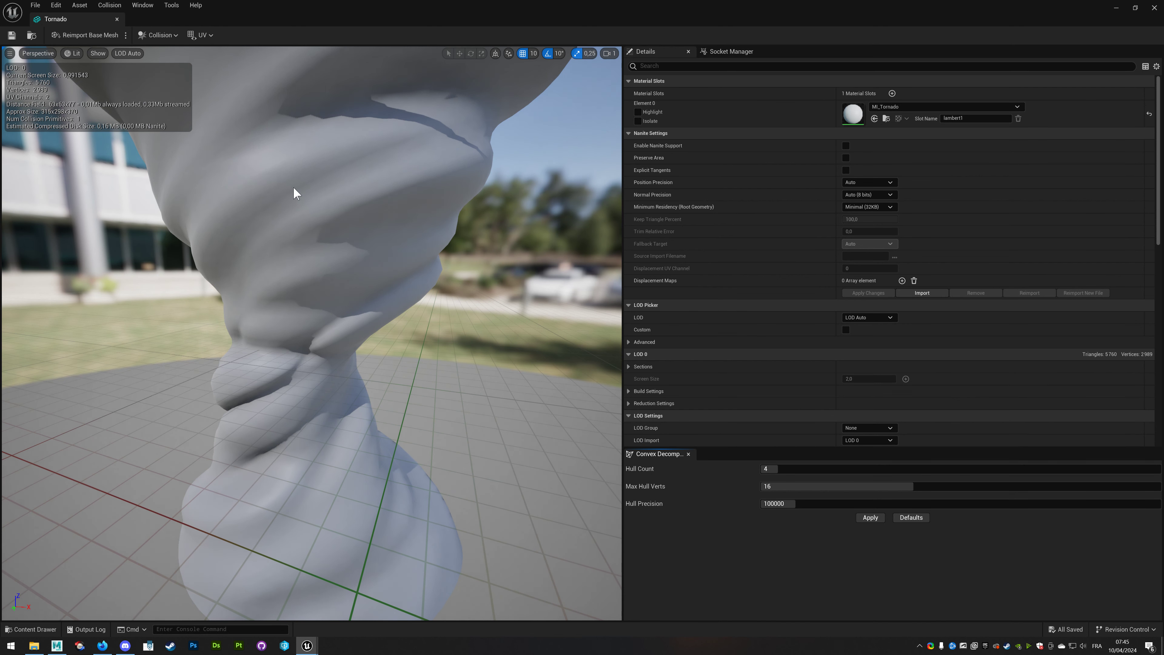
mouse_move(312, 321)
left_mouse_down()
mouse_move(366, 302)
mouse_move(359, 345)
mouse_move(340, 348)
left_mouse_up()
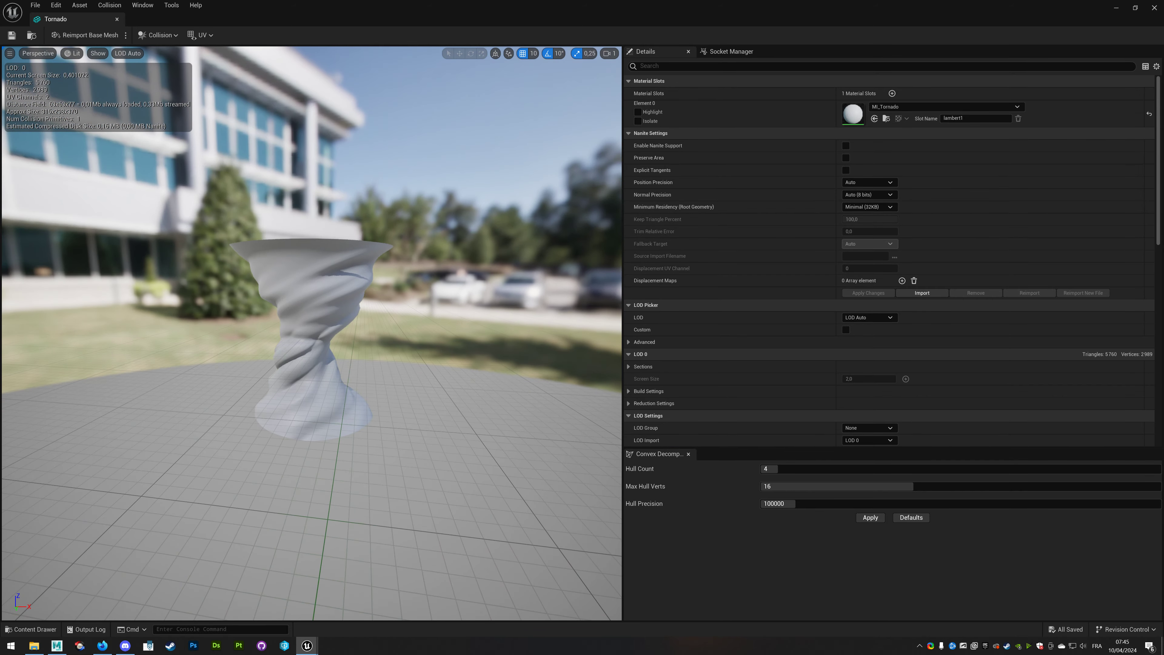
left_click(1117, 8)
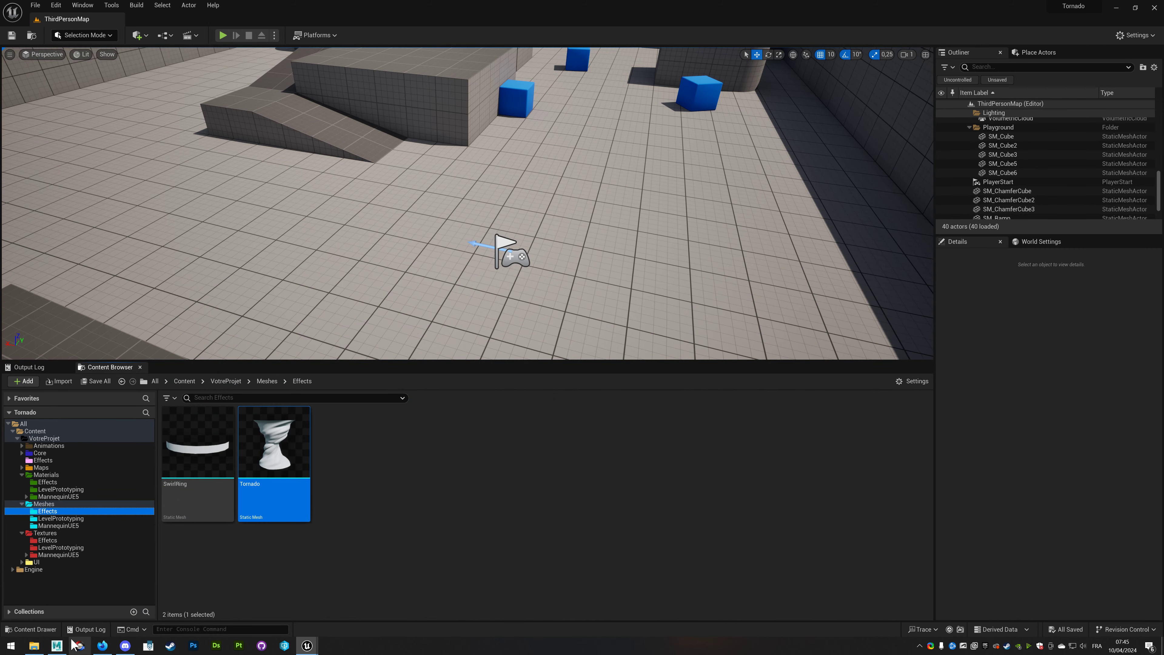
In Maya, start a new scene and import Tornado.fbx from the desktop.
left_click(56, 645)
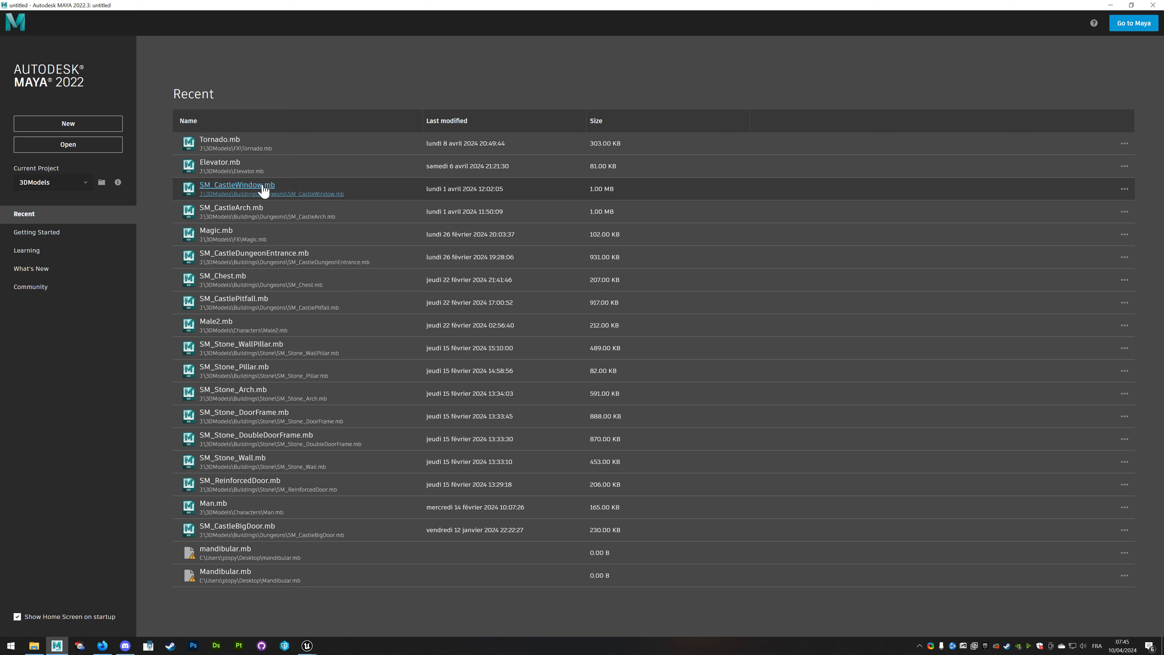
left_click(68, 144)
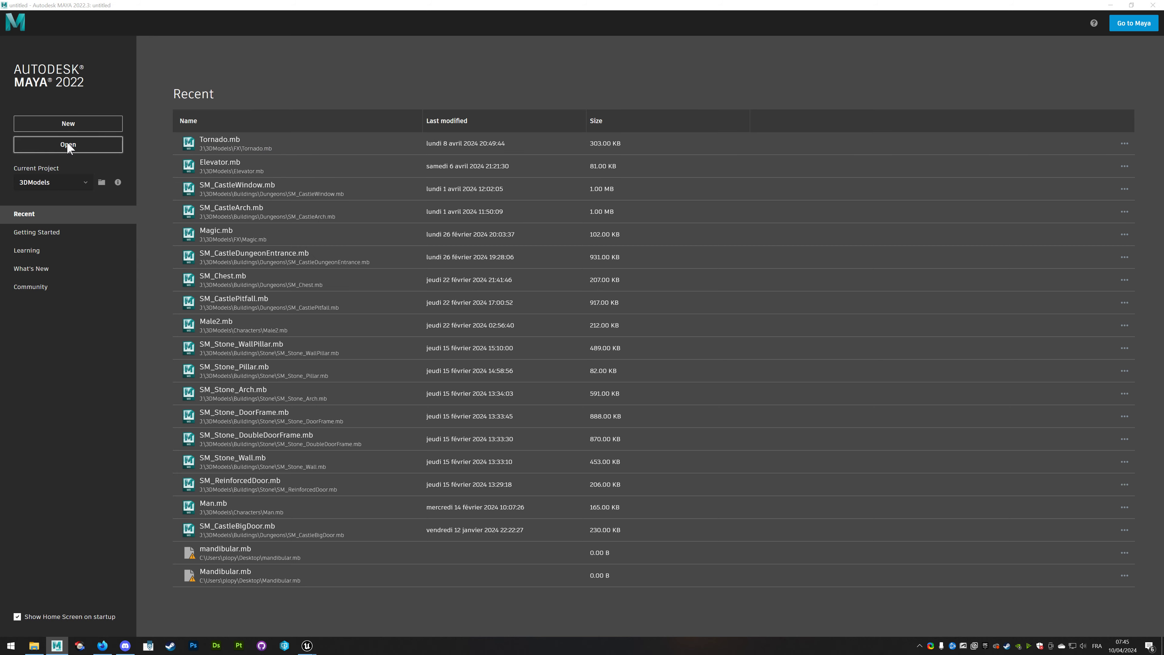
left_click(628, 114)
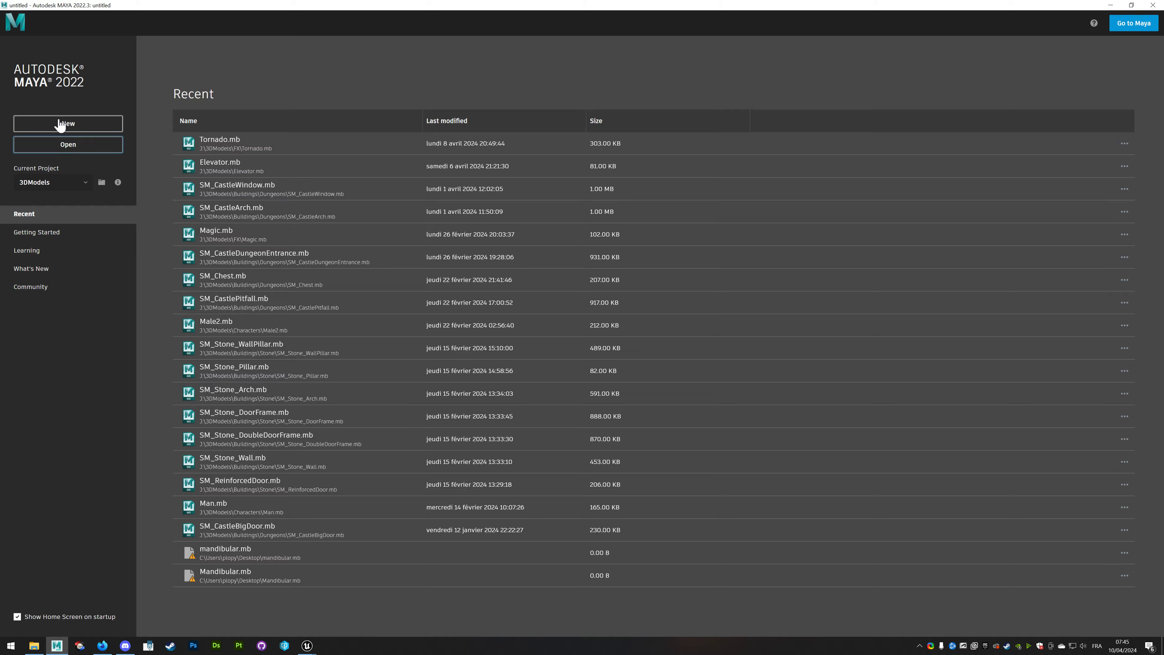
left_click(35, 123)
left_click(34, 645)
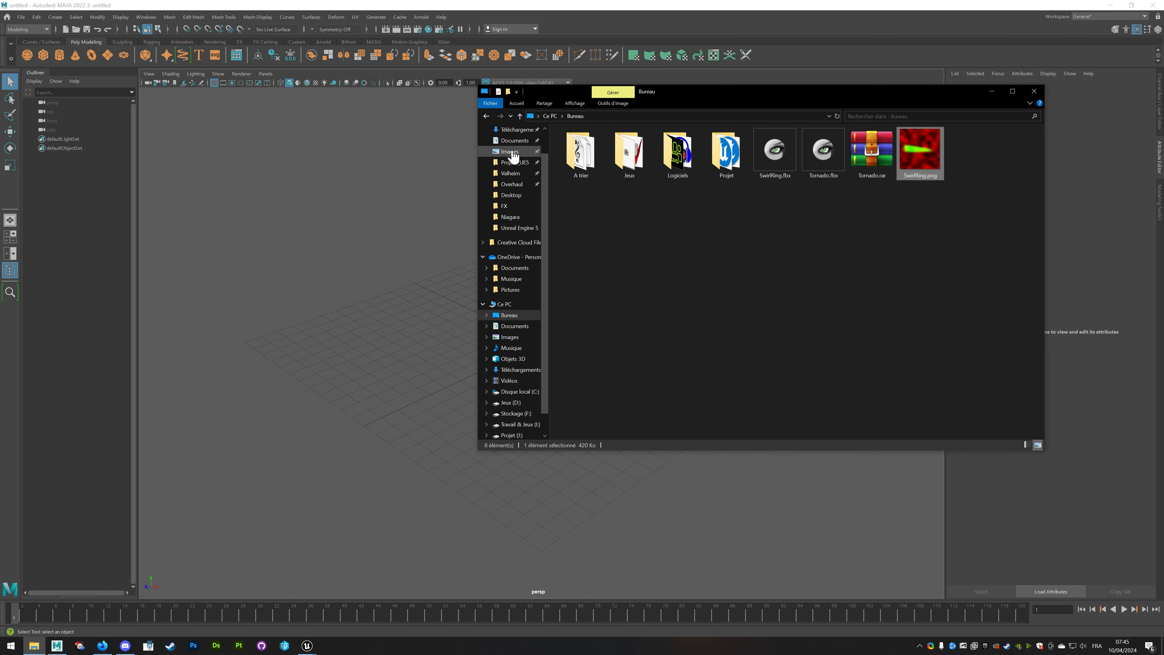
mouse_move(832, 170)
left_mouse_down()
mouse_move(835, 308)
mouse_move(394, 298)
left_mouse_up()
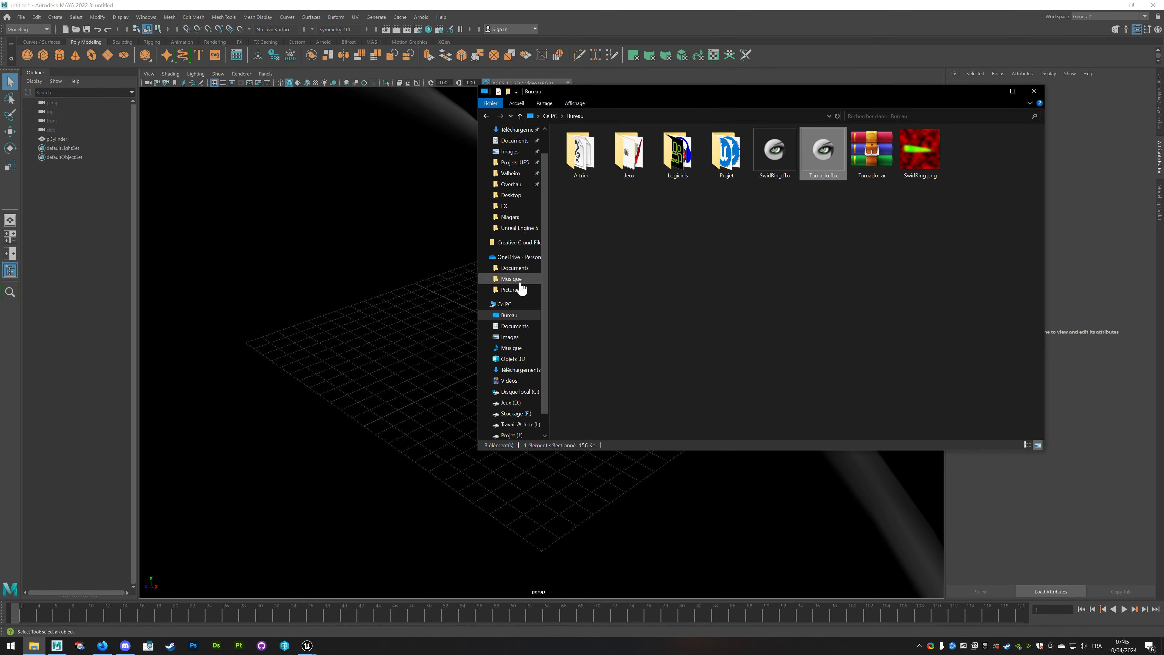
left_click(990, 92)
Frame the tornado mesh in front view and set its Translate Y to 180.
key("f")
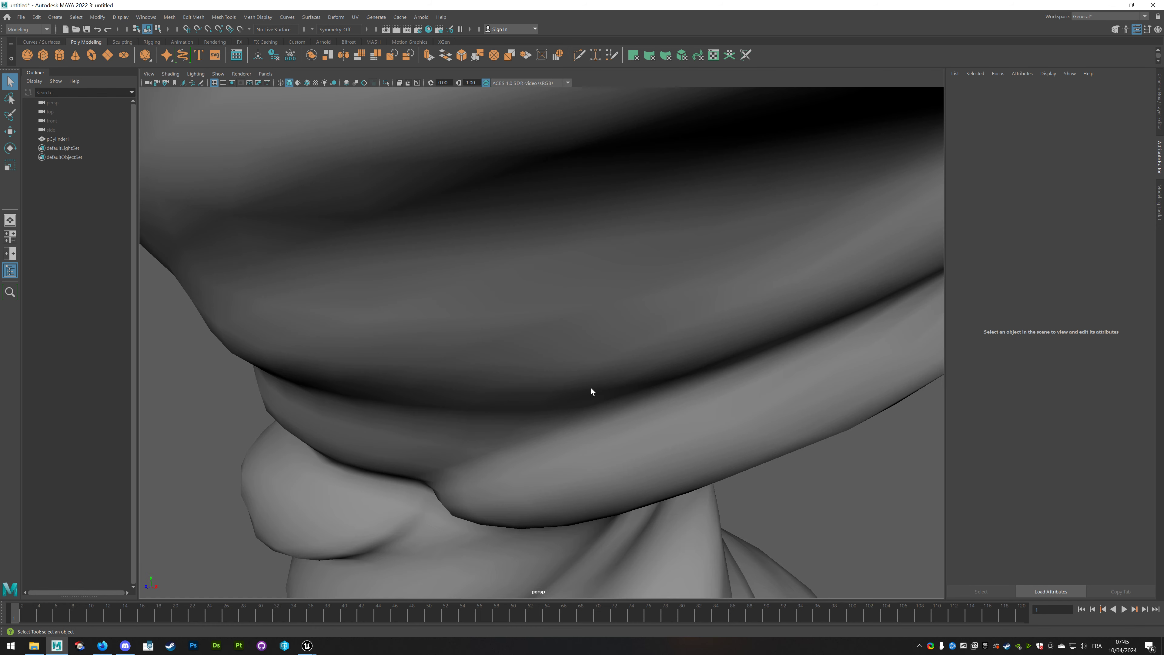
left_click(554, 362)
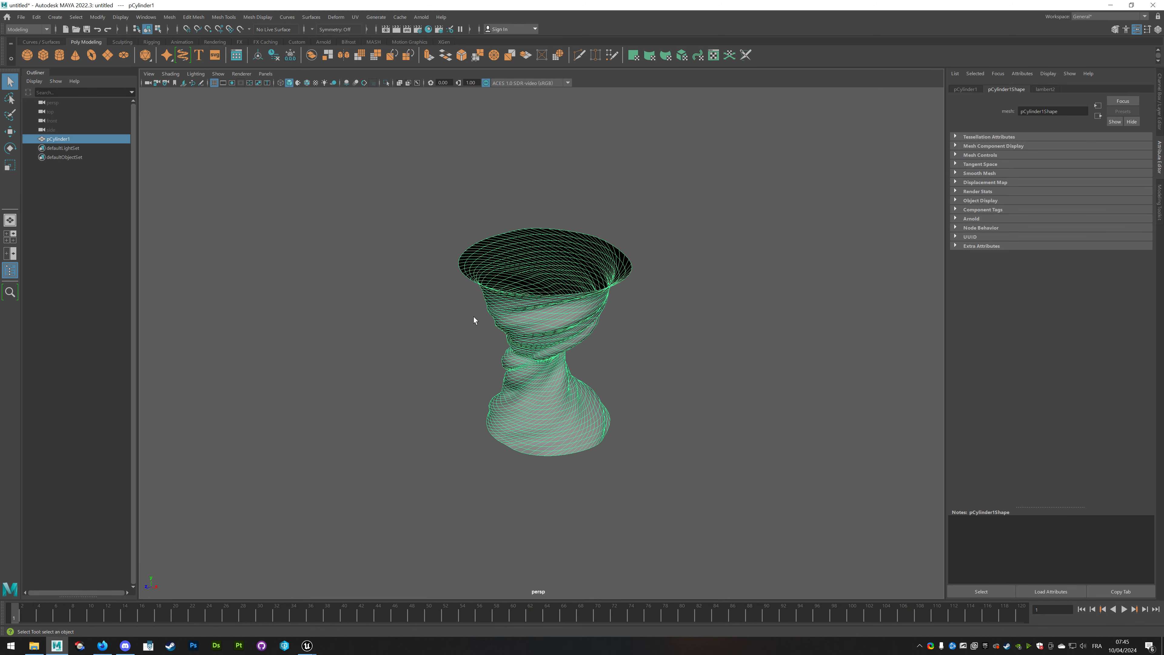
key("space")
left_click_drag(474, 320, 468, 347)
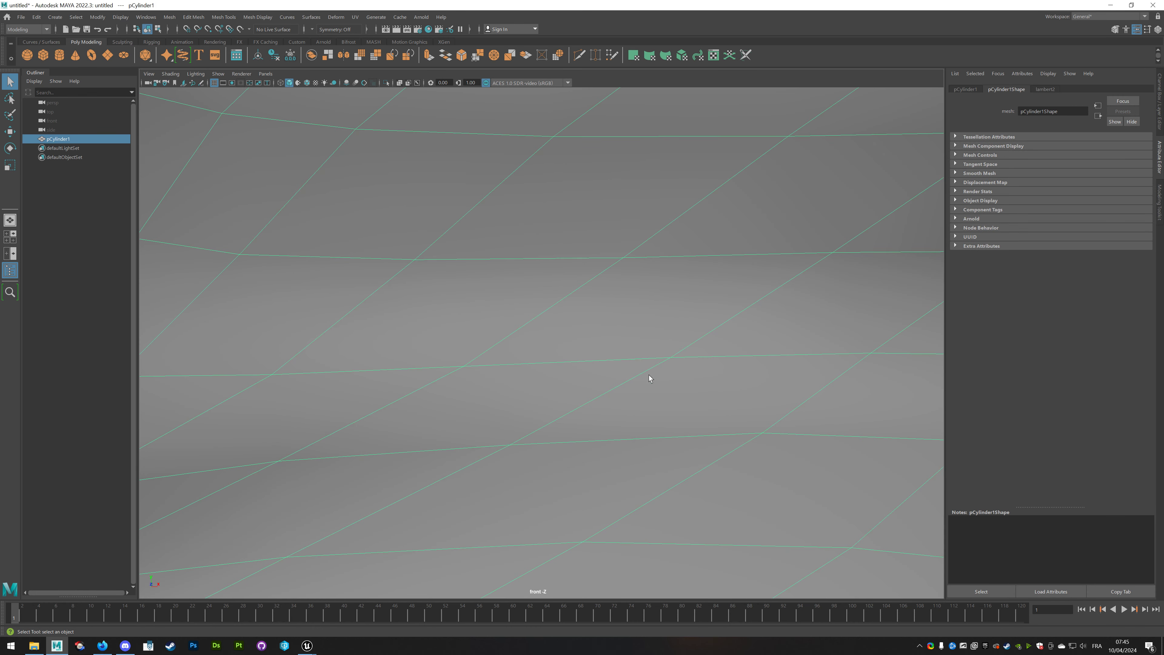
scroll(647, 376, "down", 10)
key("w")
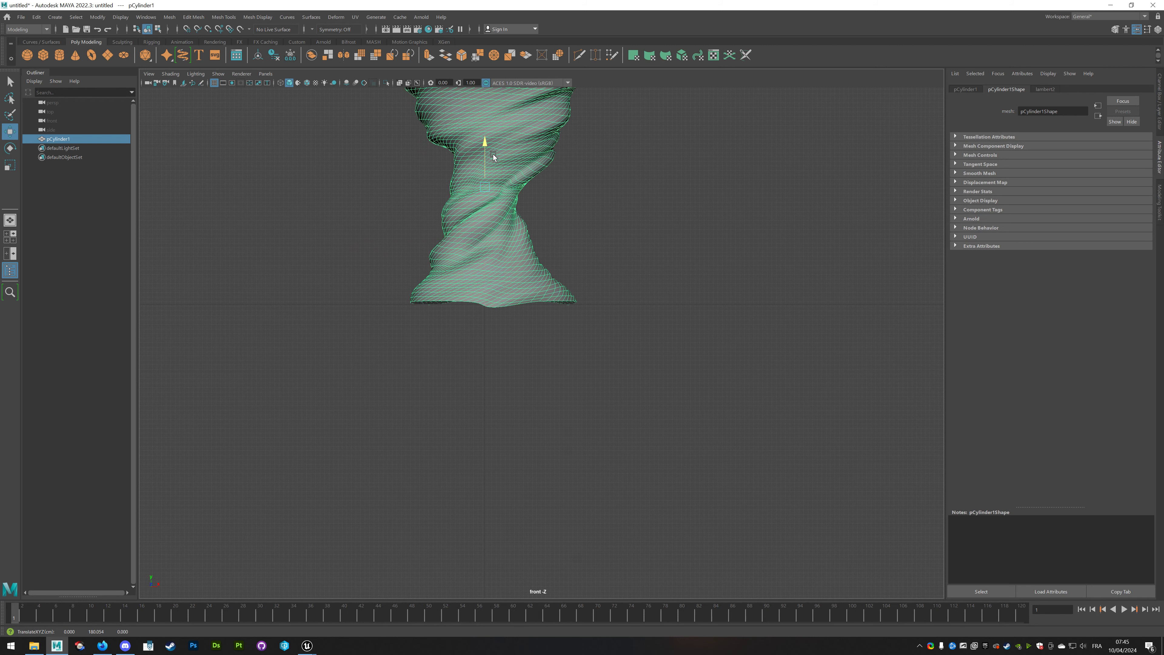
left_click(1160, 125)
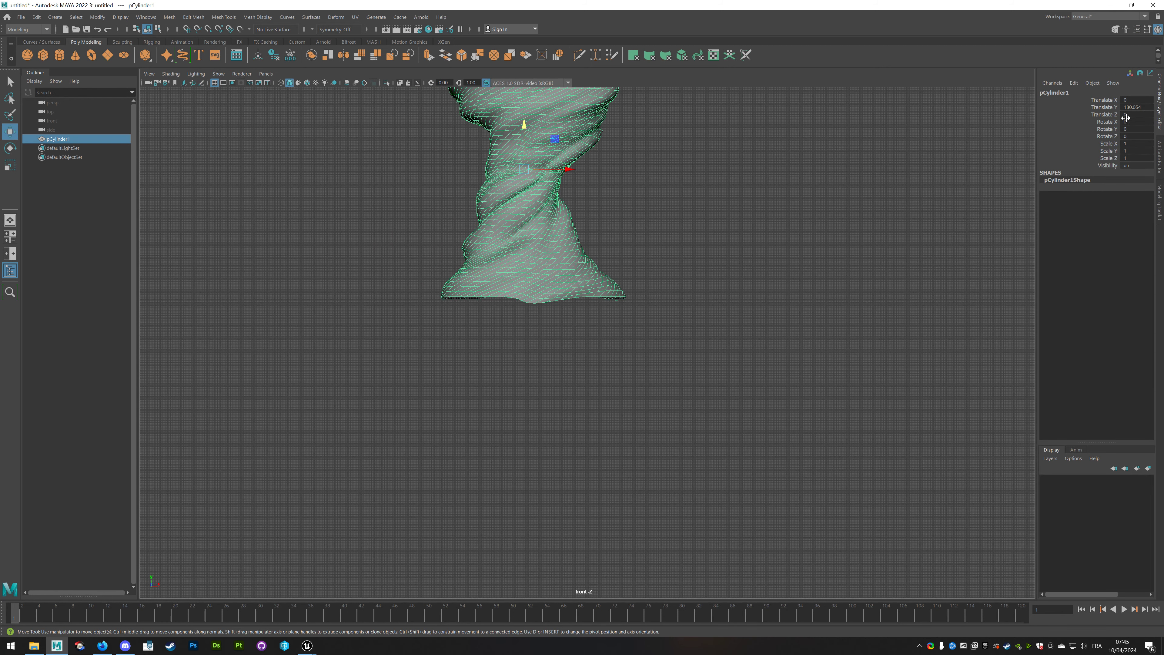
double_click(1131, 108)
key("Return")
Reset the mesh's transformations, move its pivot to the base, and delete its history.
left_click(21, 17)
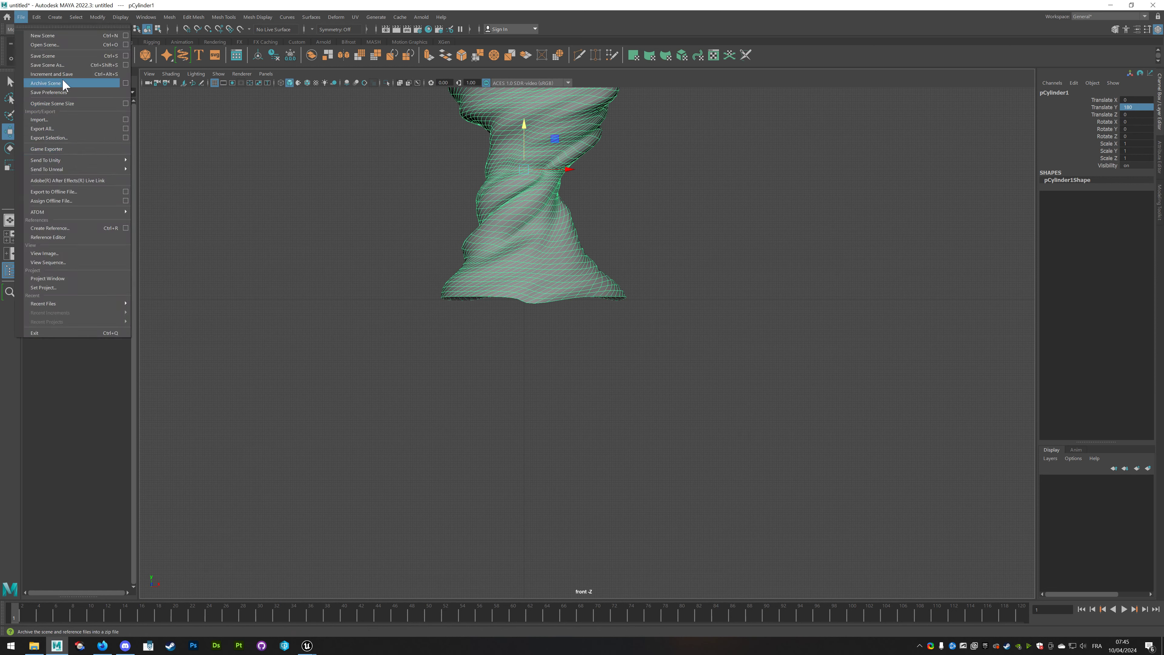
mouse_move(104, 21)
left_click(127, 51)
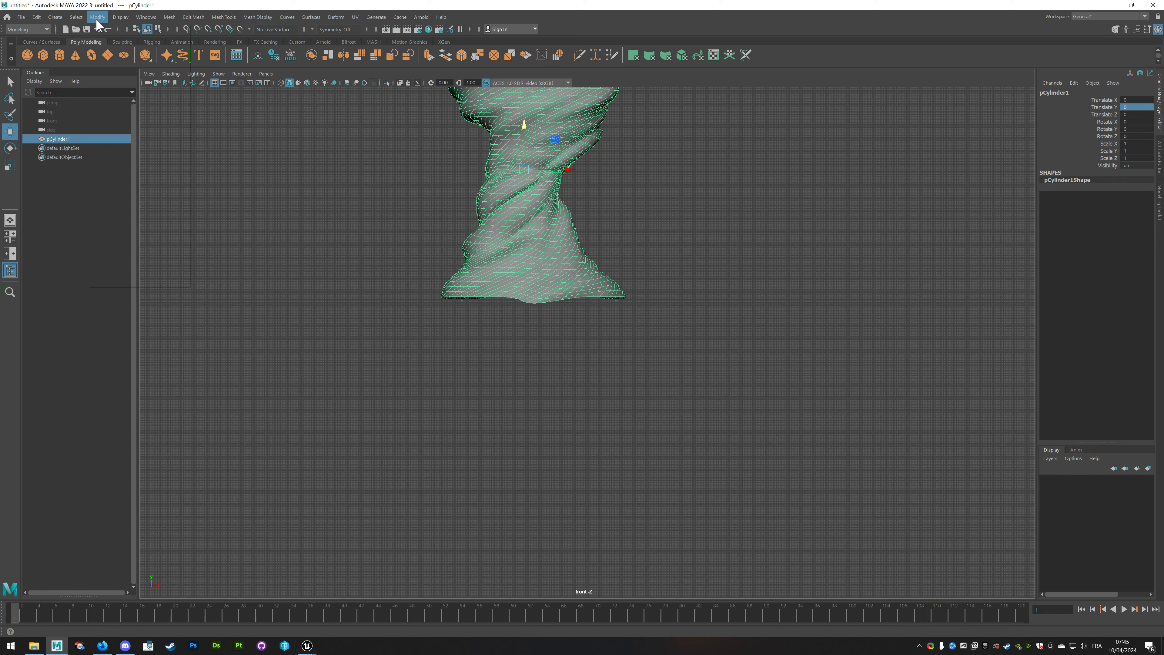
left_click(98, 17)
left_click(112, 49)
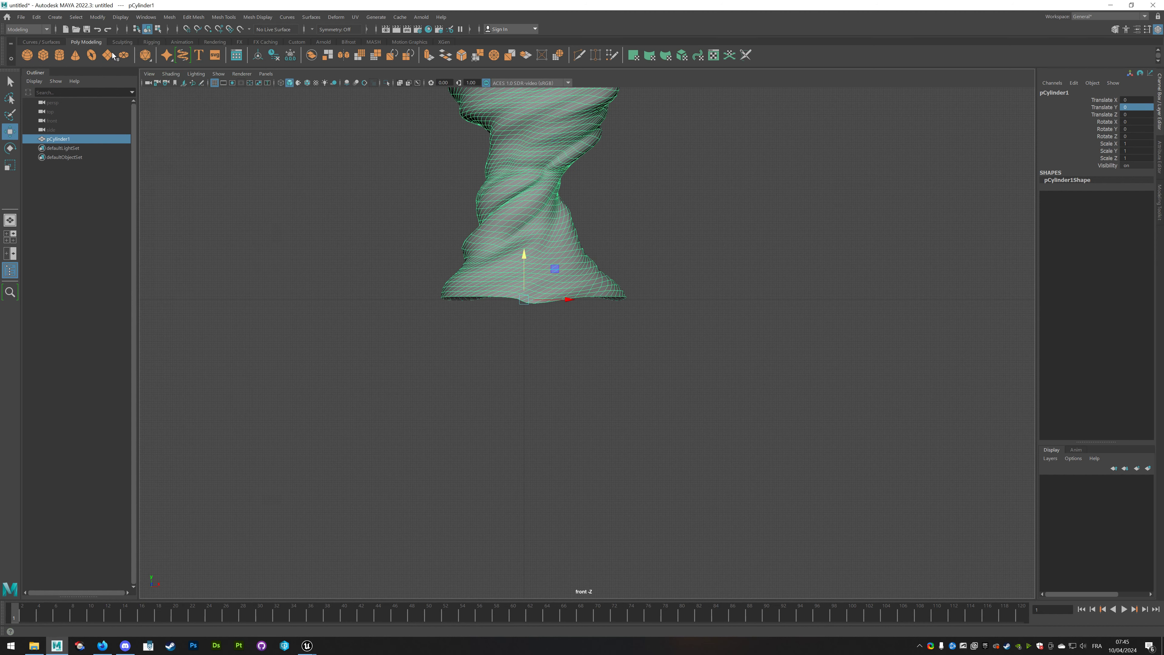
left_click(36, 17)
mouse_move(114, 126)
left_click(160, 131)
Export the selected mesh over Desktop Tornado.fbx and quit Maya without saving.
left_click(22, 17)
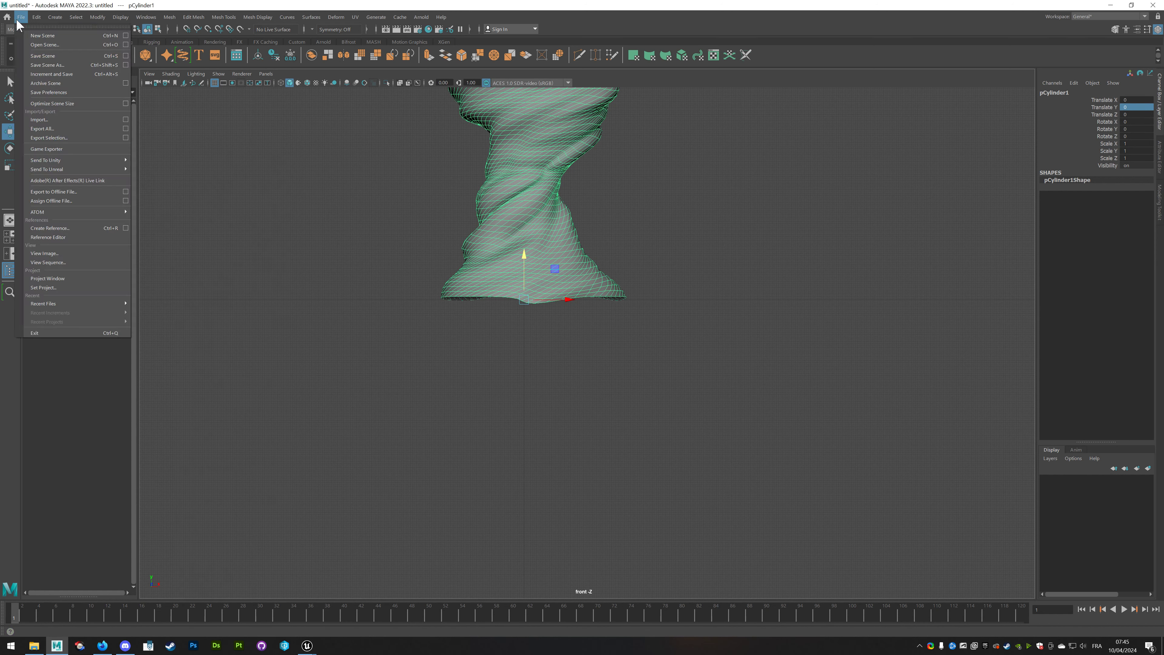
left_click(55, 141)
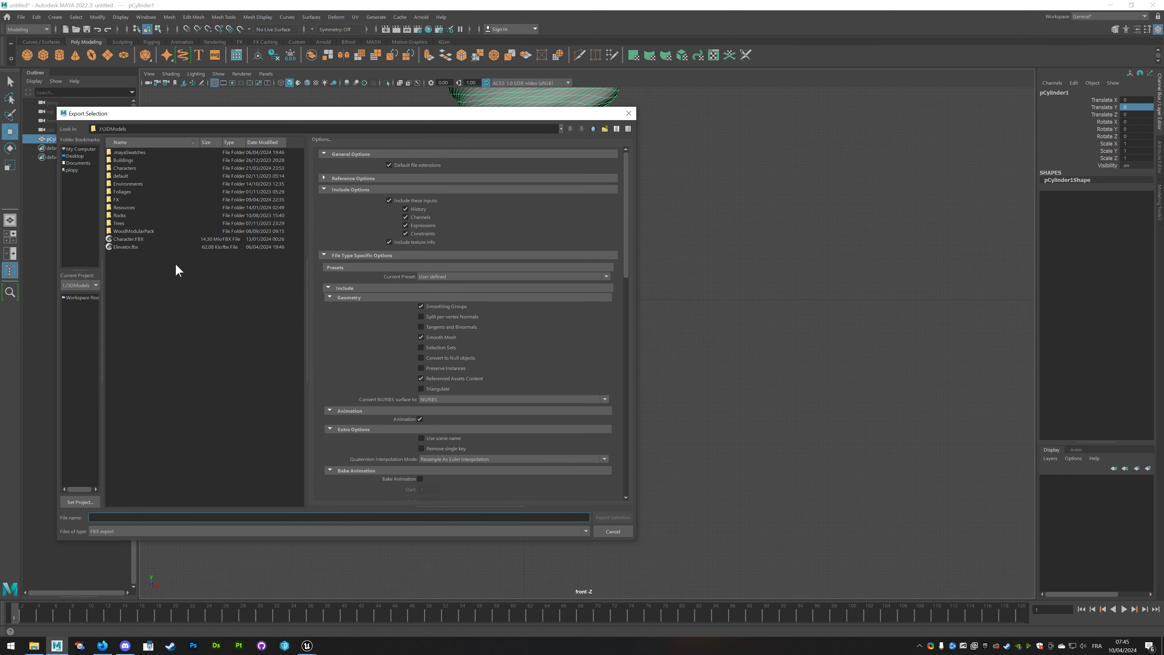
left_click(76, 156)
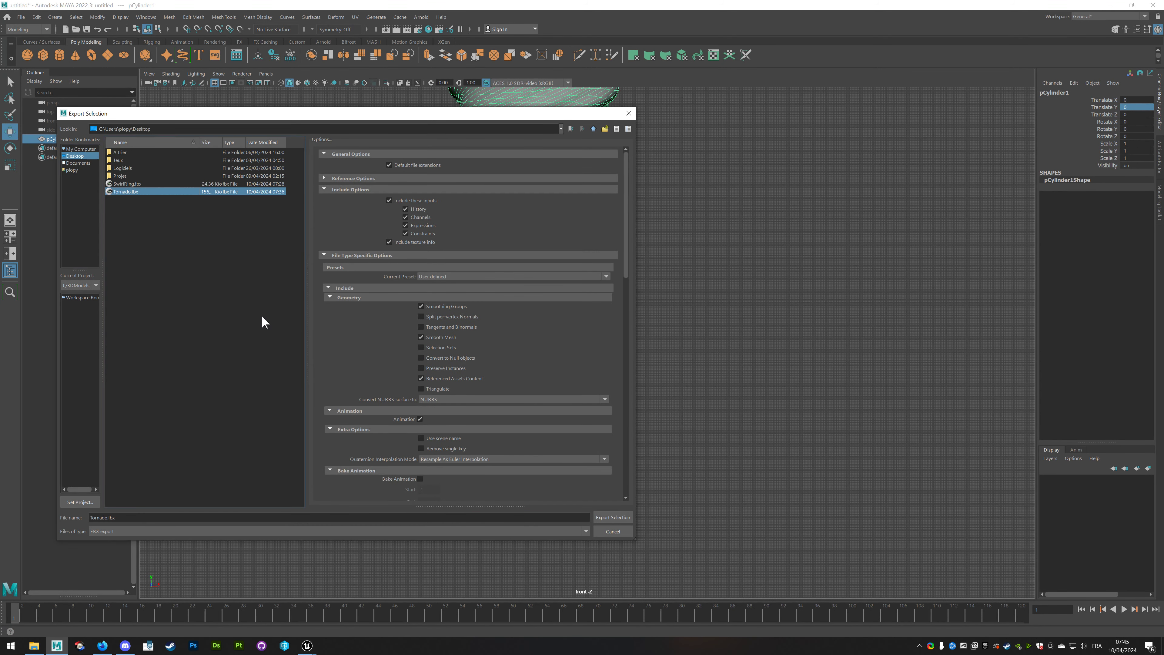
left_click(604, 520)
left_click(332, 341)
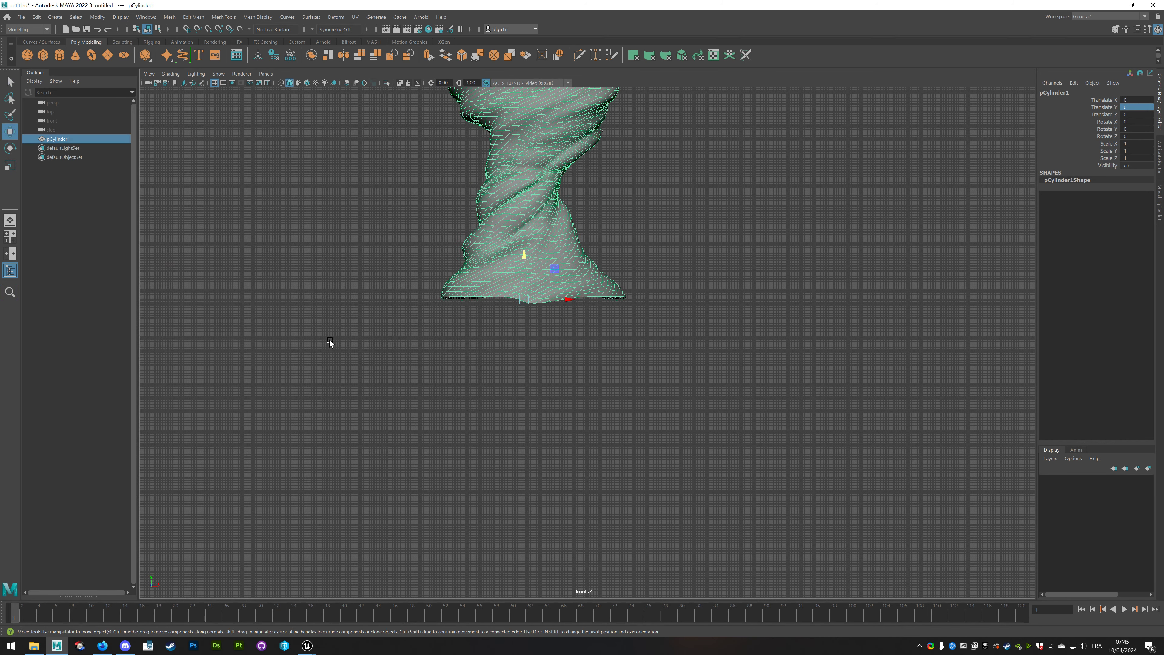
left_click(1153, 5)
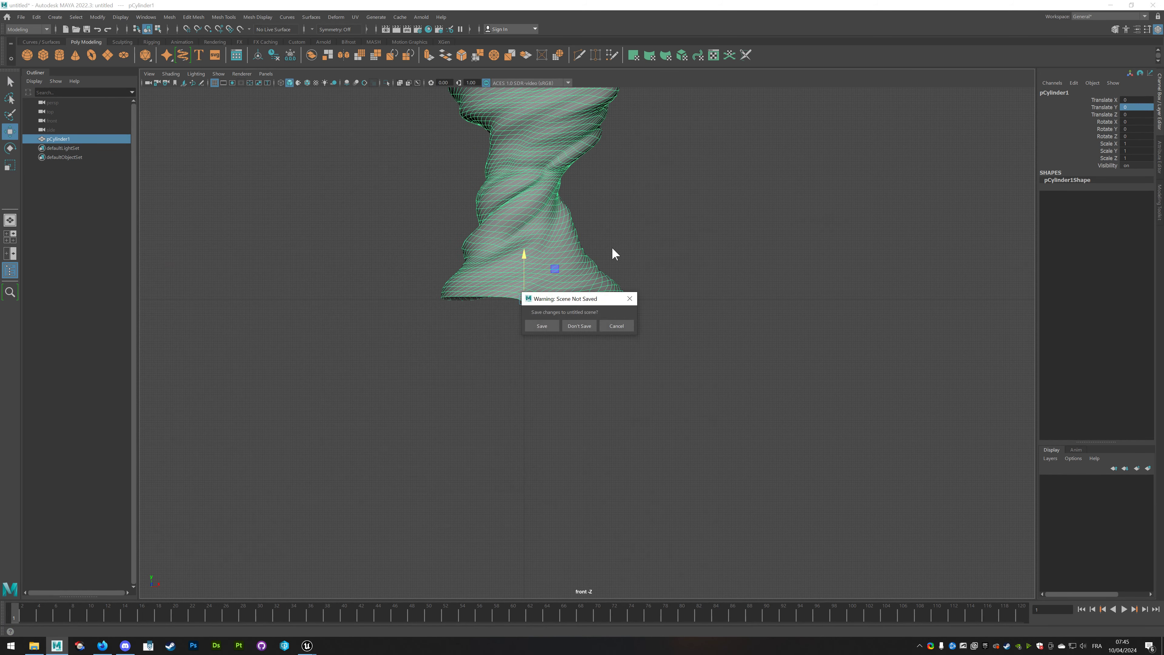
left_click(578, 326)
Reimport the Tornado static mesh from its updated source file.
left_click(365, 553)
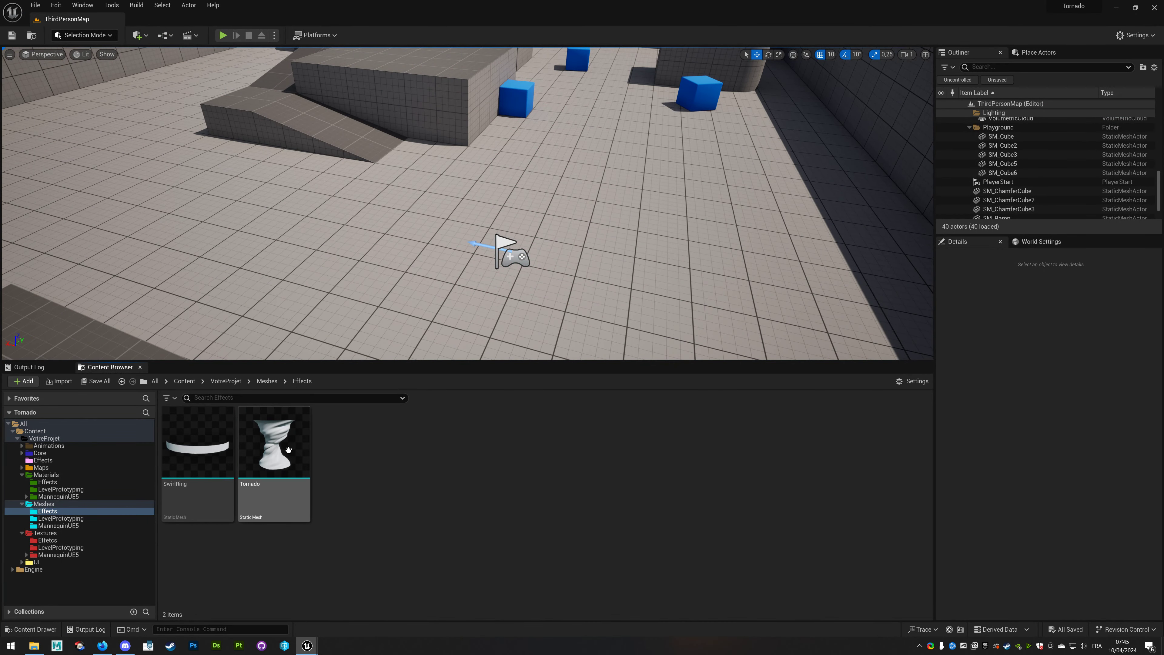
right_click(289, 442)
left_click(331, 206)
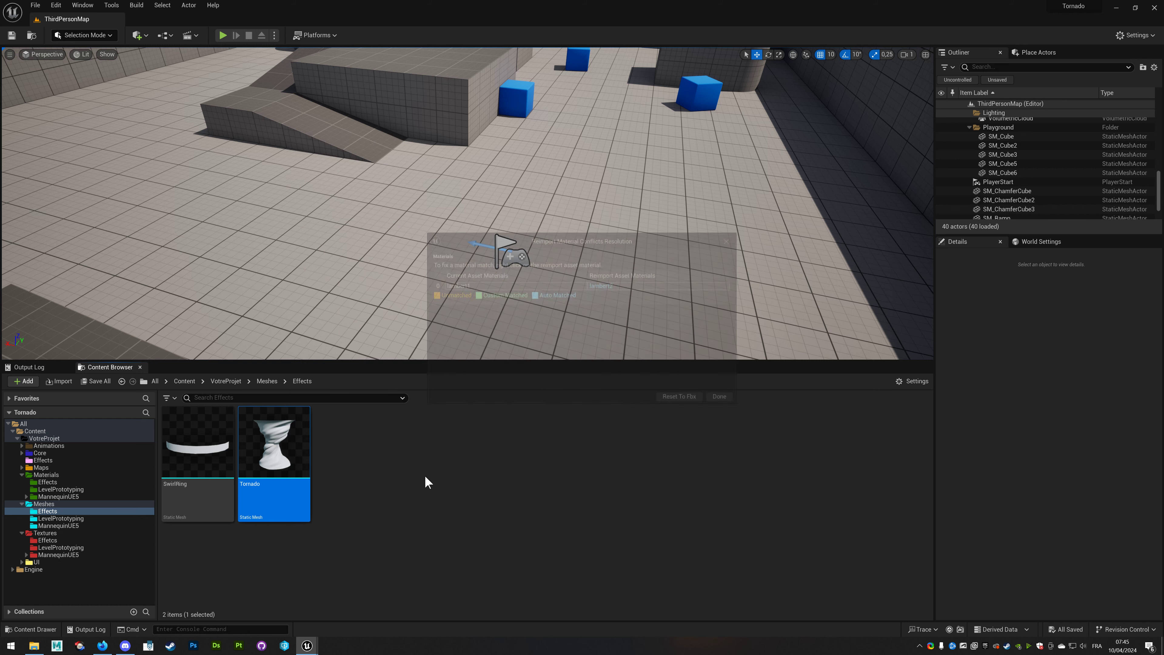
left_click(716, 402)
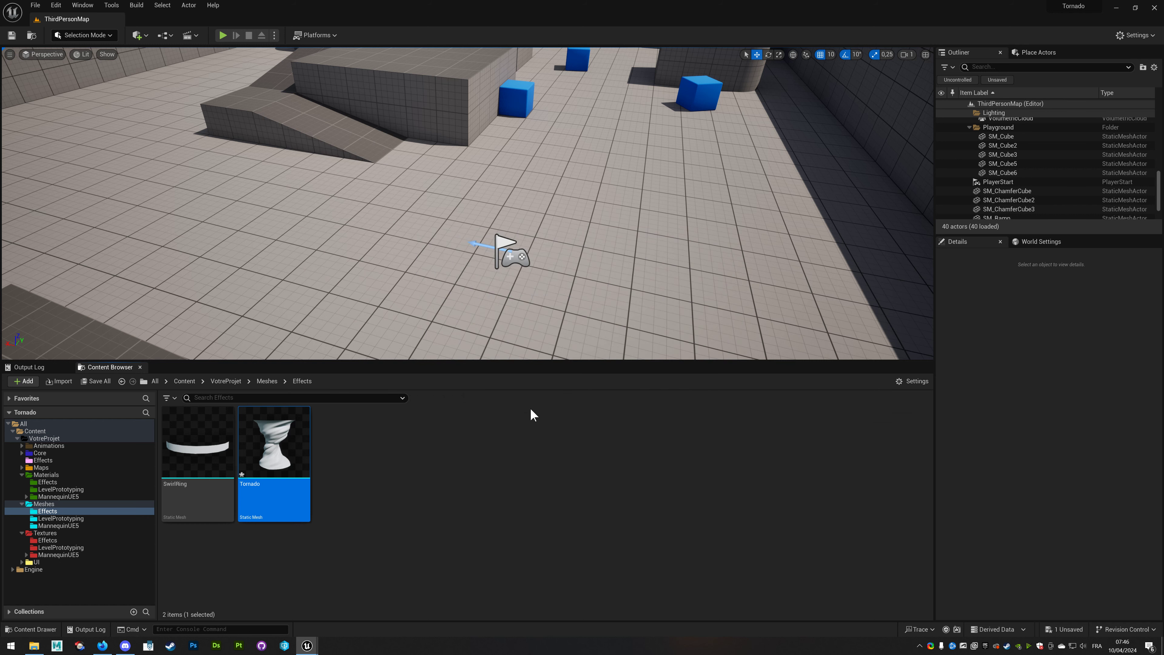
Test-place the Tornado and SwirlRing meshes in the level, undoing each to keep 40 actors.
left_click(284, 447)
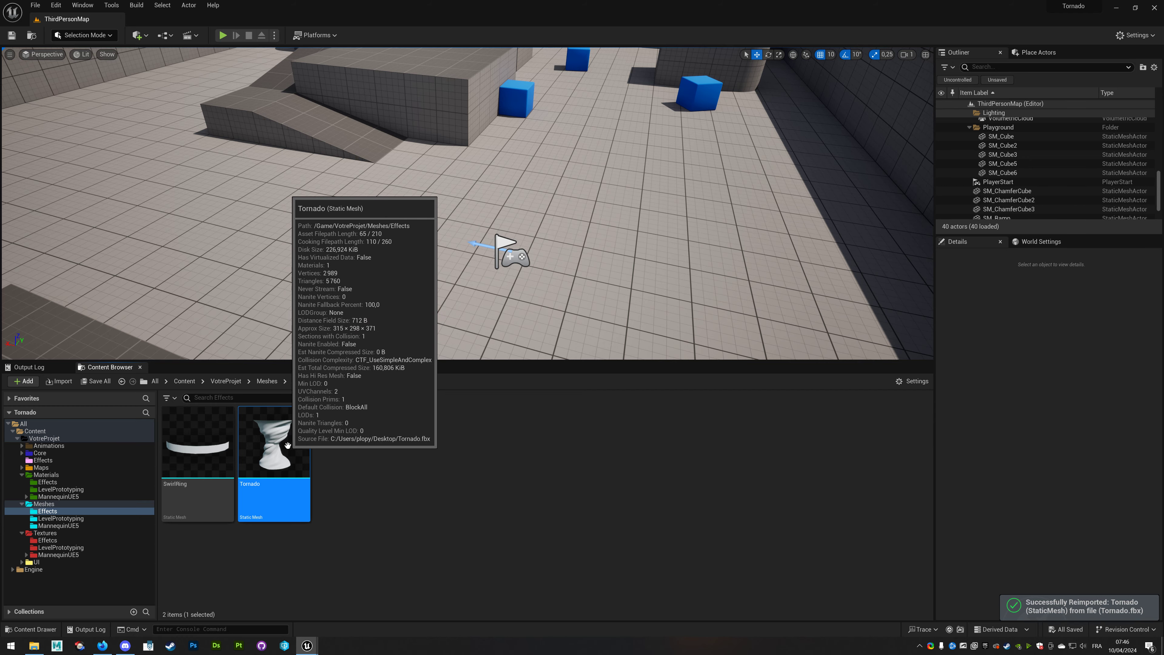
left_click_drag(279, 440, 633, 219)
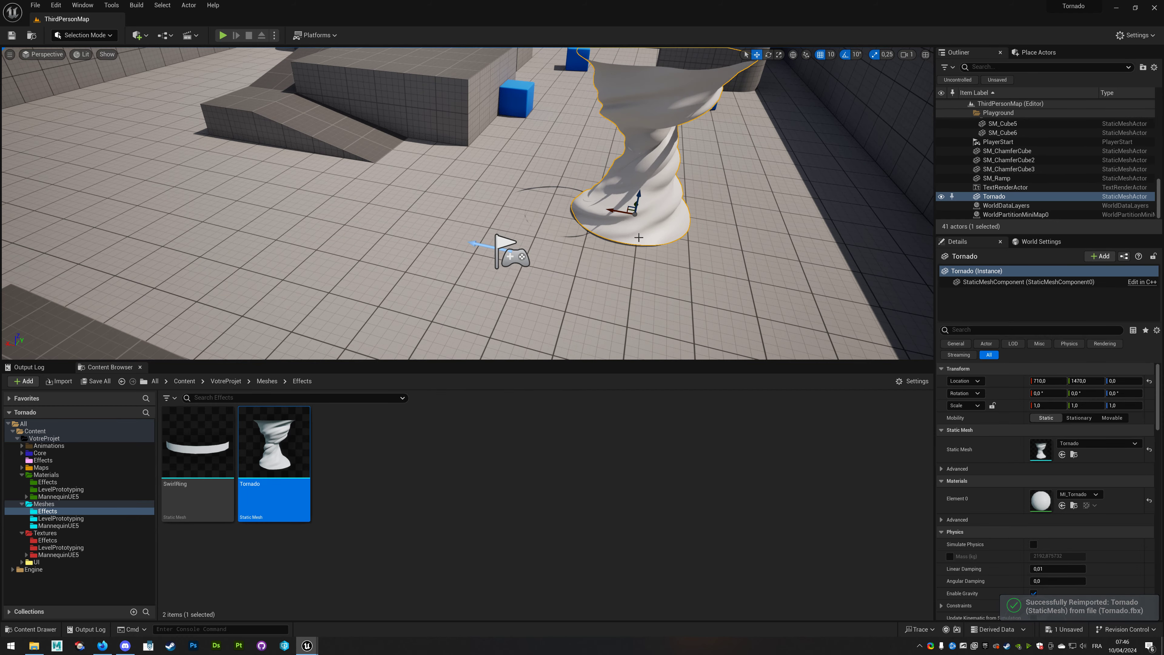
right_click_drag(632, 220, 647, 258)
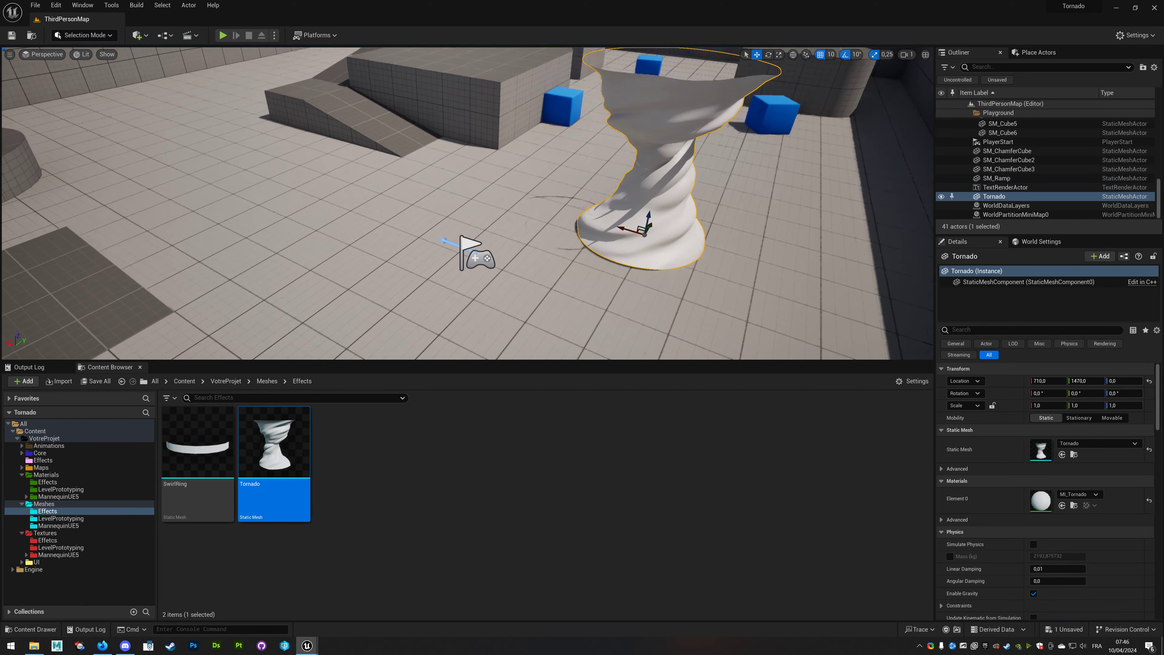
key("ctrl+z")
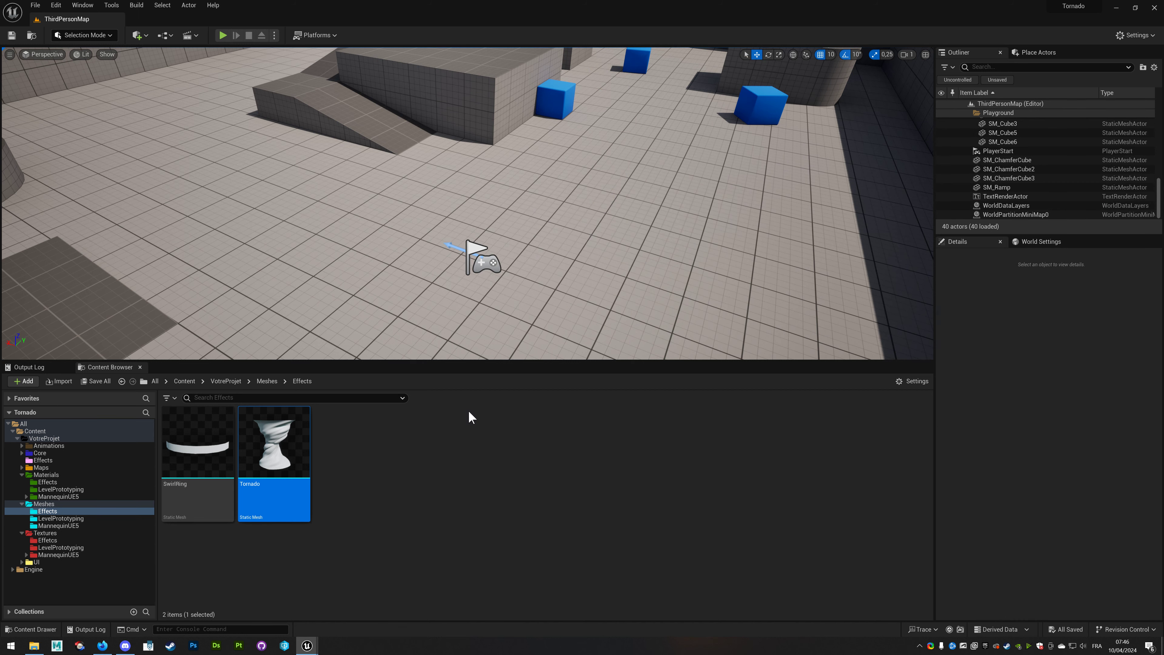
mouse_move(173, 417)
left_mouse_down()
mouse_move(605, 206)
mouse_move(609, 151)
left_mouse_up()
key("ctrl+z")
key("ctrl+z")
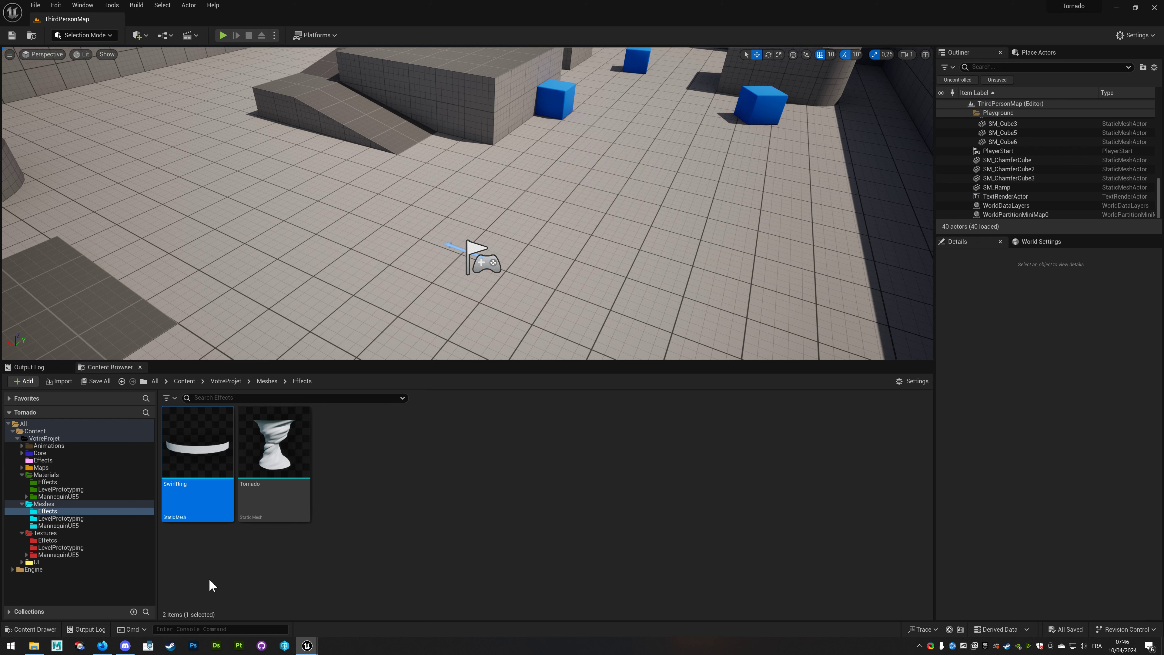
Open M_Tornado in the material editor and delete its Param node.
left_click(46, 482)
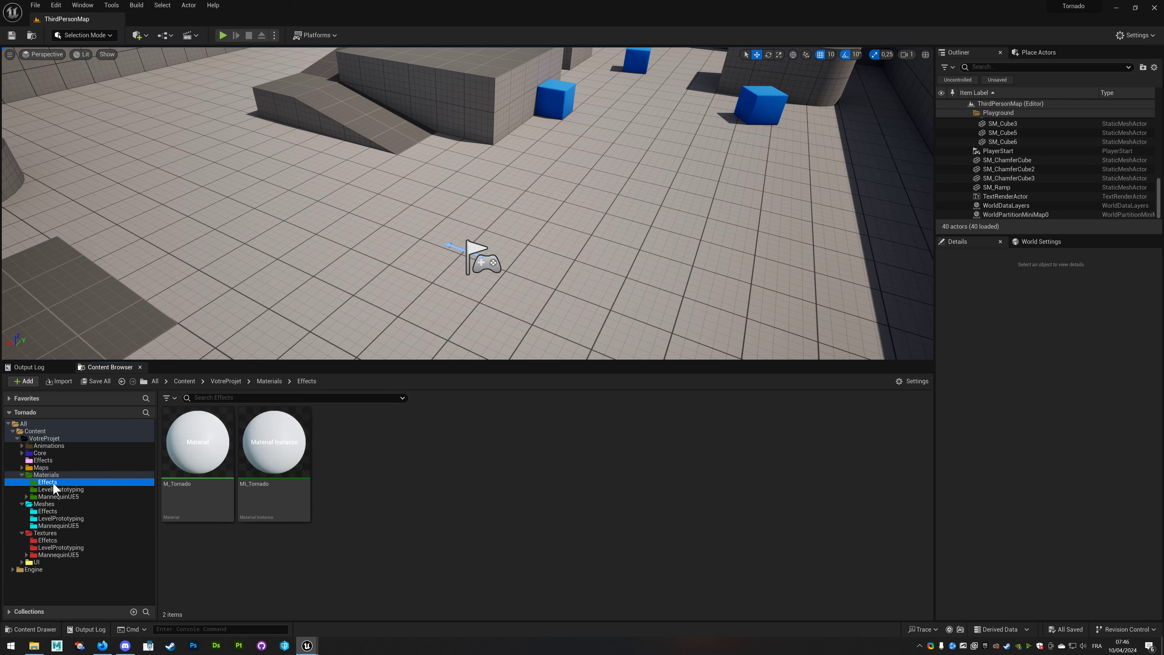
double_click(206, 436)
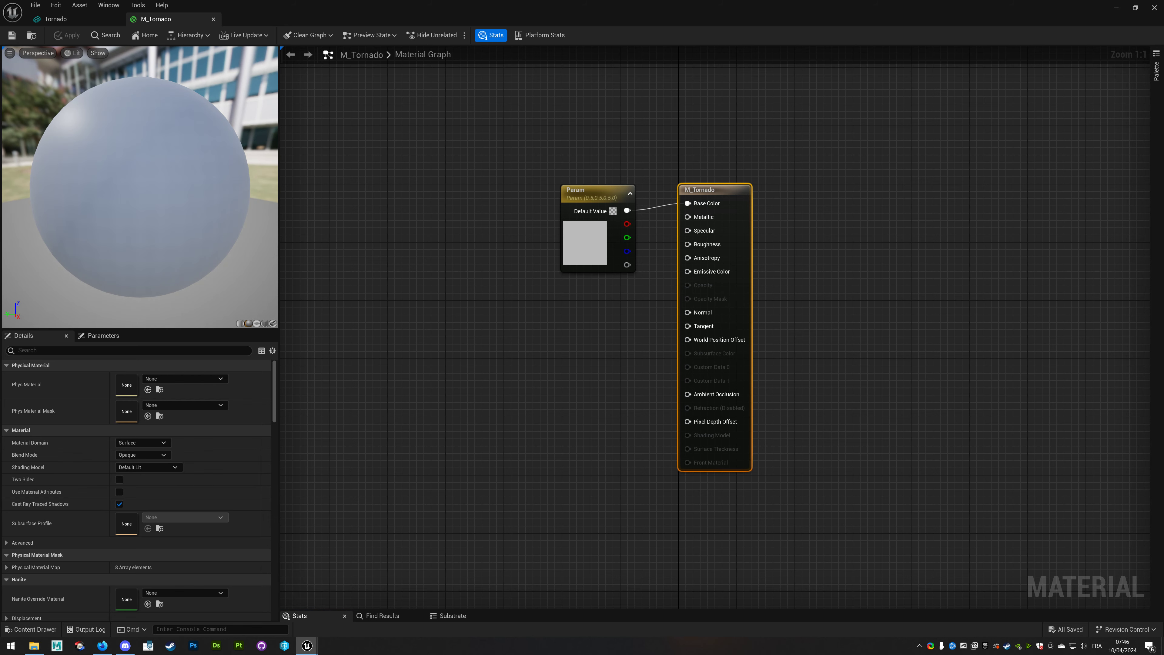
scroll(519, 293, "down", 1)
scroll(541, 295, "down", 1)
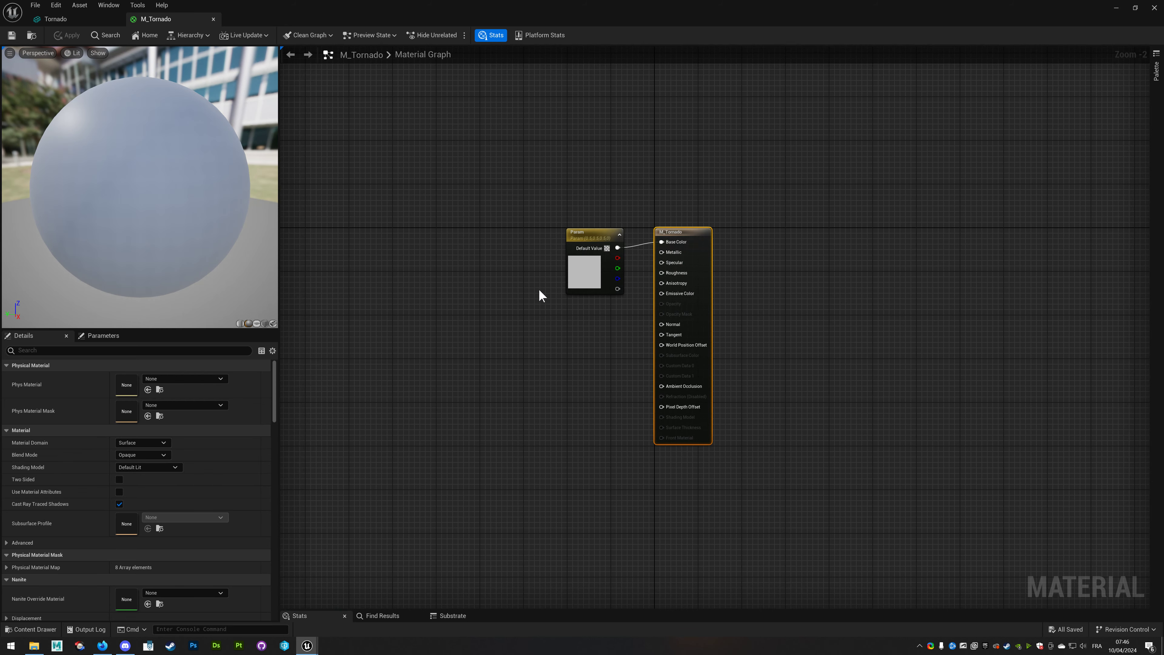
left_click(591, 238)
key("Delete")
Set the M_Tornado result node's blend mode to Translucent.
right_click_drag(481, 268, 569, 269)
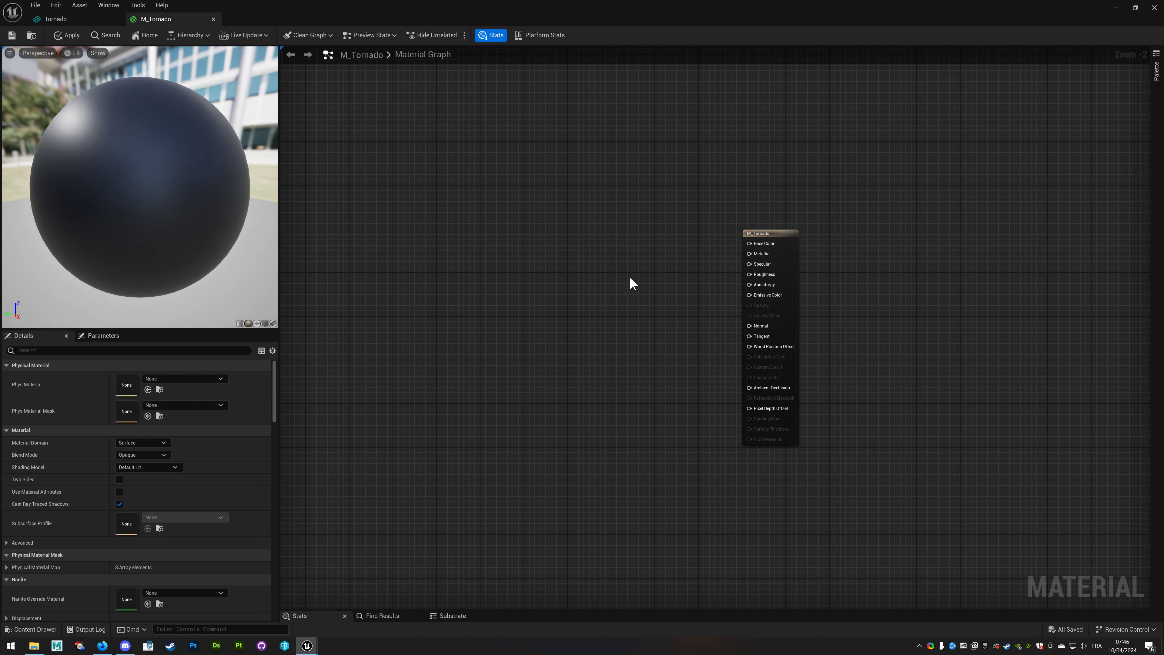
left_click(771, 233)
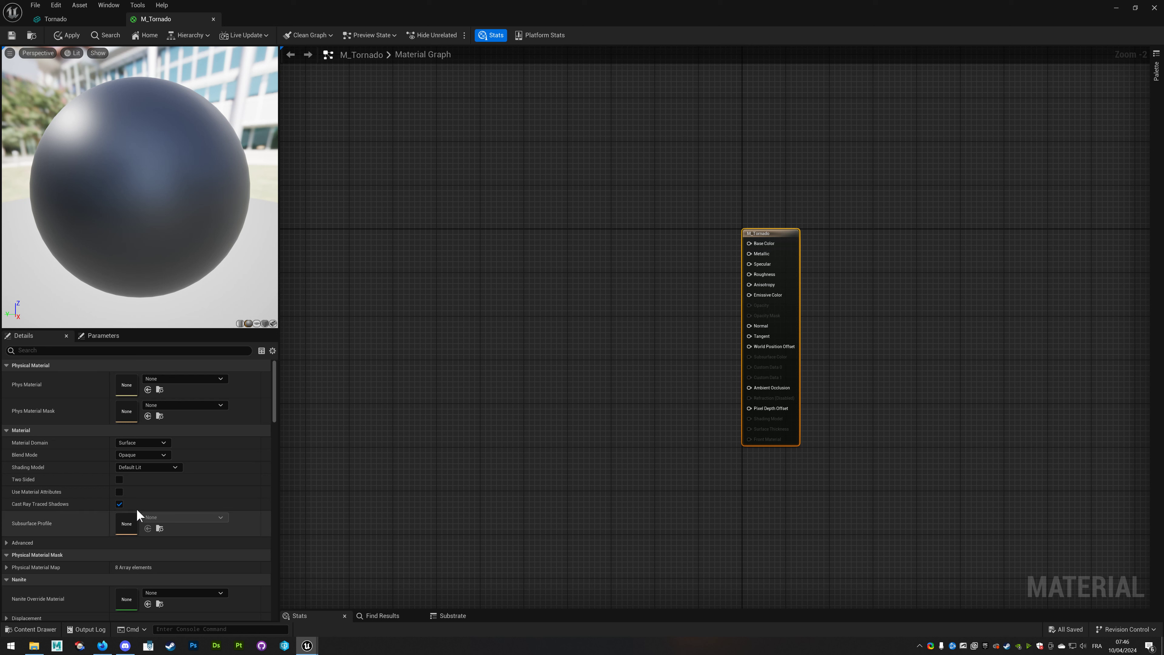
left_click(138, 455)
left_click(133, 482)
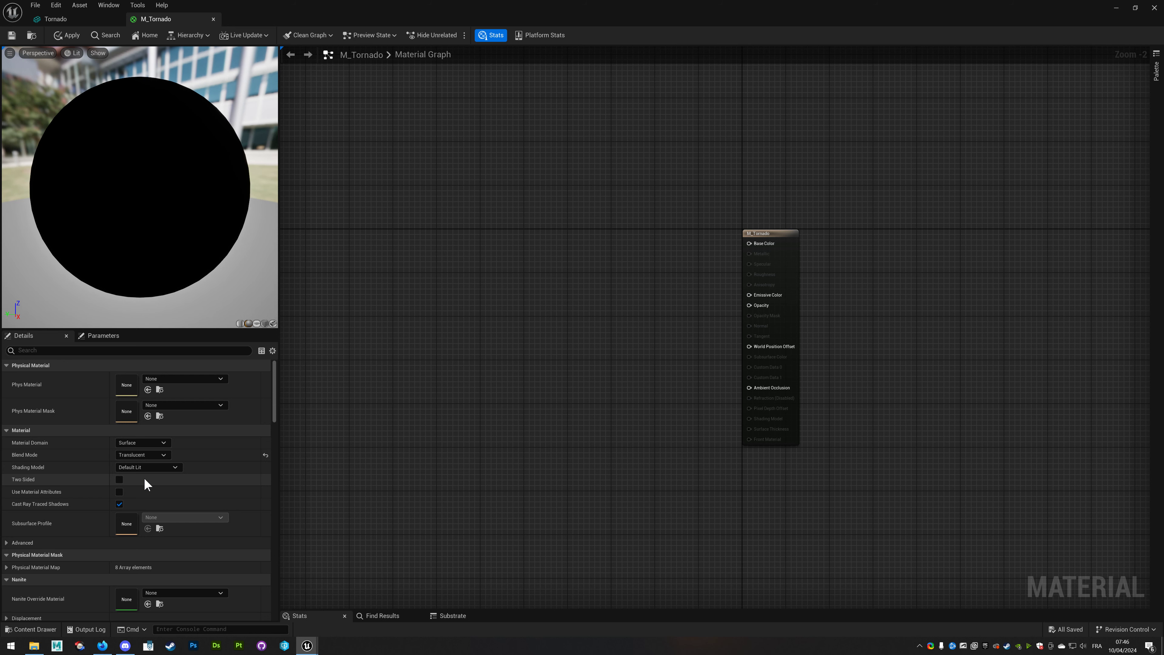
Switch the material preview to the Tornado mesh and orbit it into frame.
left_click(49, 16)
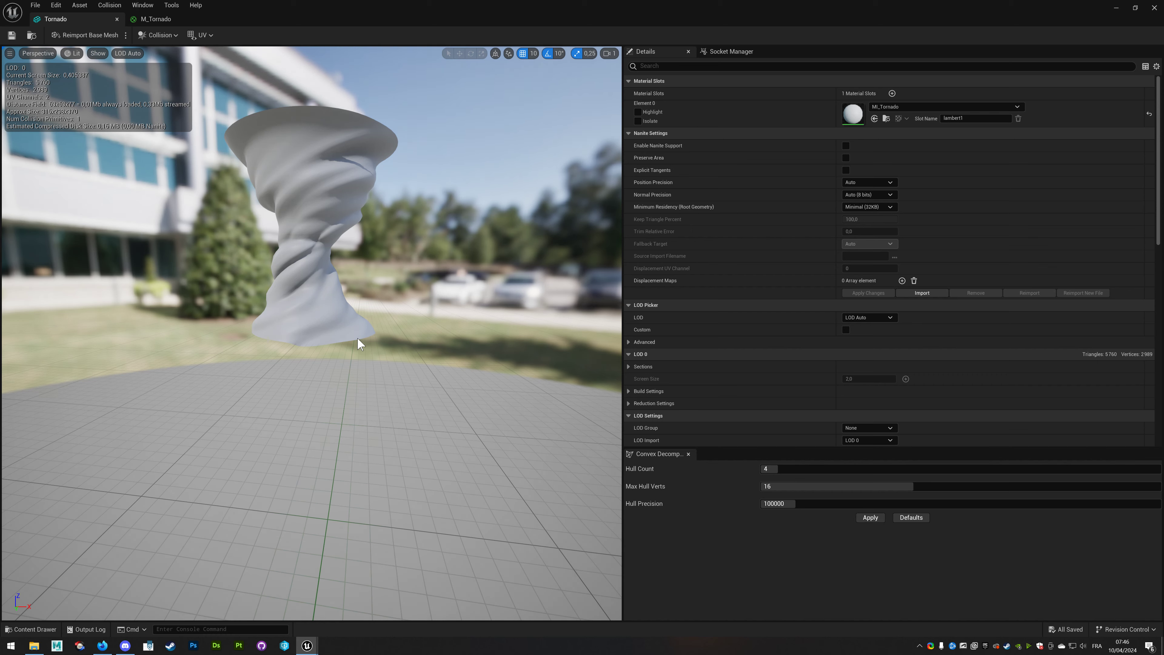
left_click(156, 18)
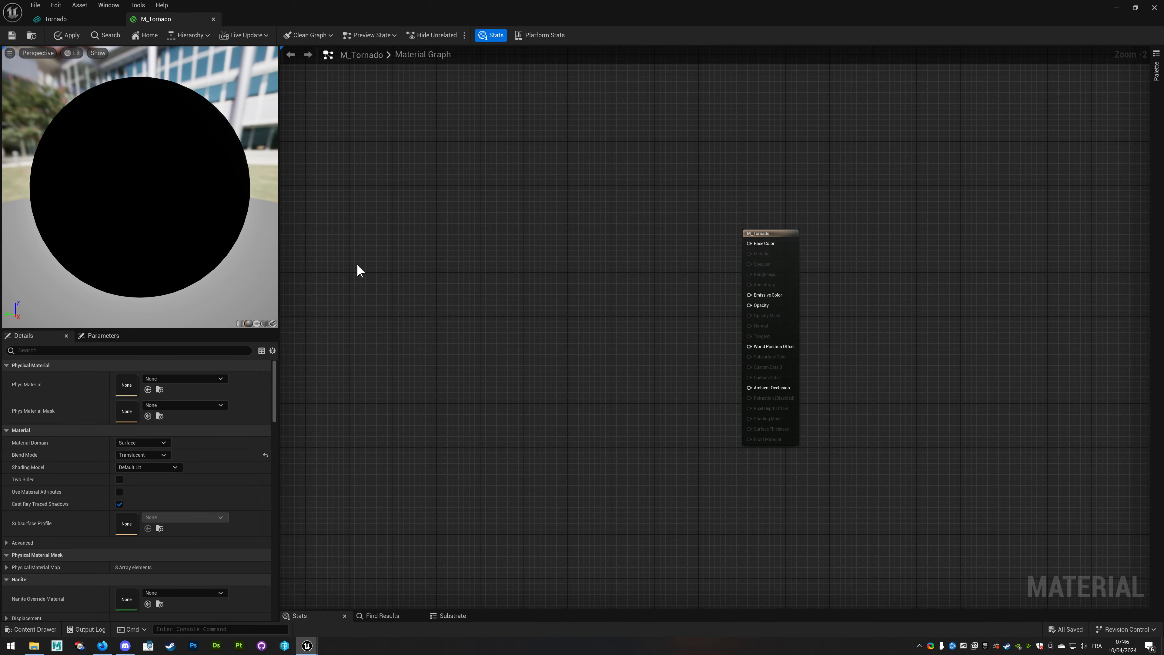
left_click(90, 17)
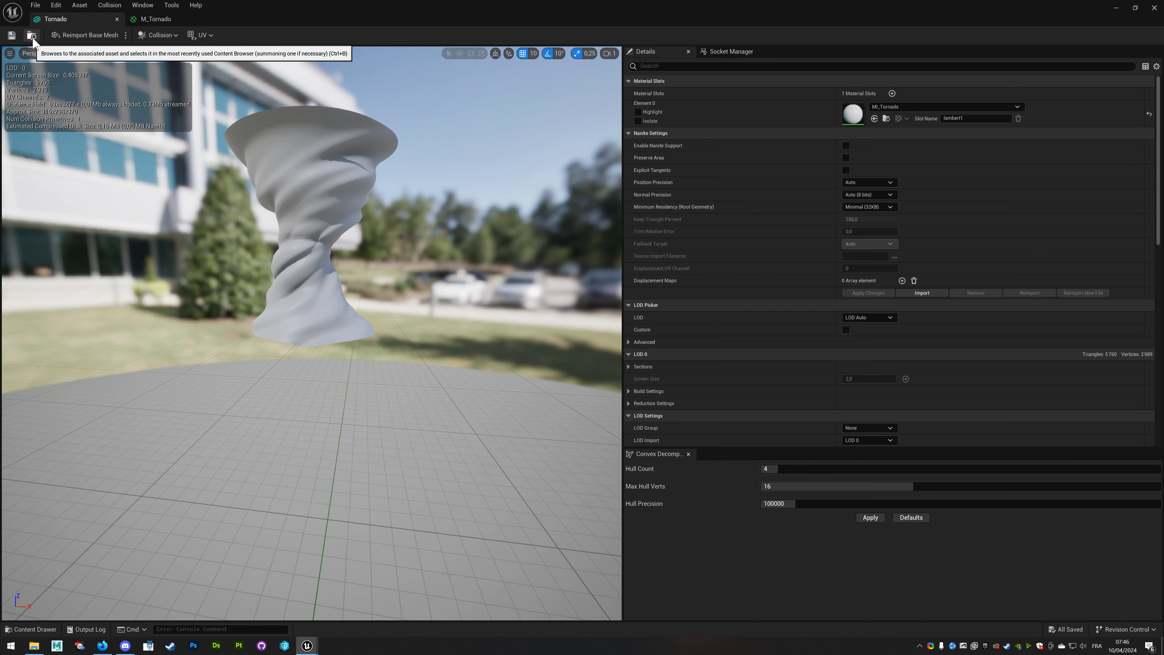
left_click_drag(226, 20, 418, 5)
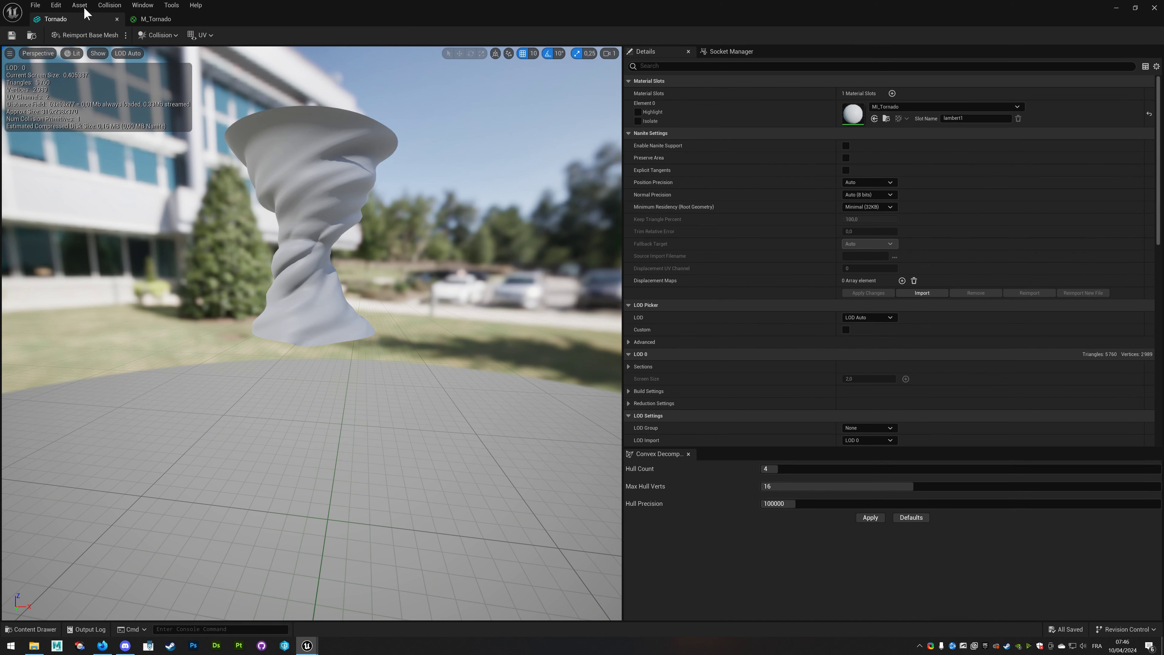
left_click(156, 19)
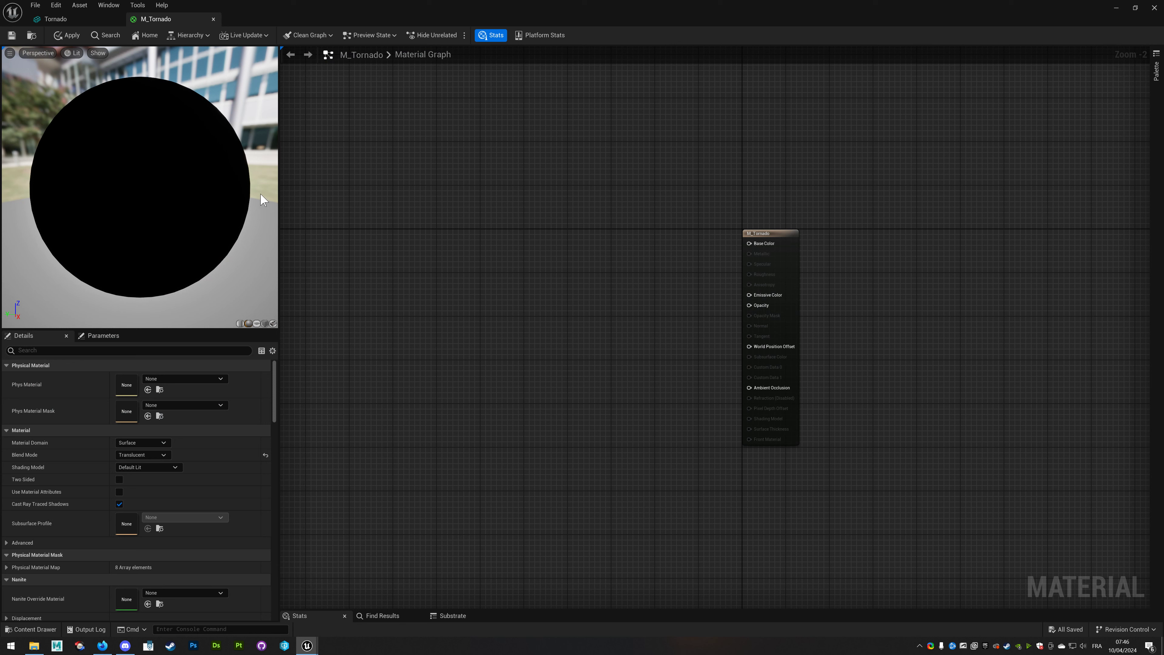
left_click(273, 323)
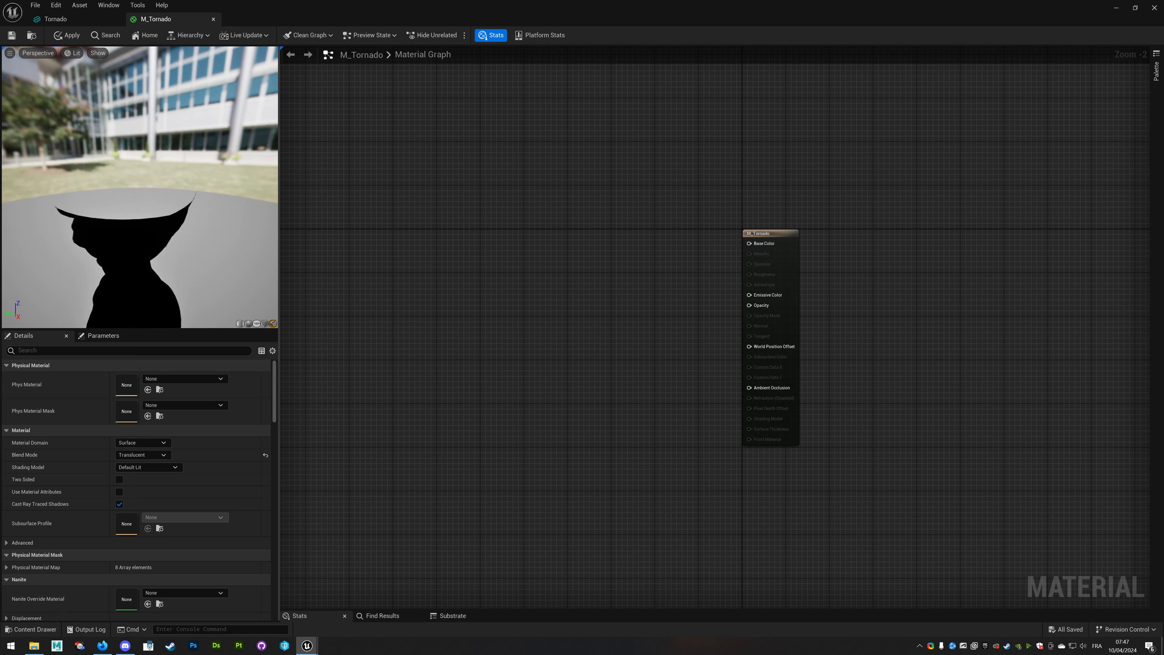
left_click_drag(144, 227, 179, 210)
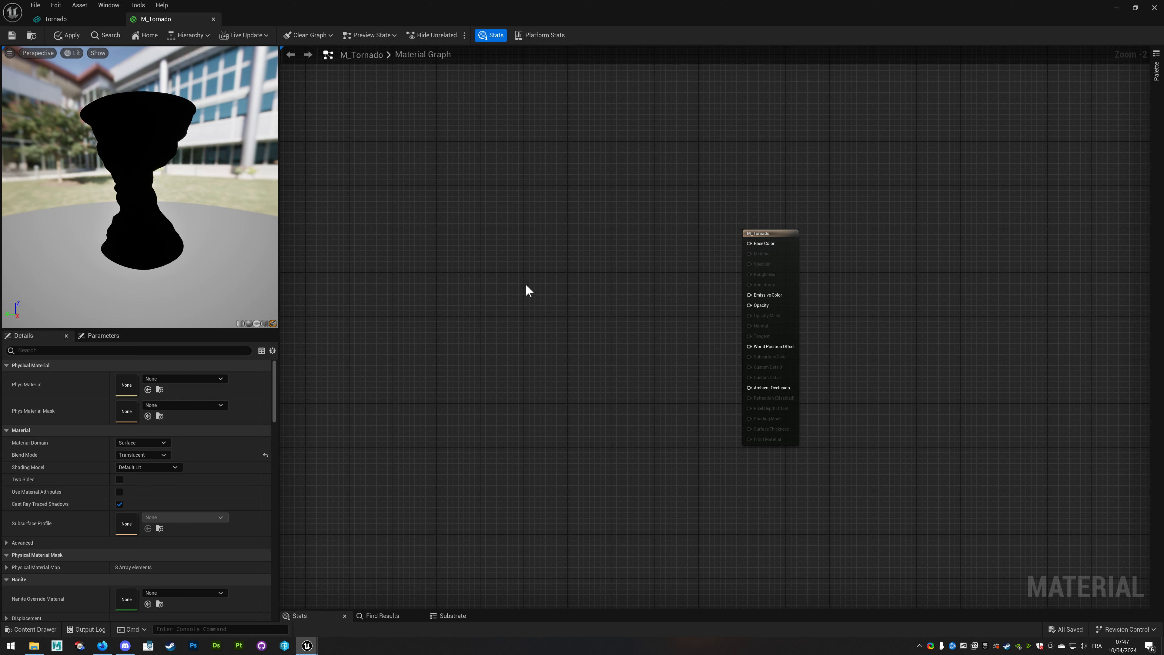
right_click_drag(525, 289, 507, 275)
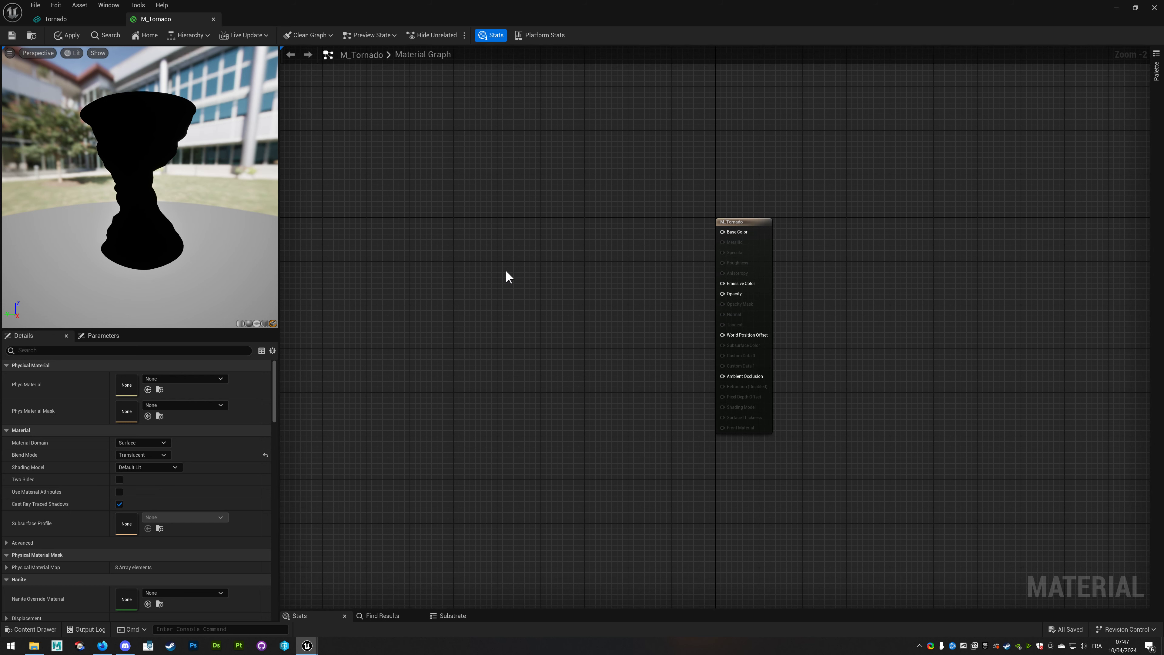
double_click(394, 5)
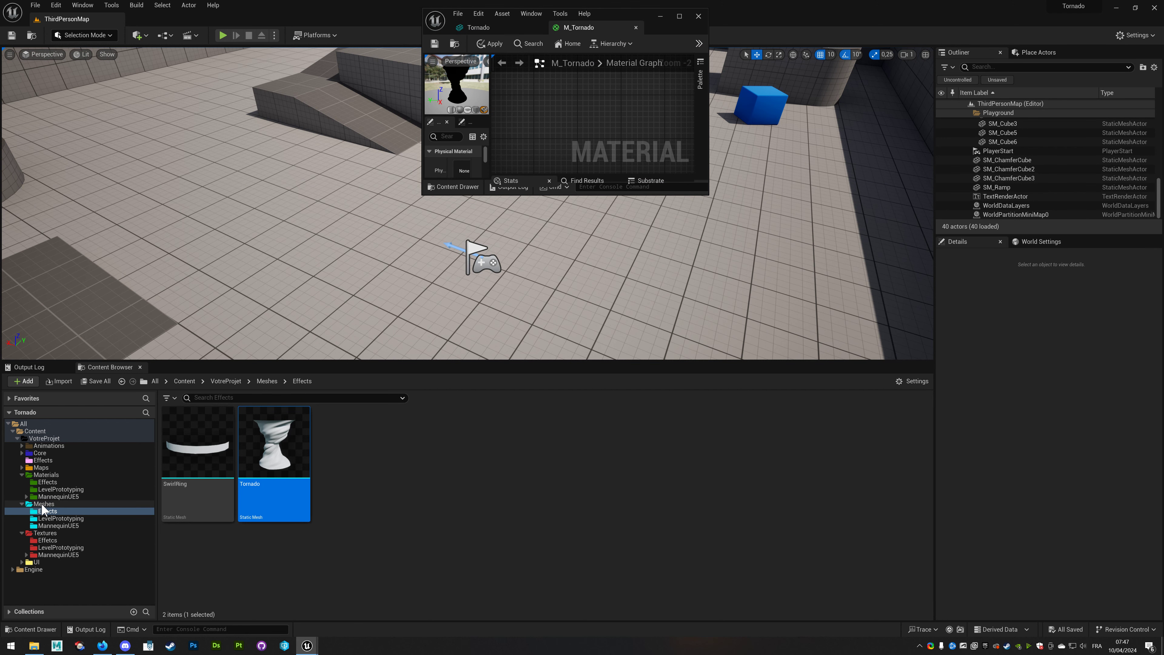
Drop the StylizedSand_basecolor and StylizedSand_height textures from the Effects folder into the M_Tornado graph.
left_click(48, 540)
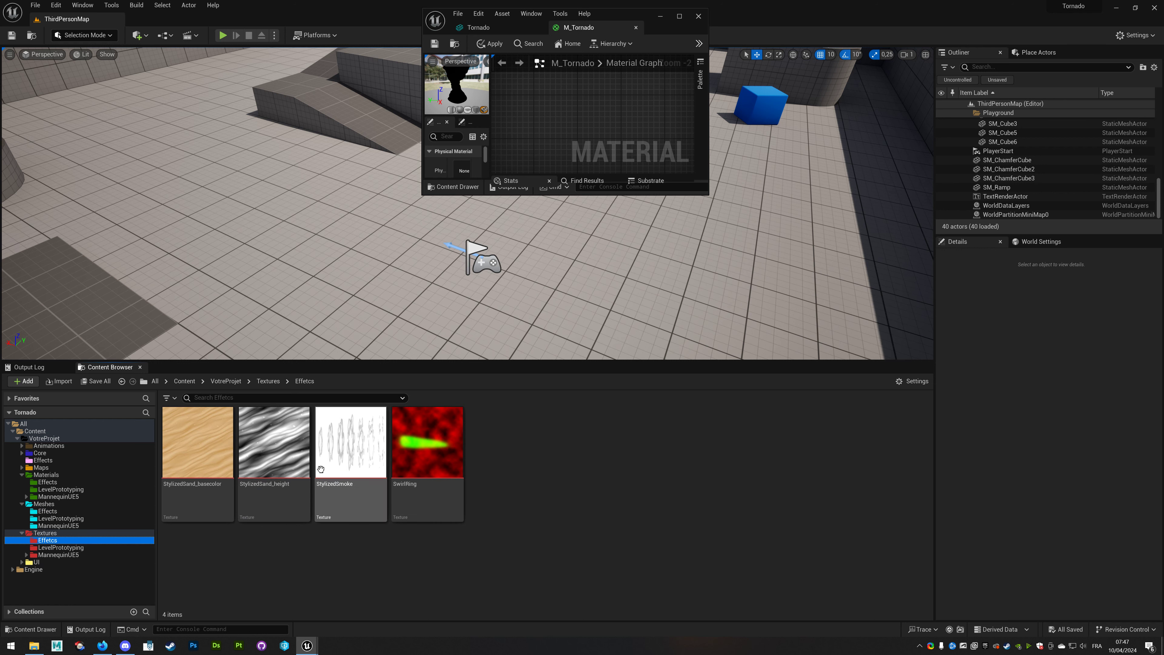
left_click(224, 449)
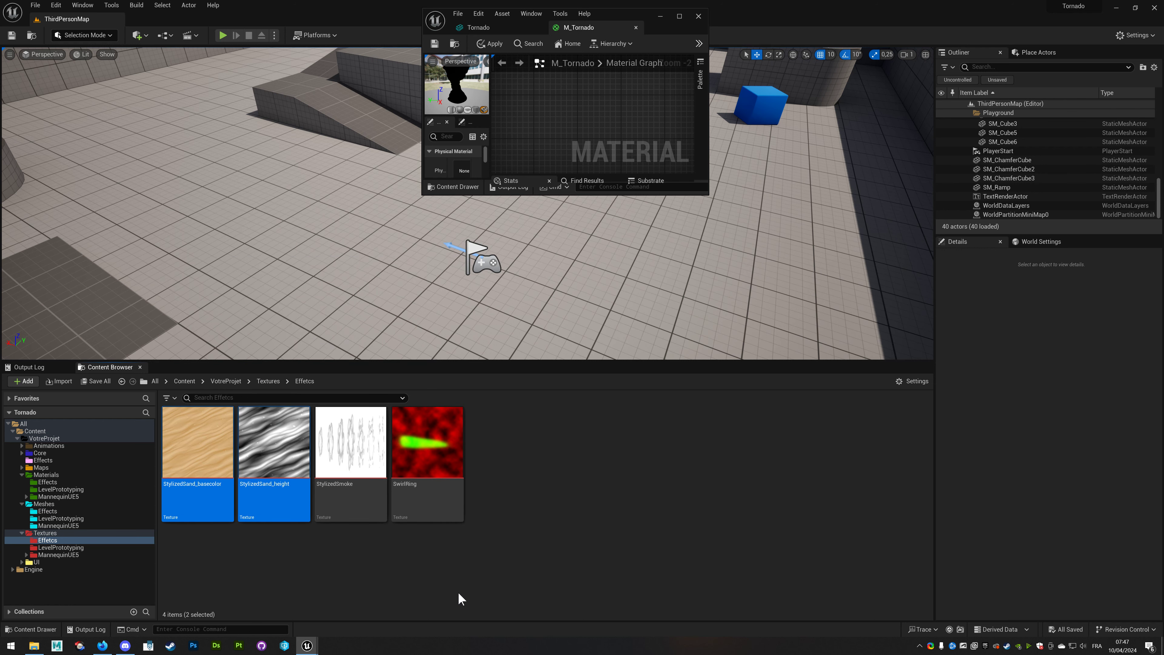
left_click(308, 473, "ctrl")
left_click_drag(314, 474, 569, 109)
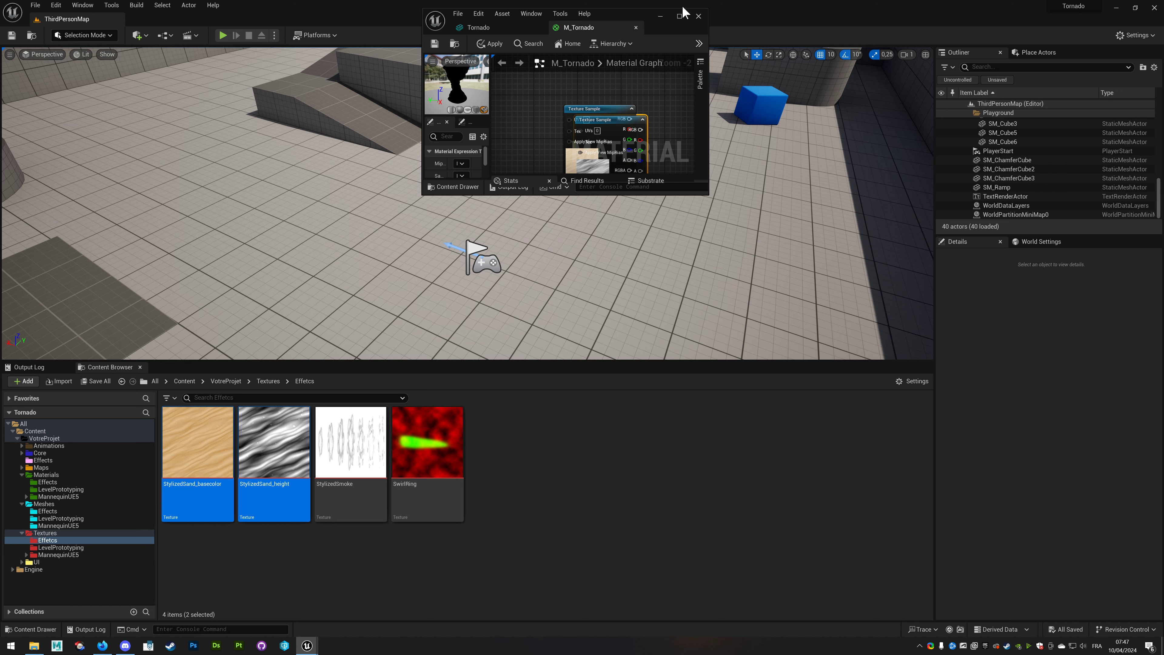
Maximize the material editor and place the height node near the result node, basecolor below it.
left_click(680, 17)
right_click_drag(466, 233, 551, 319)
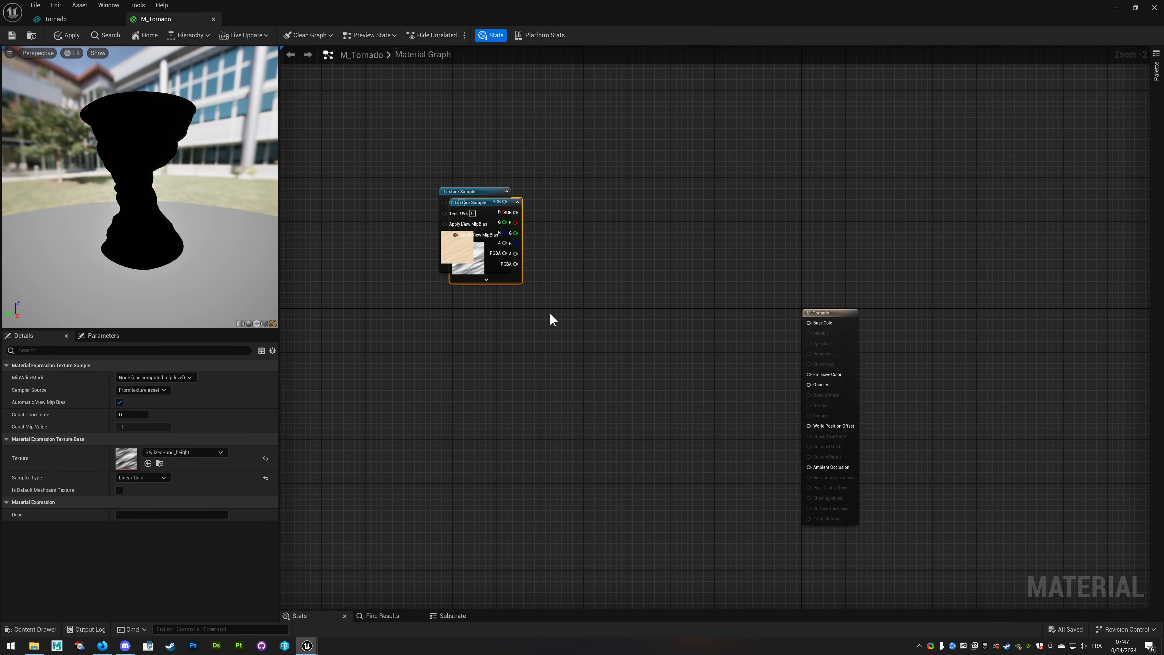
left_click(465, 191)
left_click_drag(465, 191, 458, 440)
right_click_drag(475, 444, 665, 404)
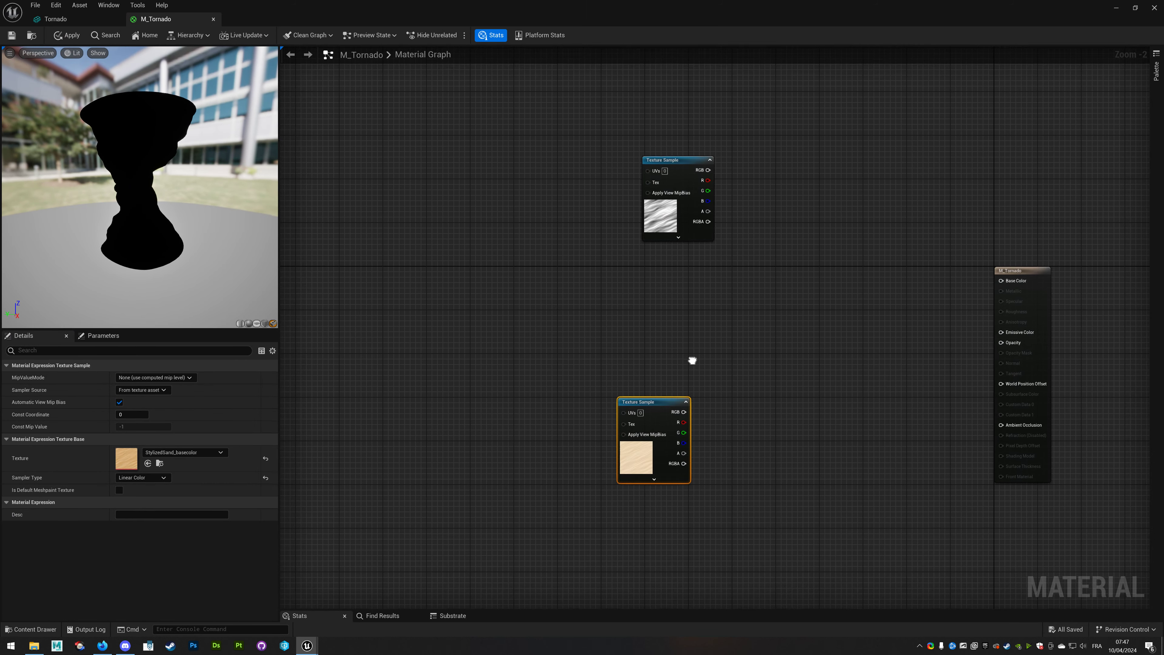
left_click_drag(664, 404, 683, 469)
left_click(669, 159)
left_click_drag(675, 160, 677, 268)
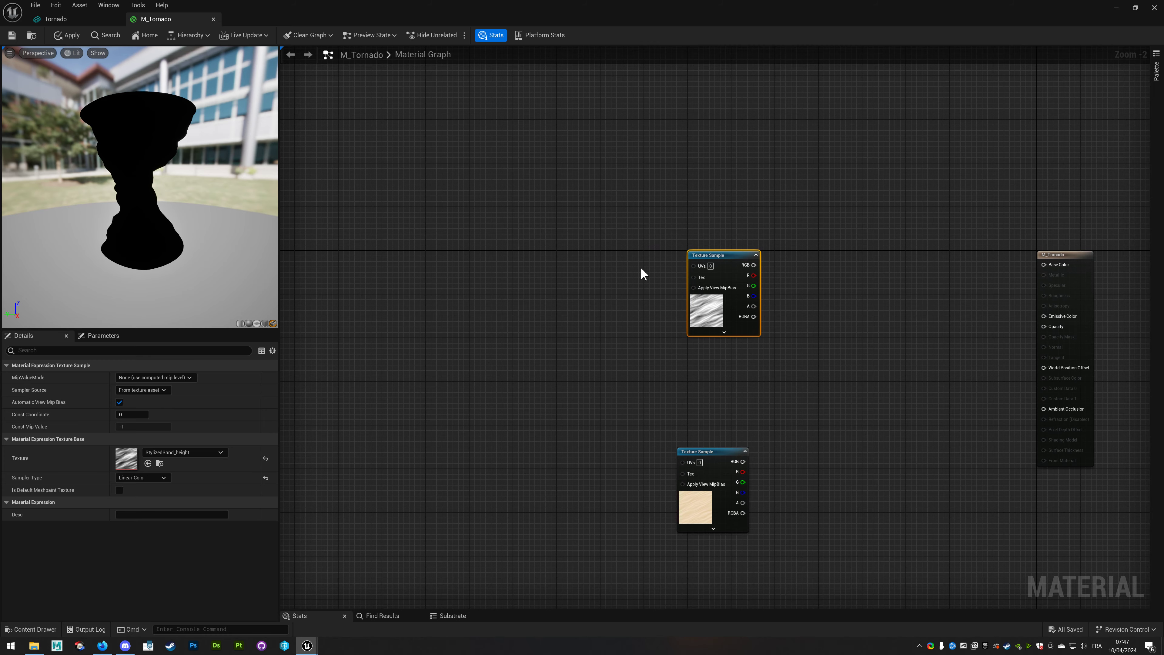
Preview the StylizedSand_height texture on its own on the tornado.
right_click(703, 277)
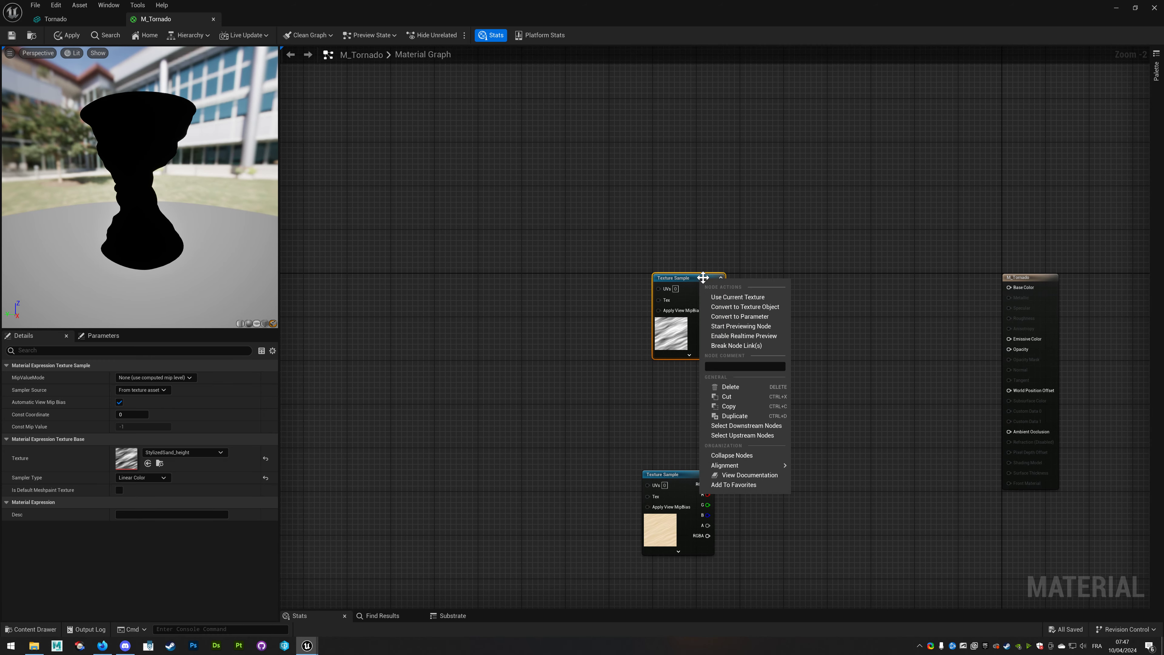
left_click(733, 326)
right_click_drag(579, 311, 591, 319)
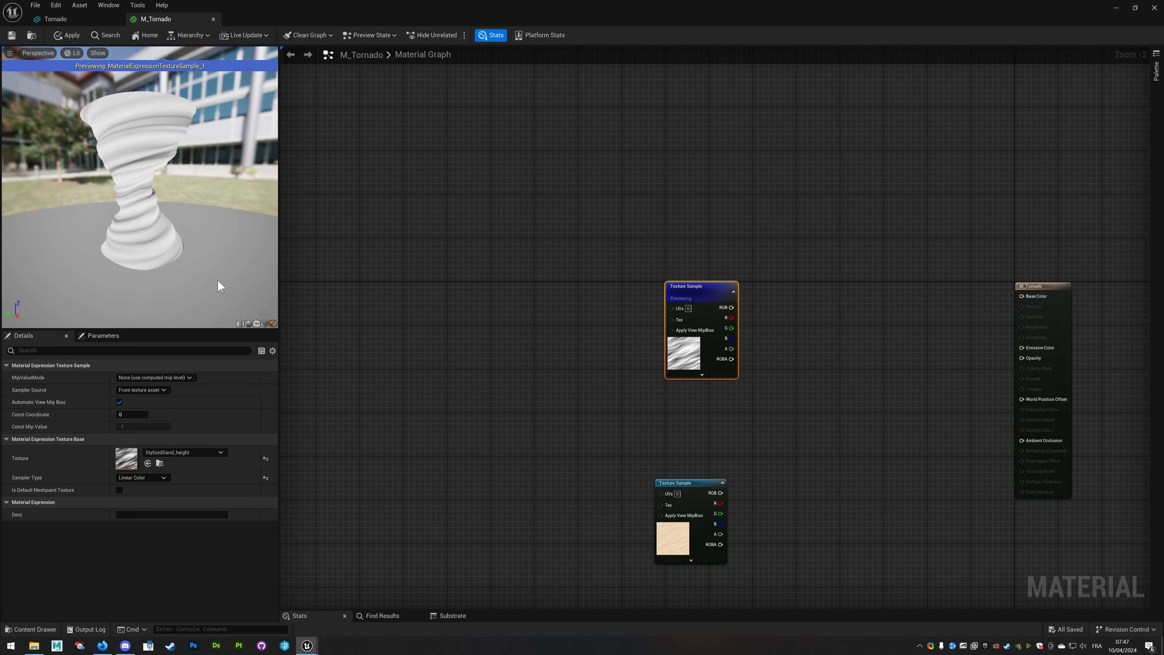
scroll(447, 346, "up", 1)
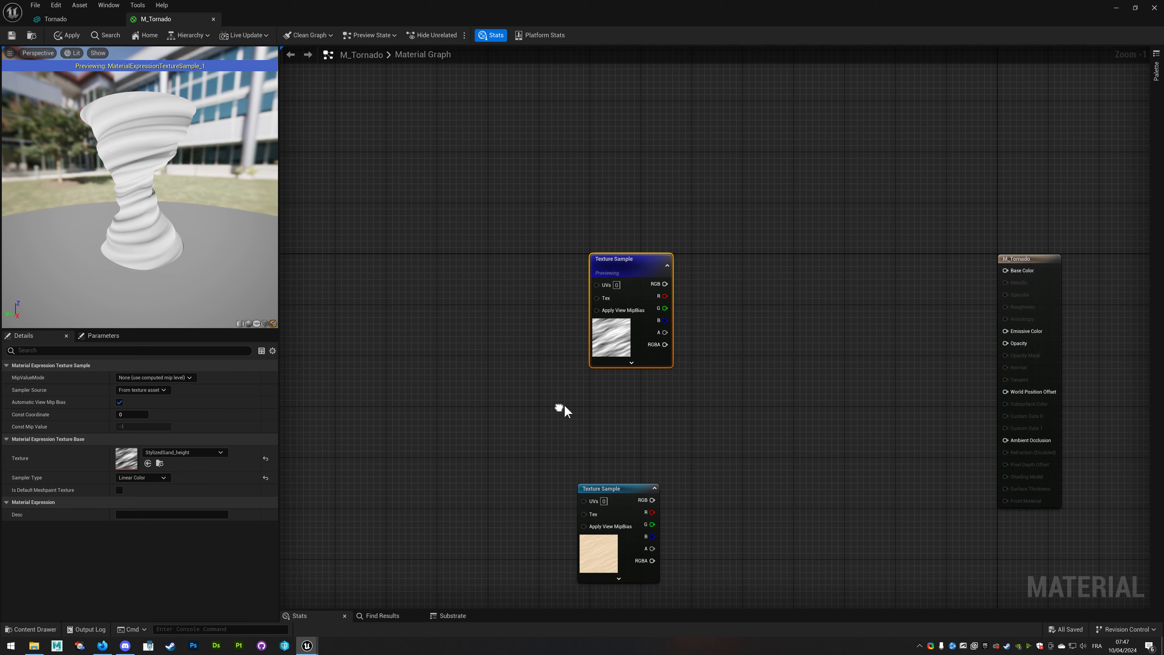
scroll(568, 402, "up", 1)
Add a Panner node wired into the height texture's UVs, placed beside the texture.
left_click_drag(711, 283, 606, 284)
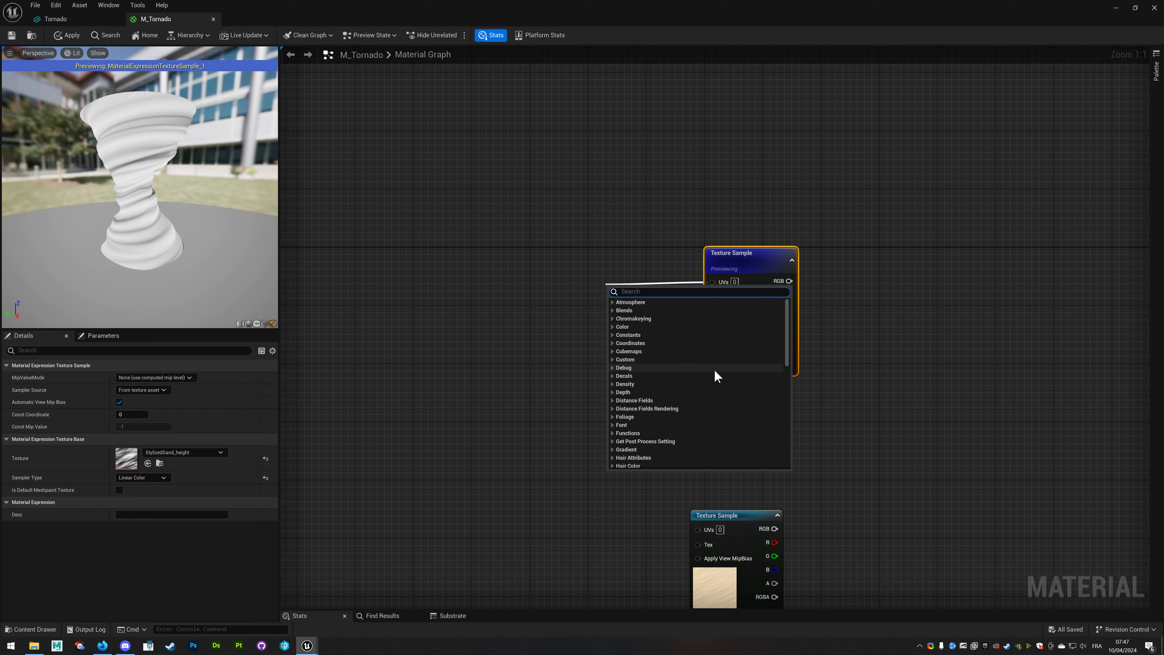
type("panner")
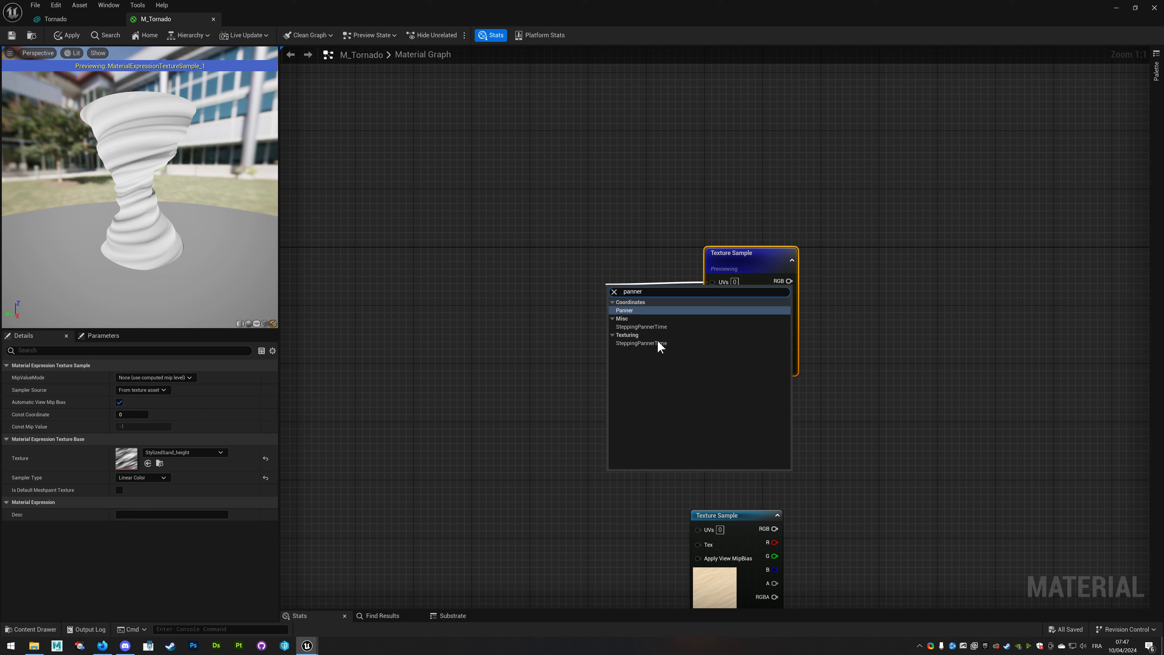
left_click(639, 312)
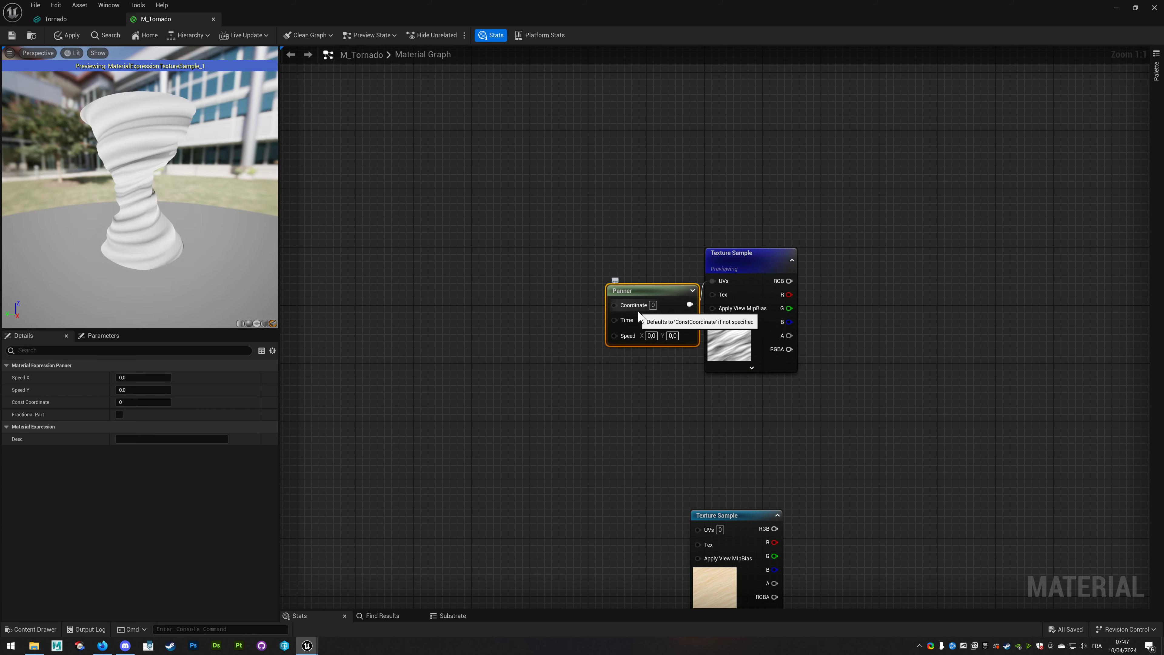
left_click_drag(657, 290, 653, 268)
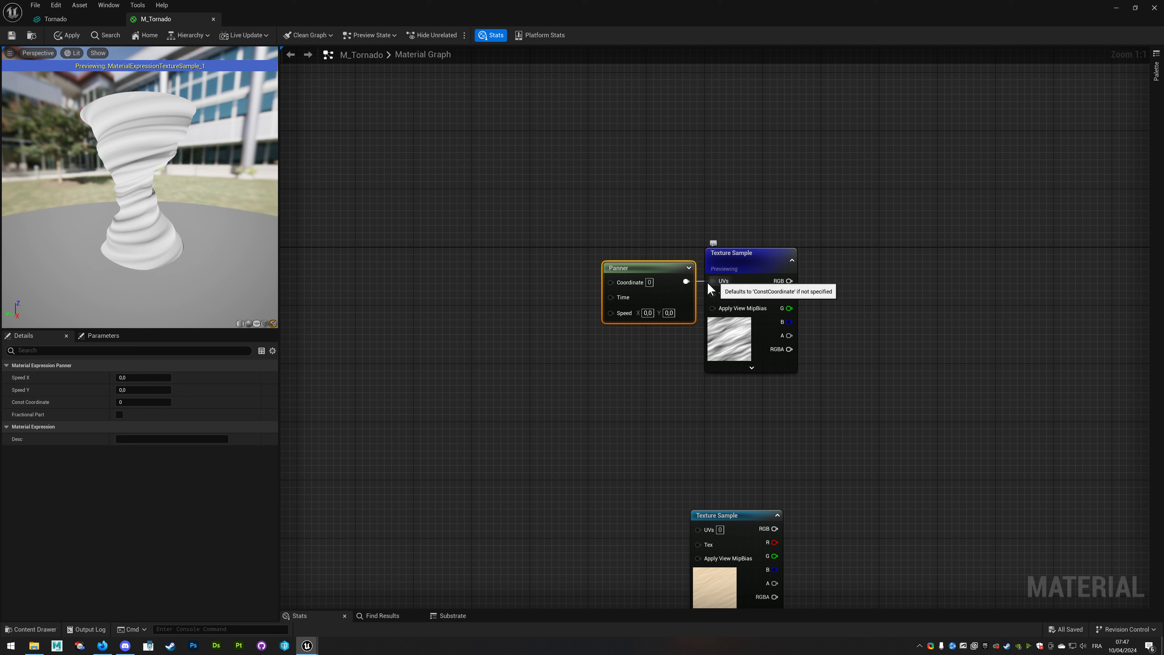
Set the Panner's Speed X to -1.0.
right_click(550, 299)
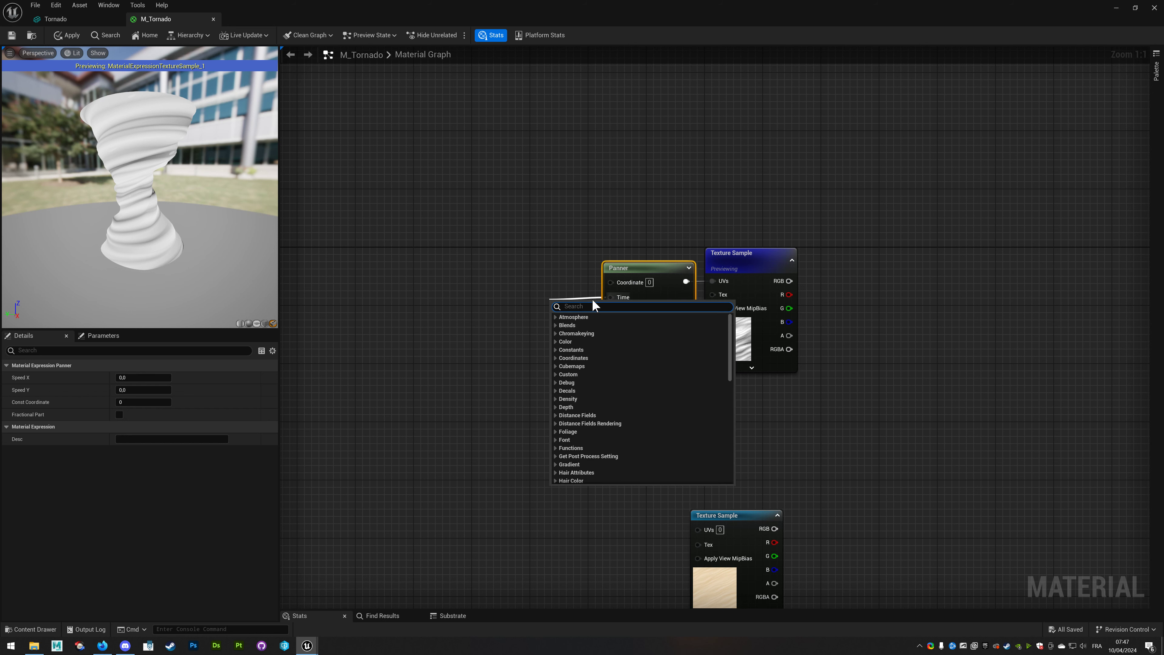
left_click(600, 304)
left_click_drag(612, 313, 515, 360)
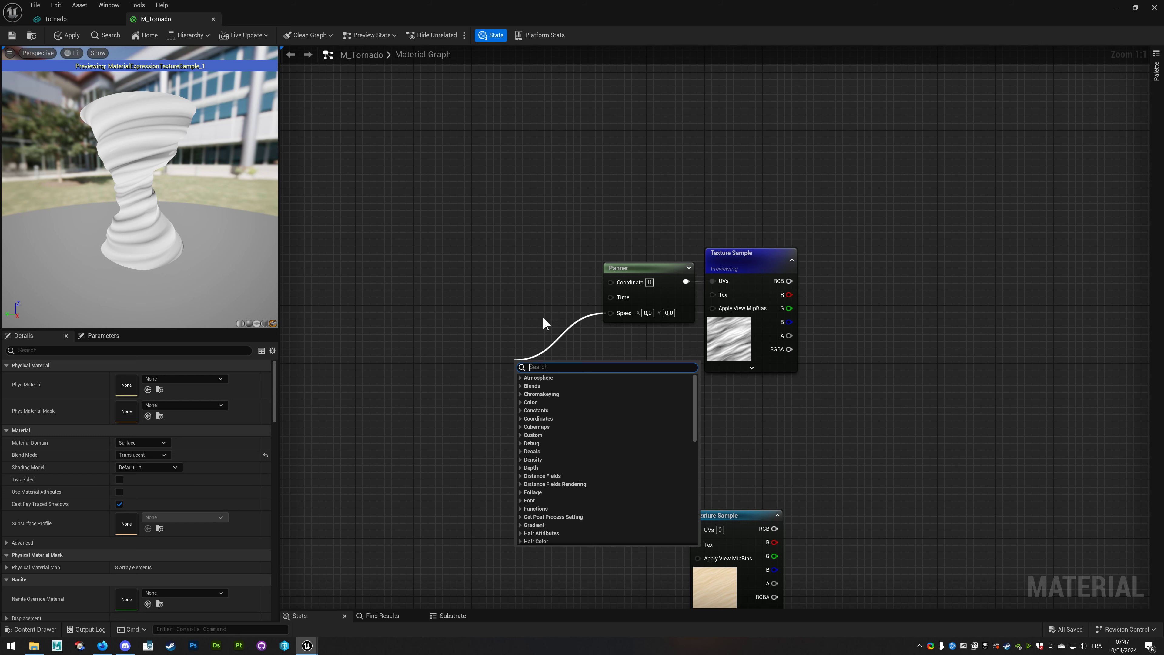
left_click(652, 267)
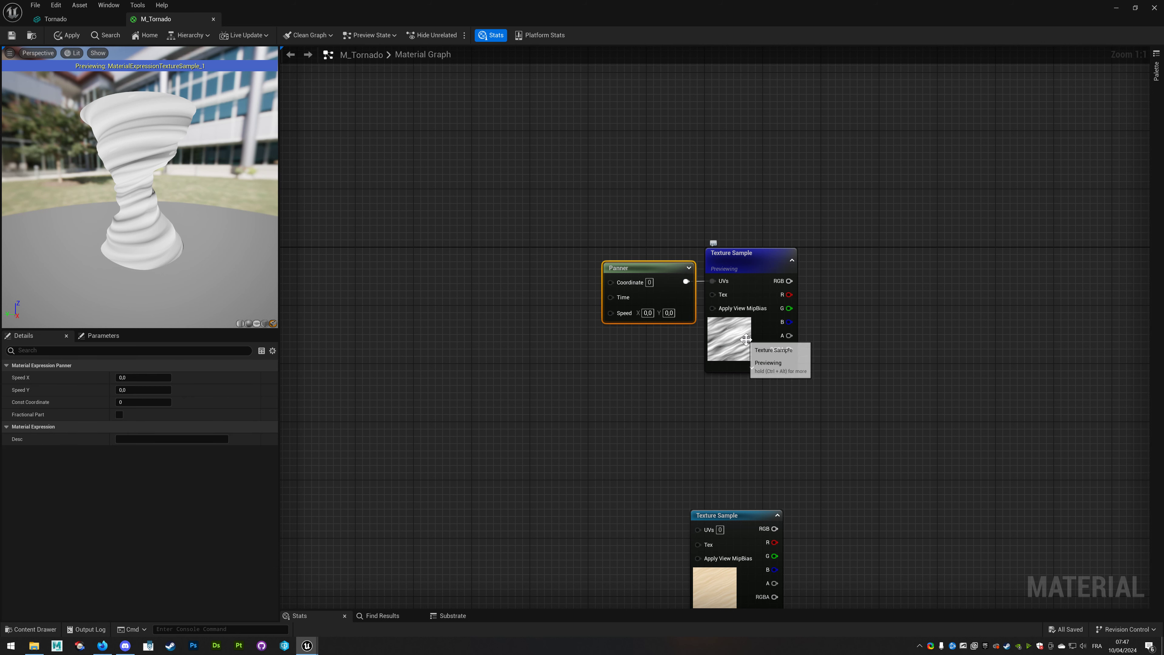
right_click_drag(687, 402, 725, 406)
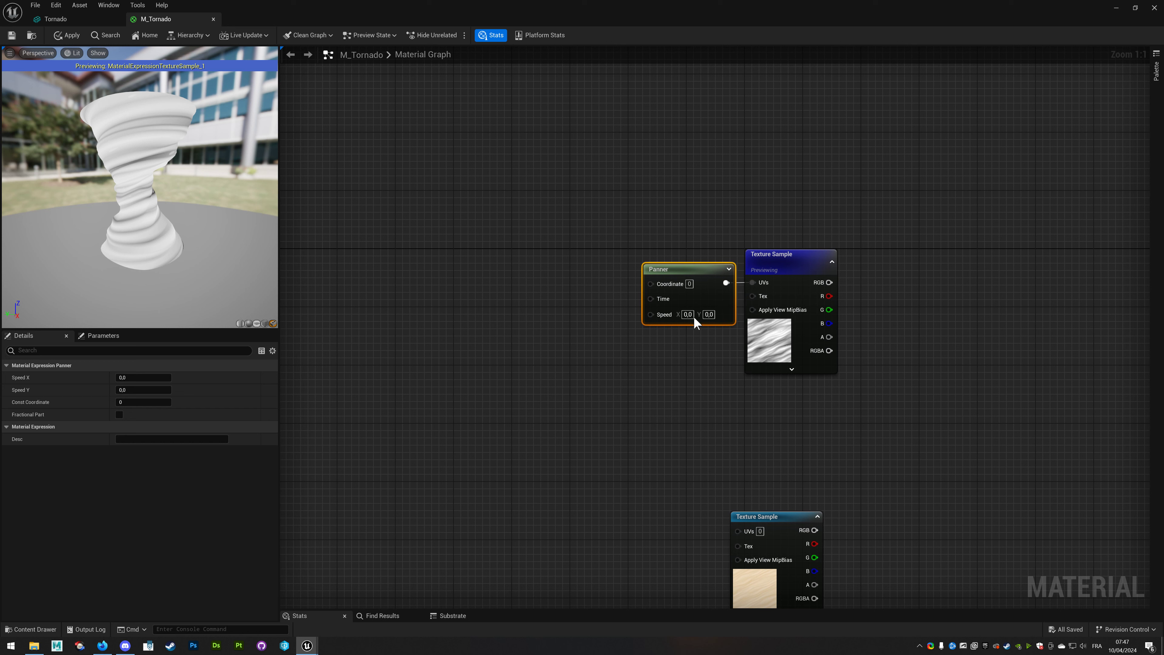
type("1")
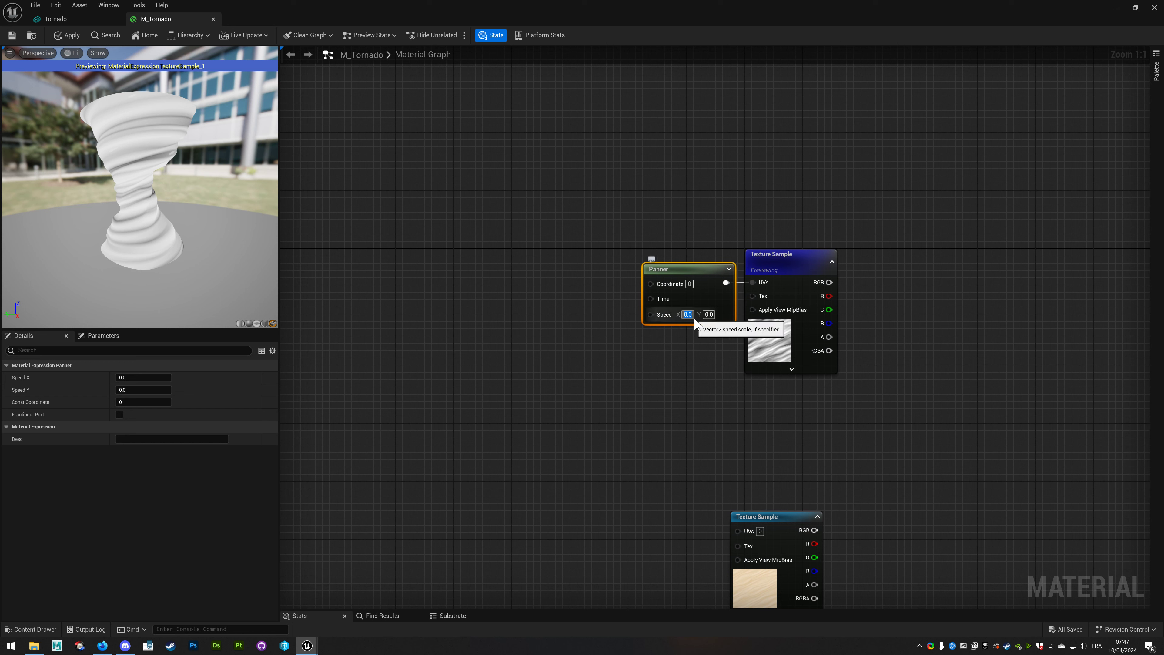
key("Return")
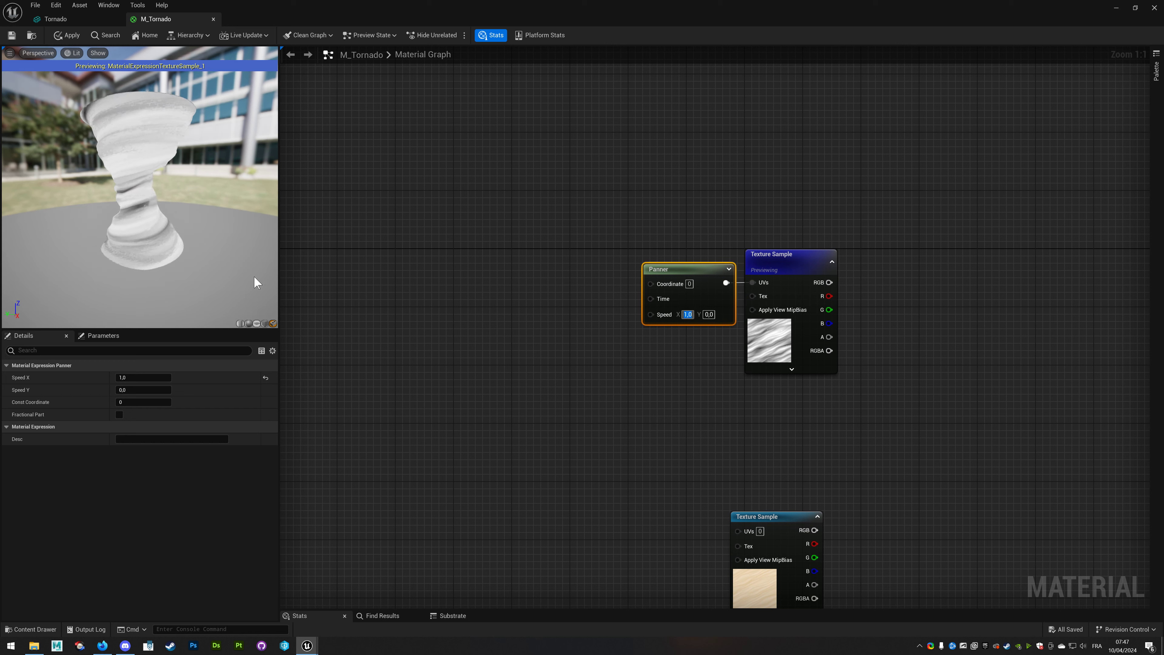
type("0")
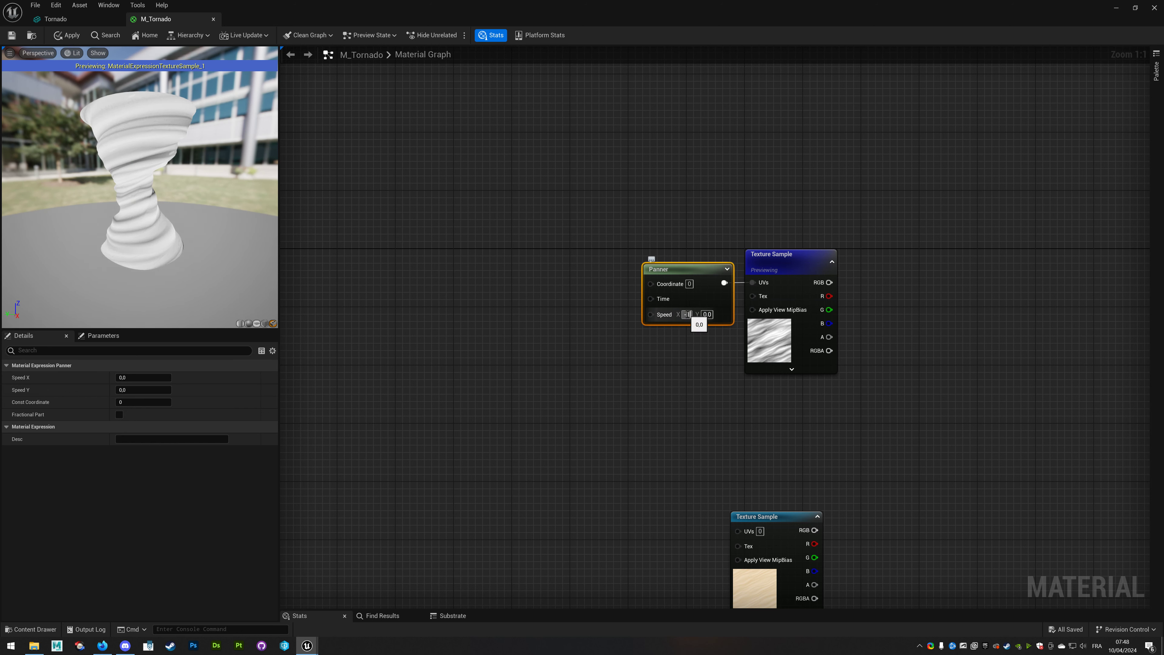
type("-1")
key("Return")
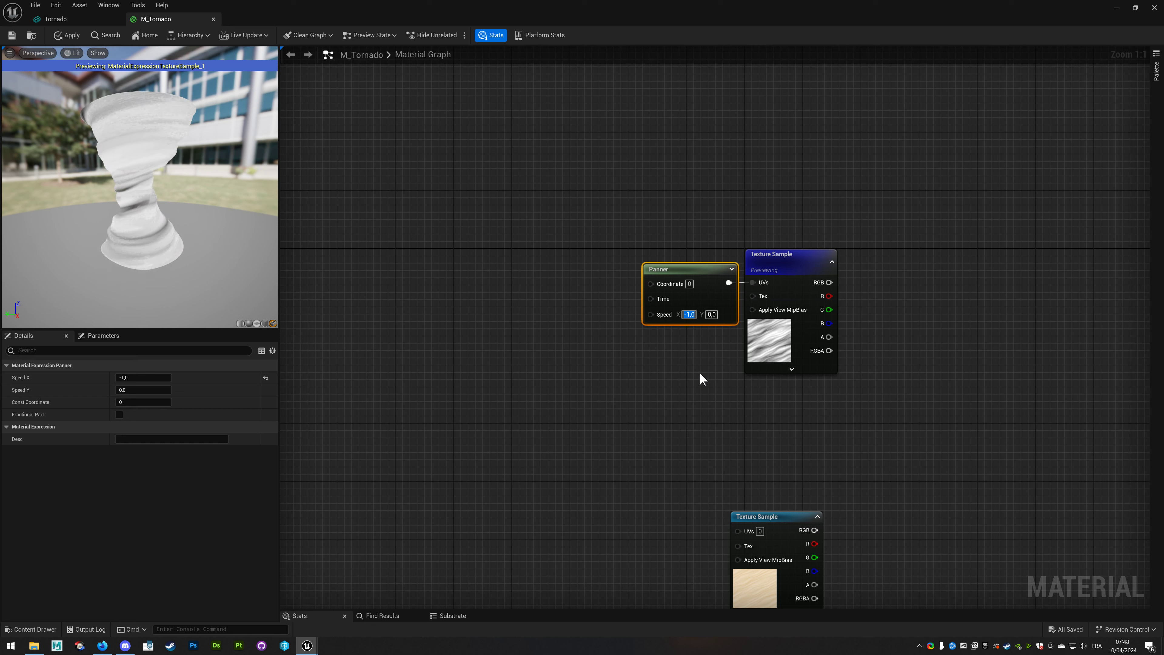
Drag a wire from the Panner's Coordinate input to bring up the node search list.
left_click_drag(650, 284, 590, 264)
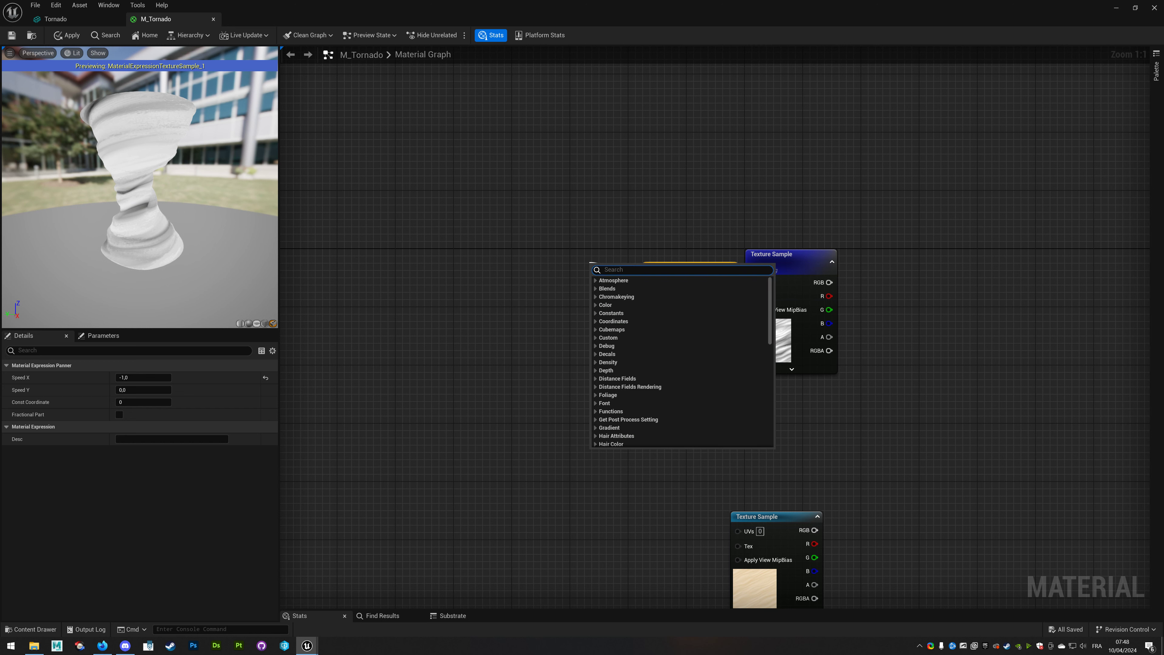
key("Escape")
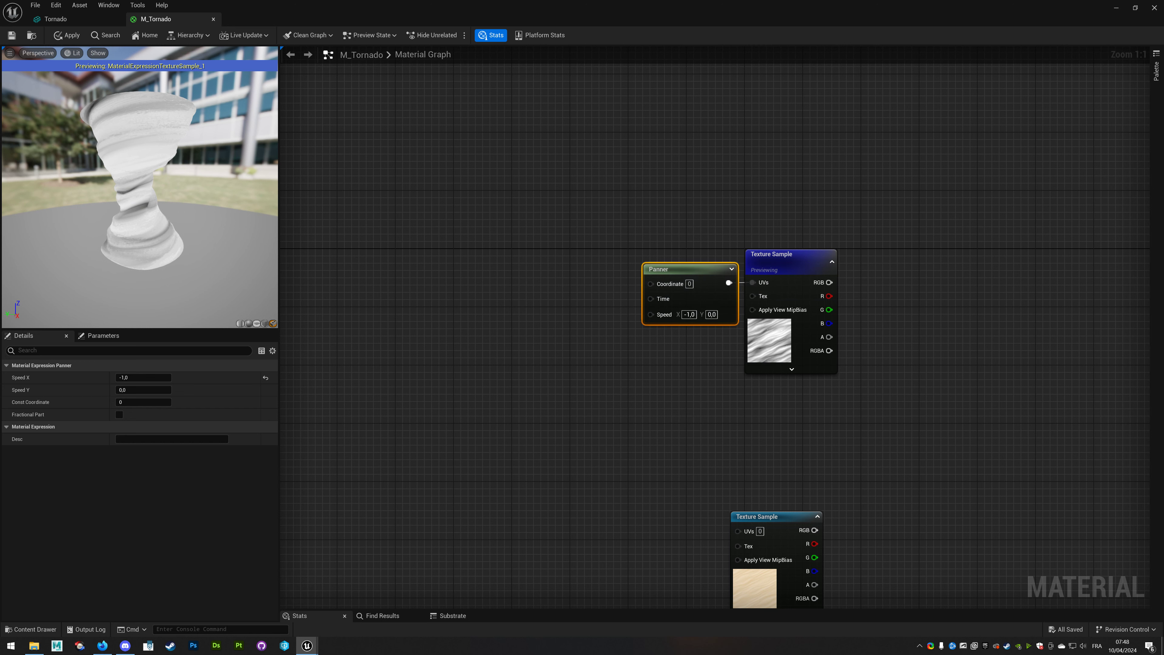
left_click_drag(650, 284, 493, 225)
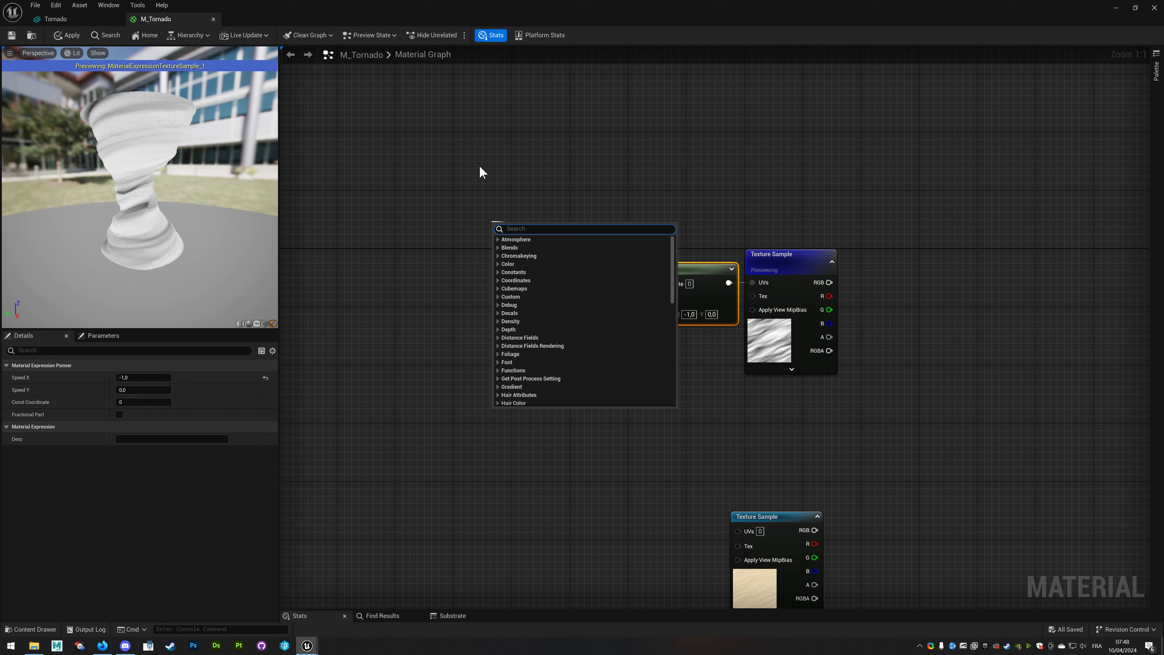
Create a TextureCoordinate node wired into the Panner's Coordinate input.
type("texture coord")
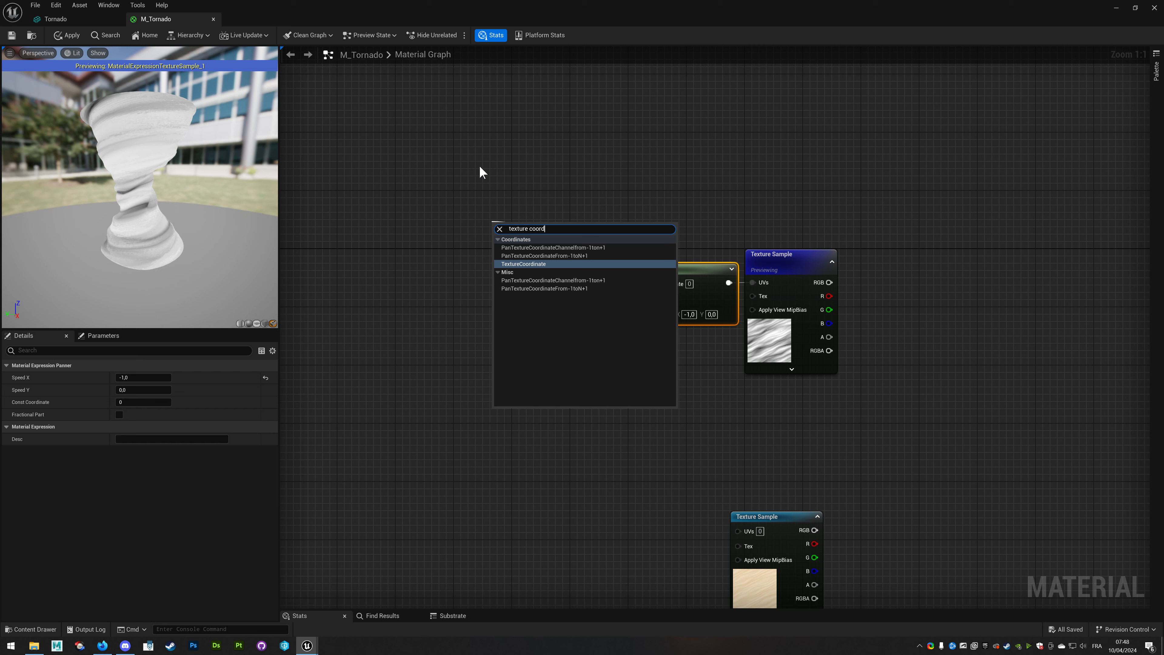
left_click(515, 265)
left_click_drag(532, 240, 533, 269)
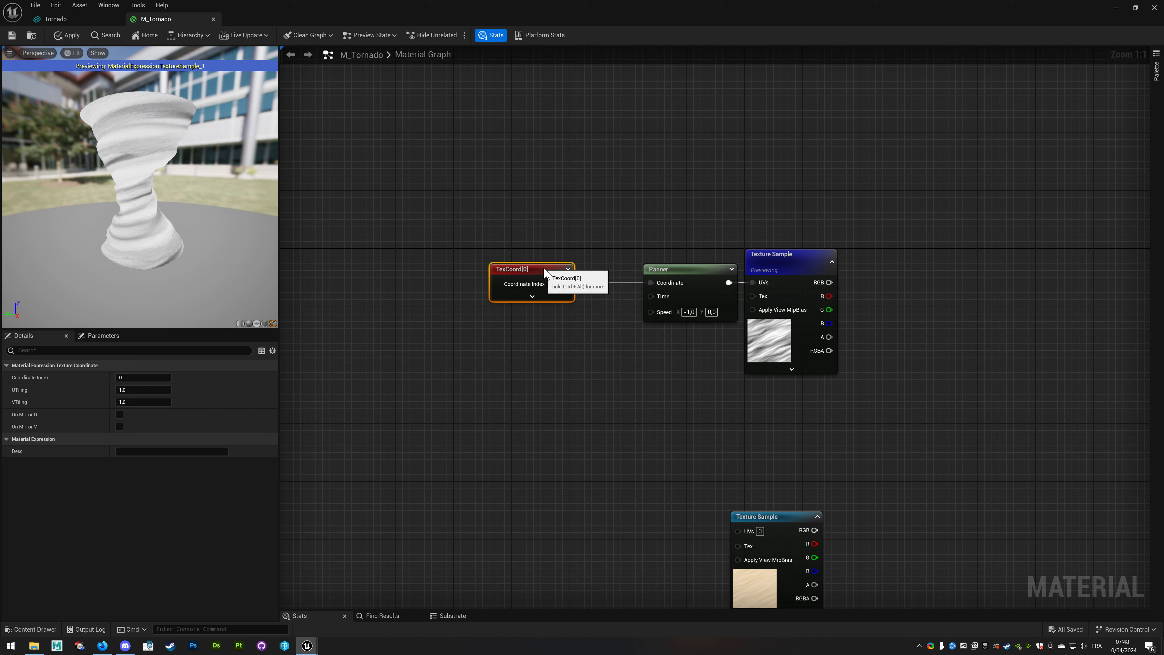
Set the TexCoord node's UTiling and VTiling both to 5.
left_click(532, 296)
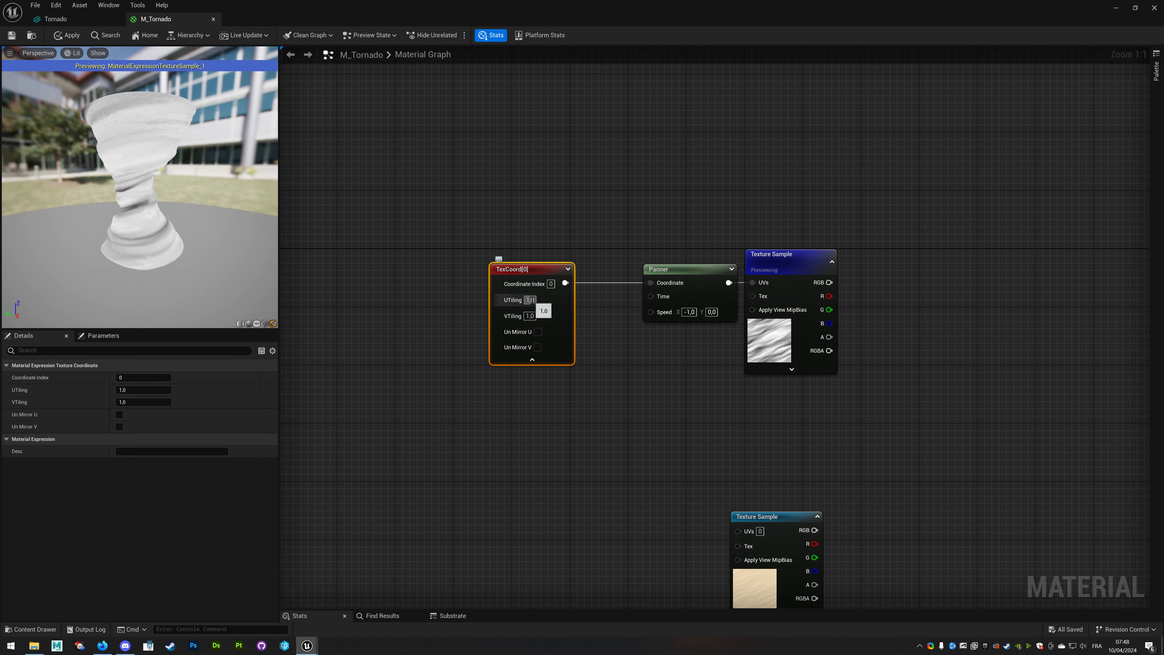
type("5")
key("Return")
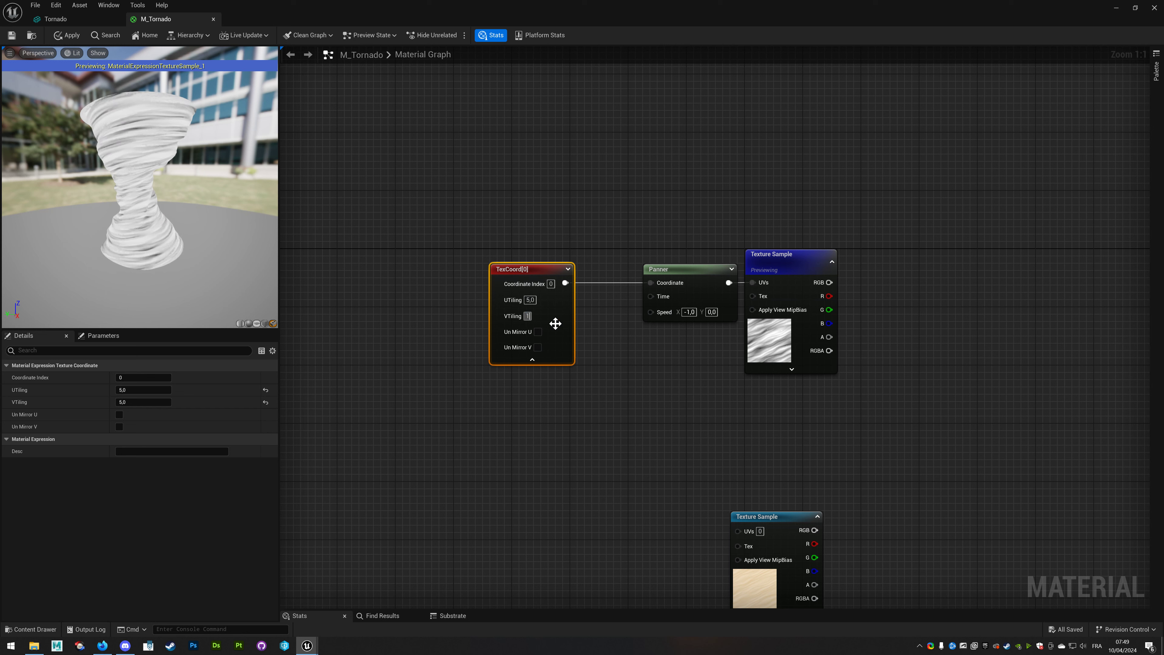
type("1")
key("Return")
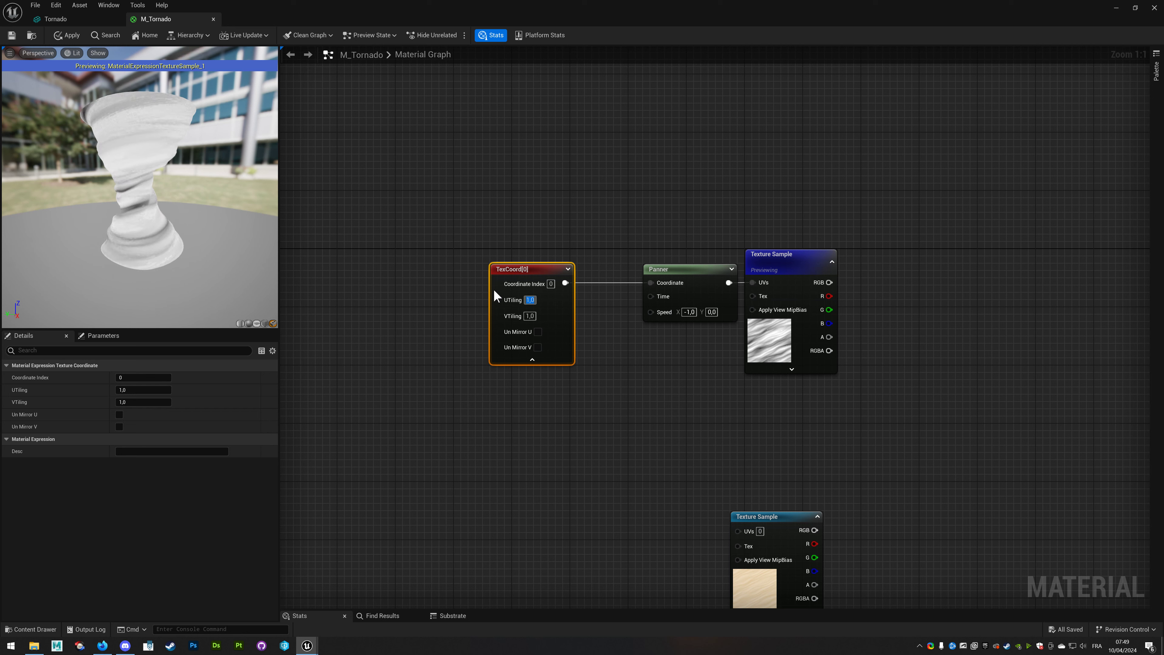
type("5")
left_click(530, 315)
type("5")
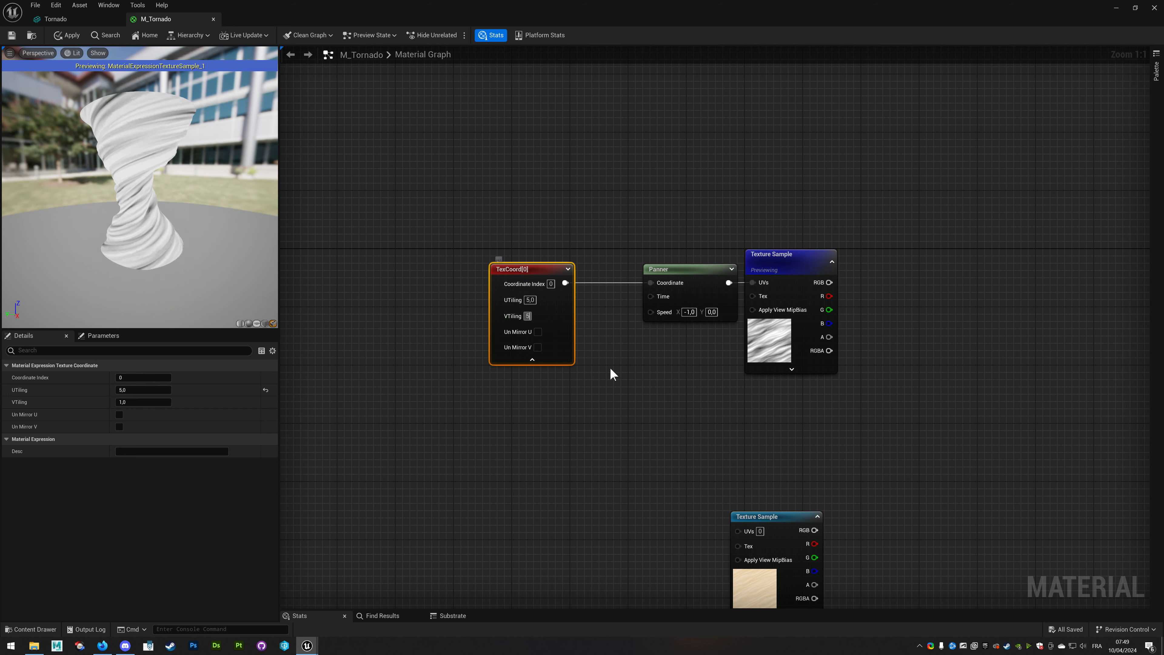
key("Return")
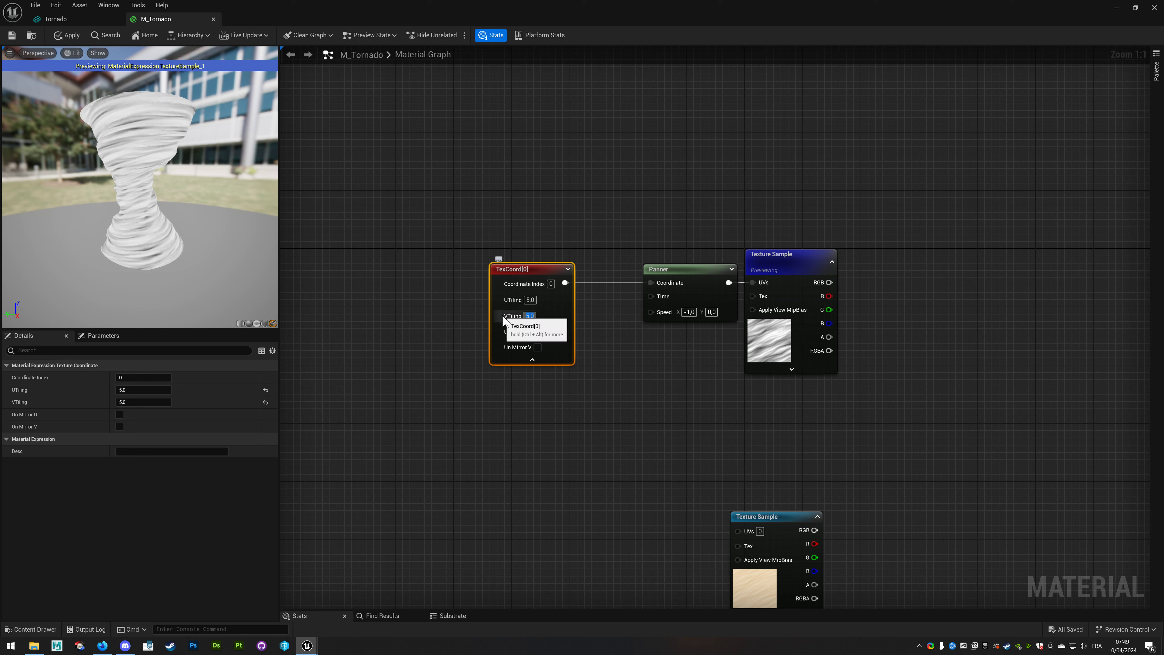
Collapse the TexCoord node's settings and position it next to the Panner.
right_click_drag(503, 321, 470, 272)
mouse_move(503, 222)
left_mouse_down()
mouse_move(423, 179)
mouse_move(410, 232)
left_mouse_up()
left_click(418, 266)
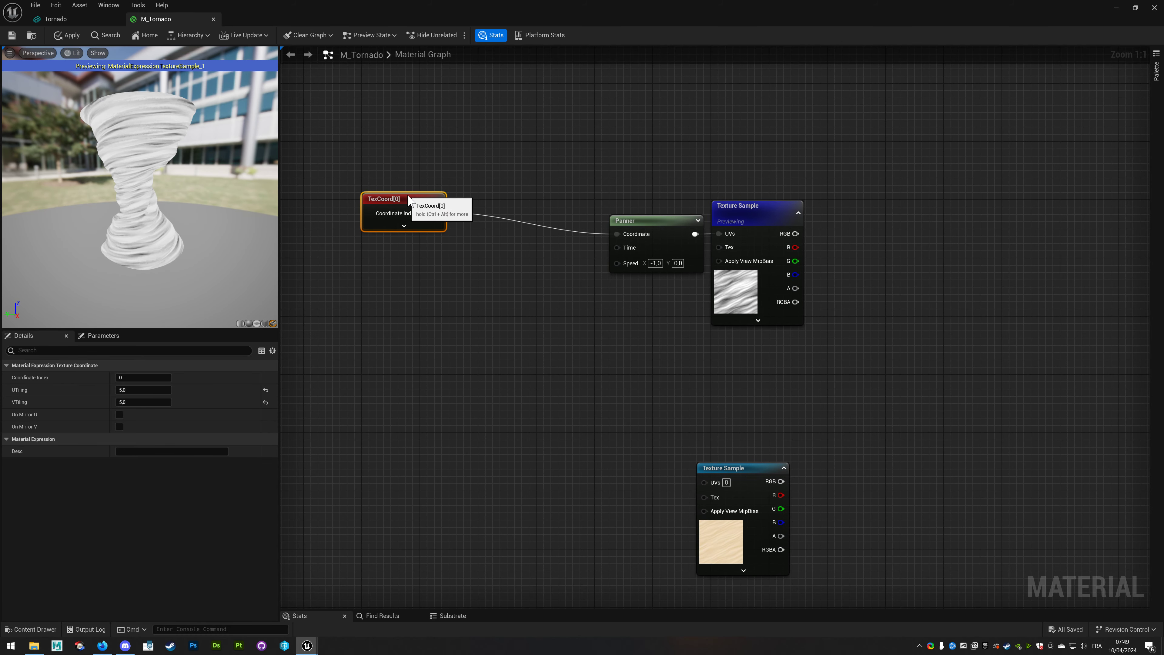
right_click_drag(483, 280, 573, 282)
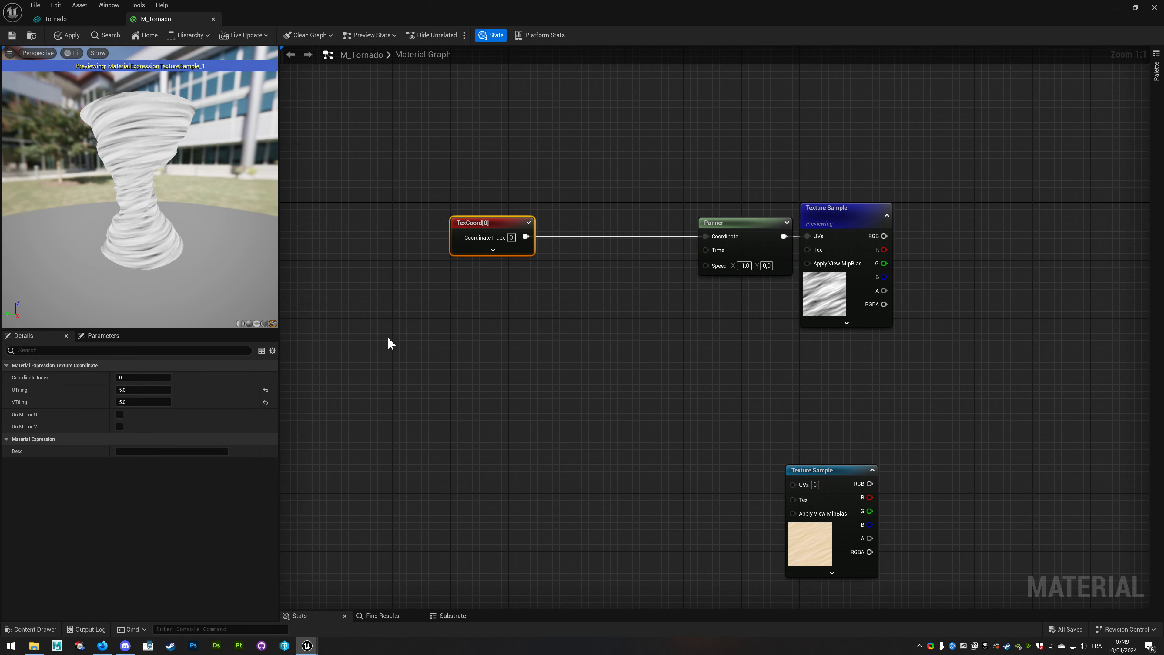
right_click_drag(369, 330, 475, 325)
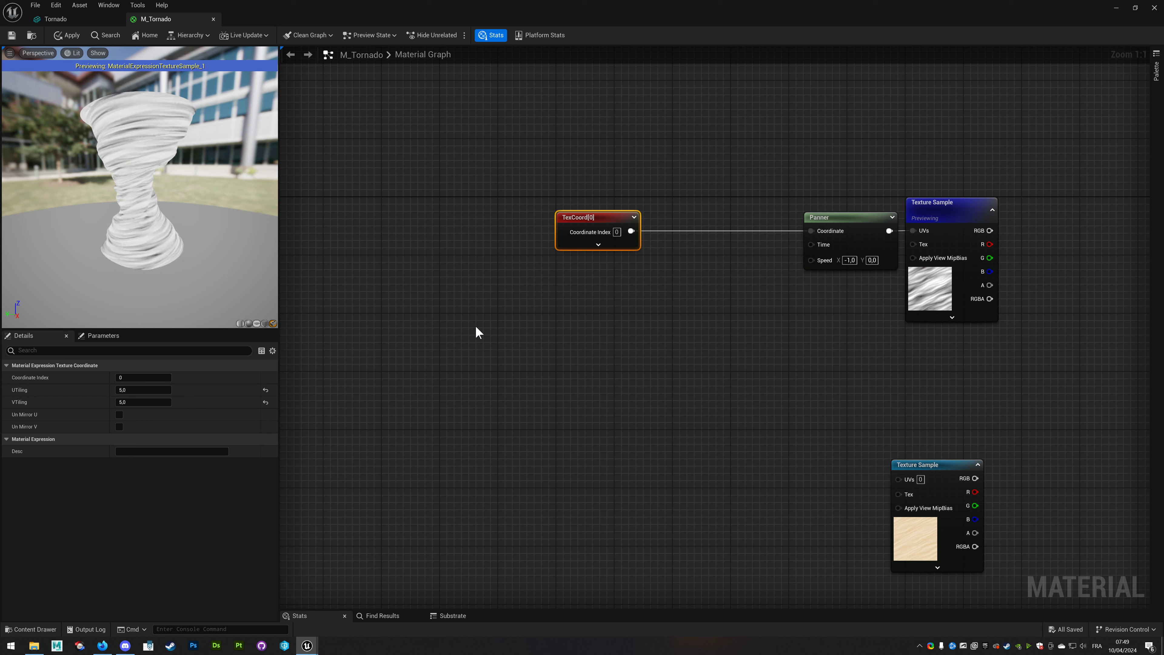
Add a Dynamic Parameter node and move it to the left of the graph.
right_click(565, 329)
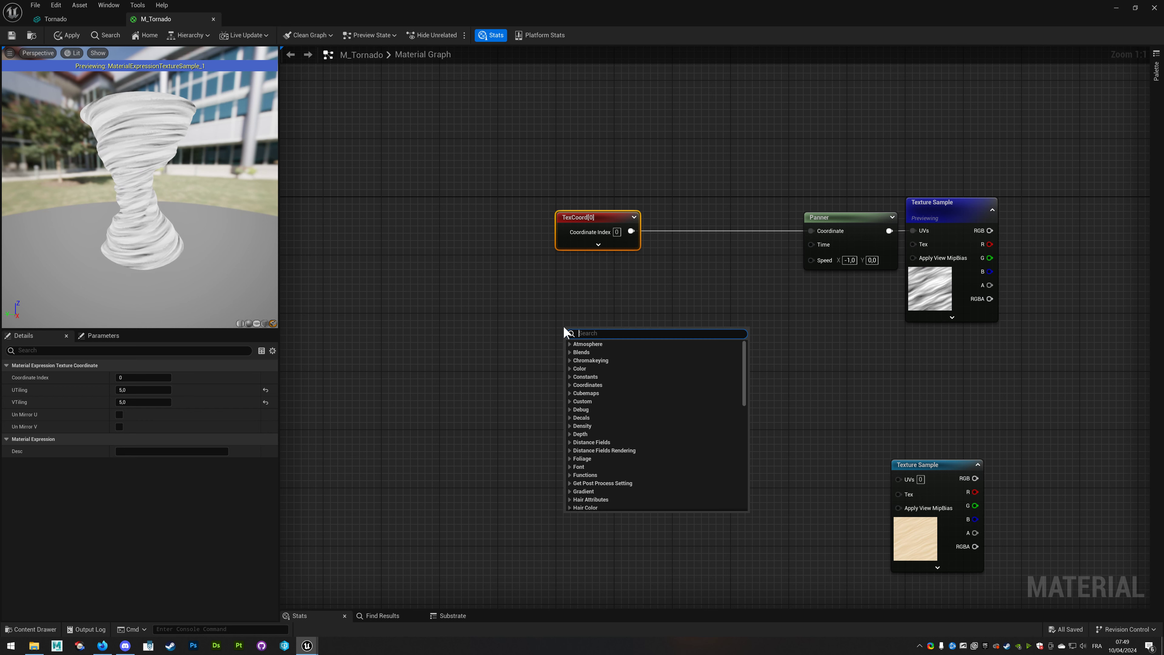
type("dynam")
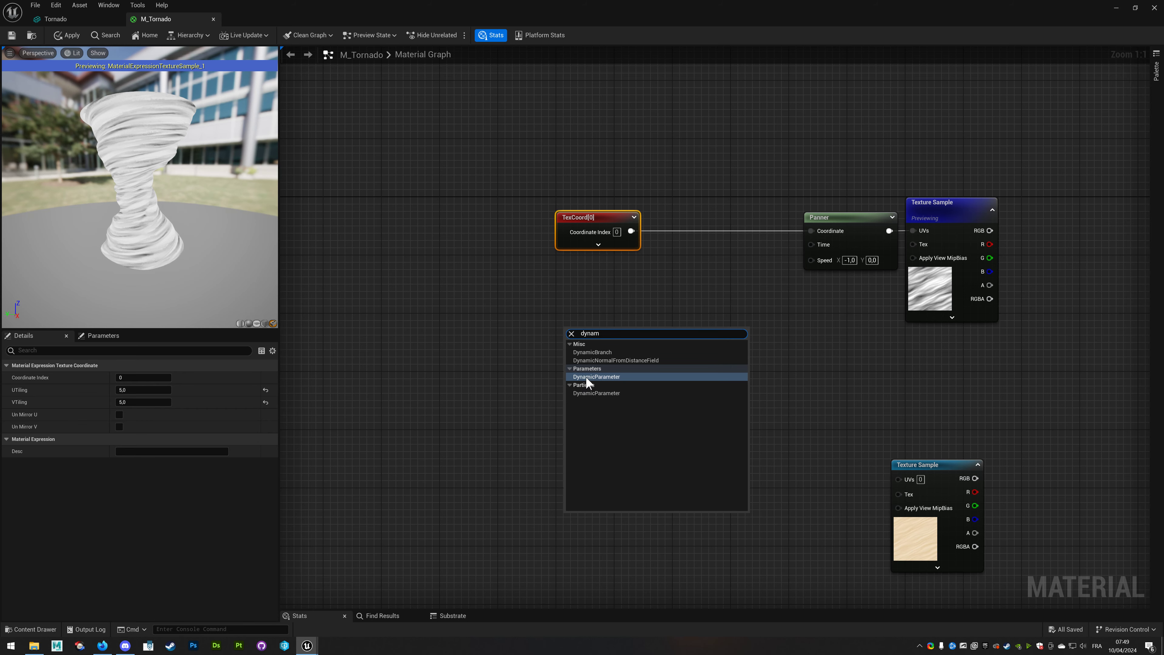
left_click(586, 377)
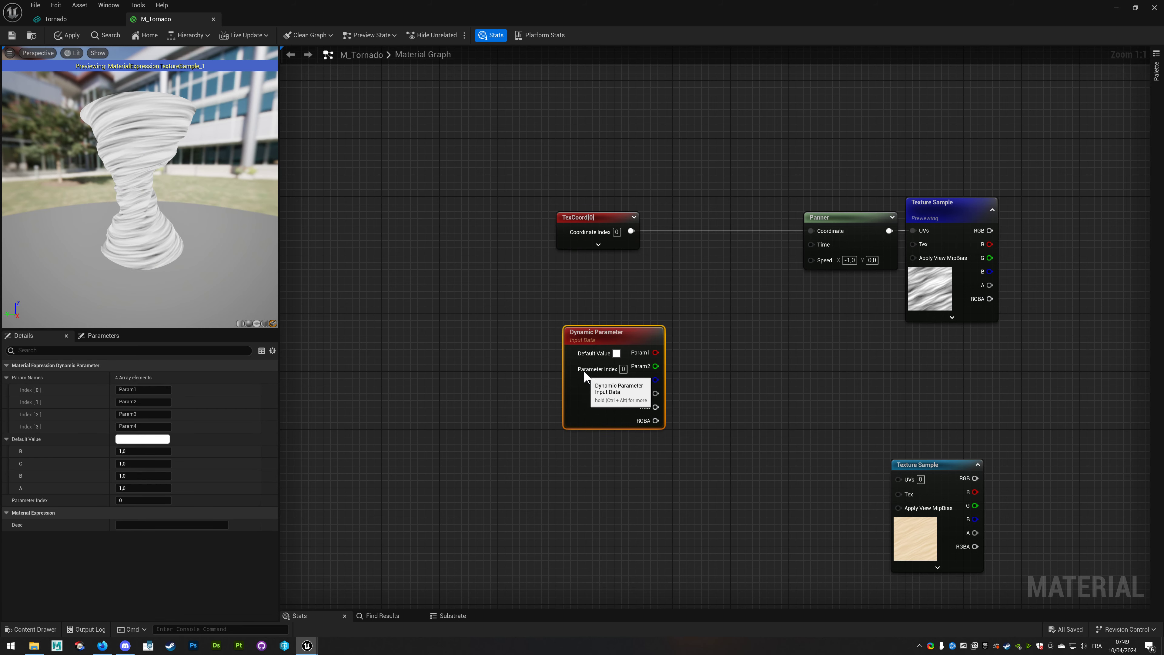
right_click_drag(647, 377, 543, 347)
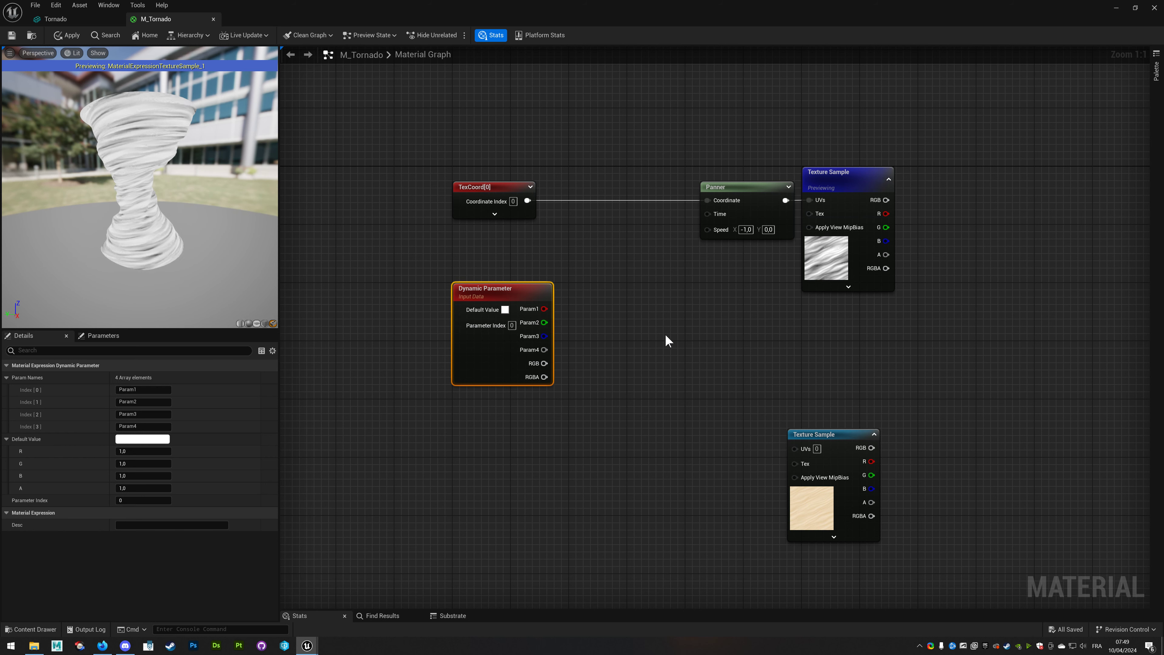
right_click_drag(666, 340, 668, 361)
left_click_drag(493, 312, 436, 312)
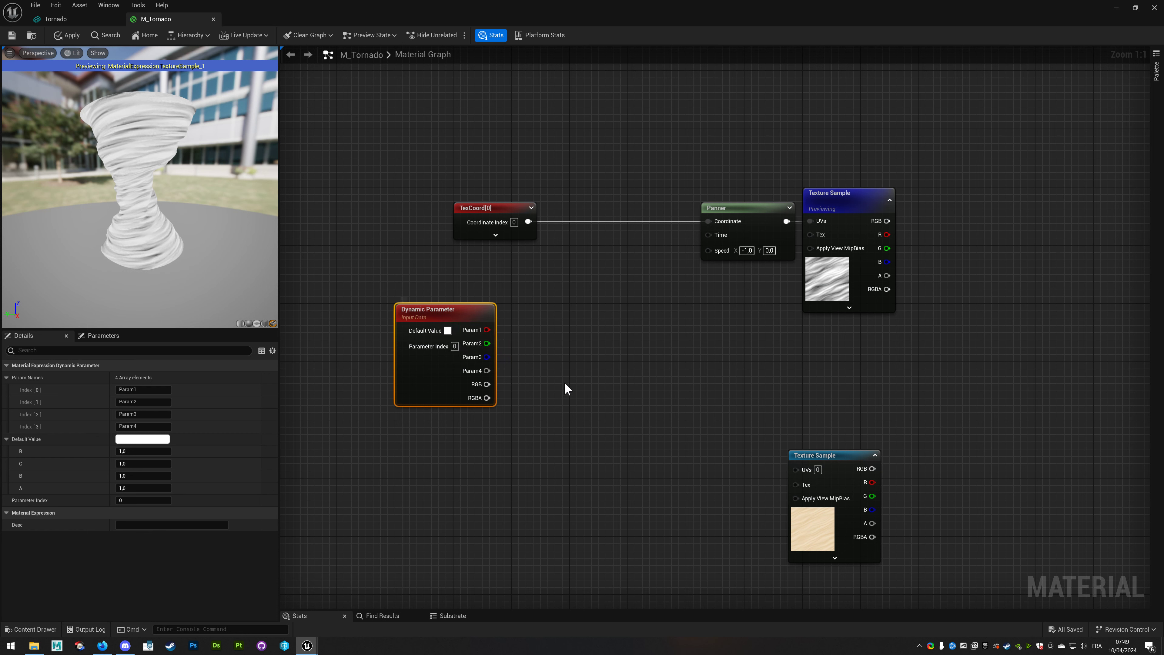
Create an Append node fed by Param1 into A and Param2 into B.
left_click_drag(486, 329, 552, 296)
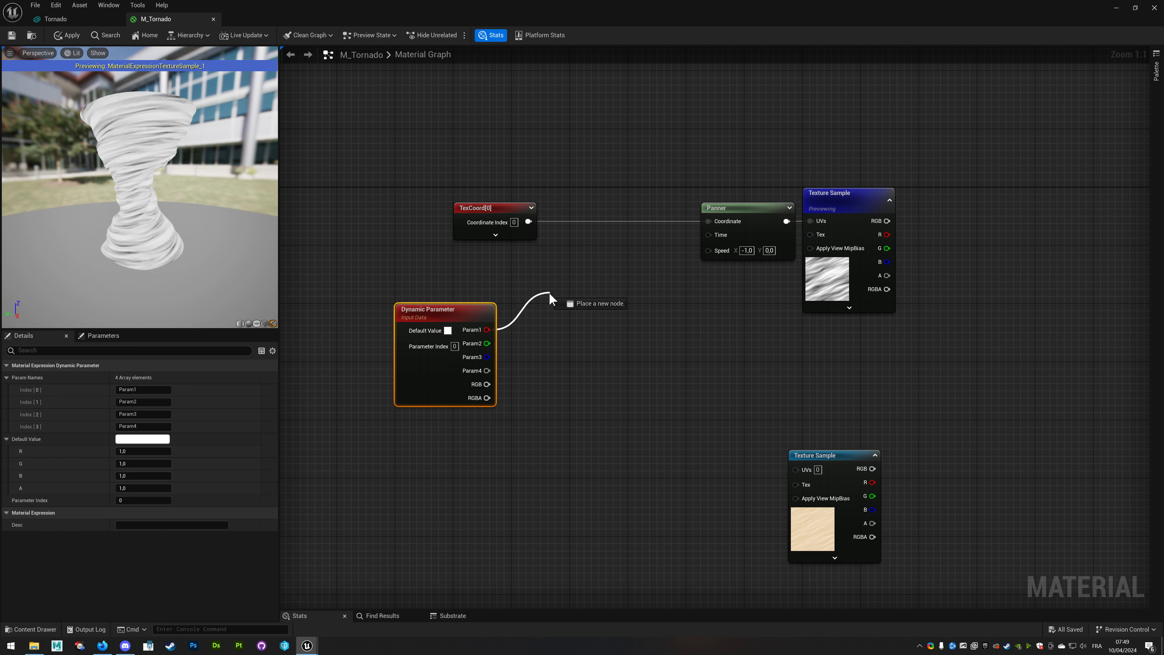
type("append")
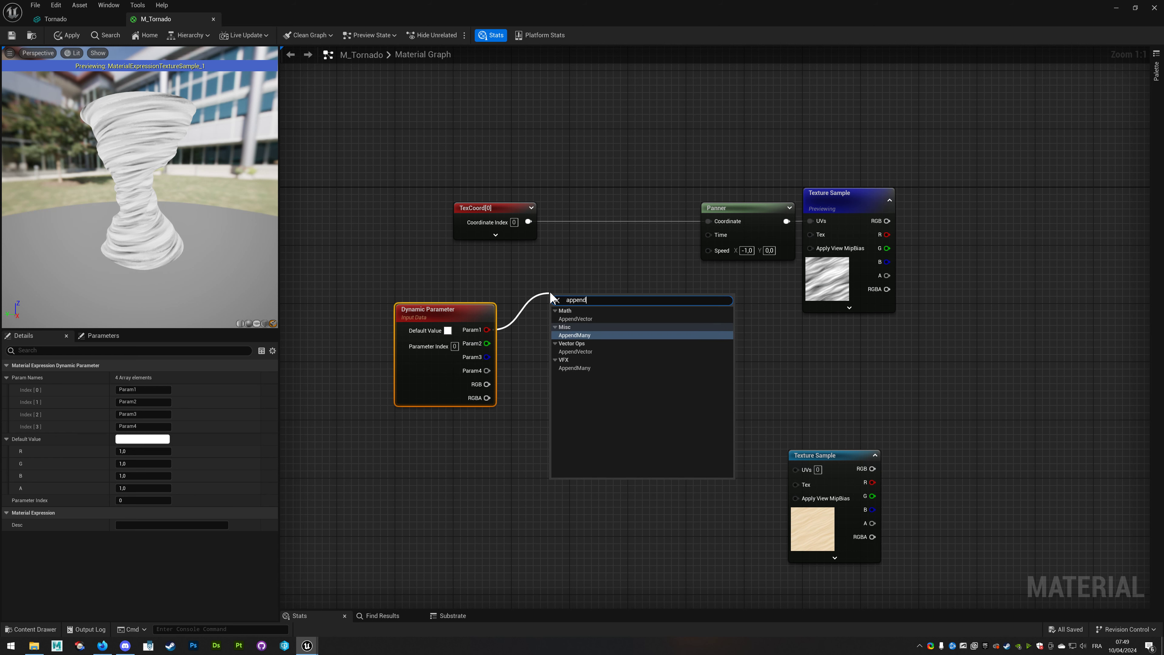
left_click(574, 319)
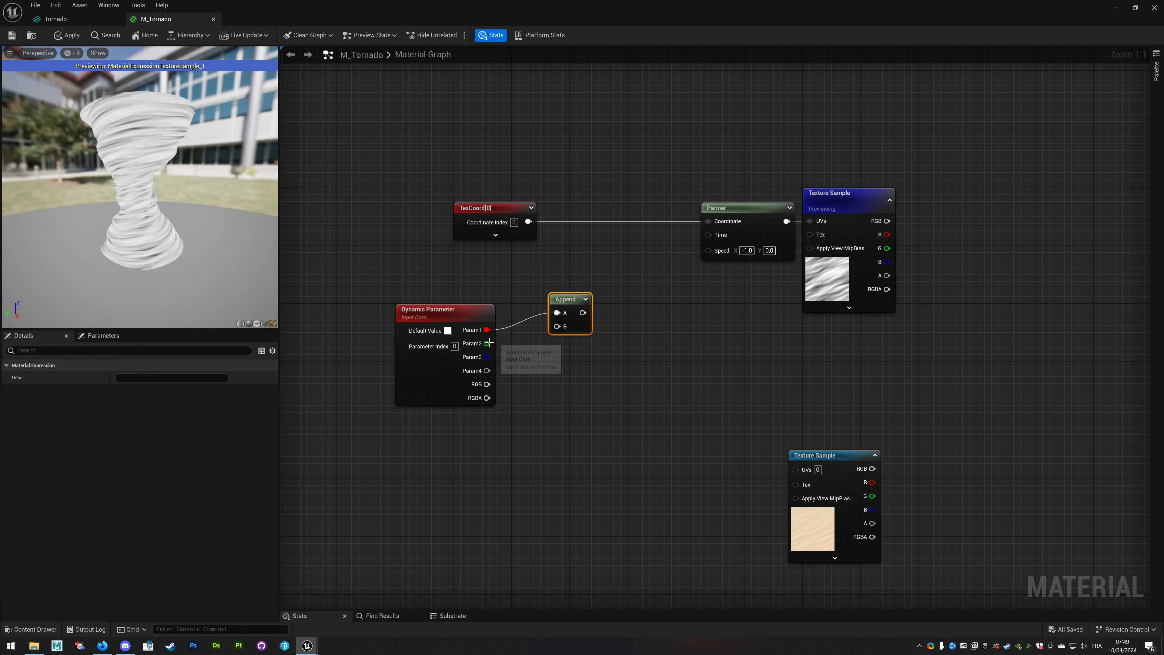
mouse_move(487, 342)
left_mouse_down()
mouse_move(560, 331)
mouse_move(537, 317)
left_mouse_up()
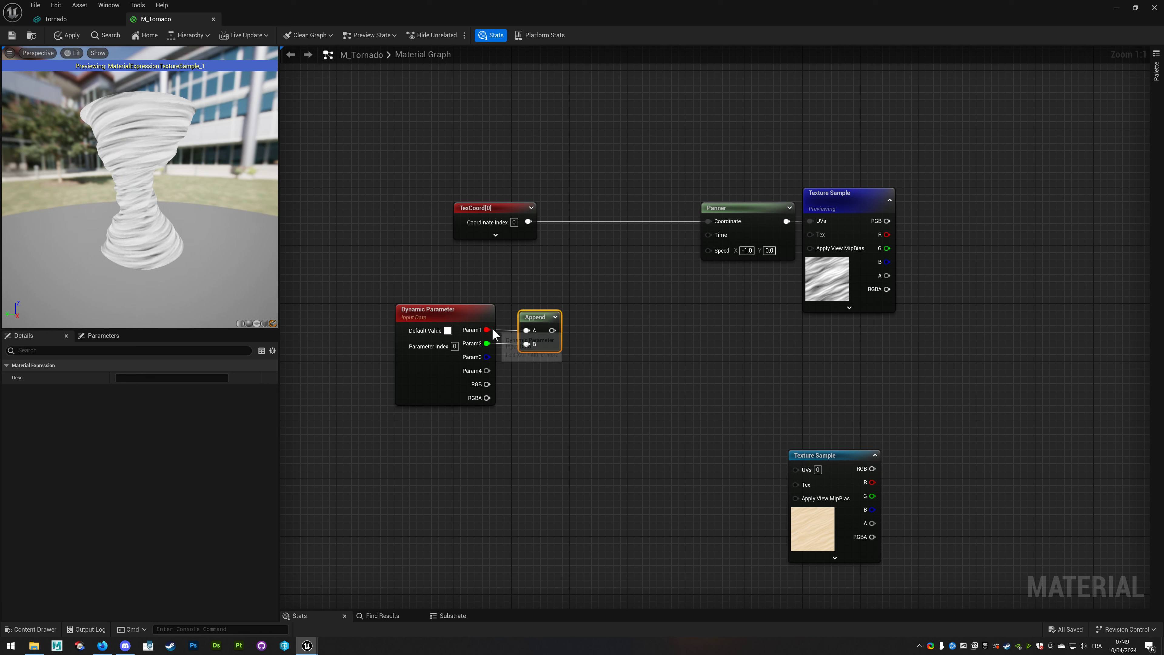
Rename the Dynamic Parameter's first two outputs to TilingX and TilingY.
left_click(486, 316)
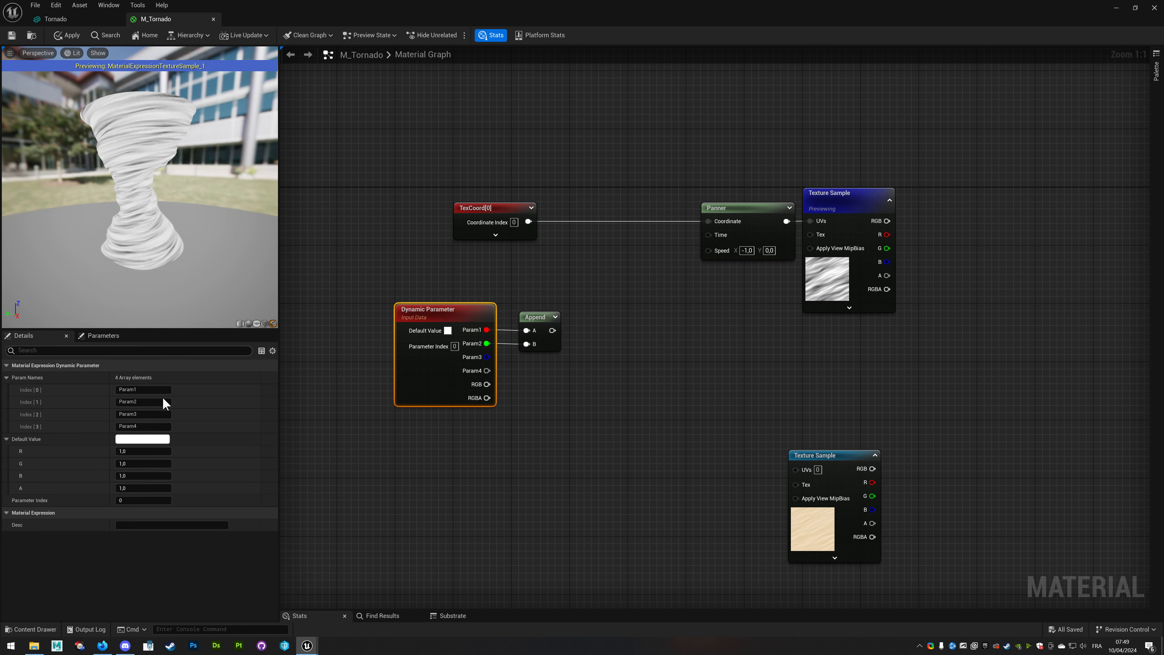
left_click(143, 390)
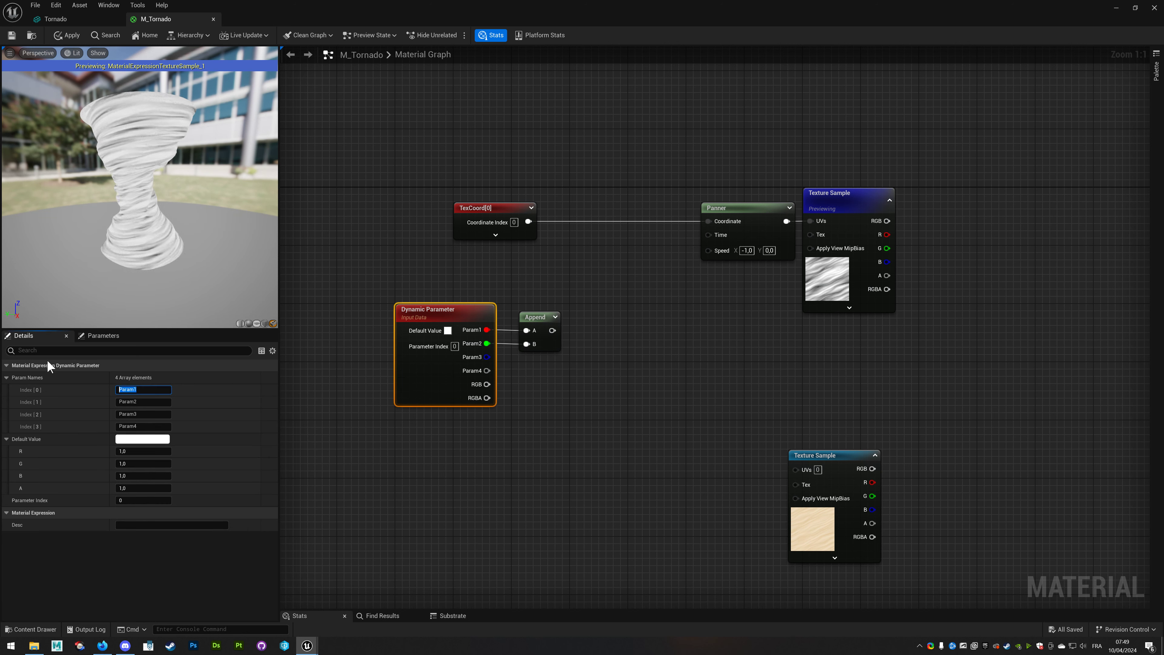
type("Tiling")
type("X")
key("Tab")
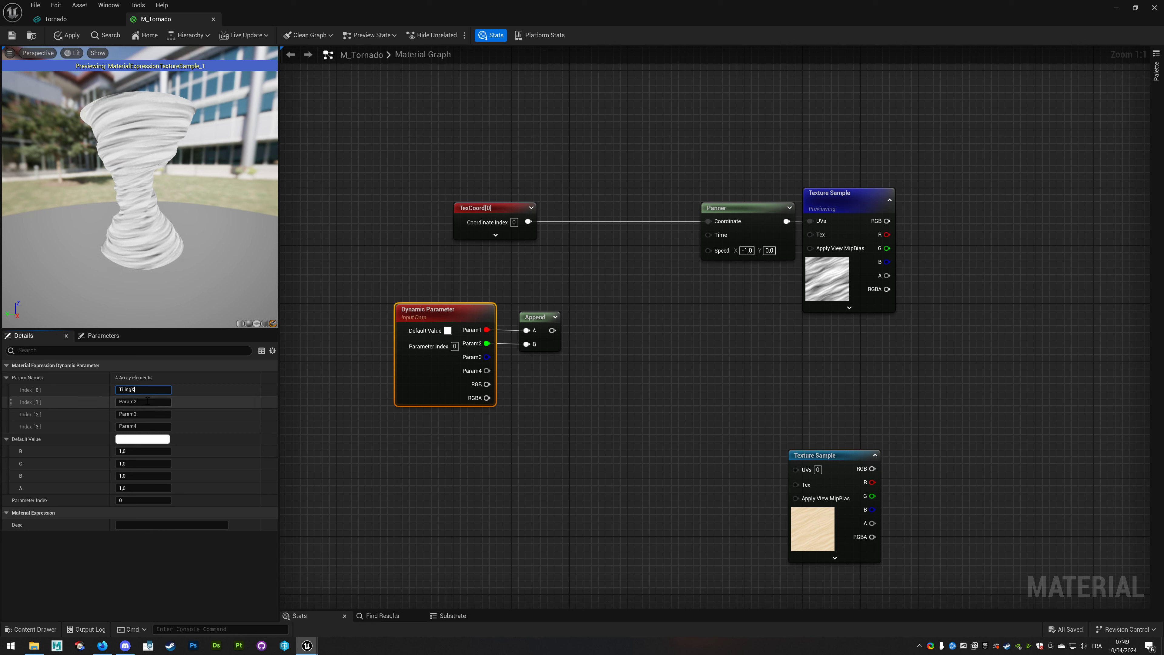
type("Tiling")
type("Y")
key("Return")
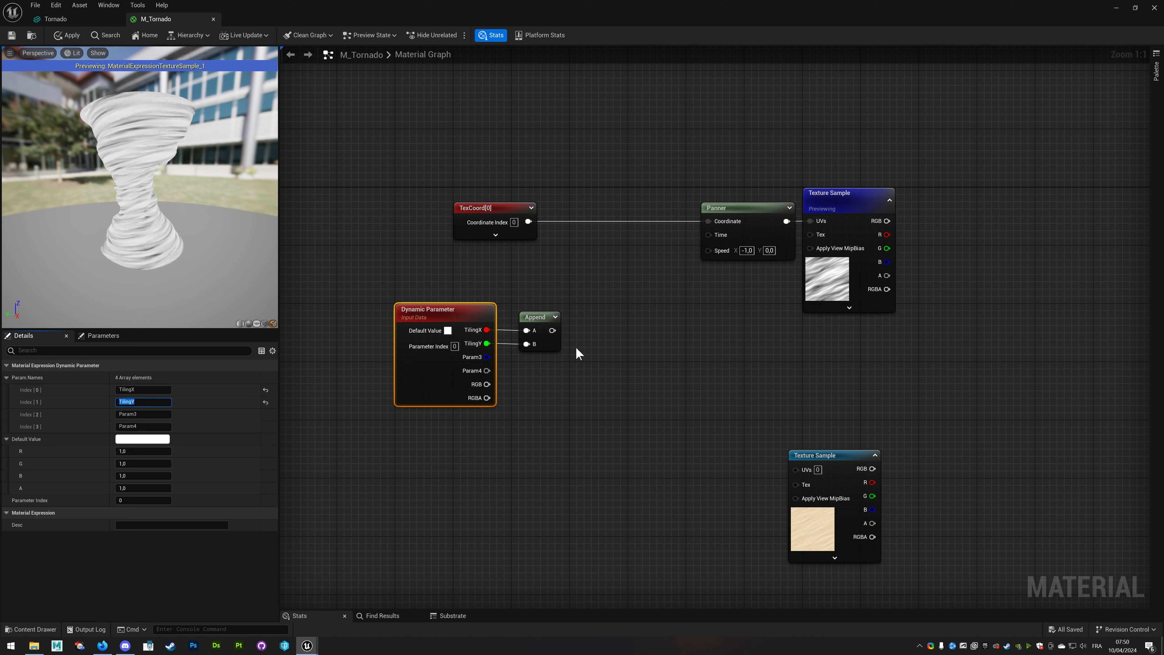
left_click_drag(458, 287, 557, 360)
right_click_drag(568, 362, 507, 364)
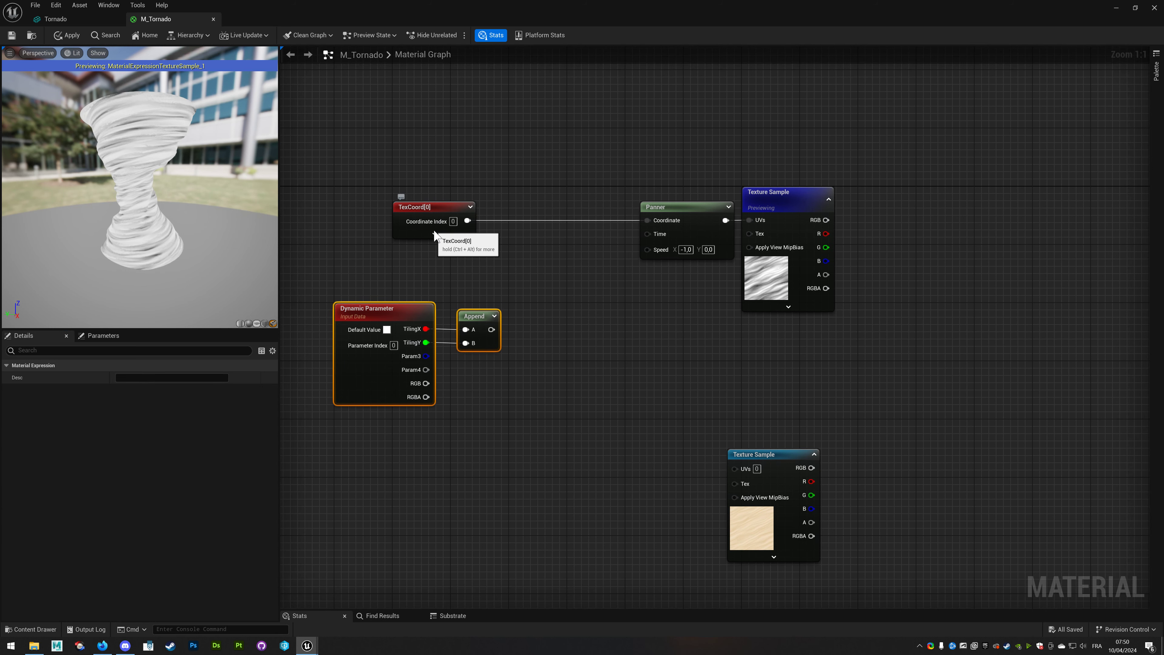
Collapse the TexCoord node's tiling and mirror rows.
left_click(437, 234)
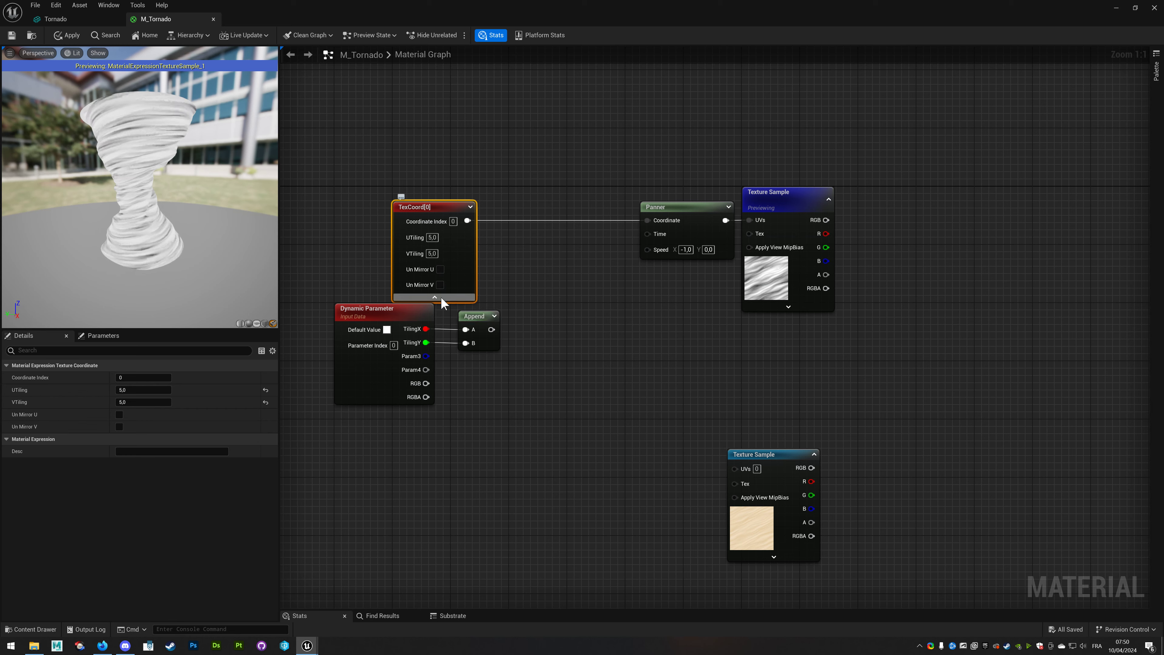
left_click_drag(468, 220, 530, 242)
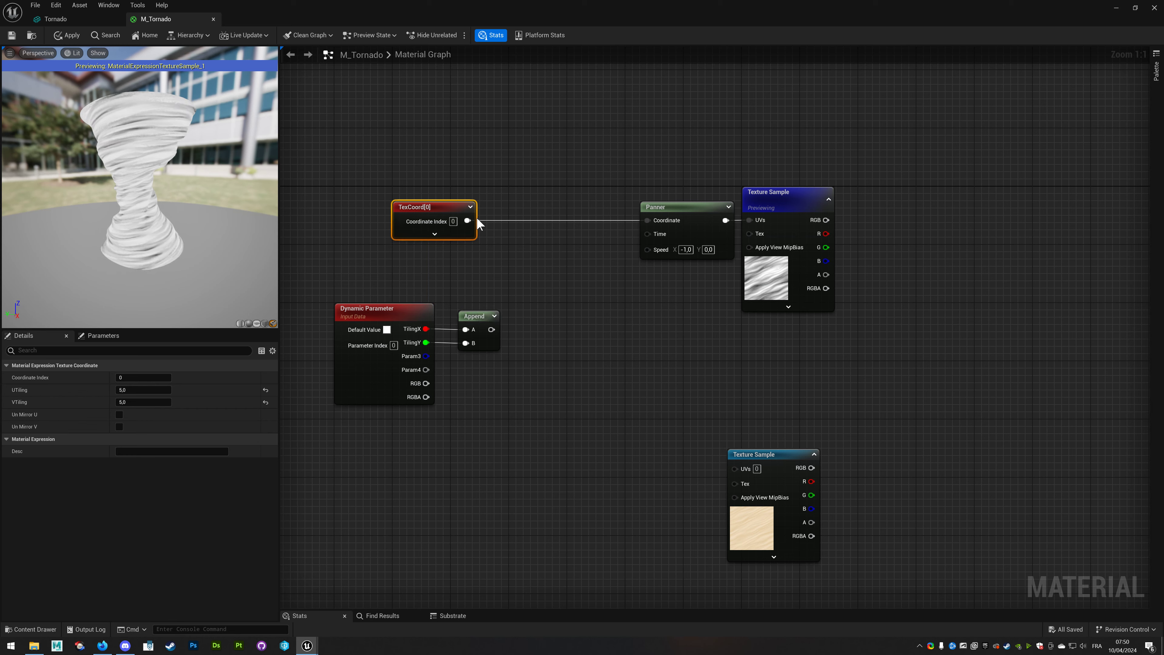
left_click(441, 258)
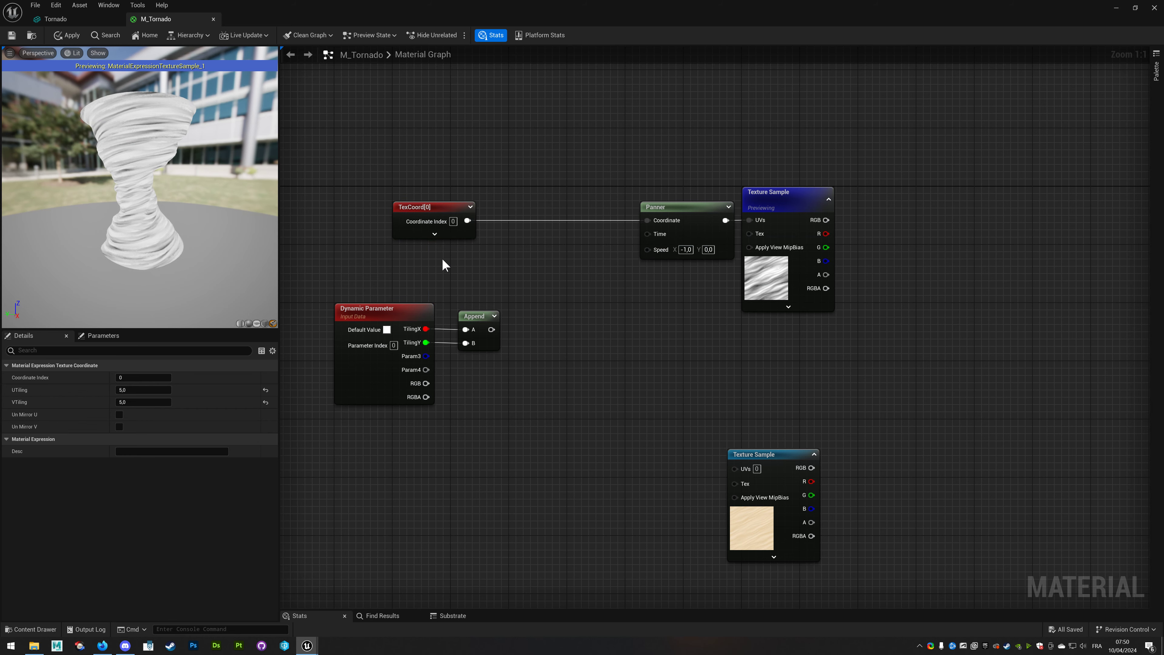
left_click(435, 233)
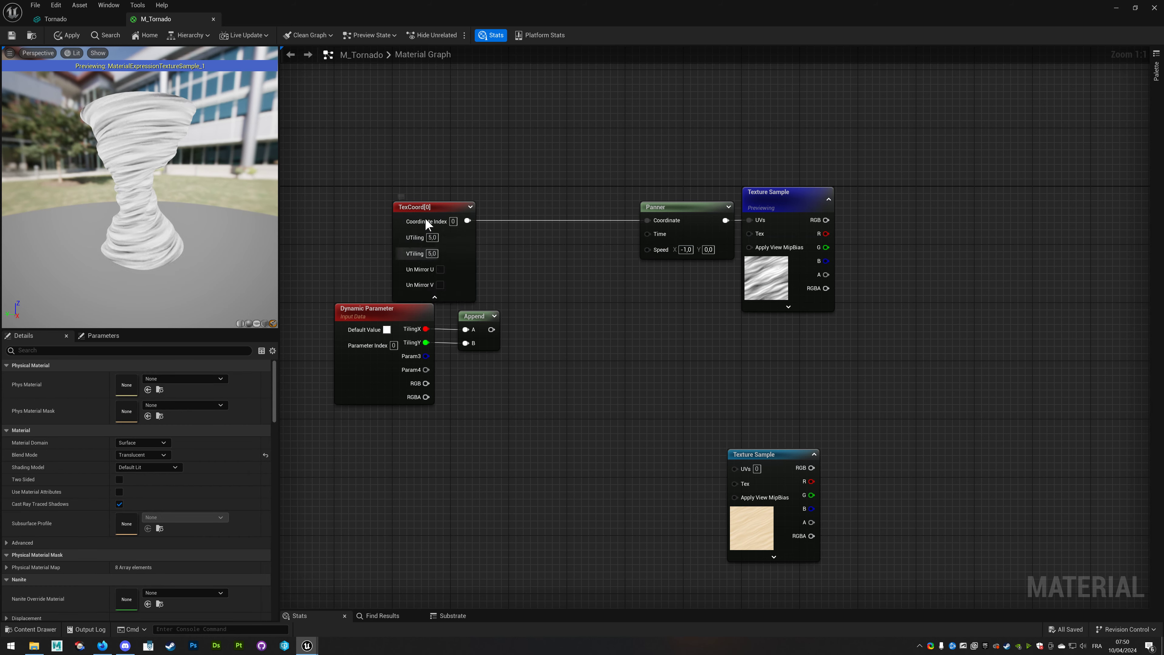
left_click(434, 297)
Add a Multiply fed by TexCoord, with the Append output in B, between TexCoord and Panner.
left_click_drag(467, 221, 515, 220)
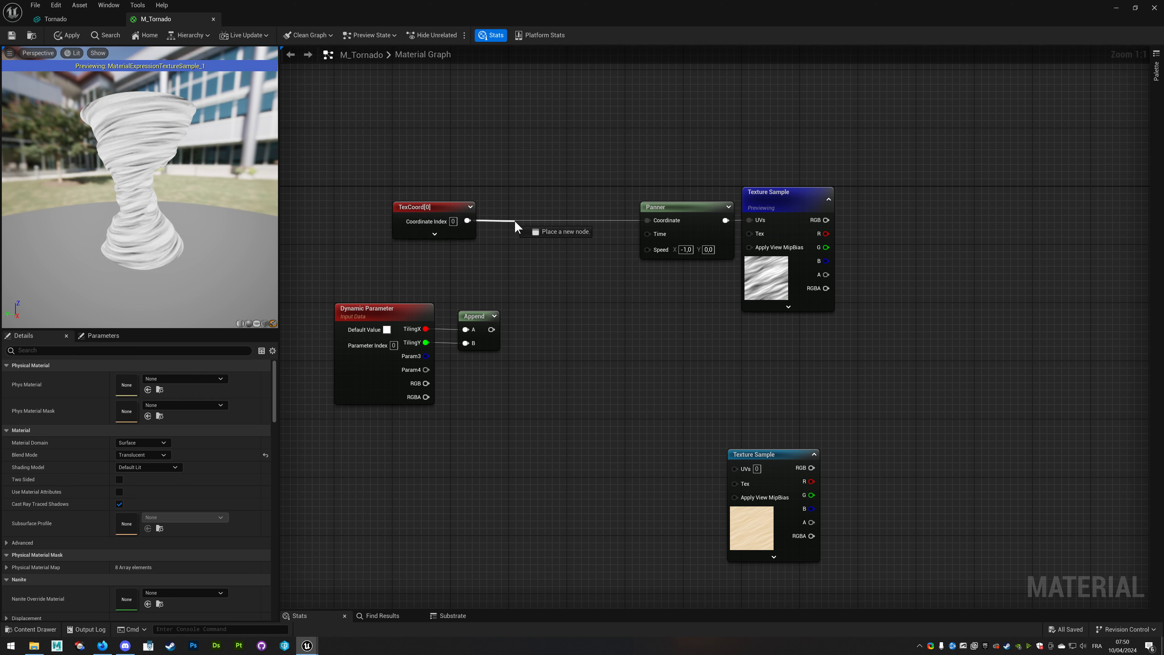
type("multipl")
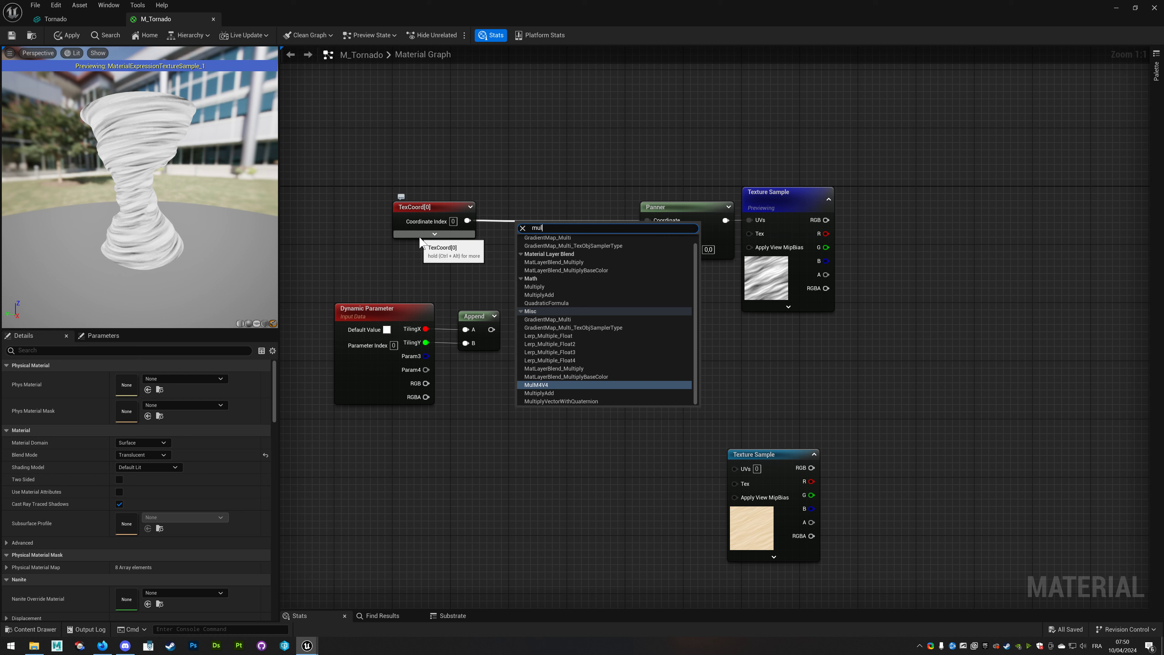
key("Return")
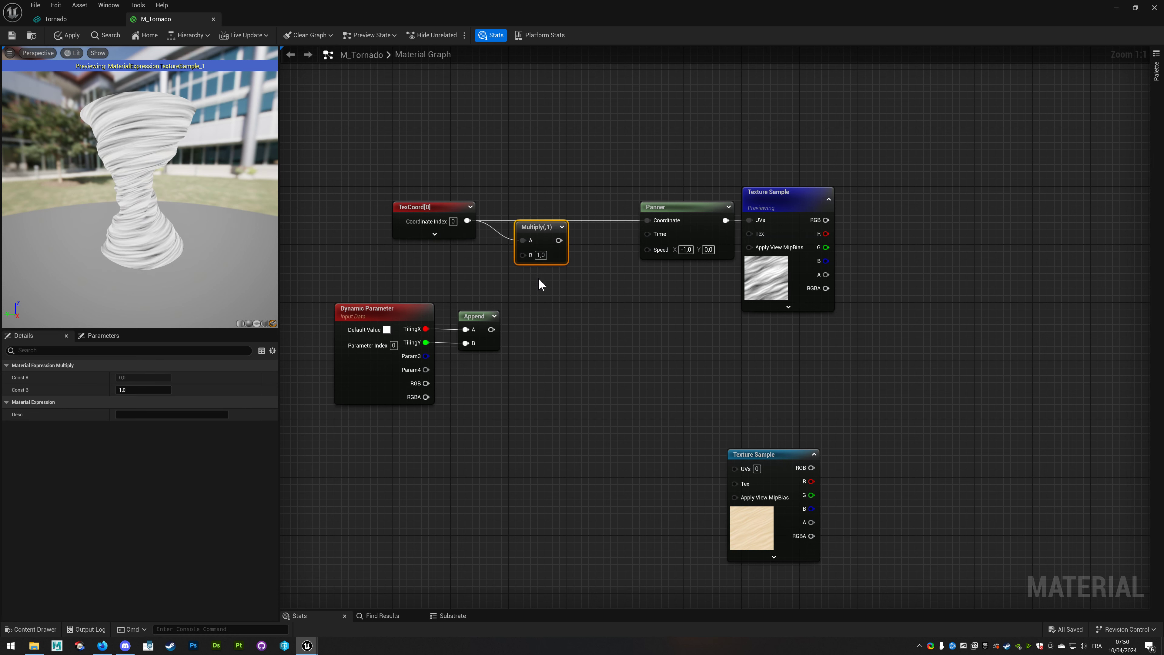
left_click_drag(522, 255, 490, 329)
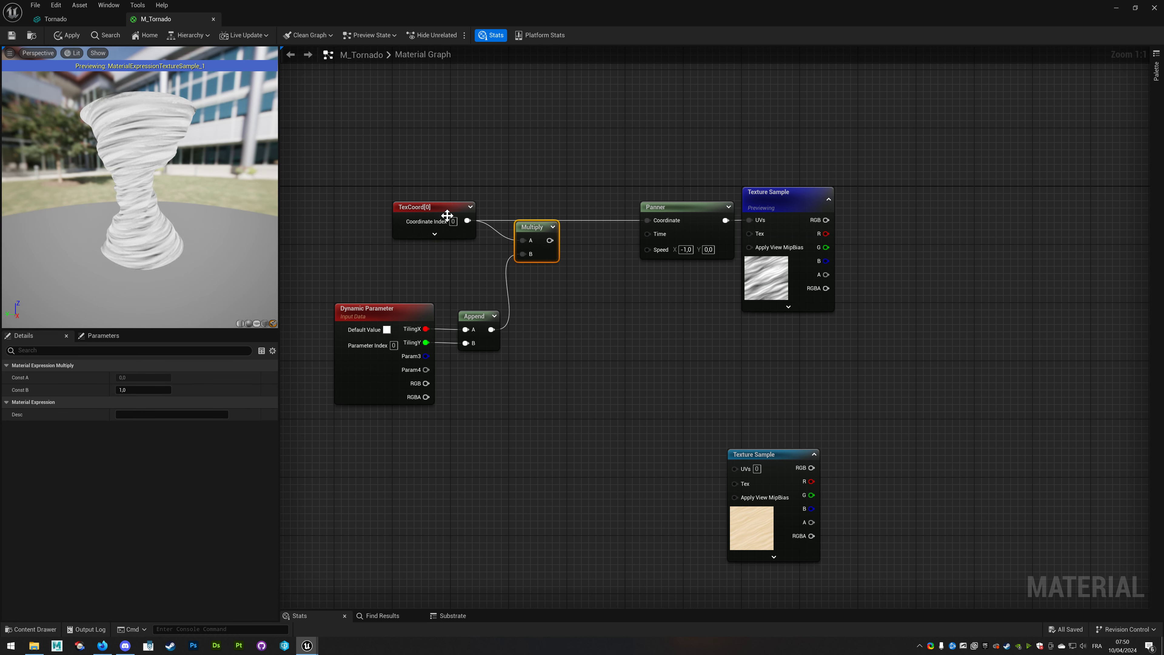
left_click_drag(549, 228, 565, 208)
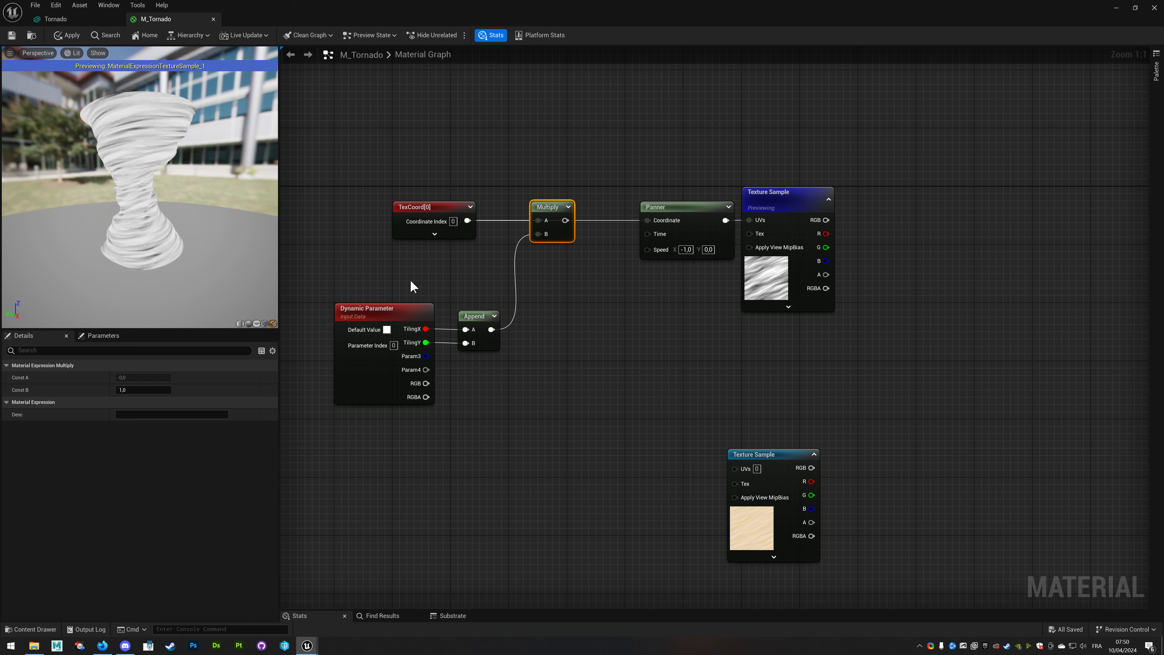
Move the Dynamic Parameter and Append nodes up and wire Multiply into the Panner's Coordinate.
mouse_move(410, 279)
left_mouse_down()
mouse_move(487, 325)
mouse_move(494, 289)
left_mouse_up()
right_click_drag(509, 305, 569, 289)
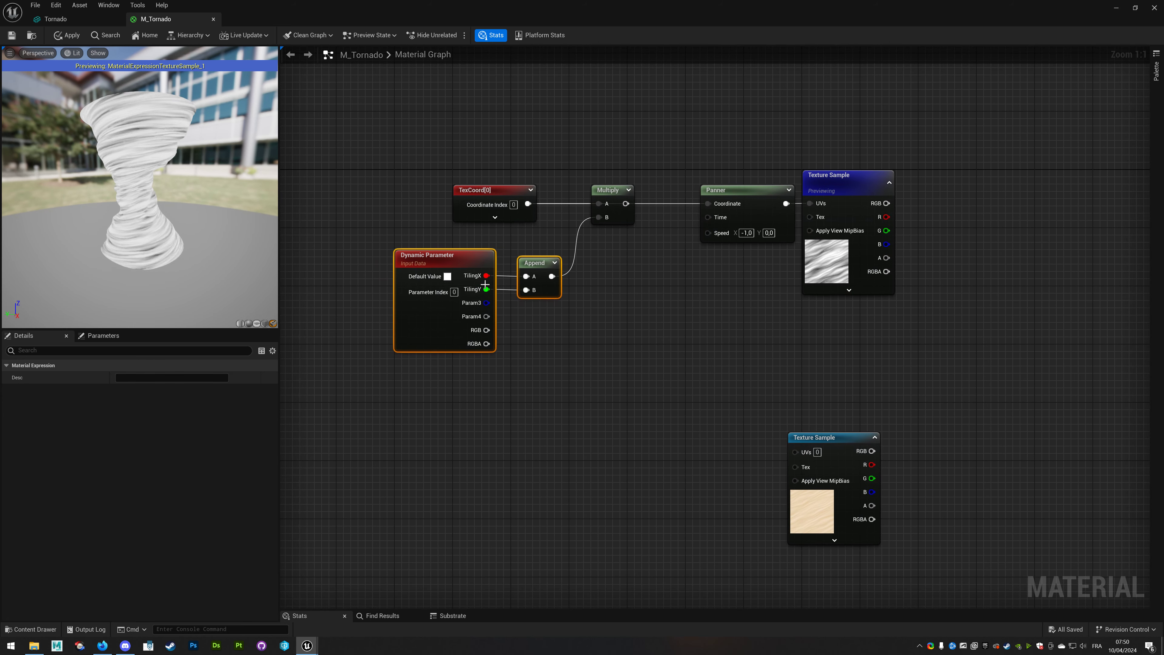
right_click_drag(587, 374, 551, 359)
left_click_drag(590, 189, 676, 192)
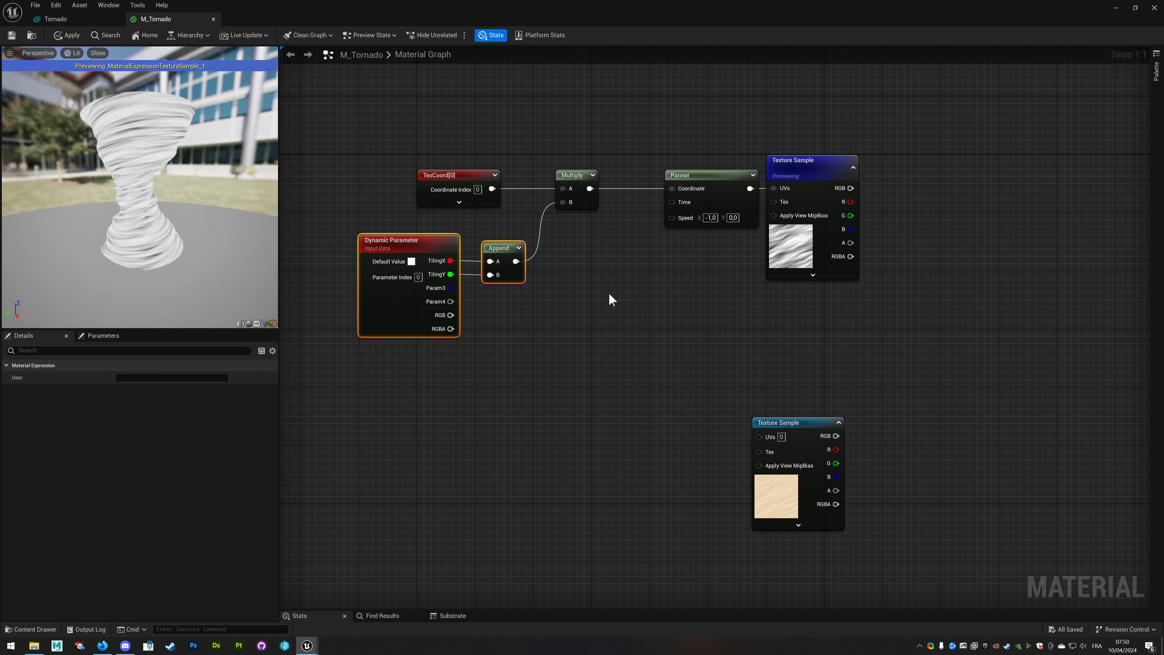
left_click(401, 311)
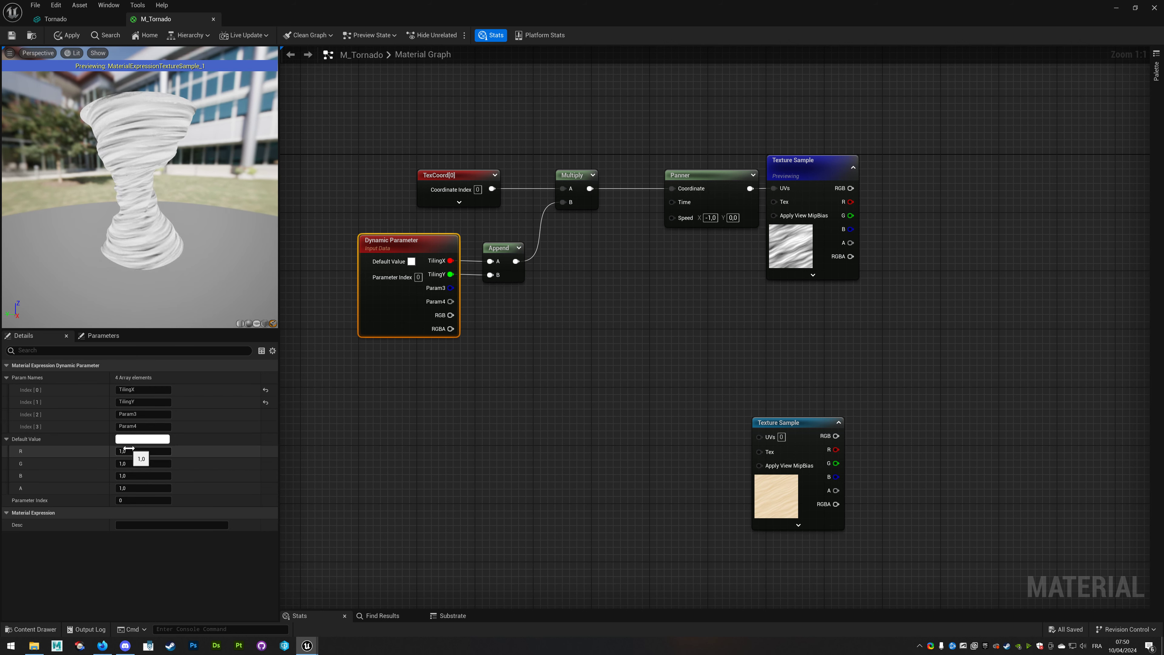
left_click(129, 449)
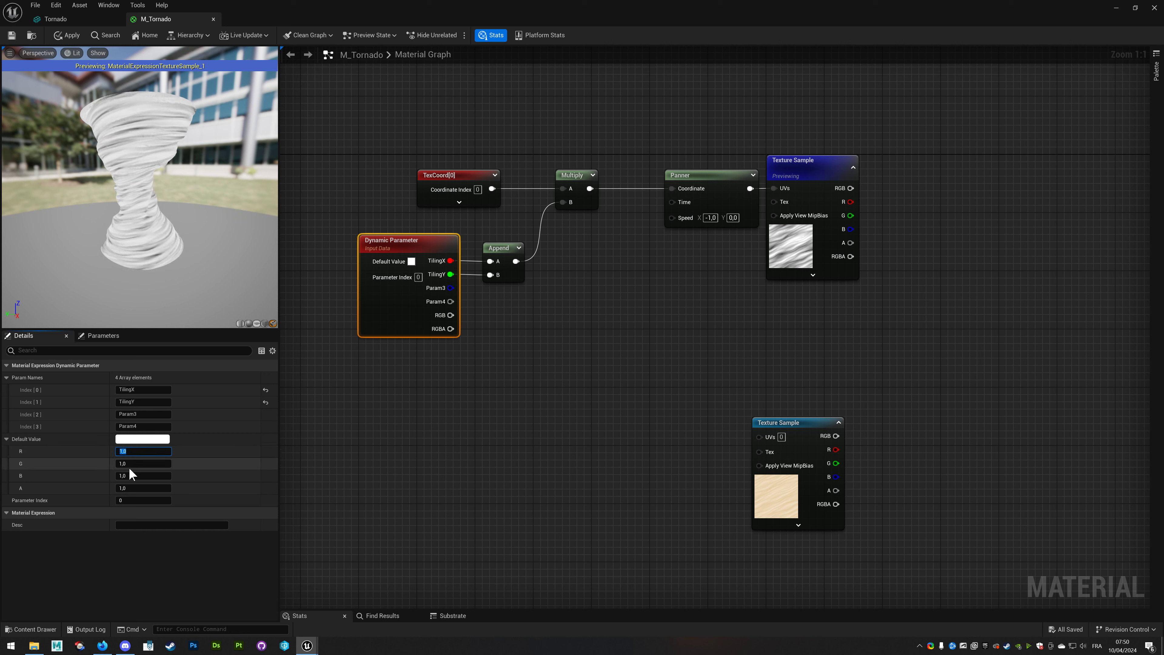
left_click(131, 463)
type("2")
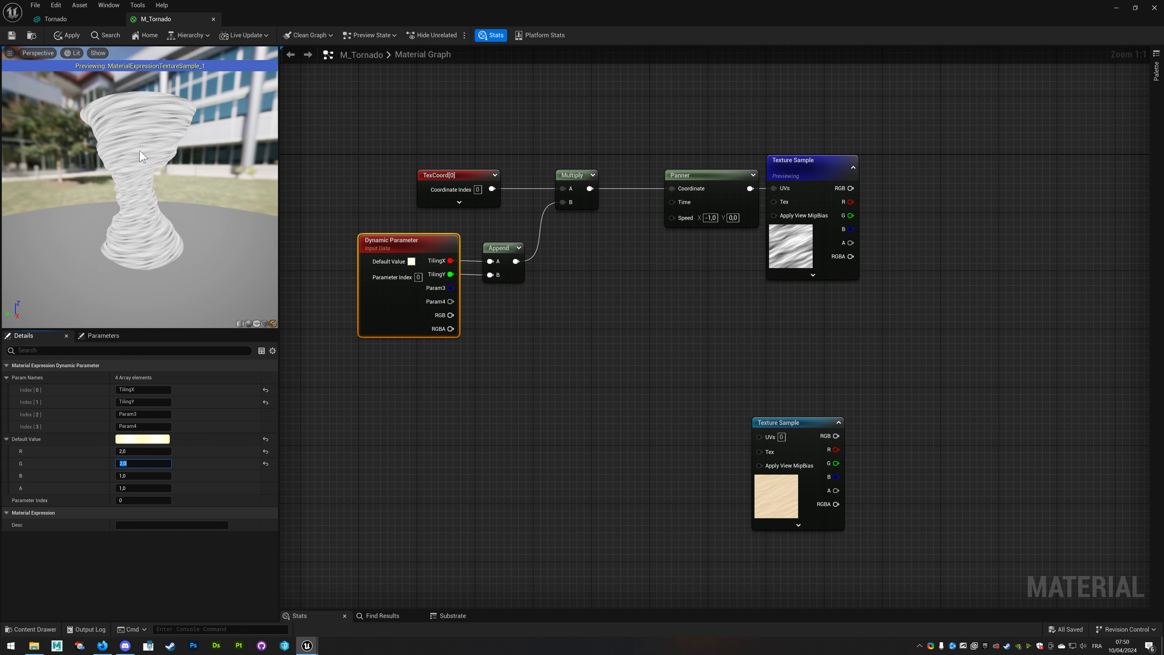
left_click(455, 198)
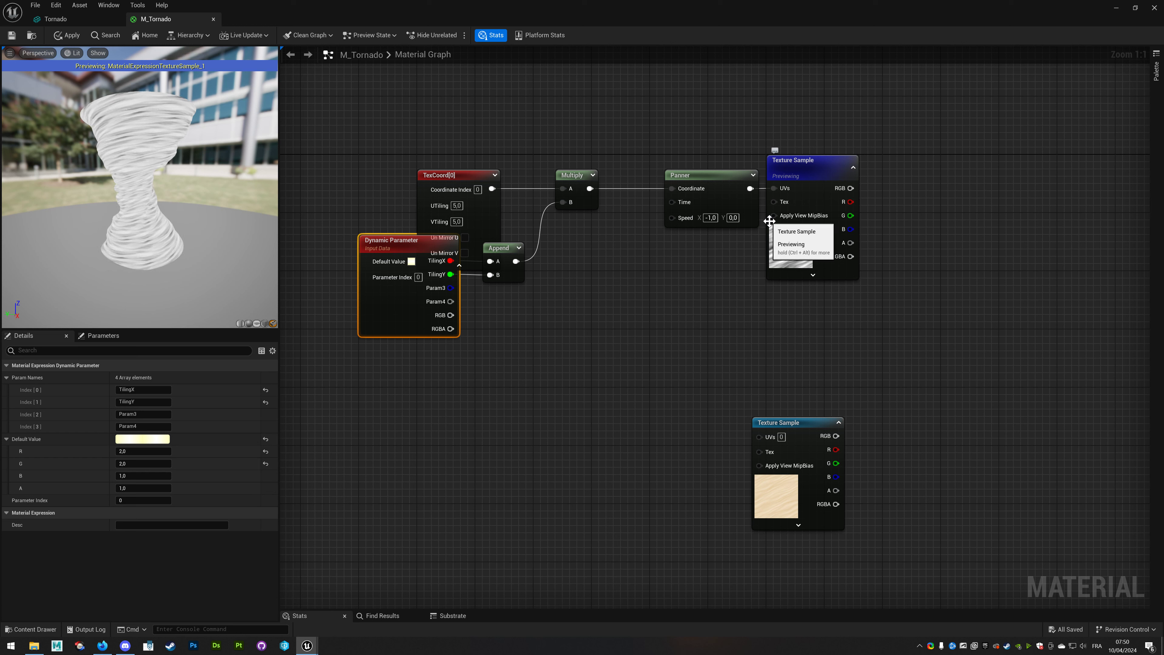
left_click(812, 275)
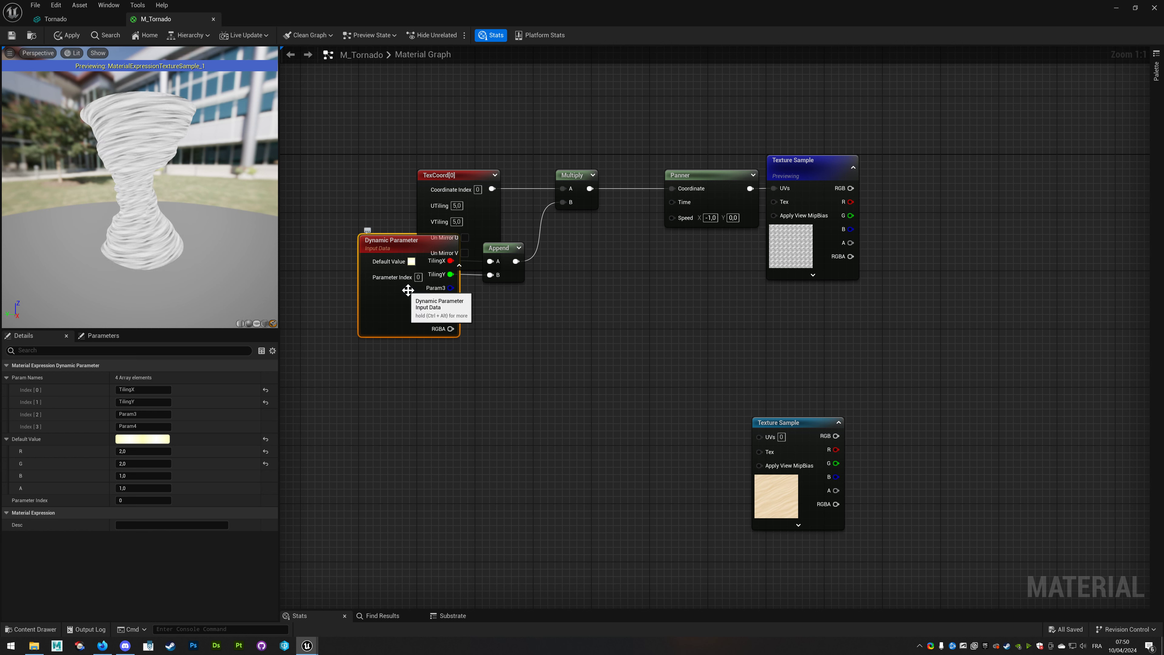
left_click(144, 451)
type("1")
key("Tab")
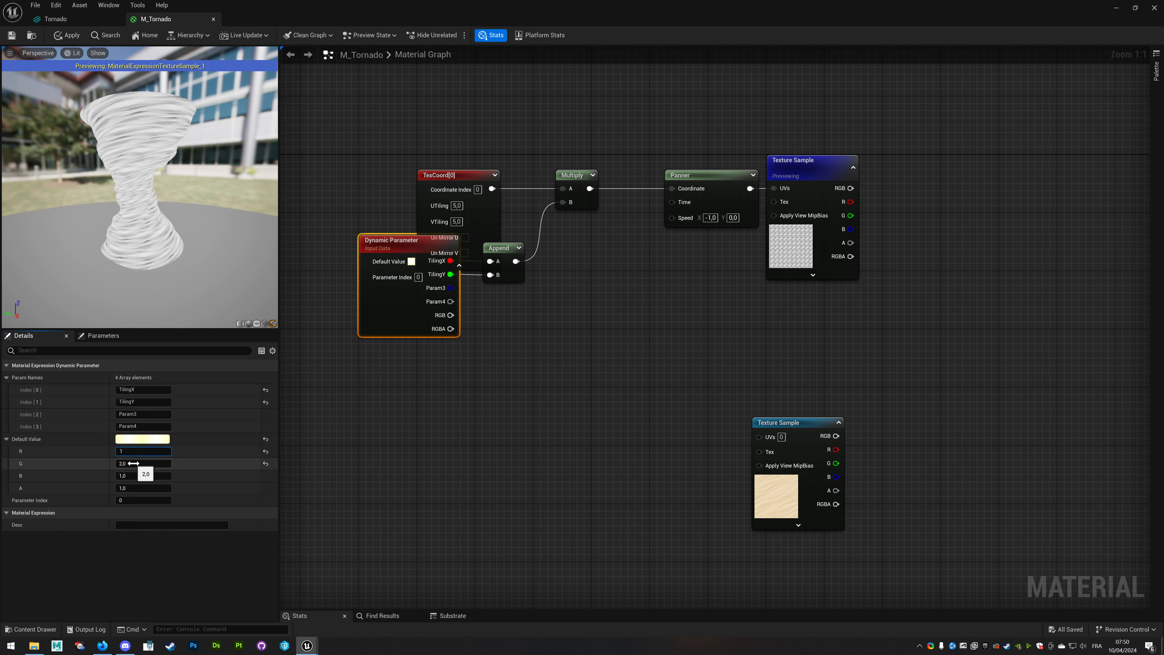
type("1")
key("Return")
left_click(524, 377)
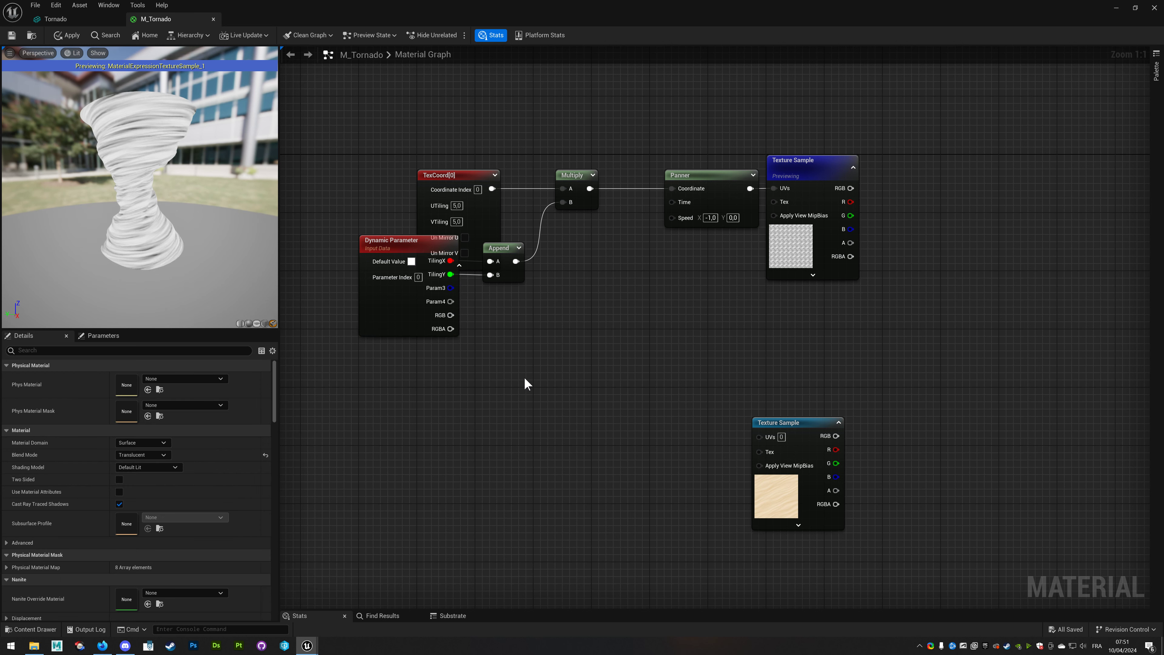
left_click(458, 265)
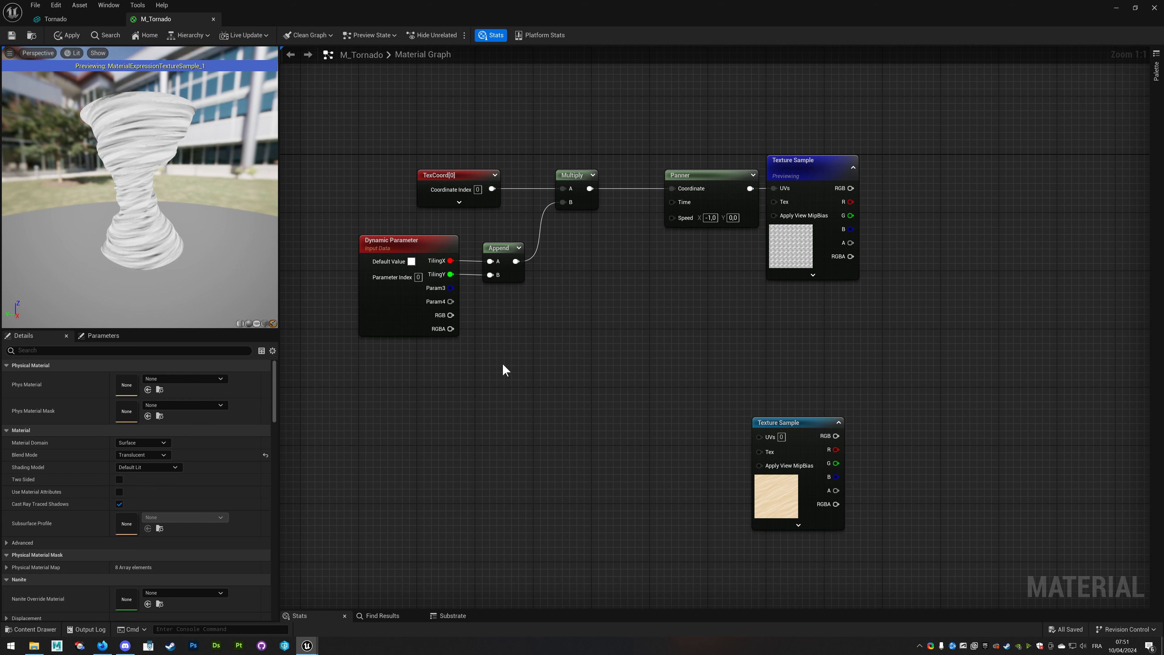
right_click_drag(502, 365, 489, 323)
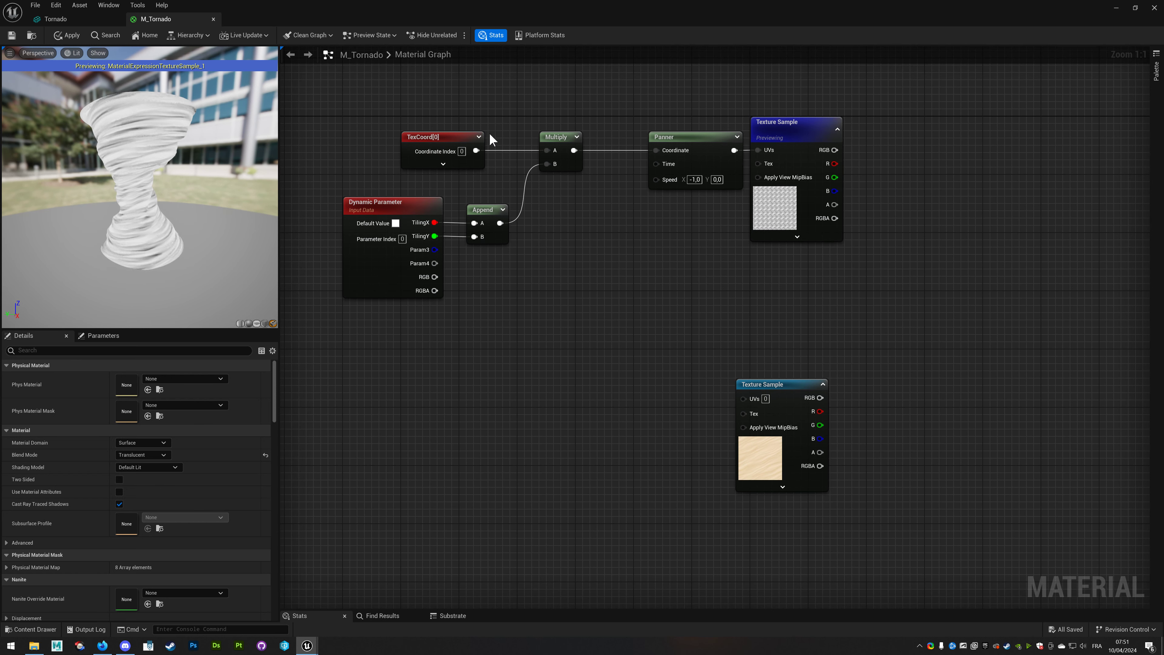
left_click_drag(394, 112, 605, 330)
left_click_drag(561, 137, 605, 137)
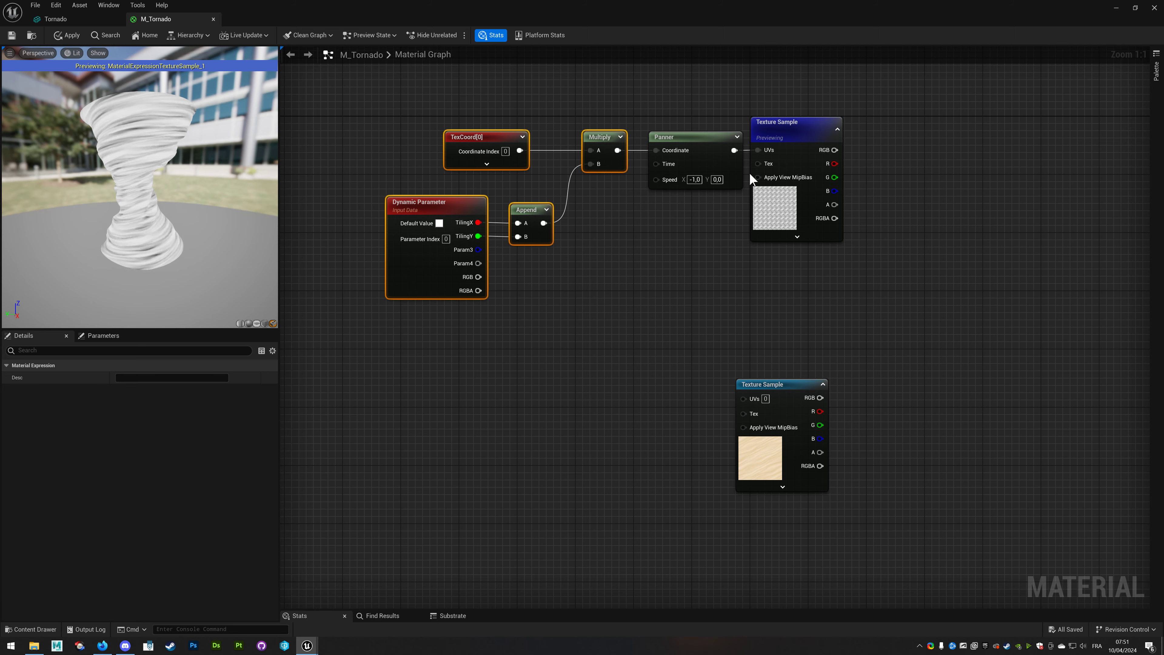
mouse_move(544, 303)
right_mouse_down()
mouse_move(485, 314)
mouse_move(520, 266)
mouse_move(511, 259)
right_mouse_up()
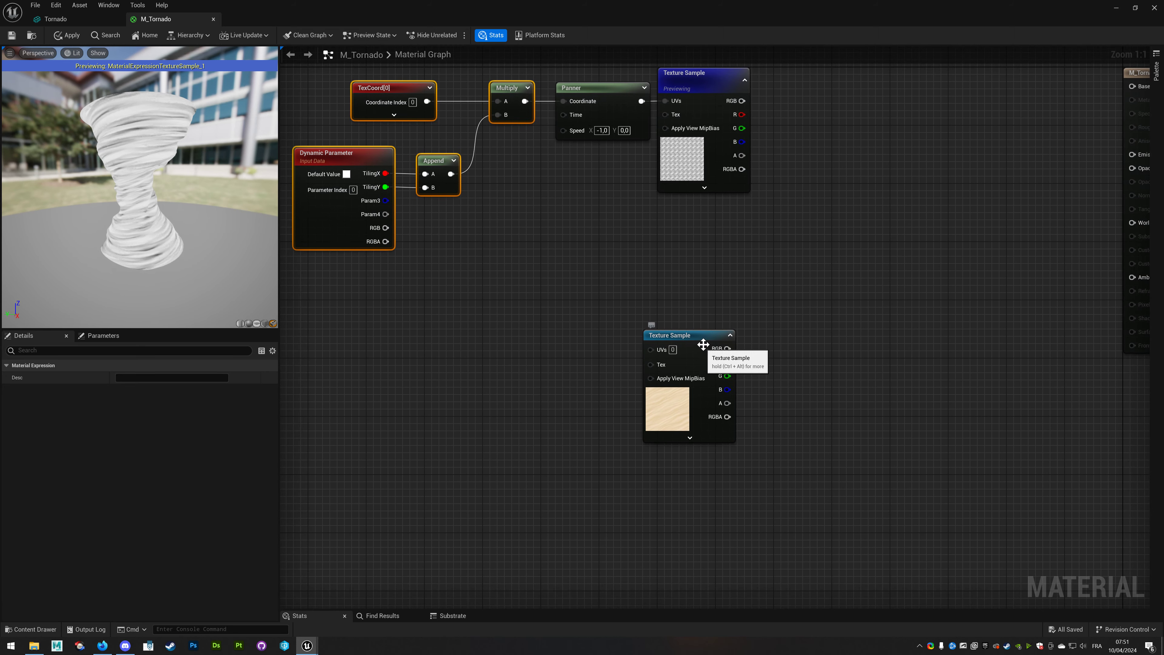
left_click_drag(702, 346, 721, 375)
mouse_move(806, 209)
right_mouse_down()
mouse_move(466, 264)
mouse_move(541, 324)
right_mouse_up()
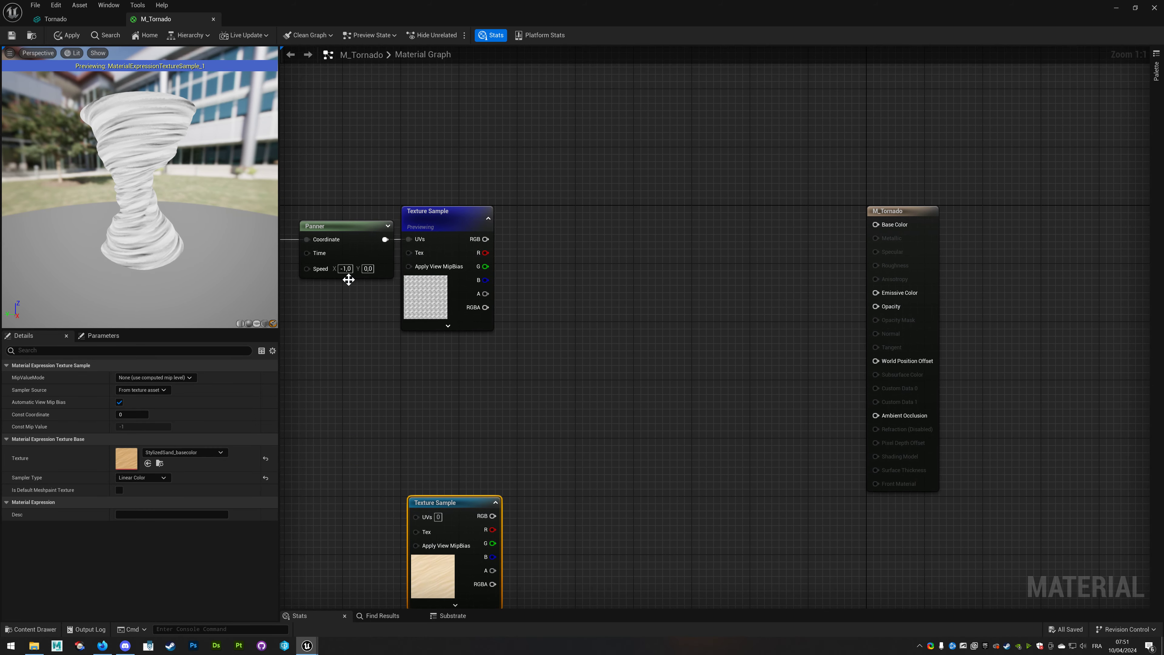
right_click_drag(426, 145, 474, 141)
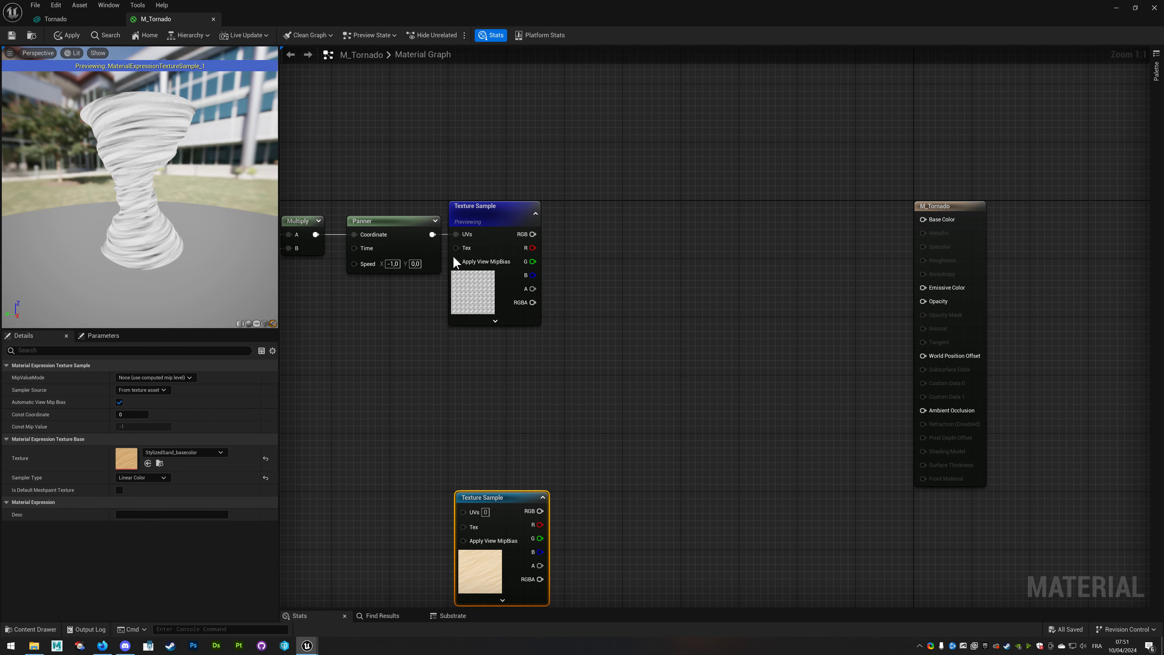
right_click_drag(452, 255, 697, 265)
left_click_drag(402, 161, 855, 405)
right_click_drag(833, 349, 749, 366)
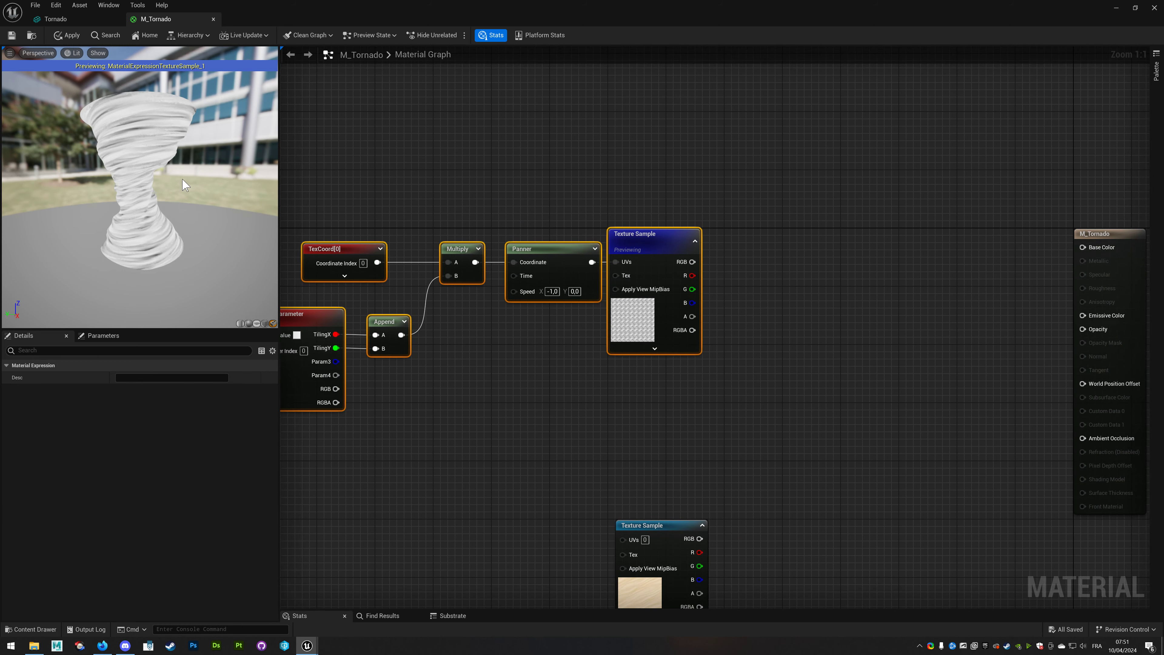
right_click_drag(666, 548, 623, 509)
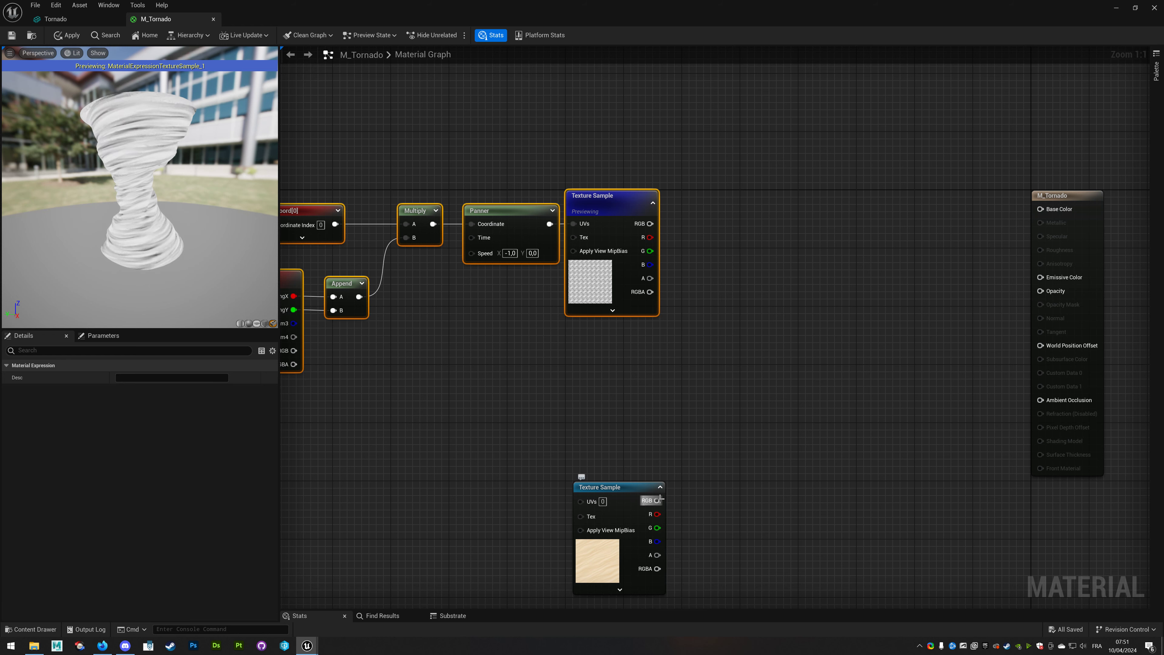
left_click_drag(657, 500, 1038, 211)
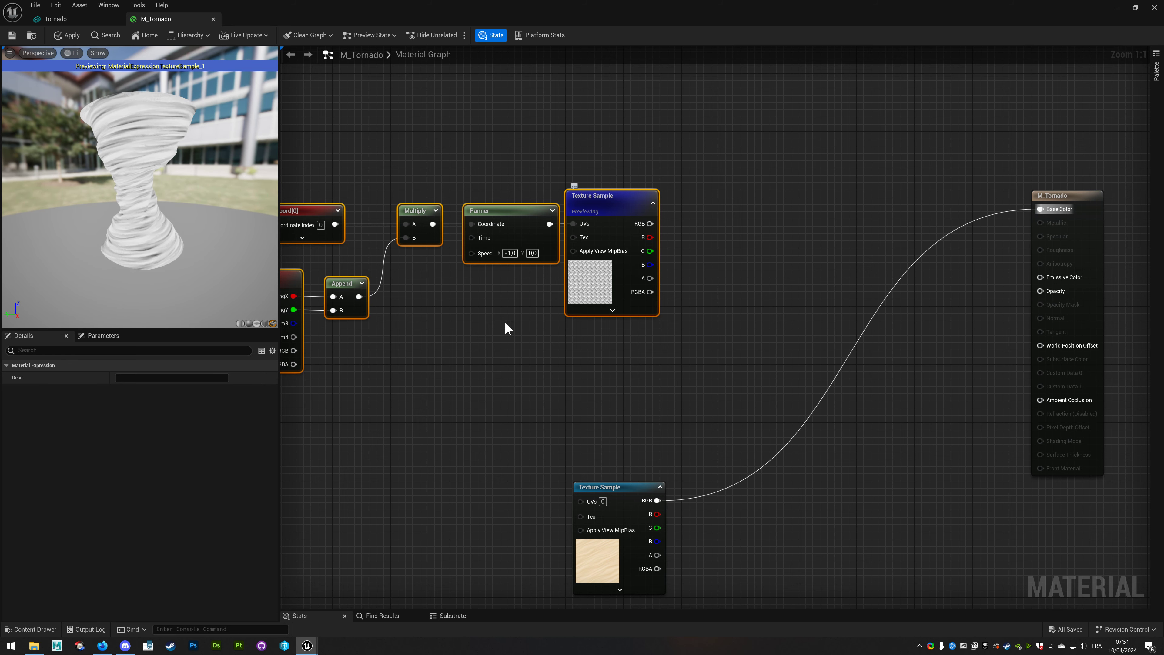
right_click_drag(504, 328, 520, 313)
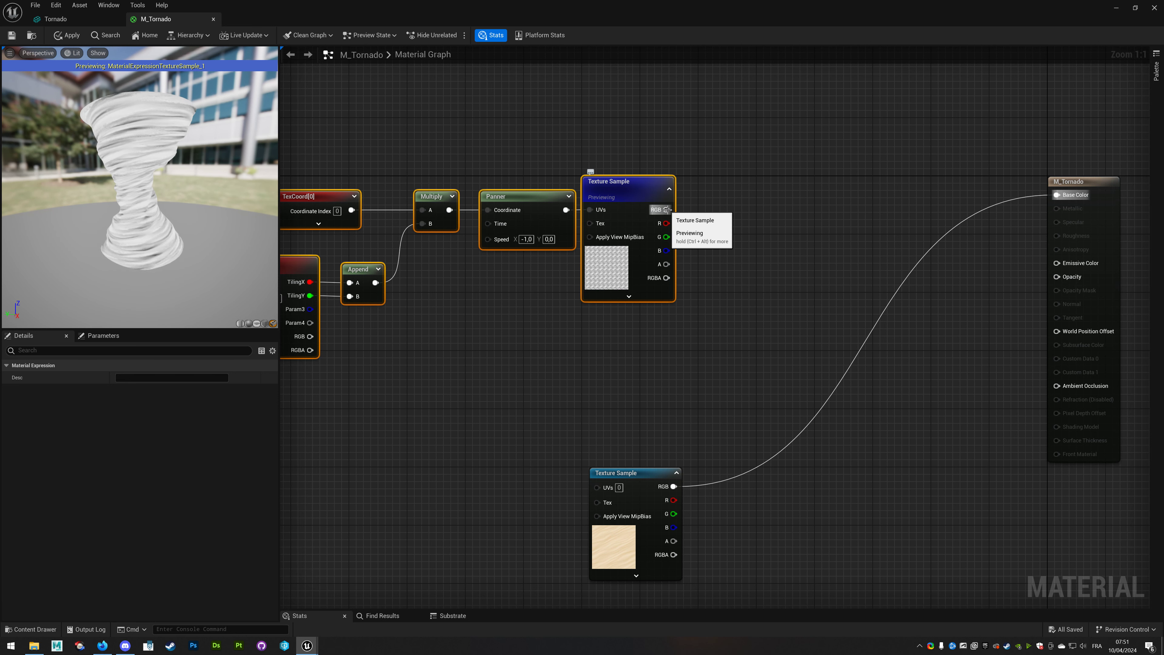
left_click_drag(672, 209, 815, 216)
type("add")
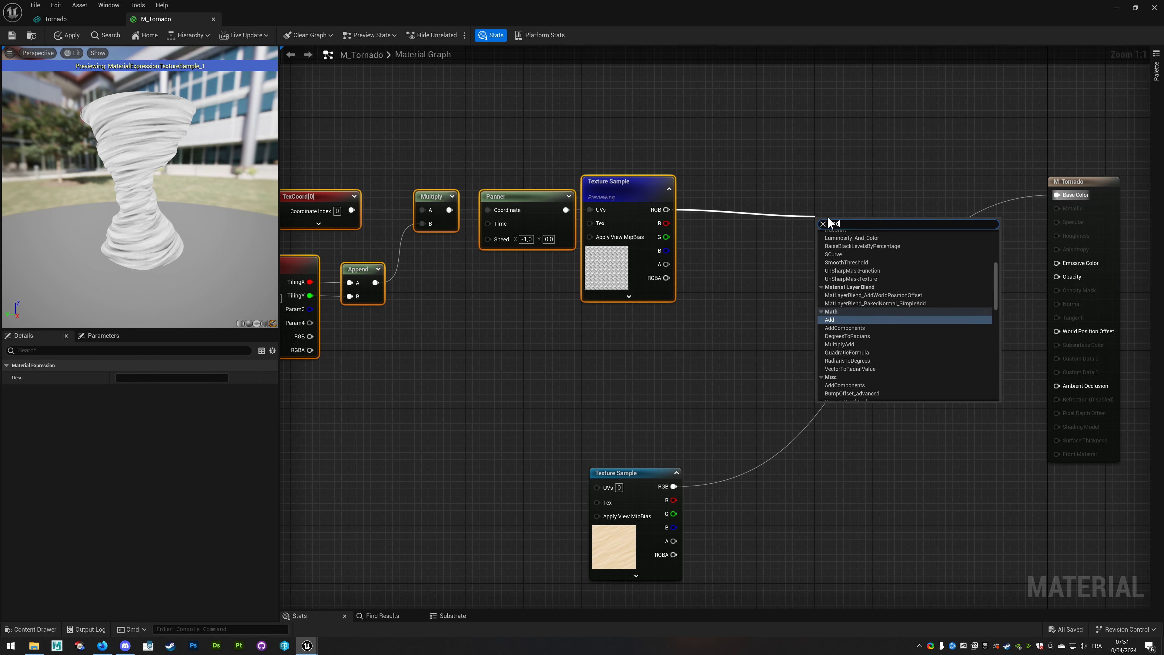
left_click(832, 266)
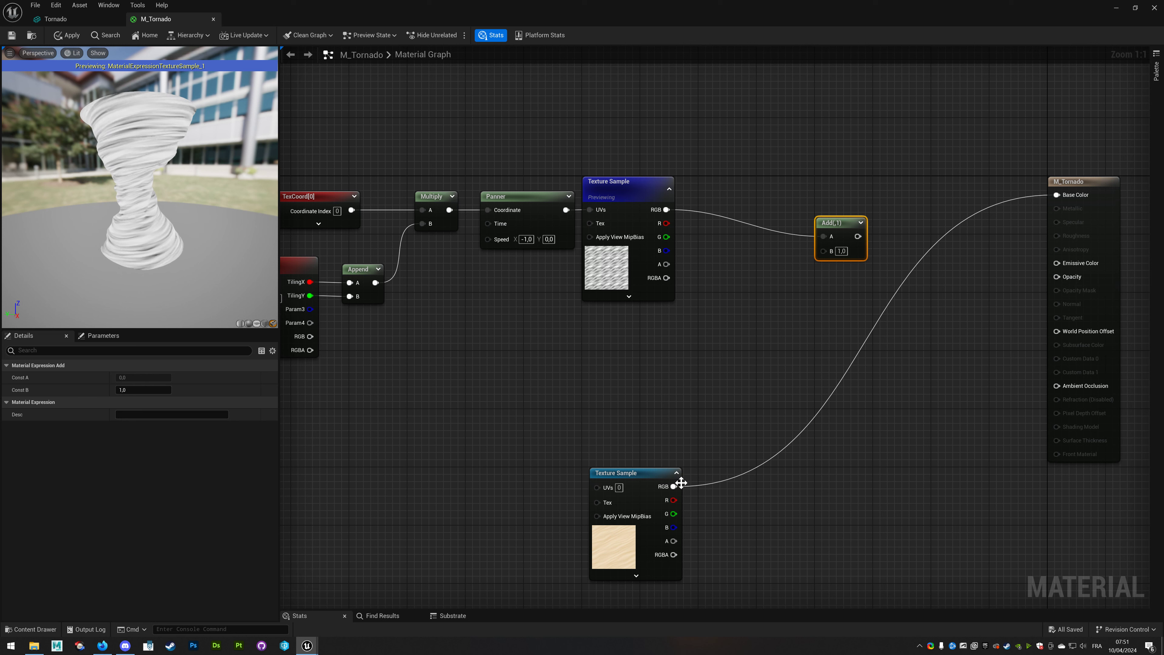
mouse_move(673, 487)
left_mouse_down()
mouse_move(824, 252)
mouse_move(1051, 201)
left_mouse_up()
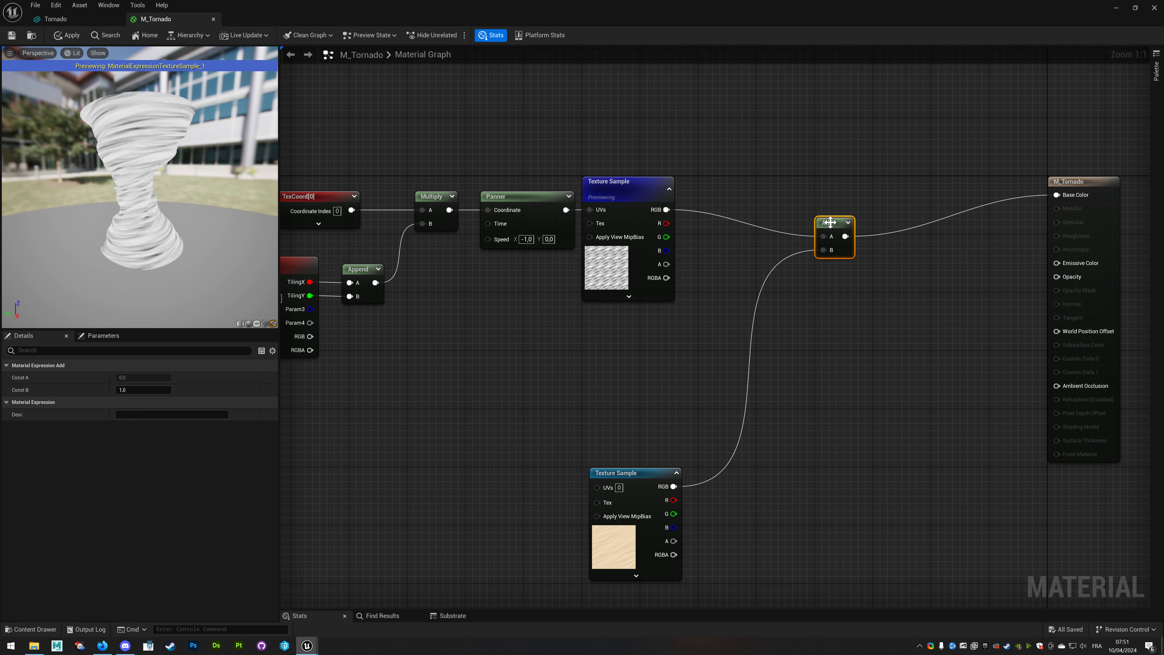
key("Delete")
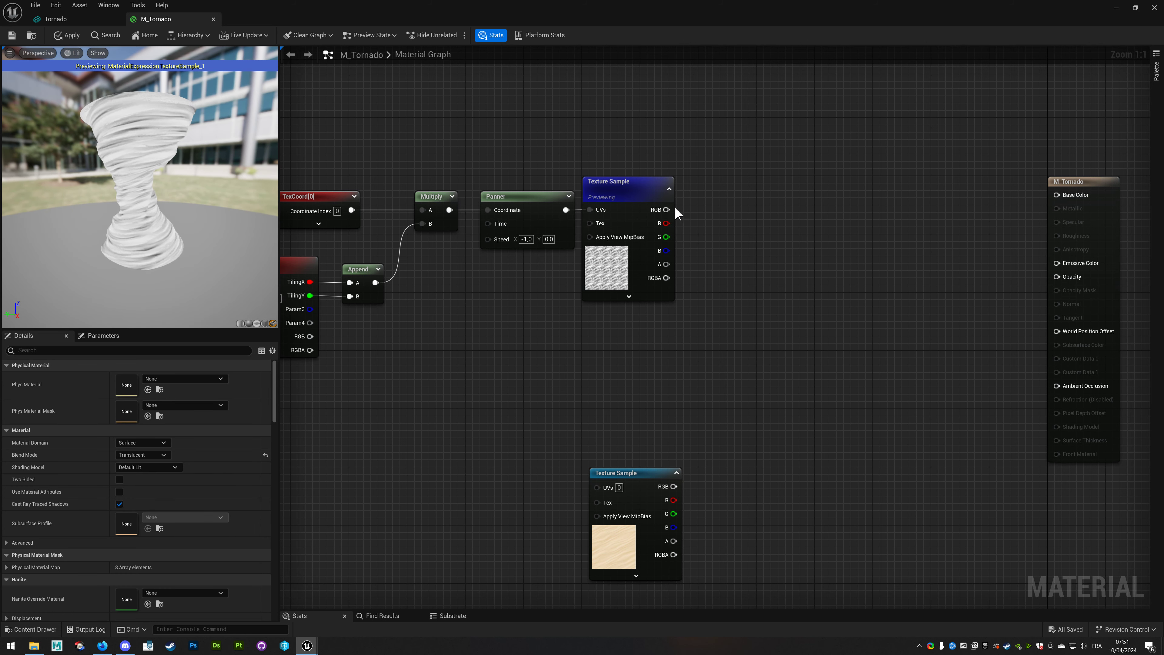
Add a Power node on the texture's RGB with exponent 20 and preview it on the tornado.
left_click_drag(667, 210, 711, 209)
type("power")
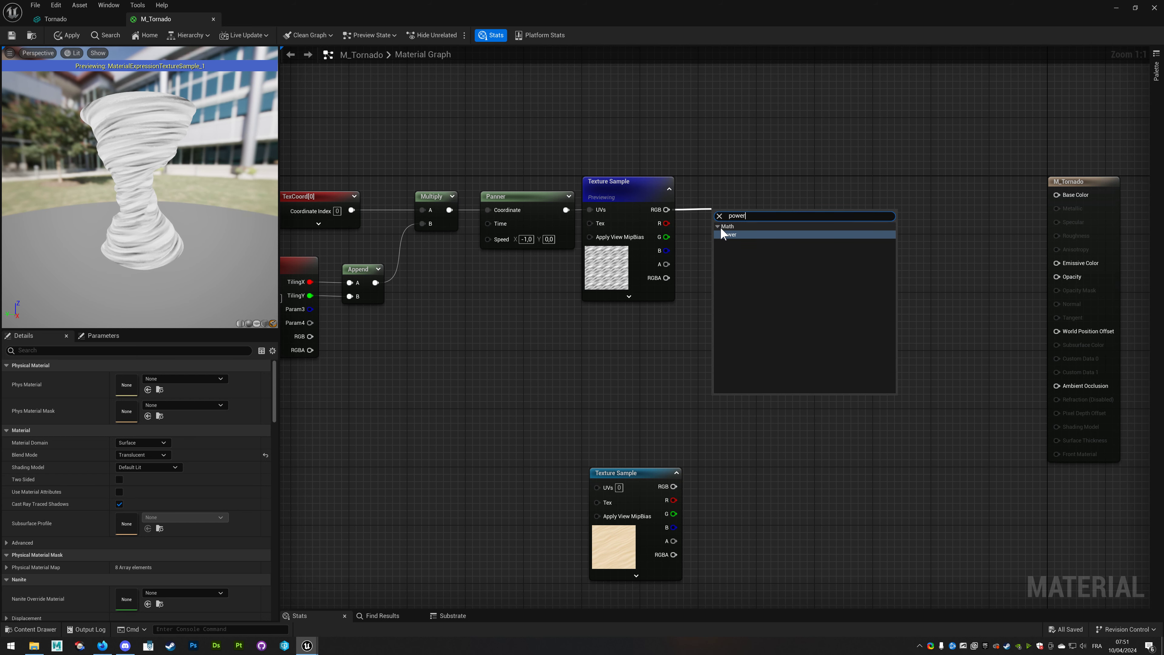
left_click(728, 234)
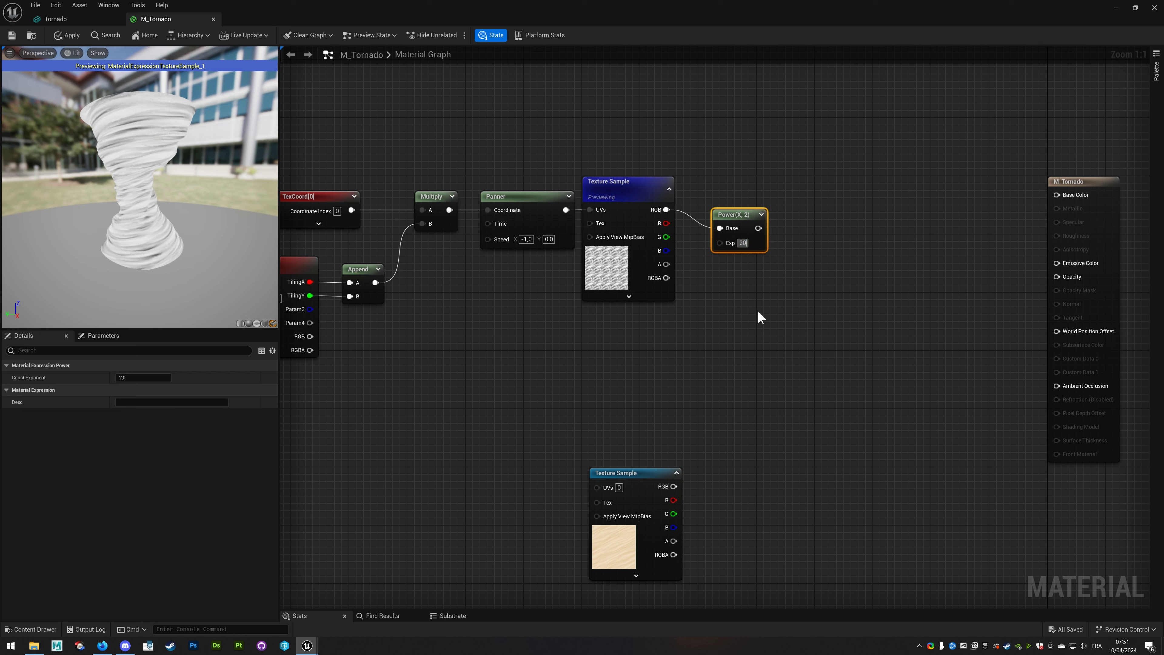
key("Return")
right_click(742, 215)
left_click(761, 235)
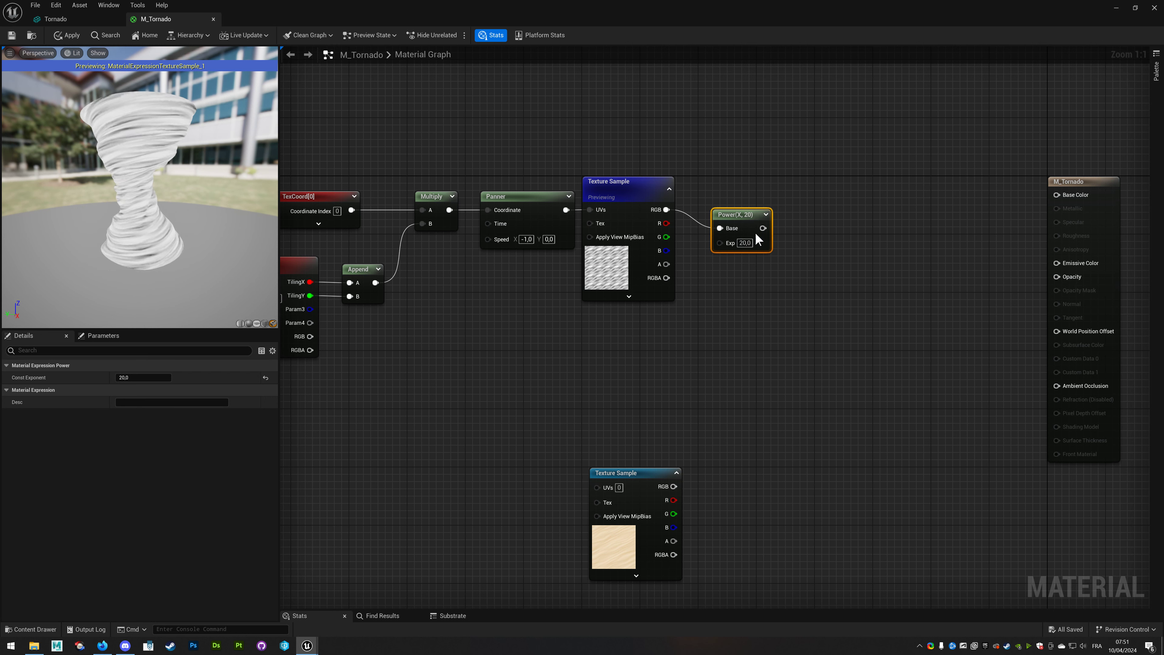
left_click_drag(729, 223, 732, 184)
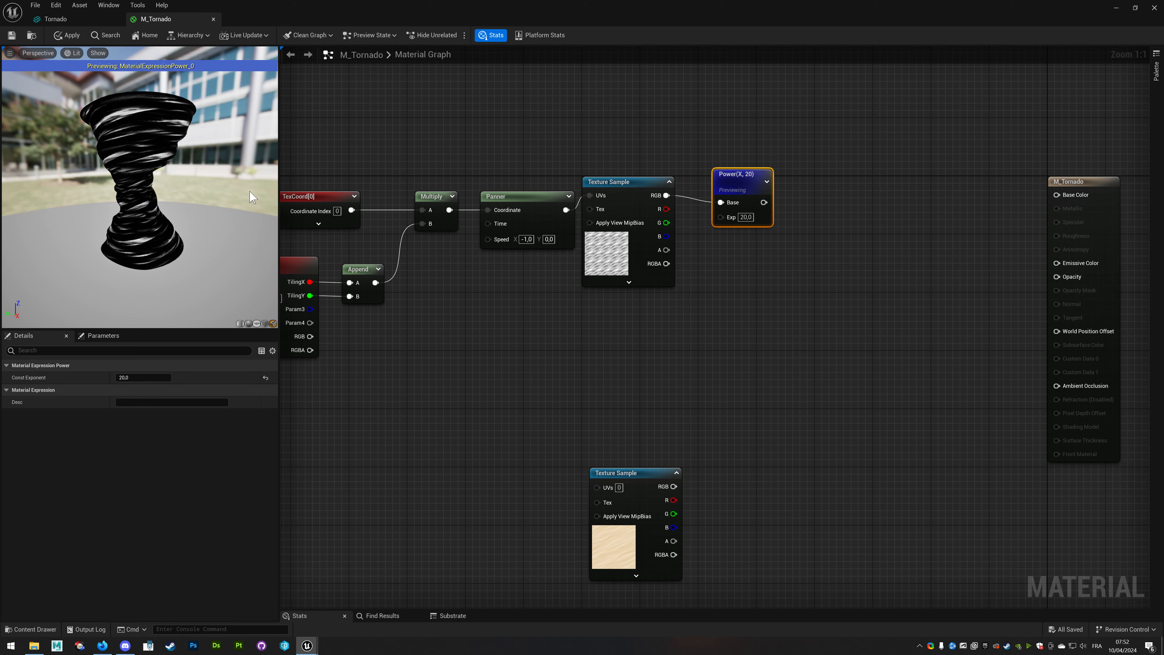
Try a Power exponent of 1, then settle on 10.
type("1")
key("Return")
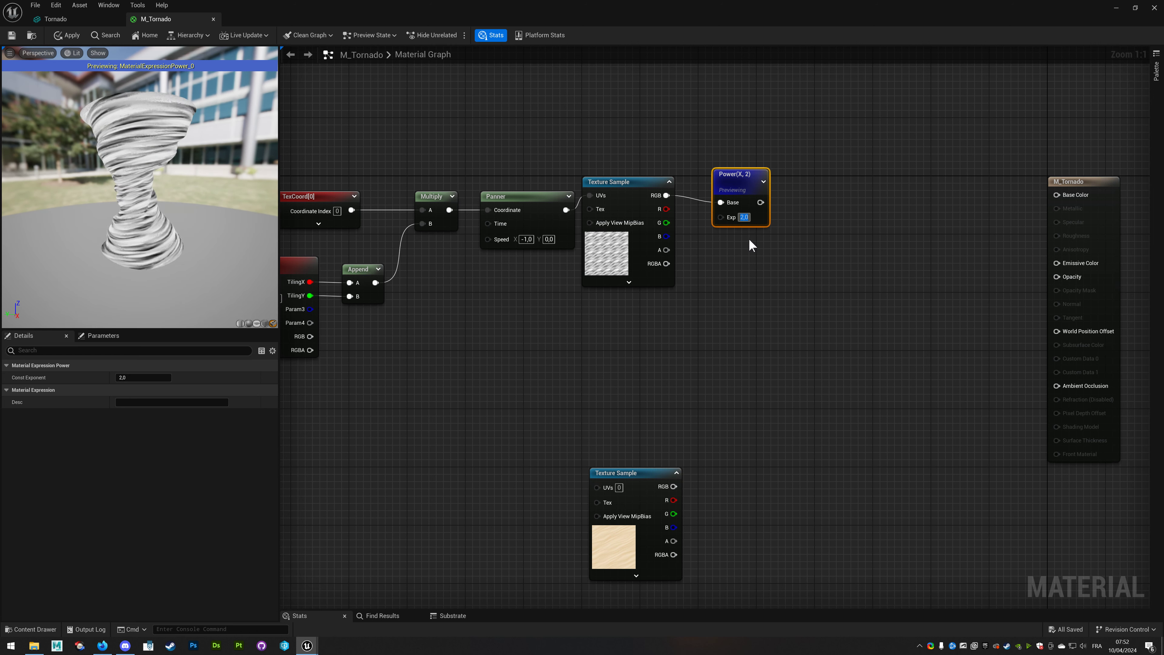
type("10")
key("Return")
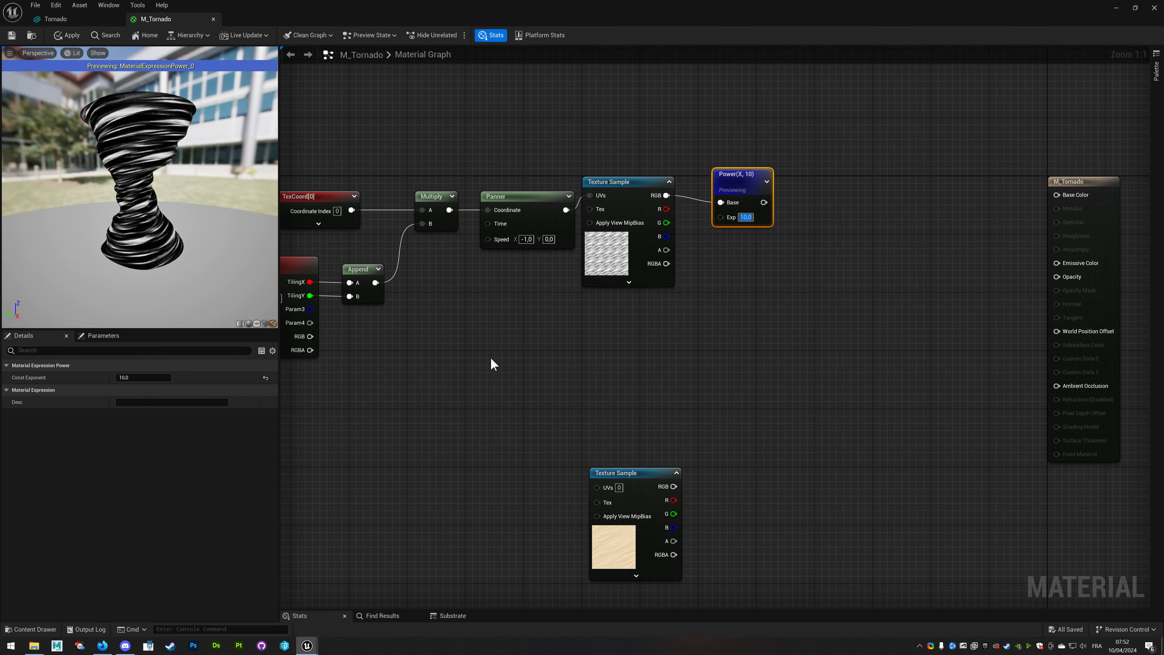
type("20")
Set the Power exponent back to 20 and bring the Dynamic Parameter node into view.
key("Return")
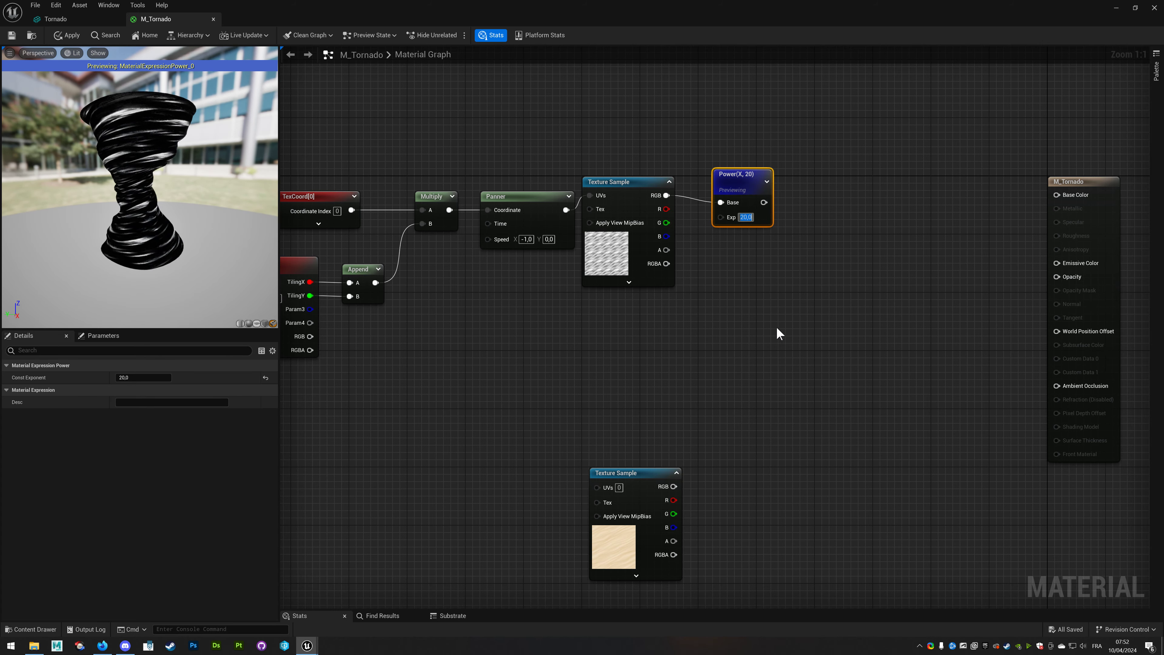
left_click(710, 349)
right_click_drag(500, 380, 533, 355)
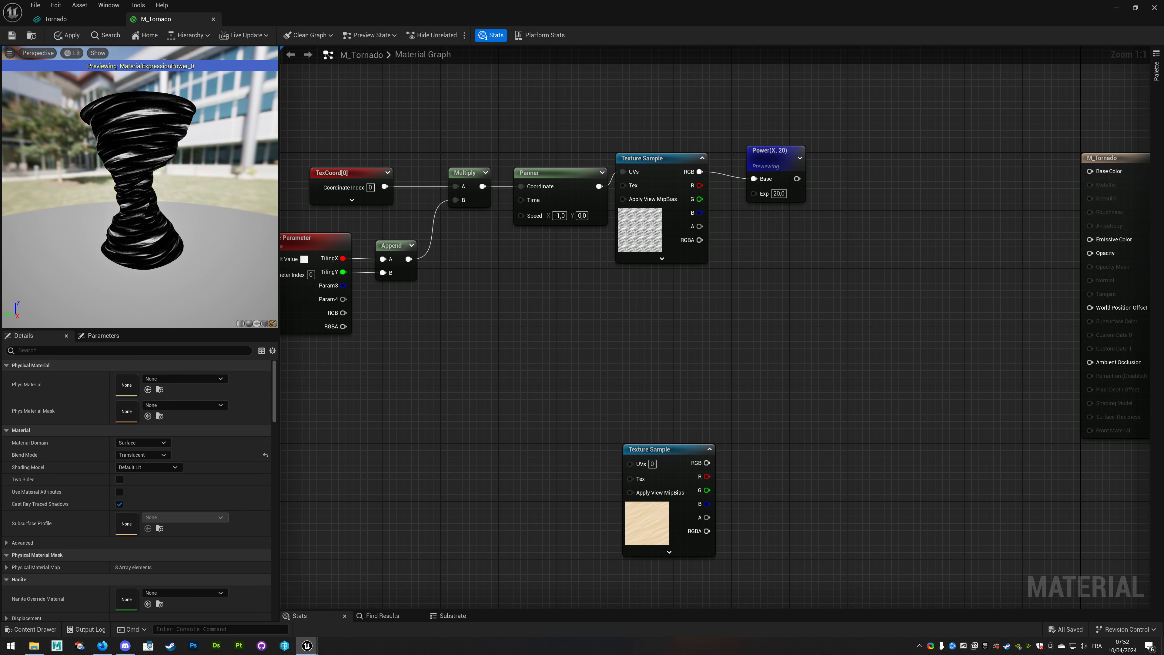
left_click_drag(294, 301, 291, 316)
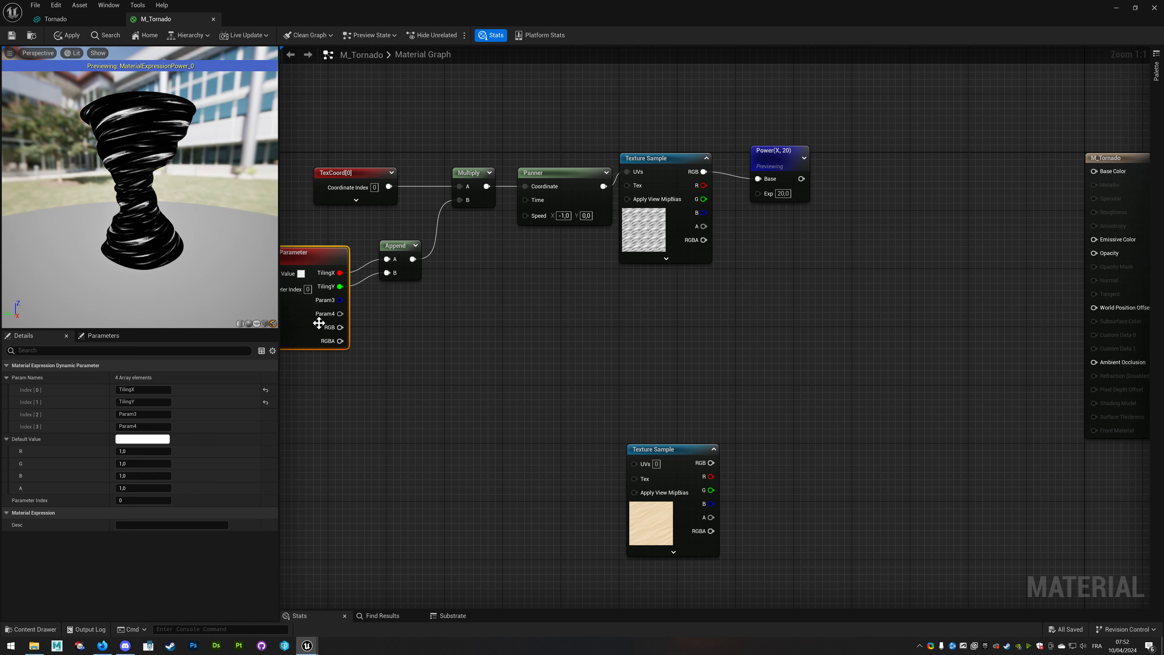
Rename the third dynamic parameter to LinePower and wire it via a reroute into Power's exponent.
left_click(143, 414)
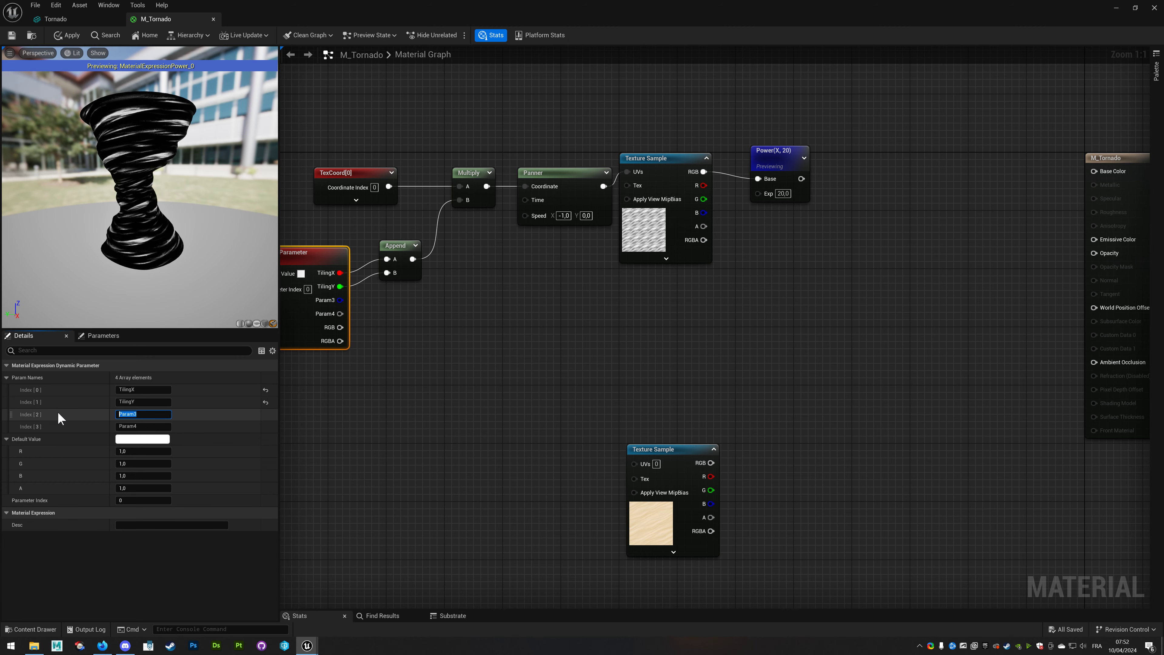
type("LinePower")
key("Return")
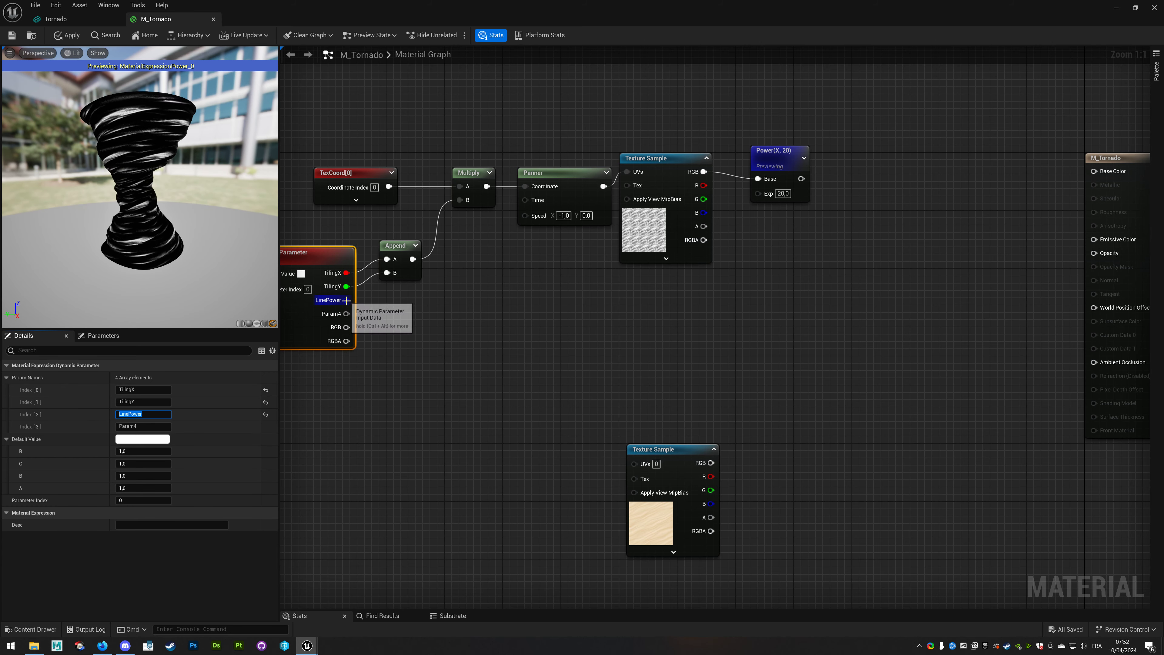
mouse_move(346, 300)
left_mouse_down()
mouse_move(757, 182)
mouse_move(694, 311)
left_mouse_up()
double_click(731, 193)
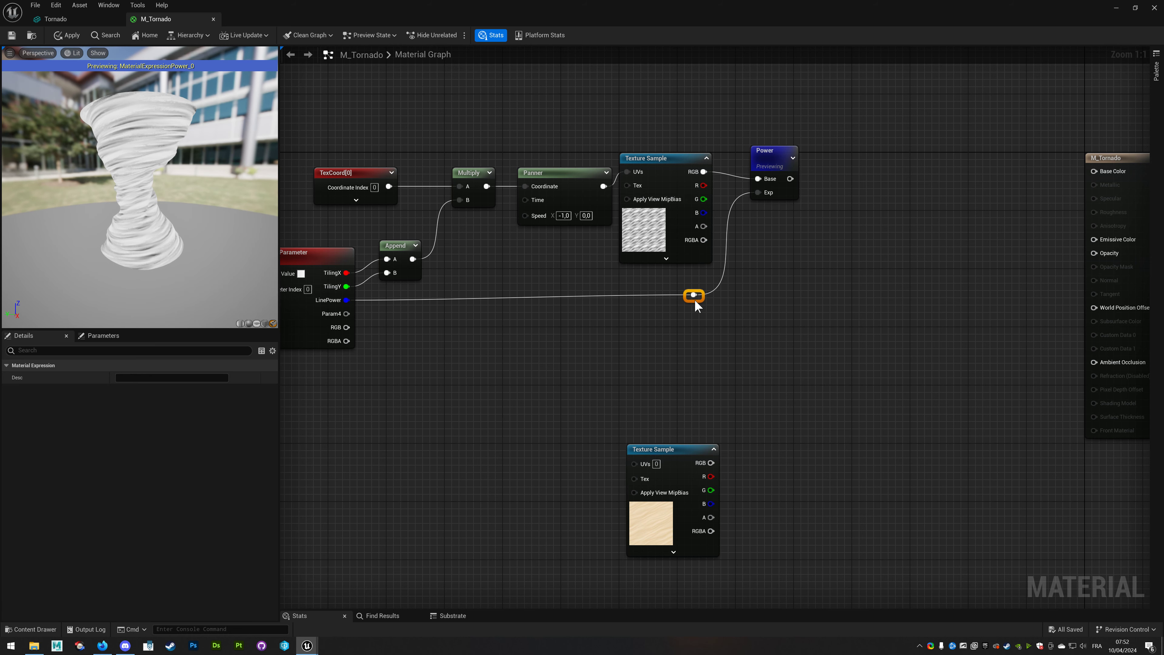
Stop previewing the Power node and reframe the graph around it.
right_click_drag(750, 281, 733, 282)
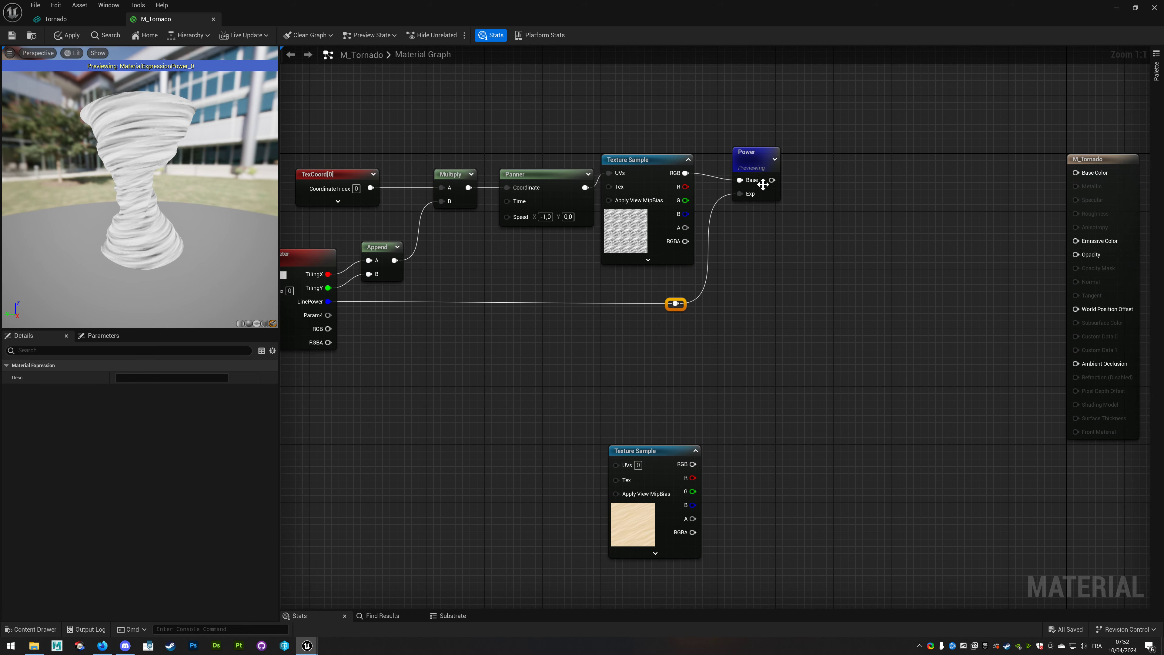
right_click(770, 165)
left_click(777, 187)
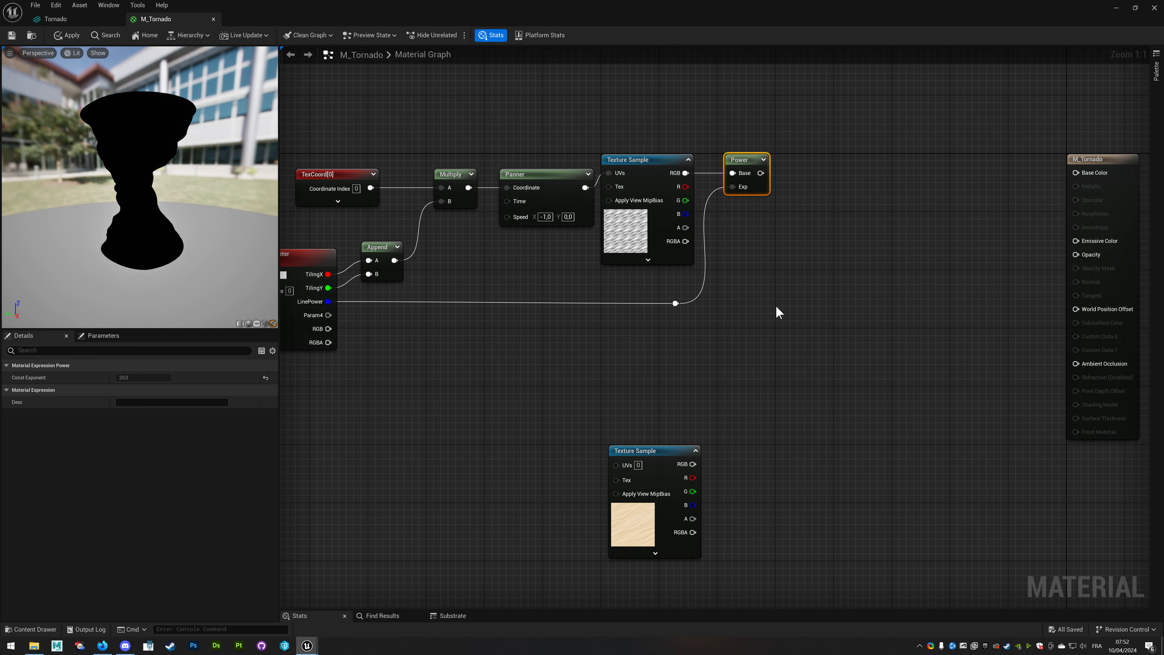
right_click_drag(776, 305, 650, 328)
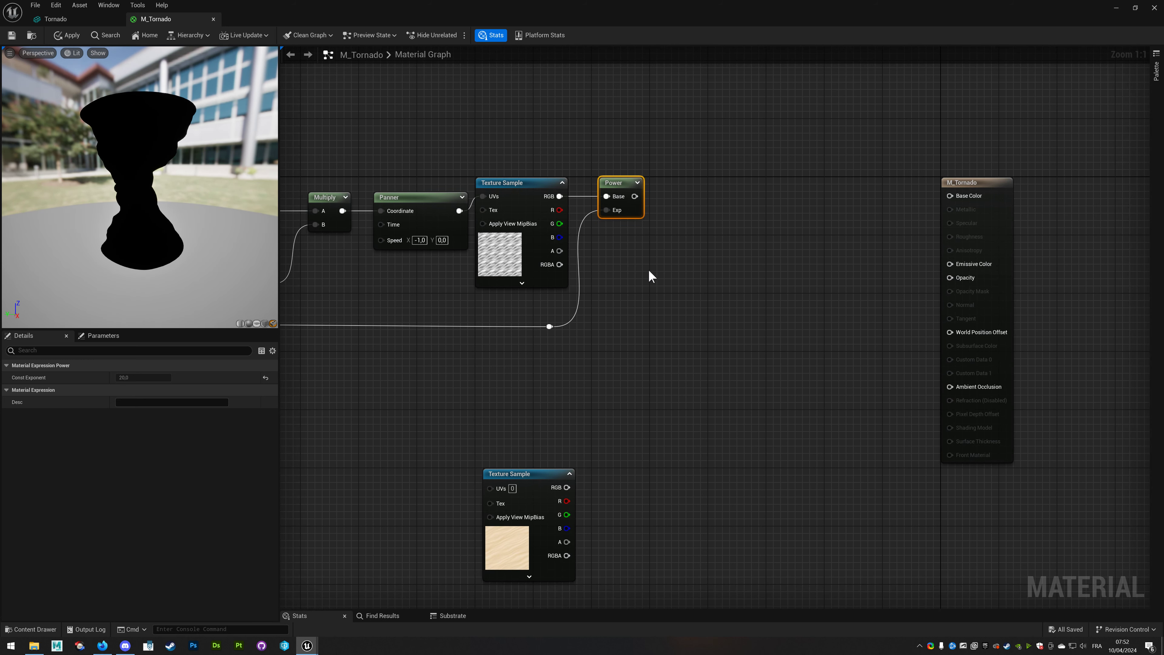
right_click_drag(685, 231, 635, 285)
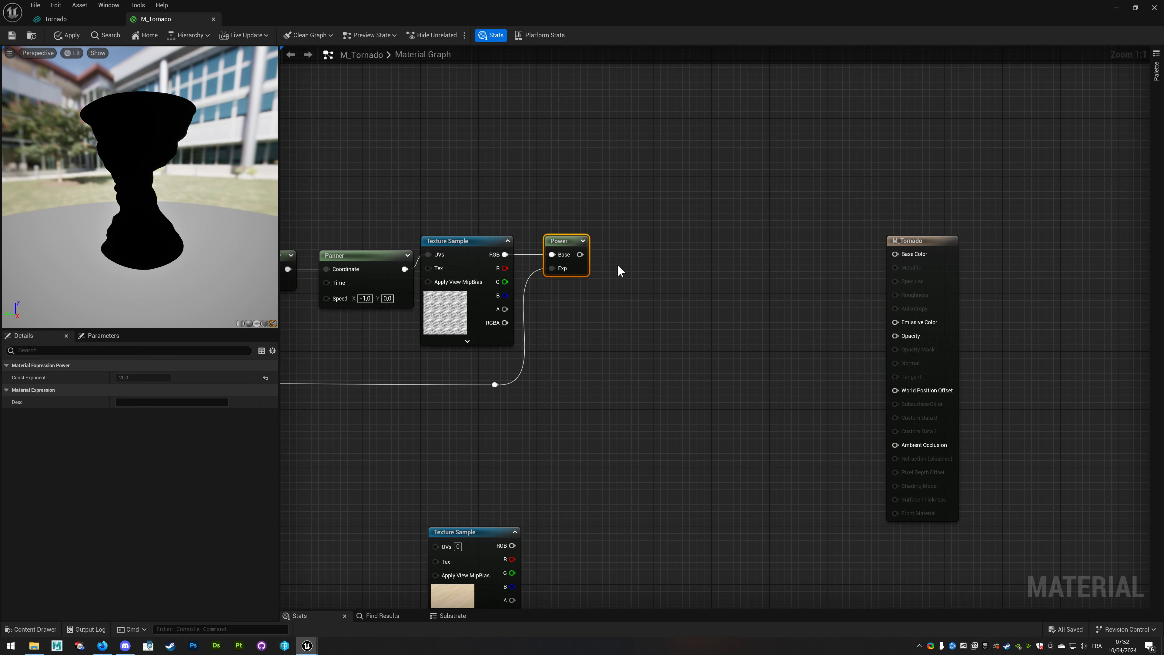
right_click_drag(540, 281, 708, 329)
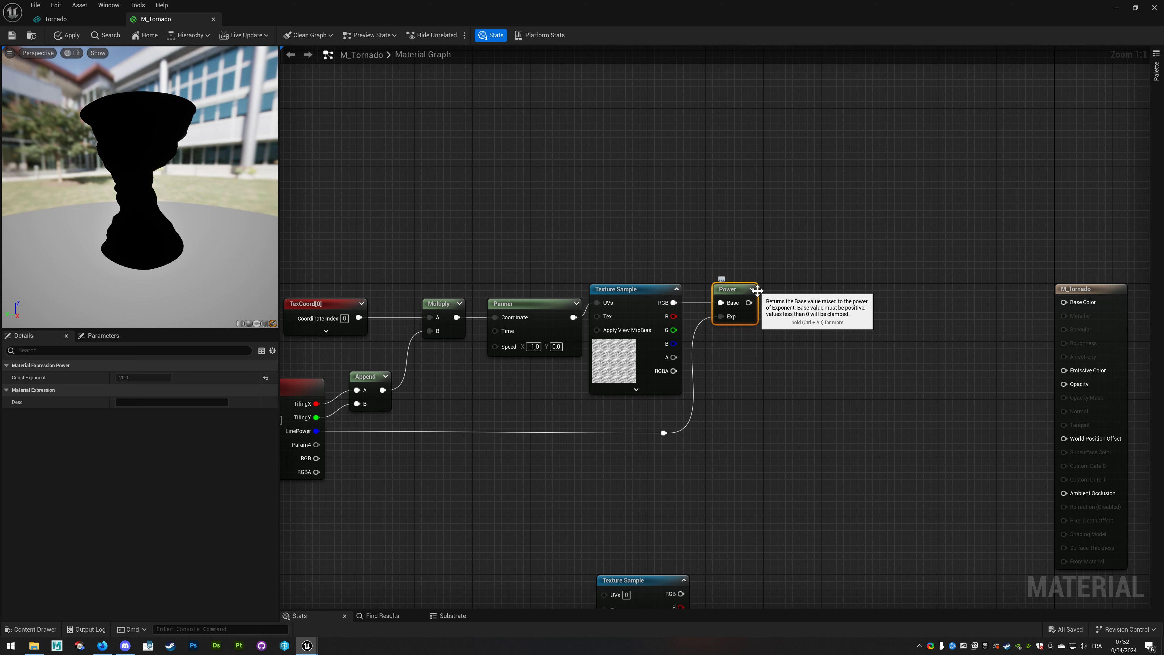
mouse_move(788, 270)
right_mouse_down()
mouse_move(735, 291)
mouse_move(622, 239)
mouse_move(674, 319)
right_mouse_up()
Add a Particle Color node and place it above the Power node.
right_click(631, 215)
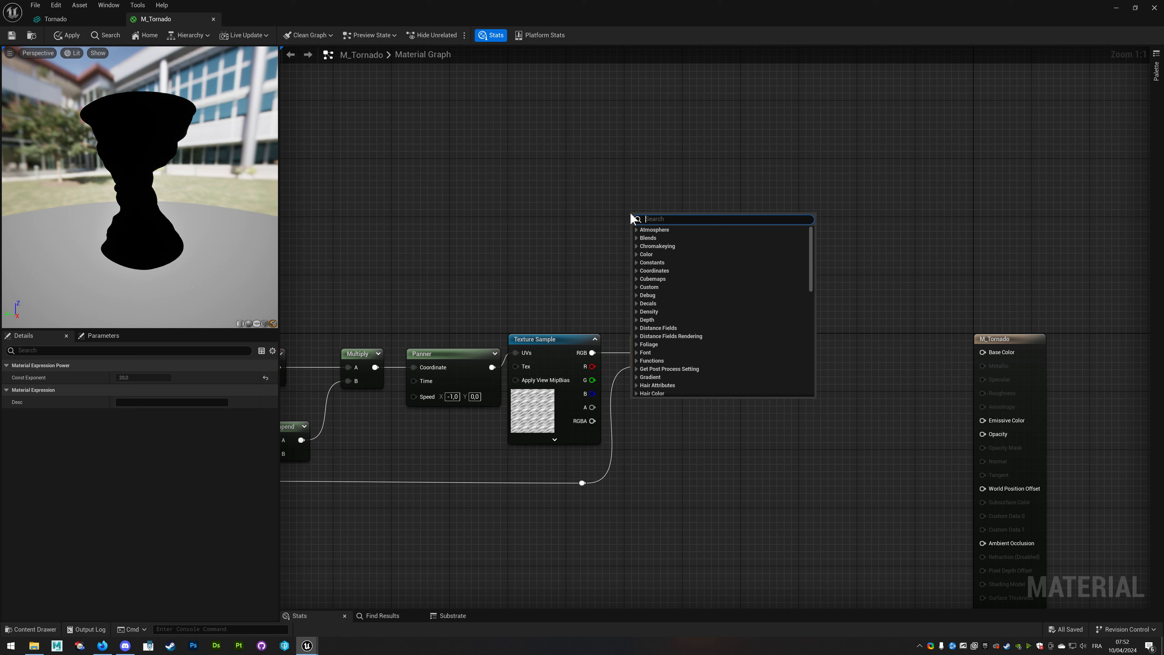
type("particle")
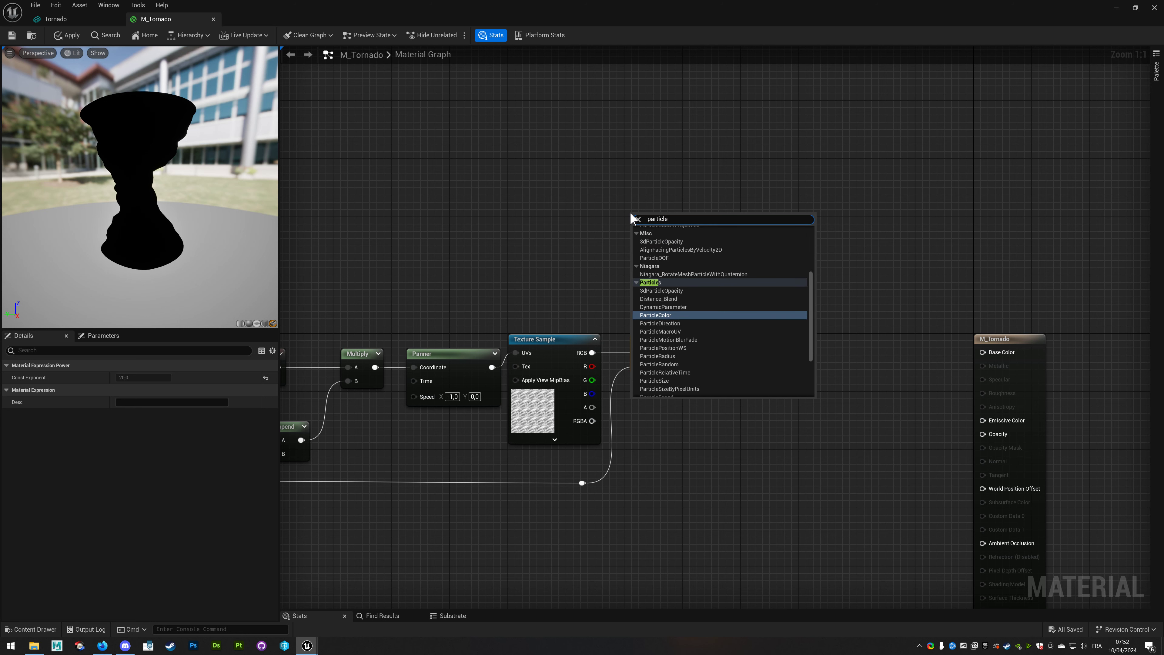
left_click(657, 315)
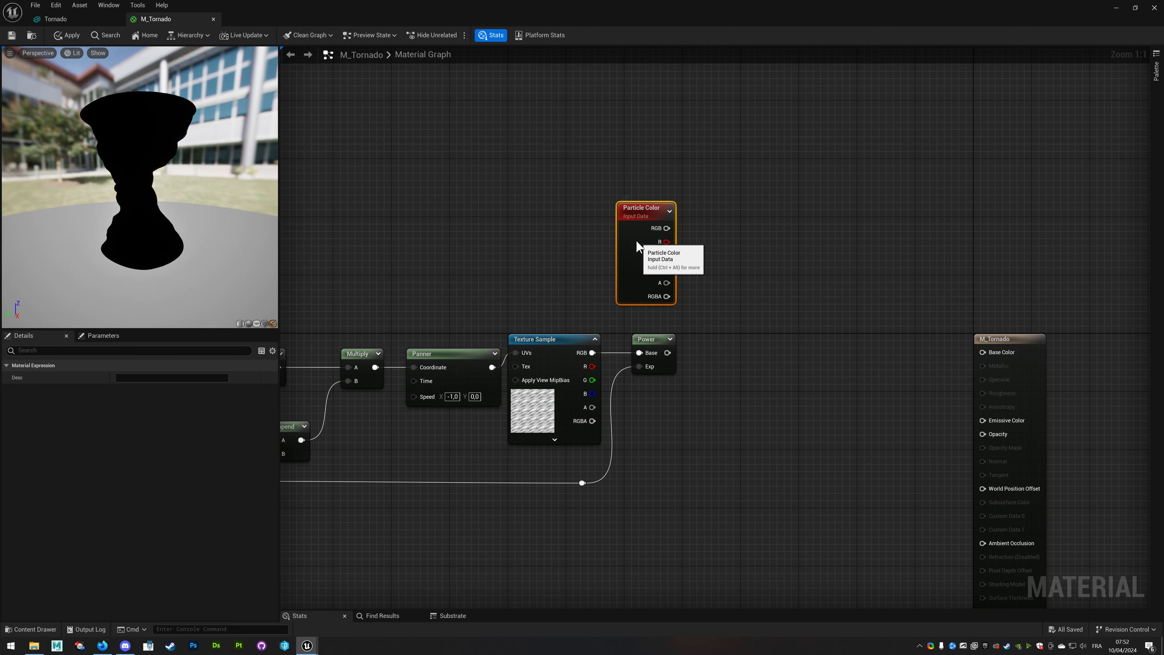
right_click_drag(696, 304, 408, 221)
mouse_move(386, 218)
left_mouse_down()
mouse_move(437, 224)
mouse_move(423, 209)
left_mouse_up()
Multiply Particle Color's RGB by the Power output and tidy the nodes beside Power.
left_click_drag(462, 172, 536, 309)
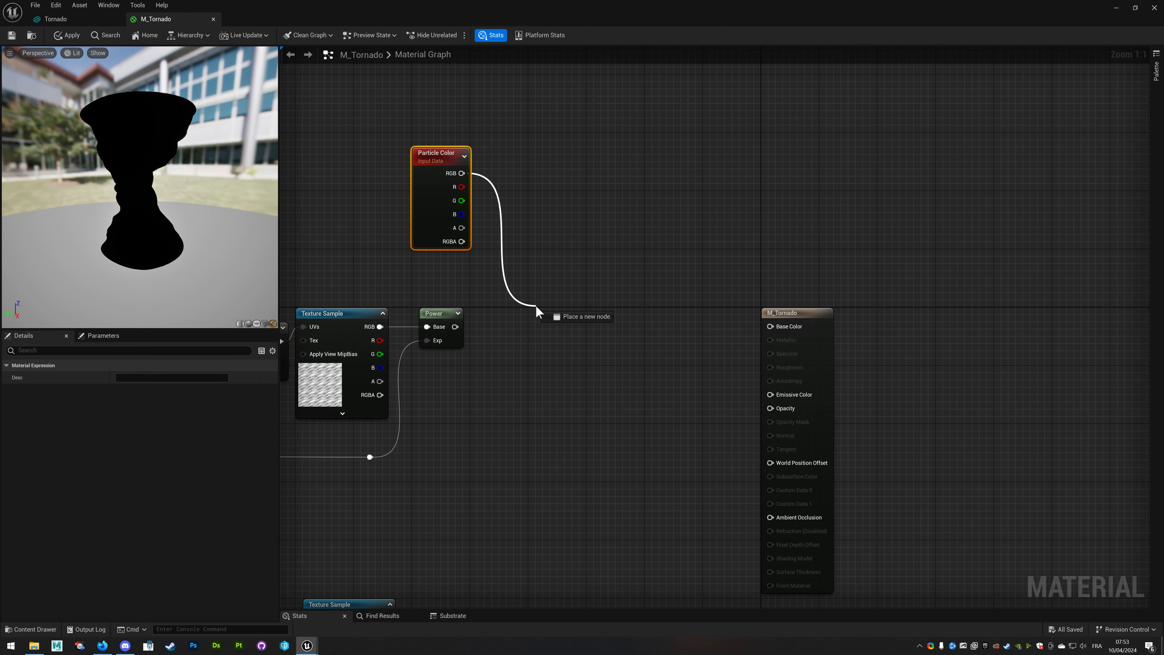
type("multipl")
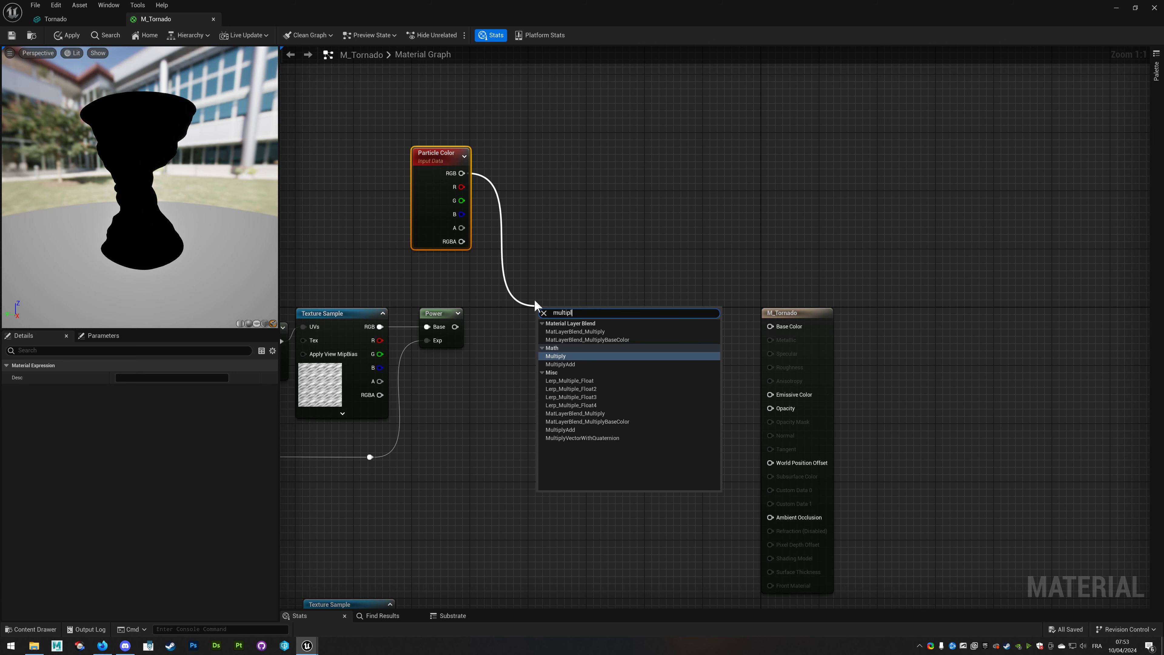
left_click(556, 356)
mouse_move(455, 327)
left_mouse_down()
mouse_move(545, 340)
mouse_move(504, 300)
left_mouse_up()
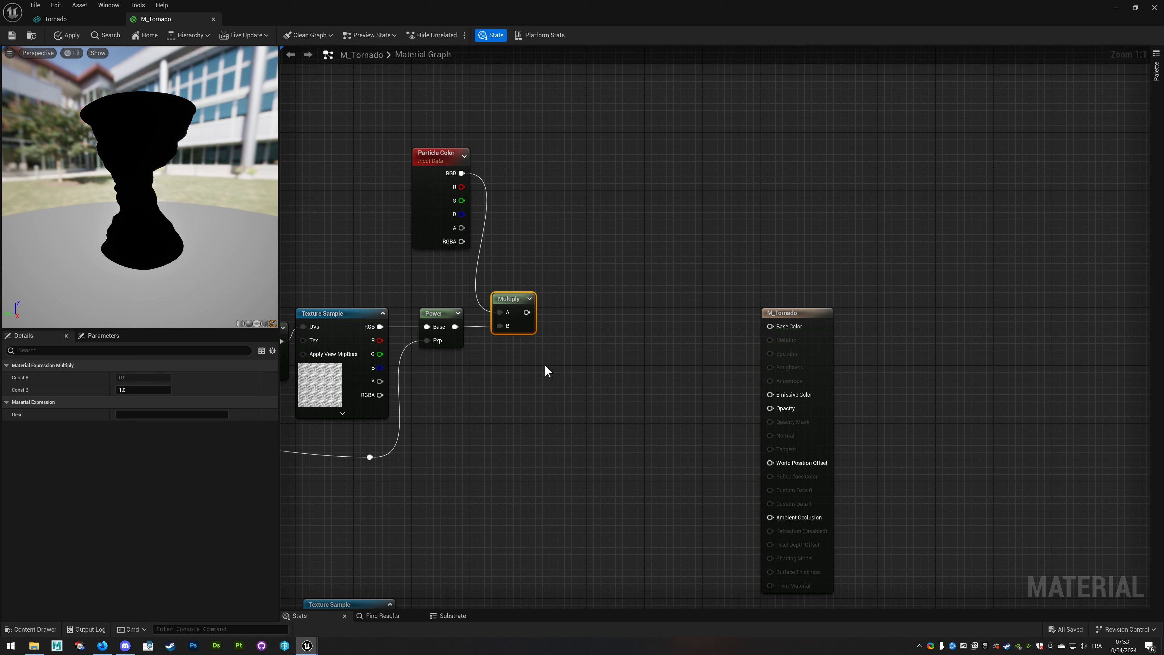
right_click_drag(482, 345, 582, 284)
left_click_drag(518, 166, 512, 225)
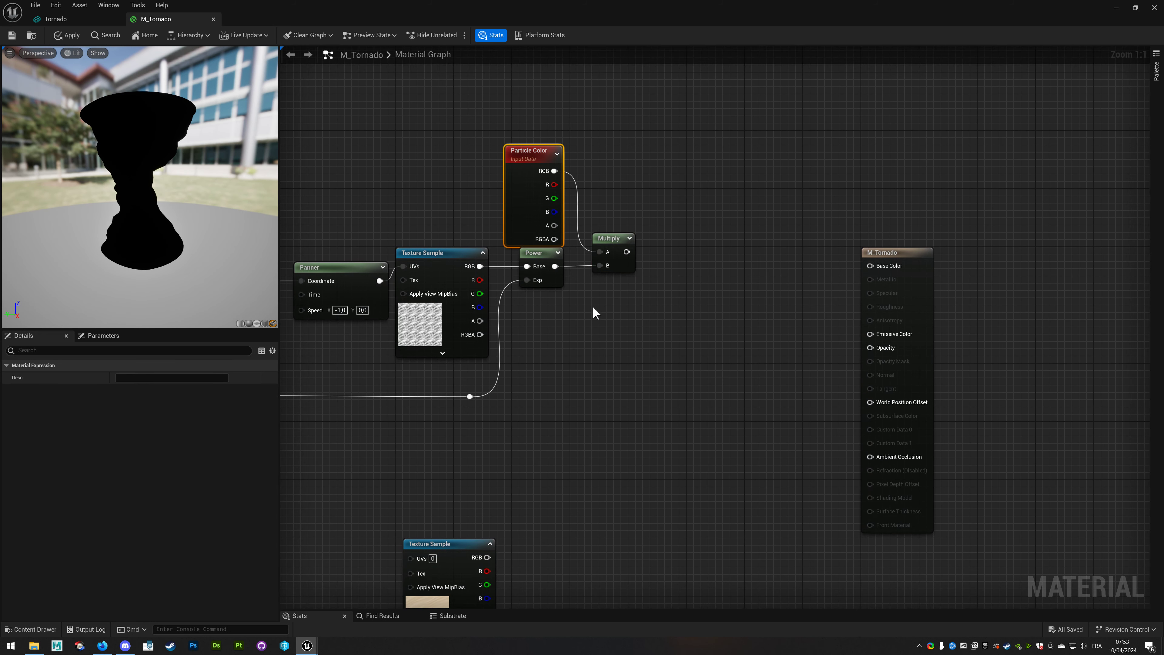
left_click_drag(530, 205, 530, 198)
Add a second Multiply node fed by the tinted Multiply's output.
right_click(650, 315)
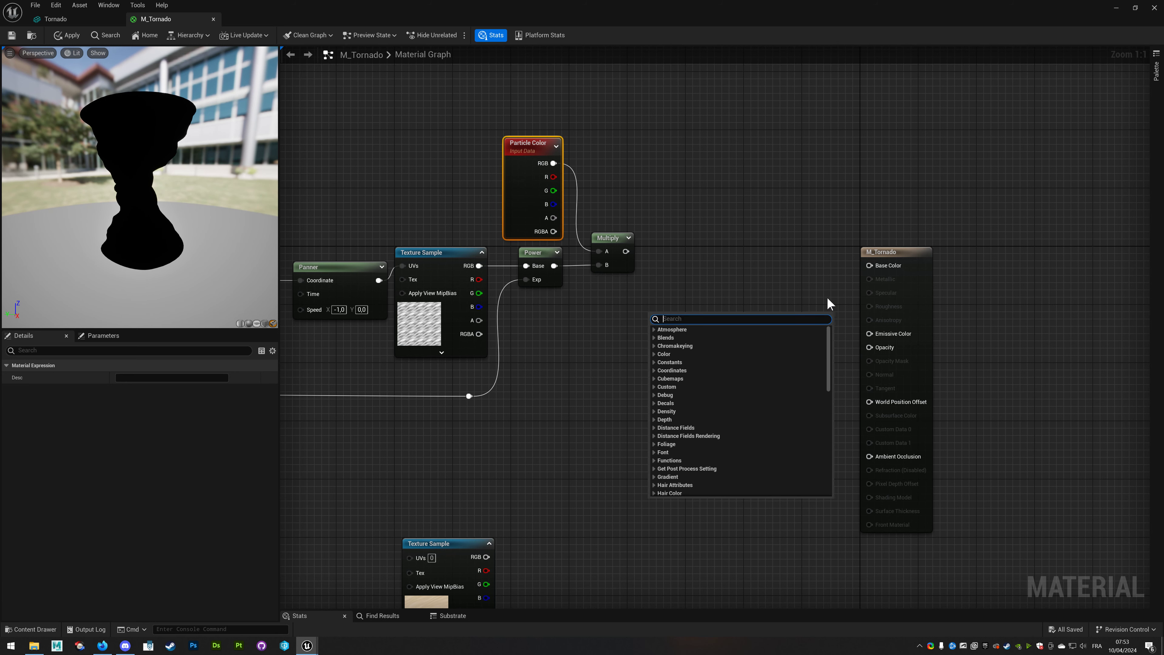
key("Escape")
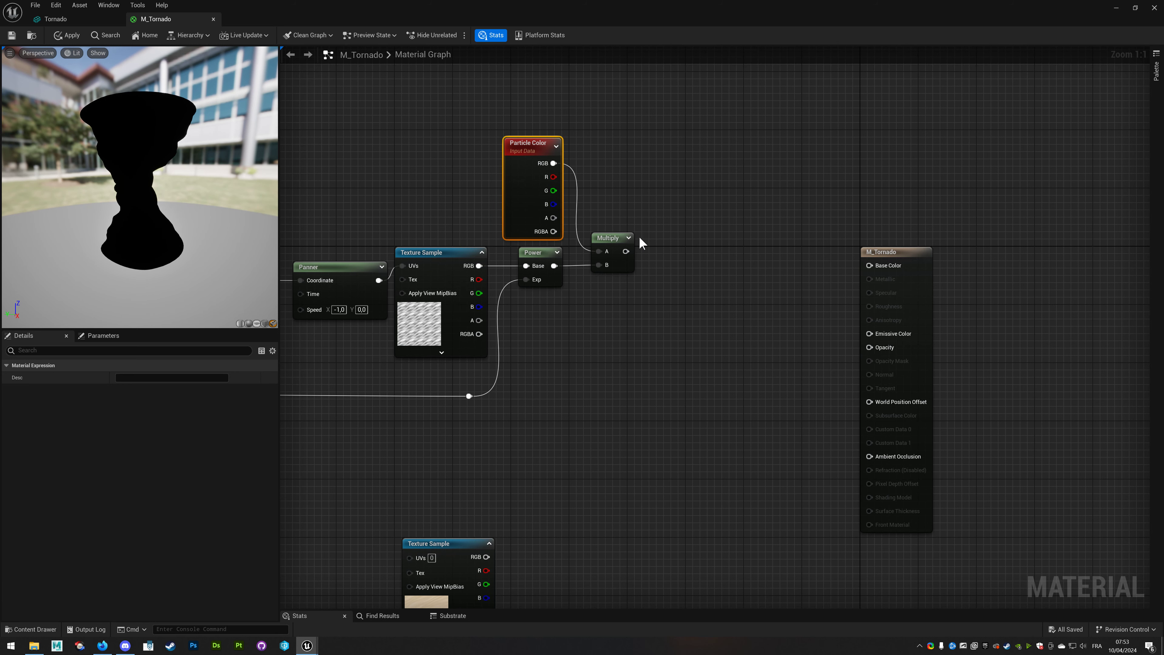
left_click_drag(626, 250, 663, 253)
type("multipl")
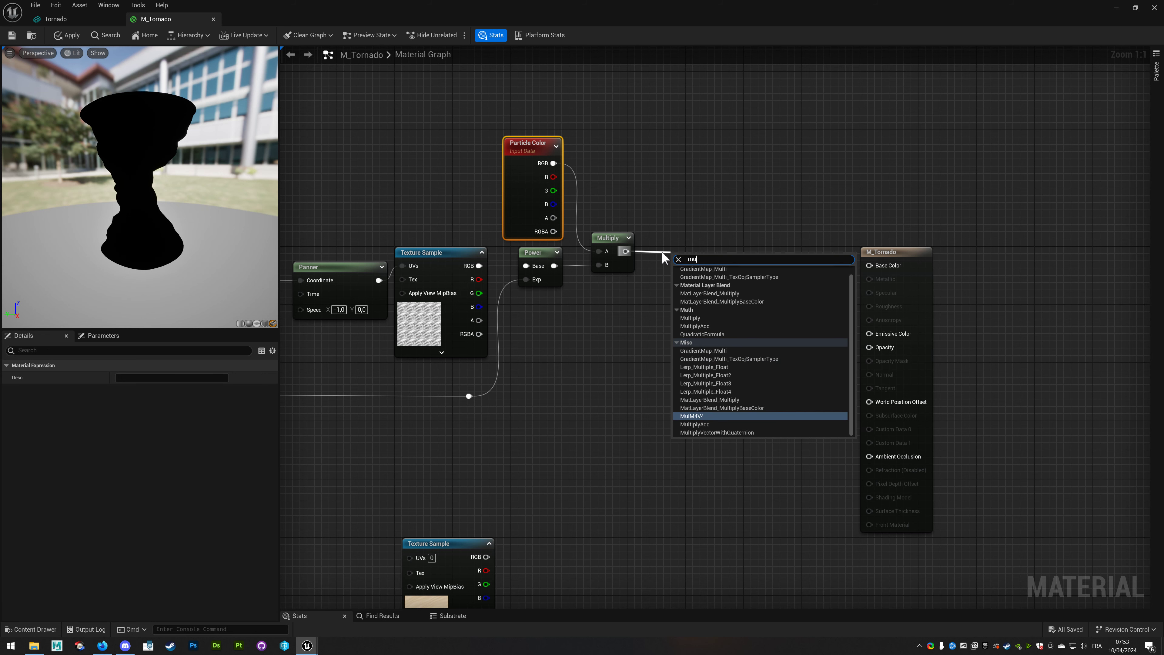
left_click(690, 303)
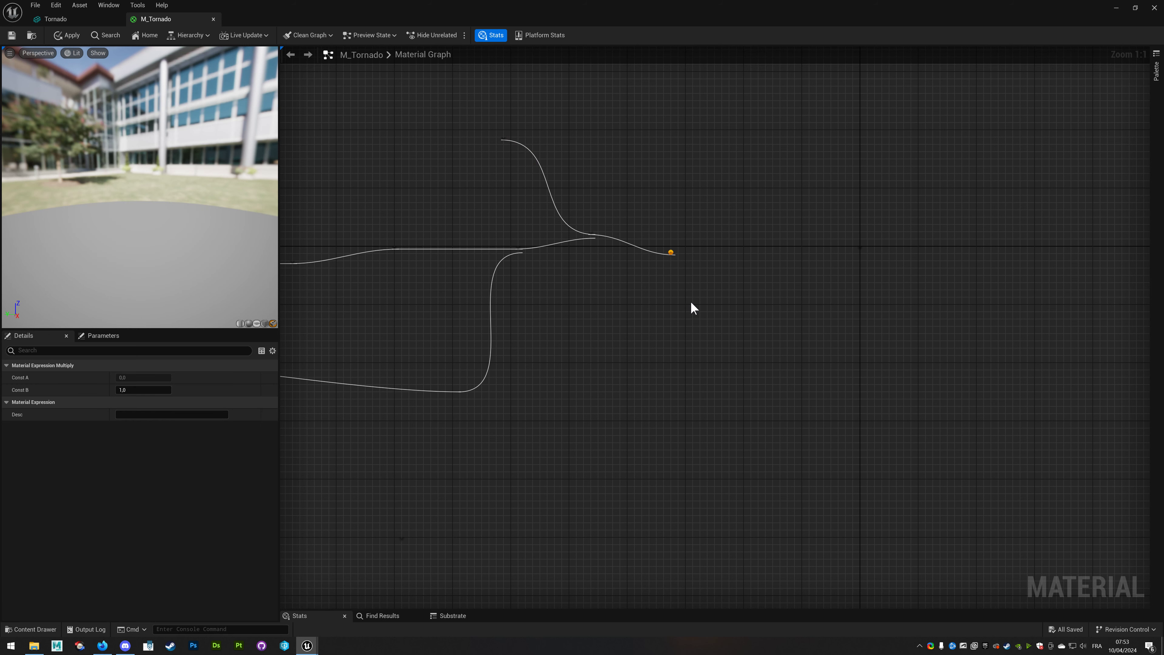
left_click_drag(669, 241, 676, 241)
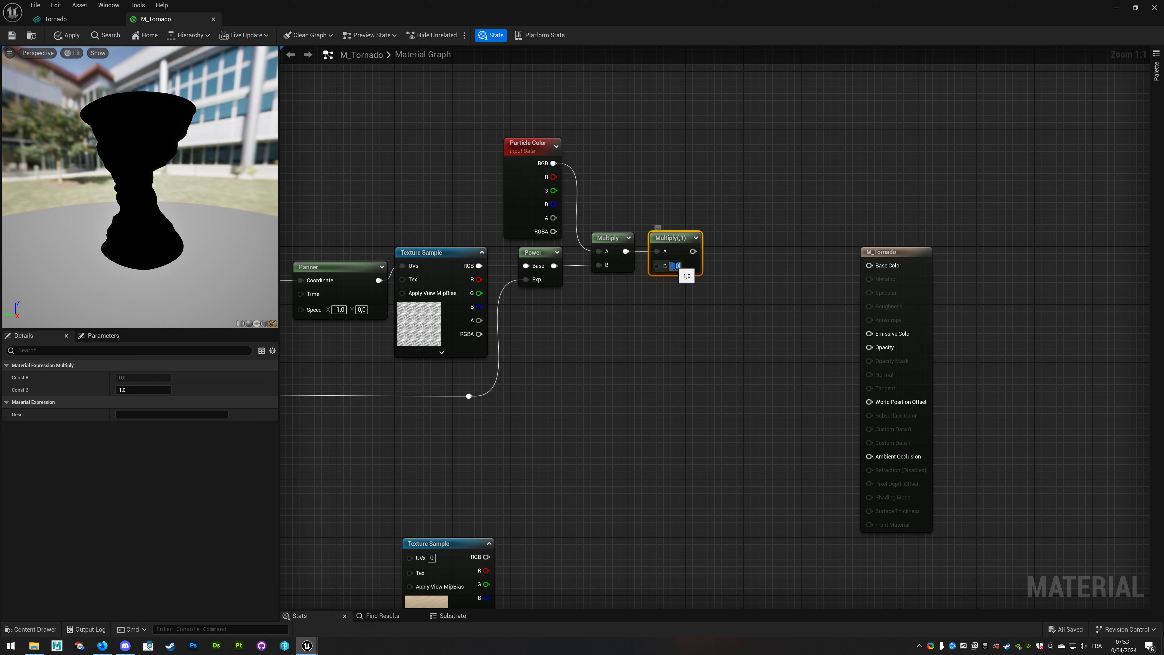
type("10")
Set the new Multiply's B to 10 and preview it on the tornado.
key("Return")
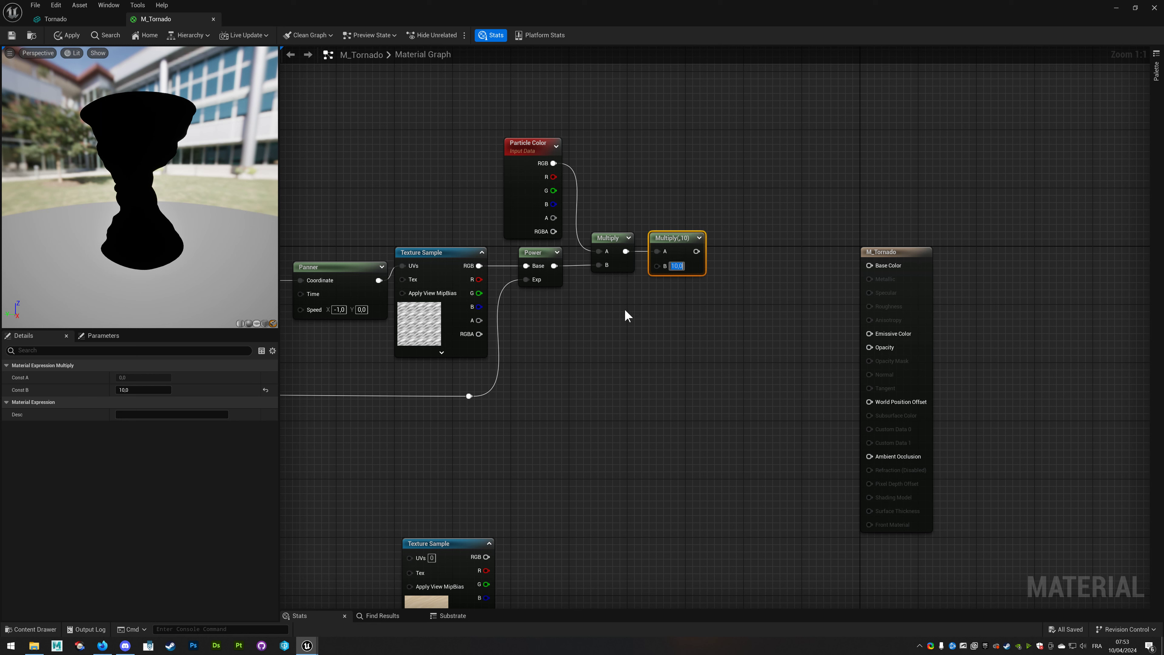
right_click(665, 238)
left_click(692, 254)
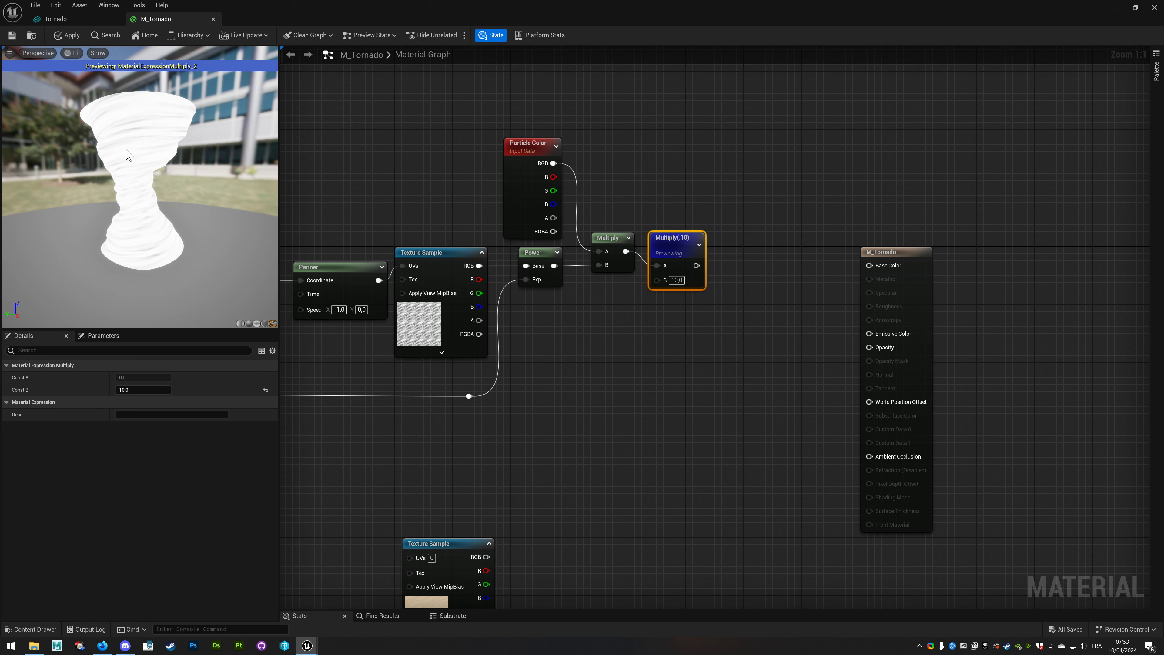
Set the Dynamic Parameter's default LinePower value to 20.
right_click_drag(528, 350, 565, 361)
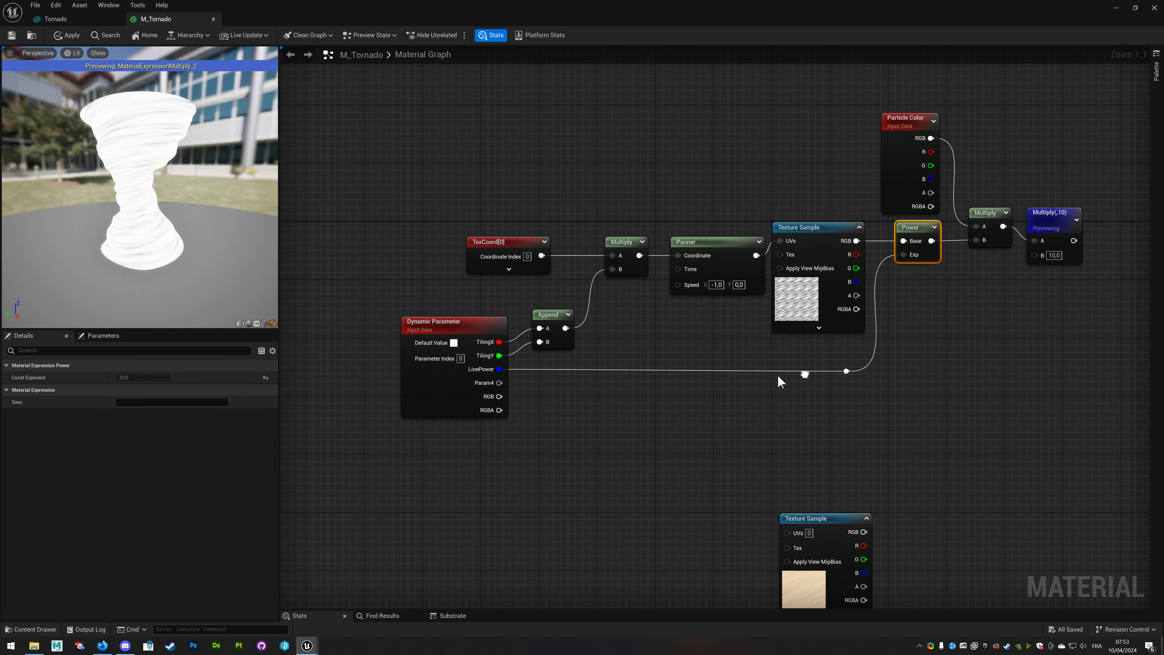
right_click_drag(410, 403, 779, 375)
left_click(498, 376)
type("20")
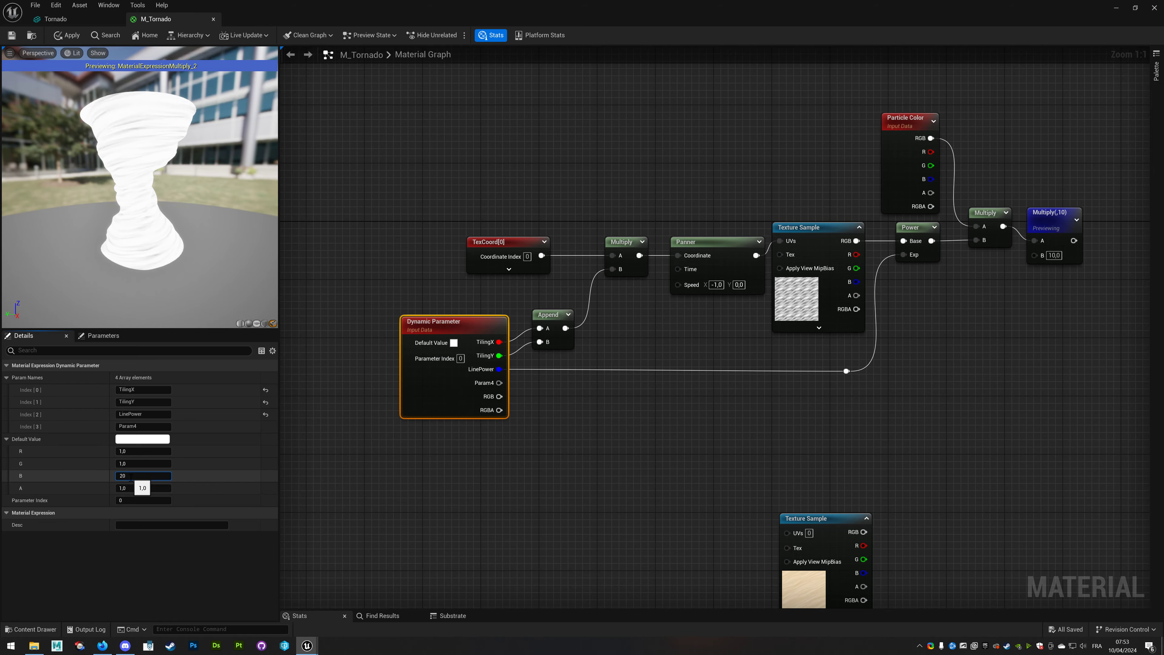
key("Return")
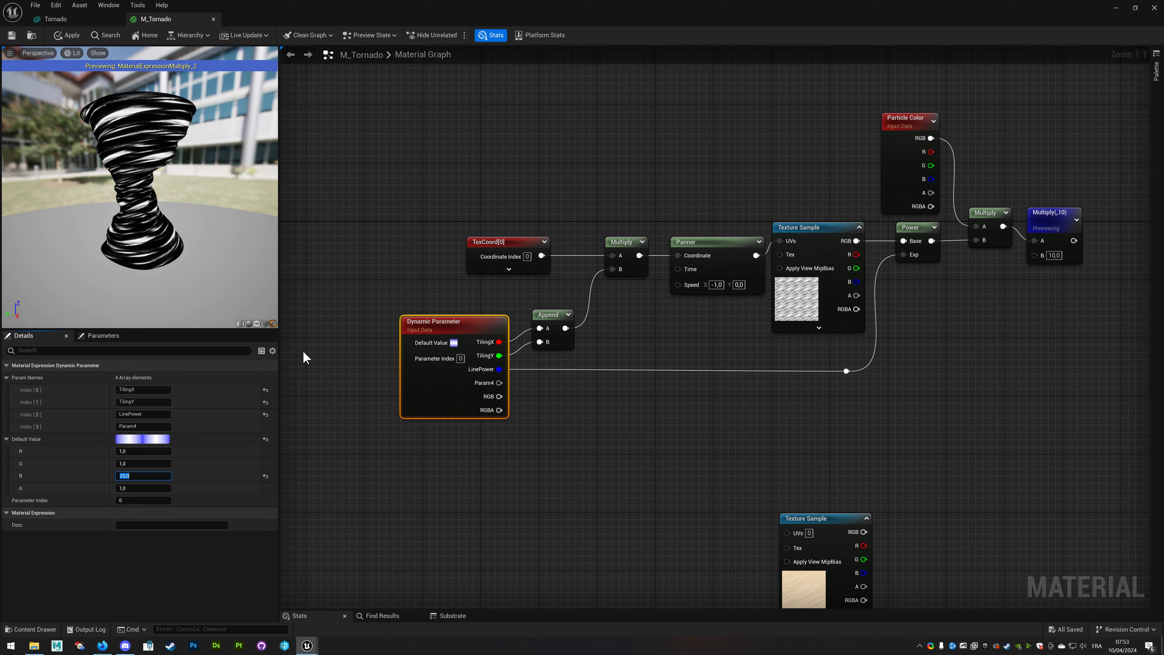
Wire the Multiply(,10) output into M_Tornado's Base Color and stop previewing that node.
right_click_drag(985, 385, 437, 440)
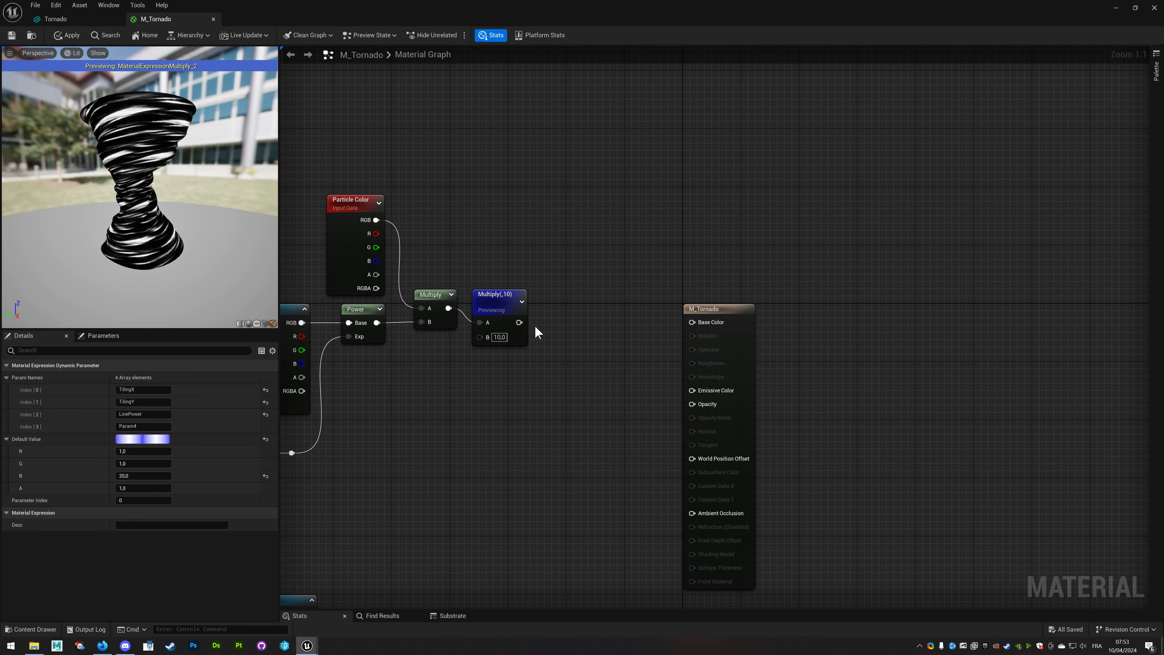
left_click_drag(519, 322, 693, 322)
right_click_drag(501, 403, 643, 386)
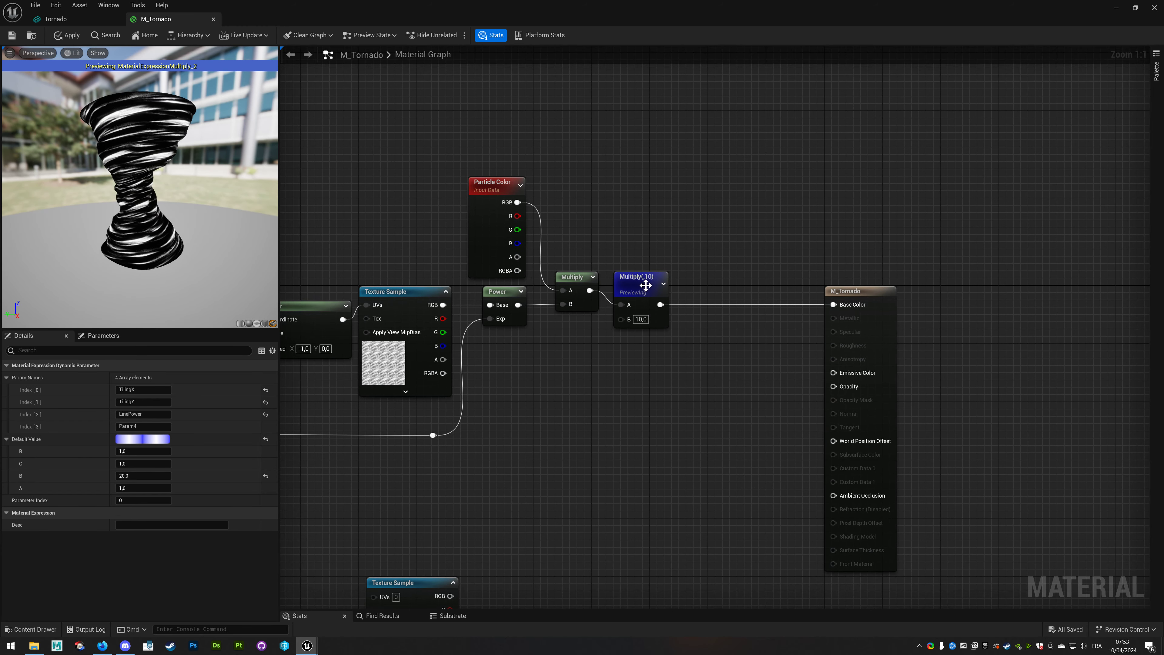
right_click(646, 285)
left_click(693, 303)
Bring the TexCoord and Append nodes into view and select the Particle Color node.
right_click_drag(430, 384, 504, 347)
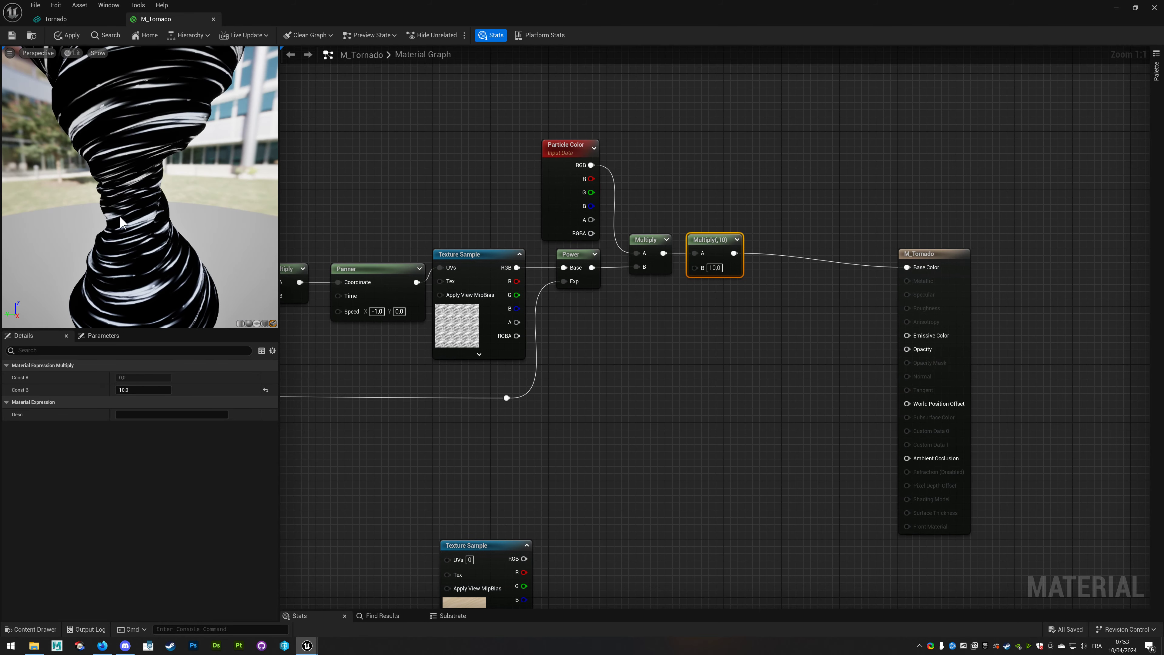
right_click_drag(303, 175, 562, 188)
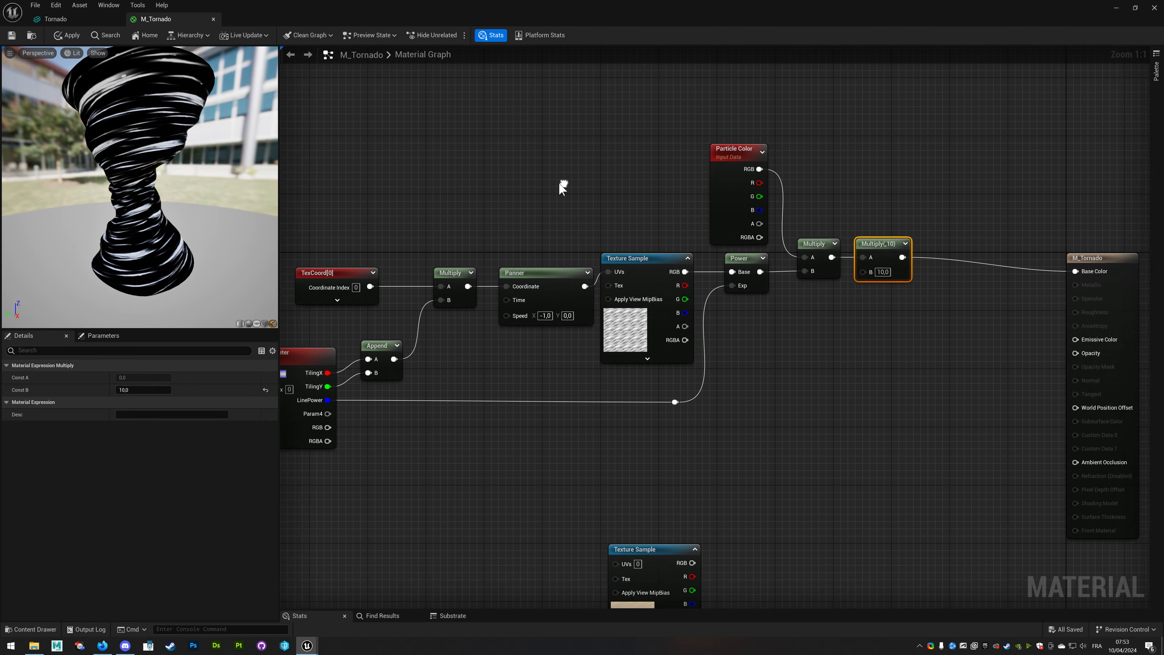
left_click(732, 164)
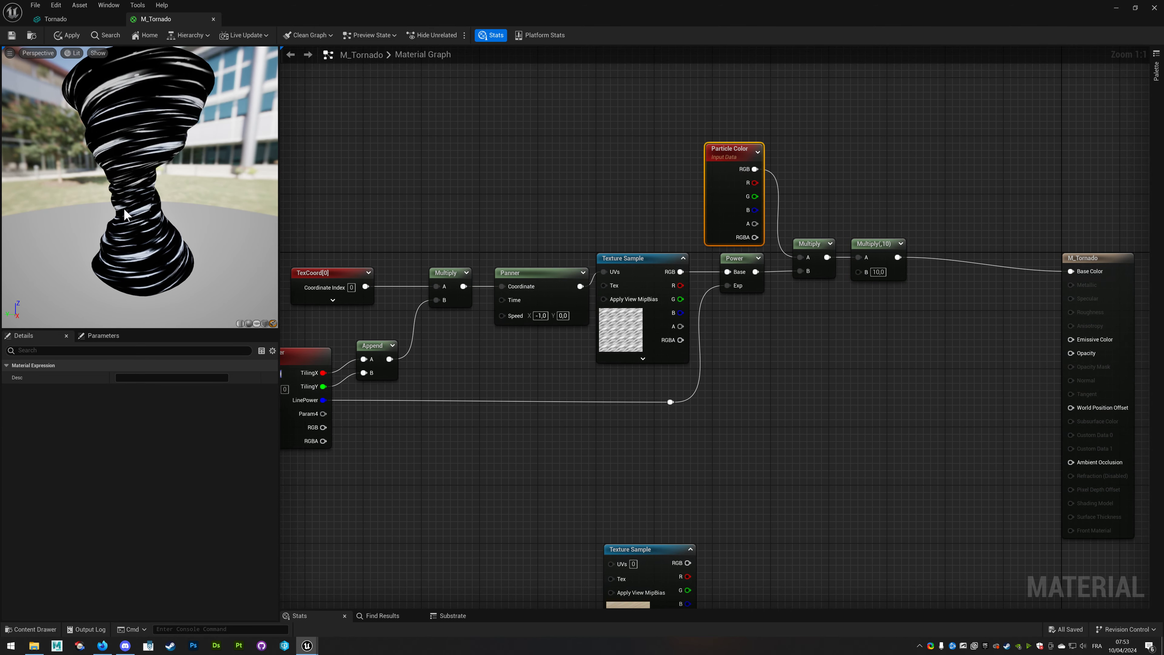
right_click_drag(435, 390, 257, 324)
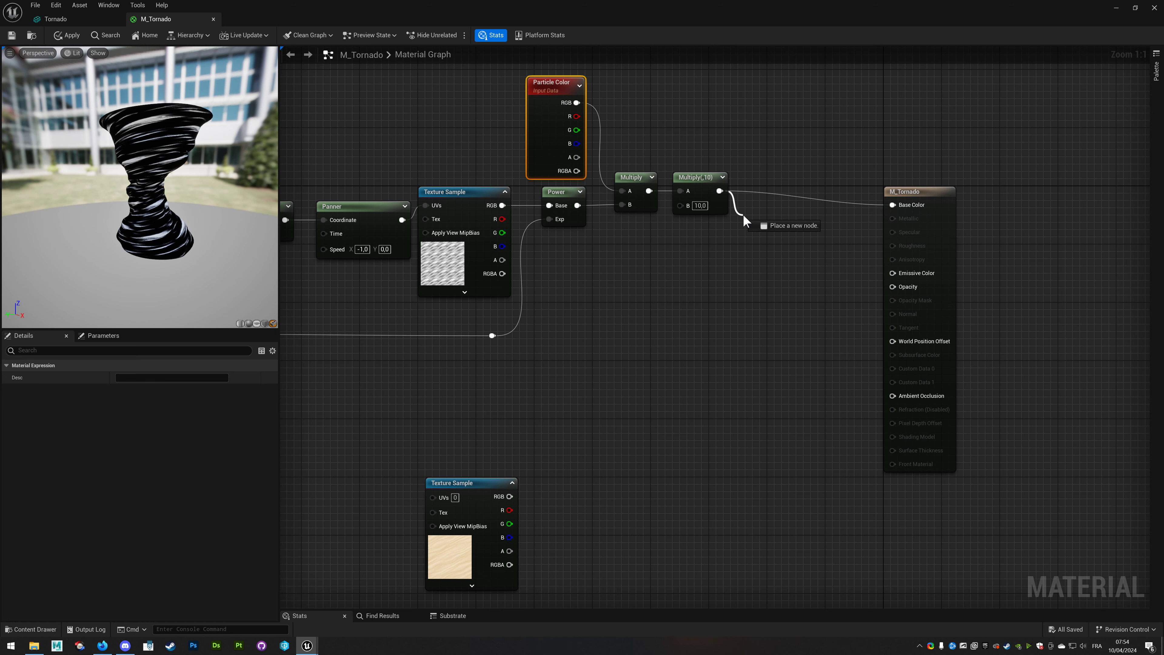
Add the Multiply(,10) streaks to the sand texture's RGB and drive Base Color with the sum.
left_click_drag(719, 191, 747, 220)
type("add")
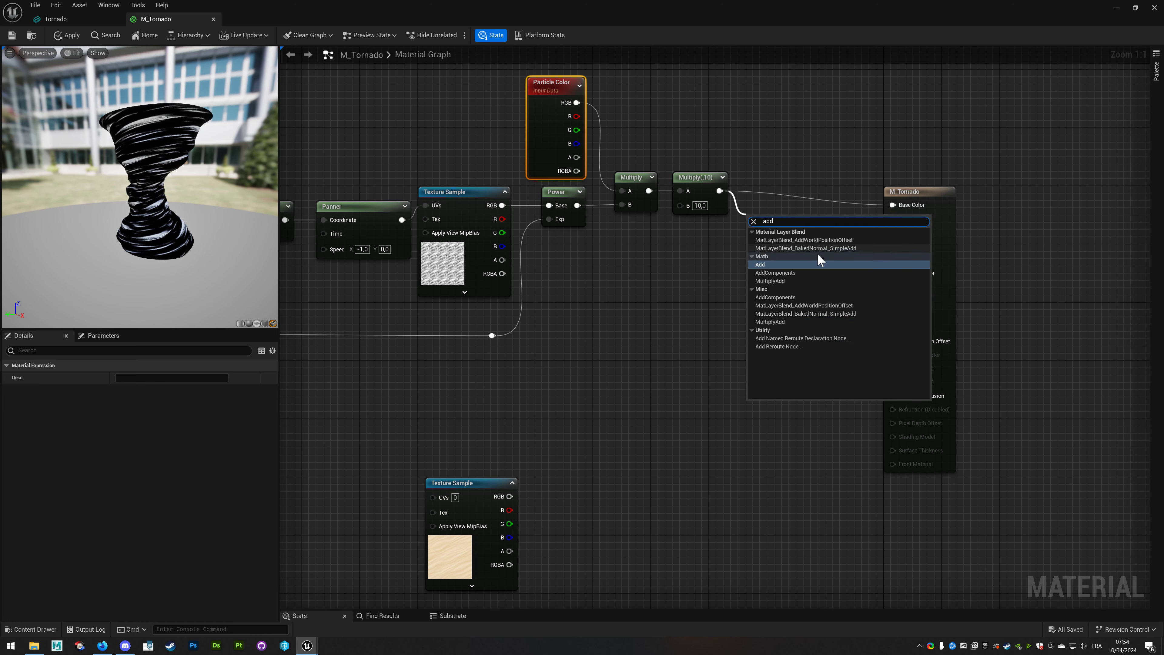
left_click(784, 265)
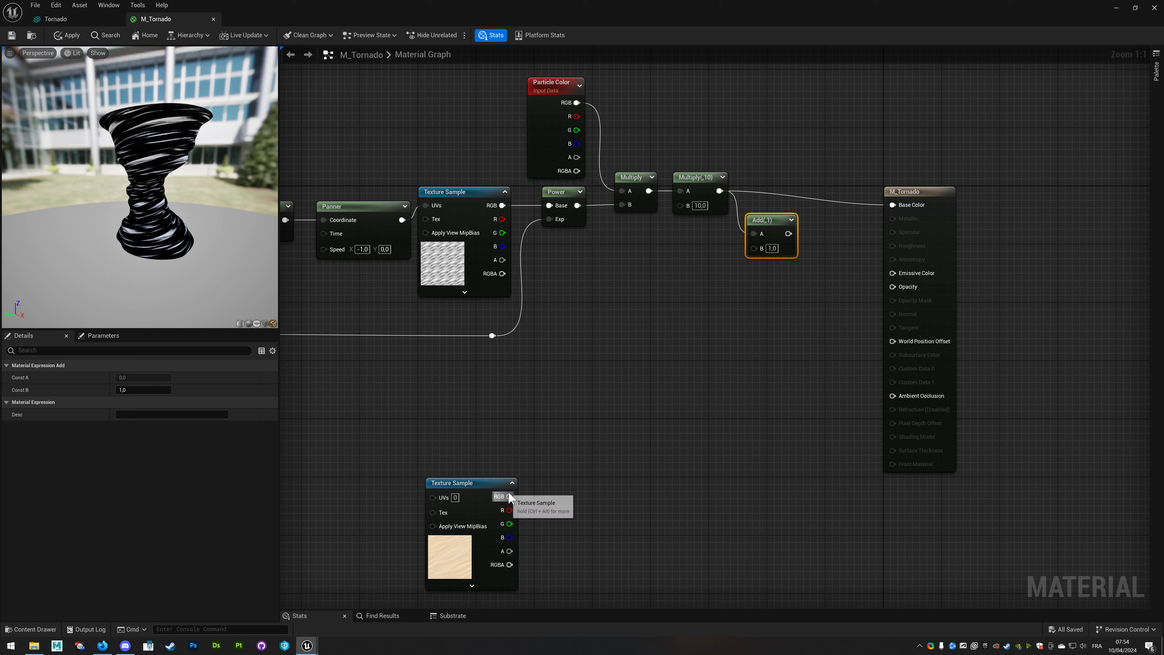
mouse_move(510, 496)
left_mouse_down()
mouse_move(754, 248)
mouse_move(897, 207)
left_mouse_up()
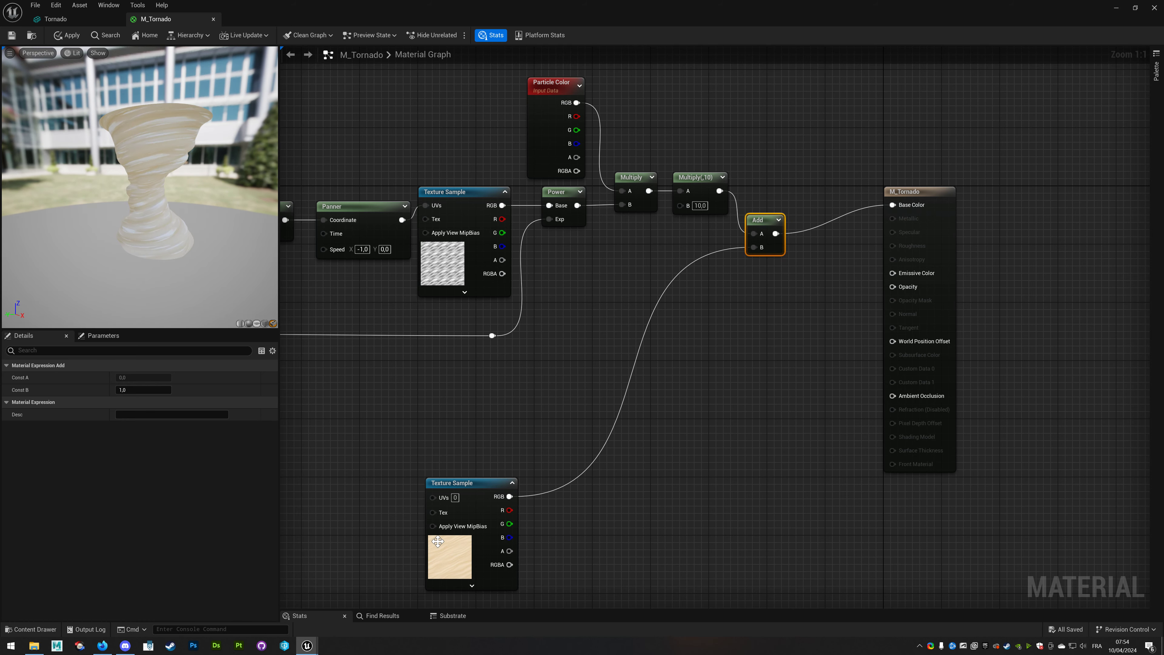
right_click_drag(517, 401, 551, 393)
Enlarge the preview viewport and orbit to a lower angle on the sandy tornado.
scroll(154, 220, "up", 5)
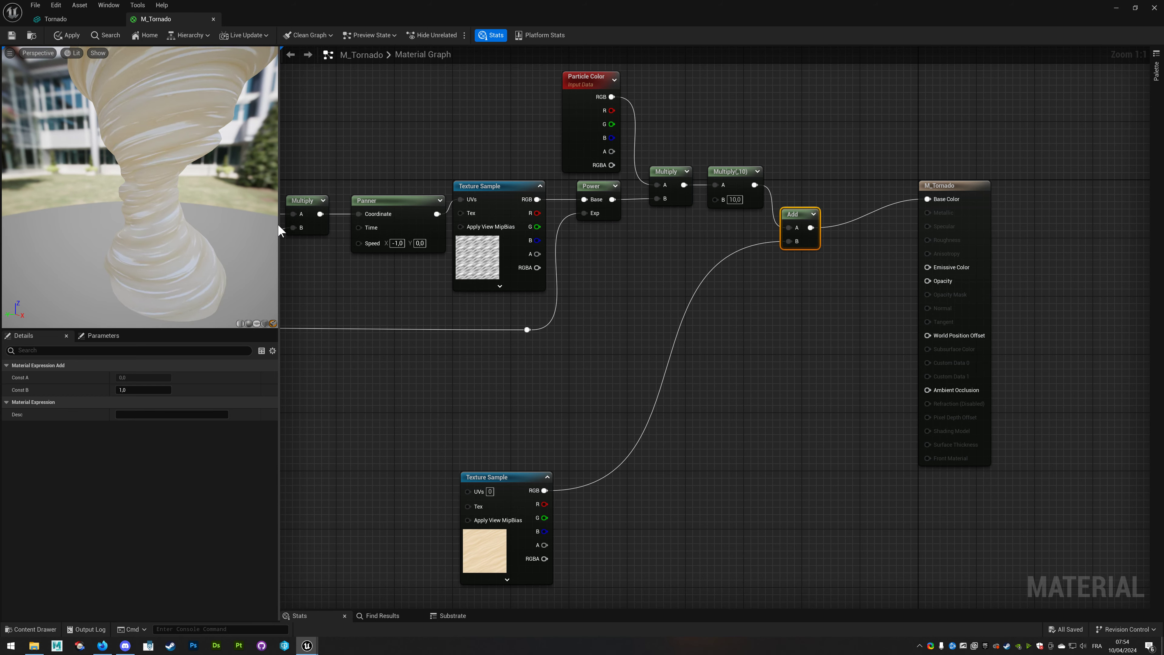
left_click_drag(279, 221, 588, 256)
left_click_drag(359, 330, 312, 491)
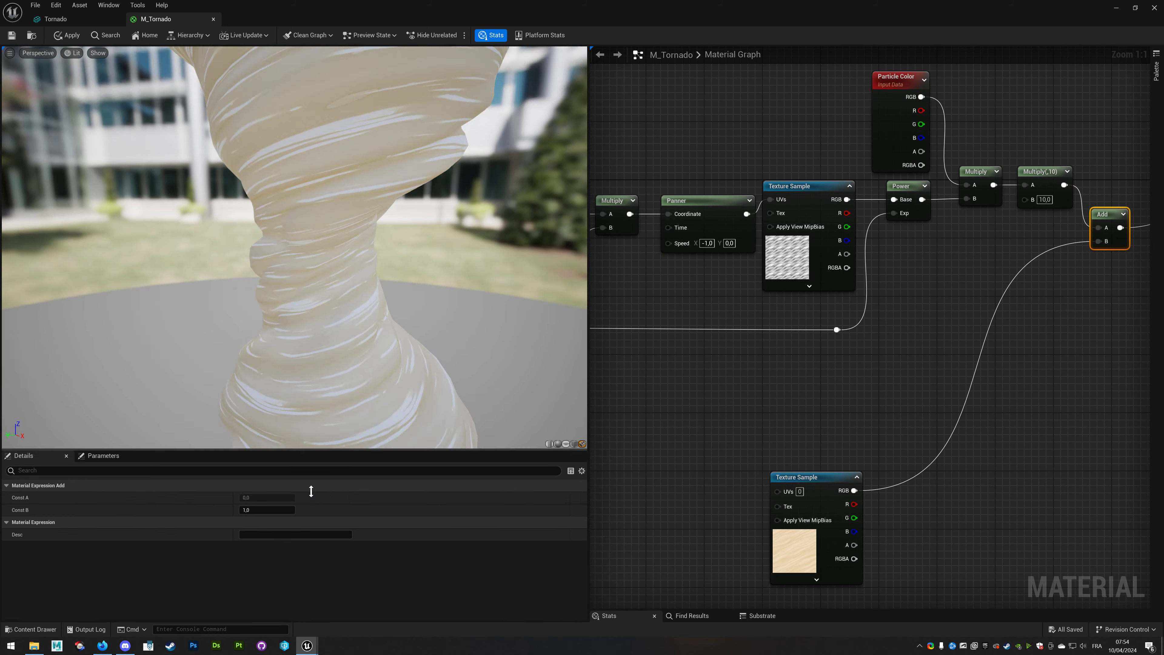
scroll(369, 367, "down", 3)
scroll(369, 367, "up", 3)
left_click_drag(358, 358, 359, 260)
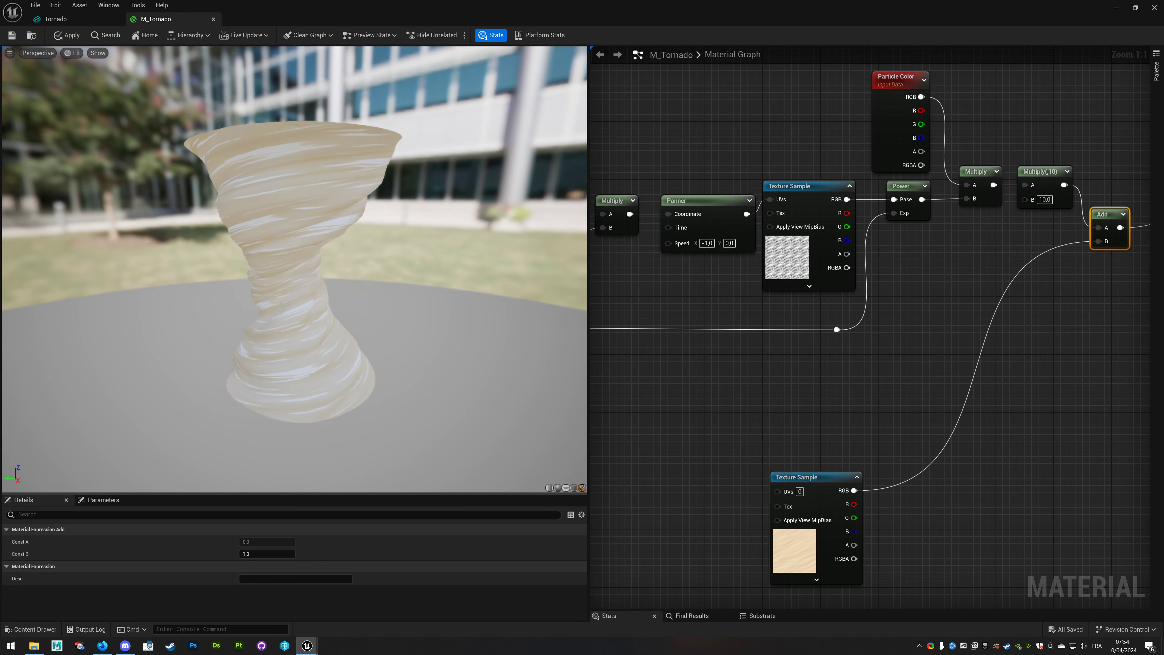
scroll(294, 229, "down", 3)
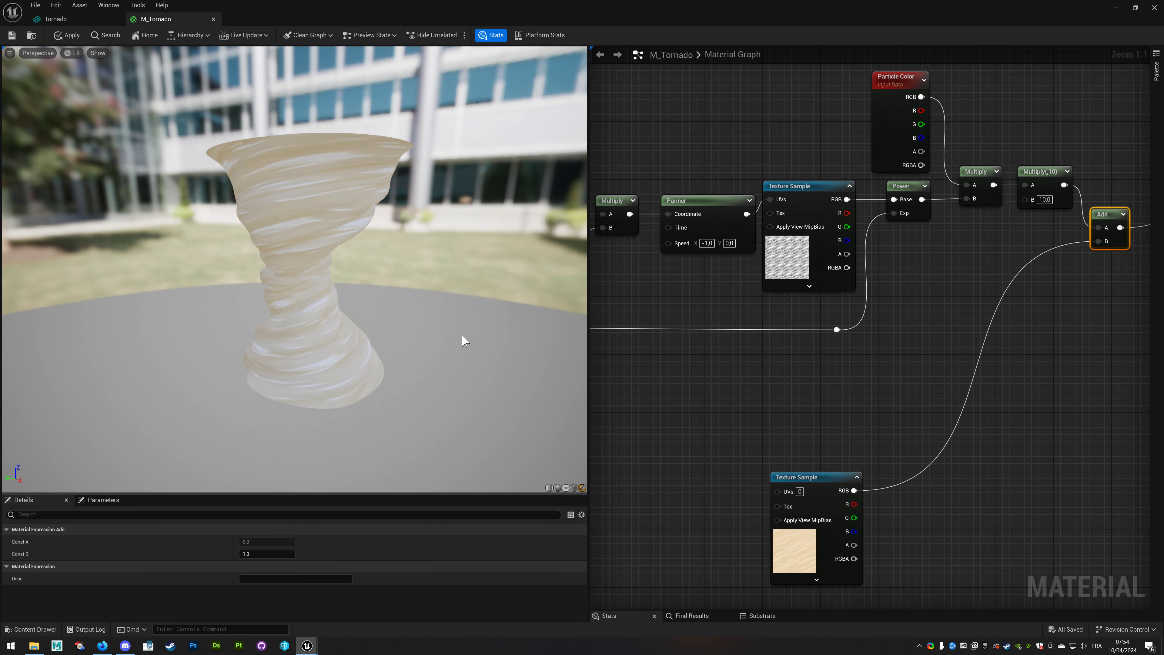
Move the sand texture node down and right, then begin searching for a Fresnel node.
right_click_drag(680, 356, 862, 340)
scroll(836, 330, "down", 2)
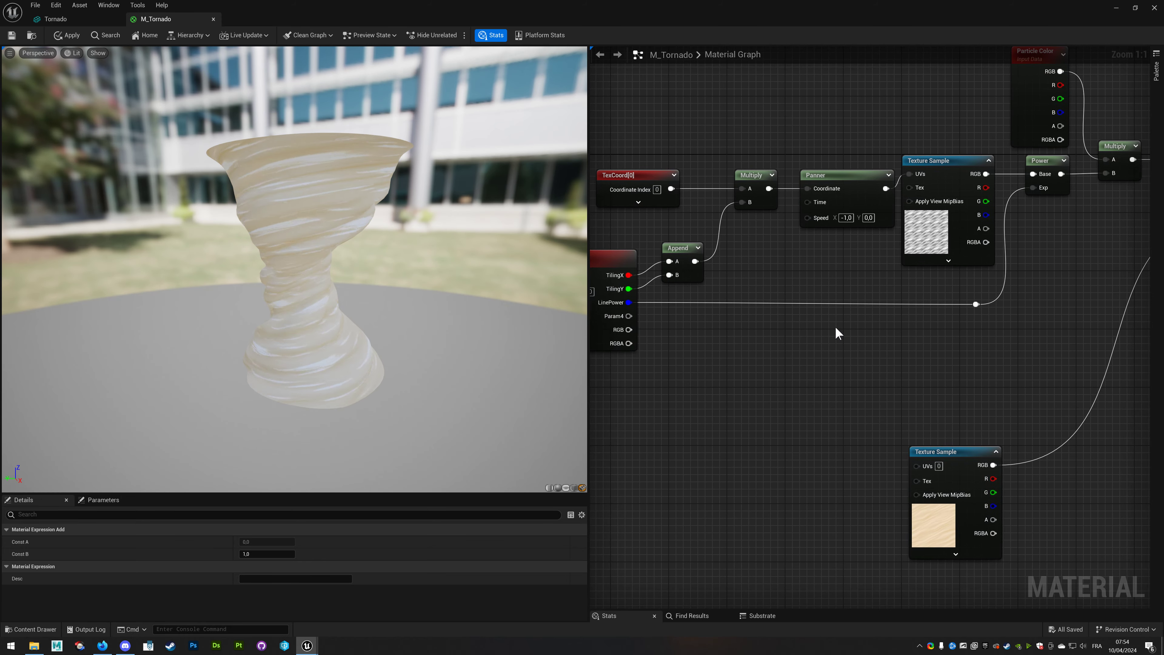
right_click_drag(686, 379, 659, 342)
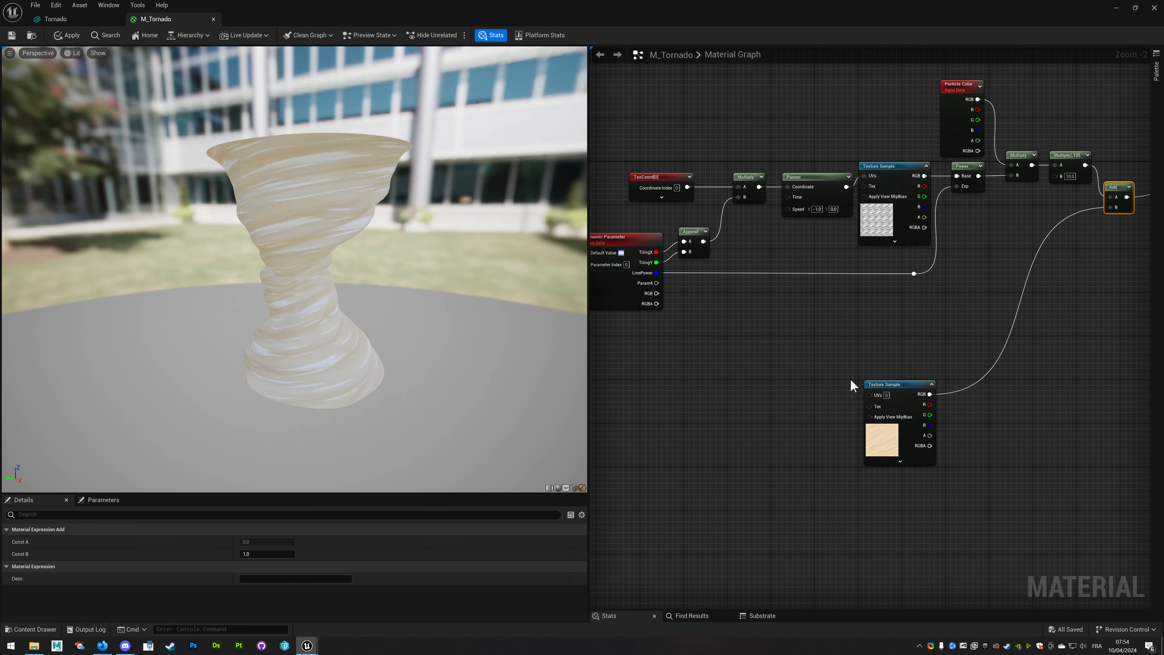
left_click_drag(872, 384, 924, 411)
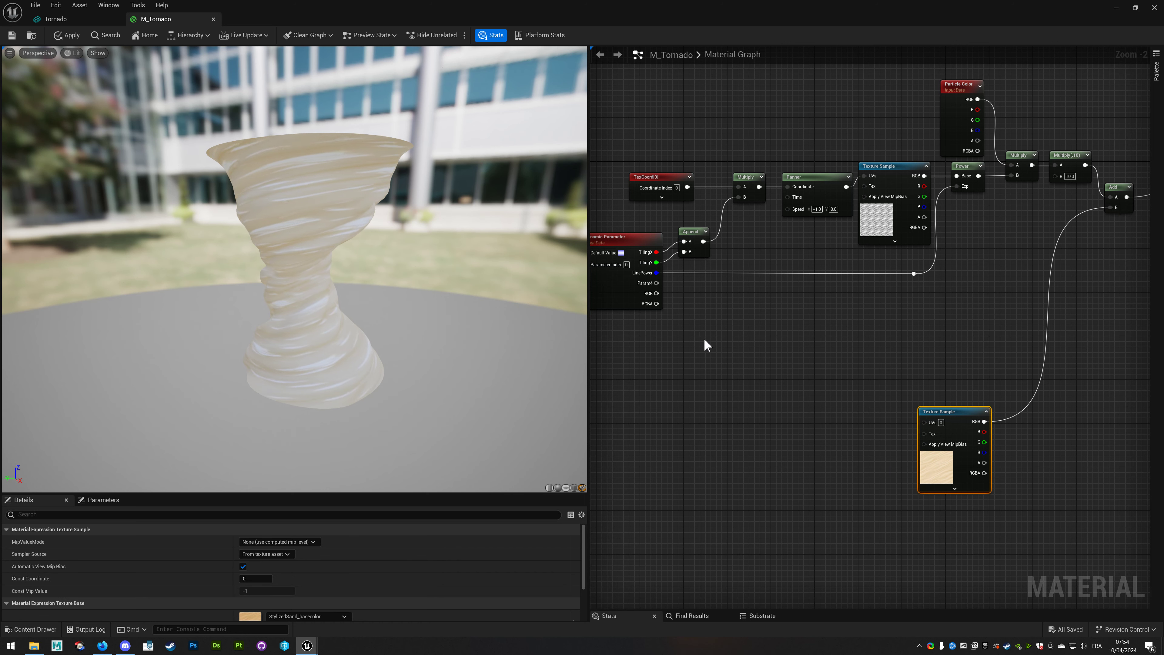
right_click(704, 338)
type("fresnel")
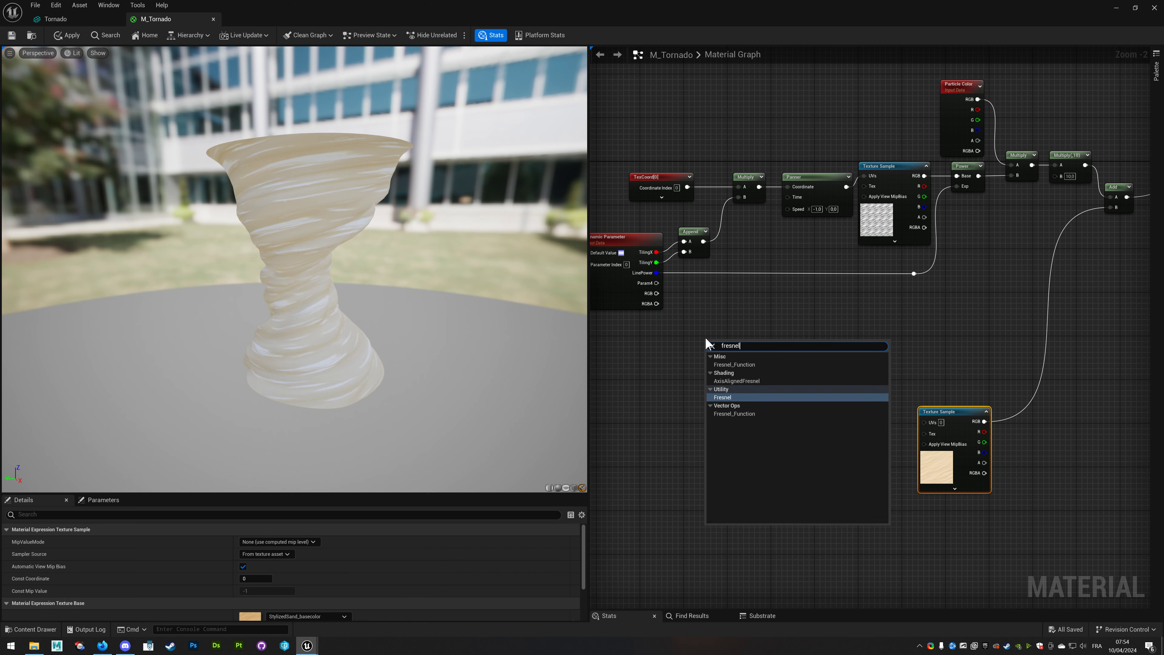
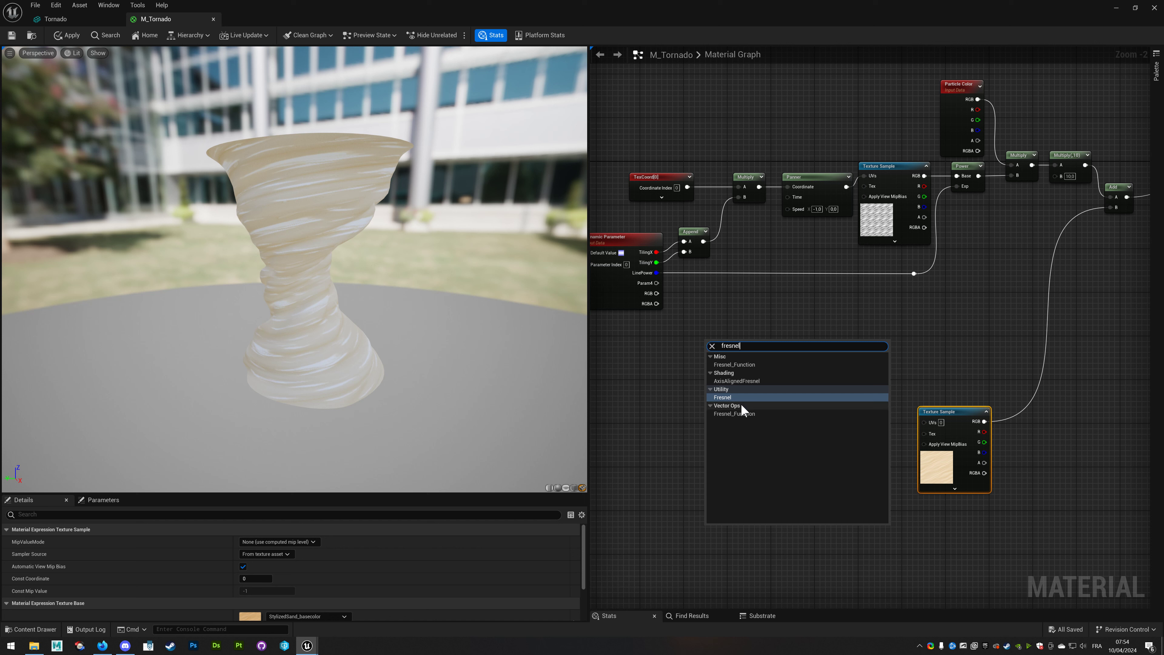
Swap the plain Fresnel node for a Fresnel_Function node placed beside the Dynamic Parameter.
left_click(733, 397)
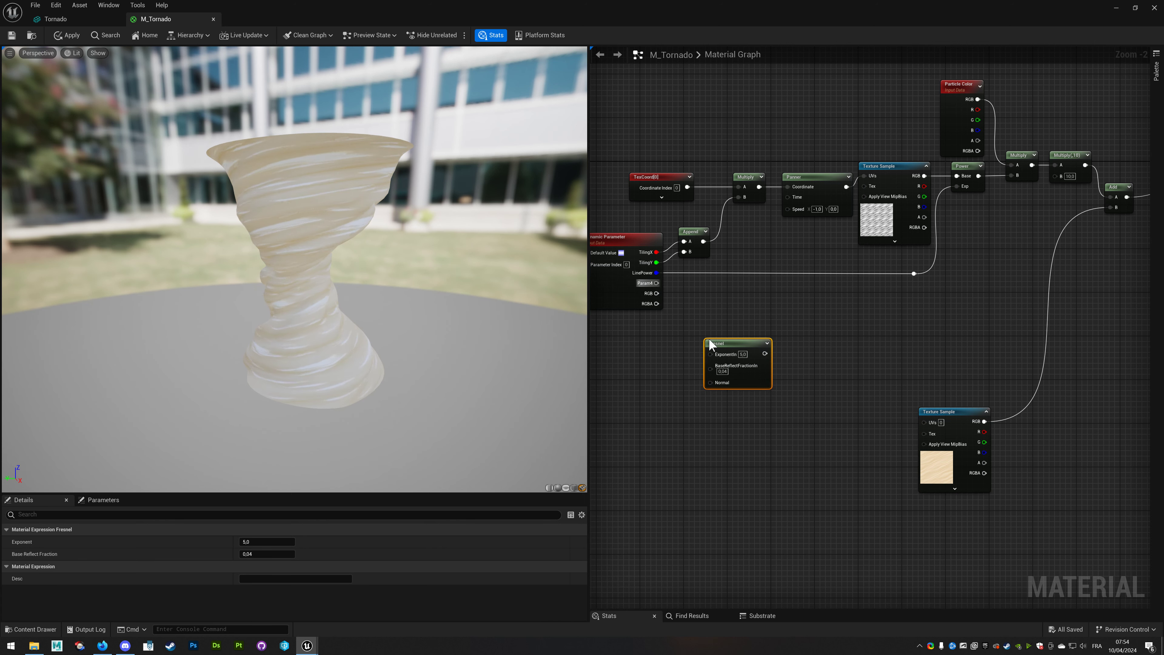
key("Delete")
right_click(750, 336)
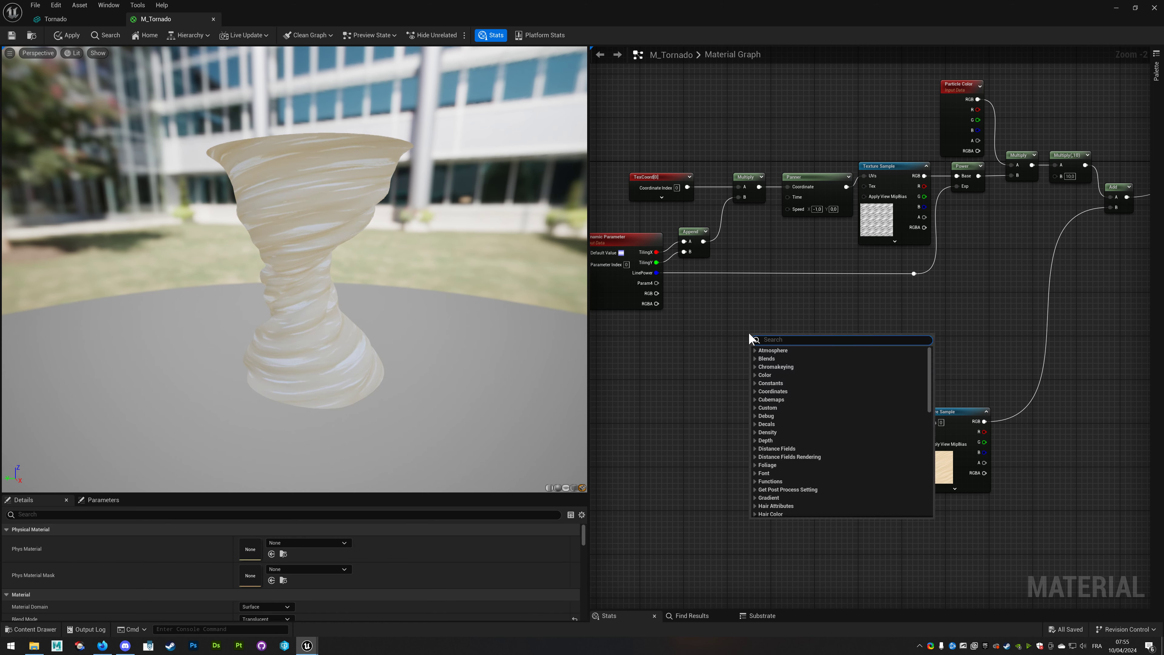
type("fresnel")
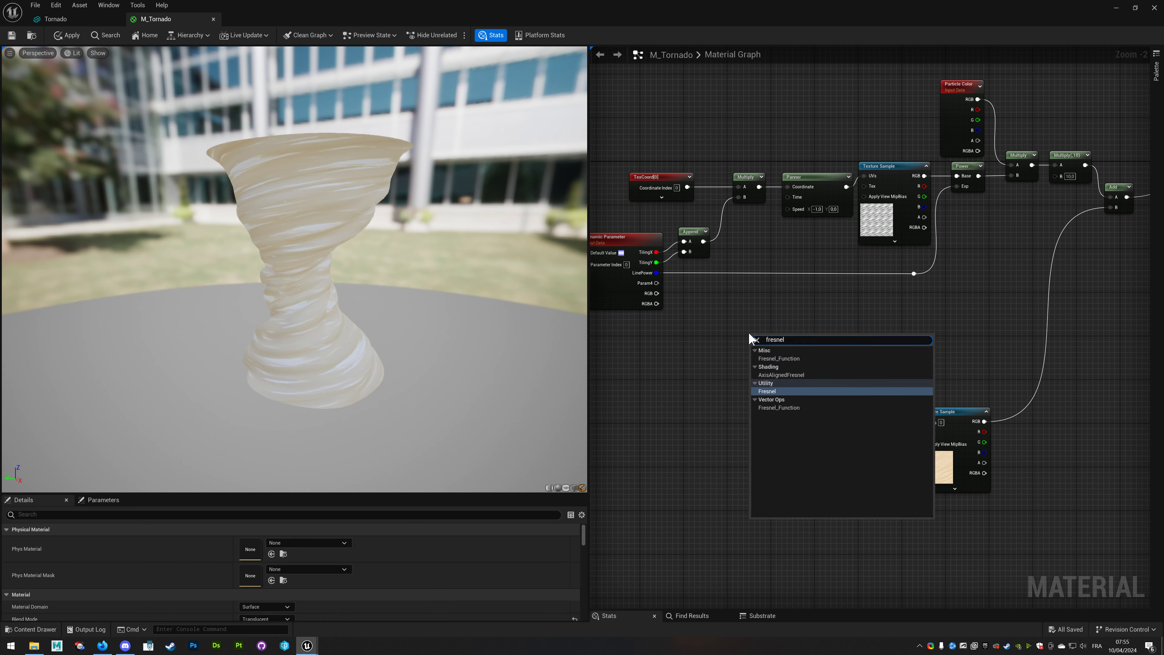
left_click(779, 358)
left_click_drag(805, 334, 825, 318)
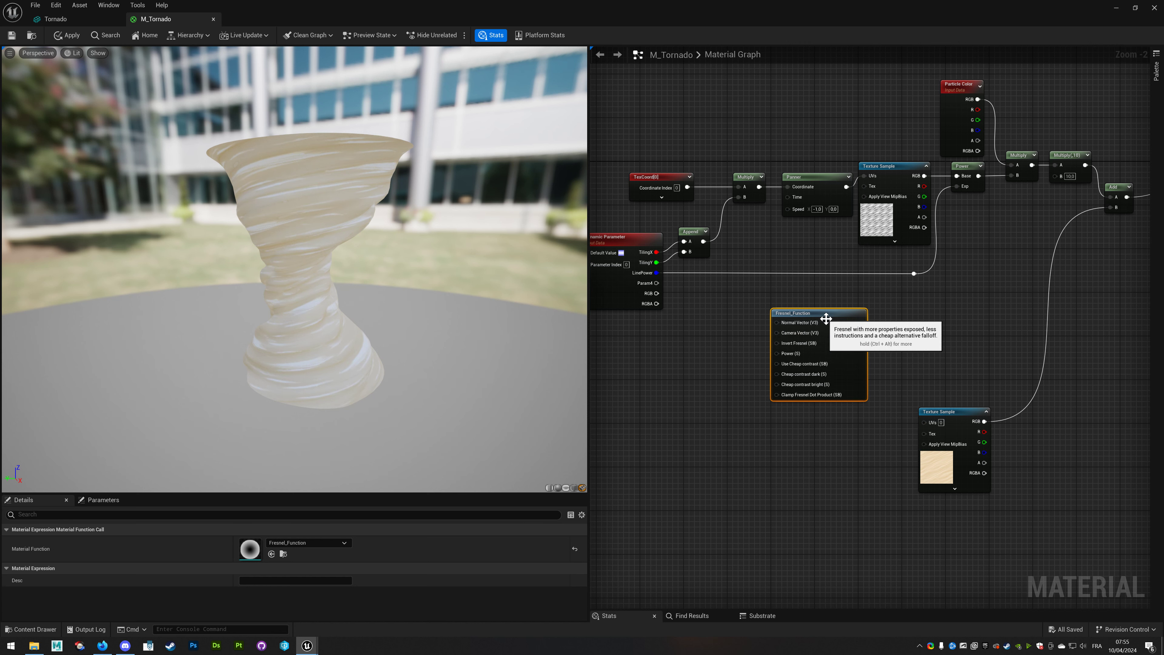
right_click_drag(758, 450, 793, 455)
Wire Dynamic Parameter Param4 into Fresnel_Function Power and rename that parameter FresnelPower.
left_click(649, 291)
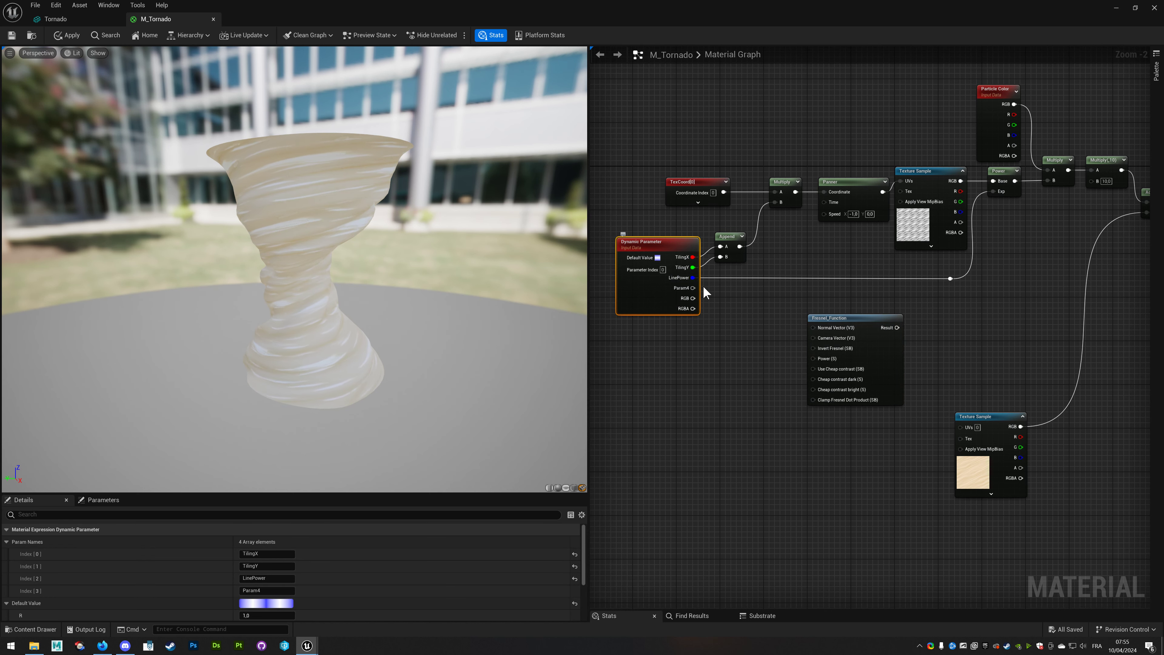
mouse_move(693, 288)
left_mouse_down()
mouse_move(830, 376)
mouse_move(818, 356)
left_mouse_up()
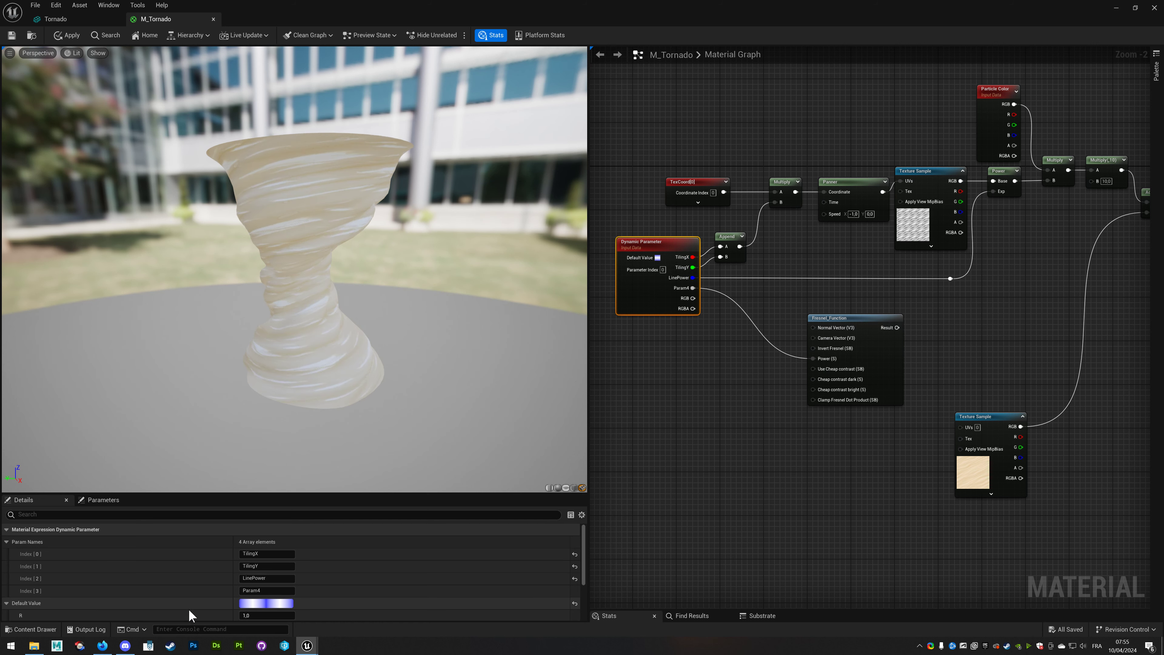
left_click(266, 591)
type("Fres")
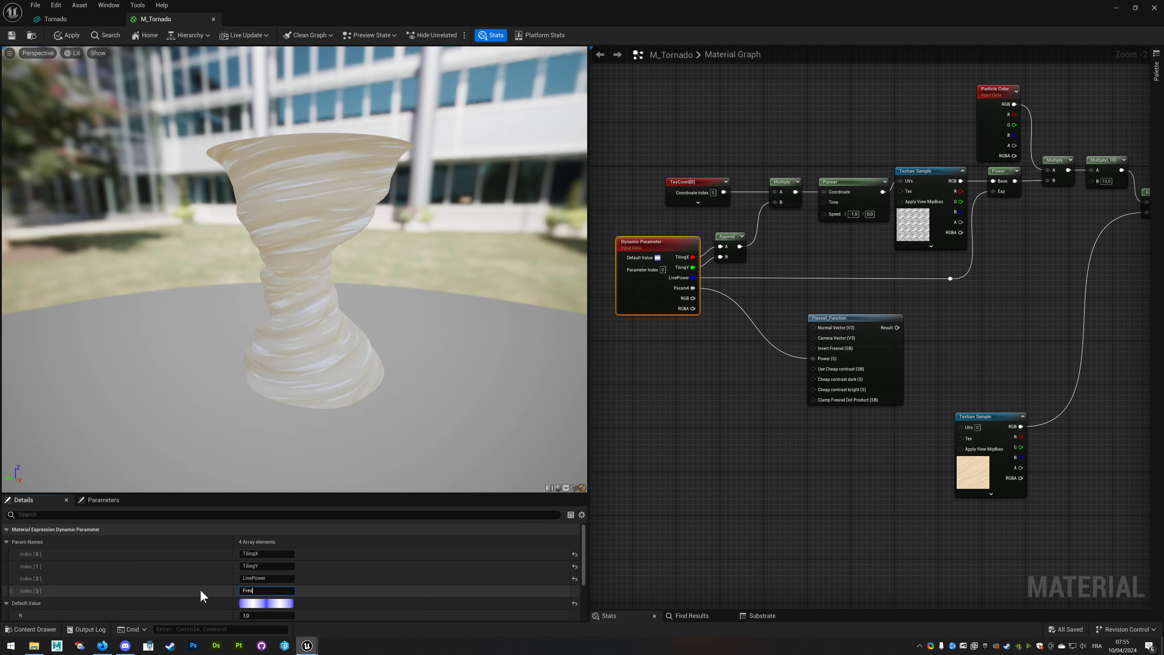
type("nelPower")
key("Return")
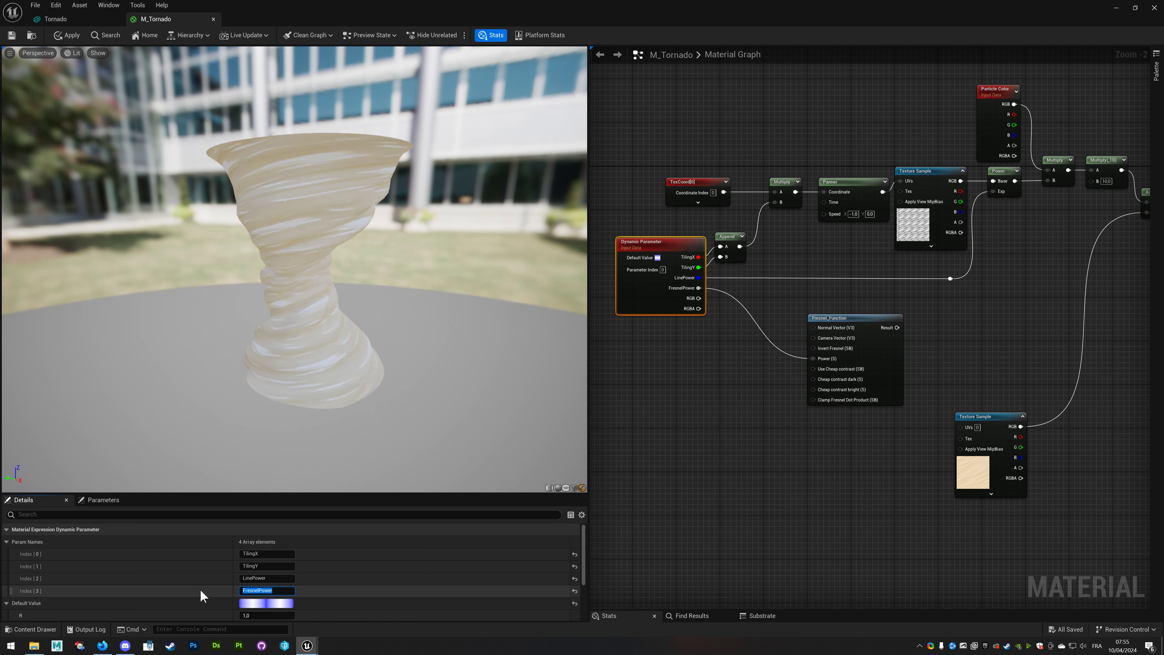
Raise the FresnelPower default value A to 7.
left_click_drag(227, 493, 230, 426)
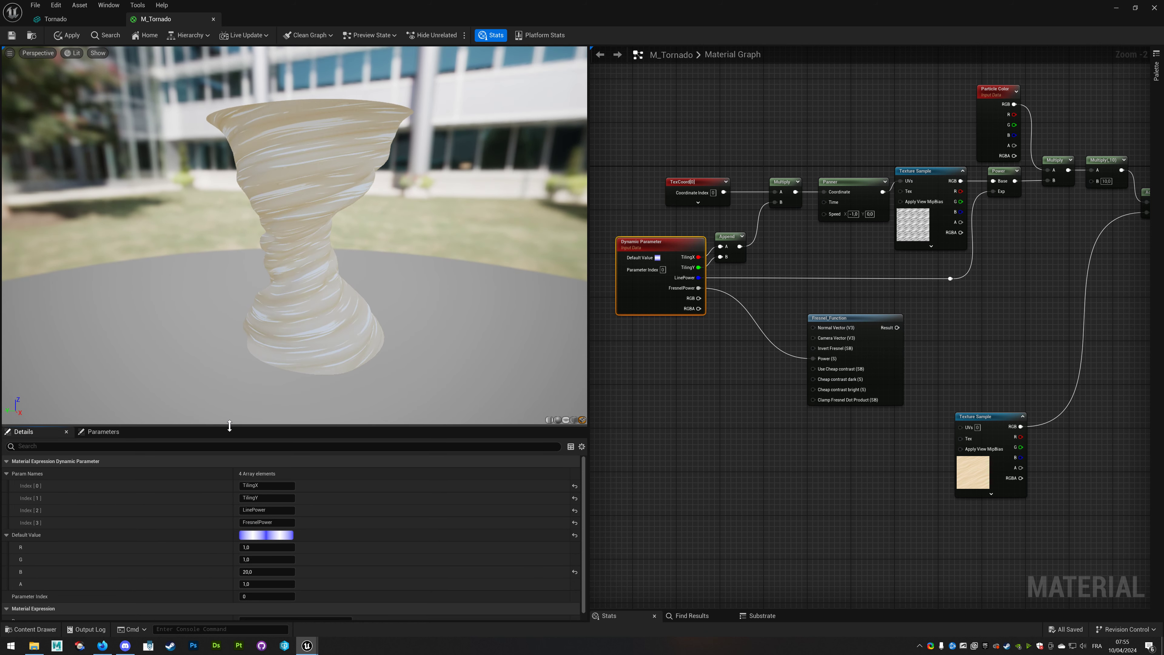
left_click_drag(250, 584, 254, 588)
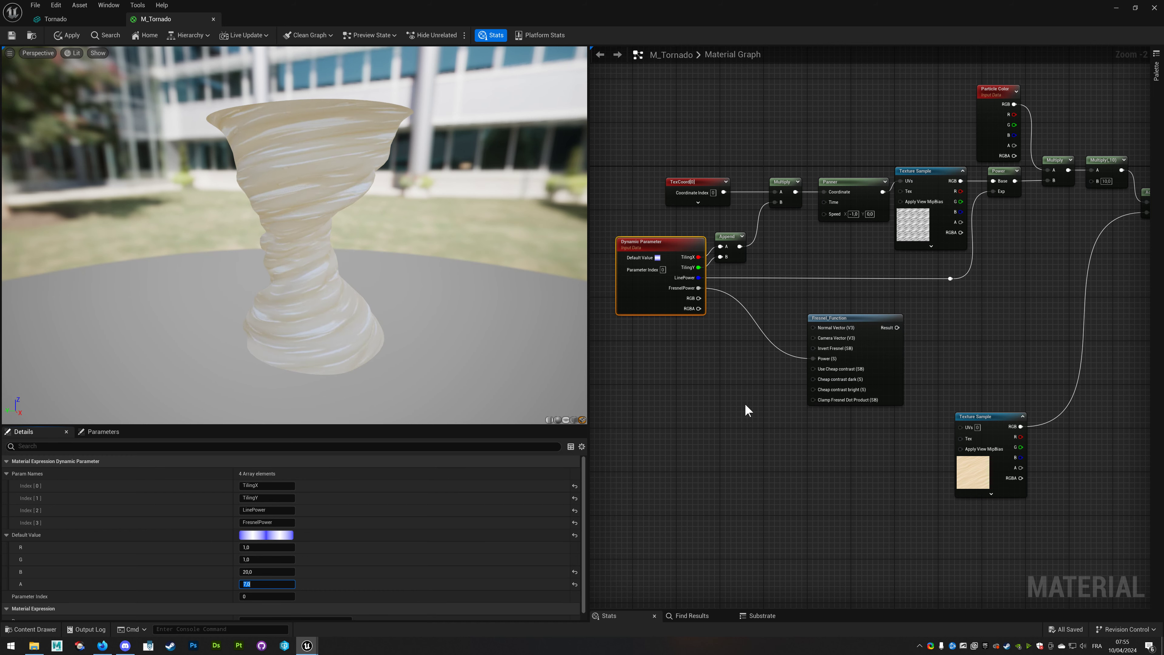
right_click_drag(749, 355, 679, 352)
left_click_drag(792, 316, 802, 310)
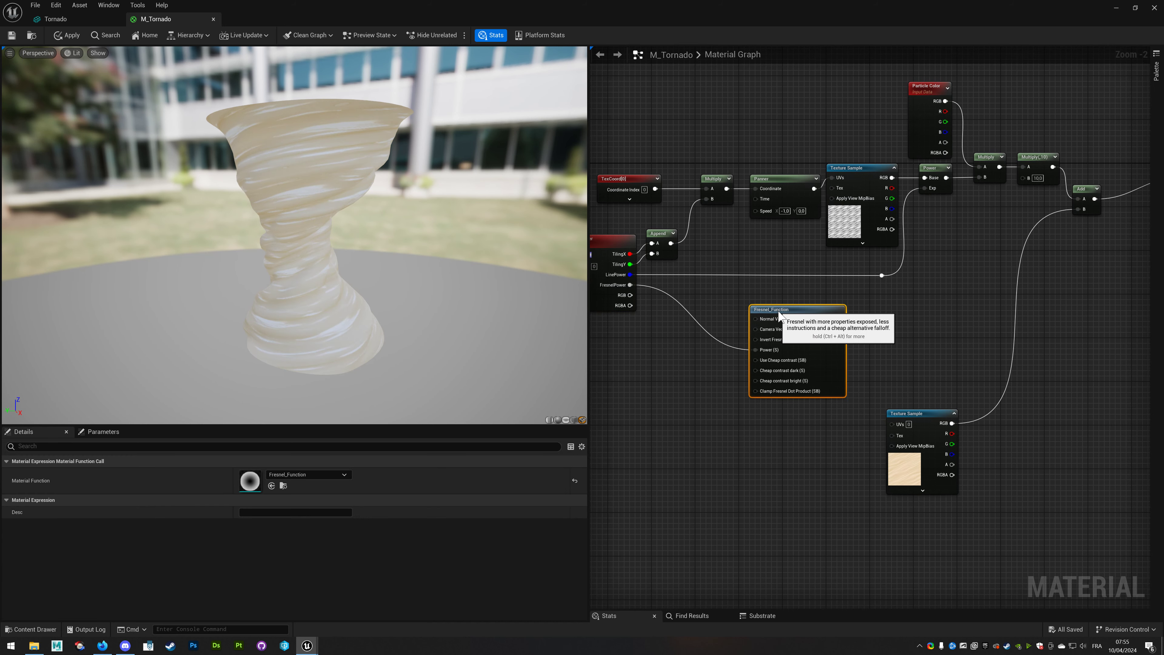
Preview the Fresnel_Function output on the tornado mesh.
right_click(802, 311)
left_click(847, 332)
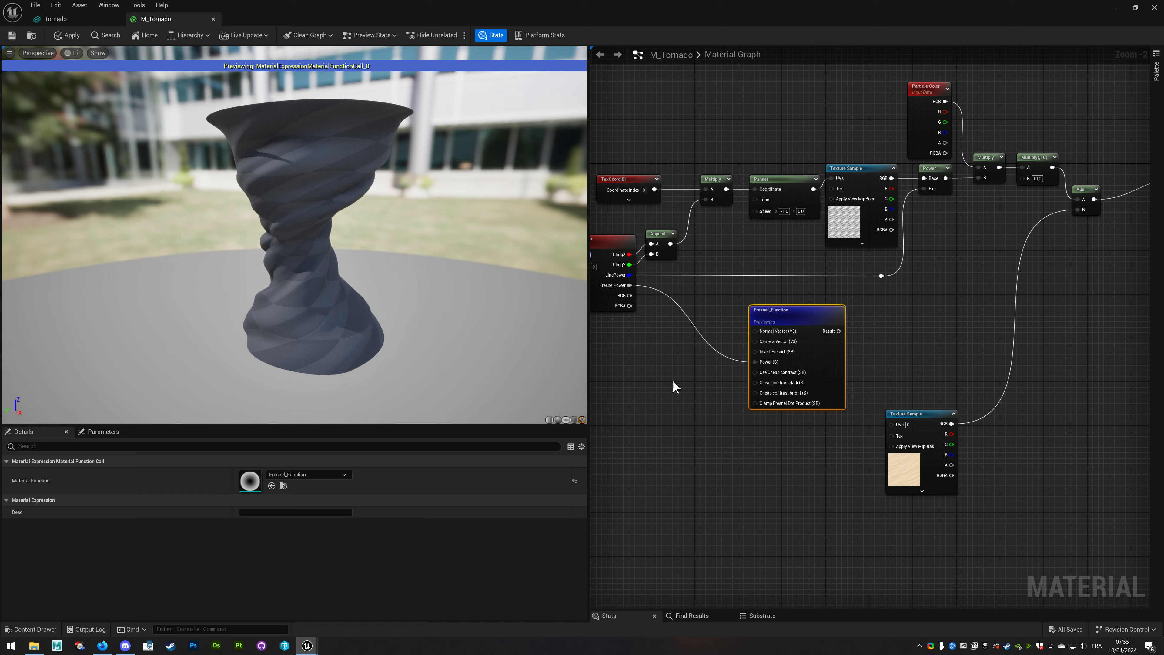
left_click_drag(305, 258, 390, 257)
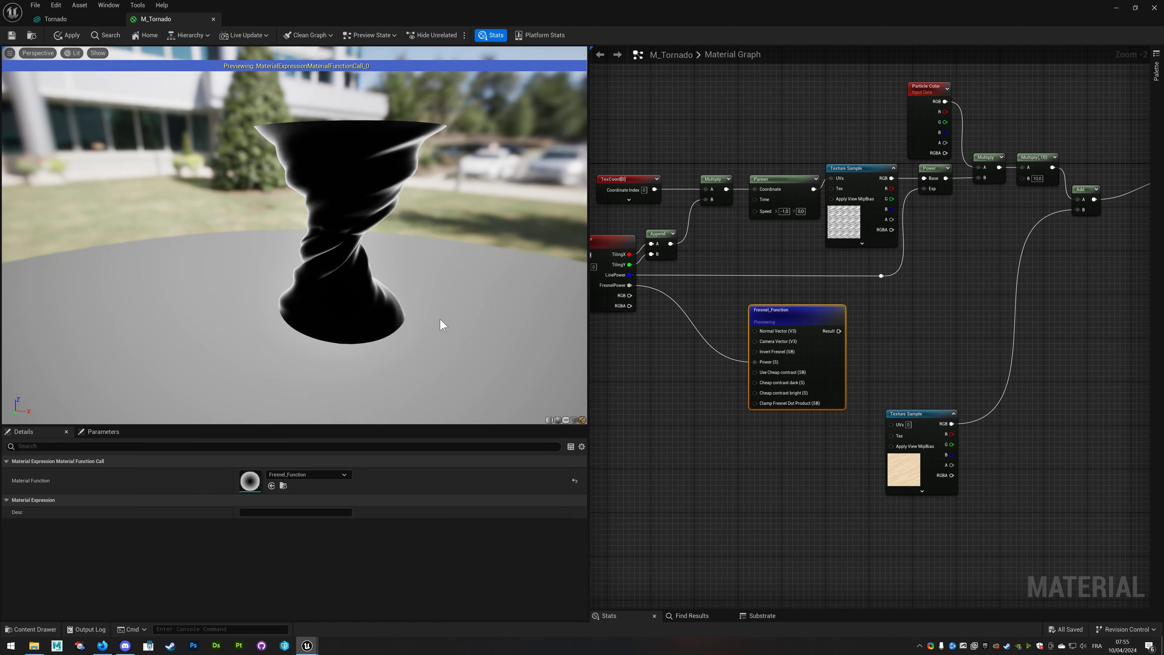
Compare a FresnelPower default of 1 against 7 in the preview, keeping 7.
left_click(607, 296)
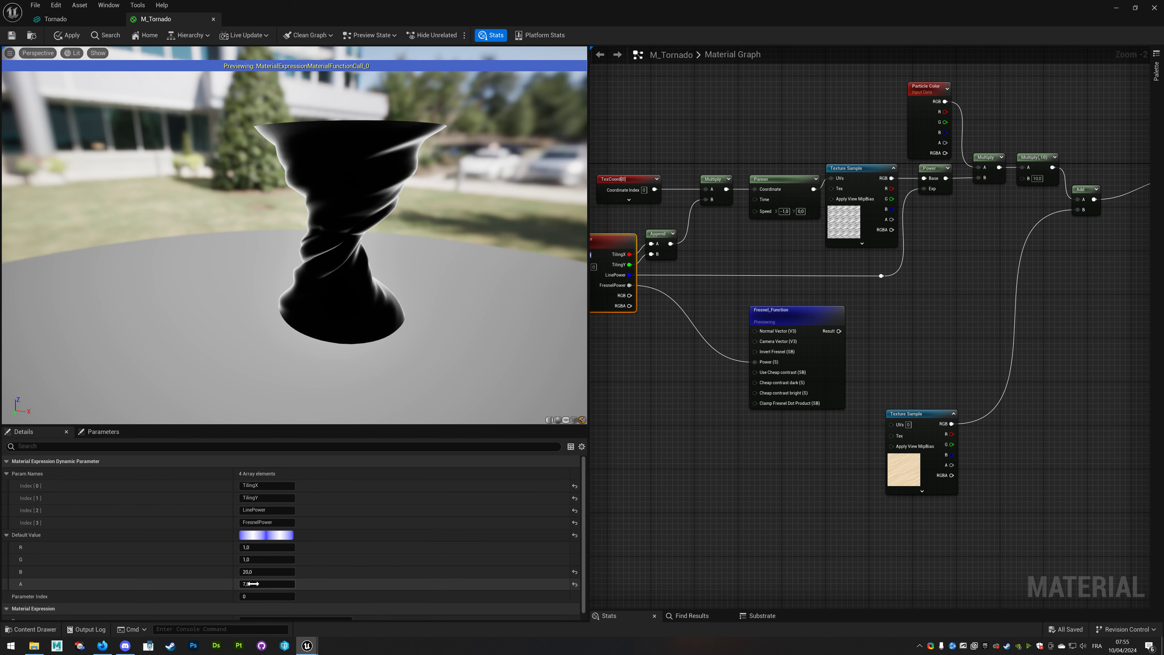
key("Return")
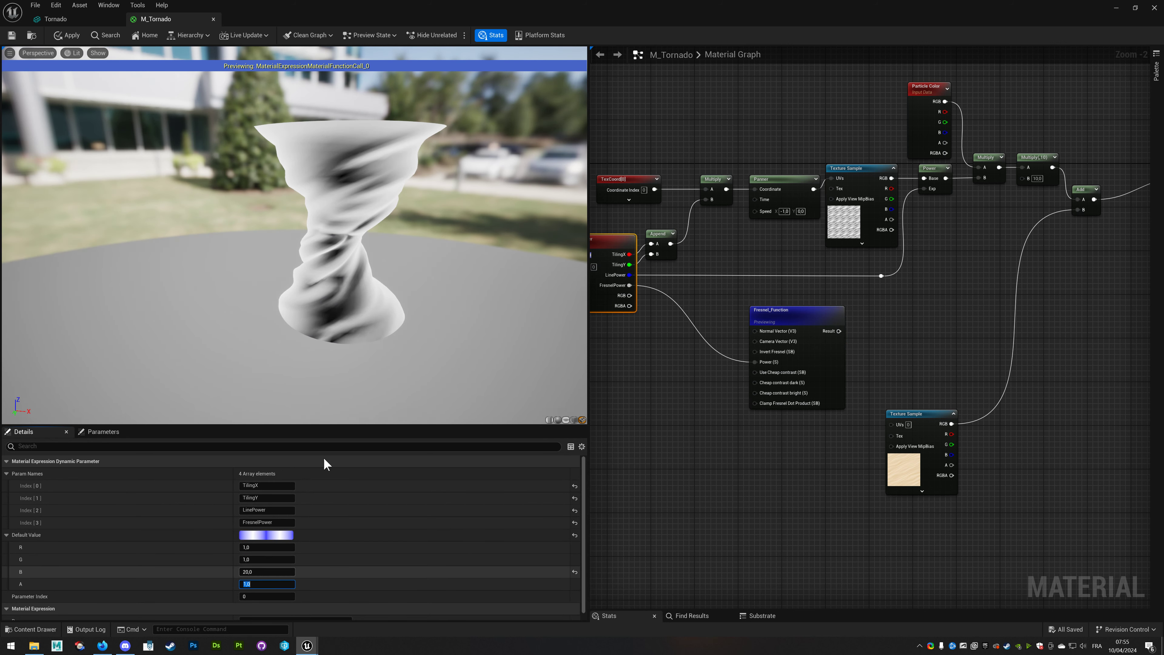
left_click_drag(403, 340, 391, 318)
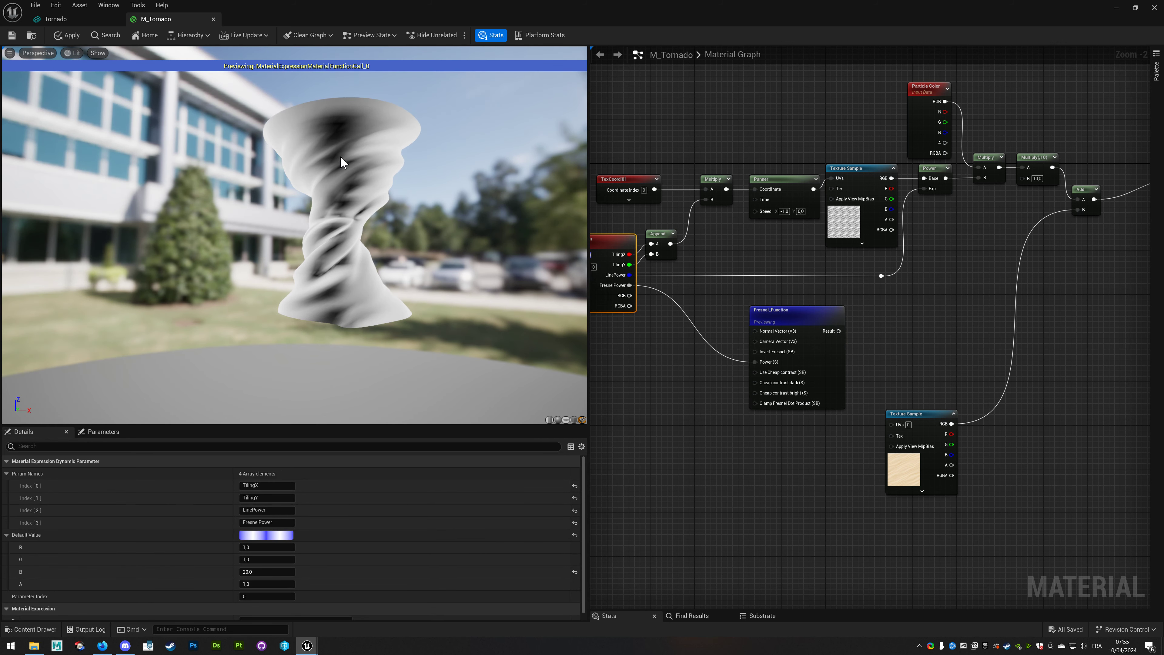
left_click_drag(340, 234, 350, 197)
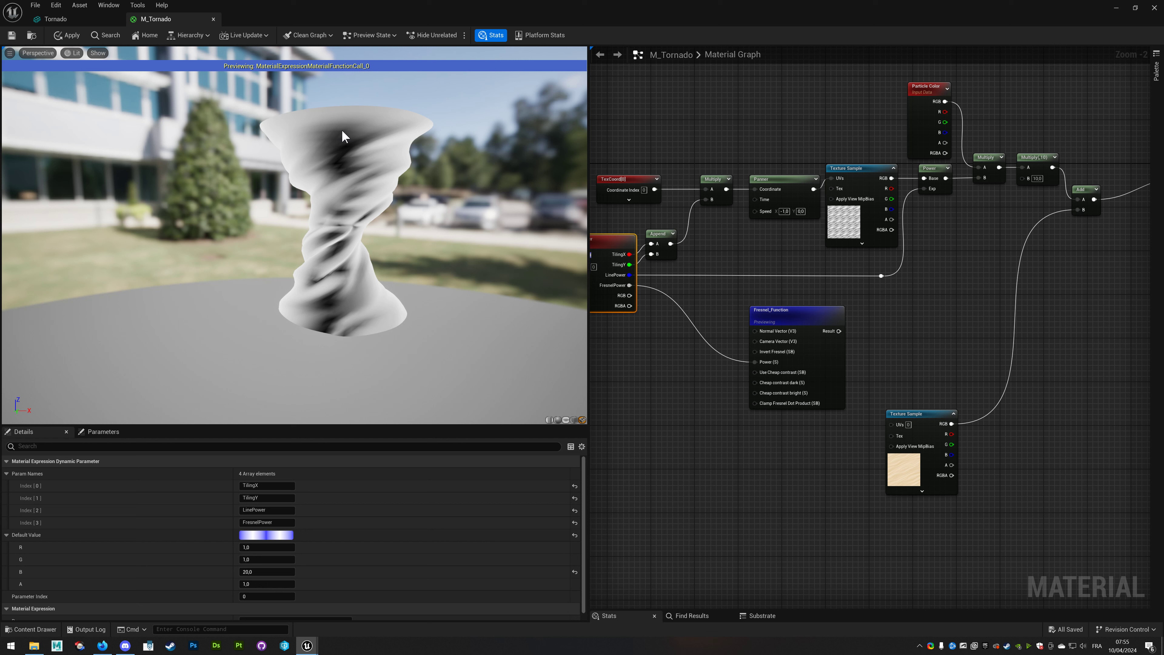
left_click(266, 584)
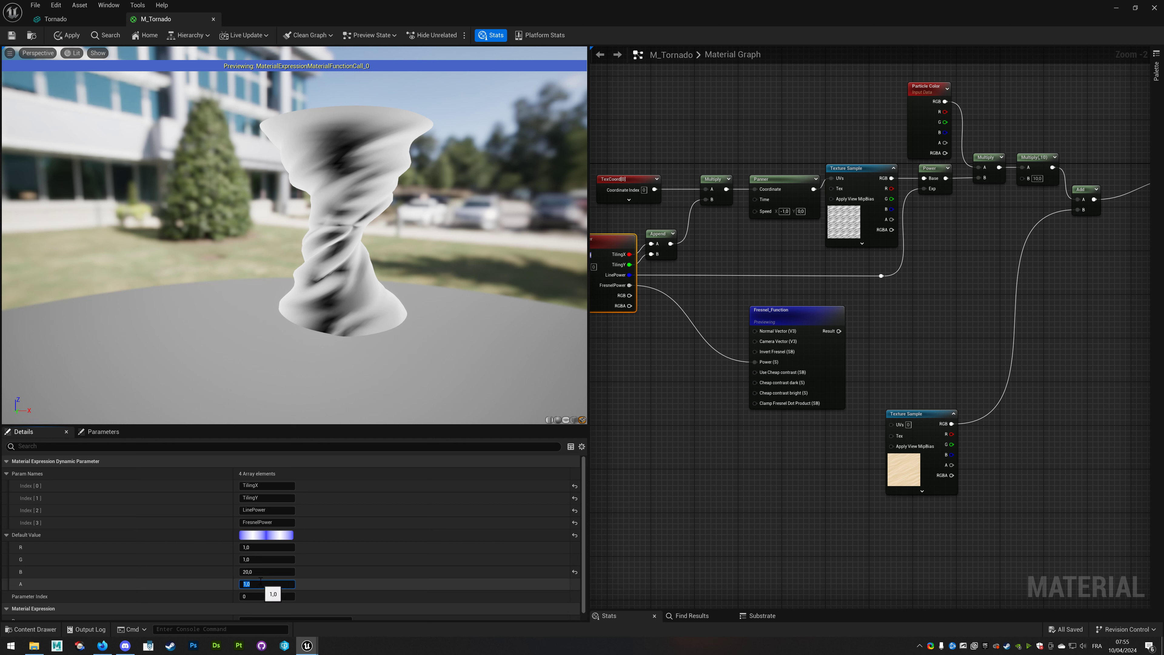
type("7")
key("Return")
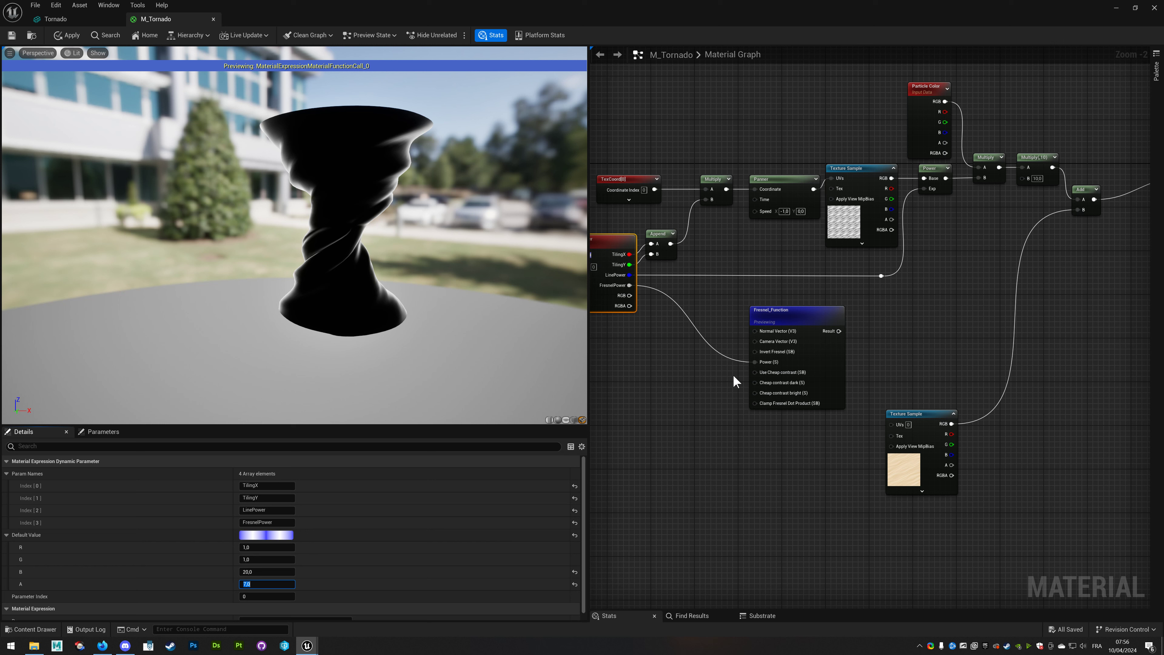
right_click(780, 316)
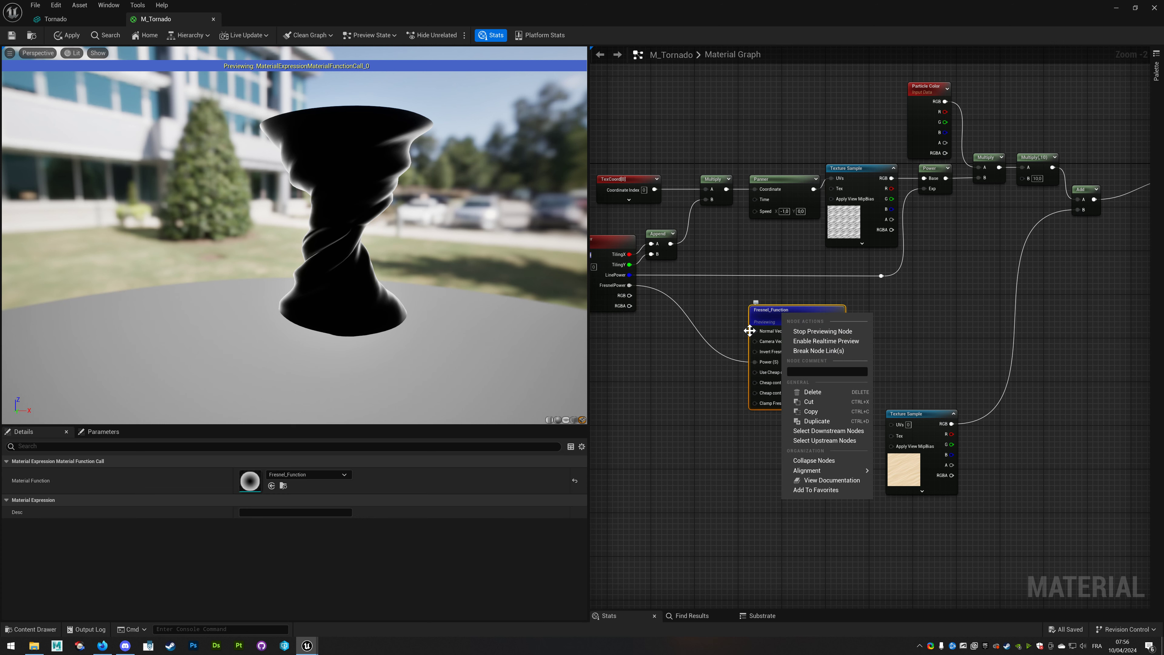
Stop previewing the Fresnel_Function and move the sand Texture Sample closer to it.
left_click(816, 331)
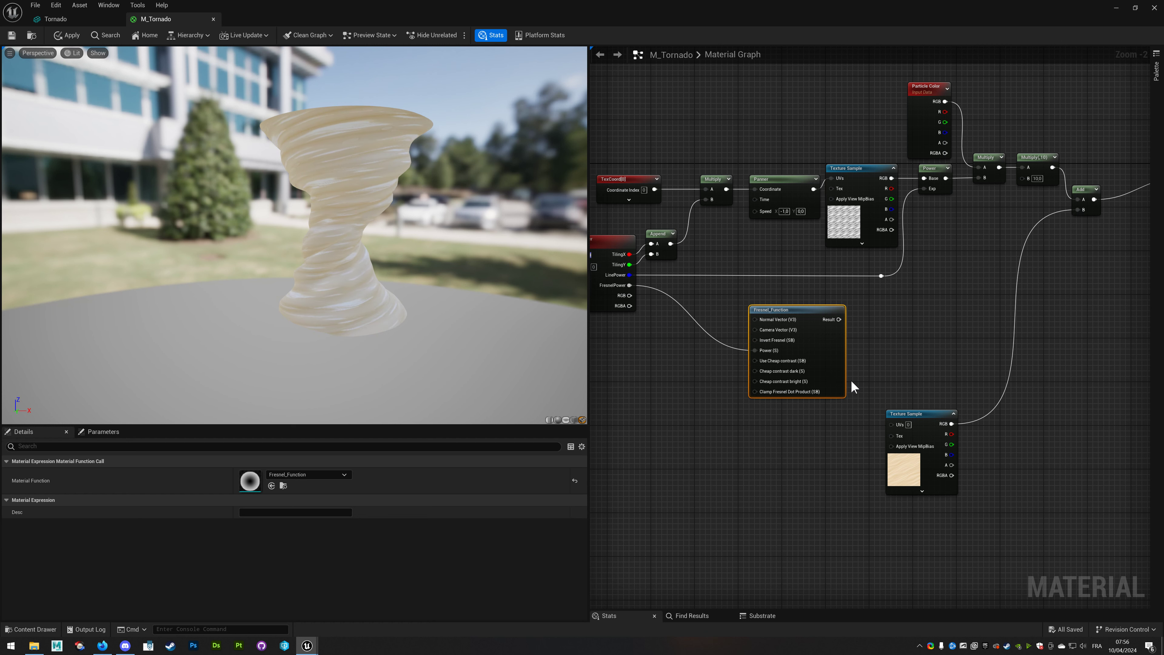
right_click_drag(866, 349, 785, 373)
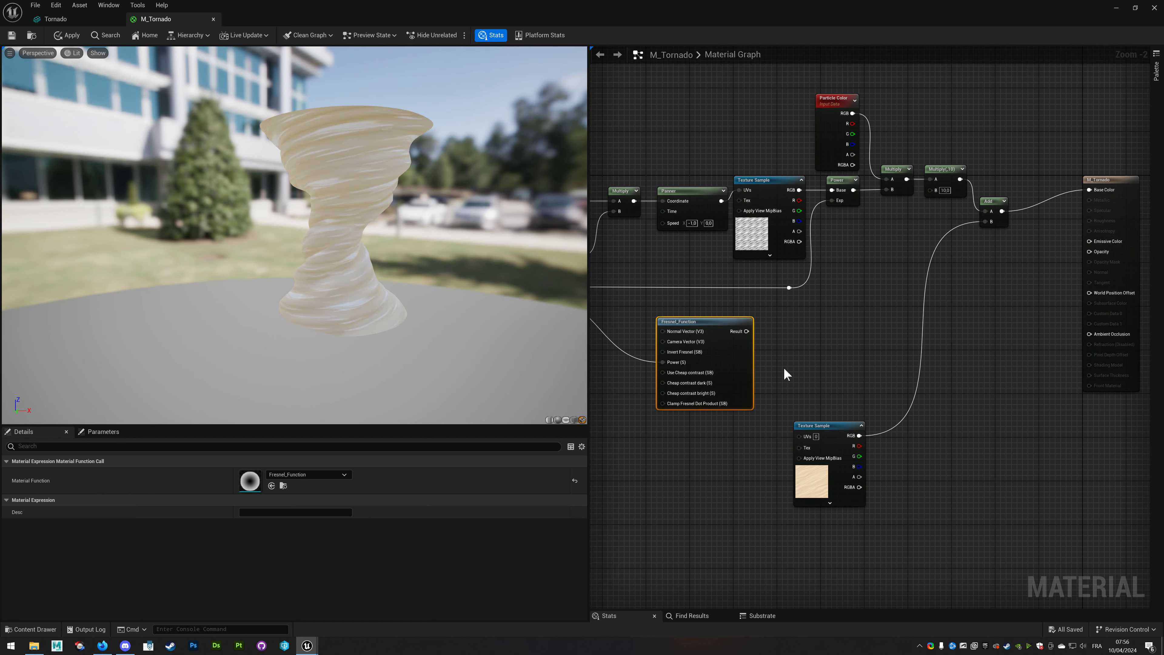
right_click_drag(781, 329, 855, 335)
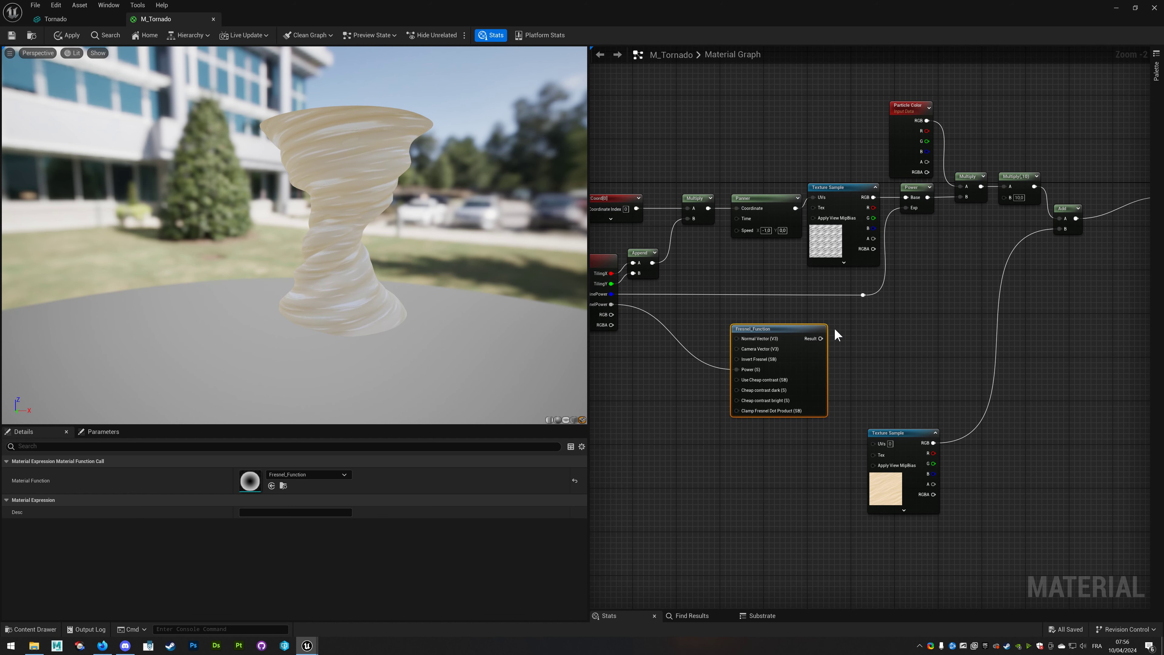
left_click_drag(901, 433, 879, 373)
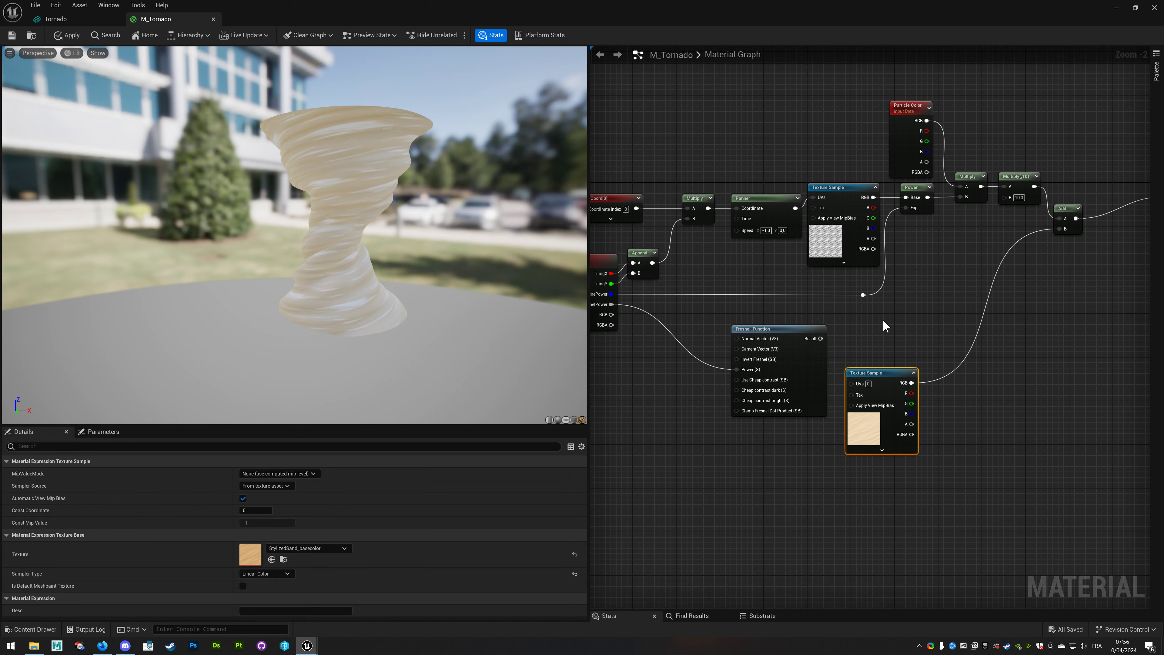
Add an Add node summing the Fresnel_Function result and the sand texture colour.
left_click_drag(820, 338, 914, 315)
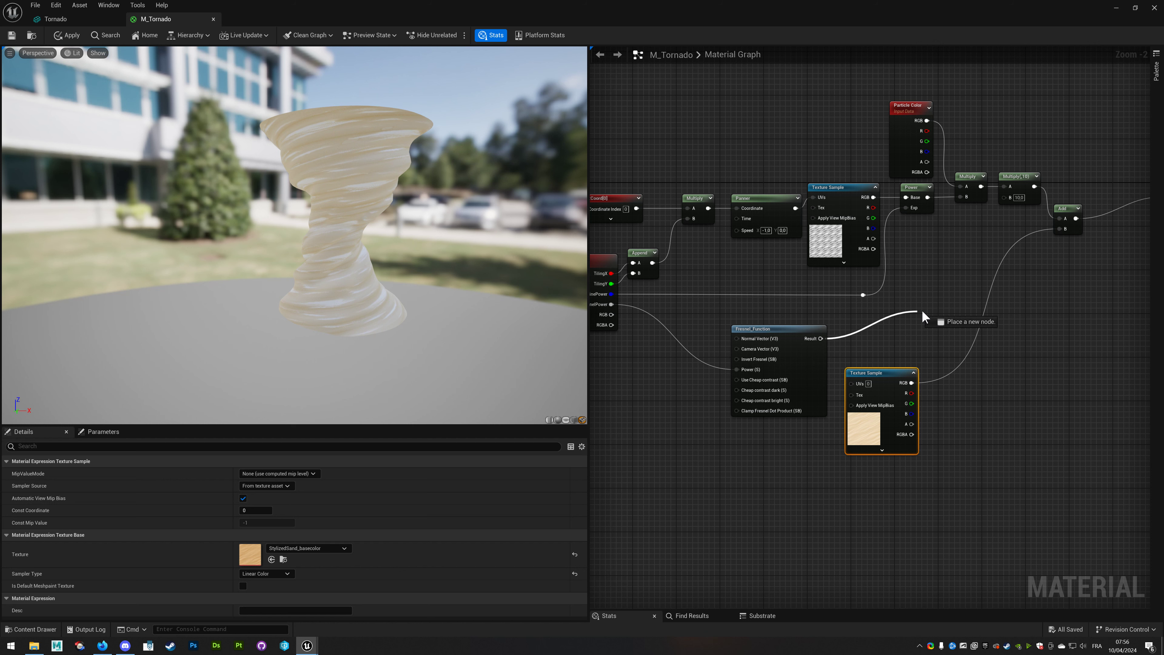
type("add")
left_click(938, 360)
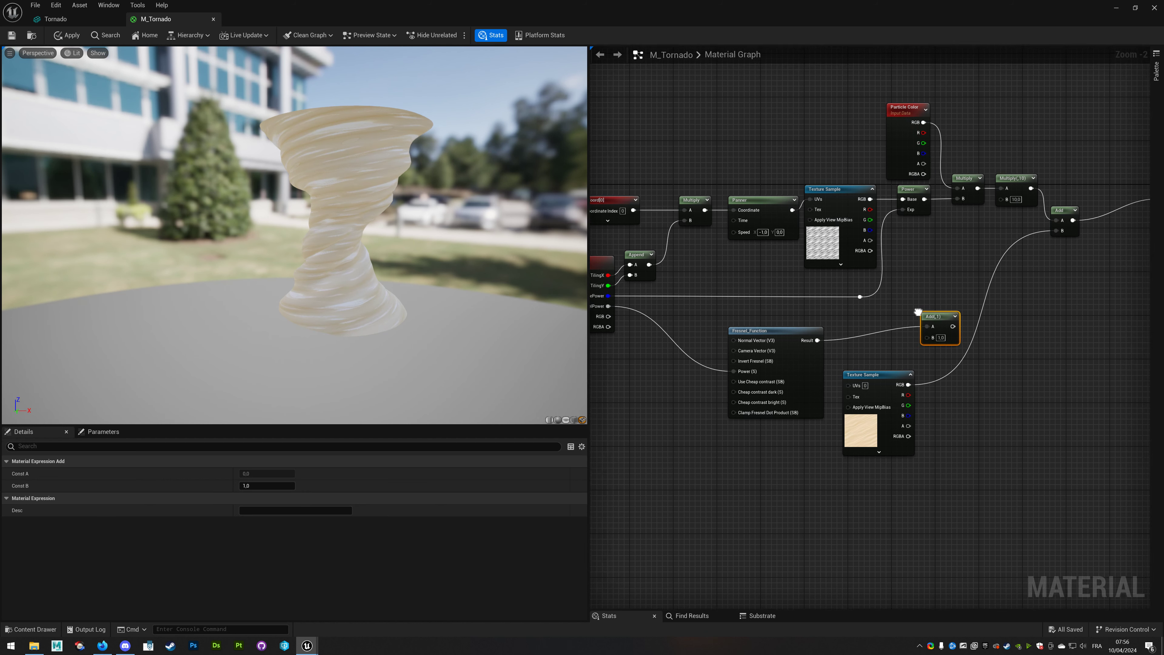
right_click_drag(944, 327, 825, 322)
mouse_move(761, 368)
left_mouse_down()
mouse_move(755, 342)
mouse_move(823, 347)
left_mouse_up()
left_click_drag(751, 341, 752, 352)
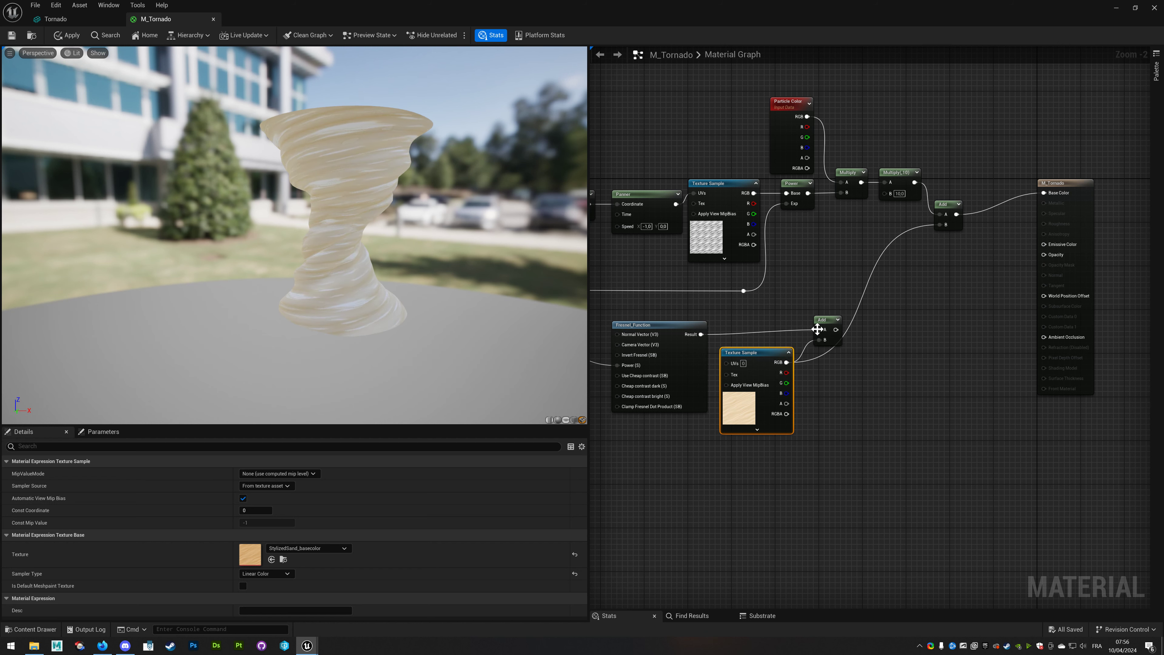
left_click_drag(827, 326, 818, 331)
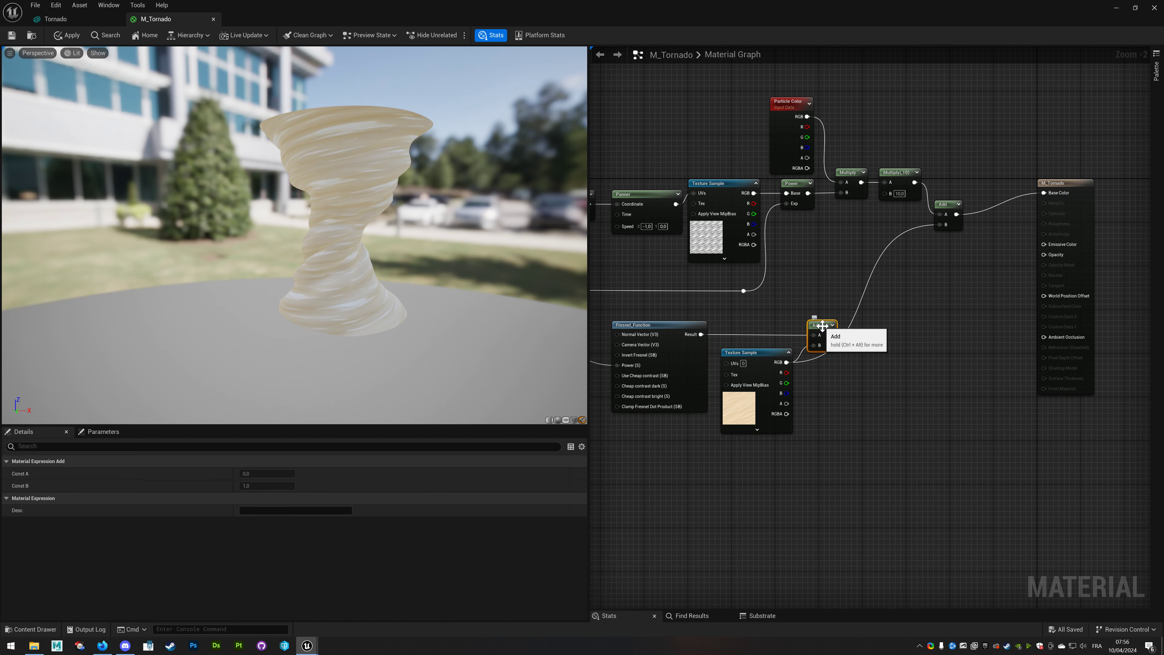
right_click_drag(882, 340, 822, 355)
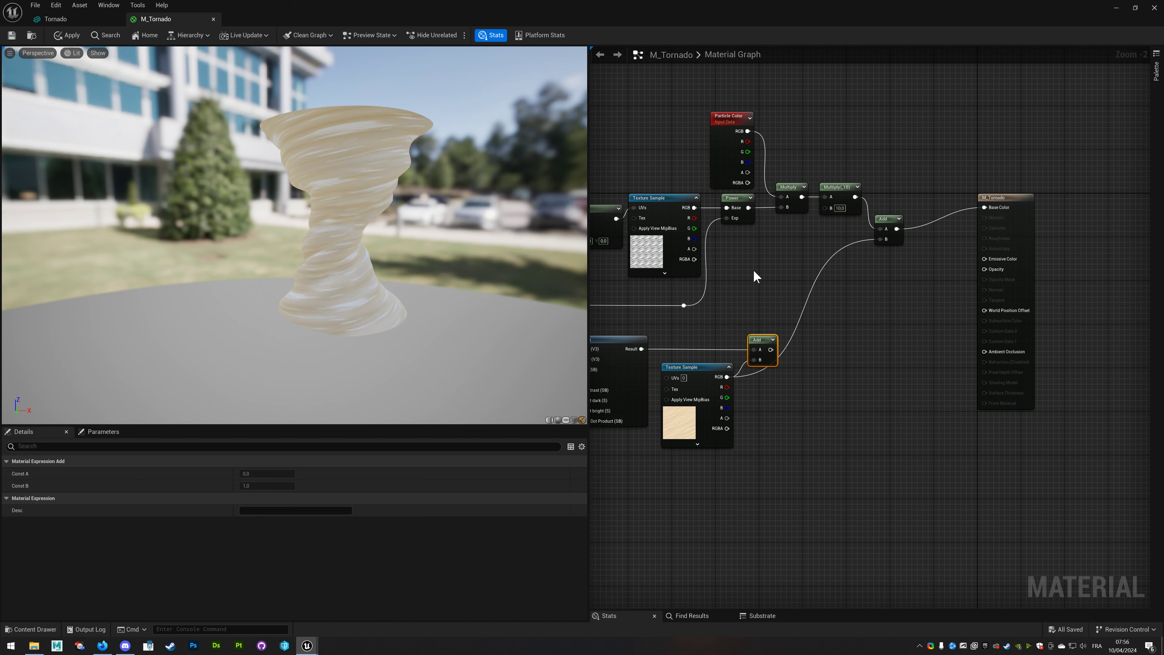
right_click_drag(751, 311, 778, 341)
Line up the Particle Color, Multiply and Add nodes in the top row.
left_click(778, 158)
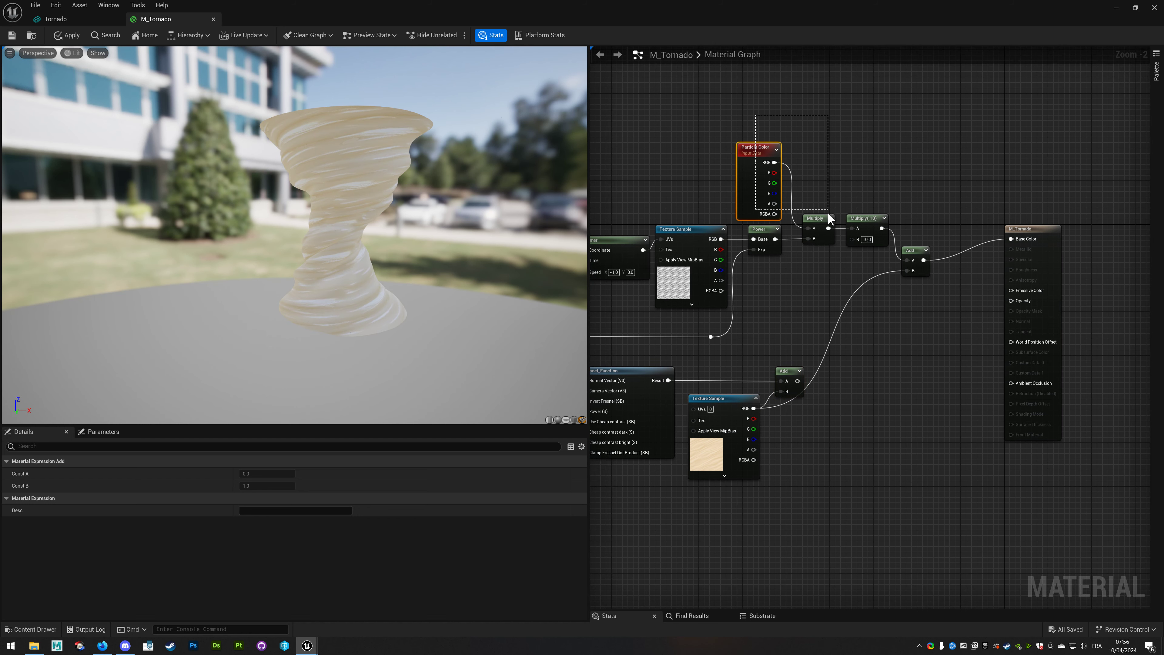
left_click(828, 214, "shift")
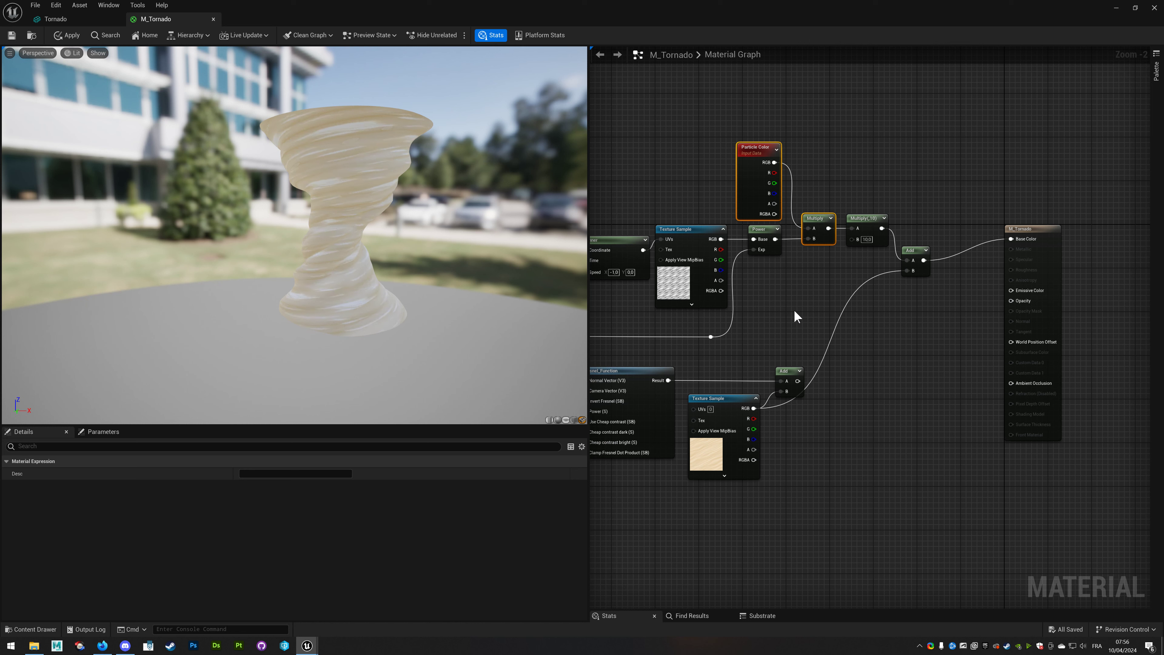
mouse_move(772, 174)
left_mouse_down()
mouse_move(789, 296)
mouse_move(816, 260)
mouse_move(819, 217)
left_mouse_up()
left_click(805, 332)
mouse_move(779, 287)
left_mouse_down()
mouse_move(809, 238)
mouse_move(859, 229)
left_mouse_up()
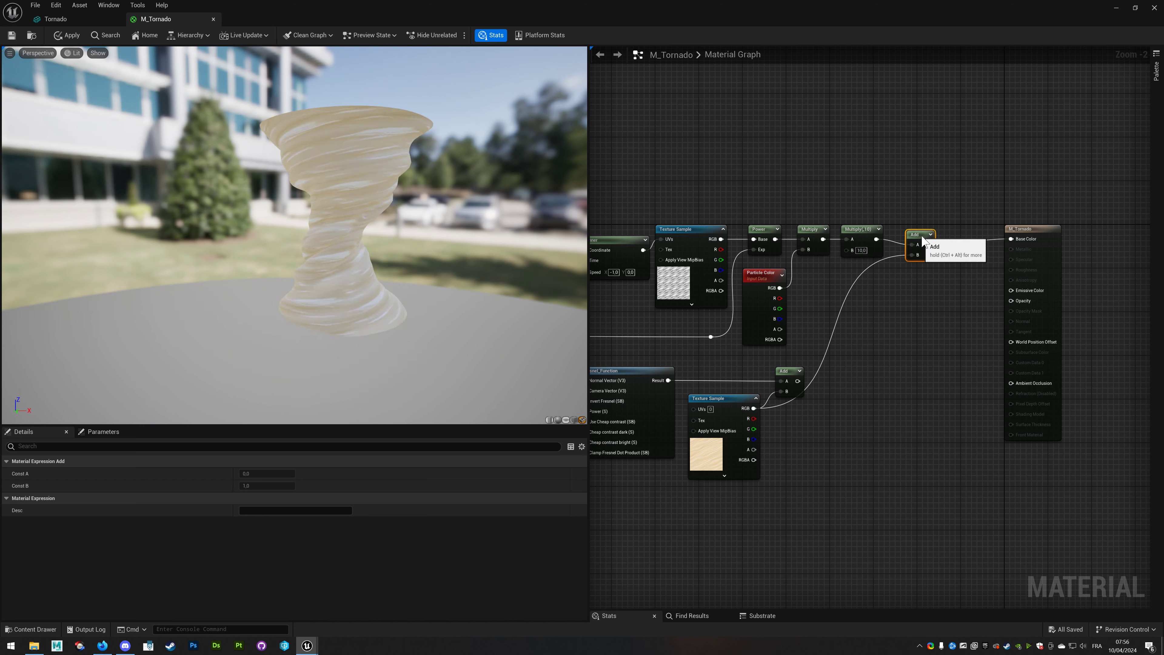
left_click_drag(912, 250, 917, 229)
right_click_drag(831, 339, 813, 289)
scroll(813, 282, "up", 2)
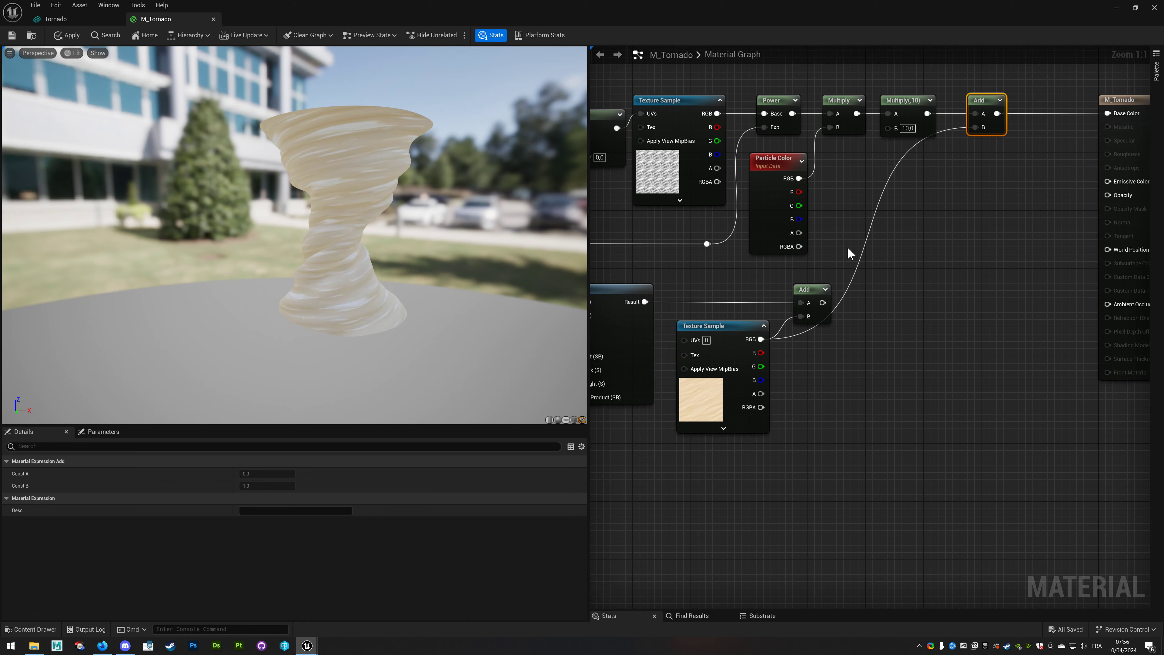
Add a new Multiply taking Particle Color RGB in A and the Fresnel-plus-texture Add in B.
left_click(854, 104)
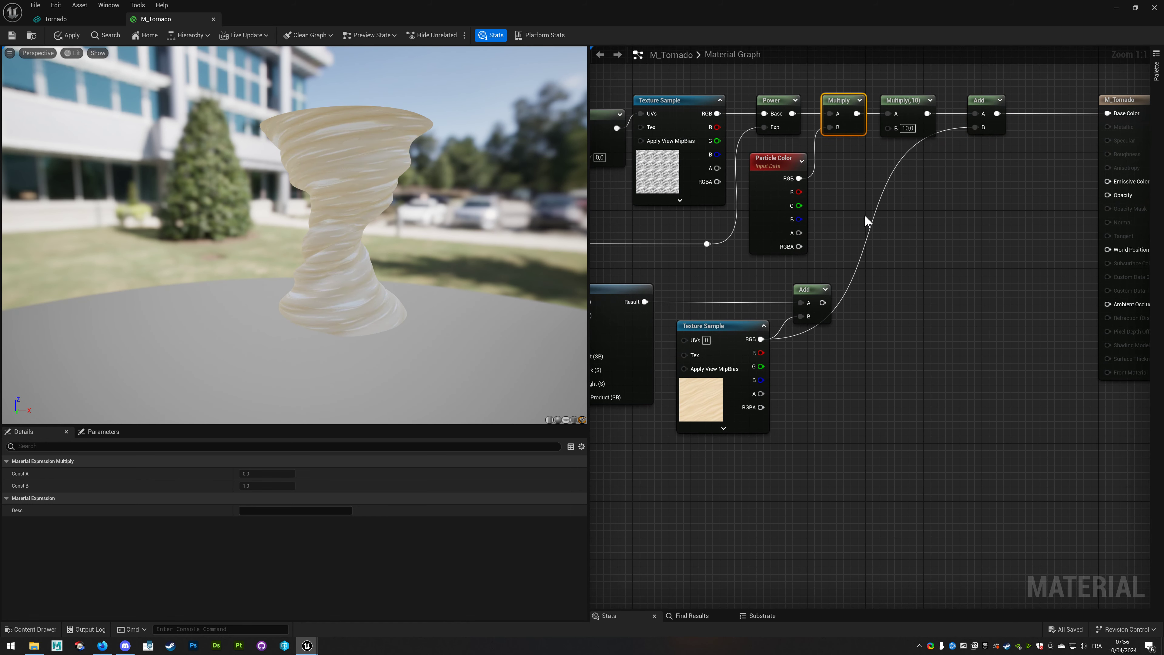
key("ctrl+c")
key("ctrl+v")
left_click_drag(823, 302, 880, 306)
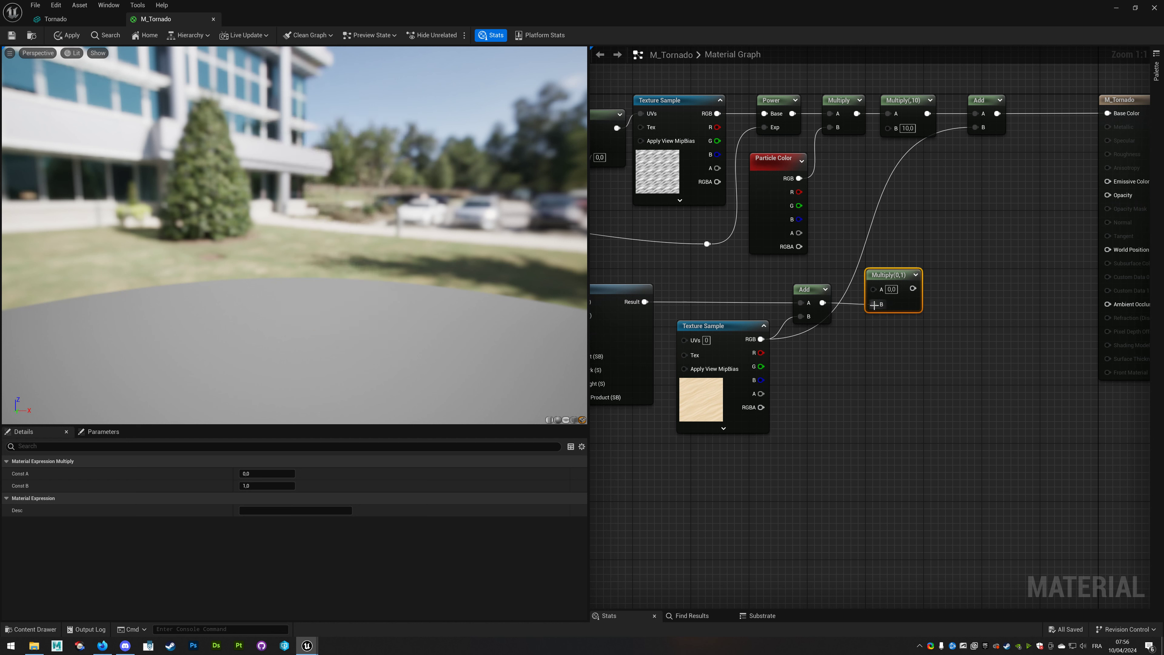
left_click_drag(798, 179, 867, 283)
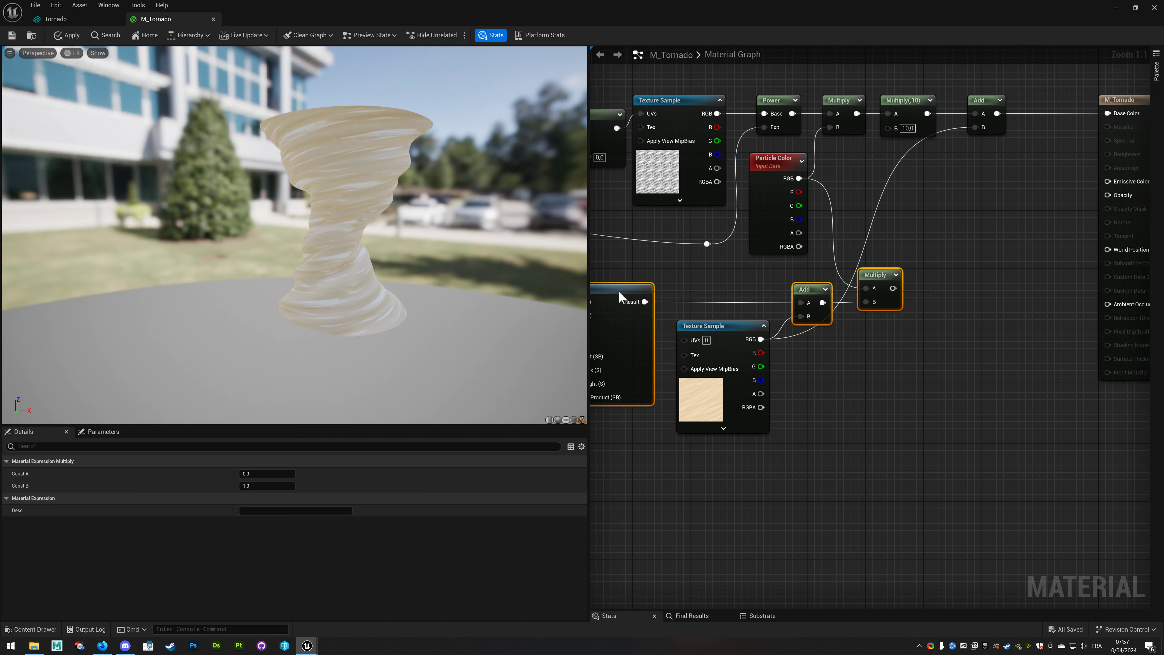
left_click(779, 367)
right_click_drag(912, 379, 837, 372)
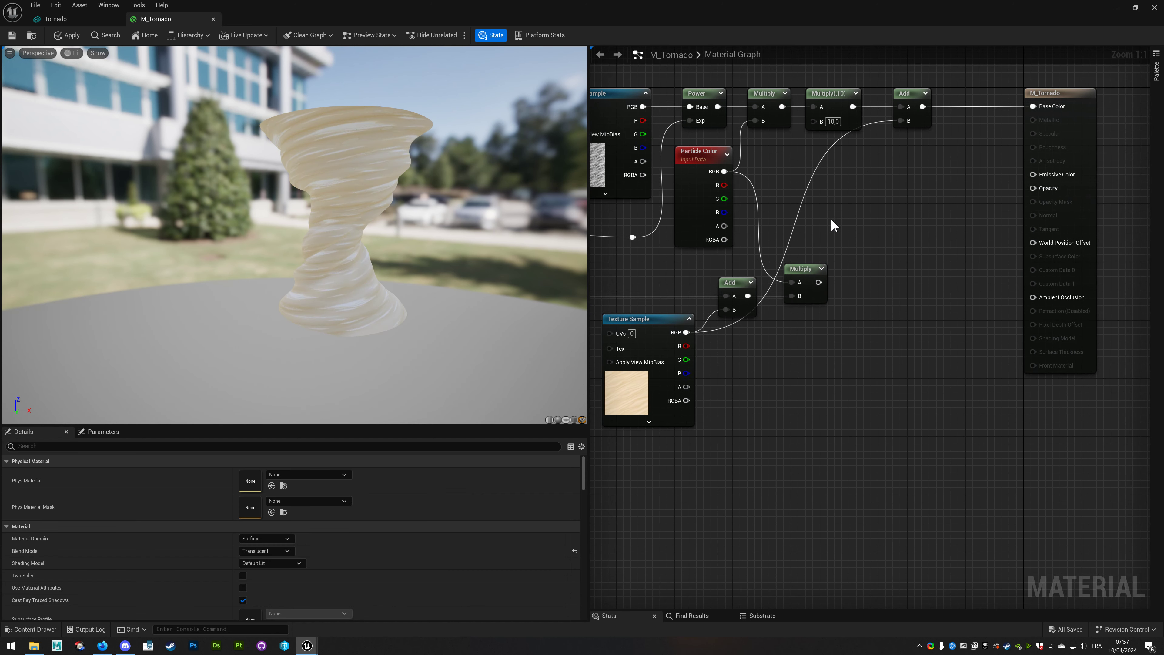
Break the old link into the upper Add's B and connect the new Multiply there instead.
right_click(902, 119)
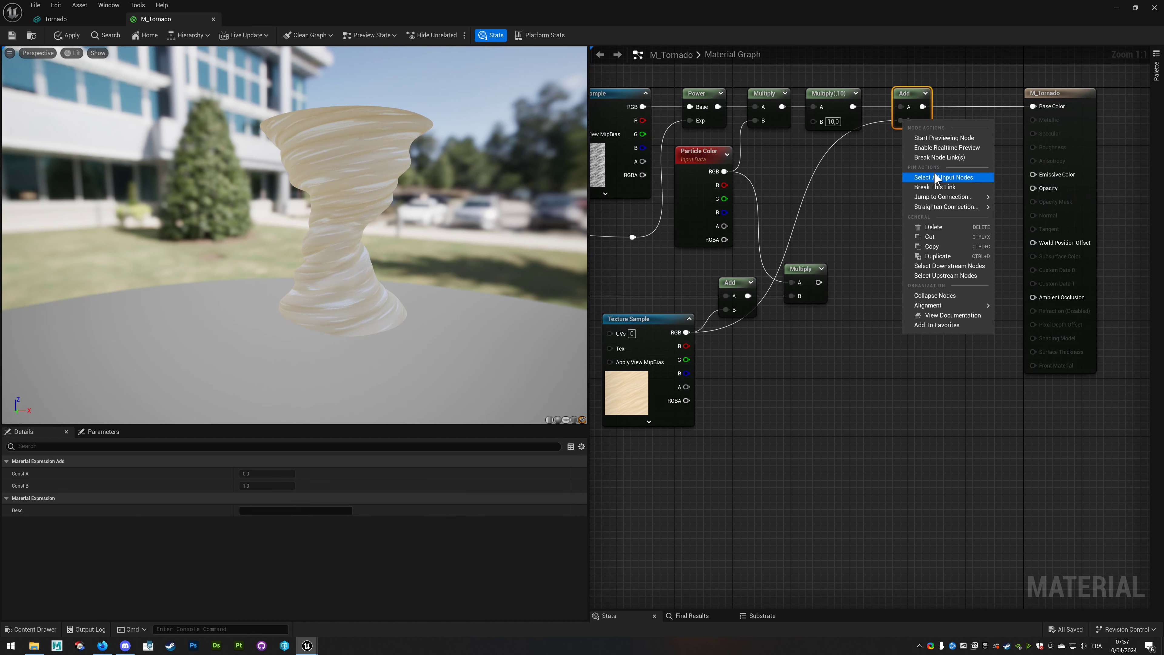
left_click(935, 186)
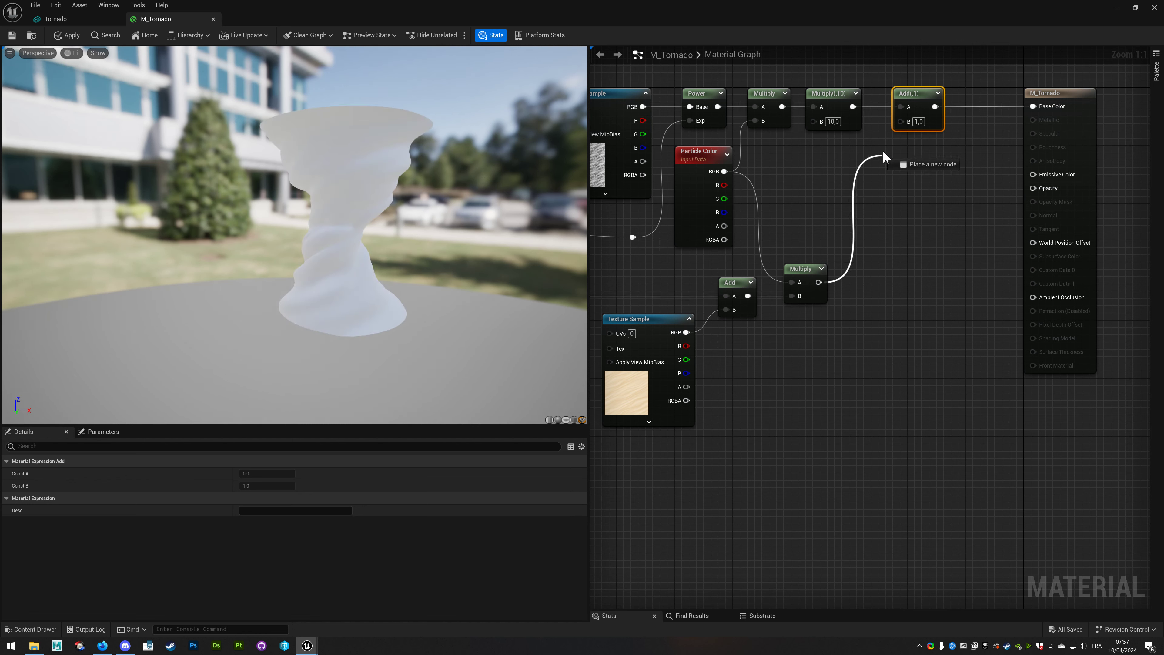
left_click_drag(818, 281, 901, 121)
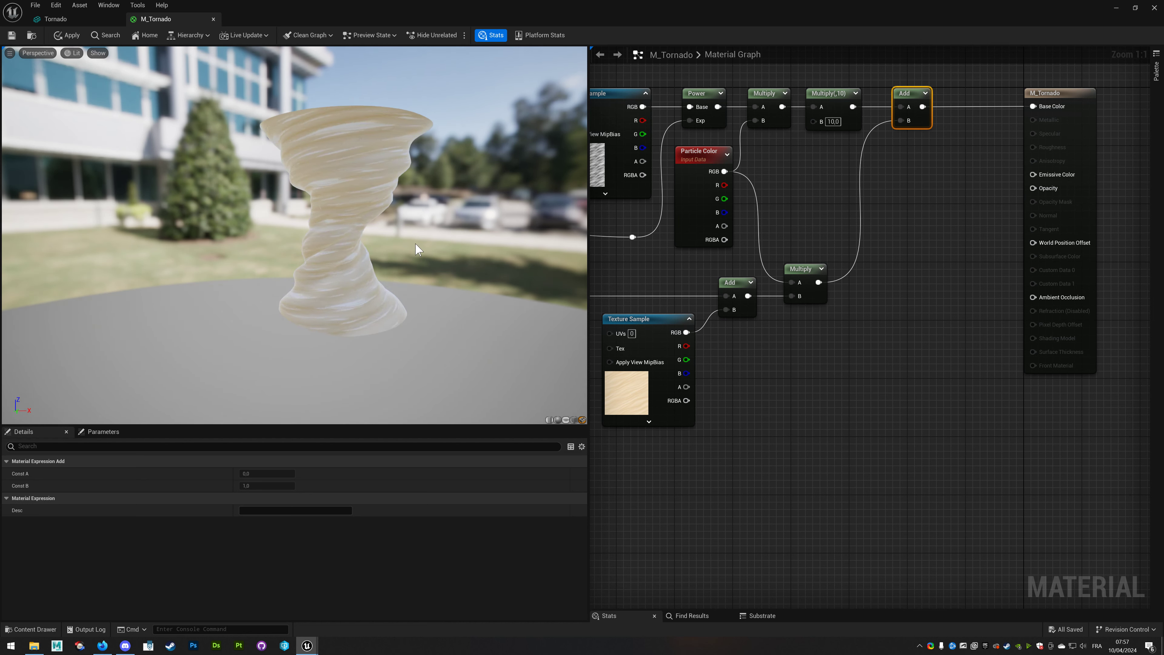
mouse_move(796, 381)
right_mouse_down()
mouse_move(891, 384)
mouse_move(1030, 467)
right_mouse_up()
right_click_drag(928, 145, 799, 131)
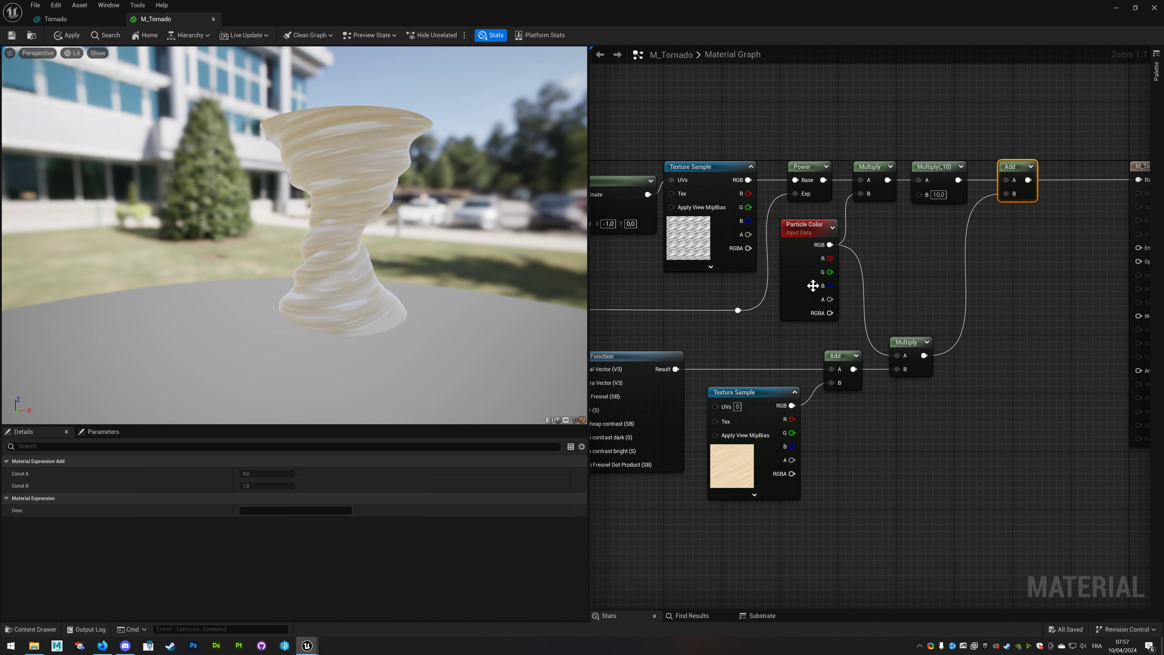
right_click_drag(799, 313, 724, 323)
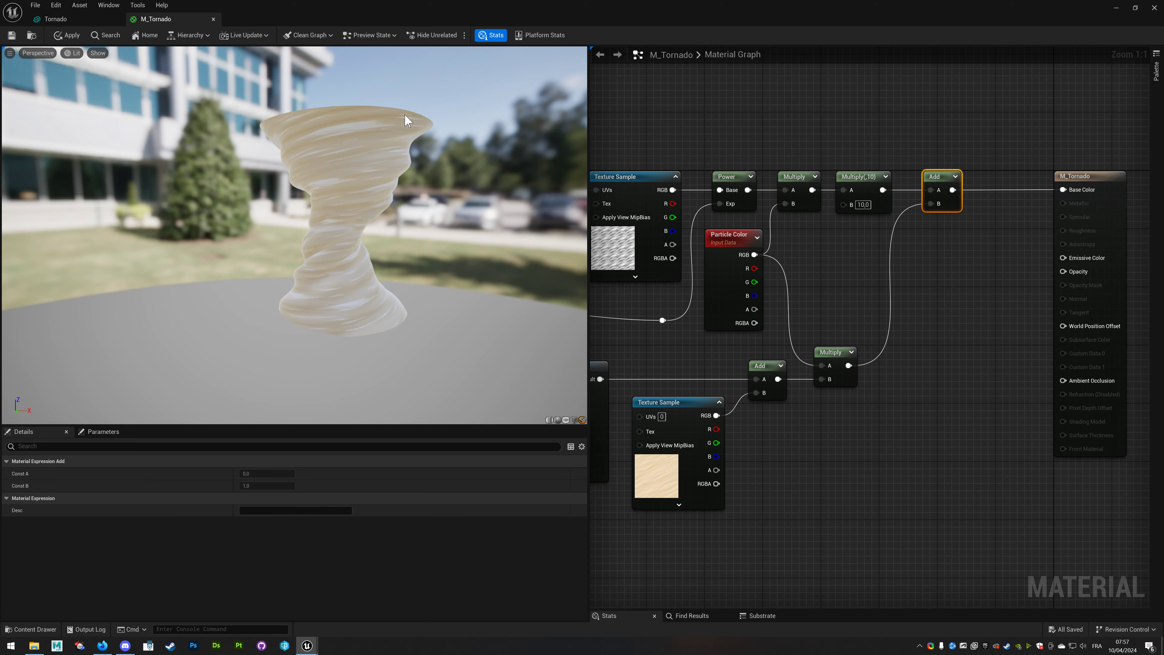
right_click_drag(698, 122, 818, 226)
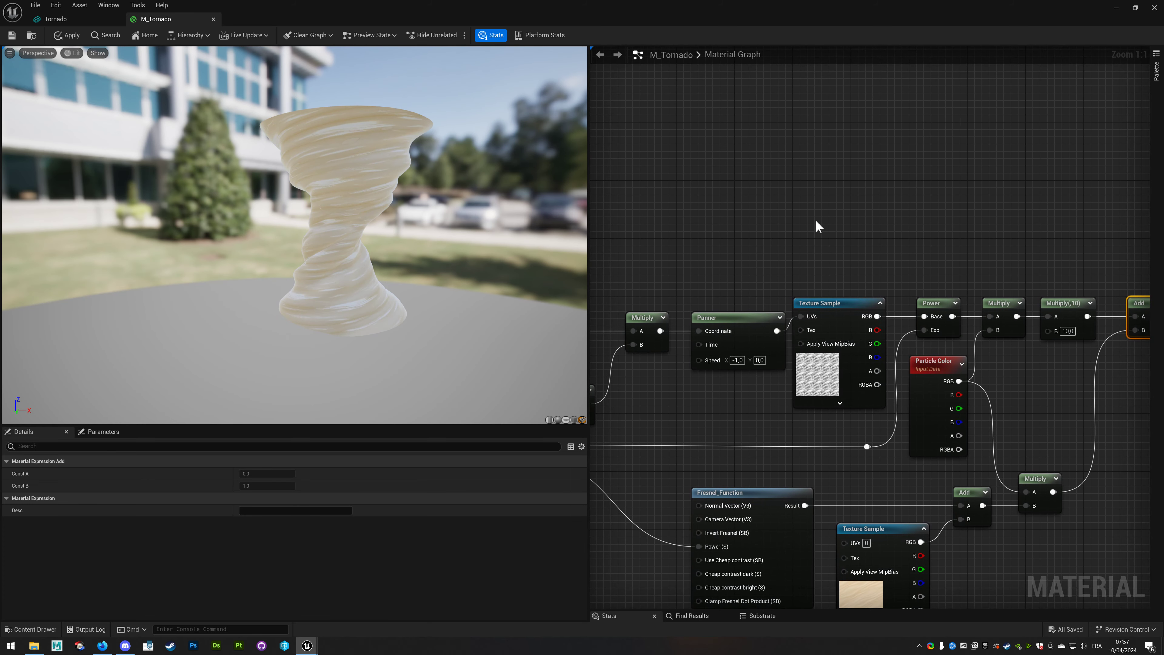
right_click_drag(679, 303, 841, 249)
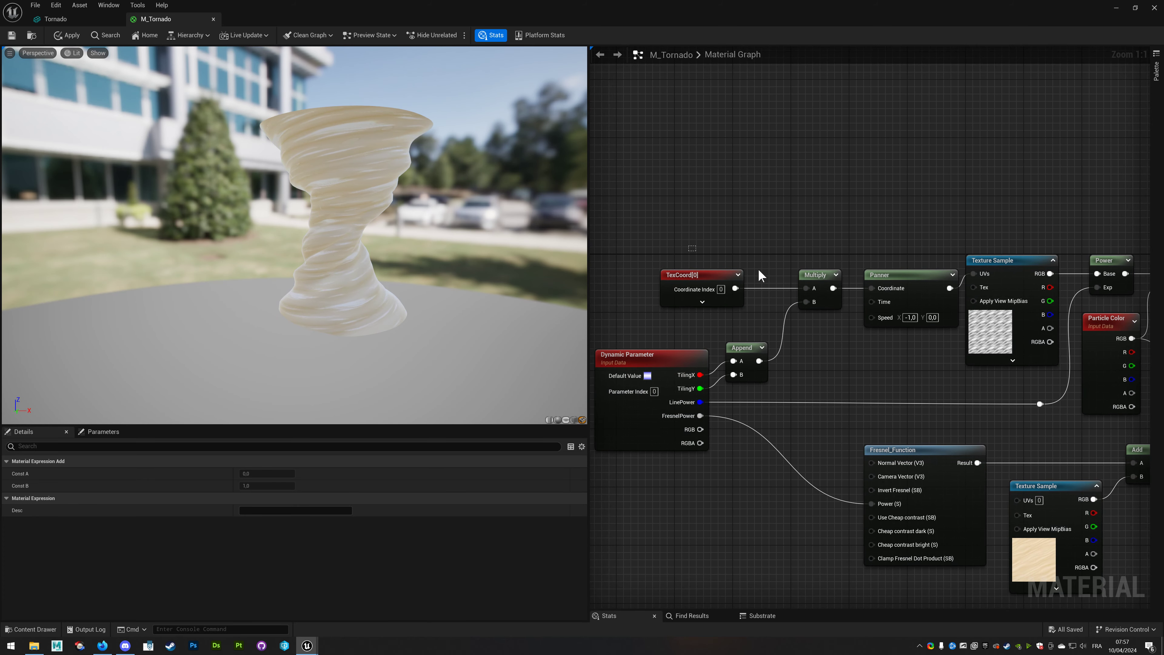
Duplicate the TexCoord node and set the copy's UTiling and VTiling to 1.0.
left_click_drag(763, 272, 930, 297)
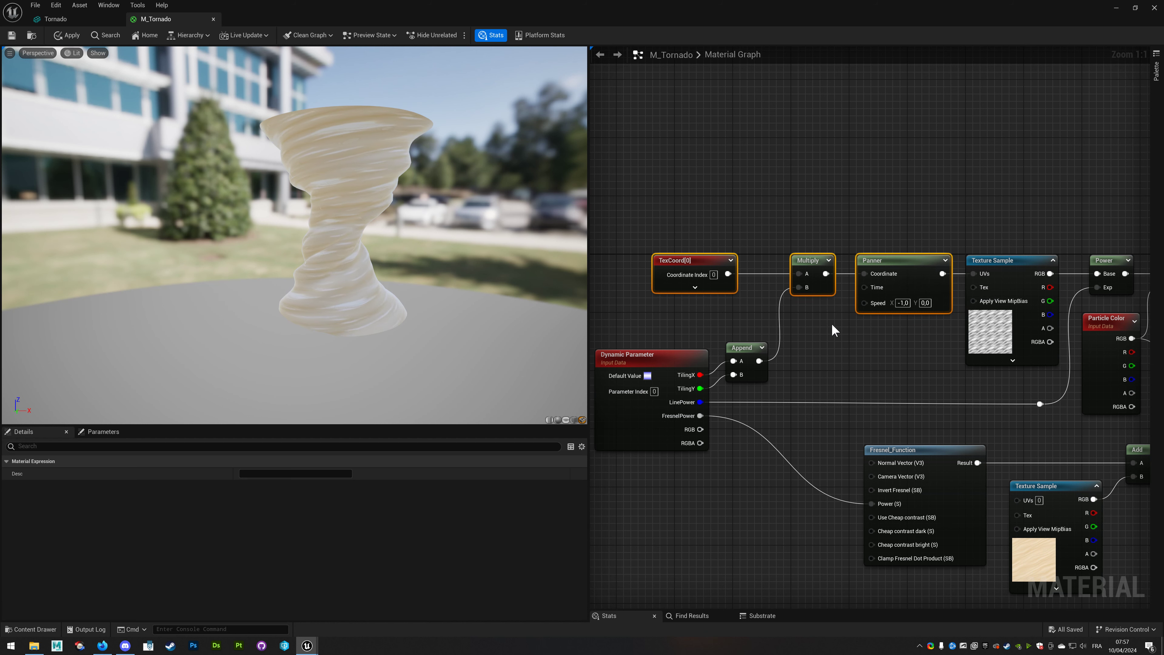
right_click_drag(833, 330, 760, 379)
right_click(798, 192)
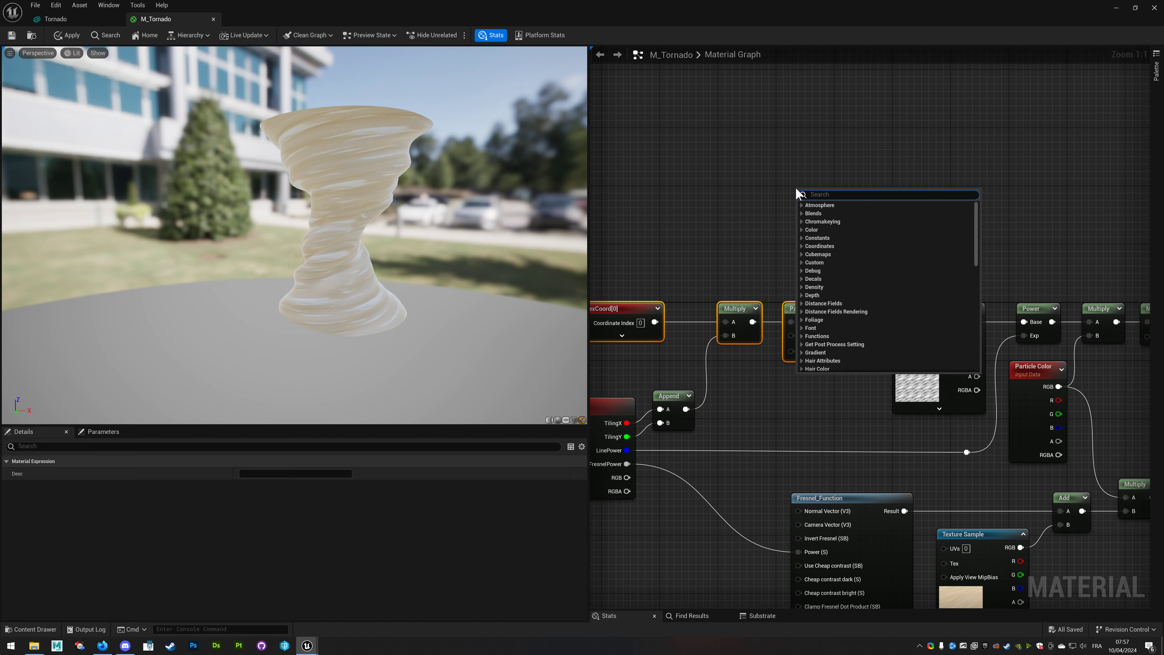
key("Escape")
left_click(623, 307)
key("ctrl+c")
key("ctrl+v")
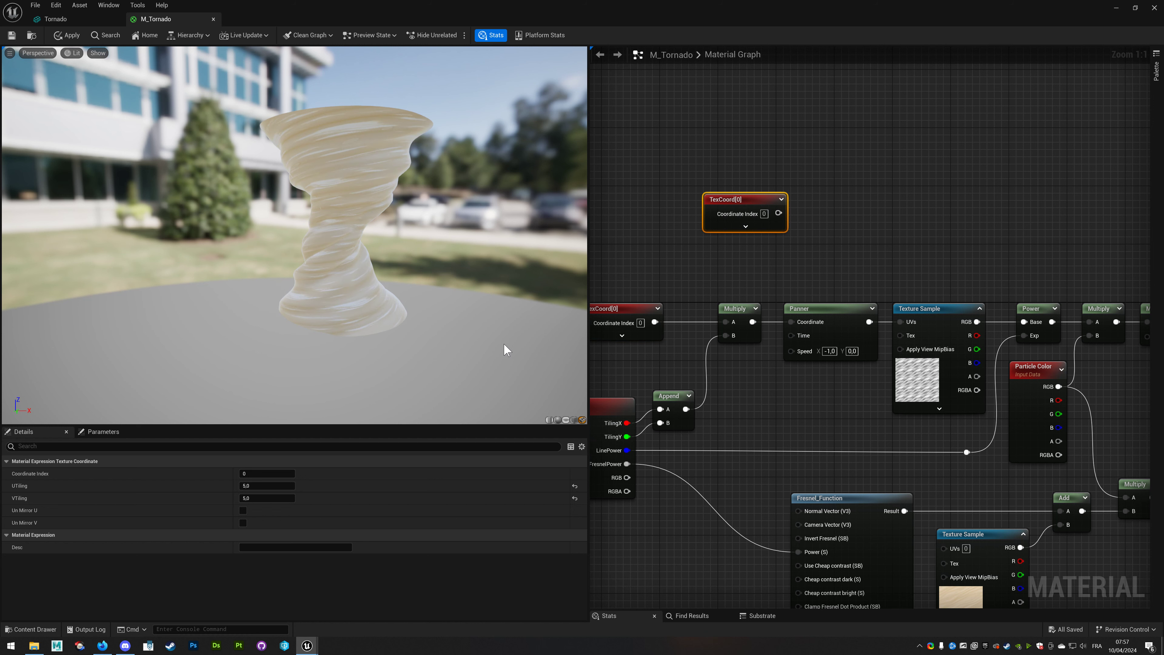
key("BackSpace")
key("BackSpace")
key("BackSpace")
type("1")
key("Tab")
type("1")
key("Return")
right_click_drag(802, 219, 759, 228)
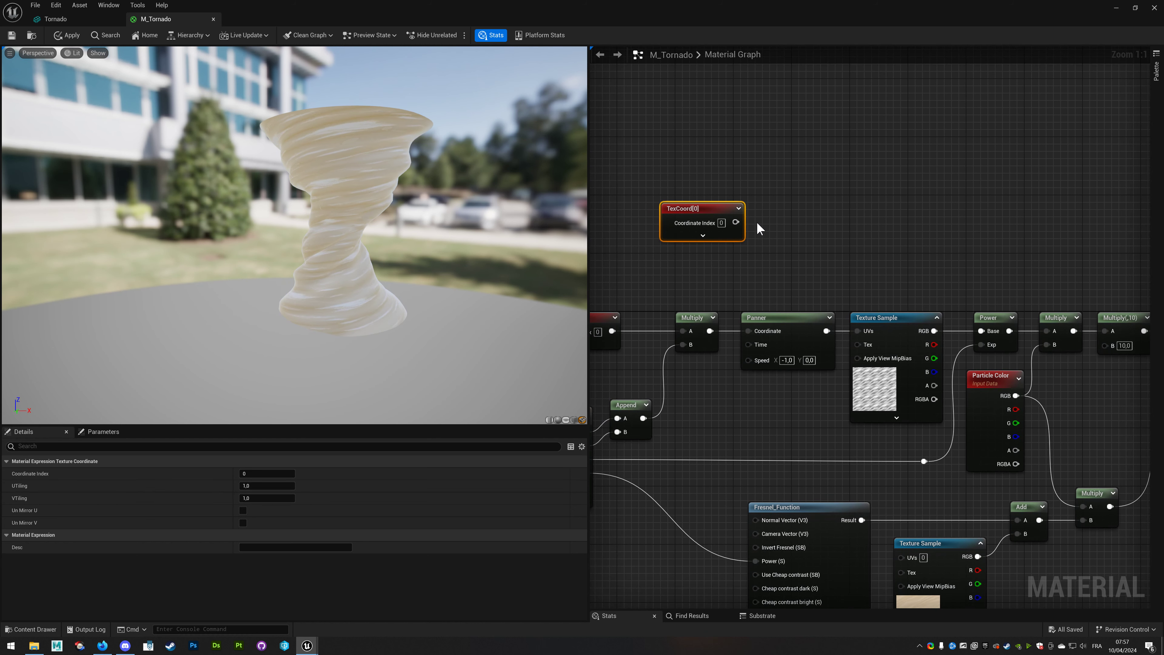
Feed the new TexCoord into a ComponentMask that keeps only the G channel.
left_click_drag(735, 222, 762, 222)
type("mask")
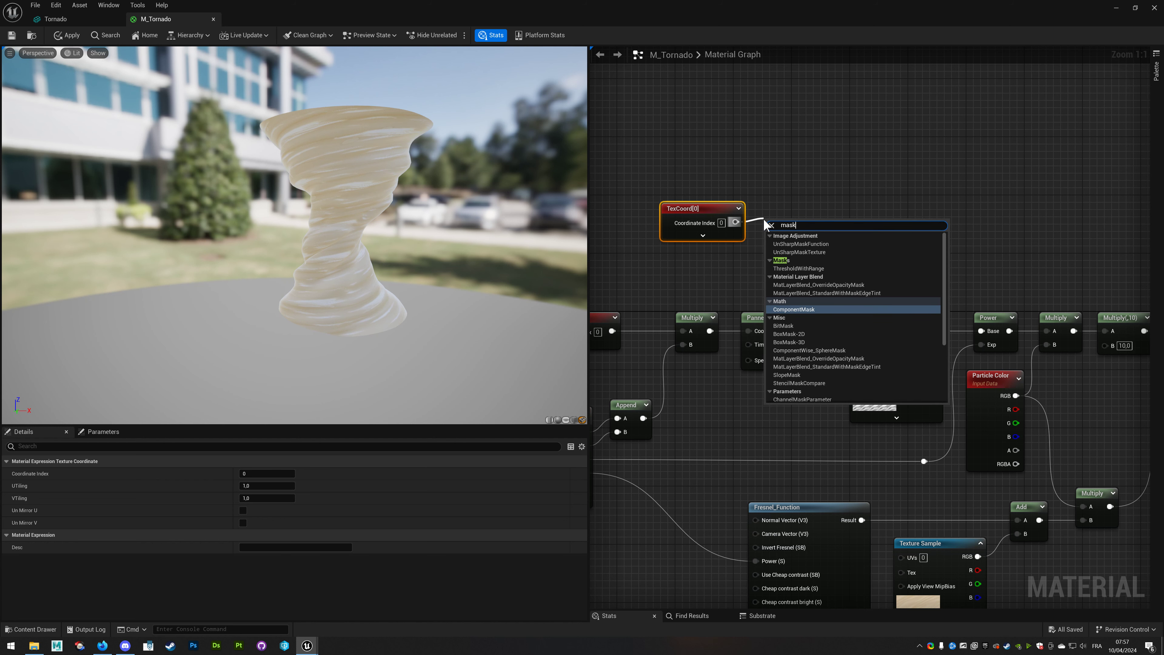
left_click(798, 309)
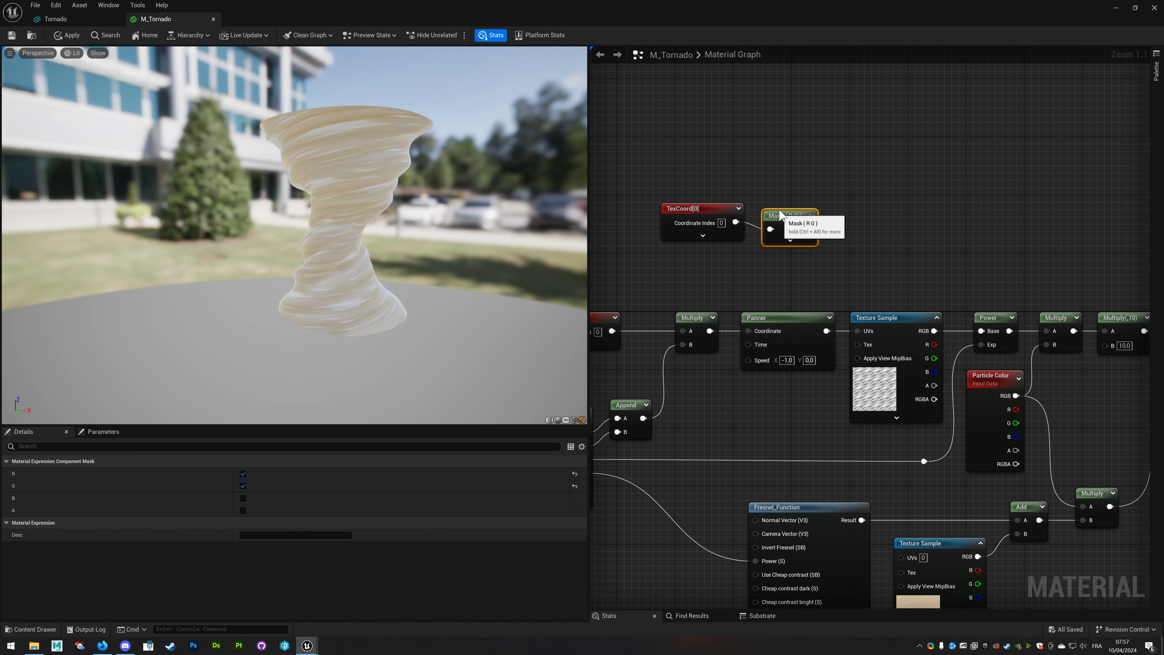
left_click(243, 474)
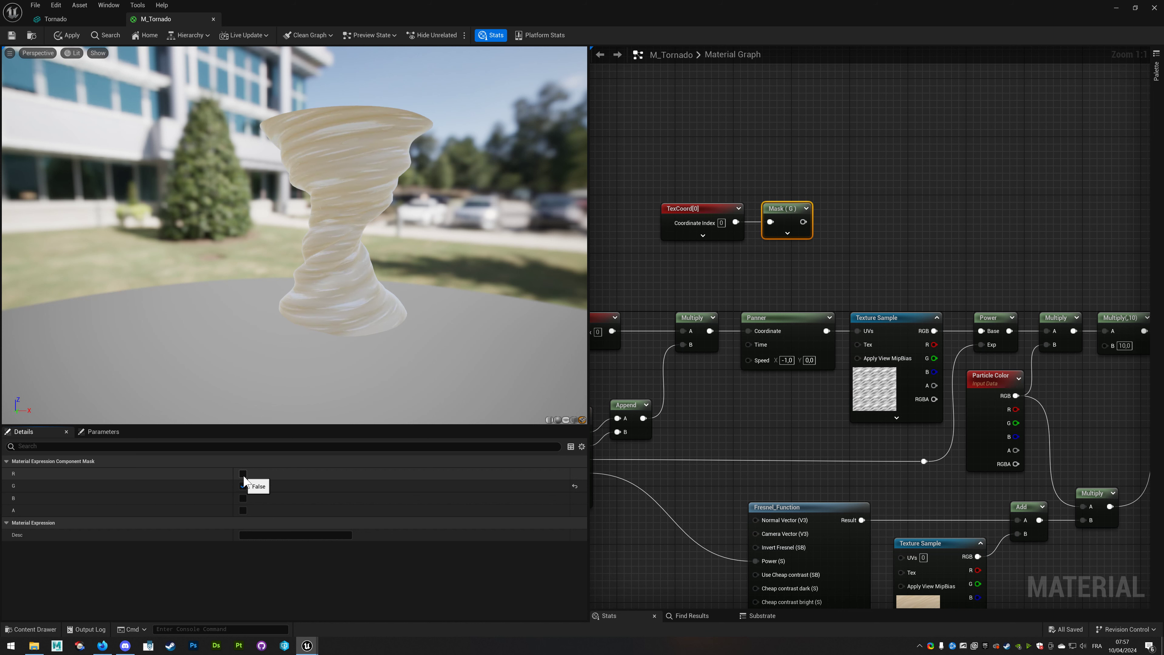
right_click_drag(773, 277, 742, 275)
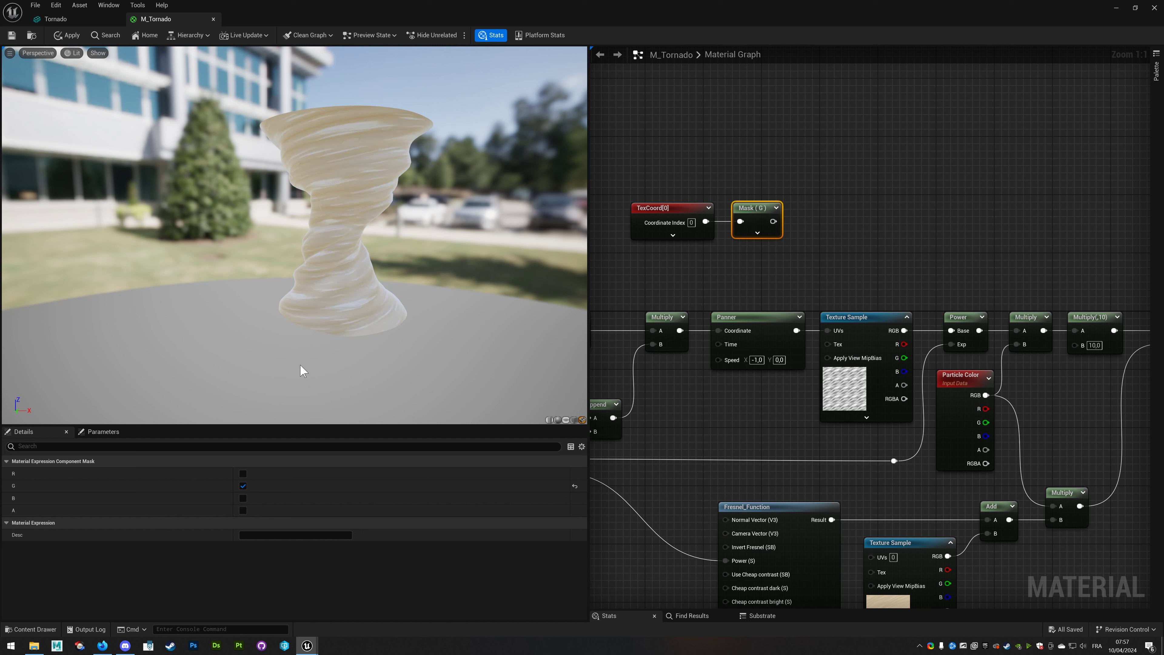
left_click(668, 233)
left_click(671, 233)
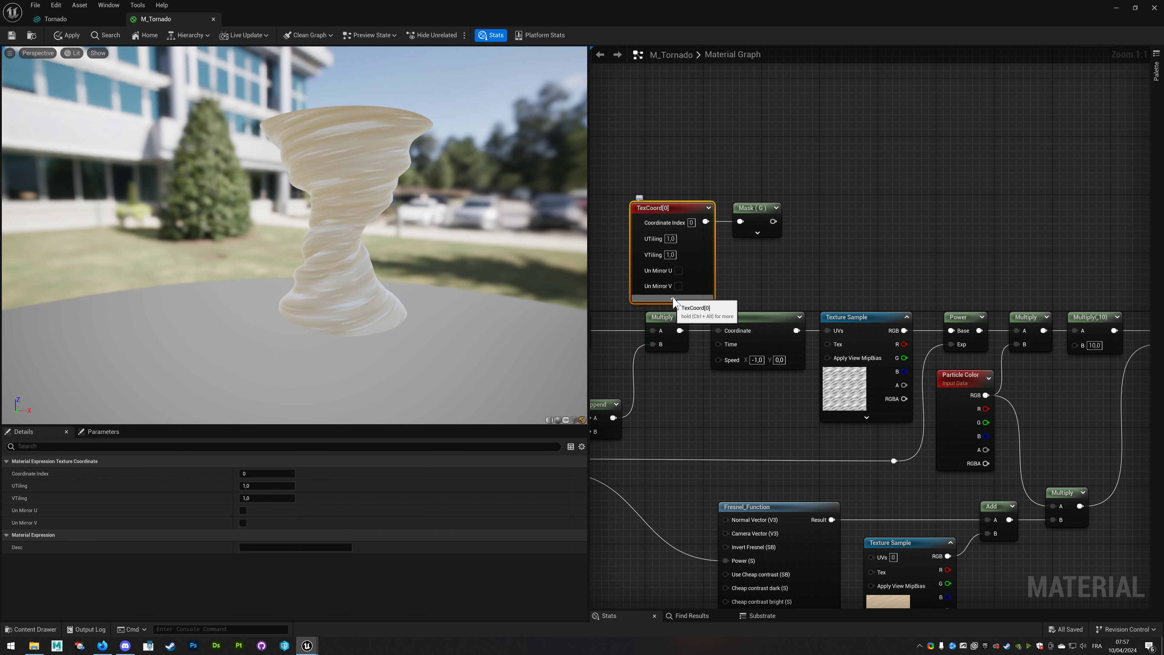
left_click(672, 299)
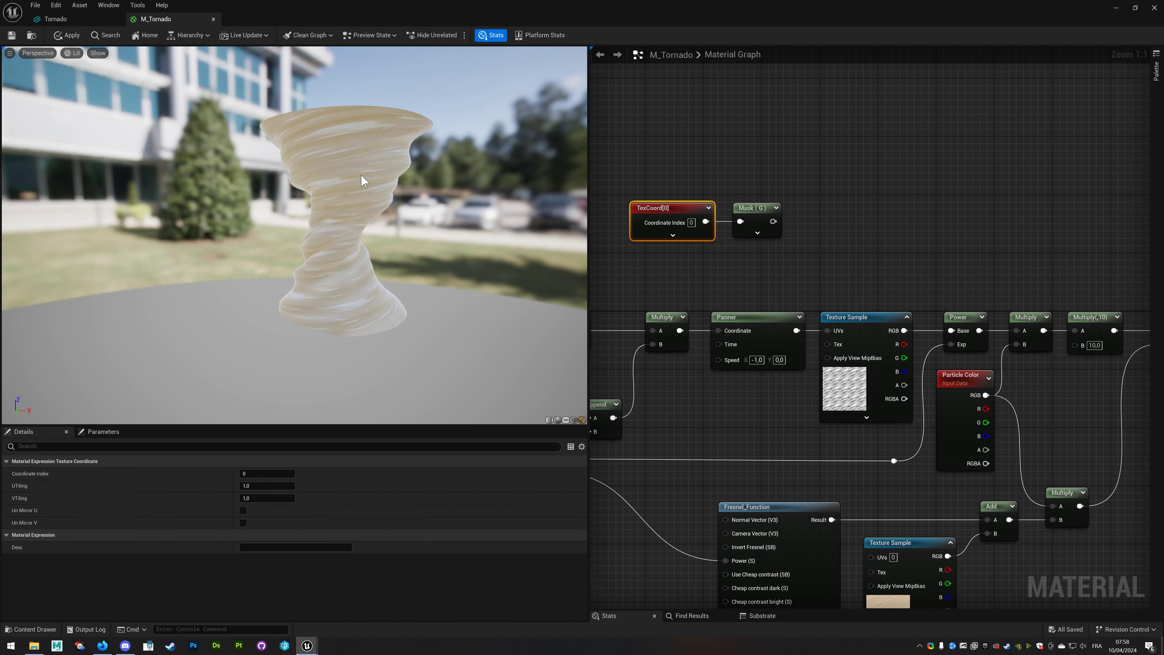
right_click_drag(827, 242, 779, 265)
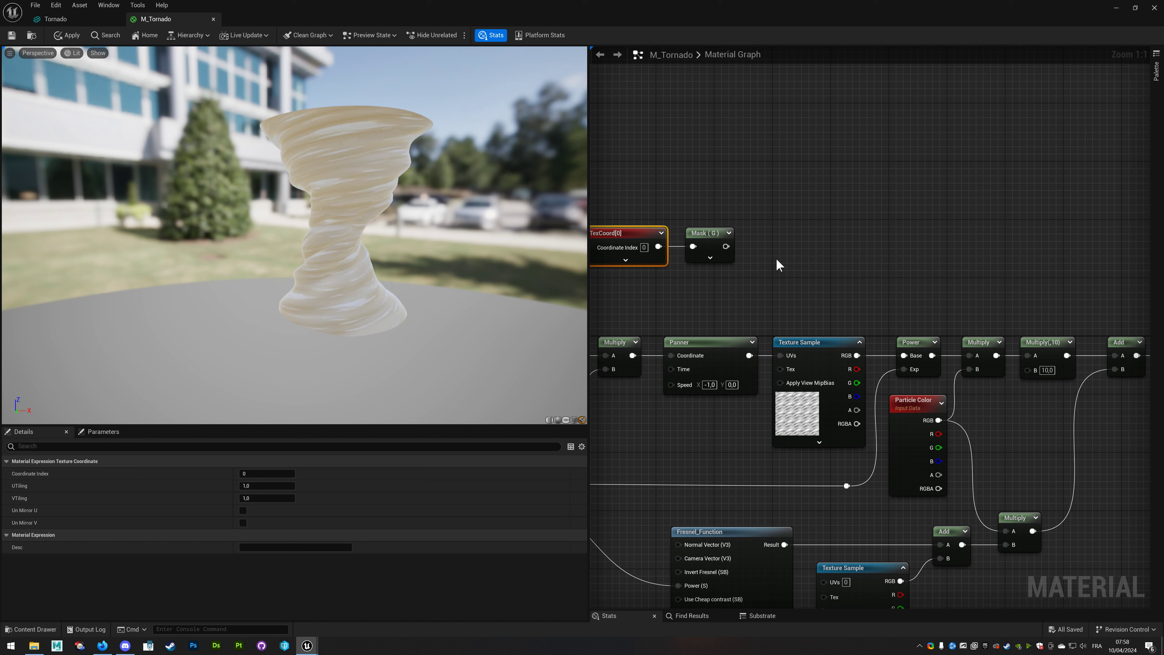
left_click_drag(725, 247, 765, 250)
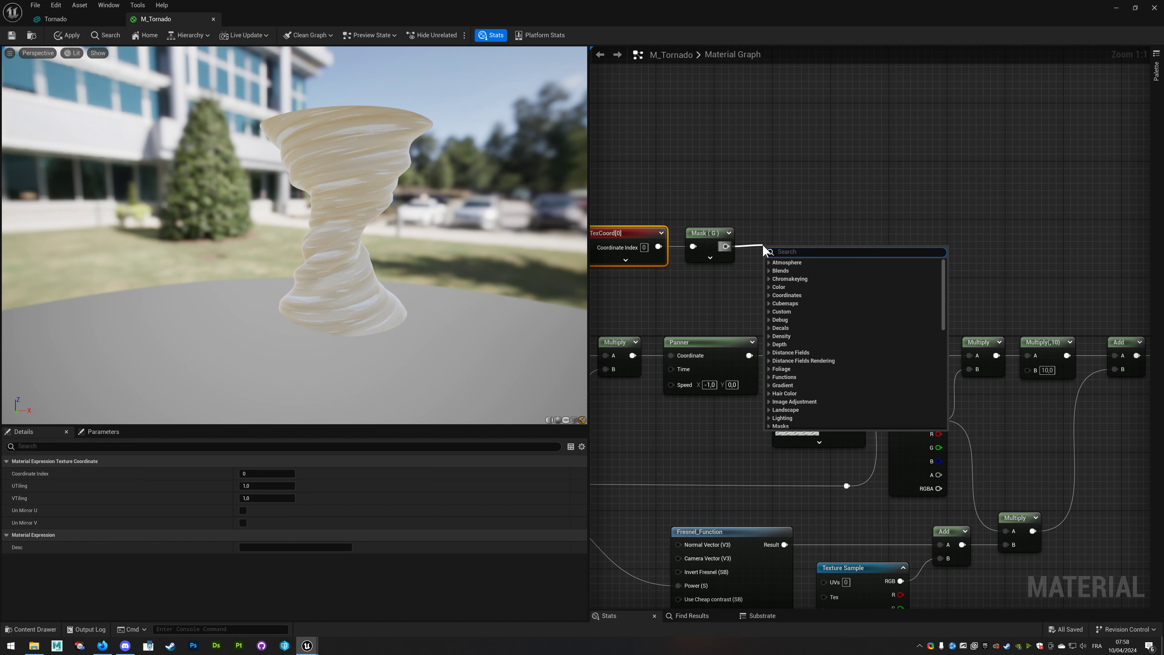
Add a Sine node after Mask (G) with Period 2.0, previewing it on the tornado.
type("sine")
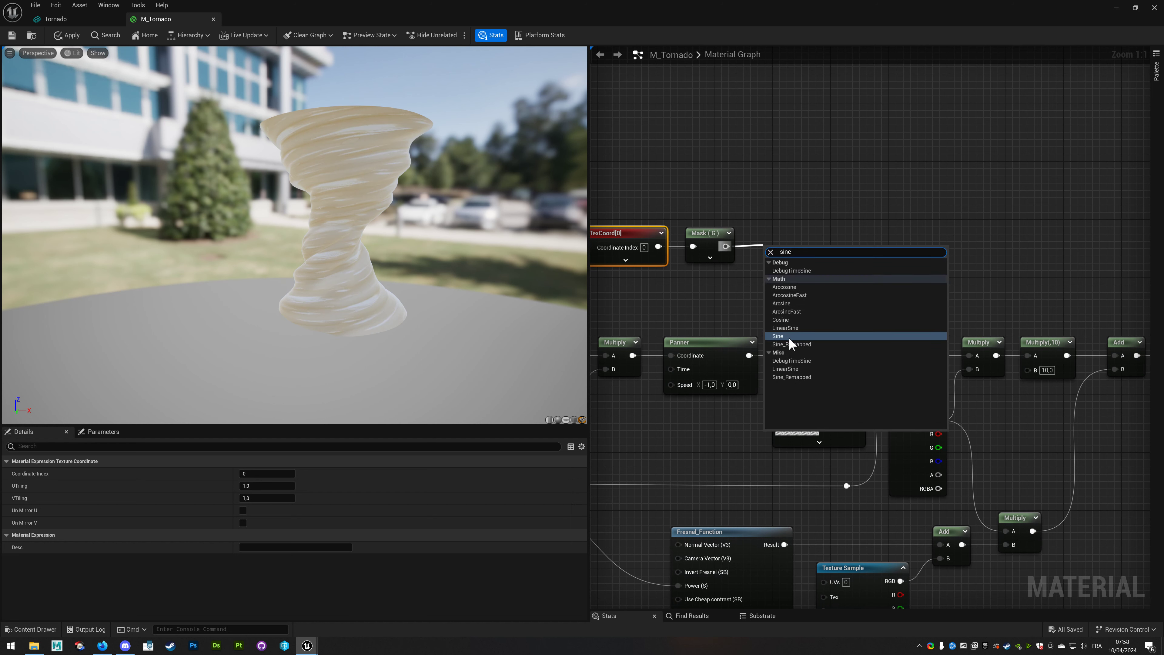
left_click(790, 338)
right_click(764, 234)
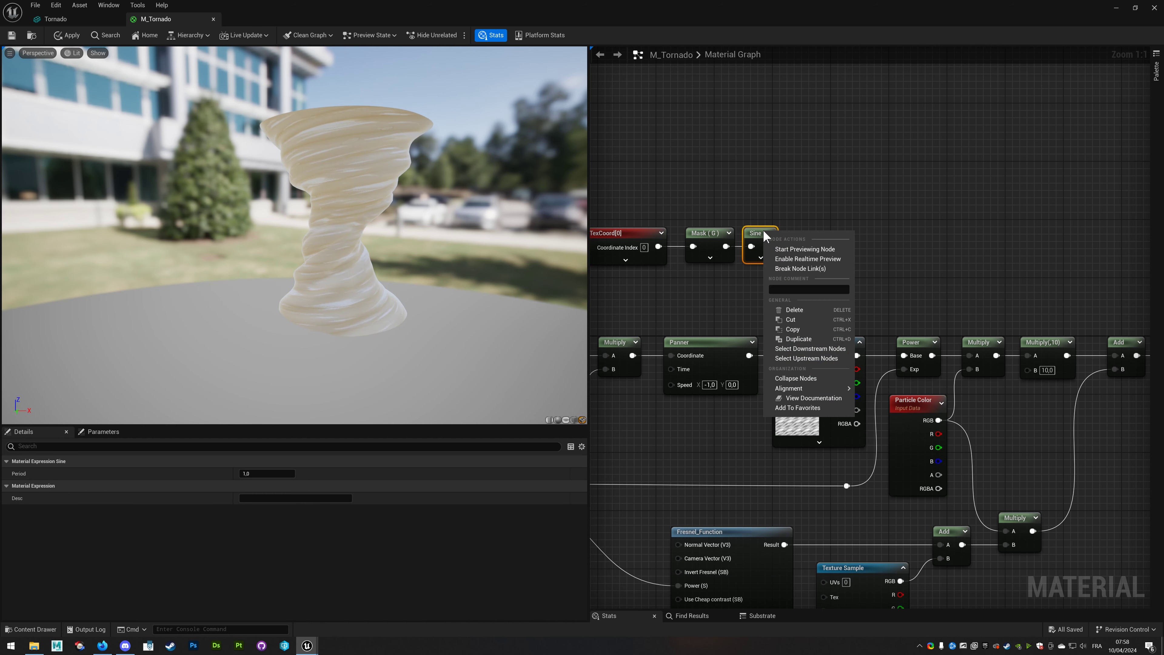
left_click(805, 249)
type("8")
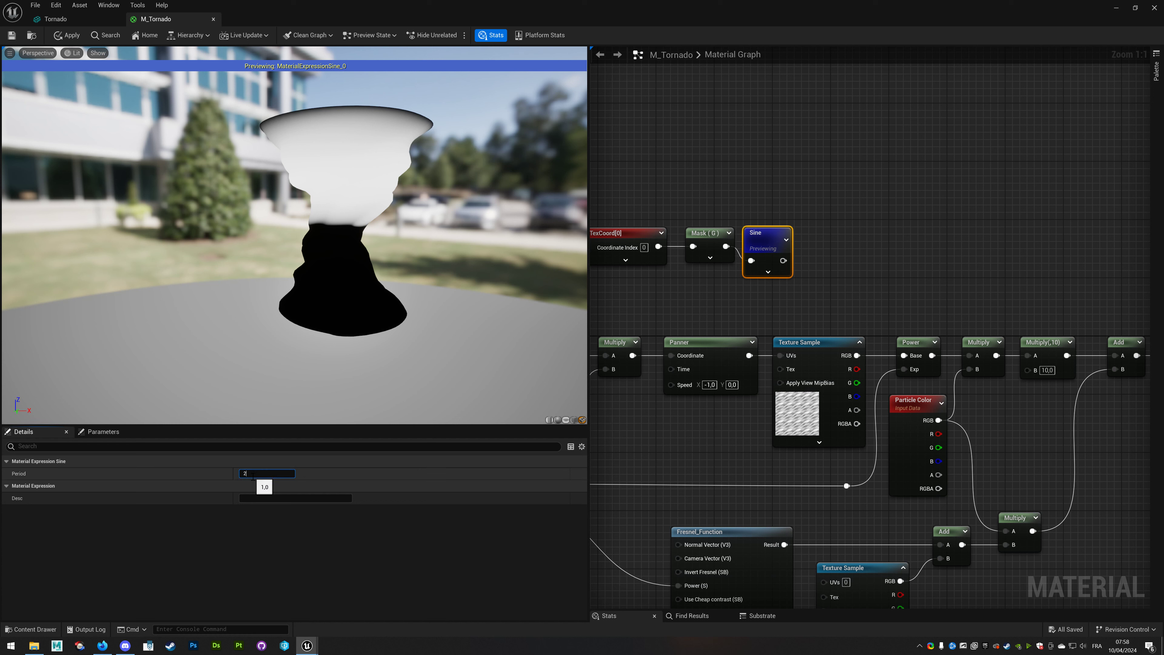
key("Return")
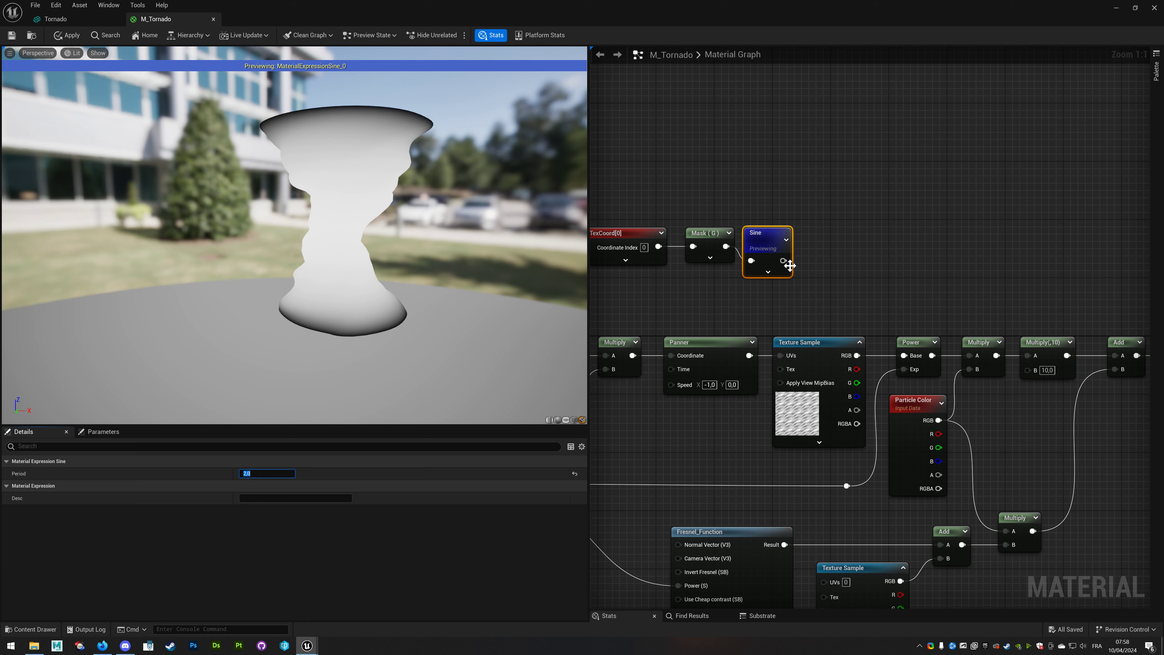
right_click_drag(819, 272, 779, 269)
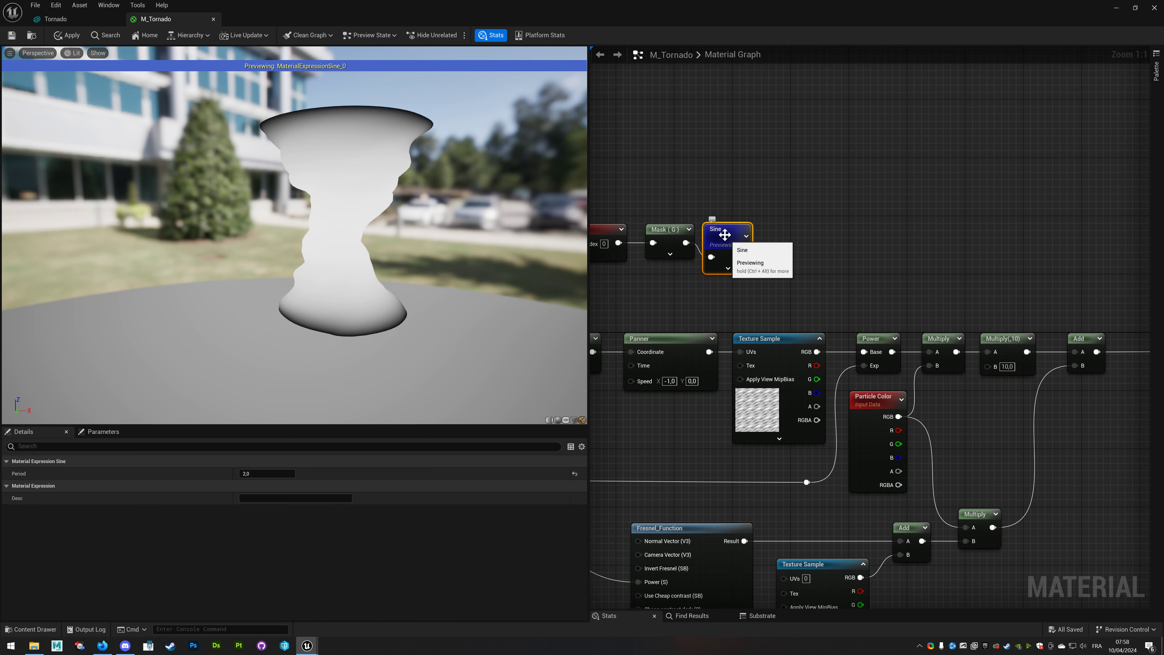
right_click(724, 236)
left_click(750, 250)
Add a Divide node after Sine with B set to 0.3.
left_click_drag(728, 243, 762, 252)
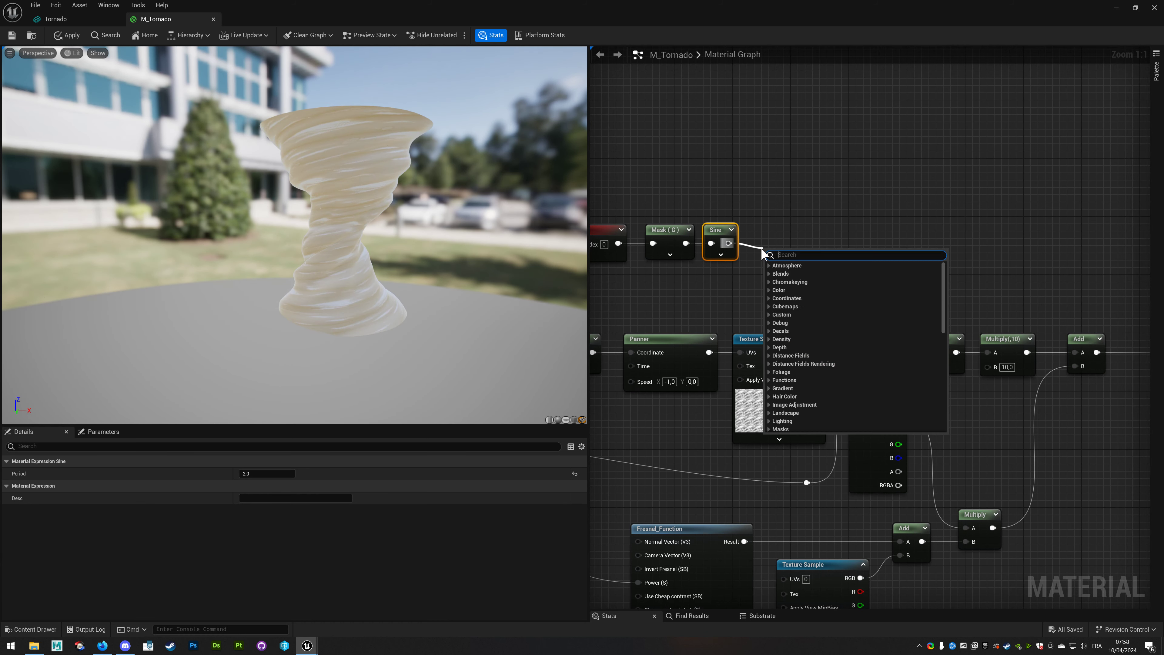
type("divise")
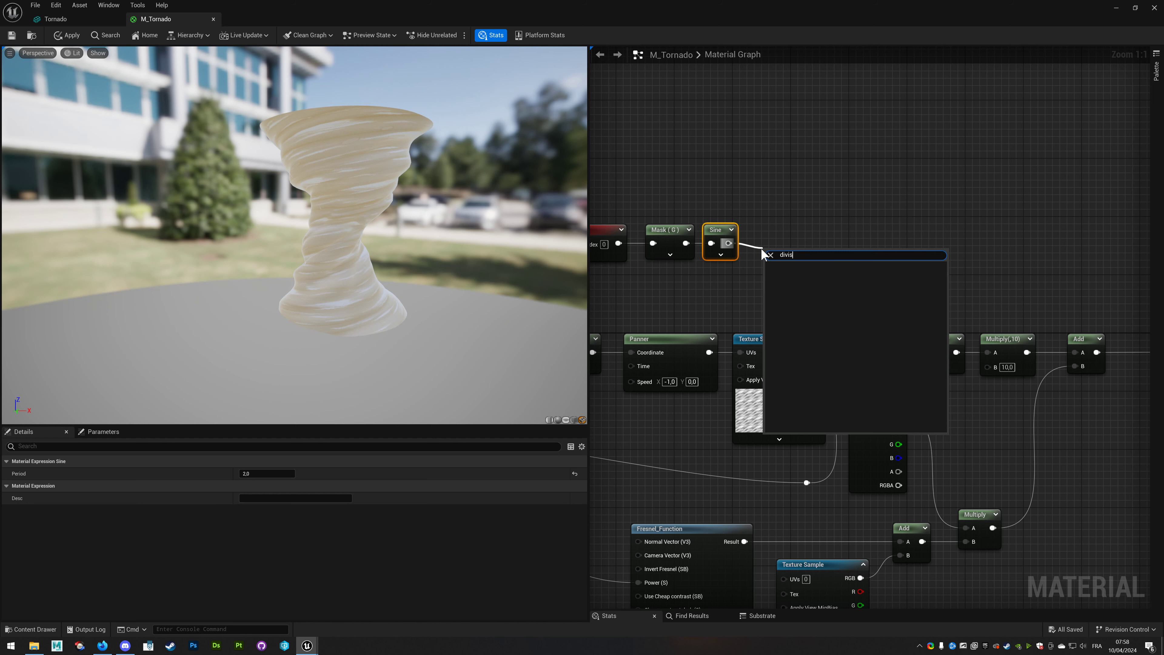
key("BackSpace")
left_click(797, 274)
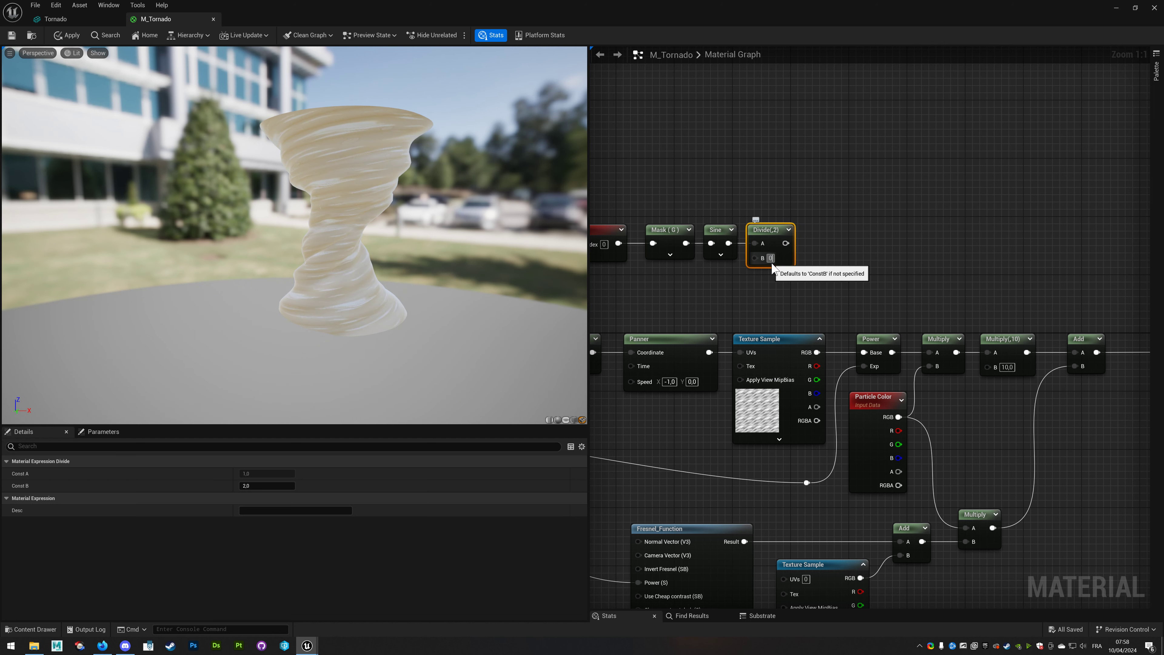
left_click(773, 258)
type("0")
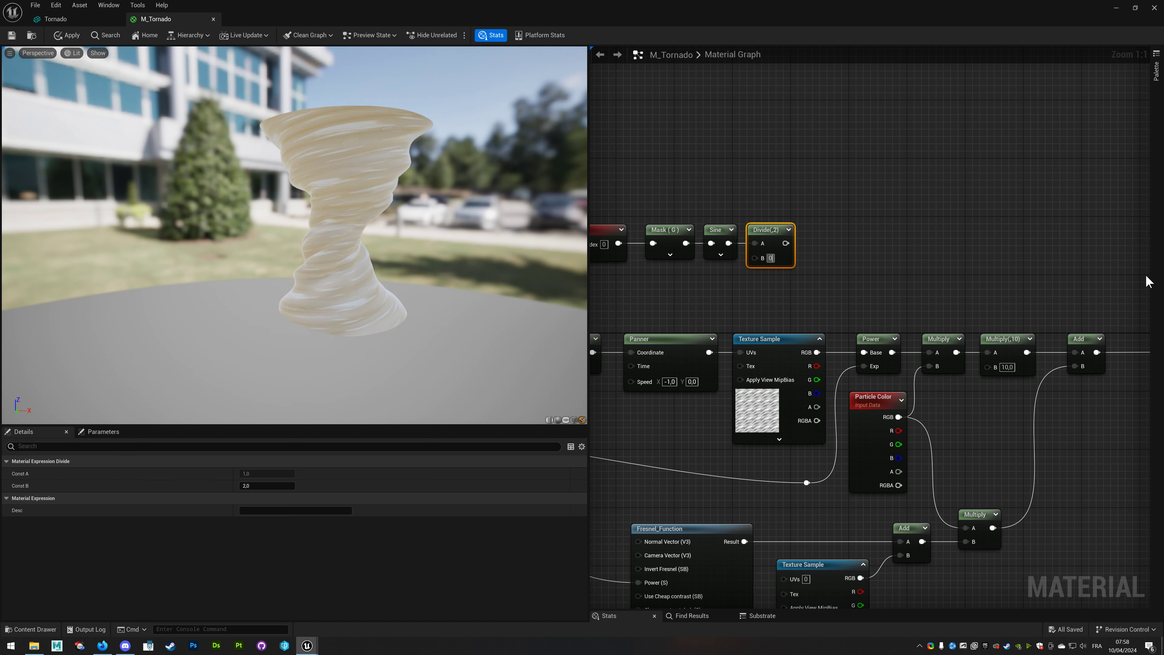
type(".3")
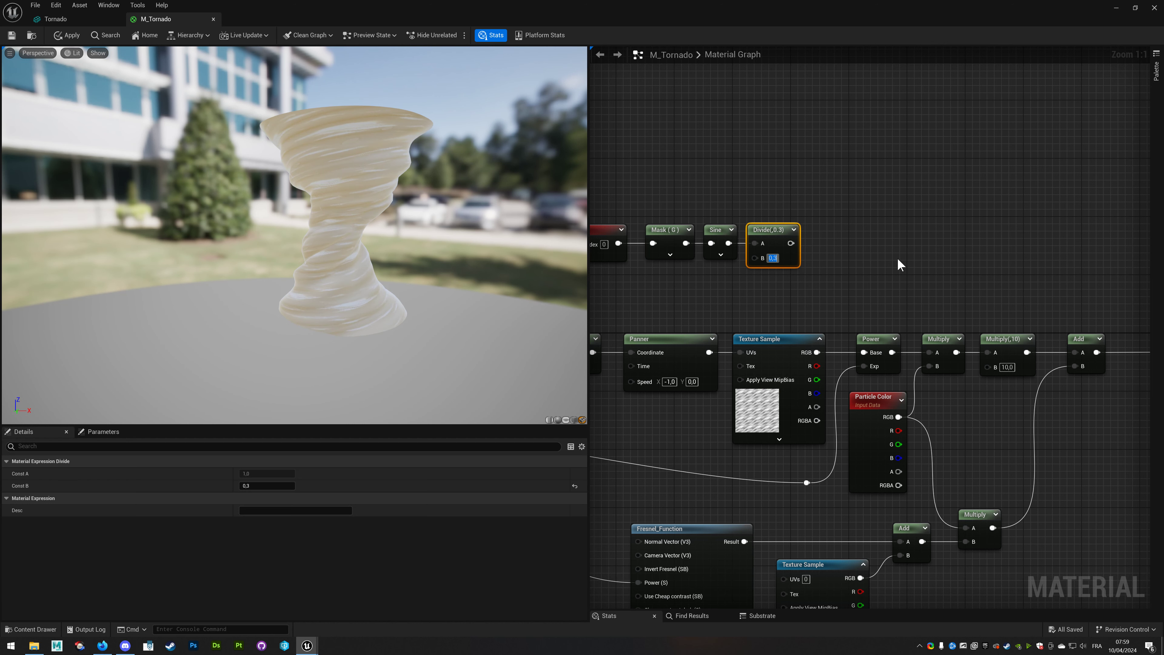
right_click_drag(910, 259, 939, 256)
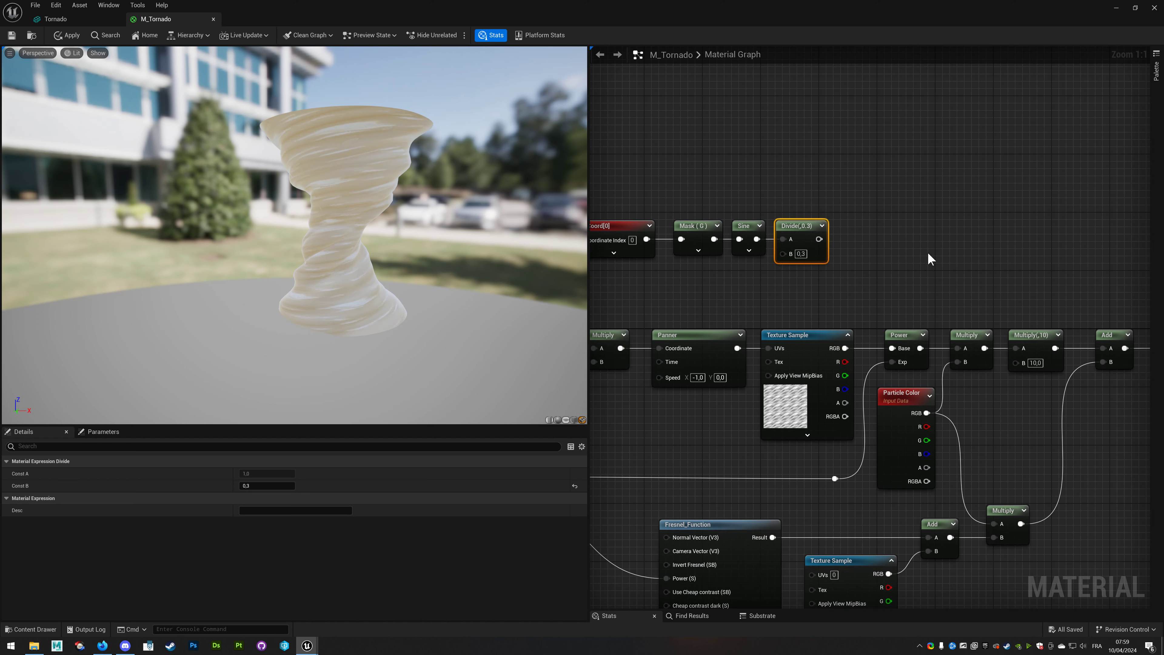
Multiply the Divide result by the Particle Color alpha.
left_click(866, 245)
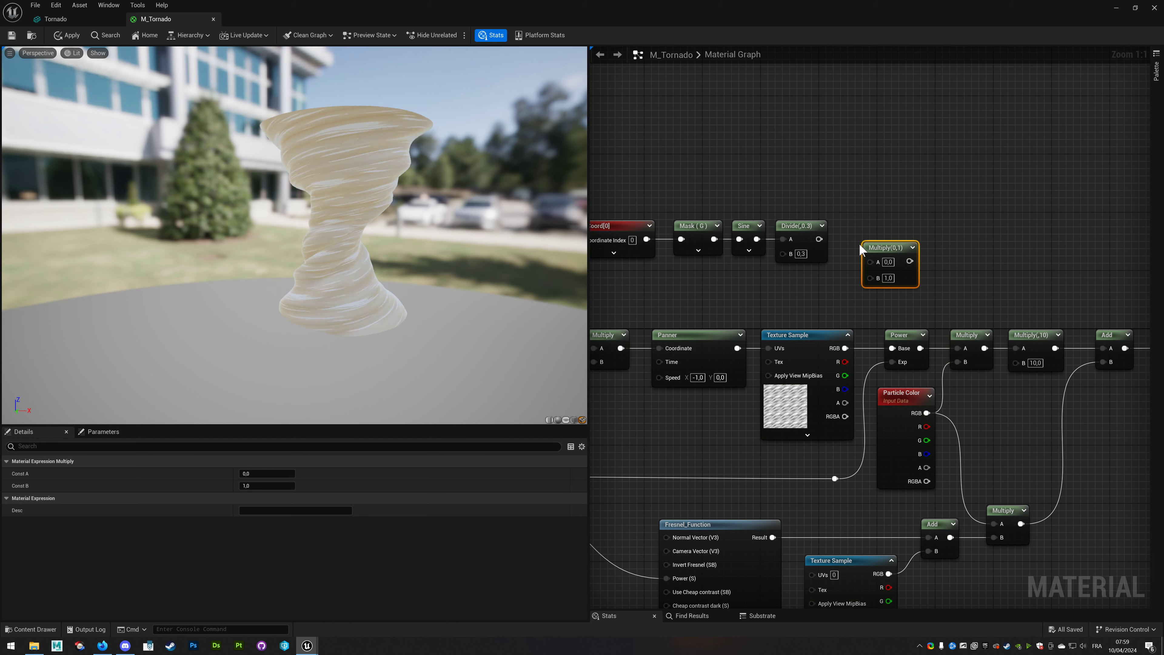
mouse_move(819, 239)
left_mouse_down()
mouse_move(869, 261)
mouse_move(864, 227)
left_mouse_up()
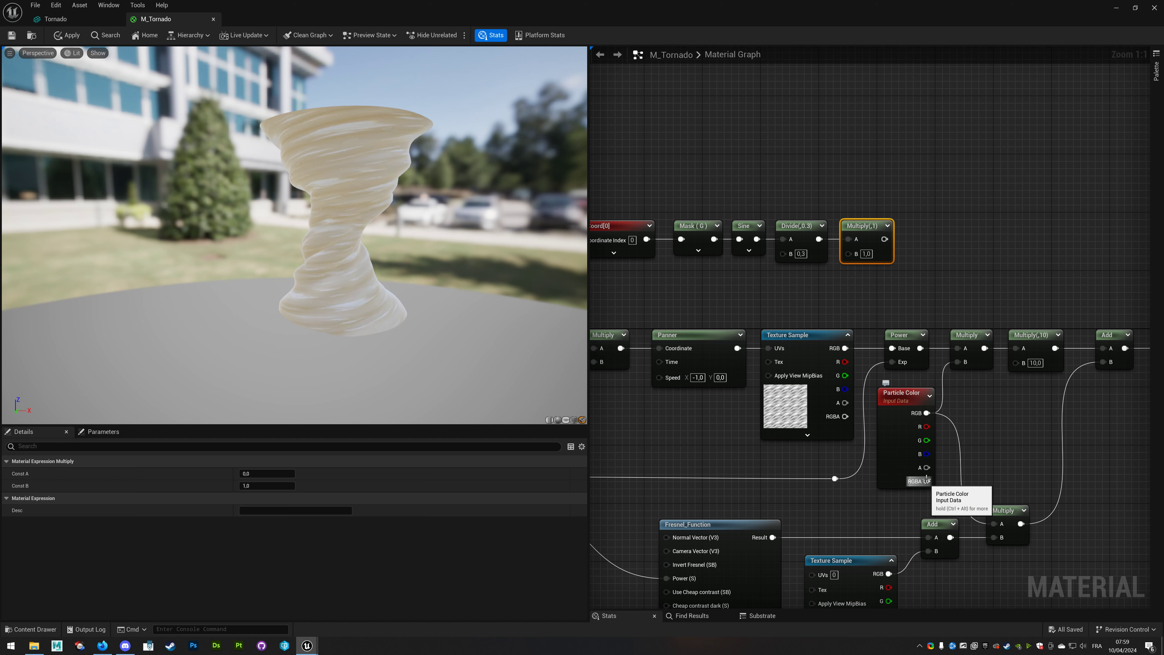
left_click_drag(926, 467, 856, 256)
right_click_drag(856, 257, 896, 246)
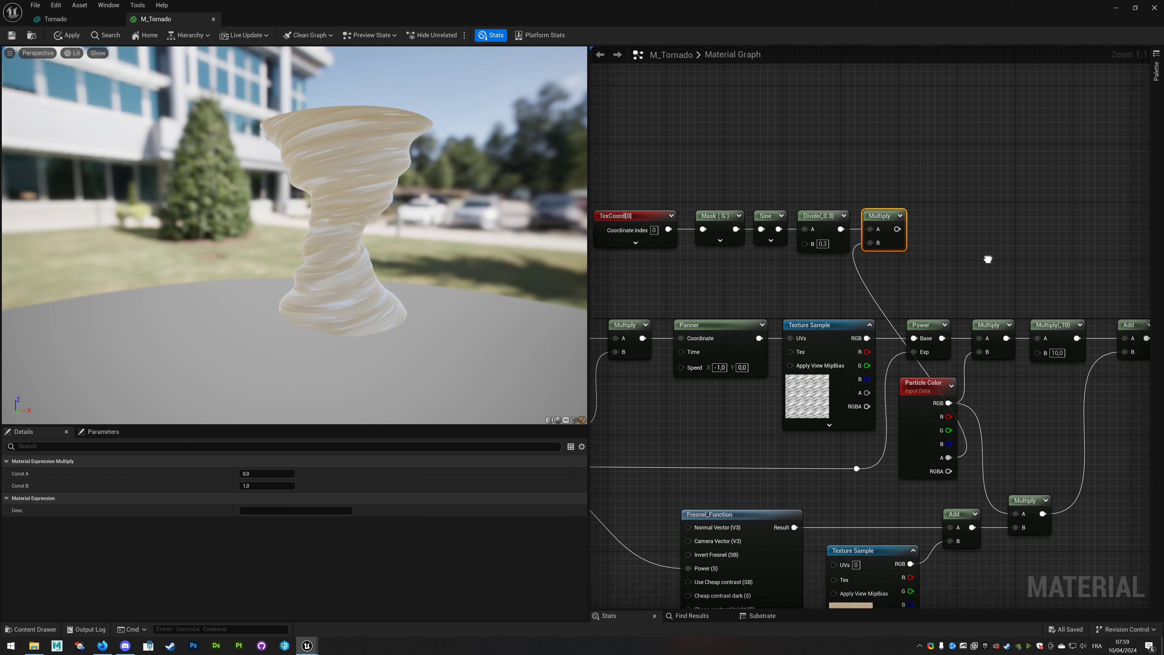
Move the TexCoord, Mask, Sine, Divide and Multiply row below the other nodes and tidy it.
mouse_move(633, 193)
left_mouse_down()
mouse_move(918, 250)
mouse_move(1023, 218)
left_mouse_up()
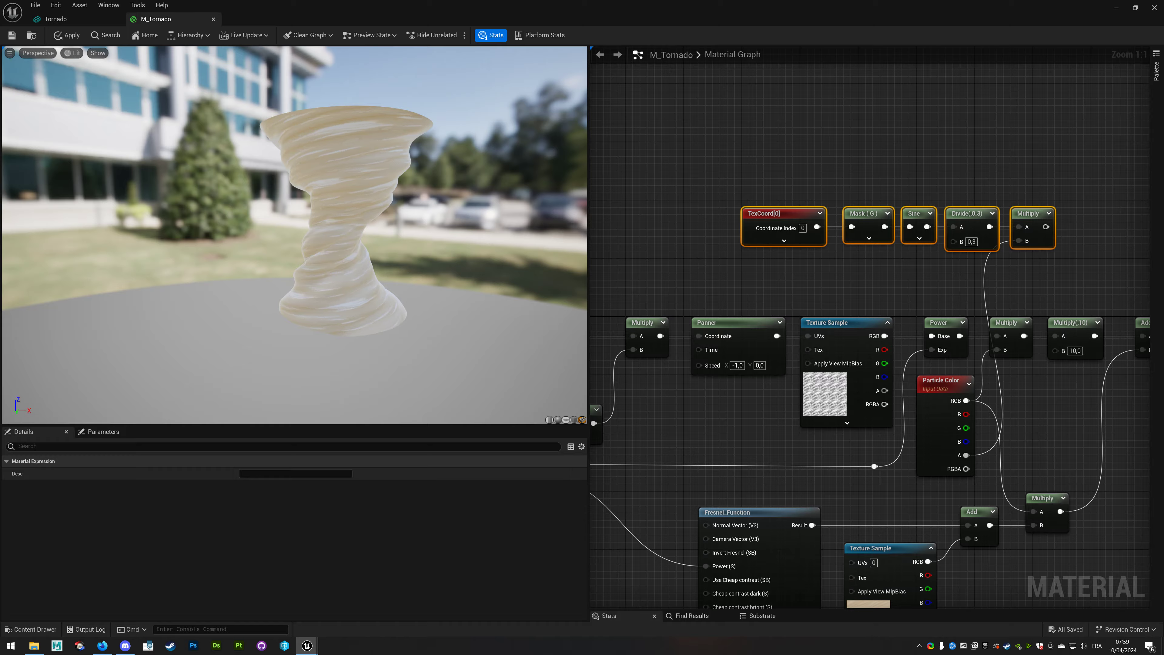
right_click_drag(1022, 217, 847, 178)
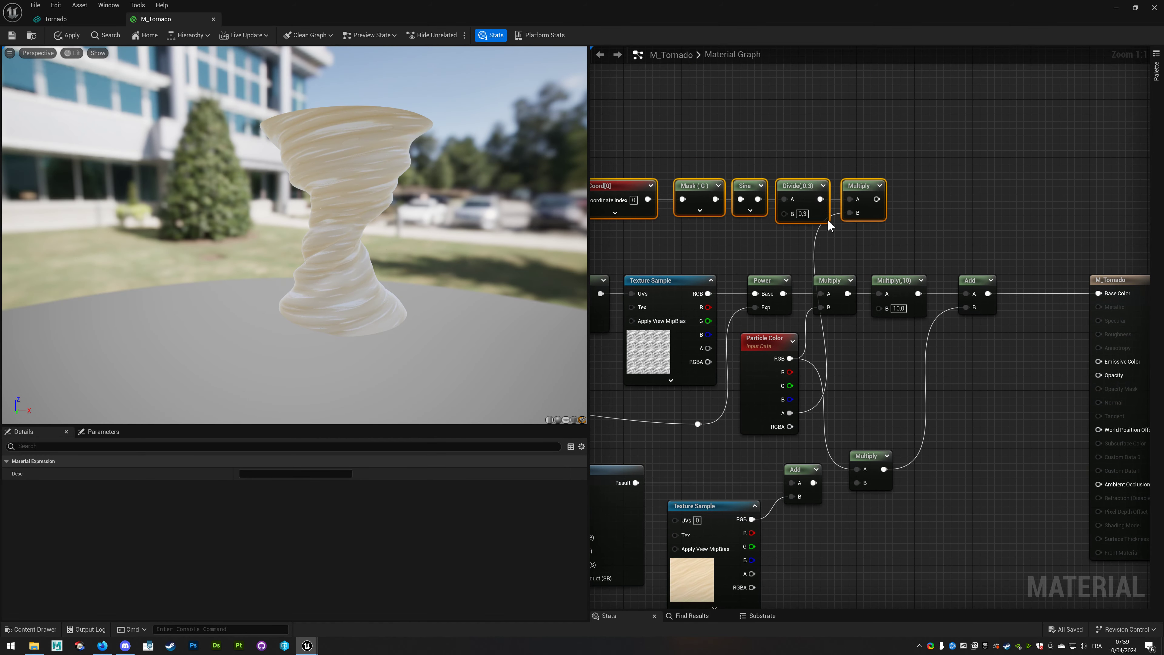
left_click_drag(847, 178, 958, 606)
right_click_drag(872, 576, 908, 394)
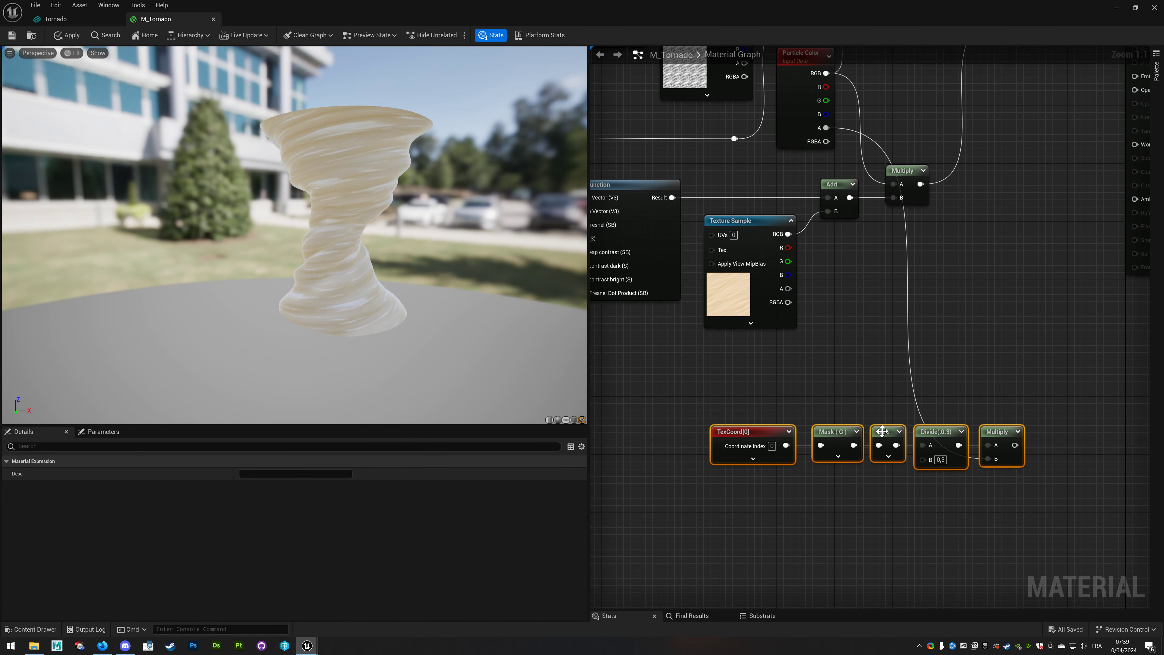
left_click_drag(882, 431, 798, 355)
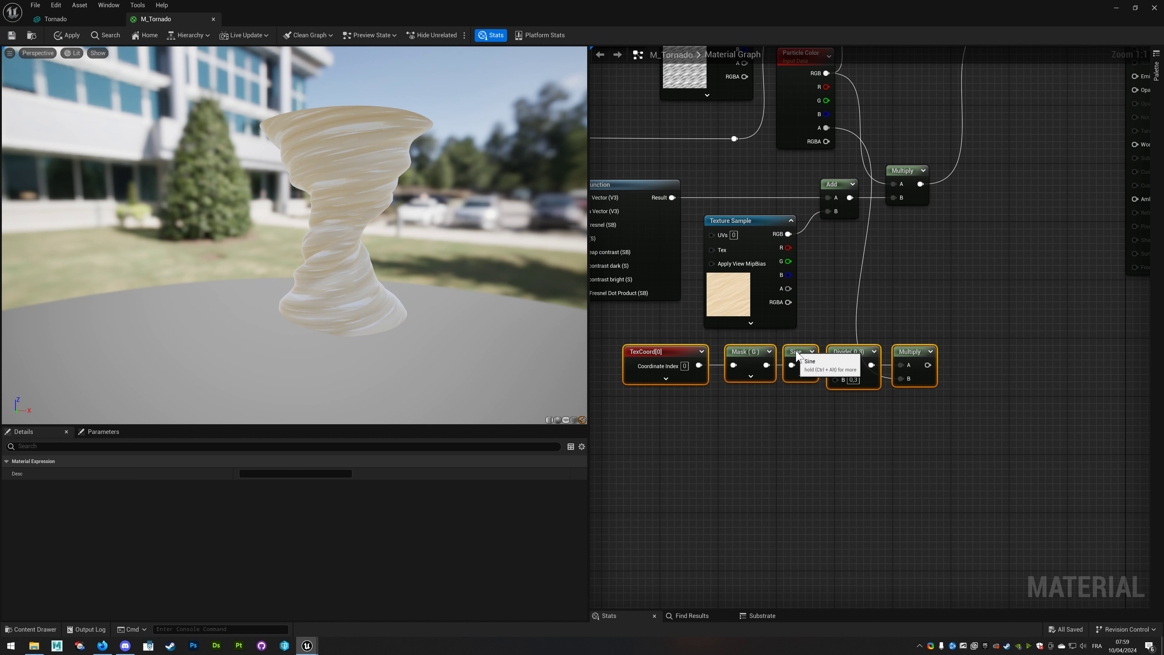
left_click(913, 351)
left_click_drag(913, 352, 945, 353)
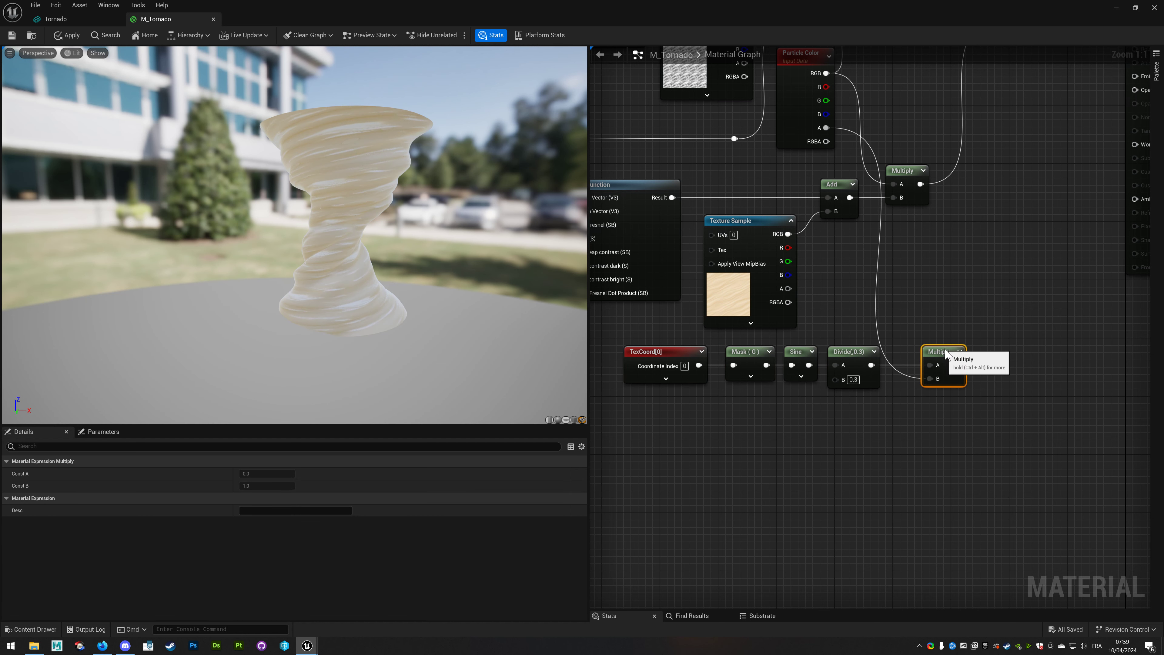
left_click_drag(798, 421, 642, 367)
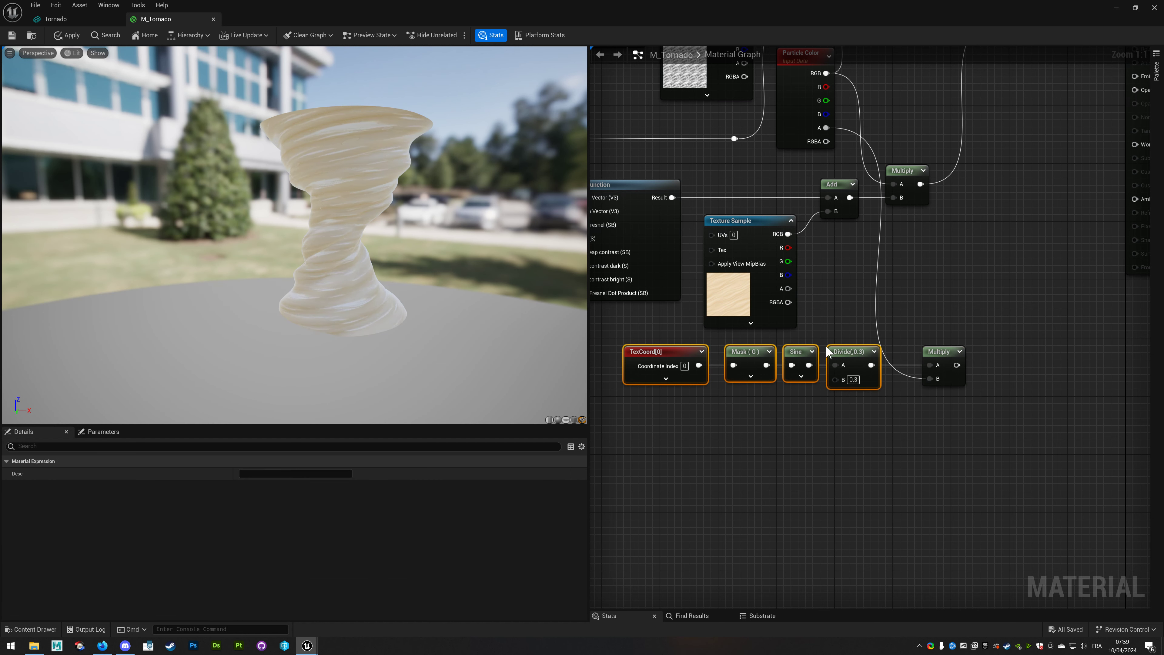
left_click_drag(841, 351, 761, 351)
left_click_drag(925, 355, 893, 356)
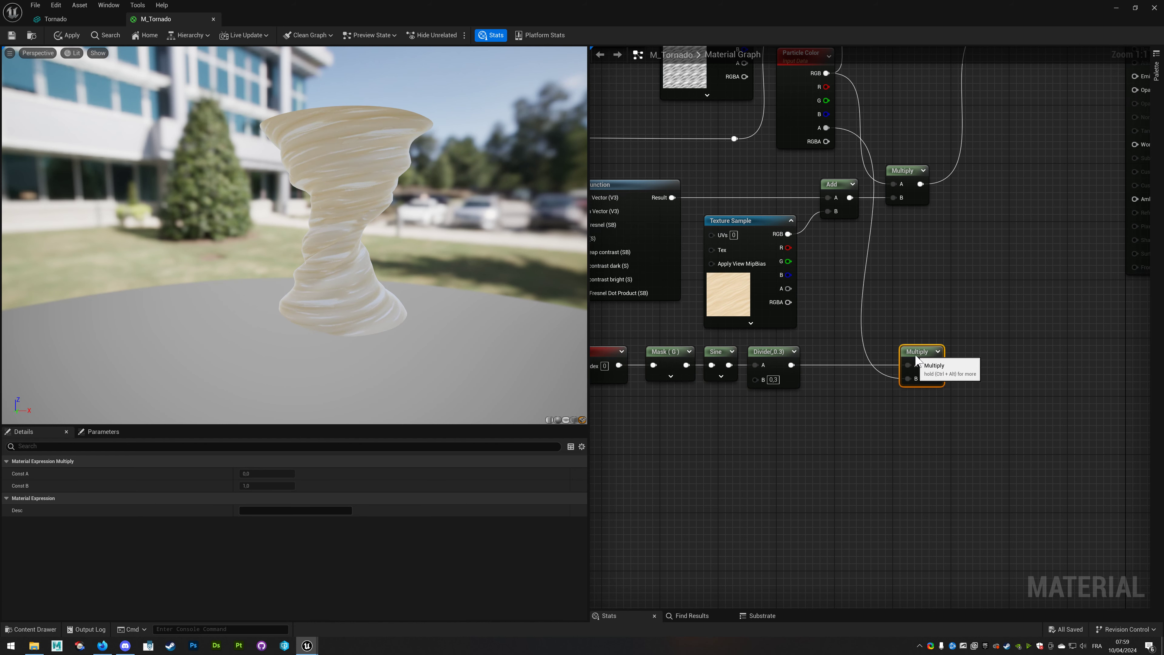
mouse_move(808, 380)
right_mouse_down()
mouse_move(871, 401)
mouse_move(842, 411)
right_mouse_up()
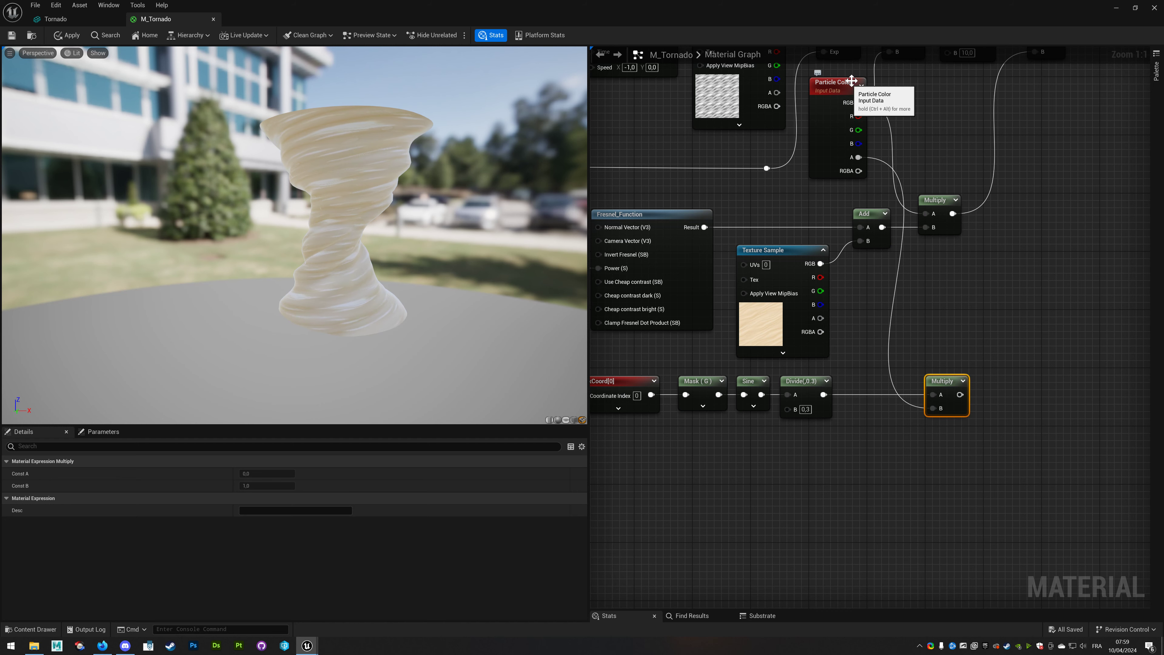
right_click_drag(987, 291, 883, 310)
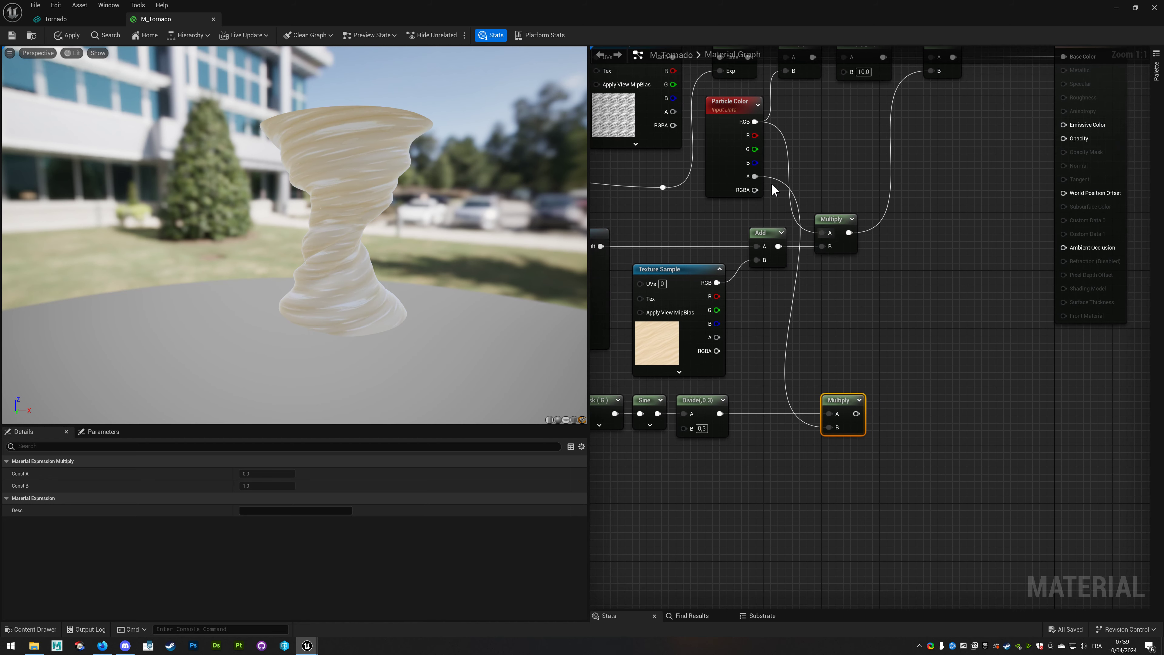
right_click_drag(740, 382, 694, 378)
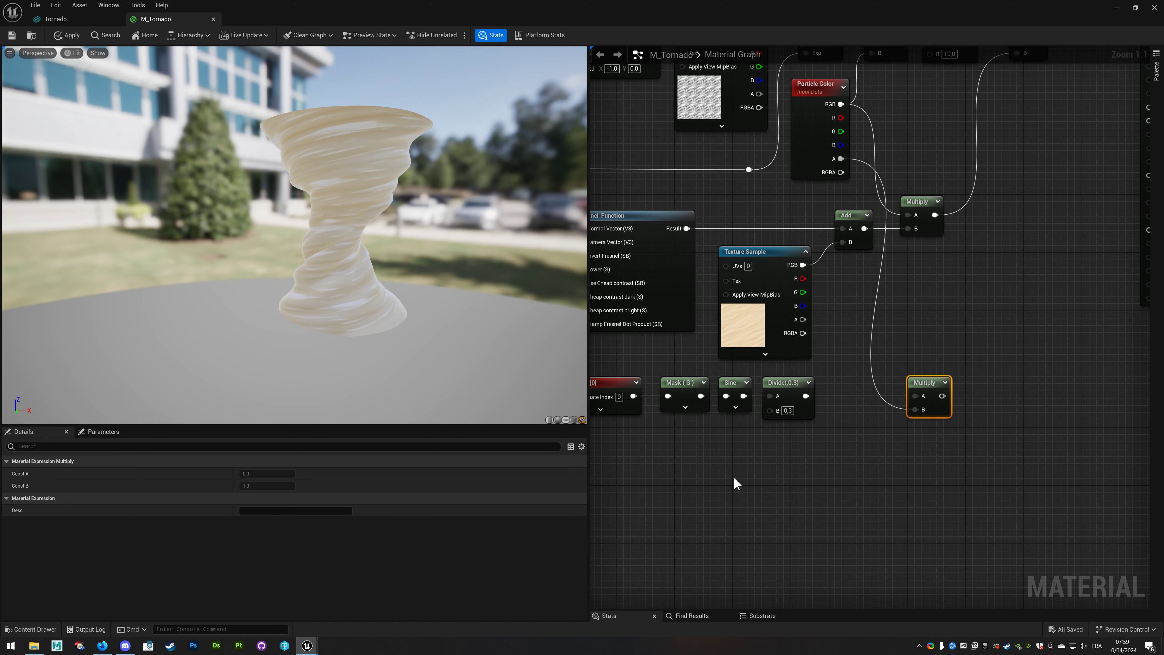
left_click_drag(638, 400, 912, 366)
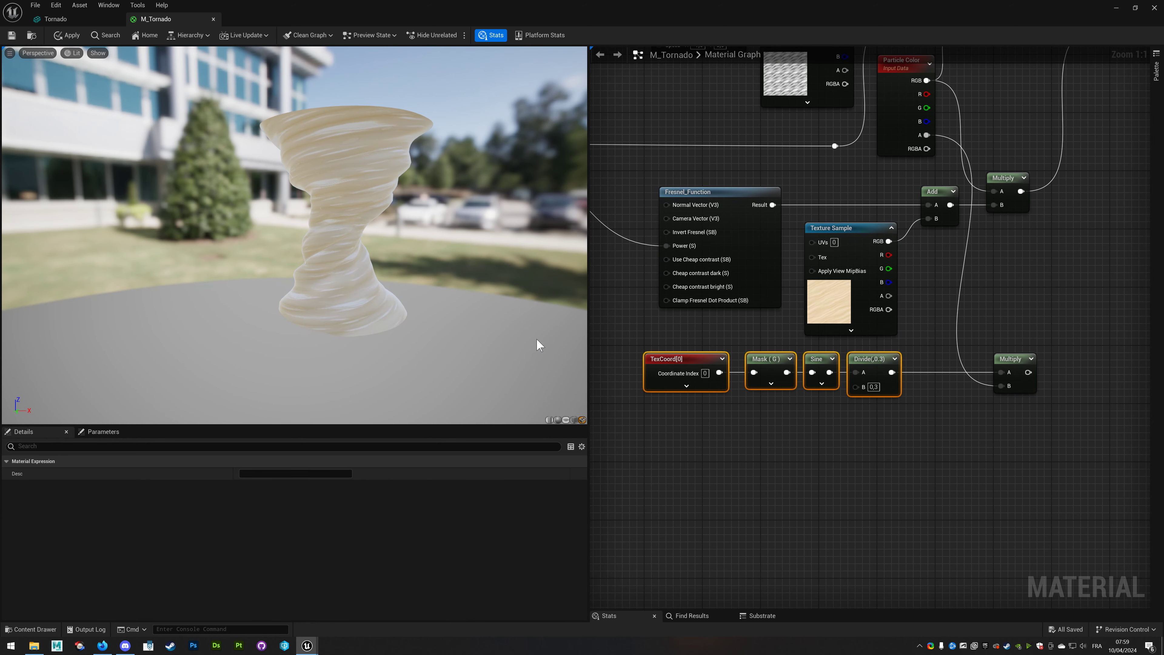
Connect the lower Multiply output to the material's Opacity input.
right_click_drag(1011, 363, 617, 390)
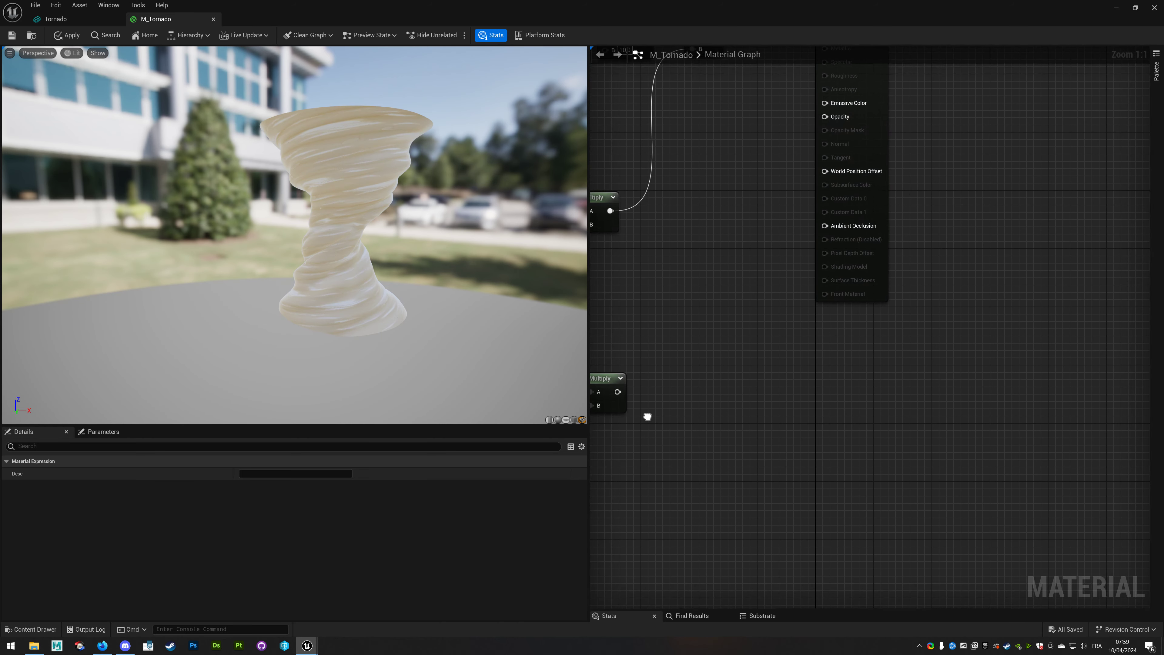
left_click_drag(618, 391, 825, 117)
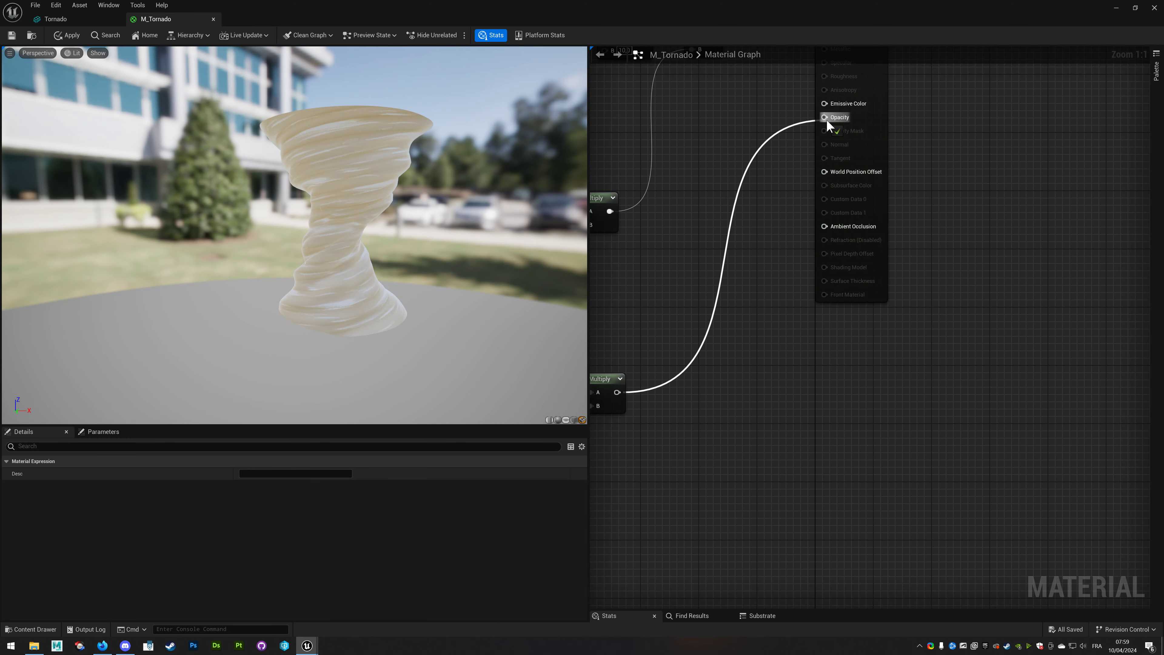
right_click_drag(668, 260, 786, 271)
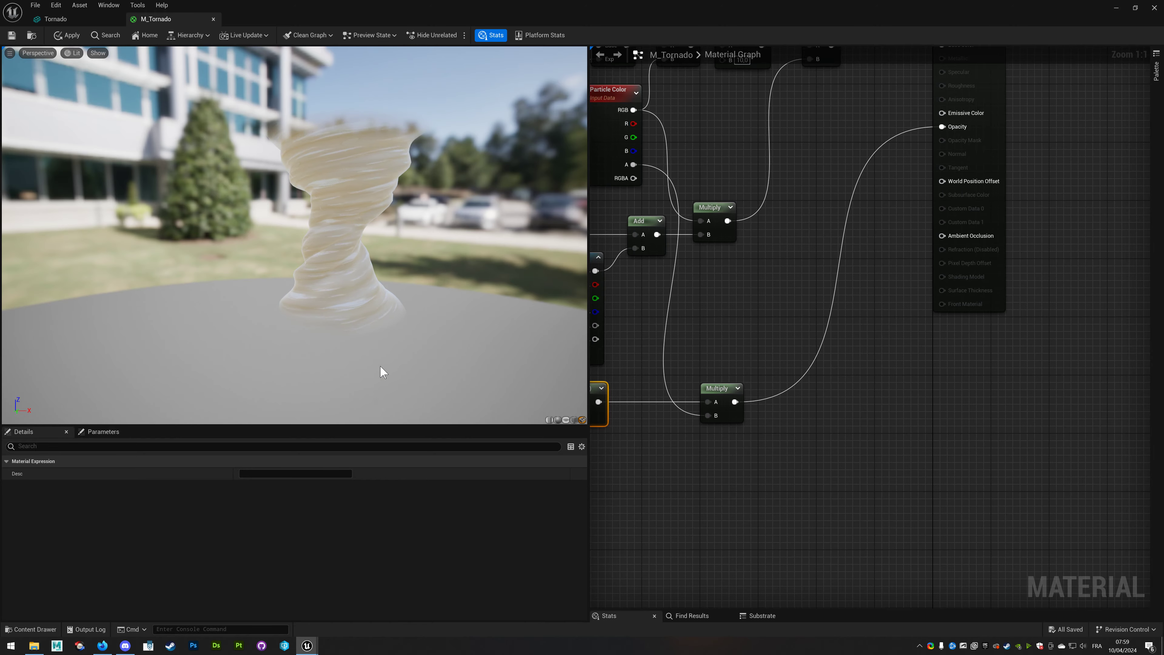
scroll(756, 296, "down", 8)
scroll(734, 293, "up", 4)
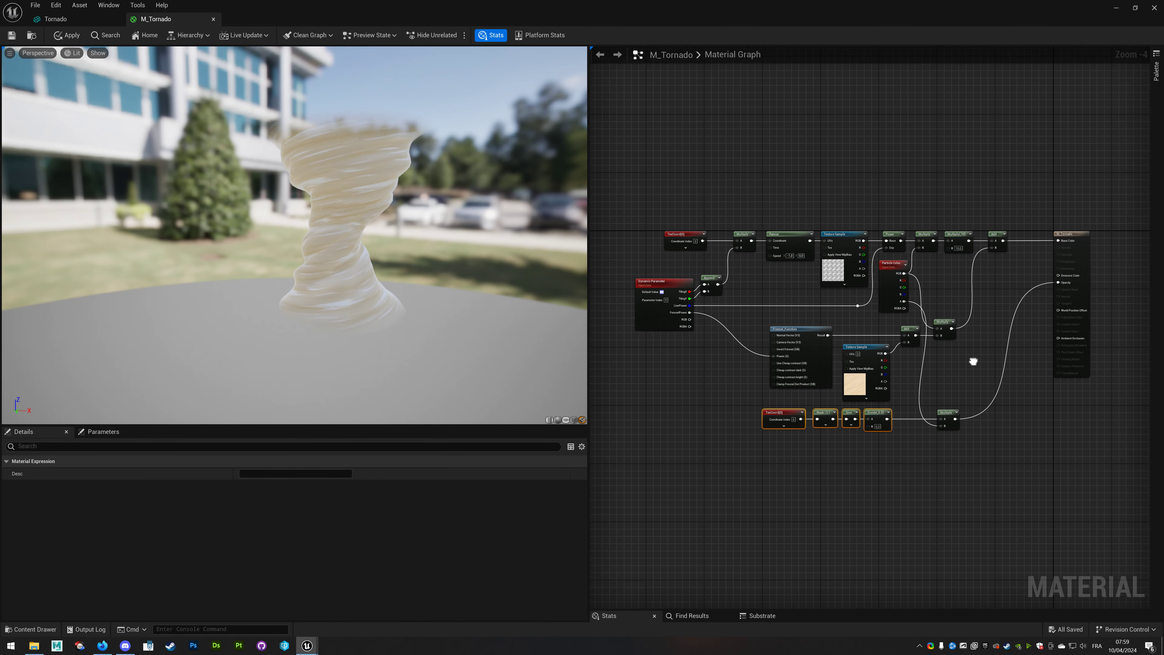
right_click_drag(786, 298, 978, 365)
Apply and save M_Tornado, then close its material editor.
left_click(68, 35)
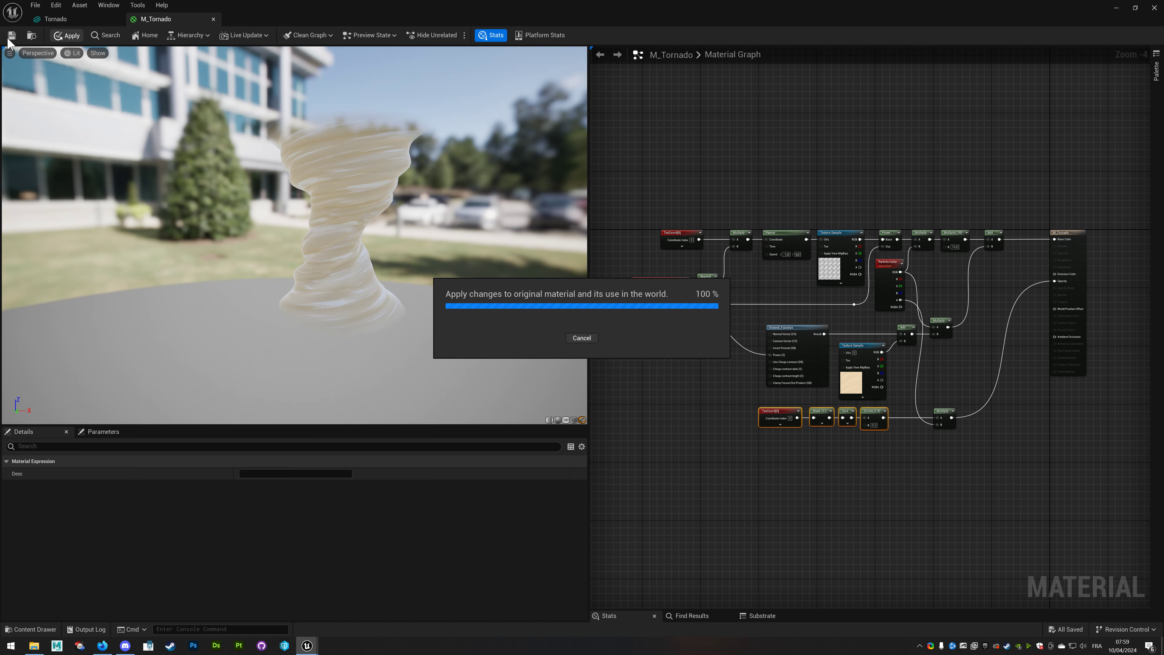
left_click(11, 39)
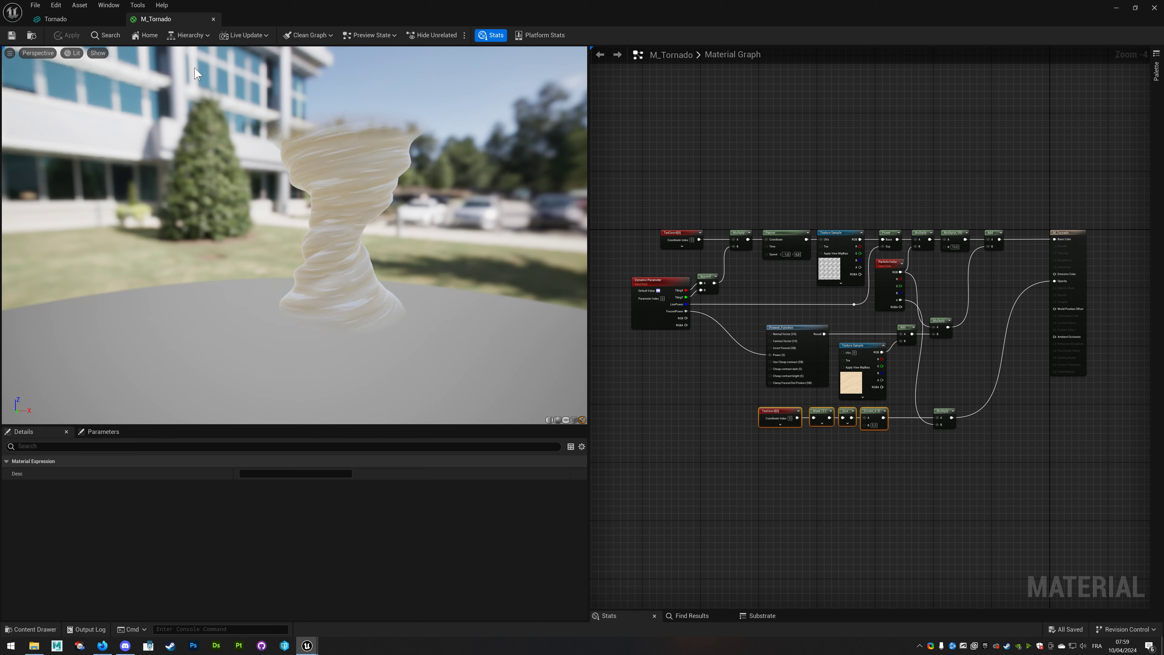
left_click(213, 19)
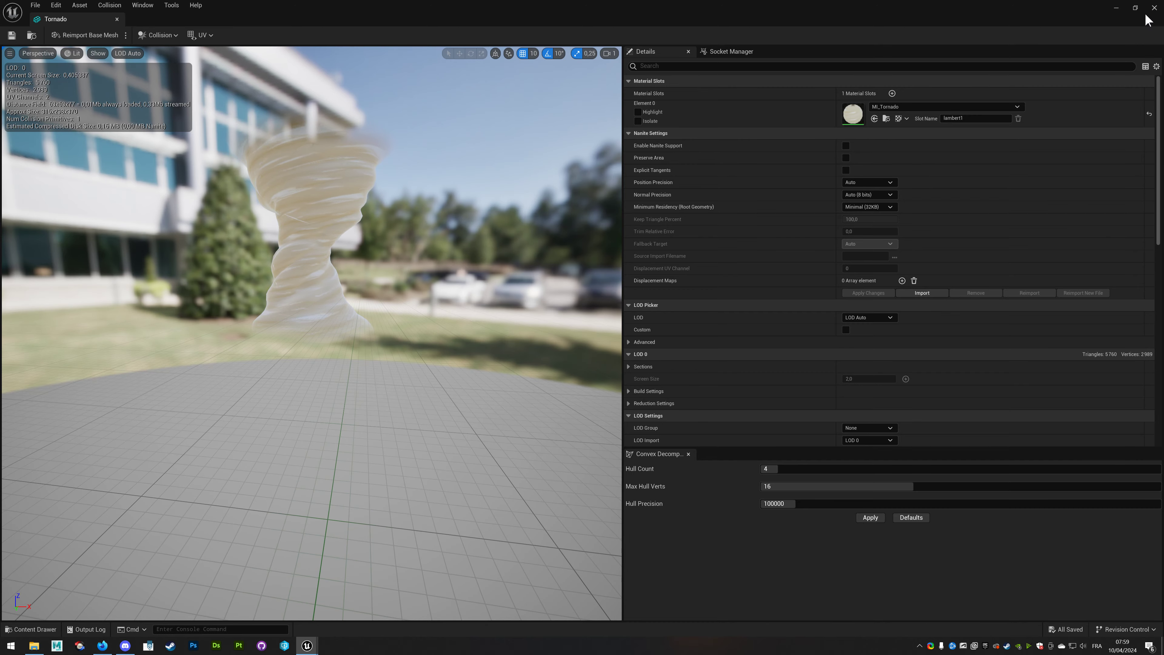
Close the Tornado mesh editor and create a new material named M_SwirlRing in Materials/Effects.
left_click(1154, 8)
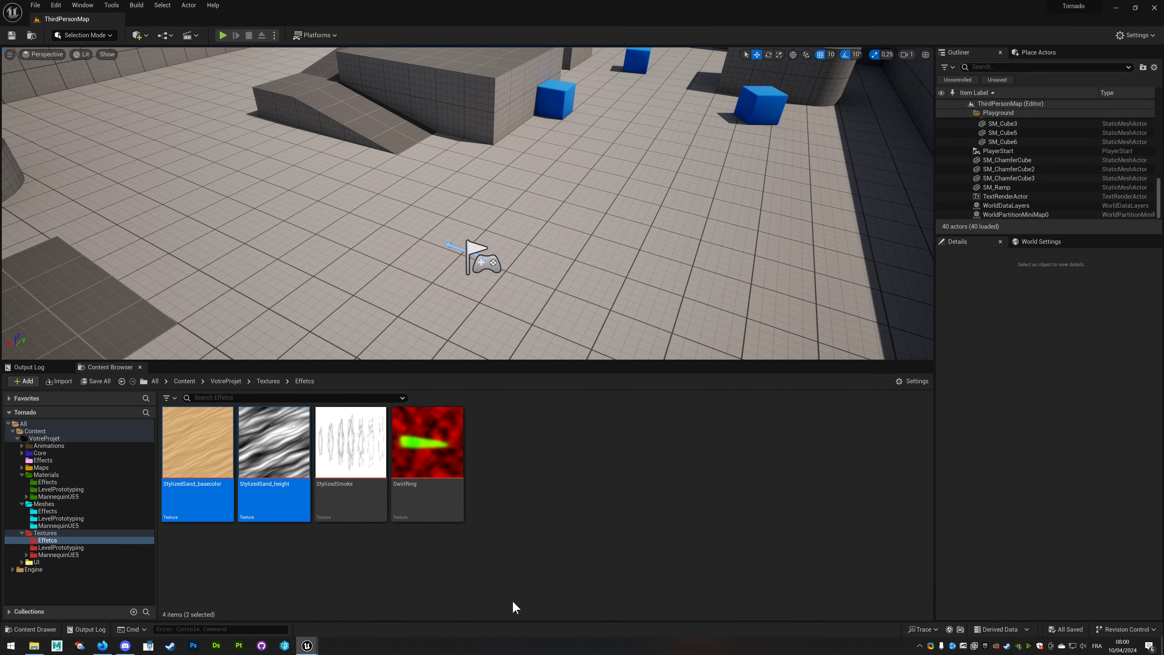
left_click(48, 482)
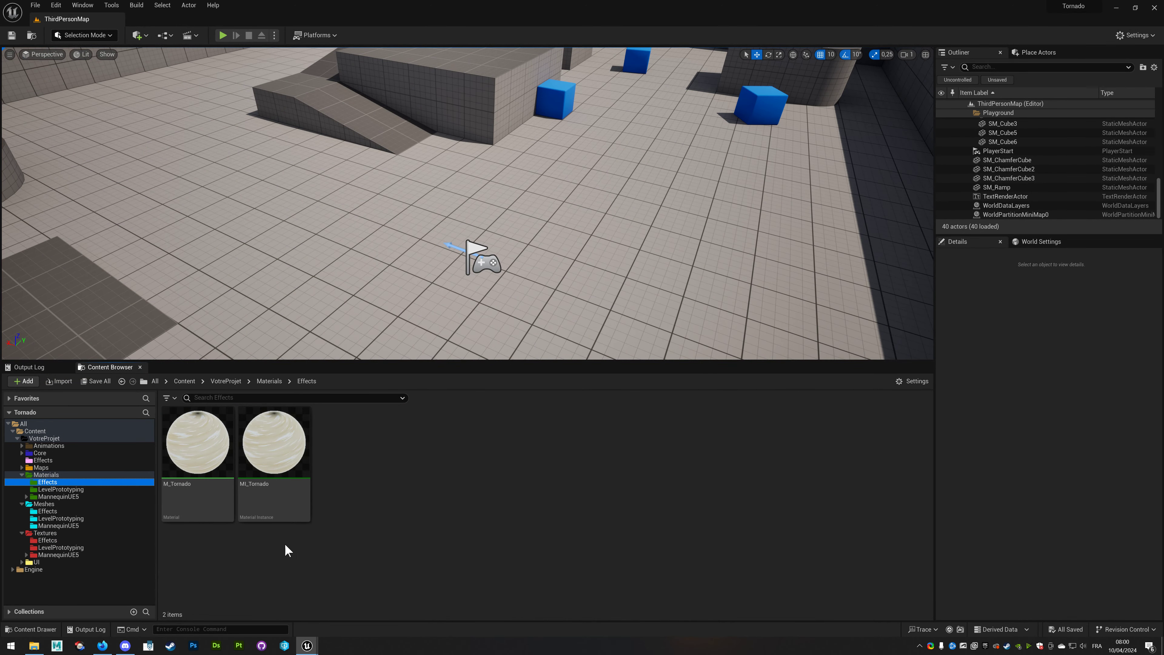
right_click(328, 487)
left_click(394, 257)
type("M_SwirlRing")
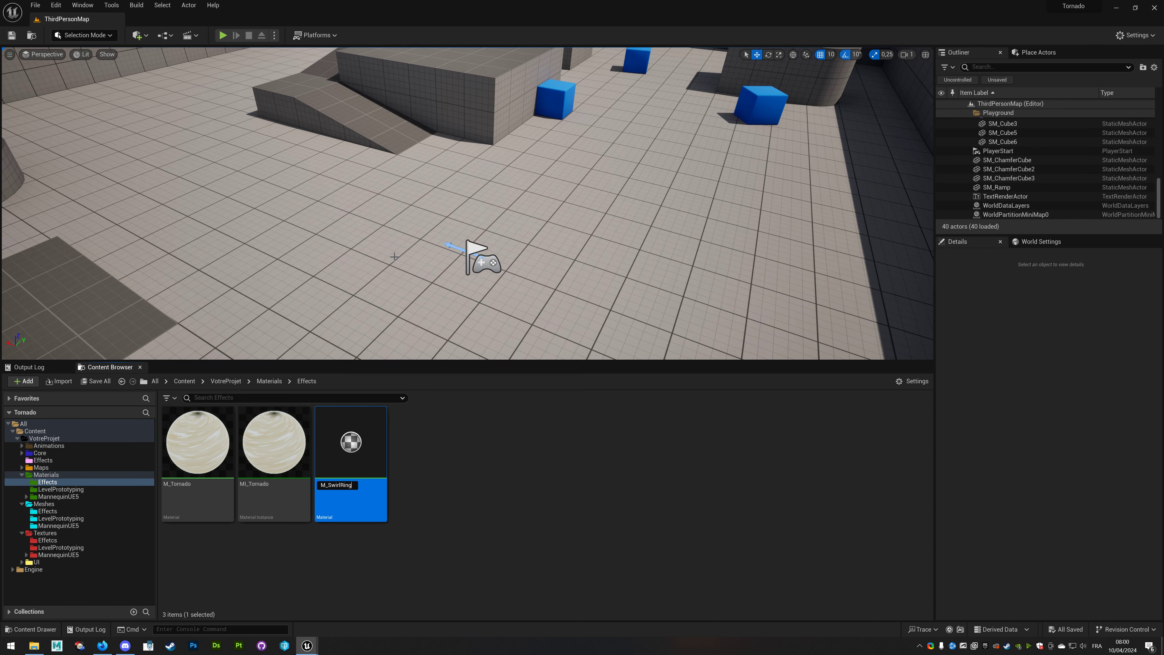
key("Return")
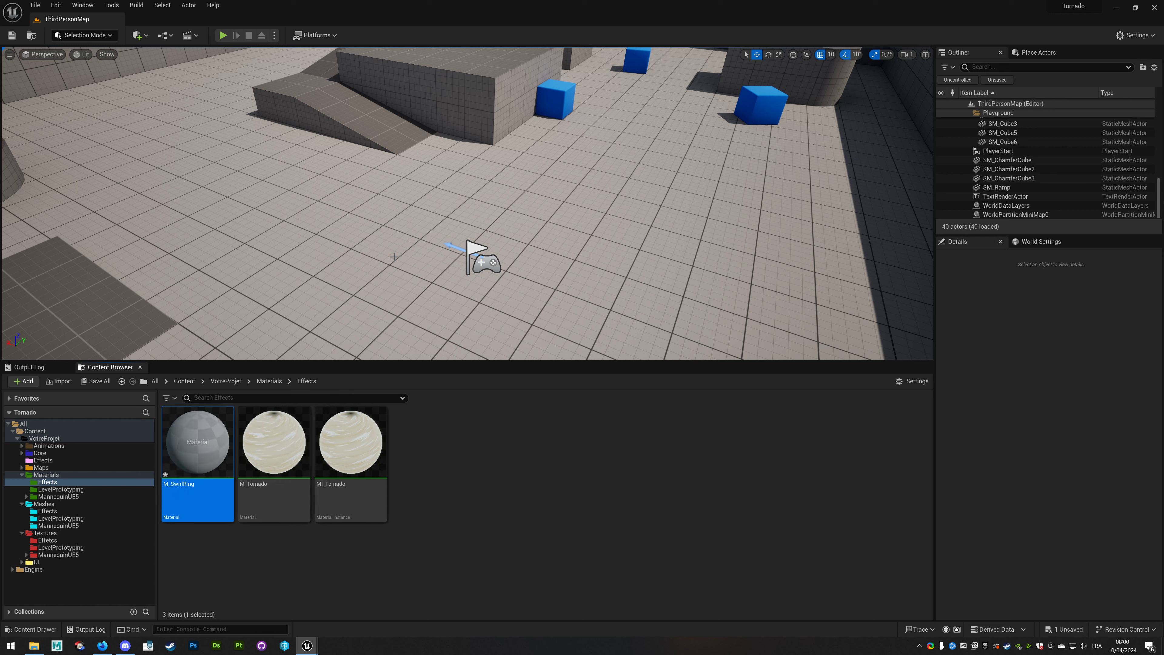
Create the MI_SwirlRing instance from M_SwirlRing and save both new assets.
right_click(167, 441)
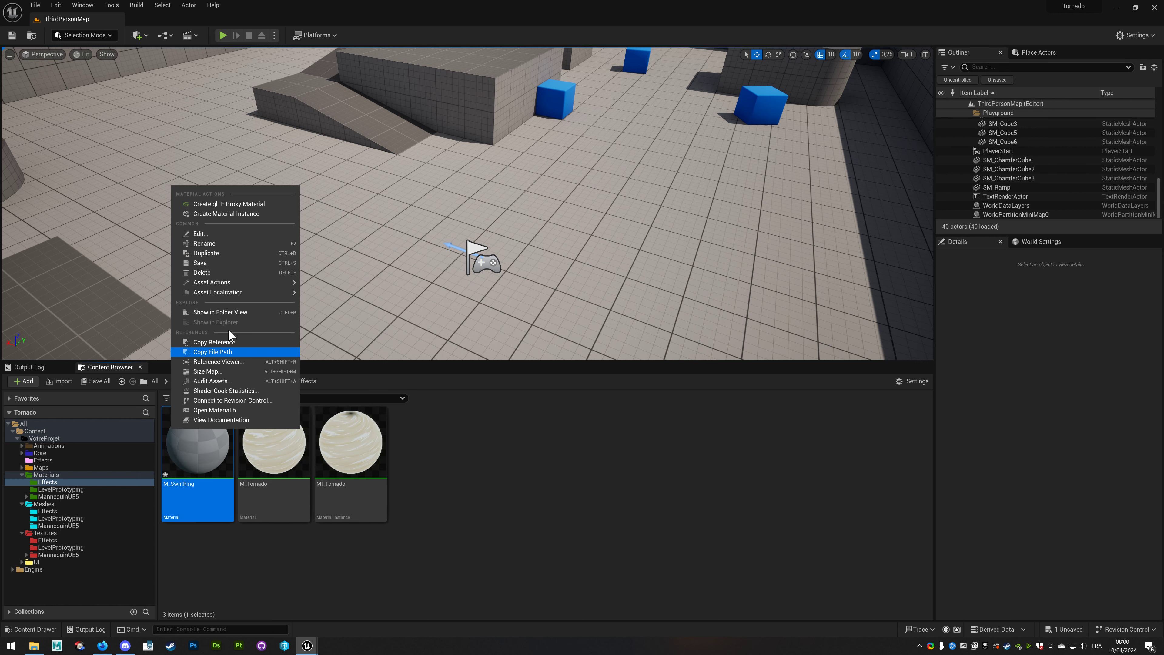
left_click(235, 216)
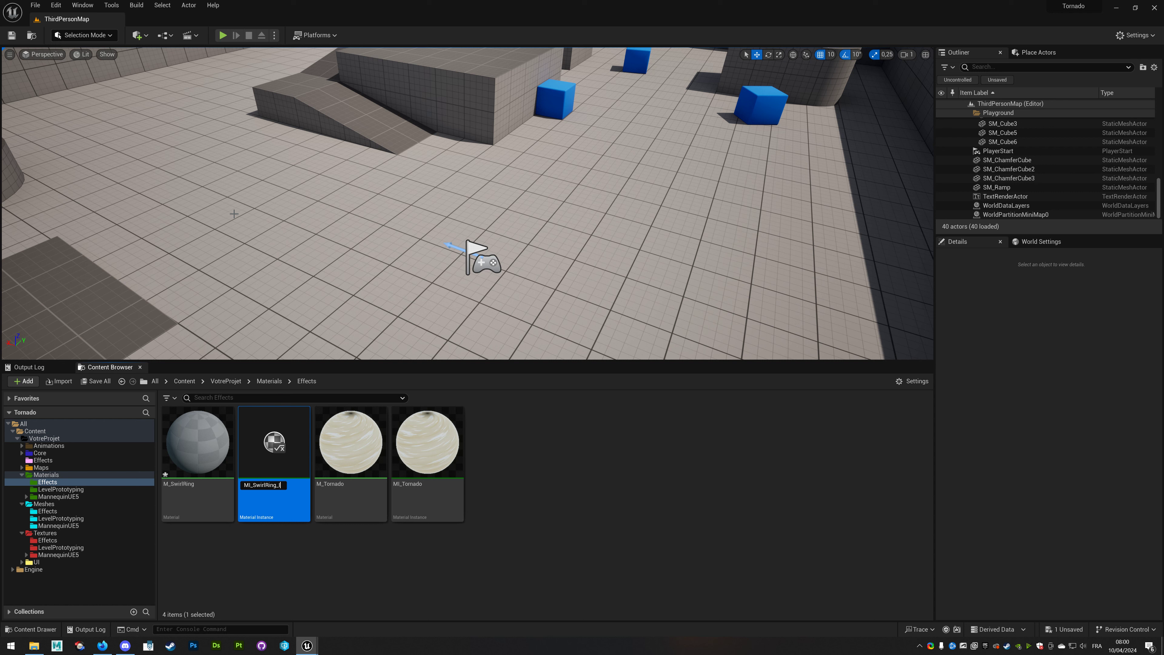
key("Return")
left_click(197, 453, "ctrl")
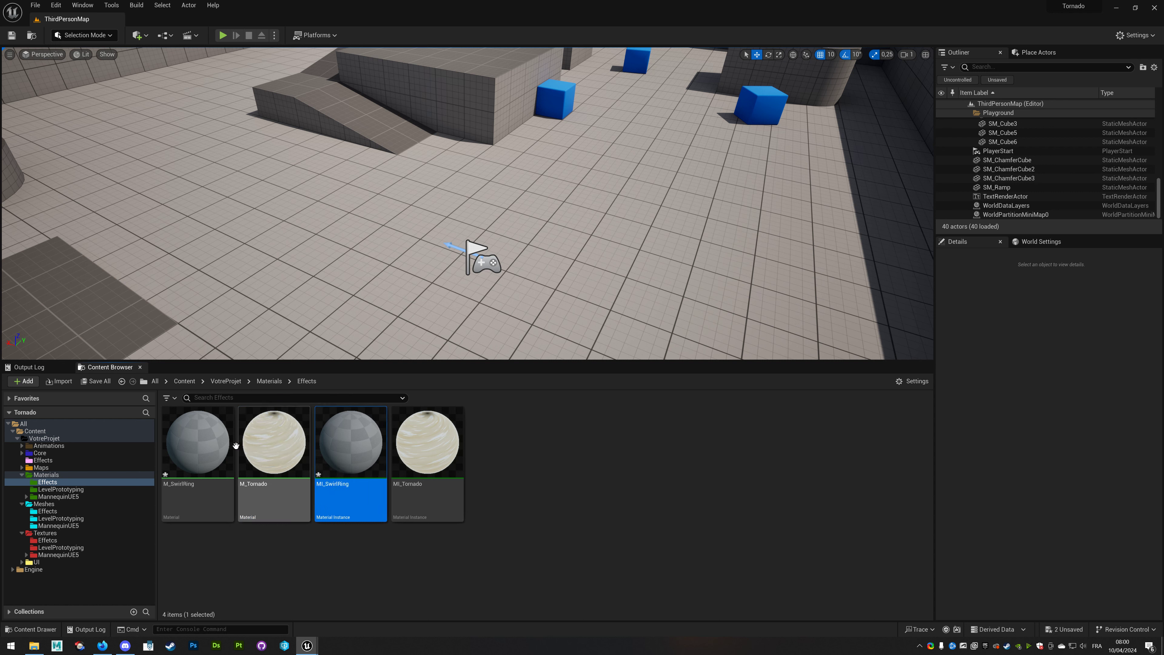
key("ctrl+s")
Select the SwirlRing mesh in the Meshes/Effects folder.
left_click(354, 458)
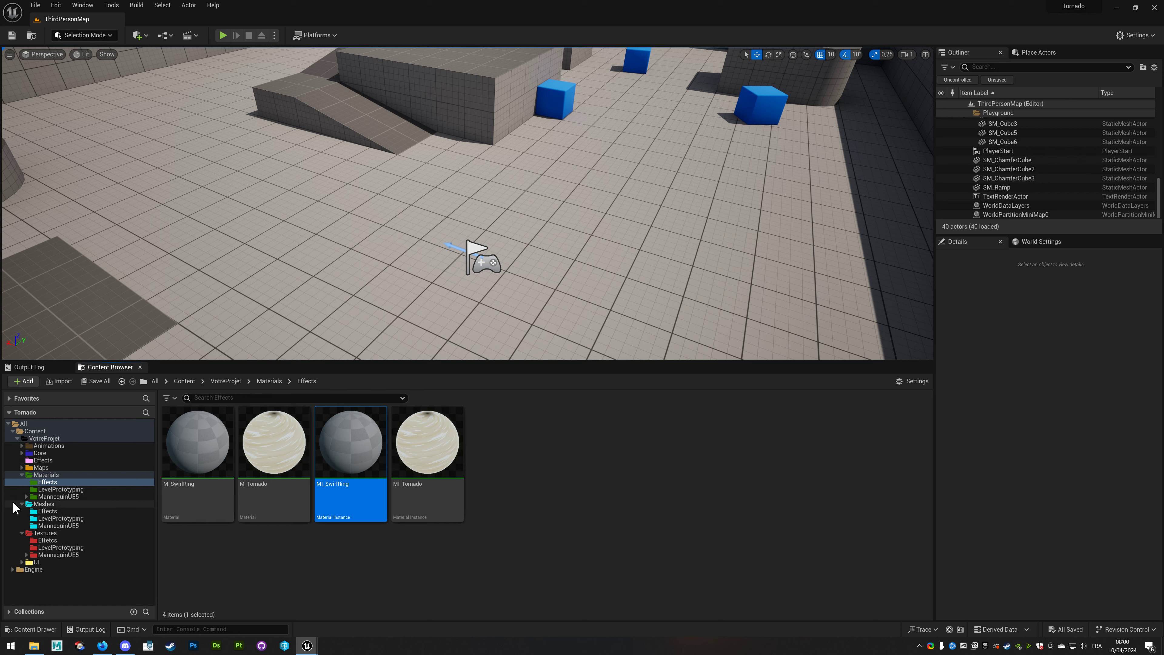
left_click(47, 511)
left_click(205, 453)
Drop MI_SwirlRing onto the SwirlRing mesh's material slot, save the mesh, then open M_SwirlRing.
double_click(205, 453)
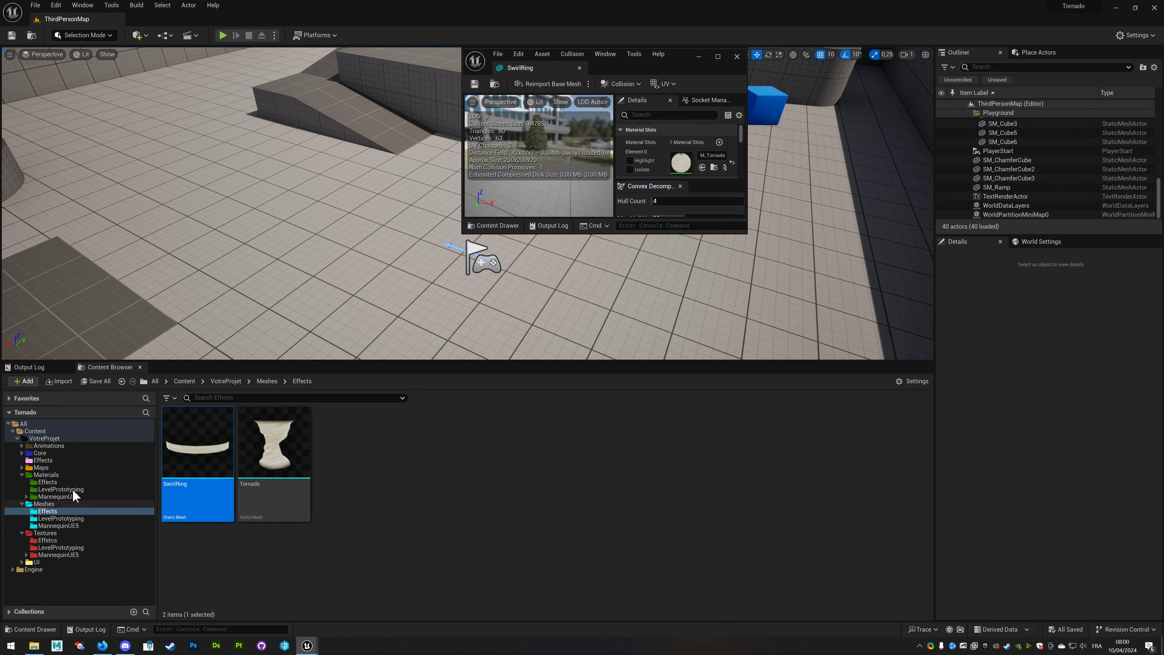
left_click(47, 482)
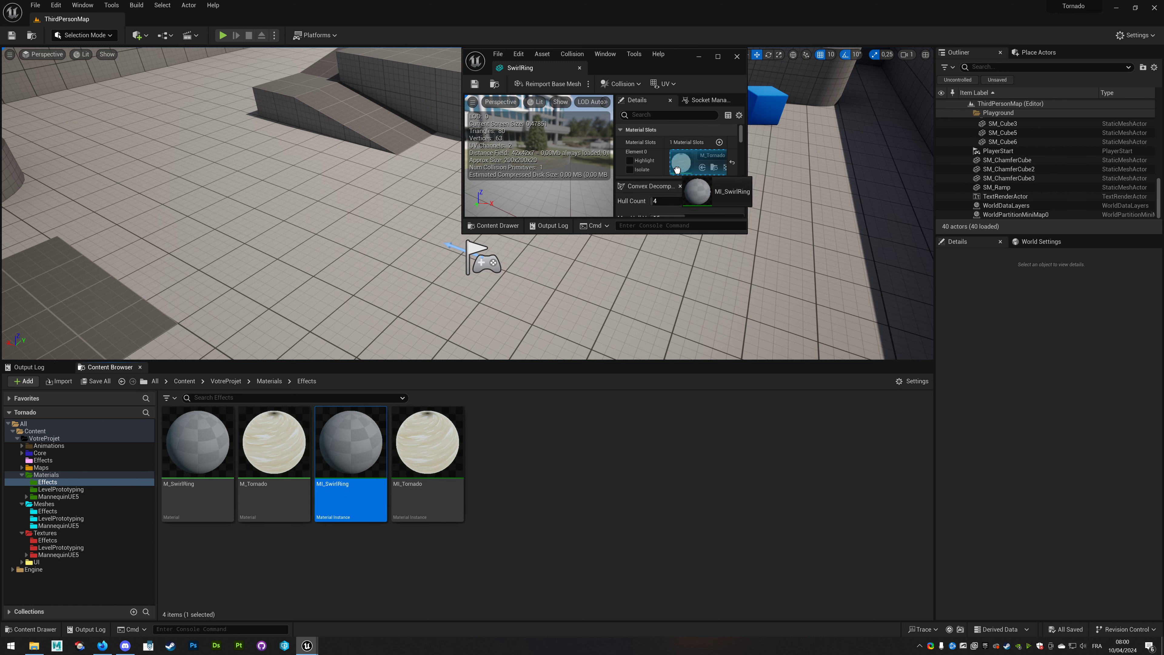
left_click_drag(357, 455, 681, 161)
left_click(479, 87)
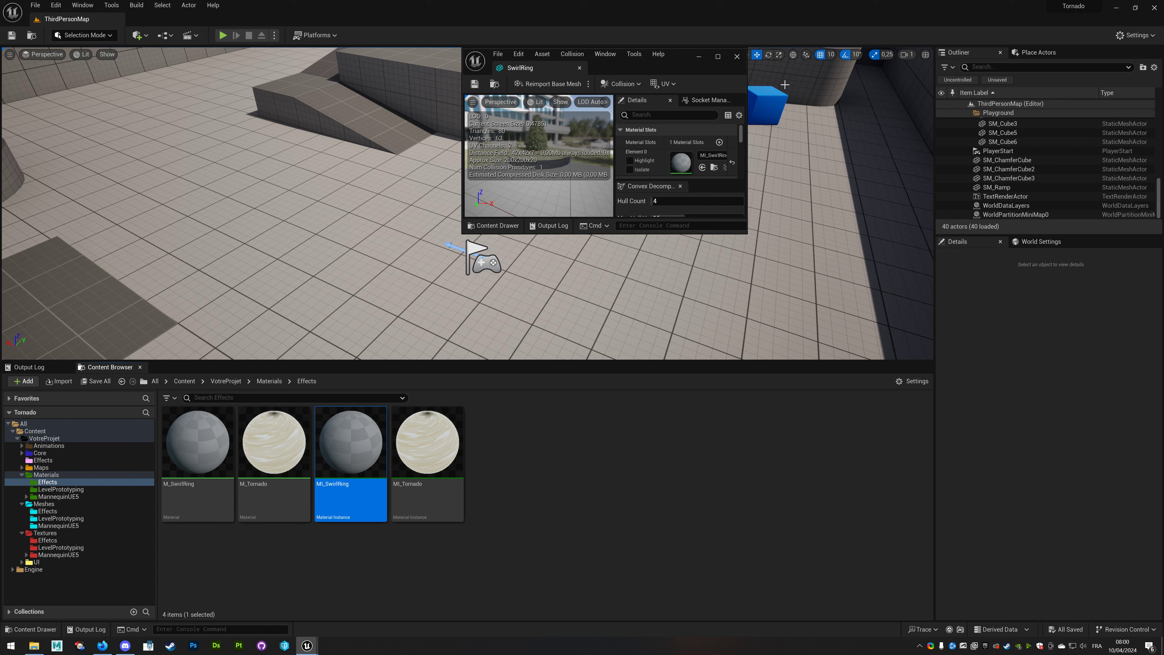
left_click(737, 57)
double_click(197, 441)
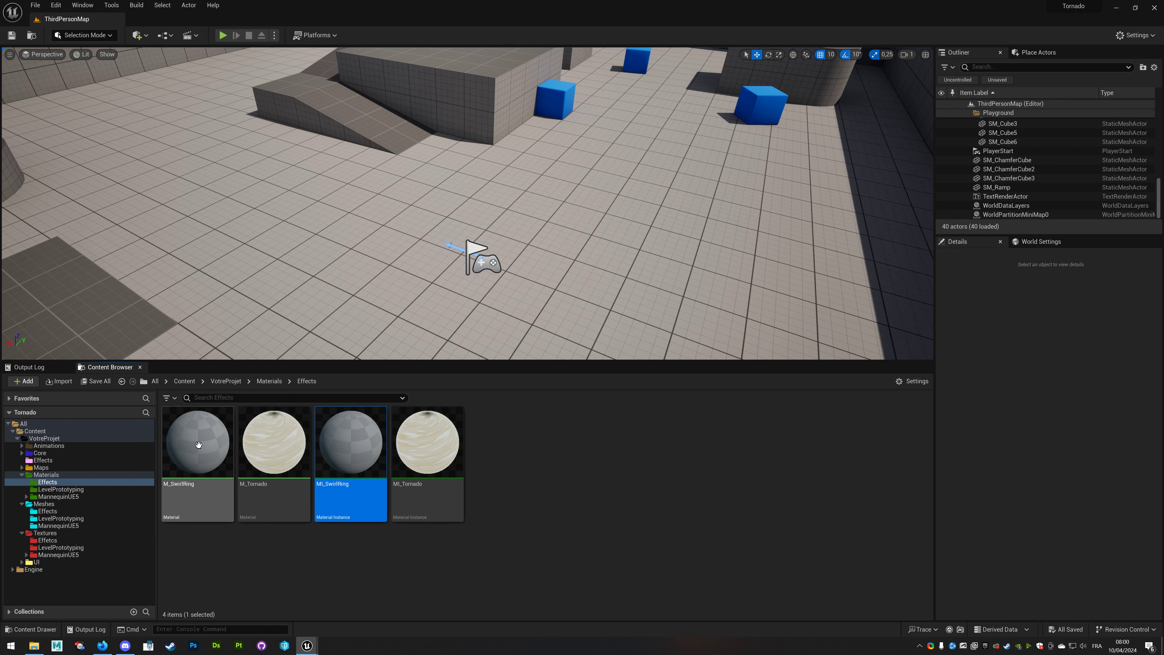
Enlarge the material editor window and drag the SwirlRing texture from Textures/Effects into the graph.
left_click_drag(659, 53, 517, 66)
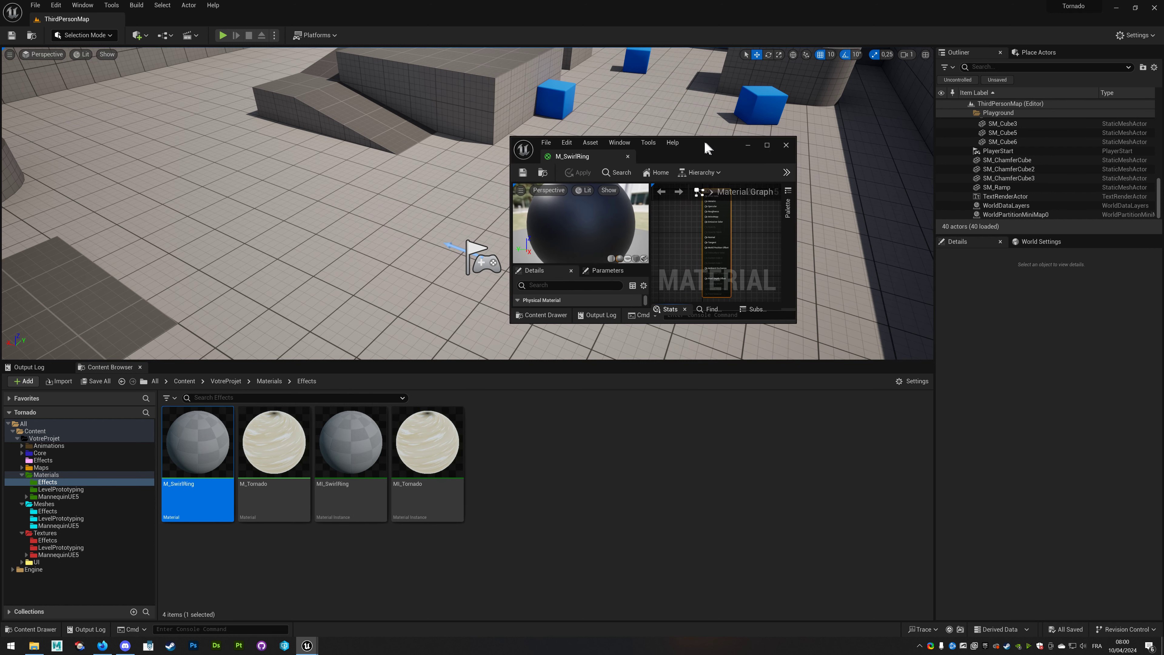
left_click_drag(605, 249, 876, 393)
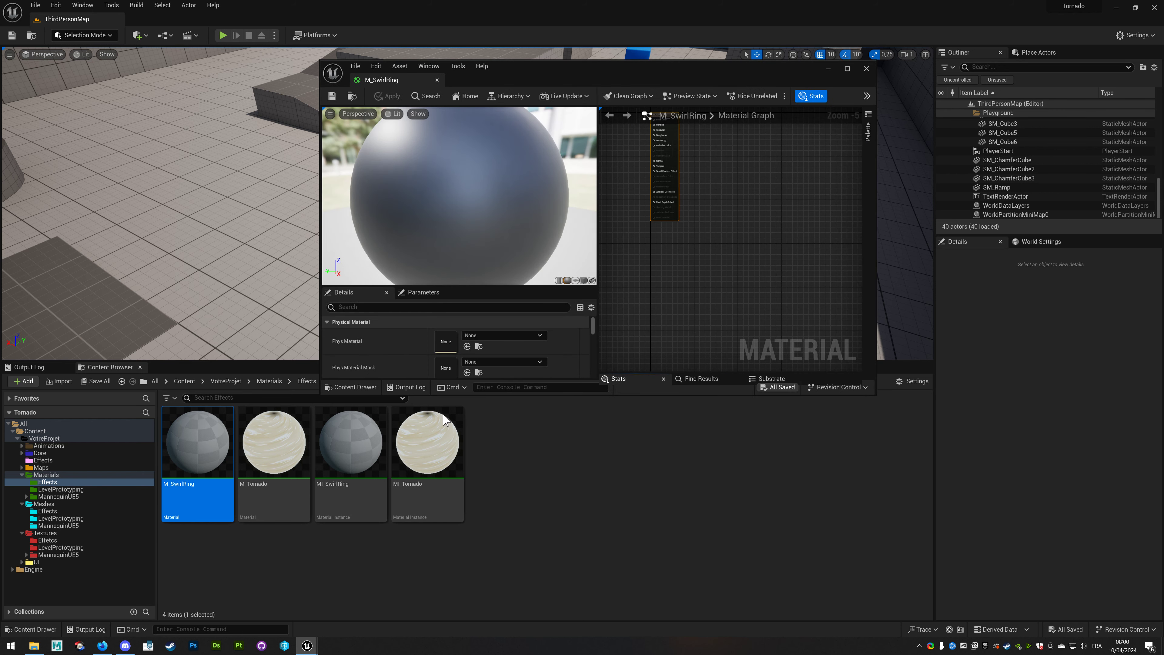
left_click(49, 540)
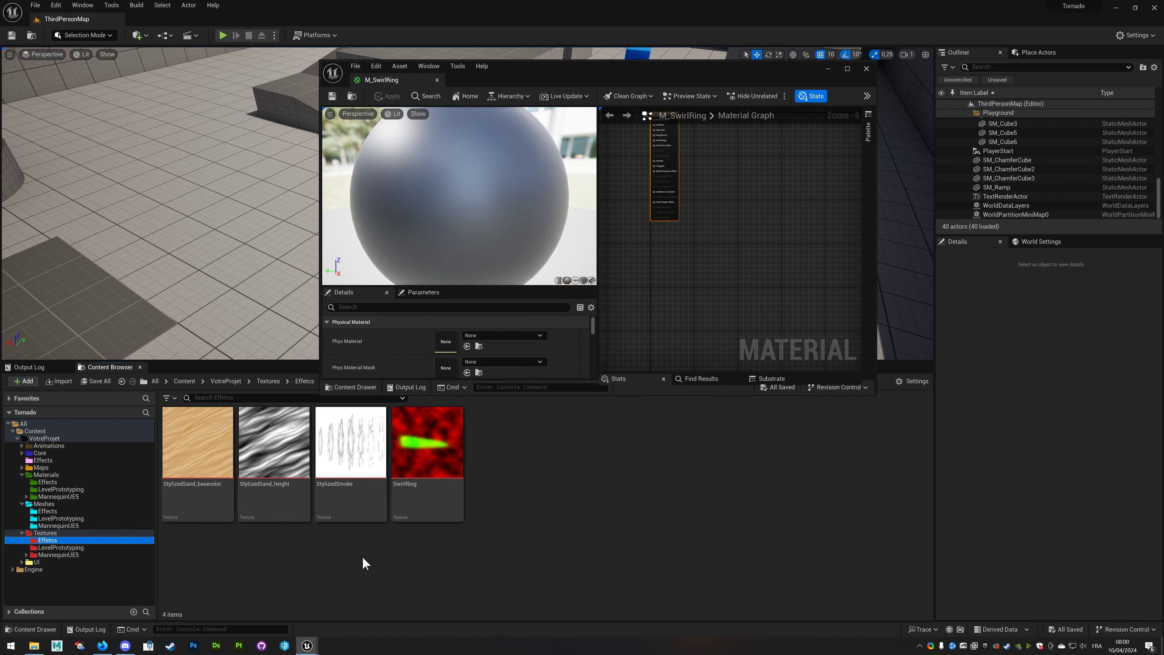
left_click(202, 486)
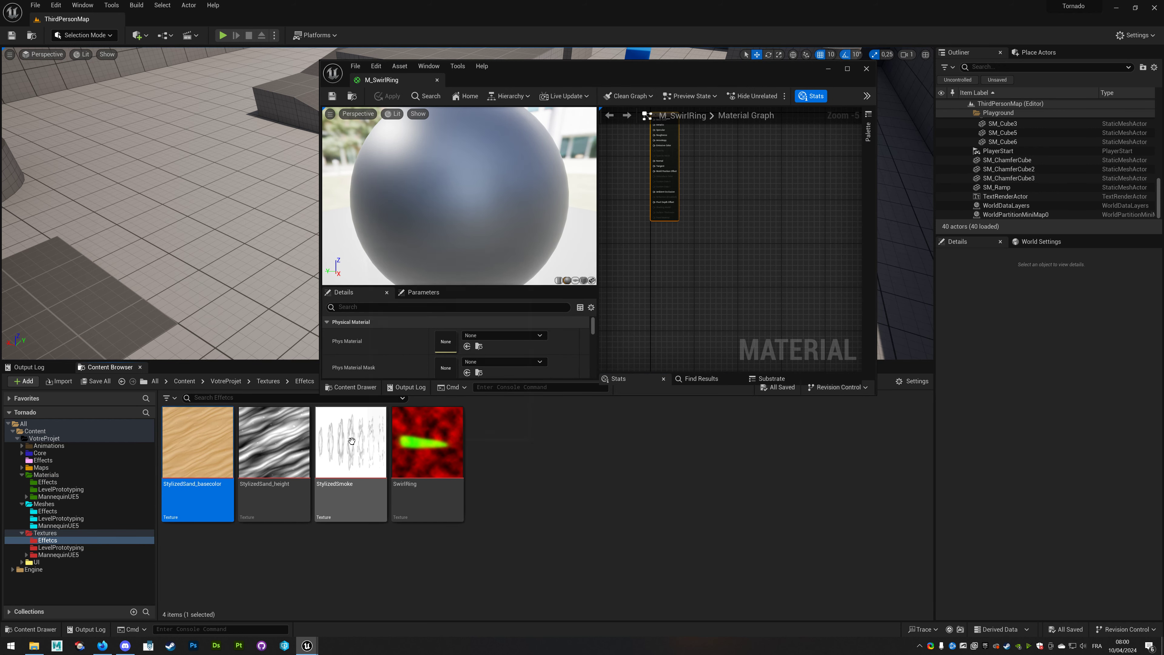
left_click(351, 441)
mouse_move(426, 443)
left_mouse_down()
mouse_move(699, 267)
mouse_move(609, 209)
left_mouse_up()
Maximise the material editor and move the SwirlRing Texture Sample node to the left.
left_click_drag(662, 79, 755, 6)
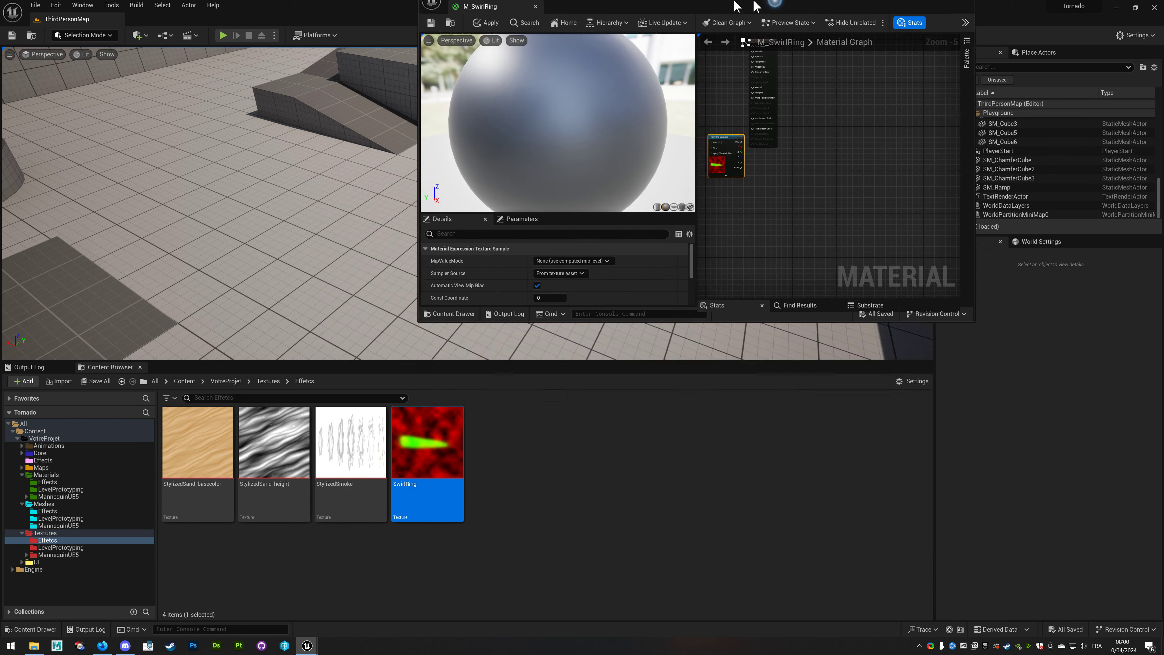
scroll(842, 364, "up", 1)
scroll(832, 353, "up", 2)
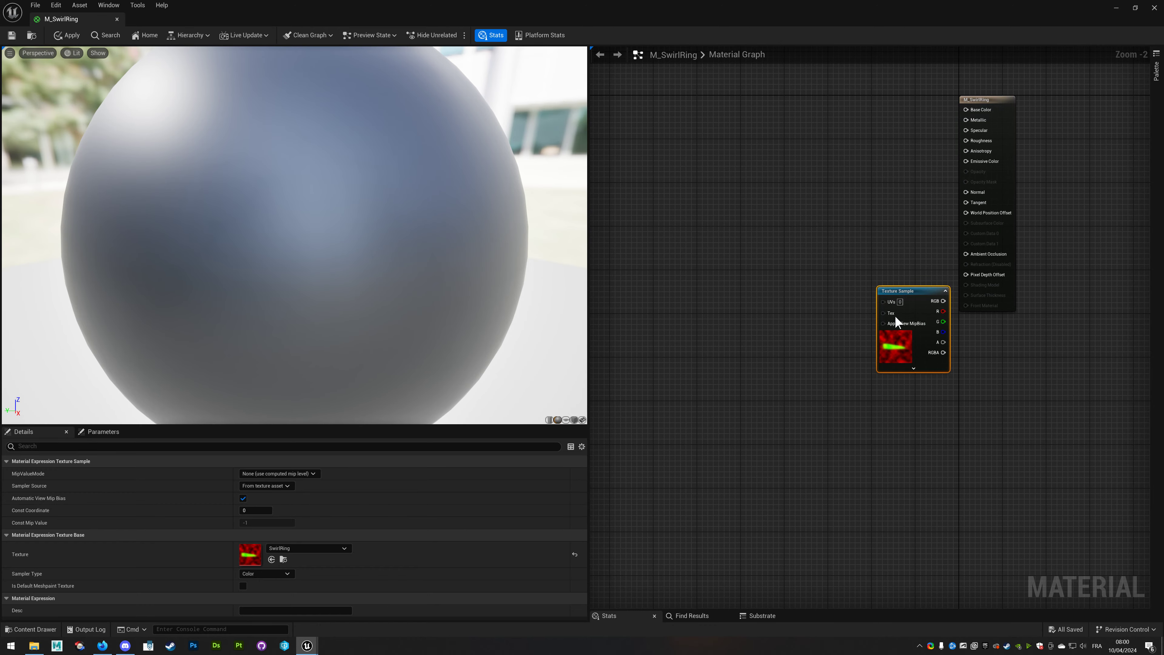
left_click_drag(898, 321, 759, 277)
scroll(772, 320, "up", 2)
right_click_drag(772, 319, 634, 342)
right_click_drag(761, 395, 925, 387)
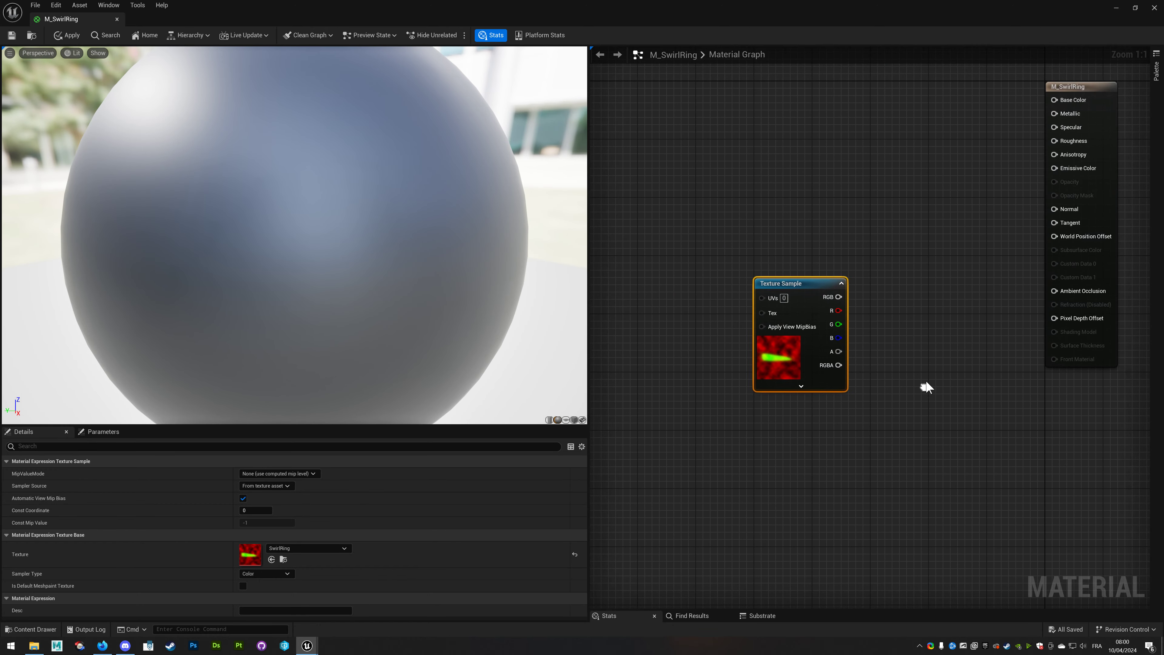
Duplicate the Texture Sample, delete the original, and position the copy up-left of the output node.
key("ctrl+d")
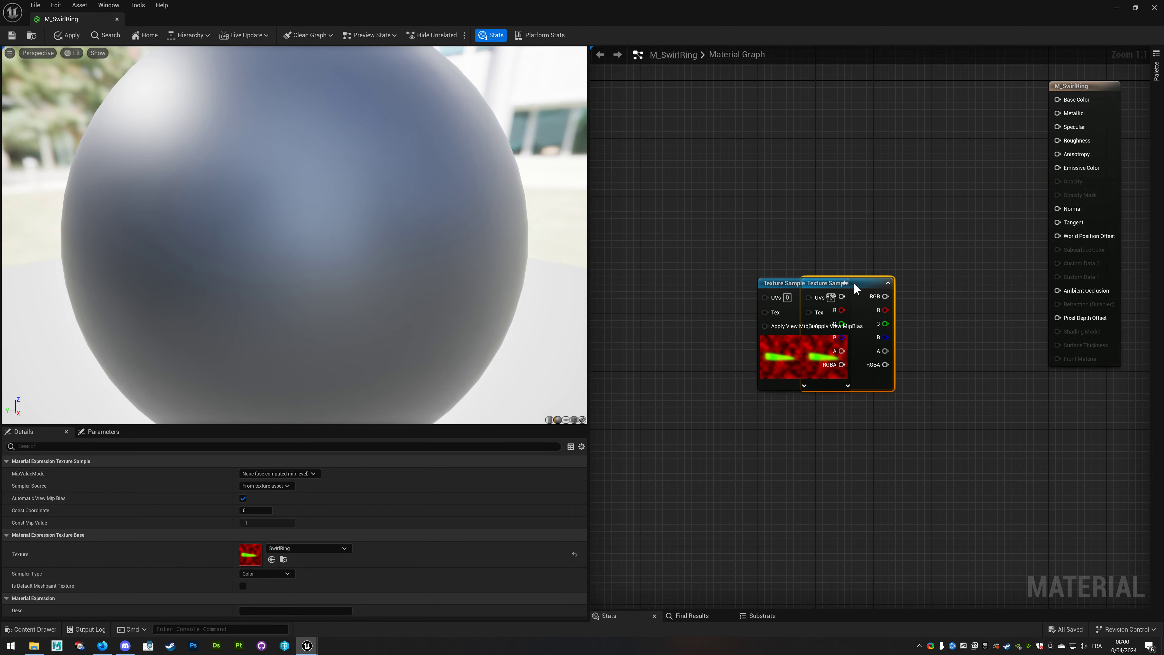
left_click_drag(855, 289, 859, 162)
left_click_drag(779, 283, 699, 276)
key("Delete")
mouse_move(710, 310)
right_mouse_down()
mouse_move(839, 309)
mouse_move(698, 390)
right_mouse_up()
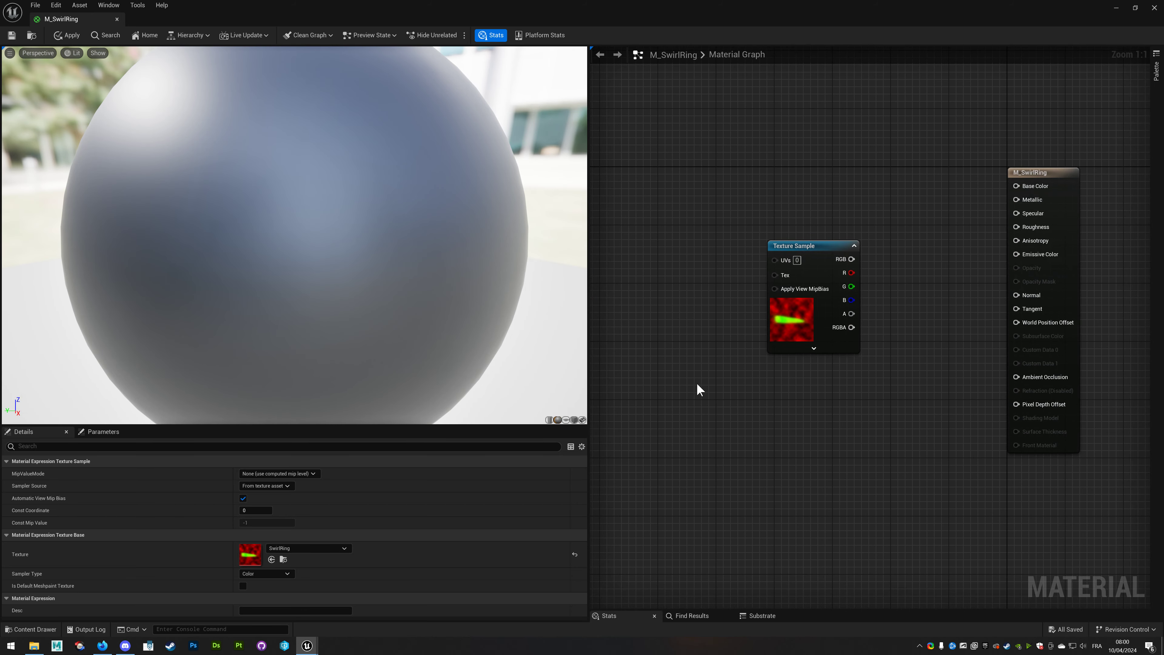
left_click_drag(804, 244, 729, 171)
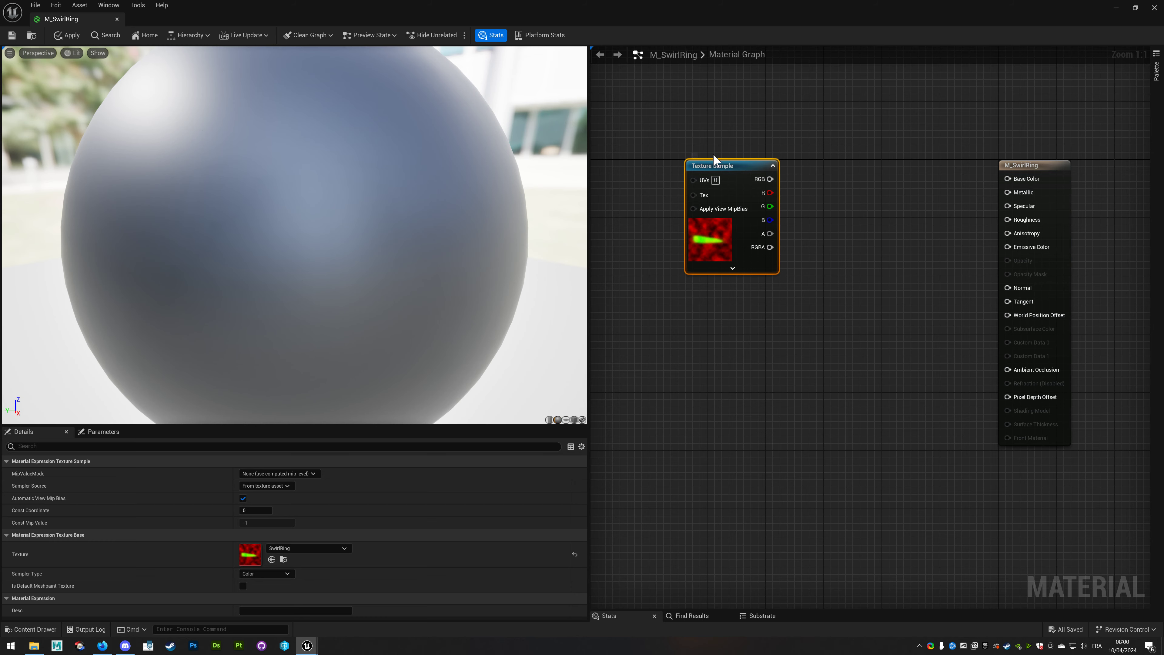
right_click_drag(706, 286, 804, 304)
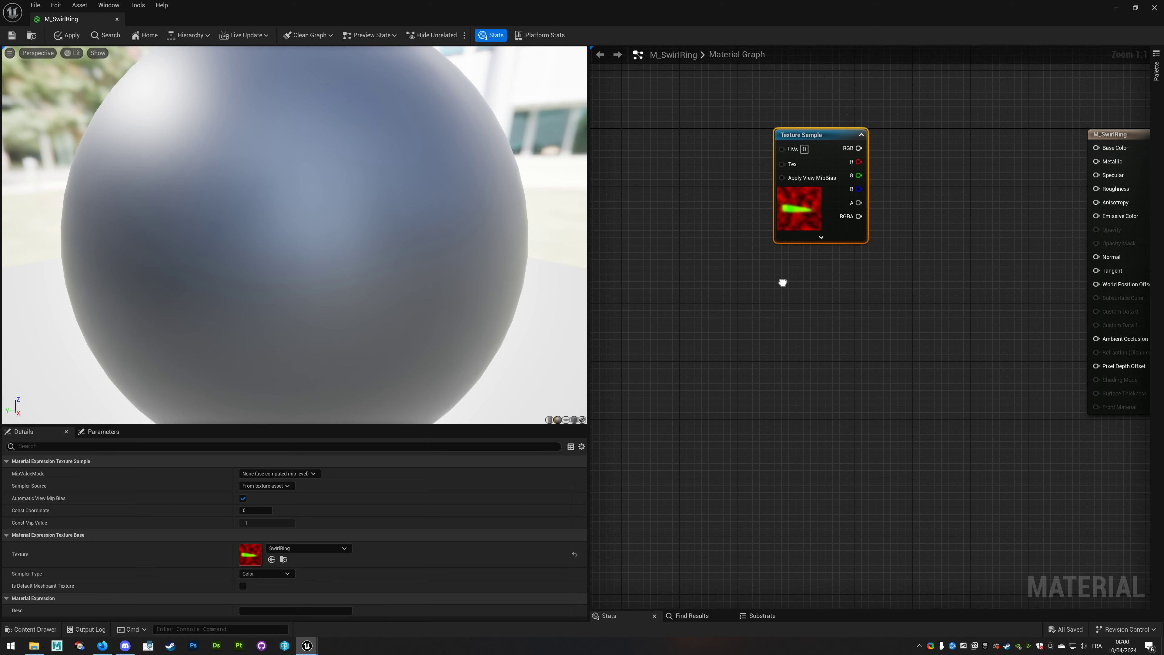
right_click_drag(731, 321, 641, 343)
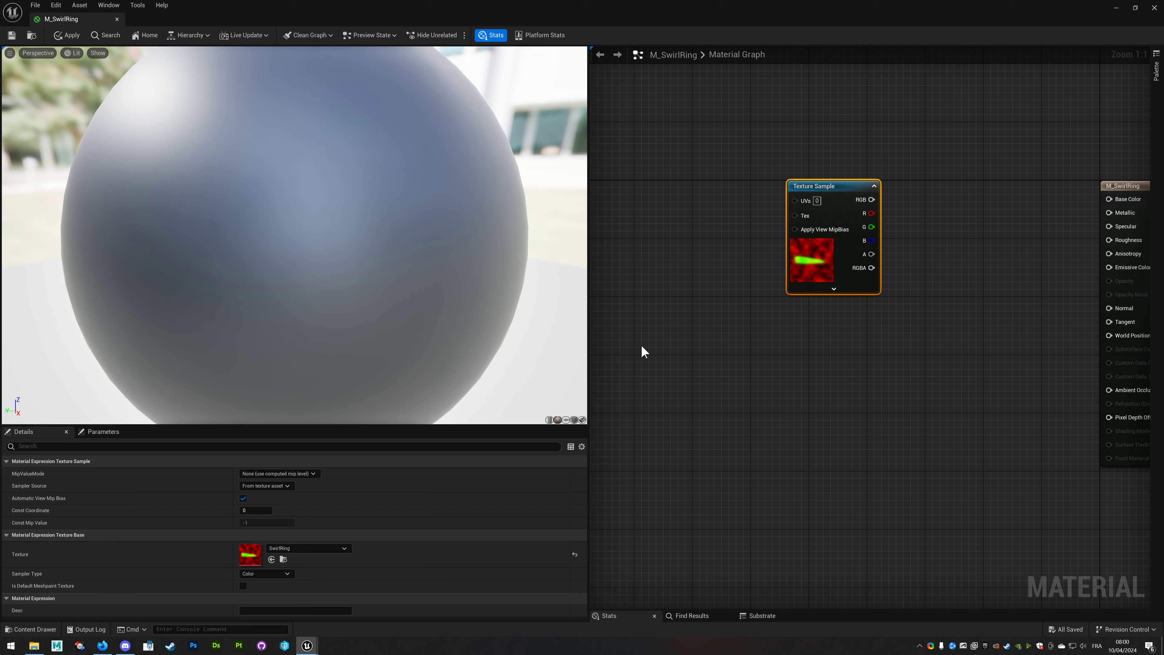
double_click(427, 14)
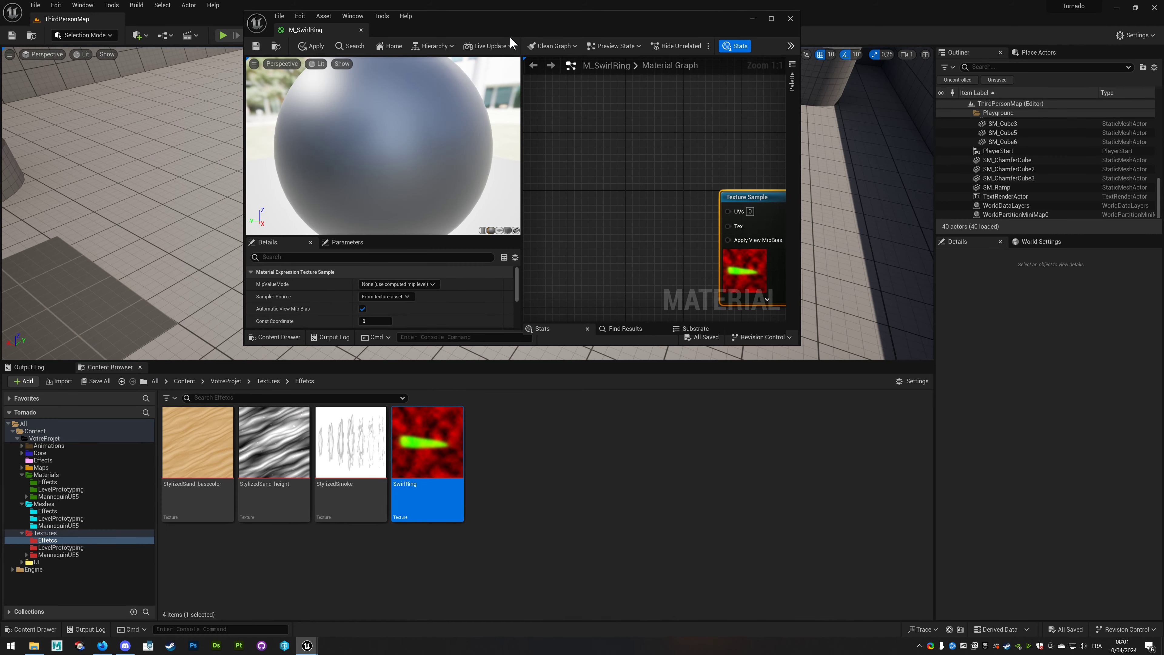
left_click(47, 510)
left_click(189, 444)
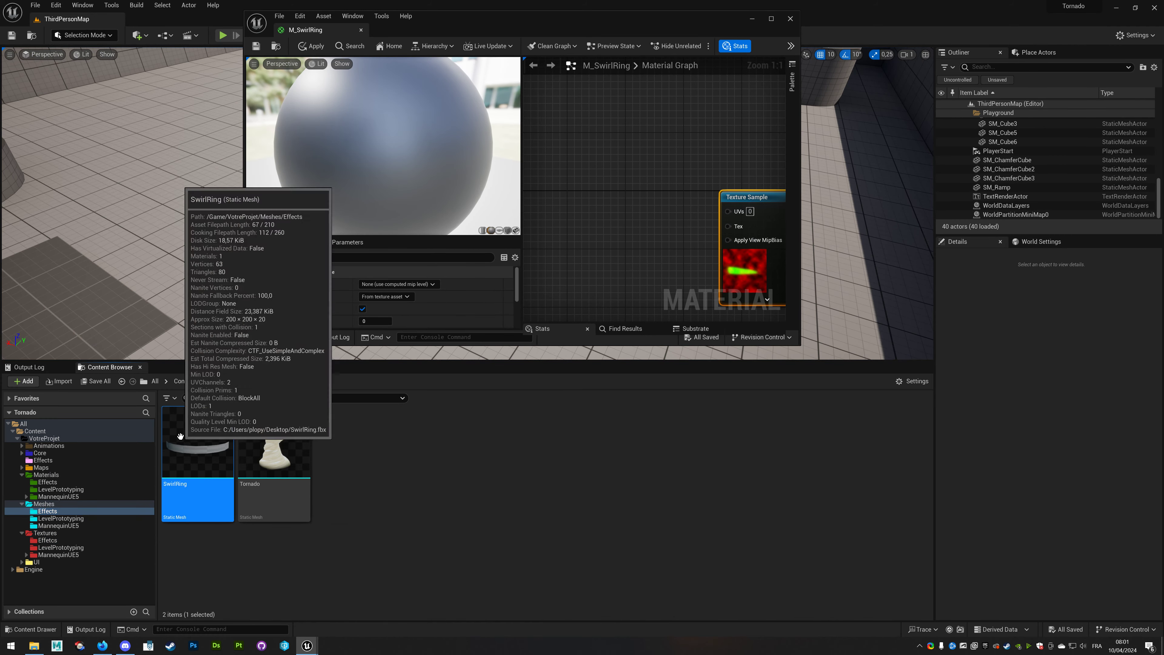
left_click(515, 230)
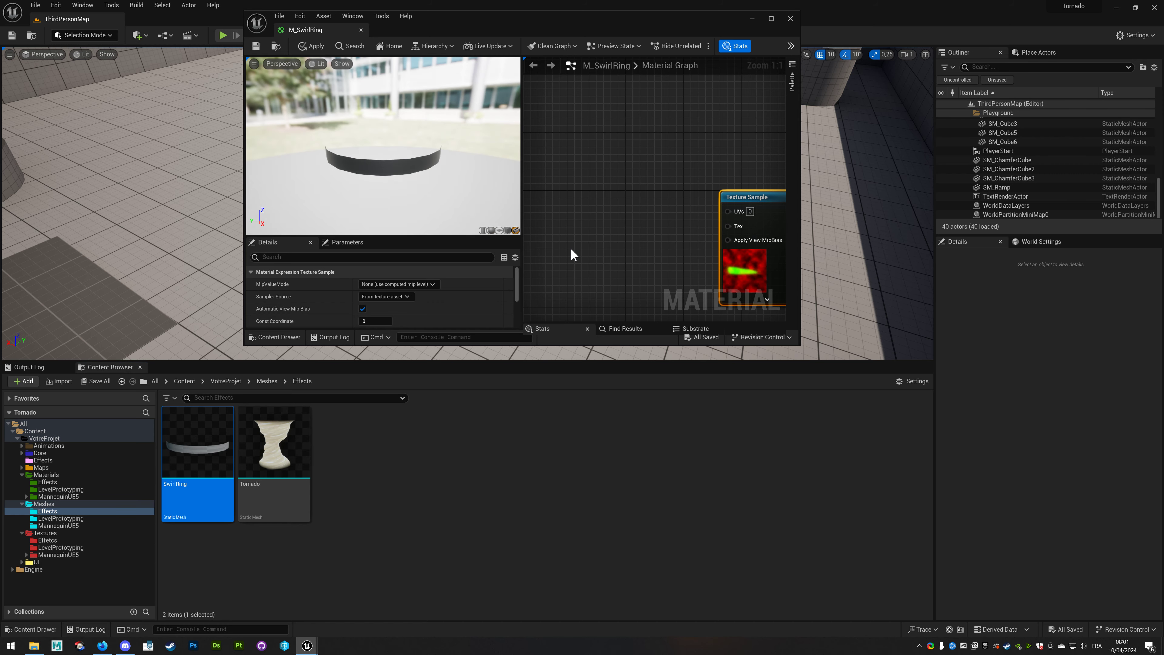
left_click(771, 19)
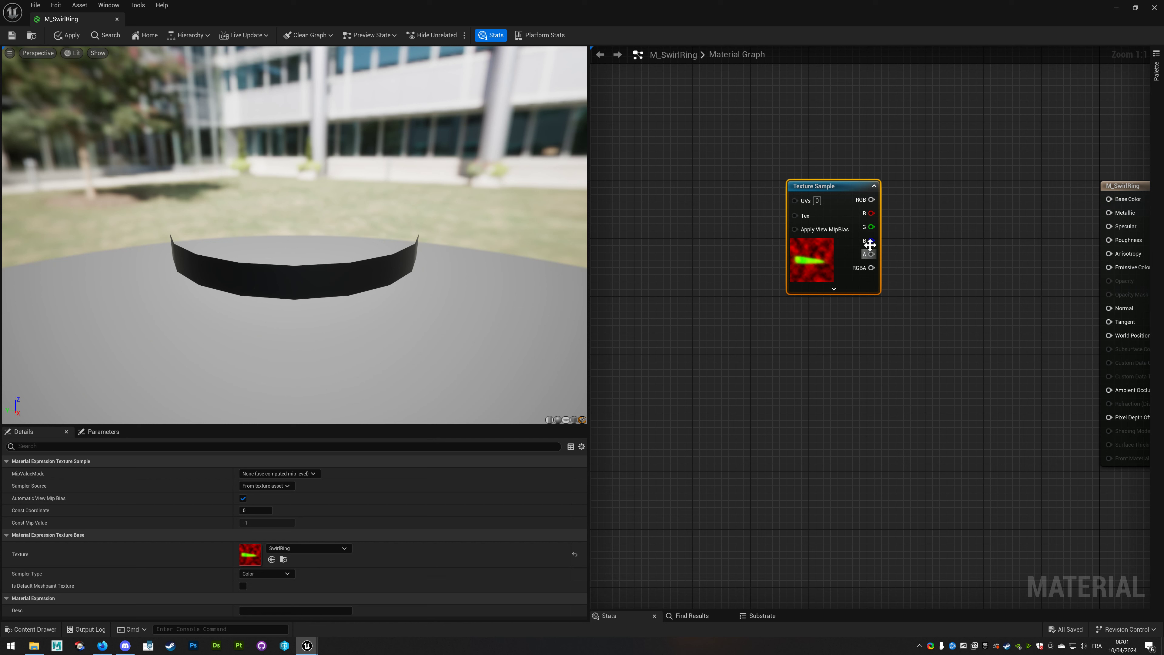
mouse_move(871, 227)
left_mouse_down()
mouse_move(893, 225)
mouse_move(878, 237)
mouse_move(898, 247)
left_mouse_up()
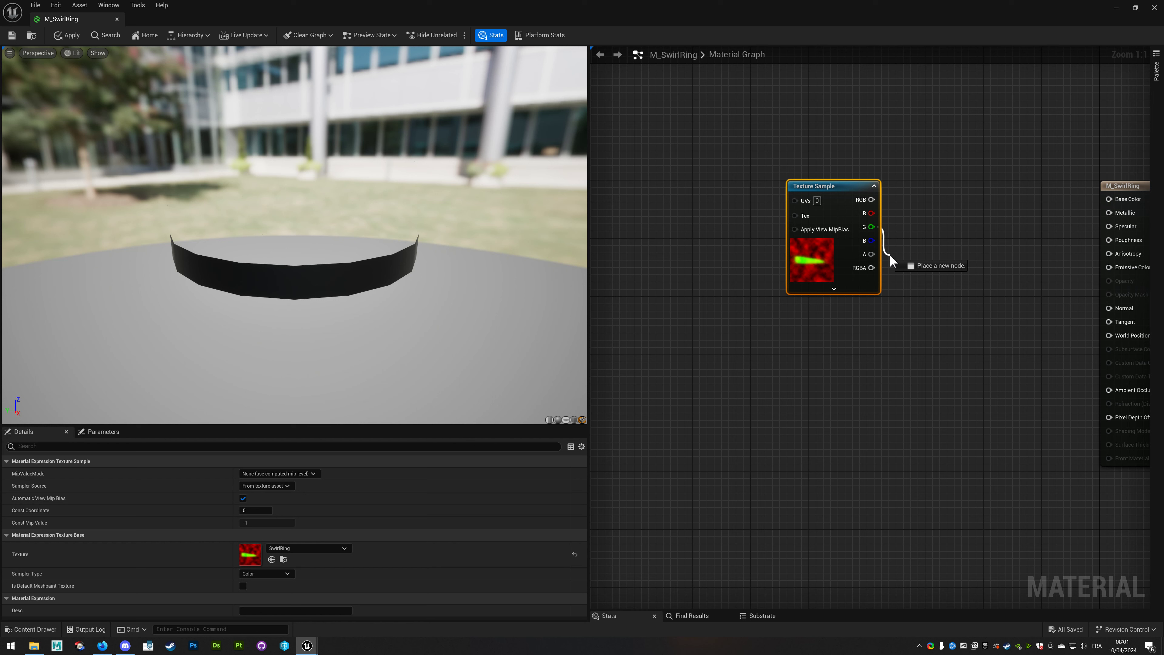
left_click_drag(898, 247, 888, 257)
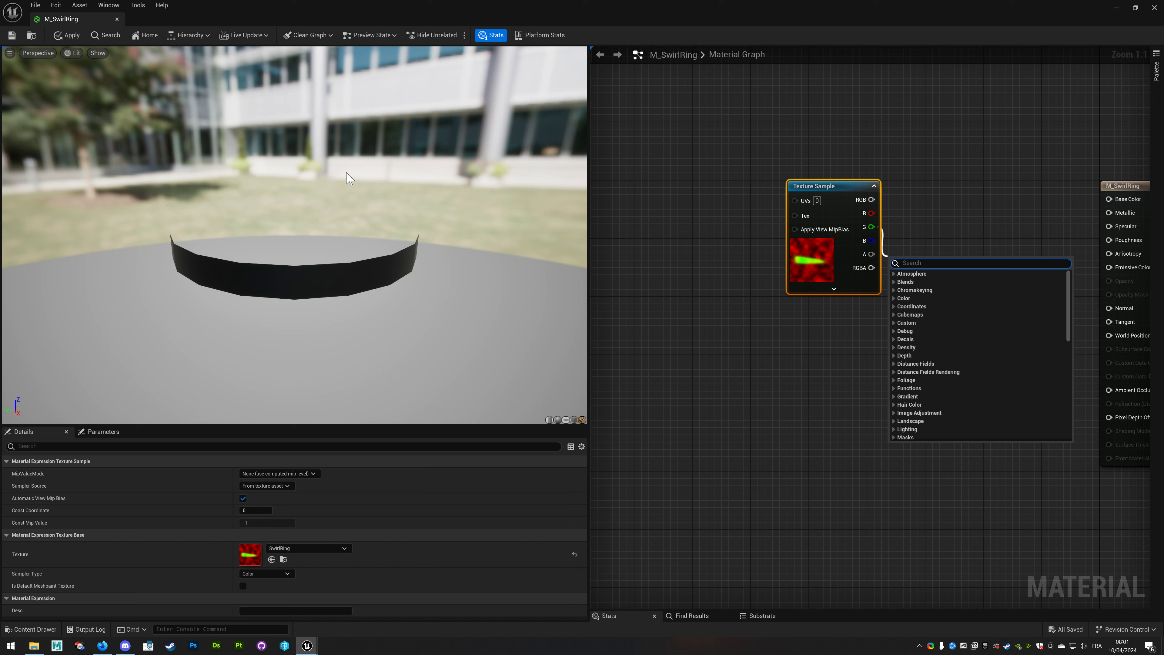
Wire the Texture Sample's green channel to Opacity, then break that link.
left_click(929, 221)
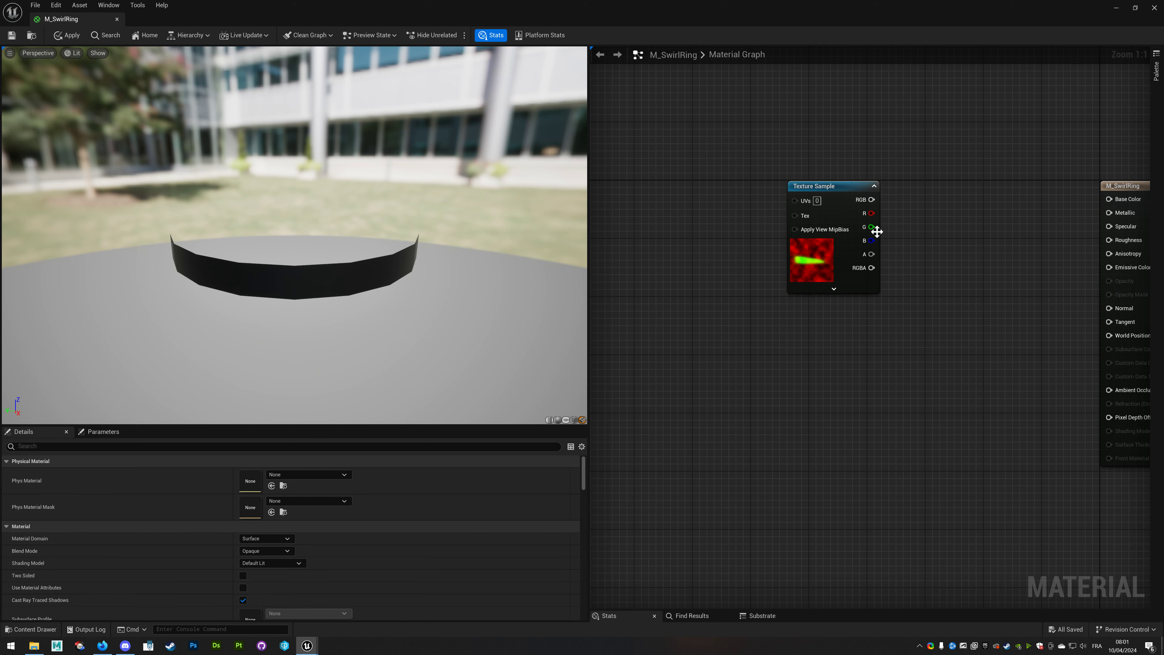
left_click_drag(871, 226, 1108, 291)
right_click(1109, 282)
left_click(1116, 310)
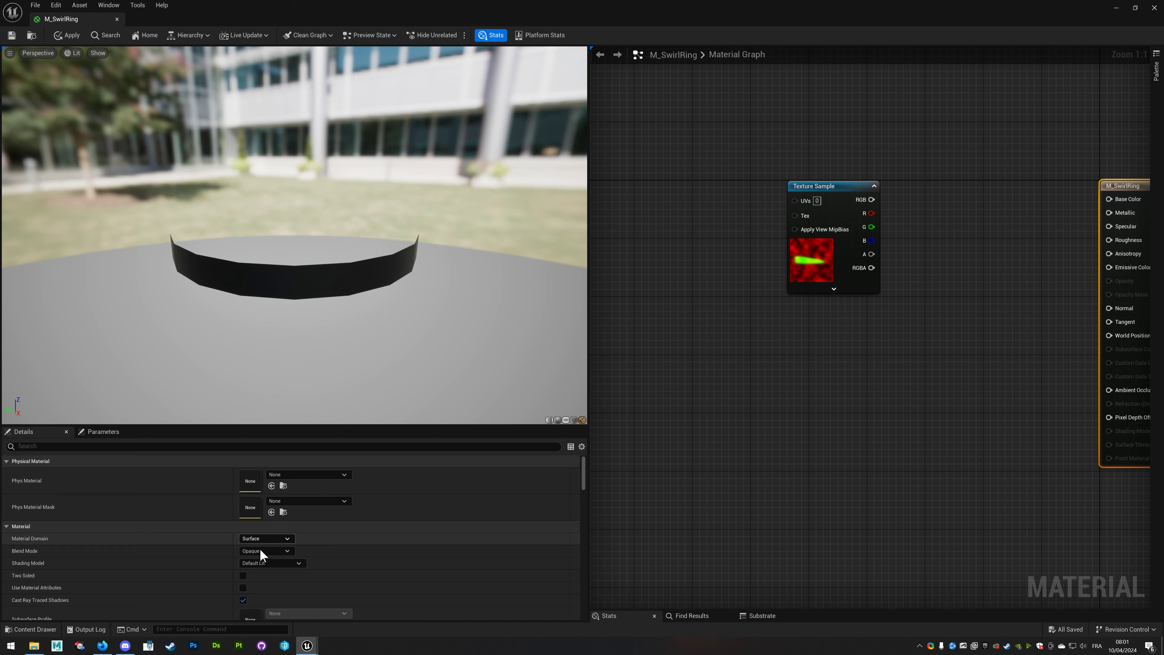
Set Shading Model Unlit, Blend Mode Masked, enable Two Sided, and wire G into Opacity Mask.
left_click(261, 563)
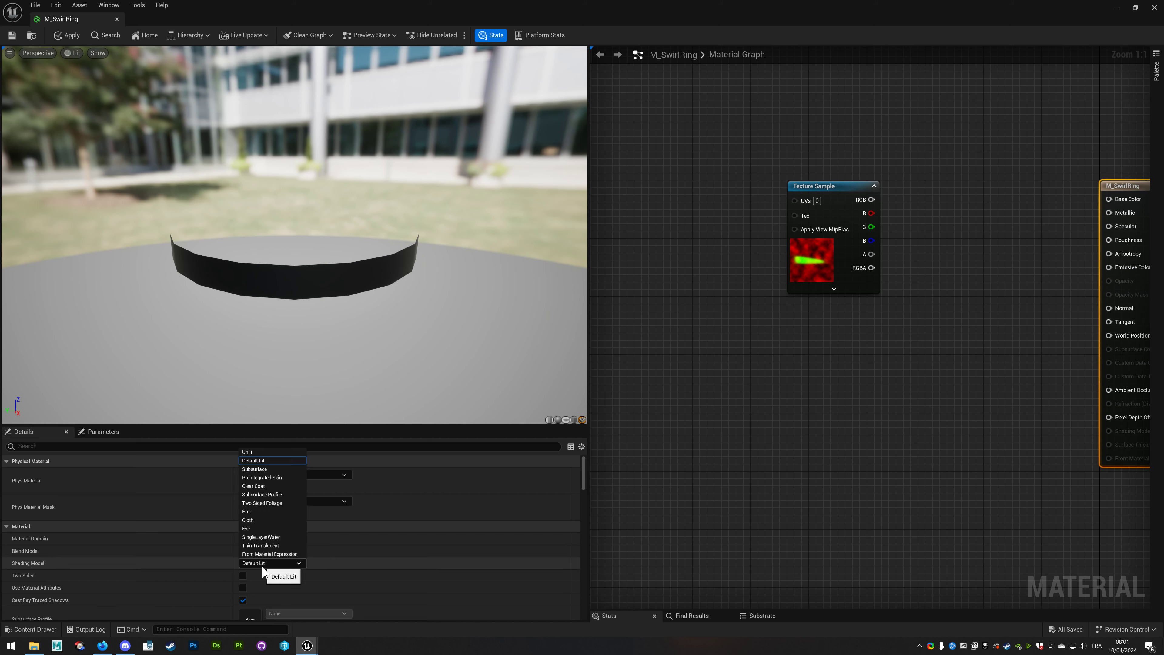
left_click(256, 453)
left_click(270, 551)
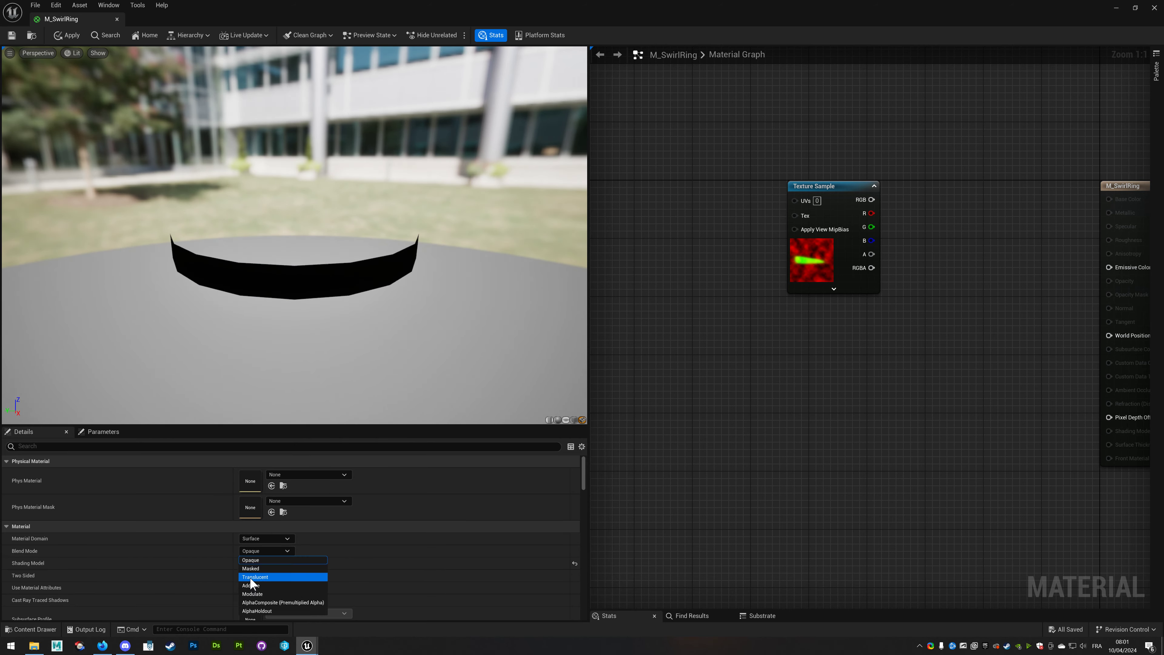
left_click(263, 568)
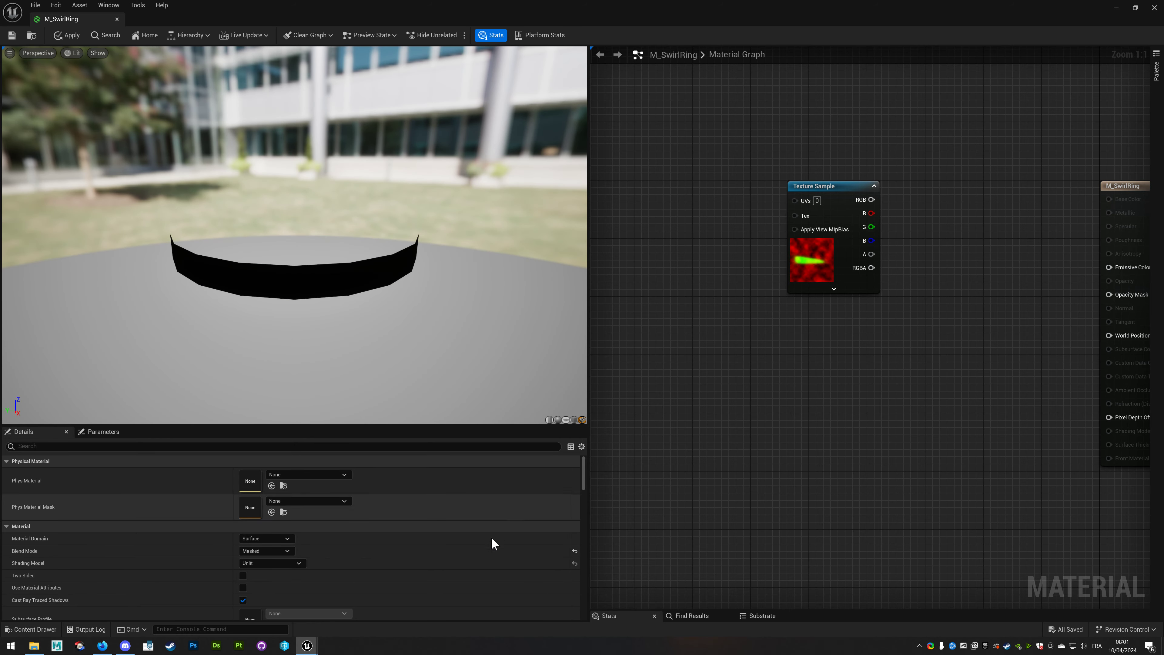
left_click(243, 575)
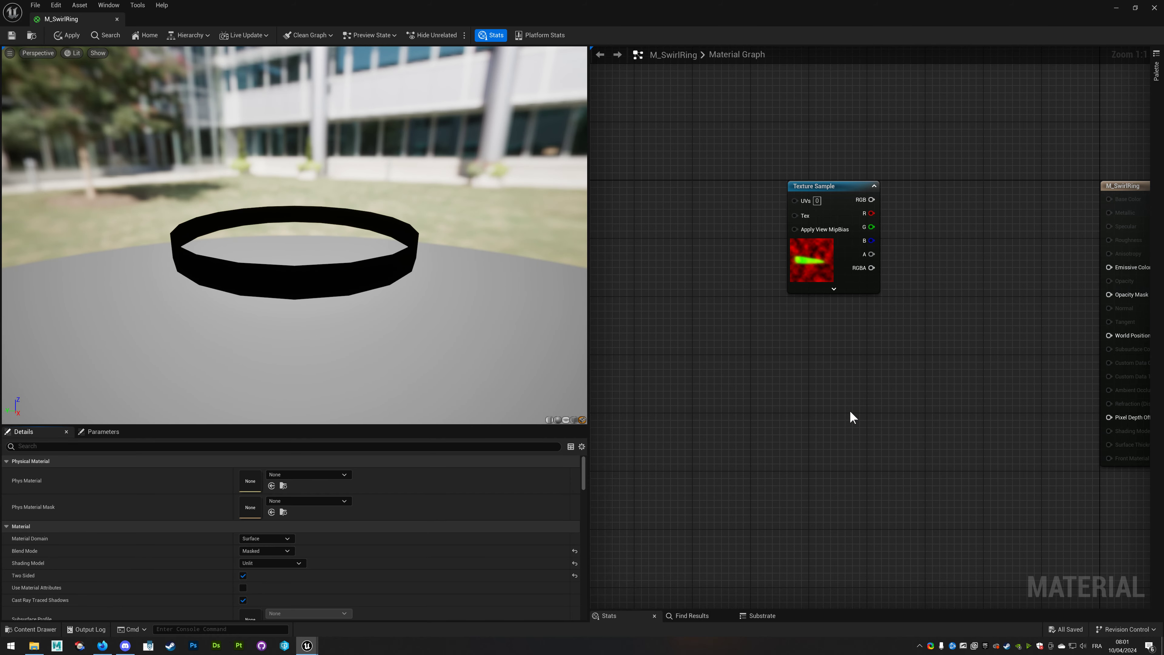
key("Home")
left_click_drag(737, 256, 976, 324)
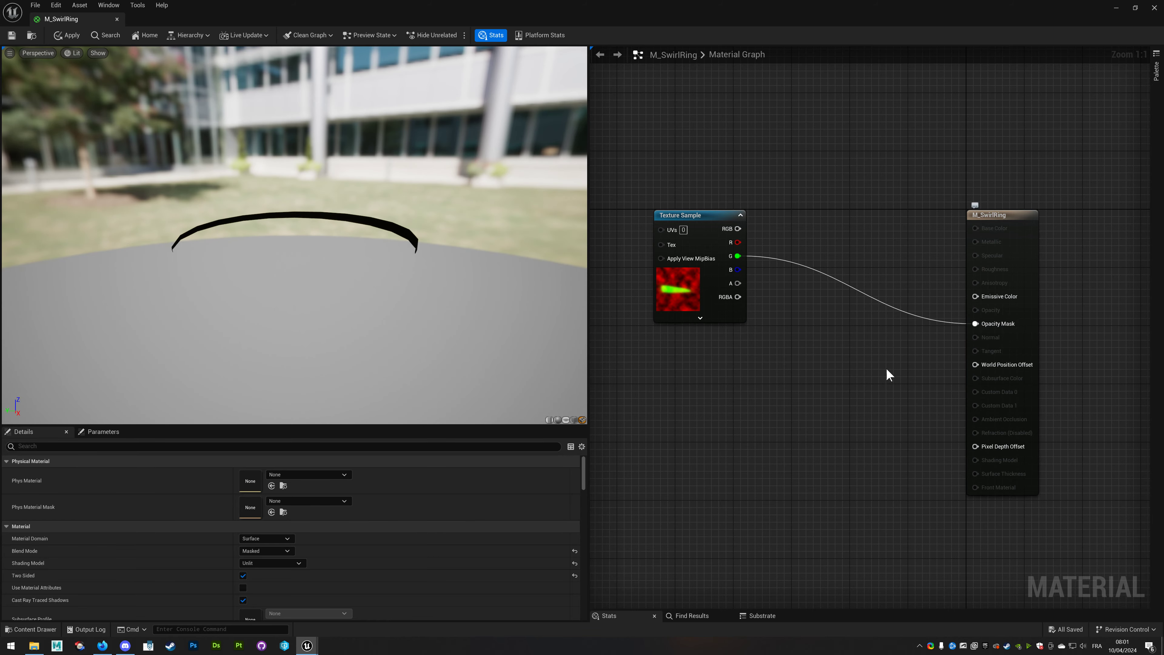
Make room above the SwirlRing Texture Sample and add a Particle Color node via a 'particl' search.
left_click_drag(284, 264, 343, 259)
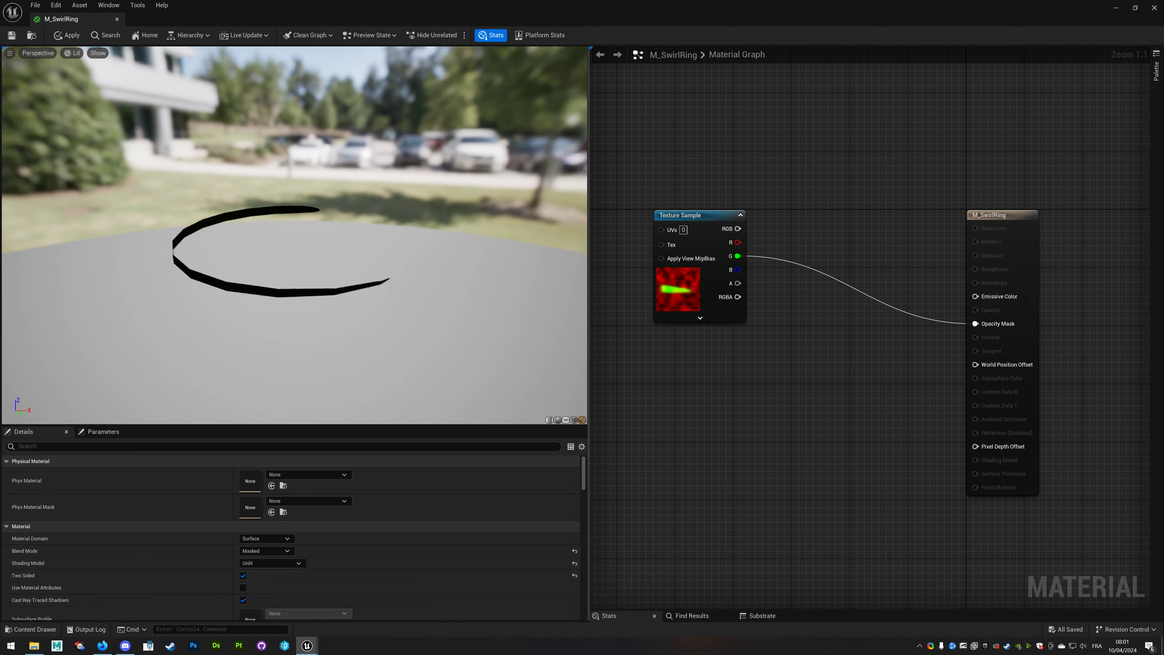
right_click_drag(787, 441, 802, 447)
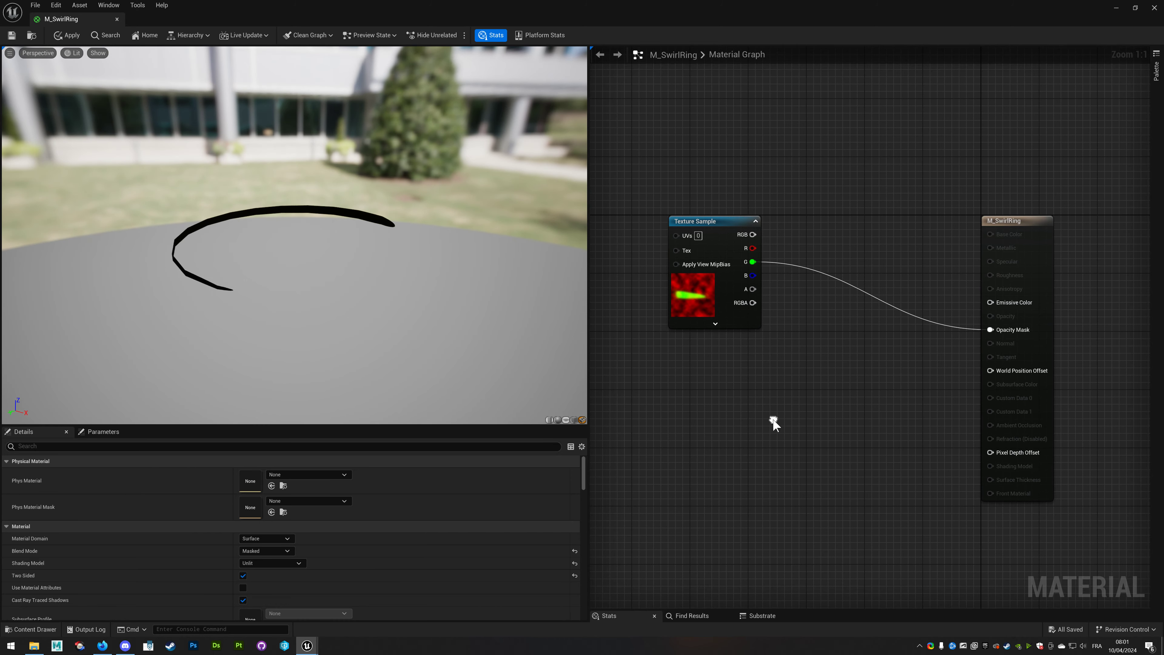
left_click_drag(727, 237, 719, 294)
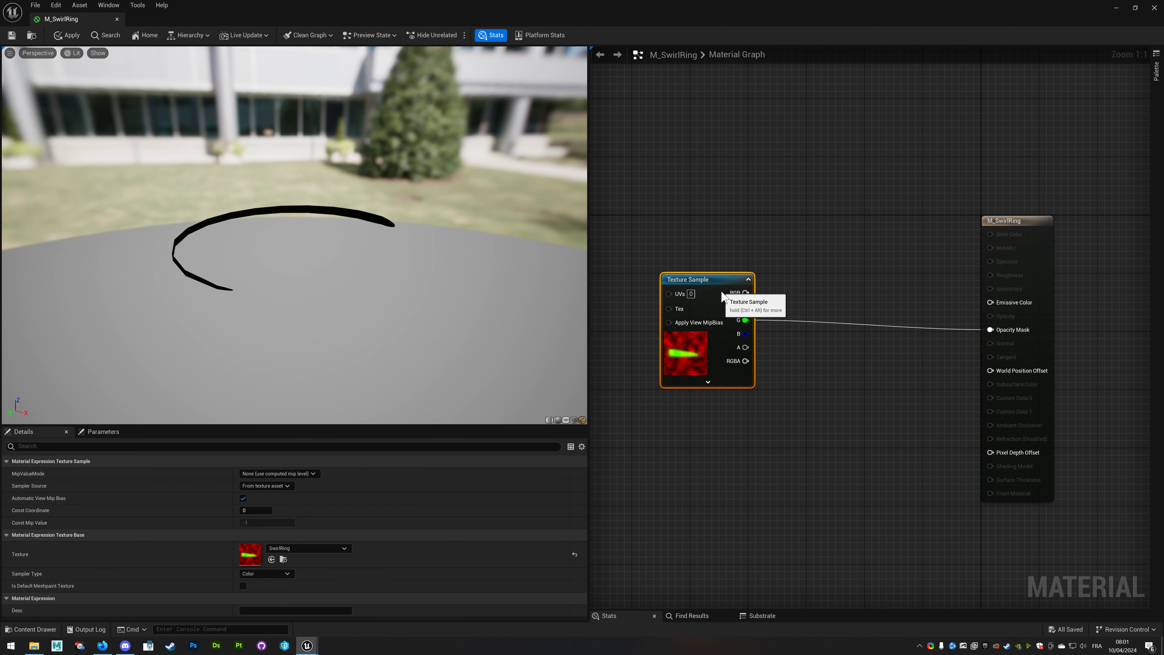
right_click_drag(800, 396, 802, 421)
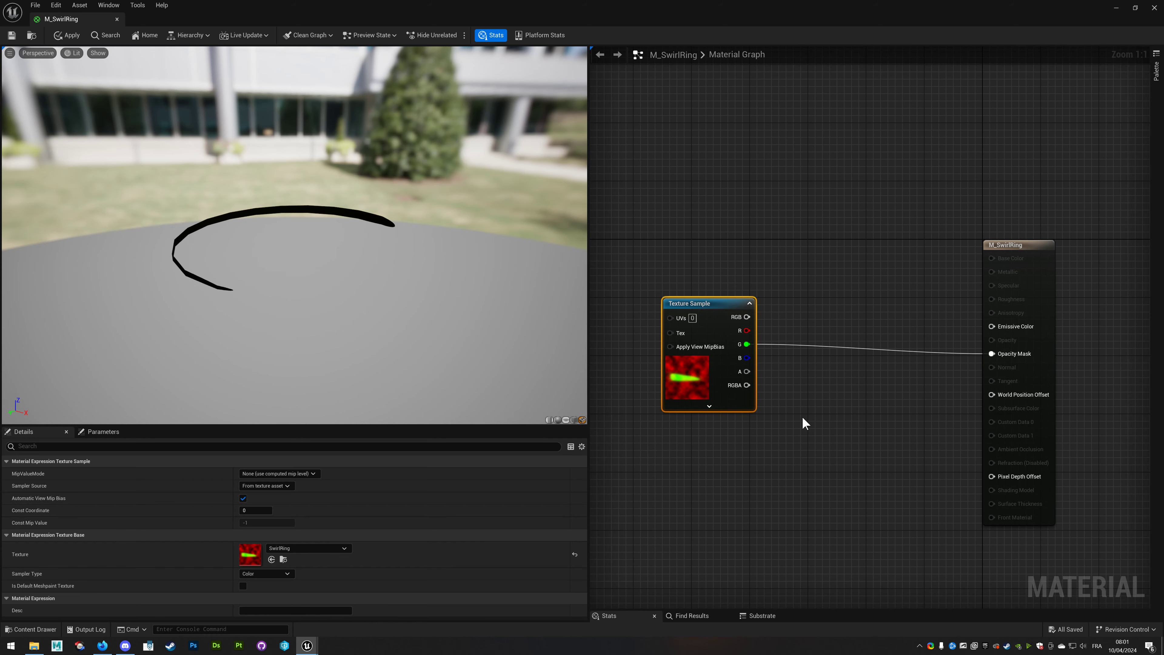
right_click_drag(709, 138, 730, 215)
right_click(729, 215)
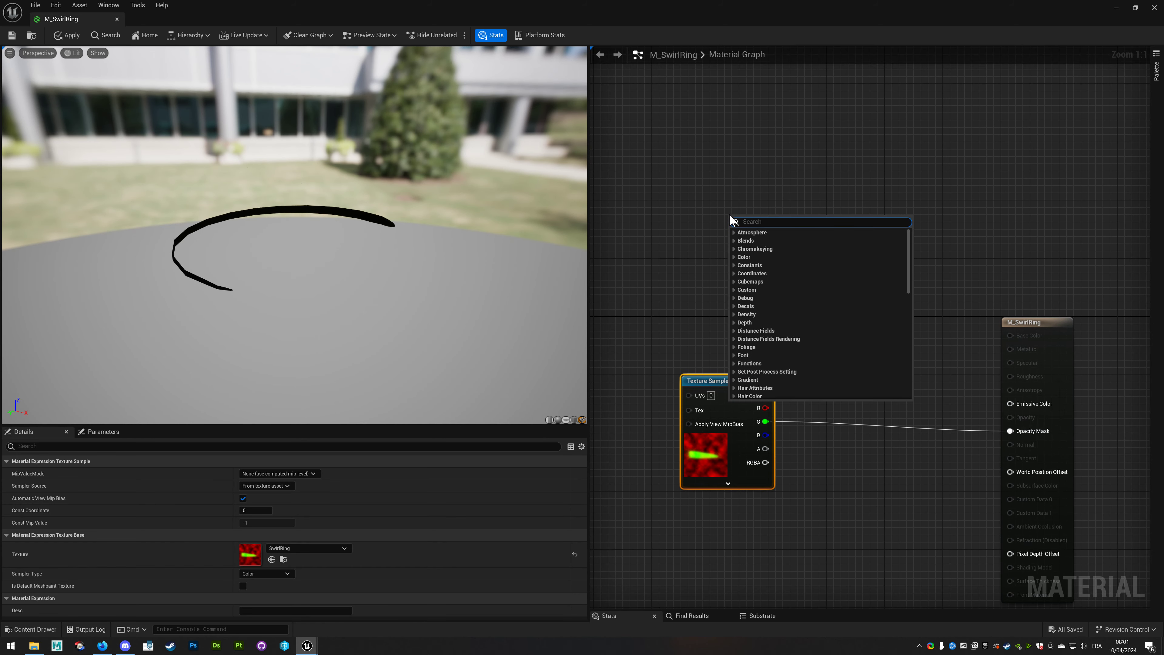
type("particl")
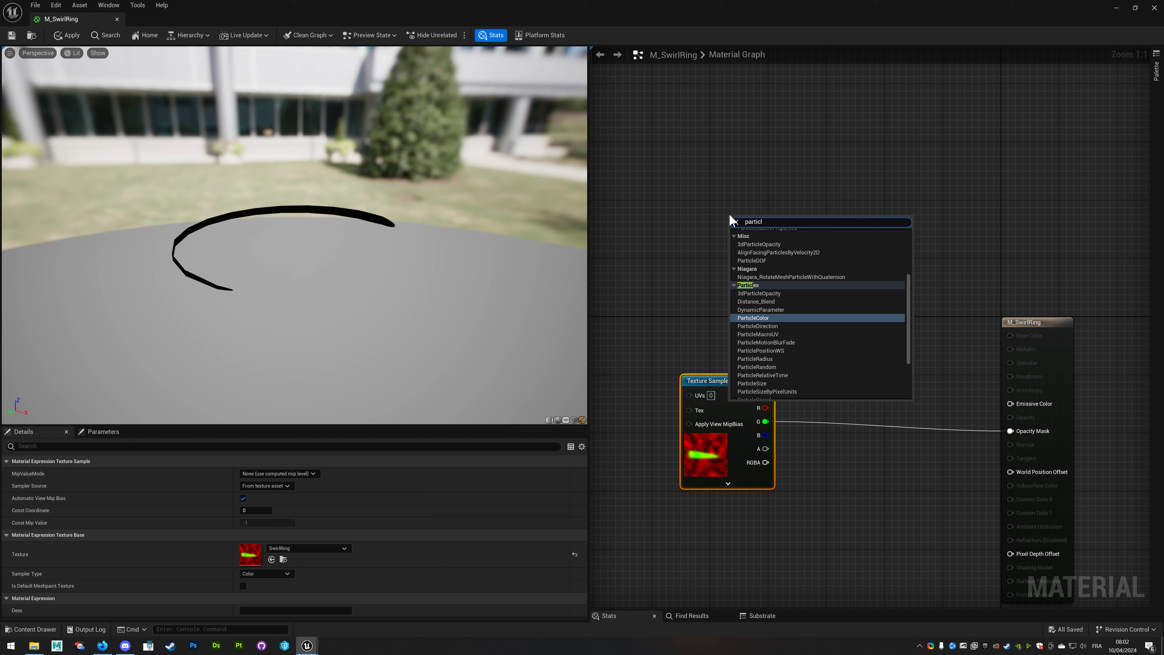
left_click(756, 318)
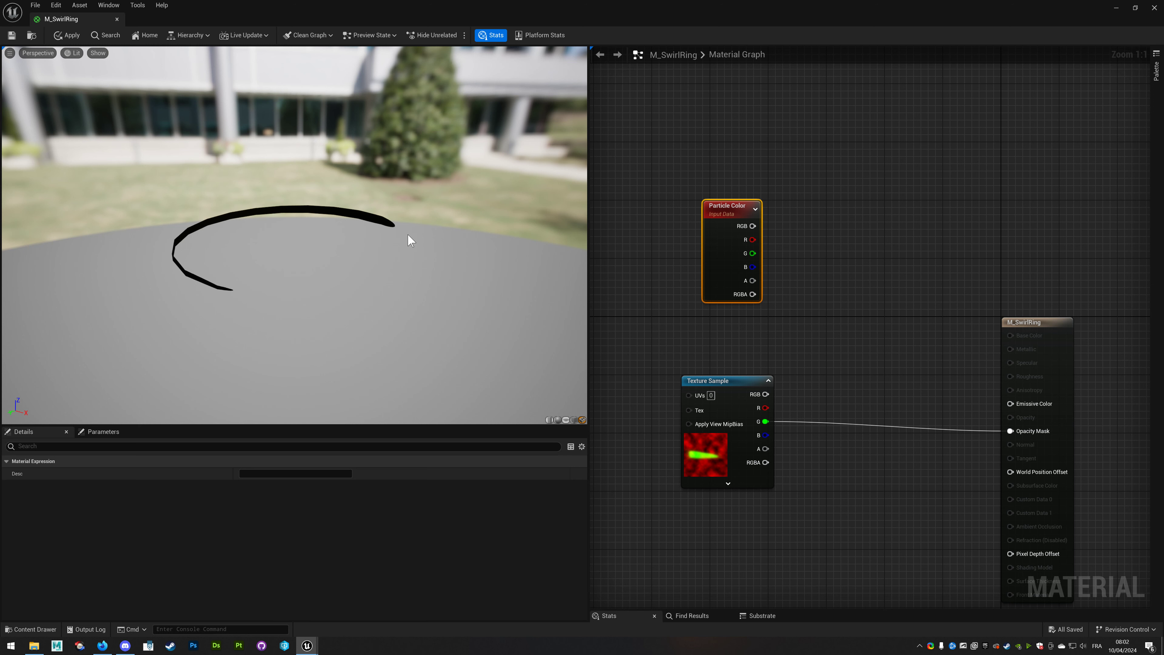
Add a Lerp off Particle Color's RGB and wire RGB into its B input.
right_click_drag(819, 319, 781, 367)
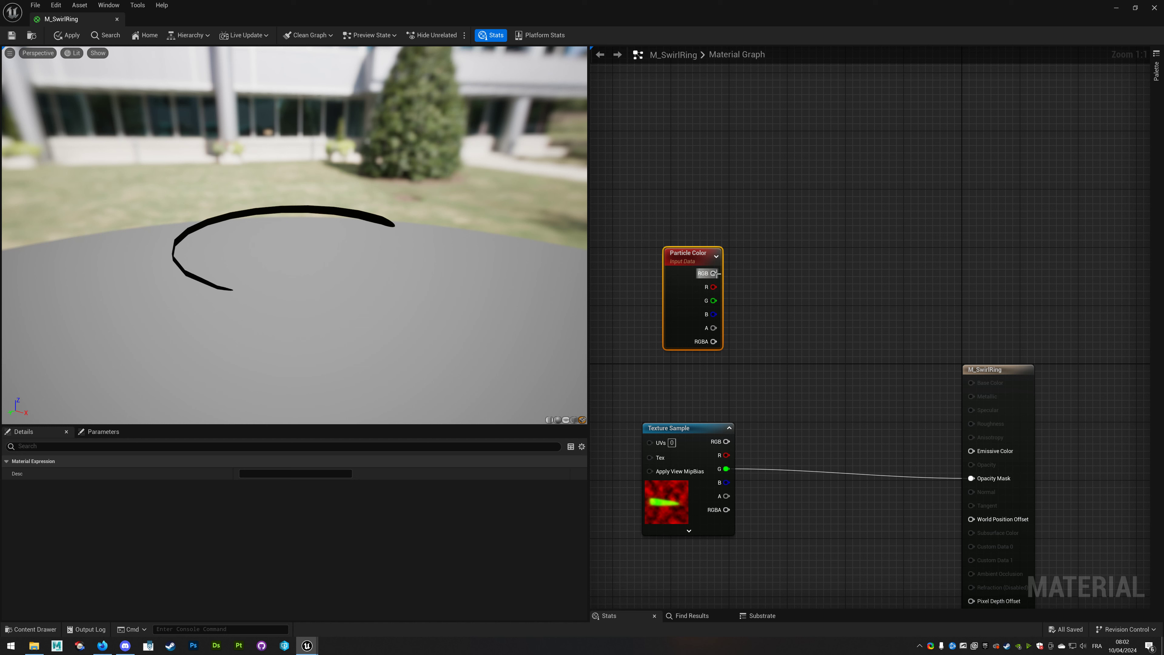
left_click_drag(714, 273, 774, 272)
type("lerp")
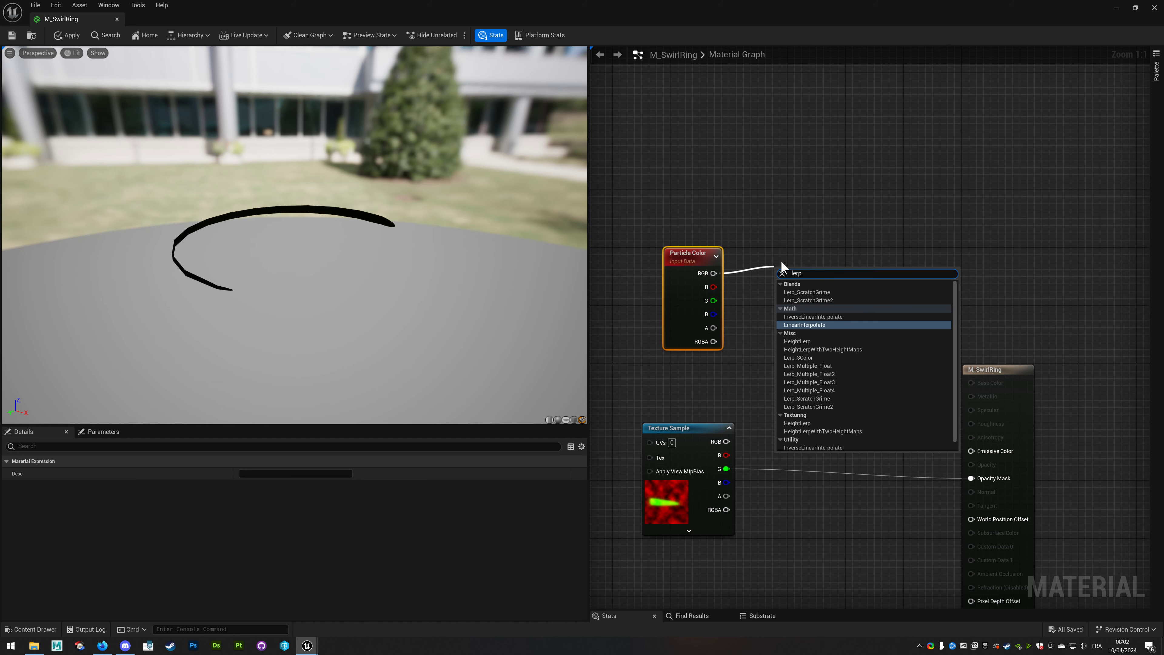
left_click(811, 325)
left_click_drag(799, 275, 853, 269)
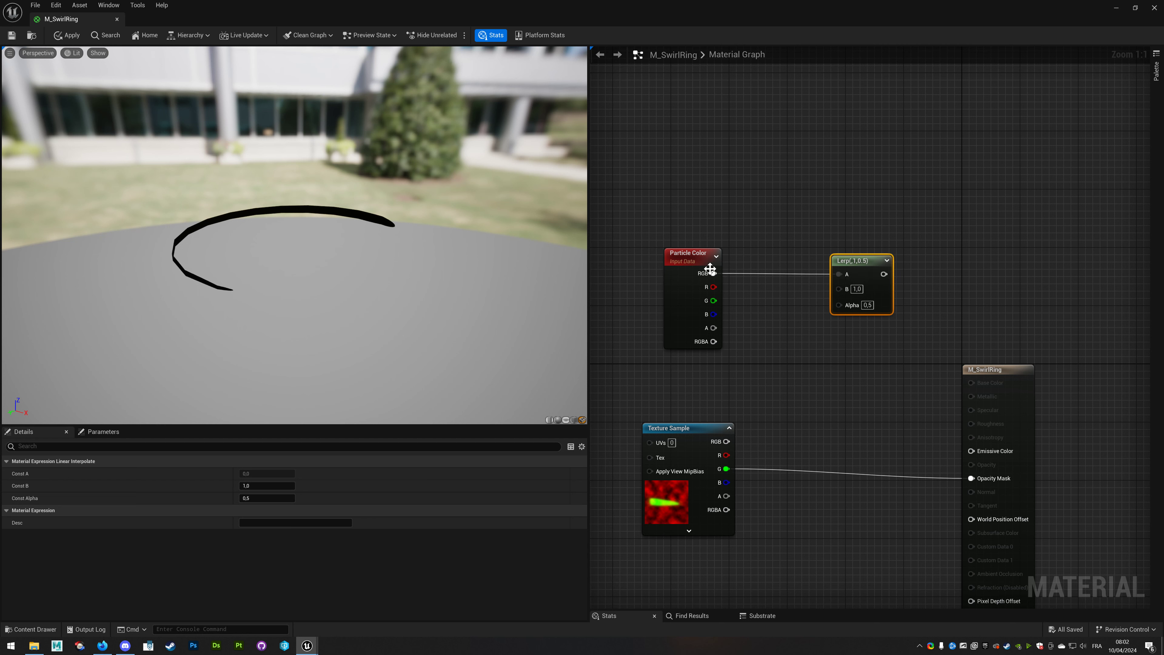
left_click_drag(714, 274, 839, 288)
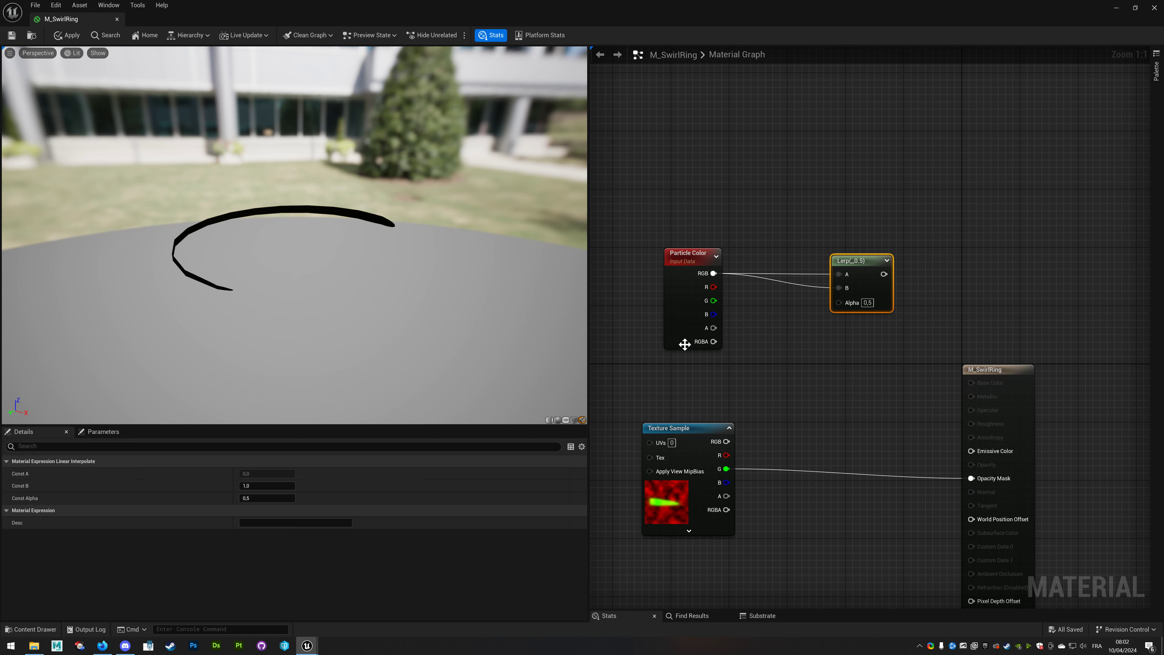
Add a TwoSidedSign node and connect it to the Lerp's Alpha.
right_click(734, 374)
type("twos")
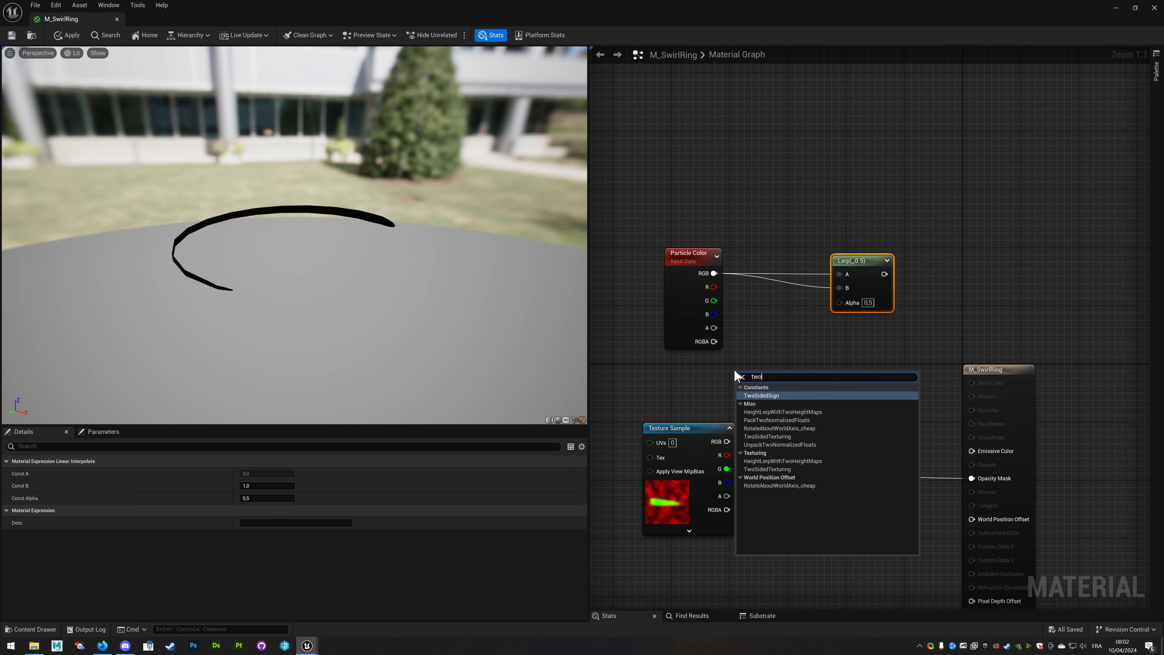
left_click(774, 395)
mouse_move(779, 383)
left_mouse_down()
mouse_move(779, 319)
mouse_move(839, 303)
left_mouse_up()
left_click_drag(757, 316, 772, 308)
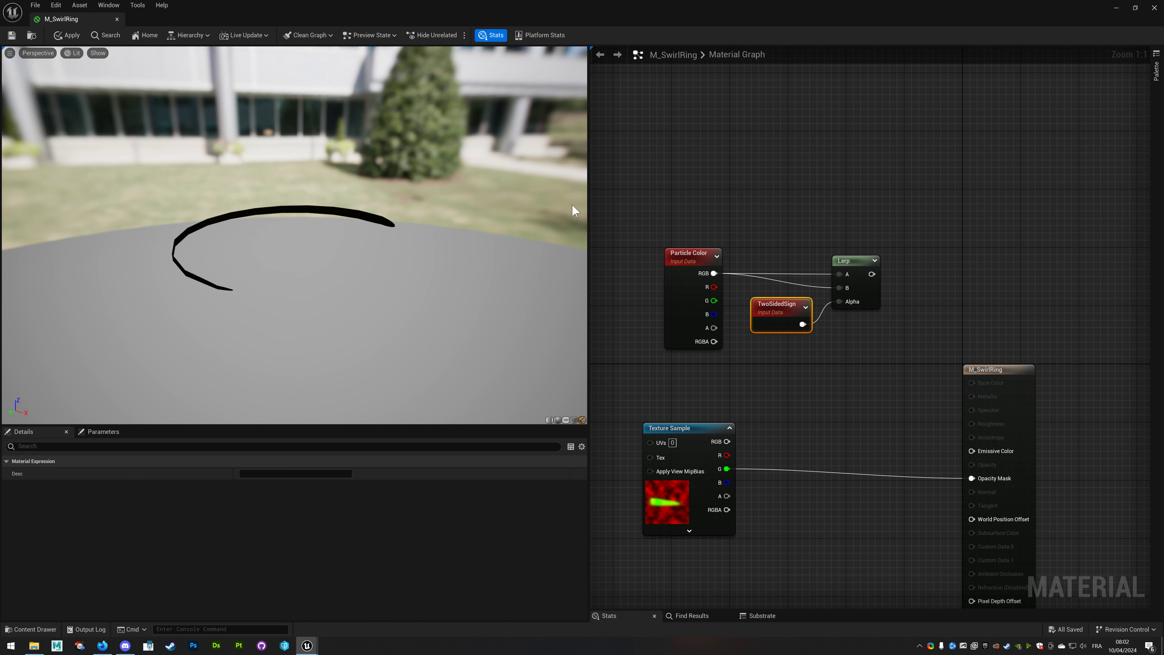
Connect the Lerp output to Emissive Color.
right_click_drag(786, 348, 773, 347)
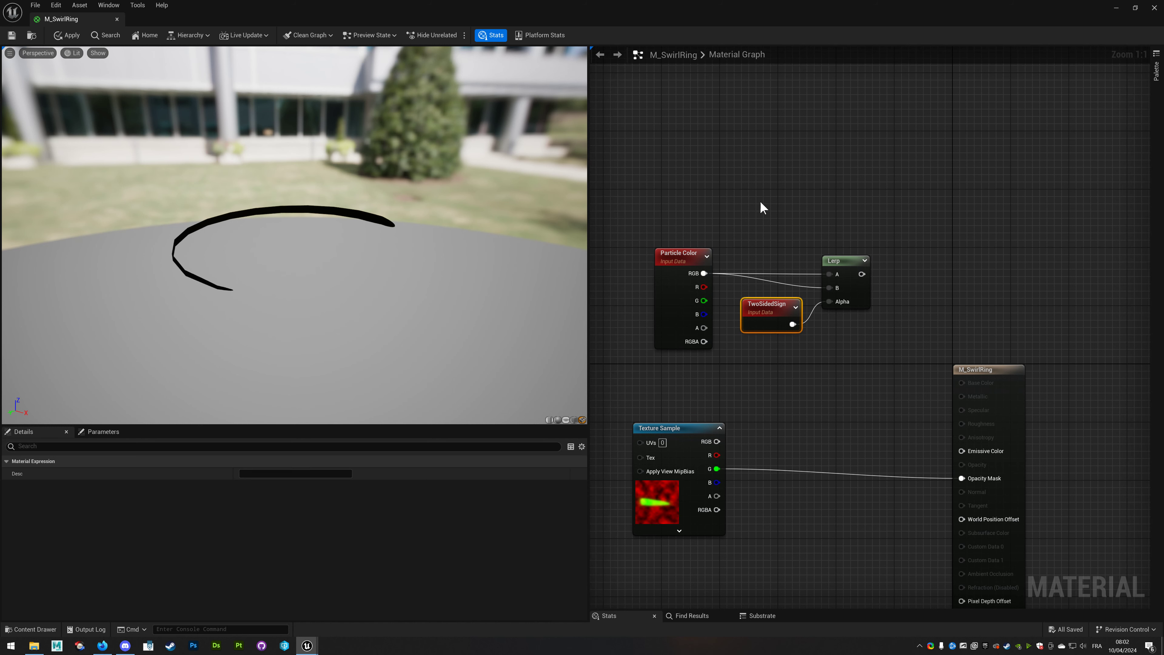
right_click_drag(759, 206, 759, 236)
left_click_drag(858, 303, 959, 480)
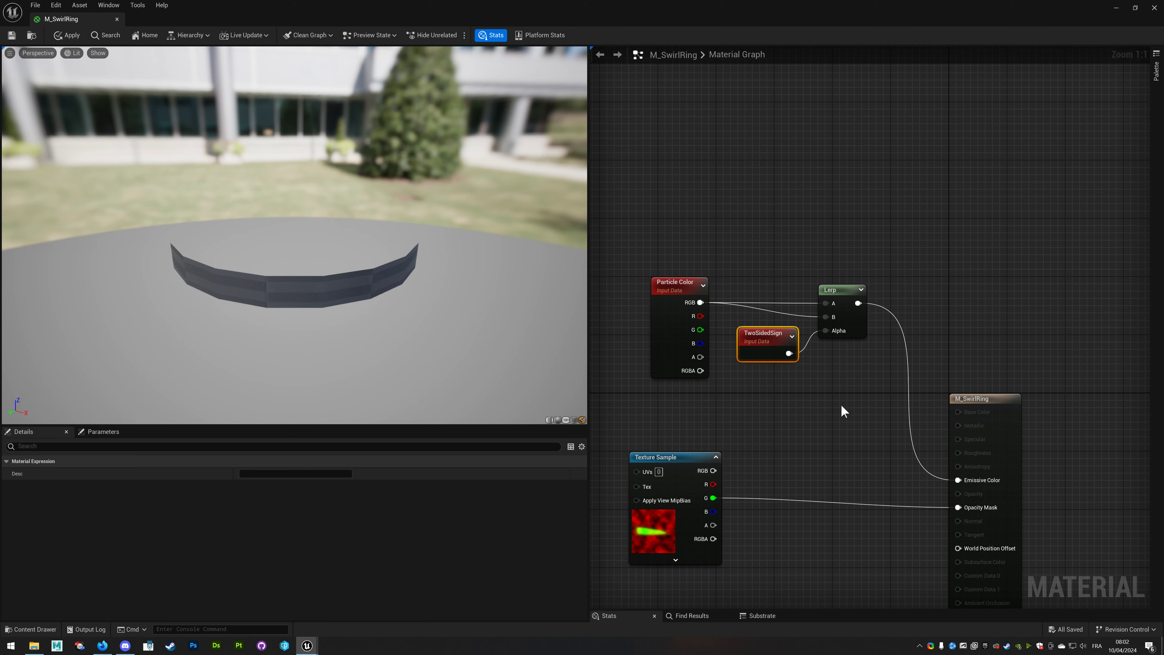
right_click_drag(840, 404, 875, 421)
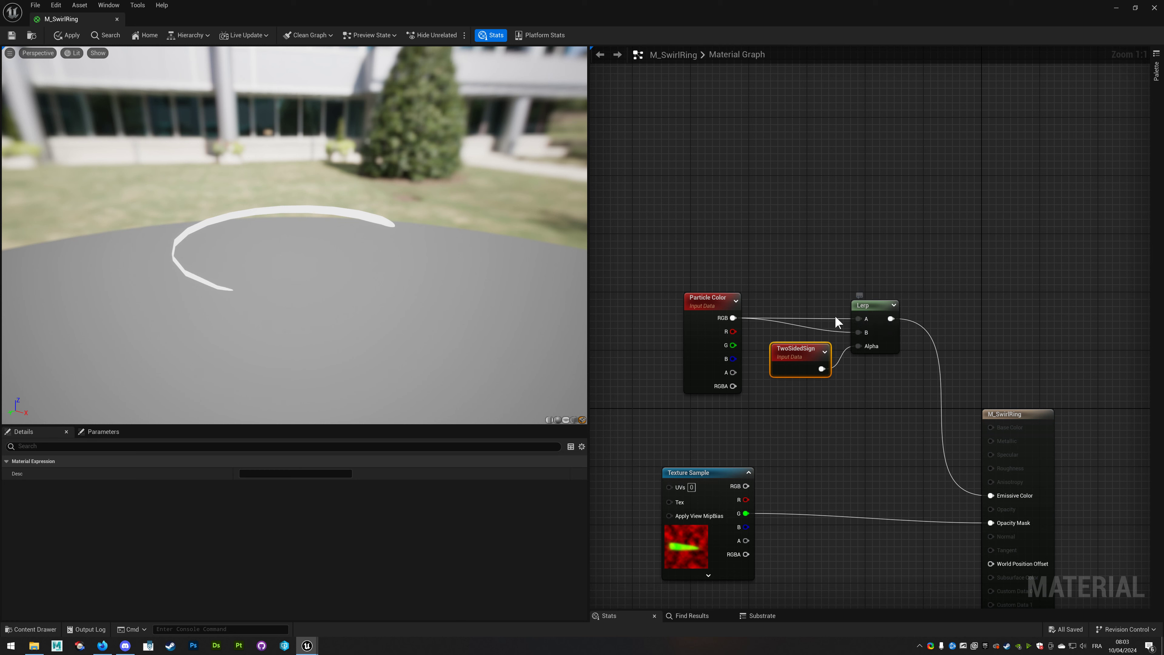
Add a Multiply off Particle Color's RGB with its B value set to 0.55.
left_click_drag(733, 318, 769, 233)
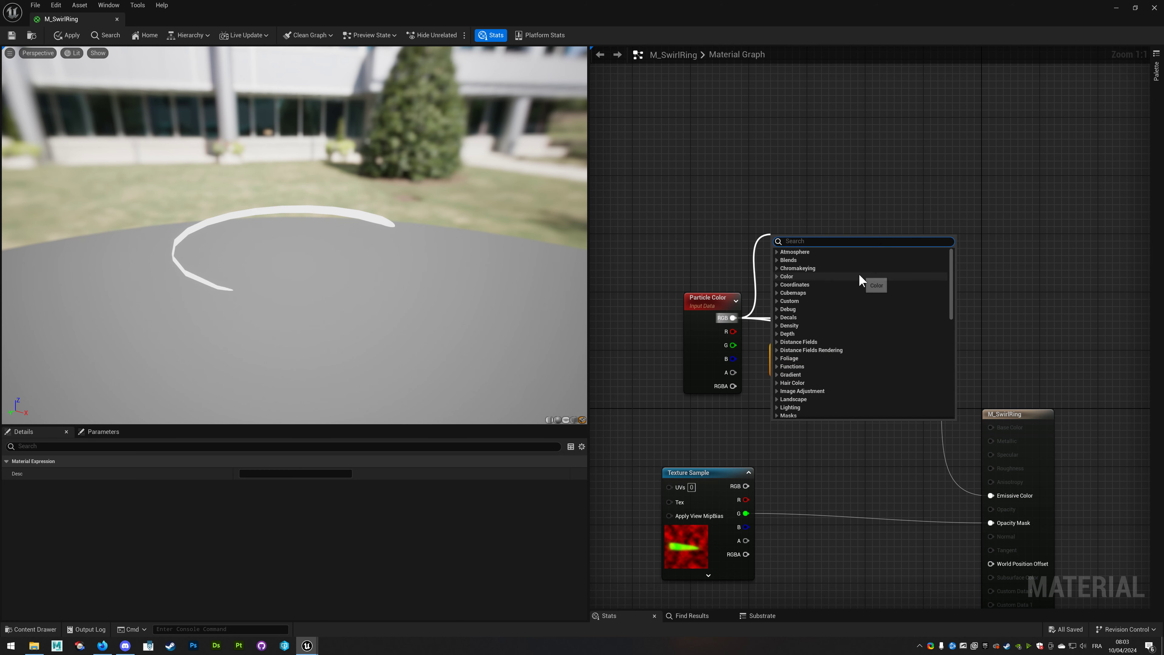
type("multipl")
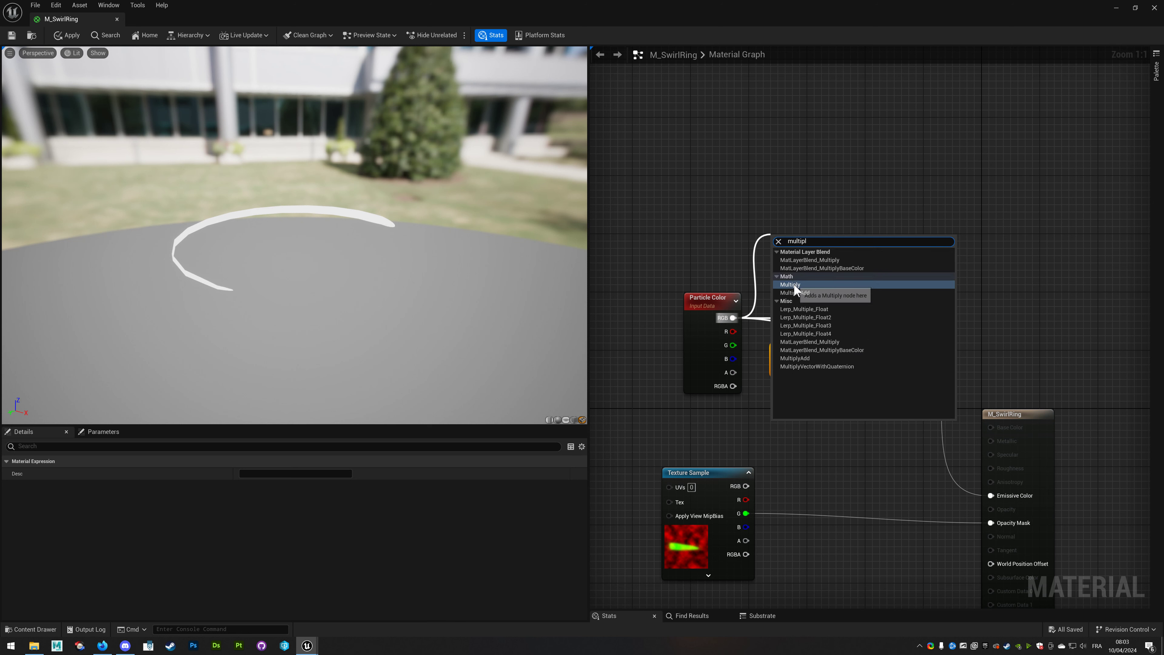
key("Return")
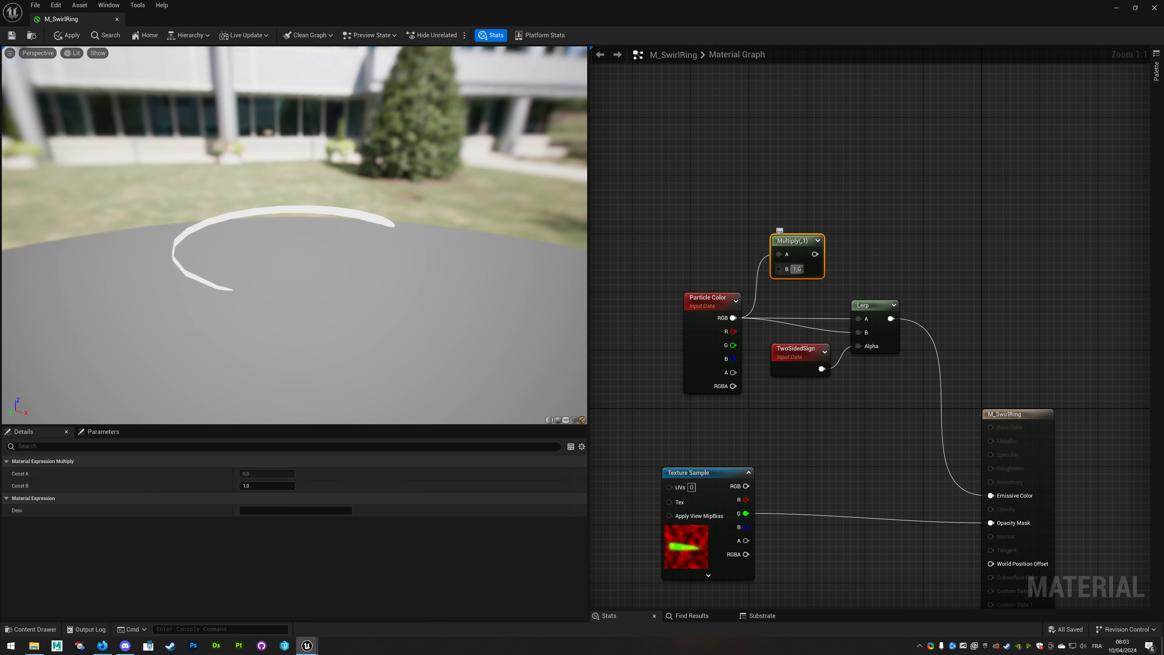
left_click(796, 269)
type(",55")
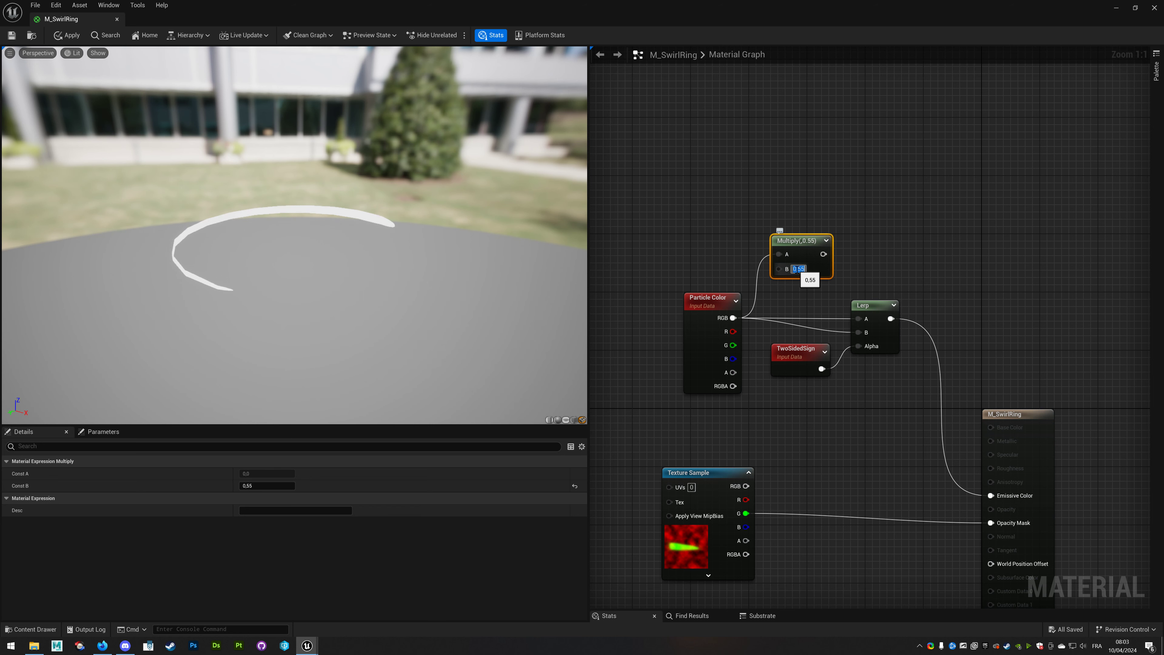
key("Return")
Connect the Multiply output to the Lerp's A input and tidy the node positions.
left_click_drag(823, 254, 854, 313)
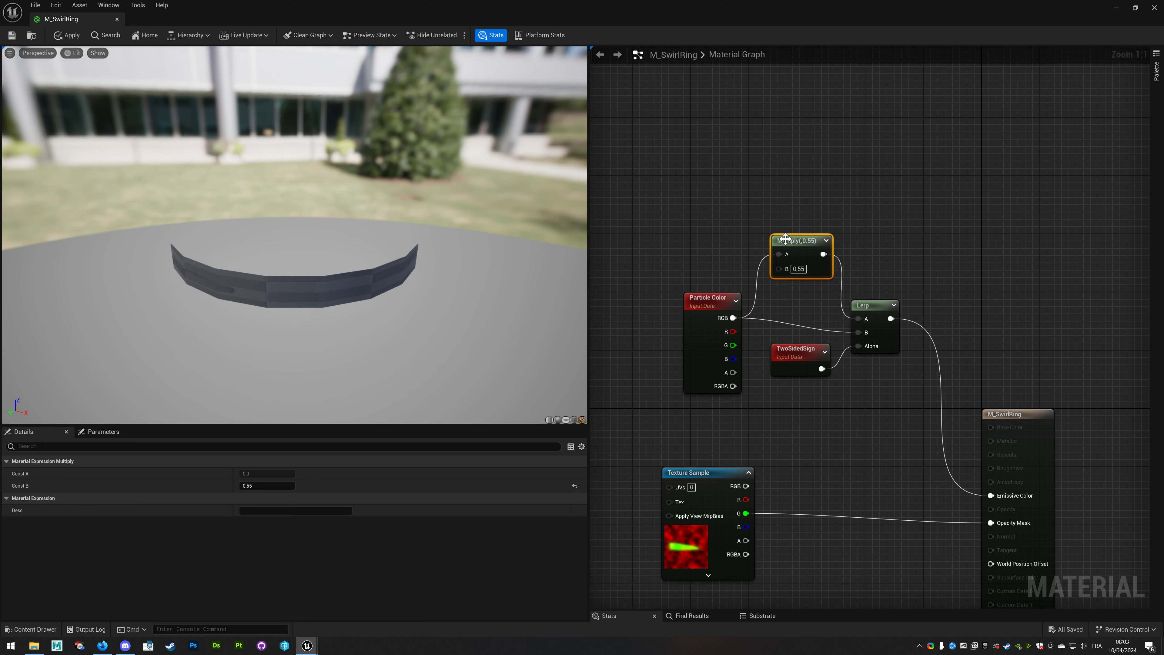
left_click_drag(795, 242, 795, 271)
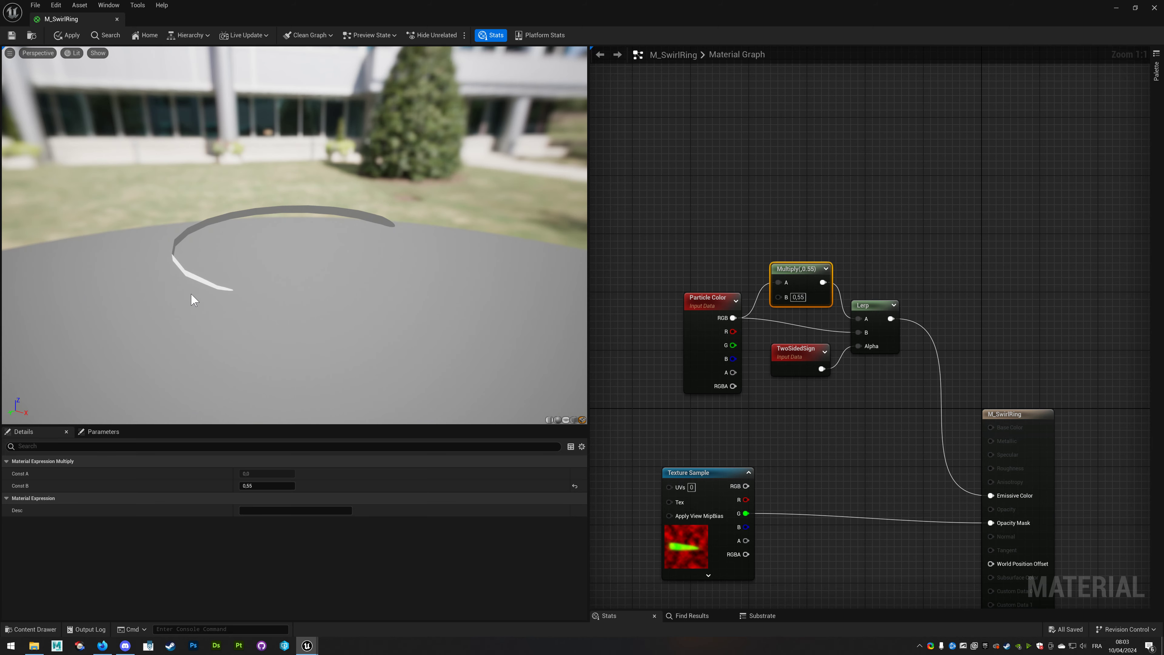
mouse_move(232, 286)
left_mouse_down()
mouse_move(232, 256)
mouse_move(294, 247)
mouse_move(223, 277)
left_mouse_up()
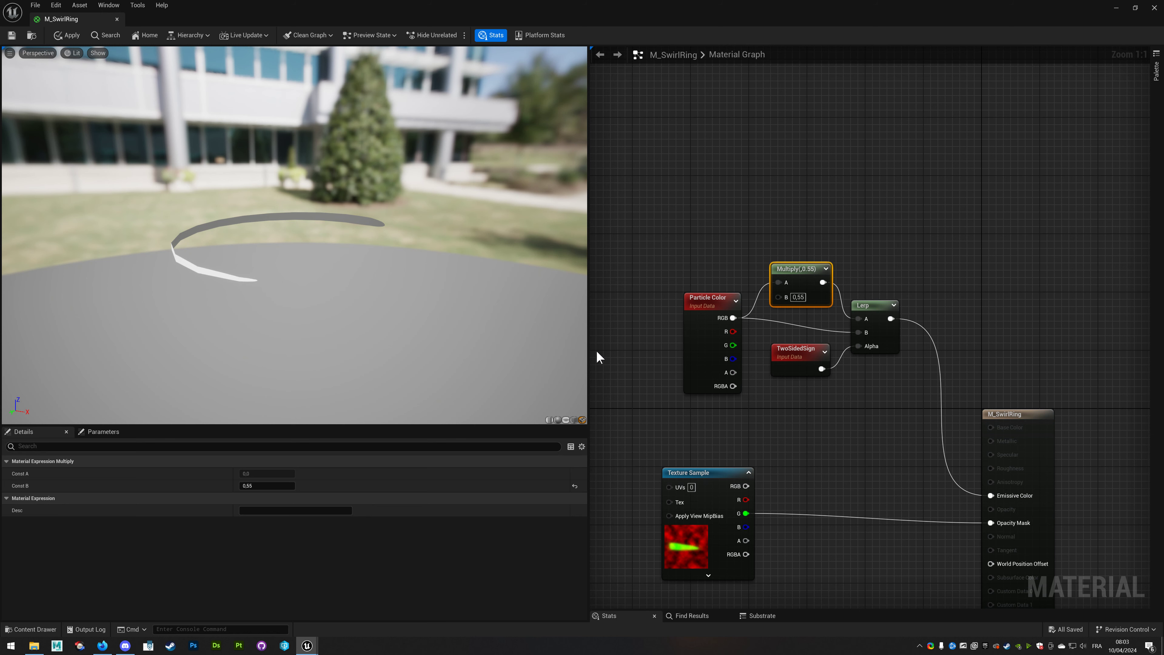
left_click_drag(704, 338, 704, 353)
Add a Dynamic Parameter node to the left of the Multiply node.
left_click(798, 279)
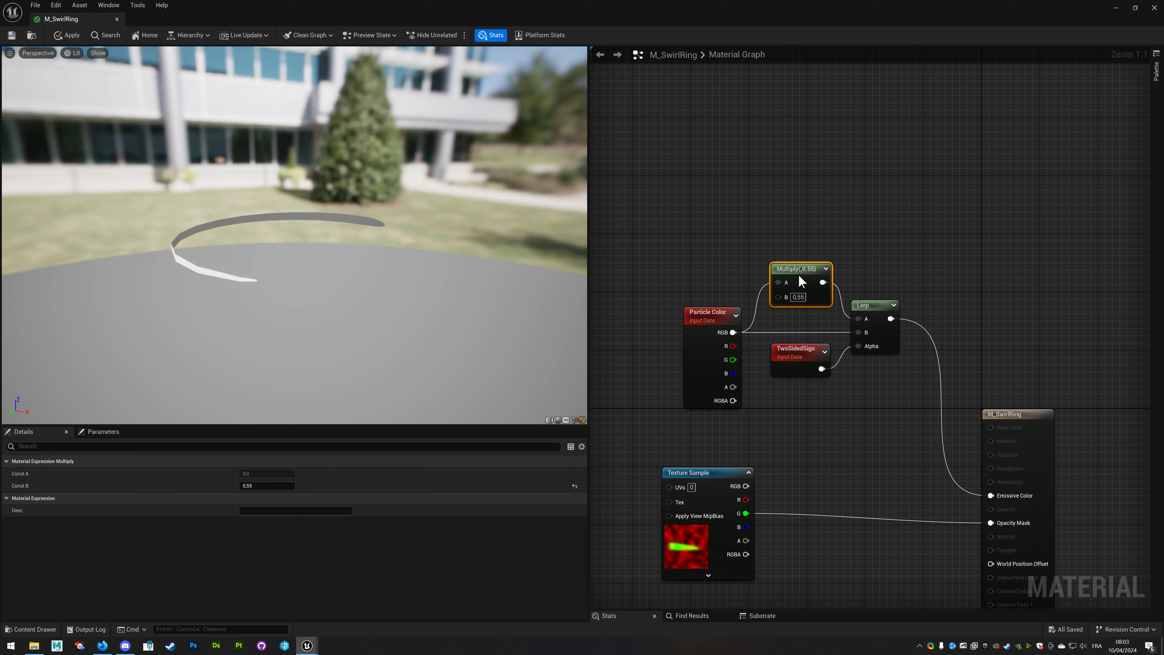
right_click_drag(670, 268, 774, 239)
right_click(775, 239)
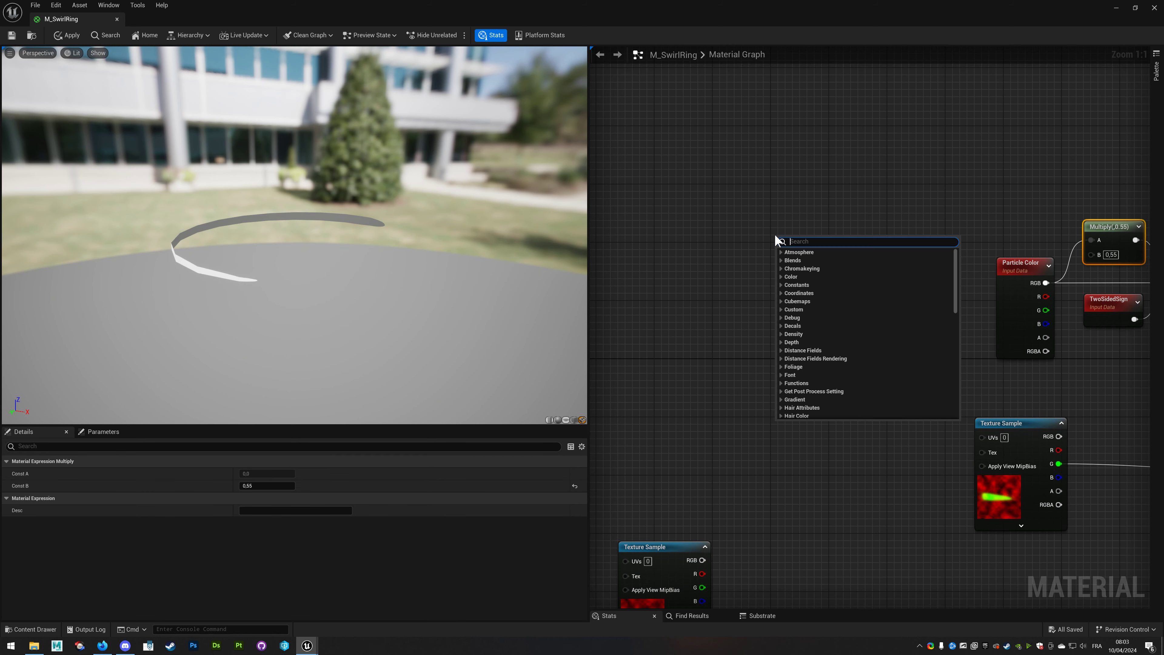
type("dynami")
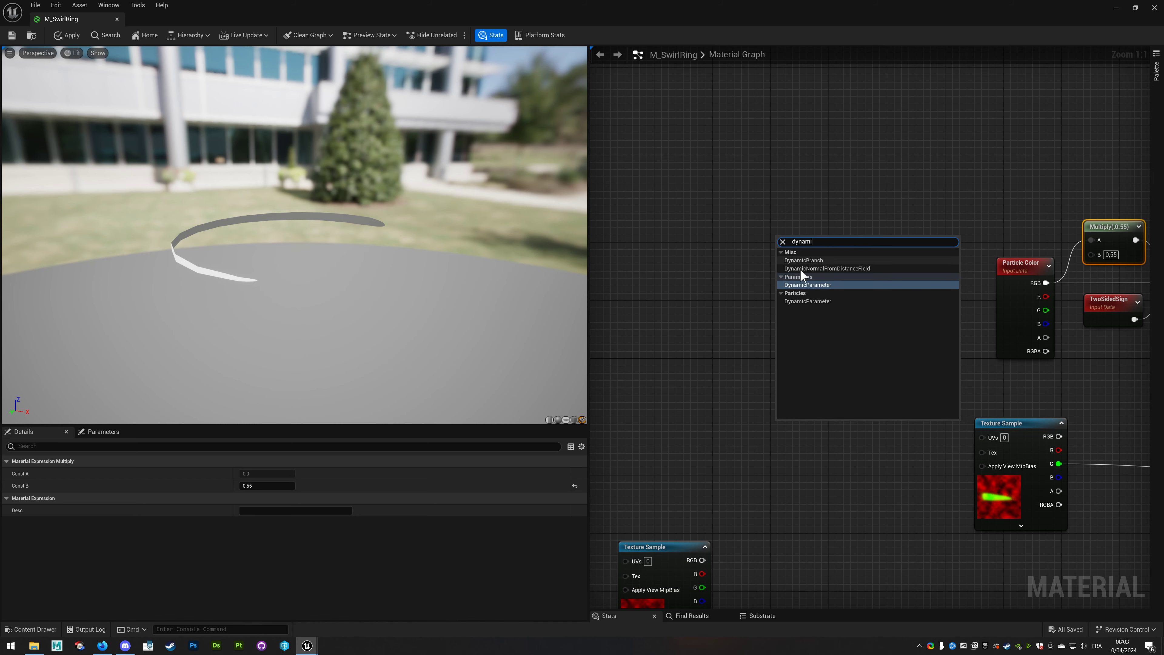
left_click(805, 284)
left_click_drag(734, 221, 693, 222)
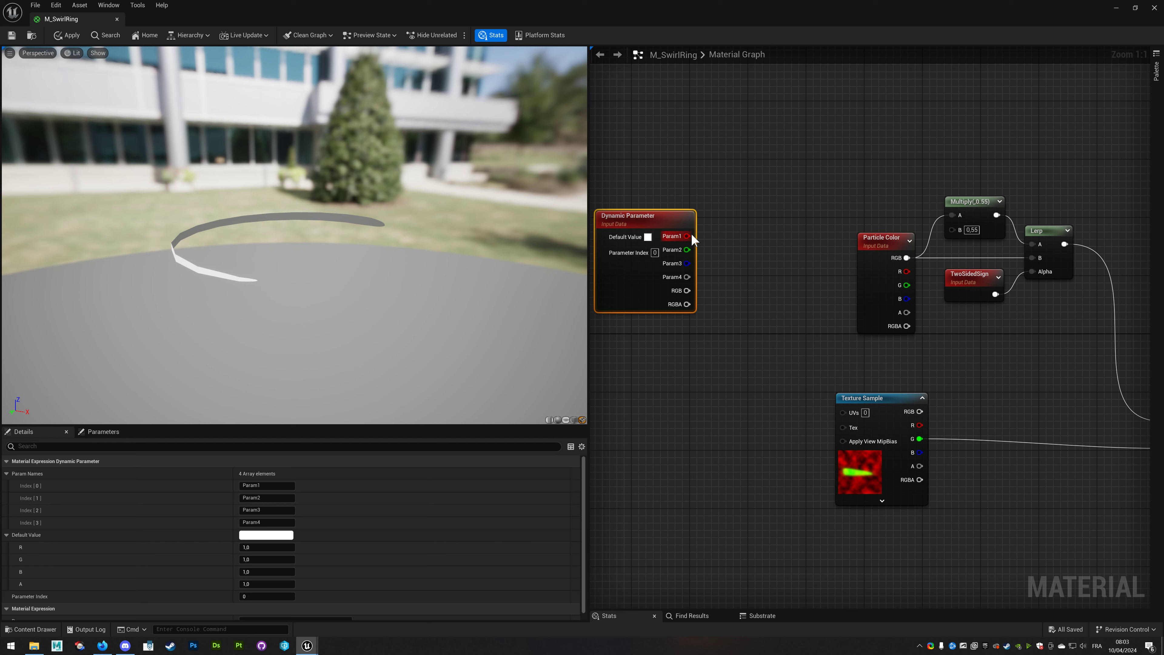
Rename Param1 to InteriorColor and wire that output into the Multiply node's B input.
left_click(292, 485)
type("InteriorShadow")
key("Return")
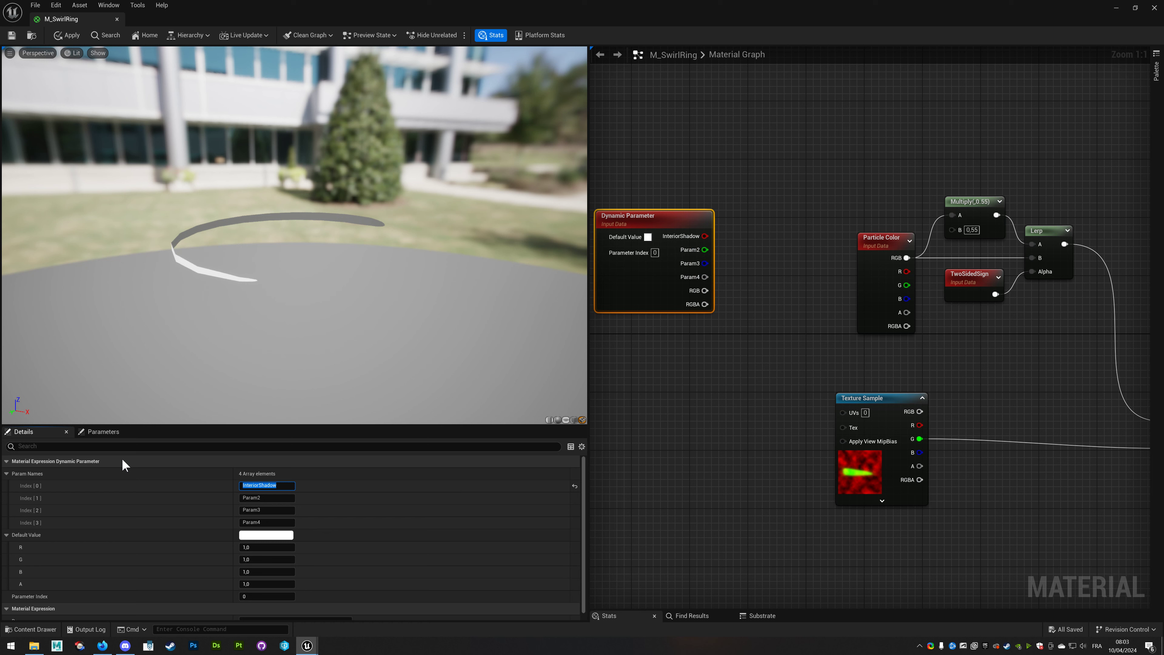
key("Right")
type("lor")
key("Return")
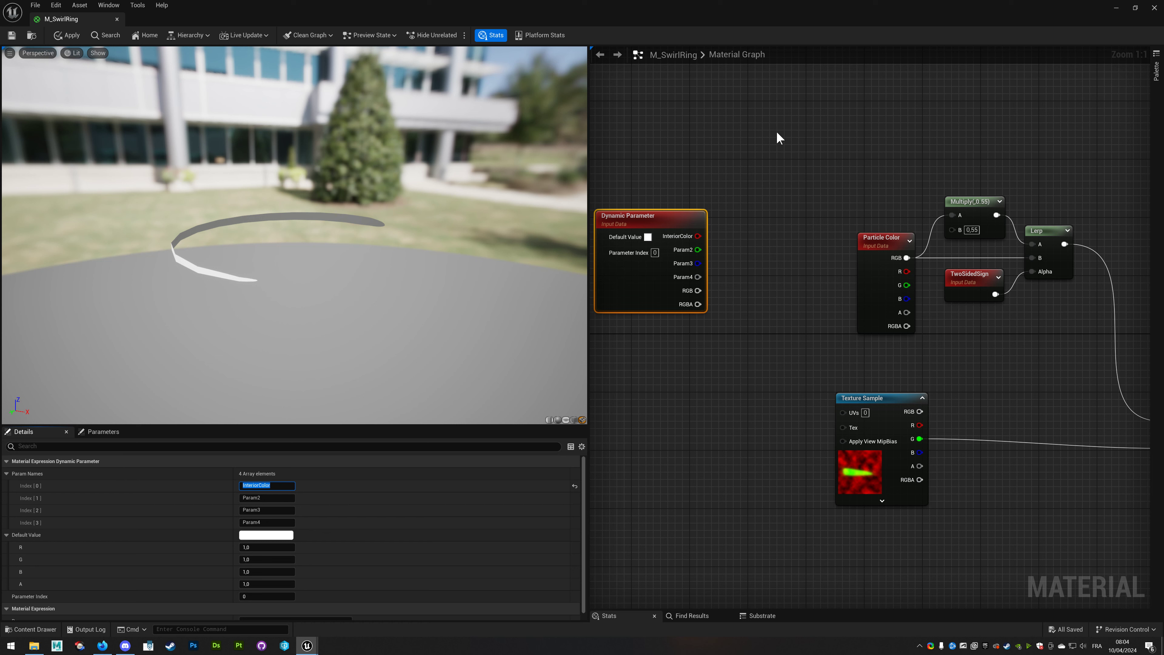
left_click(716, 241)
left_click_drag(697, 235, 949, 228)
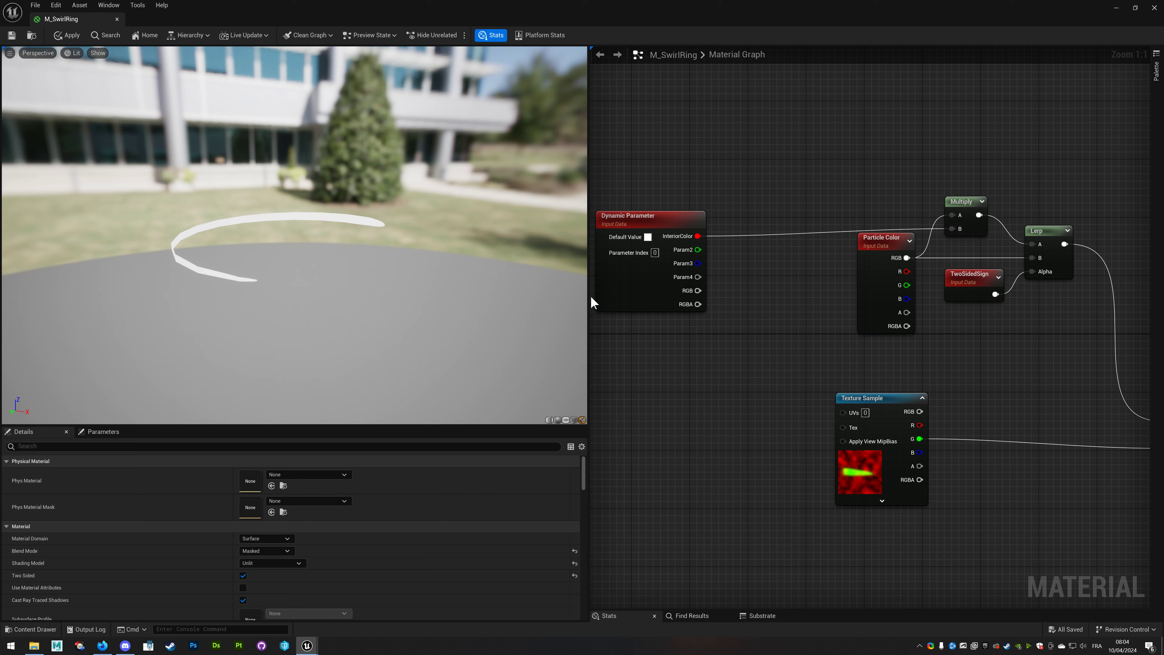
Set the Dynamic Parameter's default red value to 0.55 and move the node lower.
left_click(619, 282)
left_click(261, 549)
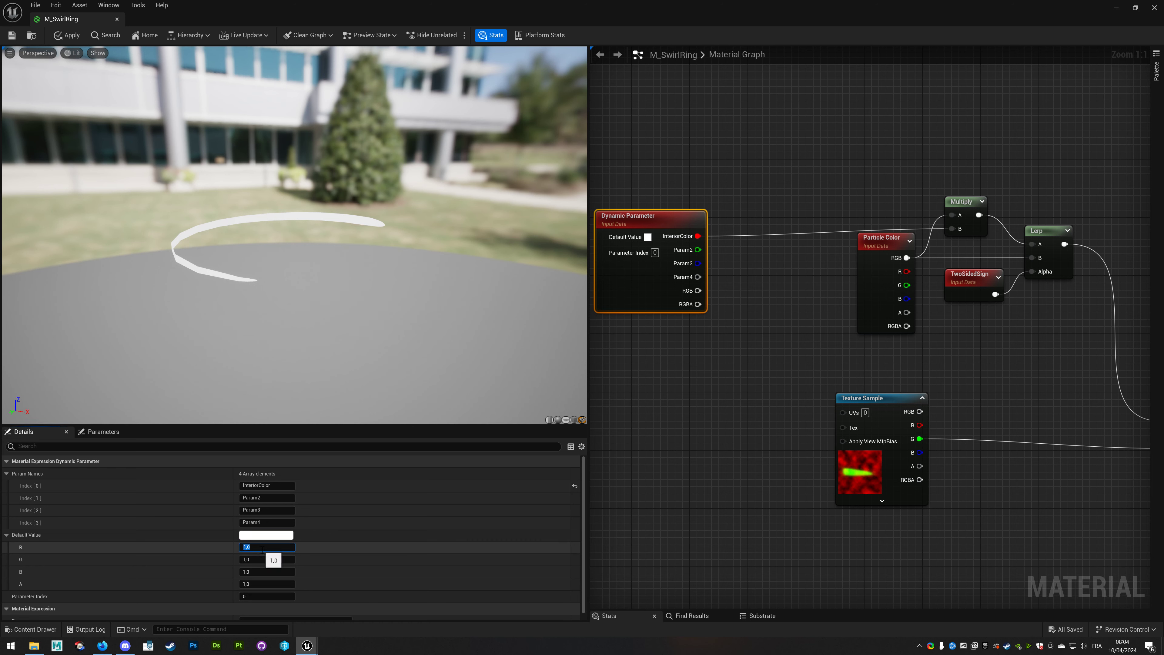
key("Return")
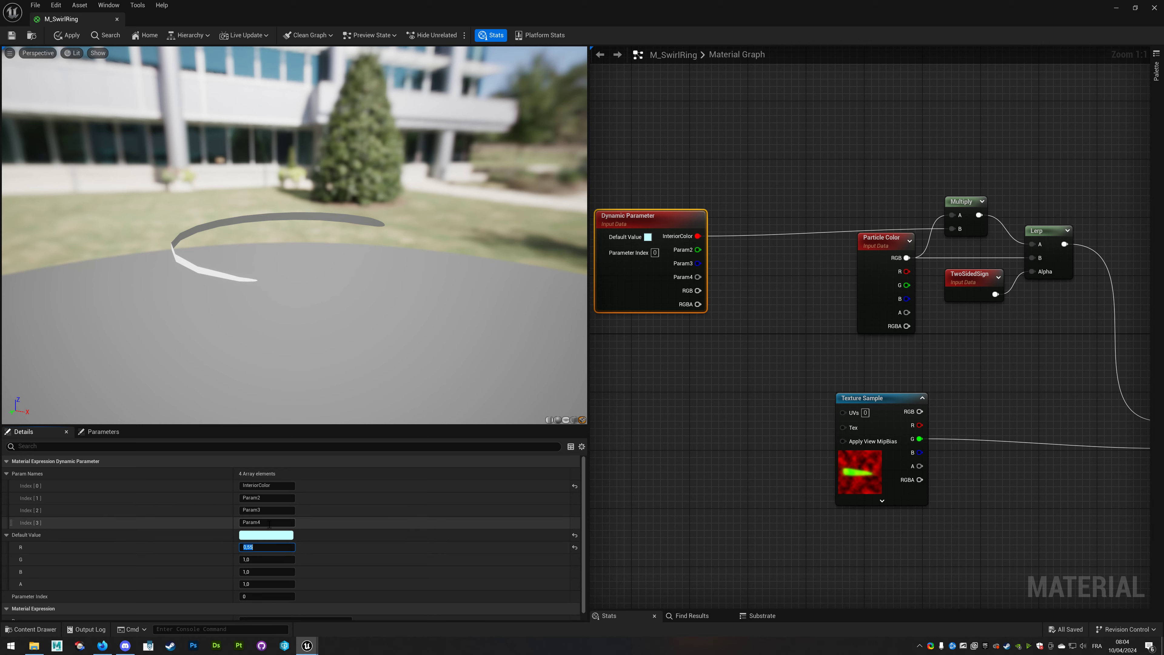
left_click_drag(637, 276, 615, 457)
Add a reroute point on the InteriorColor wire above Particle Color and rearrange the nodes.
right_click_drag(750, 323, 892, 317)
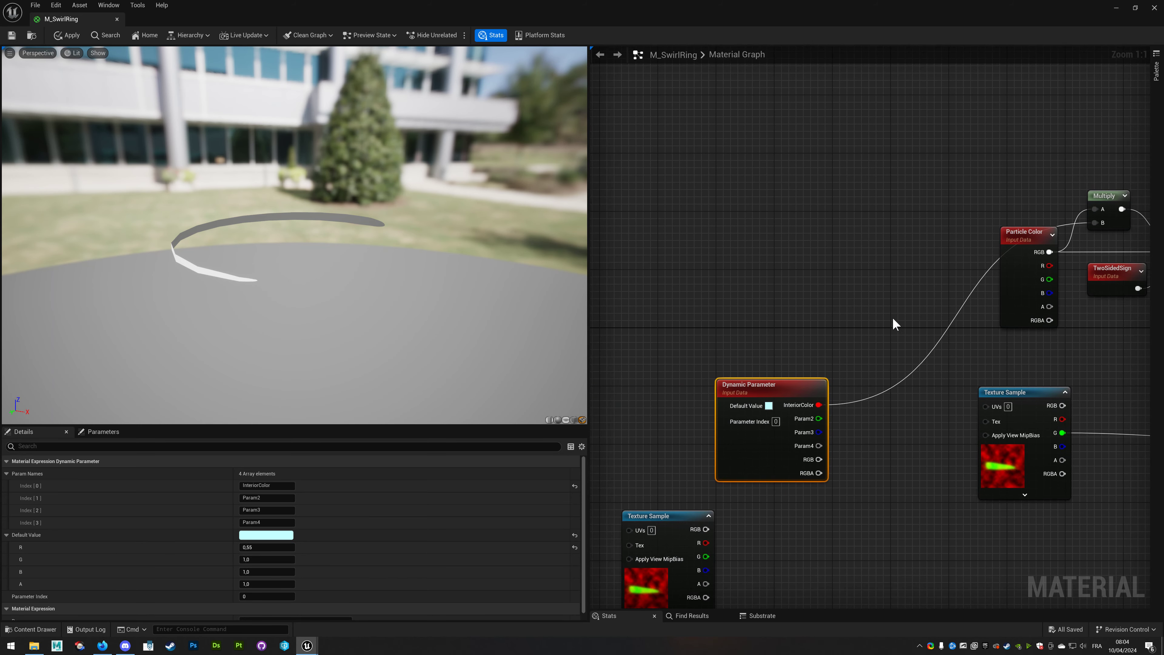
double_click(958, 313)
left_click_drag(958, 313, 977, 220)
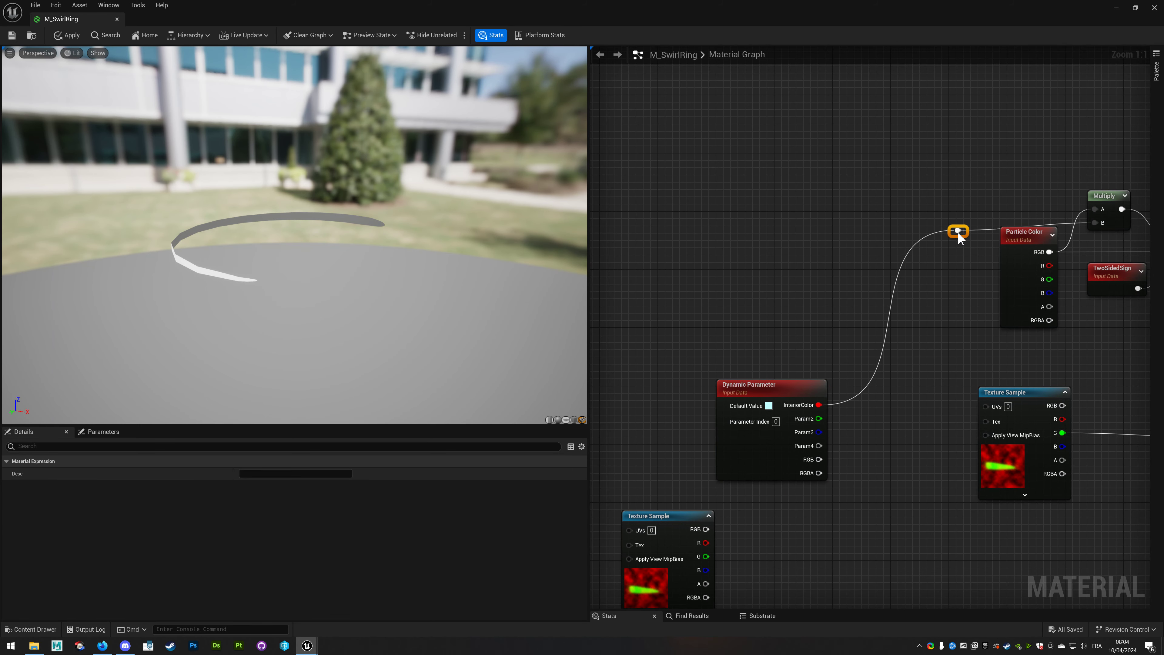
right_click_drag(790, 403, 818, 330)
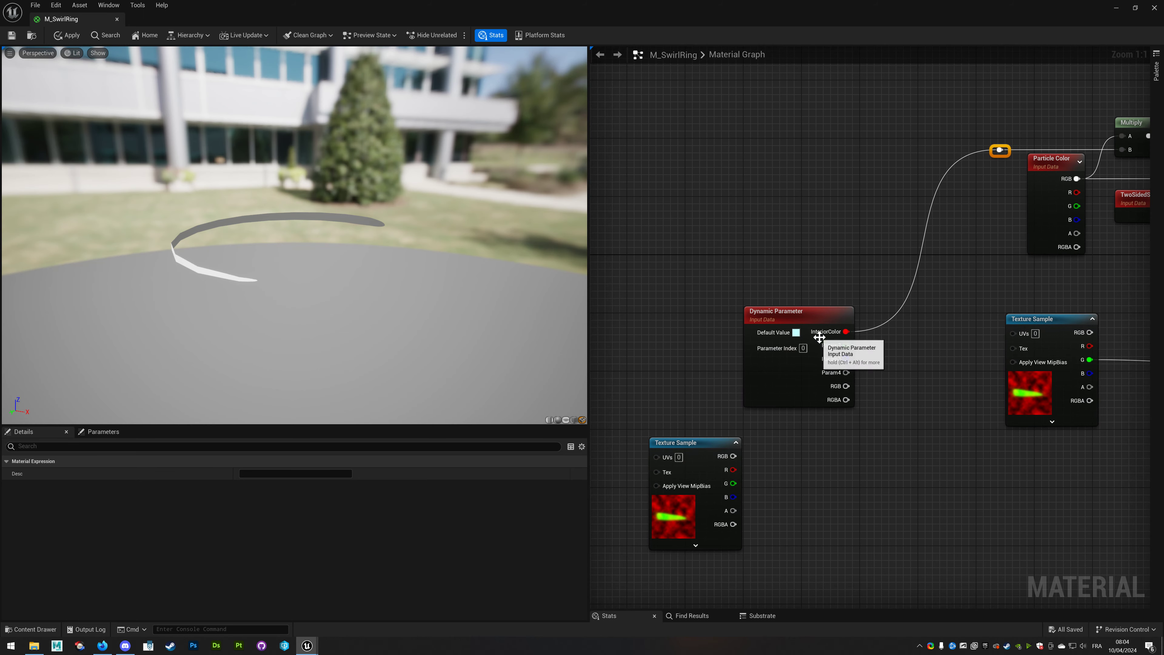
left_click_drag(818, 328, 671, 289)
right_click_drag(826, 301, 805, 270)
right_click_drag(874, 298, 681, 260)
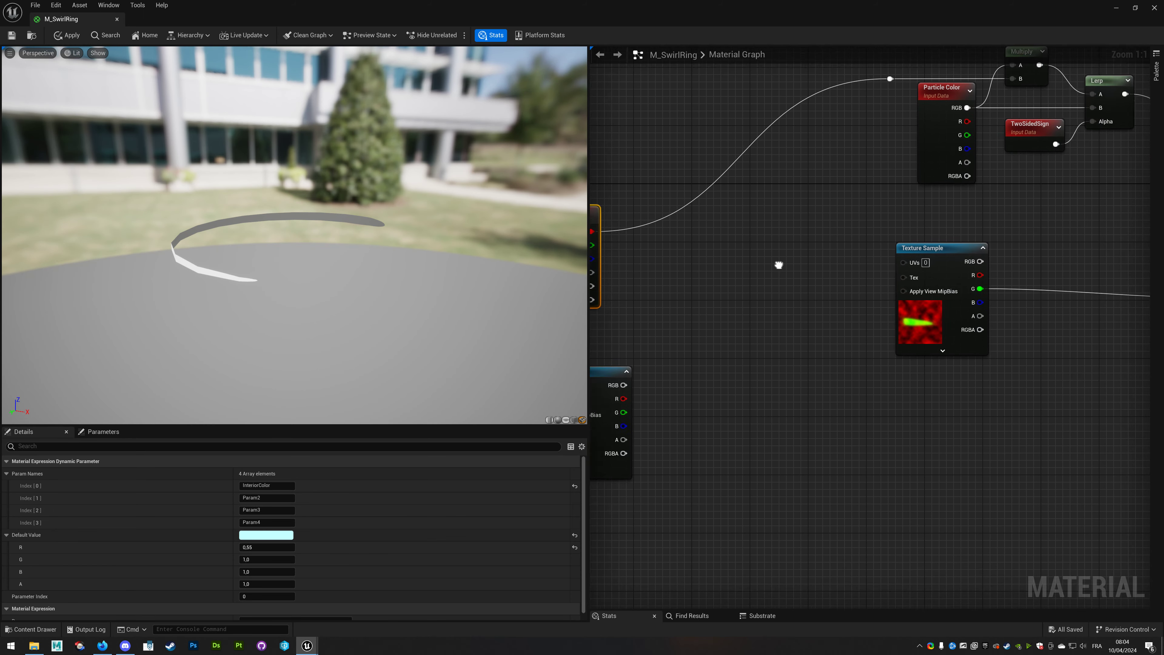
left_click_drag(806, 239, 748, 224)
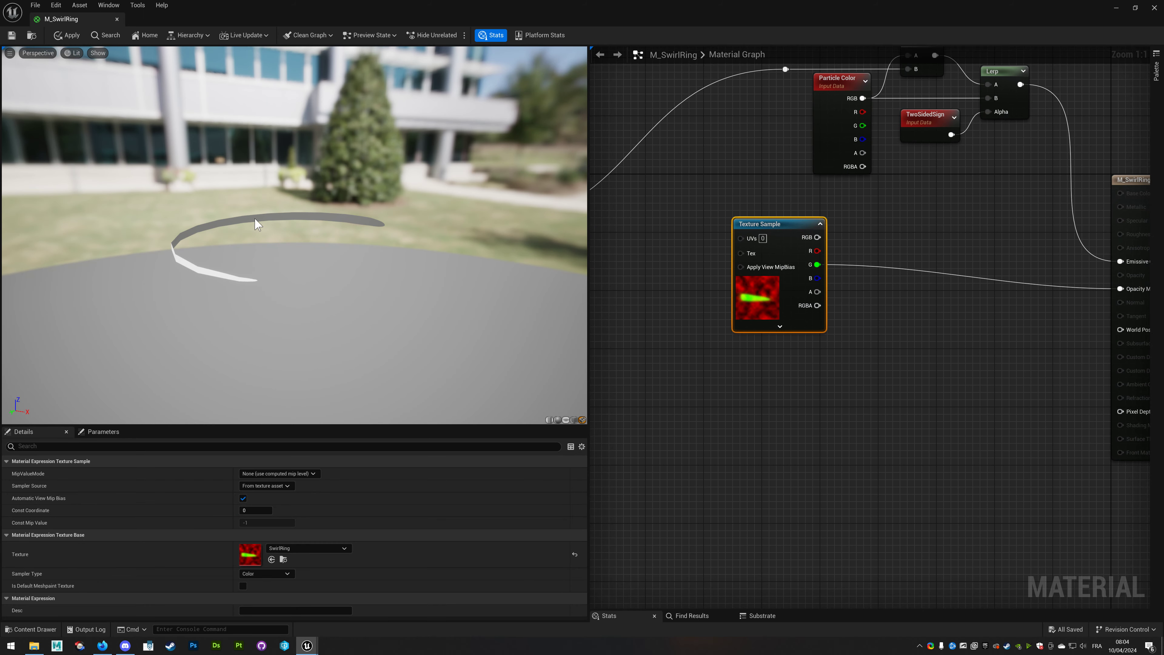
right_click_drag(675, 331, 866, 364)
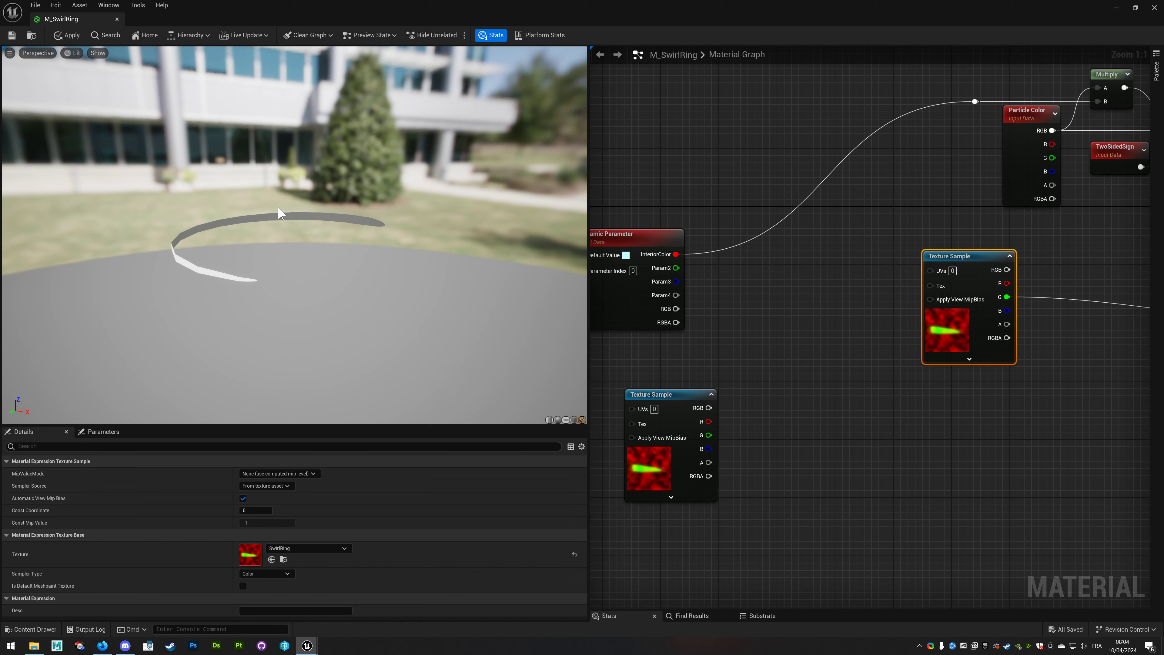
Add a Panner feeding the swirl Texture Sample's UVs and place it beside the sample.
left_click_drag(930, 271, 863, 285)
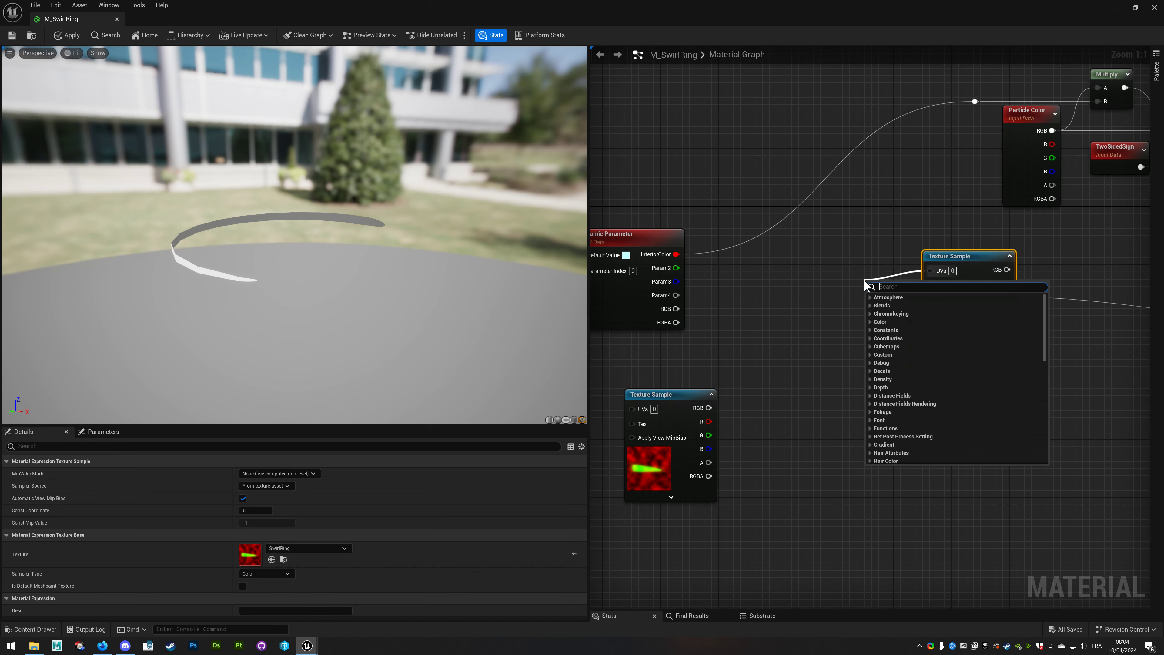
type("panner")
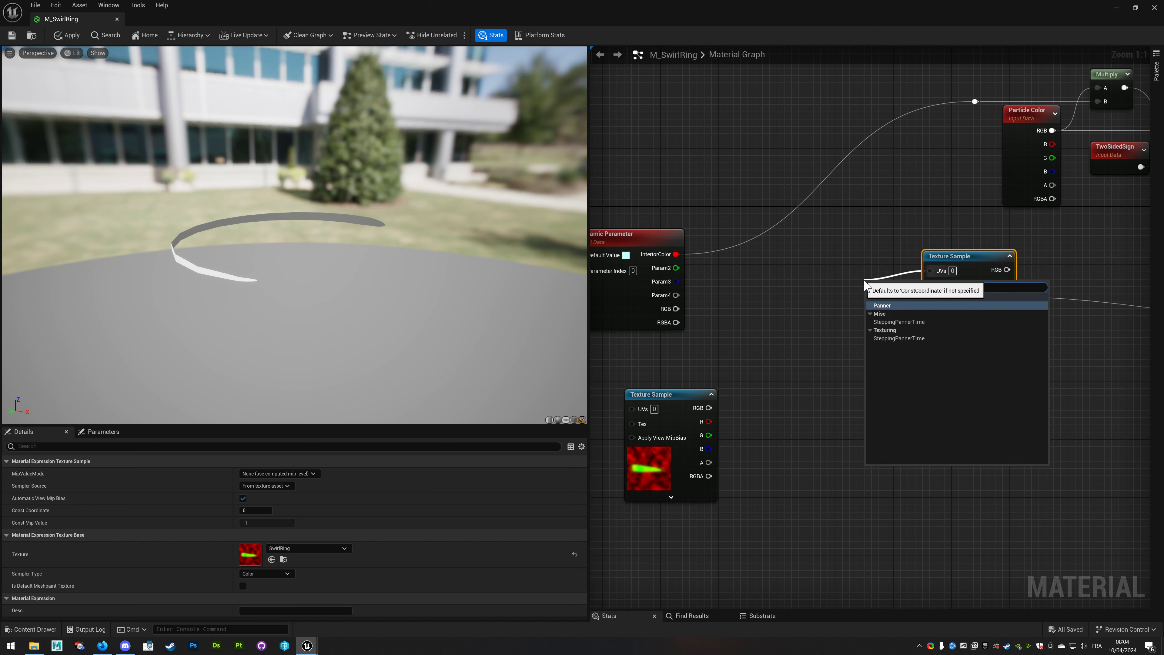
left_click(885, 306)
mouse_move(887, 293)
left_mouse_down()
mouse_move(840, 262)
mouse_move(851, 259)
left_mouse_up()
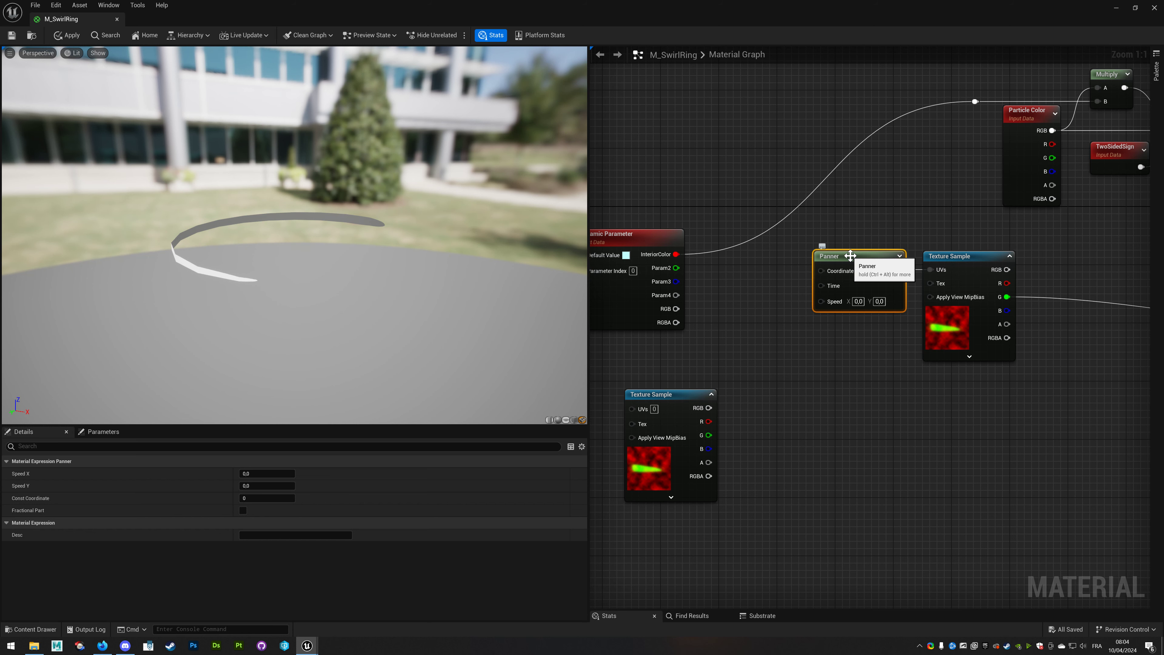
right_click(788, 349)
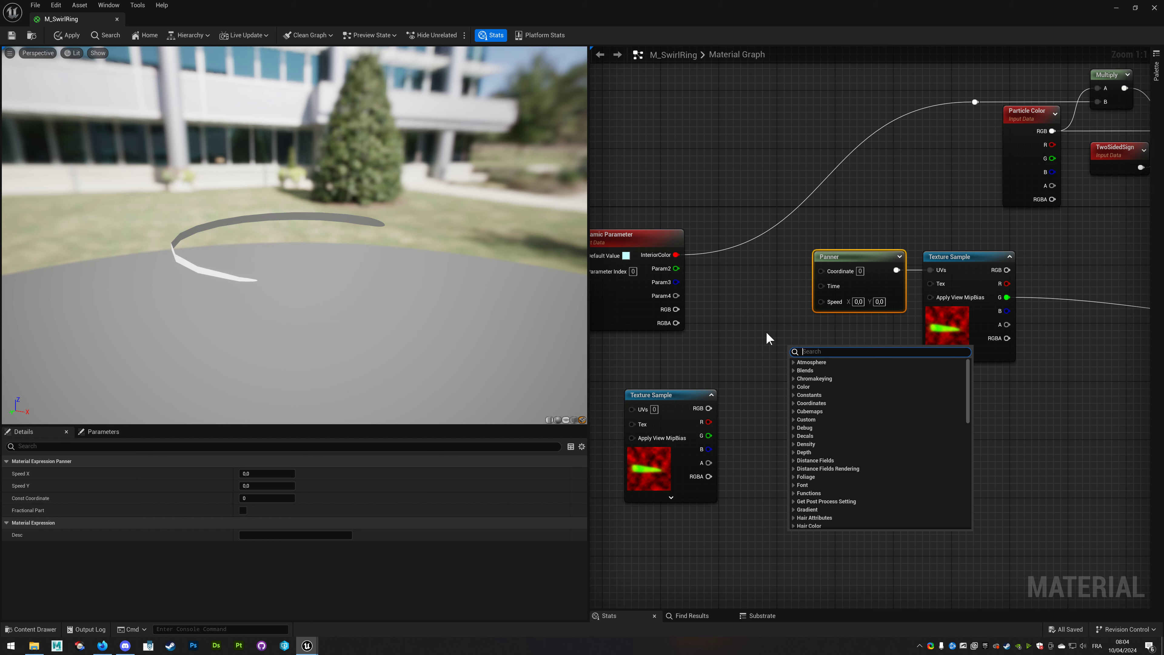
Rearrange the graph, moving the Dynamic Parameter up-left and pulling a wire off the Panner's Coordinate input.
right_click_drag(769, 339, 805, 317)
left_click_drag(703, 237, 673, 215)
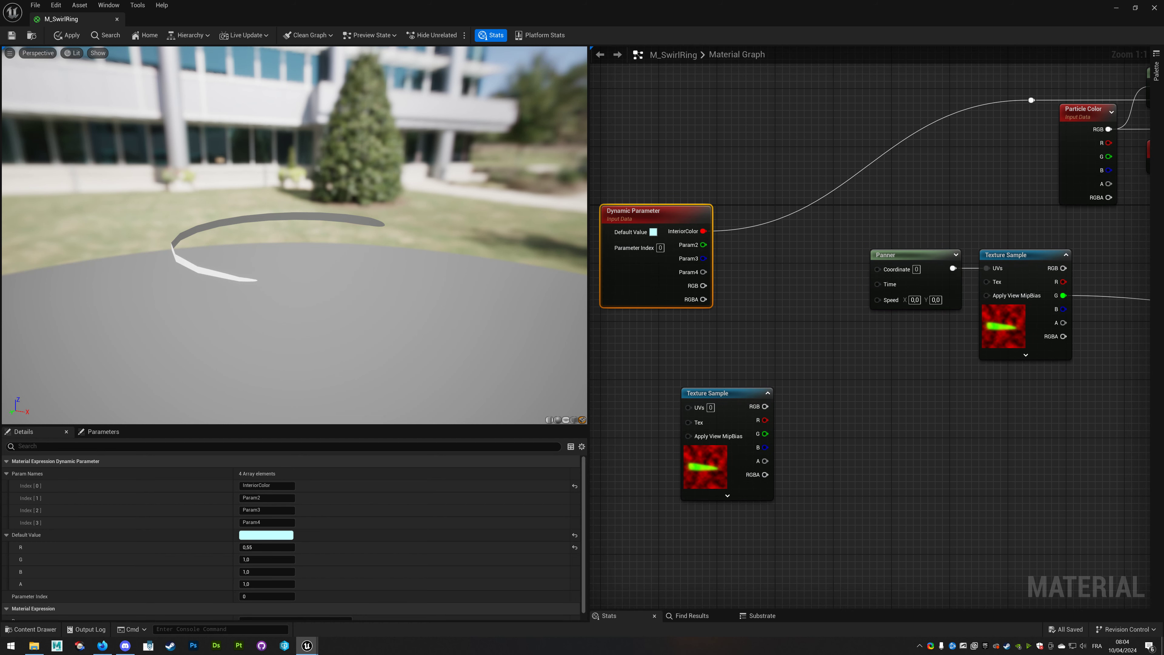
mouse_move(877, 299)
left_mouse_down()
mouse_move(840, 290)
mouse_move(839, 260)
left_mouse_up()
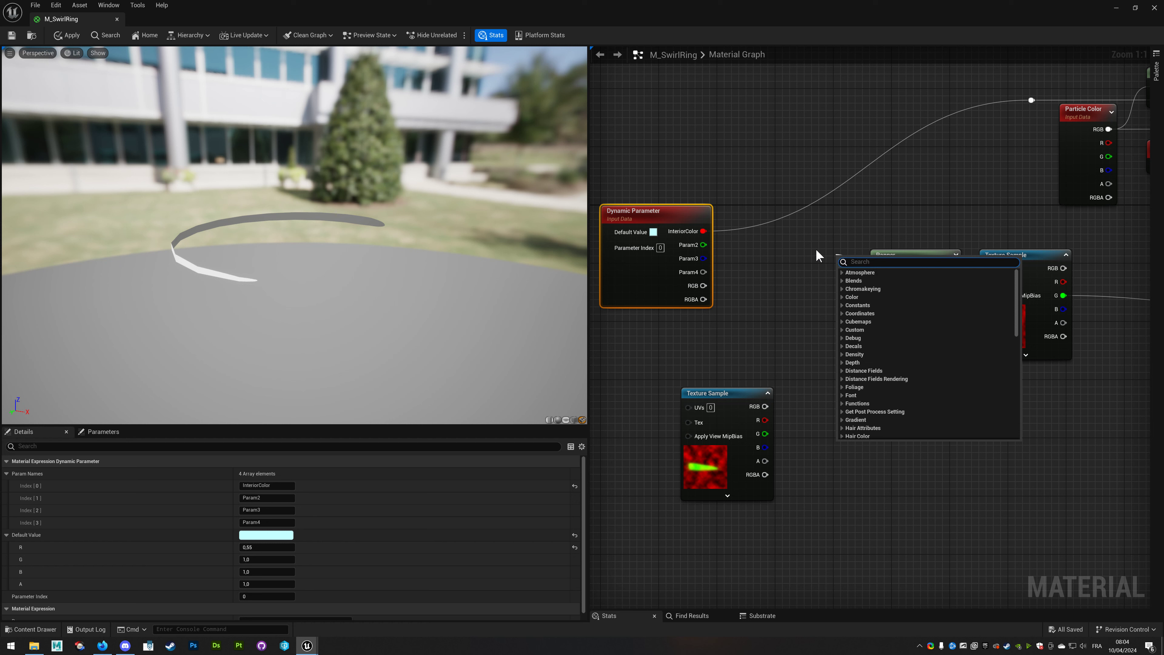
right_click_drag(834, 205, 631, 215)
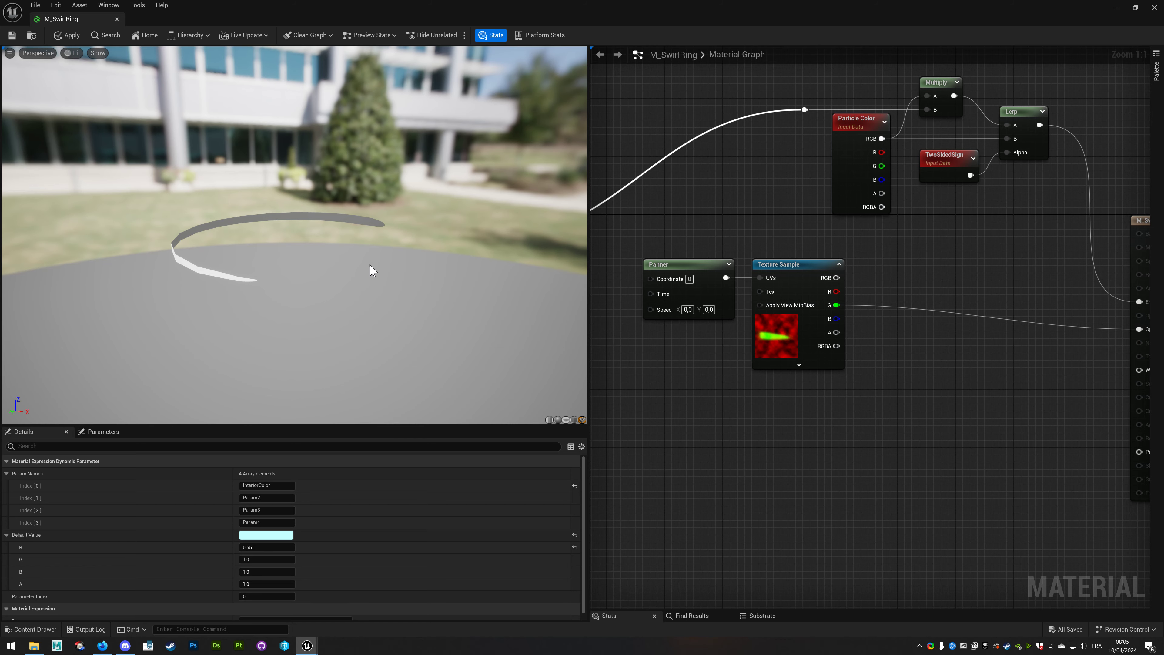
right_click_drag(735, 213, 896, 187)
right_click_drag(843, 223, 1053, 201)
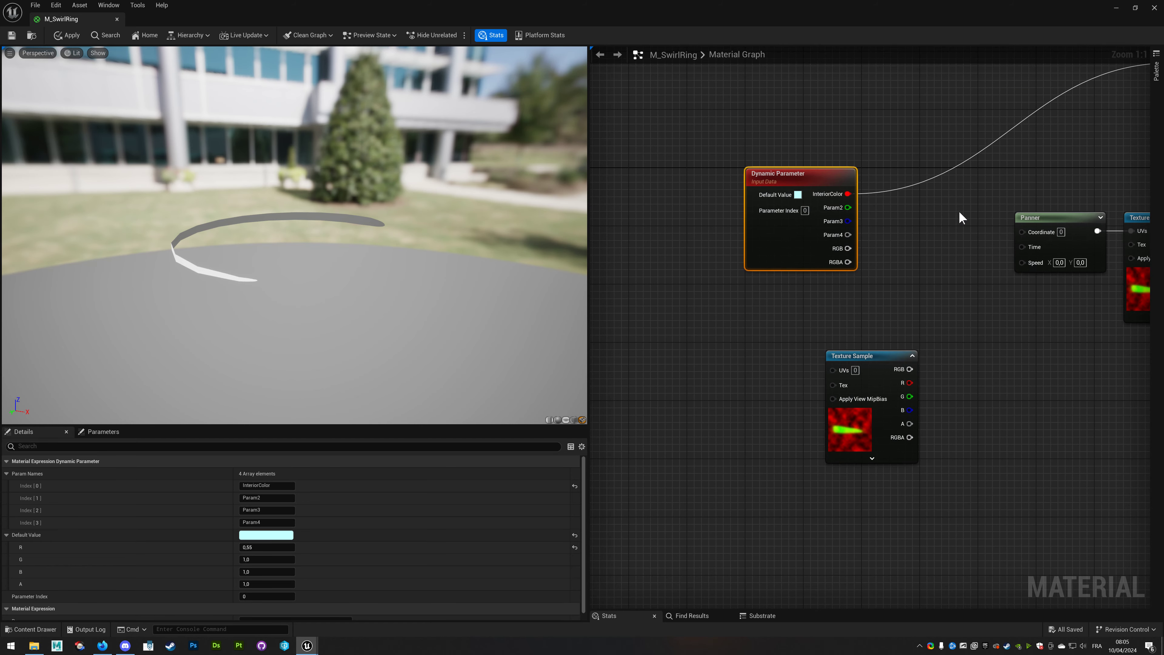
left_click_drag(808, 229, 742, 232)
mouse_move(907, 314)
right_mouse_down()
mouse_move(722, 286)
mouse_move(841, 299)
right_mouse_up()
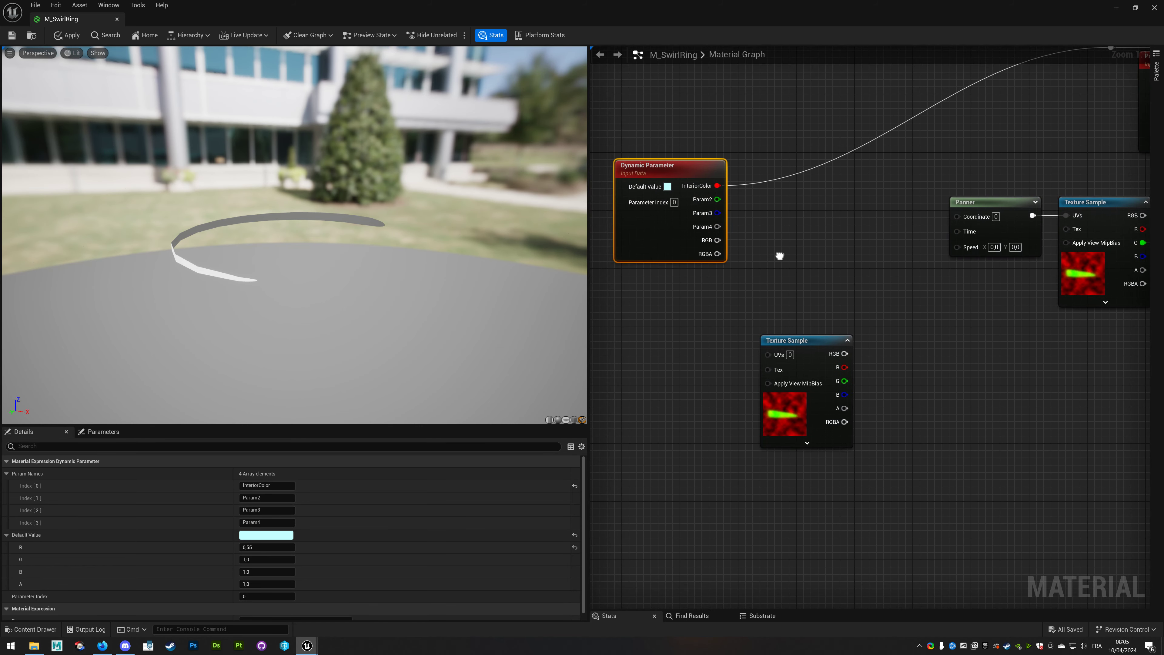
In Details, name Param Names index 1 'Offset' and index 2 'Speed'.
left_click(265, 498)
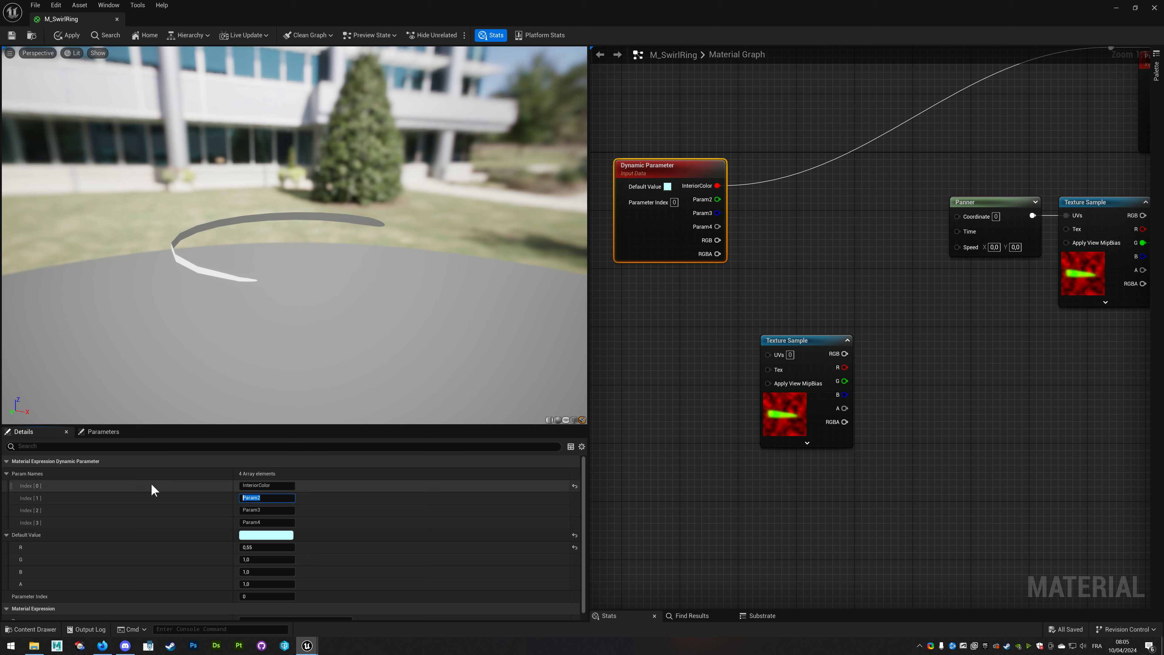
type("Offset")
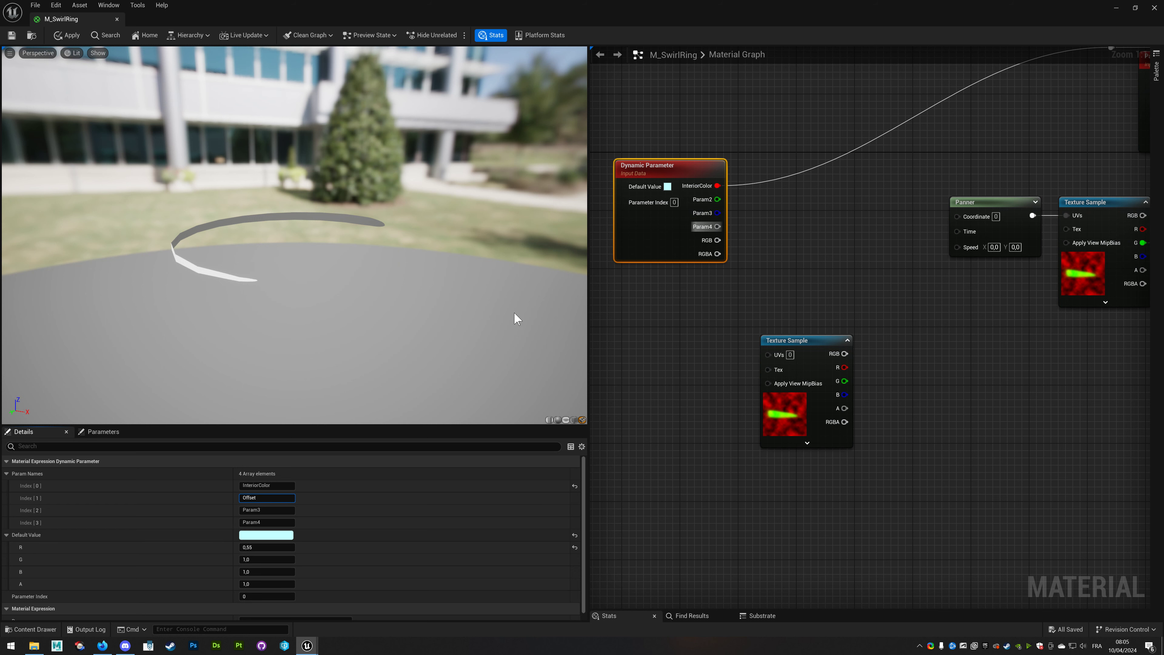
left_click(261, 510)
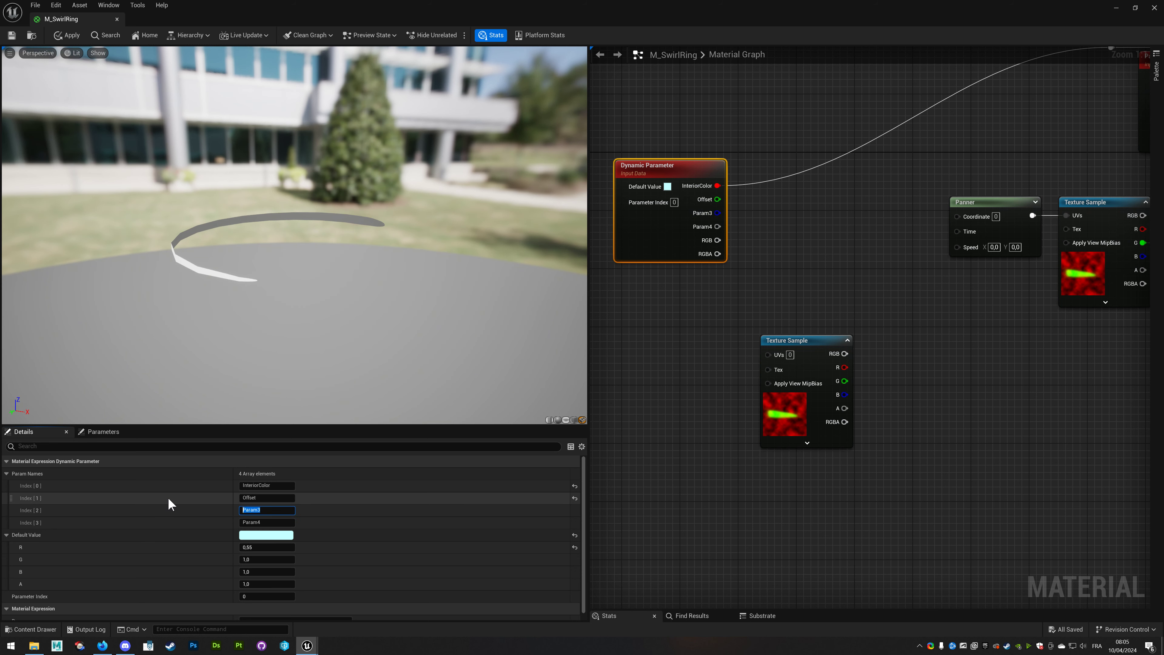
type("Sped")
key("Return")
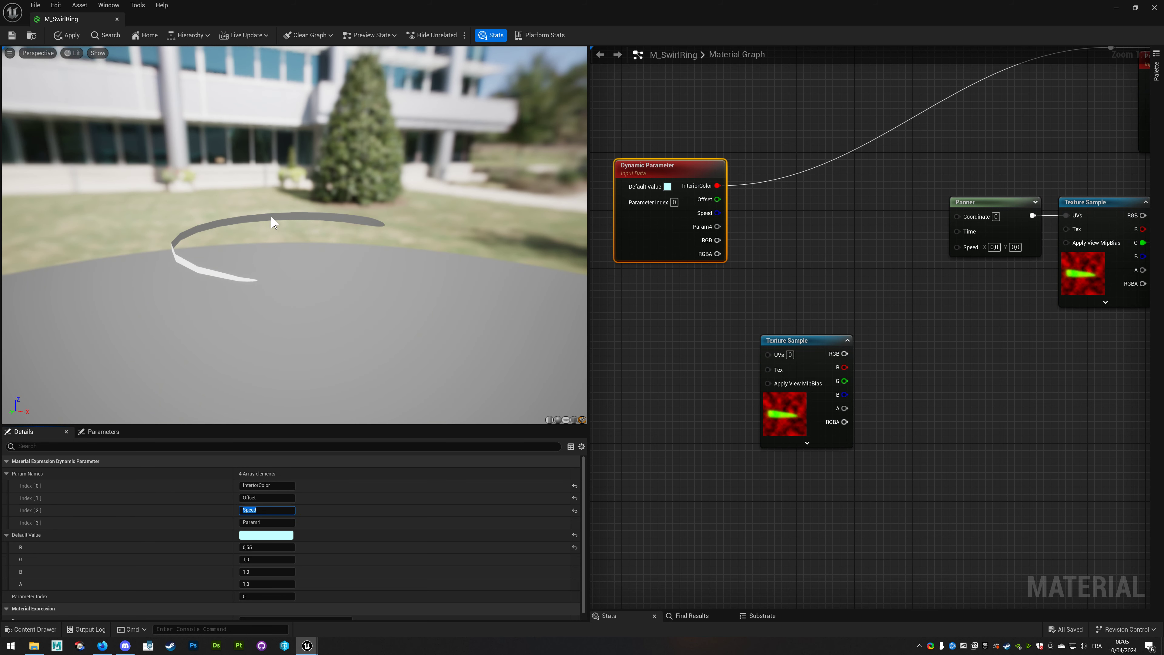
Add an Append node fed by Speed and a duplicate whose A input takes Offset.
scroll(855, 209, "down", 1)
scroll(810, 242, "up", 1)
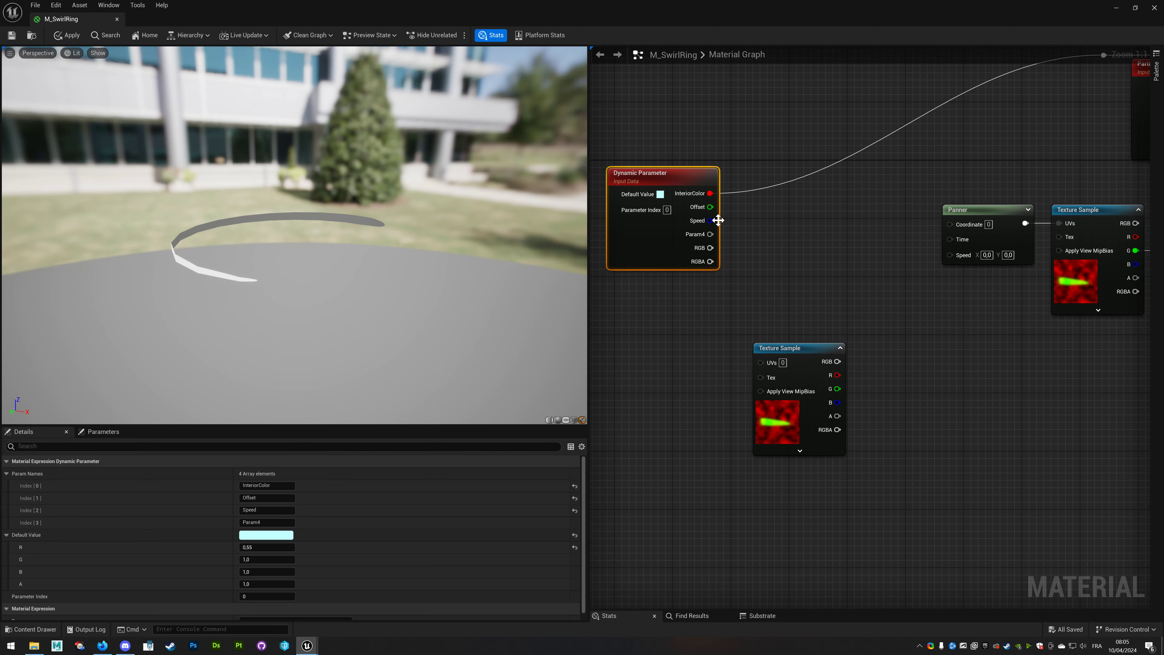
left_click_drag(718, 221, 768, 246)
type("append")
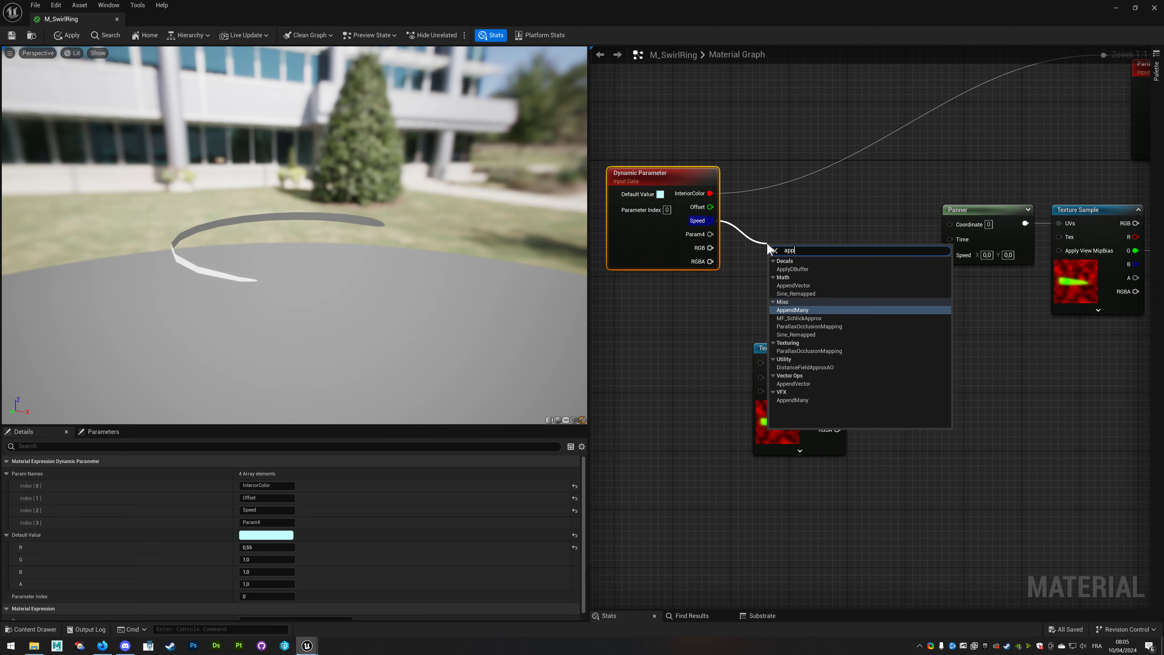
left_click(789, 273)
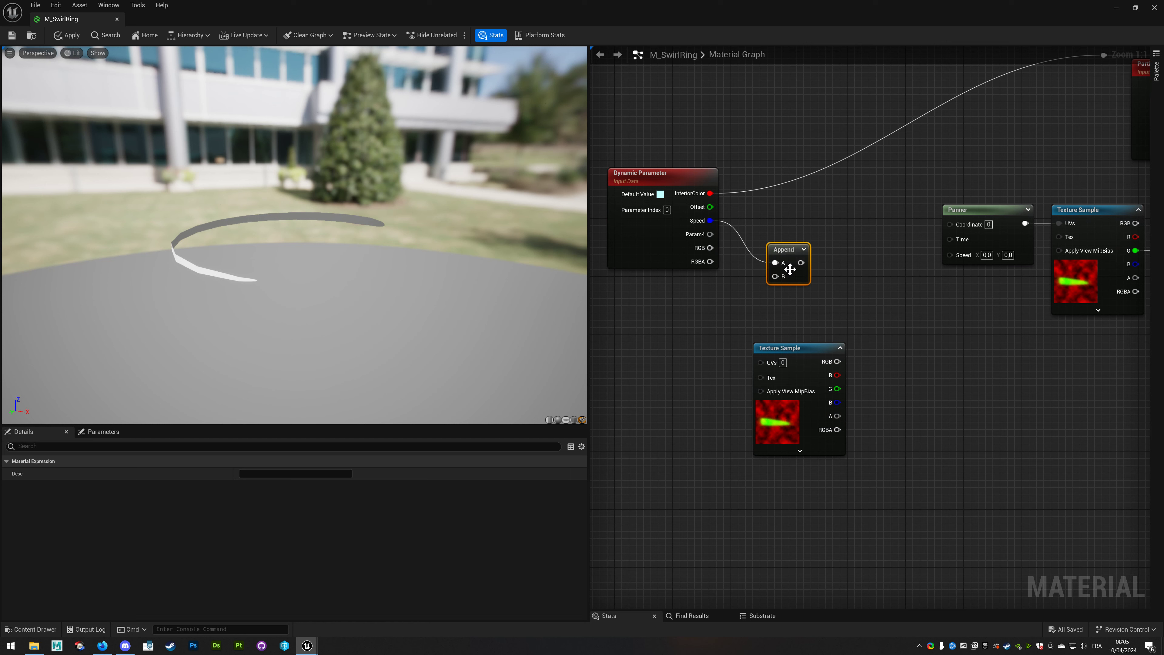
key("ctrl+d")
mouse_move(719, 207)
left_mouse_down()
mouse_move(783, 230)
mouse_move(788, 202)
mouse_move(802, 298)
left_mouse_up()
Select the two Append nodes together.
right_click_drag(933, 249, 905, 240)
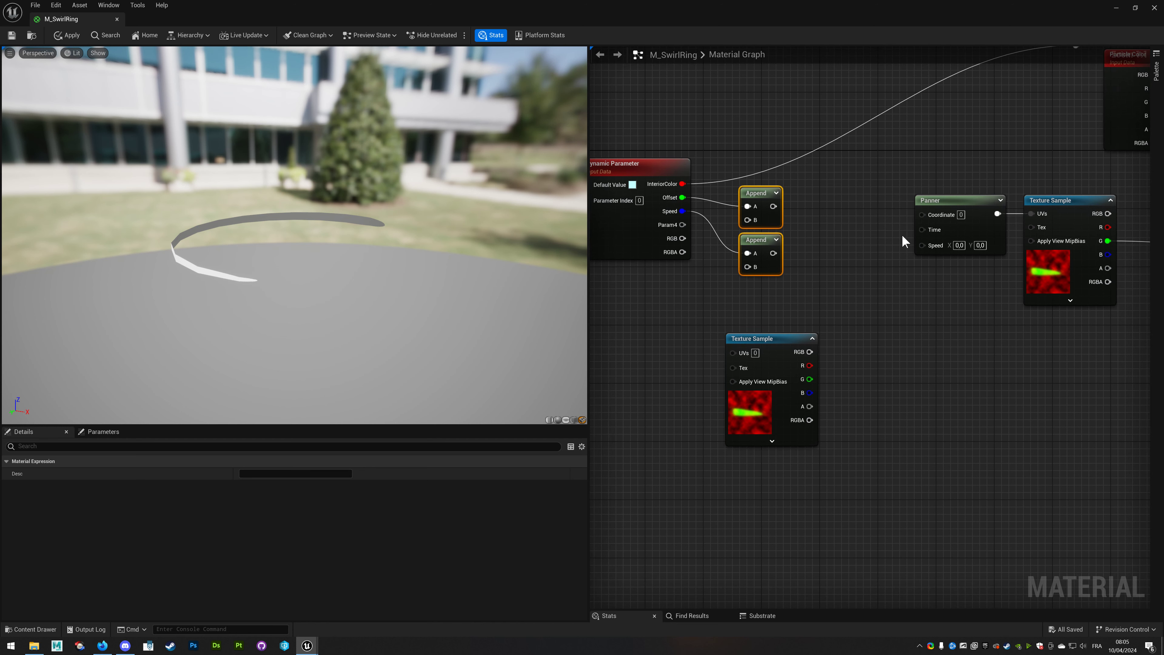
left_click(959, 245)
right_click_drag(801, 223, 824, 257)
mouse_move(828, 333)
left_mouse_down()
mouse_move(792, 241)
mouse_move(845, 216)
left_mouse_up()
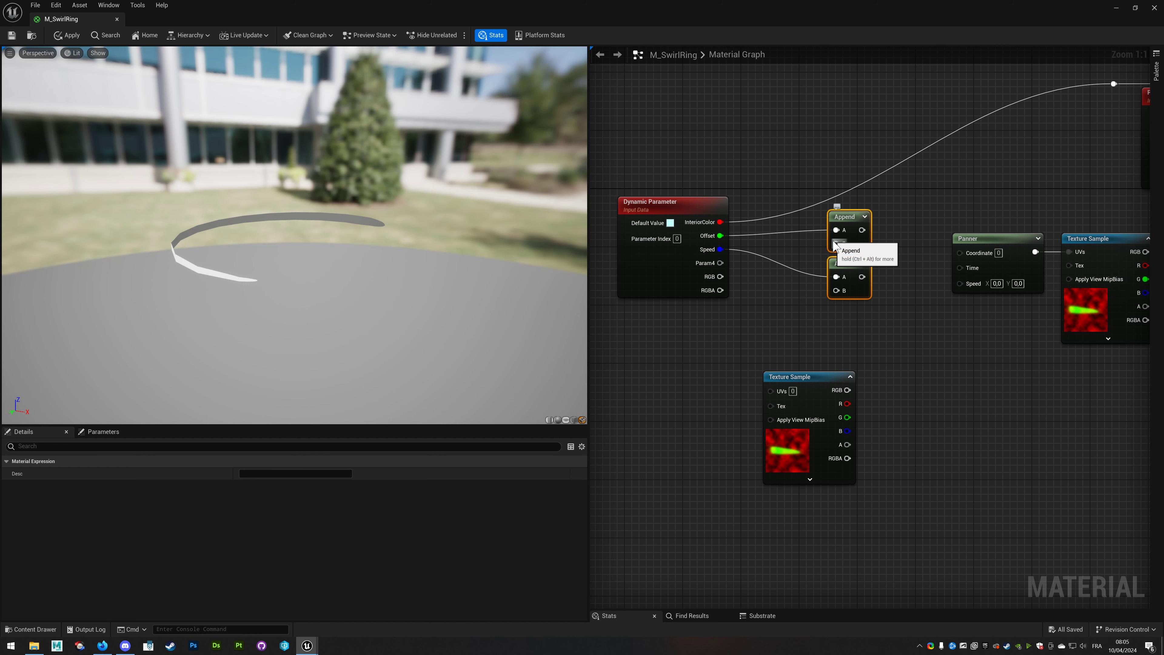
Add a Constant 0 node feeding the B input of both Append nodes.
left_click_drag(836, 243, 779, 251)
type("constant")
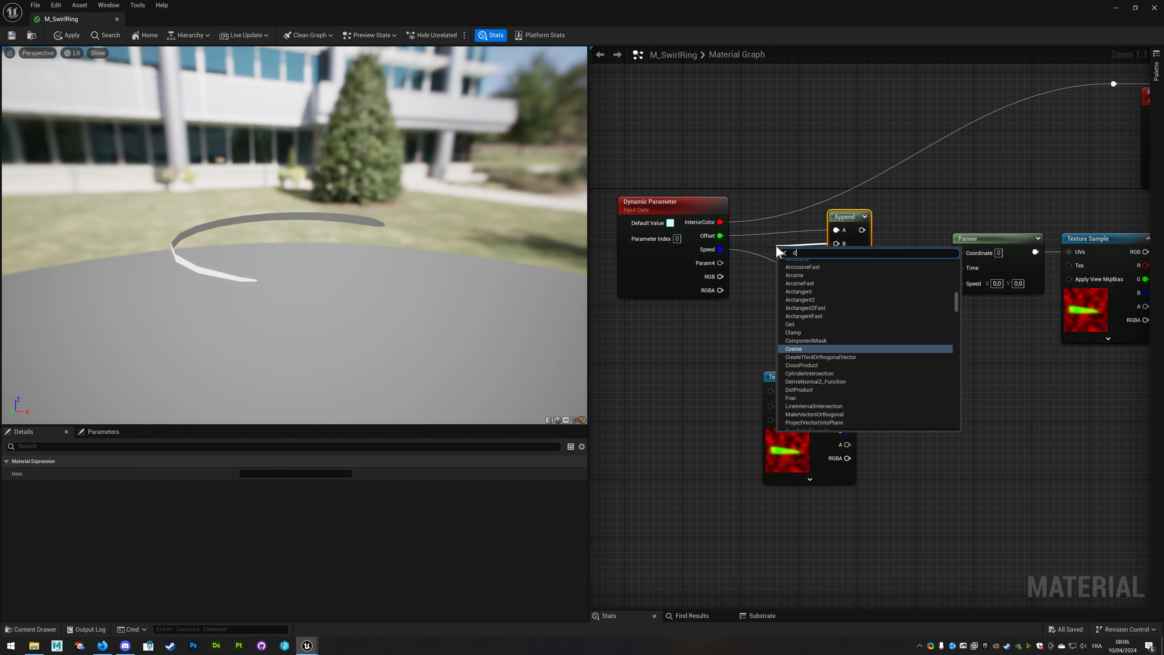
left_click(789, 273)
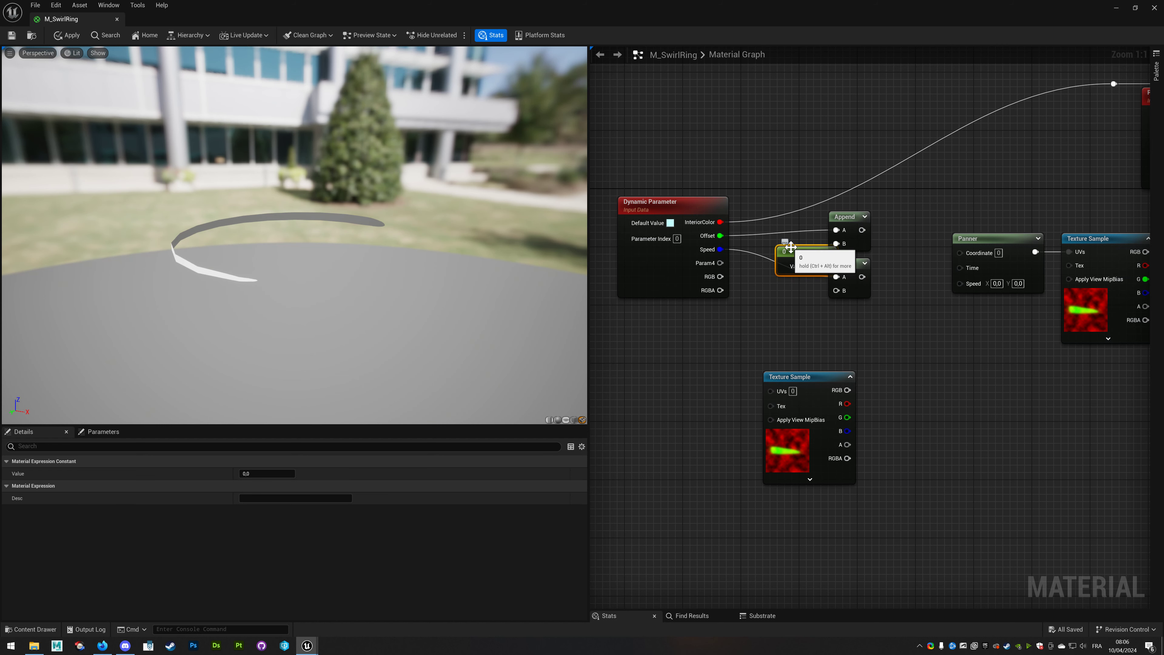
mouse_move(789, 274)
left_mouse_down()
mouse_move(753, 304)
mouse_move(834, 294)
left_mouse_up()
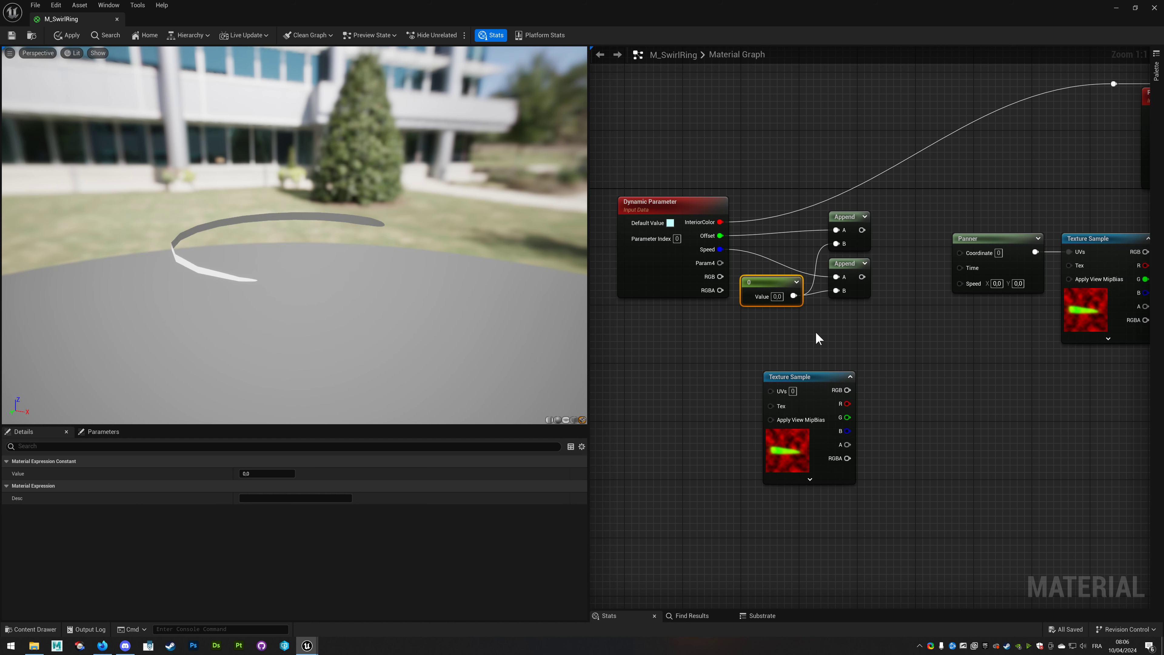
right_click_drag(816, 329, 792, 325)
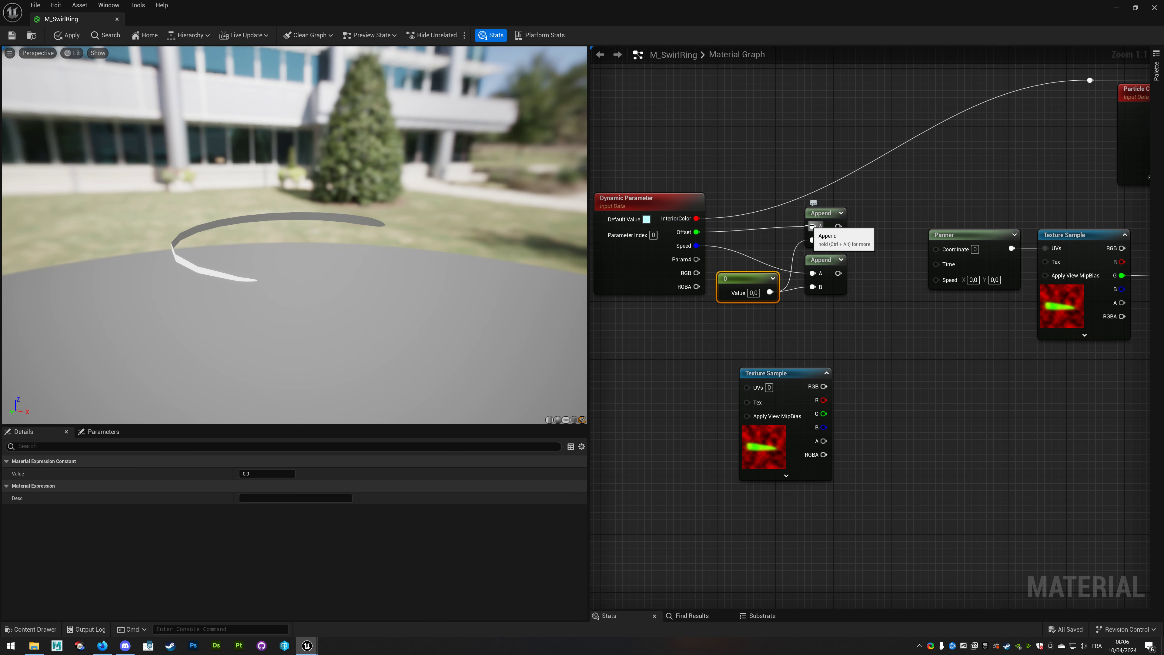
Wire the upper Append into the Panner's Coordinate and the lower Append into its Speed.
right_click_drag(880, 305, 828, 313)
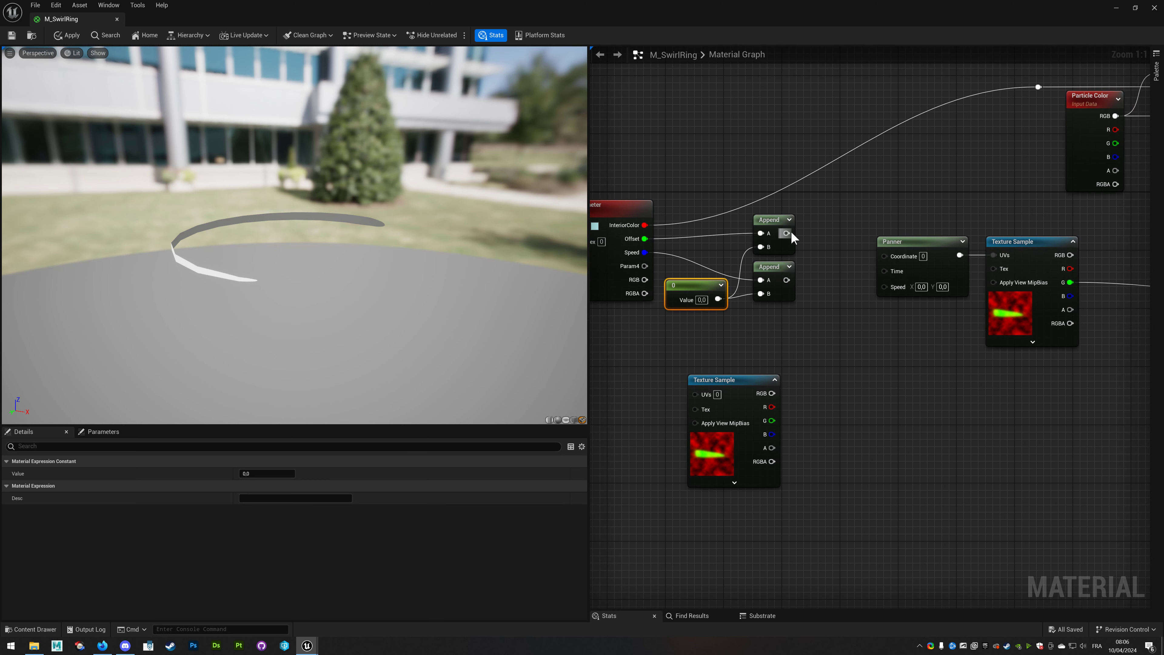
left_click_drag(786, 233, 889, 261)
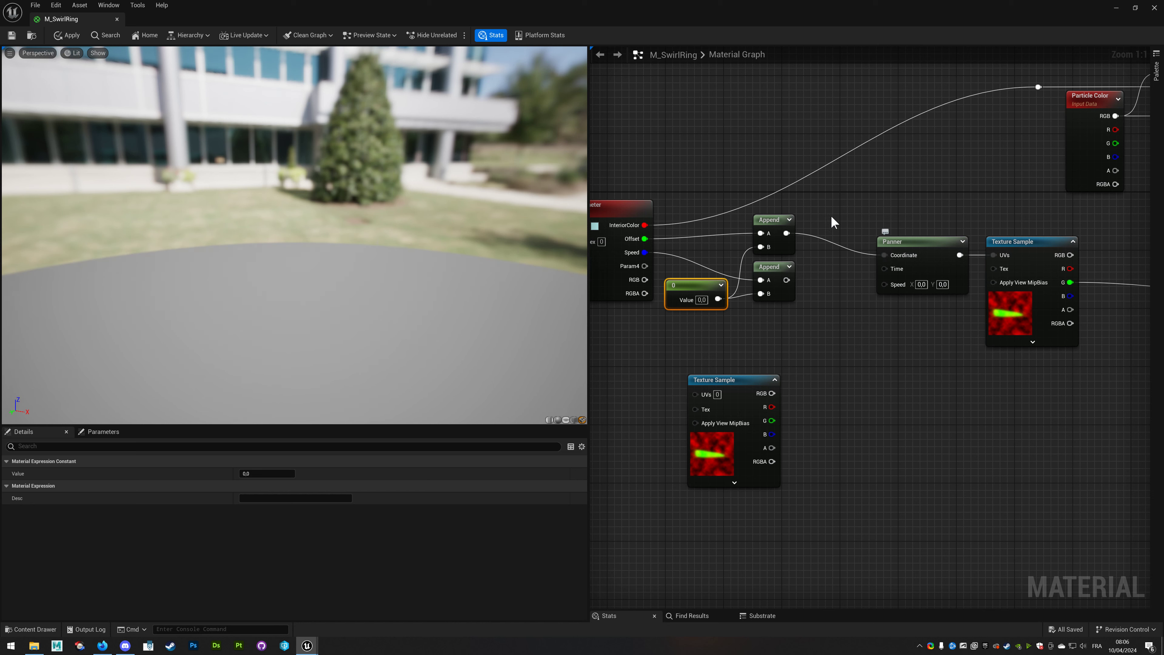
left_click_drag(786, 279, 887, 287)
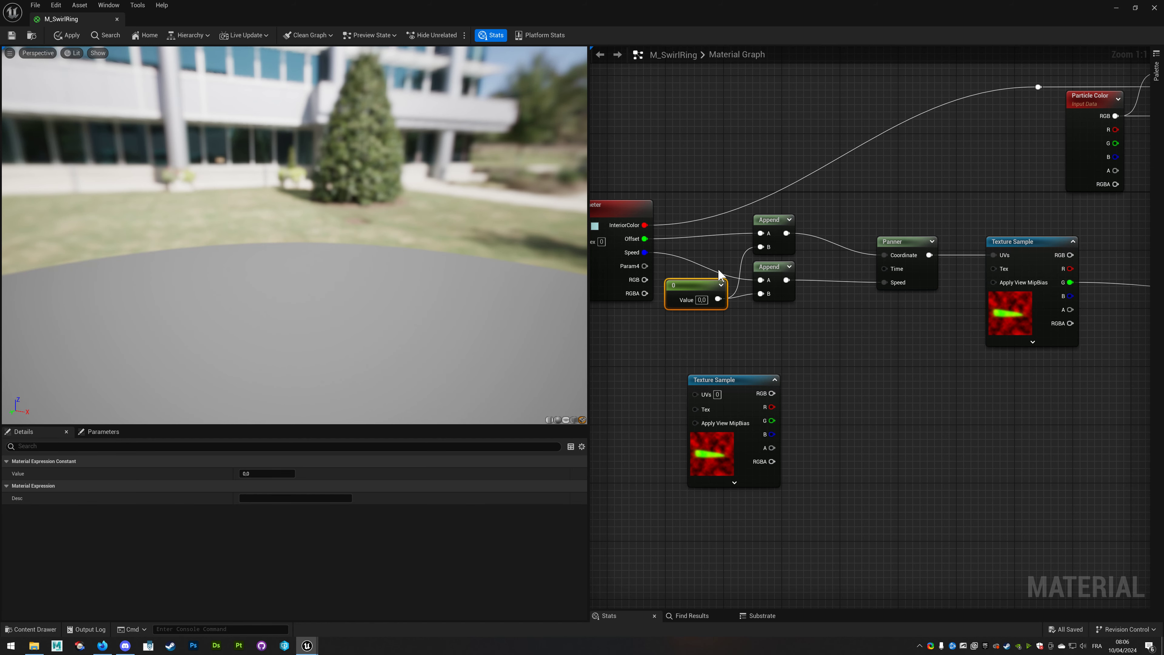
left_click(624, 206)
right_click_drag(692, 368, 807, 333)
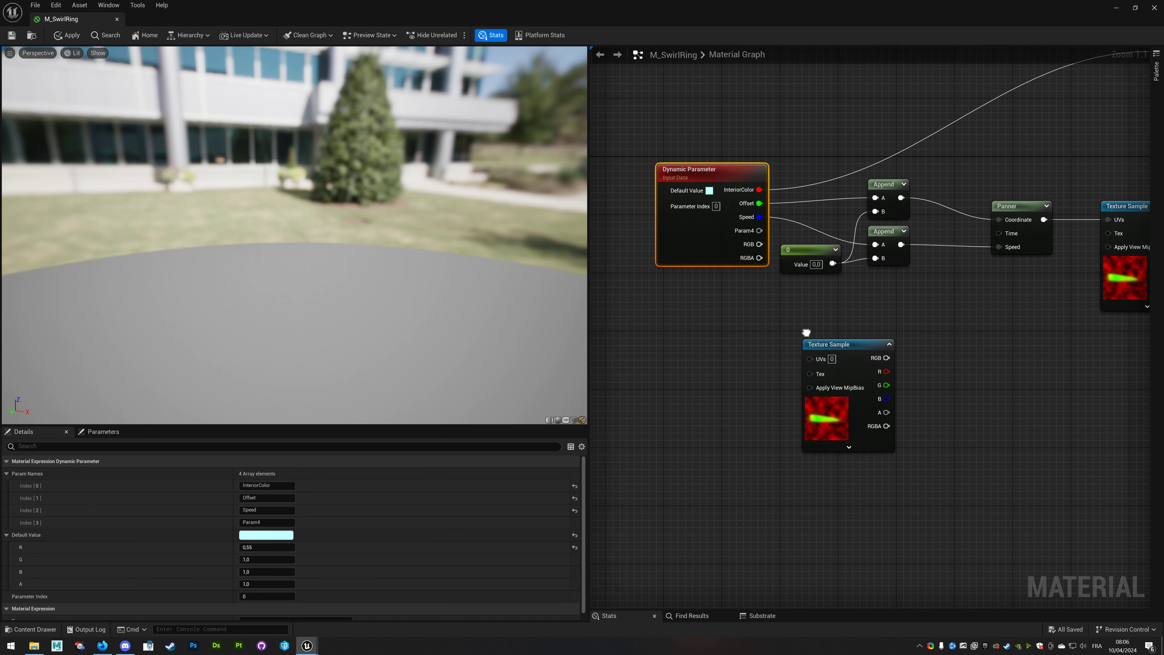
left_click(265, 559)
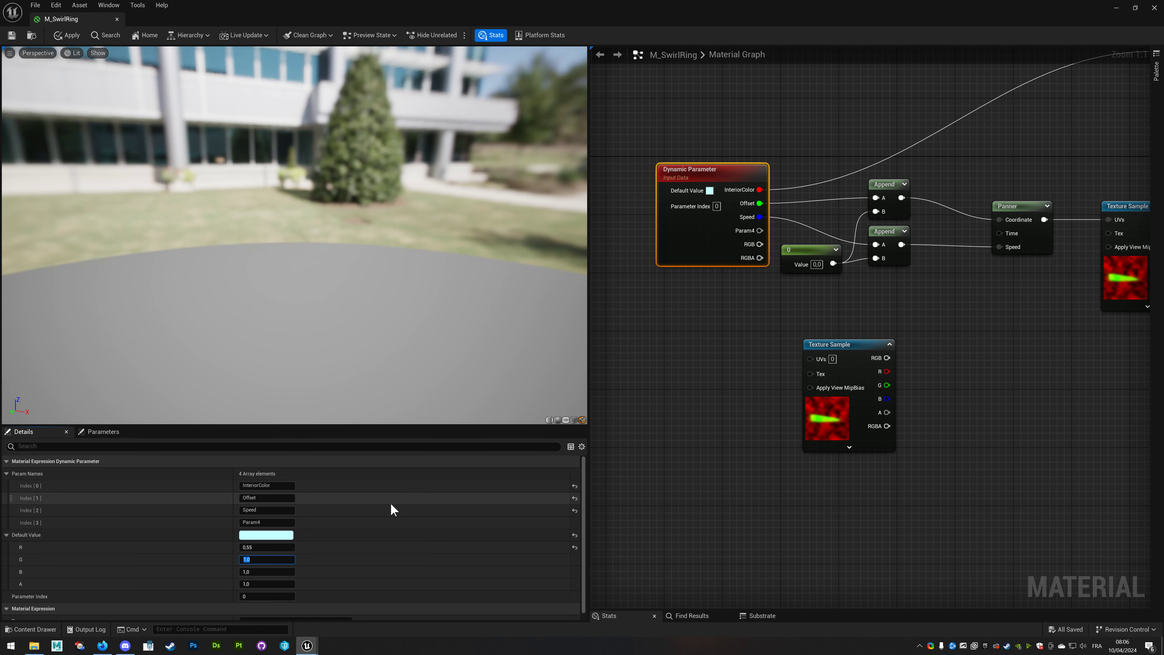
right_click_drag(1021, 325, 813, 284)
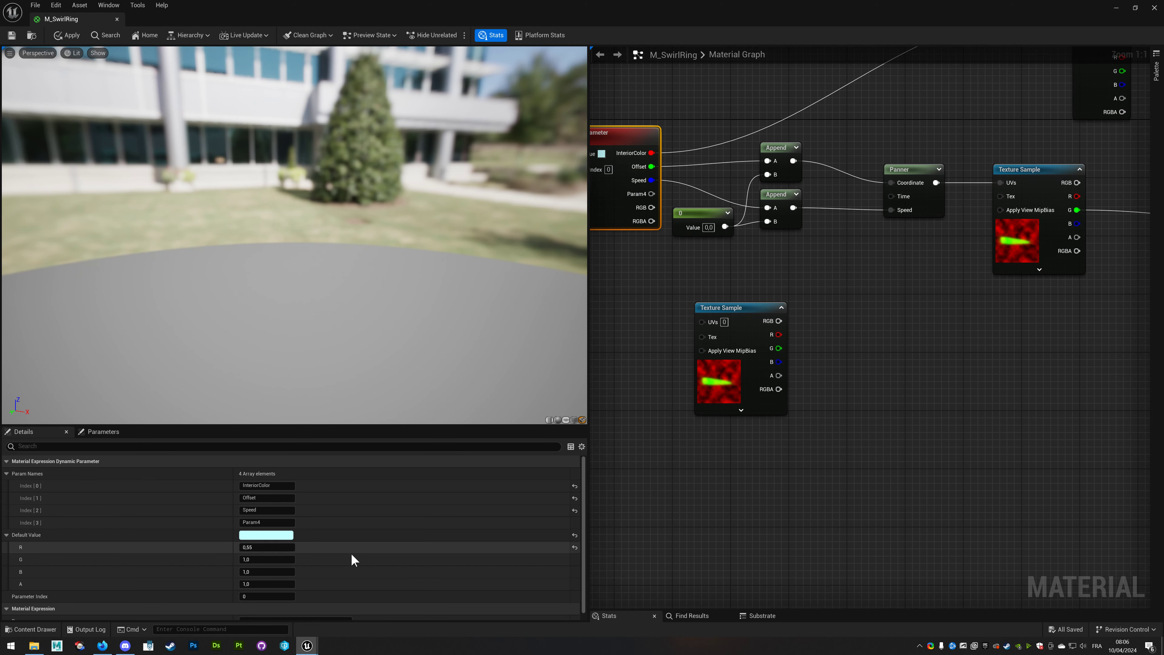
left_click(269, 559)
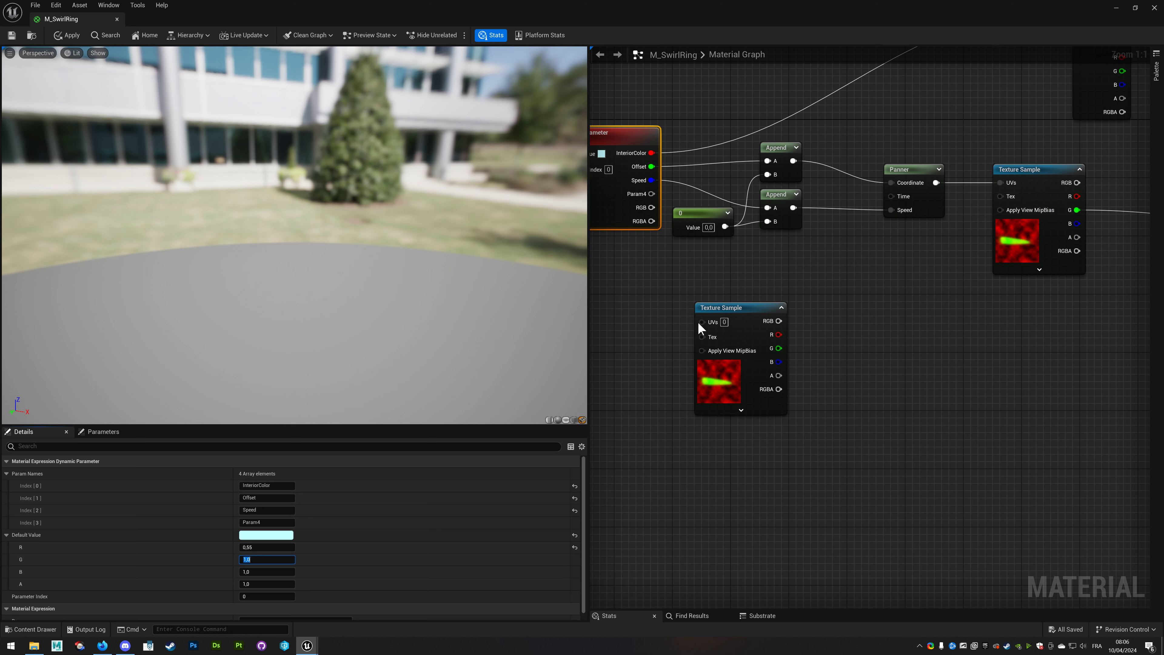
right_click_drag(797, 259, 795, 272)
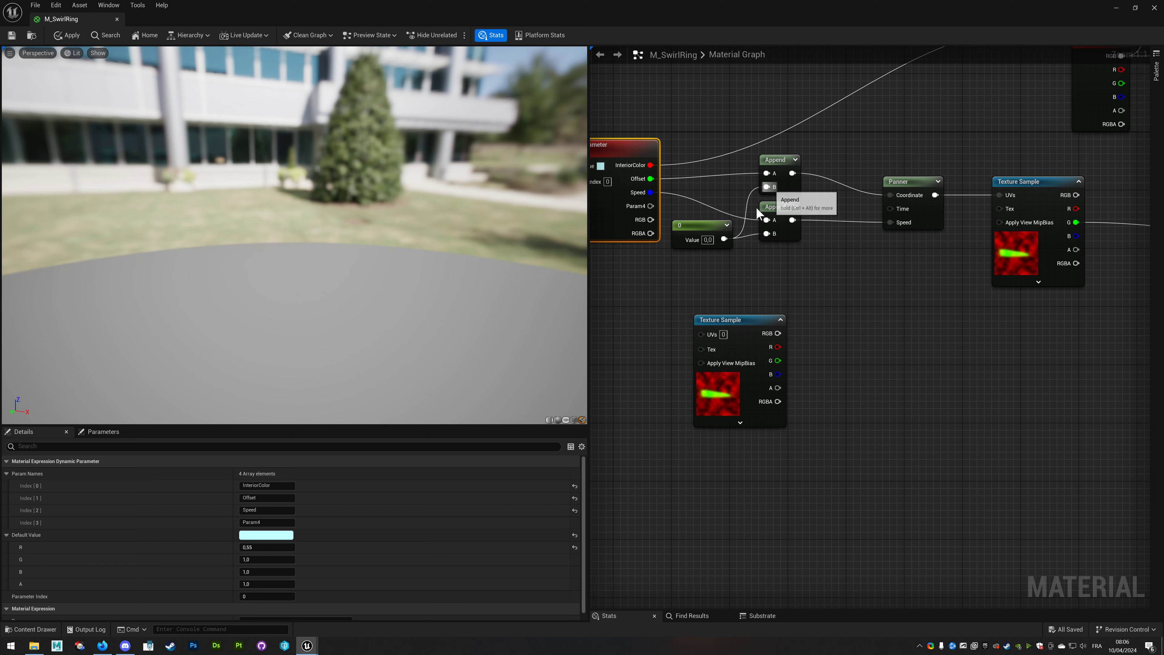
right_click_drag(759, 264, 812, 264)
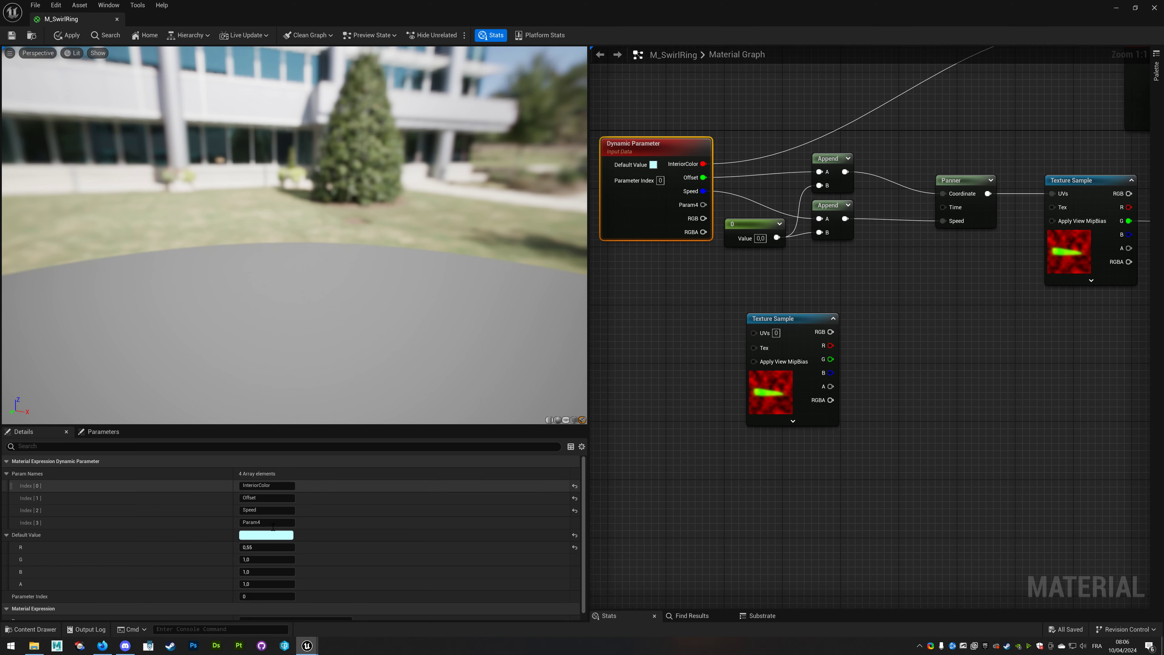
right_click_drag(1054, 293, 753, 273)
right_click_drag(714, 213, 749, 213)
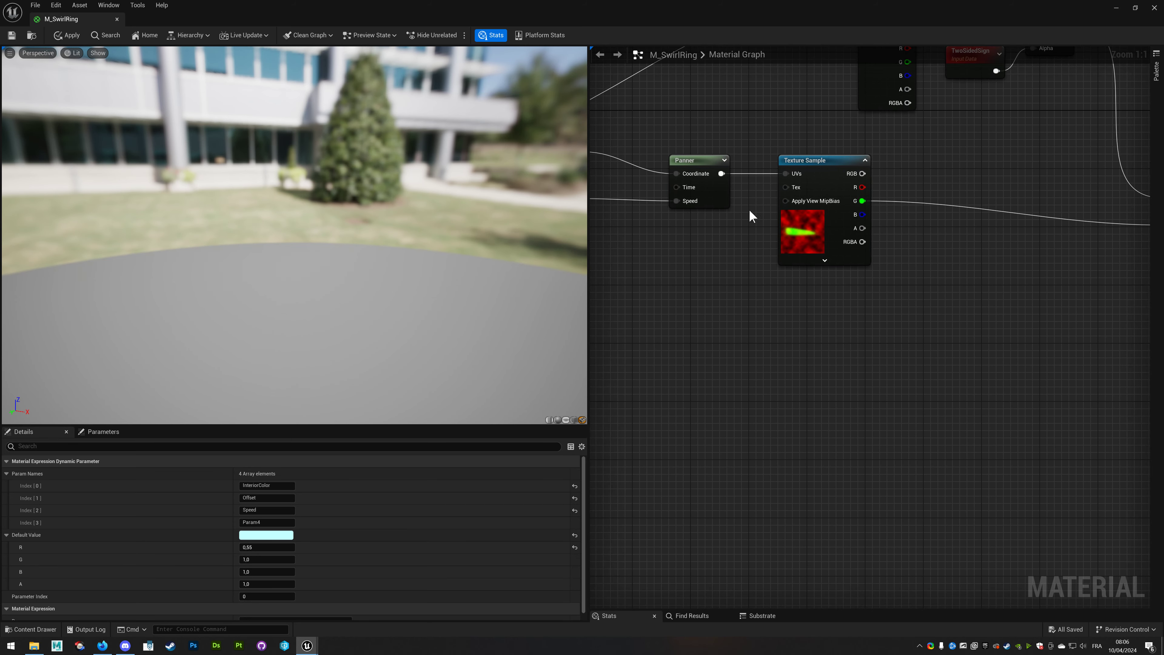
left_click(710, 198)
right_click_drag(628, 351, 845, 274)
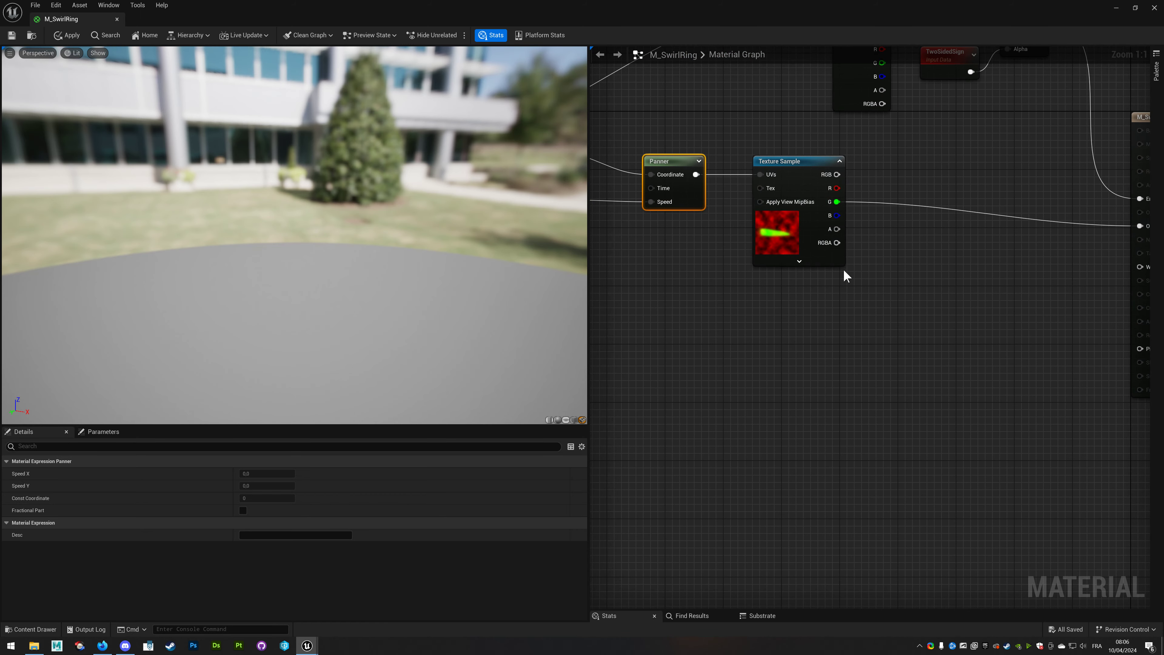
left_click_drag(327, 313, 325, 311)
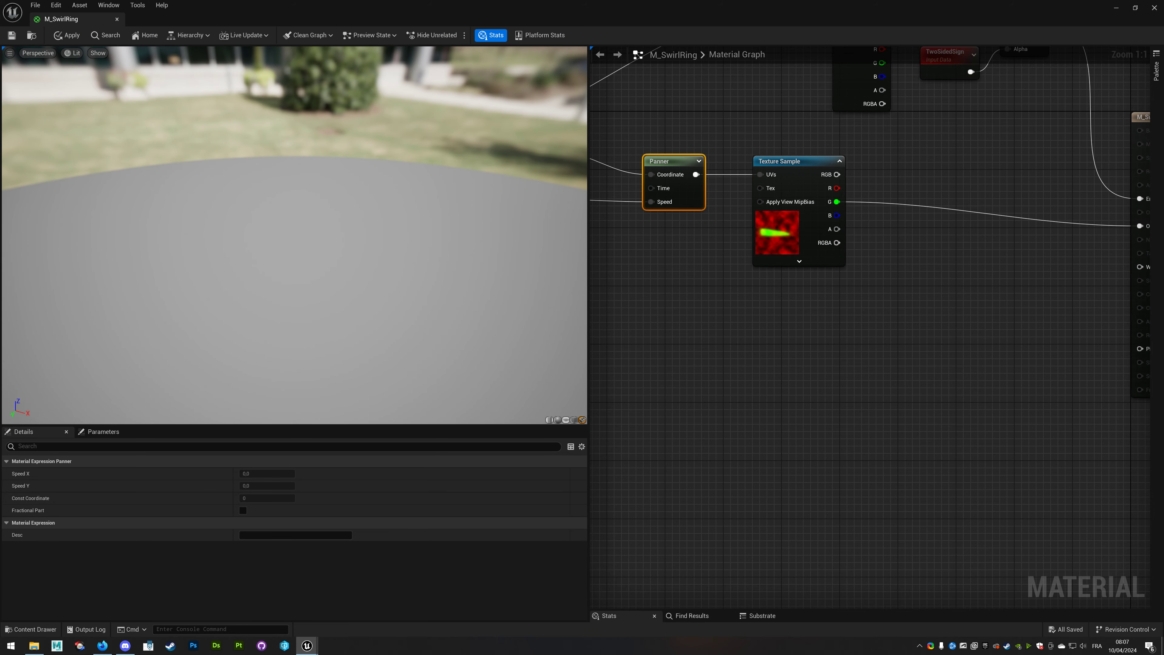
right_click_drag(827, 274, 1039, 395)
Add an Add node after the upper Append, with the Append feeding its B input.
mouse_move(891, 403)
right_mouse_down()
mouse_move(871, 433)
mouse_move(899, 424)
right_mouse_up()
left_click(819, 278)
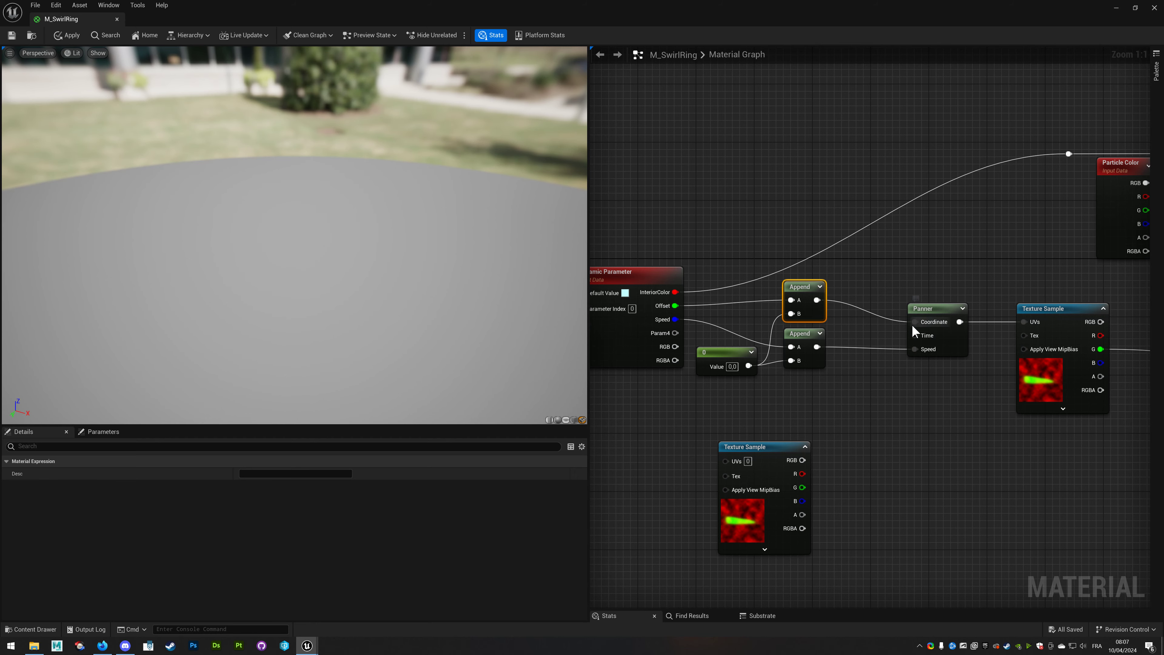
right_click_drag(833, 279, 822, 301)
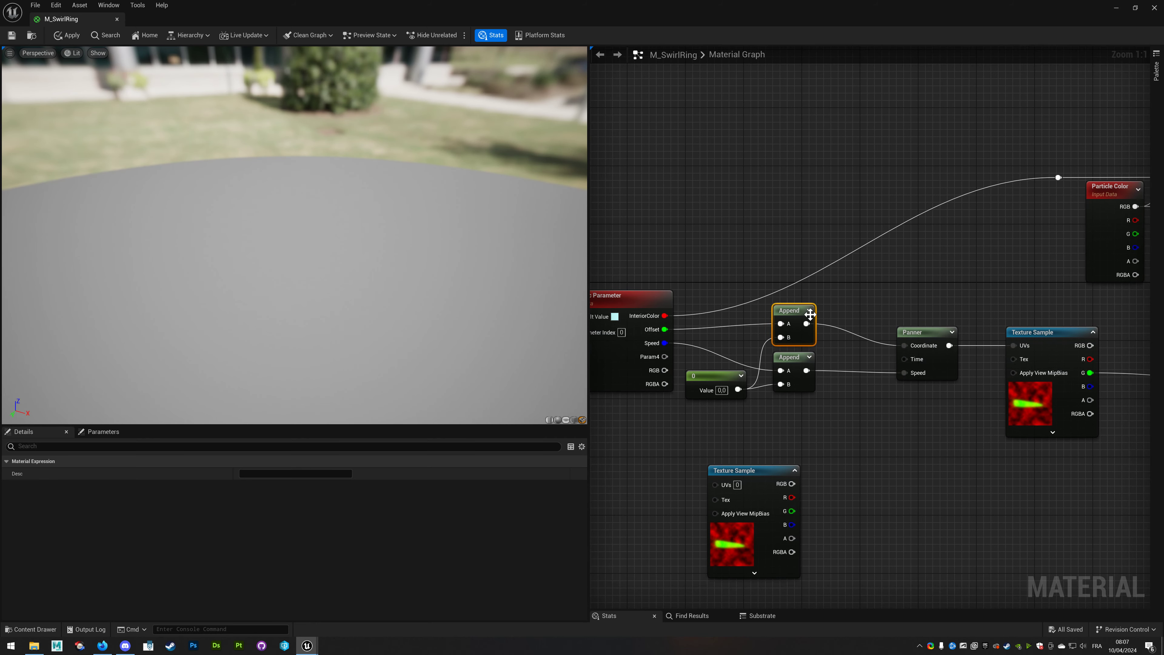
left_click_drag(807, 324, 841, 286)
type("a")
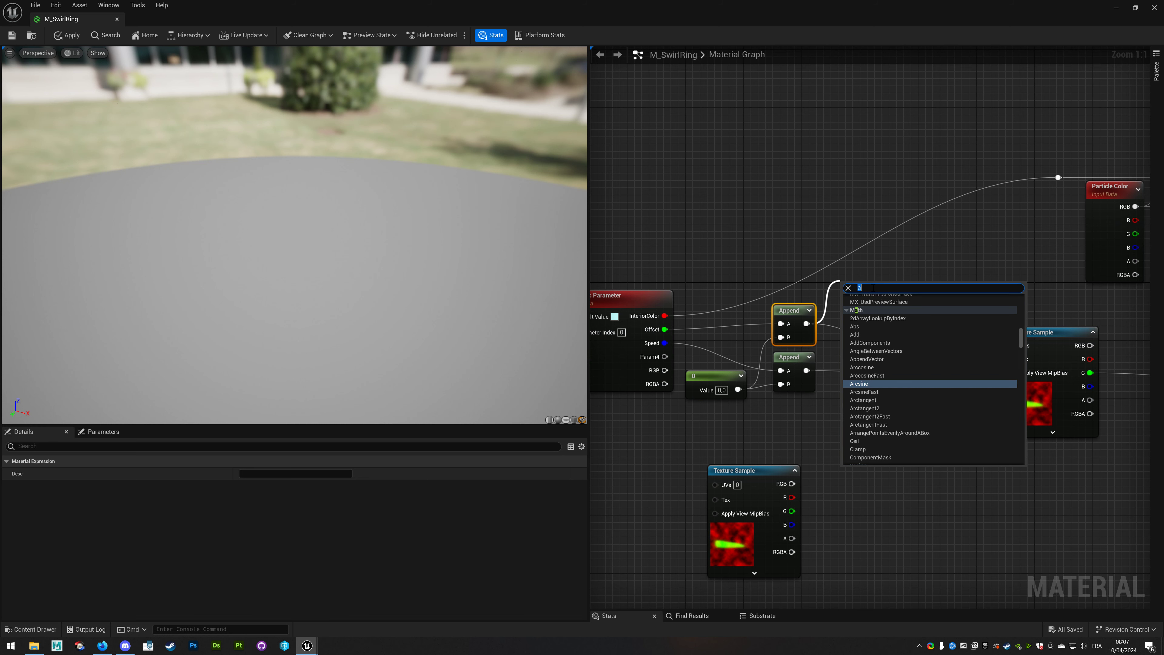
key("BackSpace")
type("dd")
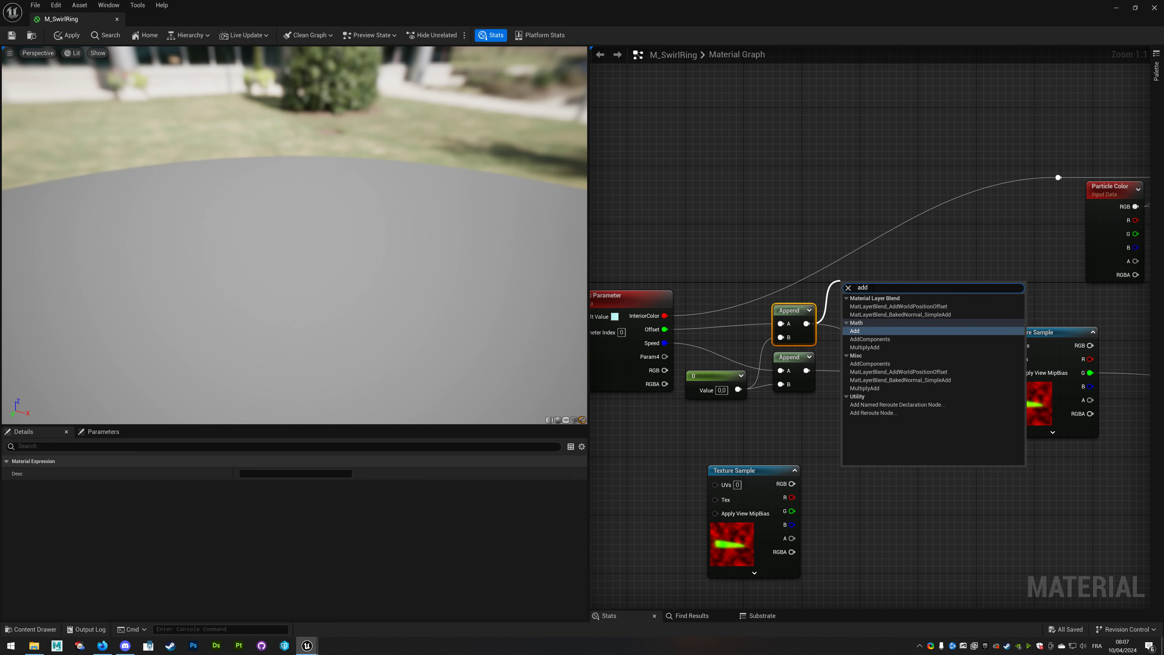
left_click(862, 298)
mouse_move(861, 290)
left_mouse_down()
mouse_move(859, 277)
mouse_move(849, 306)
left_mouse_up()
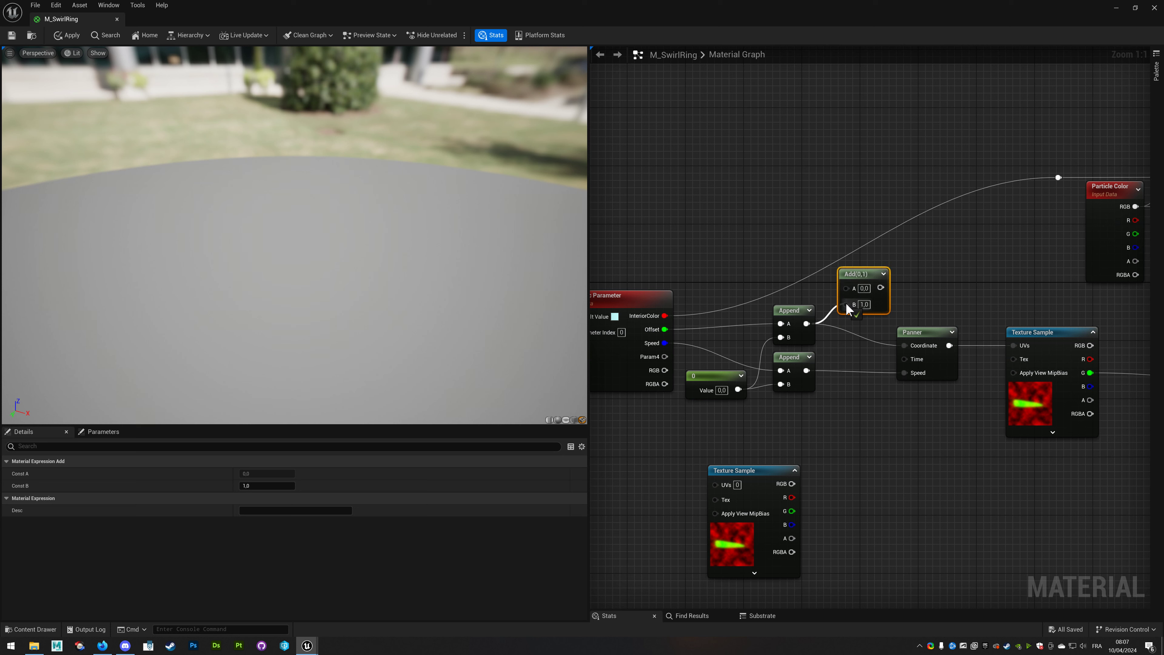
Wire a new TextureCoordinate into Add A and feed the Add into the Panner's Coordinate.
right_click(769, 255)
type("texture")
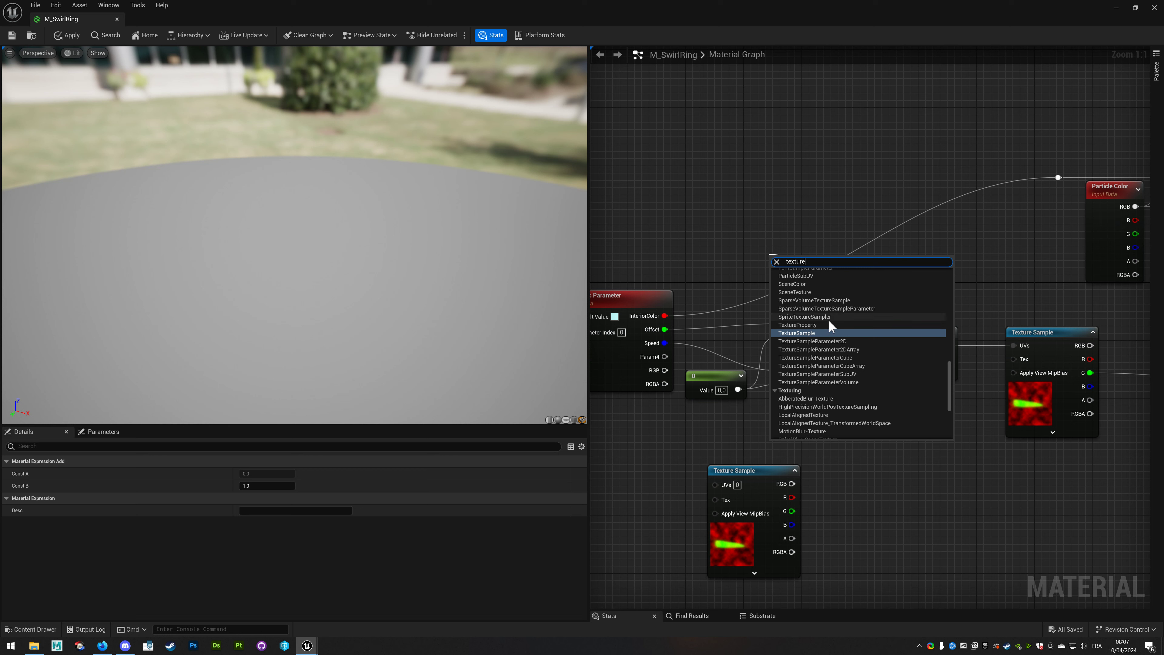
type("coord")
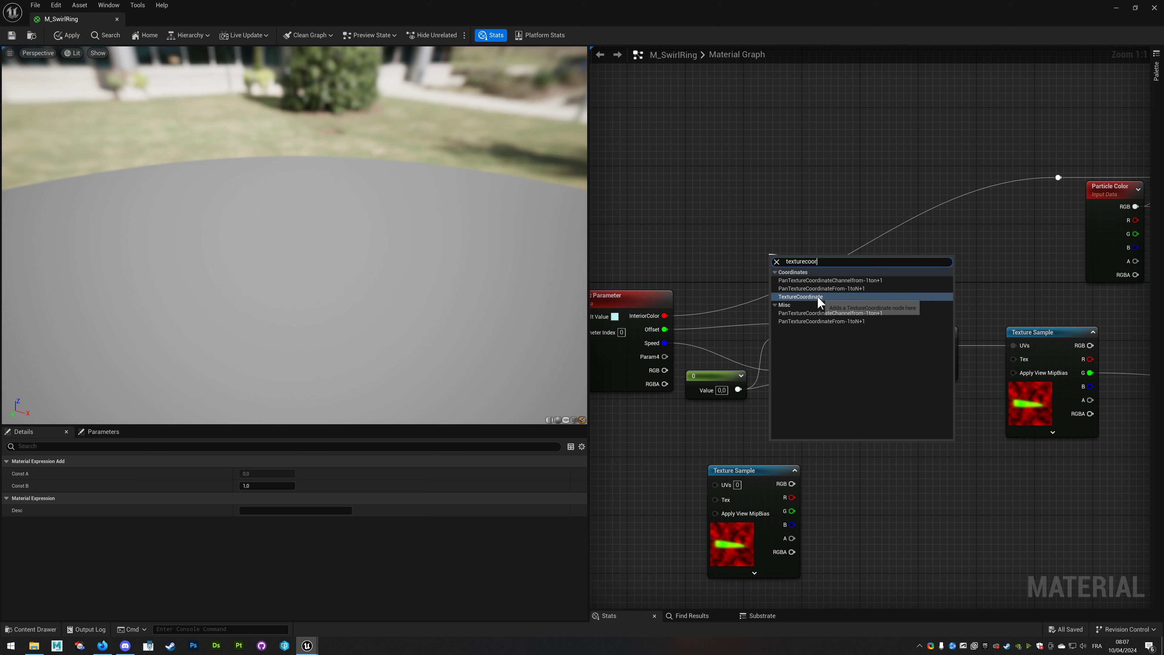
left_click(818, 298)
mouse_move(818, 277)
left_mouse_down()
mouse_move(777, 268)
mouse_move(846, 287)
mouse_move(905, 353)
left_mouse_up()
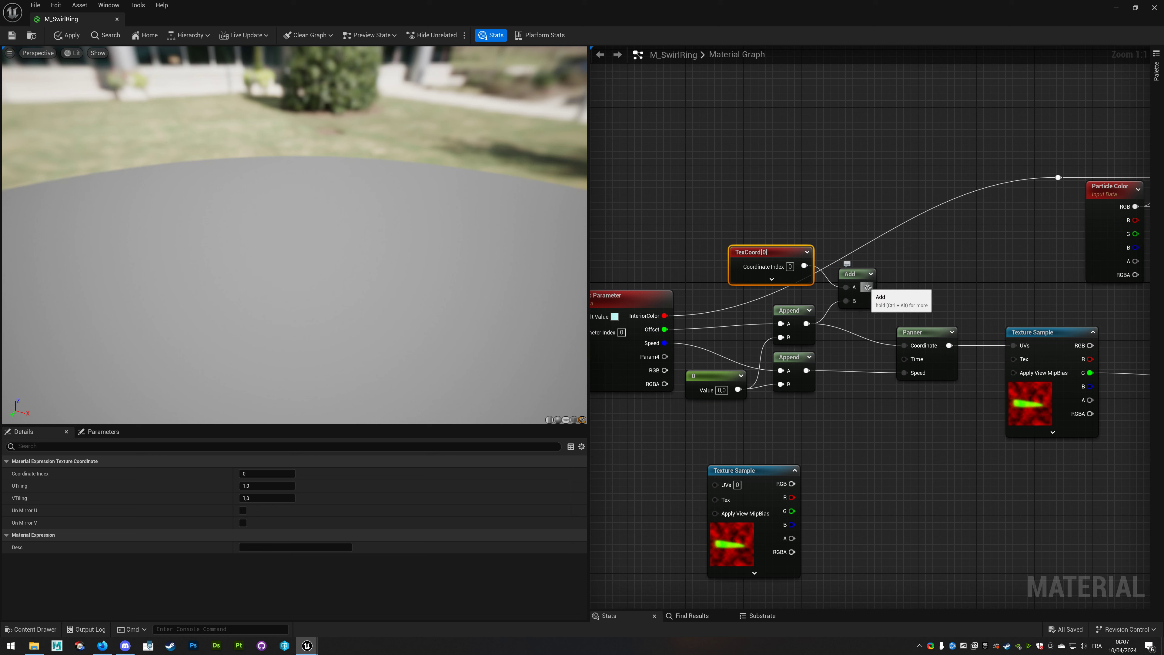
left_click_drag(850, 274, 844, 295)
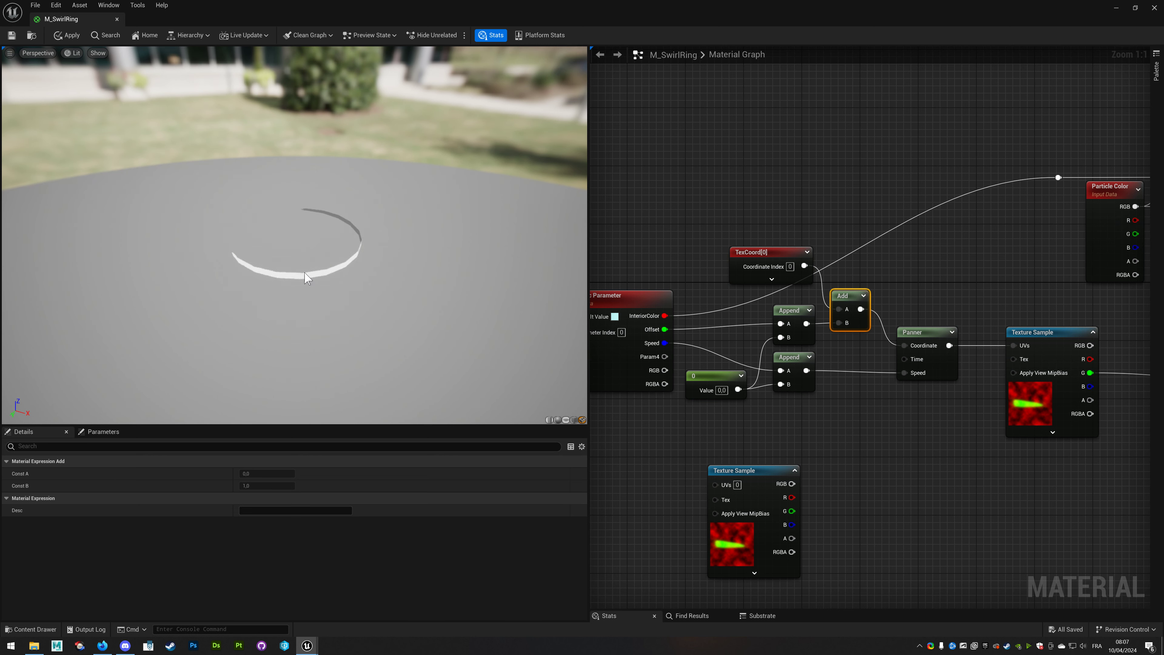
left_click_drag(321, 236, 321, 250)
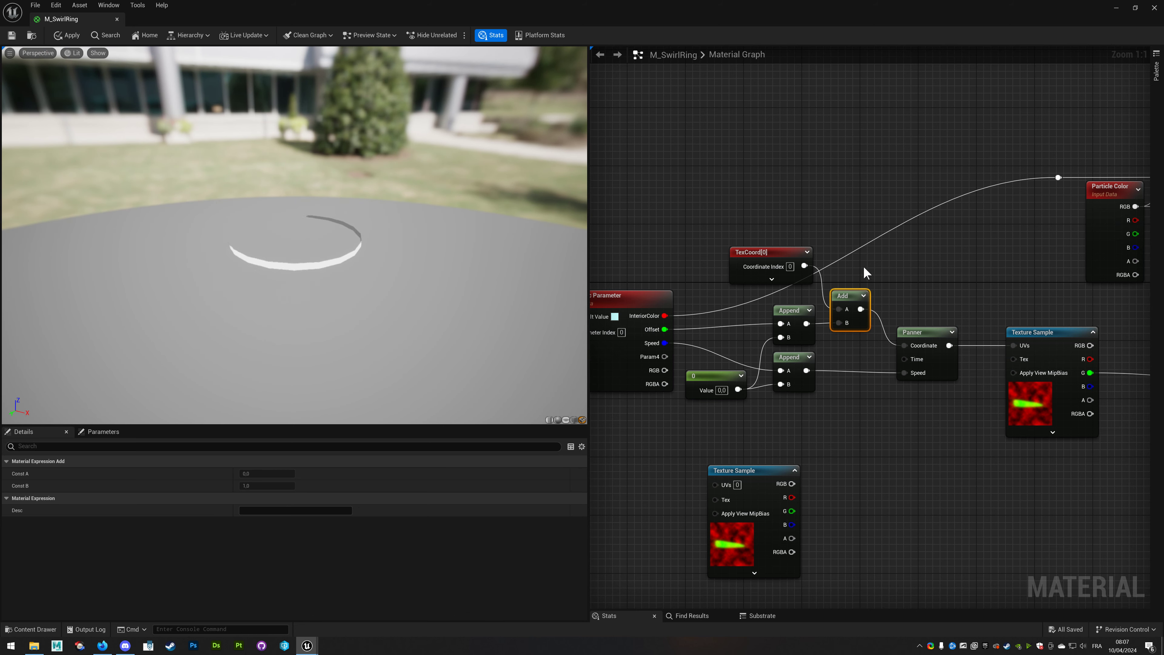
left_click_drag(1058, 177, 738, 178)
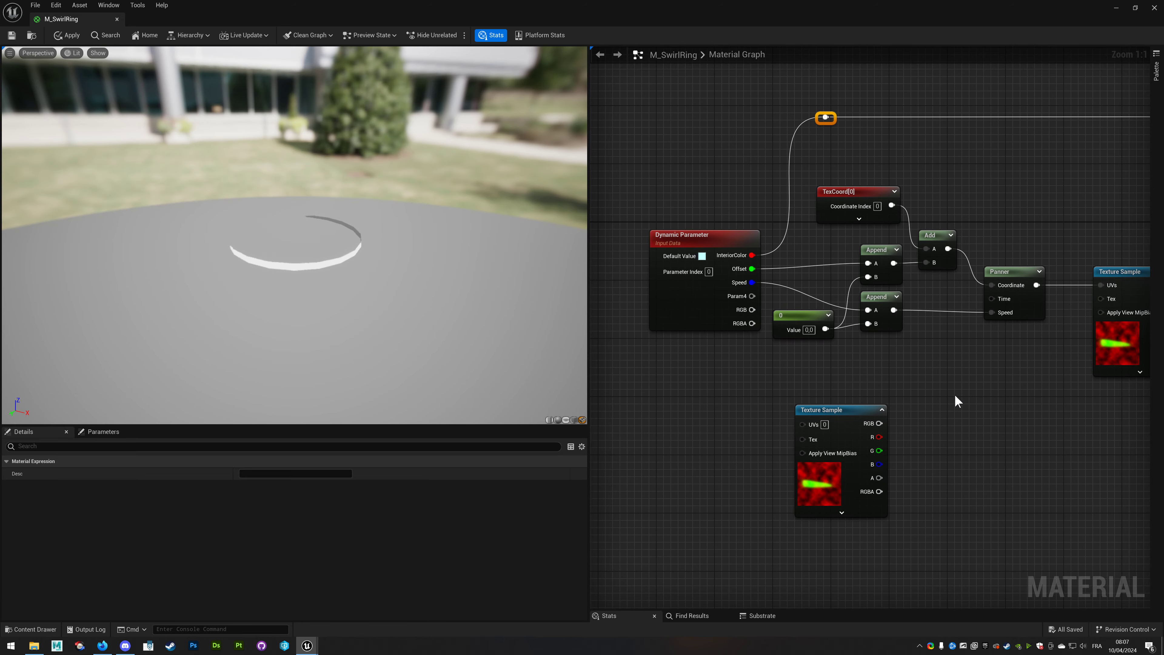
Straighten the connections of both Append nodes and their reroute points with Q.
right_click_drag(738, 184, 756, 280)
mouse_move(741, 263)
left_mouse_down()
mouse_move(712, 241)
mouse_move(742, 271)
mouse_move(746, 224)
mouse_move(715, 255)
left_mouse_up()
double_click(738, 235)
key("Delete")
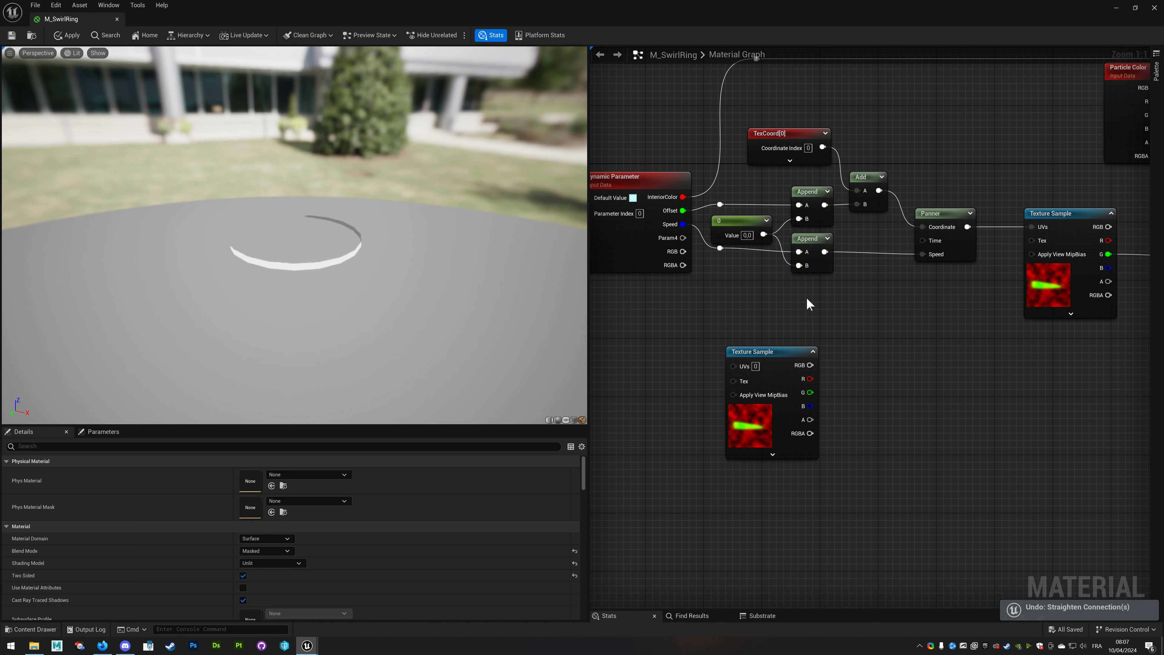
mouse_move(805, 304)
left_mouse_down()
mouse_move(830, 207)
mouse_move(853, 202)
left_mouse_up()
key("q")
Line up the constant 0, Panner and swirl Texture Sample nodes with the Add.
left_click(807, 303)
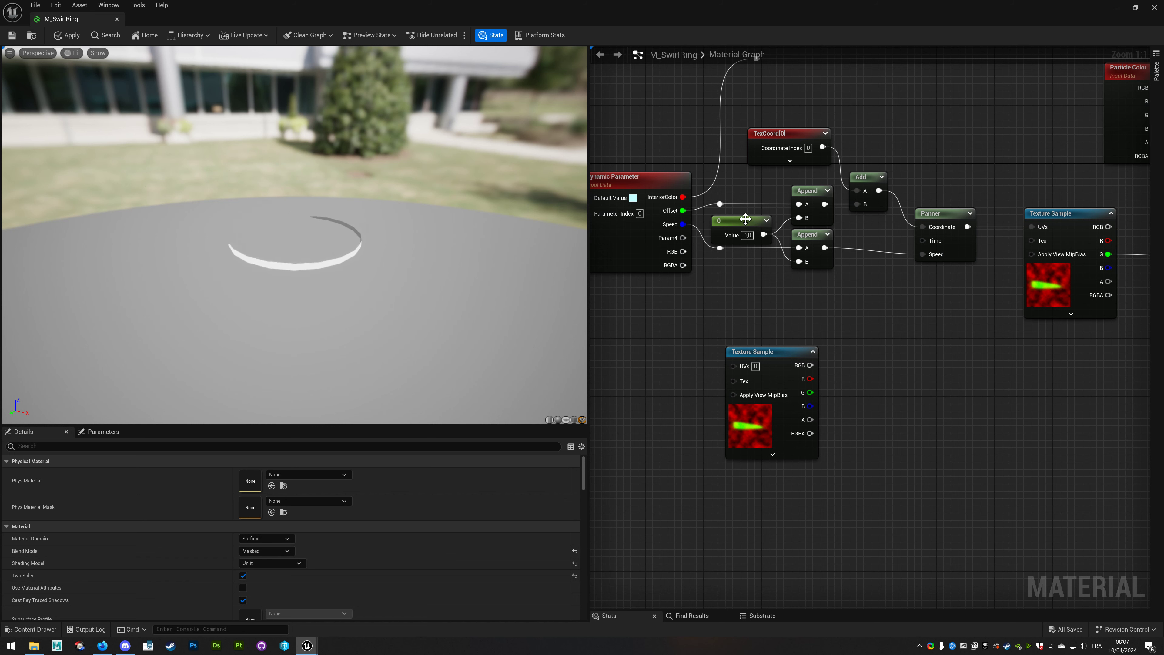
left_click_drag(740, 221, 740, 214)
left_click(824, 298)
right_click_drag(823, 298, 815, 297)
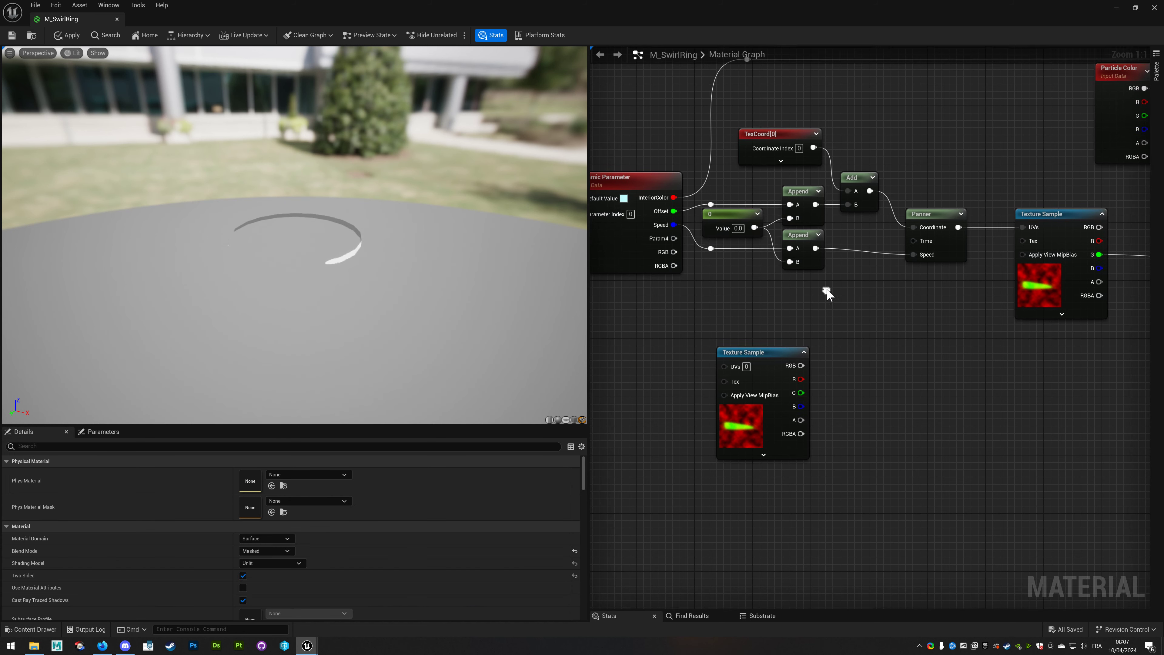
left_click_drag(927, 216, 925, 209)
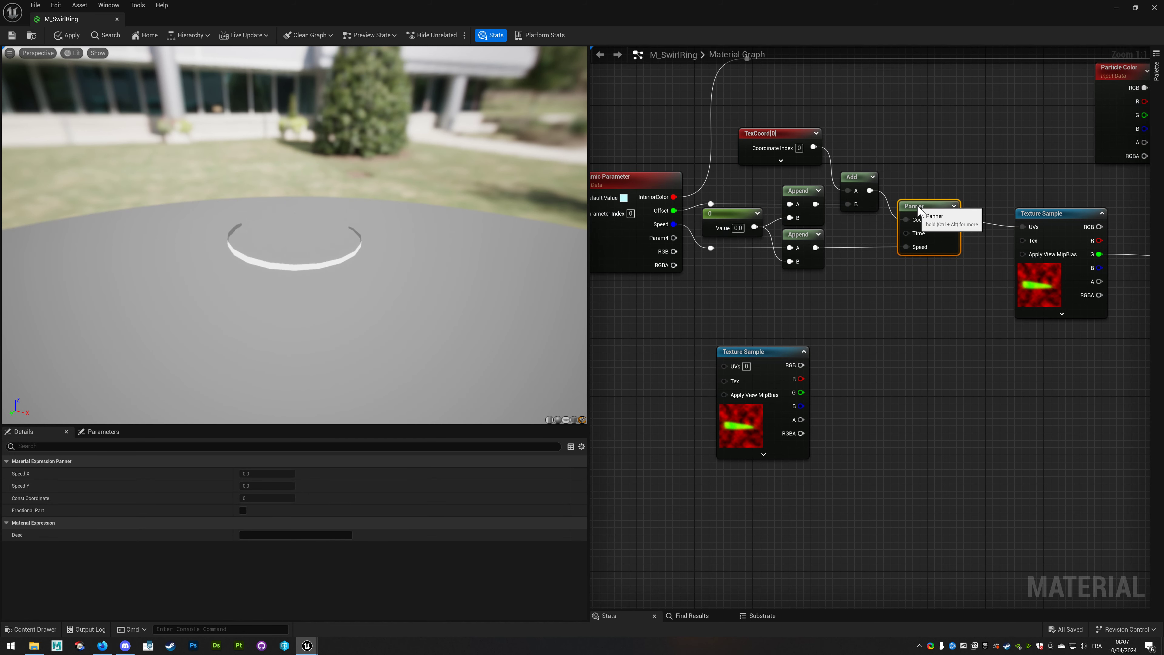
right_click_drag(925, 209, 812, 205)
left_click_drag(944, 216, 907, 208)
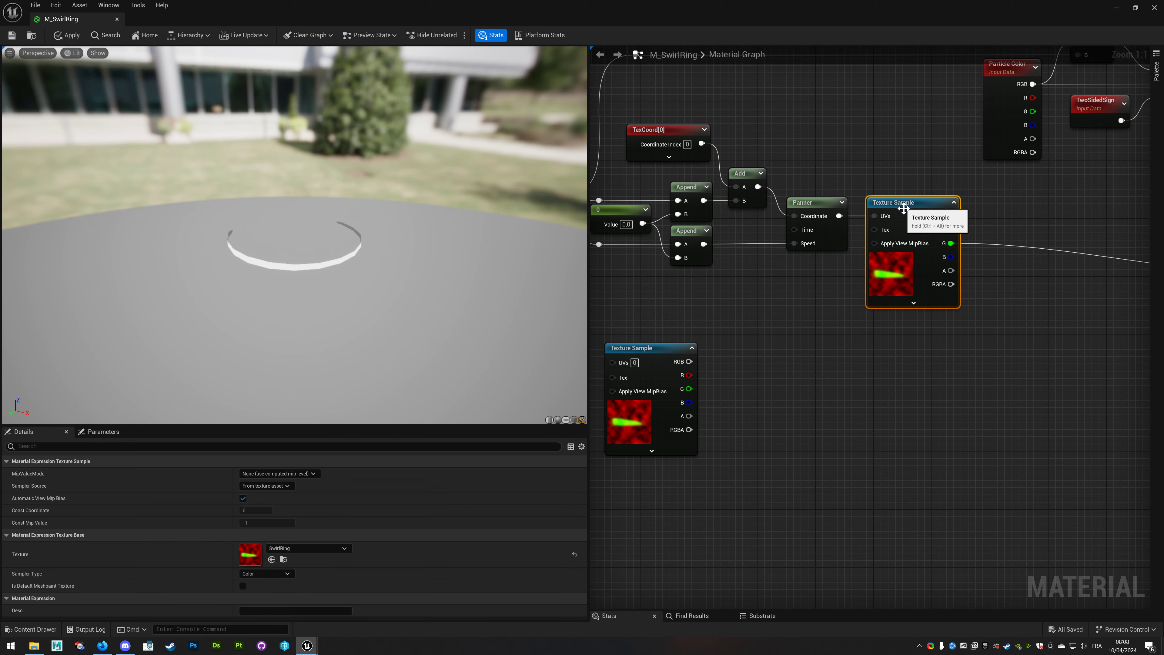
right_click_drag(727, 318, 870, 330)
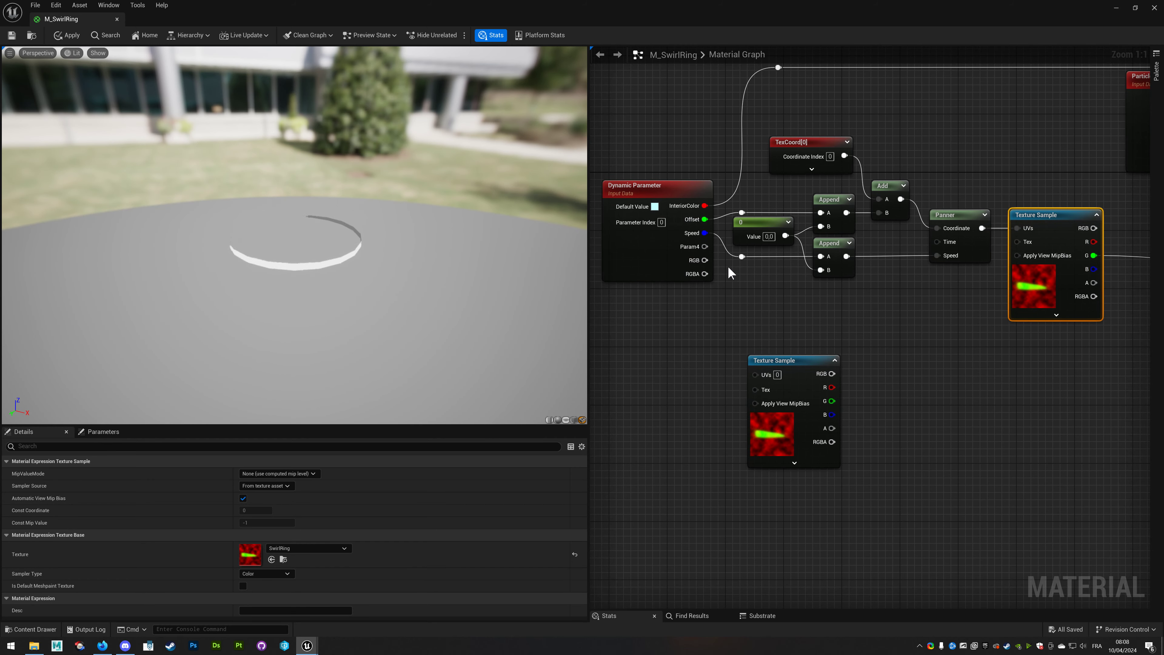
left_click_drag(598, 130, 1031, 330)
right_click_drag(1037, 383, 873, 341)
Add a second Texture Sample panning at 0.5, 0.5, its red channel feeding a new UV Add.
left_click(846, 333)
right_click_drag(778, 351, 837, 338)
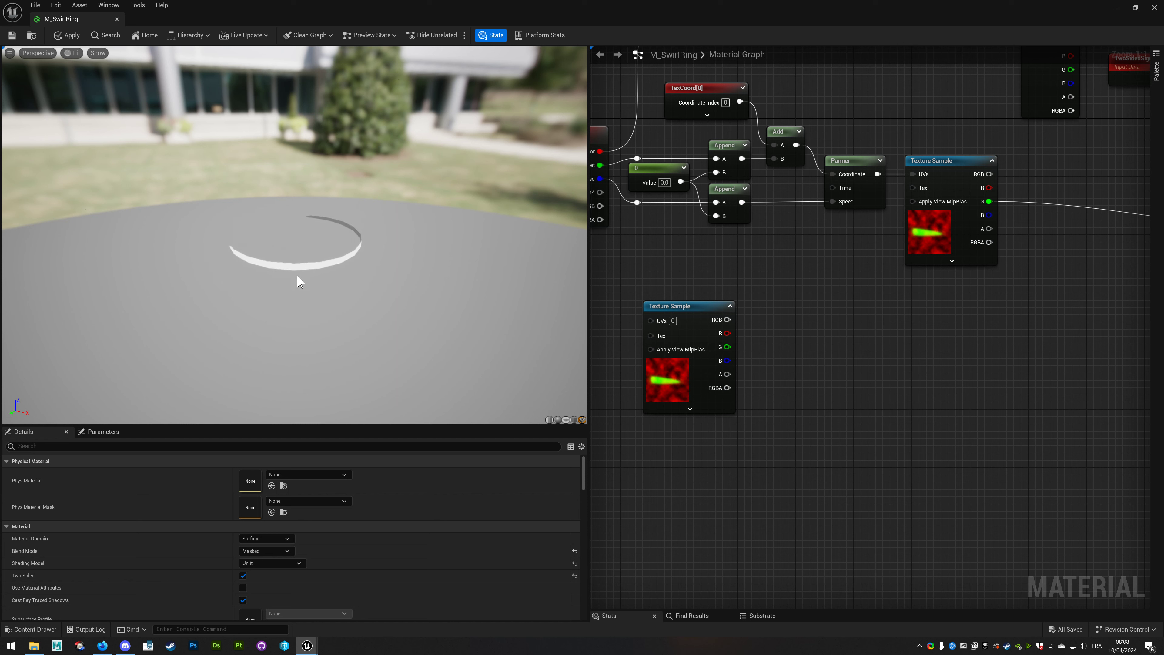
left_click_drag(841, 333, 939, 178)
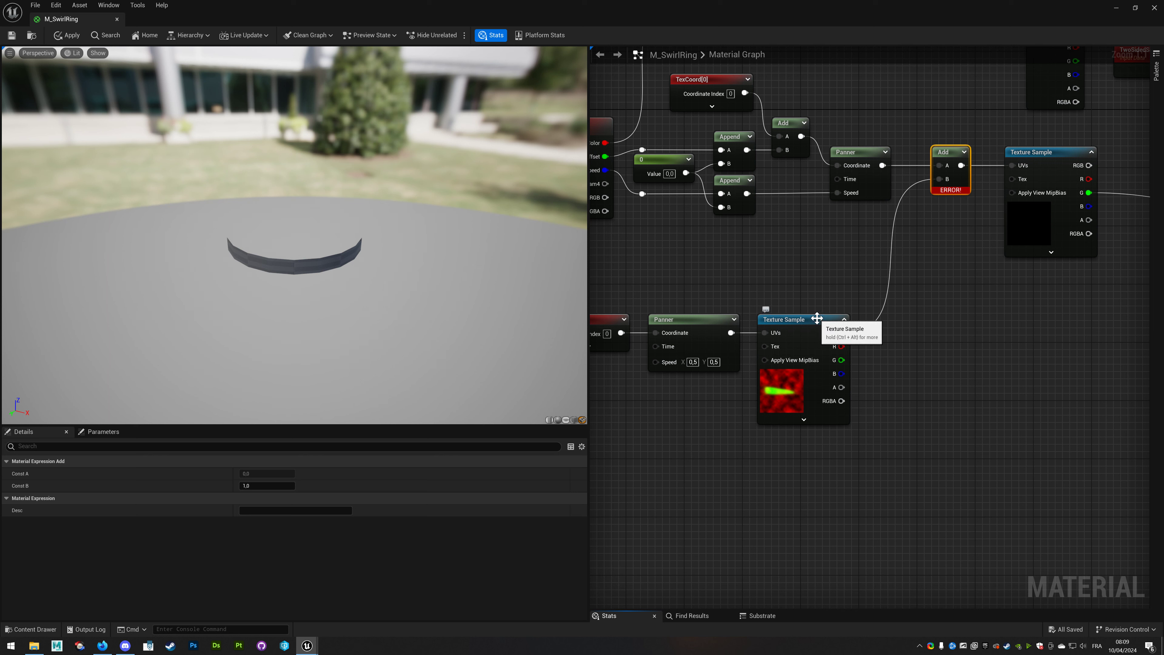
left_click_drag(841, 332, 841, 346, "ctrl")
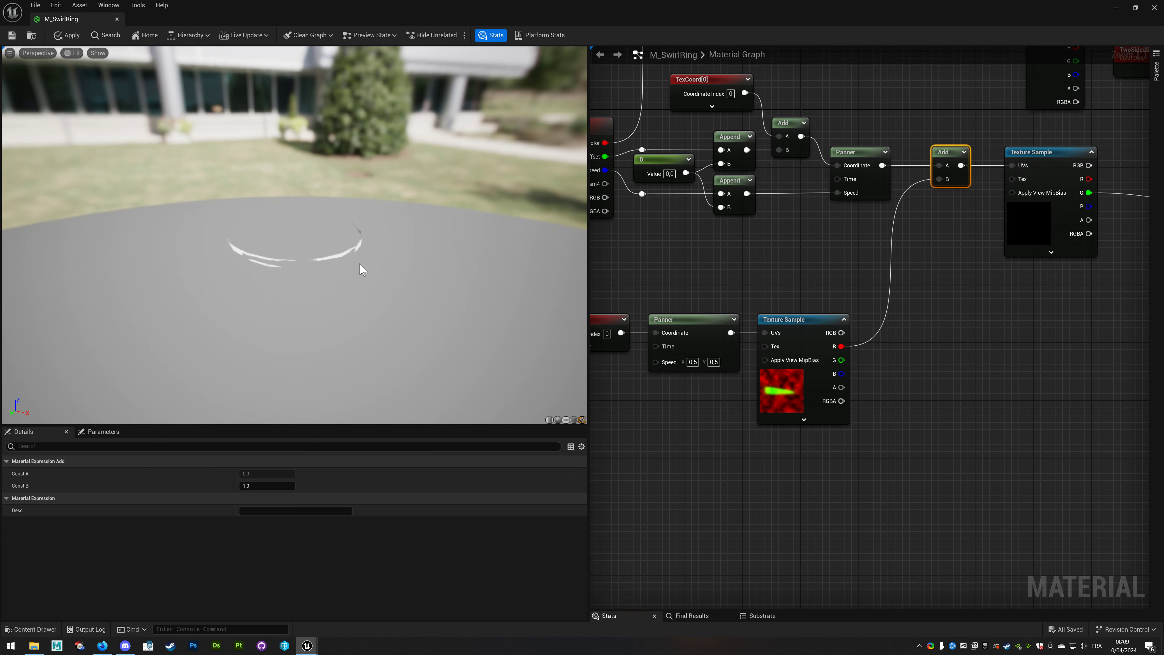
left_click_drag(358, 267, 376, 269)
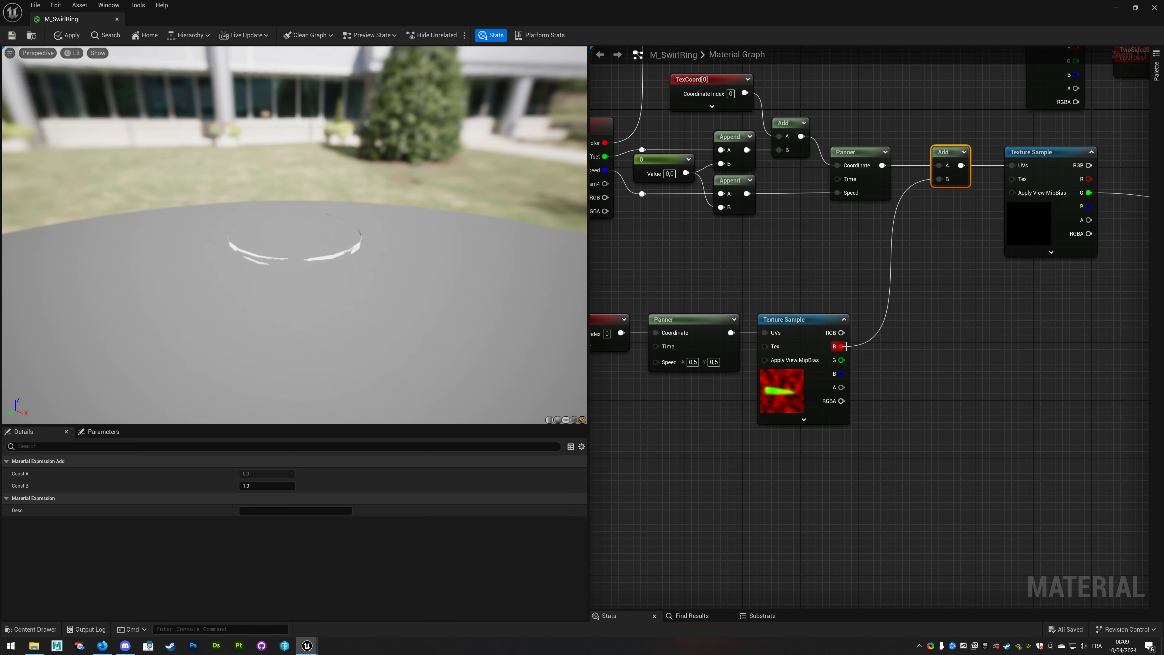
Create a Multiply node off the second sample's red channel.
left_click_drag(841, 346, 880, 347)
type("multipl")
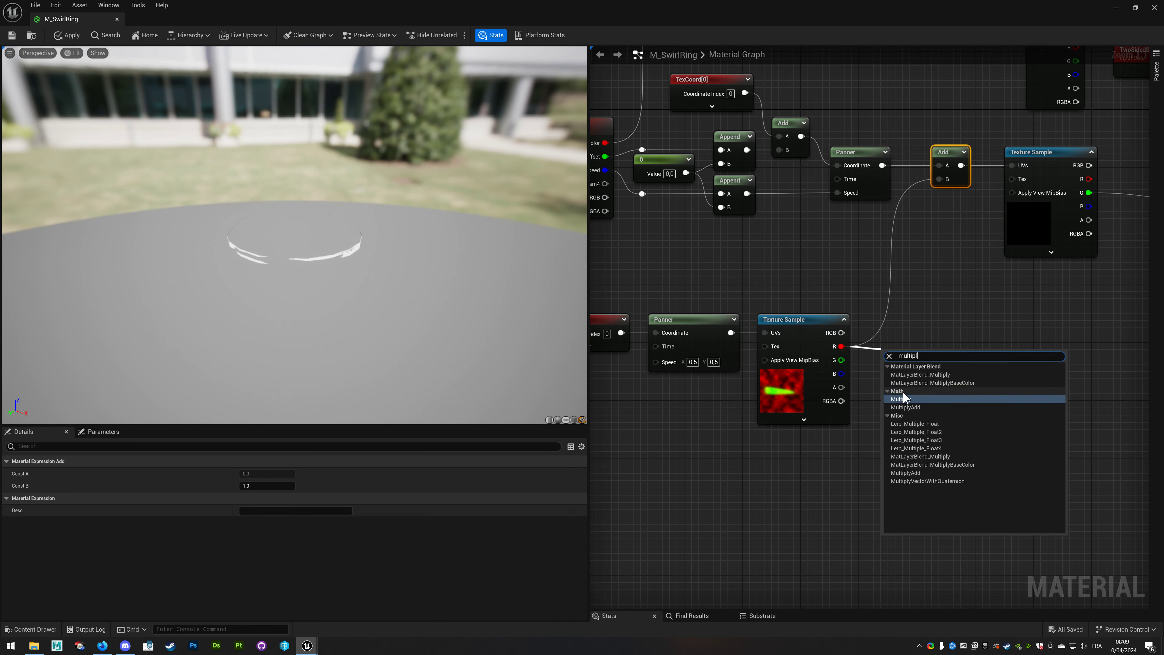
left_click(902, 390)
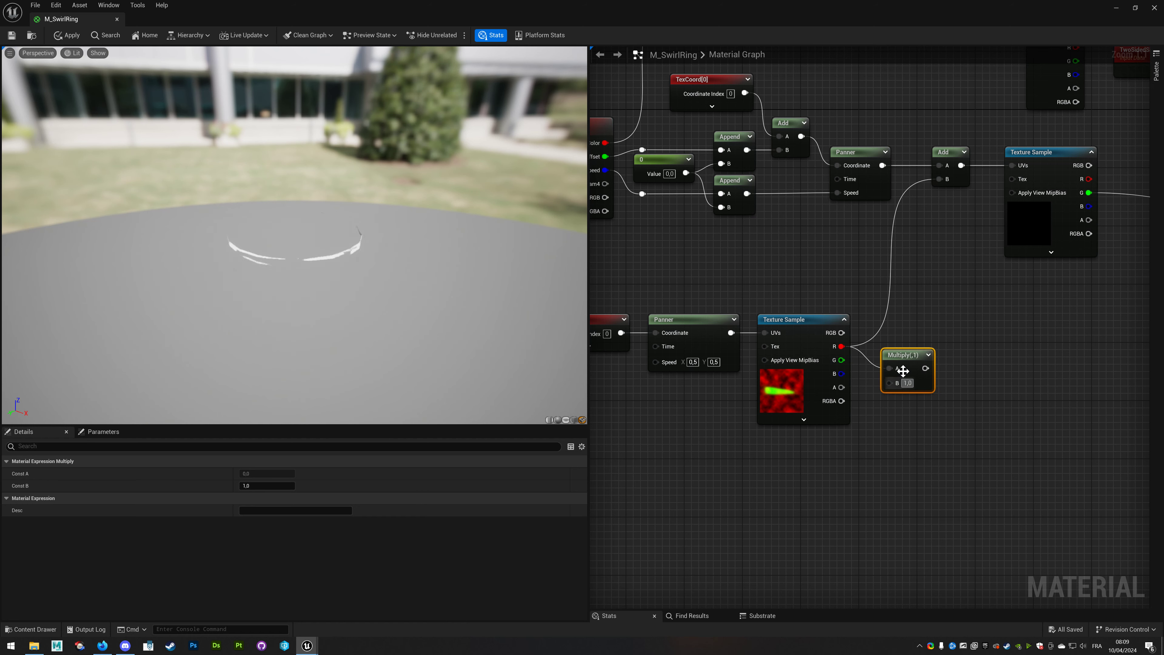
Set the distortion Multiply's B value to 0,6.
mouse_move(922, 375)
left_mouse_down()
mouse_move(913, 354)
mouse_move(939, 179)
left_mouse_up()
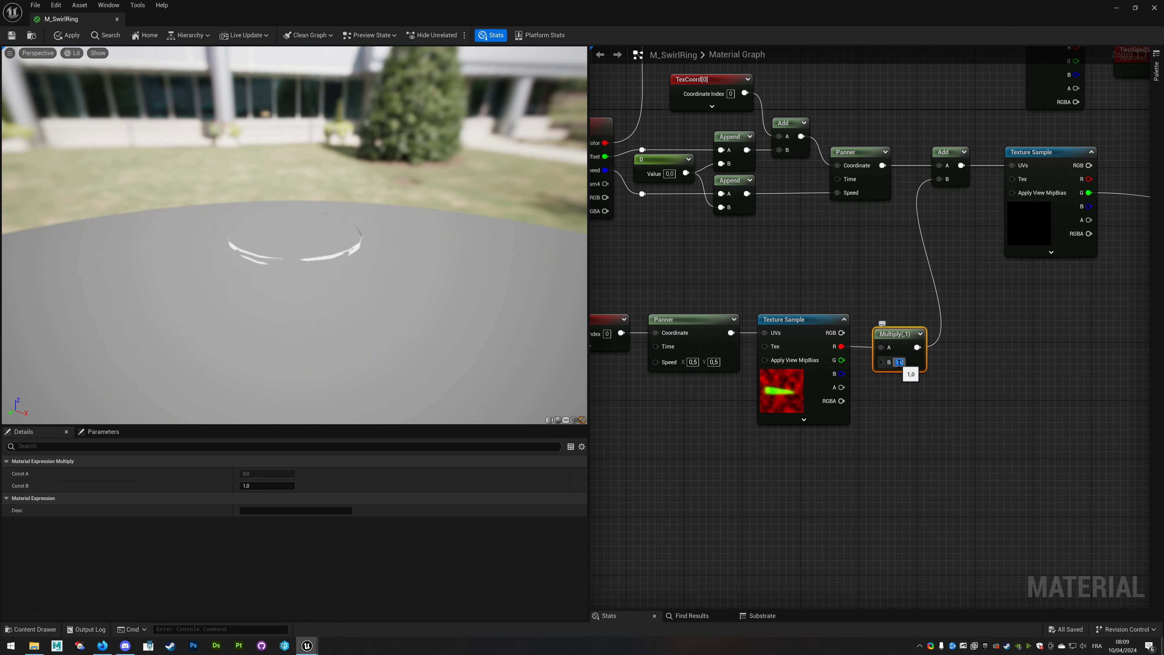
type("0,6")
key("Return")
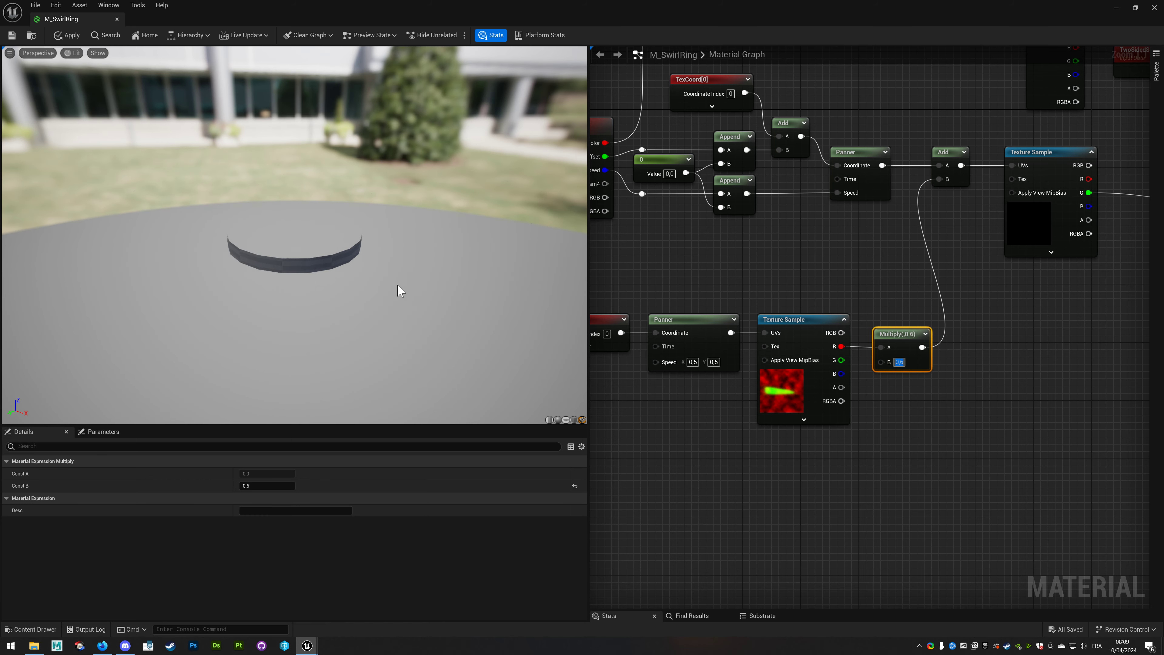
left_click_drag(384, 269, 378, 248)
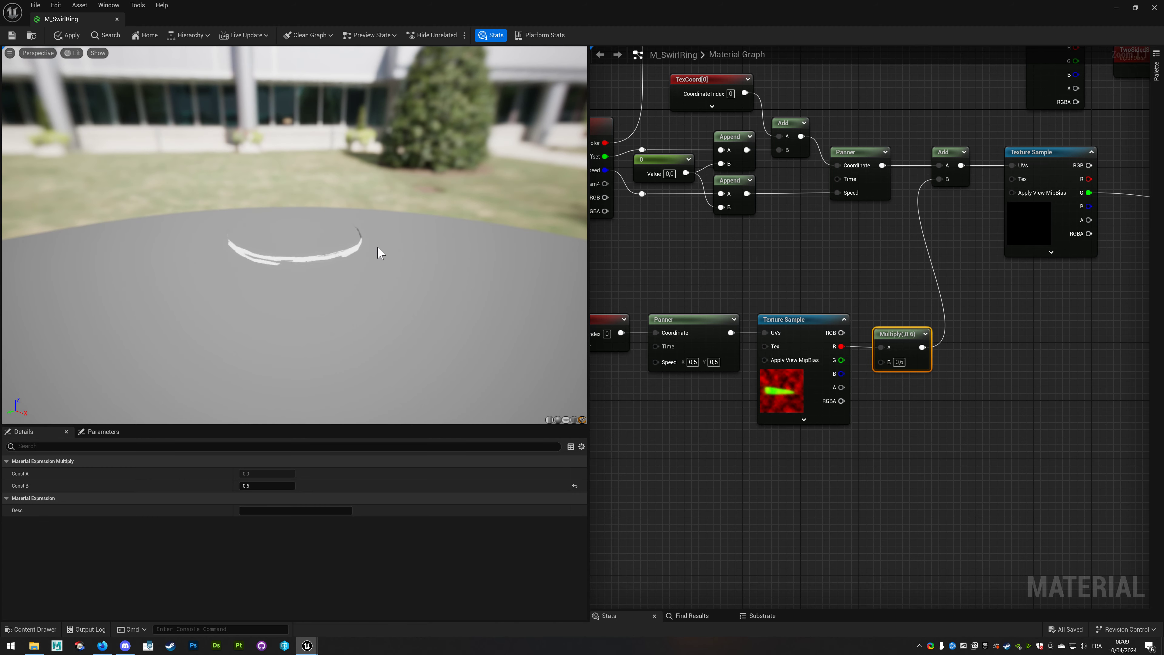
Move the noise TexCoord, Panner and Texture Sample group to the left.
right_click_drag(757, 304, 820, 306)
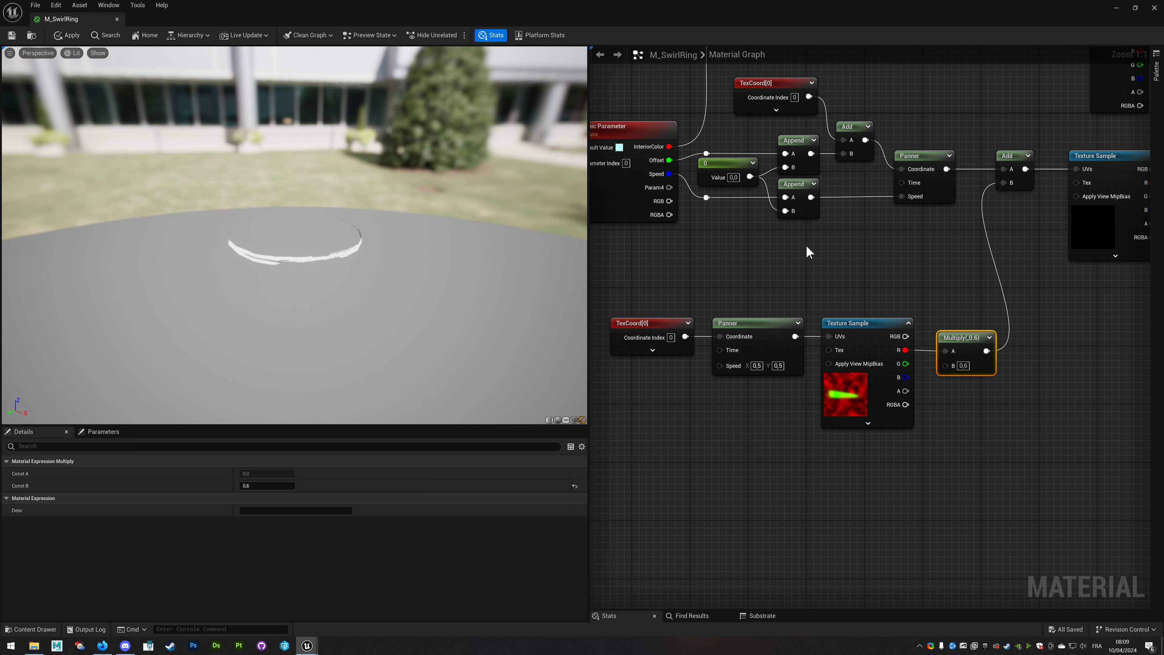
right_click_drag(717, 262, 720, 266)
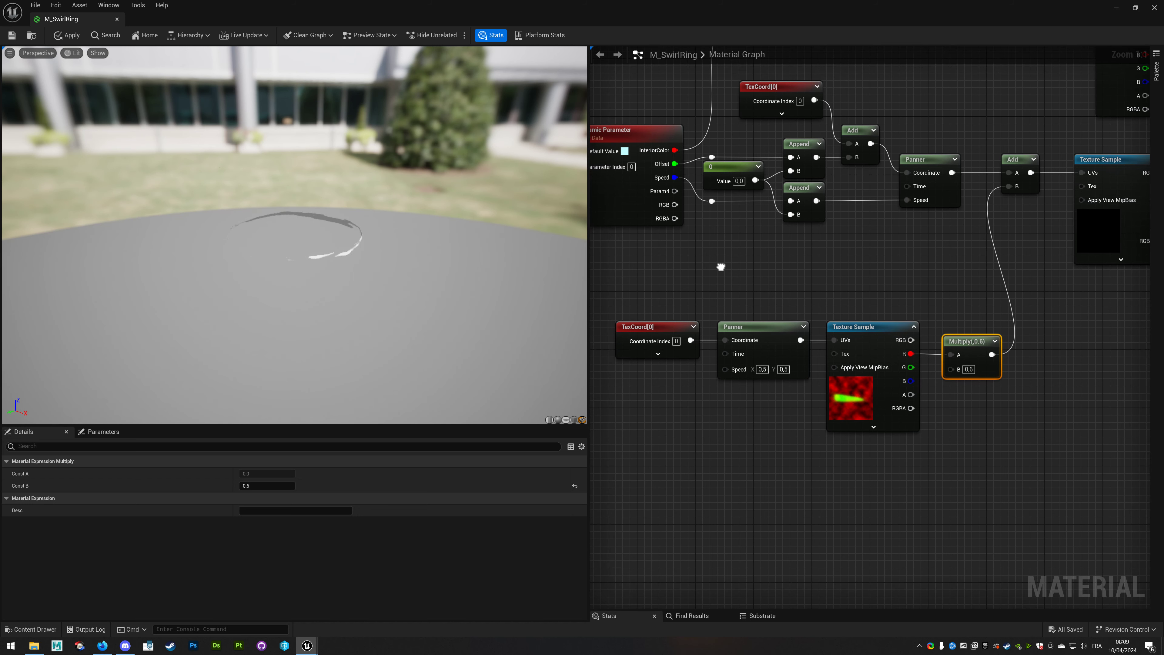
left_click_drag(673, 287, 882, 399)
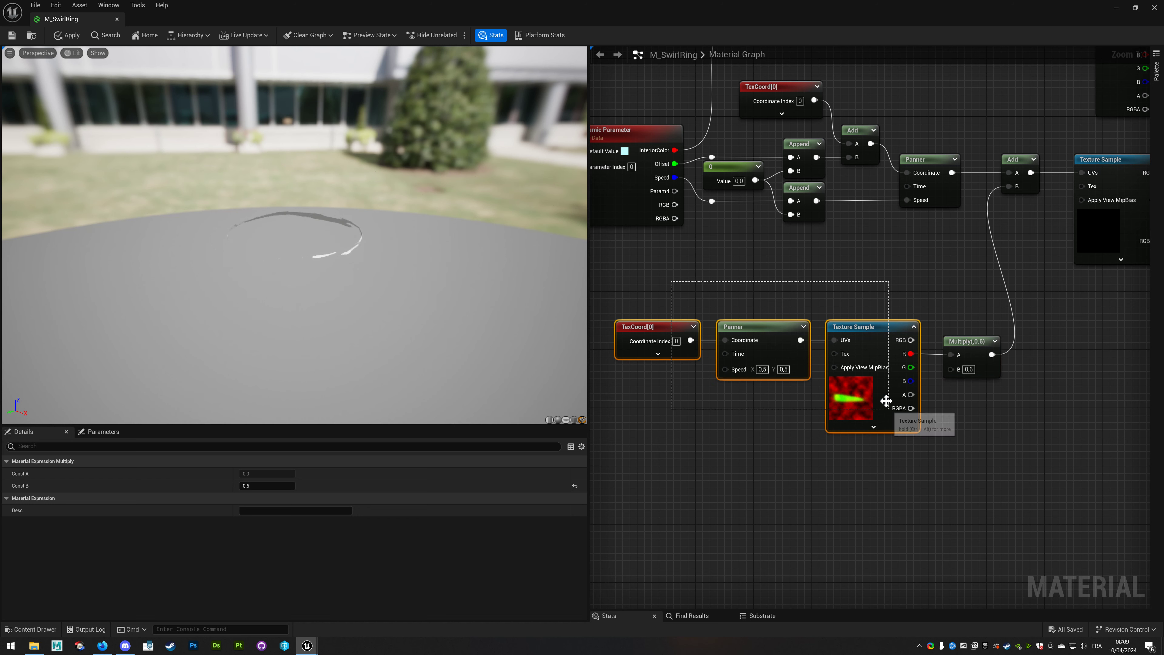
left_click_drag(839, 326, 780, 326)
left_click_drag(949, 369, 816, 269)
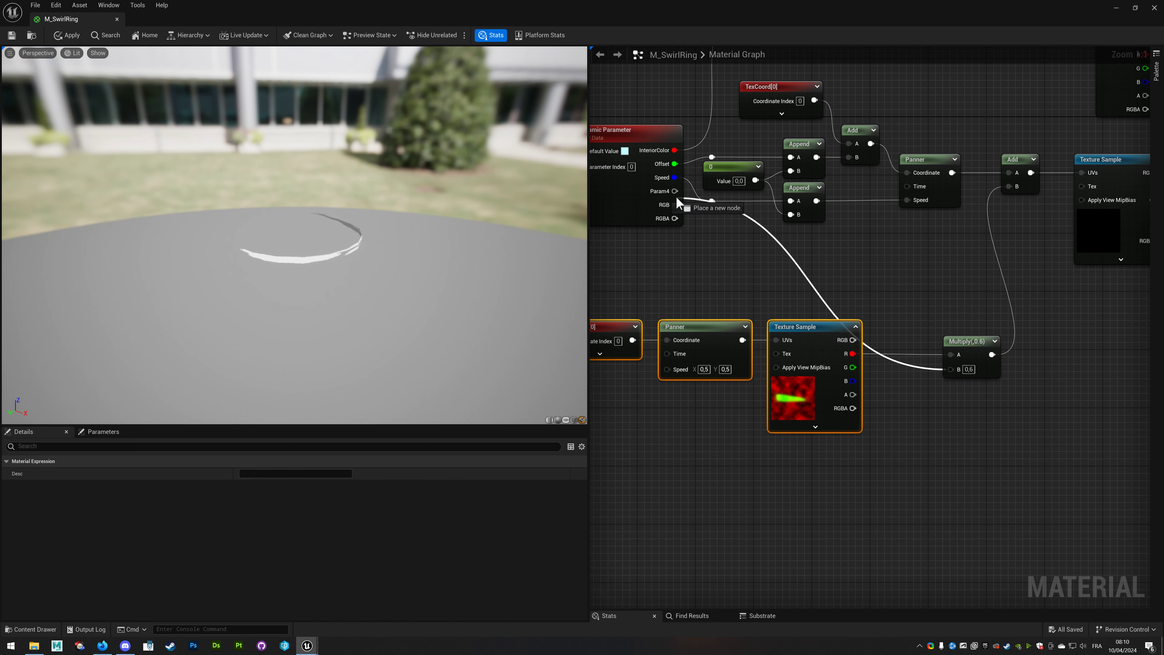
Connect Param4 to the Multiply's B input through two reroute points.
mouse_move(816, 269)
left_mouse_down()
mouse_move(674, 190)
mouse_move(725, 285)
mouse_move(717, 300)
mouse_move(856, 290)
left_mouse_up()
double_click(735, 201)
double_click(768, 295)
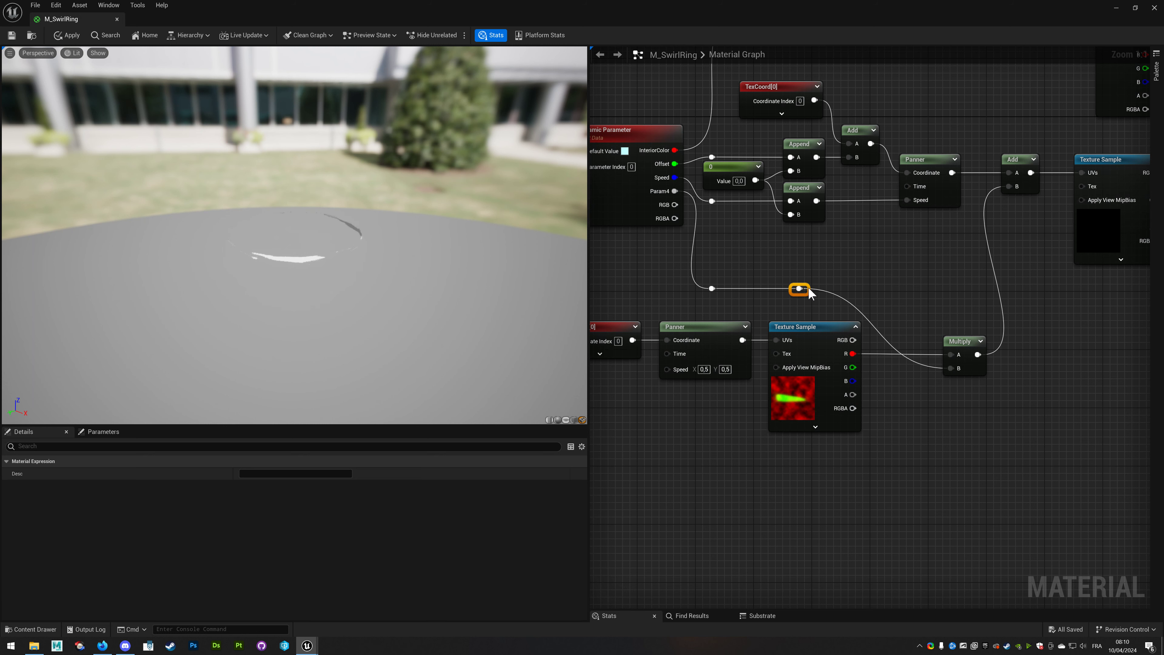
right_click_drag(747, 308, 778, 304)
Move the noise chain, Multiply and reroutes up under the swirl nodes.
left_click_drag(777, 304, 795, 364)
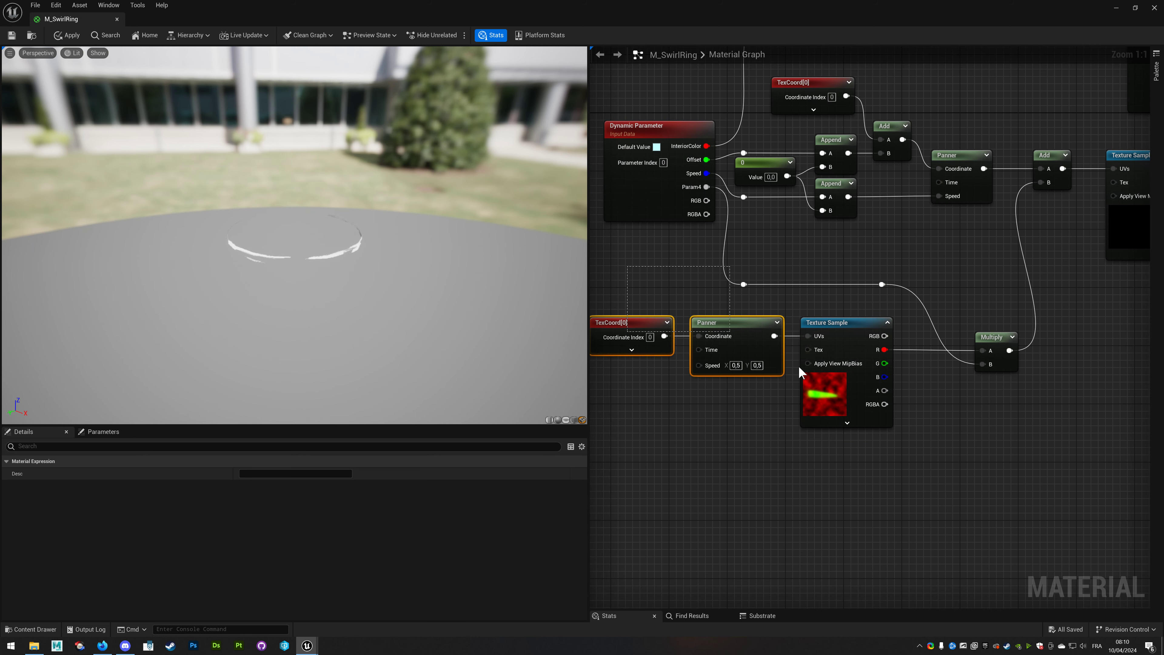
left_click_drag(734, 275, 985, 349)
left_click(640, 279)
mouse_move(640, 279)
left_mouse_down()
mouse_move(857, 332)
mouse_move(916, 333)
left_mouse_up()
right_click(1055, 427)
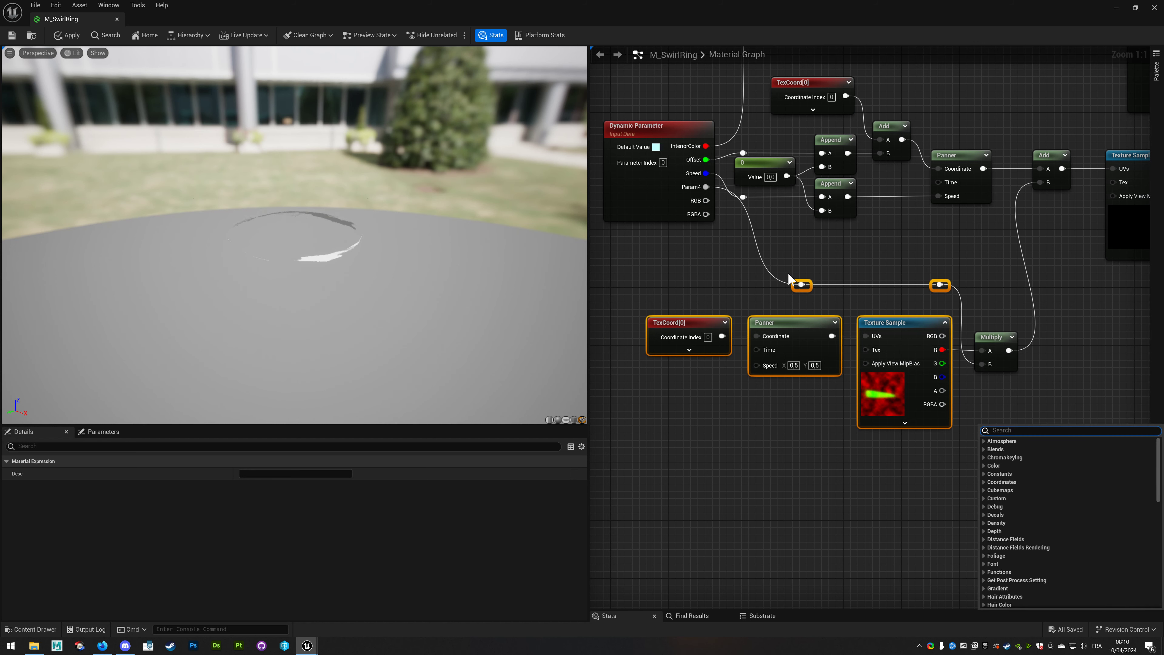
key("Escape")
left_click(1003, 344, "ctrl")
left_click_drag(1002, 344, 1001, 285)
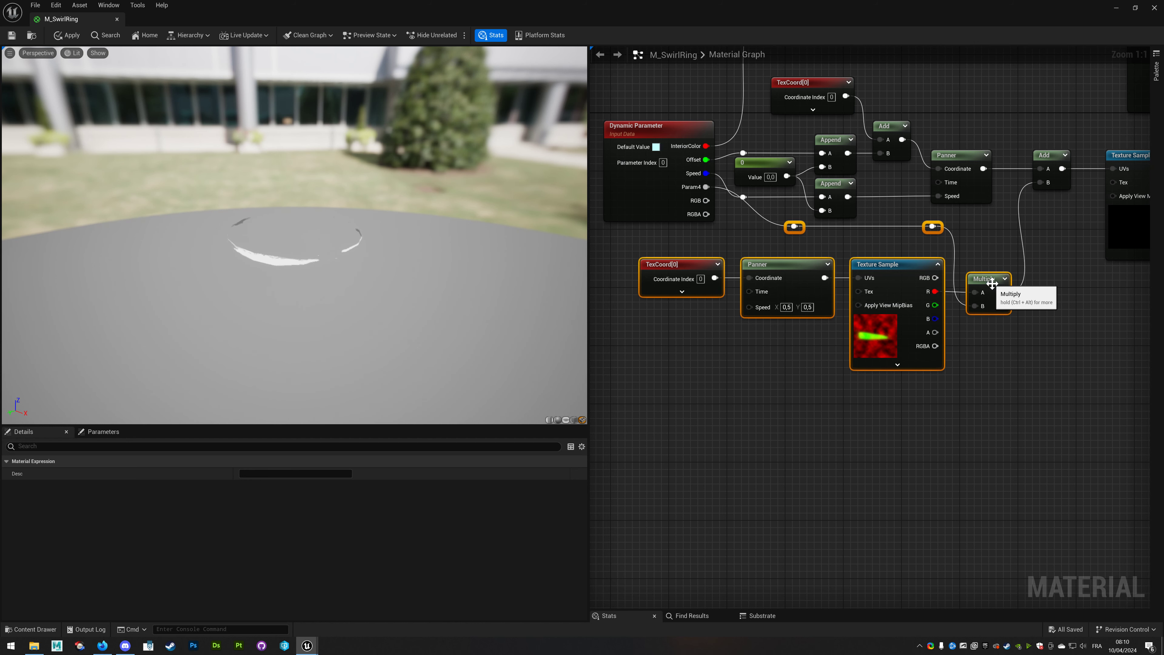
Lower both reroute points and shift the left one further left to level the wire.
left_click(888, 257)
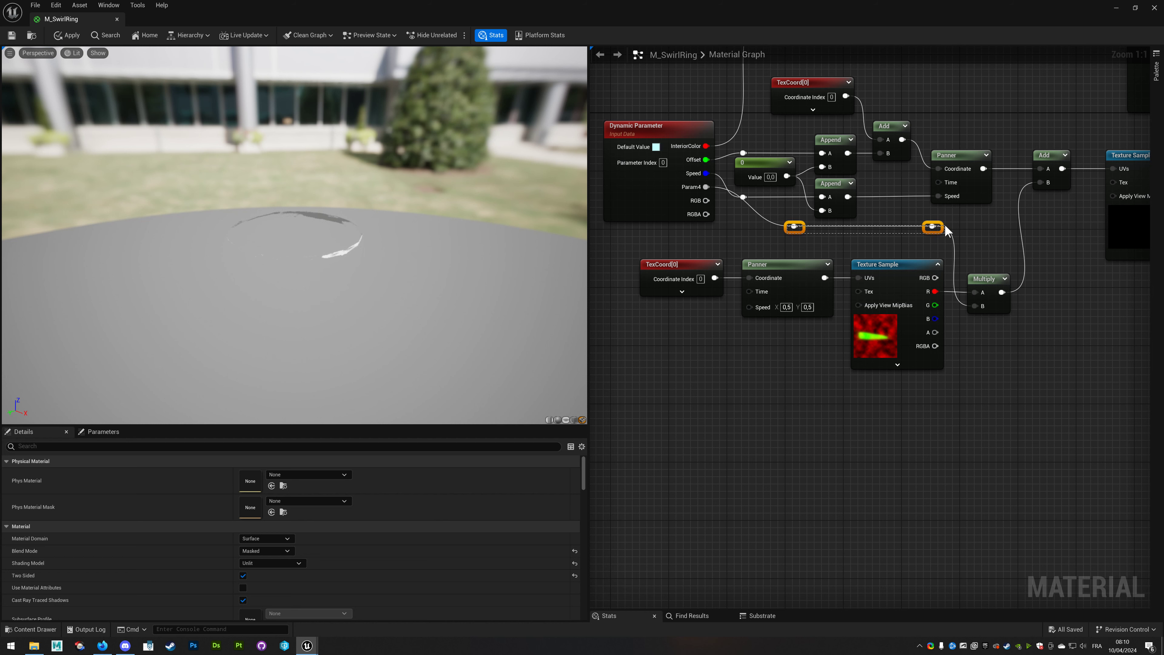
mouse_move(788, 240)
left_mouse_down()
mouse_move(951, 221)
mouse_move(936, 251)
left_mouse_up()
left_click(874, 242)
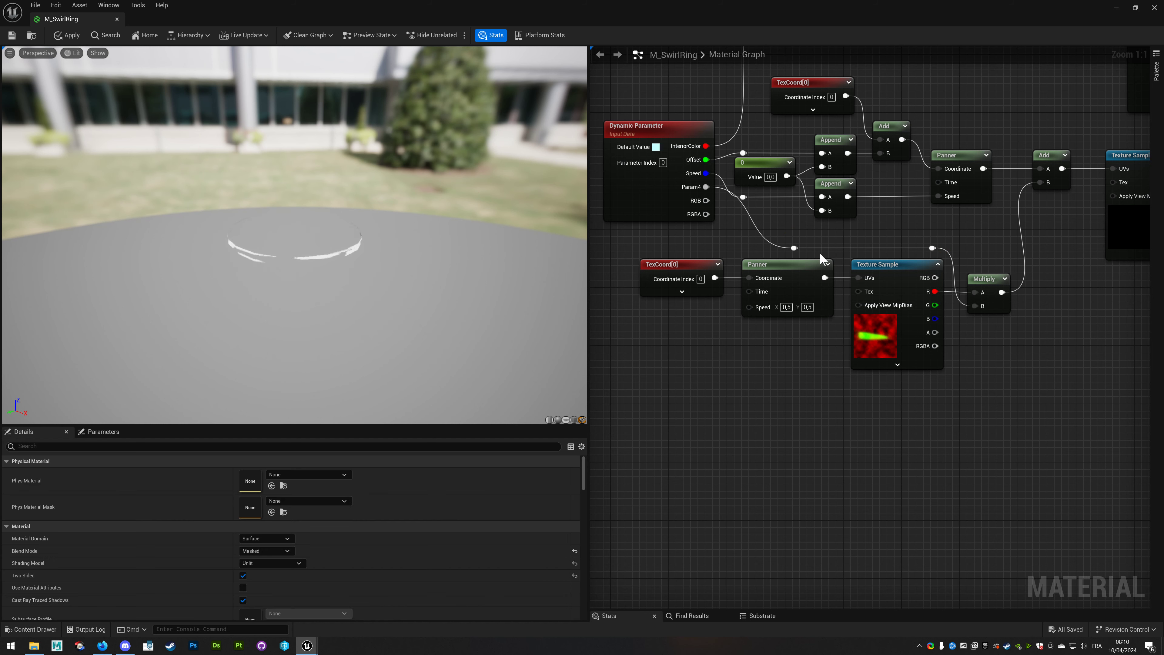
left_click_drag(795, 250, 744, 249)
In the Dynamic Parameter details, name Param Names [3] DeformerPower and set Default Value A to 0,6.
left_click(874, 245)
left_click(667, 193)
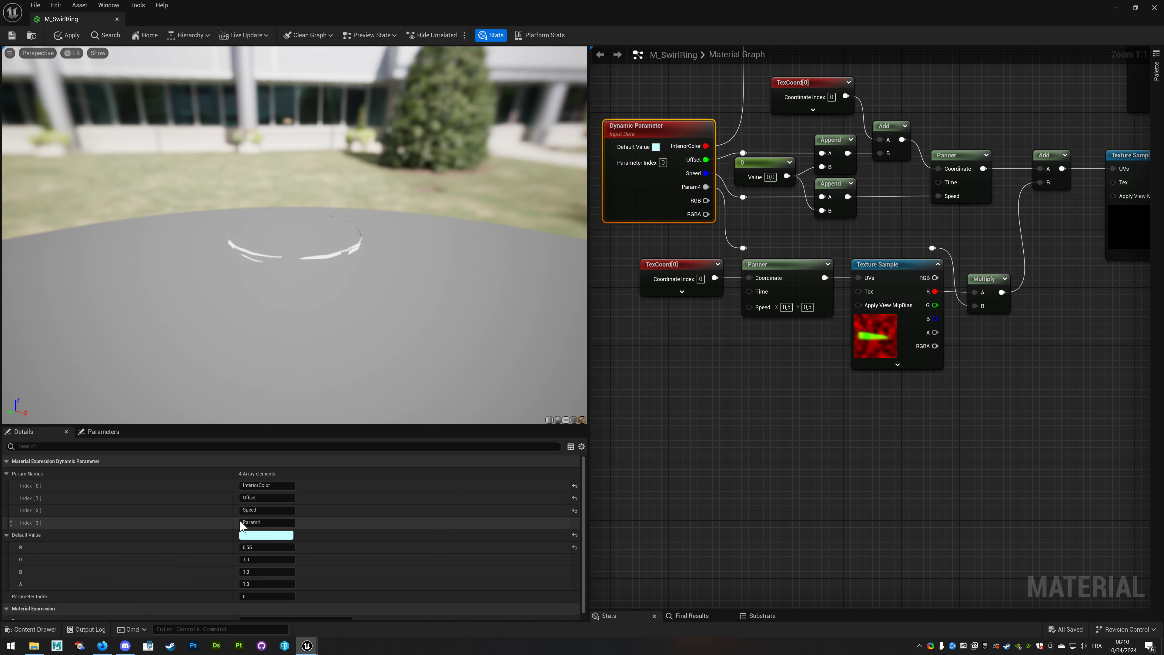
left_click(269, 522)
type("DeformerPower")
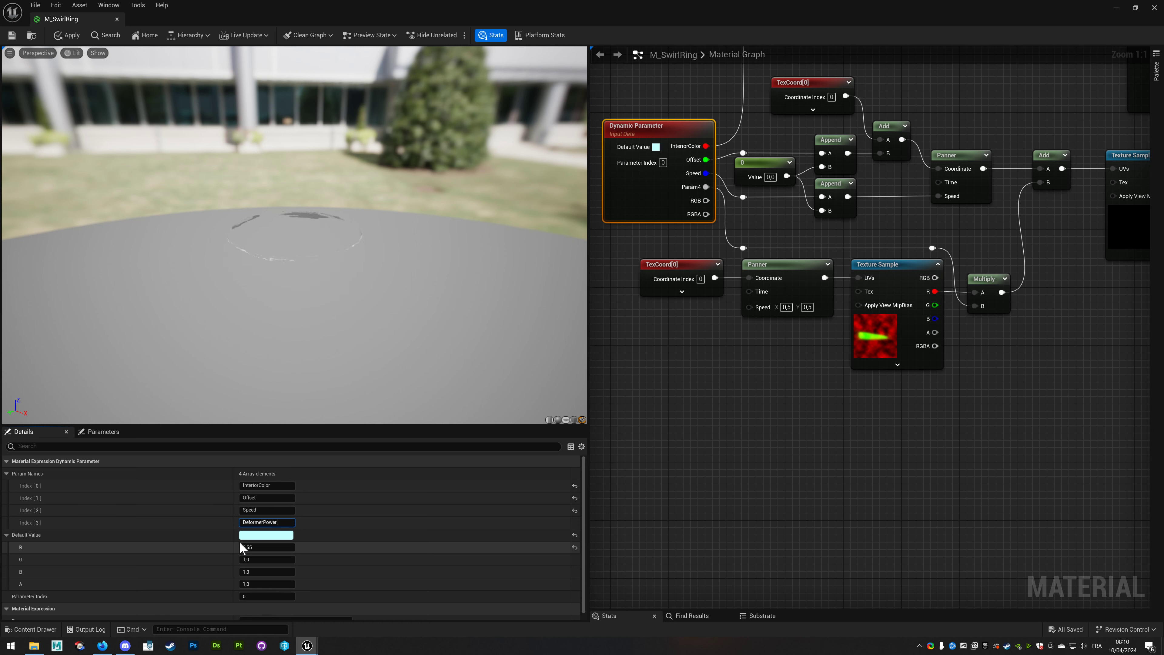
key("Return")
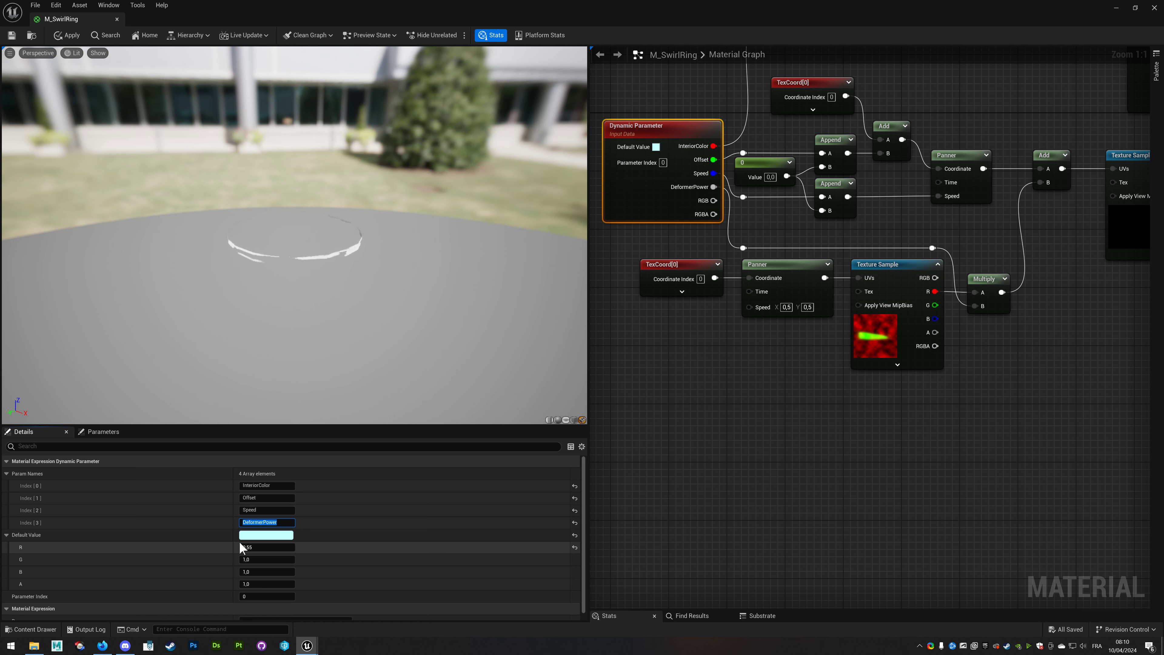
left_click(258, 584)
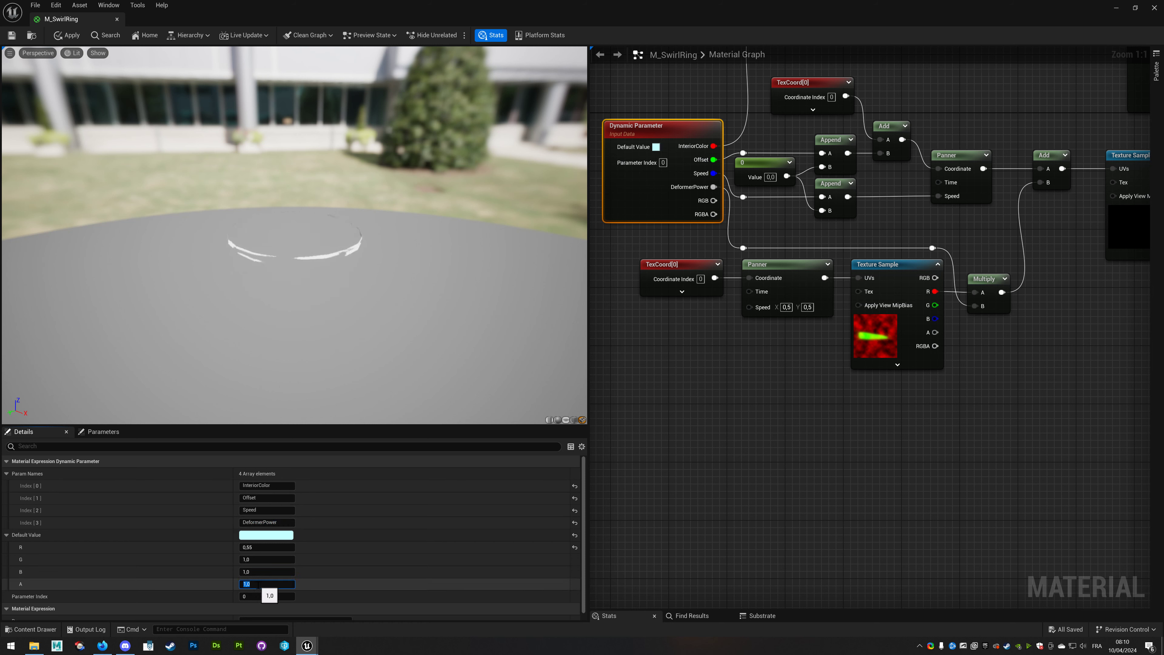
type("0,6")
key("Return")
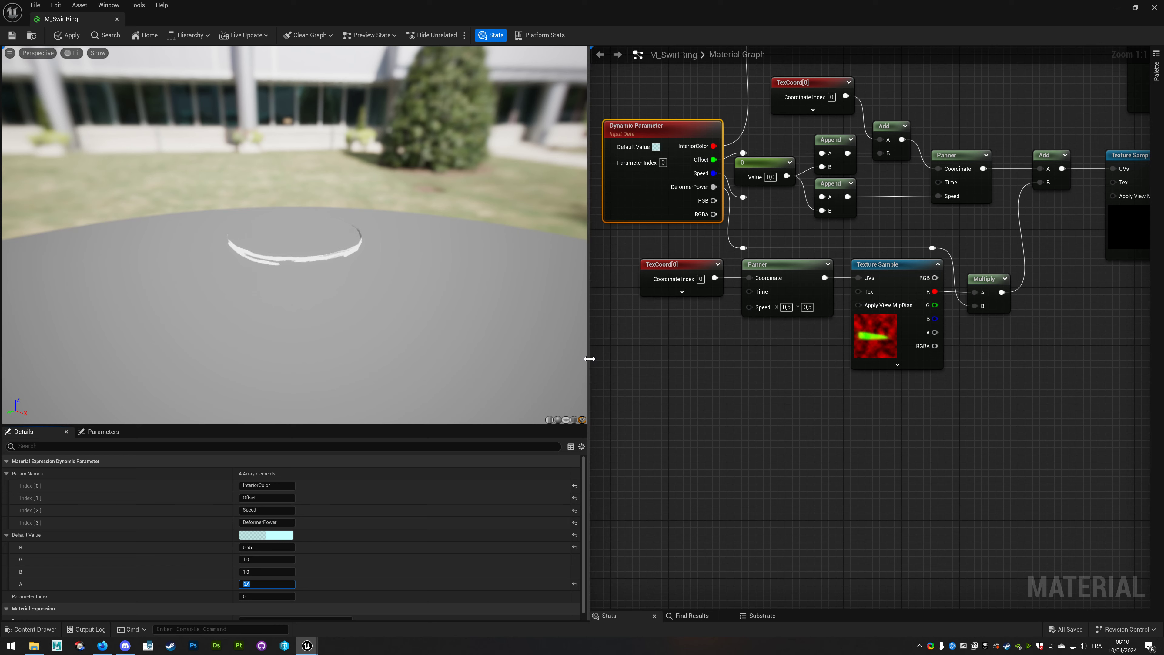
right_click_drag(948, 455, 764, 491)
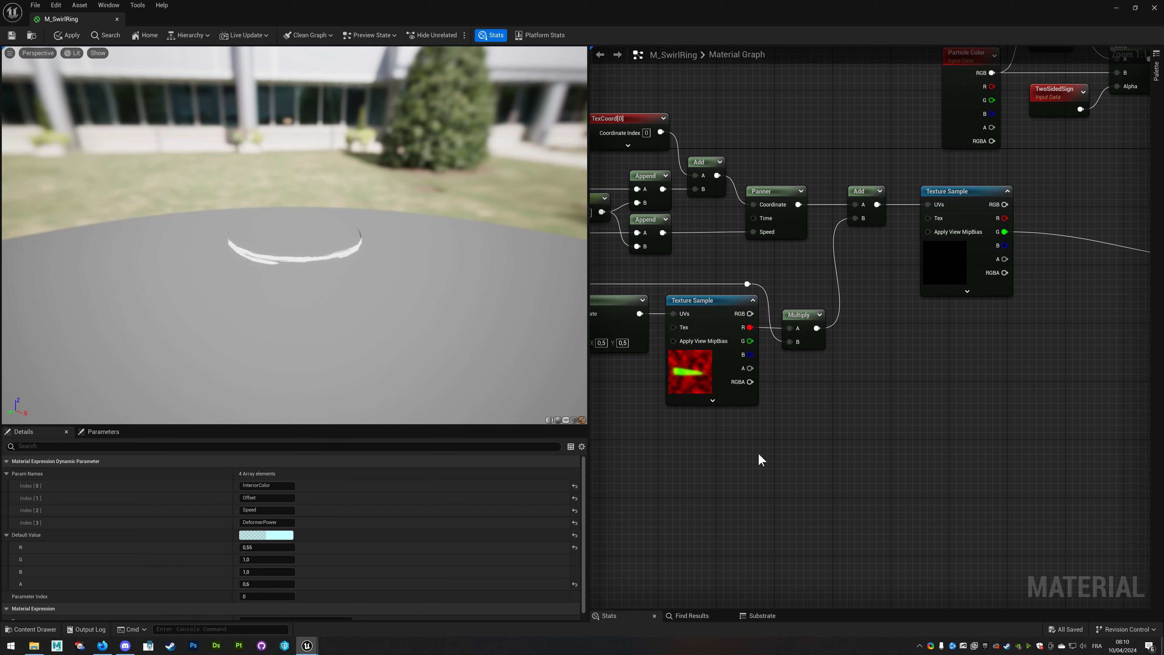
left_click(893, 400)
mouse_move(893, 400)
right_mouse_down()
mouse_move(694, 414)
mouse_move(874, 464)
right_mouse_up()
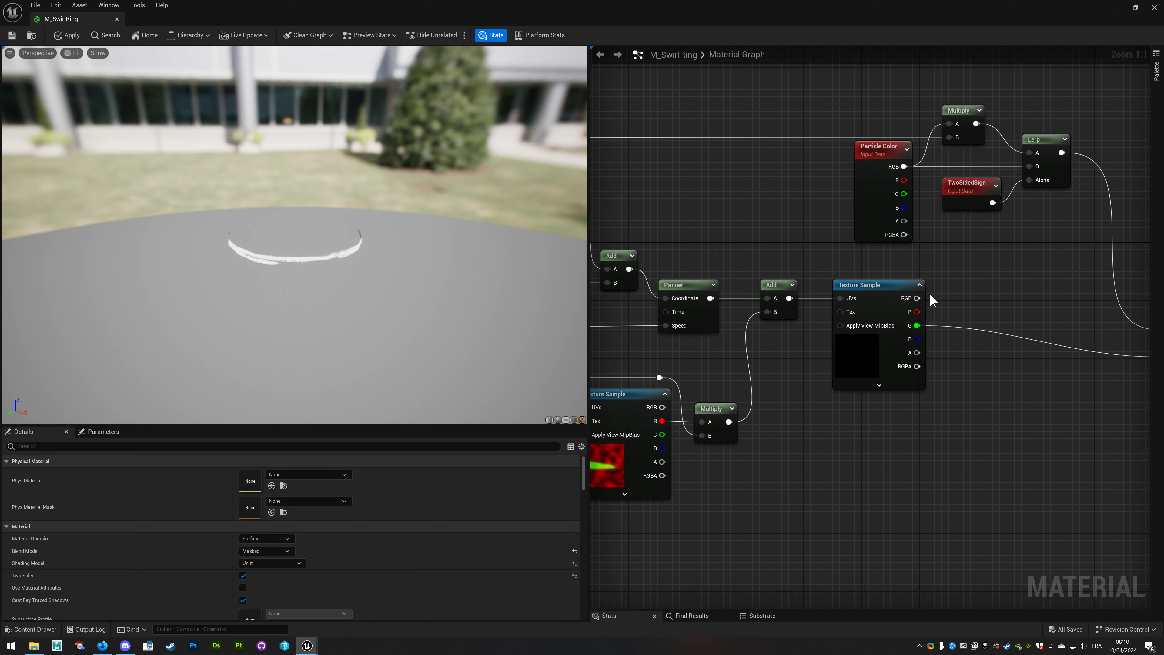
left_click(921, 288)
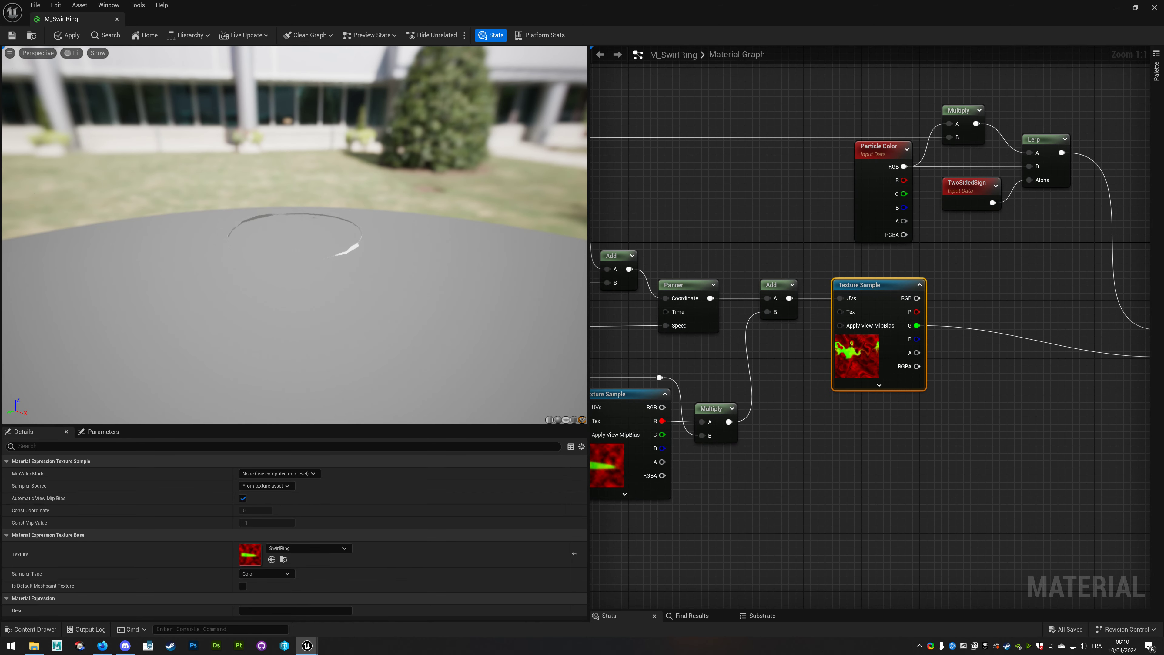
right_click_drag(897, 310, 733, 409)
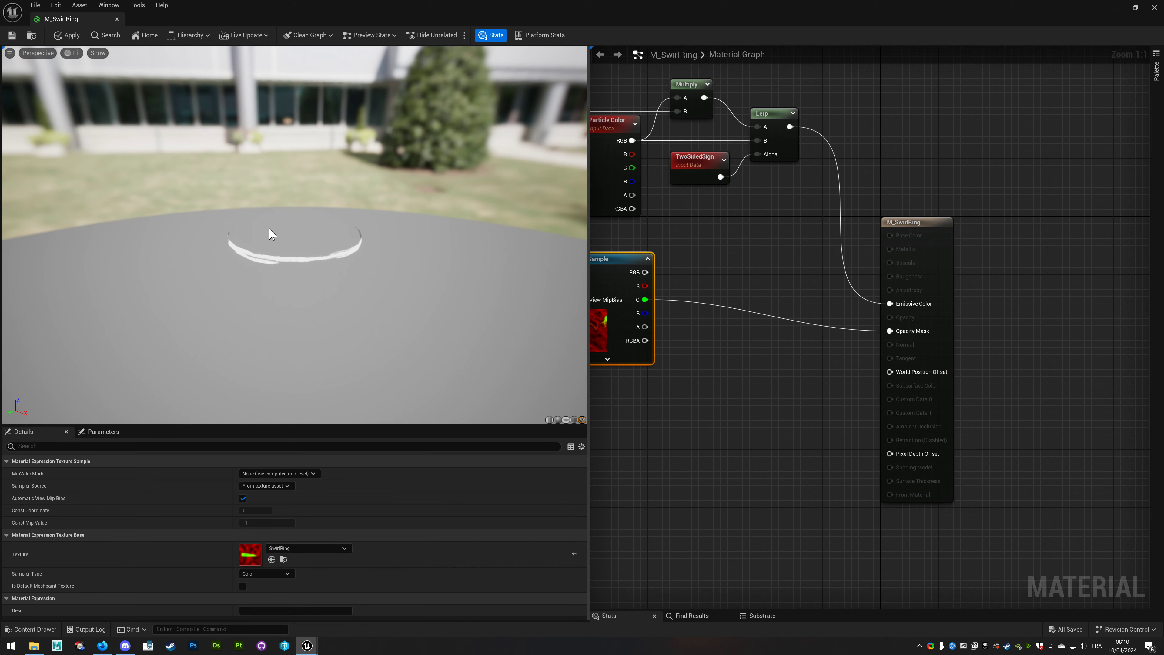
left_click_drag(269, 228, 314, 233)
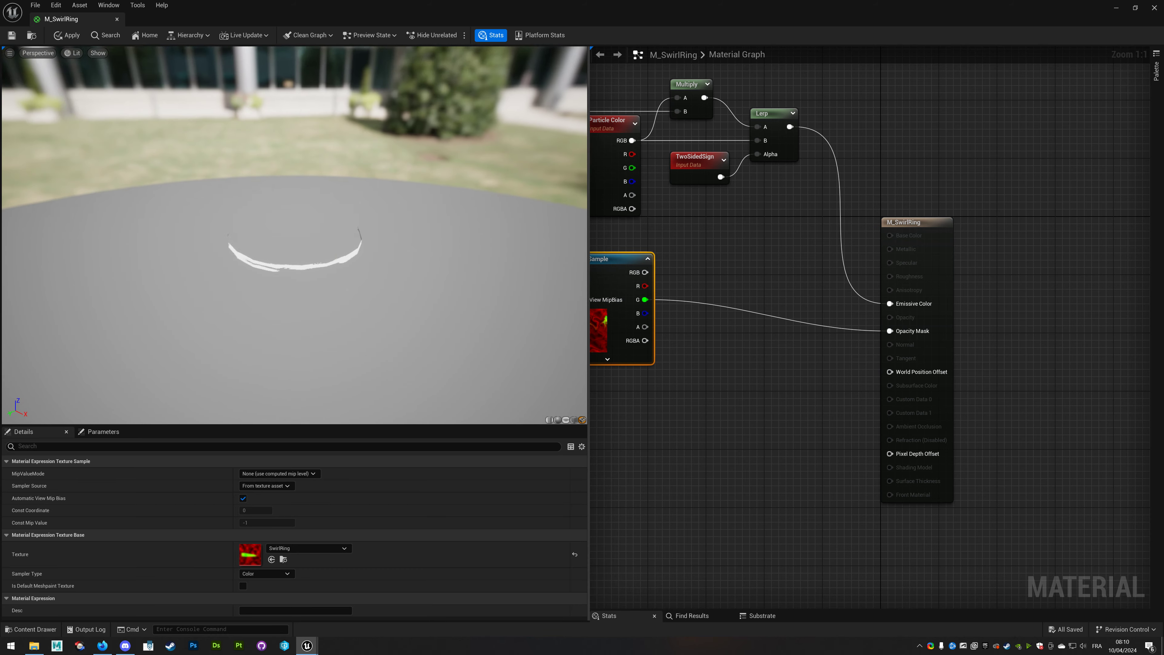
right_click_drag(707, 403, 839, 388)
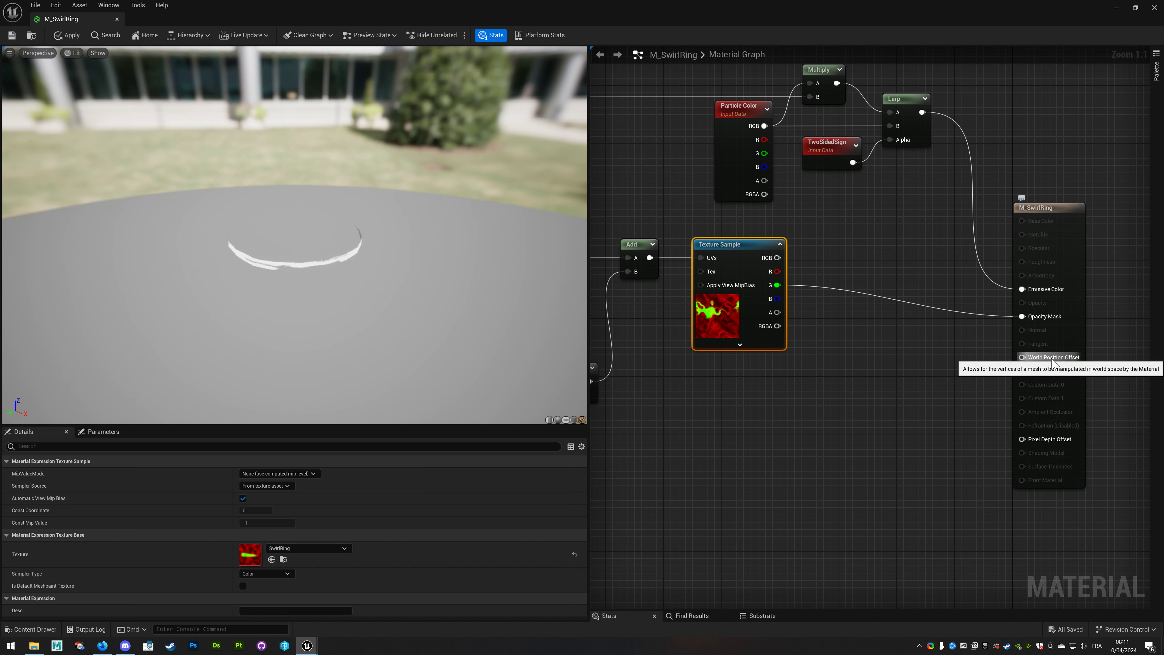
Multiply the swirl texture's green channel by a VertexNormalWS node.
left_click_drag(777, 285, 830, 323)
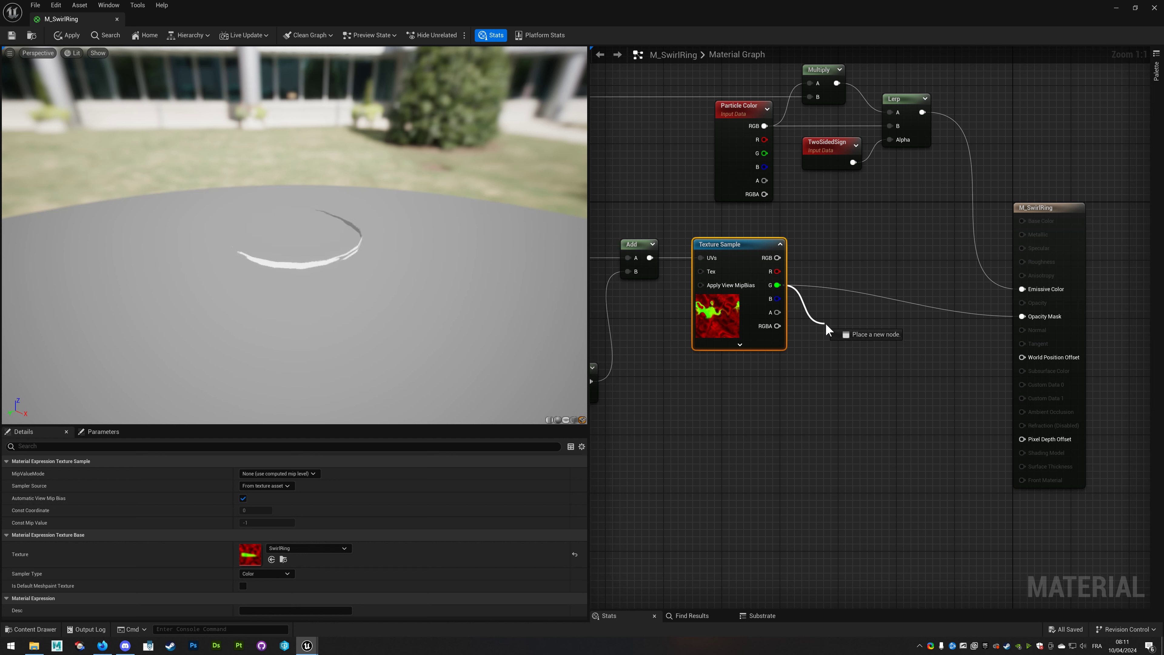
type("multipl")
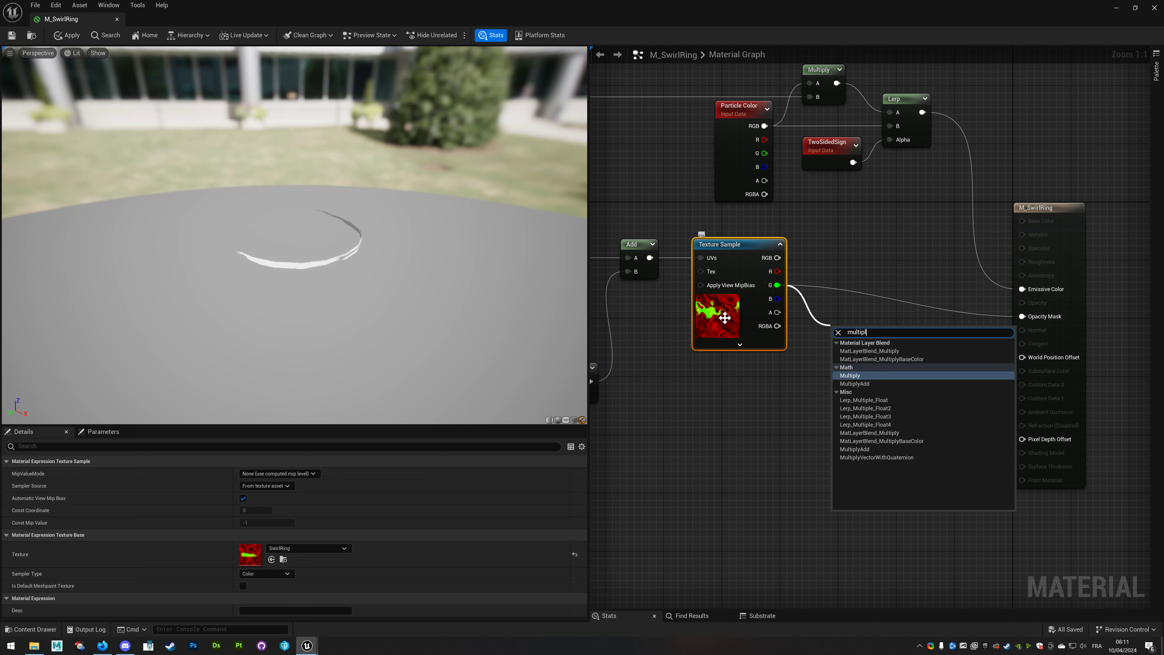
left_click(863, 375)
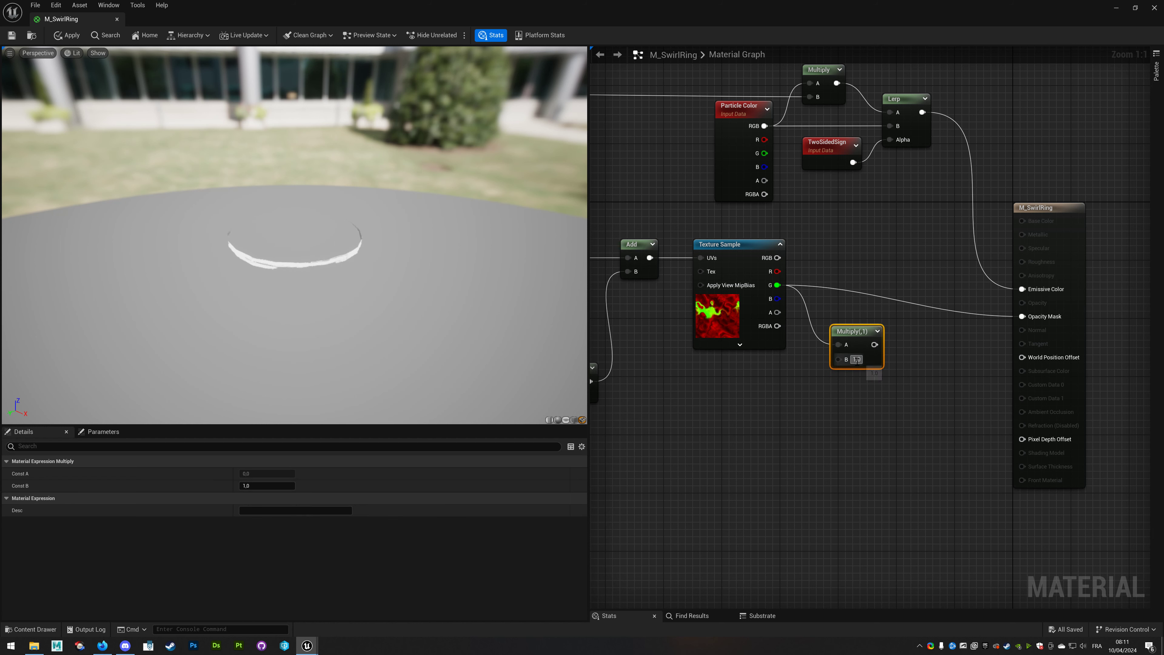
left_click_drag(839, 359, 785, 394)
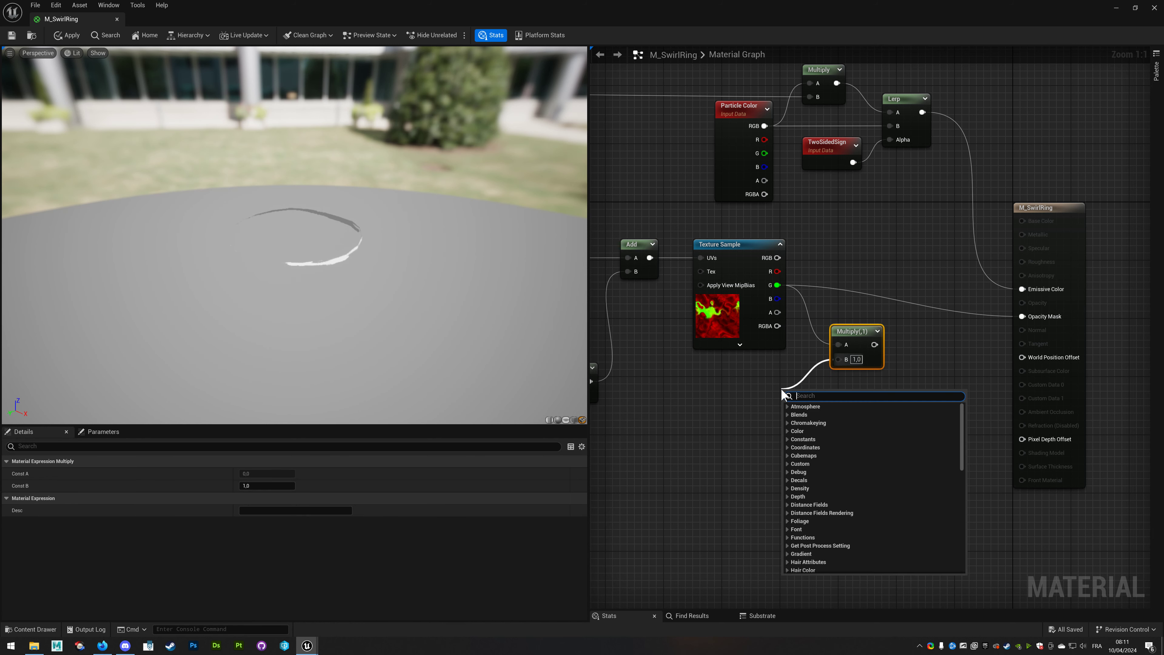
type("vertex")
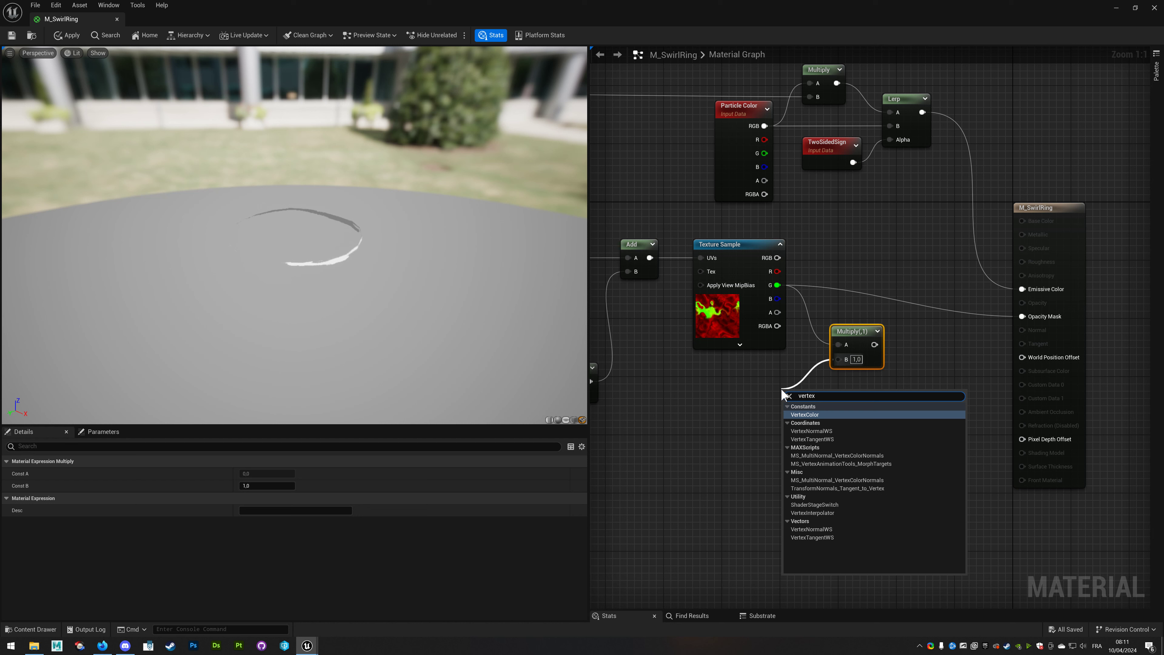
left_click(812, 431)
mouse_move(816, 401)
left_mouse_down()
mouse_move(758, 367)
mouse_move(751, 374)
left_mouse_up()
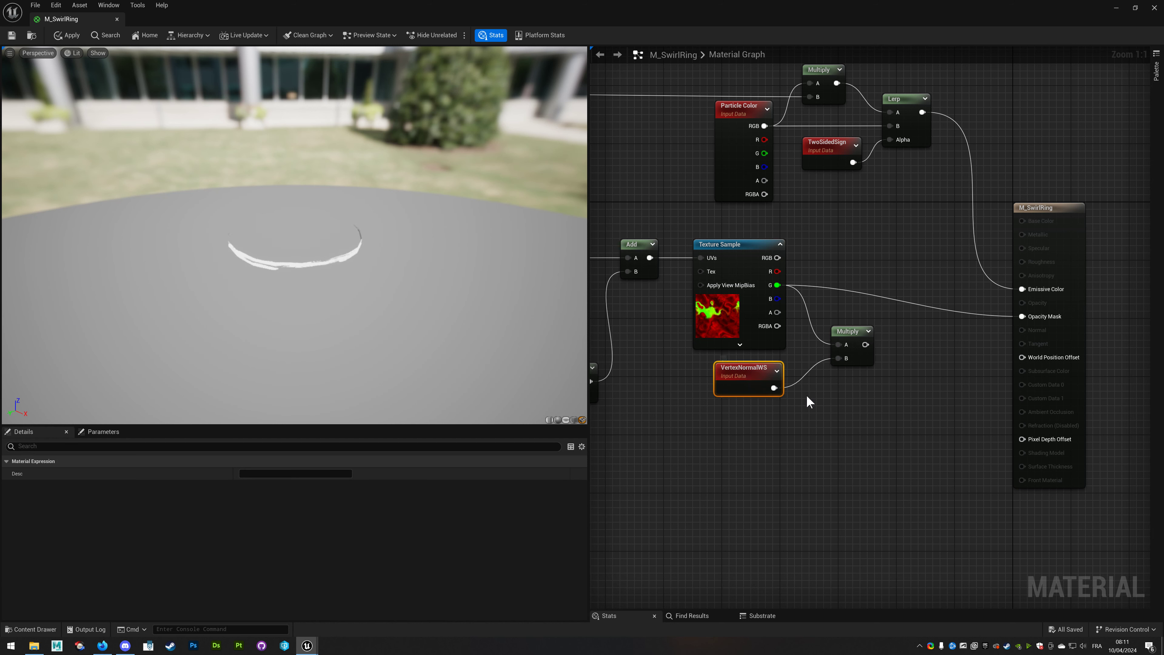
left_click_drag(844, 338, 821, 338)
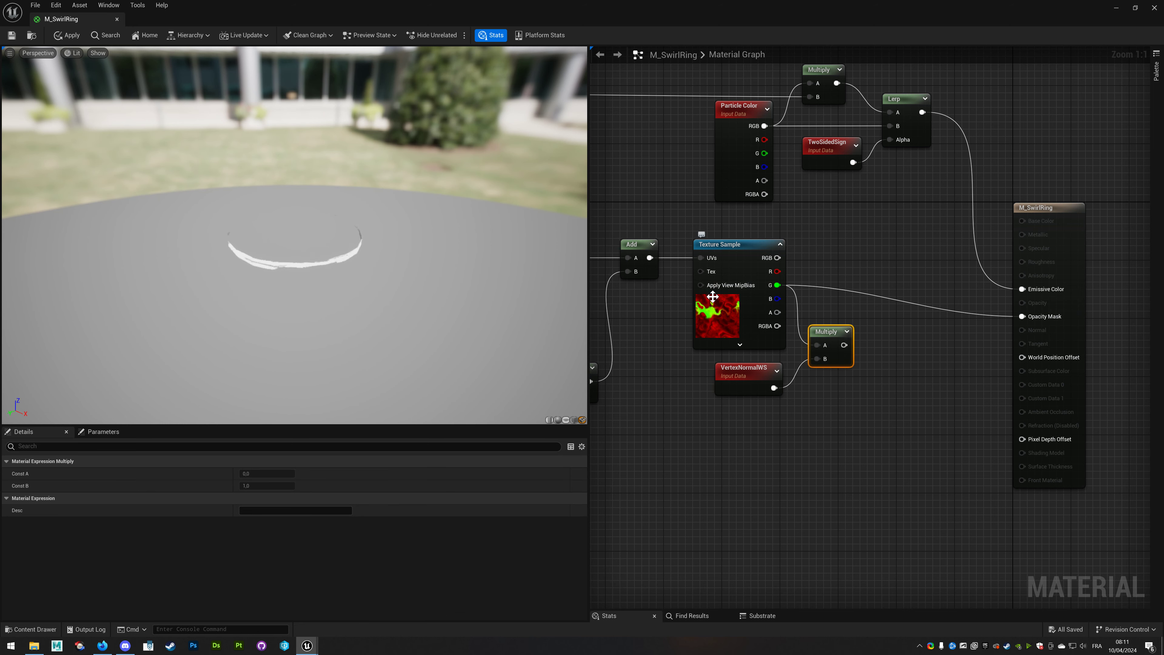
right_click_drag(933, 368, 891, 359)
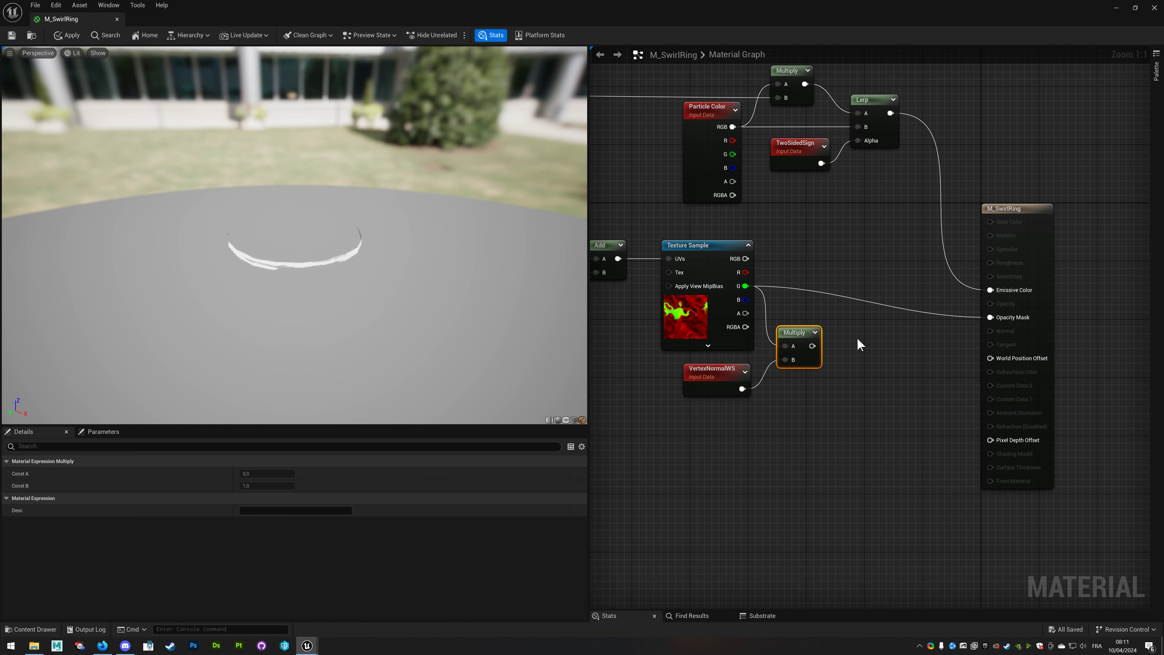
Scale that product by 10 with a second Multiply and wire it into World Position Offset.
left_click_drag(812, 346, 844, 344)
type("mult")
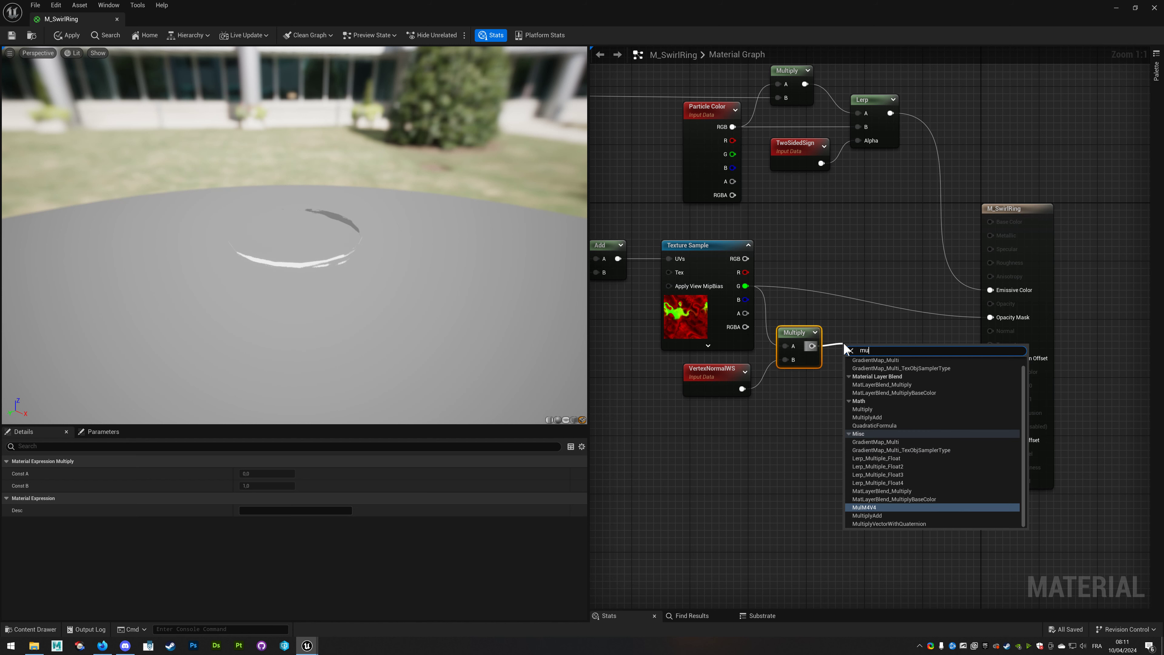
left_click(861, 418)
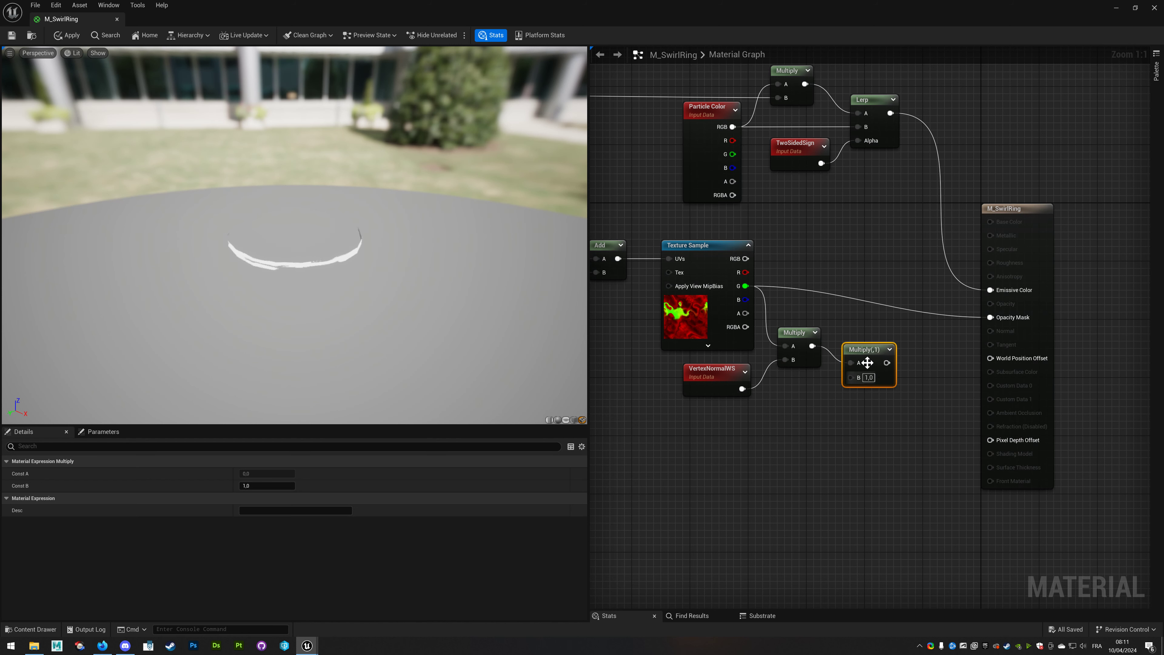
left_click(870, 378)
type("10")
key("Return")
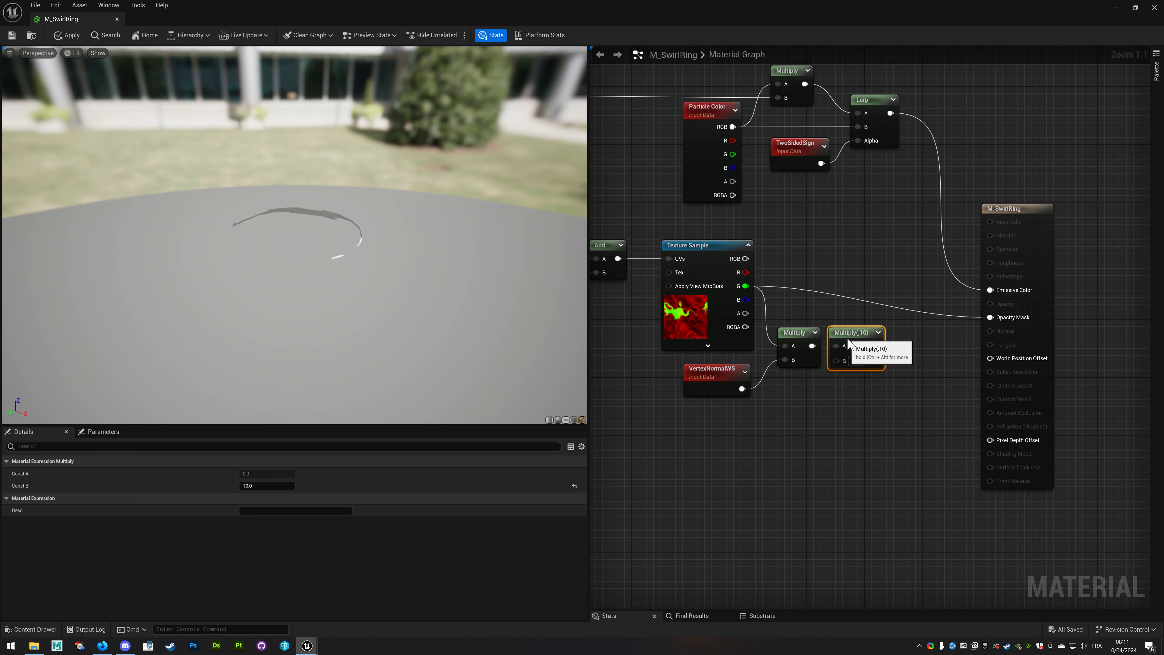
right_click_drag(907, 415, 785, 434)
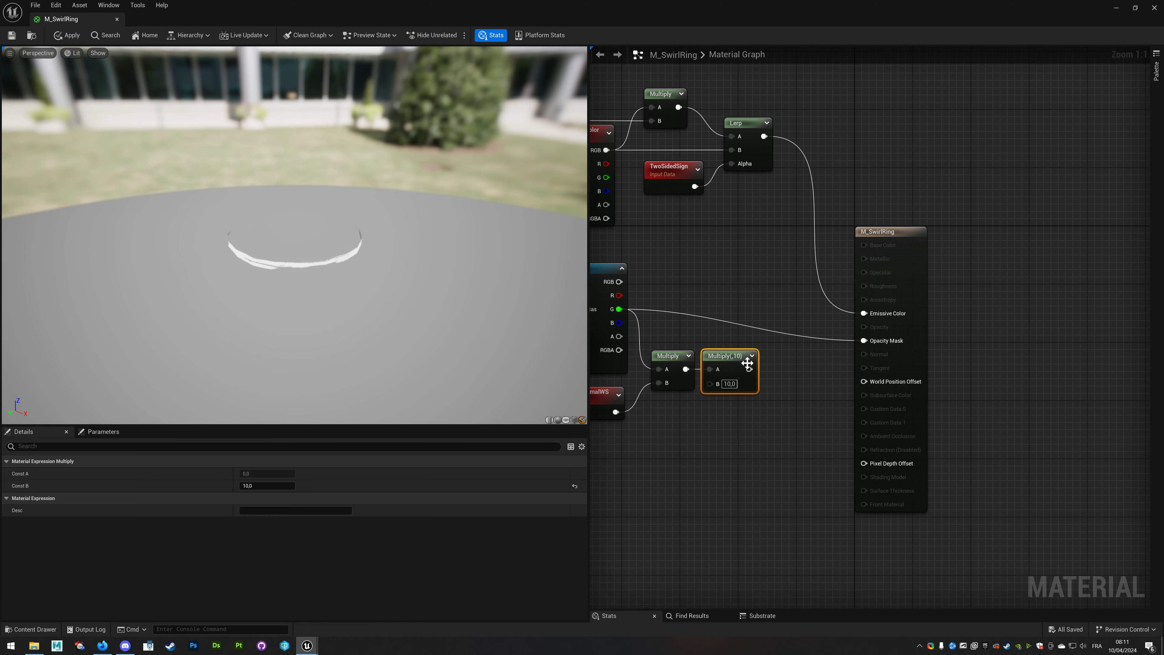
left_click_drag(748, 369, 864, 381)
right_click_drag(685, 427, 833, 426)
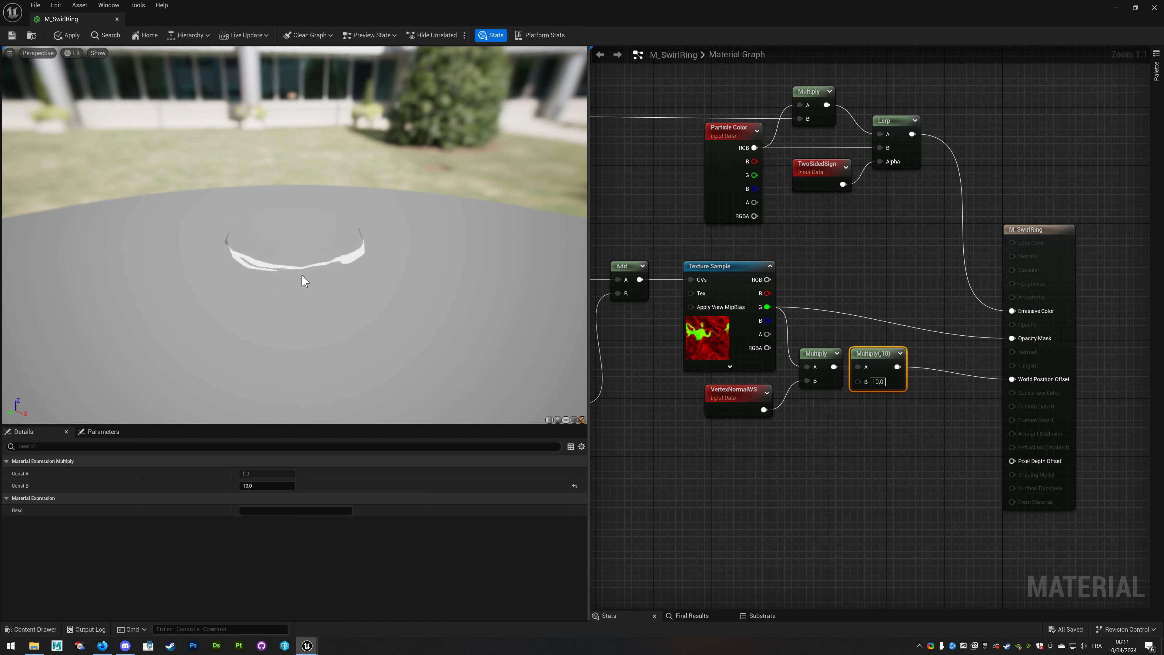
left_click_drag(303, 281, 305, 321)
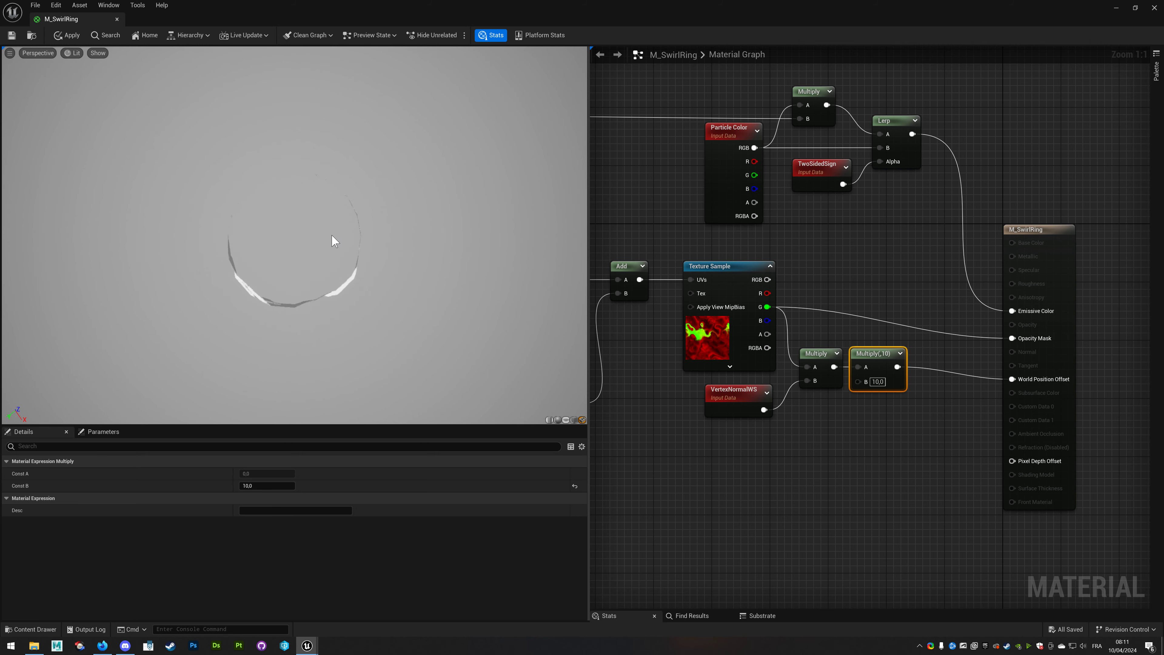
left_click_drag(338, 290, 338, 247)
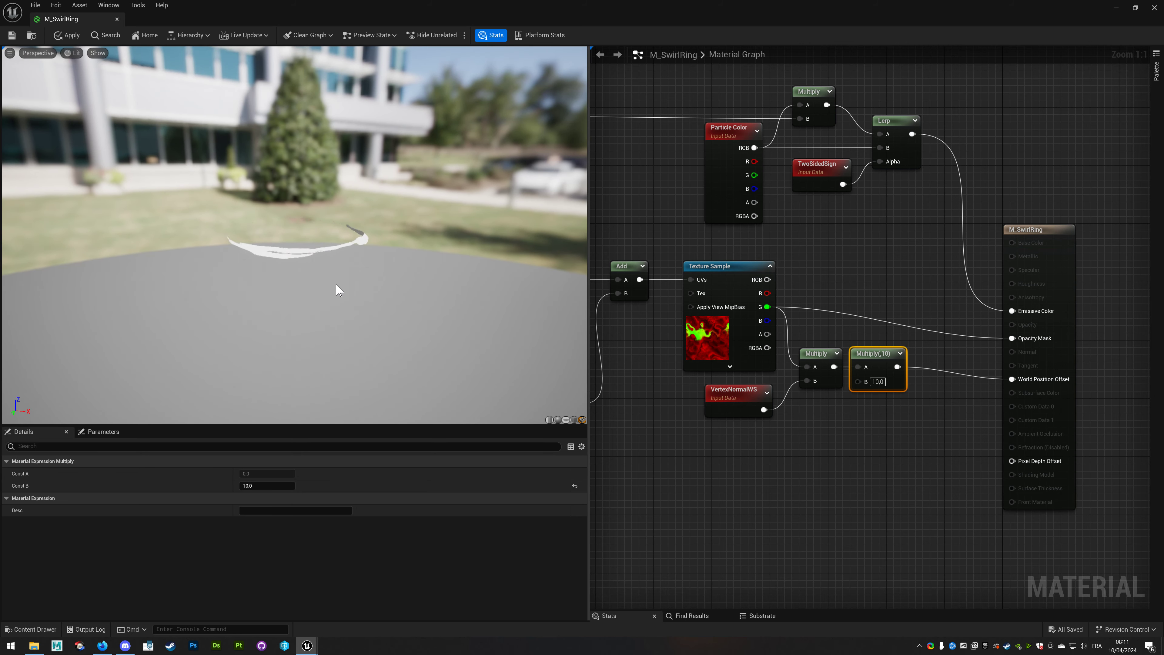
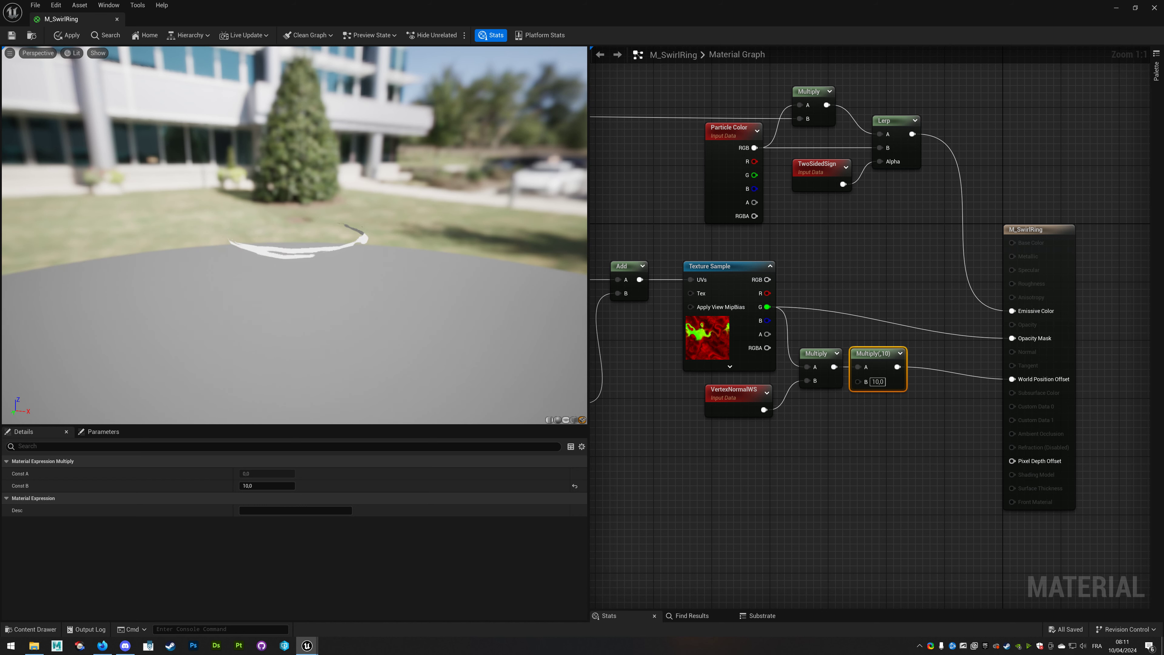
Multiply the texture's G channel by Particle Color alpha and wire the result into Opacity Mask.
right_click_drag(892, 246, 903, 237)
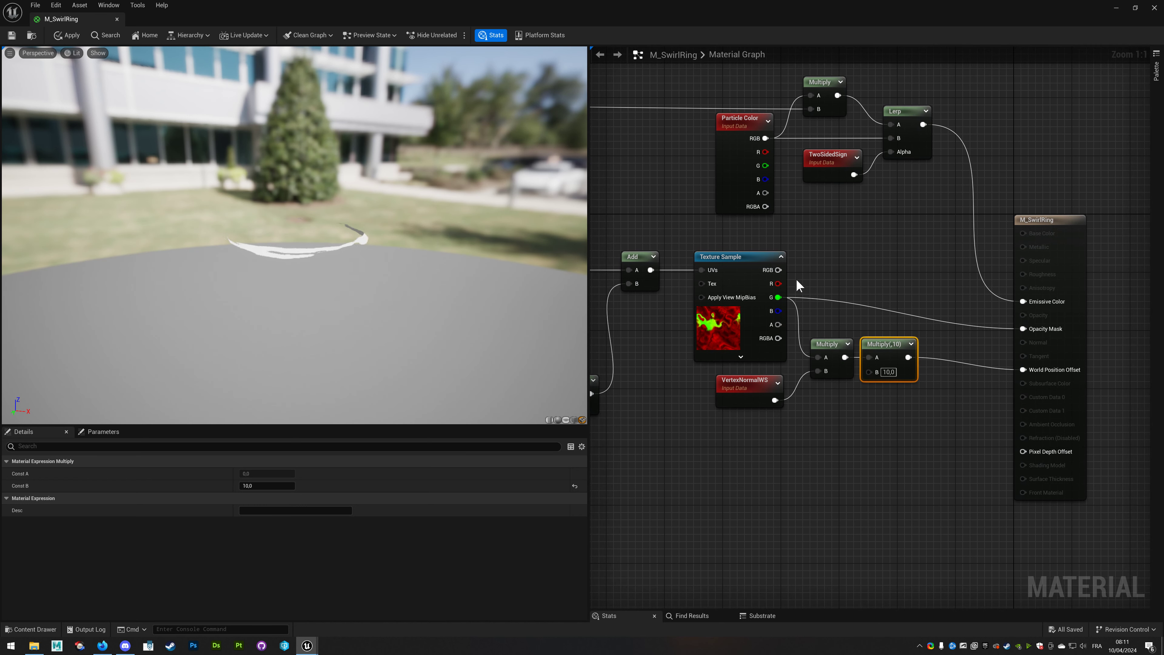
left_click_drag(778, 297, 855, 288)
type("m")
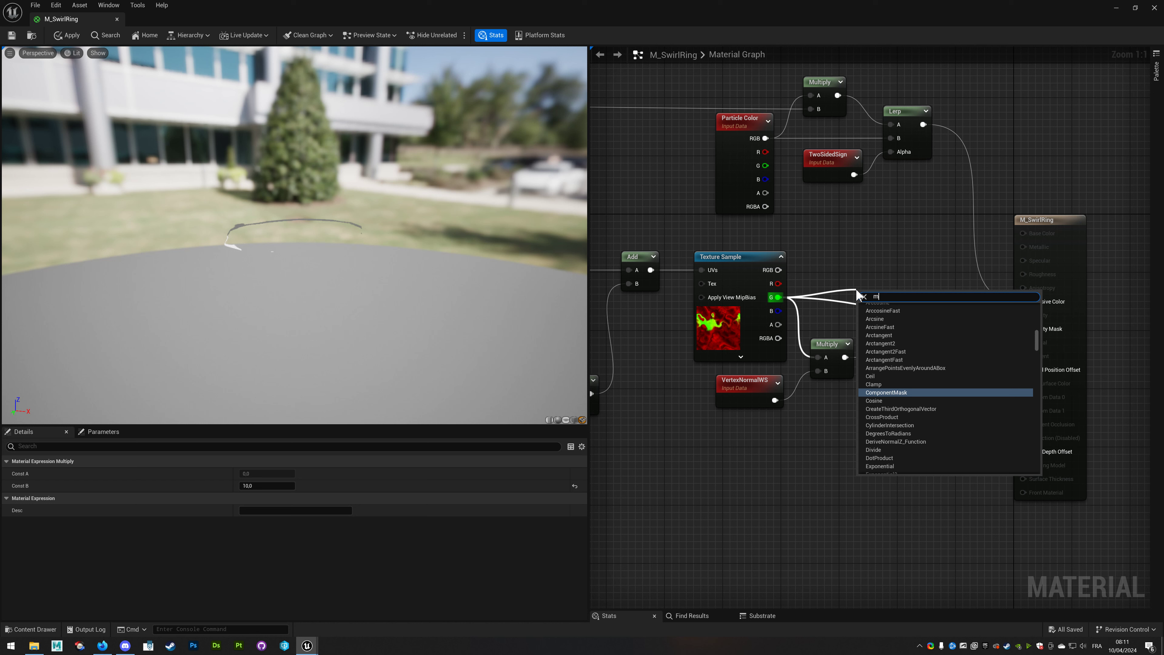
type("ulti")
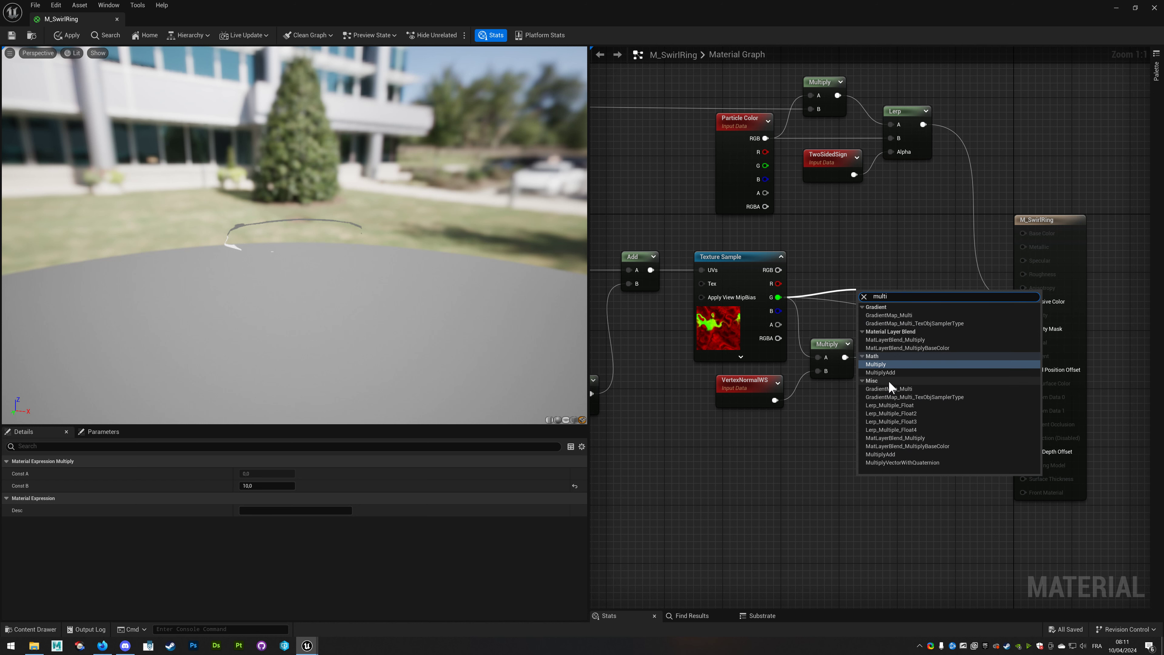
left_click(881, 365)
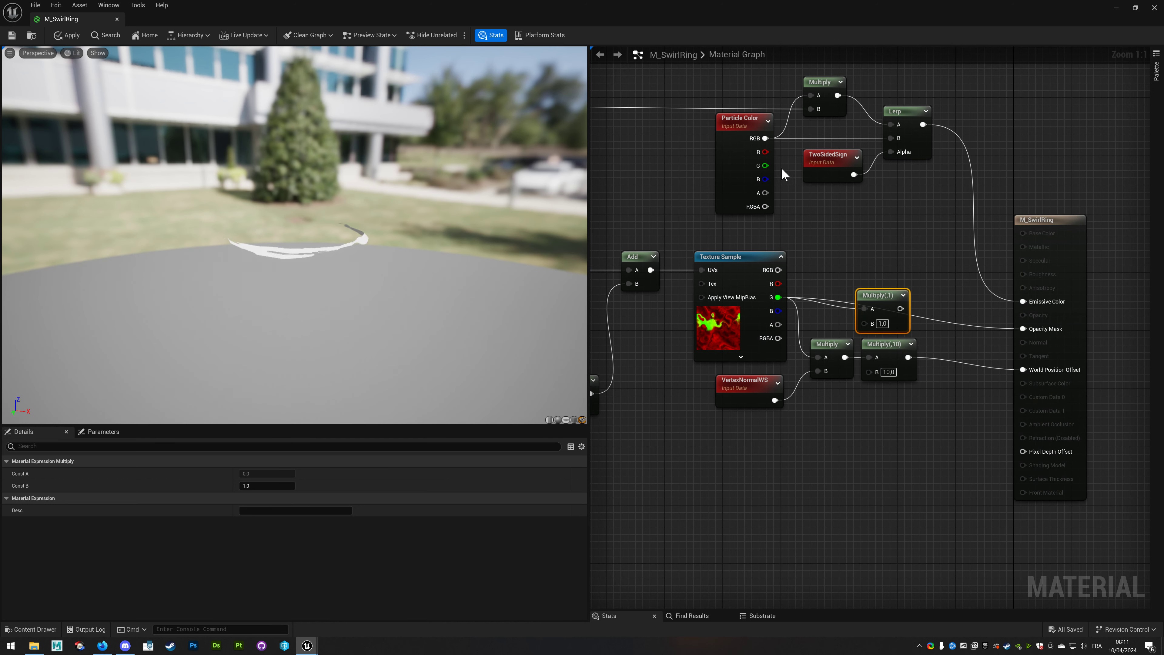
mouse_move(765, 192)
left_mouse_down()
mouse_move(798, 208)
mouse_move(863, 308)
left_mouse_up()
left_click_drag(778, 297, 861, 312)
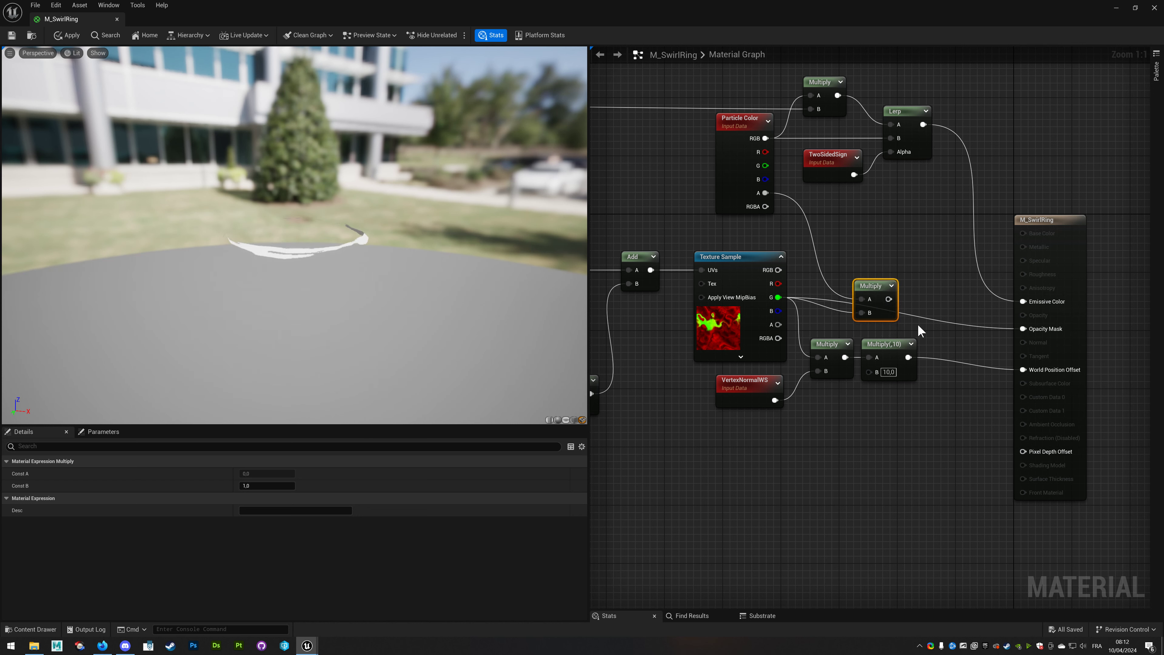
mouse_move(889, 299)
left_mouse_down()
mouse_move(973, 304)
mouse_move(1022, 328)
left_mouse_up()
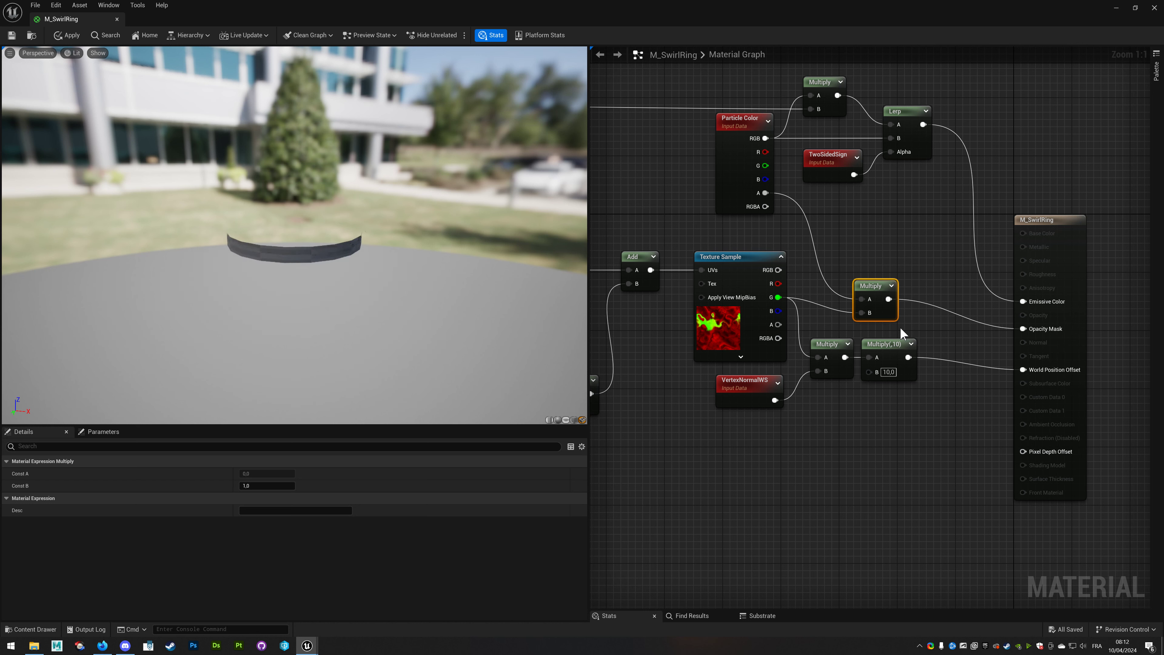
left_click_drag(885, 292, 899, 278)
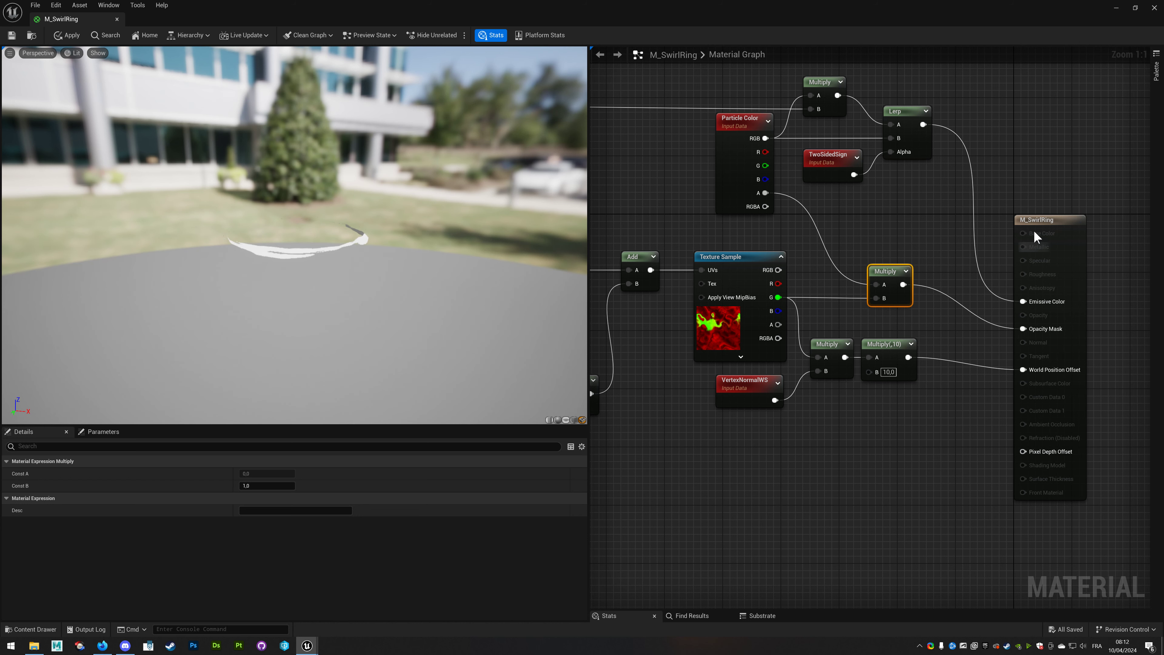
Tidy the layout of the result node and the Particle Color, Multiply, TwoSidedSign and Lerp nodes.
left_click_drag(1034, 222, 963, 179)
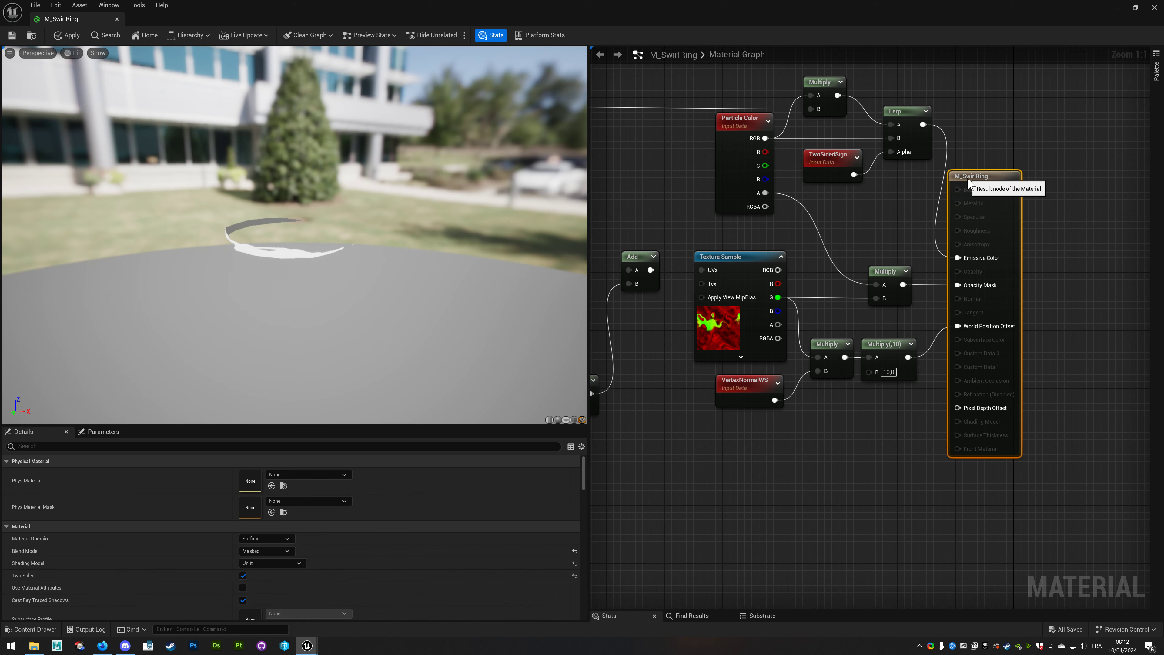
right_click_drag(780, 184, 801, 262)
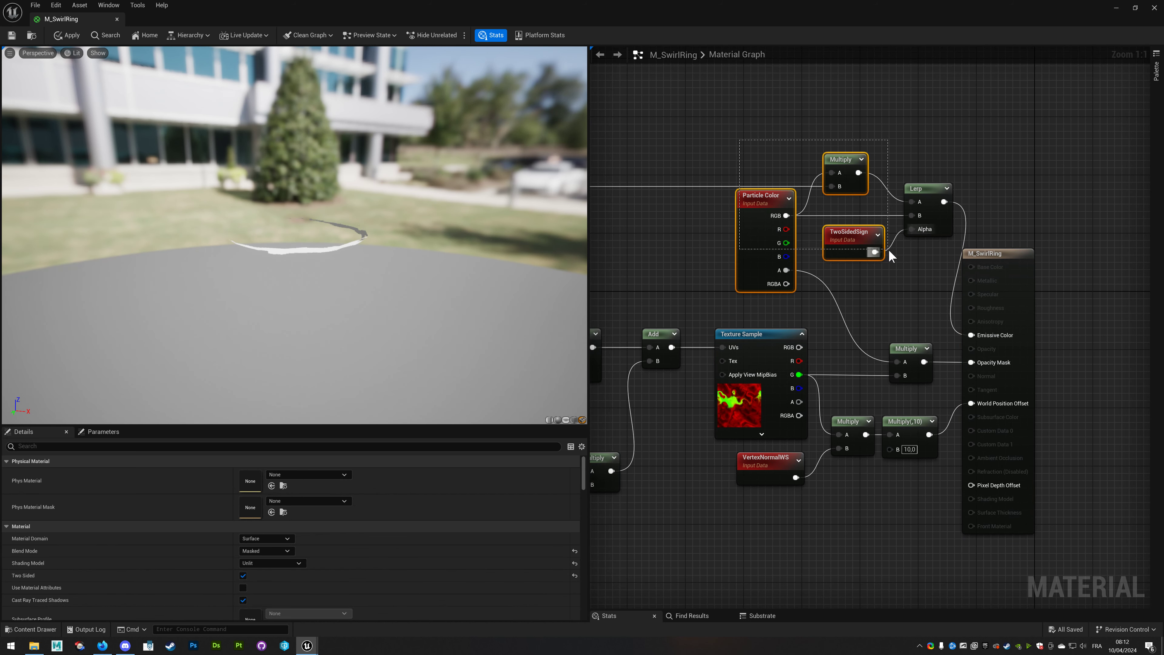
mouse_move(726, 300)
left_mouse_down()
mouse_move(919, 193)
mouse_move(876, 213)
left_mouse_up()
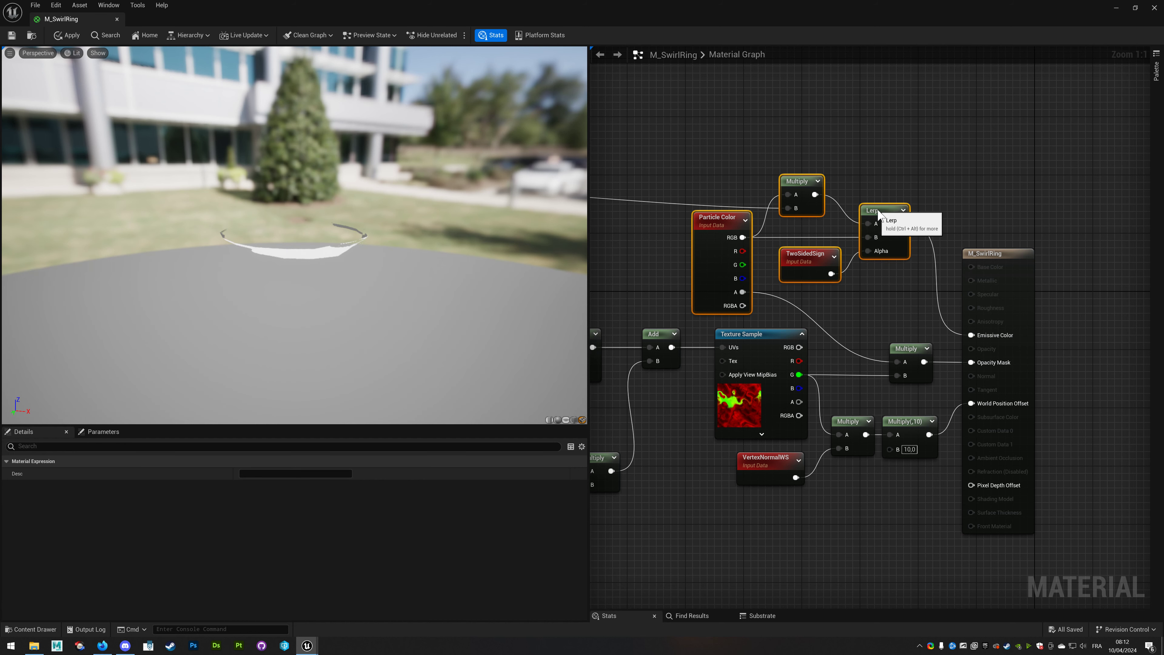
left_click(842, 314)
left_click_drag(710, 238, 732, 239)
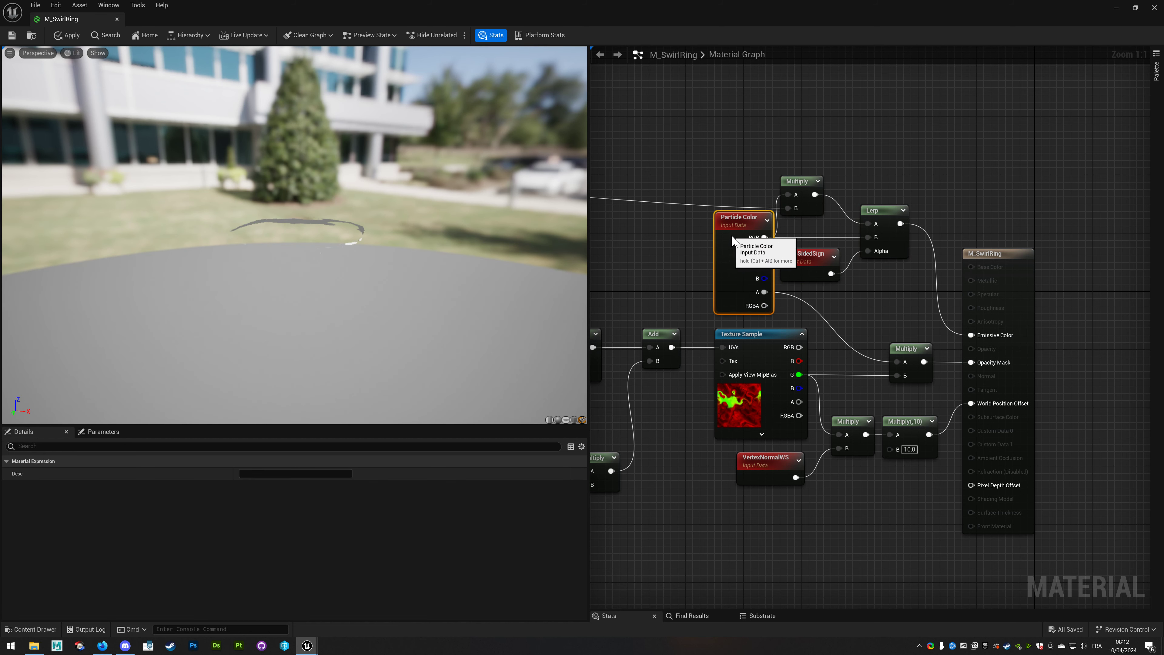
left_click_drag(801, 158, 911, 293)
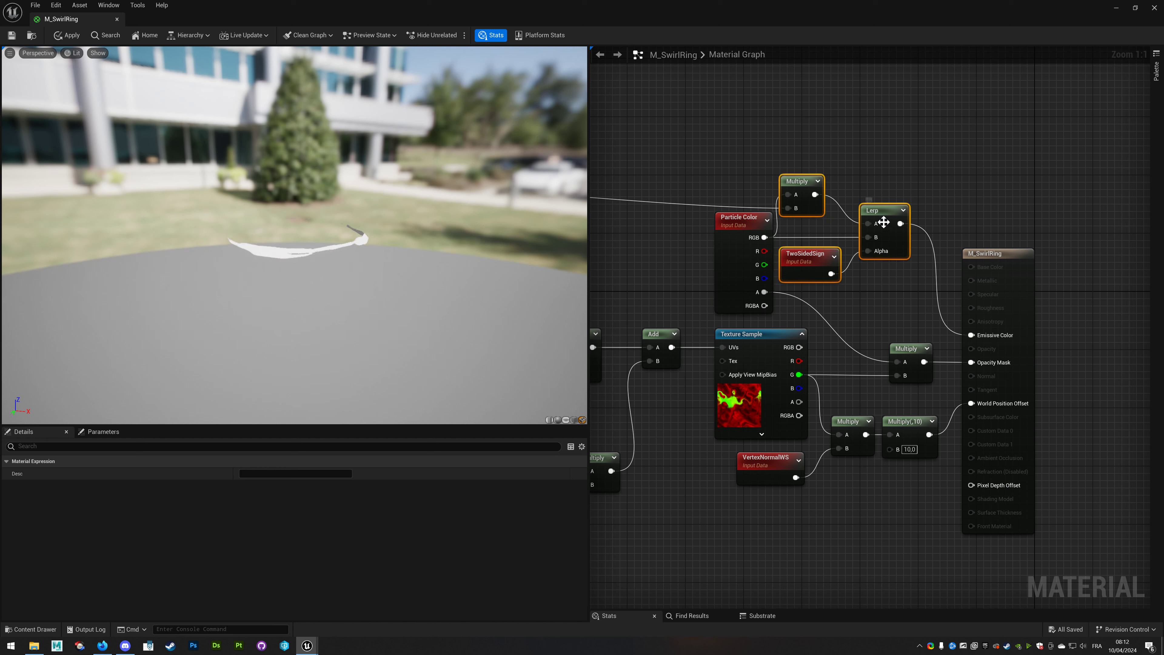
left_click_drag(814, 194, 829, 194)
left_click(827, 264)
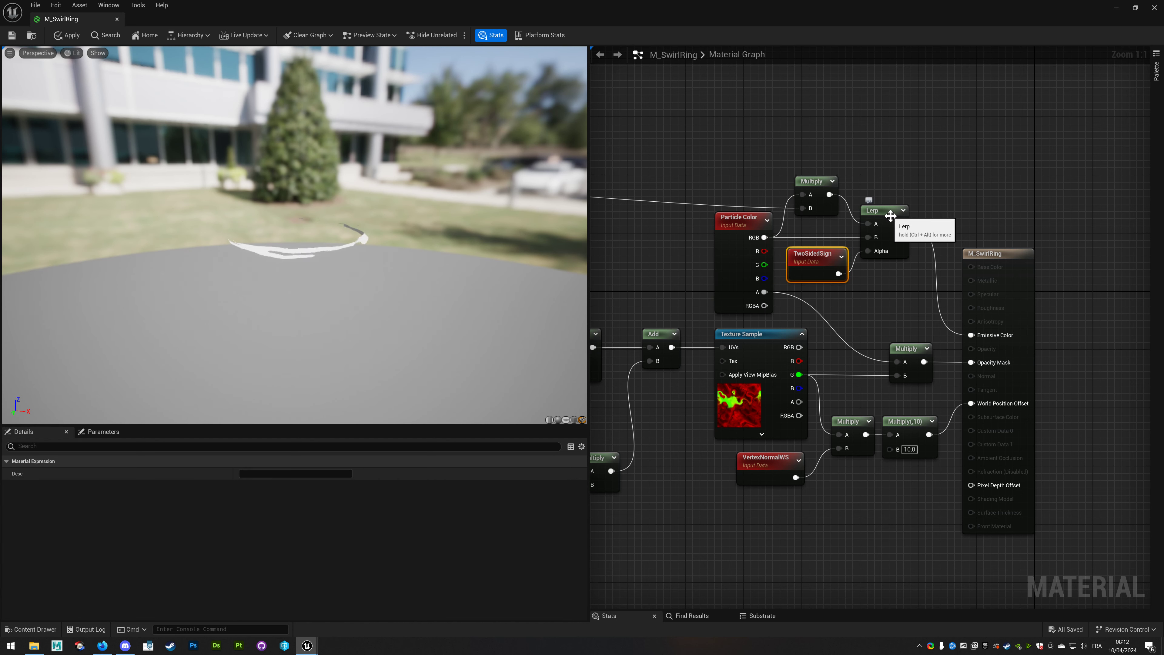
left_click_drag(882, 229, 889, 229)
left_click(895, 505)
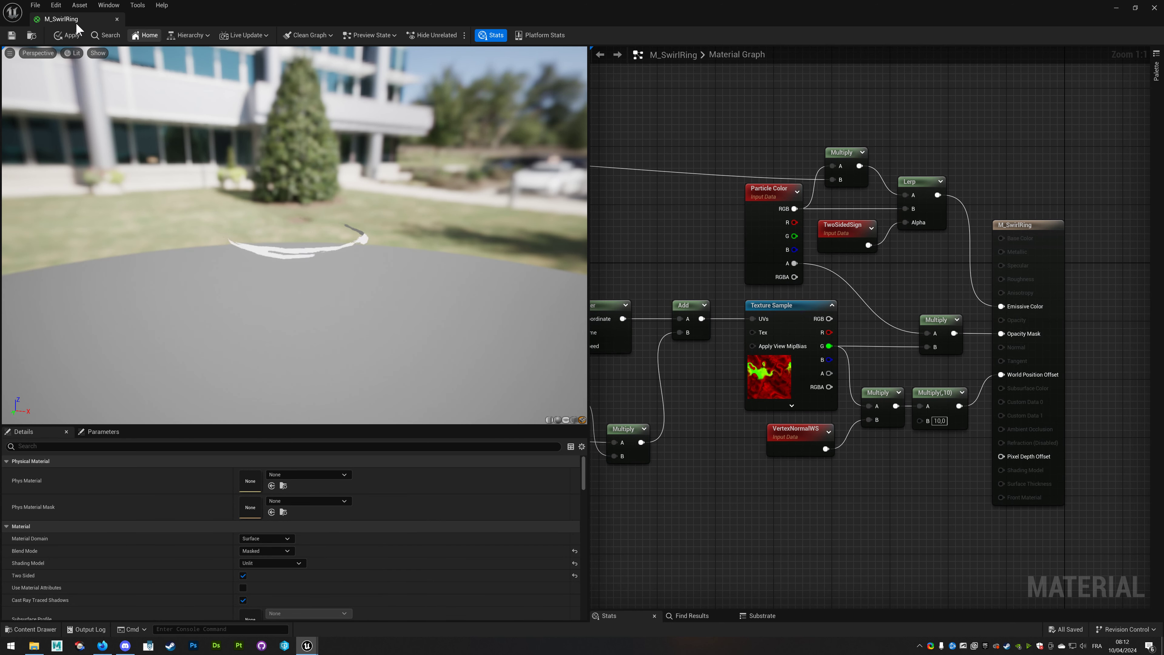
Apply the M_SwirlRing changes, check the Dynamic Parameter node, then save and close the material.
left_click(69, 36)
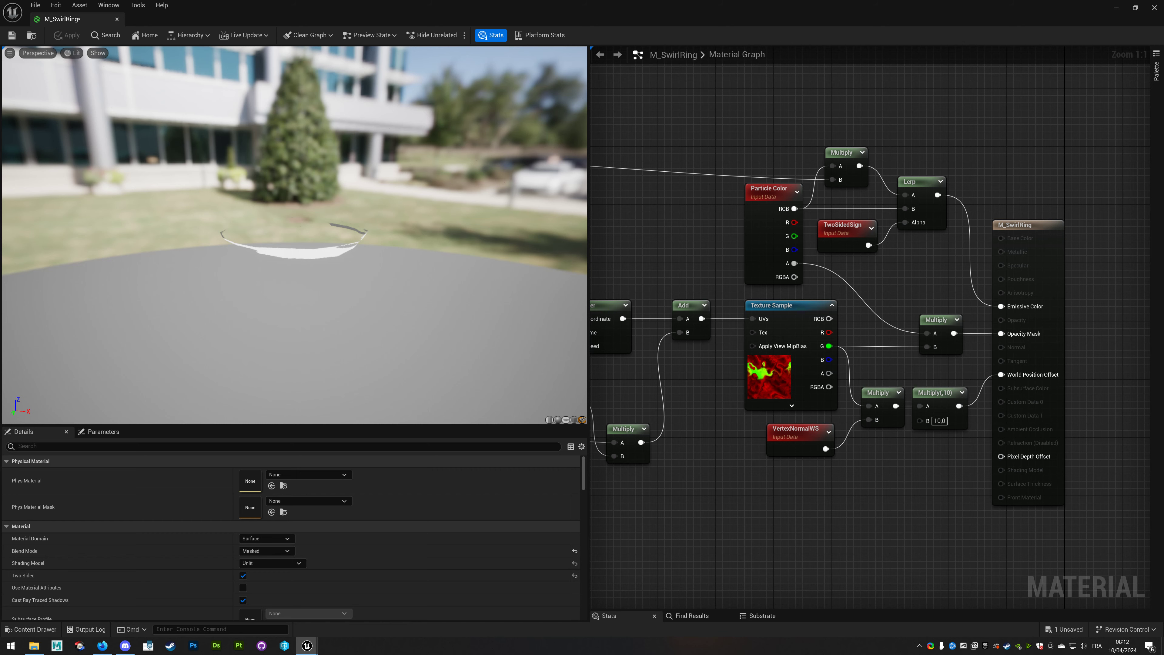
right_click_drag(643, 188, 867, 151)
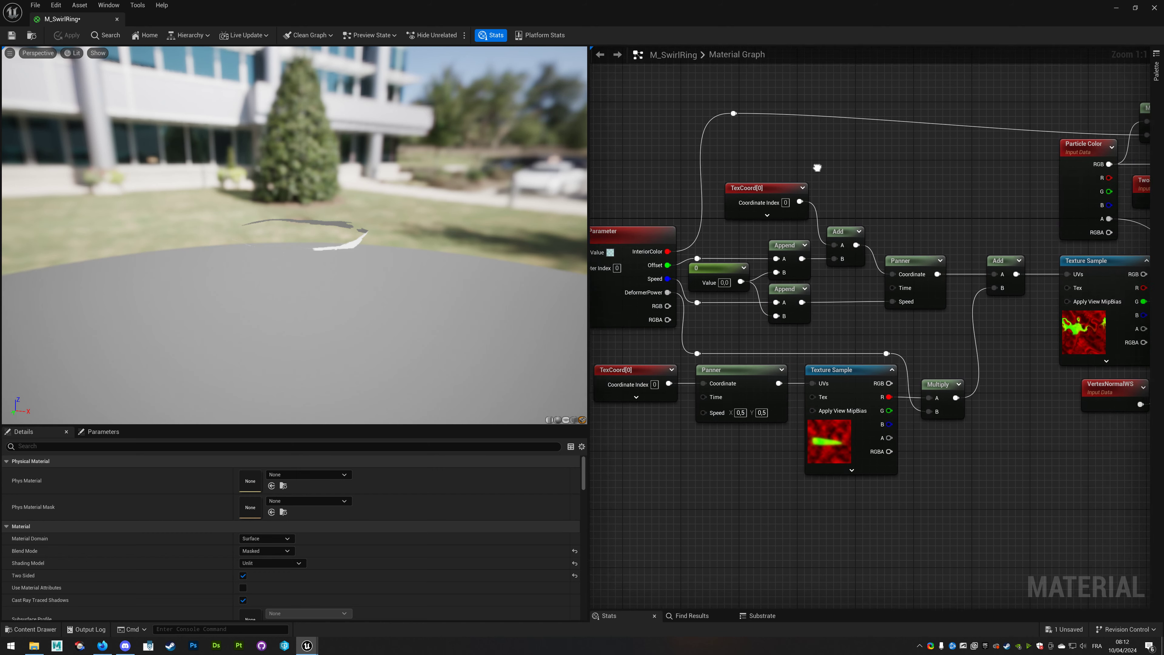
left_click(643, 123)
right_click_drag(643, 124, 724, 124)
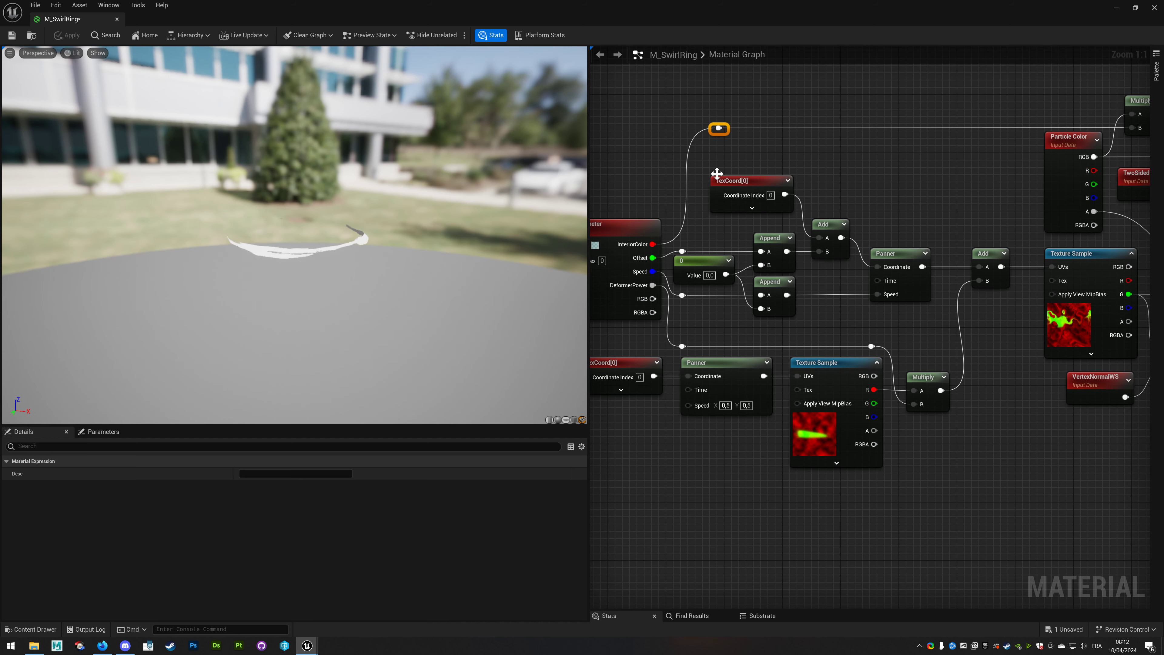
right_click_drag(715, 177, 807, 152)
left_click(733, 280)
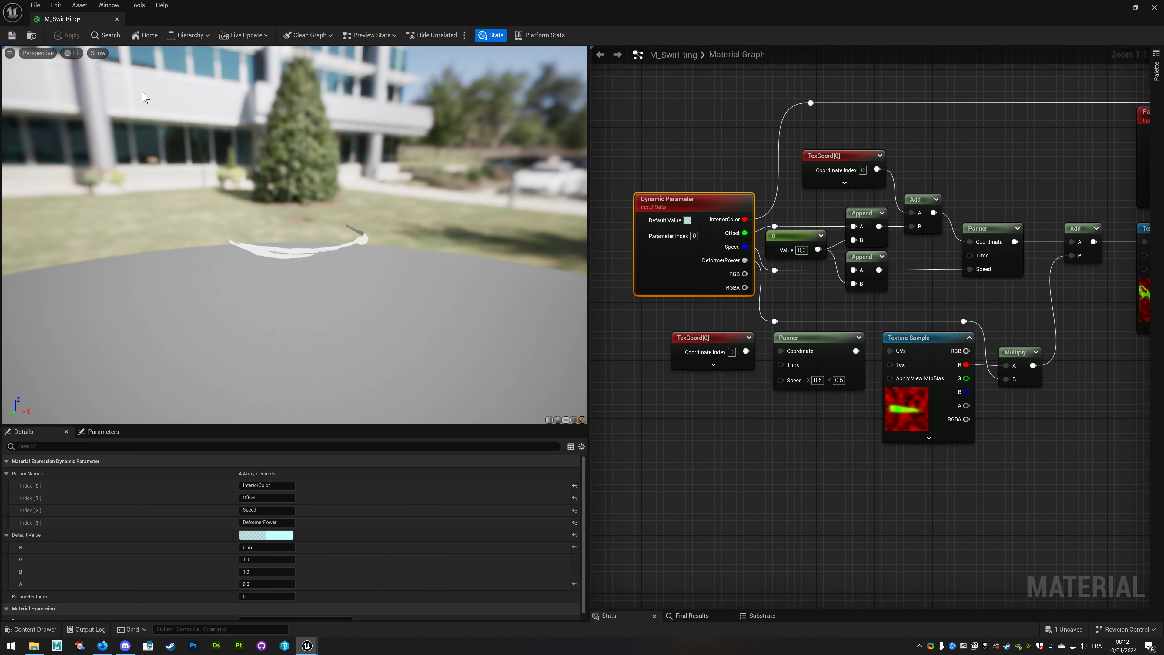
key("ctrl+s")
left_click(1154, 8)
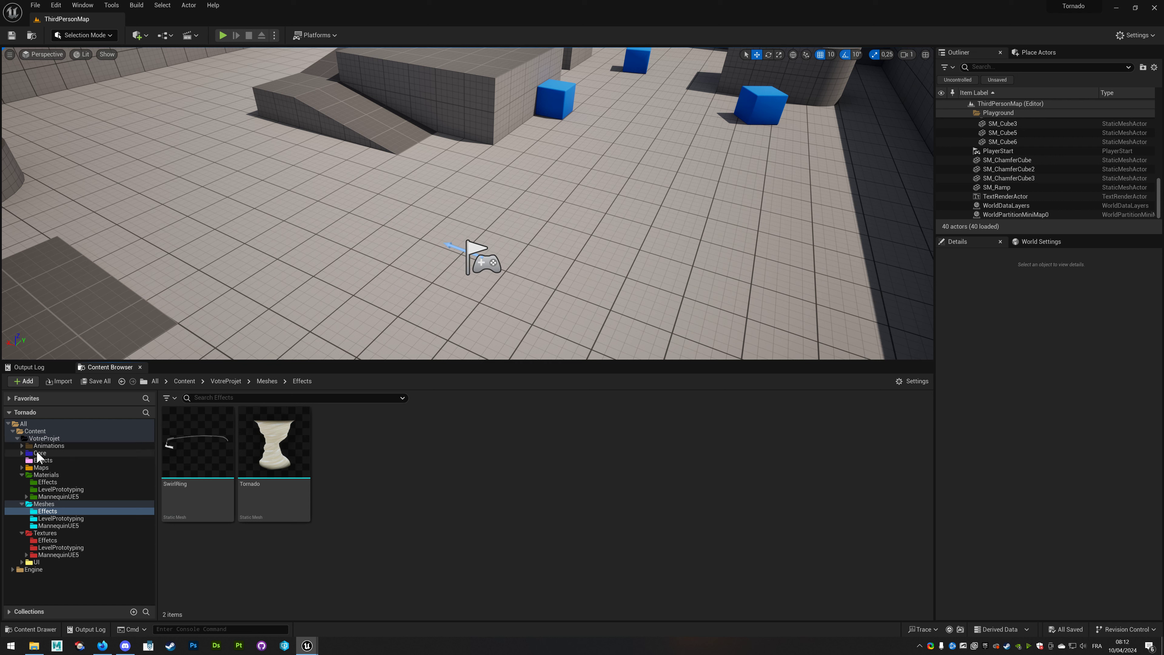
Create a Niagara System from the Fountain emitter template in VotreProjet/Effects, naming it FX_Tornado.
left_click(42, 459)
right_click(275, 465)
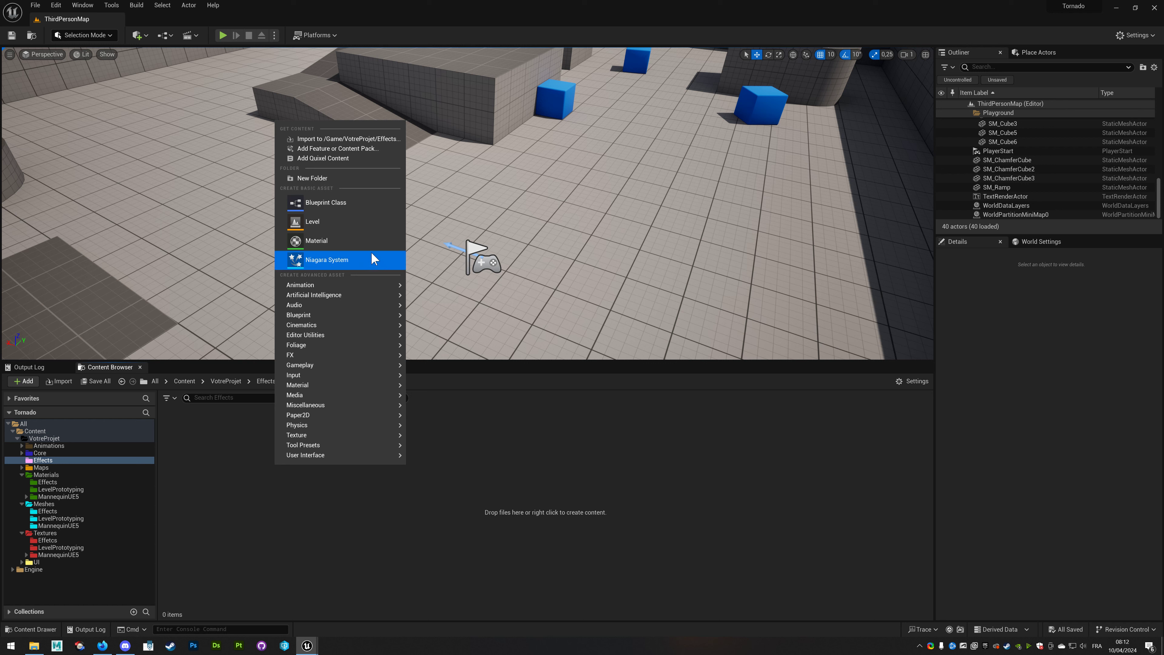
left_click(356, 256)
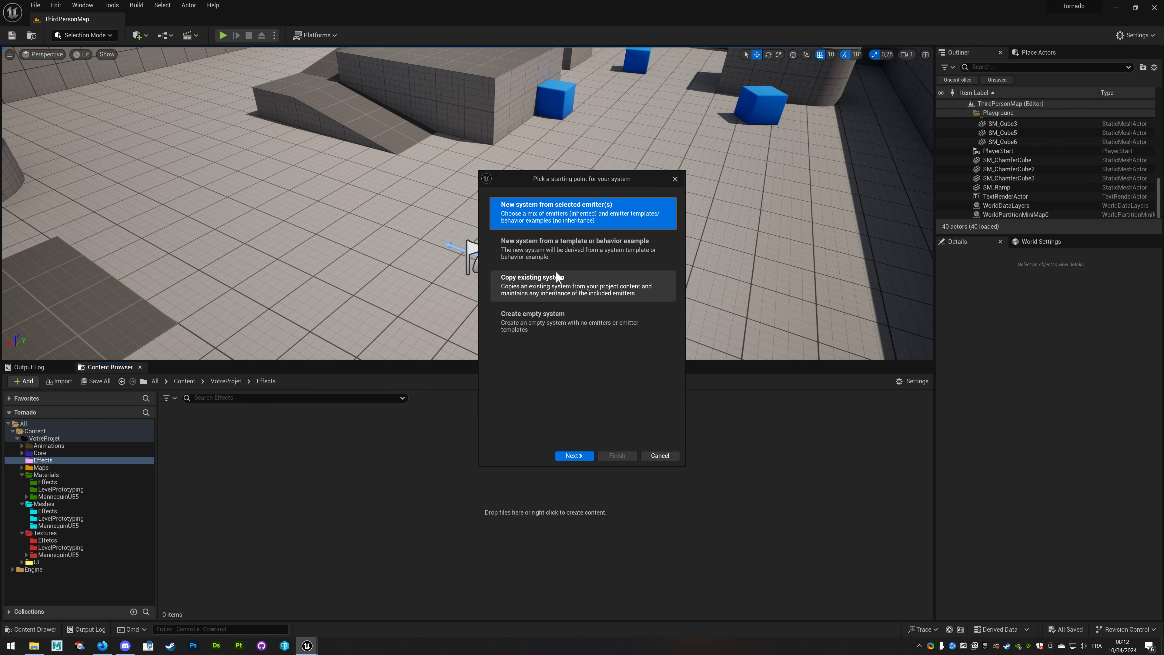
left_click(574, 457)
scroll(590, 356, "down", 2)
left_click(554, 418)
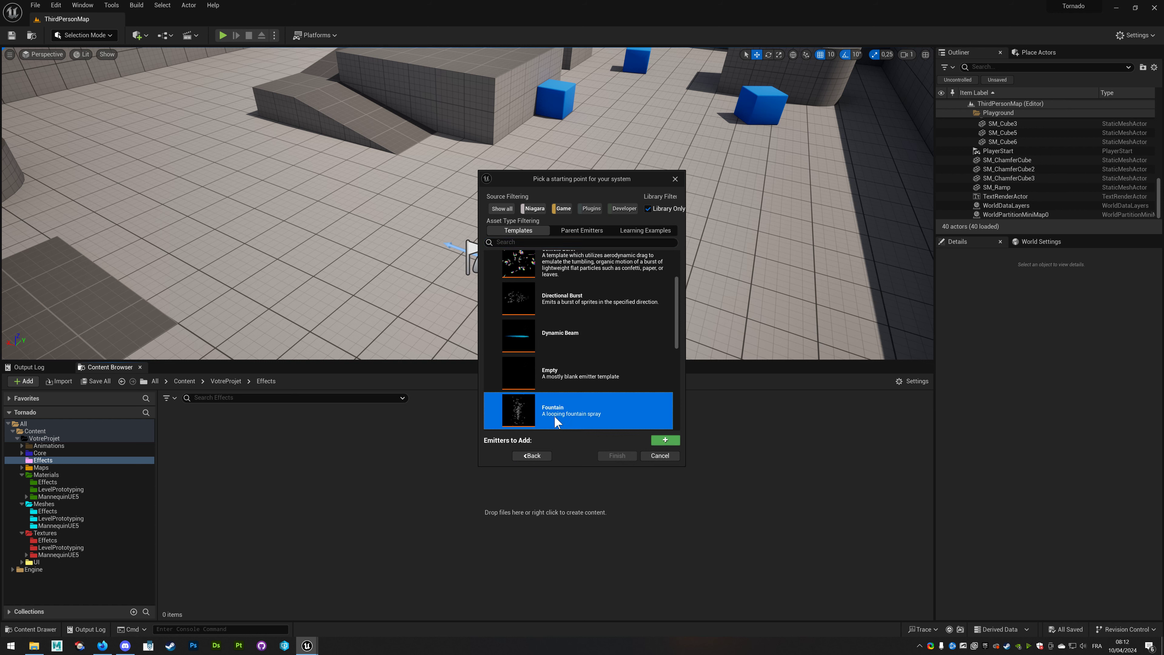
left_click(666, 440)
left_click(617, 455)
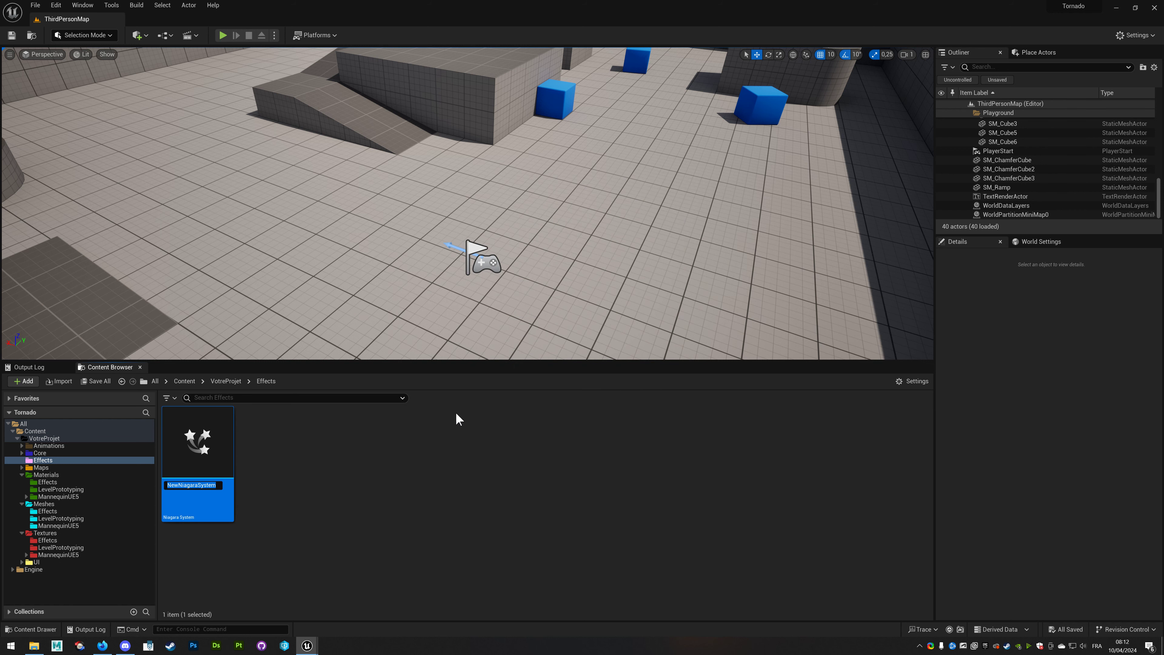
type("FX_Torna")
type("do")
key("Return")
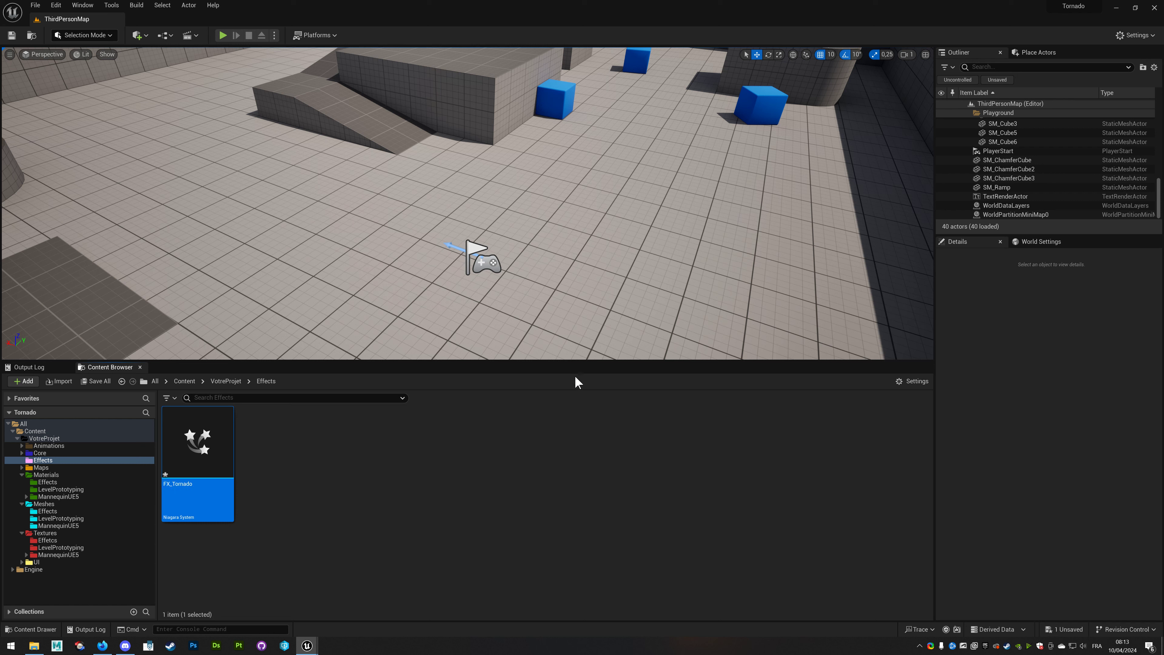
Drop FX_Tornado near the blue cubes, shift it along X, and open it in the Niagara editor.
left_click_drag(202, 441, 393, 185)
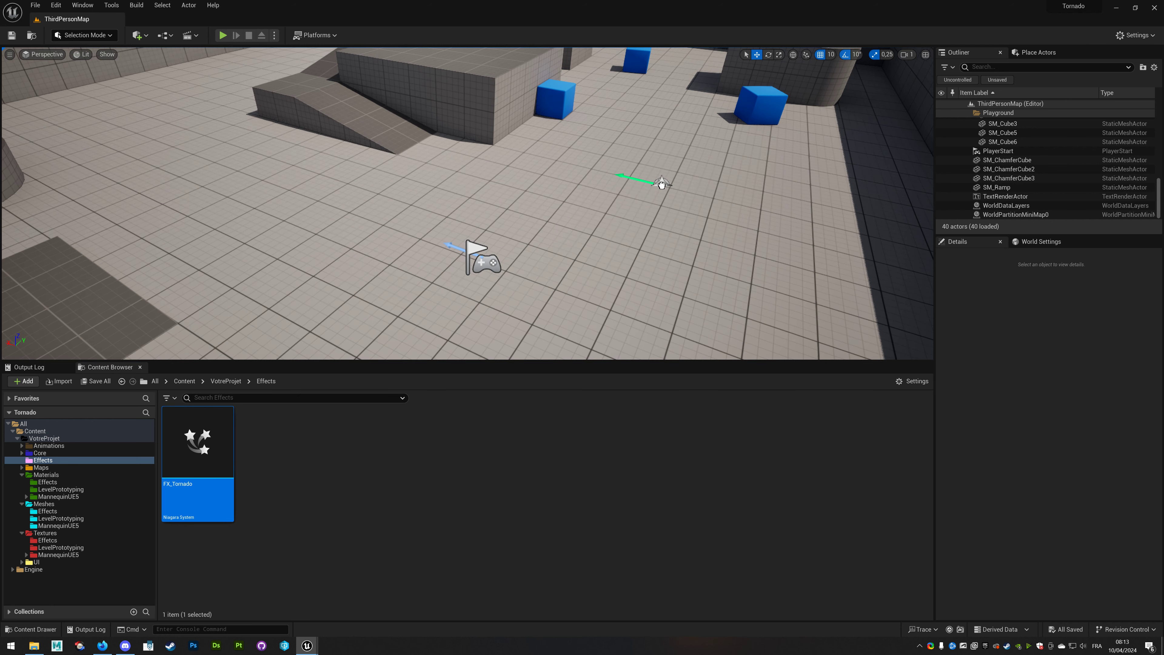
left_click_drag(580, 183, 533, 176)
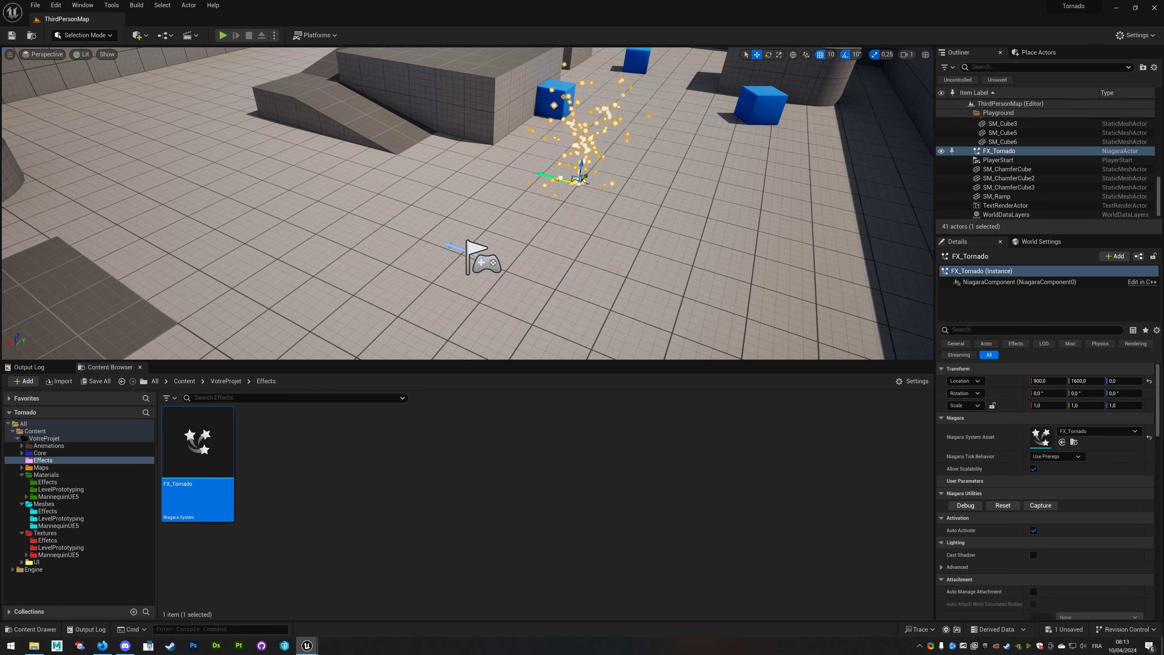
mouse_move(561, 179)
left_mouse_down()
mouse_move(489, 159)
mouse_move(634, 198)
mouse_move(579, 182)
left_mouse_up()
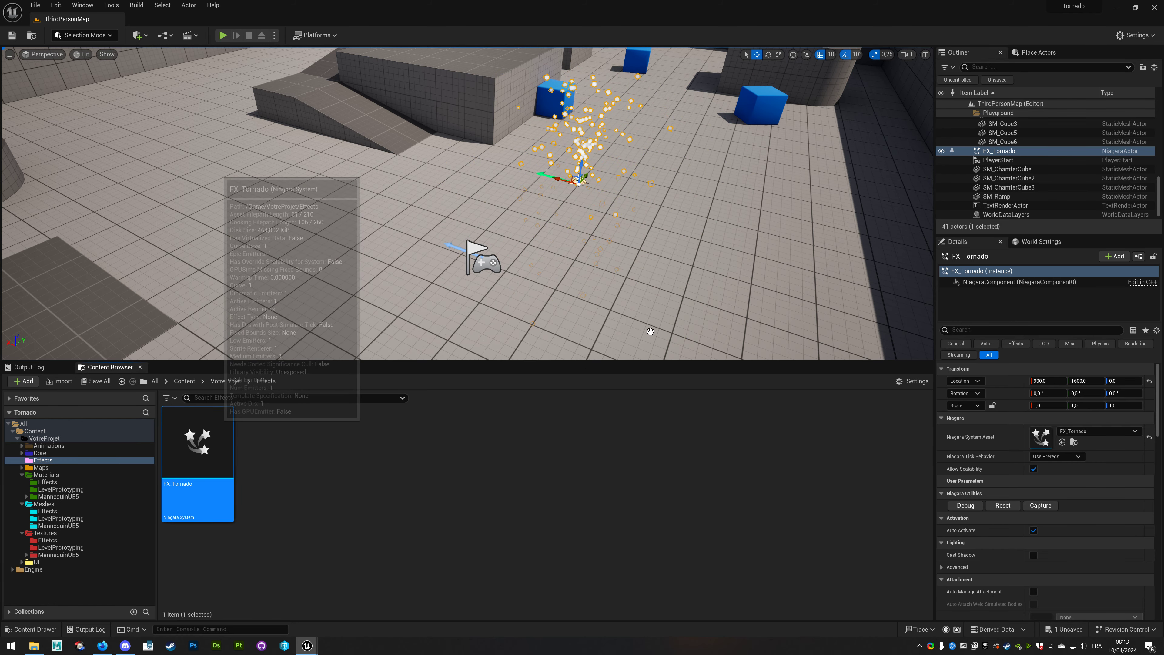
double_click(197, 443)
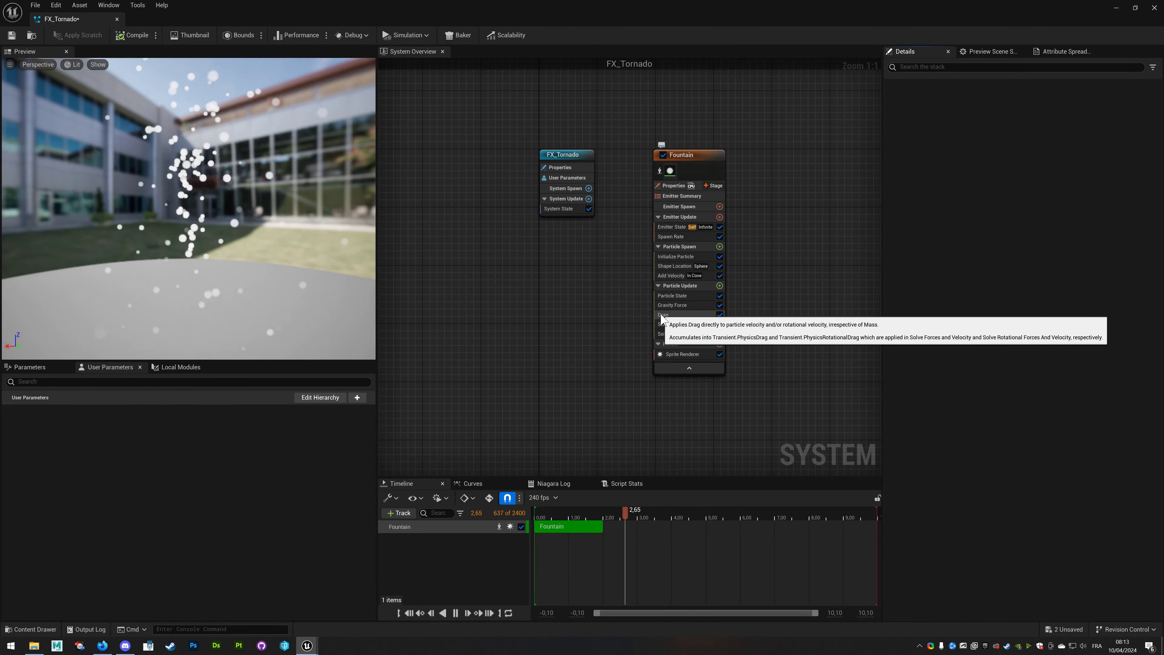
Enable Local Space in the Fountain emitter's properties and save FX_Tornado.
right_click_drag(608, 275, 481, 246)
left_click(556, 256)
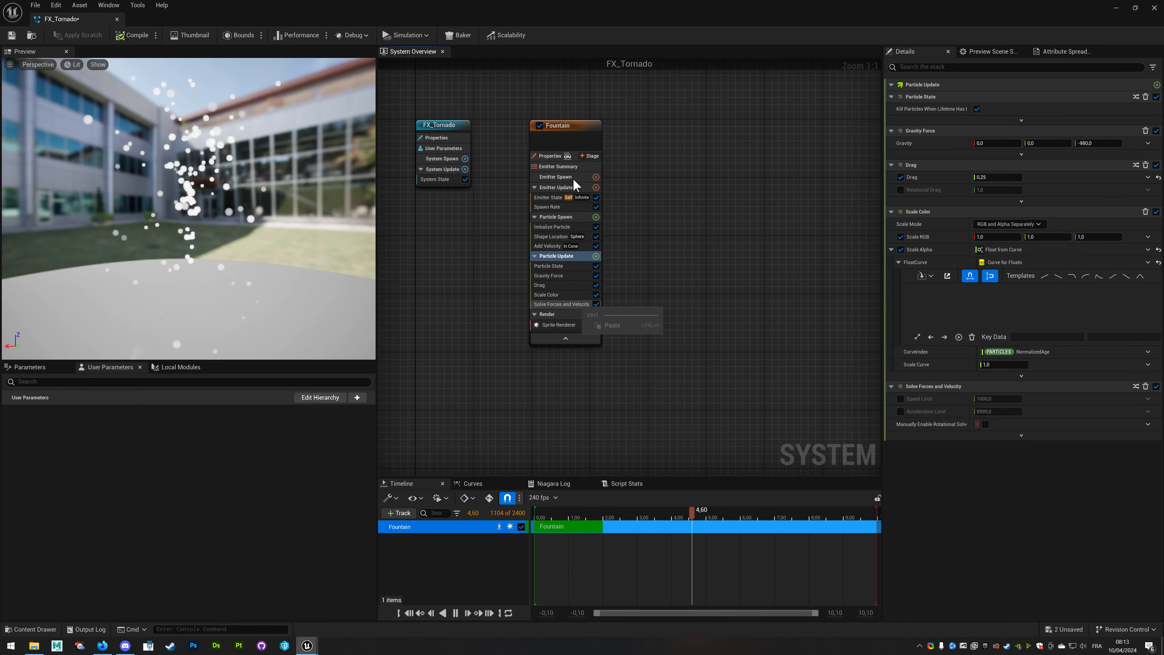
left_click(557, 123)
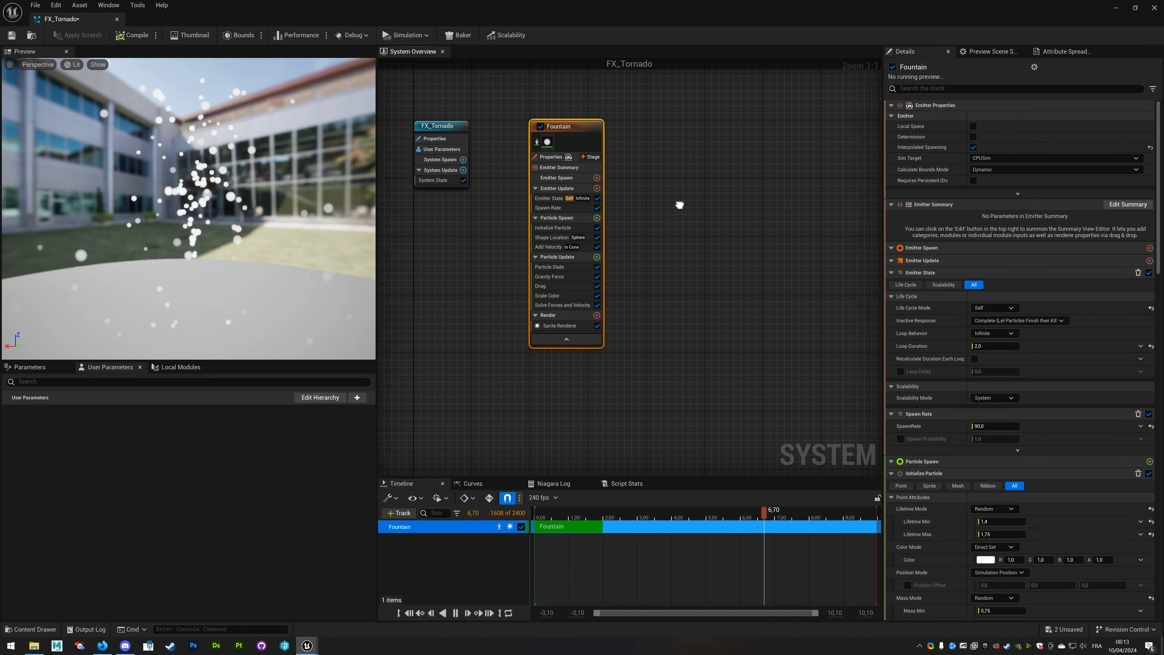
right_click_drag(670, 173, 690, 212)
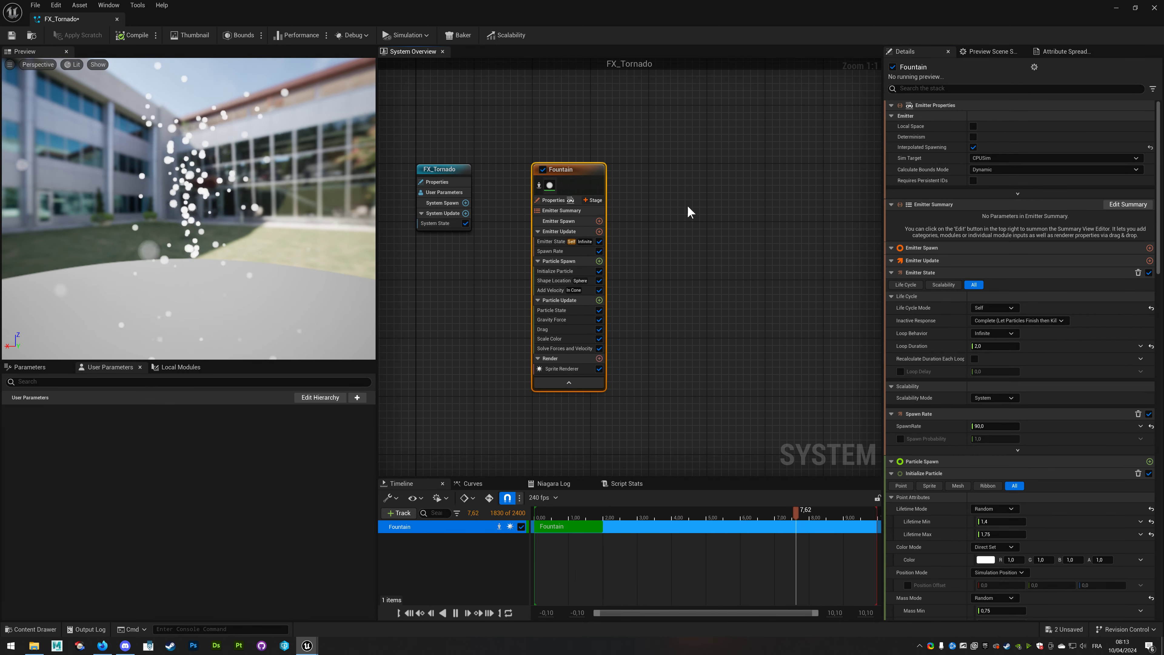
left_click(553, 200)
left_click(974, 126)
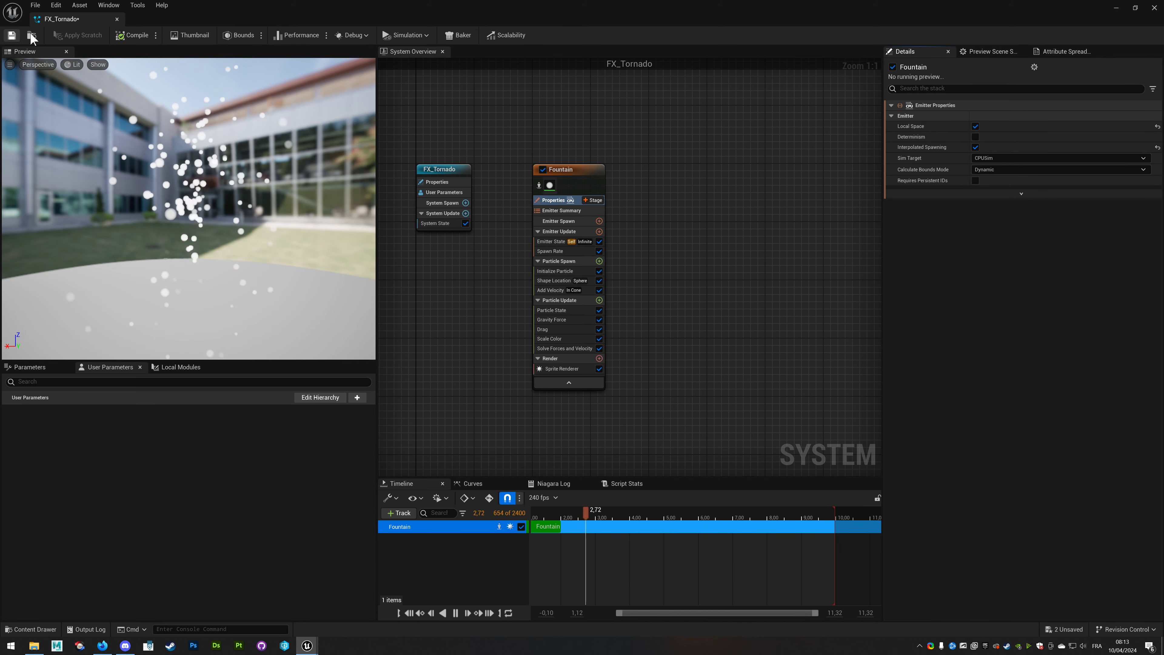
left_click(15, 38)
Delete Gravity Force, Drag, Scale Color, Add Velocity, Spawn Rate, Shape Location and Sprite Renderer.
right_click_drag(681, 229, 618, 252)
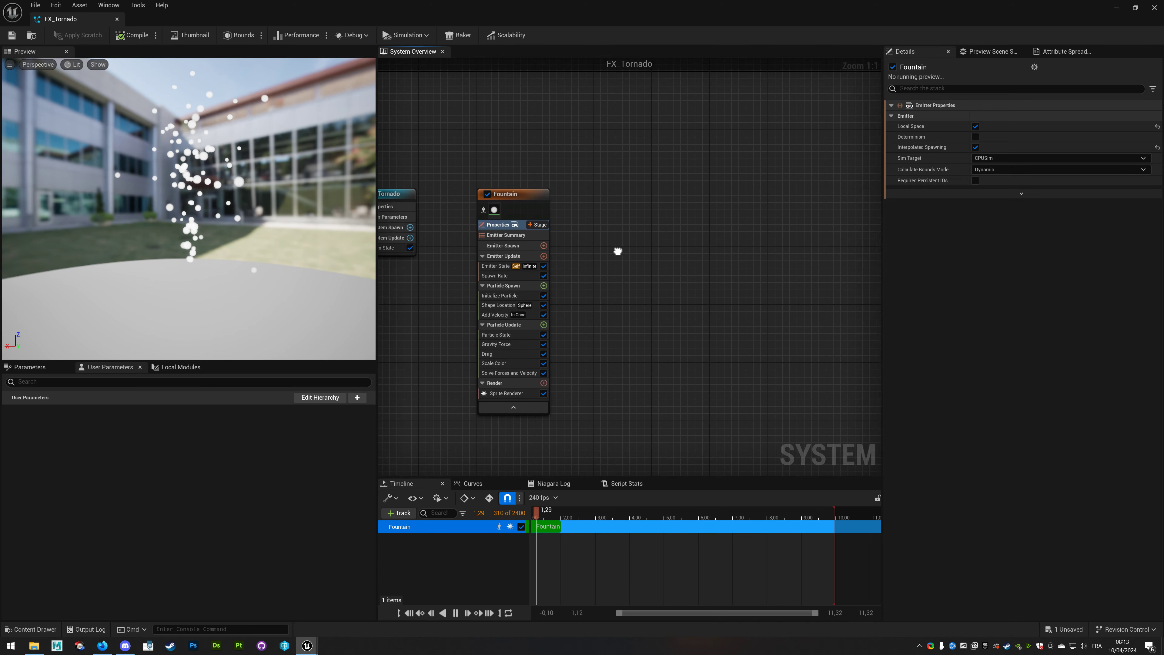
right_click_drag(588, 289, 603, 285)
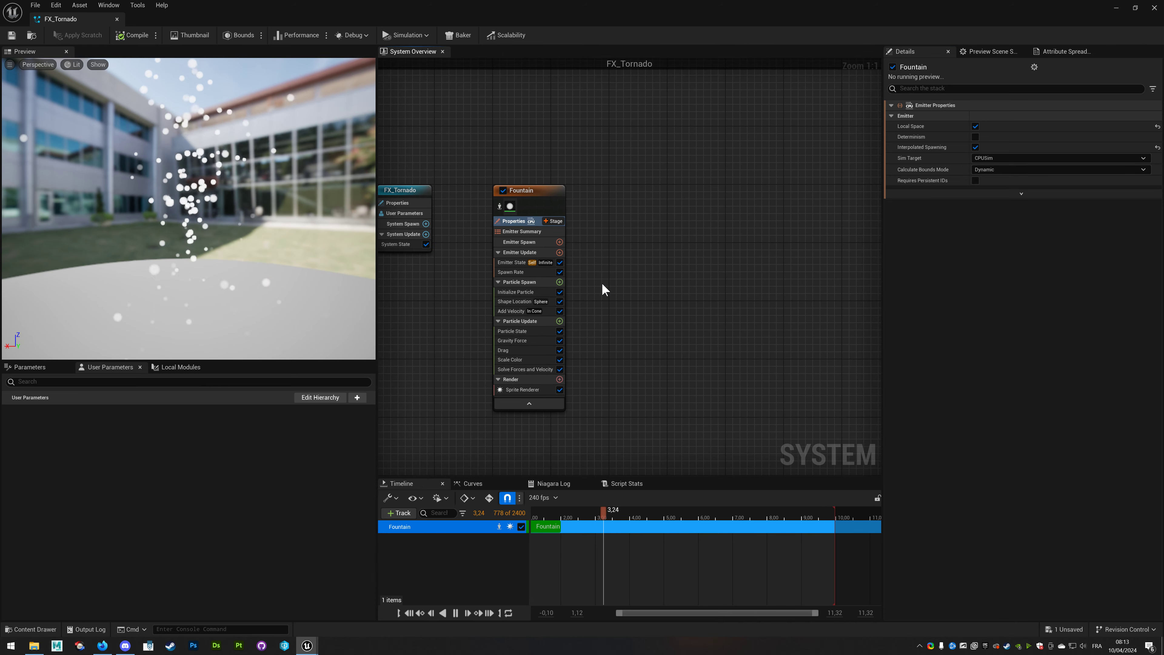
right_click_drag(619, 335, 636, 326)
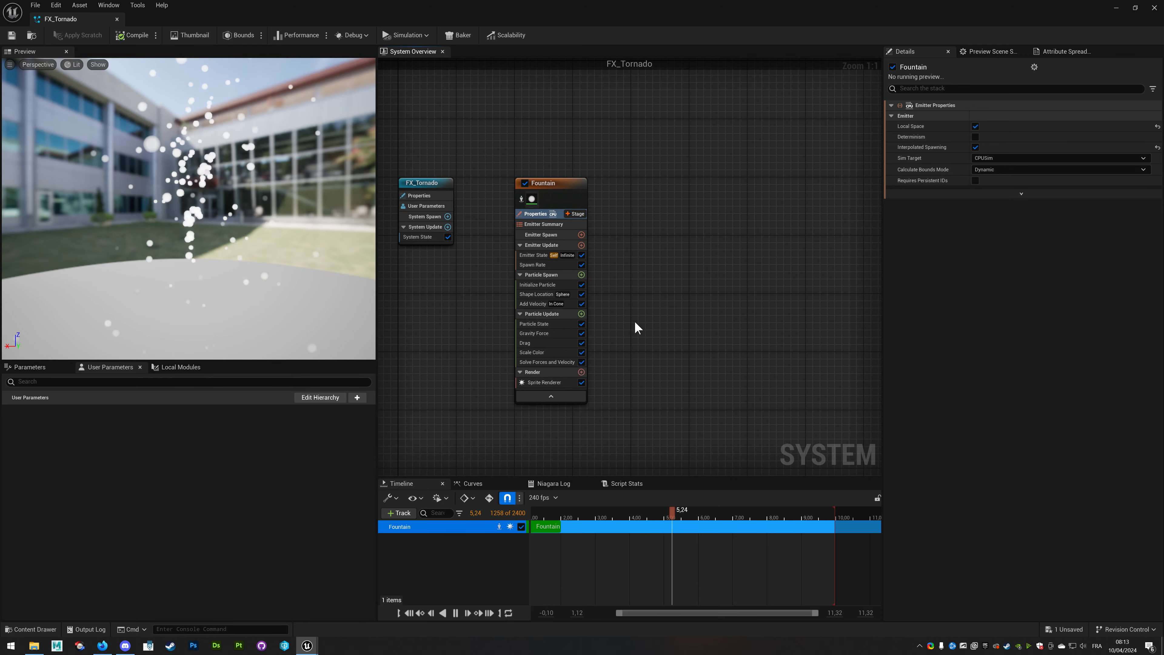
left_click(550, 336)
left_click(545, 342, "ctrl")
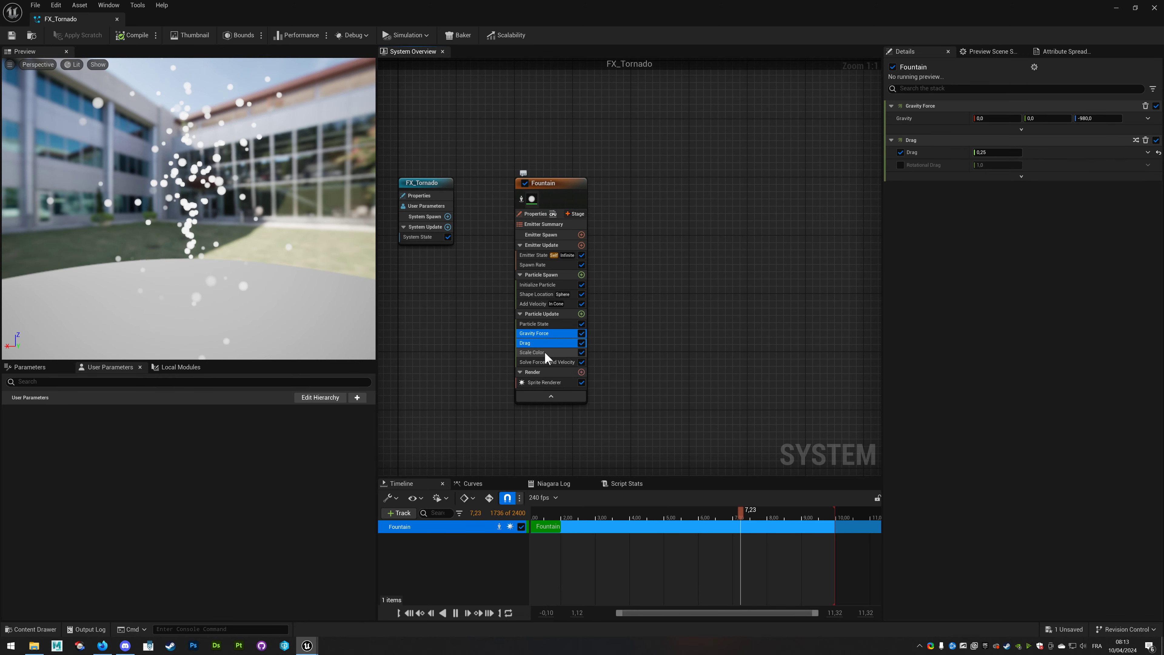
left_click(541, 352, "ctrl")
left_click(536, 304, "ctrl")
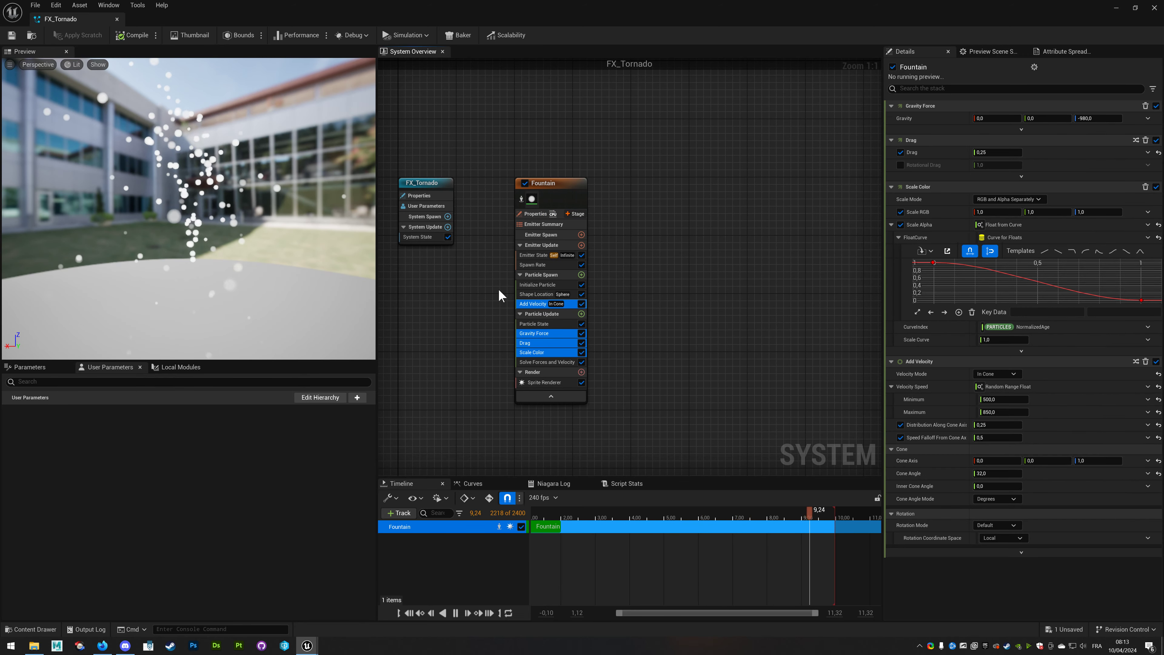
left_click(527, 294, "ctrl")
left_click(532, 265, "ctrl")
left_click(544, 382, "ctrl")
key("Delete")
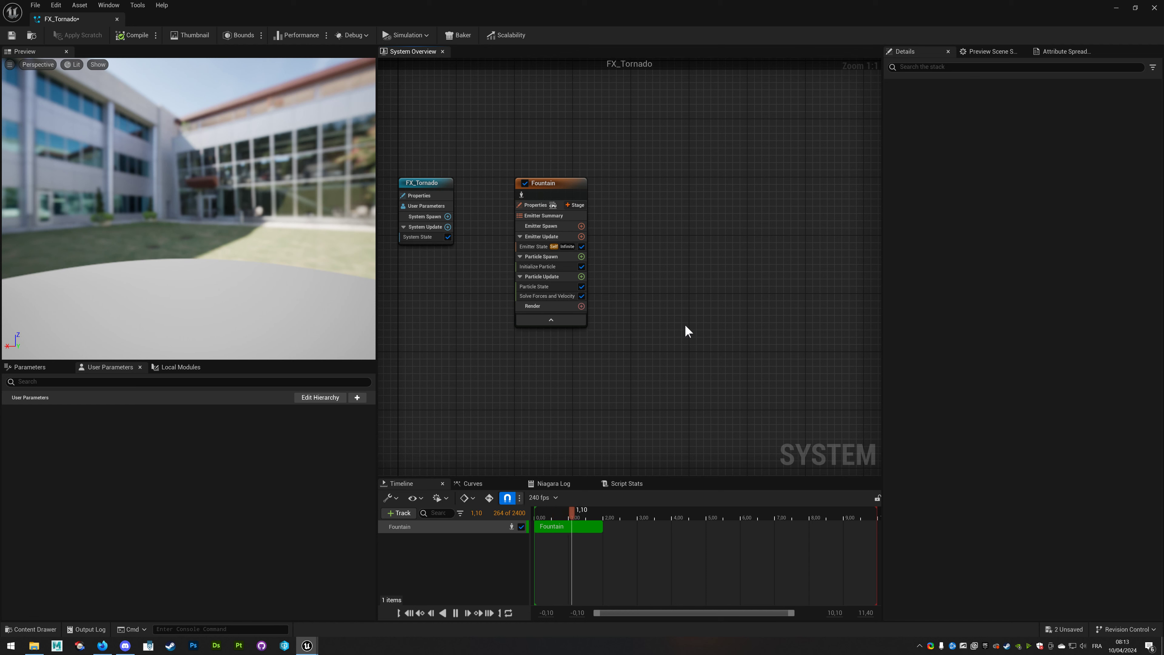
Add a Mesh Renderer using the Tornado mesh and a Spawn Burst Instantaneous emitter update module.
left_click(581, 306)
left_click(404, 369)
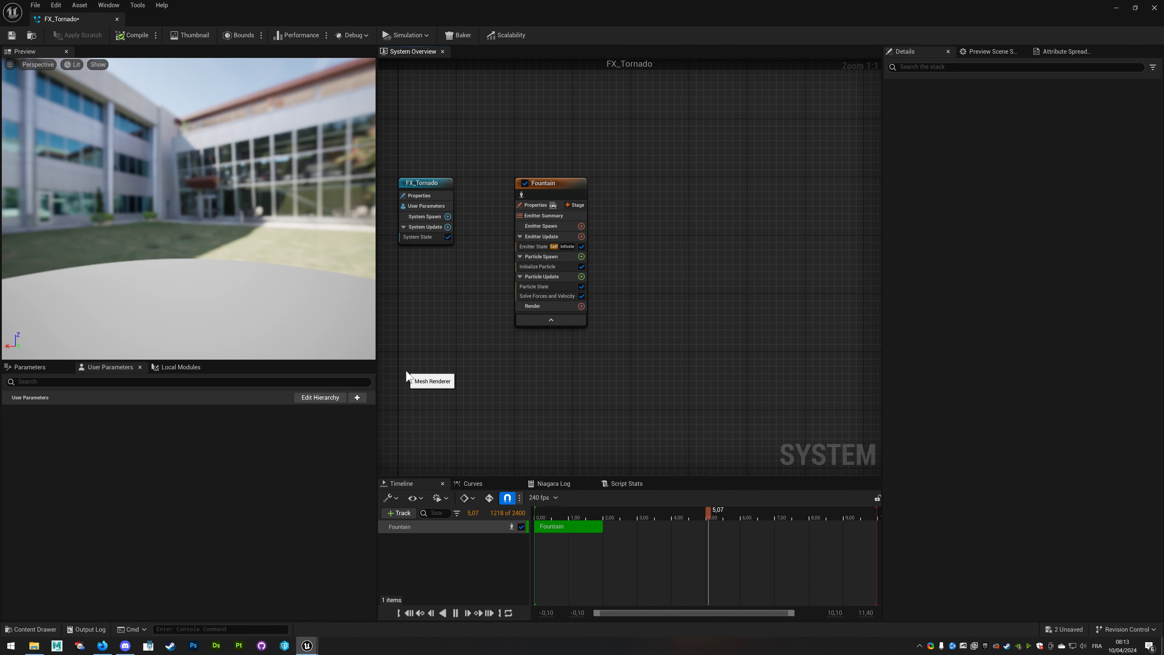
left_click(891, 128)
left_click(1015, 142)
left_click(1036, 193)
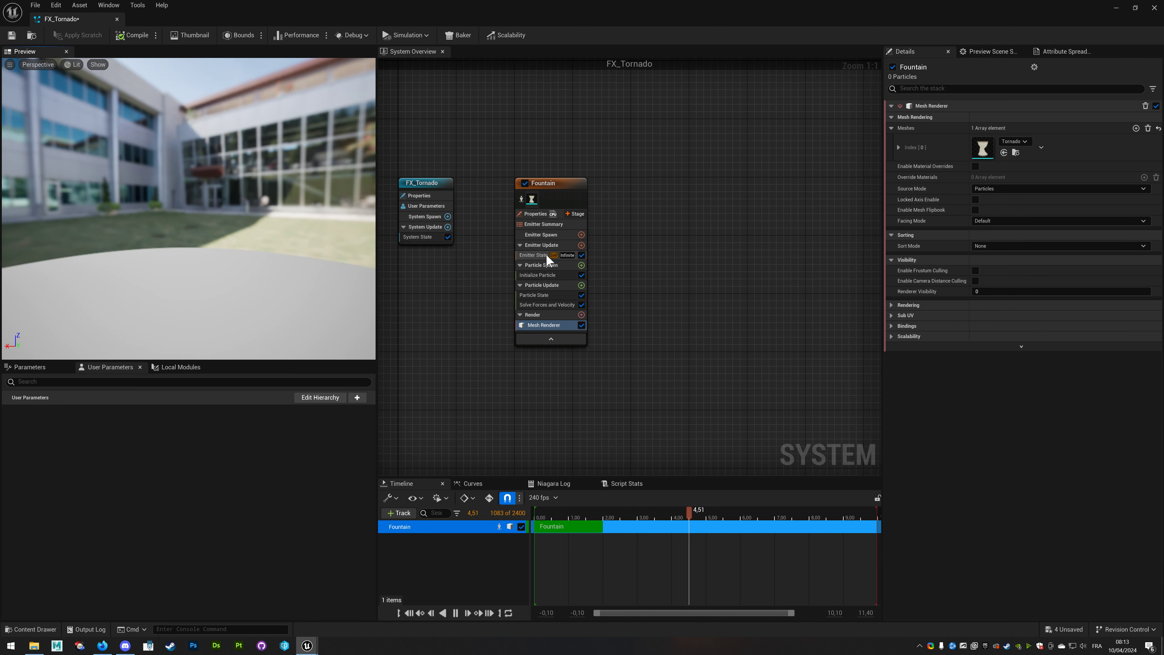
left_click(581, 245)
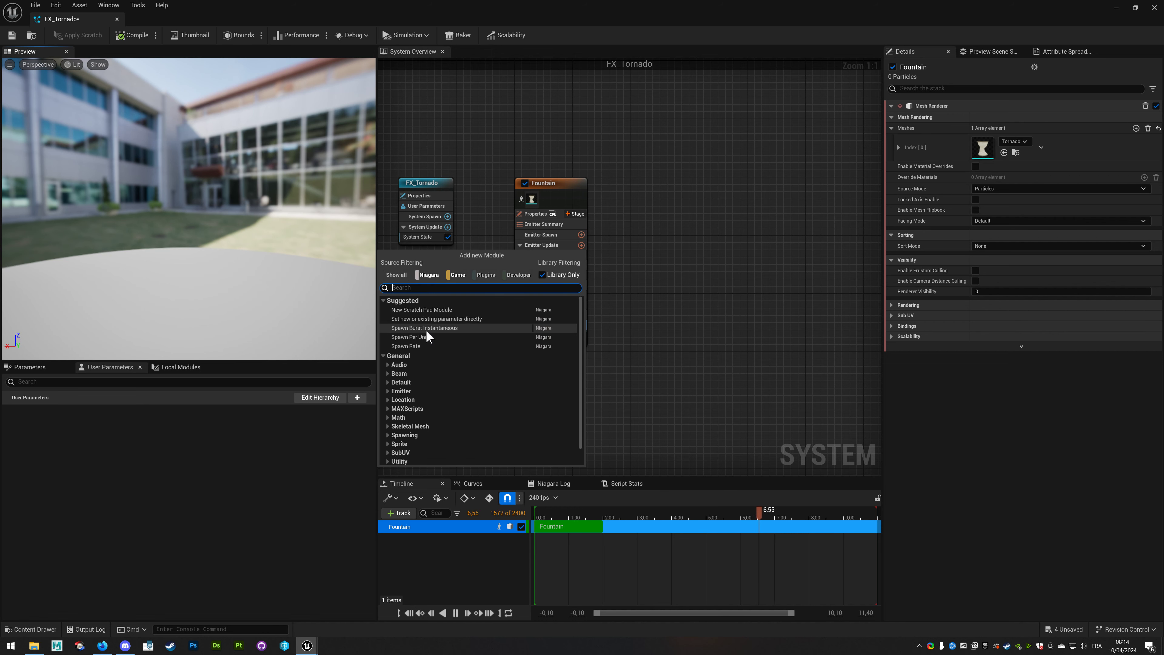
left_click(447, 329)
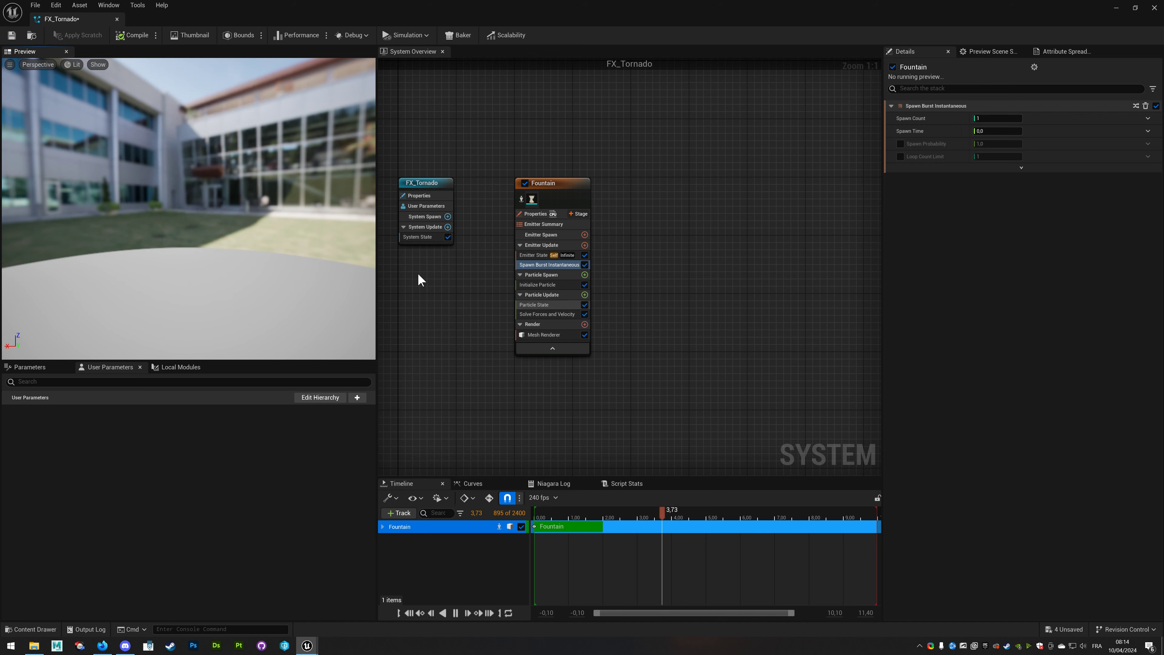
Uncheck Kill Particles When Lifetime Has Elapsed, set Loop Behavior to Once, and save FX_Tornado.
left_click_drag(184, 193, 233, 229)
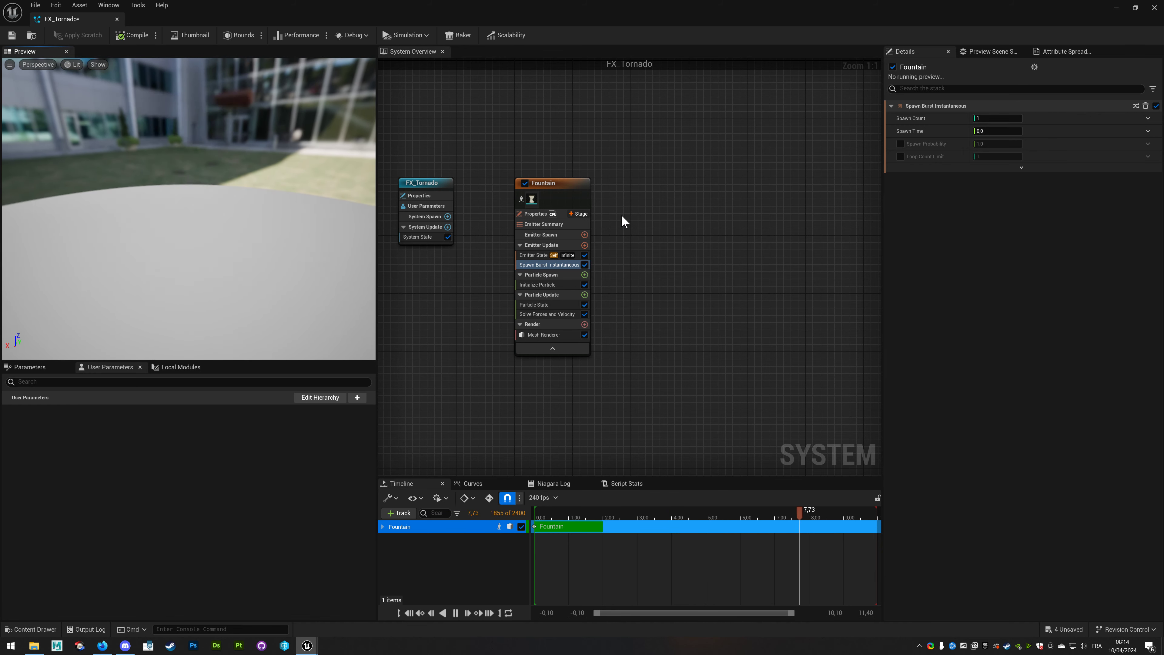
left_click(541, 307)
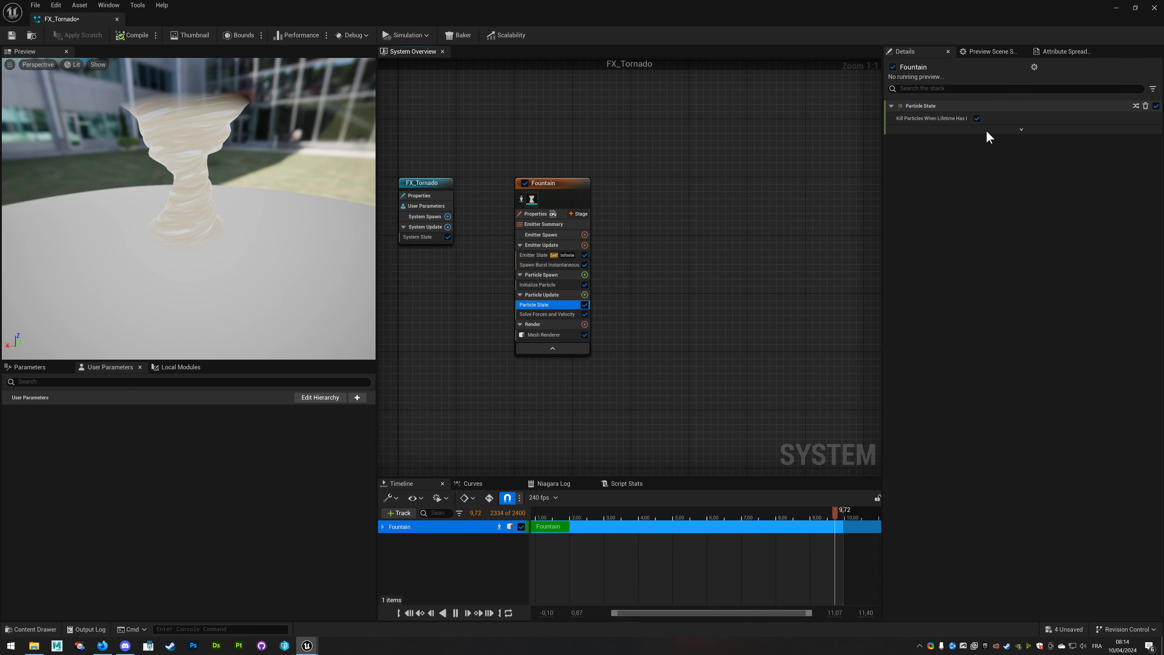
left_click(976, 118)
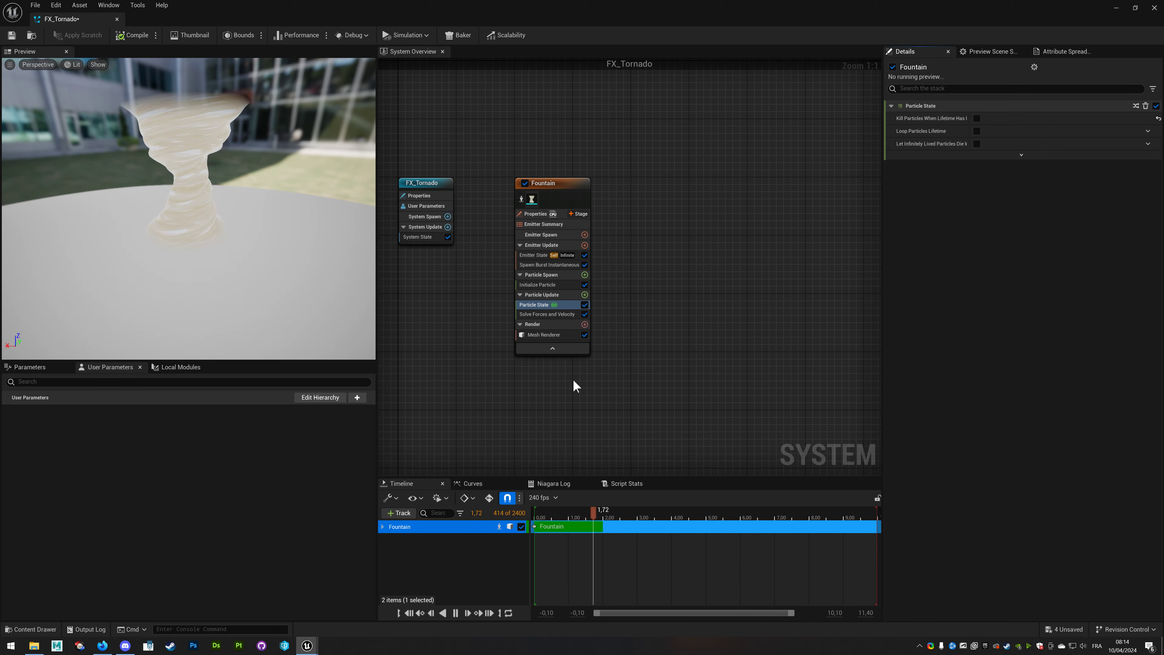
left_click(535, 255)
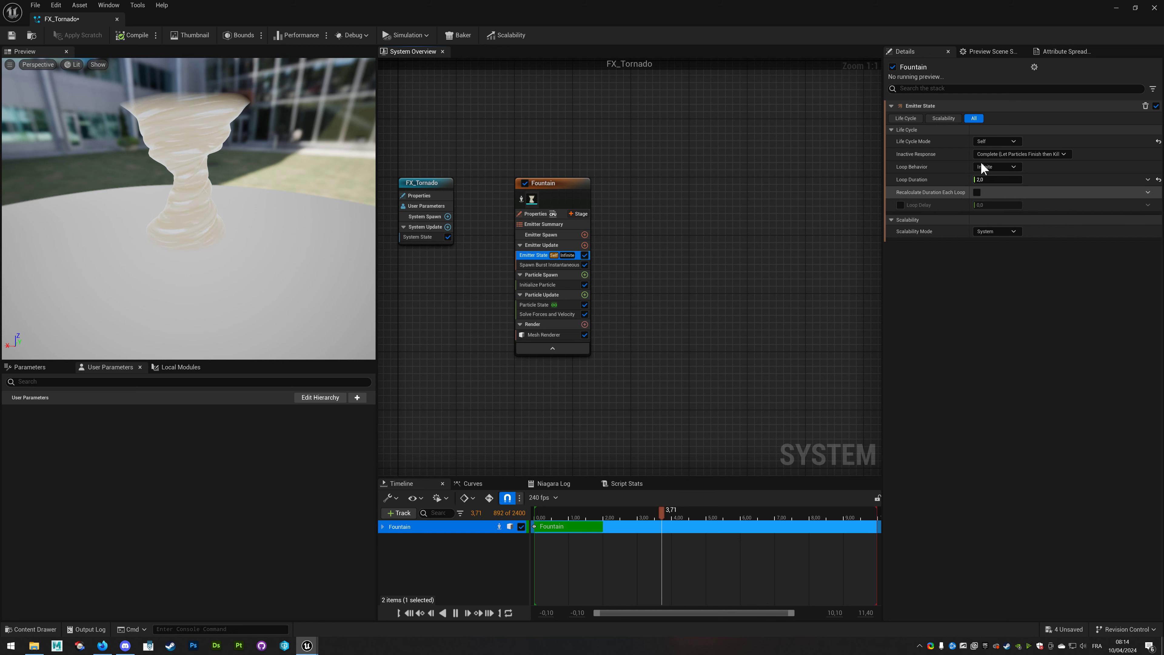
left_click(990, 166)
left_click(992, 190)
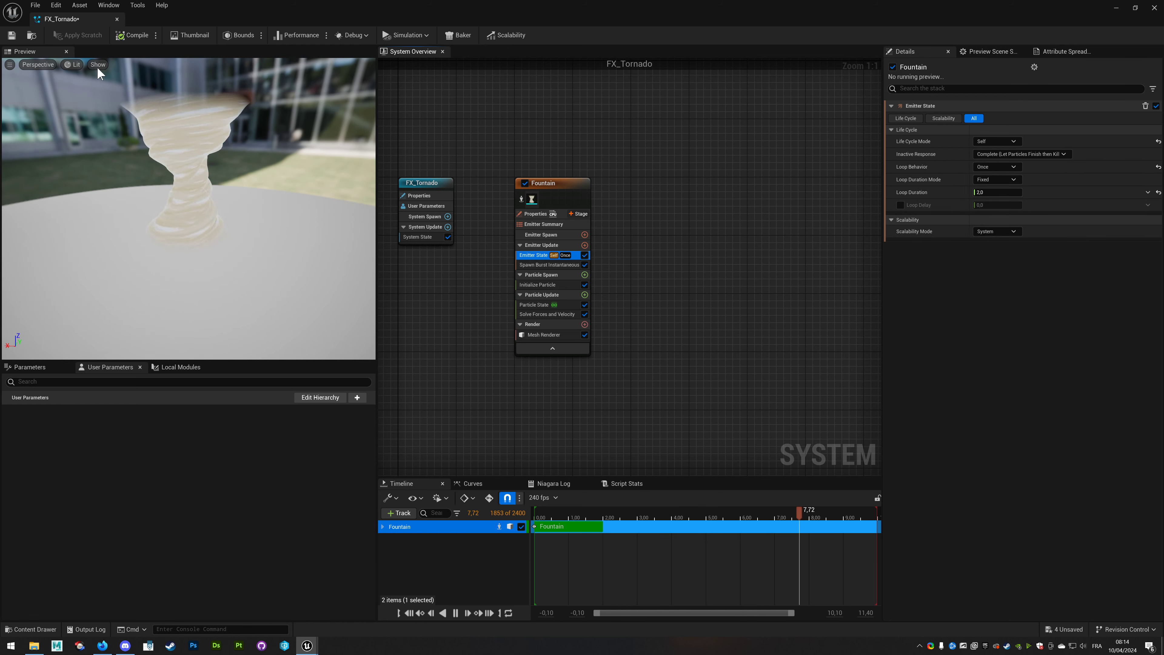
left_click(16, 36)
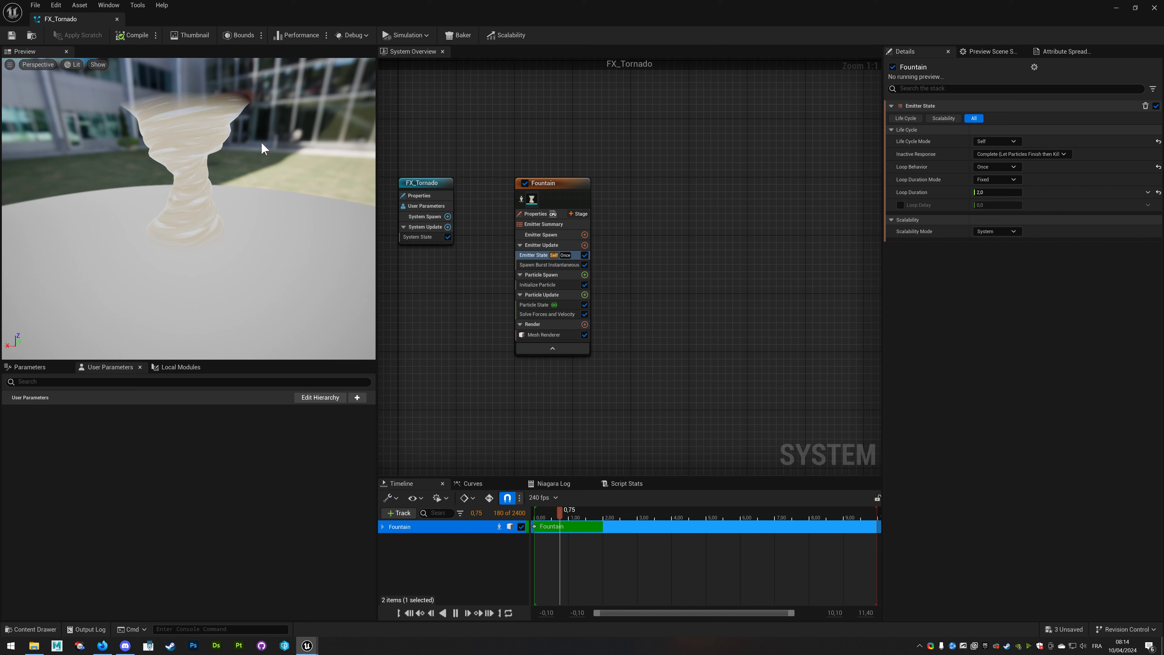
left_click_drag(238, 174, 256, 207)
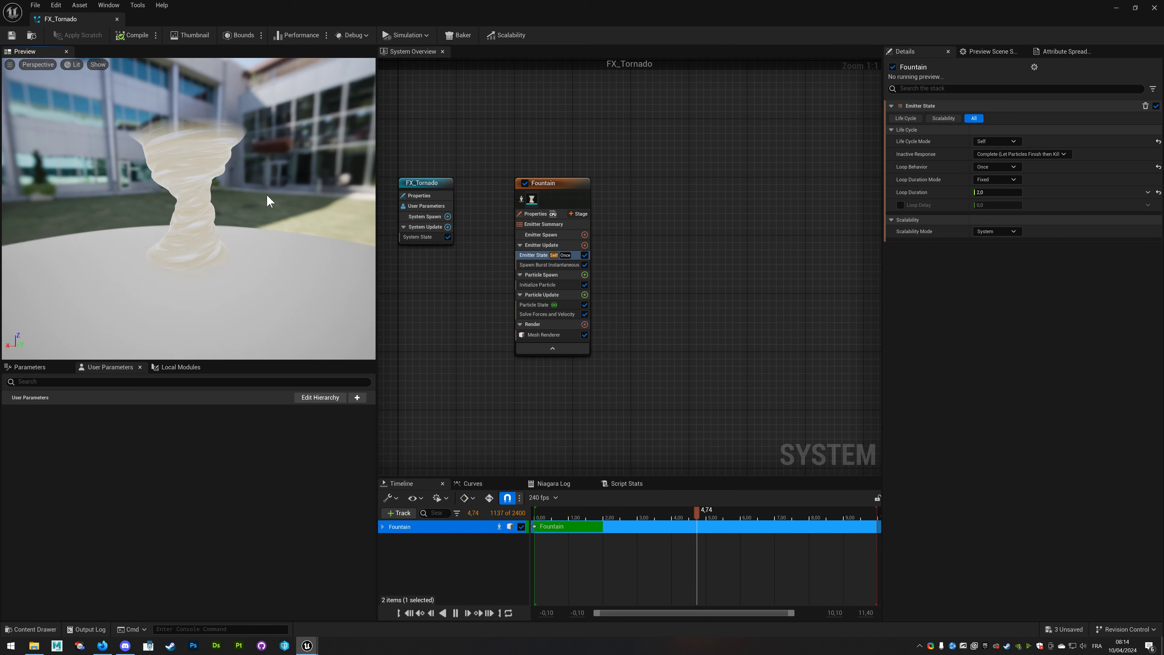
Add a Dynamic Material Parameters module to Particle Spawn, found by searching 'dy'.
left_click(585, 274)
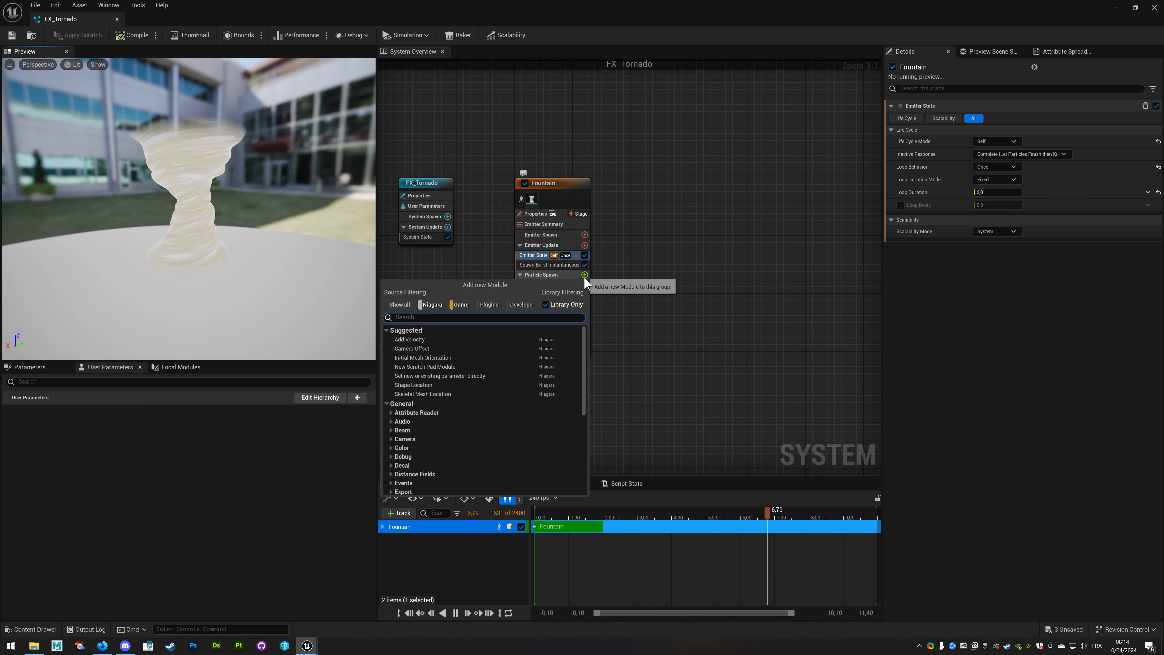
type("dyna")
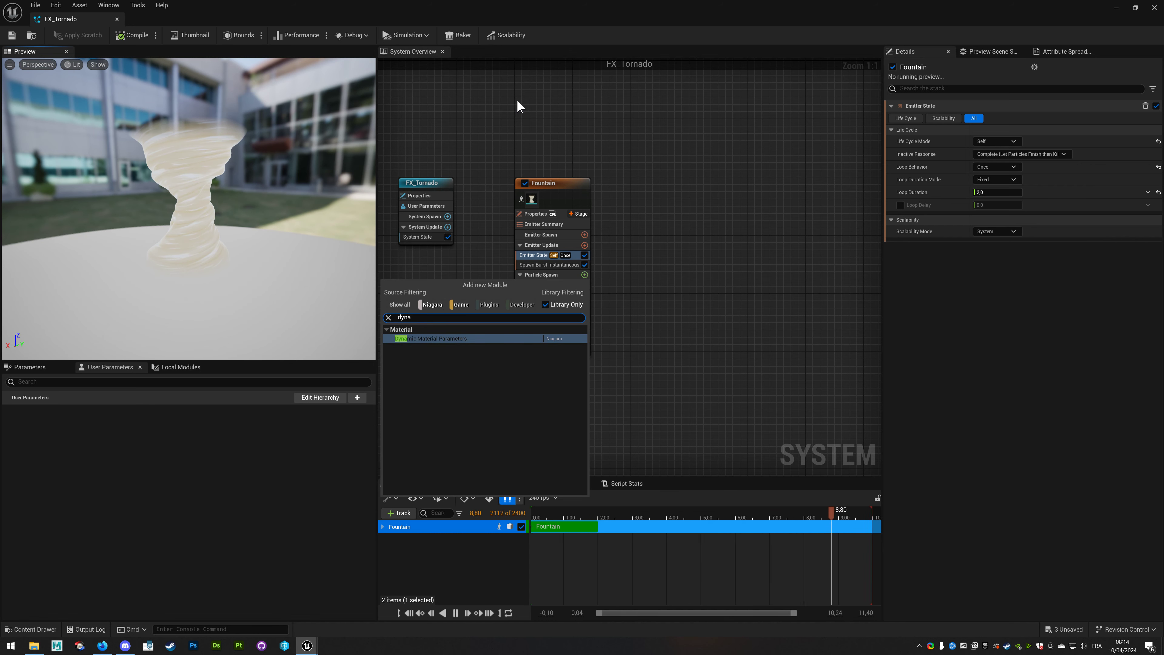
left_click(462, 340)
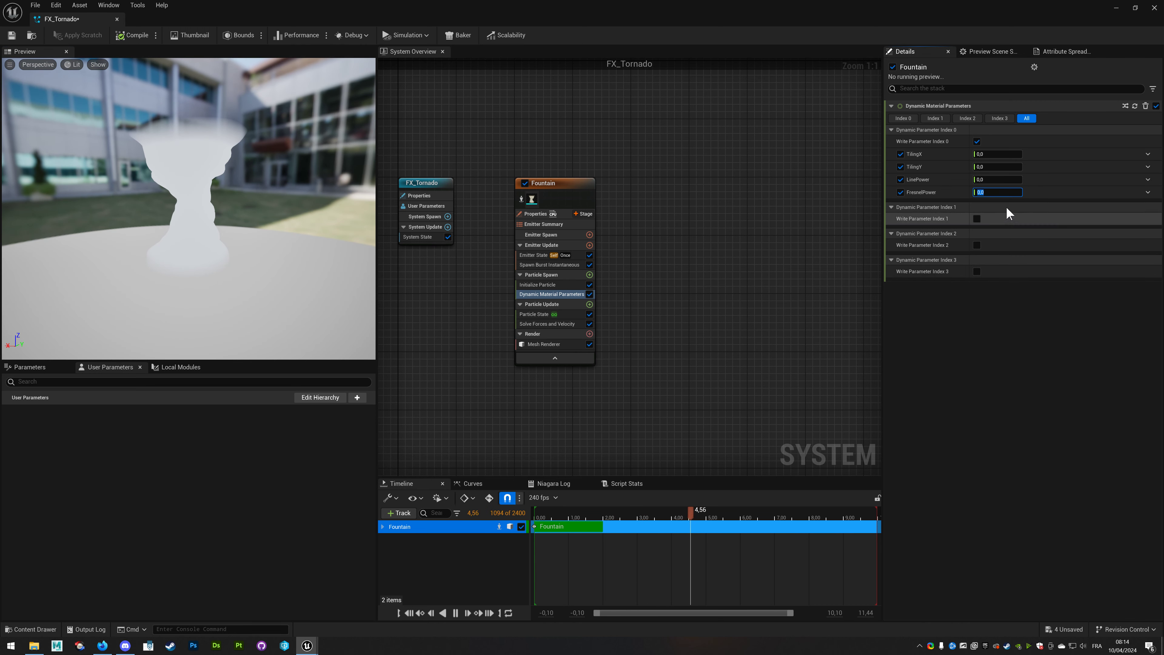
Set FresnelPower 7.0, LinePower 0.6, TilingX 1.0 and TilingY 1.0 in the dynamic parameters.
left_click(994, 193)
type("7")
left_click(991, 179)
type("0.6")
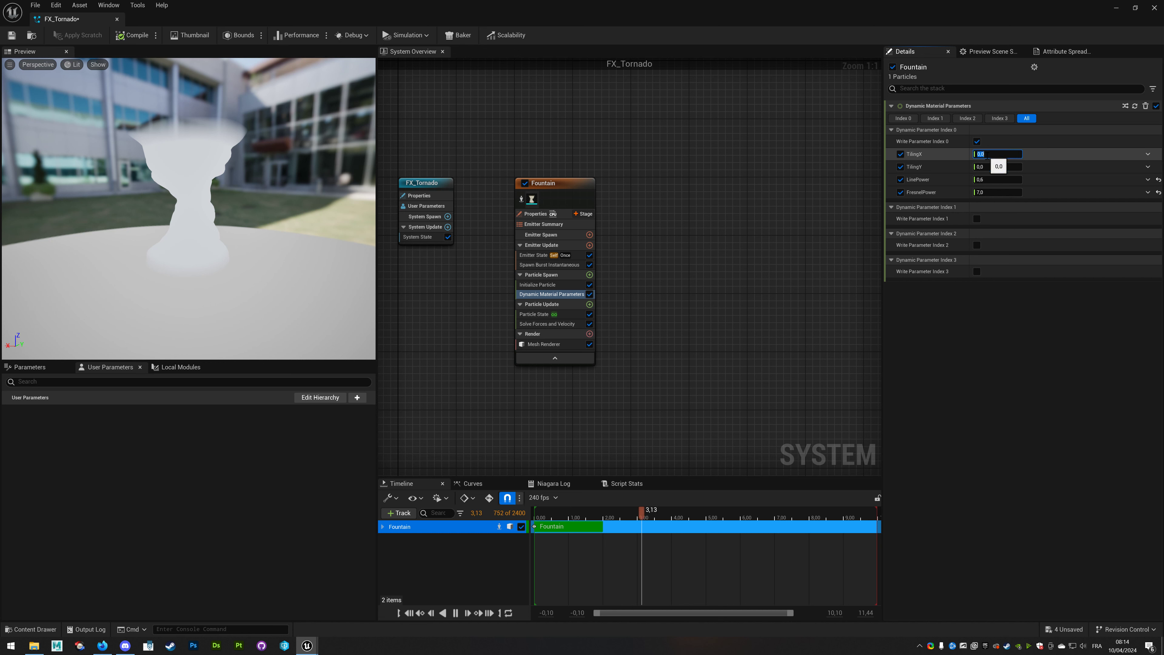
type("1")
key("Tab")
type("1")
key("Return")
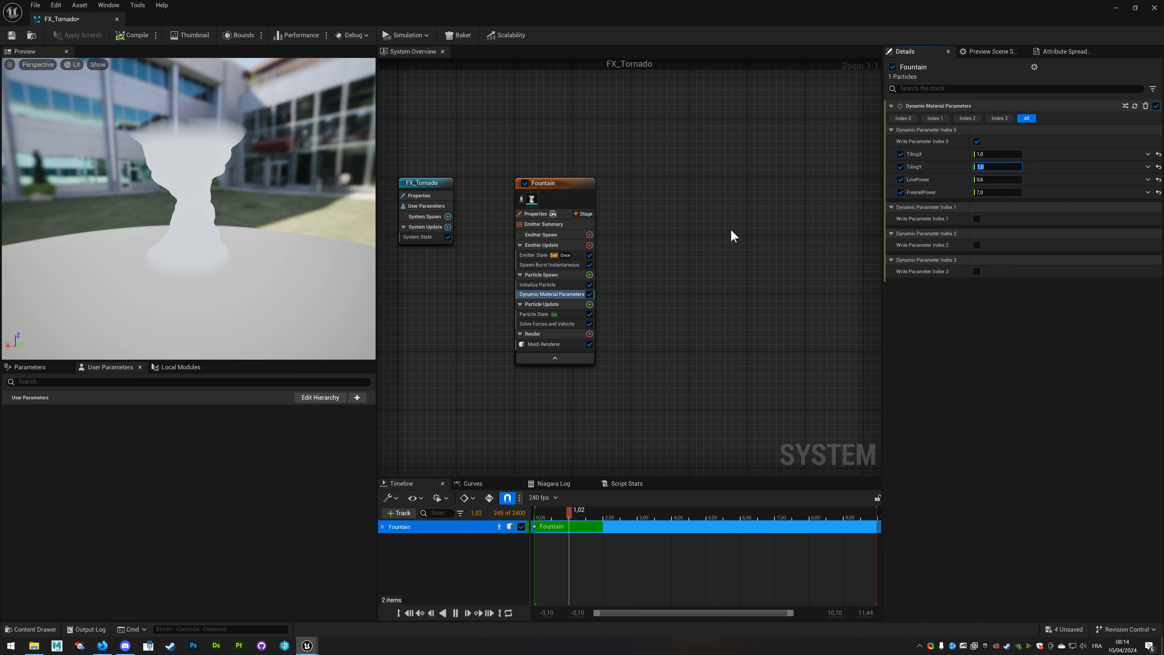
left_click(669, 202)
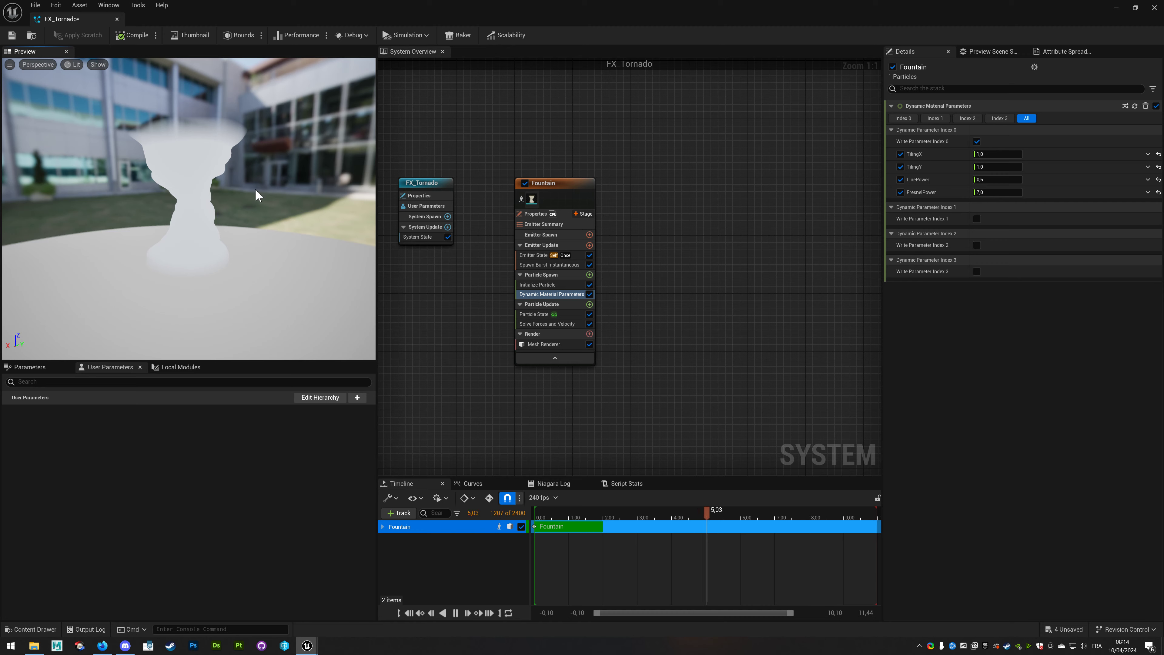
mouse_move(238, 228)
left_mouse_down()
mouse_move(241, 215)
mouse_move(239, 228)
left_mouse_up()
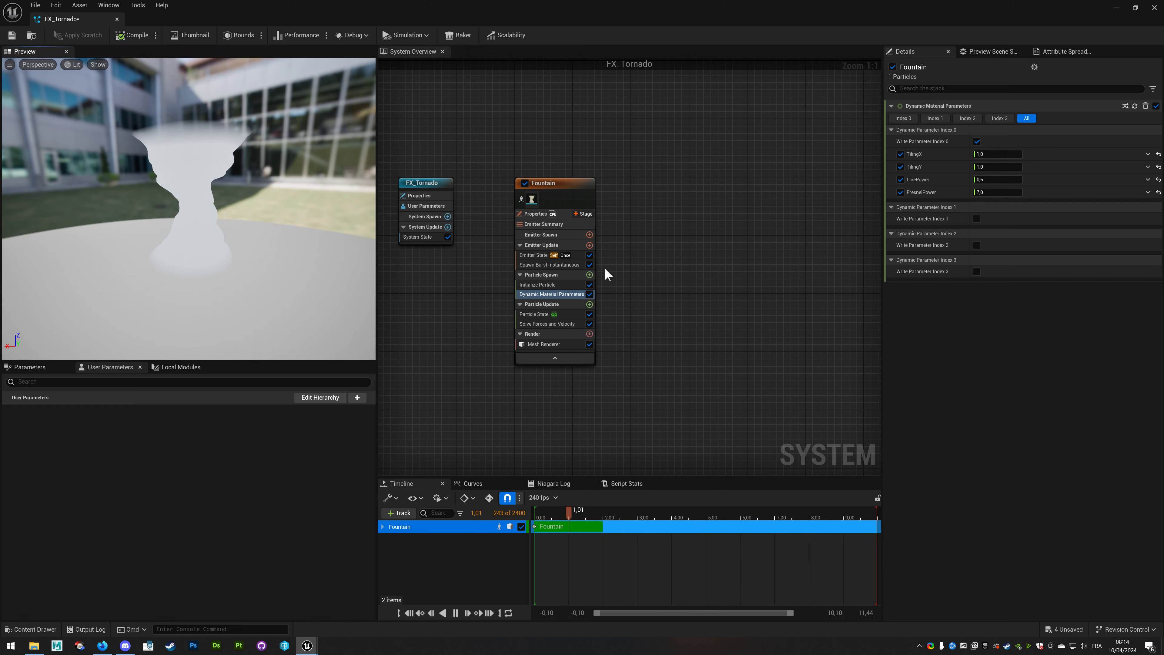
left_click(550, 285)
left_click(564, 296)
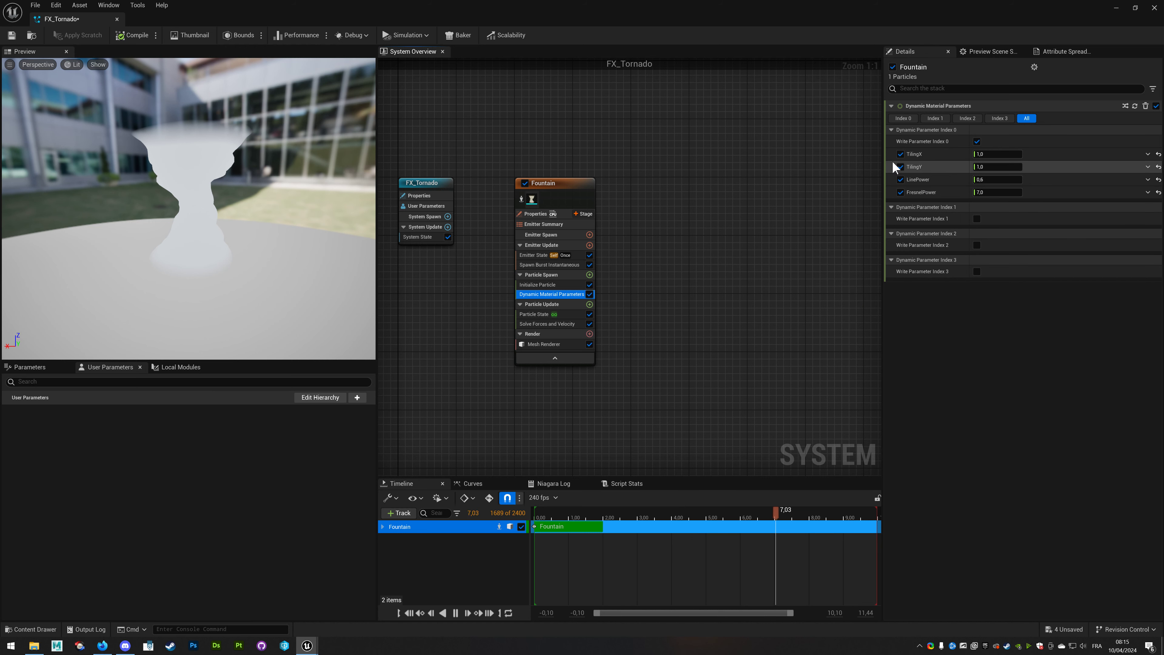
Toggle the Dynamic Material Parameters module and its TilingX, TilingY, LinePower writes off and back on, saving.
left_click(590, 295)
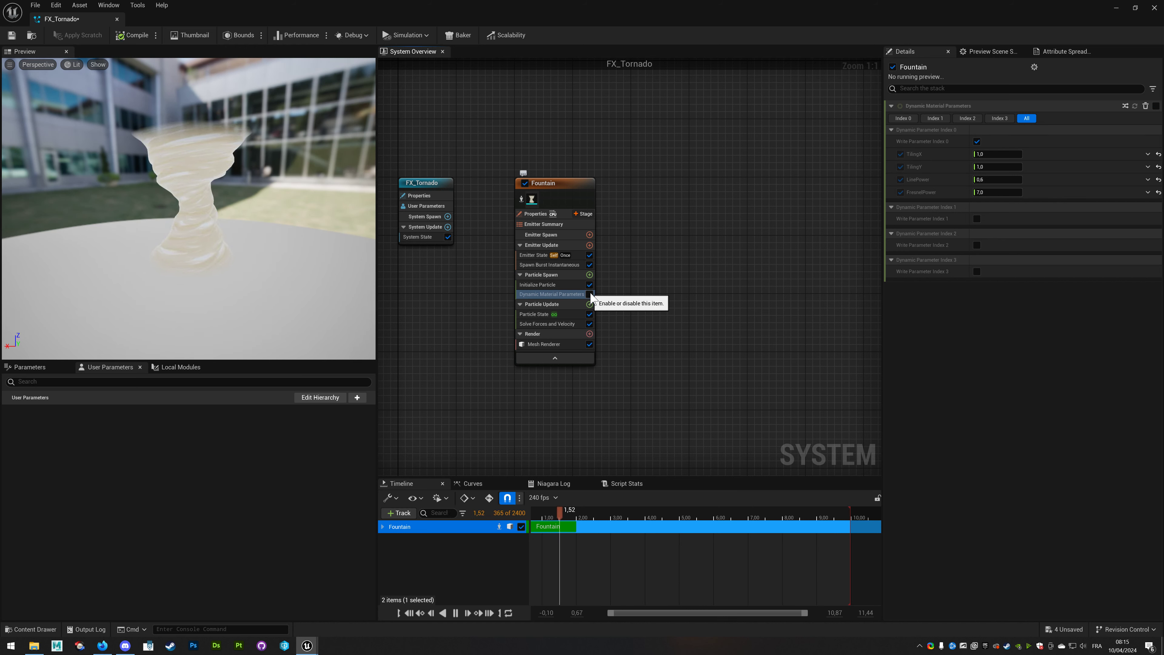
left_click(589, 295)
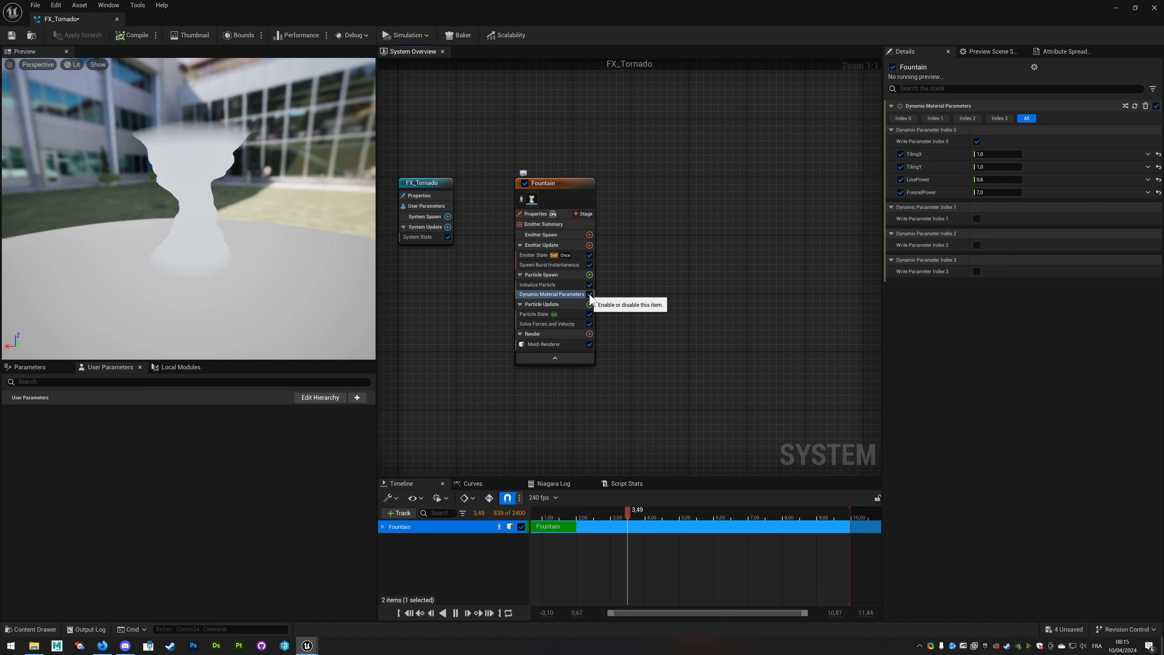
left_click(11, 35)
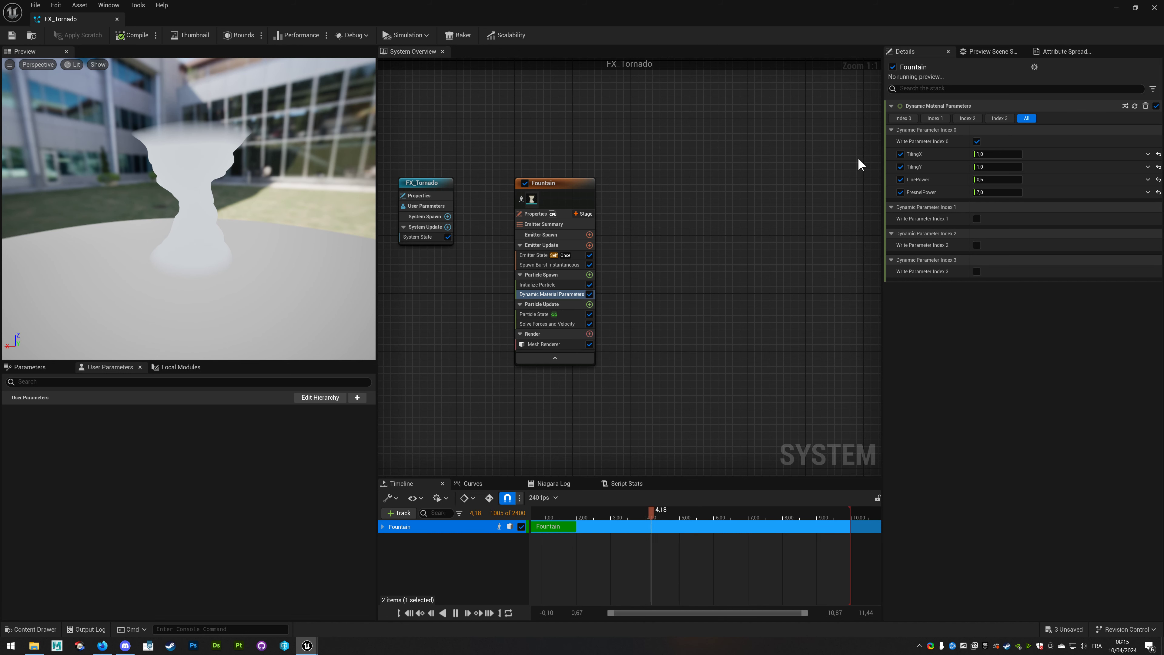
left_click(900, 154)
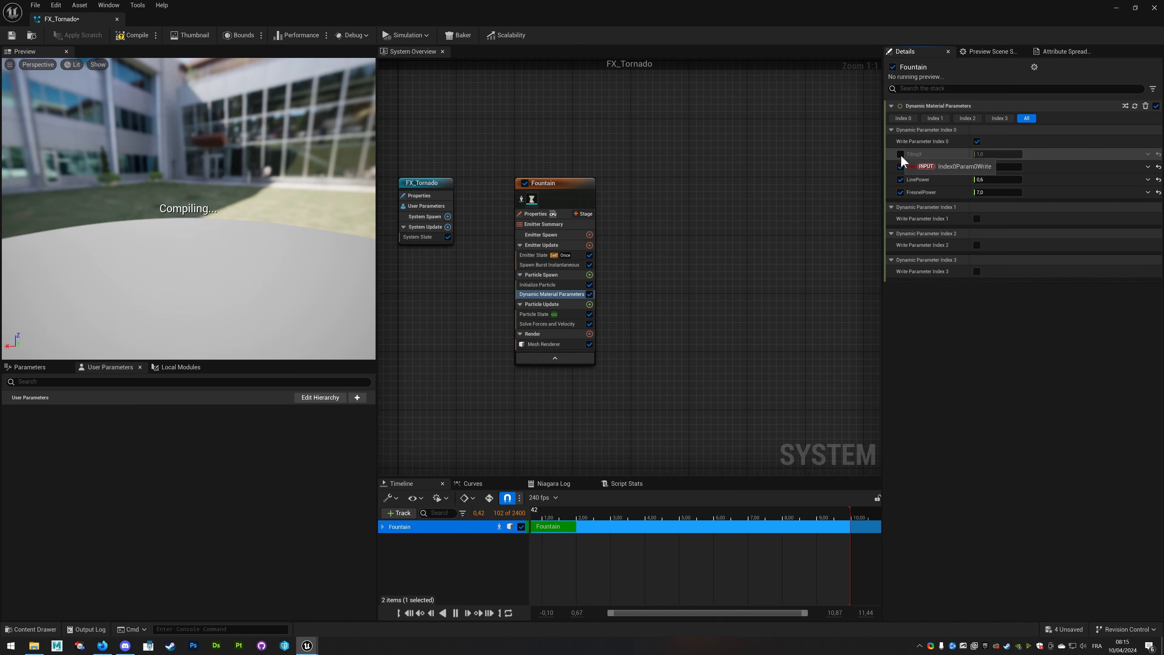
left_click(901, 166)
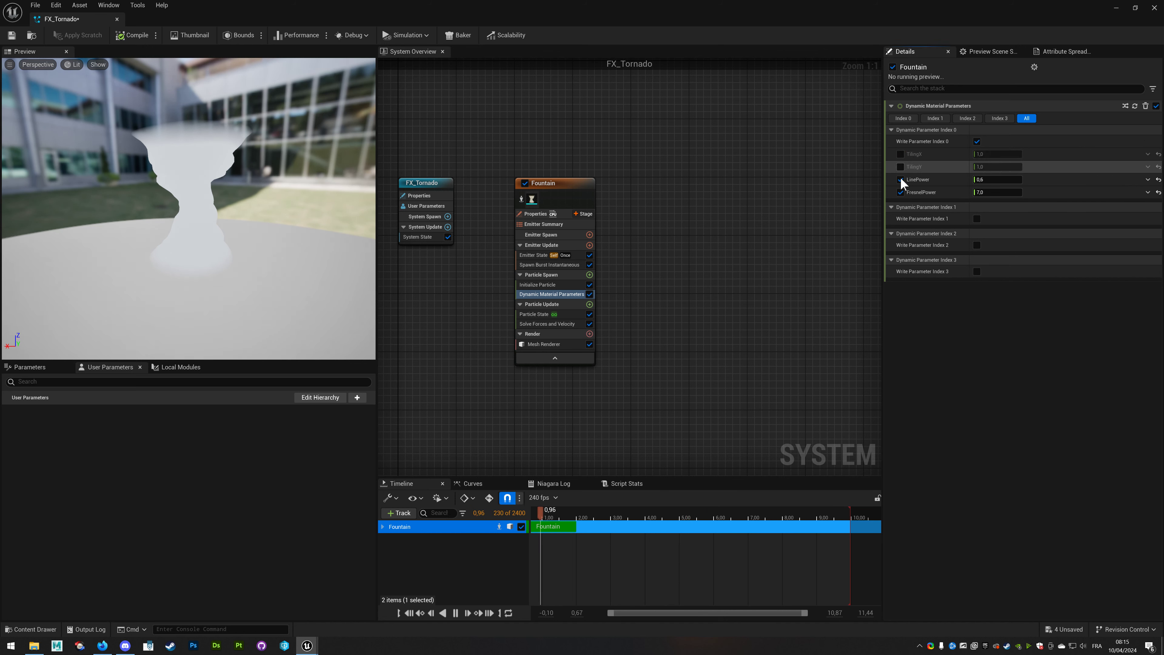
left_click(901, 179)
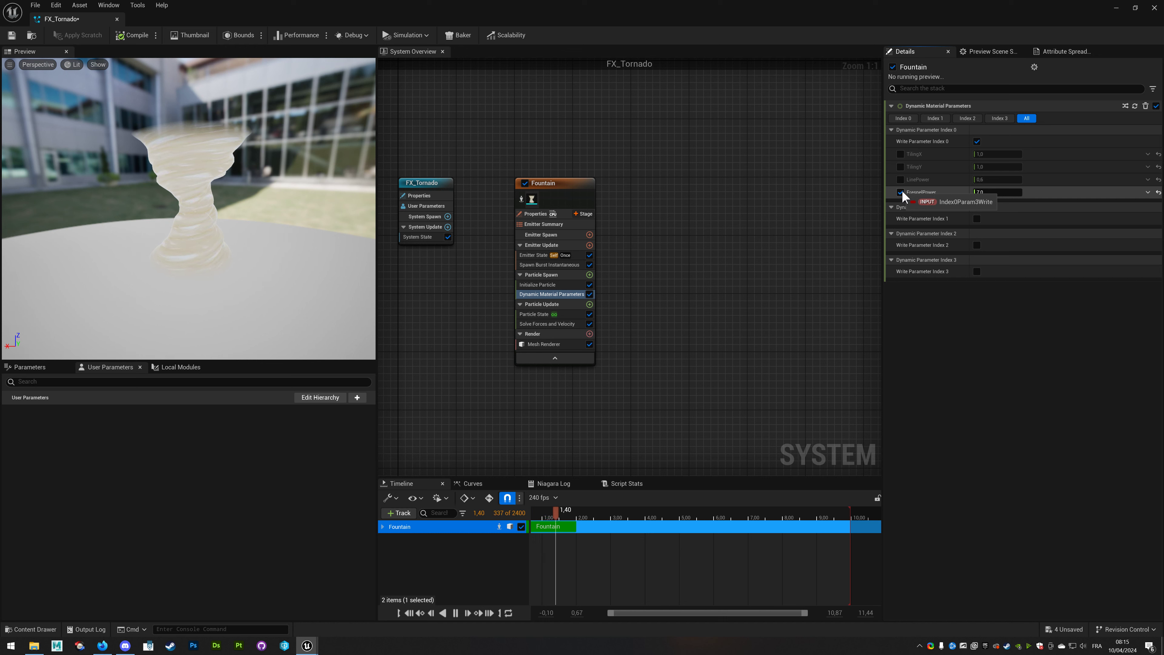
left_click(900, 166)
left_click(900, 154)
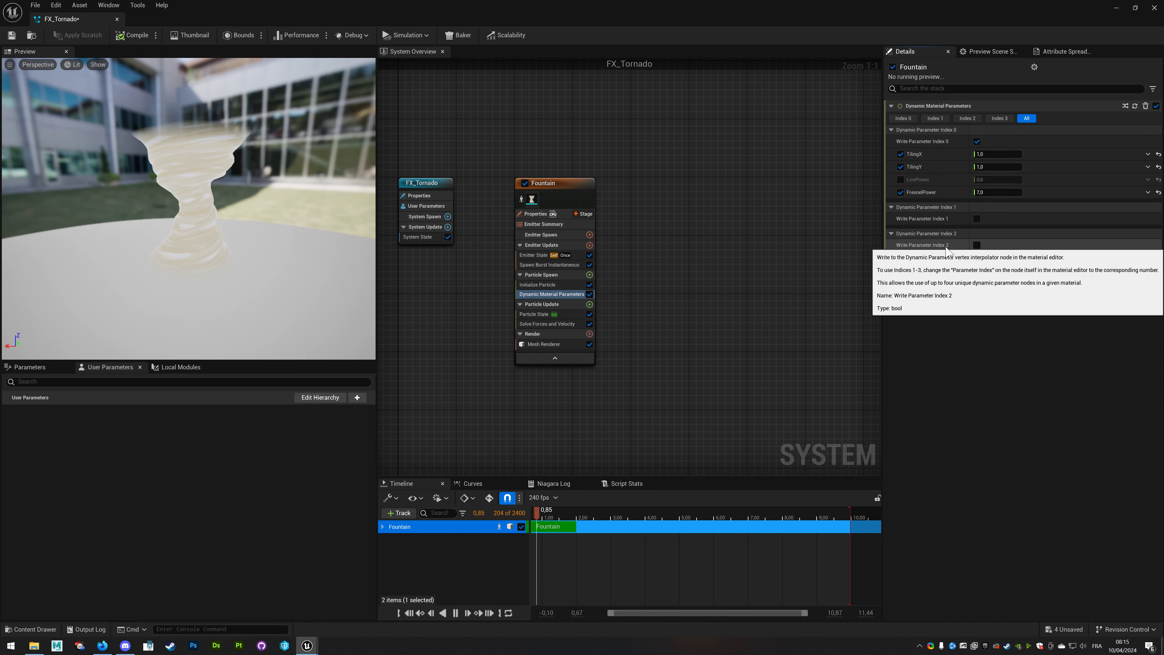
left_click(901, 179)
Change the LinePower dynamic parameter to 10 and minimize the Niagara editor.
left_click(995, 179)
type("1")
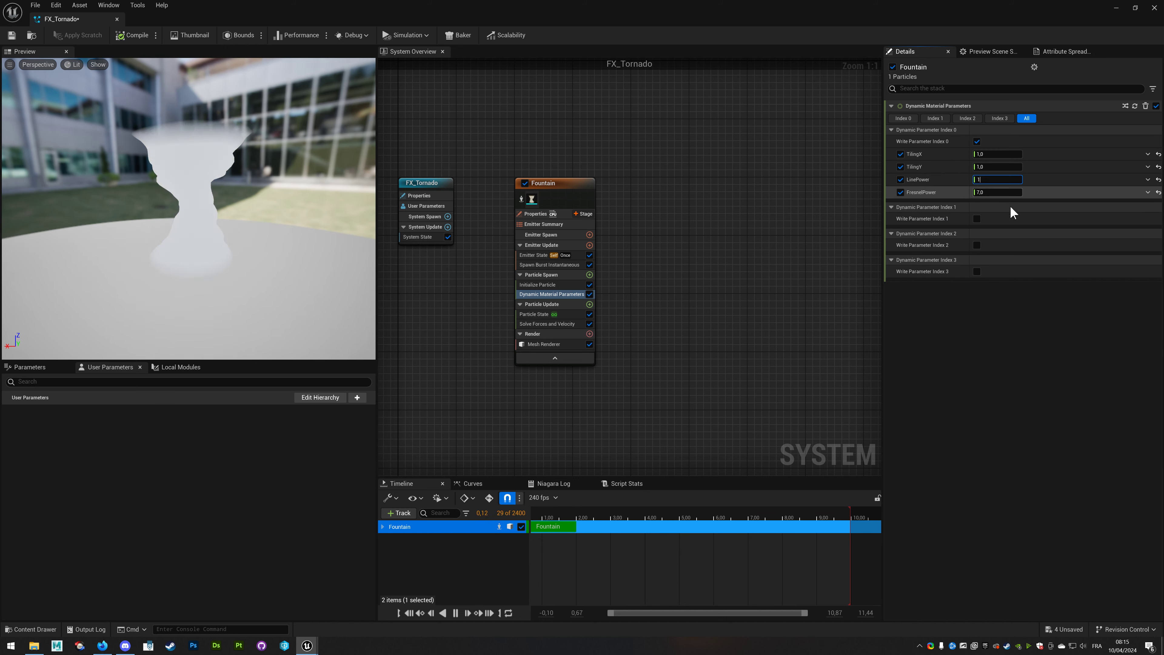
key("Return")
type("10")
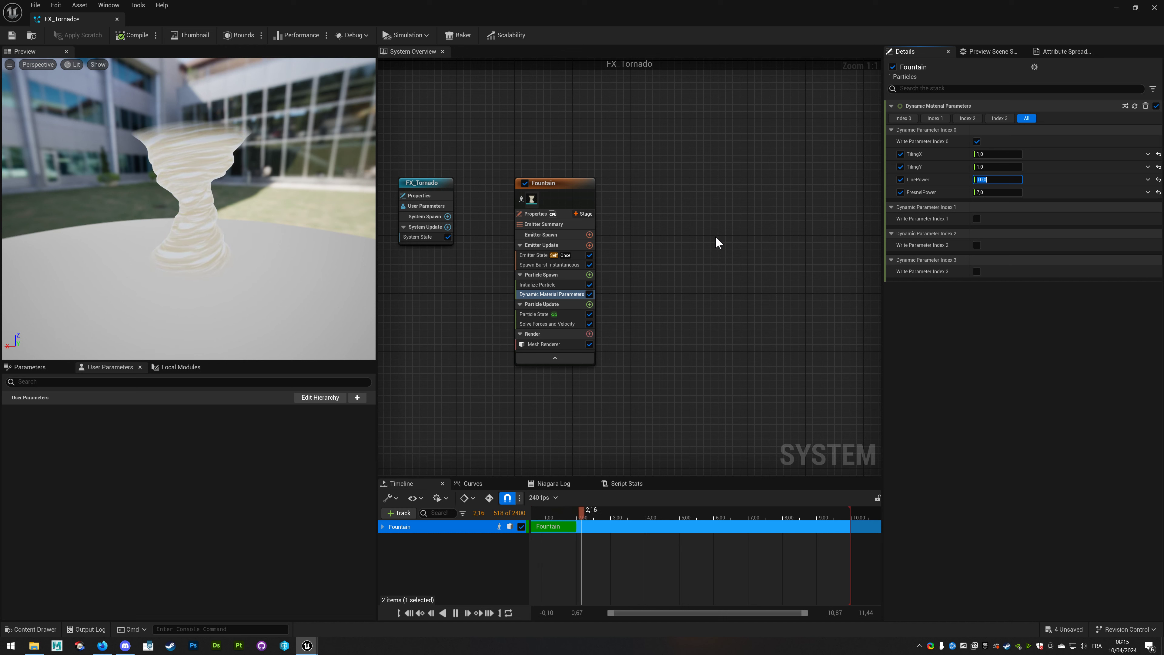
left_click(1115, 9)
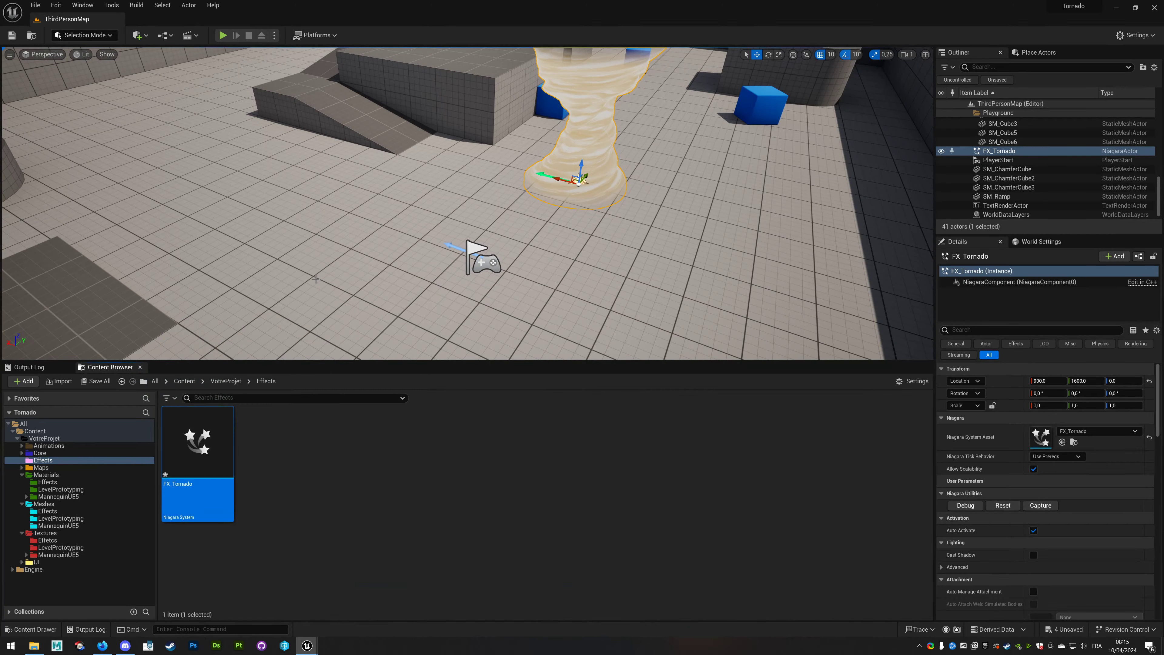
Open M_Tornado from Materials/Effects to review its Dynamic Parameter defaults, then go back to FX_Tornado.
left_click(49, 483)
double_click(265, 459)
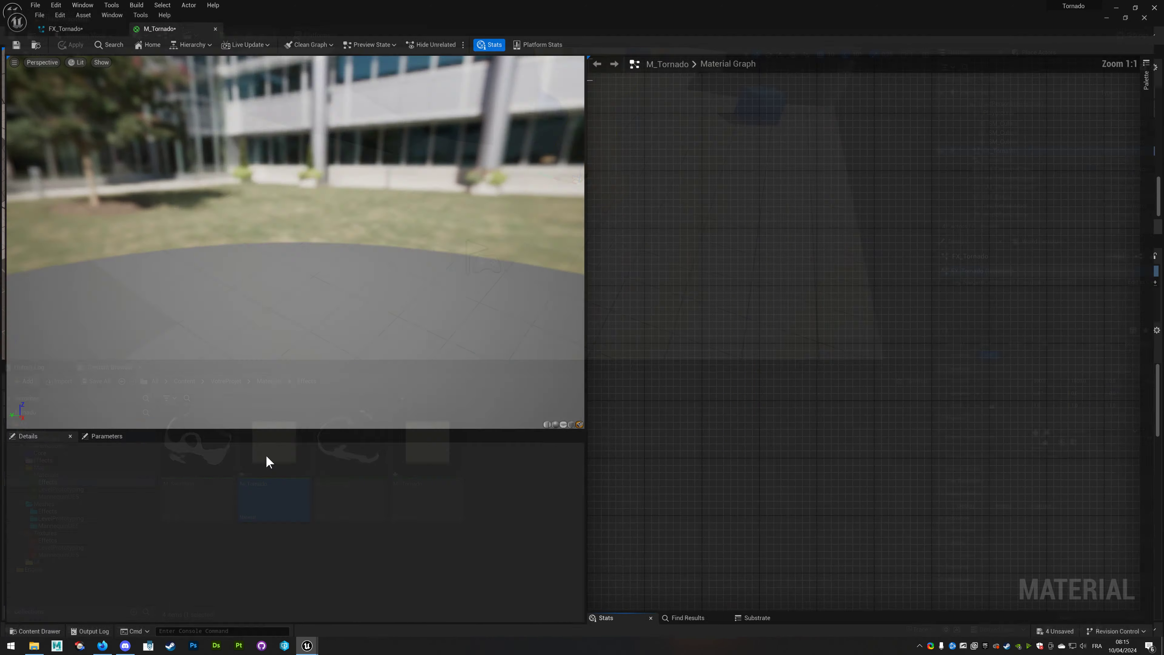
scroll(683, 356, "down", 4)
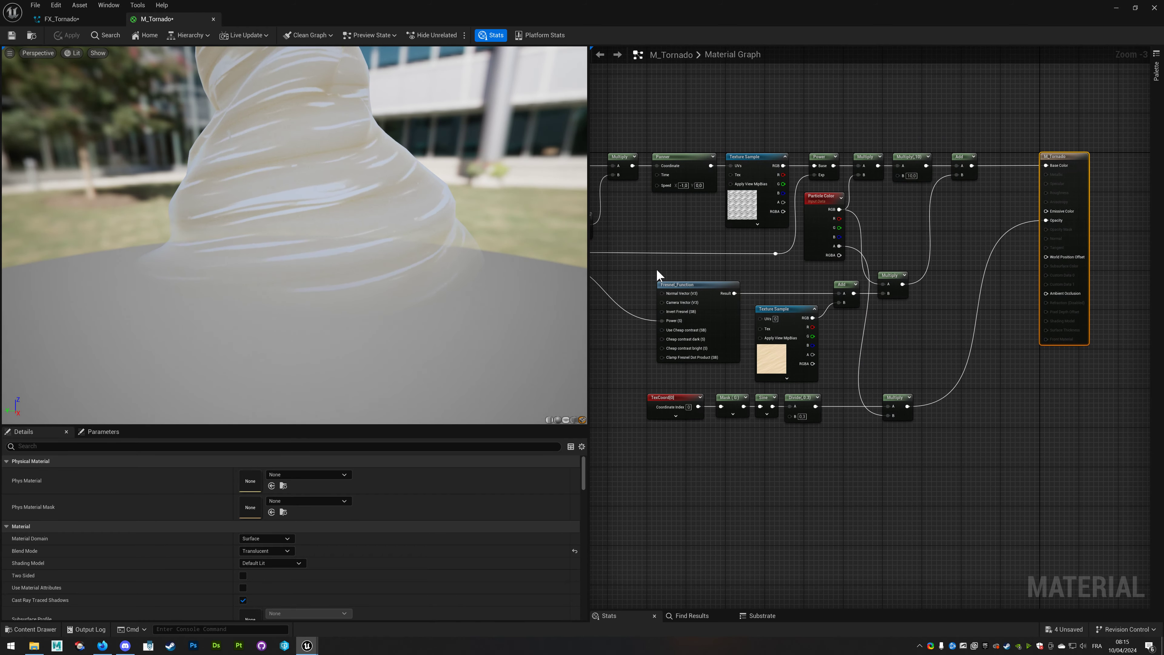
scroll(819, 289, "up", 2)
scroll(819, 290, "up", 2)
left_click(772, 281)
mouse_move(771, 280)
right_mouse_down()
mouse_move(811, 298)
mouse_move(681, 262)
right_mouse_up()
right_click_drag(1004, 133, 760, 155)
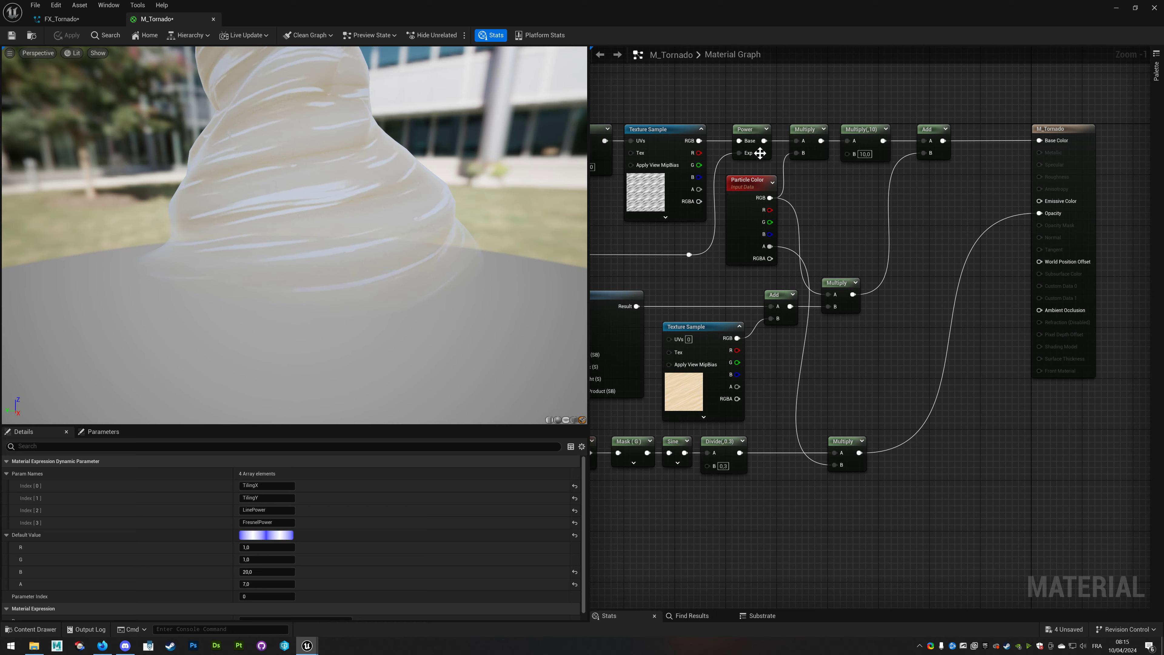
right_click_drag(683, 203, 775, 229)
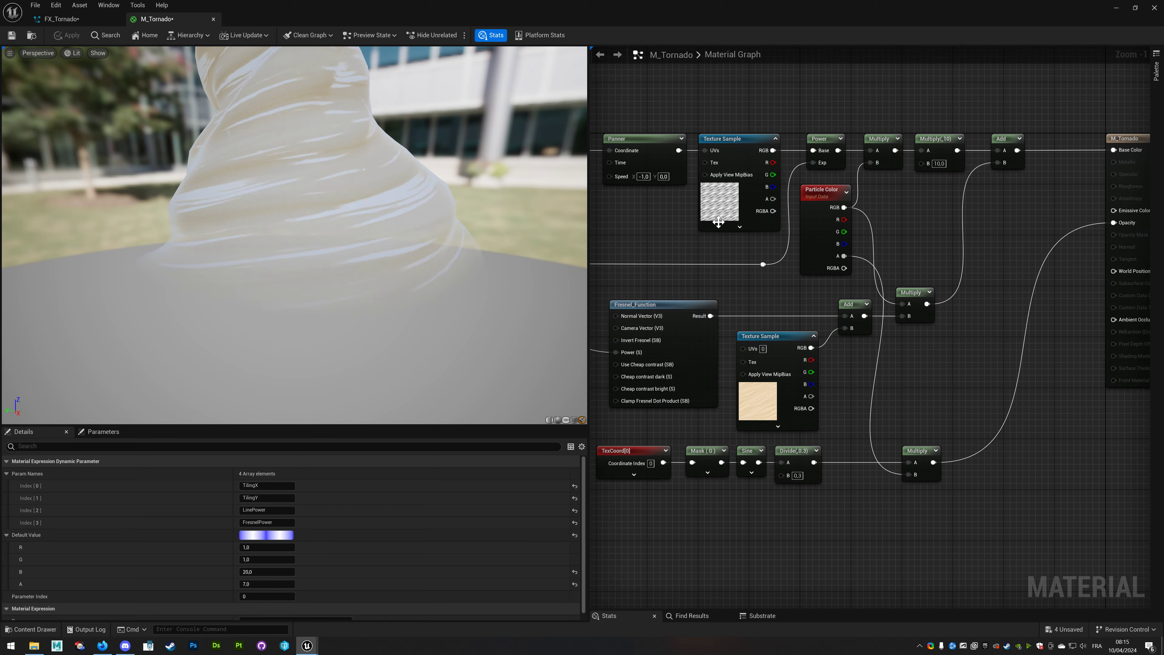
left_click(73, 20)
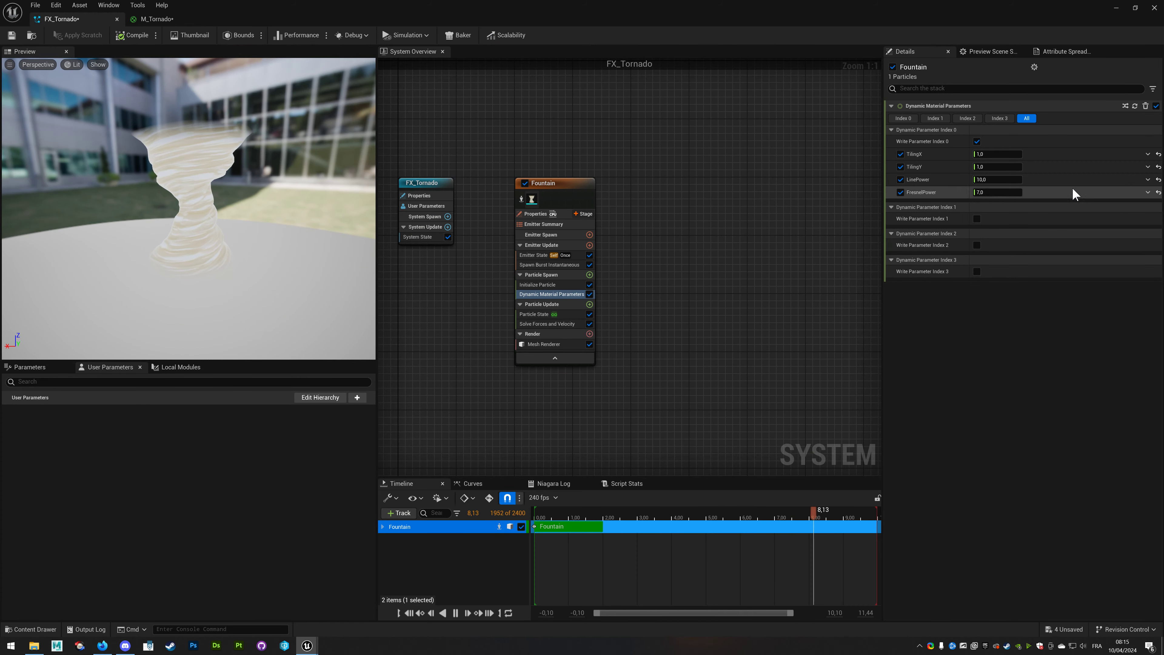
Try the LinePower dynamic material parameter at 20, then at 40, and compare them in the preview.
left_click(996, 179)
type("20")
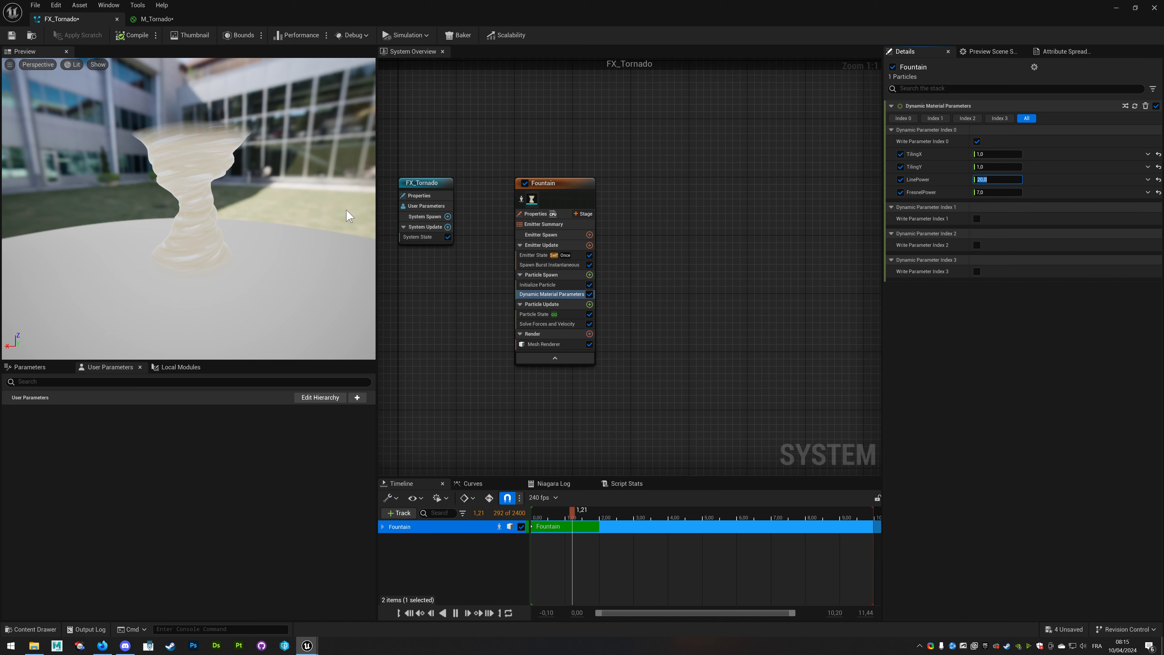
right_click_drag(703, 254, 721, 260)
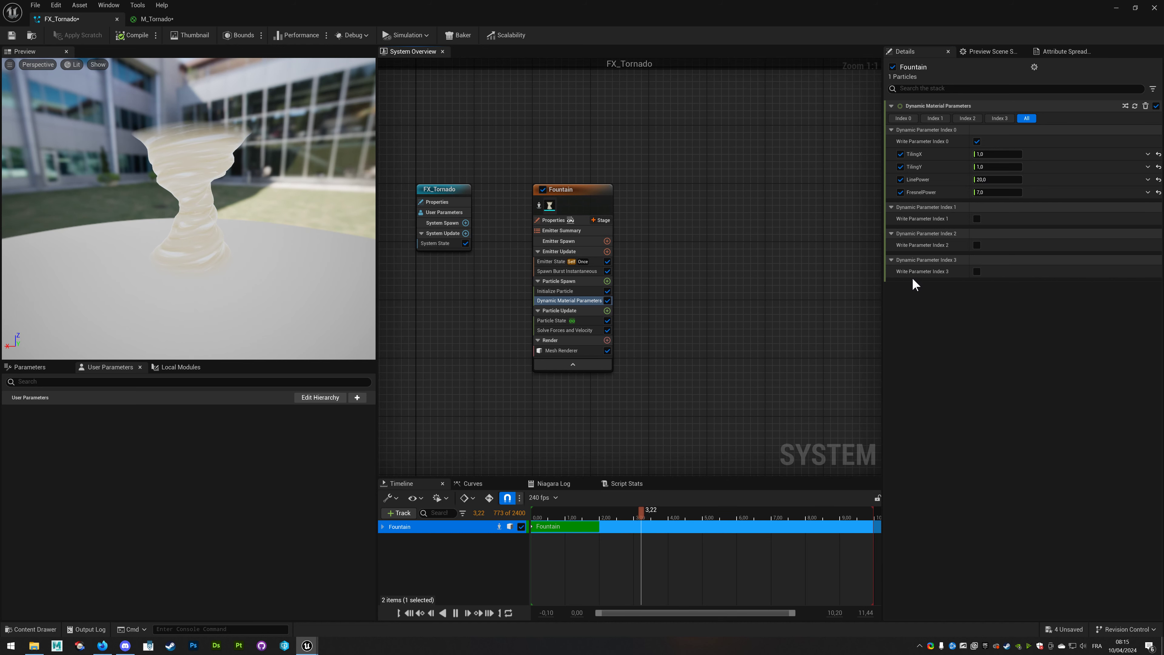
left_click(997, 180)
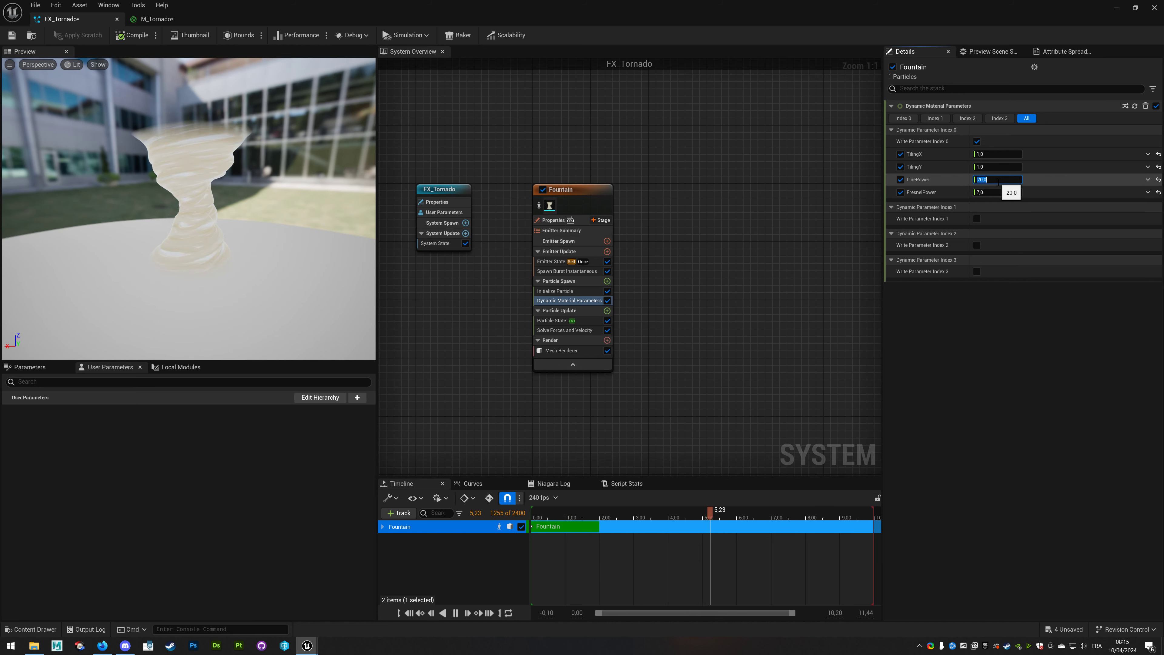
type("40")
key("Return")
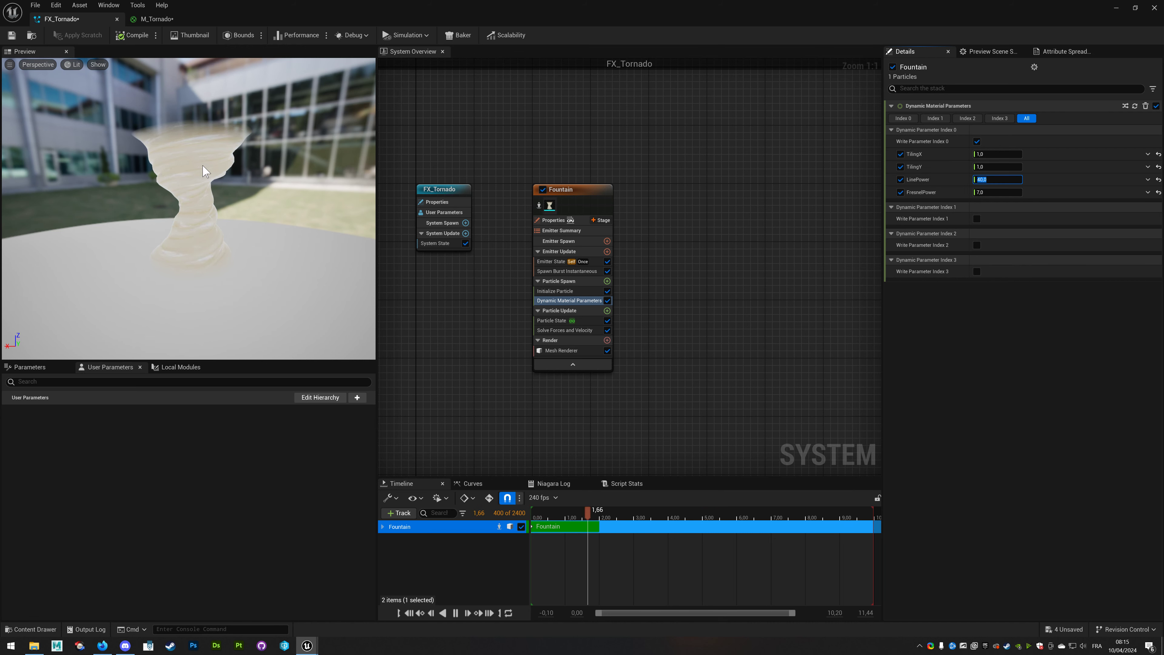
scroll(203, 171, "up", 3)
left_click_drag(207, 174, 178, 123)
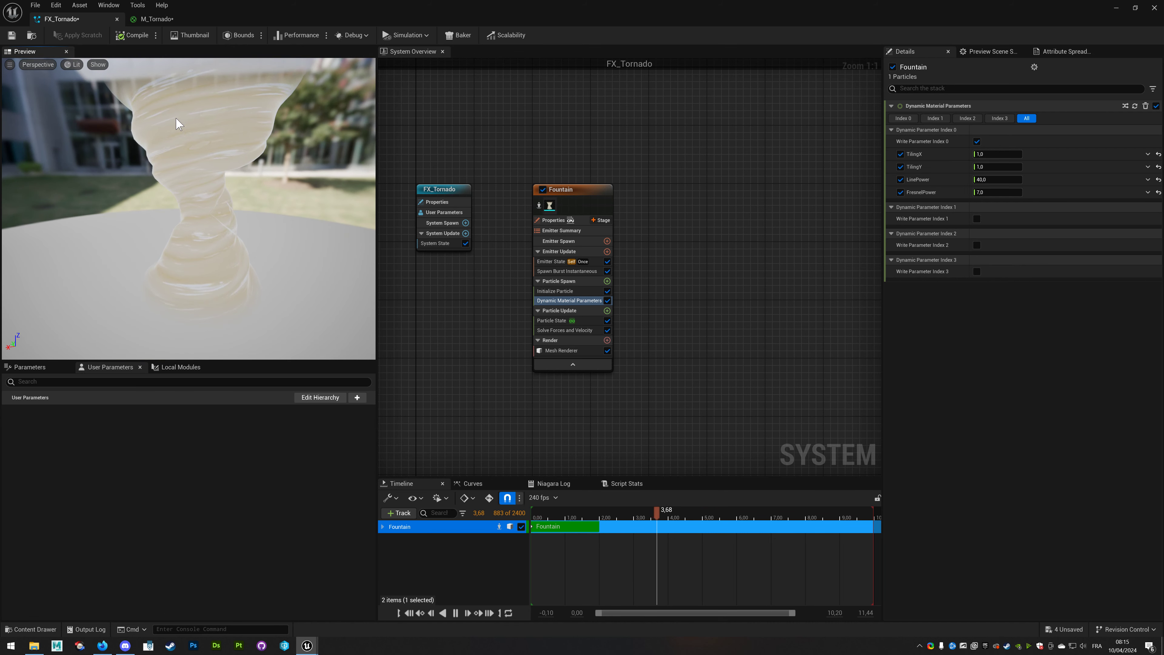
Return LinePower to 20, then settle it on 30.
left_click(997, 179)
type("20")
key("Return")
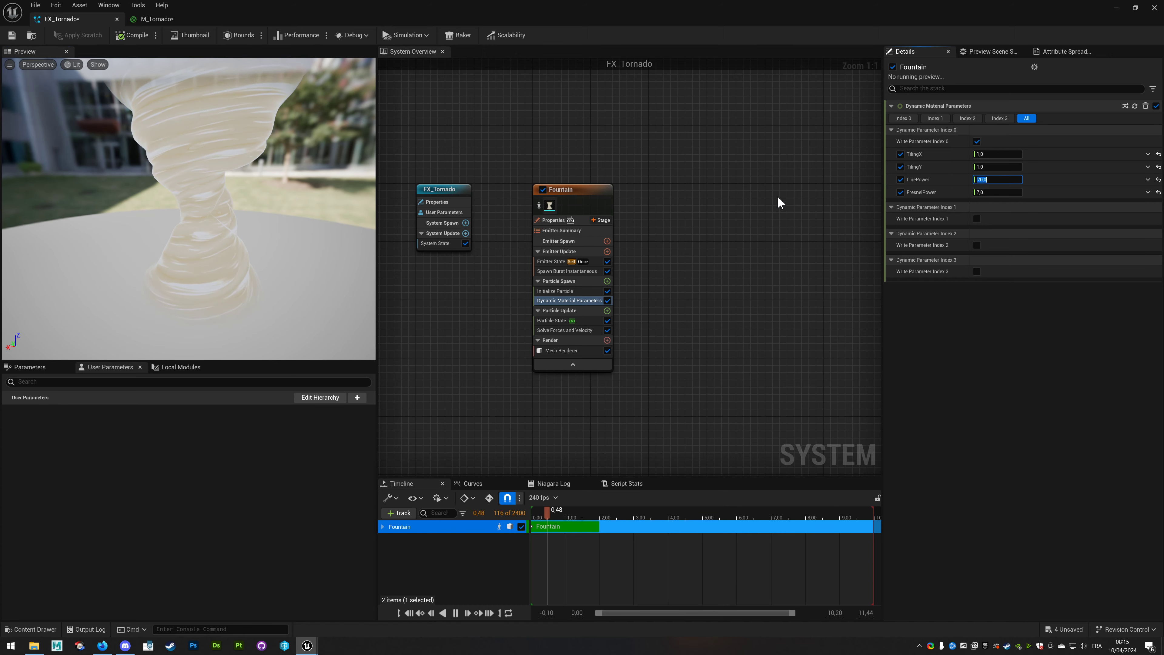
type("3")
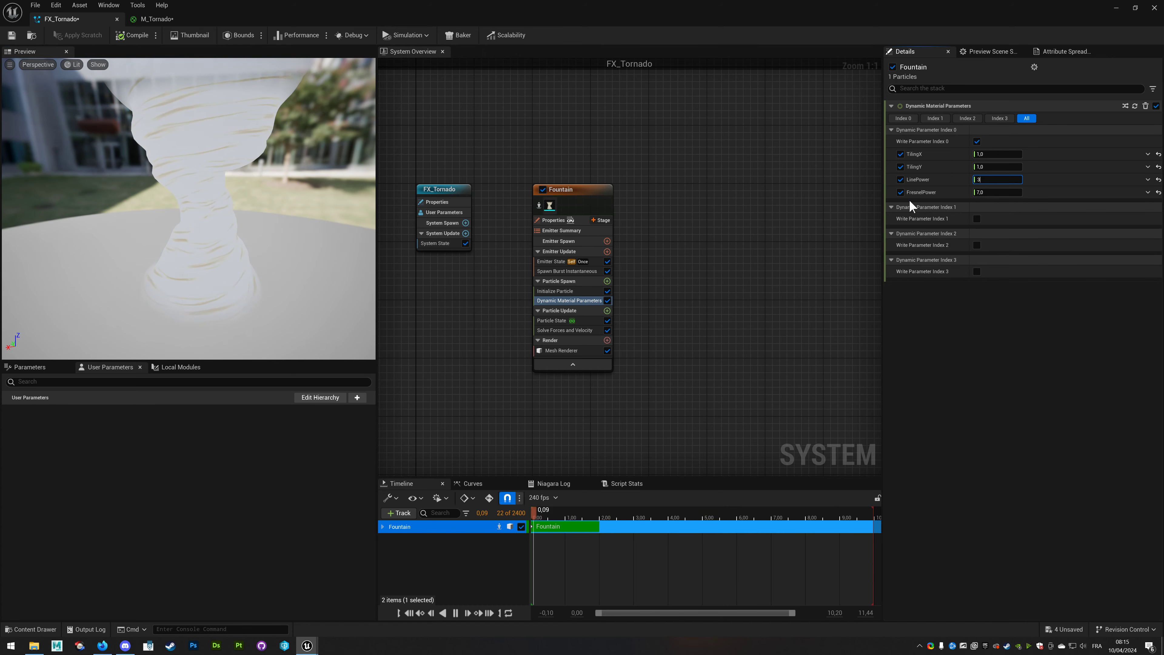
type("0")
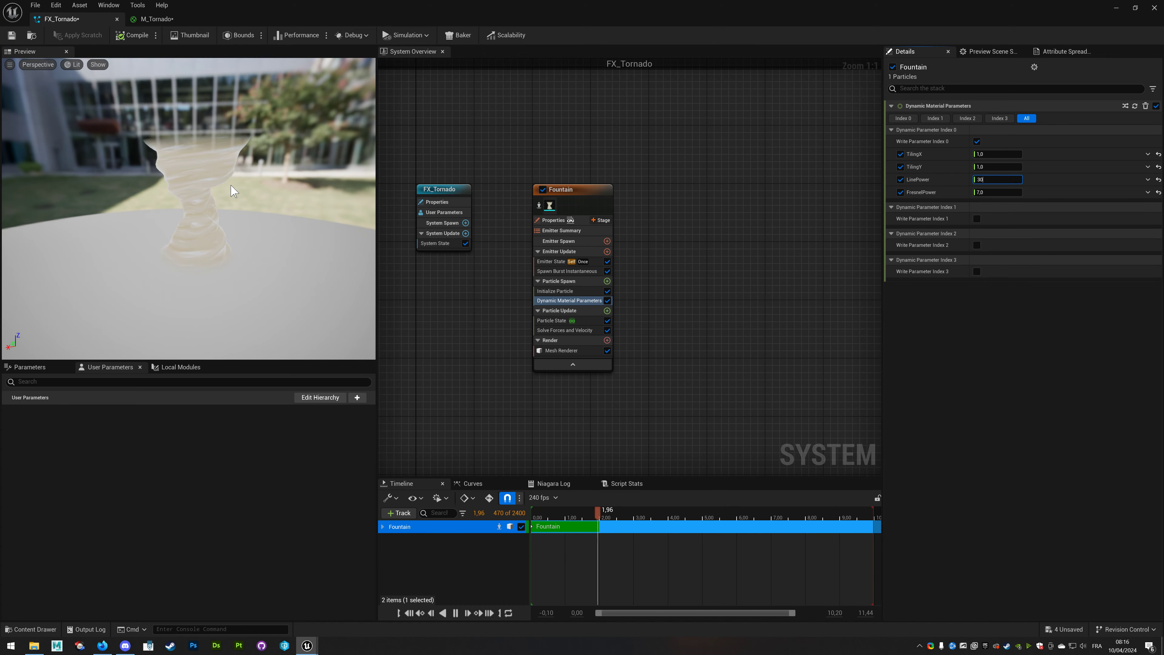
left_click_drag(235, 188, 245, 204)
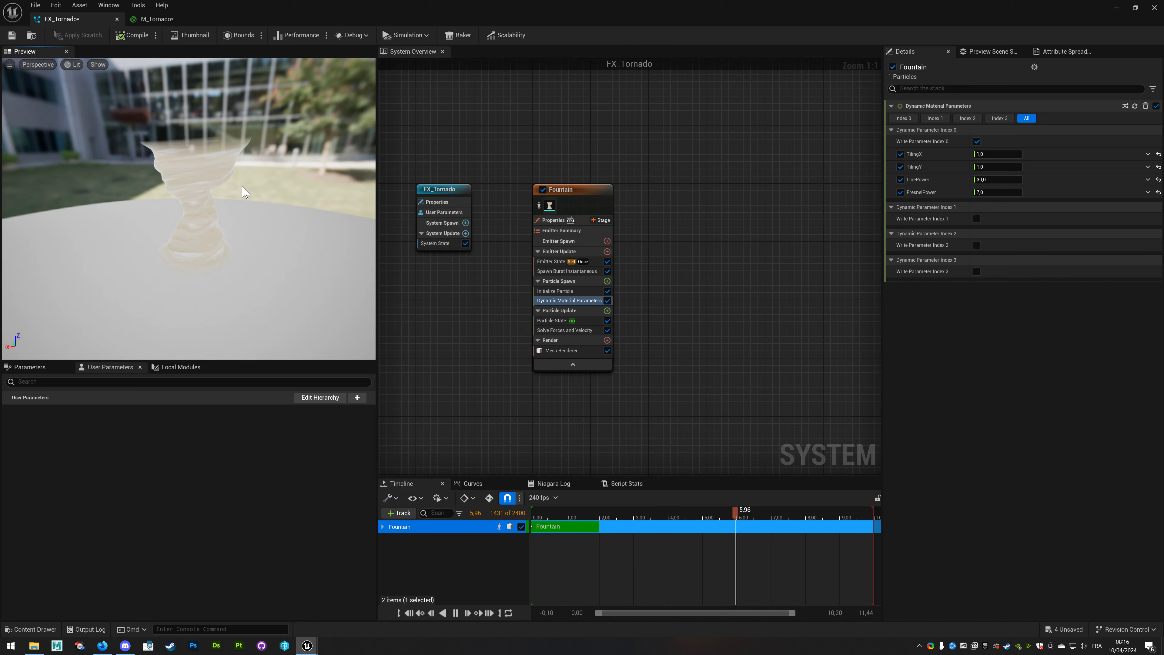
Add a Linear Color user parameter named Color to FX_Tornado.
left_click(357, 397)
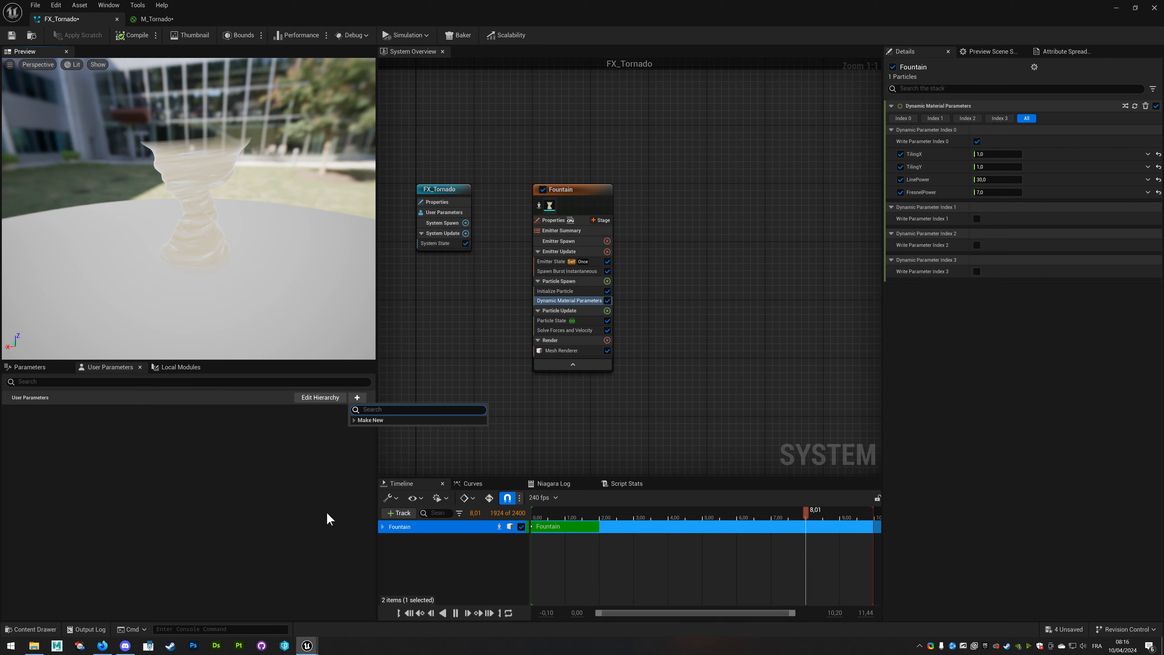
type("linear")
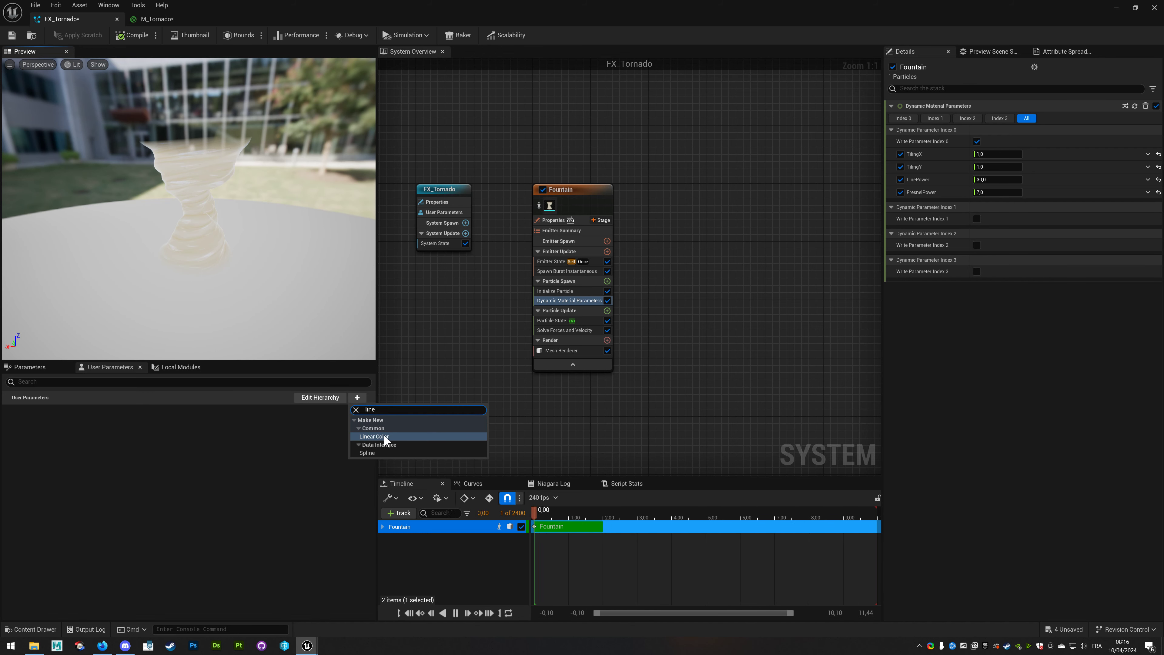
left_click(397, 437)
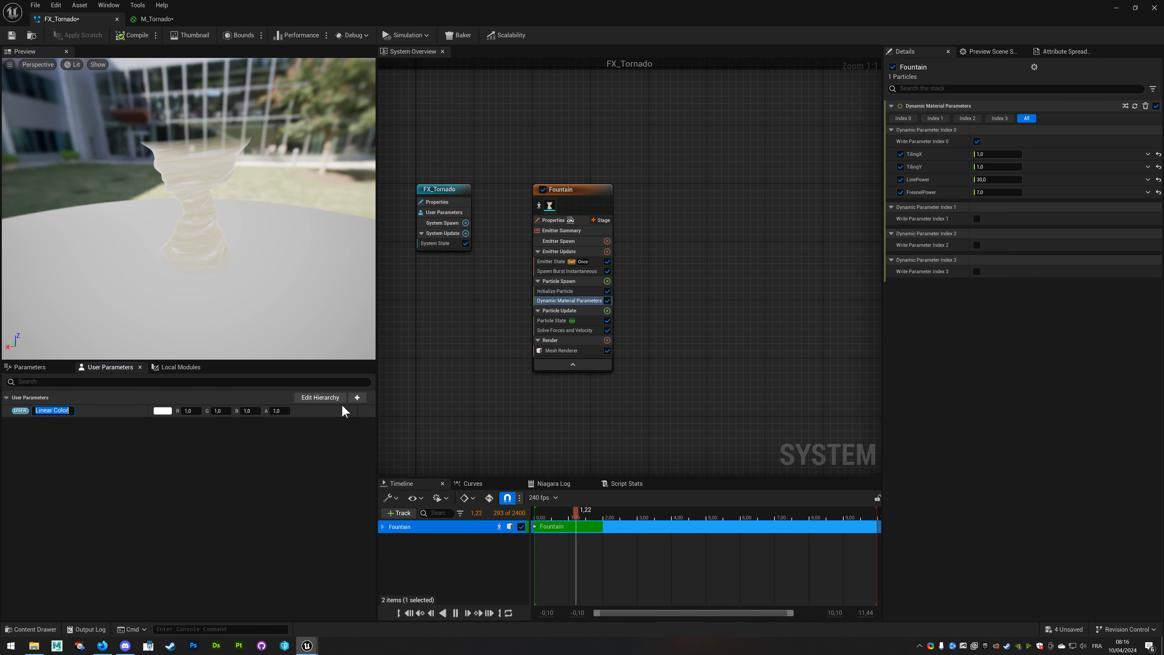
type("Color")
key("Return")
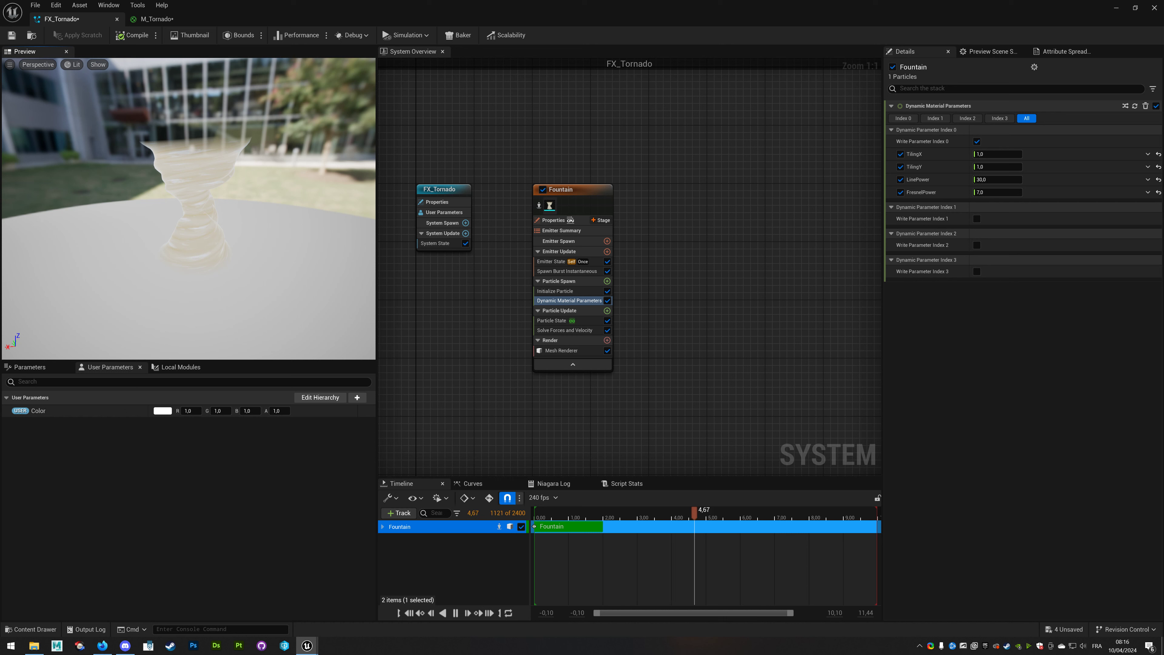
Set the Color parameter to hex CCA95FFF, a warm tan.
left_click(162, 410)
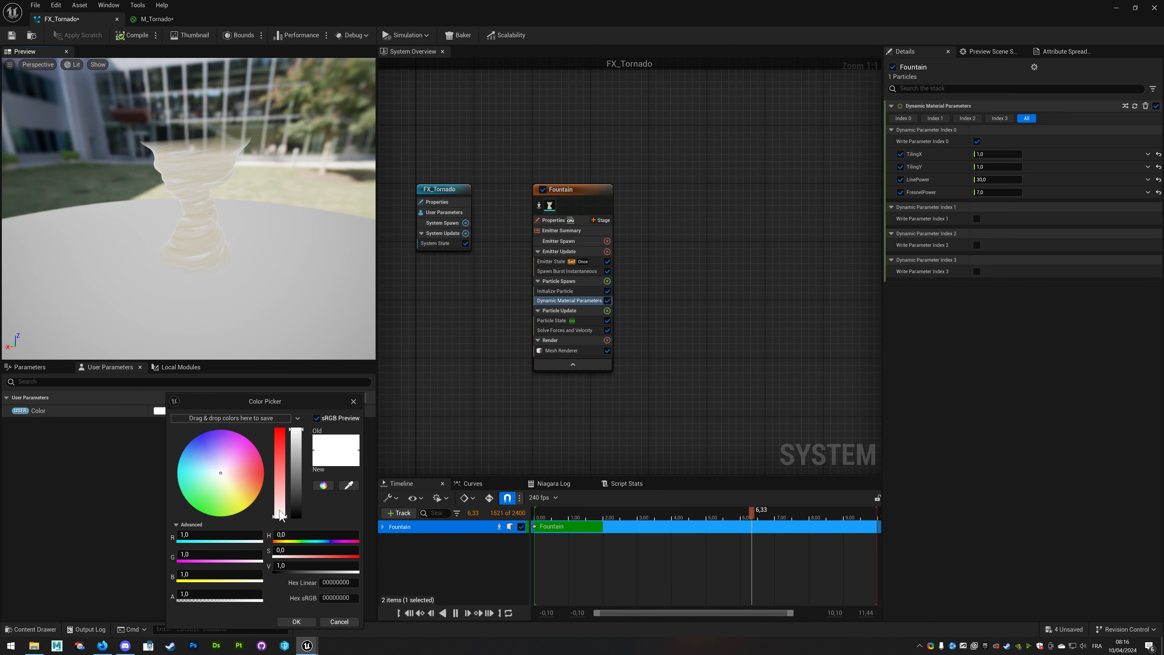
left_click(342, 584)
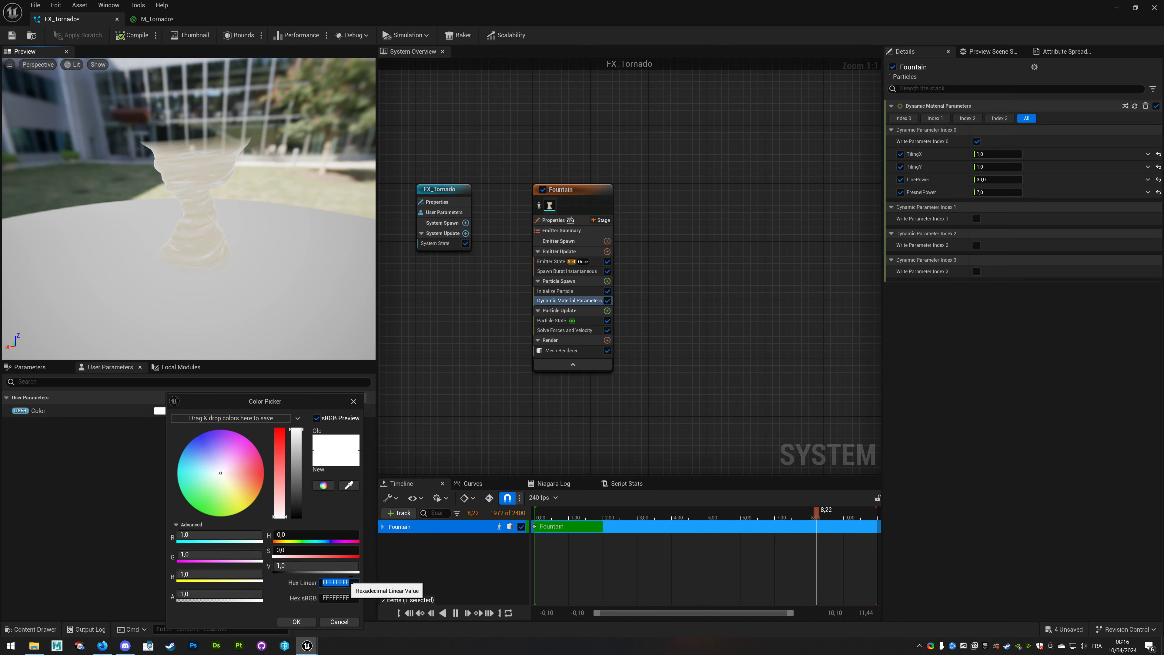
type("CCA95FFF")
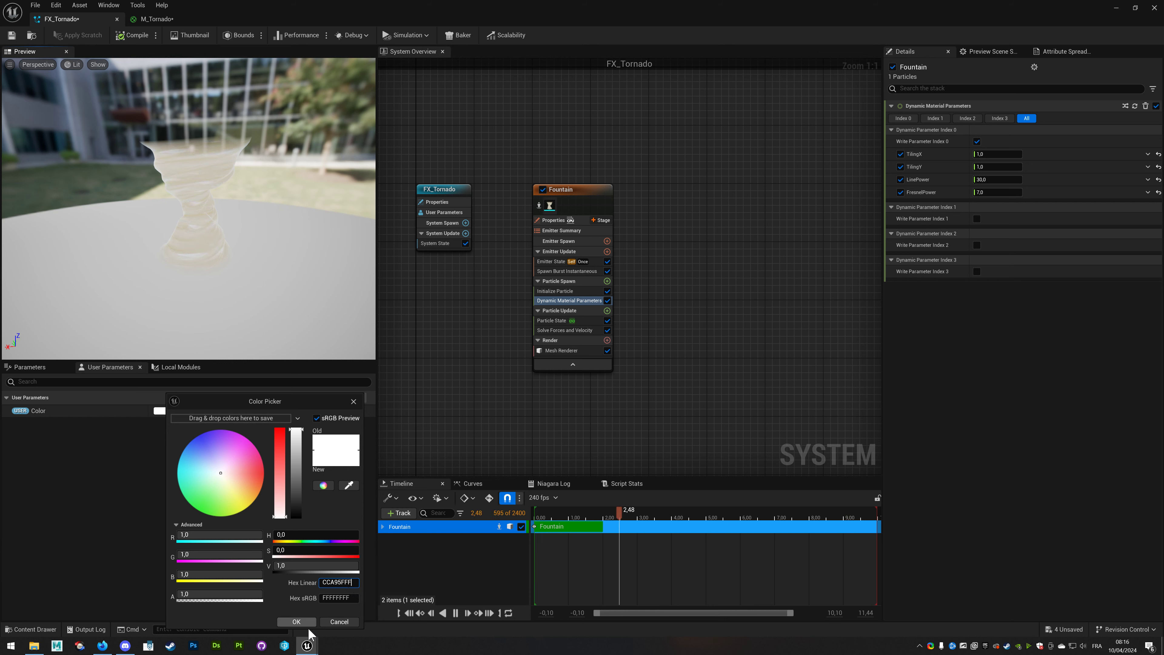
left_click(296, 622)
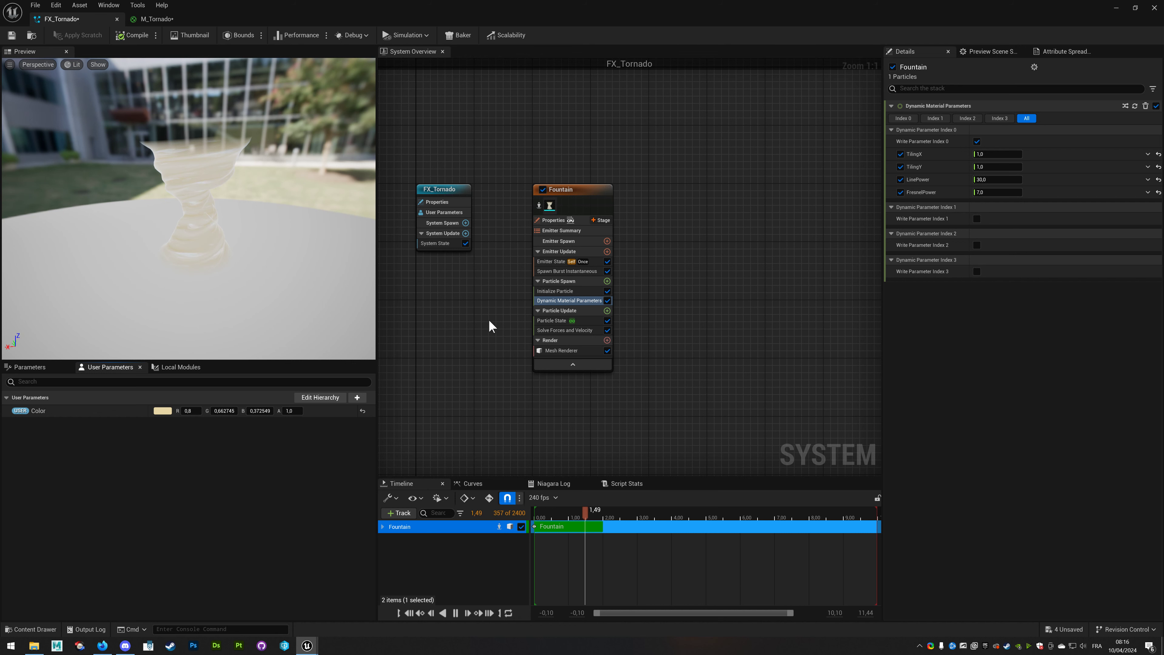
Bind the Fountain Initialize Particle Color field to the Color user parameter.
left_click(563, 291)
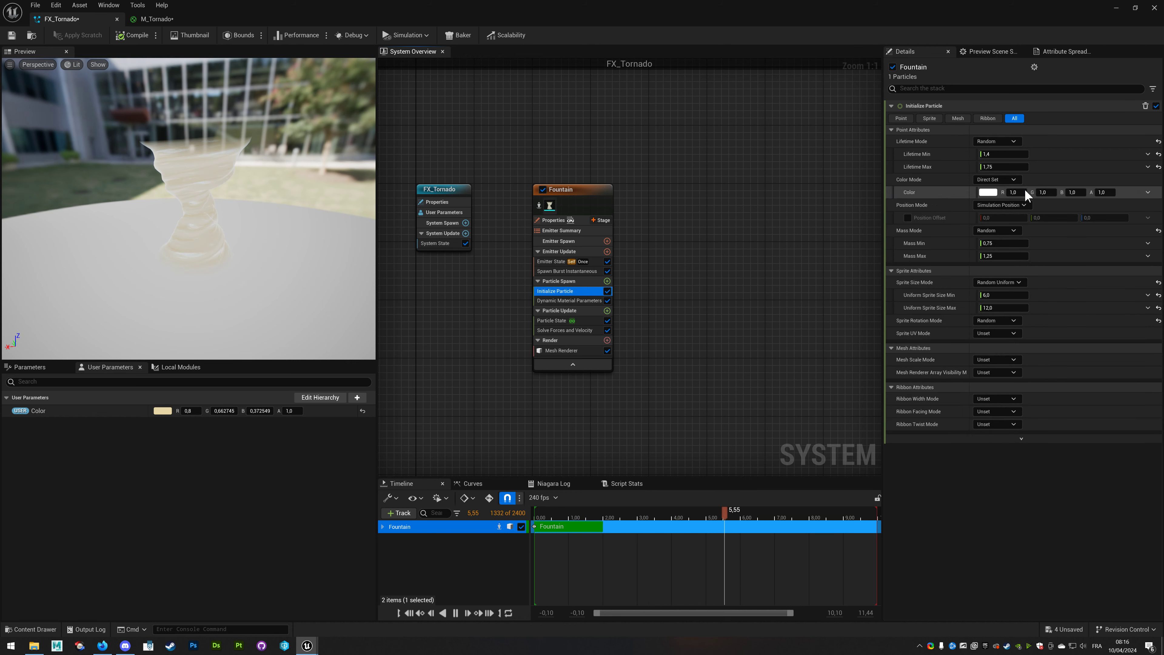
left_click(31, 409)
left_click_drag(1002, 206, 999, 192)
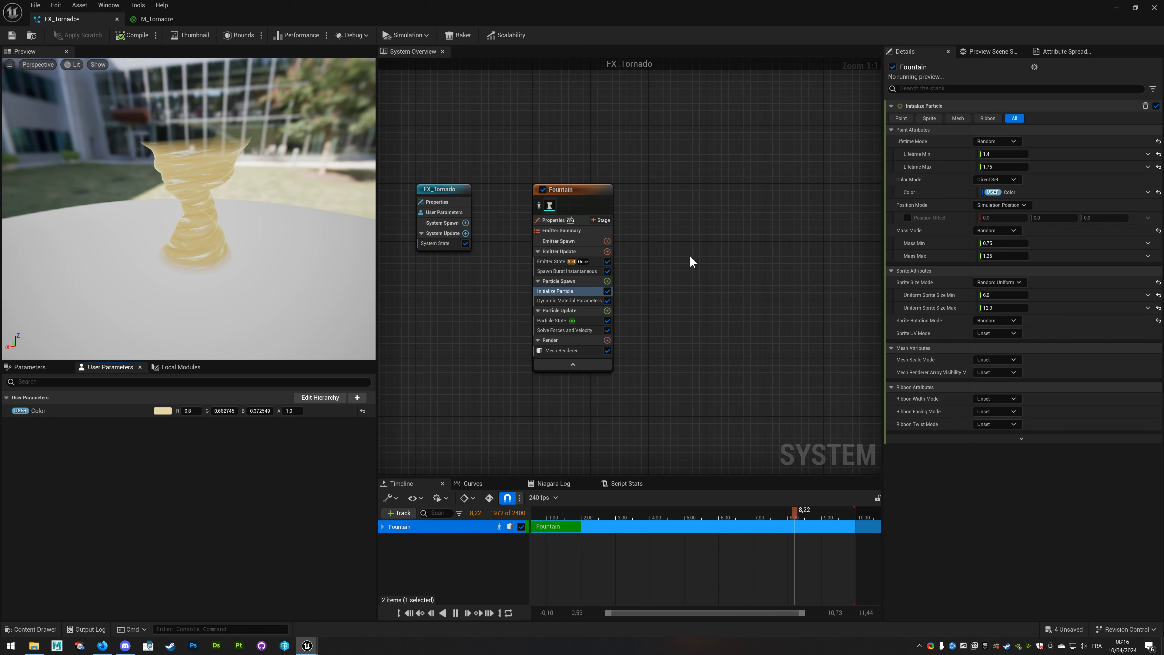
right_click_drag(689, 254, 706, 232)
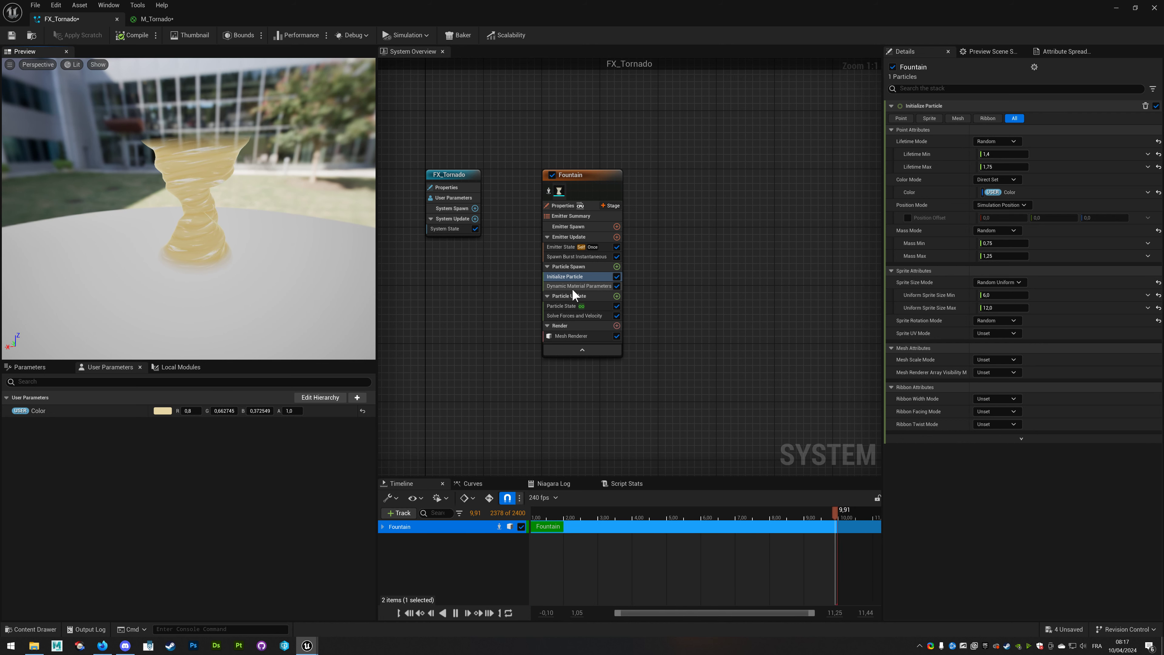
Add Mesh Rotation Force at Particle Spawn, fix the Apply Initial Forces dependency, and set the third rotation value to 1.
left_click(616, 266)
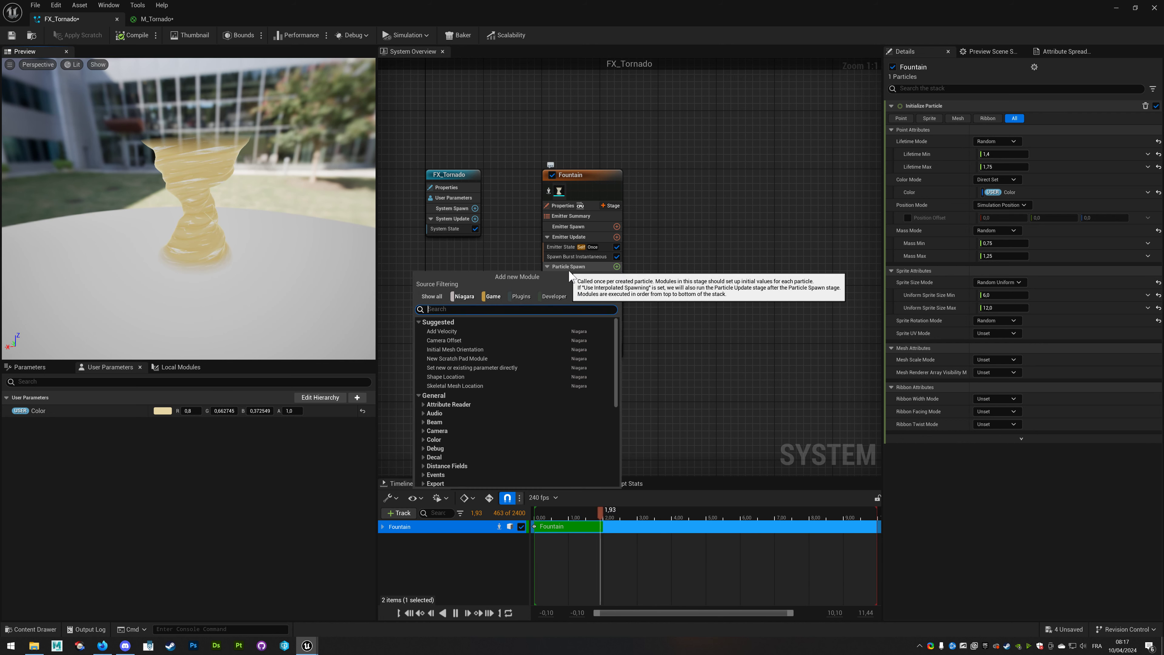
type("rotat")
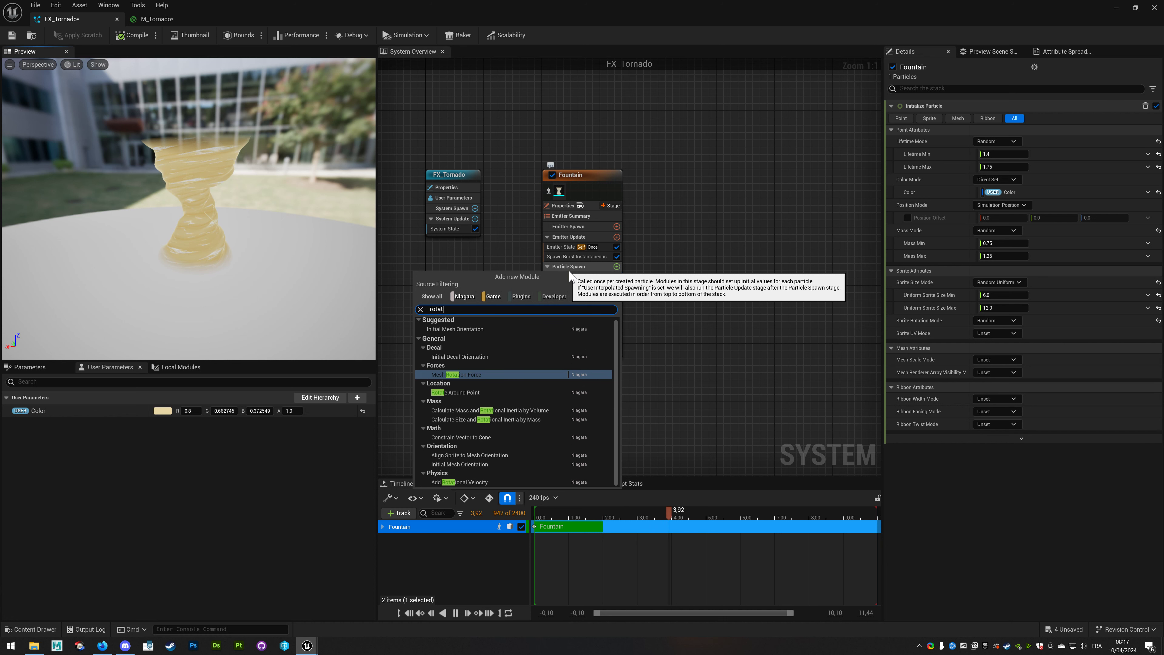
left_click(466, 373)
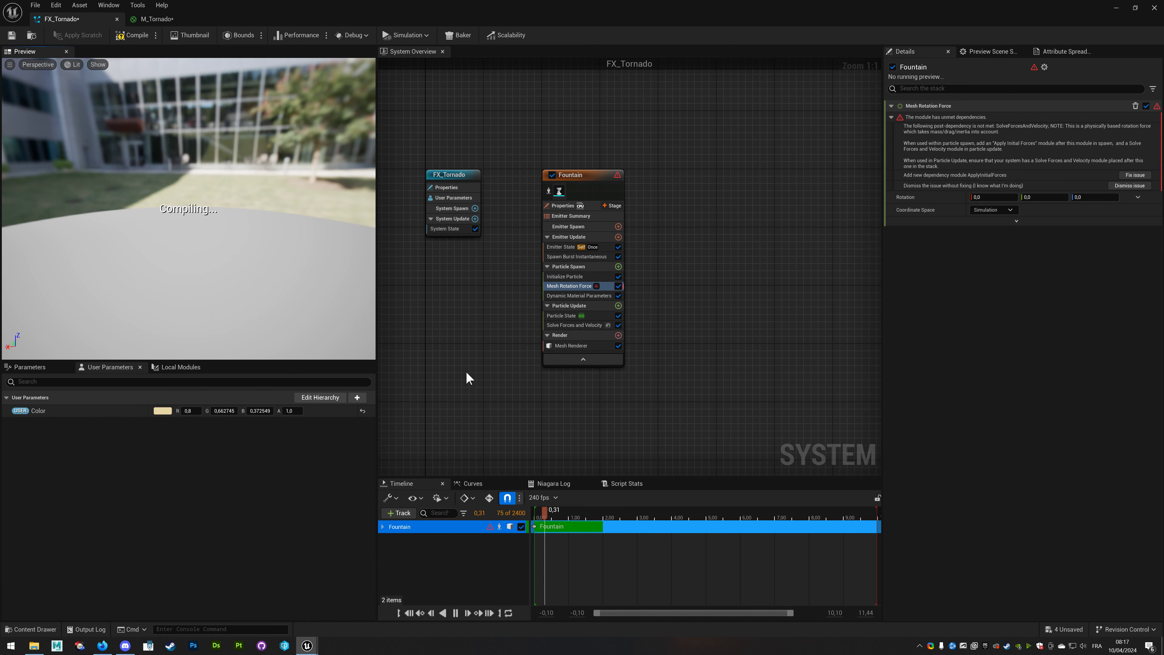
left_click(1129, 176)
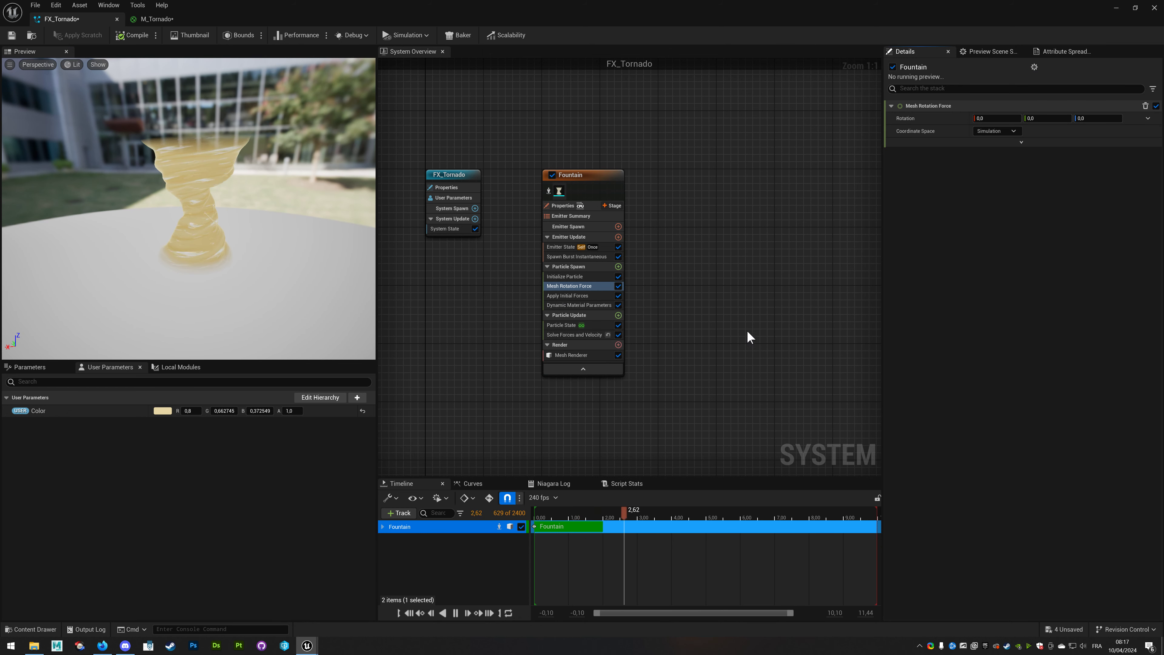
left_click(1098, 118)
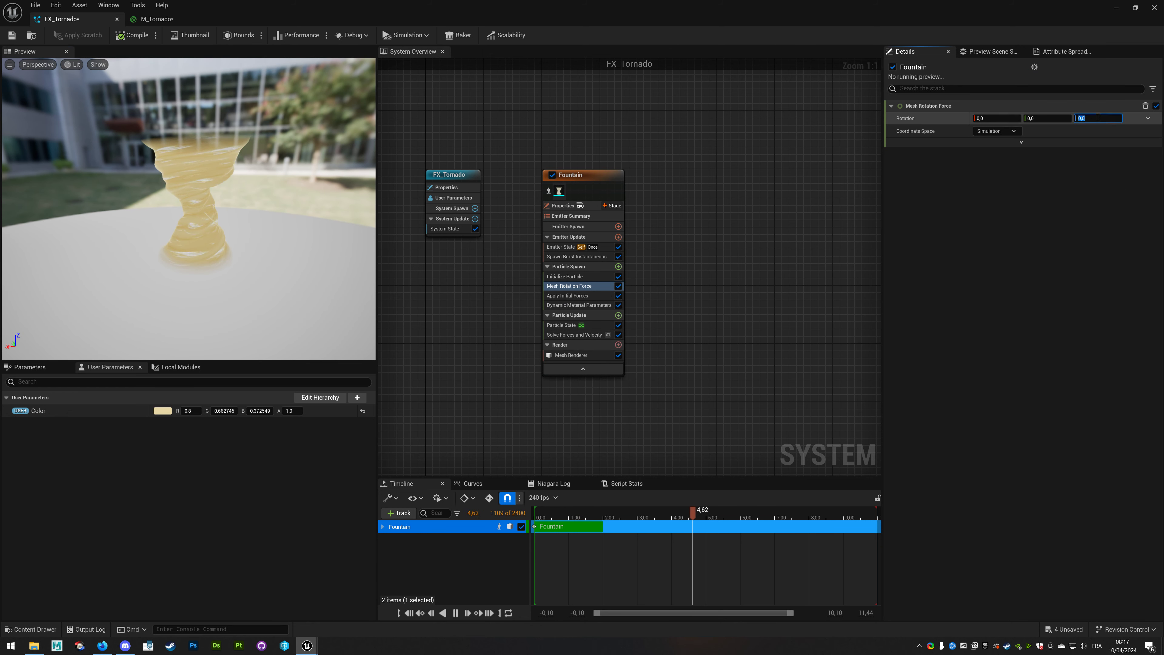
type("1")
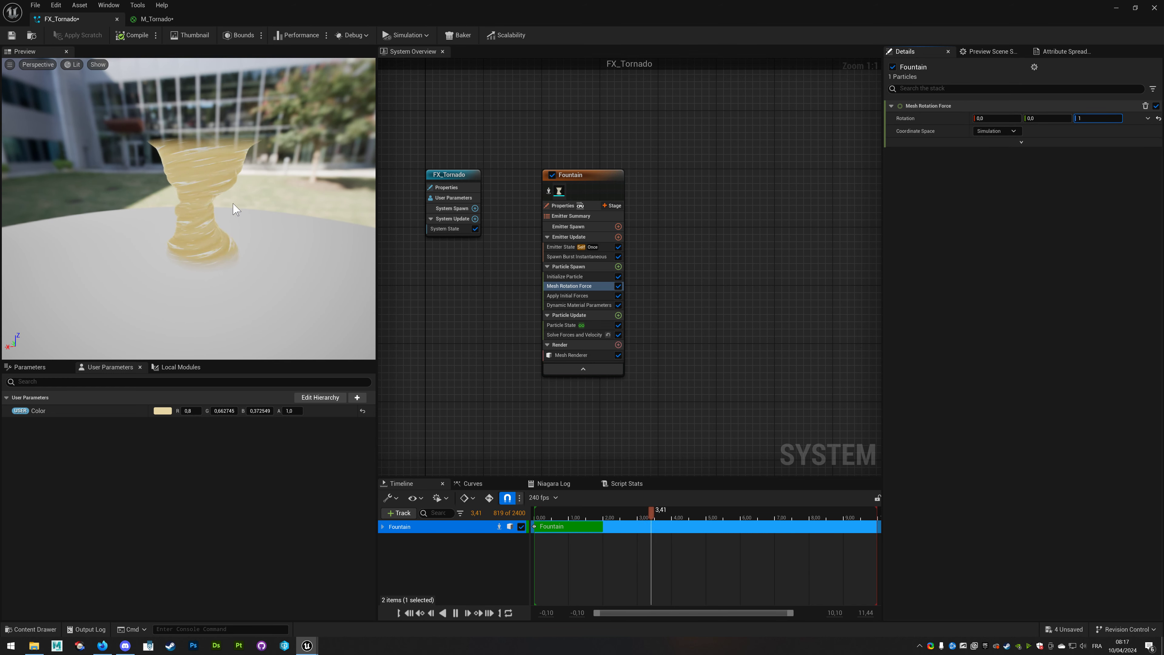
Inspect the Apply Initial Forces module and view the spinning tornado from another angle.
left_click(568, 295)
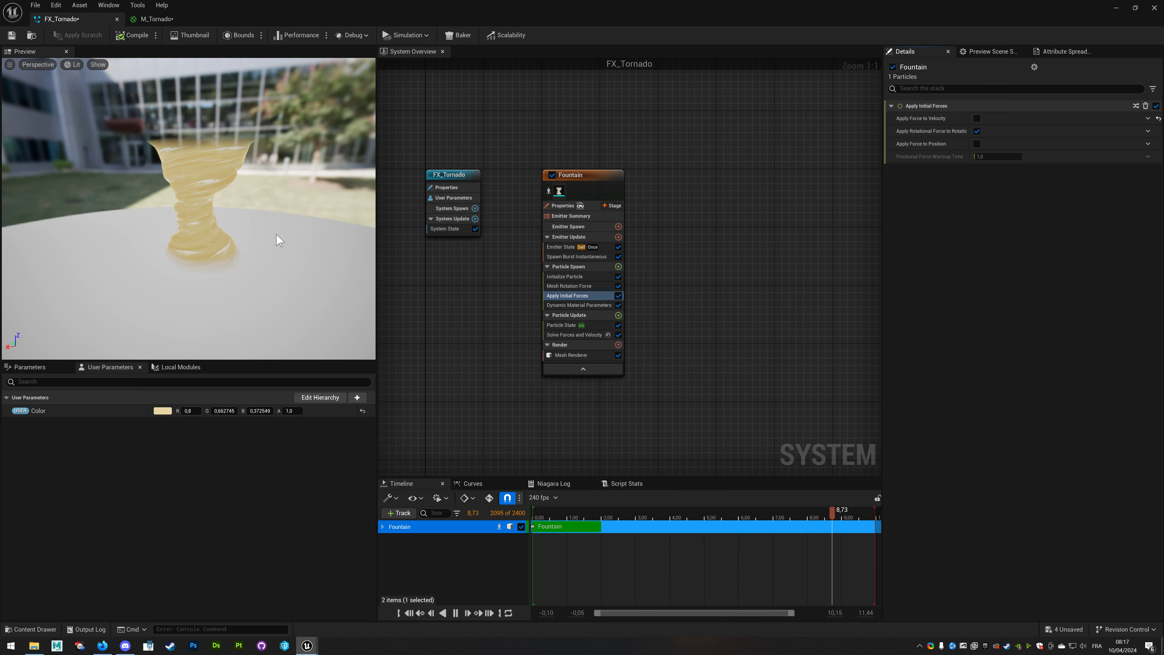
mouse_move(277, 241)
left_mouse_down()
mouse_move(293, 239)
mouse_move(289, 256)
left_mouse_up()
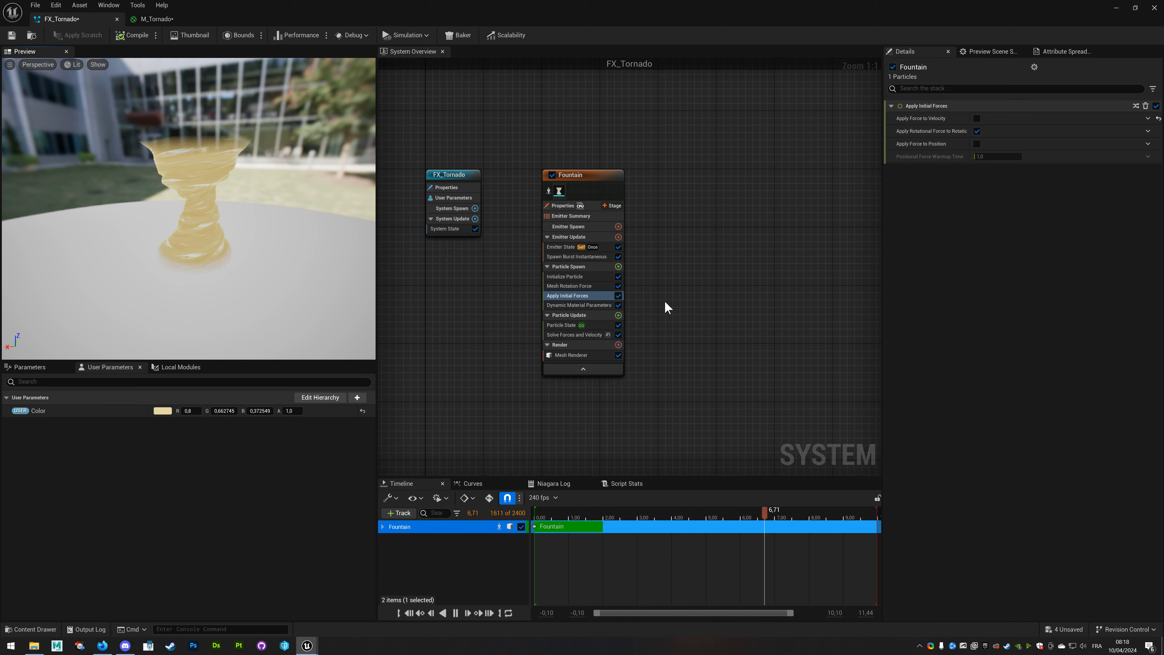
mouse_move(665, 306)
right_mouse_down()
mouse_move(531, 283)
mouse_move(542, 269)
right_mouse_up()
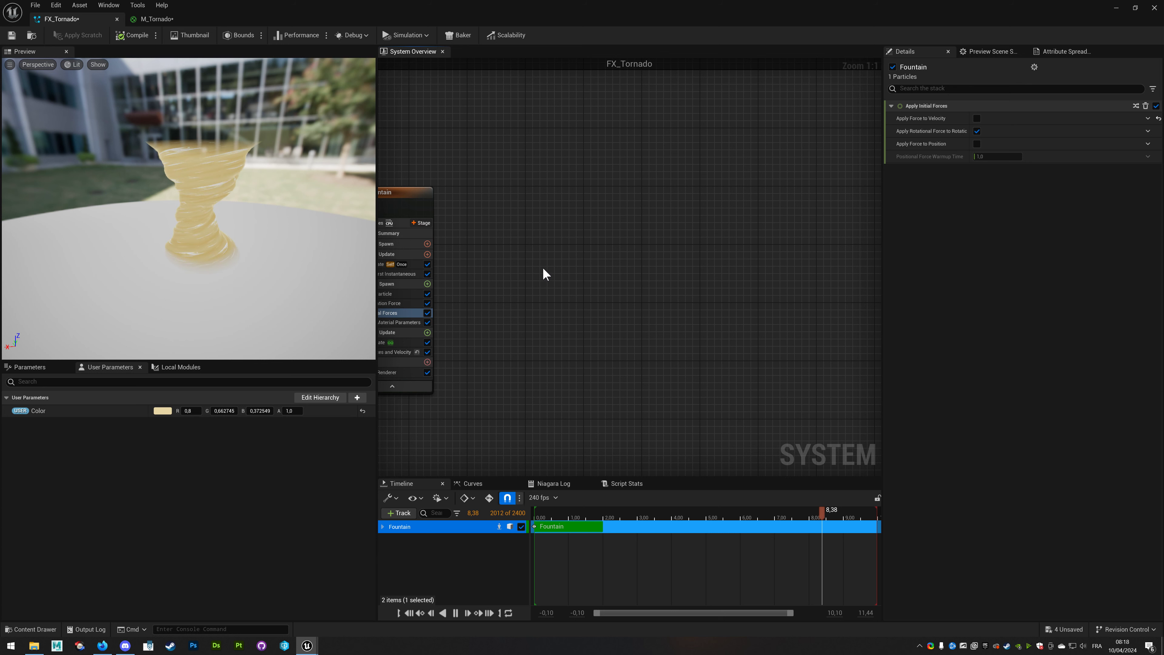
right_click_drag(634, 243, 642, 241)
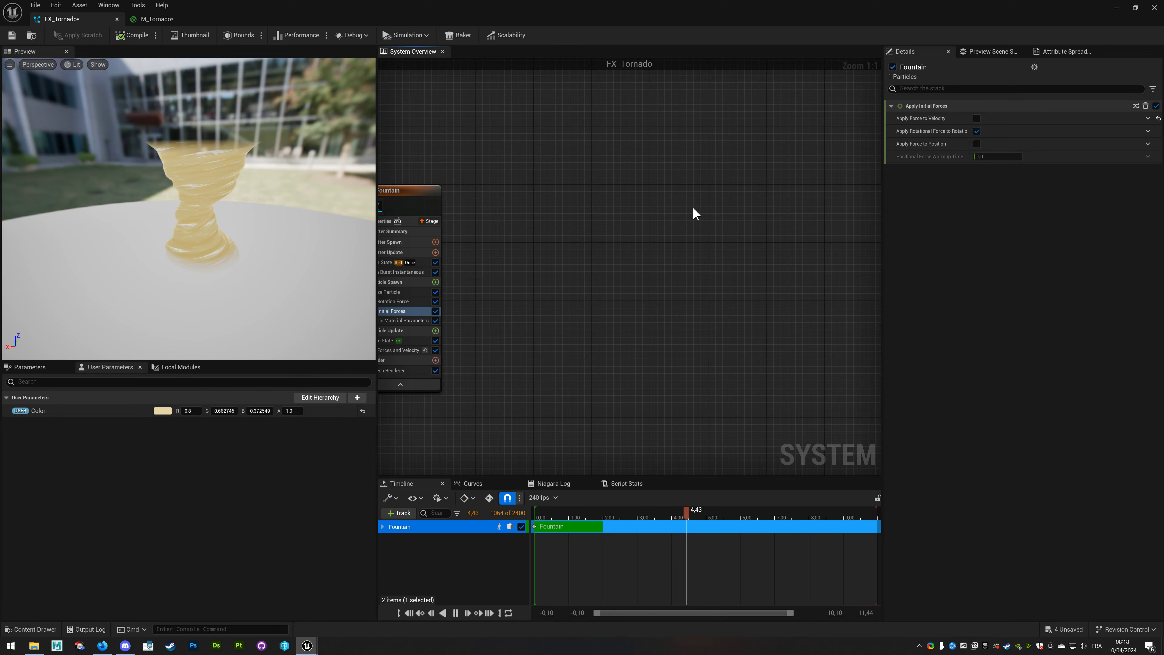
Create a new material named M_Smoke in the Materials/Effects folder.
key("alt+Tab")
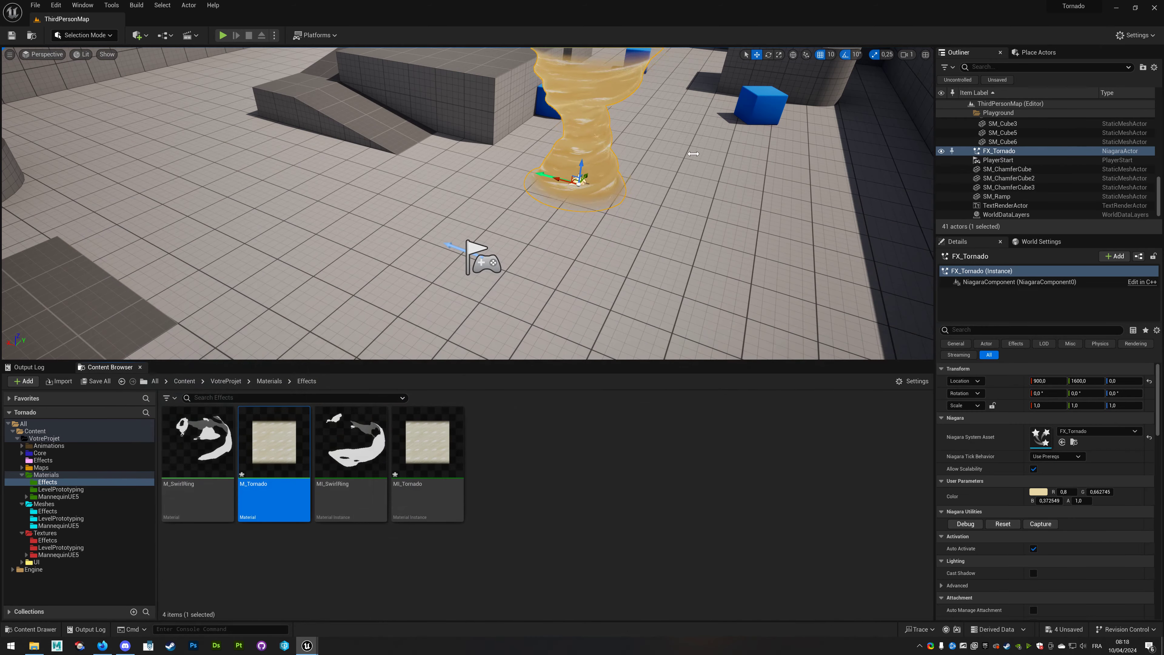
left_click(459, 465, "ctrl")
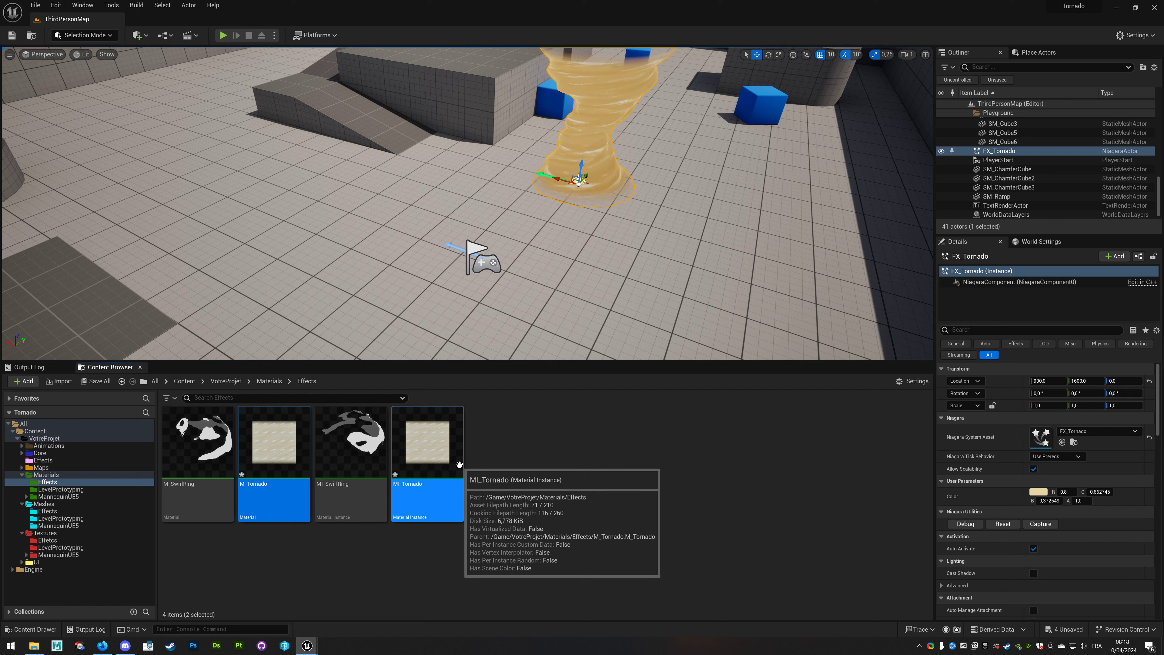
right_click(502, 456)
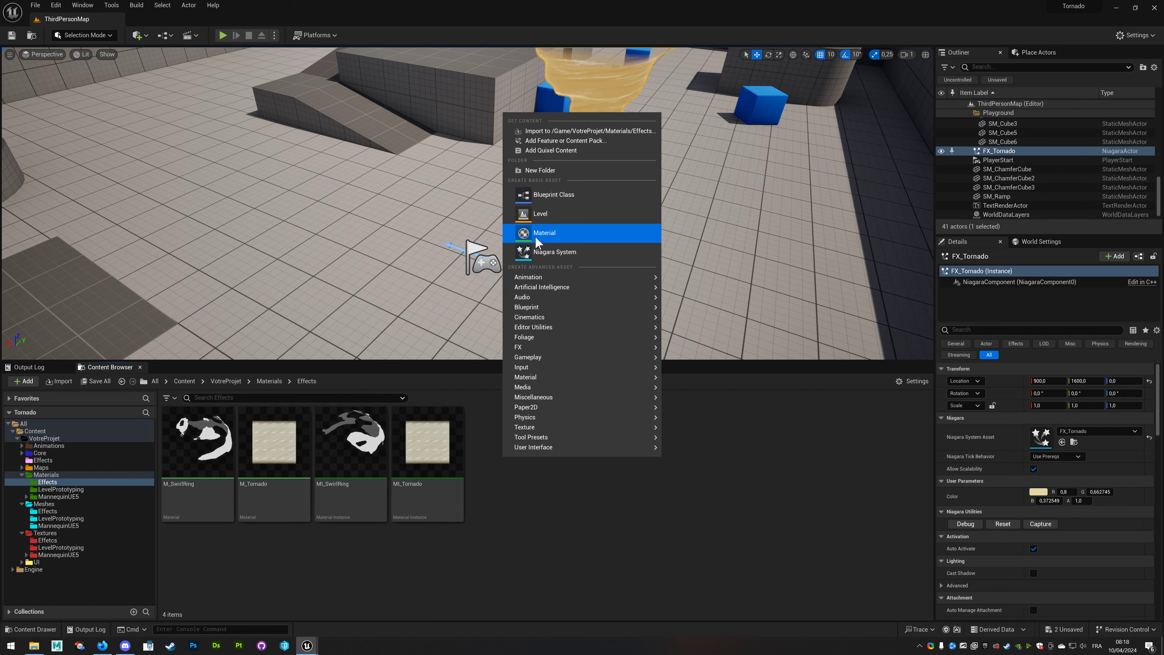
left_click(537, 241)
type("M_")
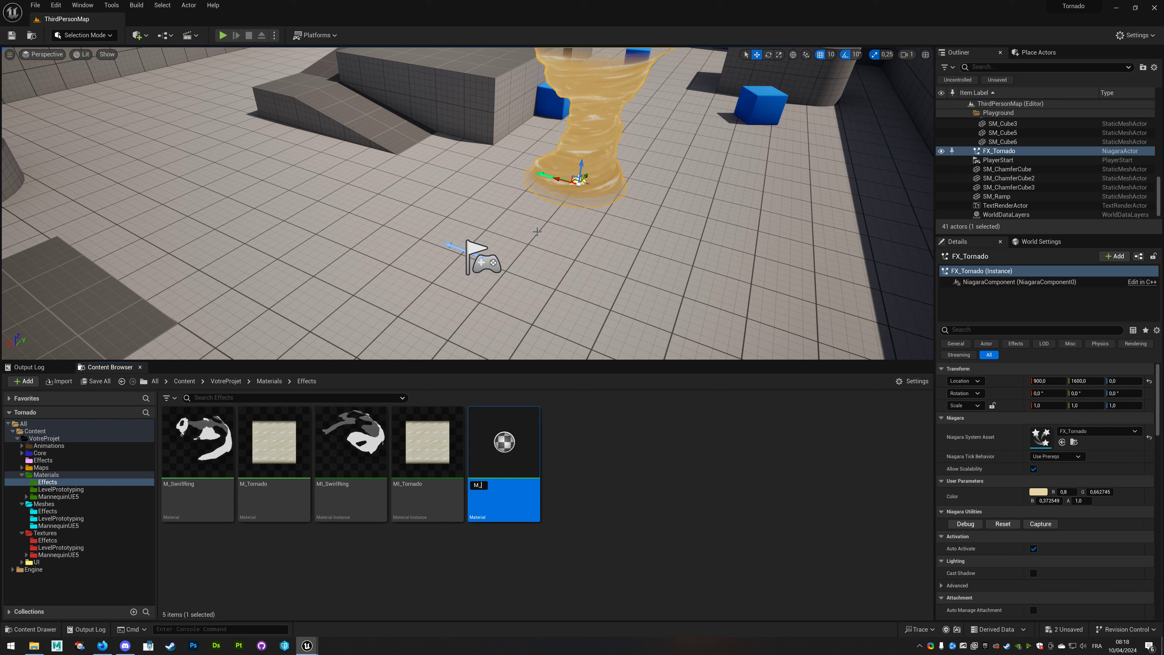
type("Smoke")
key("Return")
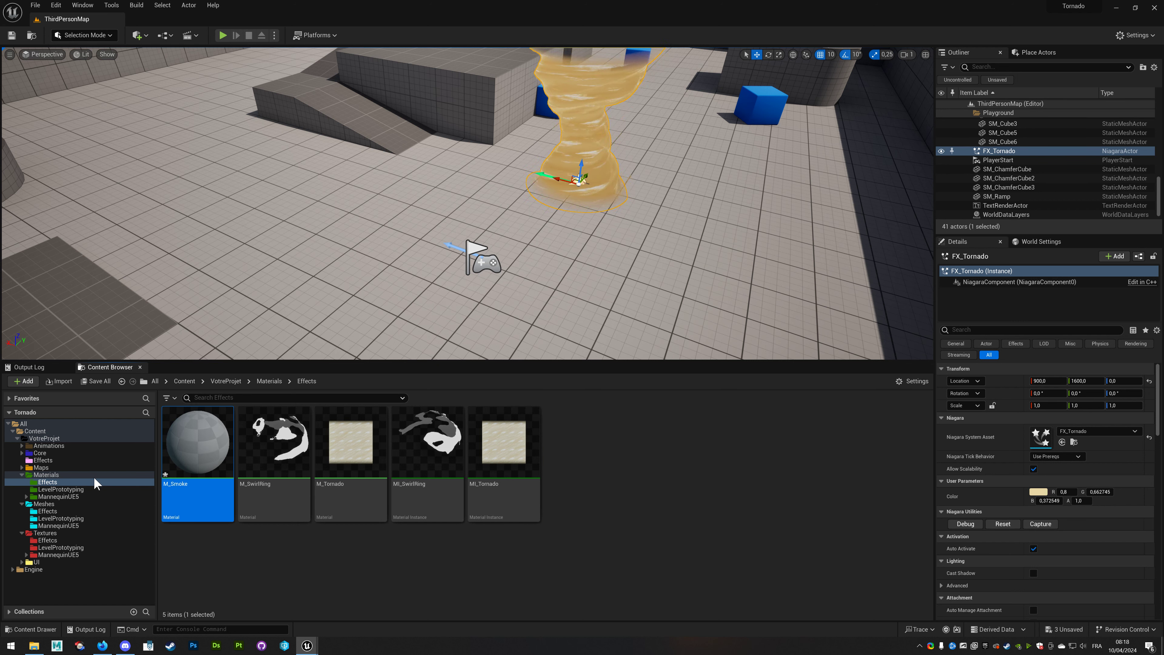
Create the MI_Smoke material instance from M_Smoke and open M_Smoke for editing.
right_click(204, 441)
left_click(263, 216)
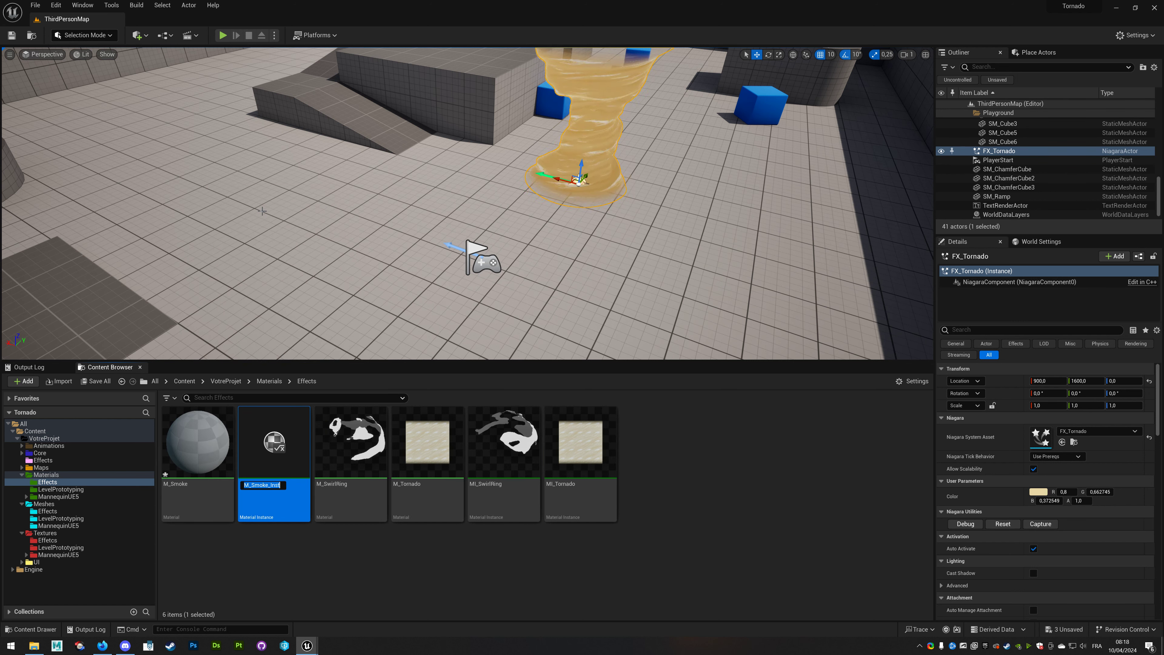
key("Return")
double_click(197, 442)
Add the StylizedSmoke texture and a Particle Color node to the M_Smoke graph.
left_click(47, 540)
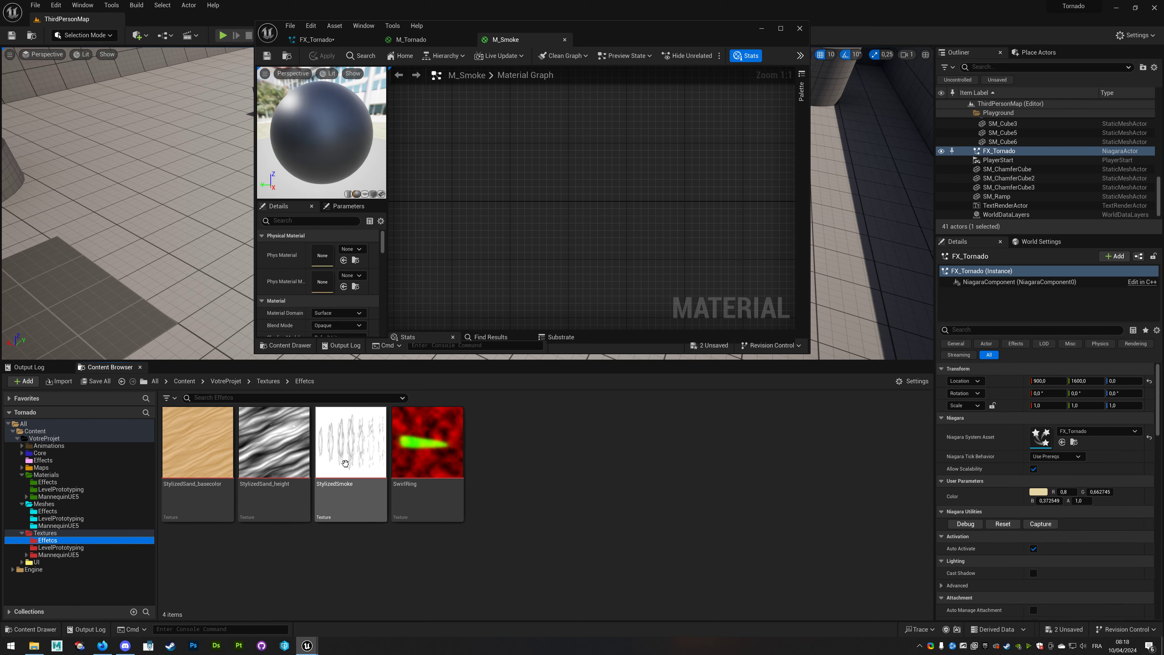
mouse_move(345, 464)
left_mouse_down()
mouse_move(562, 177)
mouse_move(477, 266)
mouse_move(464, 201)
left_mouse_up()
left_click(780, 27)
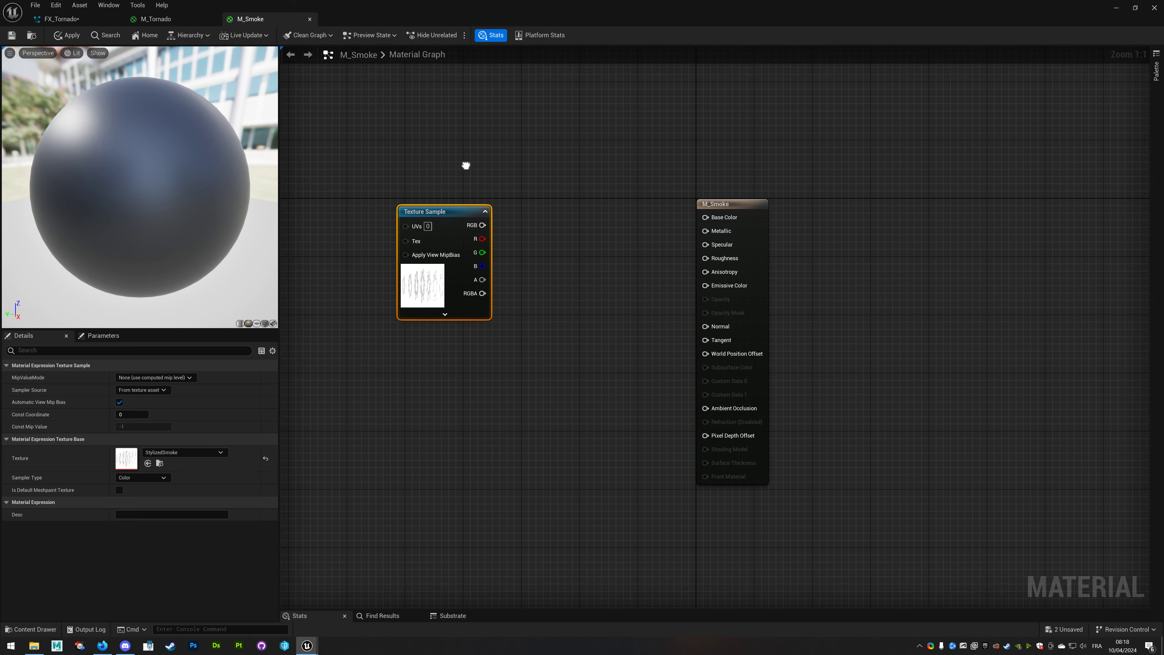
right_click_drag(464, 200, 512, 260)
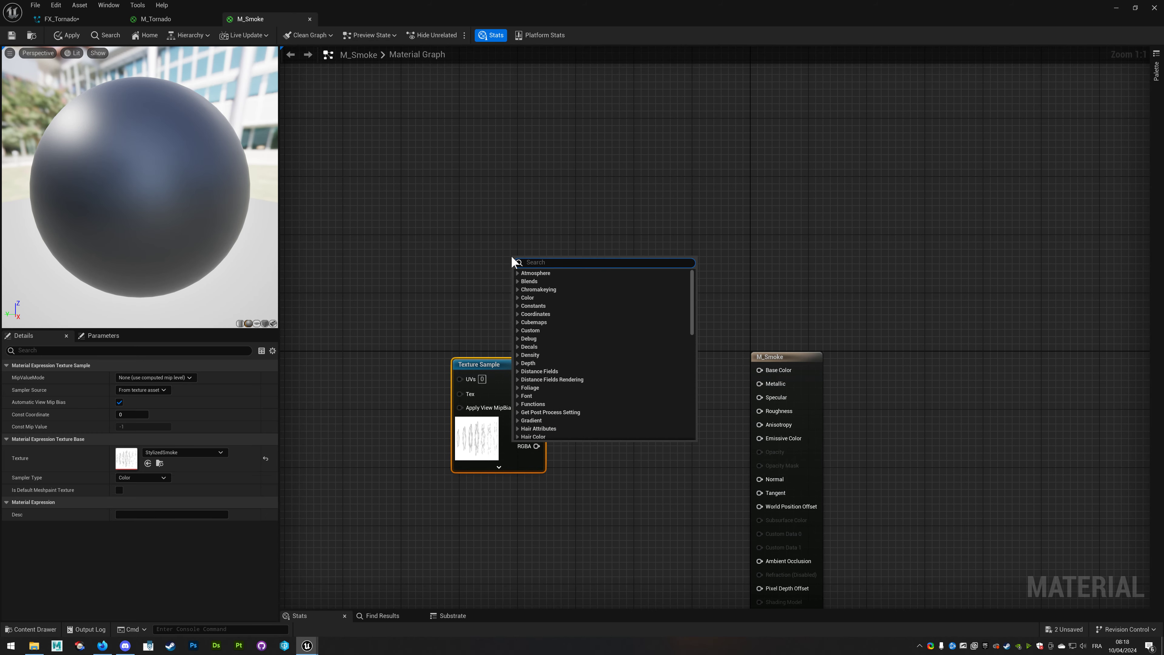
type("particle color")
key("Return")
left_click(844, 302)
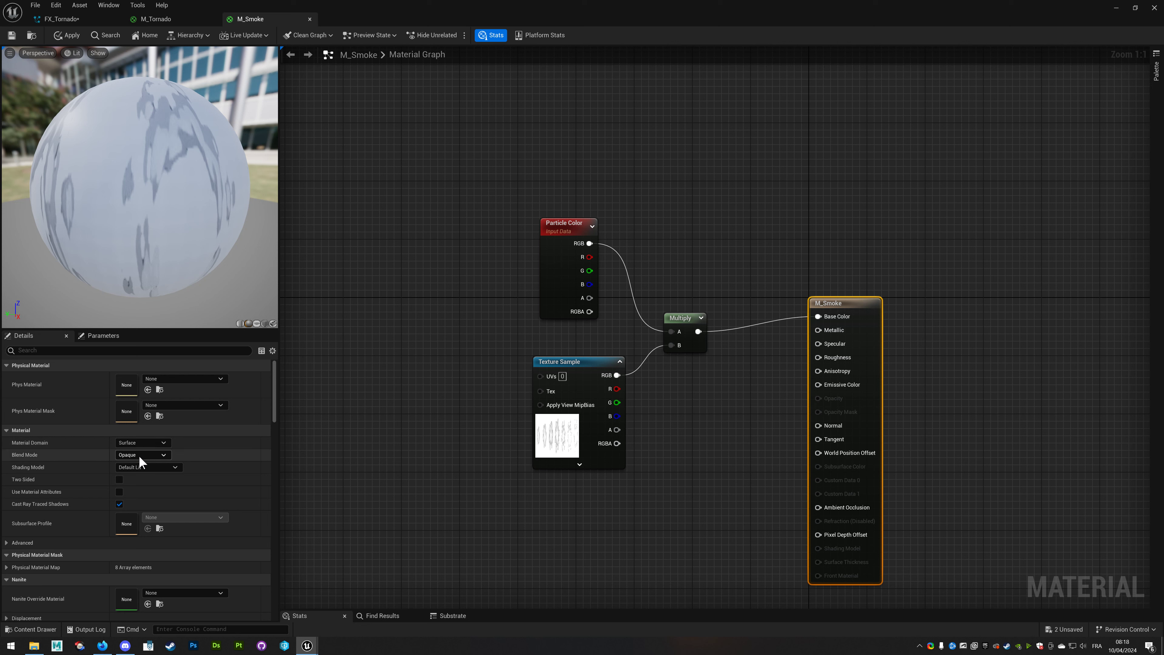
Set M_Smoke to the Unlit shading model with the Masked blend mode.
left_click(138, 467)
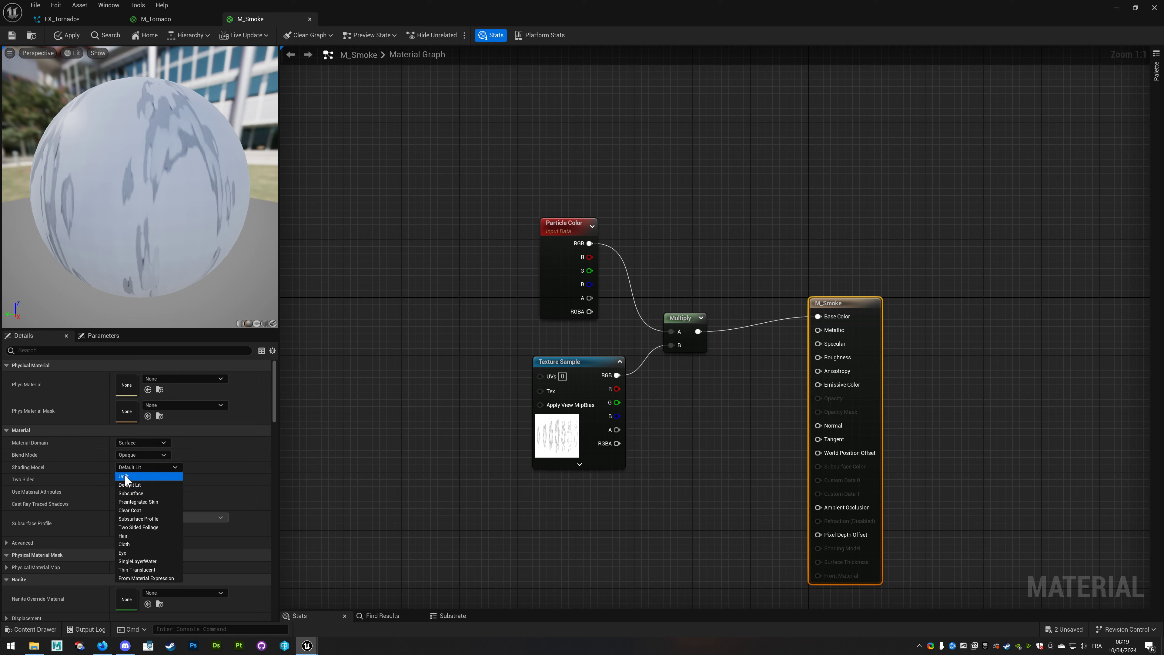
left_click(137, 476)
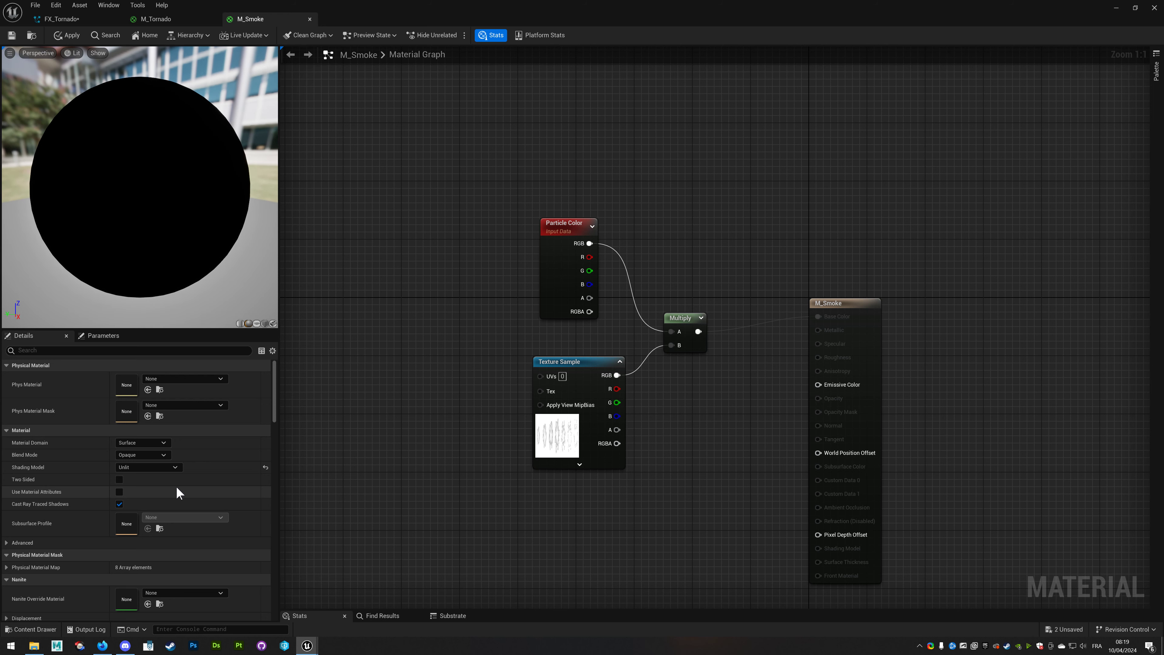
left_click(142, 454)
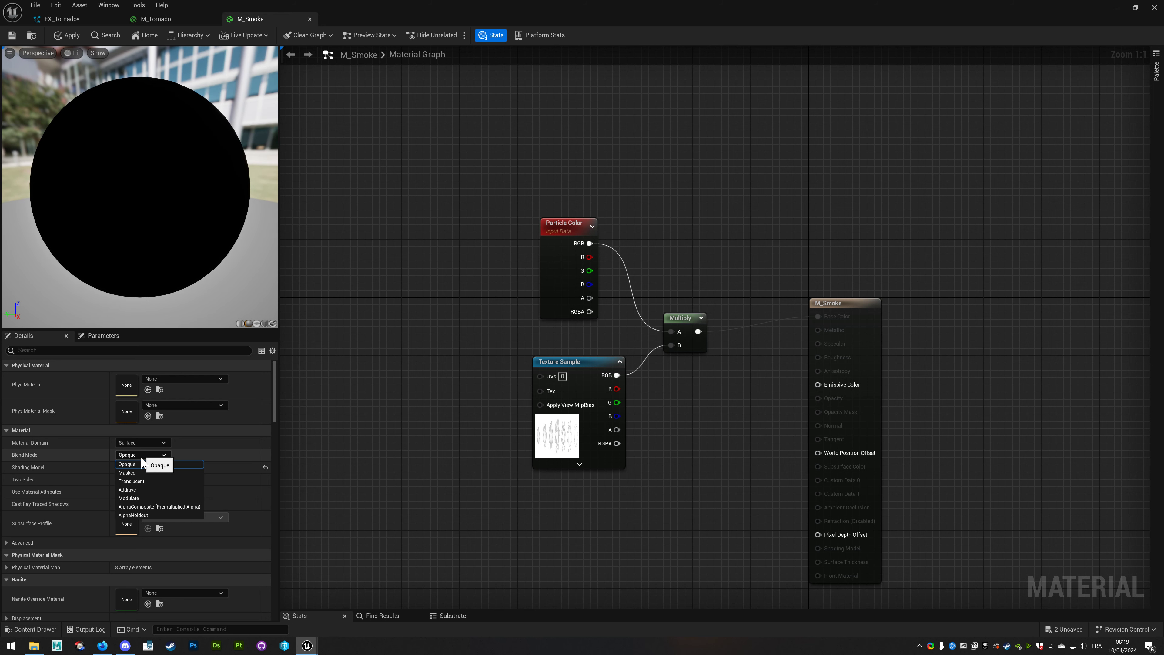
left_click(135, 475)
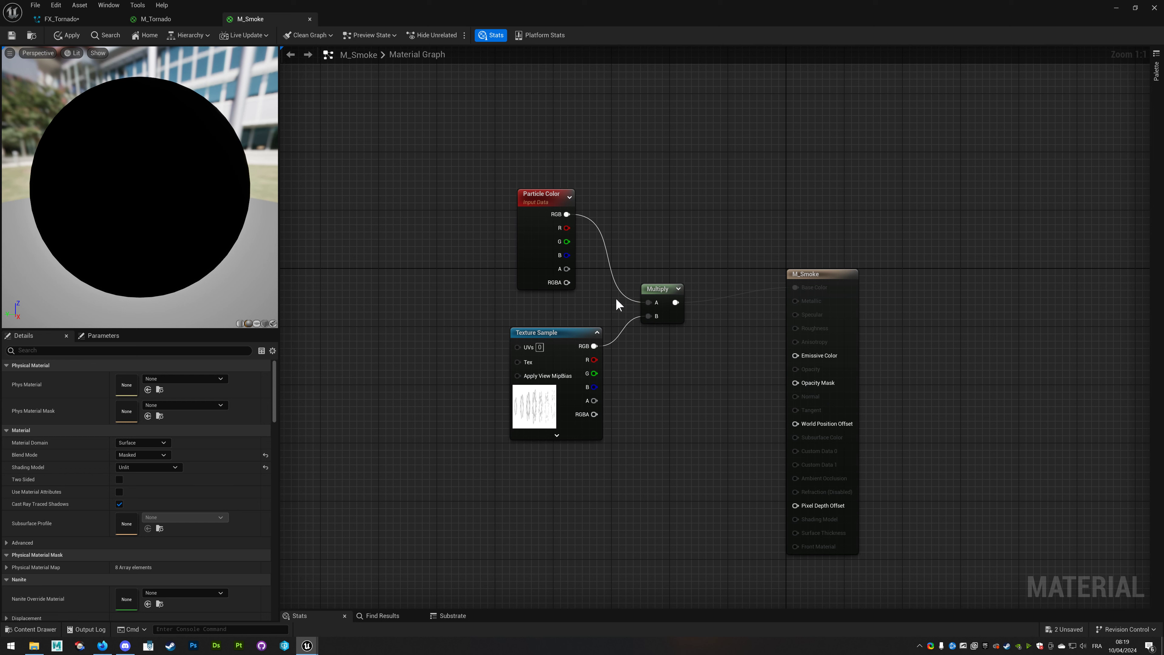
Add a Multiply node combining the texture alpha with the particle colour alpha.
mouse_move(688, 484)
left_mouse_down()
mouse_move(595, 298)
mouse_move(662, 302)
mouse_move(658, 268)
left_mouse_up()
left_click_drag(549, 349, 534, 333)
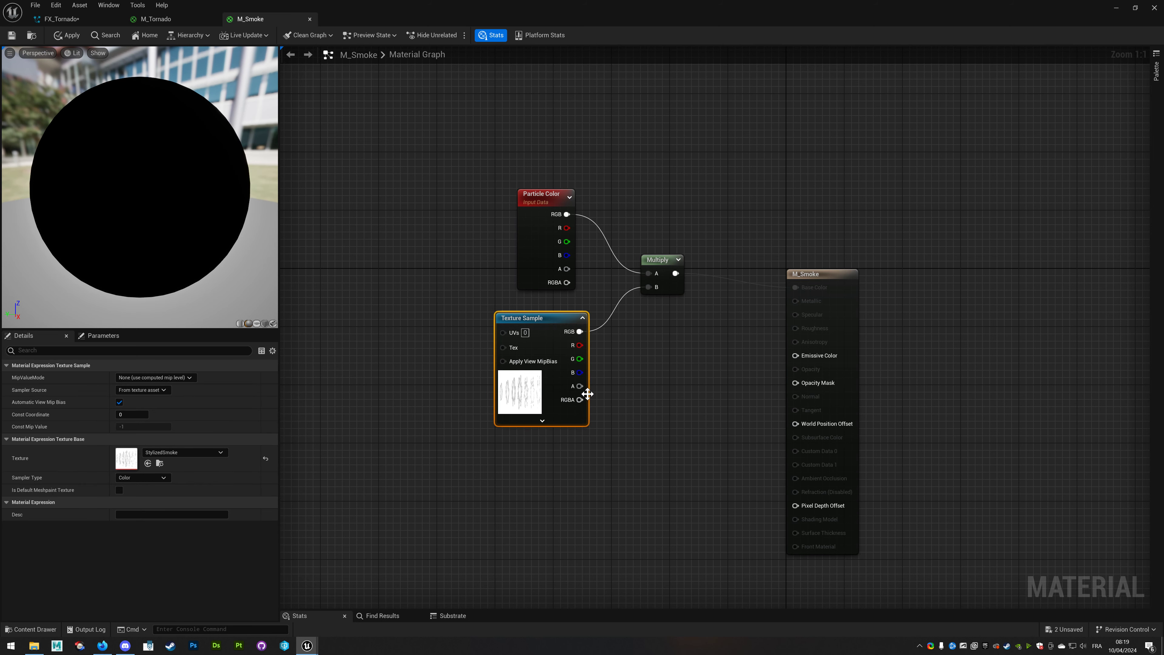
left_click_drag(663, 387, 659, 386)
type("mu")
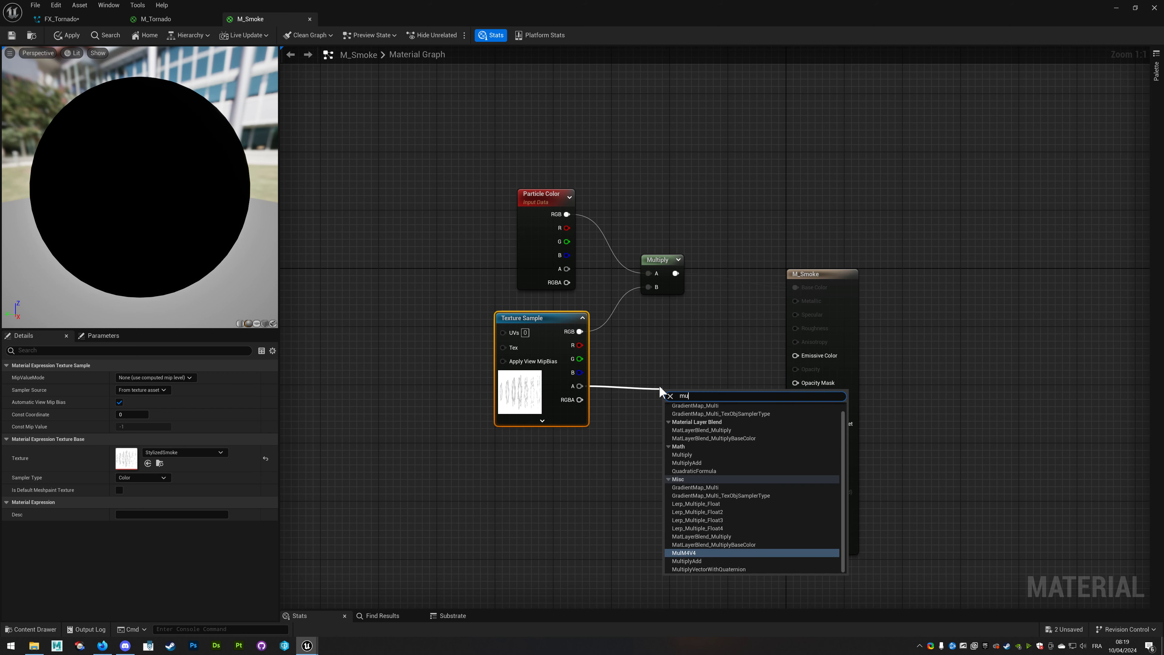
type("ltipl")
left_click(684, 439)
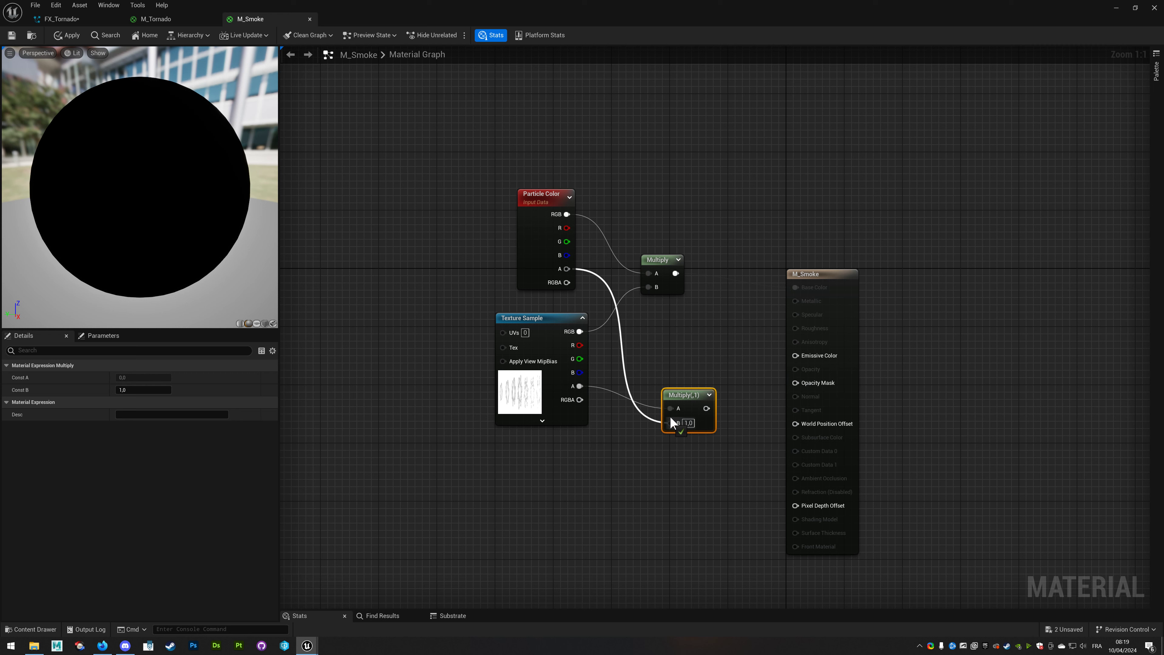
mouse_move(670, 422)
left_mouse_down()
mouse_move(670, 386)
mouse_move(796, 382)
left_mouse_up()
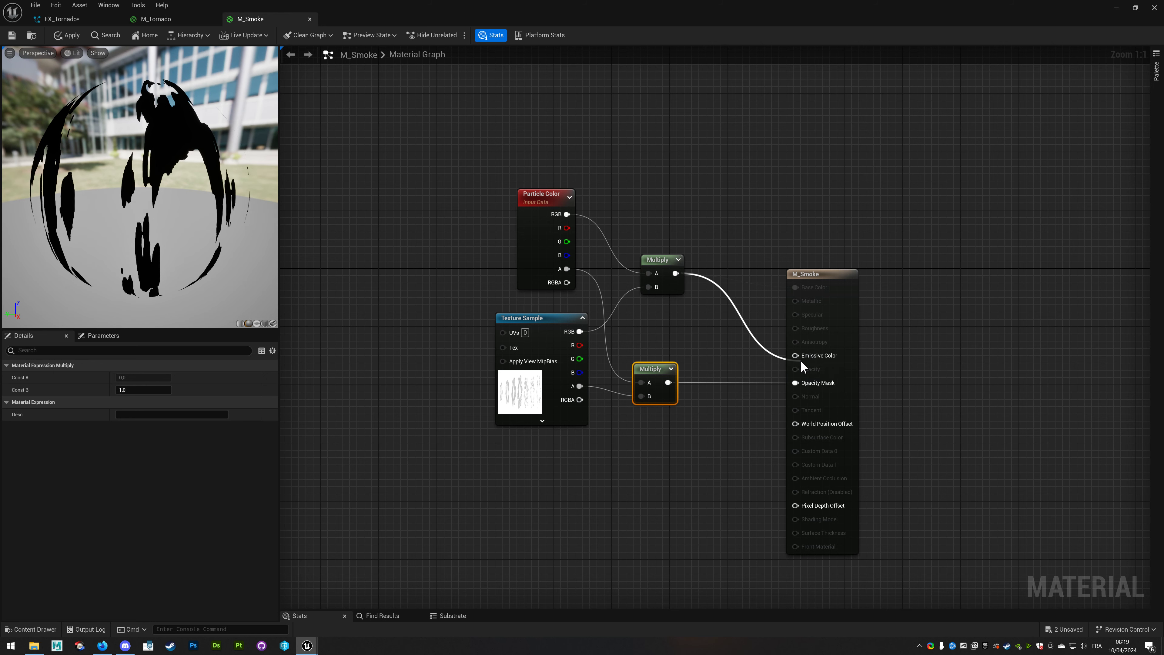
Wire the colour Multiply into Emissive Color and the alpha Multiply into Opacity Mask, then apply.
left_click_drag(802, 366, 796, 355)
mouse_move(675, 273)
left_mouse_down()
mouse_move(798, 287)
mouse_move(820, 302)
left_mouse_up()
left_click(820, 307)
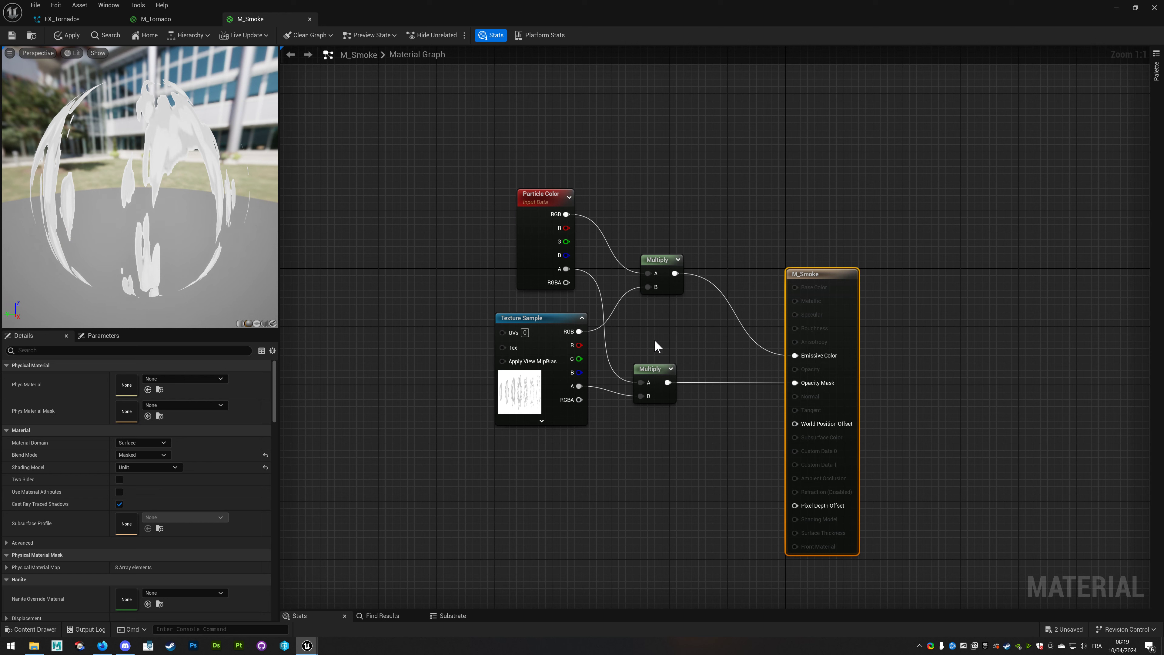
left_click(68, 35)
Close the M_Smoke and M_Tornado editors and rename the first emitter to Tornado.
left_click(309, 20)
left_click(213, 18)
double_click(422, 85)
type("Tornado")
key("Return")
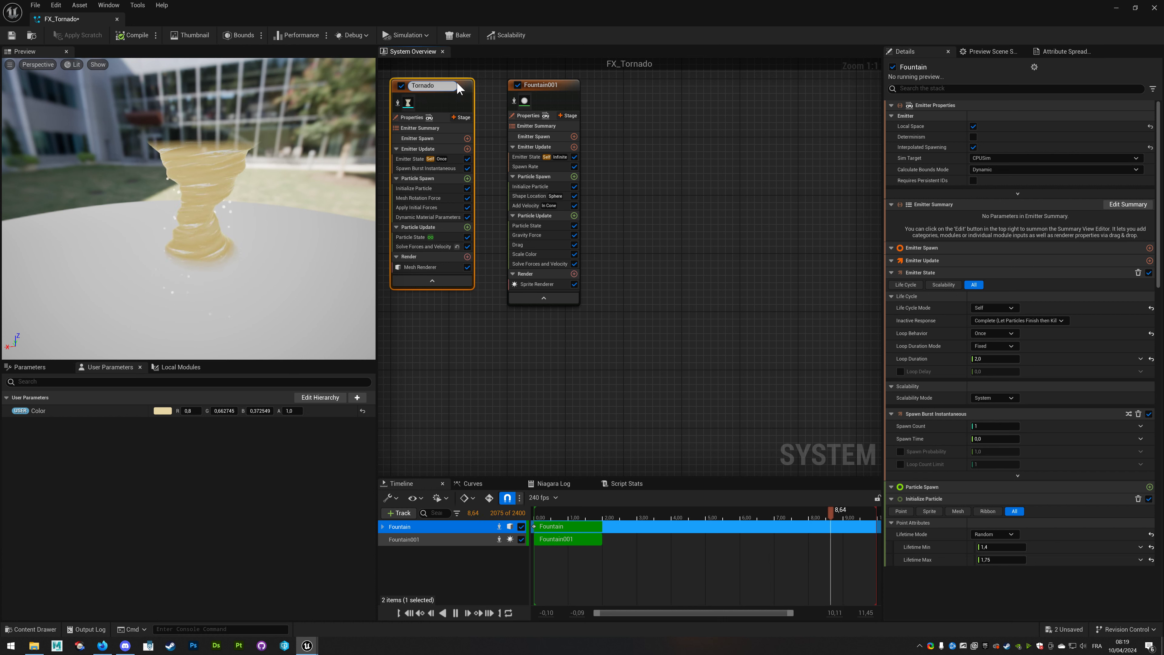
Rename the Fountain001 emitter to Smoke.
left_click(534, 86)
double_click(542, 86)
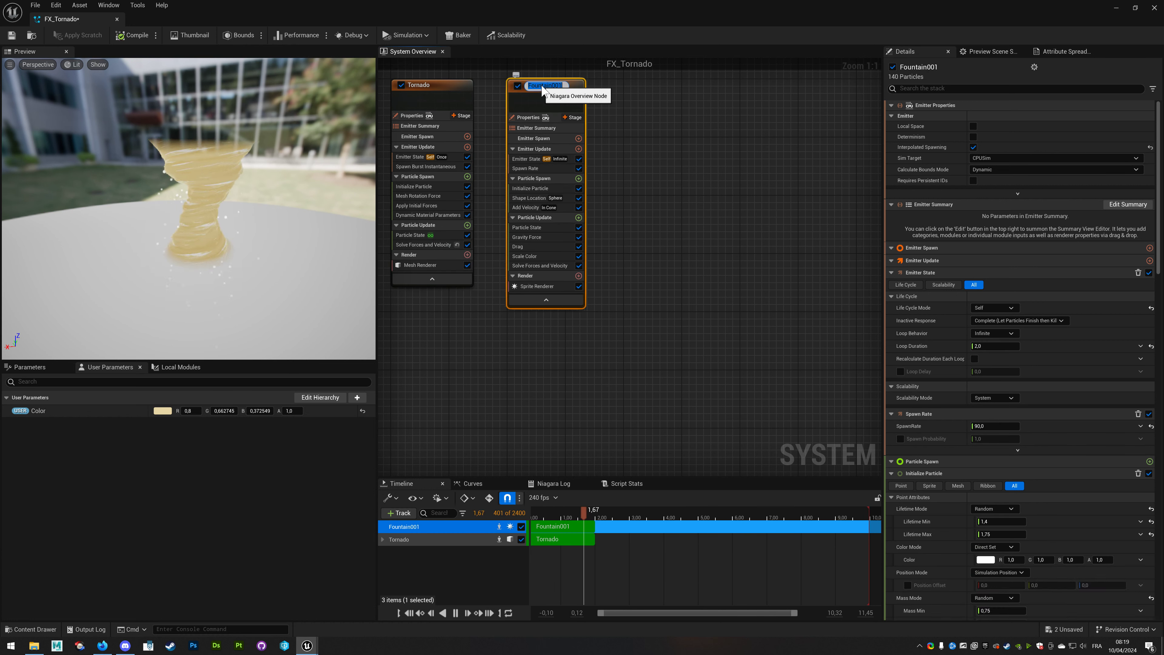
type("Smoke")
key("Return")
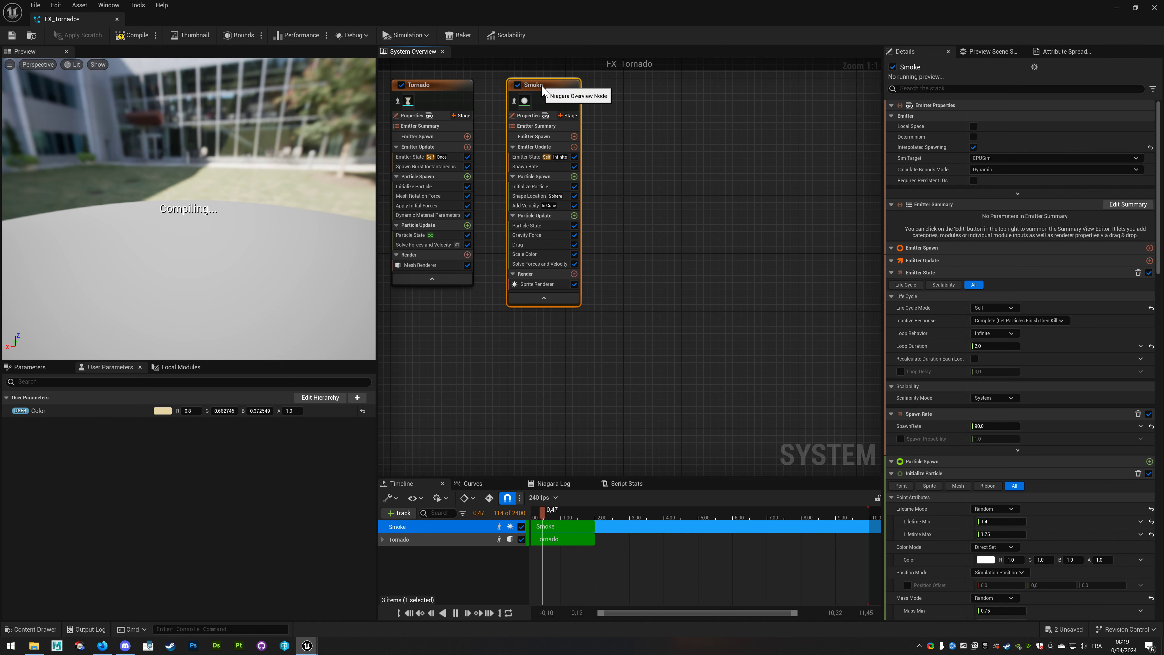
right_click_drag(621, 190, 672, 224)
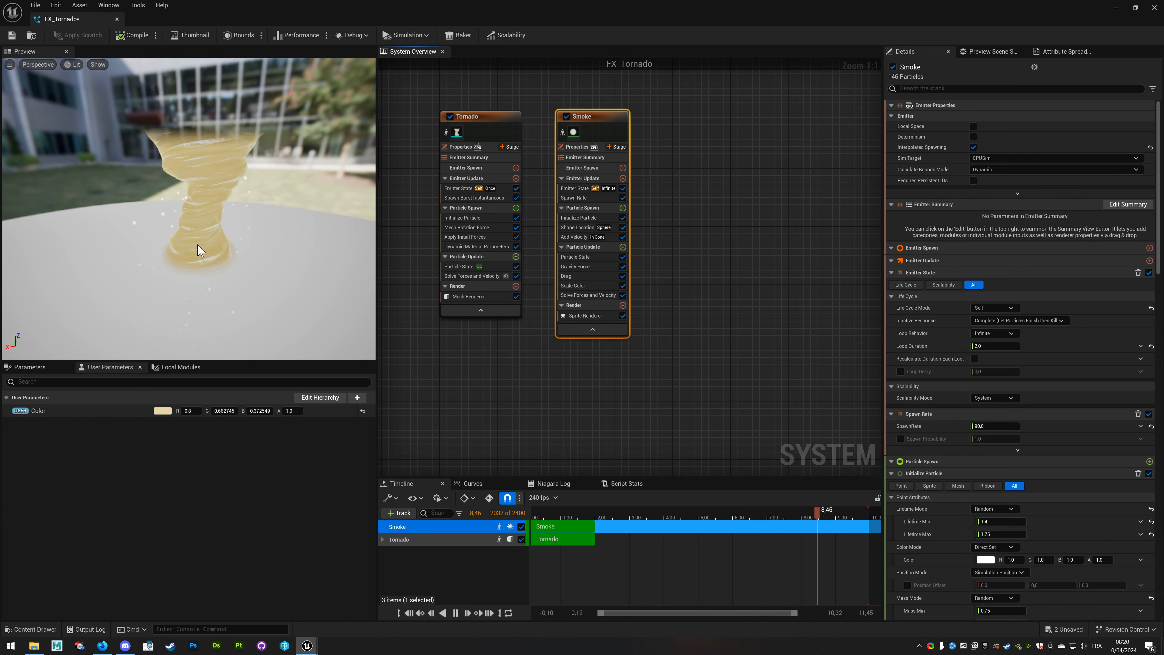
Assign MI_Smoke as the material of the Smoke emitter's Sprite Renderer.
left_click(585, 316)
left_click(1038, 132)
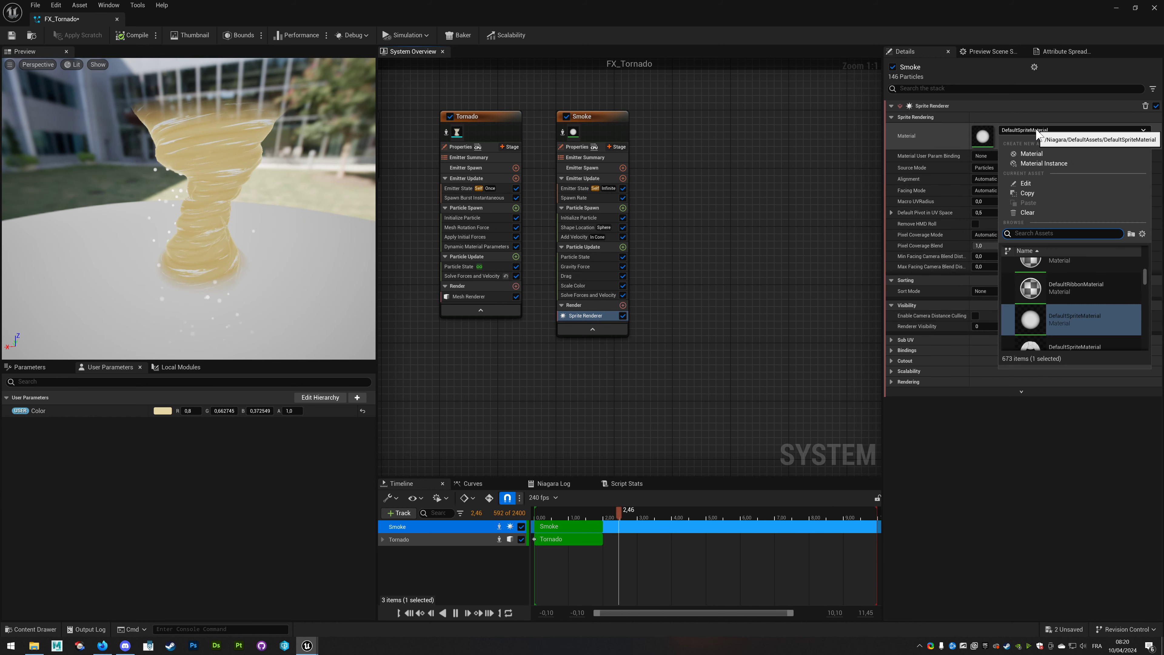
type("smoke")
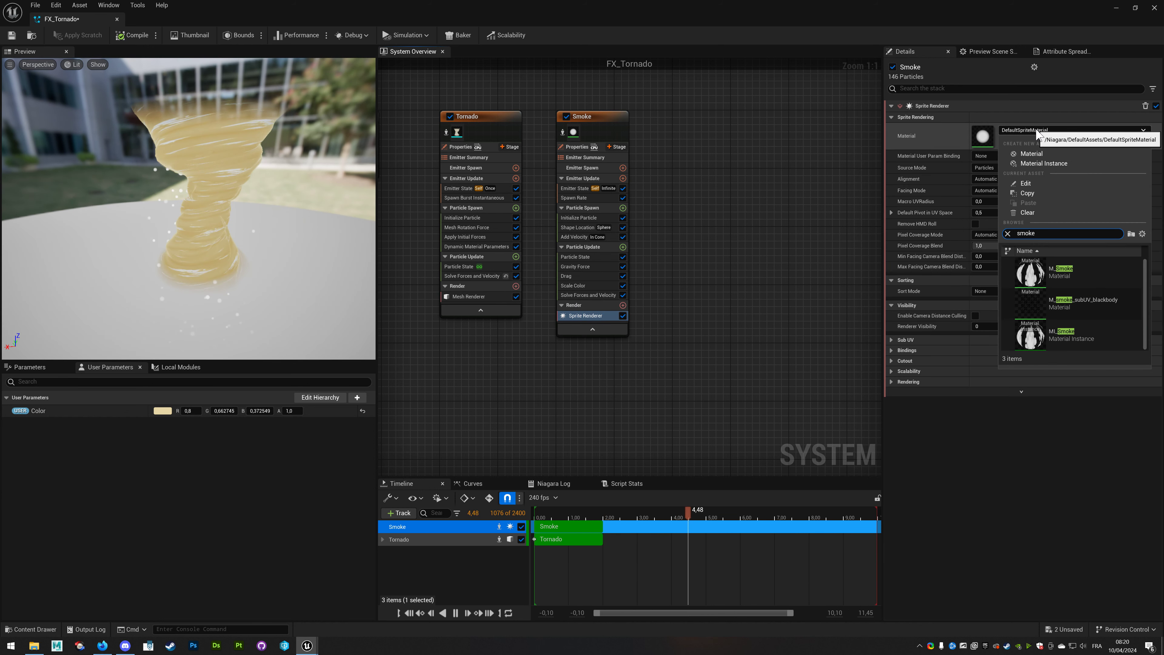
left_click(1066, 341)
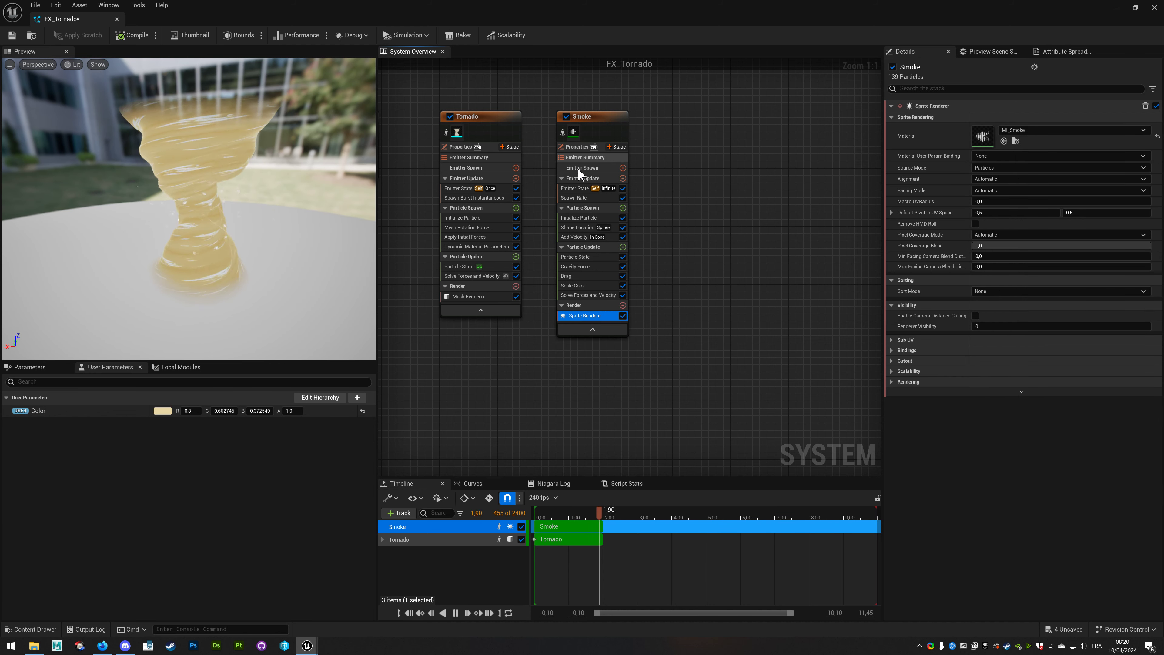
Inspect the StylizedSmoke texture's seven frames, then return to FX_Tornado.
left_click(1135, 9)
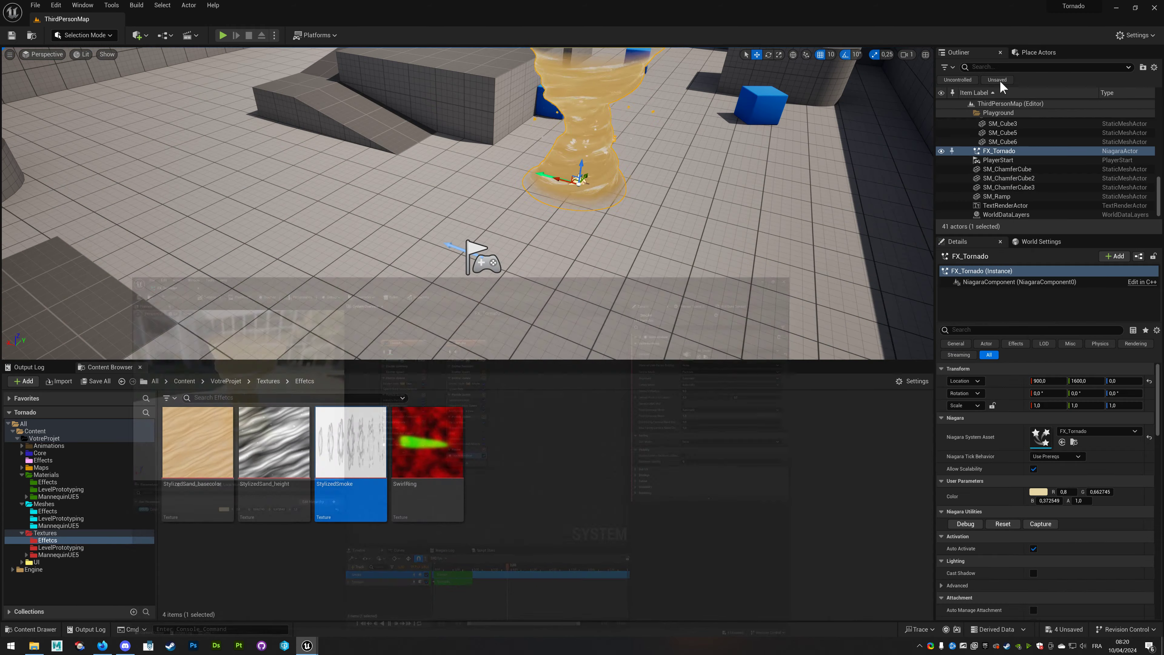
double_click(340, 463)
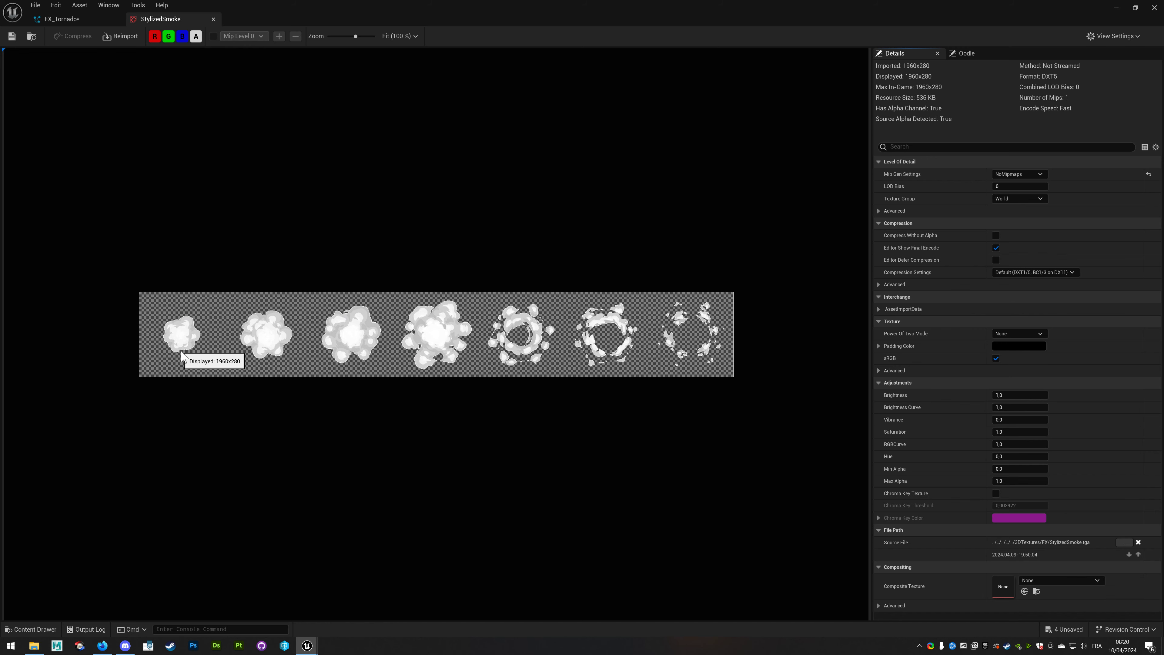
left_click(68, 20)
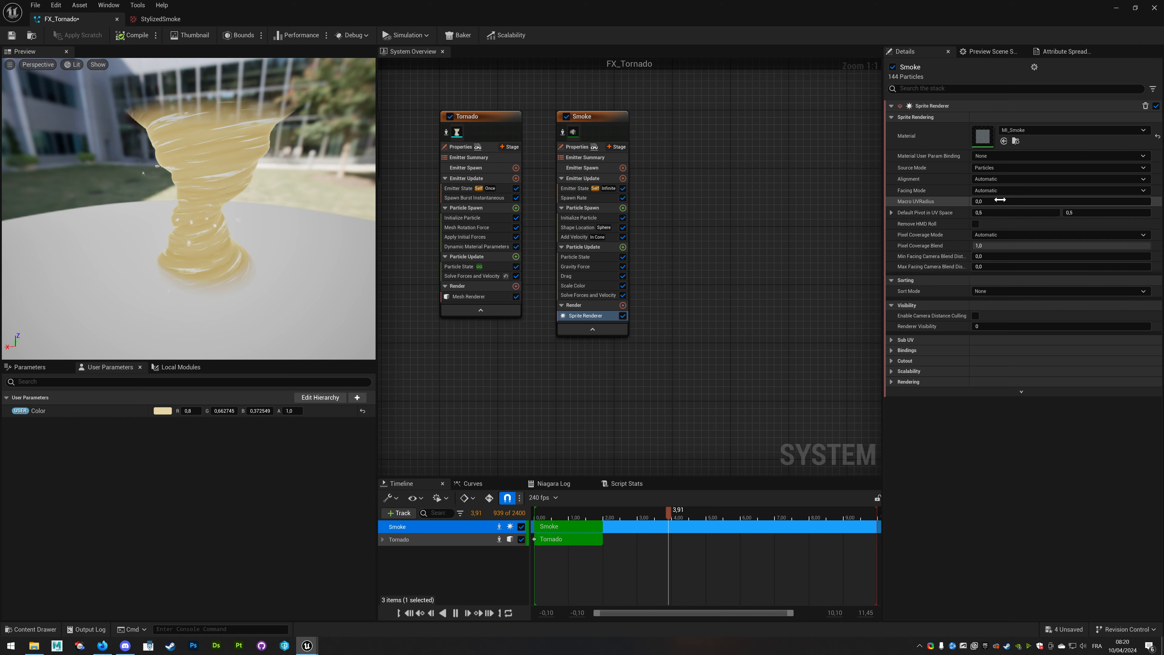
Set the Sprite Renderer's Sub UV Sub Image Size to 7 by 1.
left_click(890, 340)
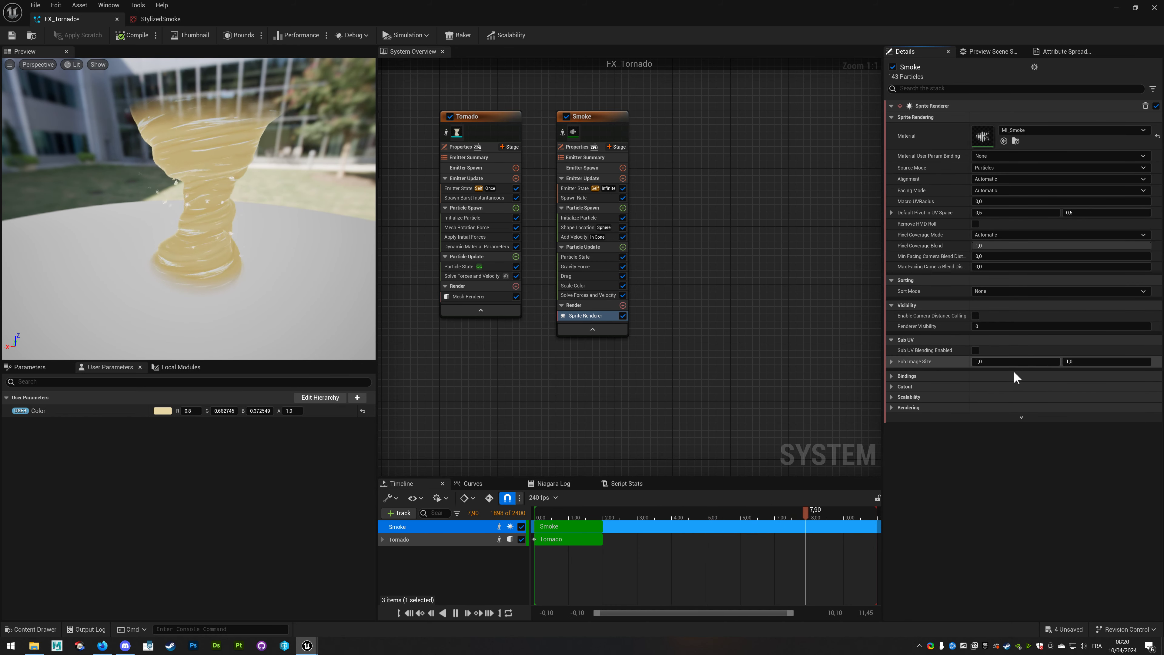
left_click(980, 361)
type("7")
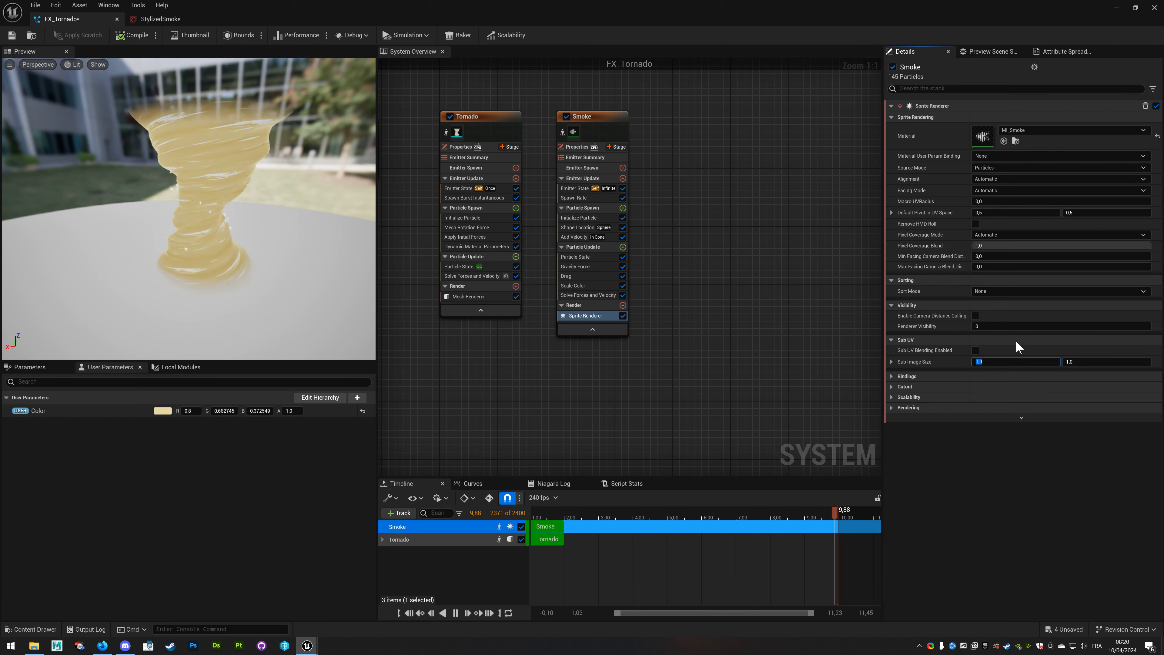
left_click(1093, 362)
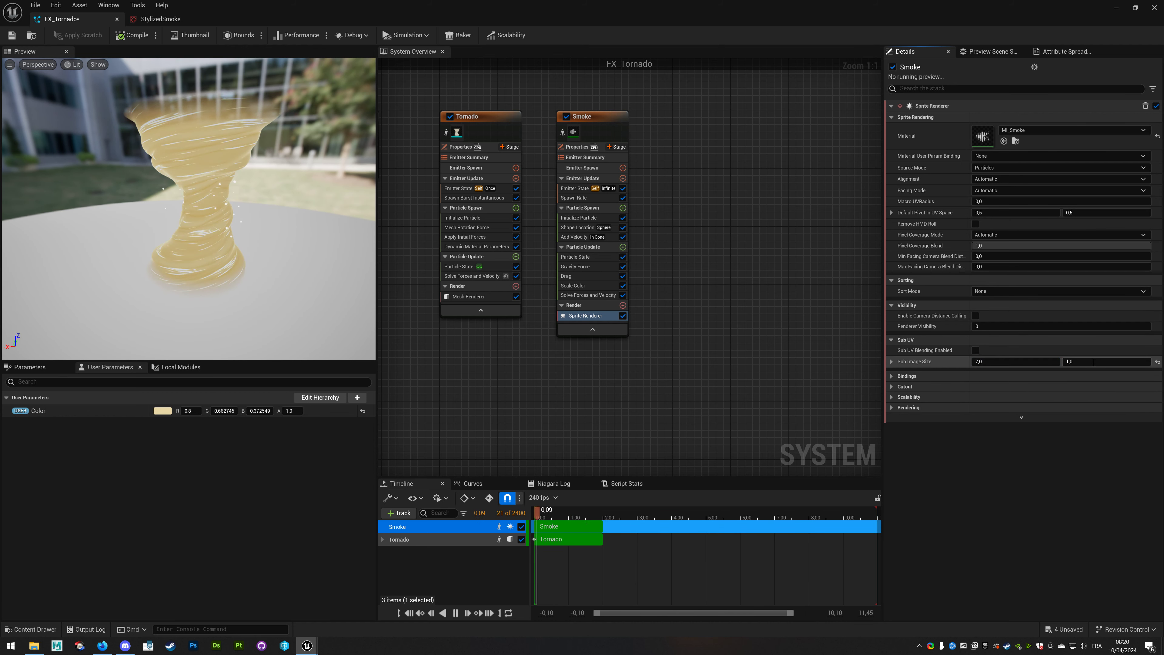
key("Return")
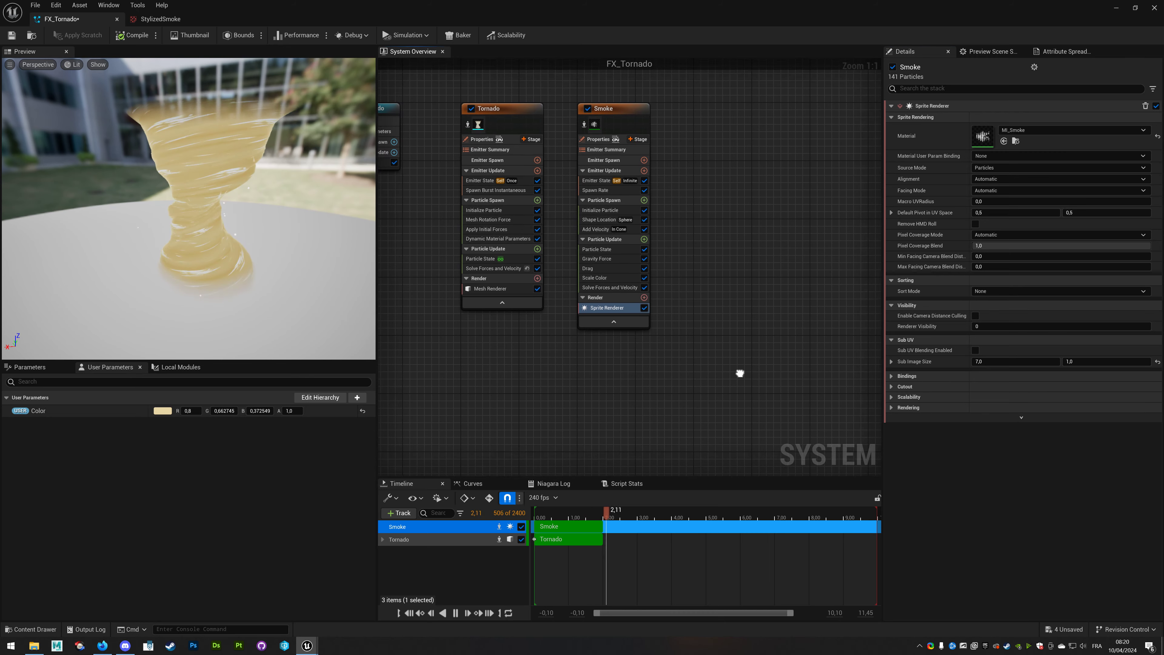
right_click_drag(632, 264, 654, 256)
scroll(204, 243, "up", 3)
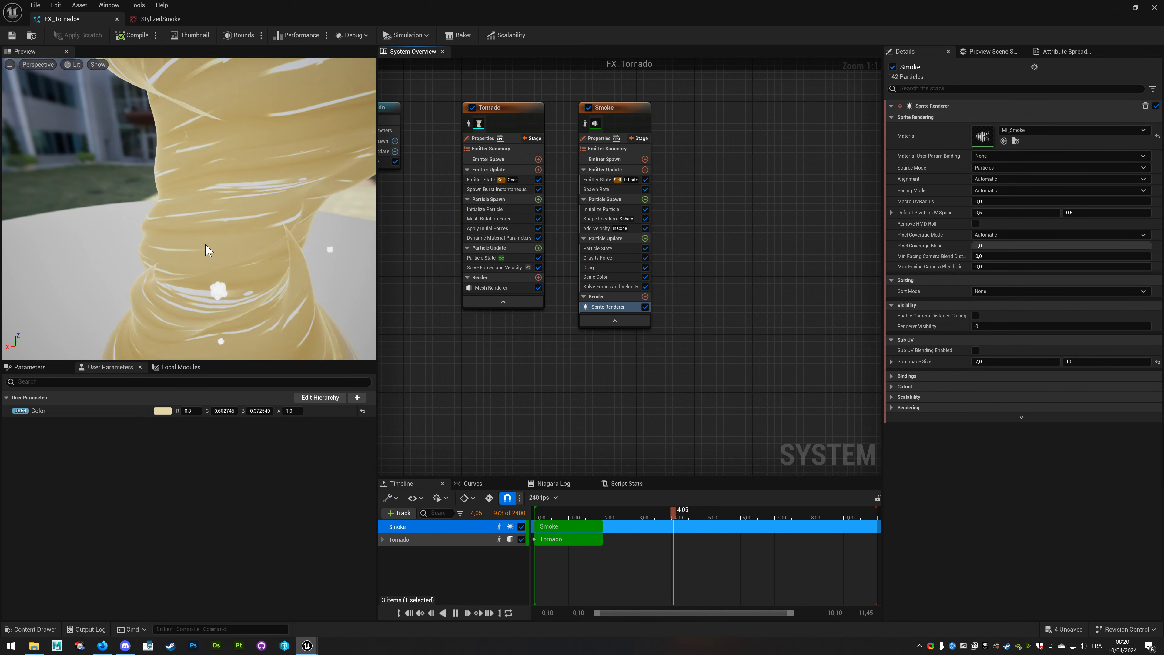
scroll(299, 223, "up", 2)
scroll(299, 223, "up", 2)
scroll(298, 224, "down", 5)
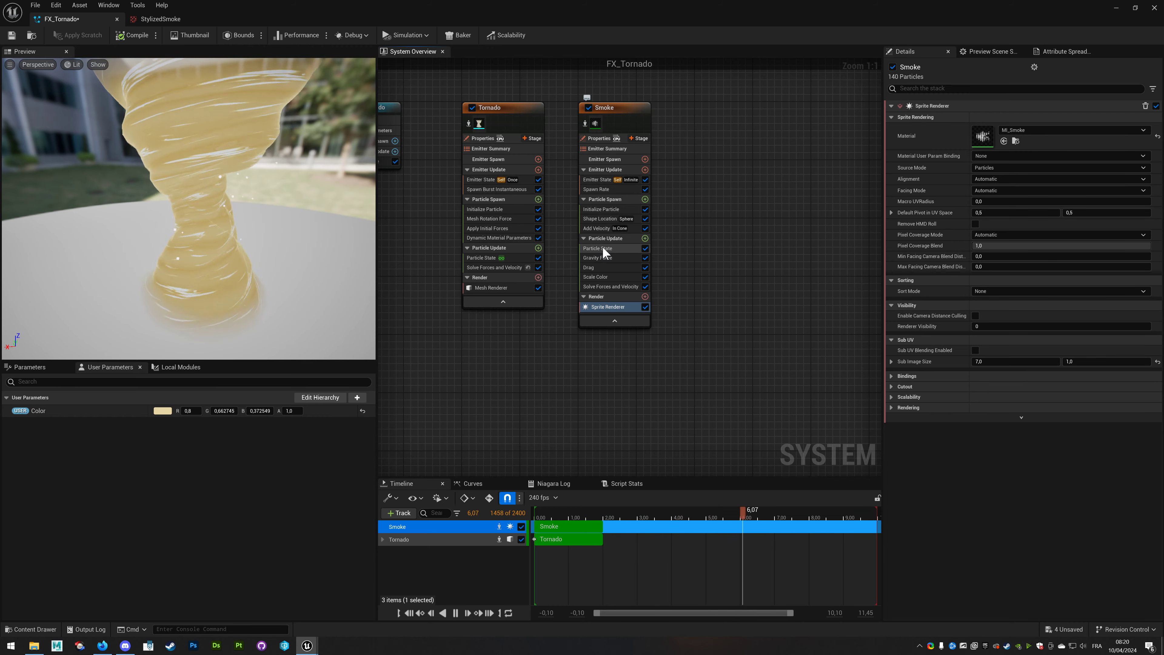
Set the Smoke Initialize Particle uniform sprite size range to 200 minimum and 250 maximum.
left_click(609, 209)
scroll(236, 223, "down", 4)
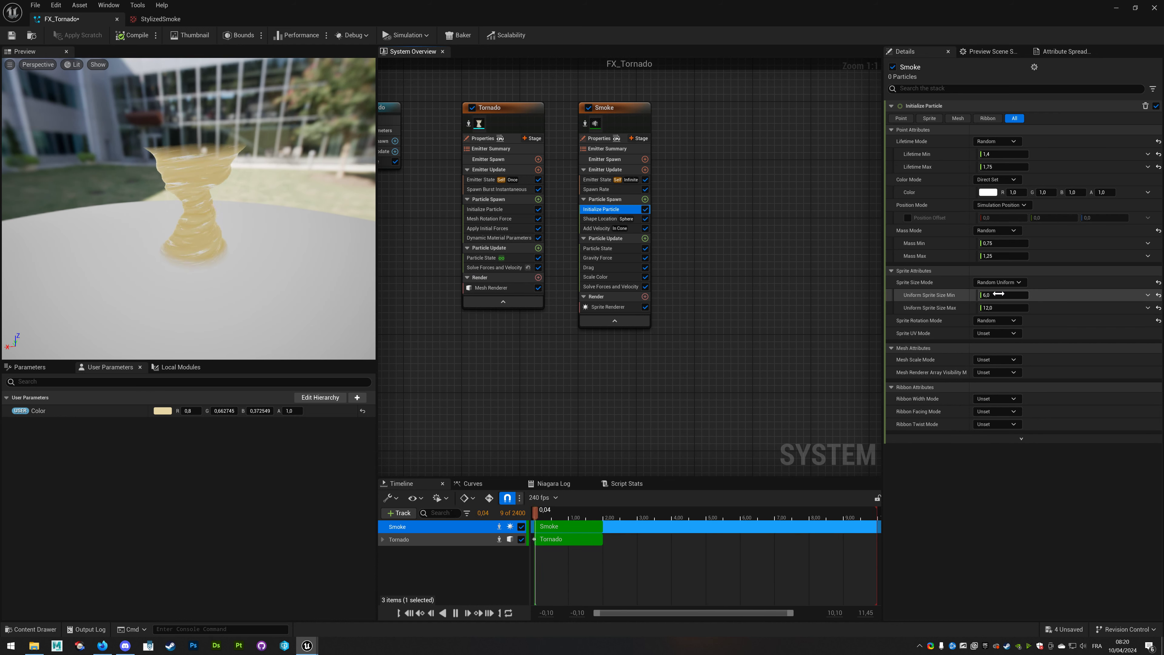
left_click(983, 293)
key("BackSpace")
type("150")
left_click(1001, 307)
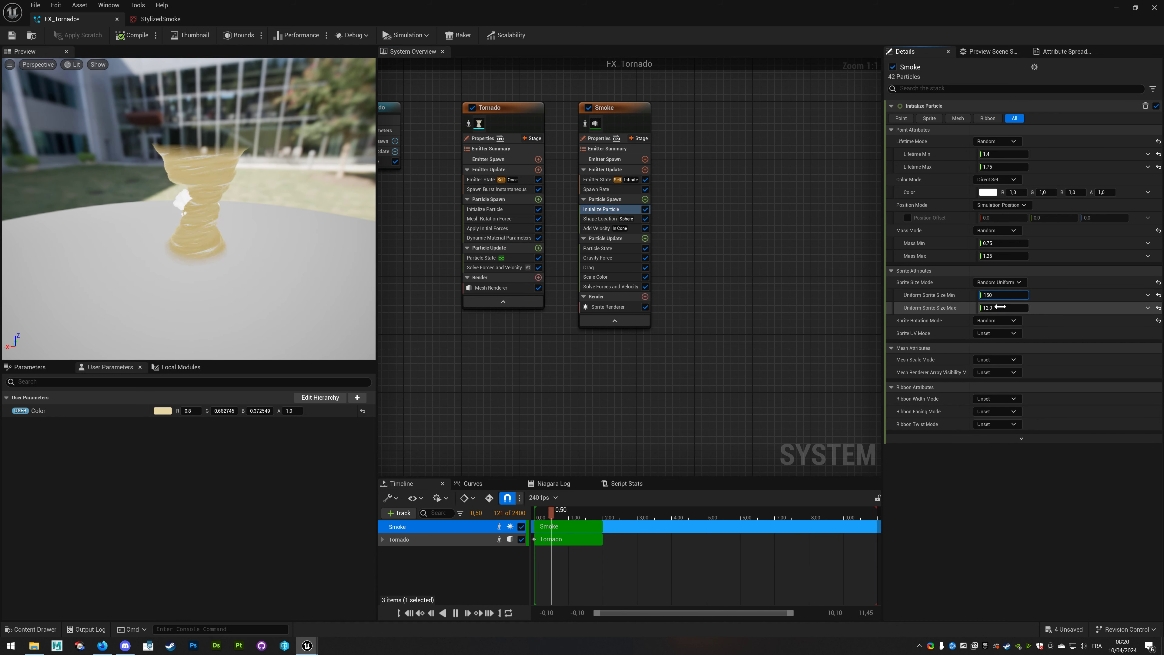
left_click(1000, 295)
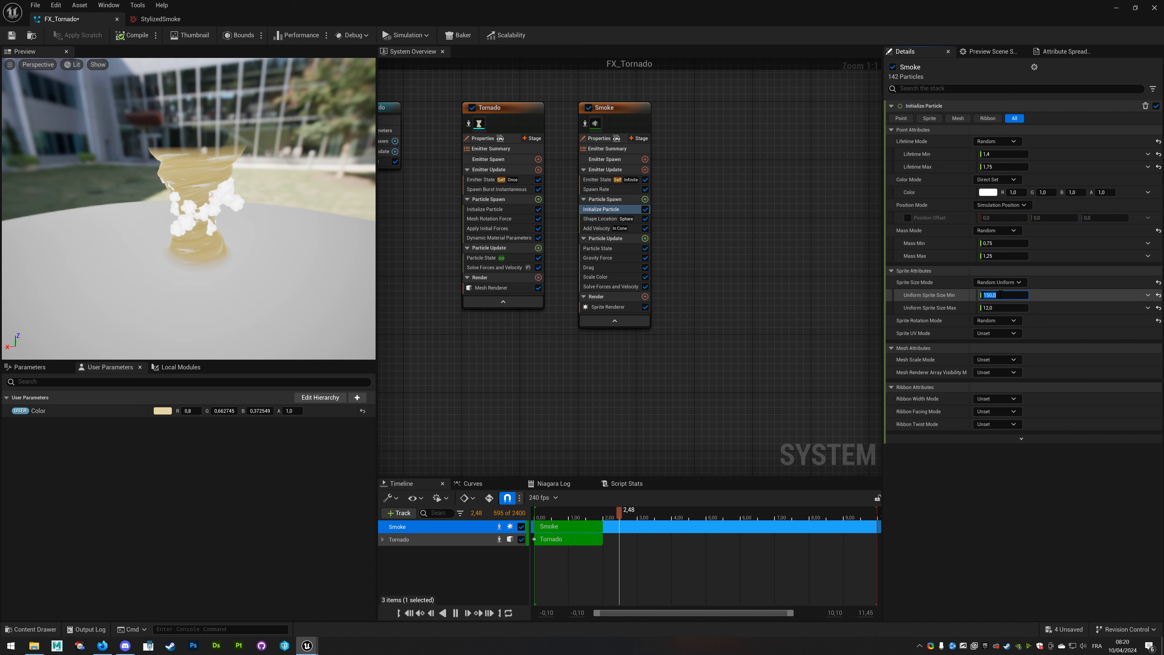
key("Return")
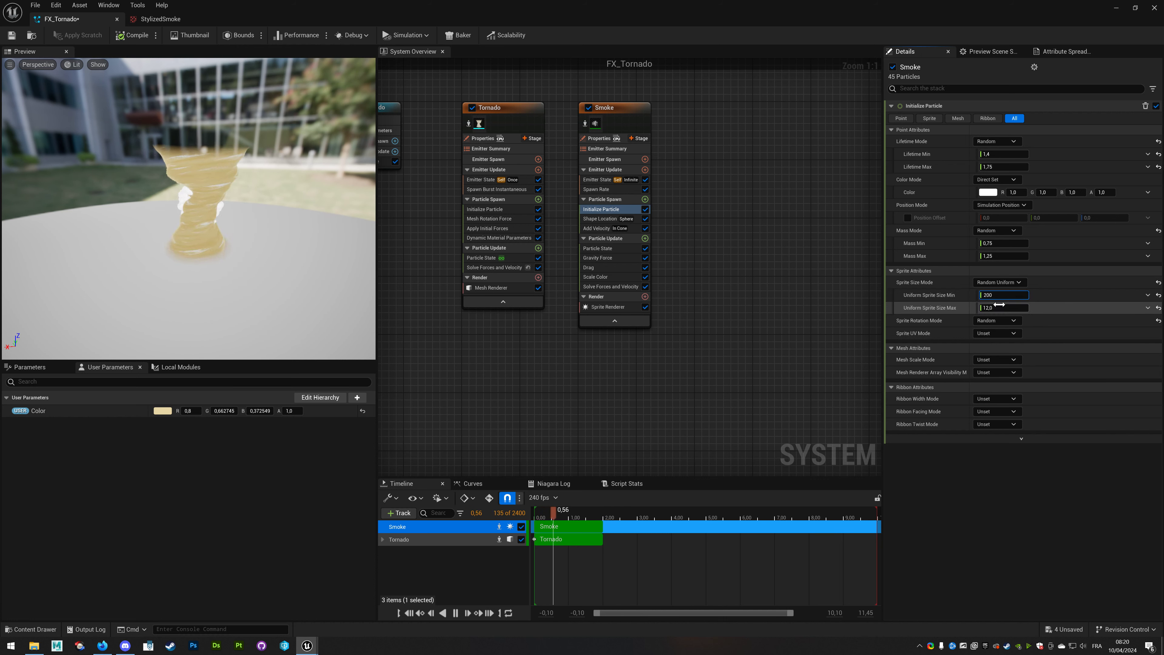
type("250")
key("Return")
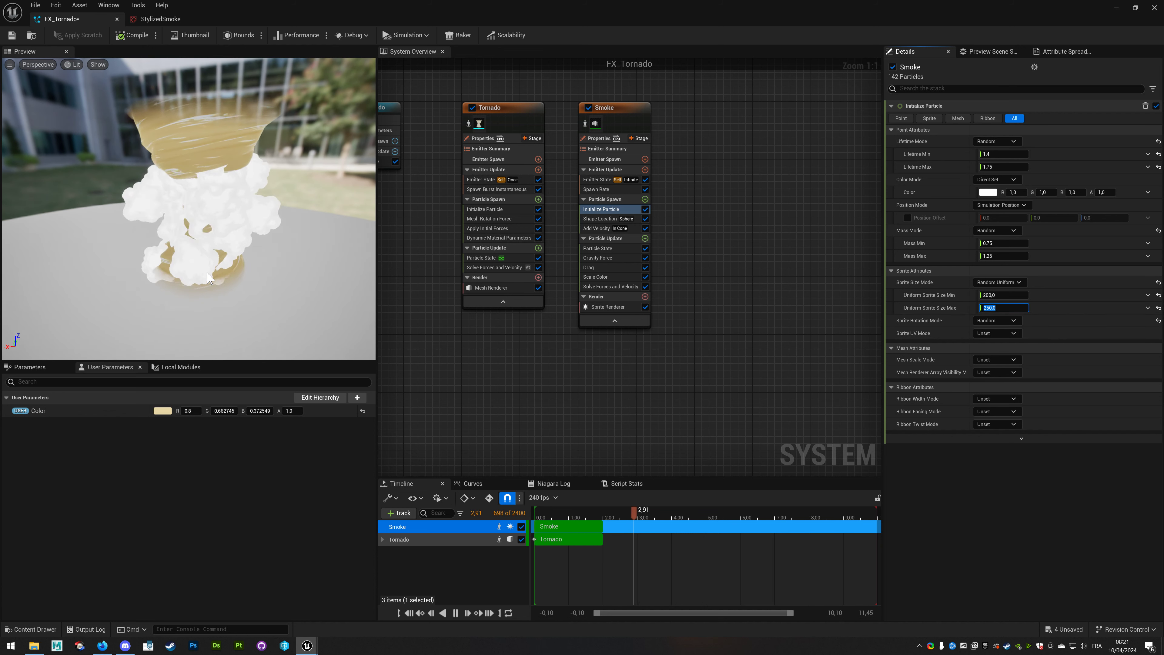
Orbit the preview to inspect the larger smoke sprites, then select the Shape Location module.
left_click_drag(261, 276, 230, 277)
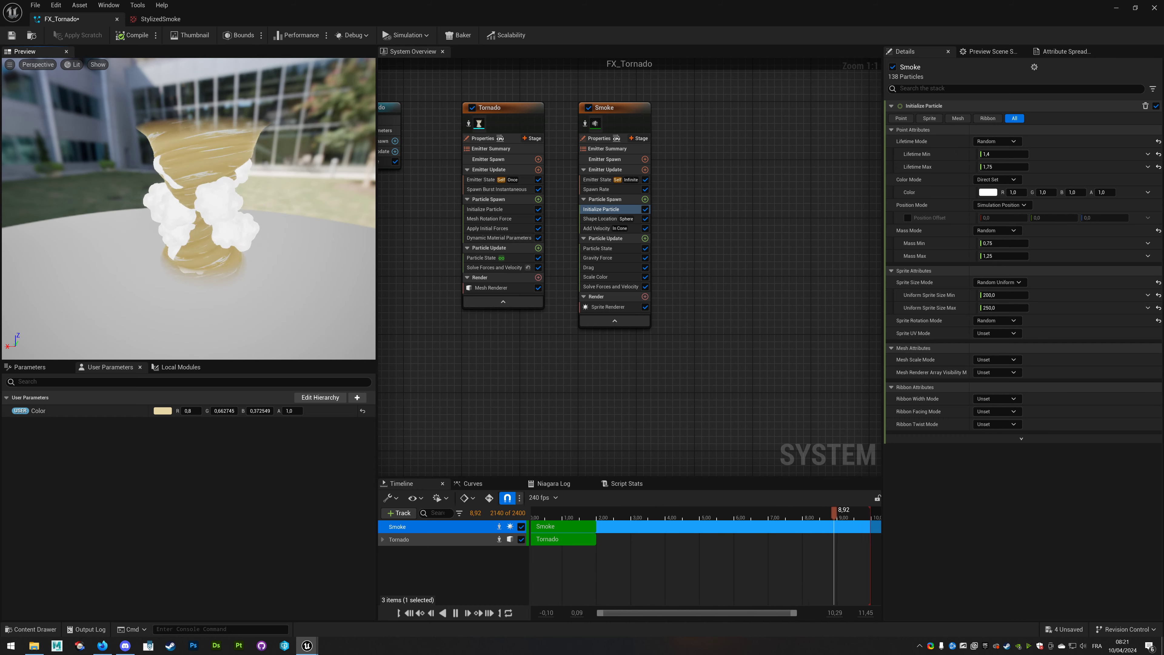
left_click_drag(221, 197, 151, 198)
left_click(600, 218)
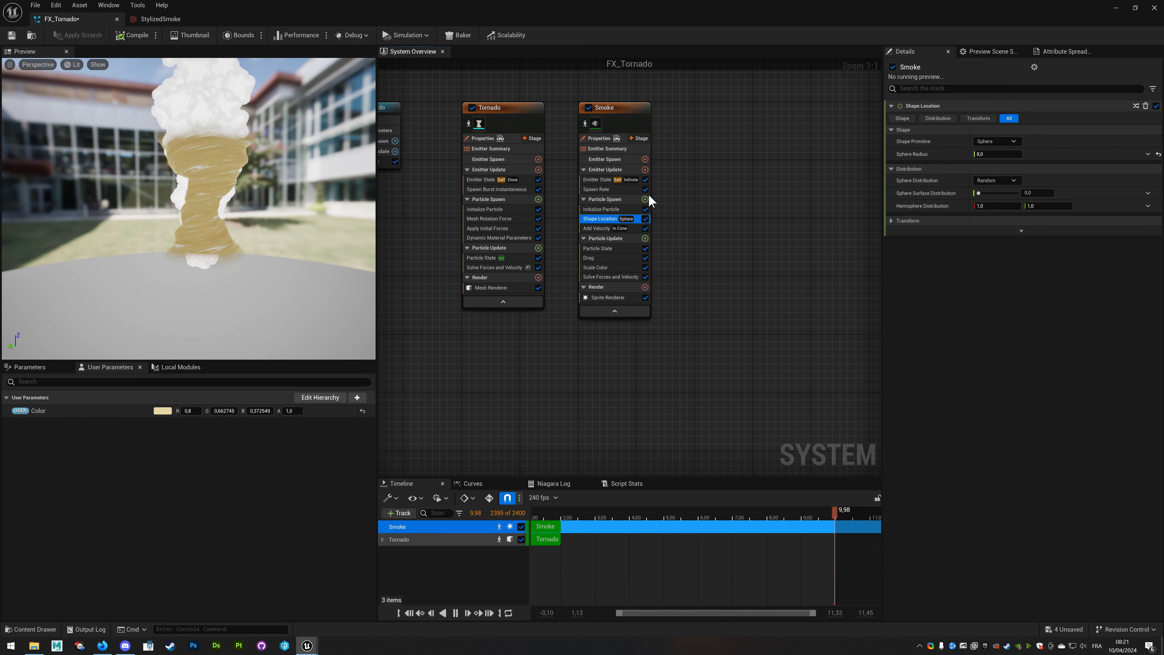
Make the Smoke emitter's Add Velocity push particles outward from a point.
left_click(594, 228)
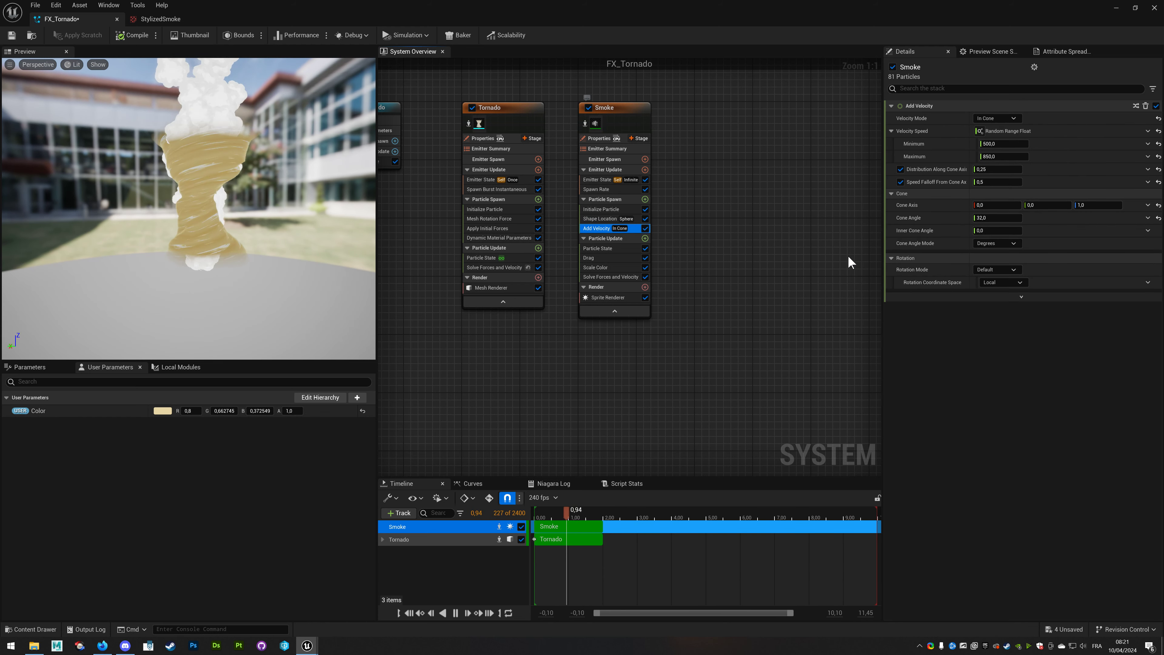
left_click(993, 119)
left_click(991, 138)
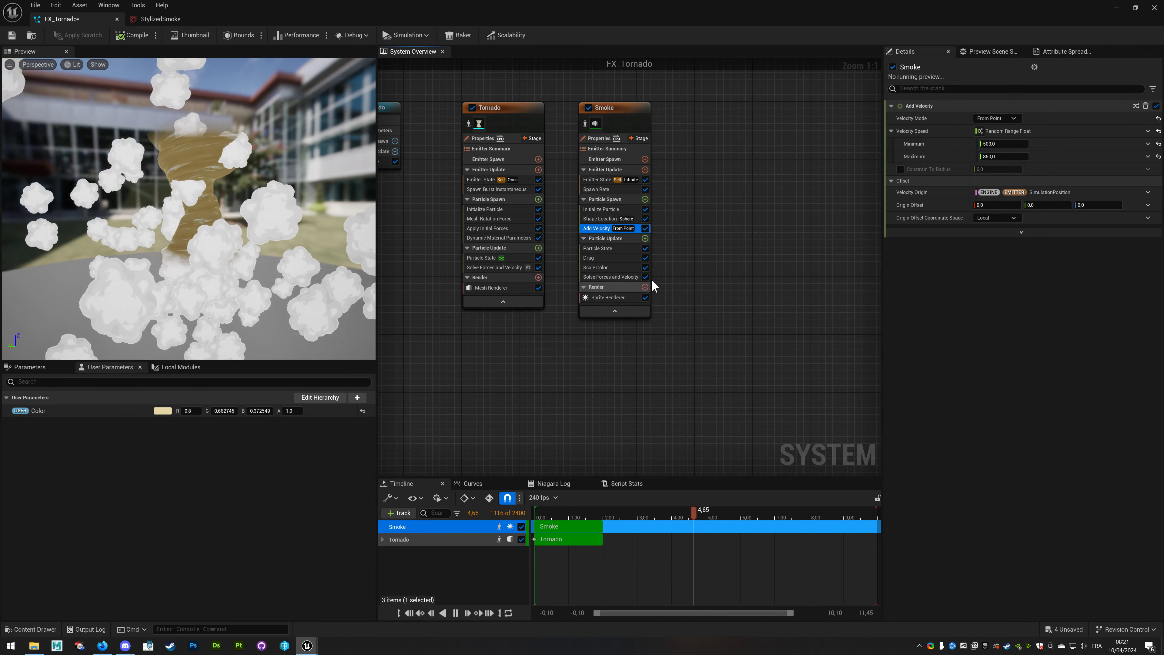
Switch Smoke's Shape Location primitive to Ring / Disc with radius 100.
left_click(598, 219)
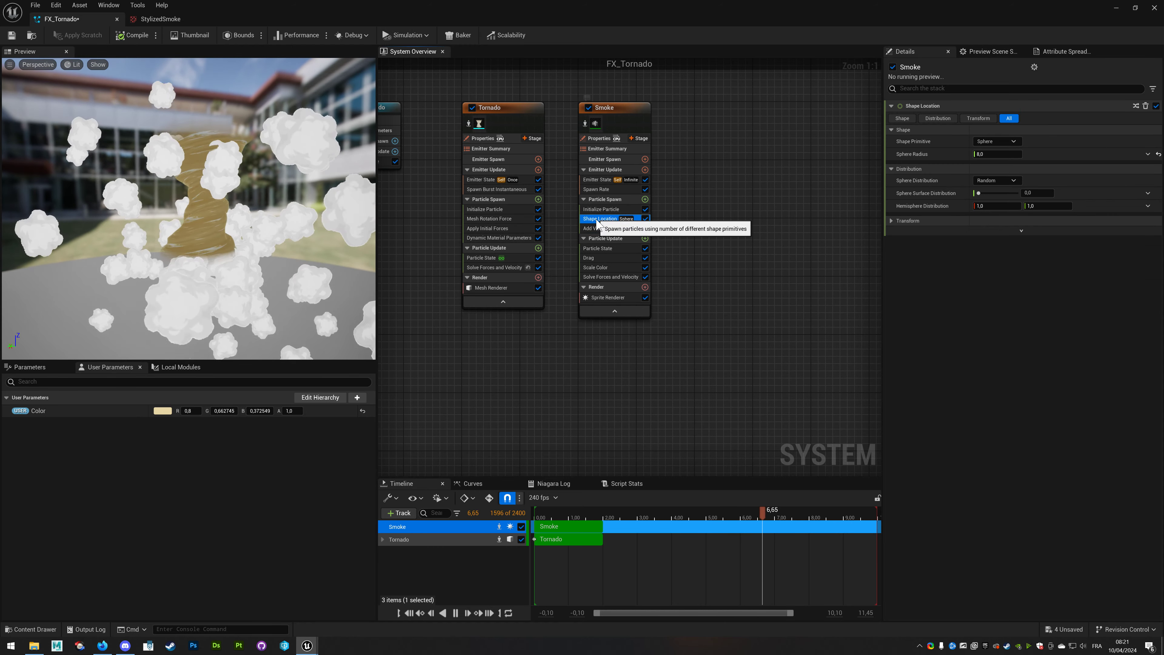
left_click(1006, 142)
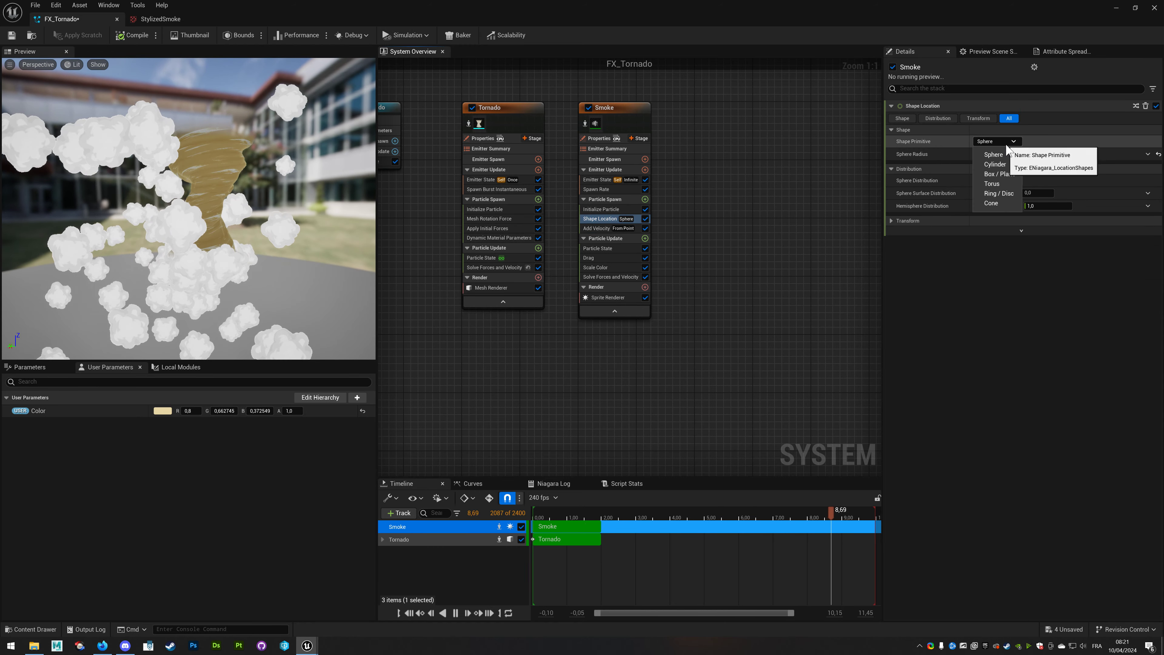
left_click(996, 193)
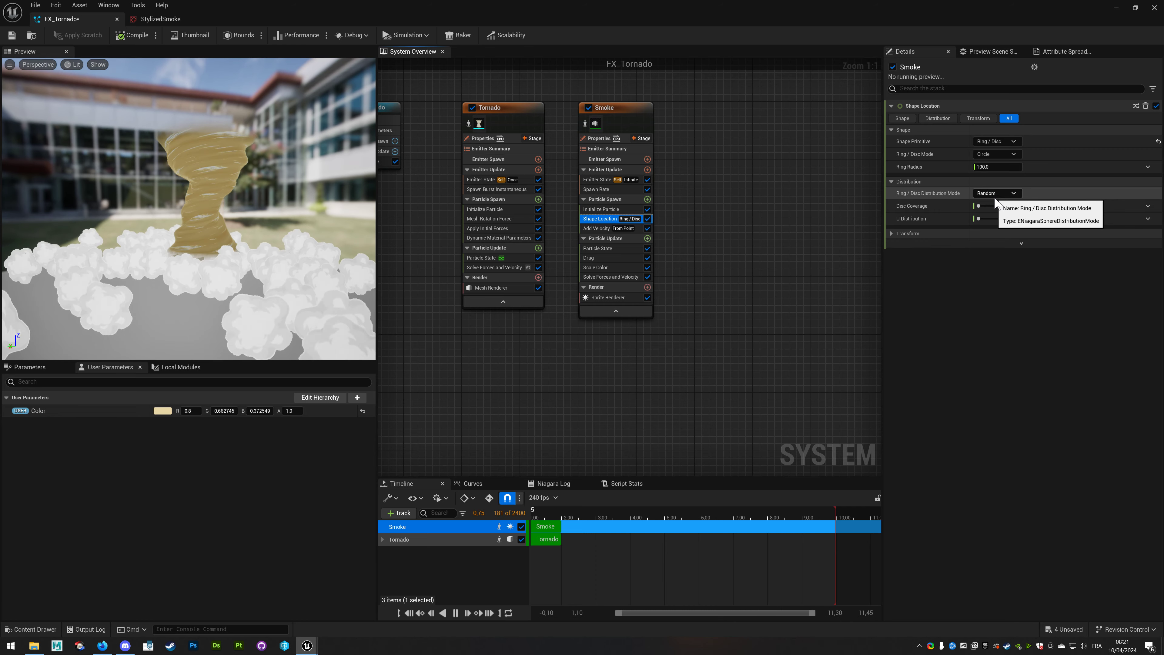
left_click_drag(197, 320, 220, 317)
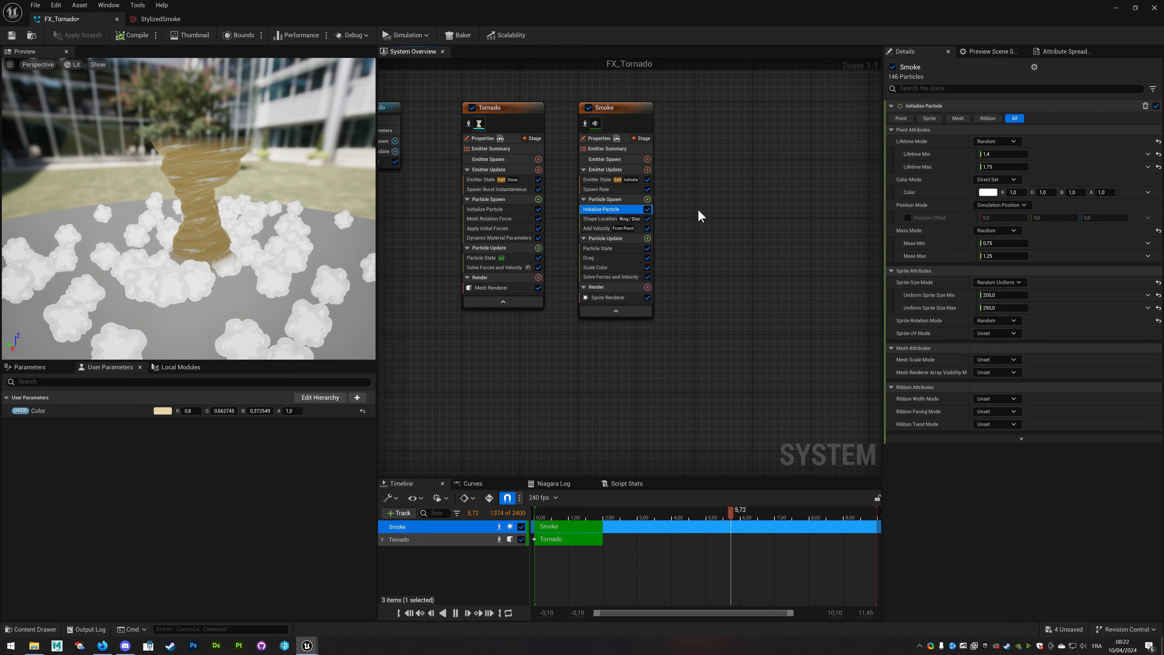
Set Smoke's Add Velocity speed range to minimum 100 and maximum 150.
left_click(595, 228)
left_click(992, 144)
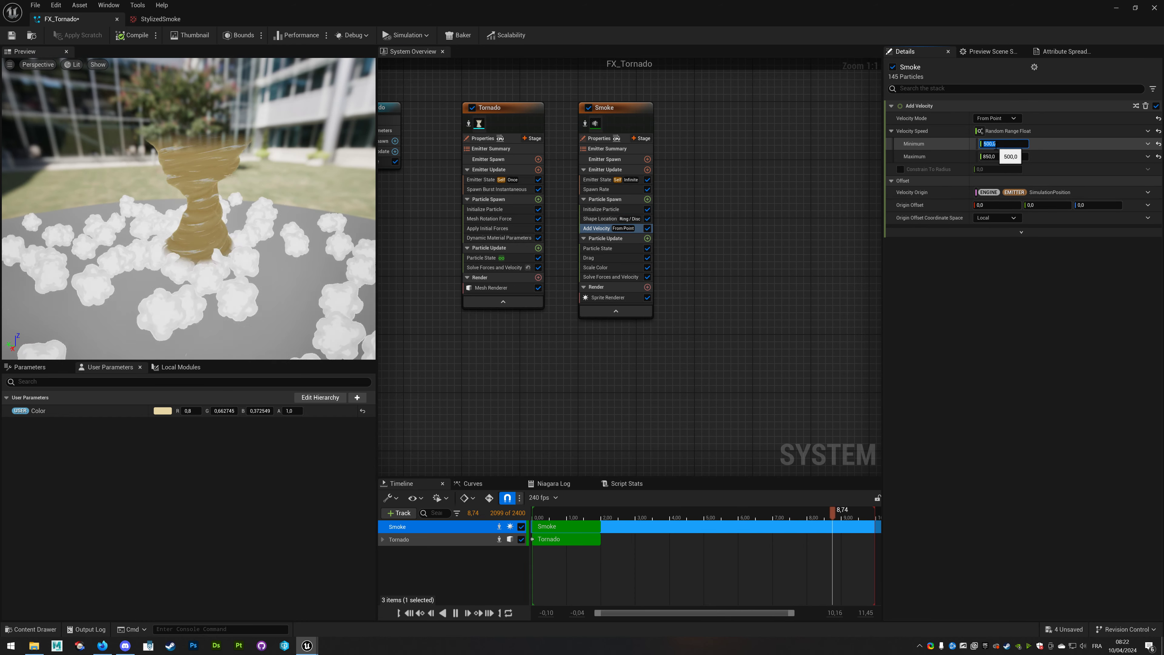
type("100")
key("Return")
left_click(1004, 156)
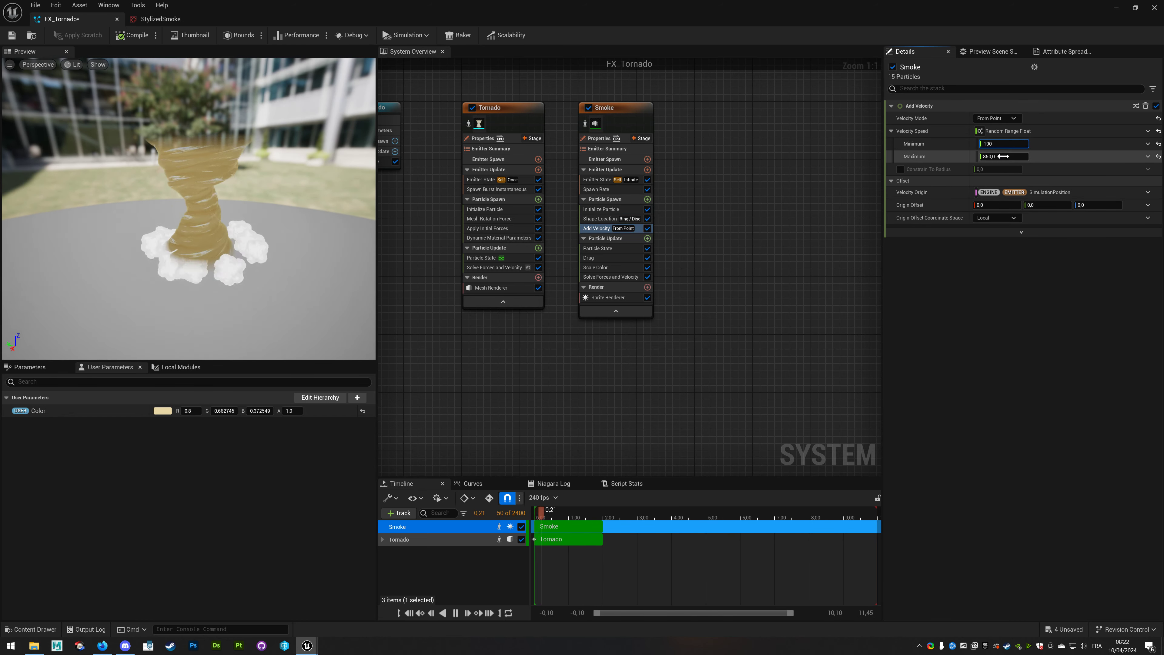
type("150")
key("Return")
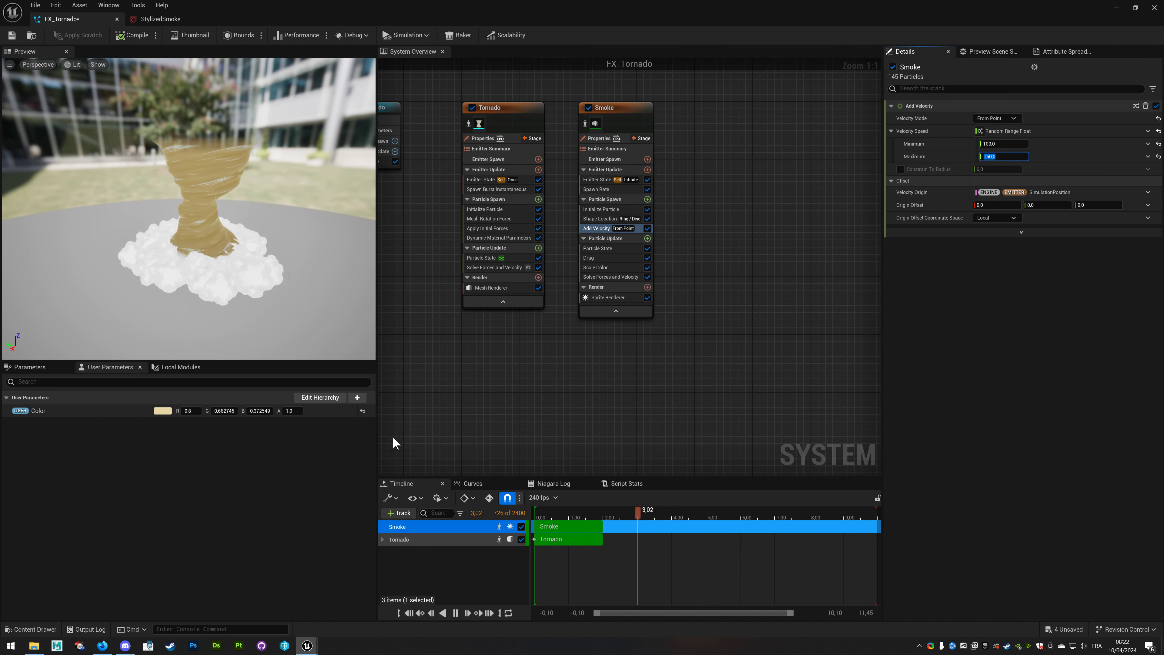
left_click_drag(218, 250, 229, 275)
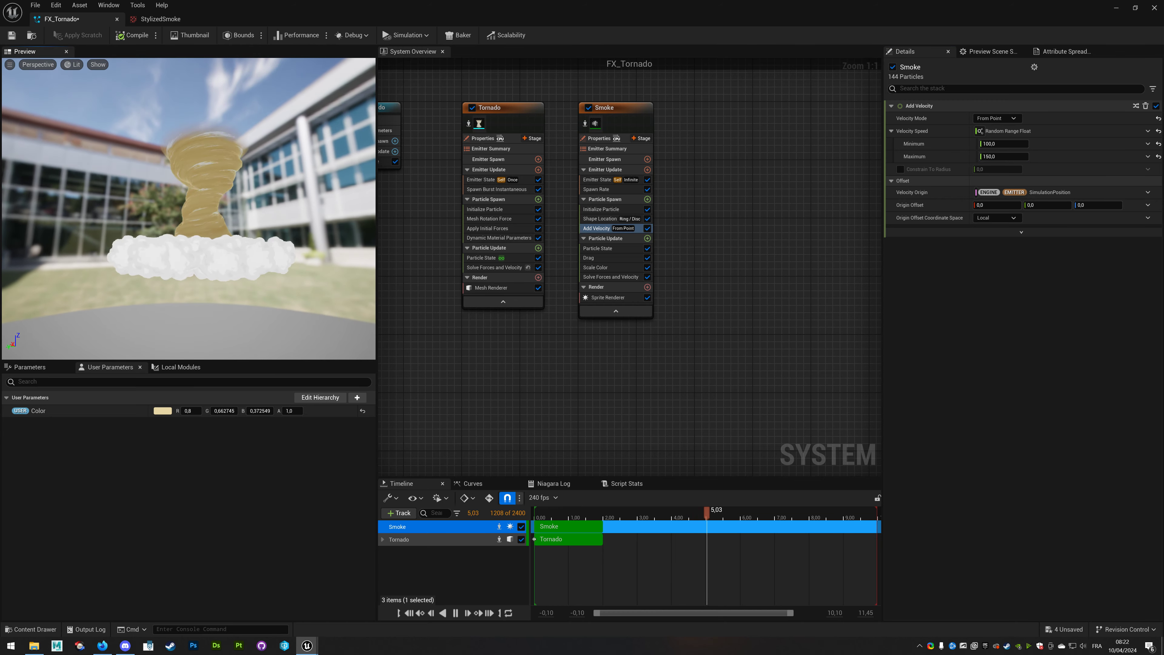
Set Smoke's Spawn Rate to 40 and inspect the thinner smoke in the preview.
scroll(228, 274, "up", 2)
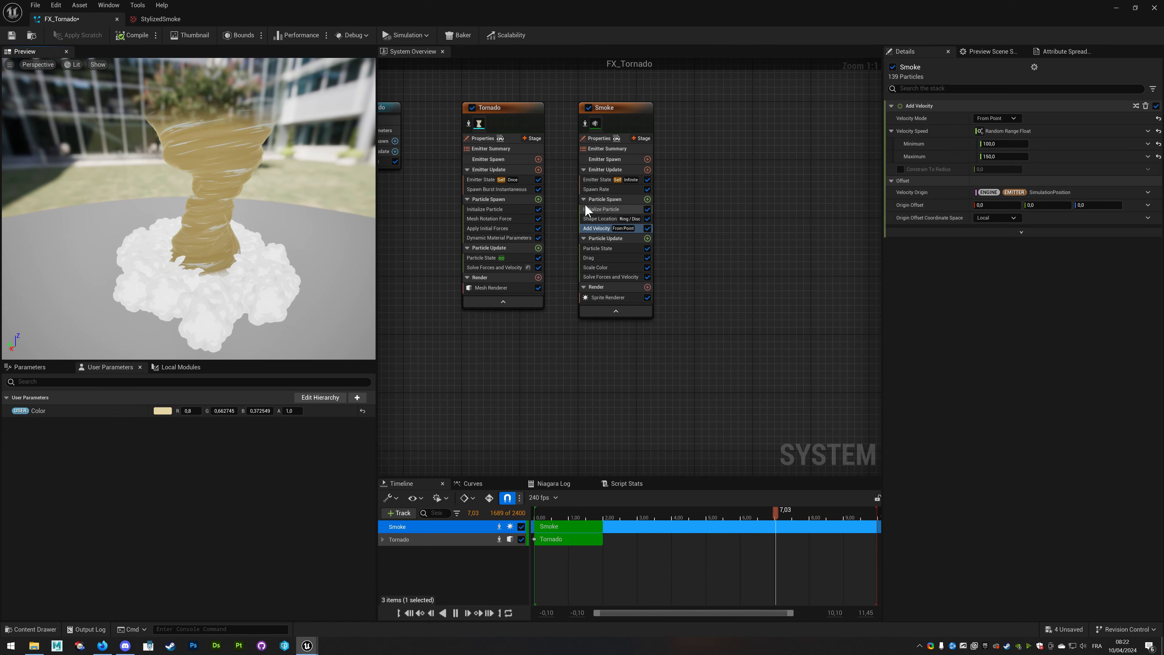
left_click(598, 189)
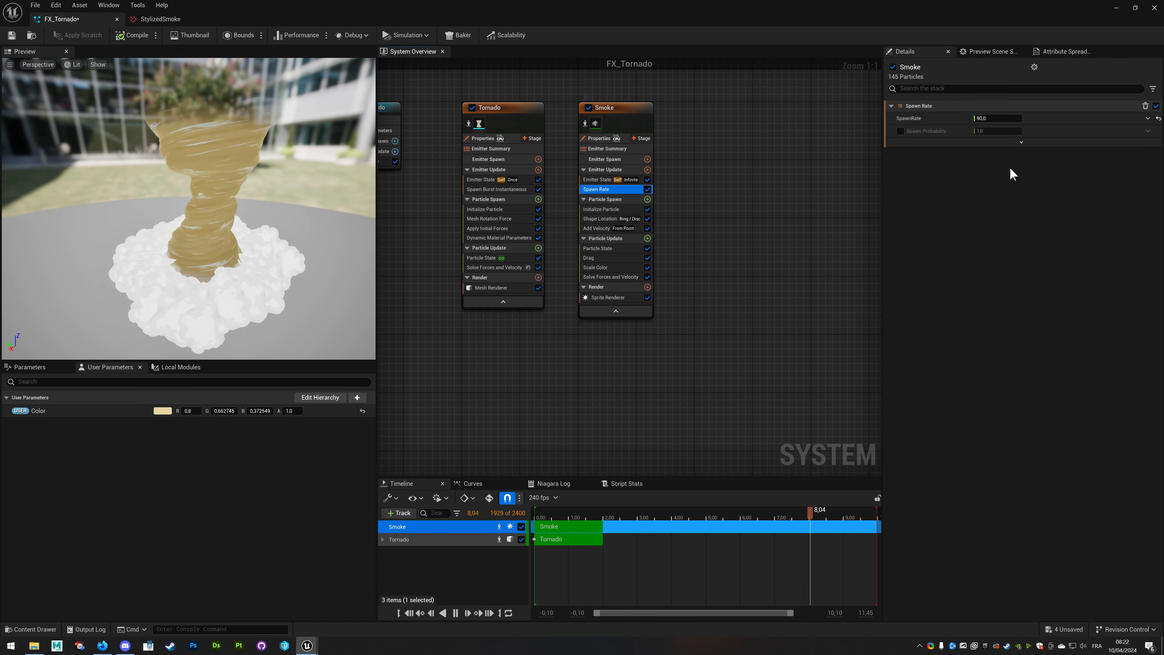
left_click(996, 118)
type("40")
key("Return")
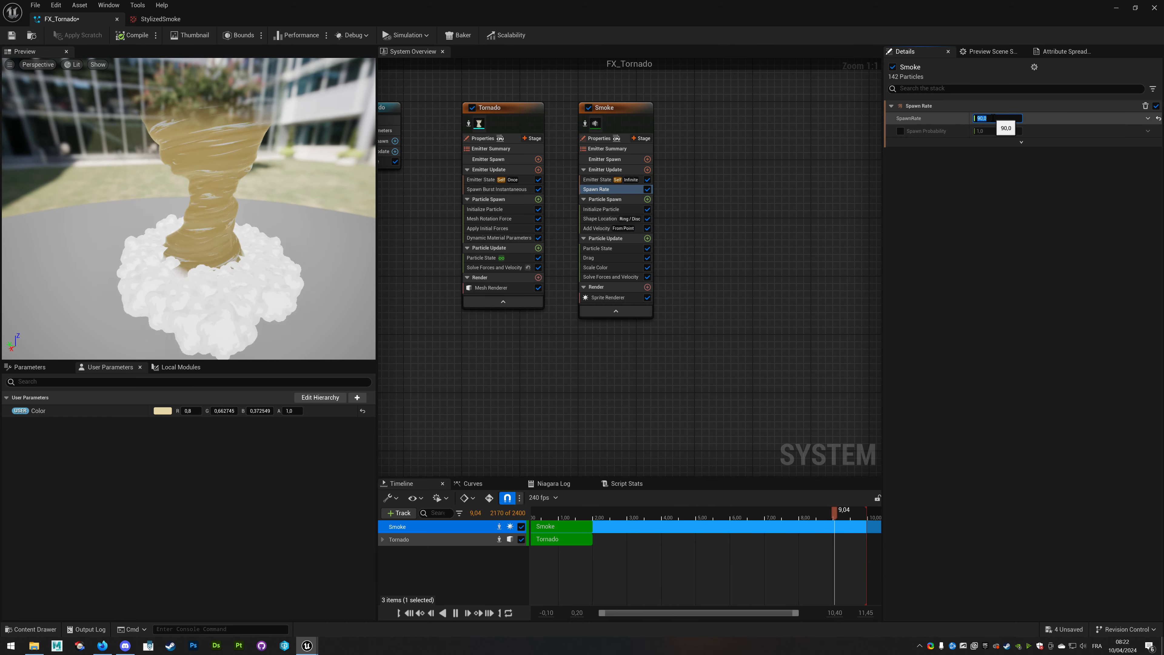
left_click_drag(338, 247, 265, 242)
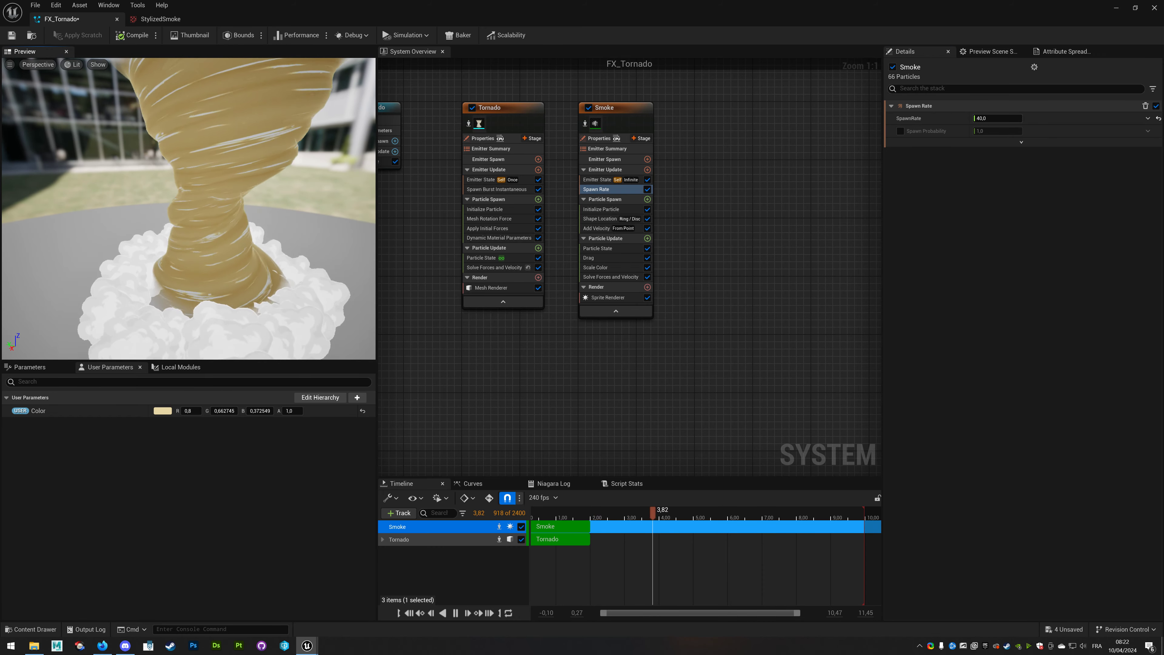
scroll(274, 245, "down", 3)
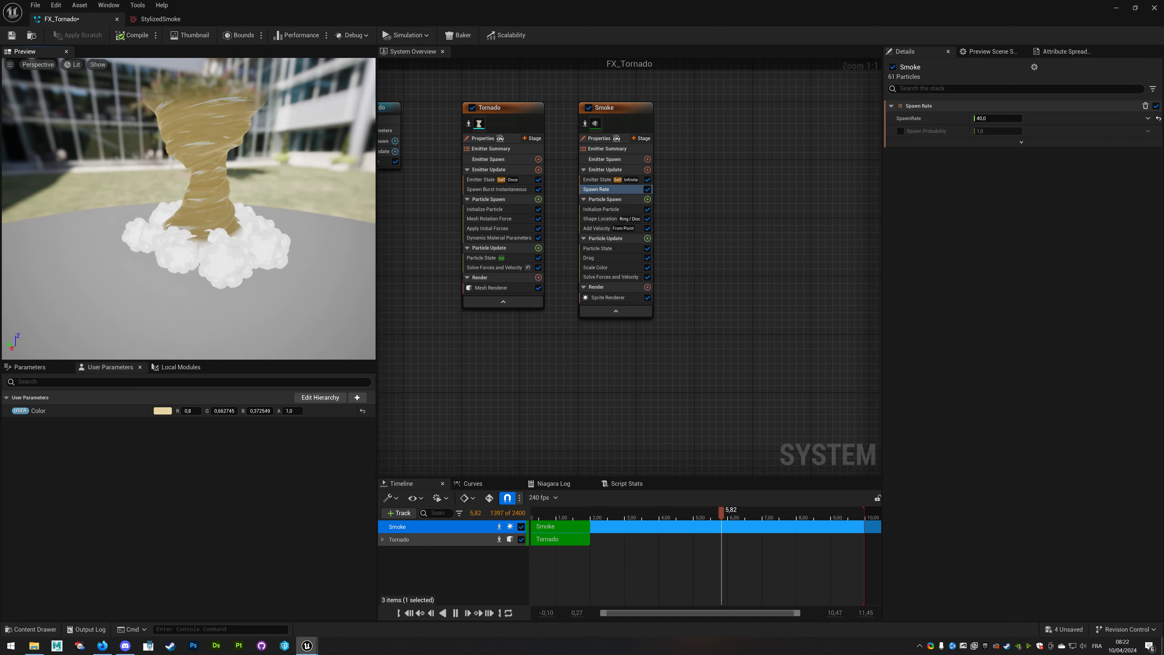
left_click_drag(274, 245, 206, 245)
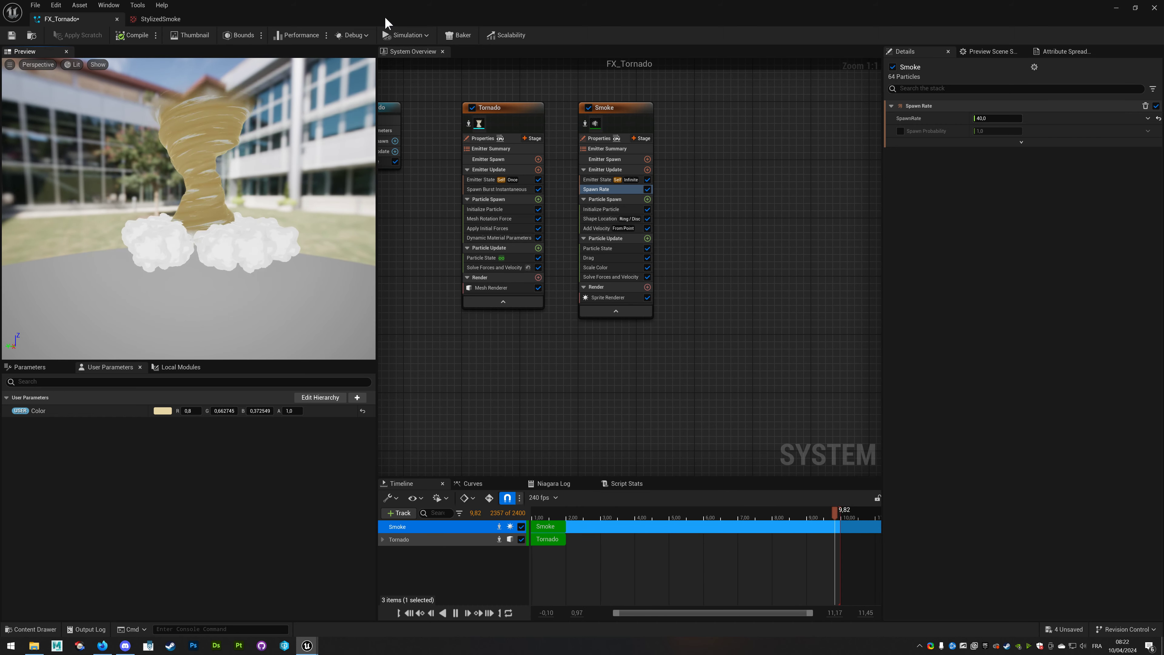
Undo the accidental upward move of the tornado actor and return to FX_Tornado.
left_click(1114, 7)
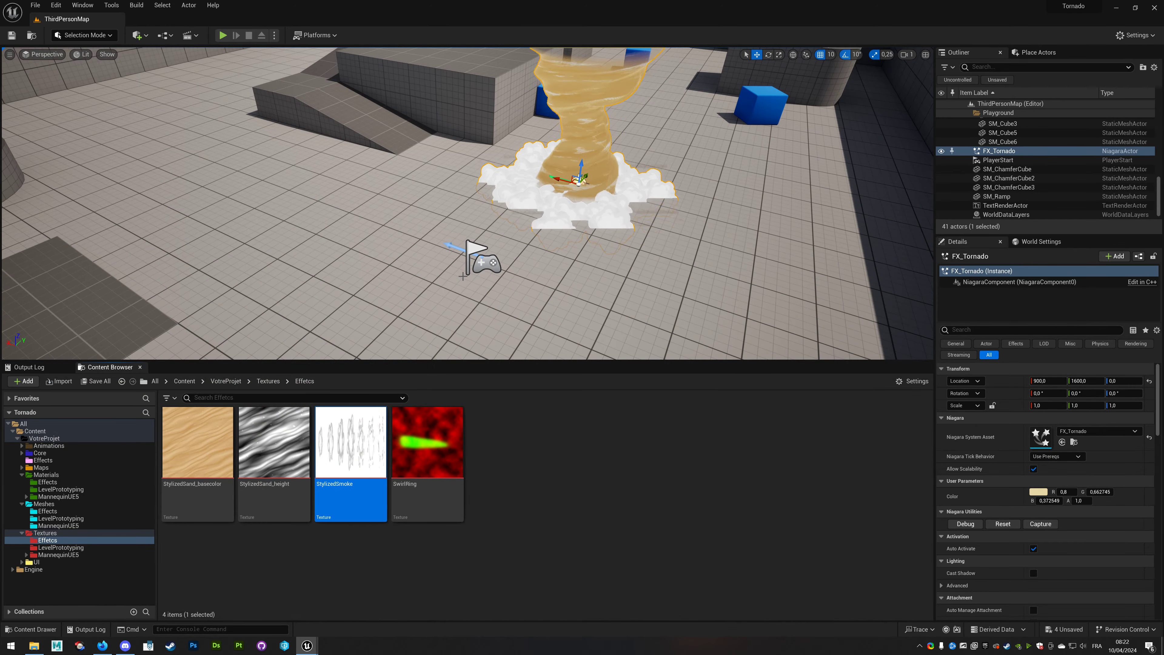
key("f")
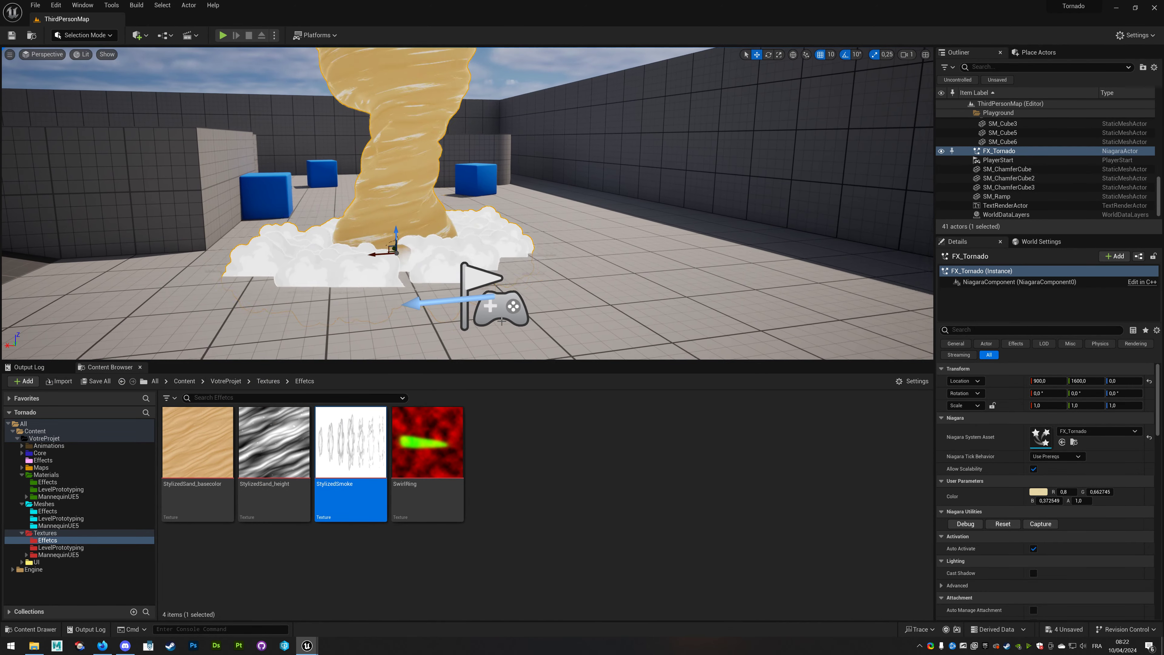
mouse_move(478, 285)
left_mouse_down("alt")
mouse_move(520, 219)
mouse_move(466, 142)
left_mouse_up("alt")
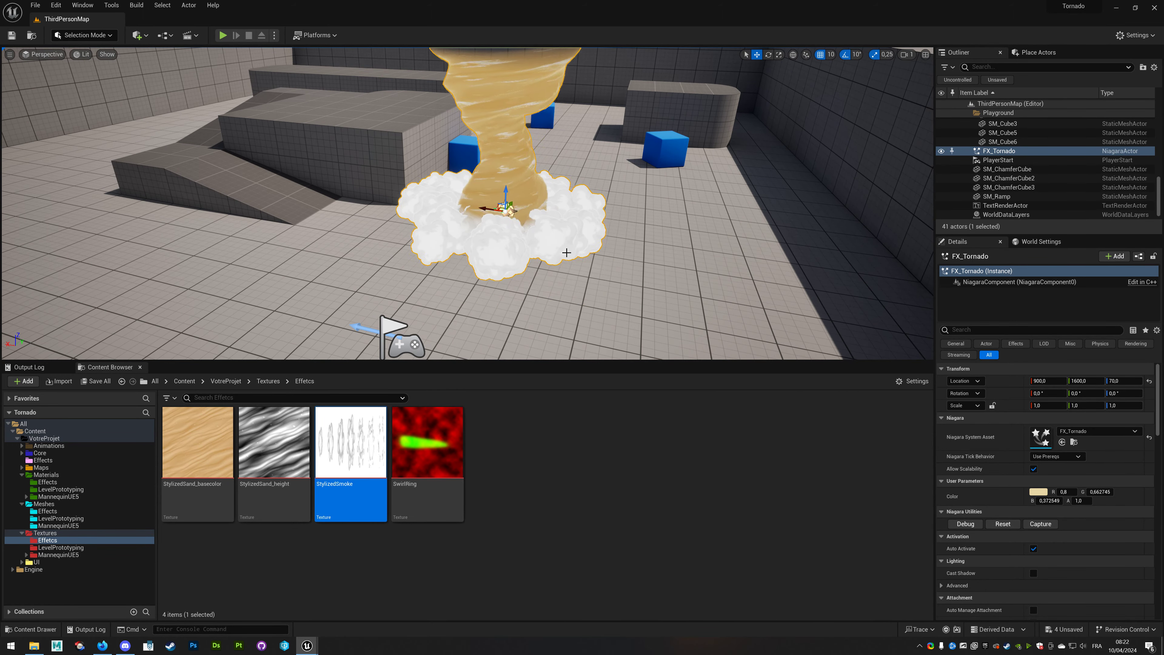
key("ctrl+z")
mouse_move(307, 645)
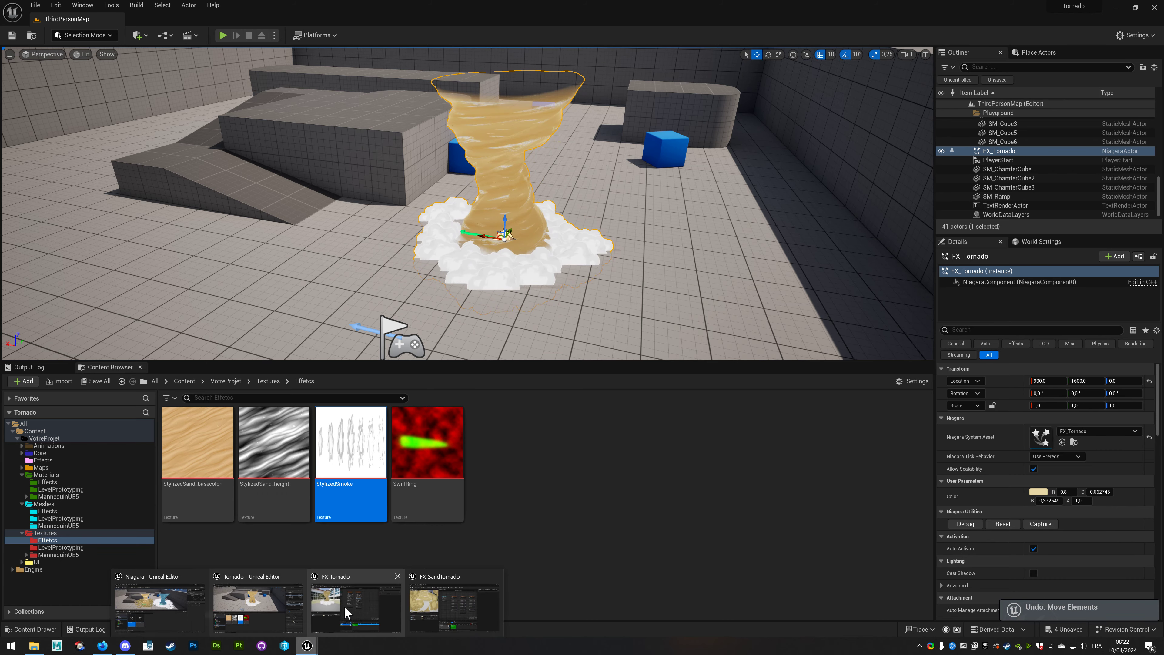
left_click(345, 612)
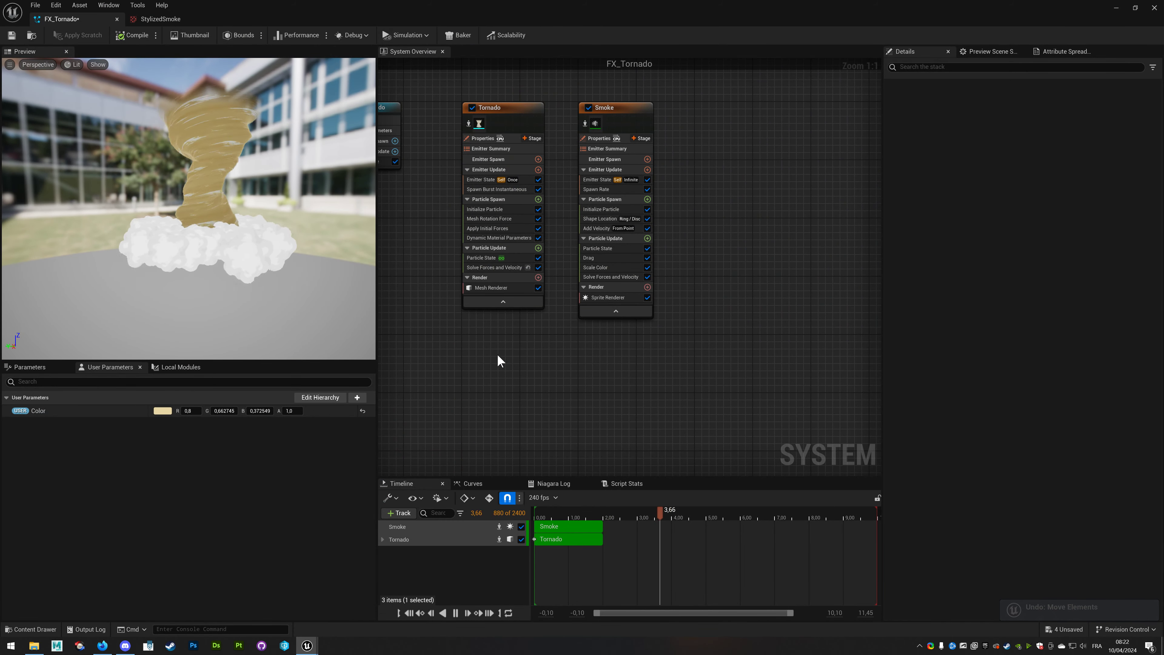
right_click_drag(522, 357, 470, 382)
Set Add Velocity's Velocity Origin to Add Vector to Position using SimulationPosition.
left_click(526, 262)
left_click(1148, 192)
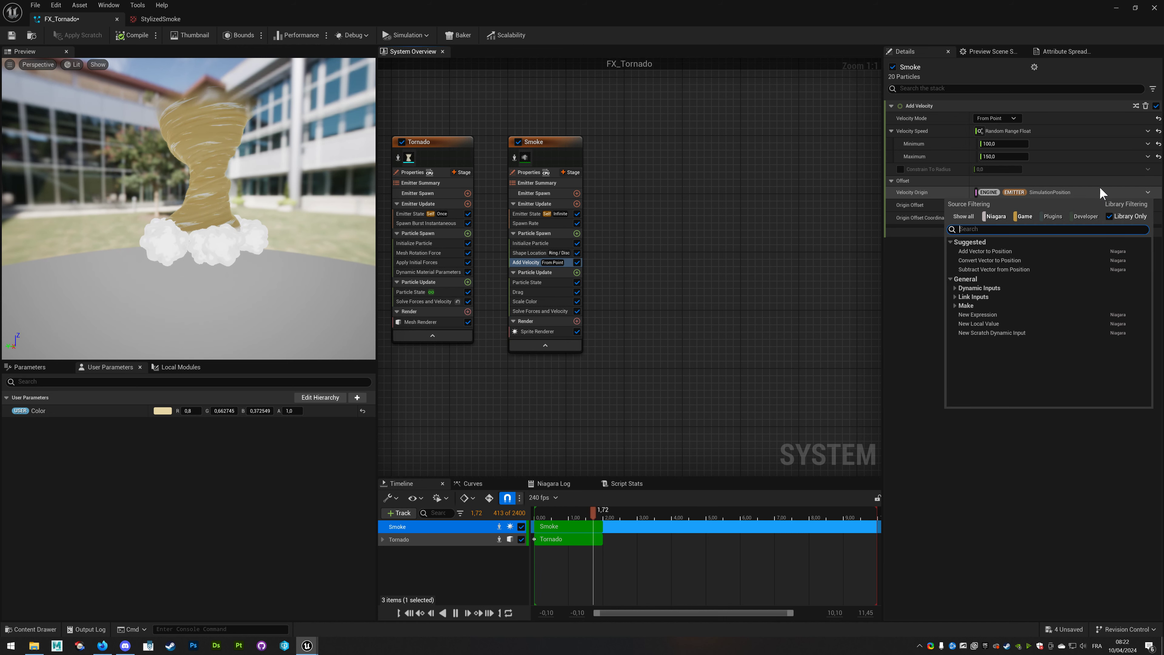
left_click(987, 250)
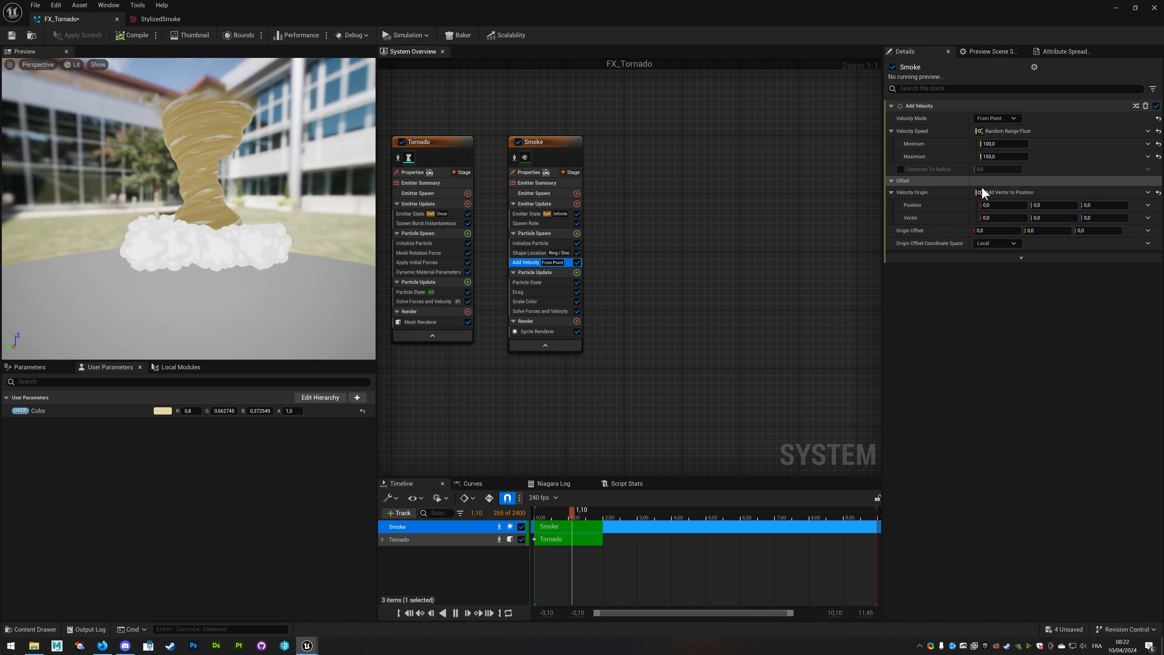
left_click(1147, 205)
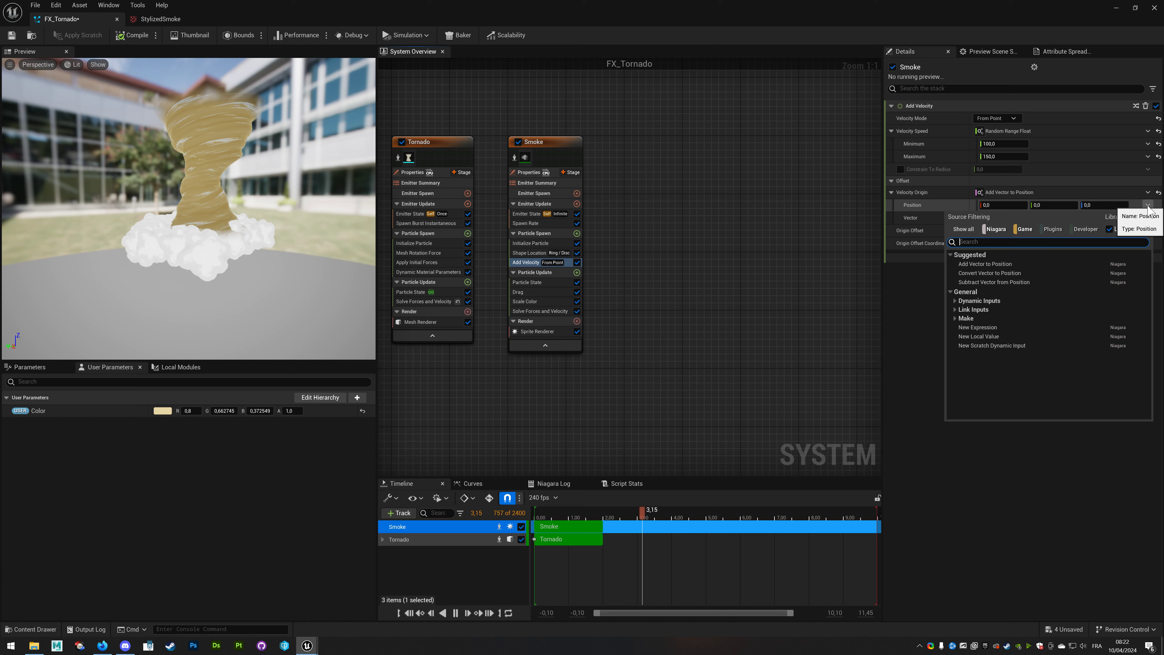
type("simu")
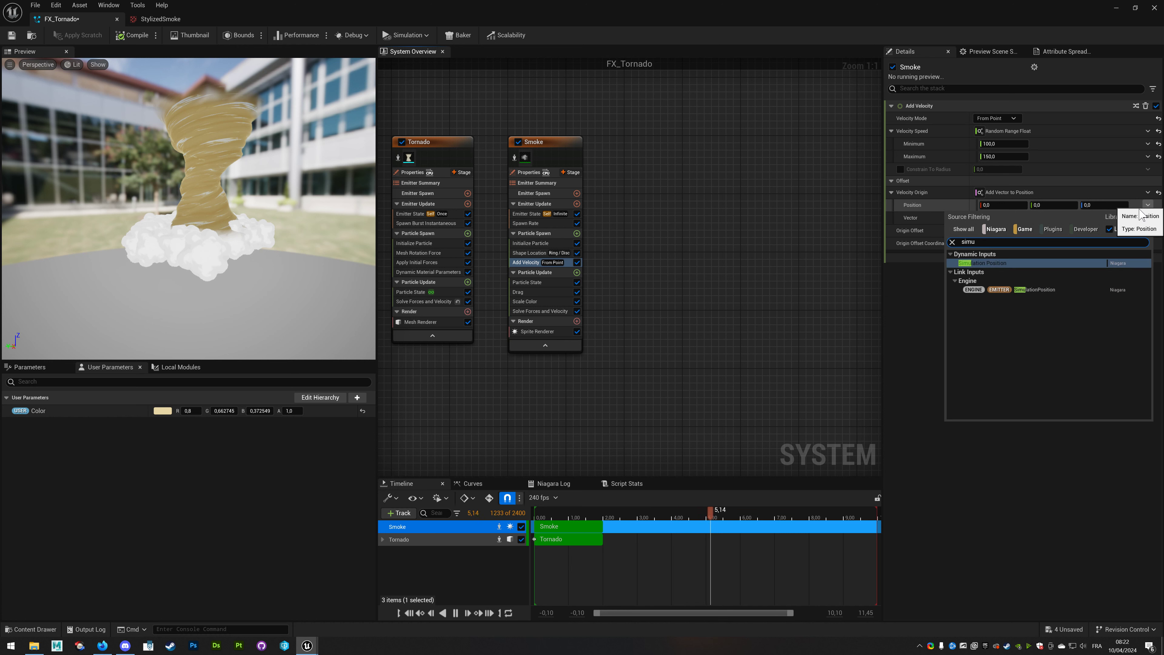
left_click(1049, 289)
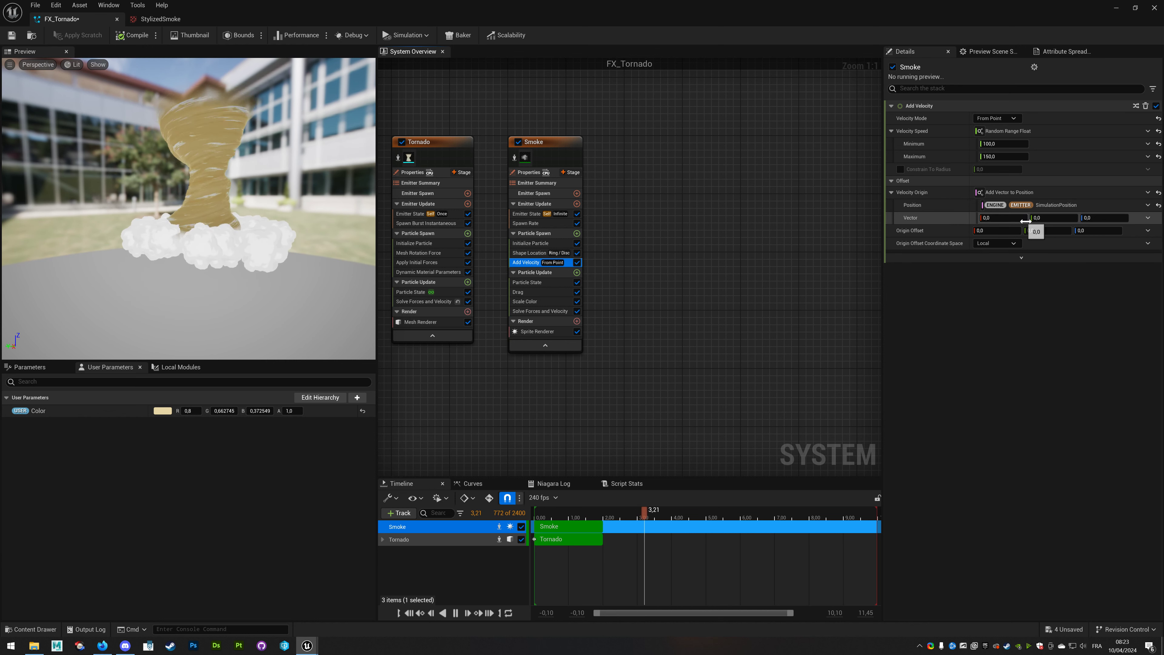
Set the velocity origin's Z offset vector to 40.
left_click(1090, 218)
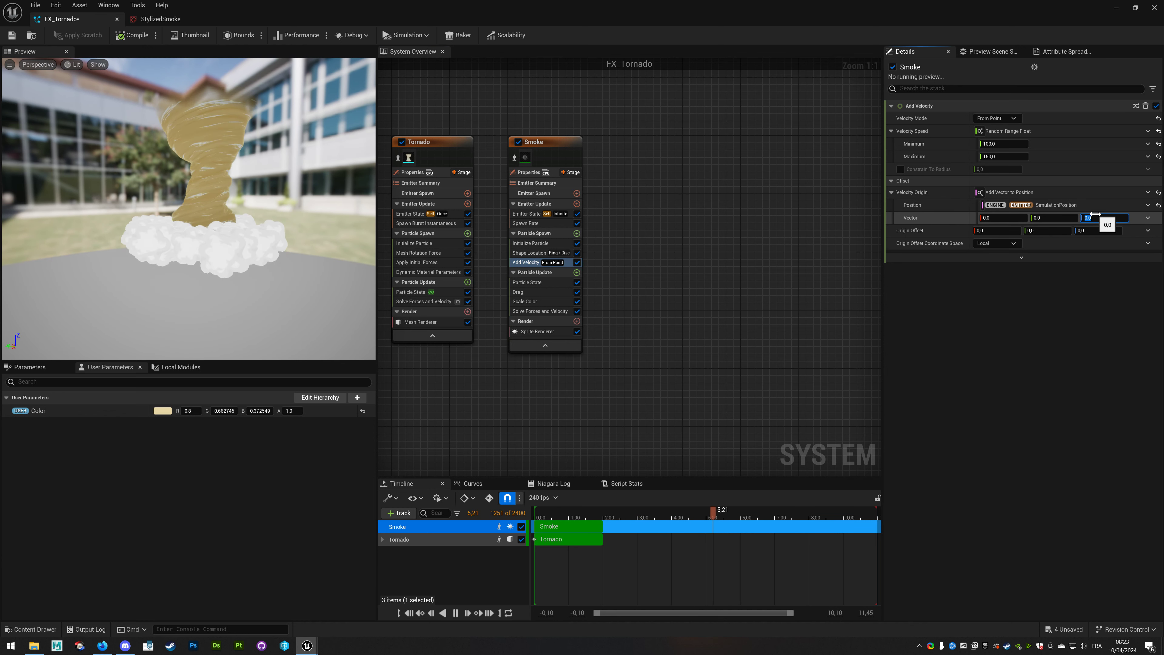
type("20")
key("Return")
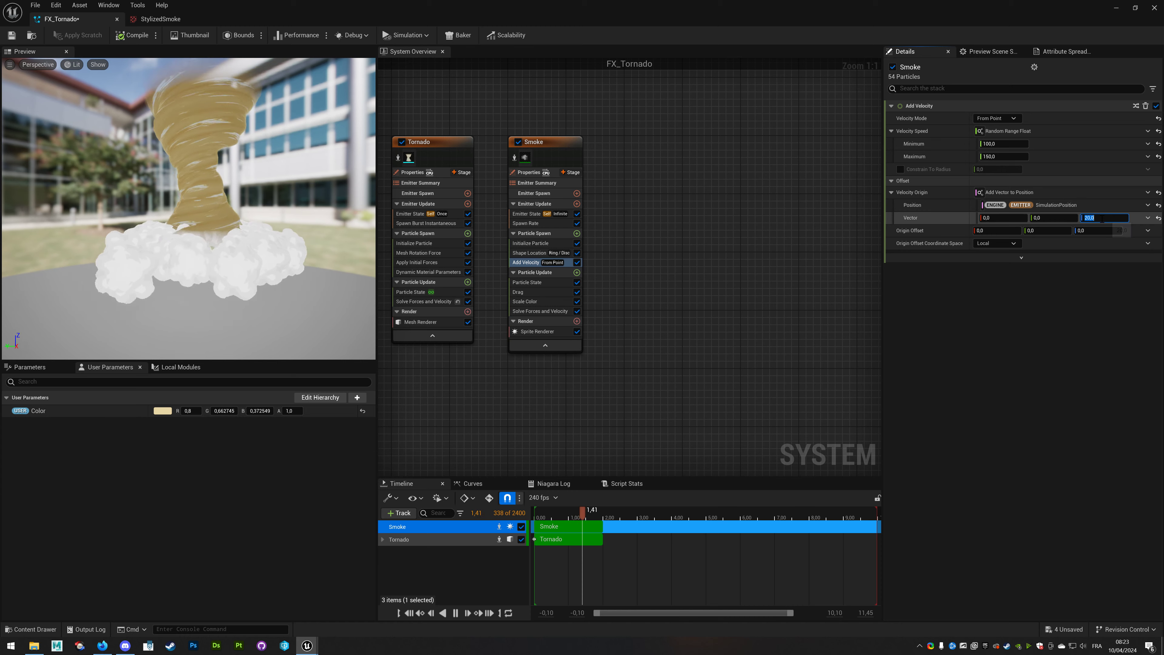
type("100")
key("Return")
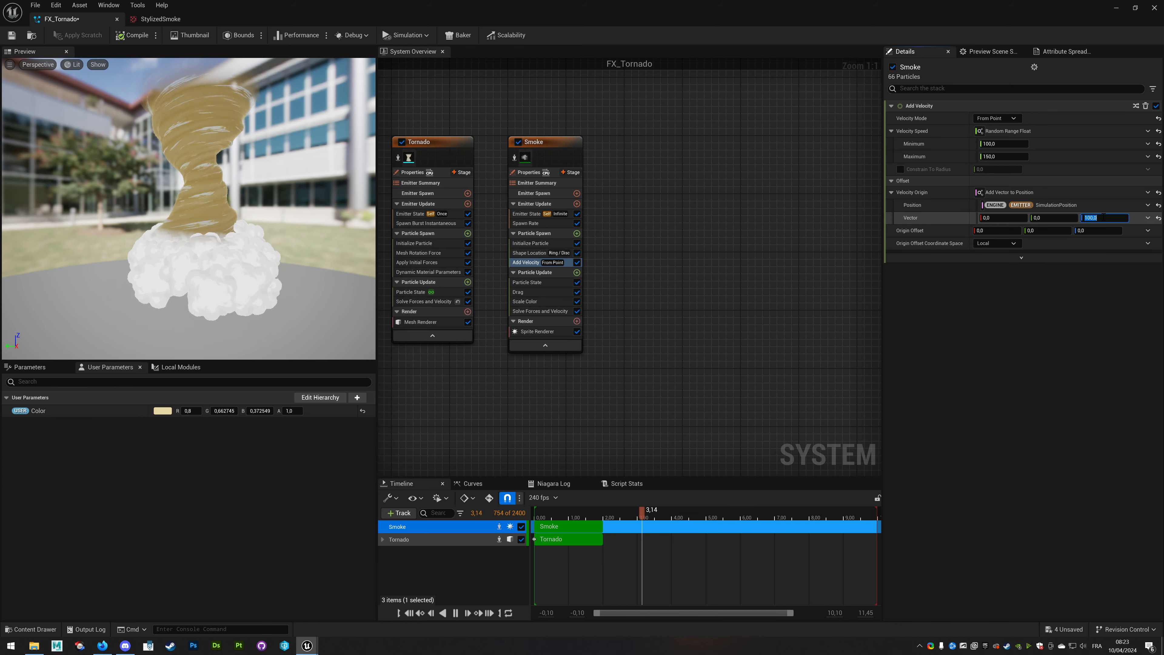
type("40")
key("Return")
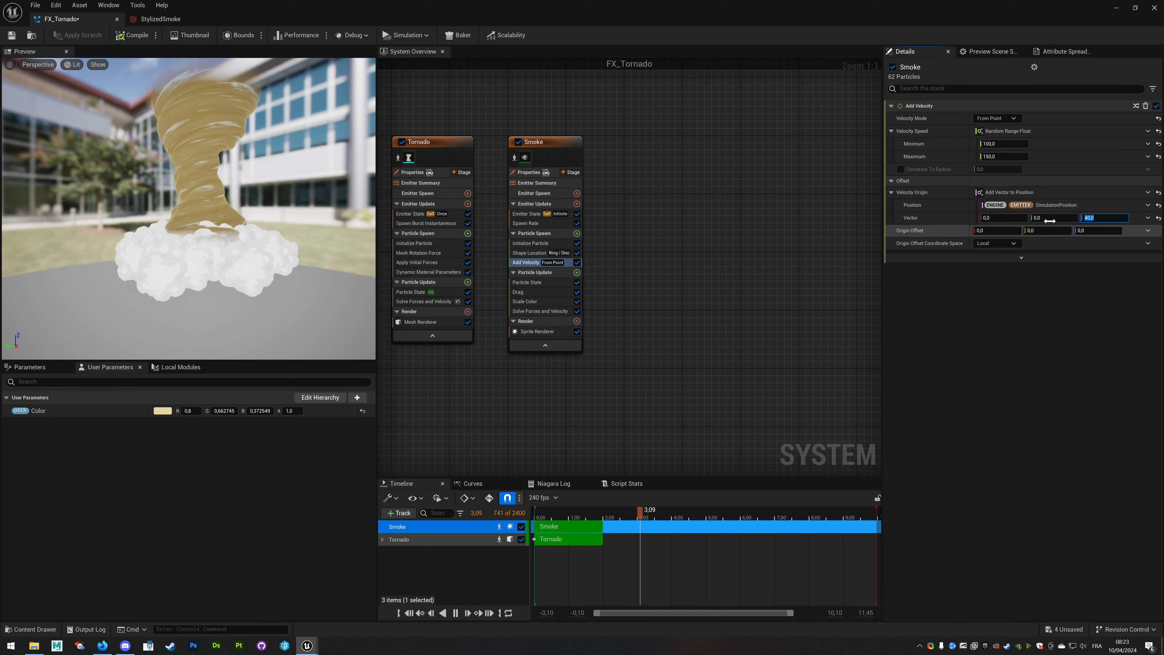
left_click(535, 245)
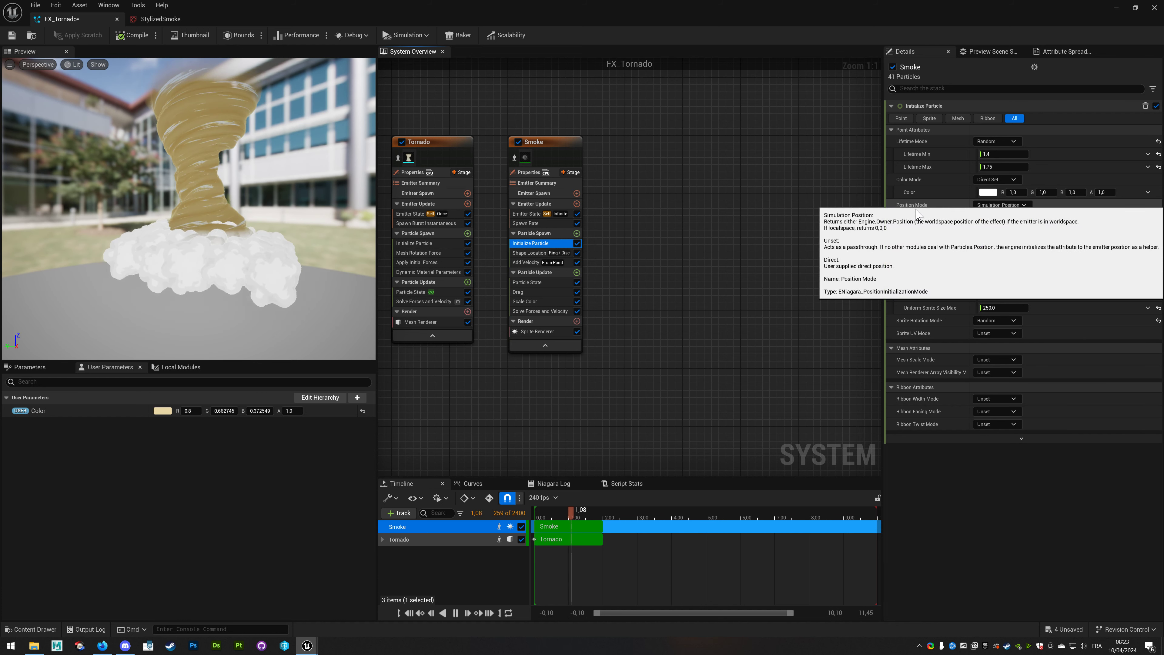
Enable Initialize Particle's Position Offset and give it a Z value of 40.
left_click(907, 217)
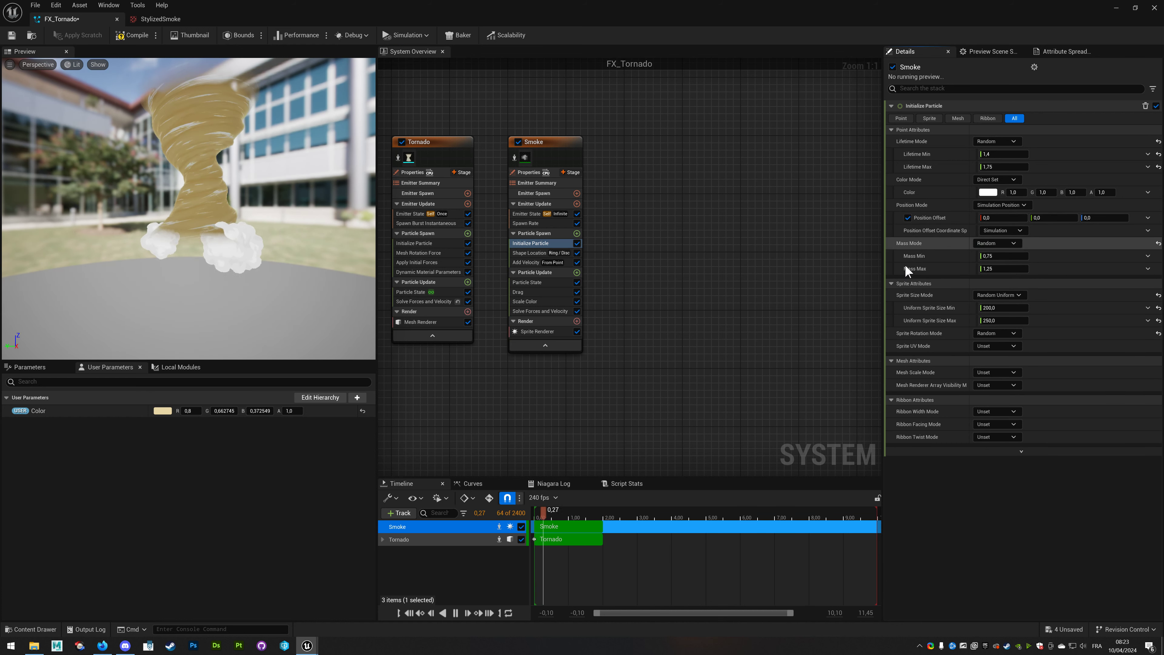
left_click(1104, 217)
type("40")
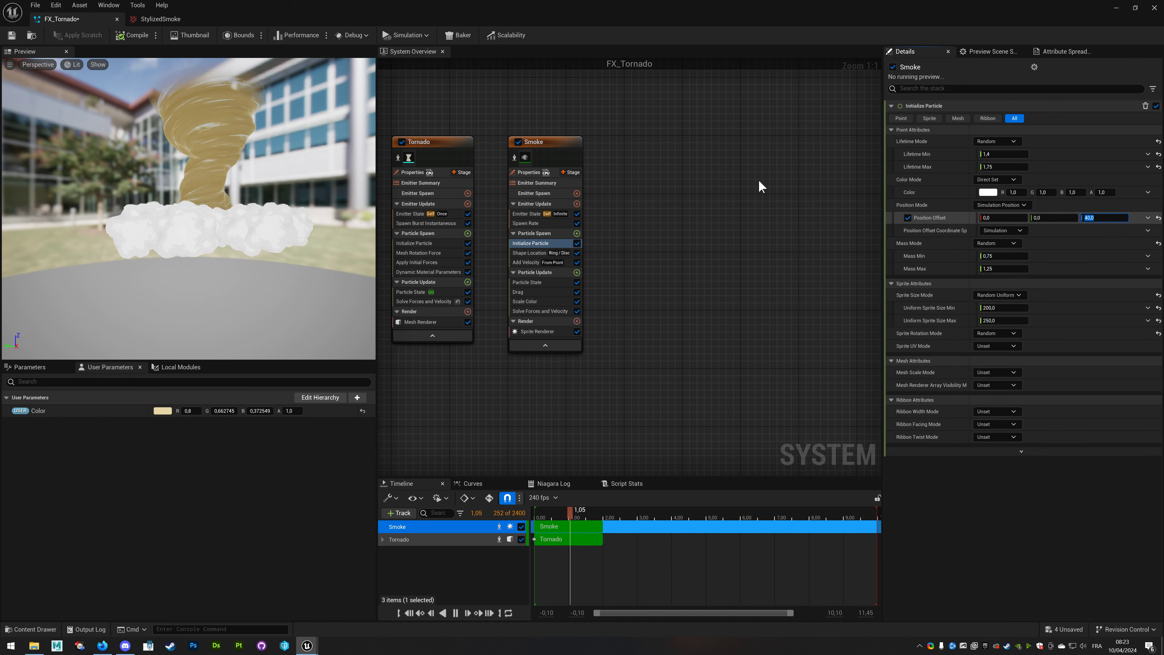
key("Return")
left_click(528, 263)
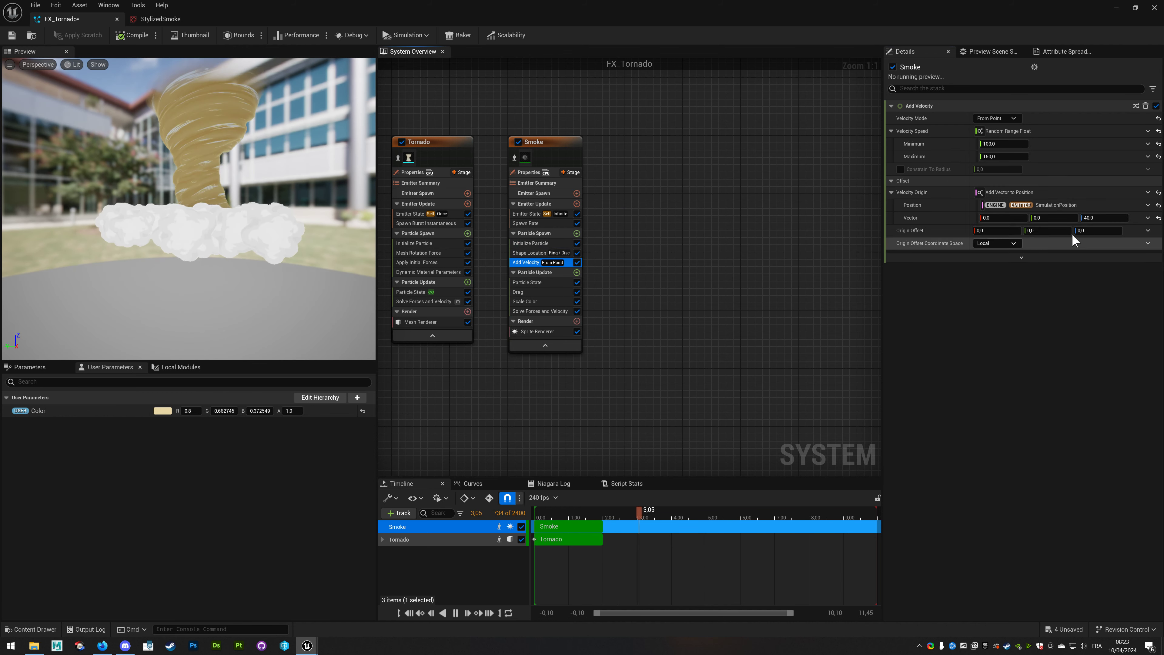
left_click(532, 243)
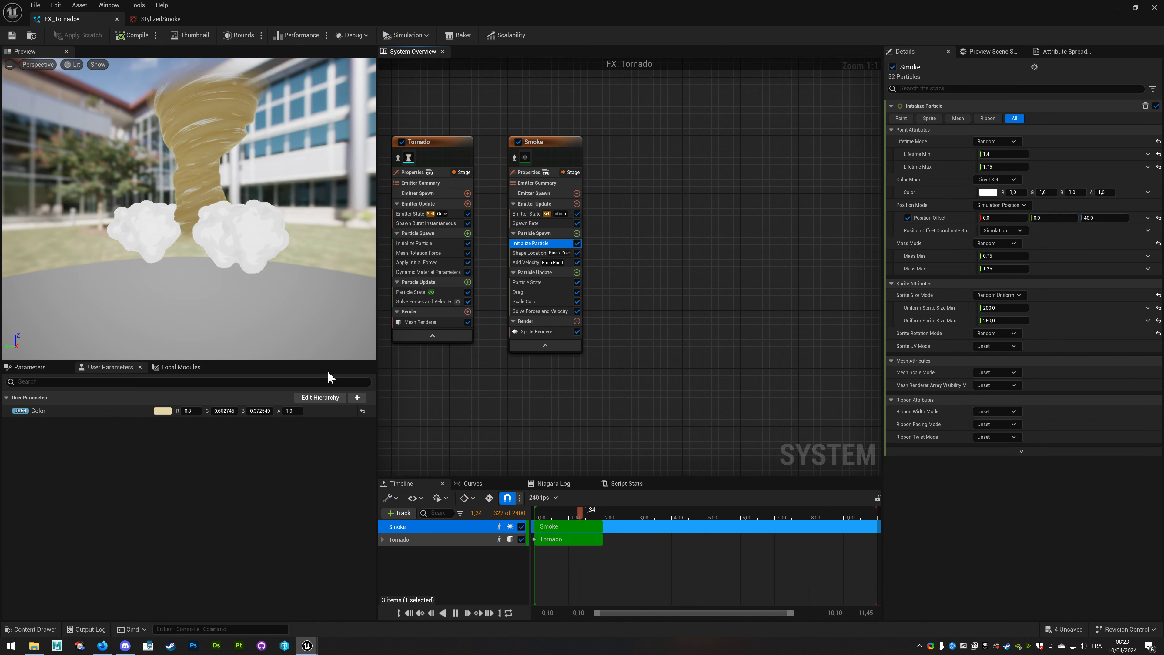
Create a SmokePositionOffset vector user parameter and bind it to Add Velocity's origin vector.
left_click(358, 397)
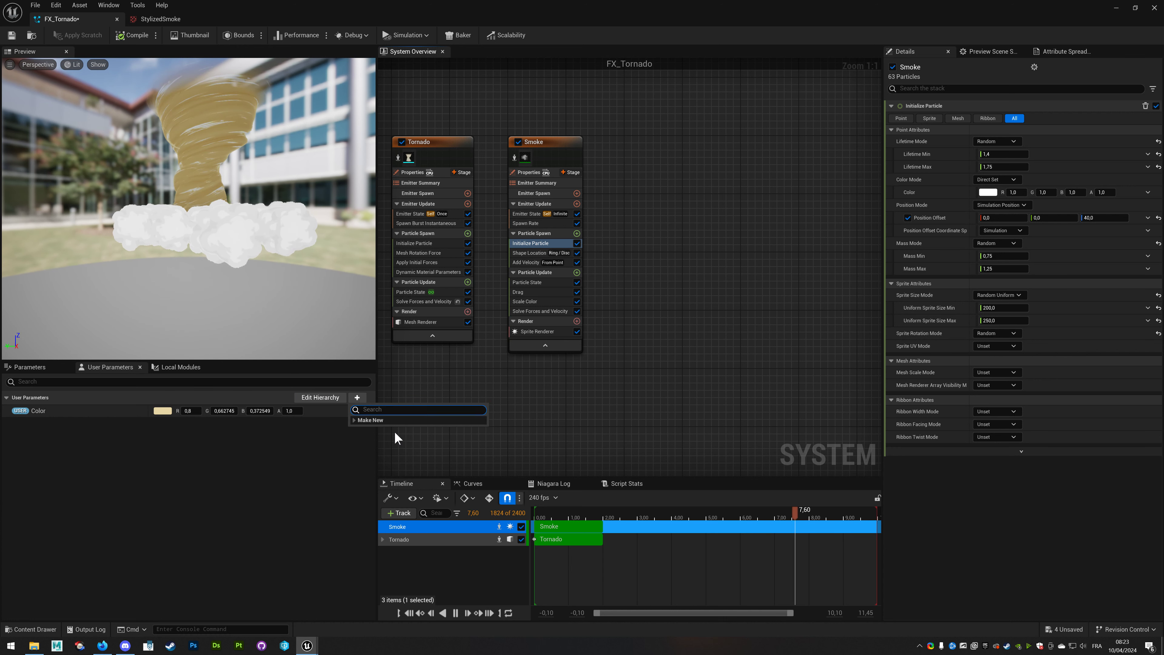
left_click(370, 420)
type("SmokePositionOffset")
key("Return")
left_click(526, 263)
left_click_drag(74, 425, 991, 217)
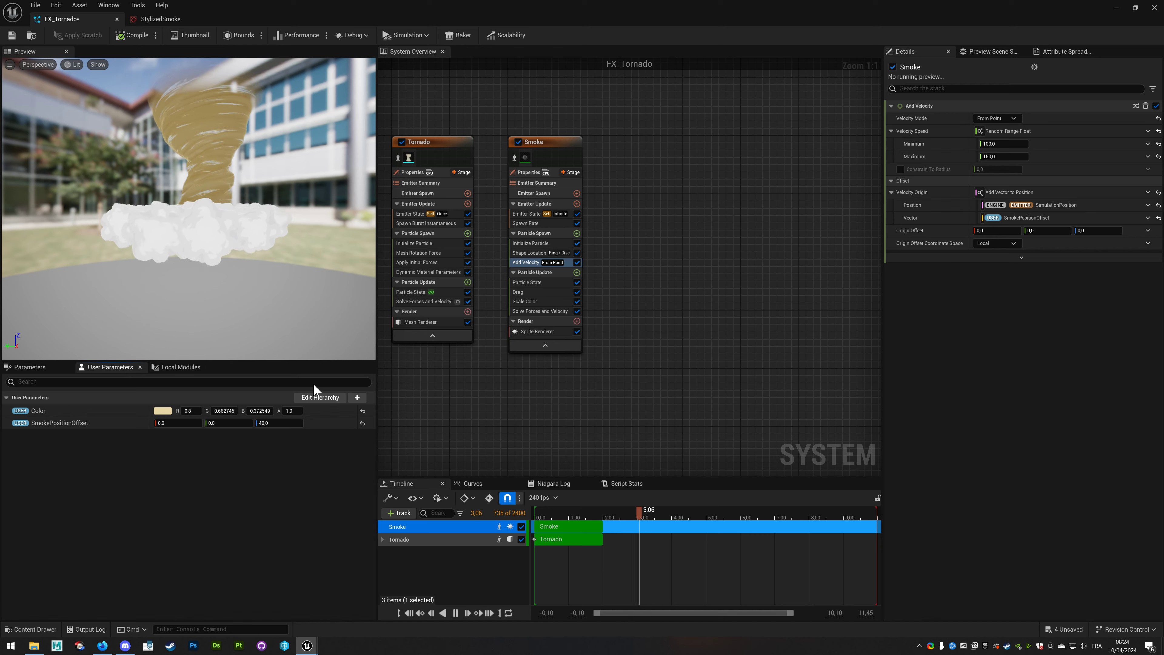
Set SmokePositionOffset's Z value to 40.
left_click(285, 425)
type("100")
key("Return")
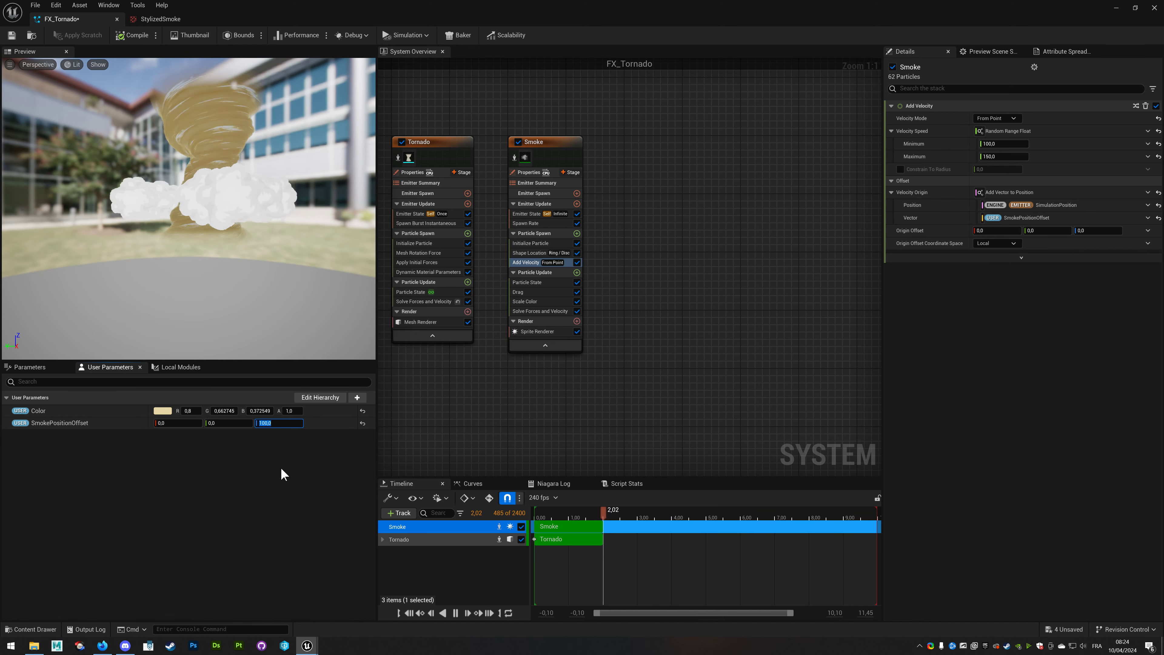
type("20")
key("BackSpace")
key("BackSpace")
type("40")
key("Return")
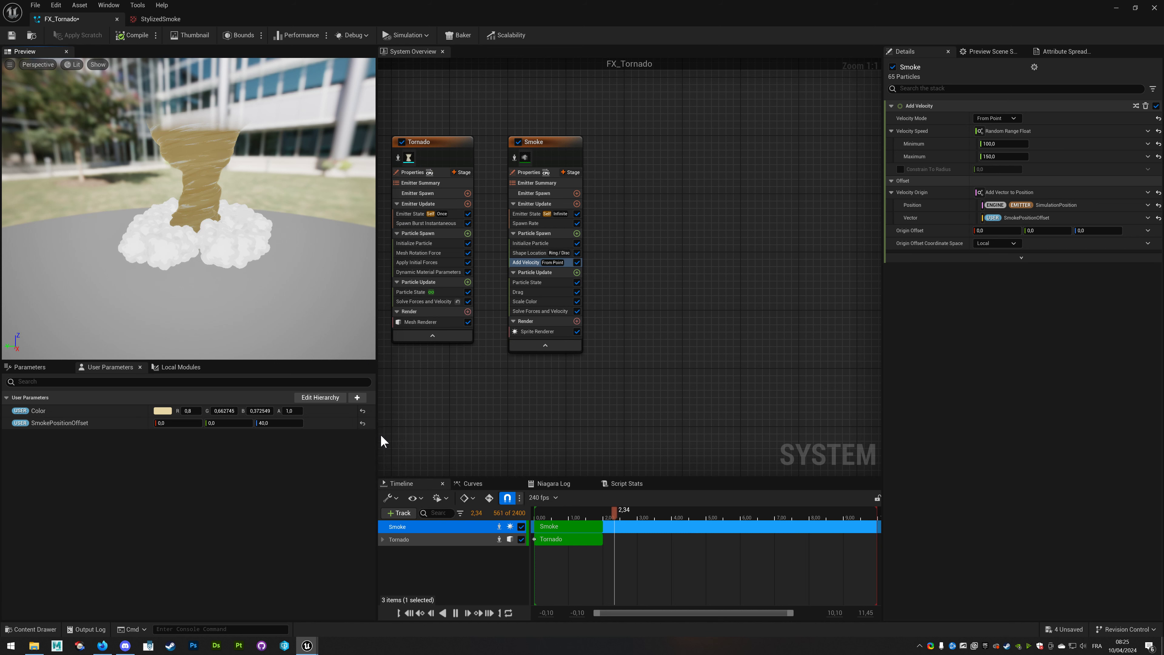
Name the new colour parameter SmokeColor and bind it to Initialize Particle's Color.
type("Smoke")
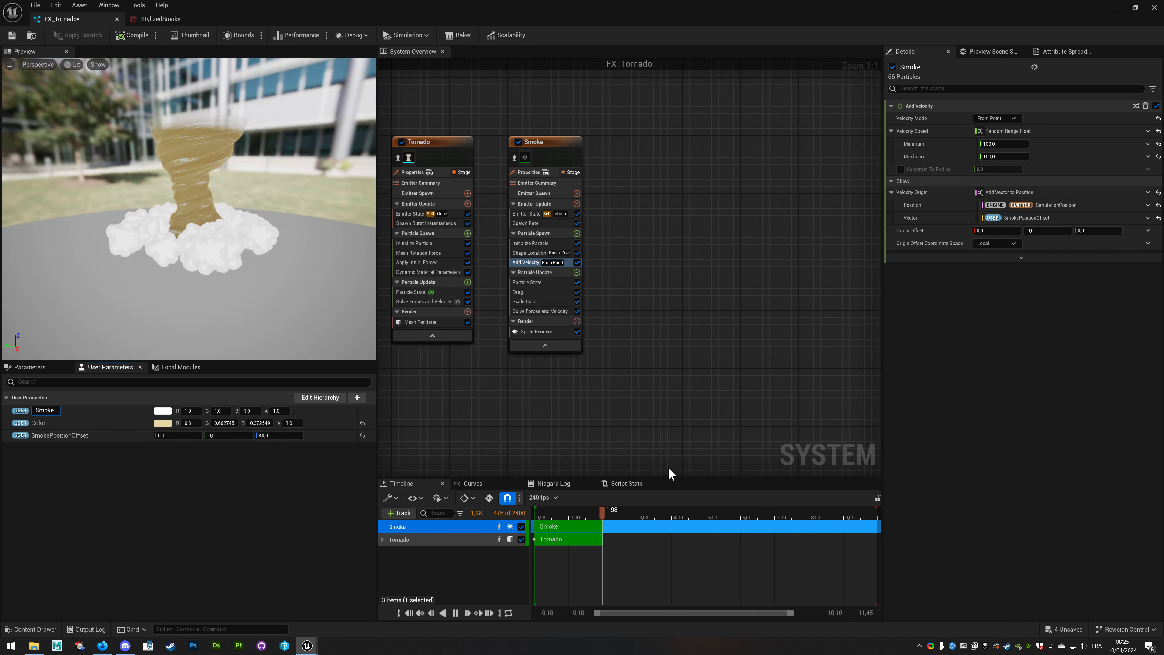
type("Color")
key("Return")
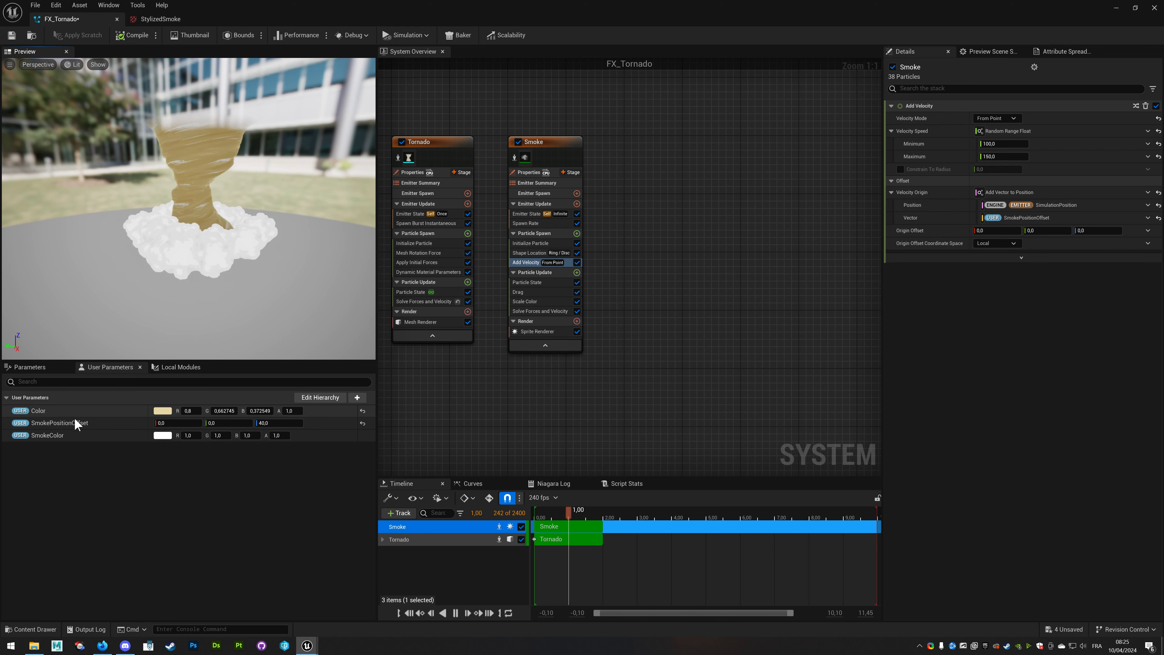
left_click(532, 243)
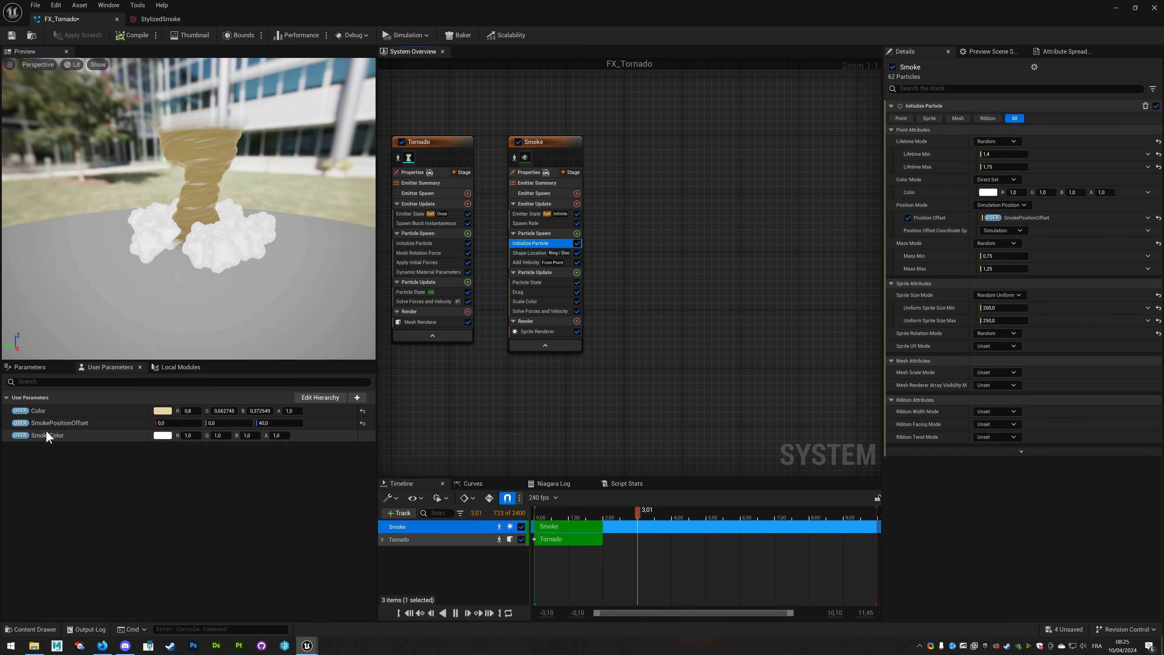
left_click_drag(48, 436, 995, 194)
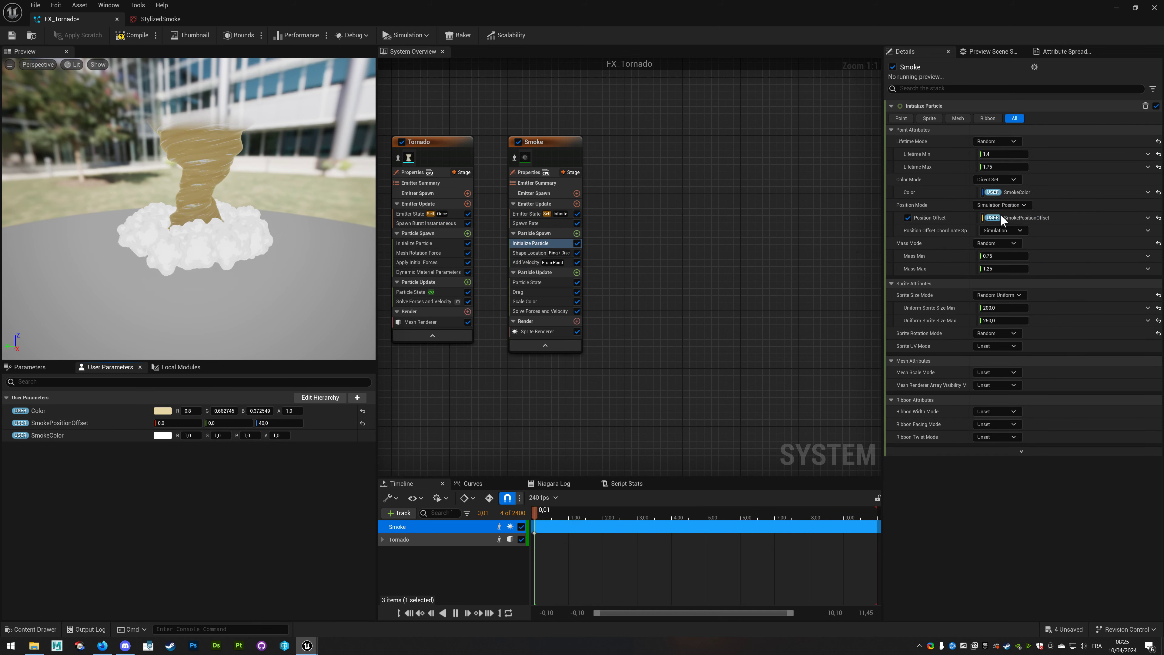
right_click_drag(634, 271, 654, 270)
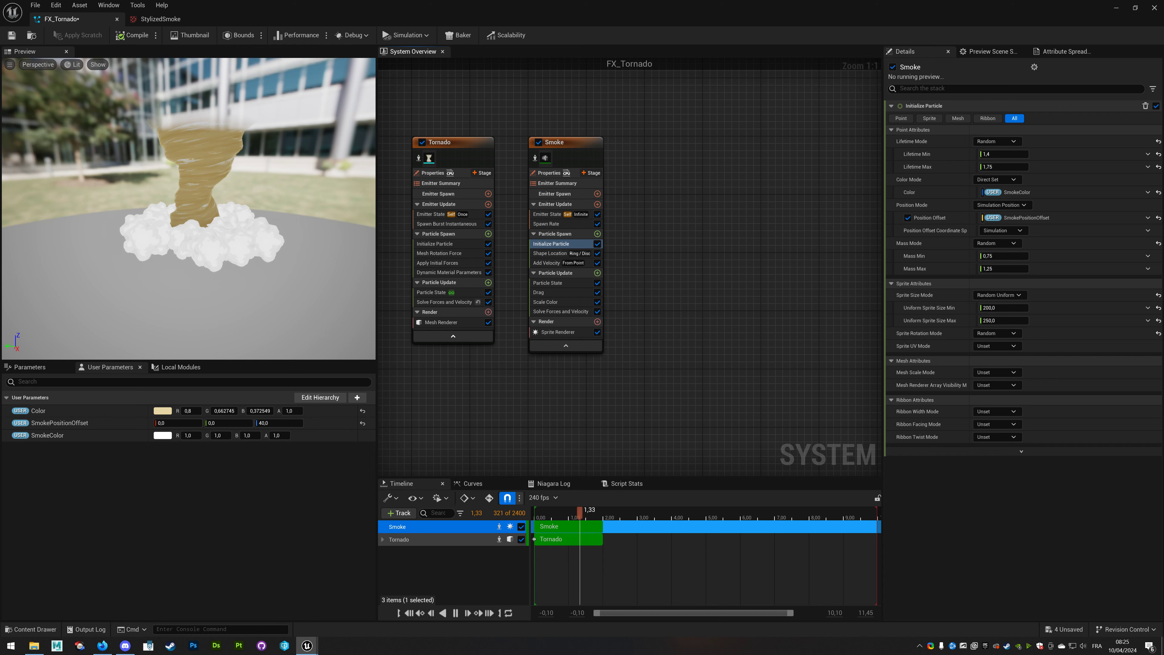
right_click_drag(437, 247, 445, 248)
Set SmokeColor to dark brown hex 322610FF, then view the StylizedSmoke texture.
left_click(161, 434)
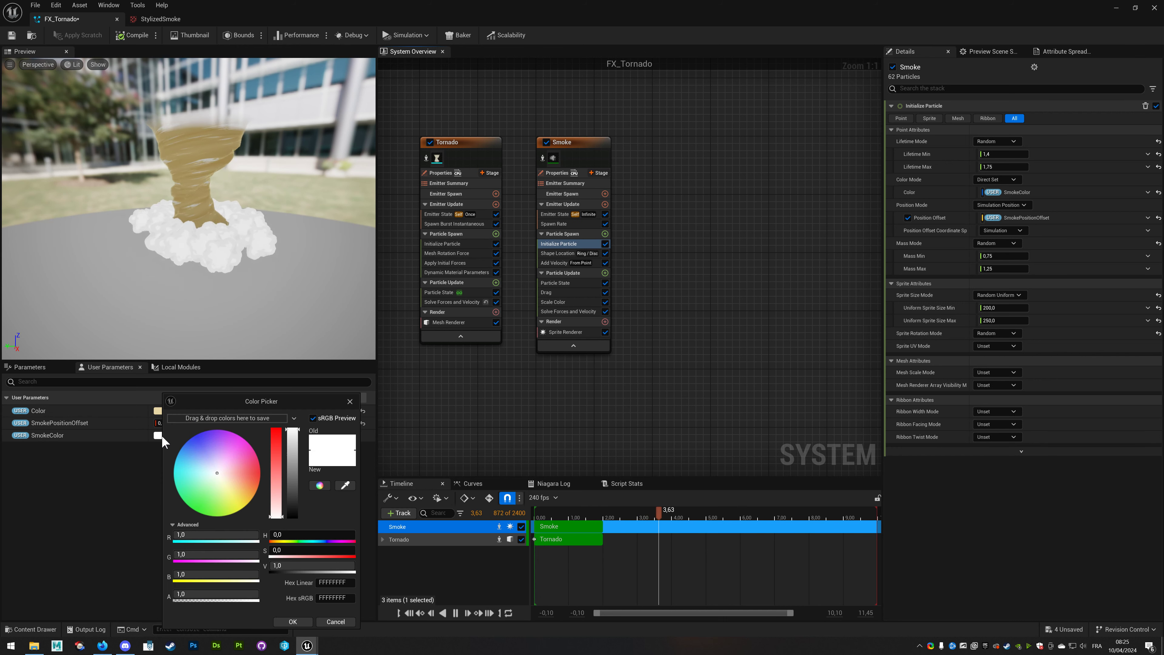
double_click(336, 582)
key("ctrl+v")
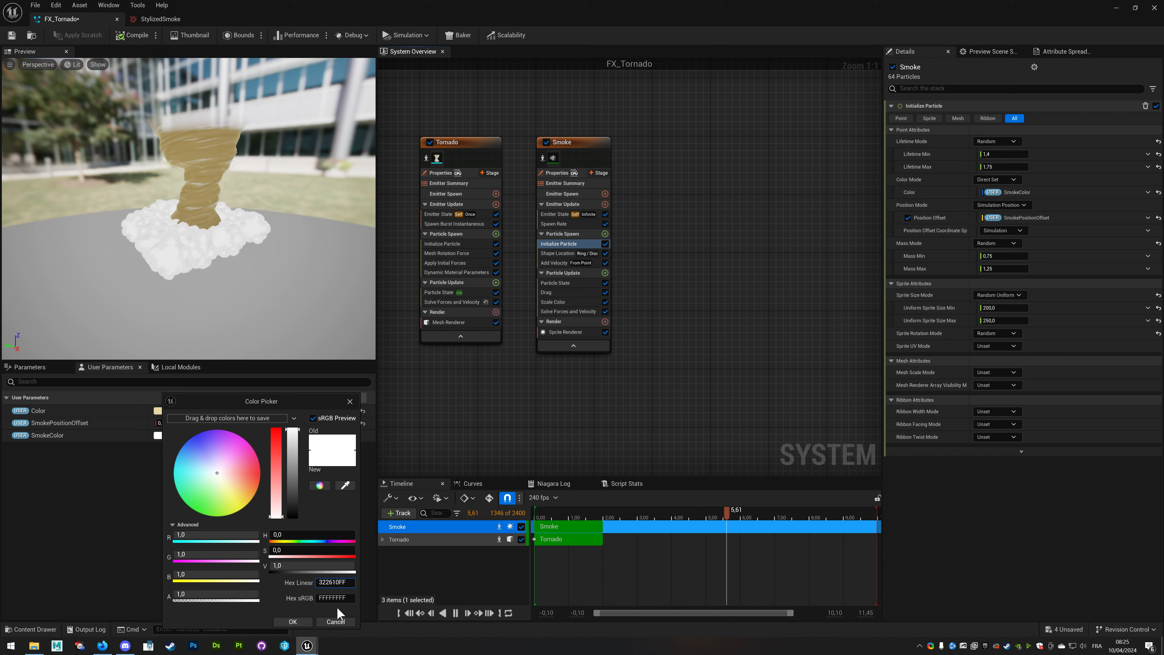
key("Return")
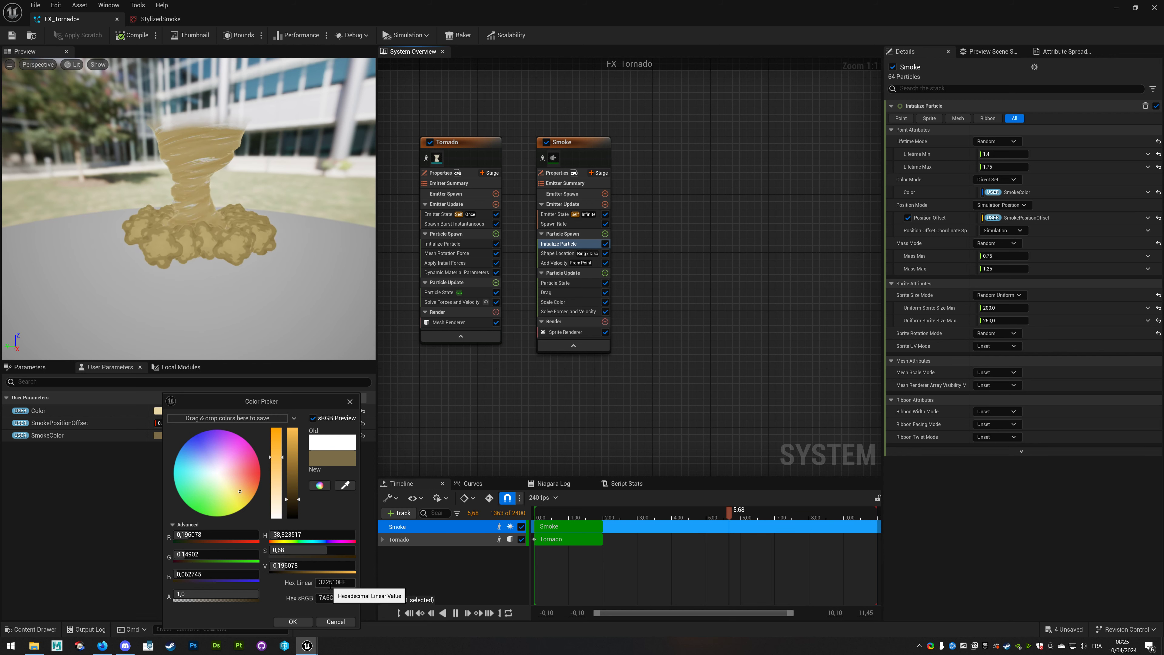
left_click(301, 622)
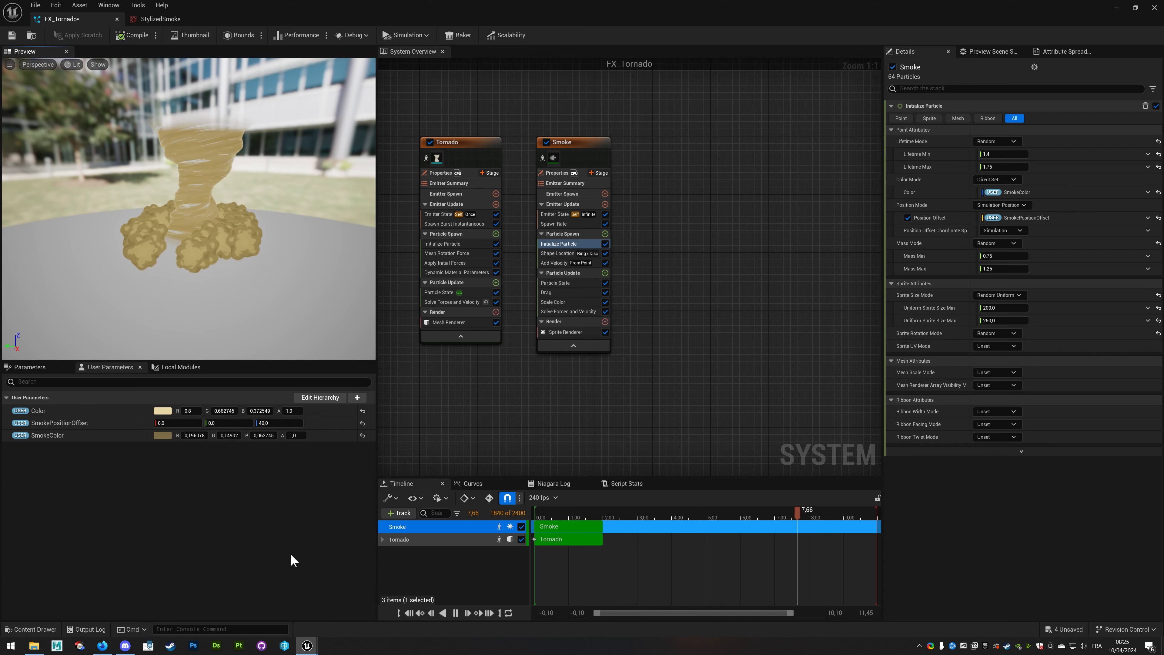
key("ctrl+Tab")
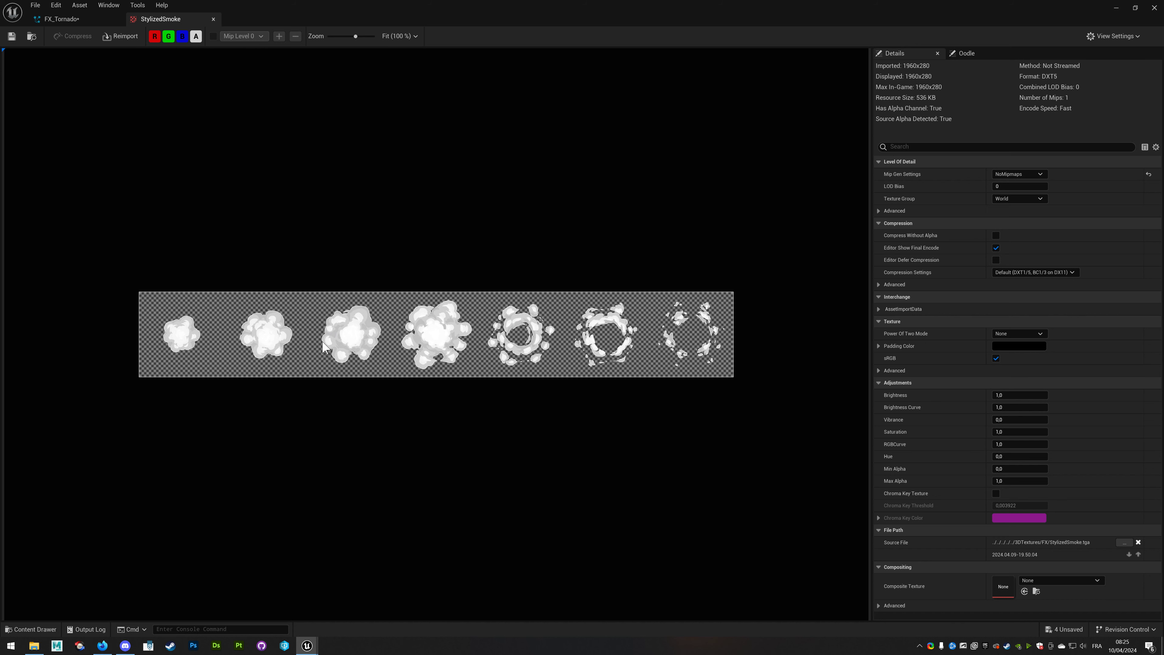
Add a SubUVAnimation module linked to Sprite Renderer, then delete it as misplaced.
left_click(77, 20)
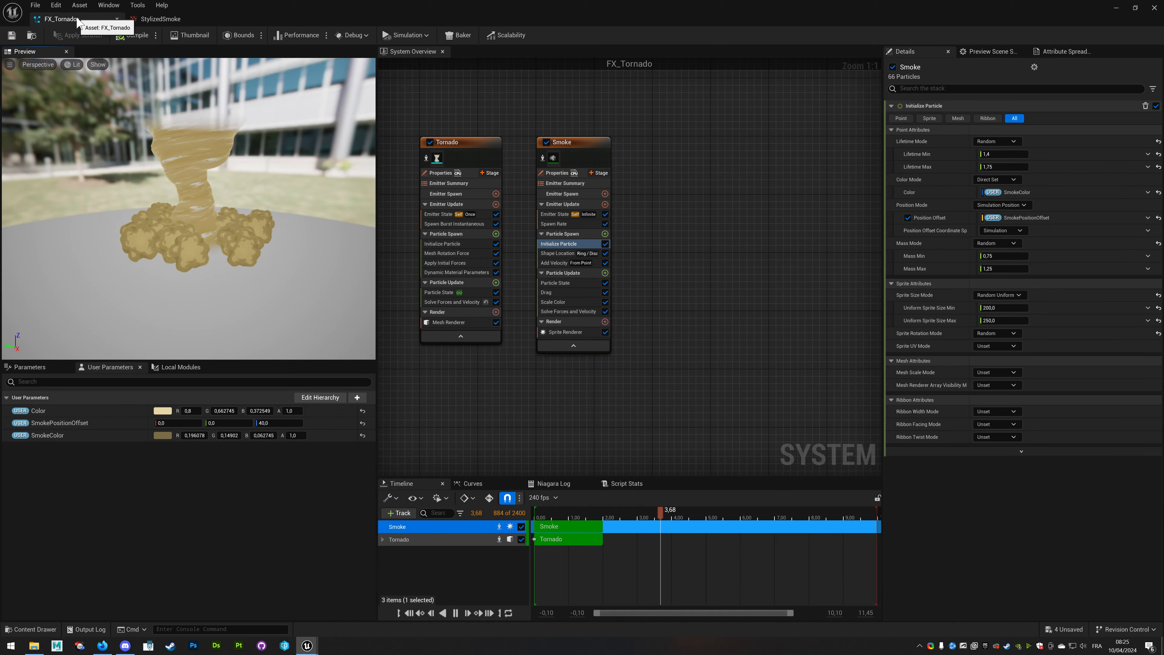
left_click(605, 233)
type("subuv")
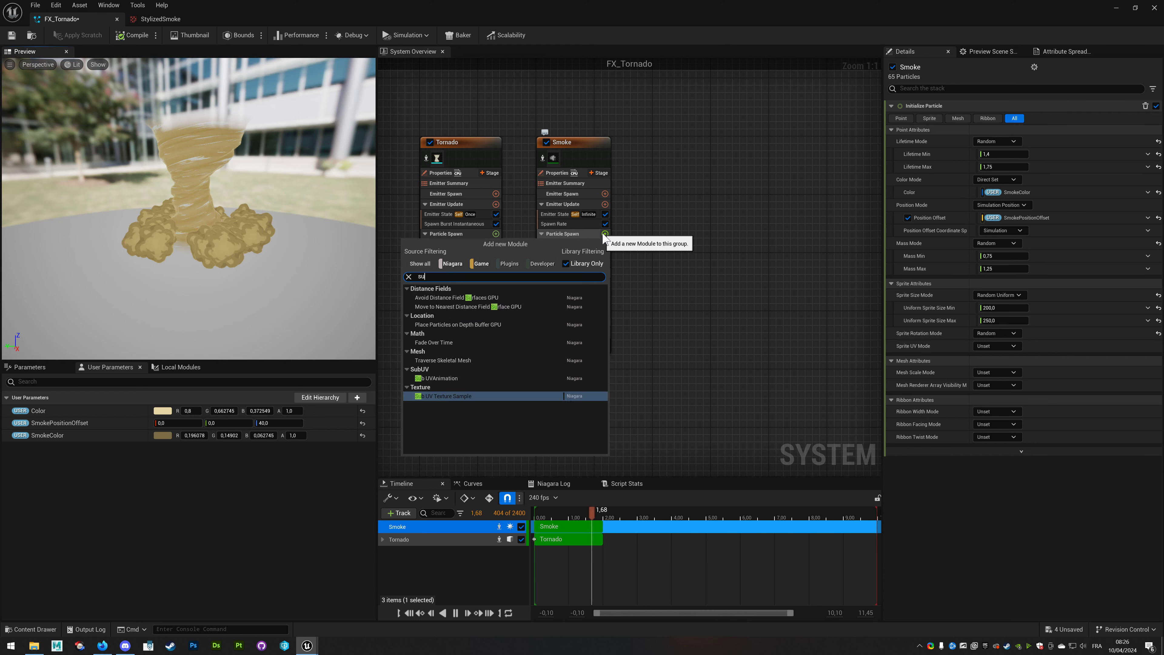
left_click(448, 298)
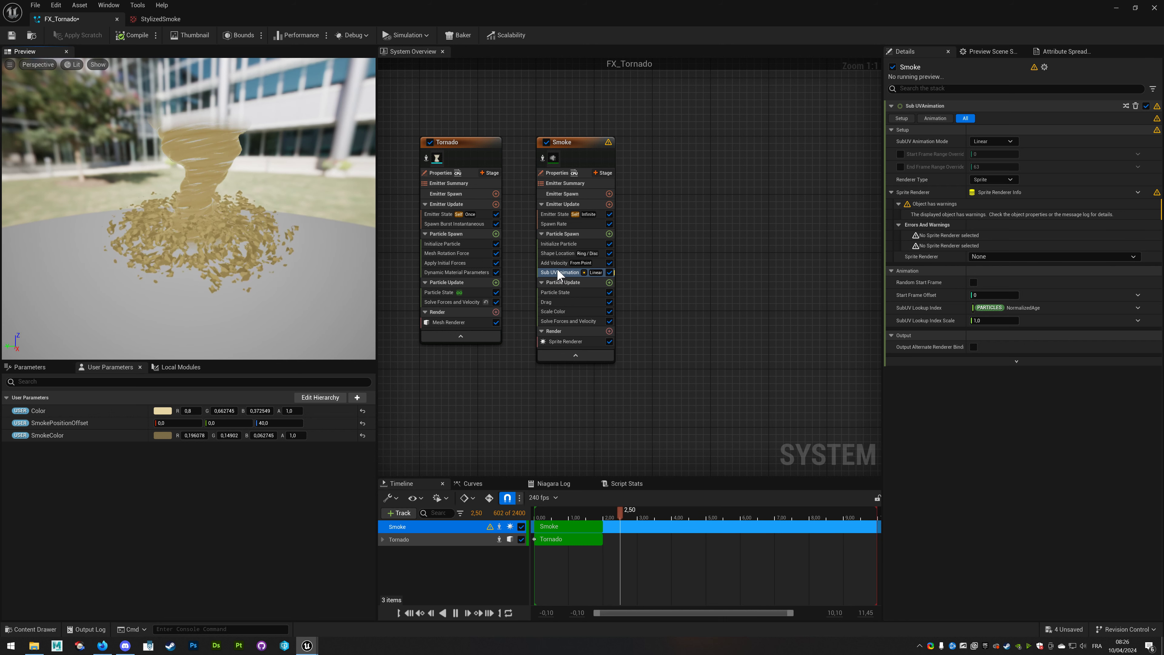
left_click(988, 258)
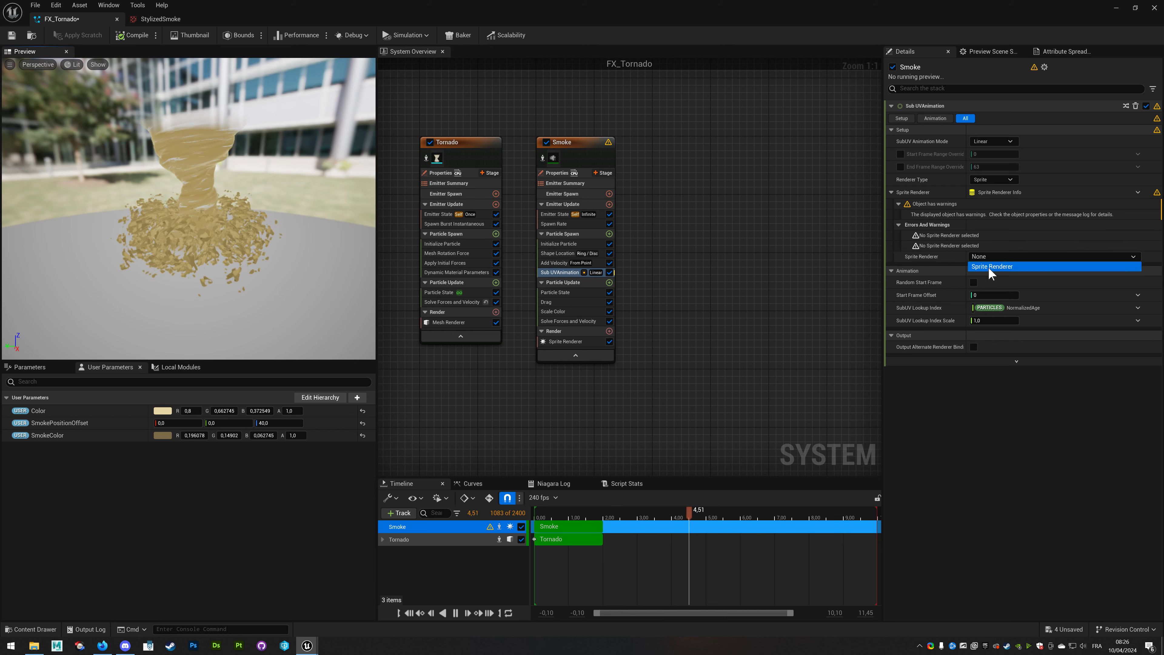
left_click(992, 266)
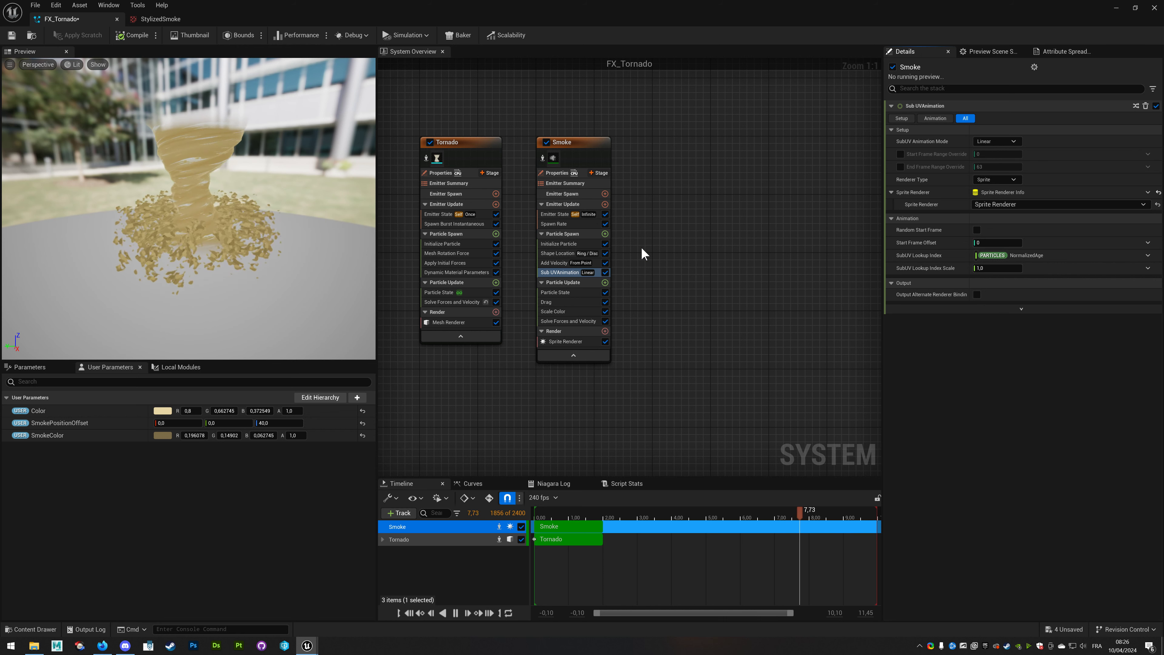
left_click(559, 272)
key("Delete")
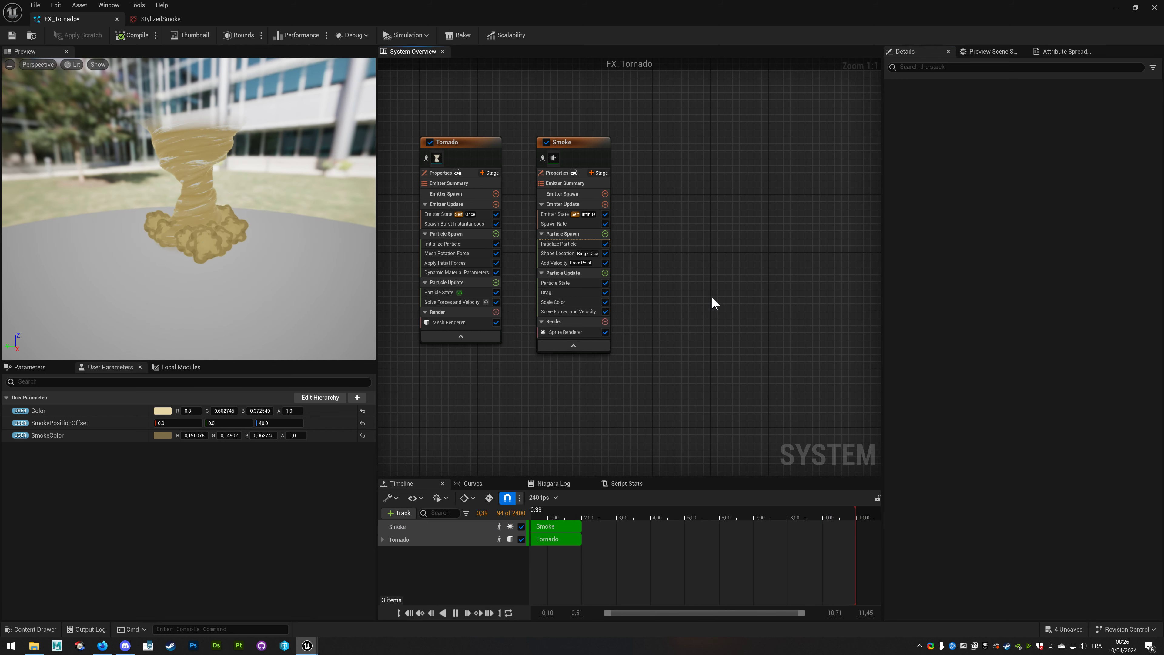
Add Sub UV Animation under Smoke's Particle Update, linked to the Sprite Renderer.
left_click(605, 273)
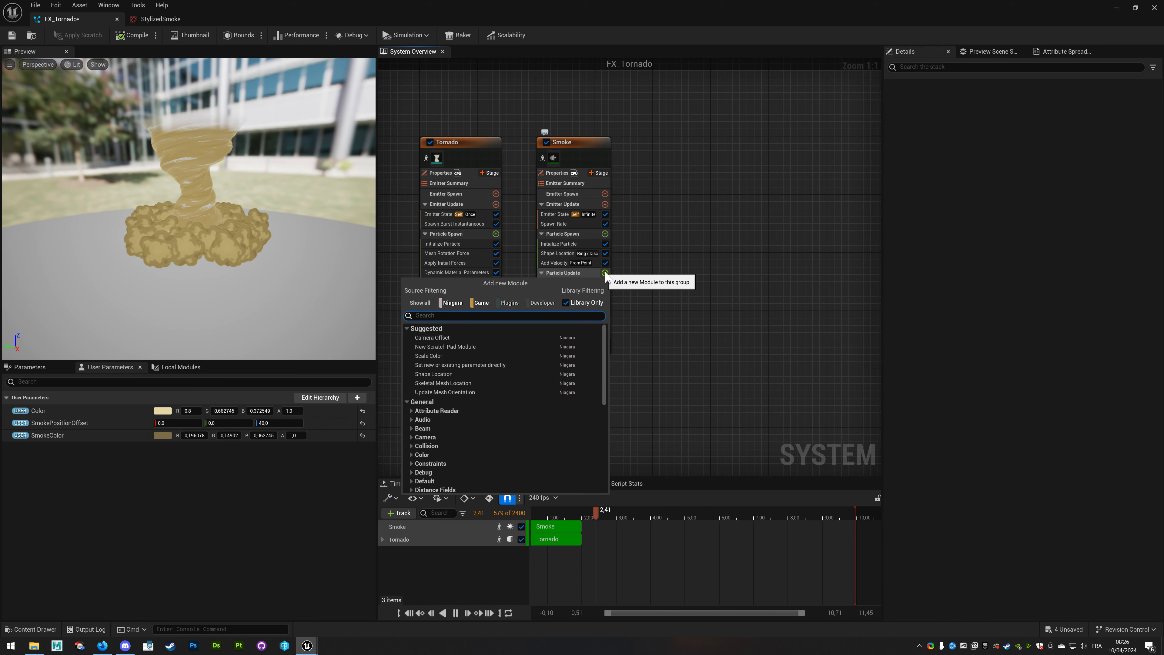
type("sub")
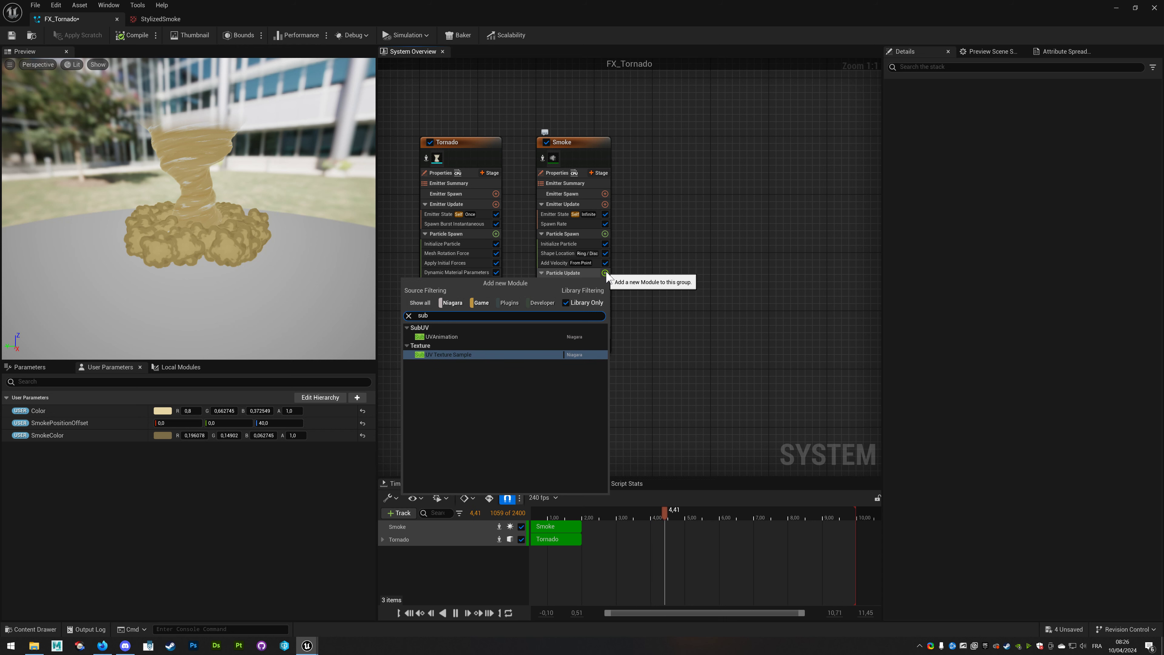
left_click(440, 336)
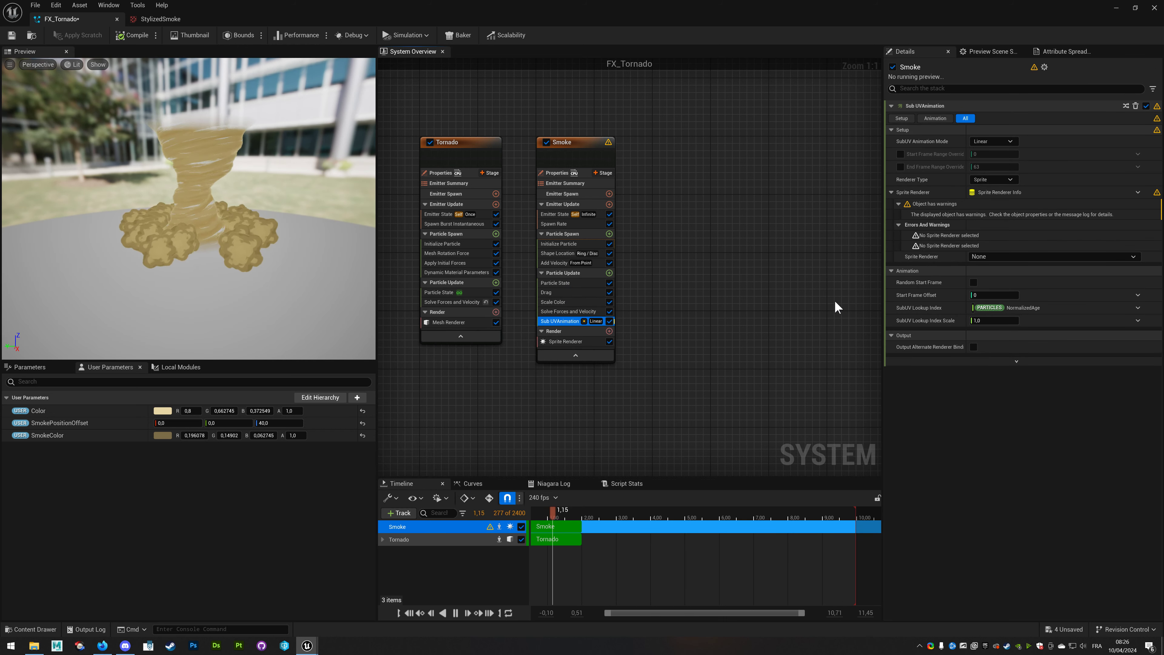
left_click(981, 257)
left_click(981, 266)
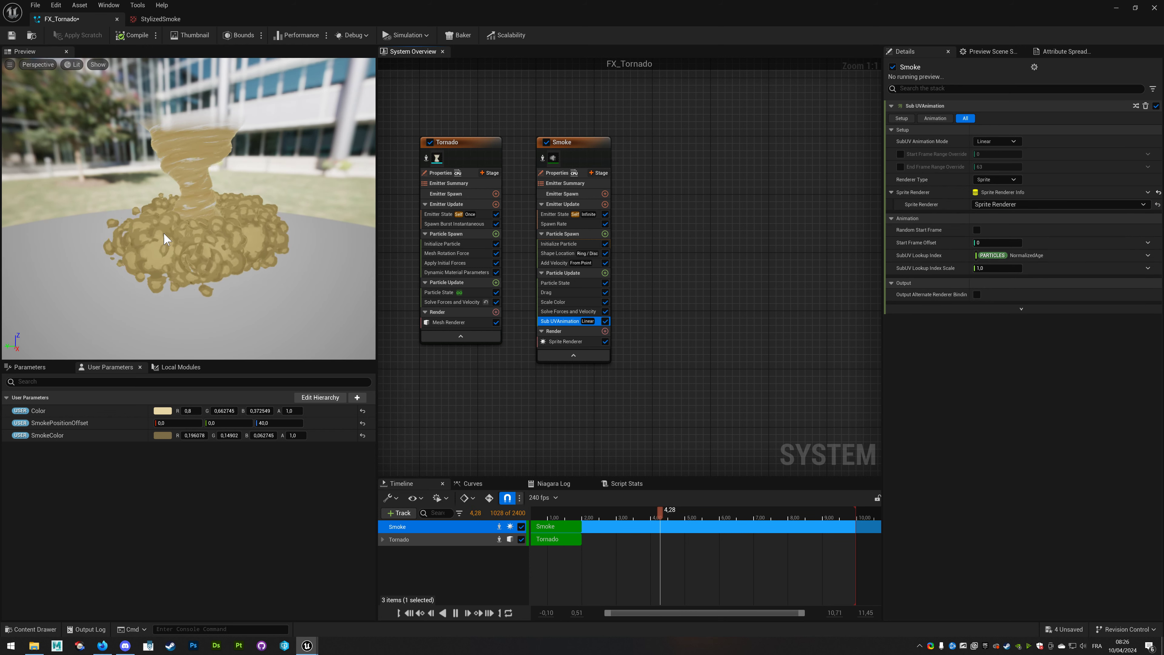
right_click(714, 247)
Add an Empty emitter beside the others and remove its sprite renderer.
double_click(762, 407)
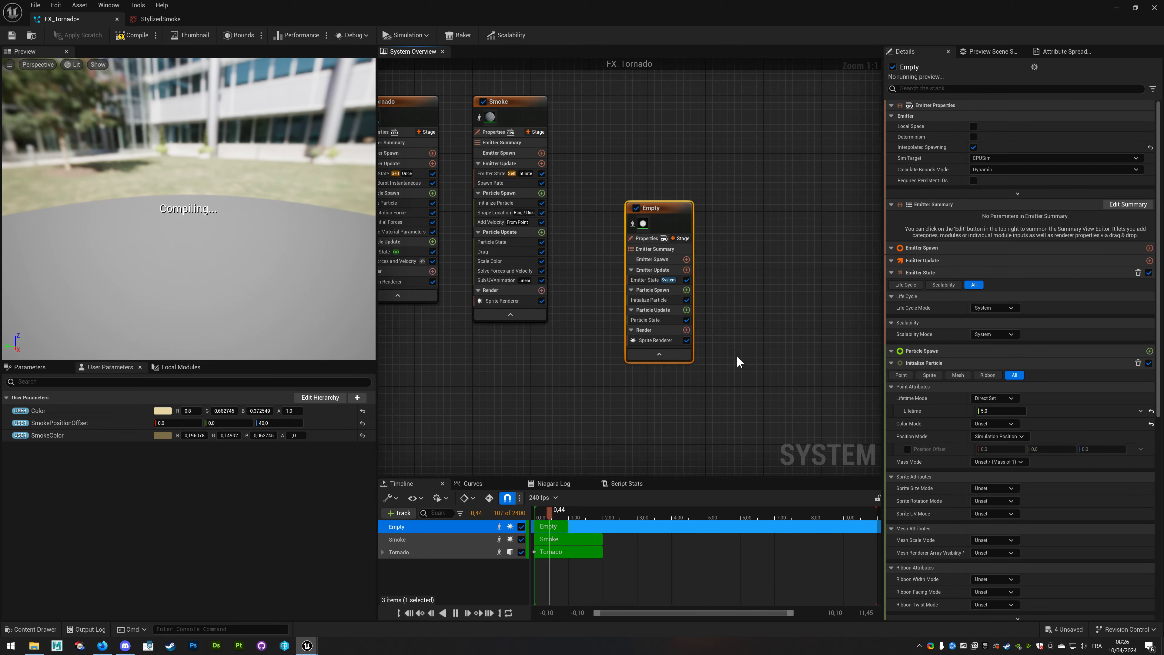
left_click_drag(652, 208, 614, 101)
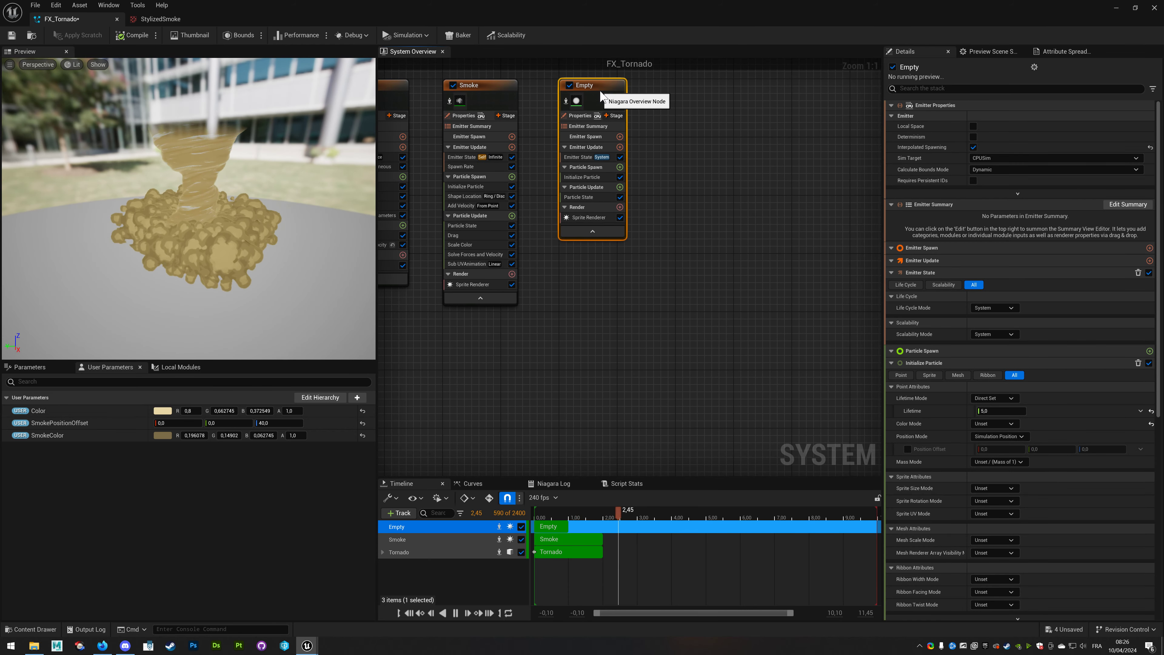
key("Home")
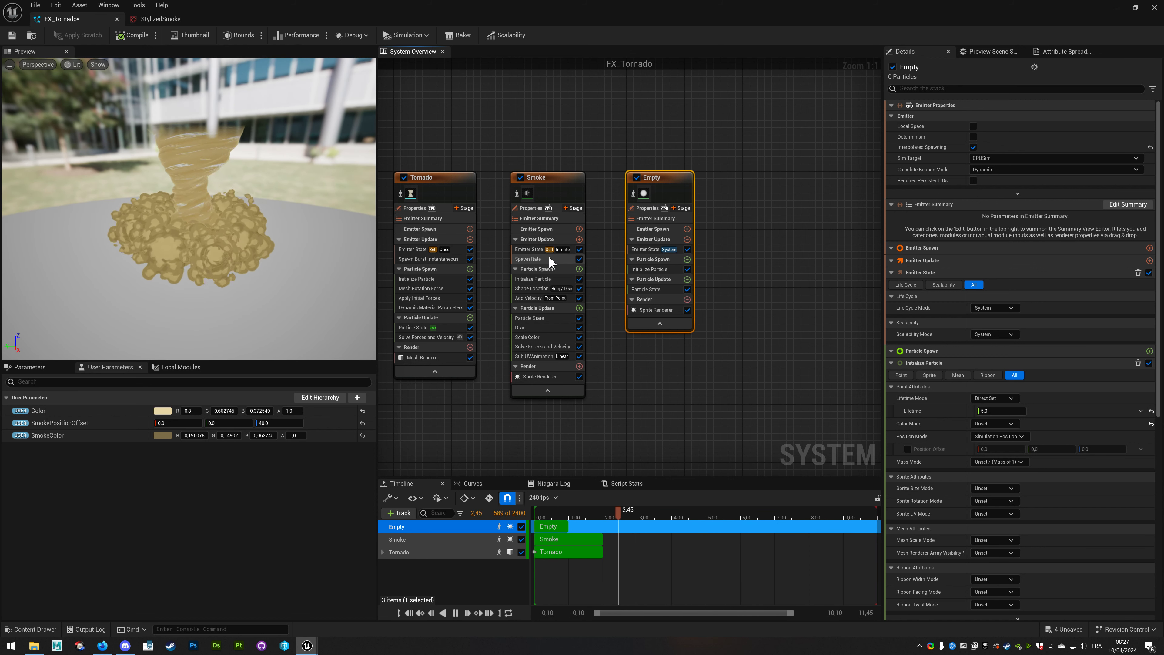
left_click(655, 309)
key("Delete")
left_click(743, 344)
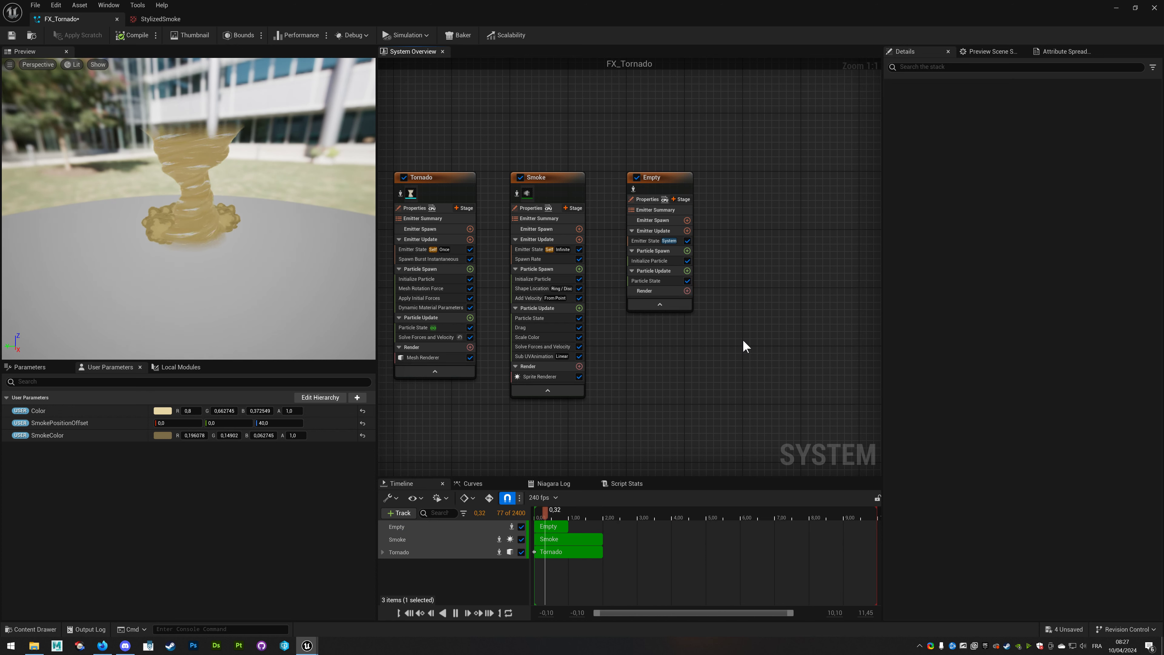
Give the Empty emitter a Mesh Renderer using SwirlRing, and disable Tornado and Smoke.
left_click(687, 291)
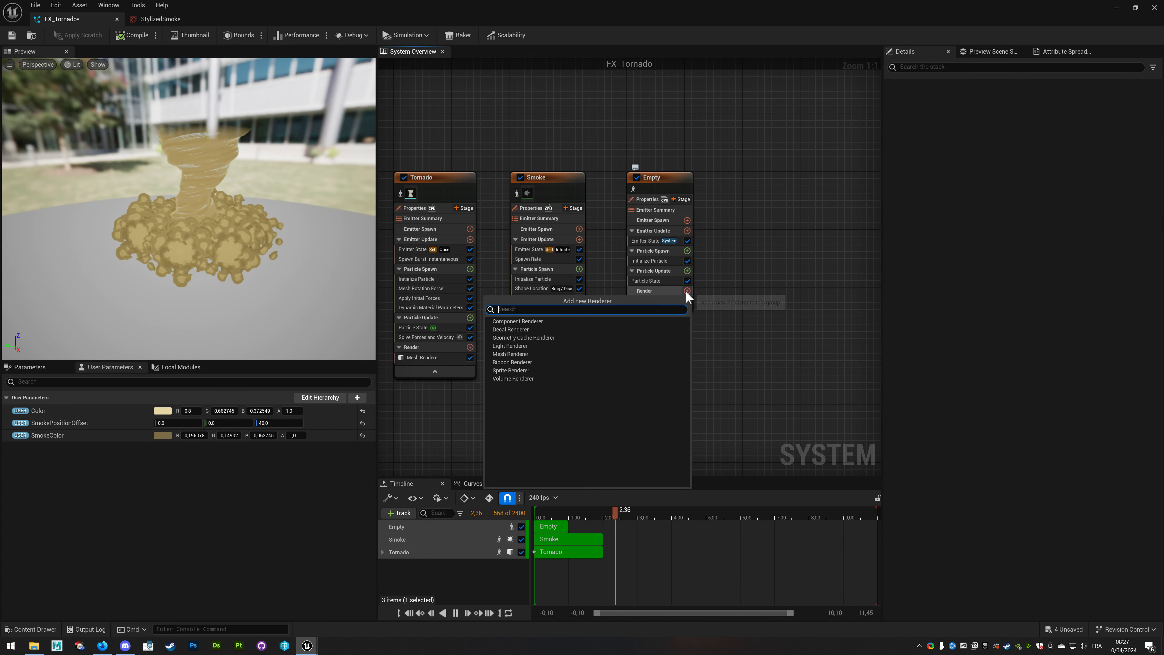
left_click(507, 354)
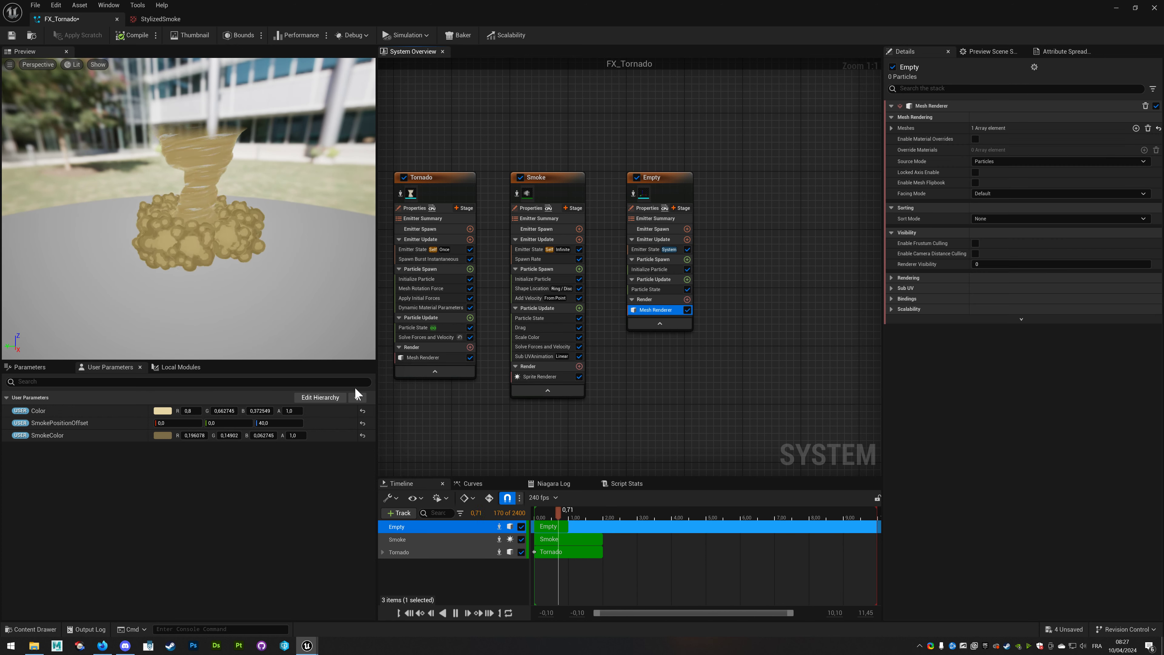
left_click(891, 128)
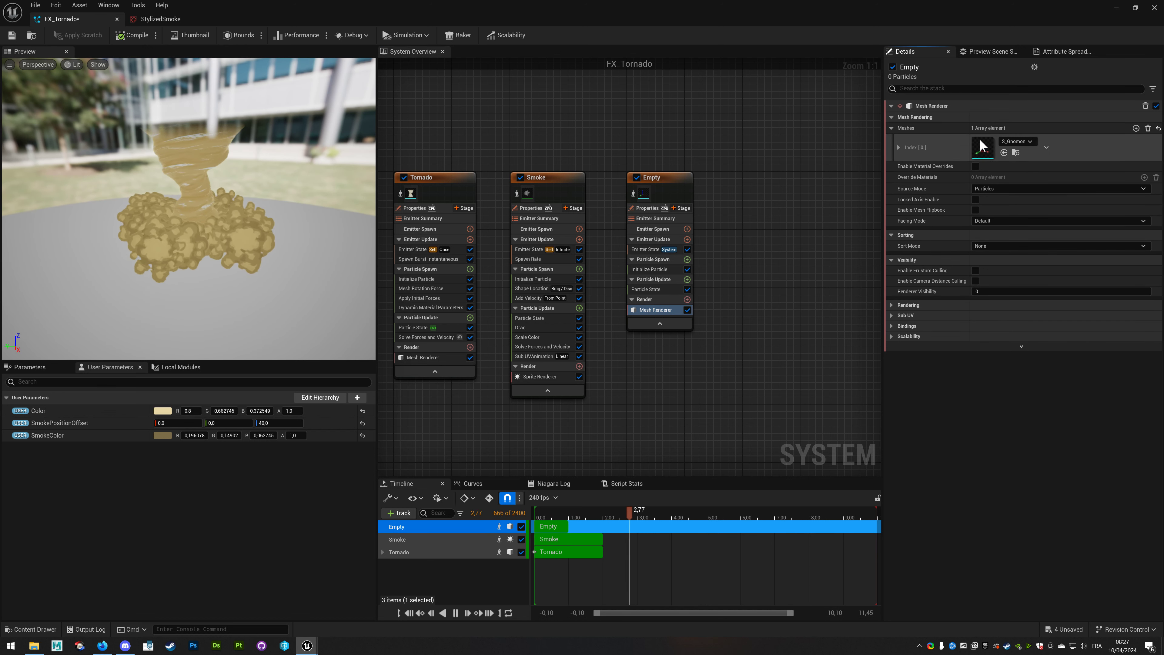
left_click(1014, 141)
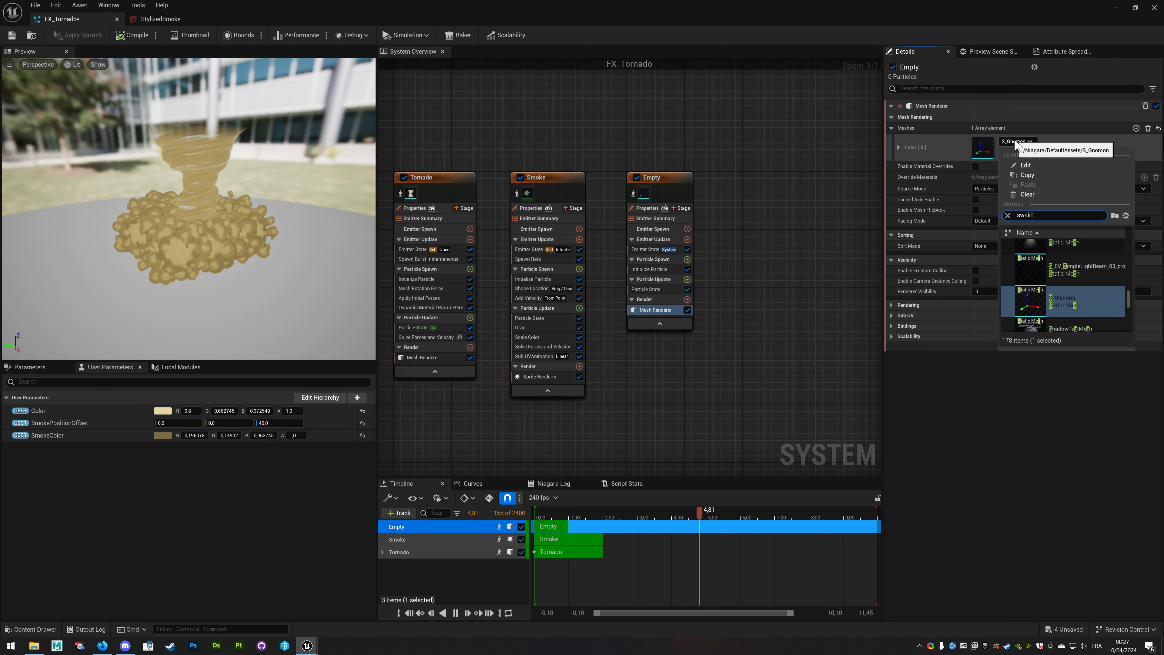
type("sw<irl")
key("BackSpace")
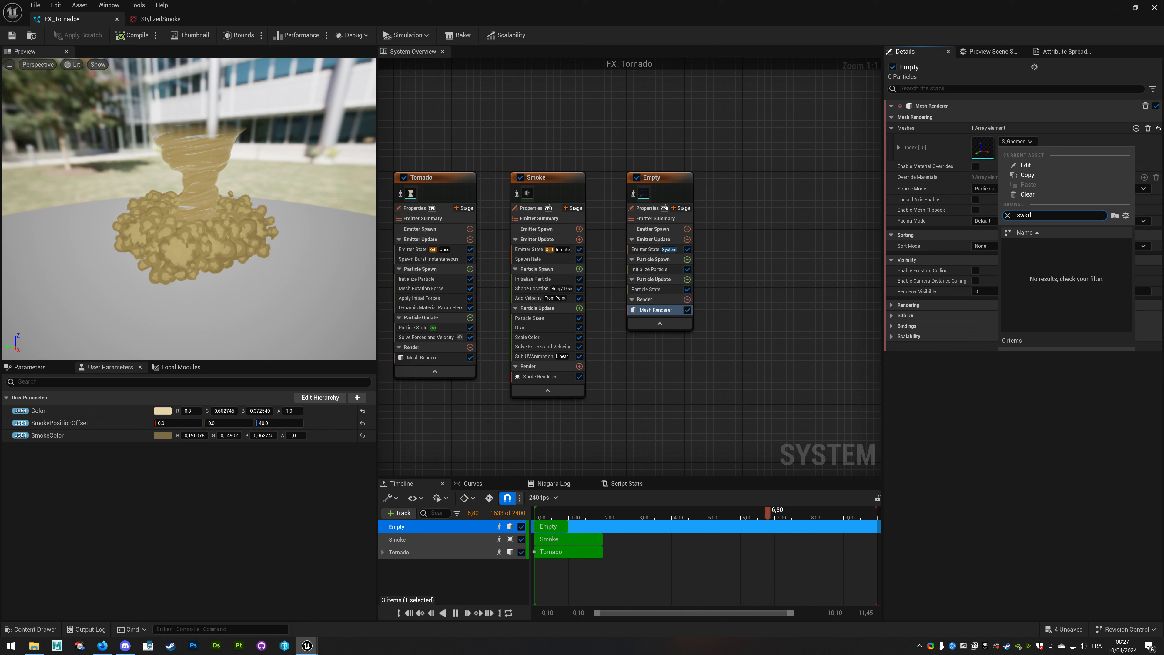
key("BackSpace")
key("BackSpace")
key("BackSpace")
type("irl")
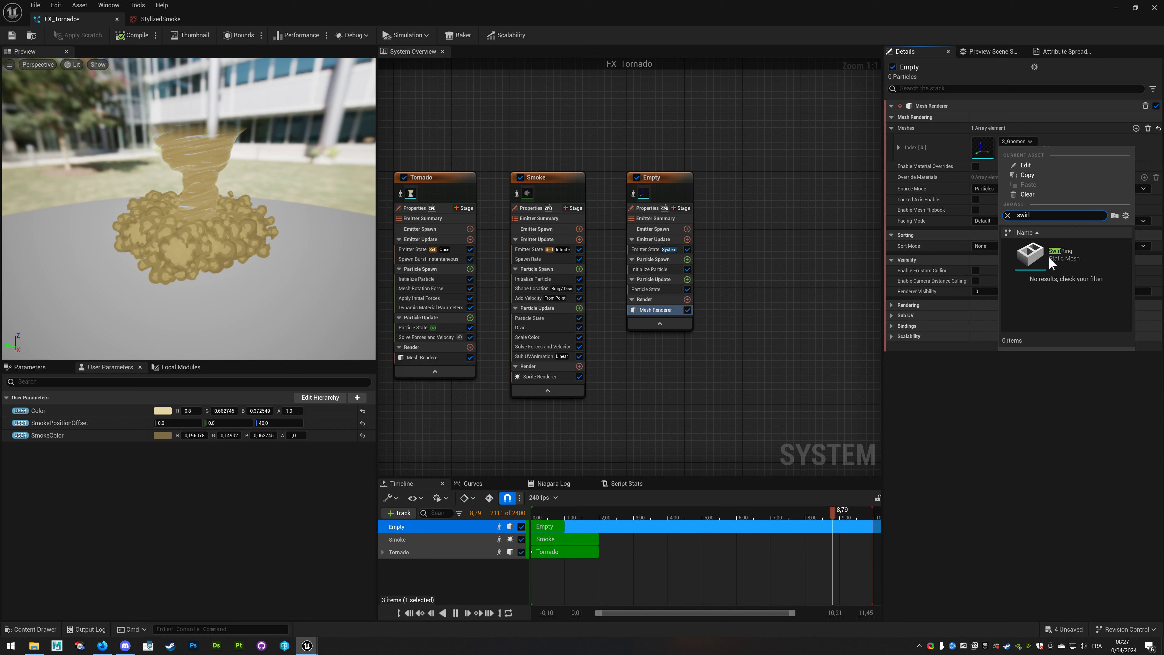
left_click(1049, 255)
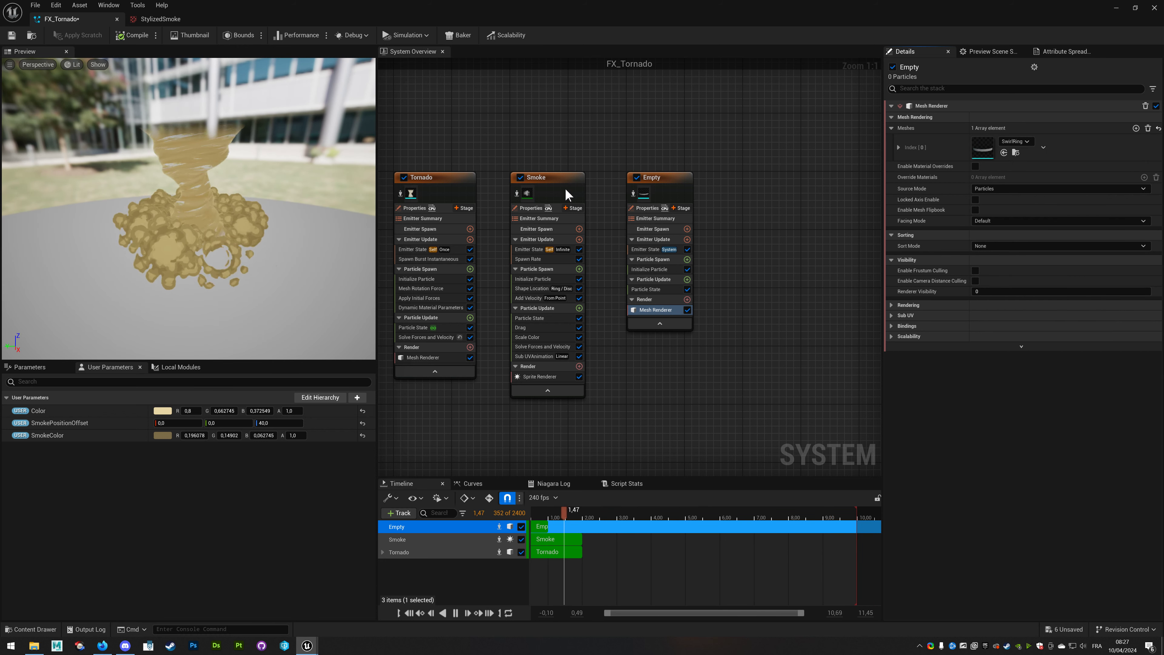
left_click(520, 177)
left_click(404, 177)
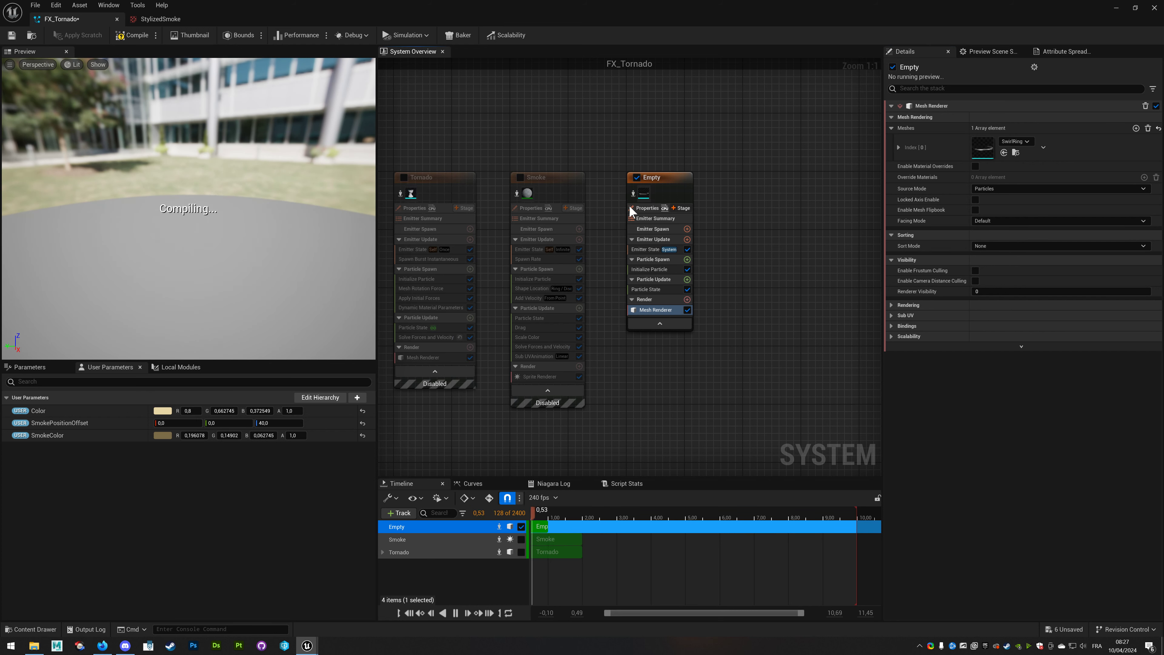
Rename the Empty emitter to SwirlRings.
left_click(652, 177)
left_click(652, 177)
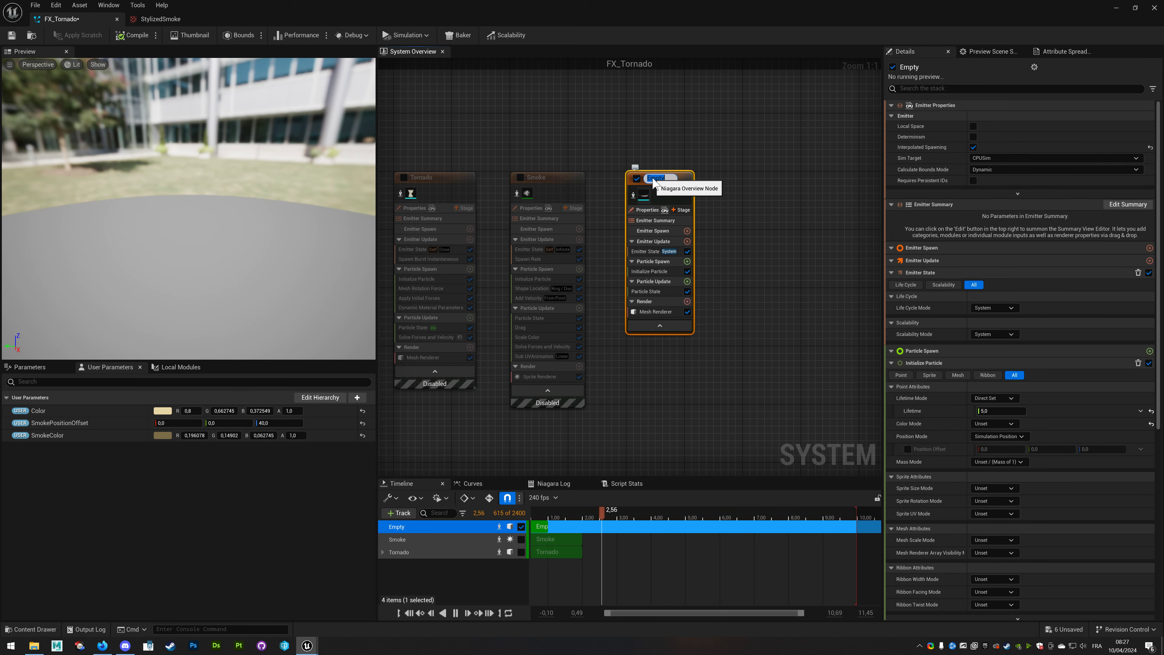
type("Swirl")
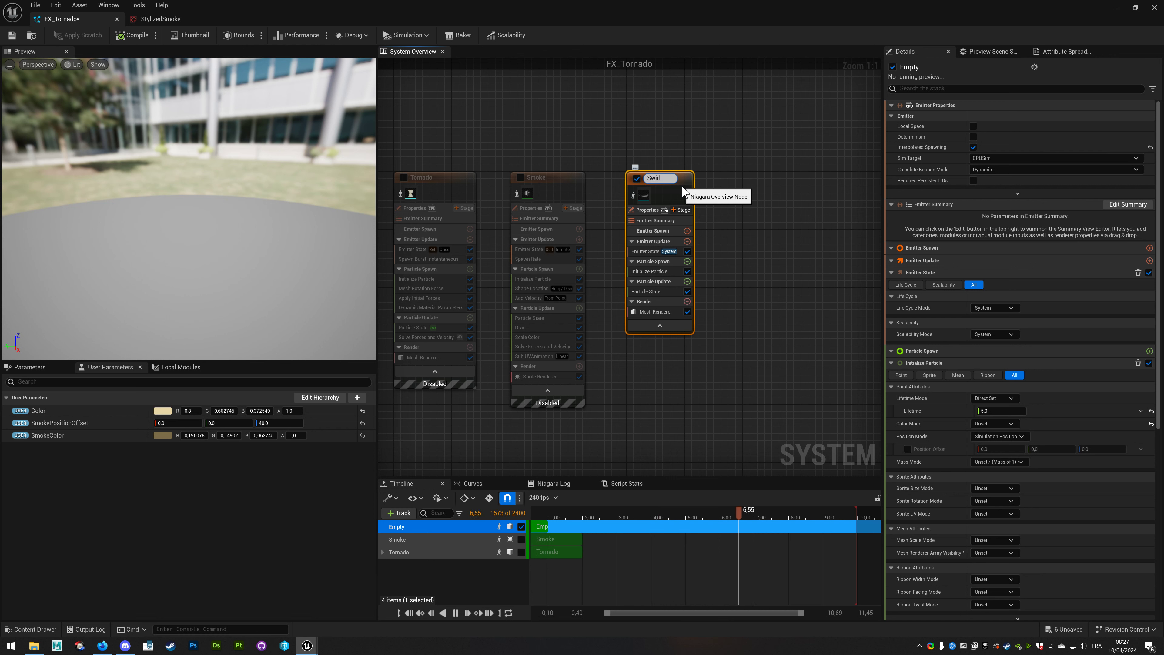
type("Ring")
key("Return")
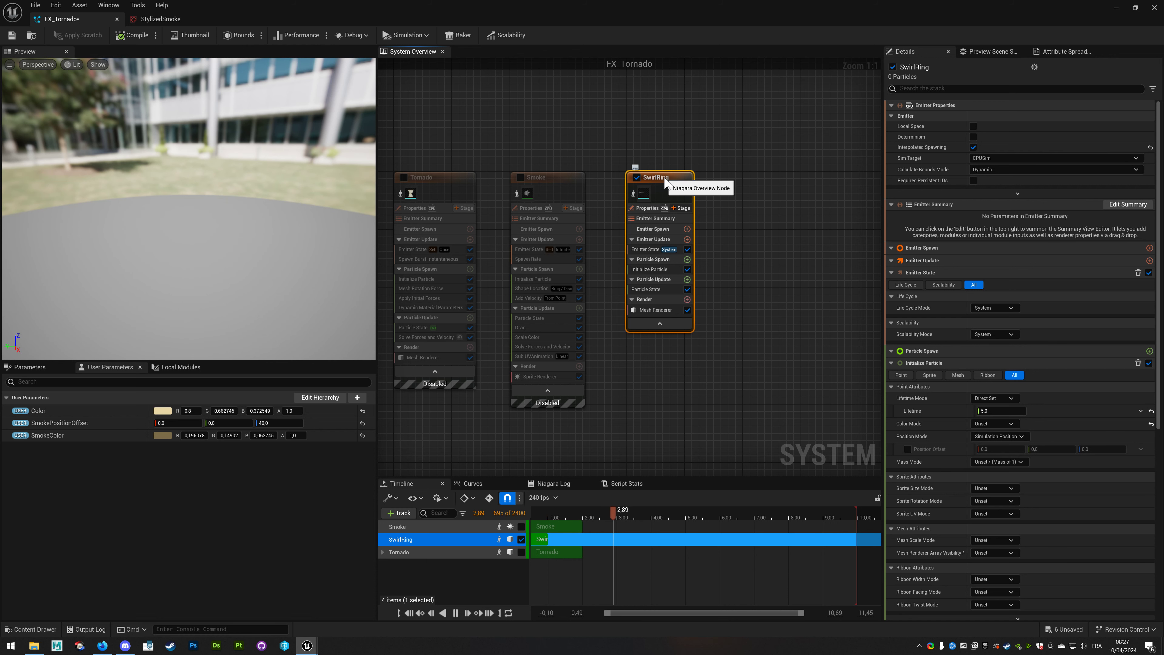
double_click(685, 192)
type("s")
key("Return")
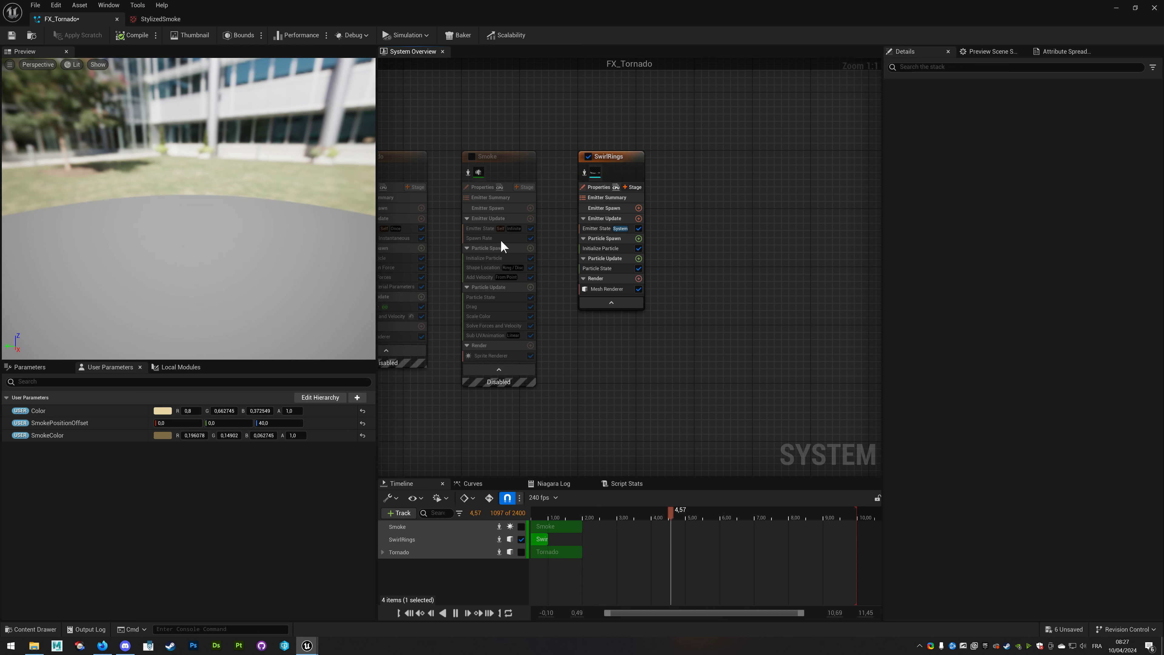
Add a Spawn Rate of 3 under SwirlRings' Emitter Update and re-enable Tornado.
left_click(638, 218)
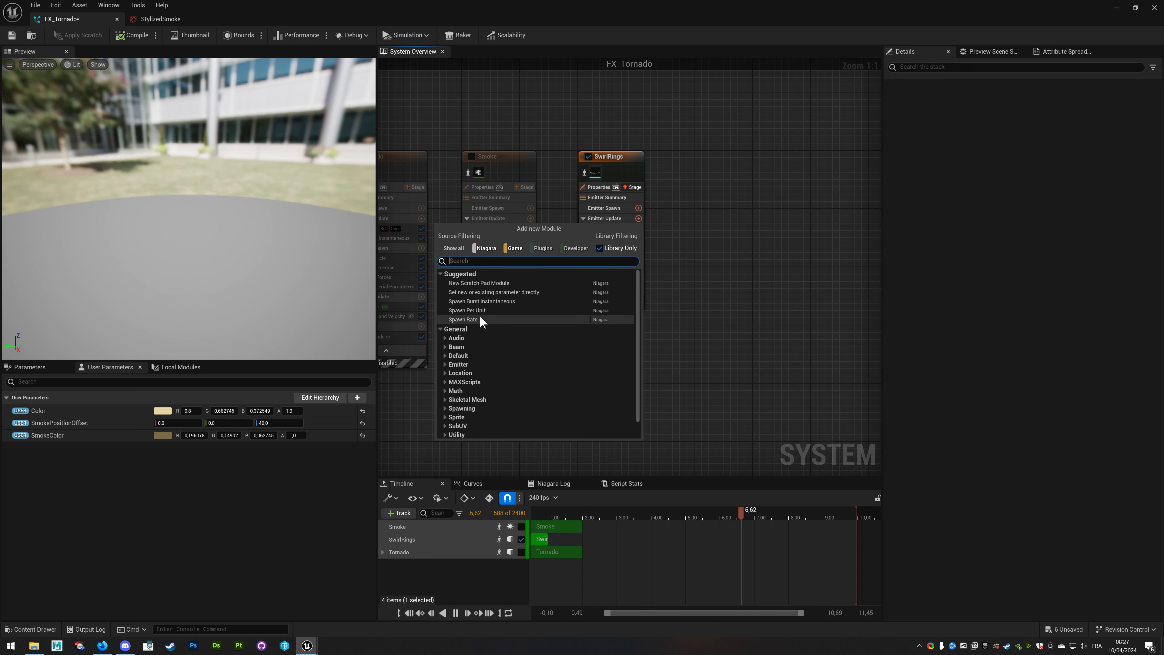
left_click(471, 319)
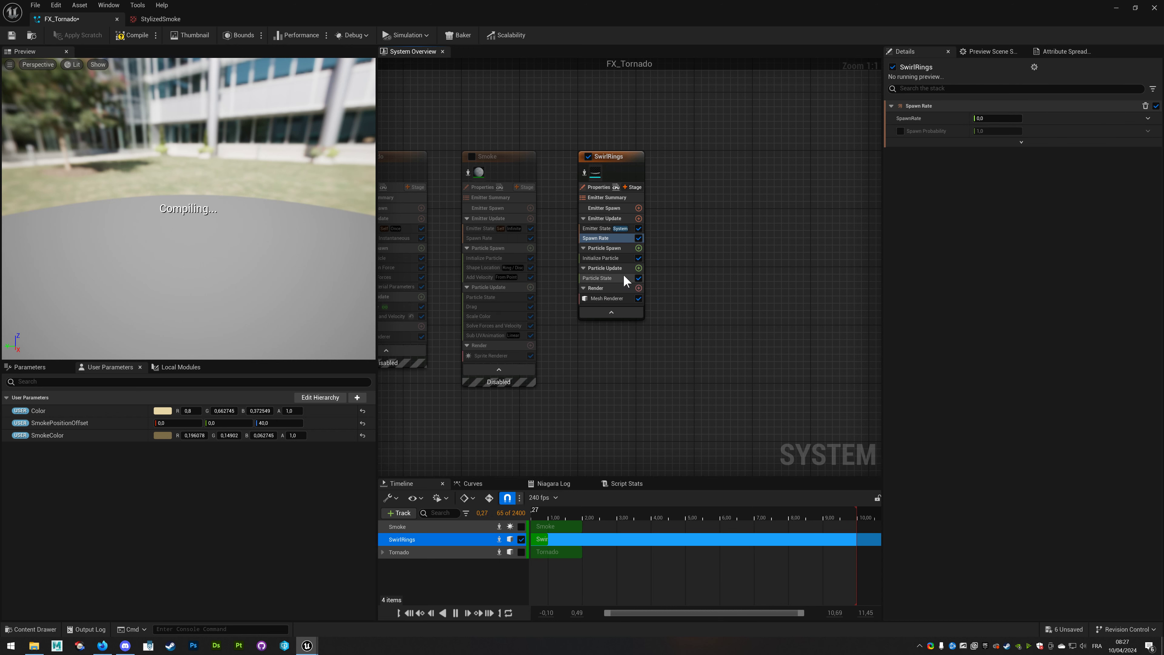
left_click(990, 117)
type("2")
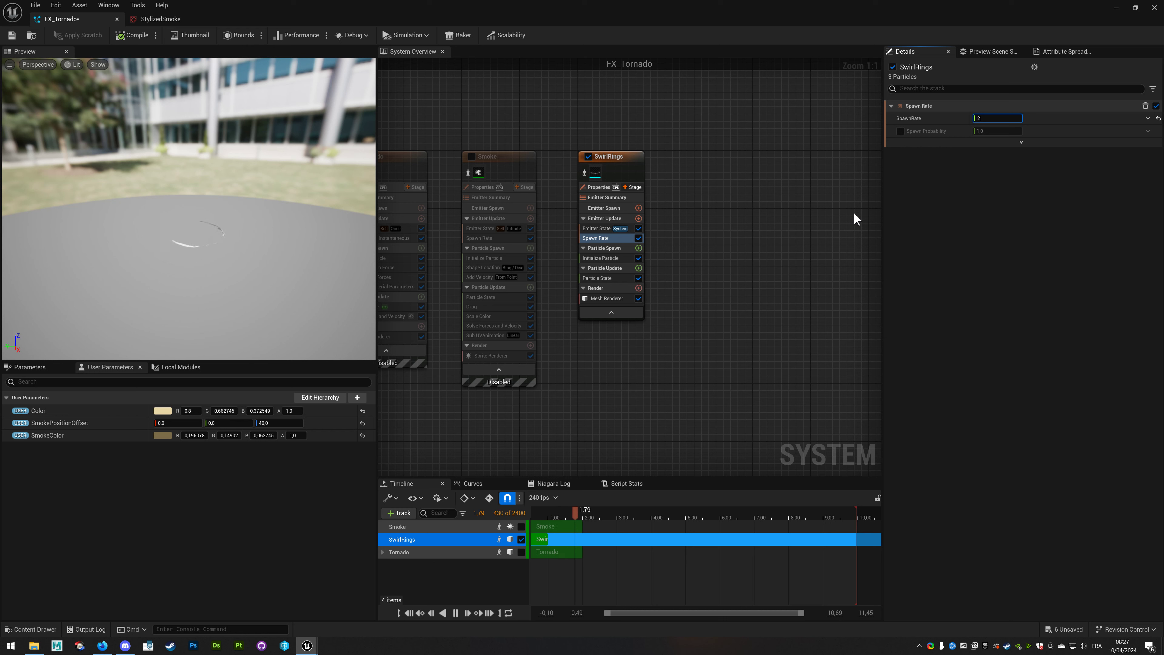
type("3")
key("Return")
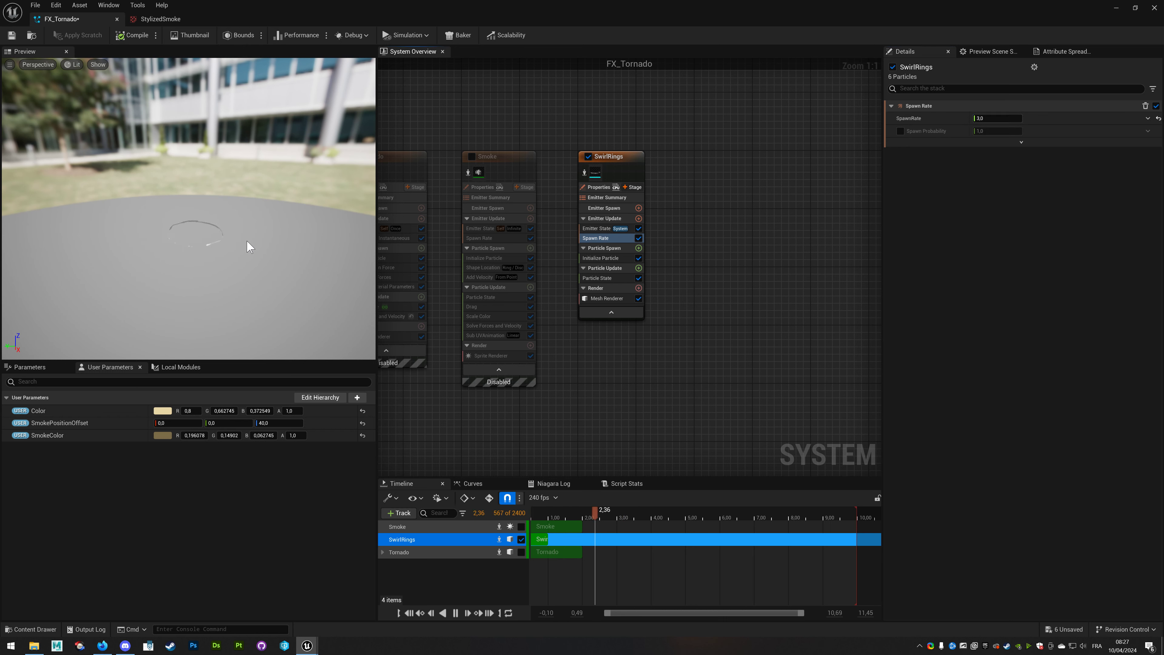
right_click_drag(642, 389, 709, 423)
left_click(422, 188)
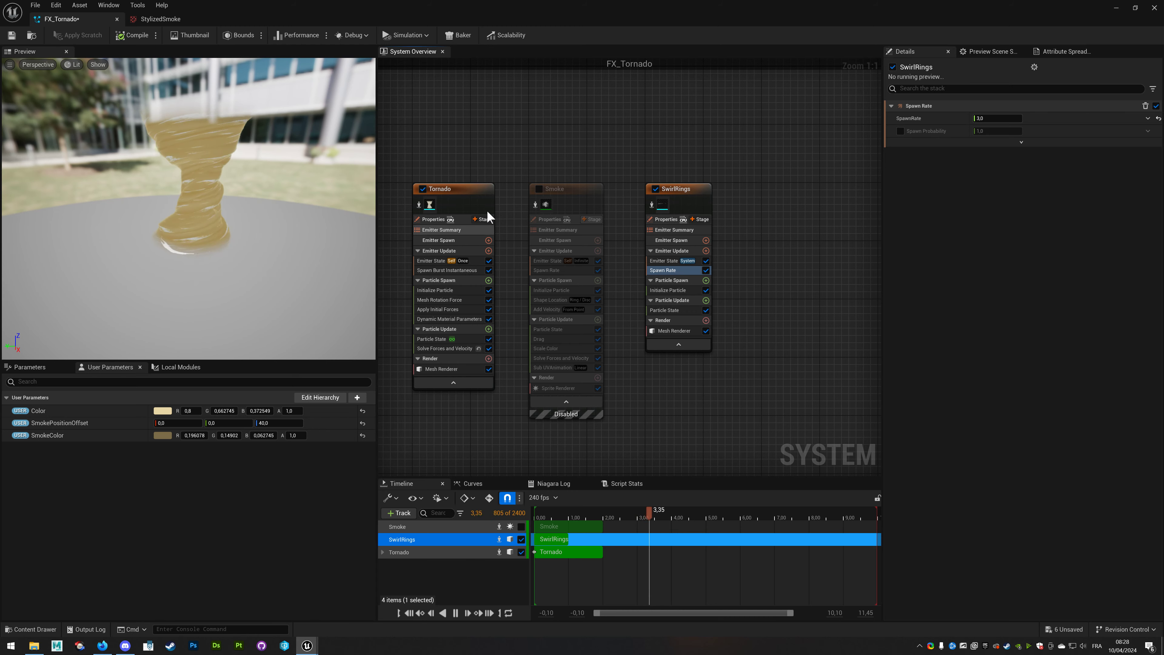
Briefly turn the Smoke emitter back on, then disable it again.
left_click(539, 189)
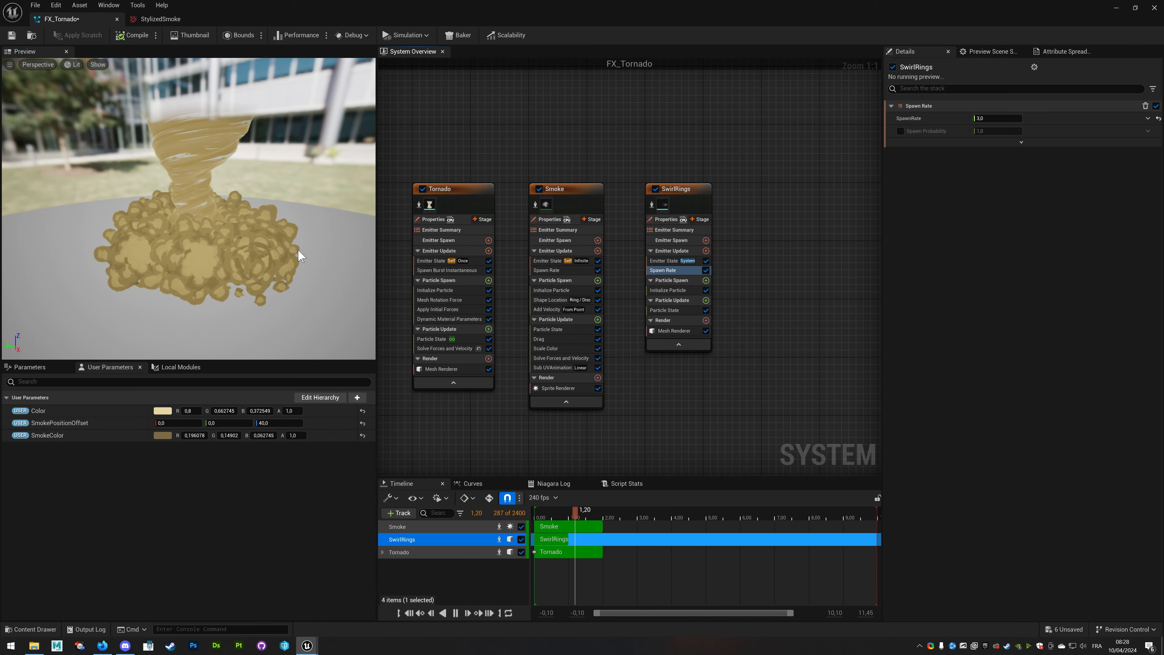
left_click(539, 189)
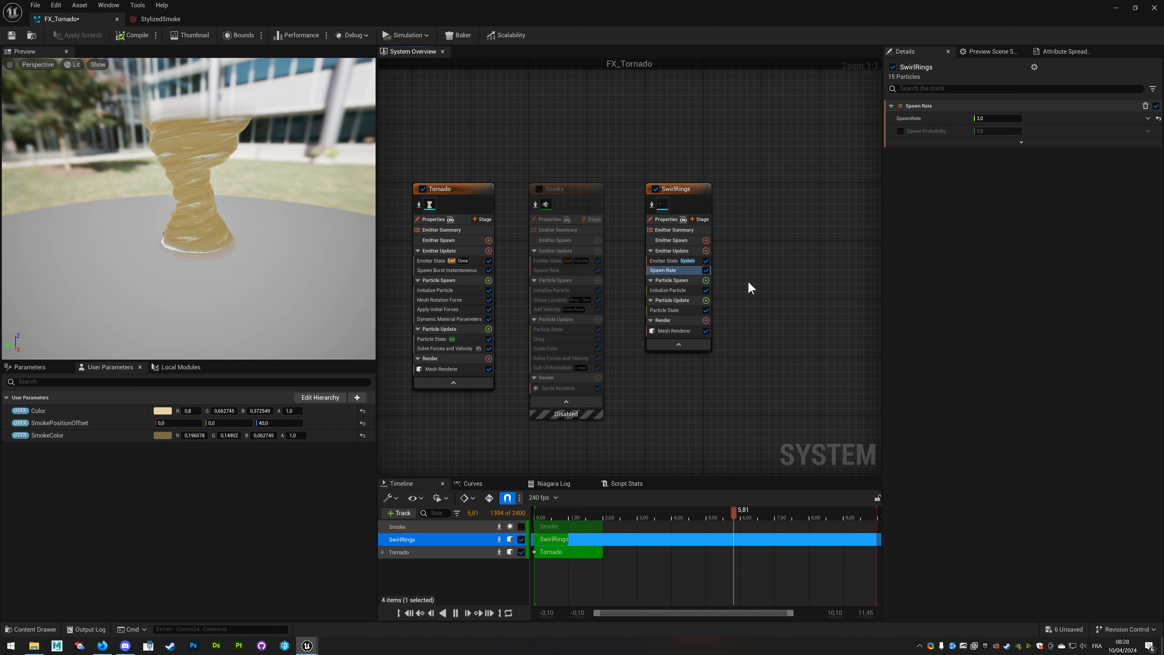
right_click_drag(753, 281, 723, 277)
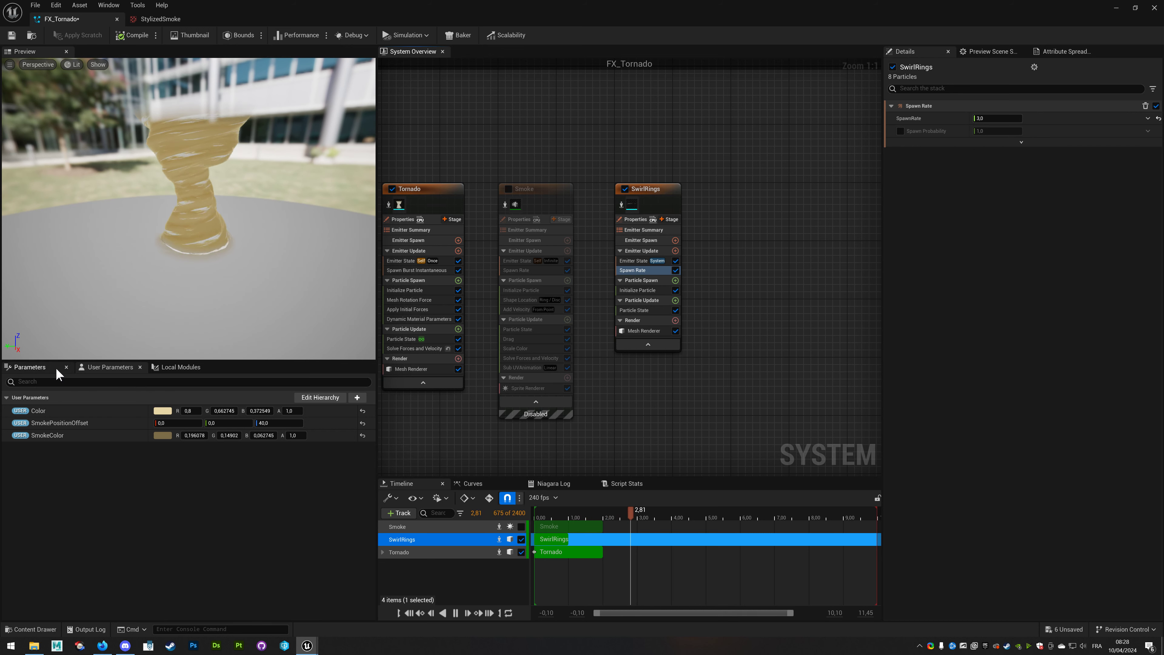
Show the Parameters overview with System Attributes collapsed and Particle Attributes expanded.
left_click(44, 366)
left_click(6, 421)
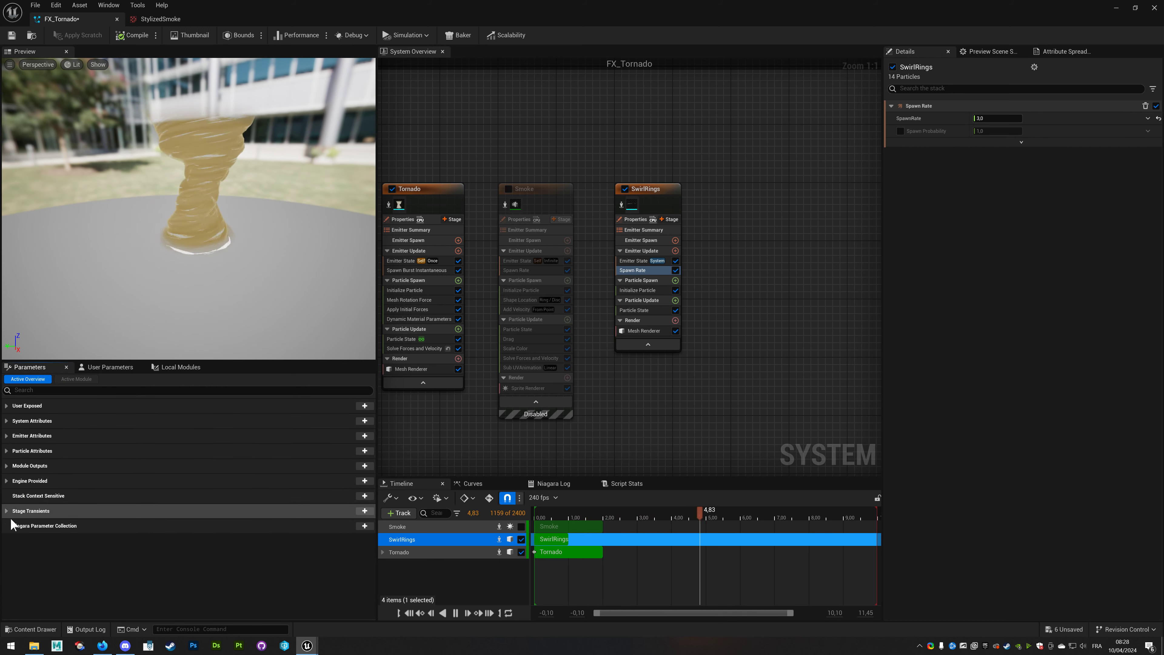
left_click(8, 451)
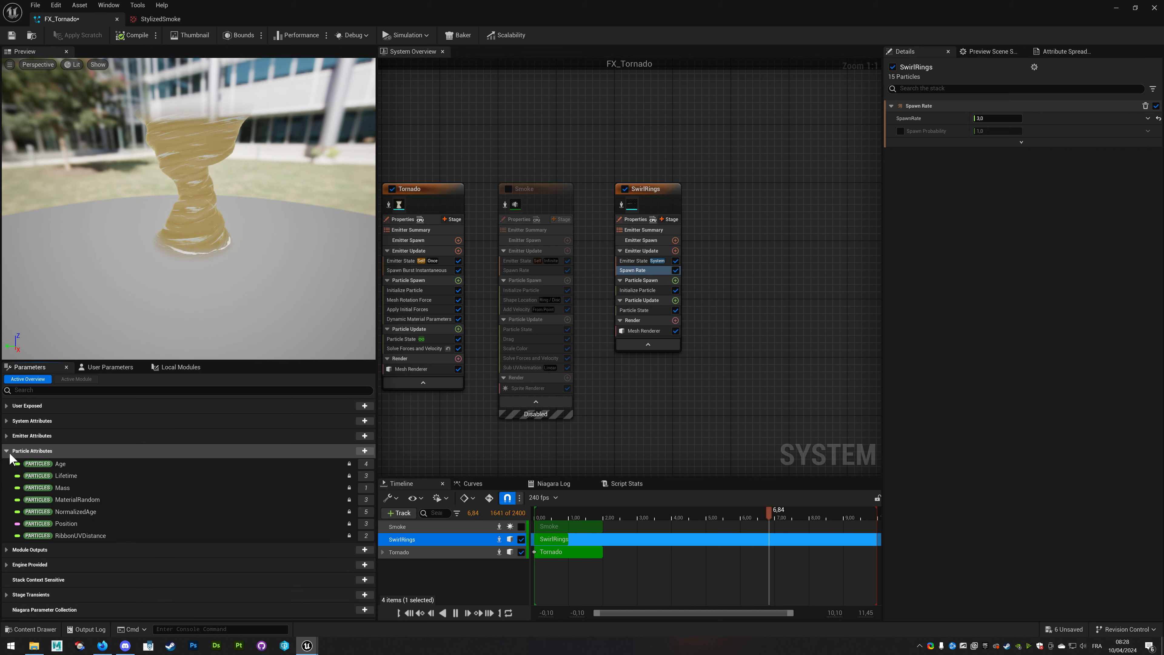
Add a Position module to SwirlRings' Particle Update: Simulation Position plus a nested Add Vector.
mouse_move(60, 523)
left_mouse_down()
mouse_move(665, 314)
mouse_move(646, 313)
mouse_move(663, 322)
left_mouse_up()
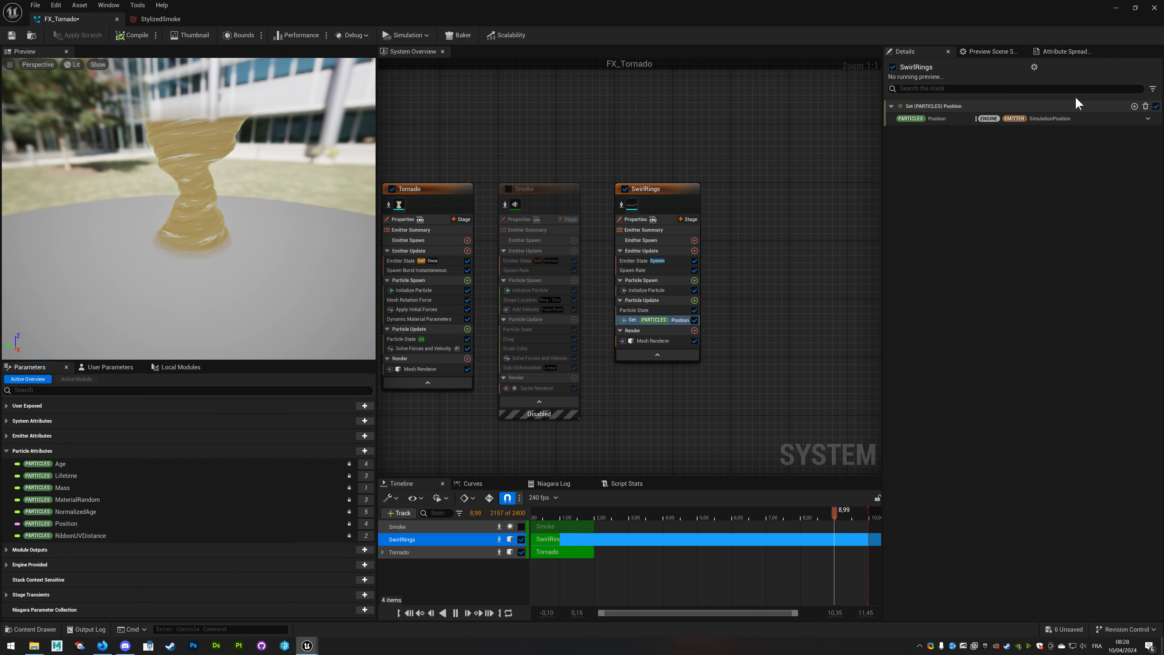
left_click(1148, 119)
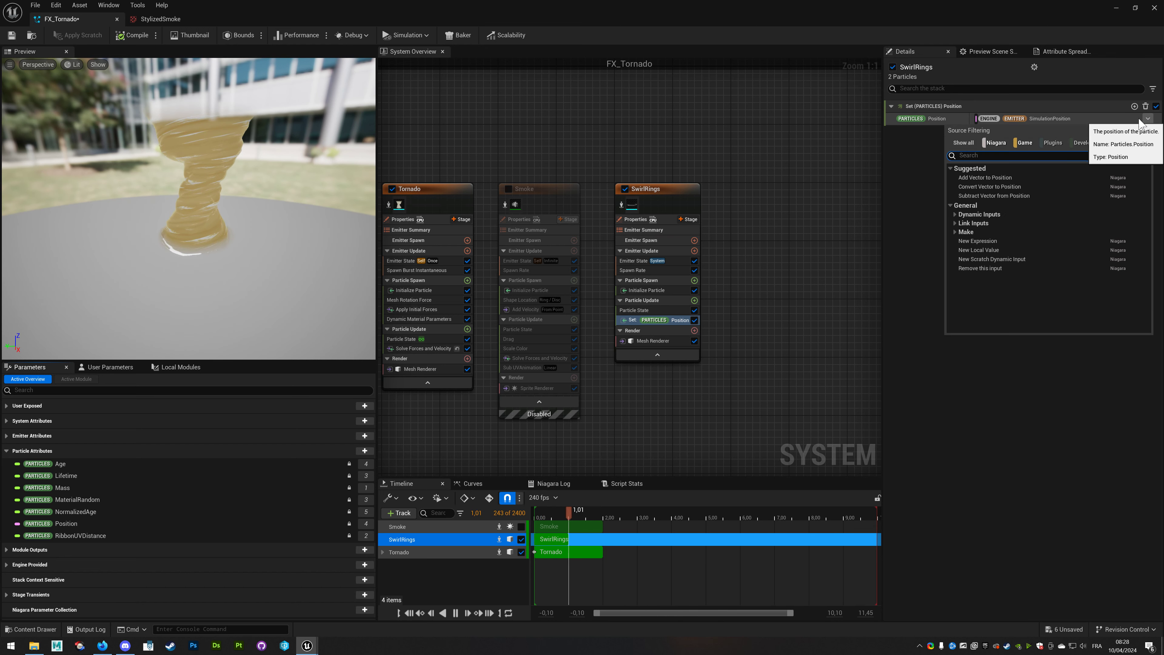
left_click(980, 179)
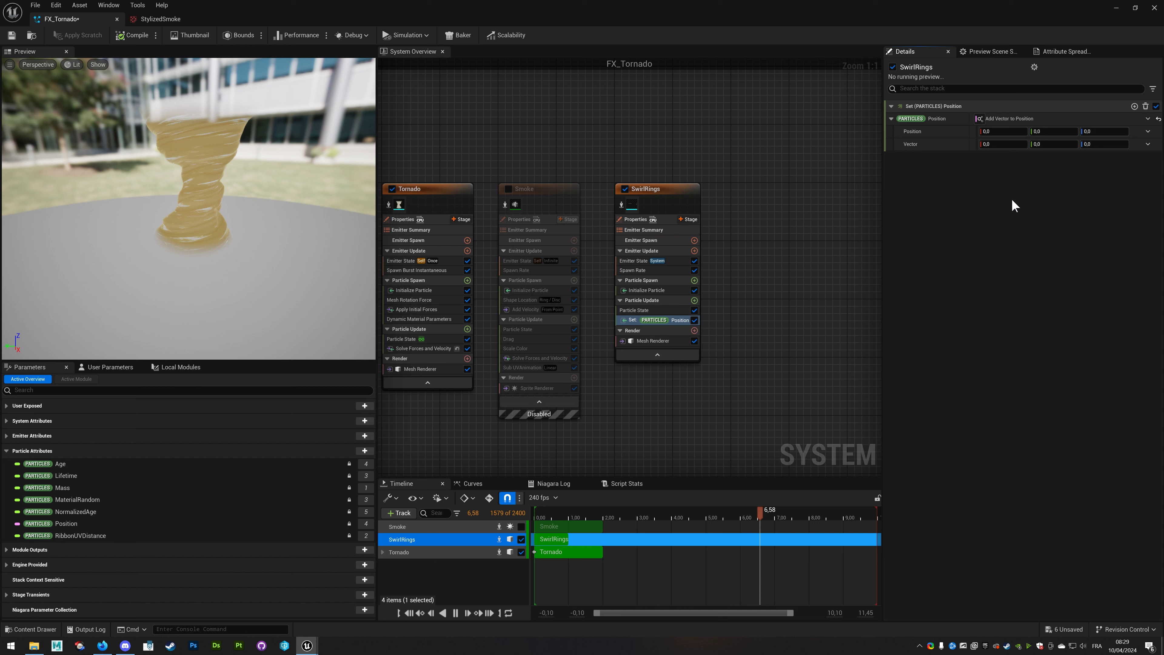
left_click(1148, 132)
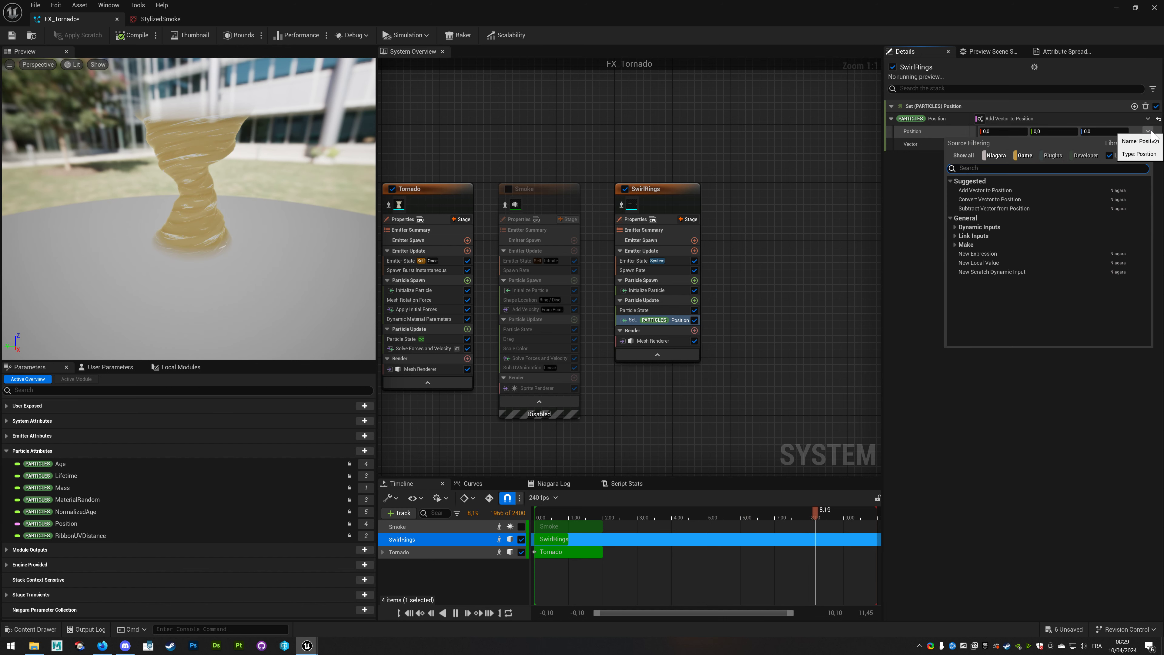
type("simul")
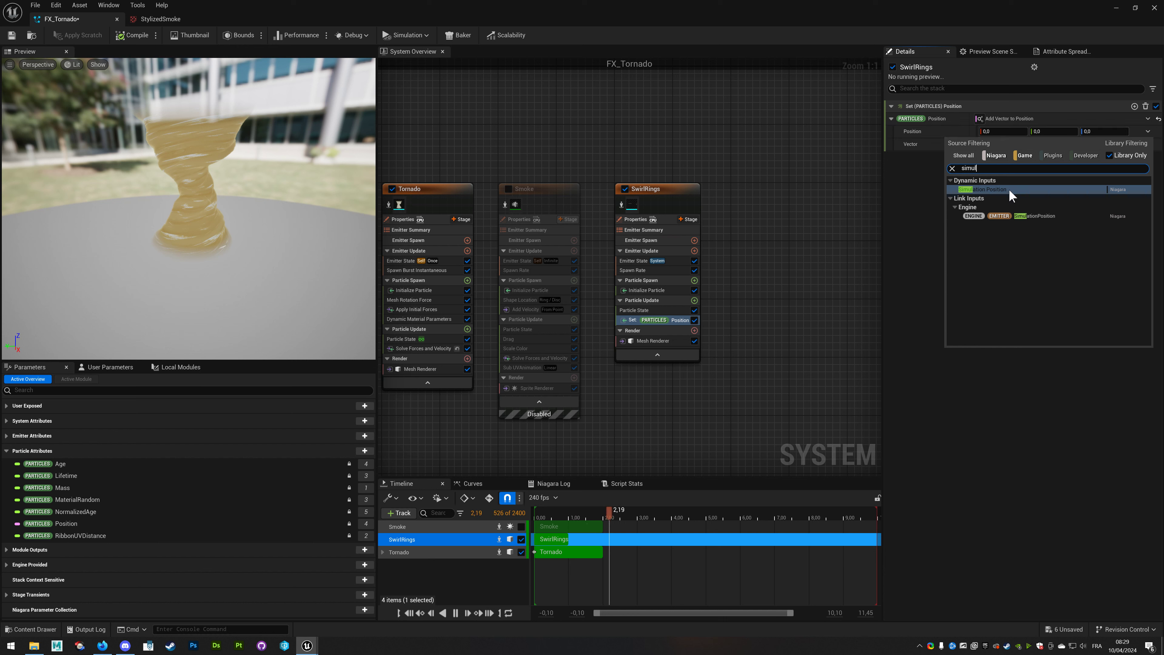
left_click(1008, 189)
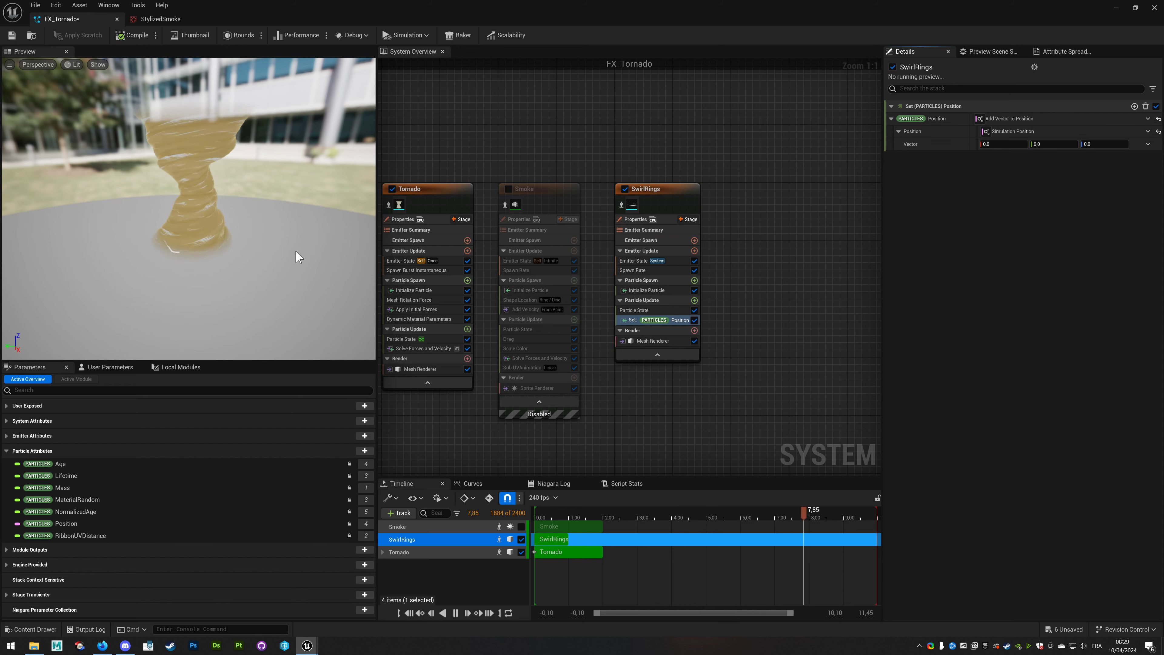
left_click(1148, 144)
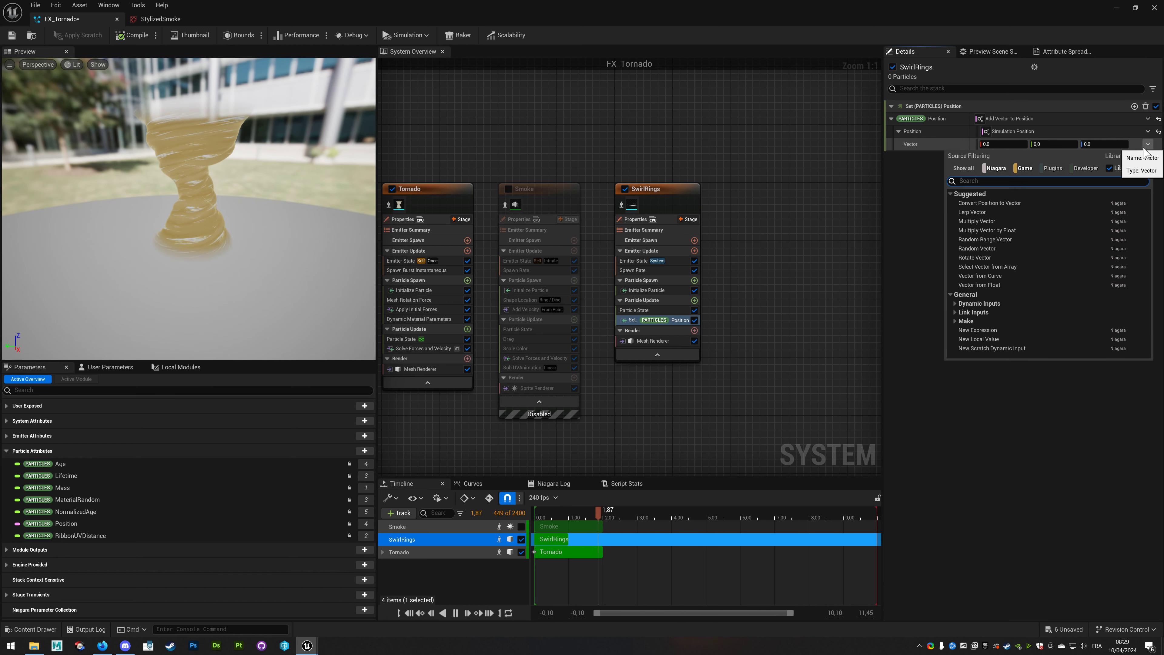
type("add")
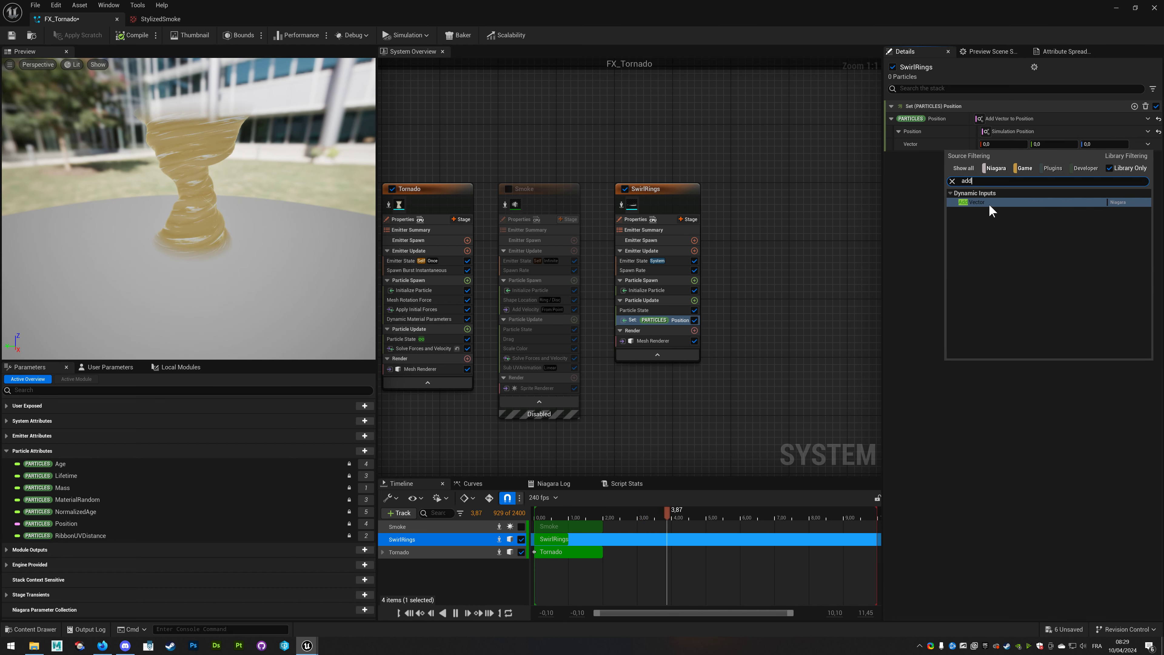
left_click(990, 205)
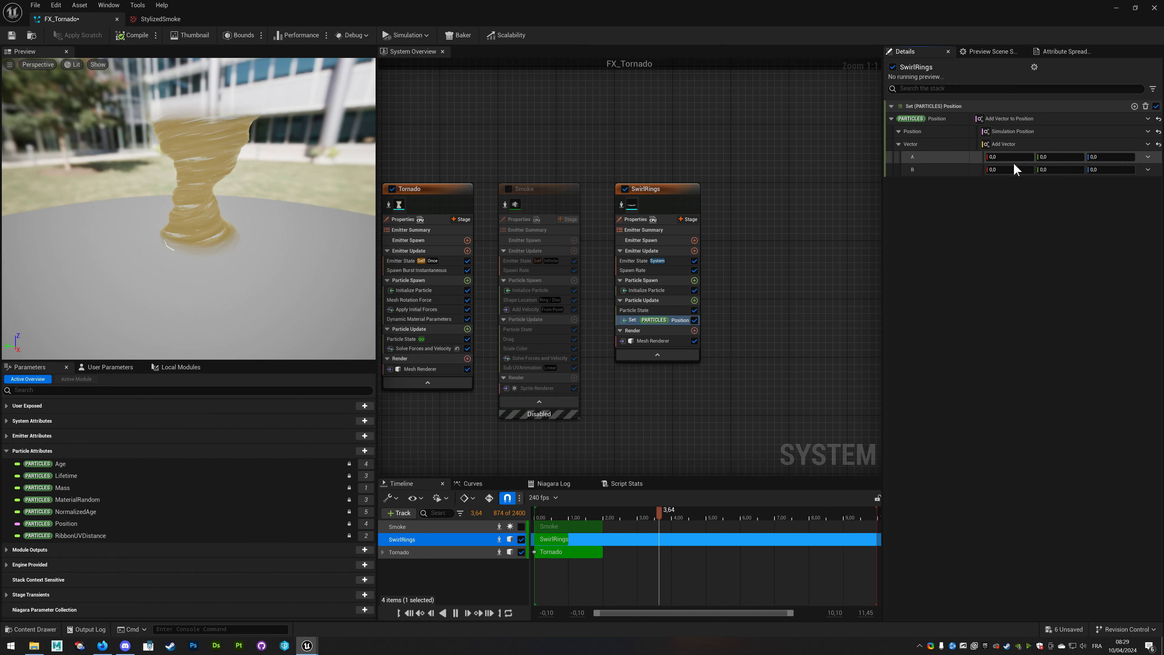
Make Add Vector's B a Multiply Vector by Float with vector (0,0,1).
left_click(1015, 158)
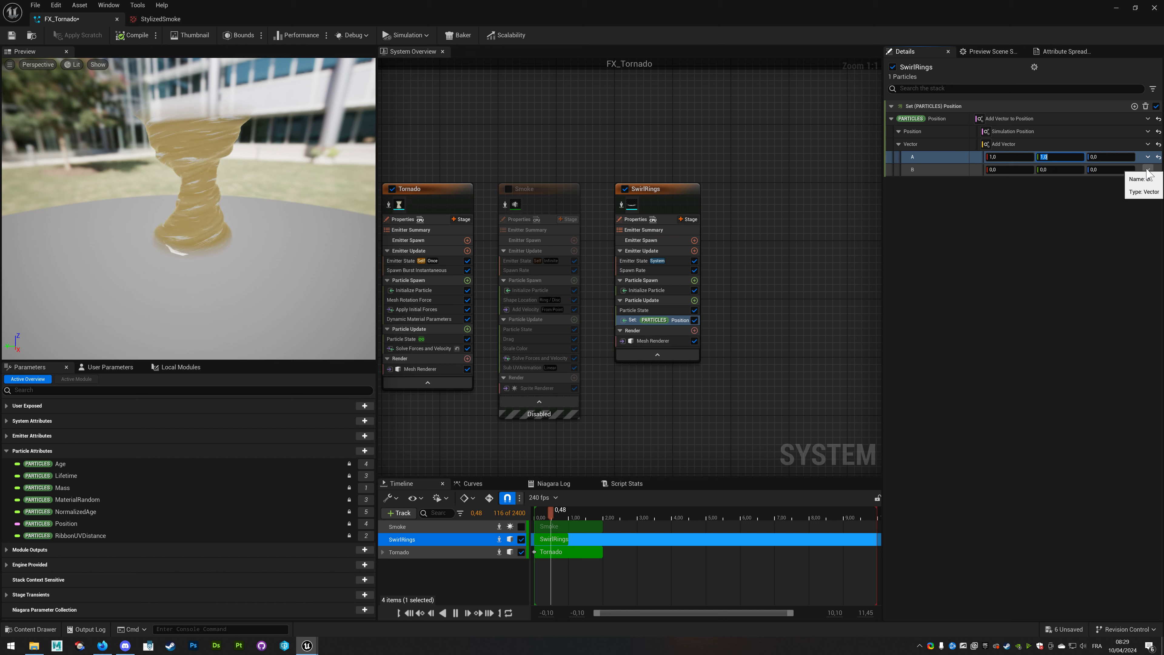
left_click(1136, 171)
type("1")
key("Return")
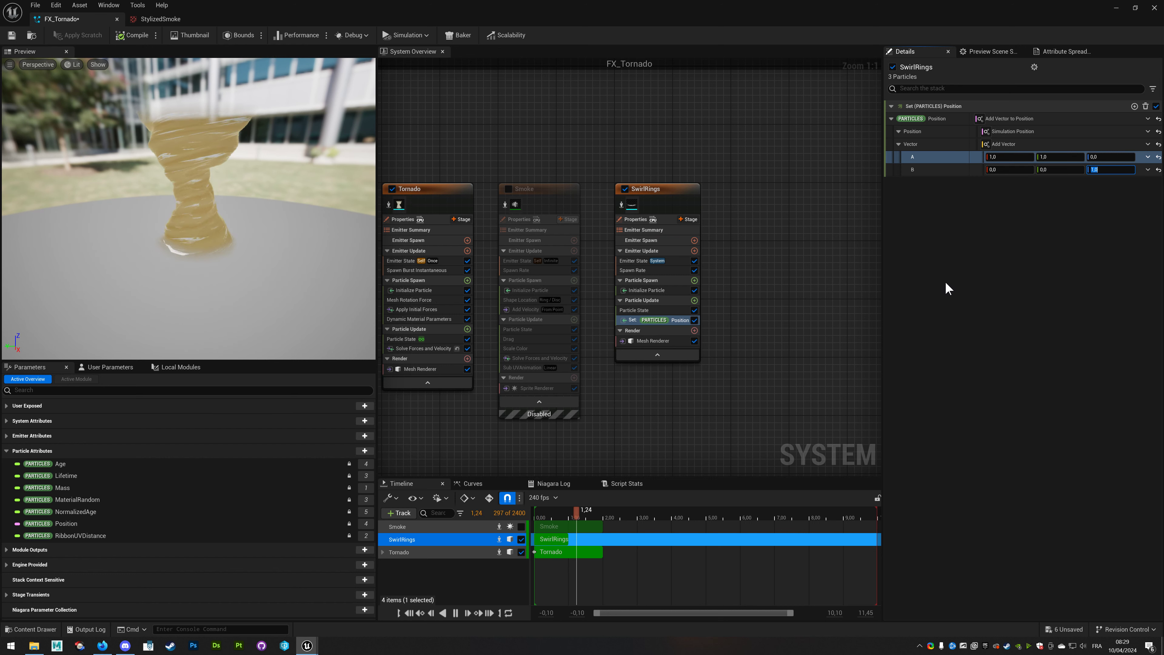
left_click(1147, 170)
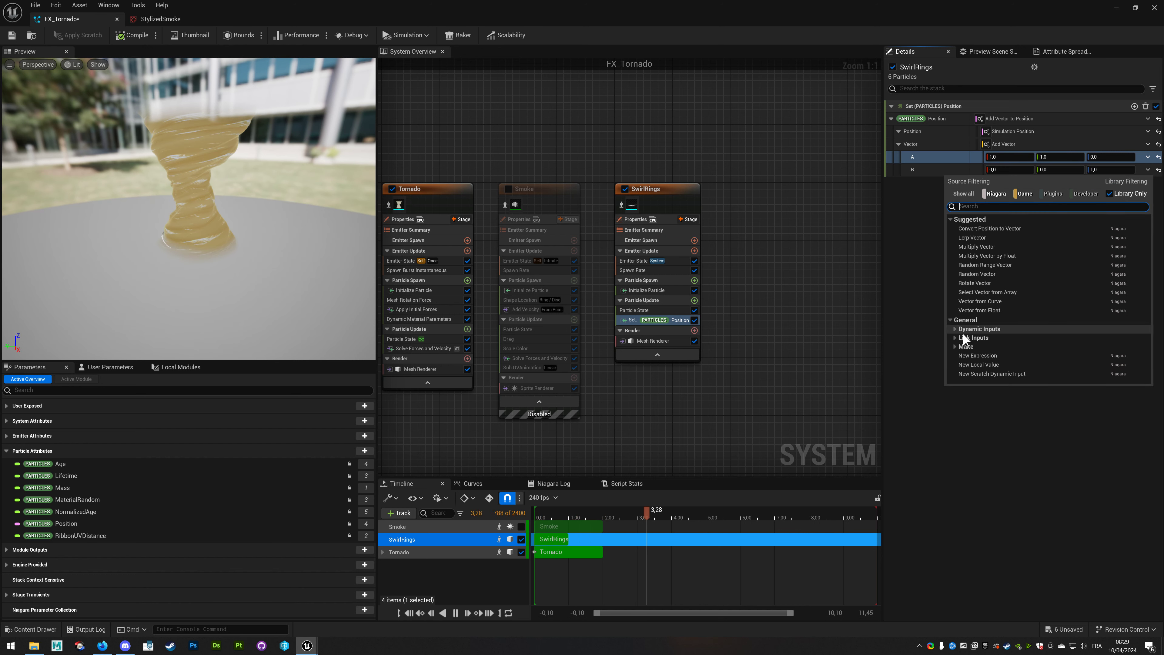
left_click(980, 256)
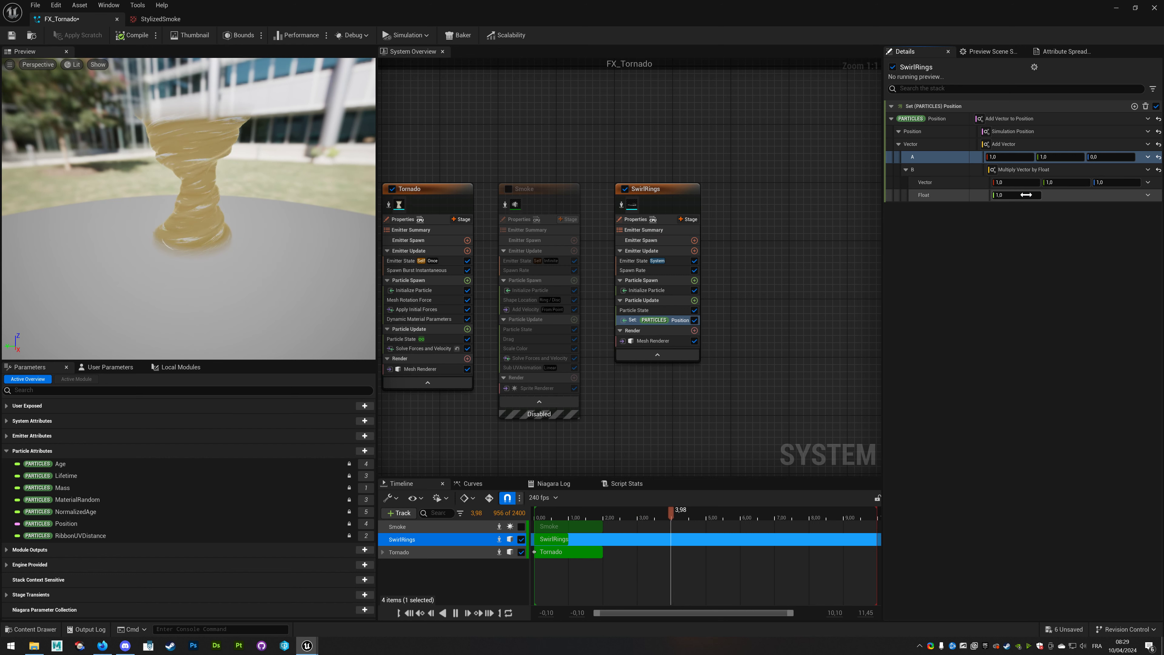
left_click(1034, 183)
type("0")
left_click(1049, 182)
type("0")
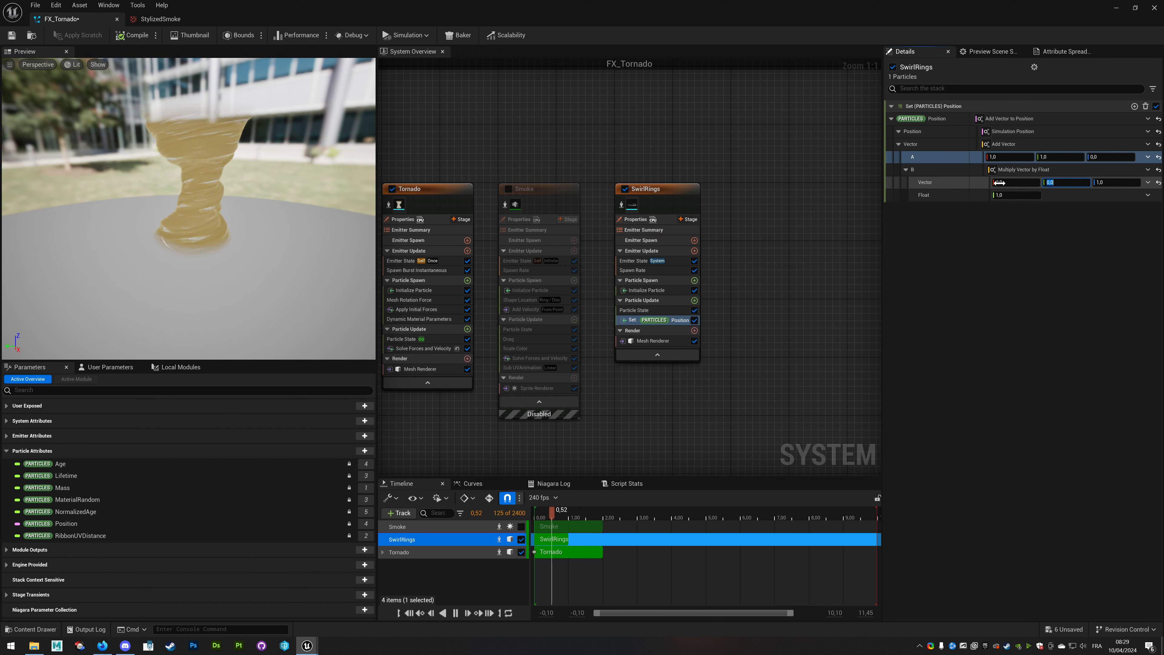
key("Return")
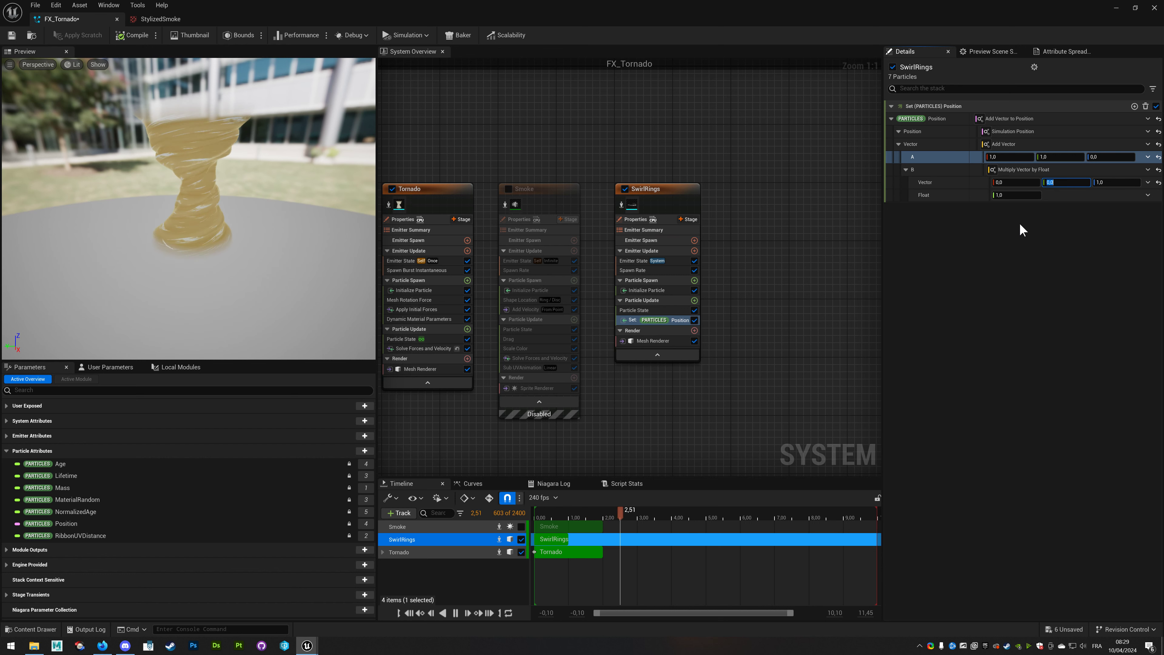
Set the float multiplier to 100.
left_click(1003, 195)
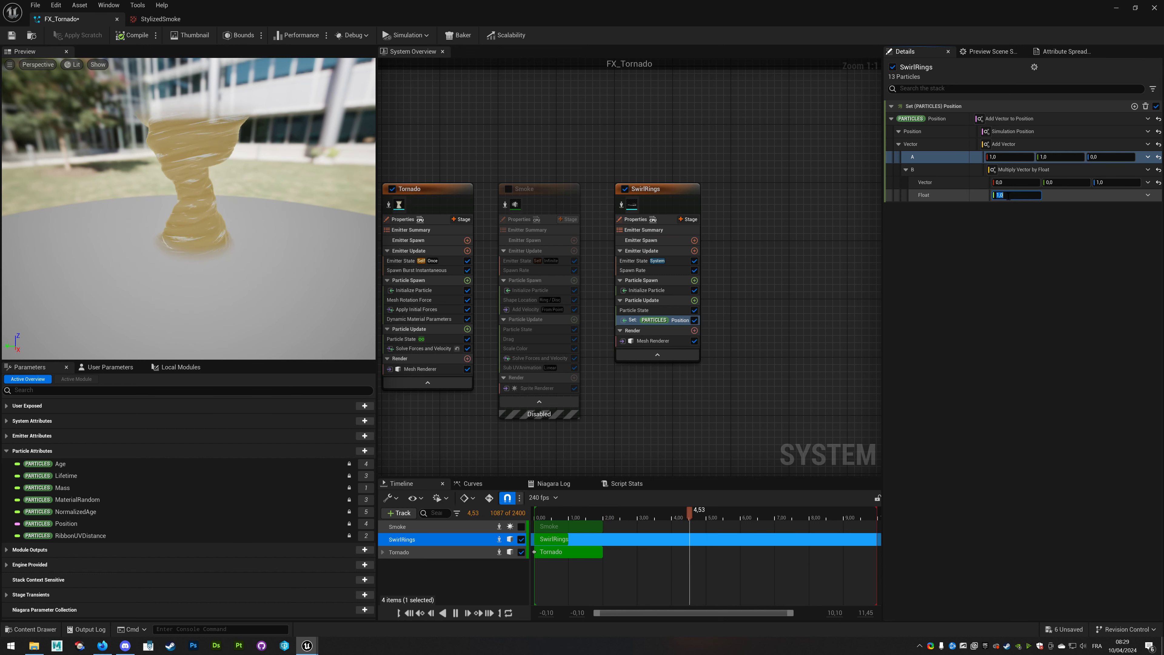
type("4")
key("Return")
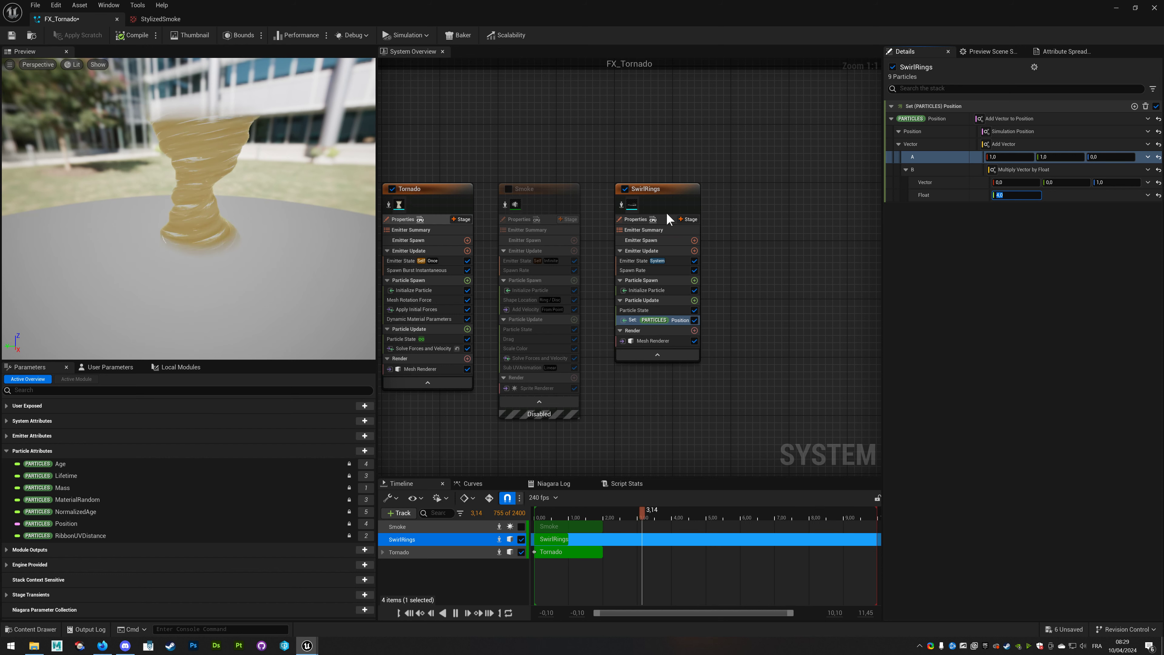
type("100")
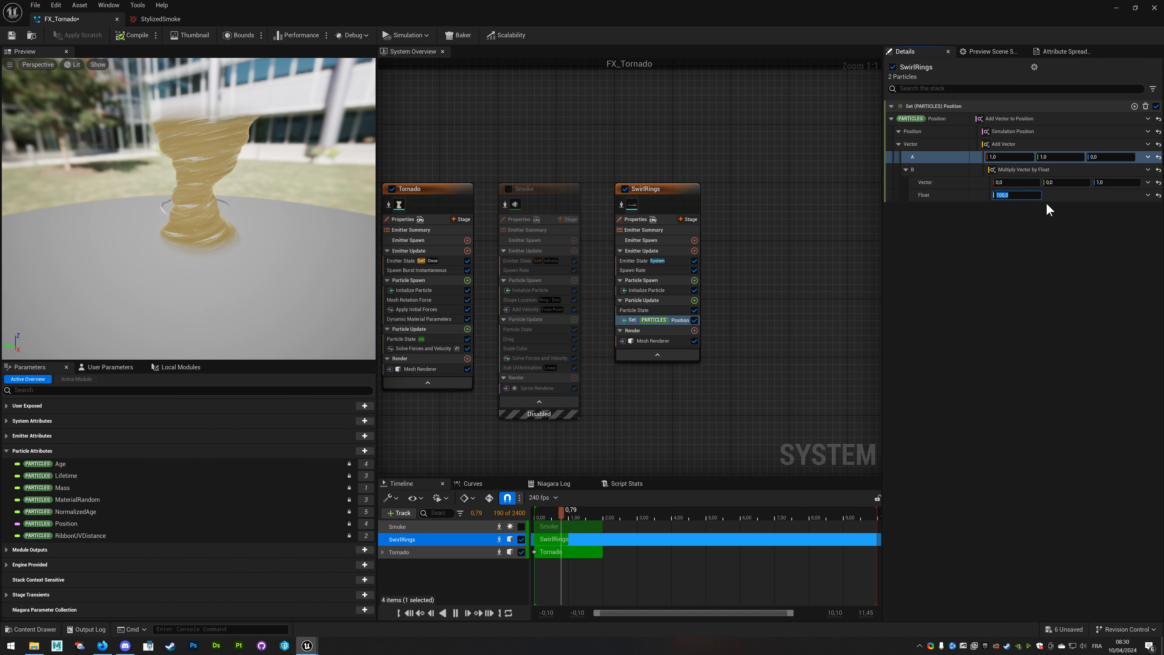
key("Return")
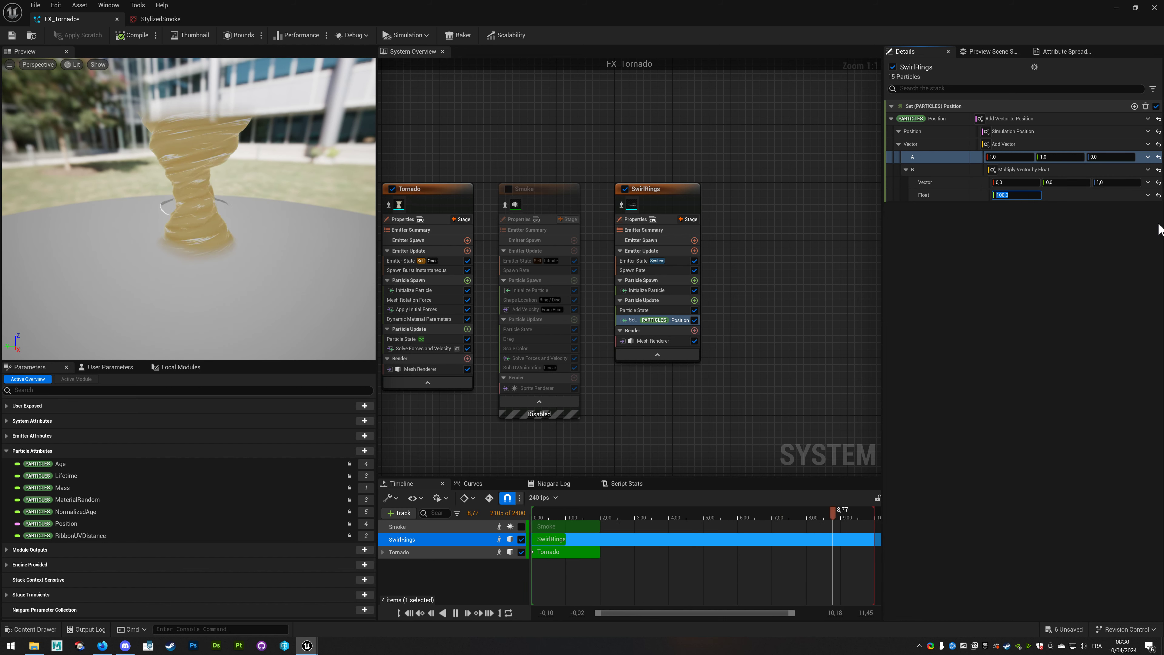
Drive the multiplier with a 0→1 Float from Curve scaled 300; add Dynamic Material Parameters.
left_click(1148, 195)
type("curve")
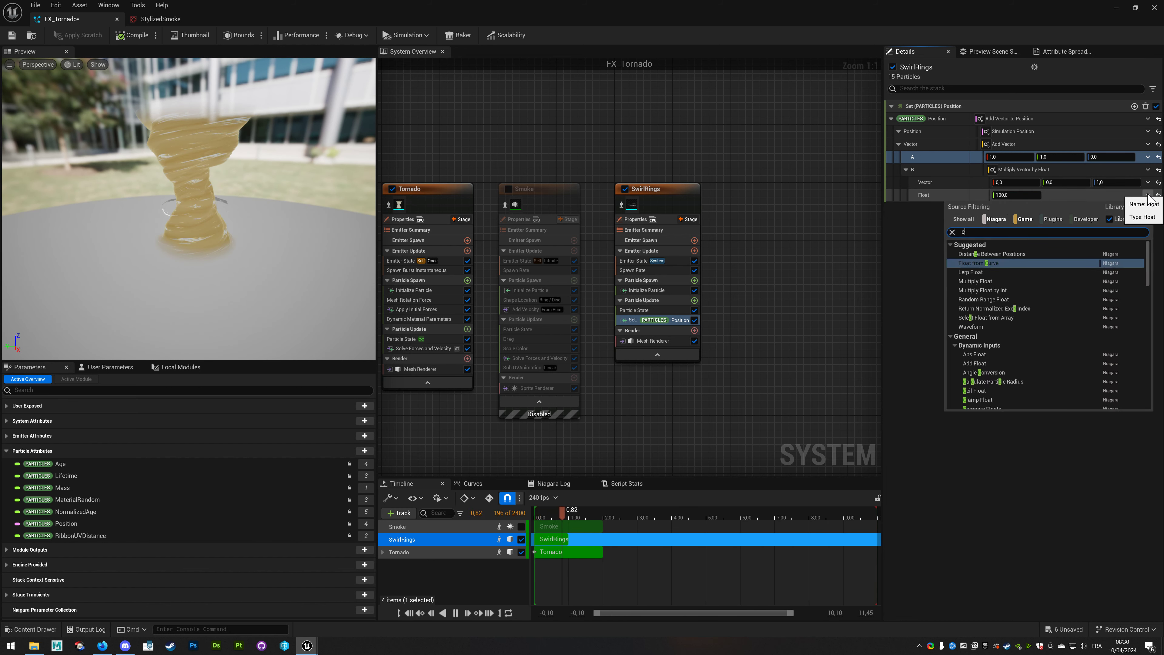
left_click(975, 254)
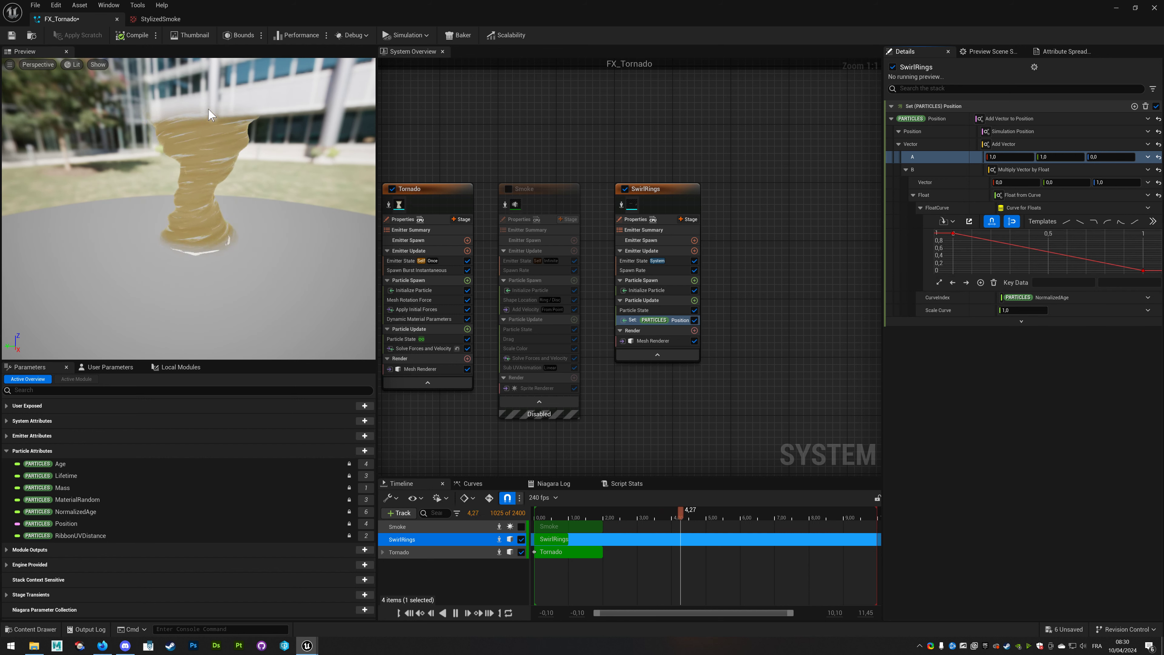
left_click(1070, 221)
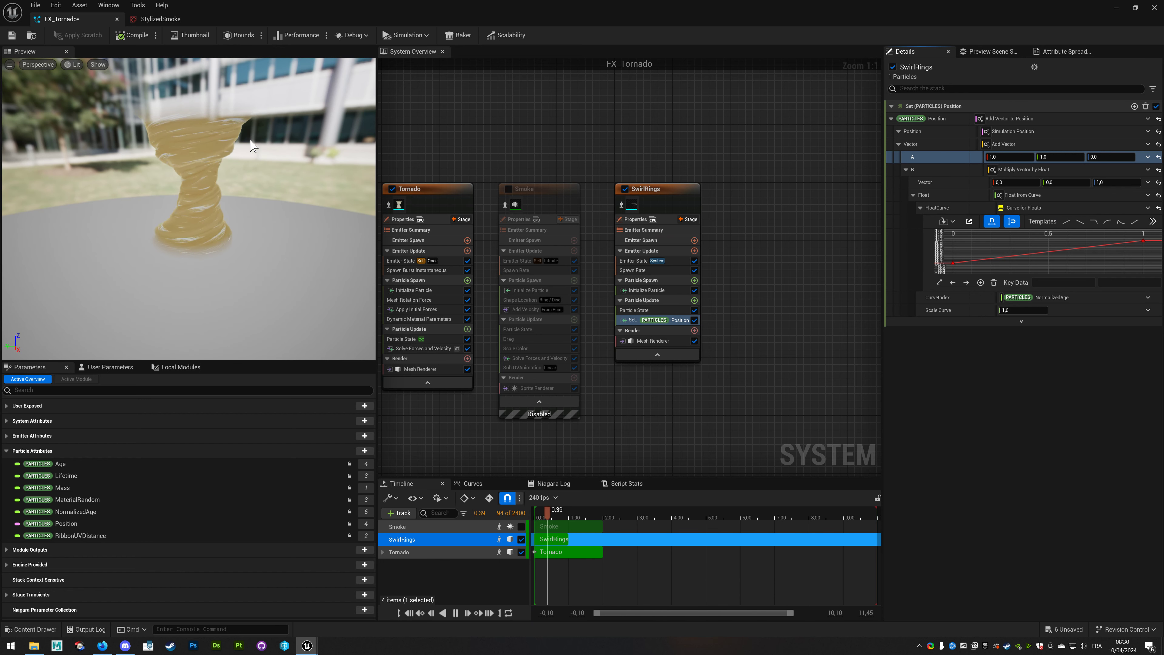
left_click(1004, 311)
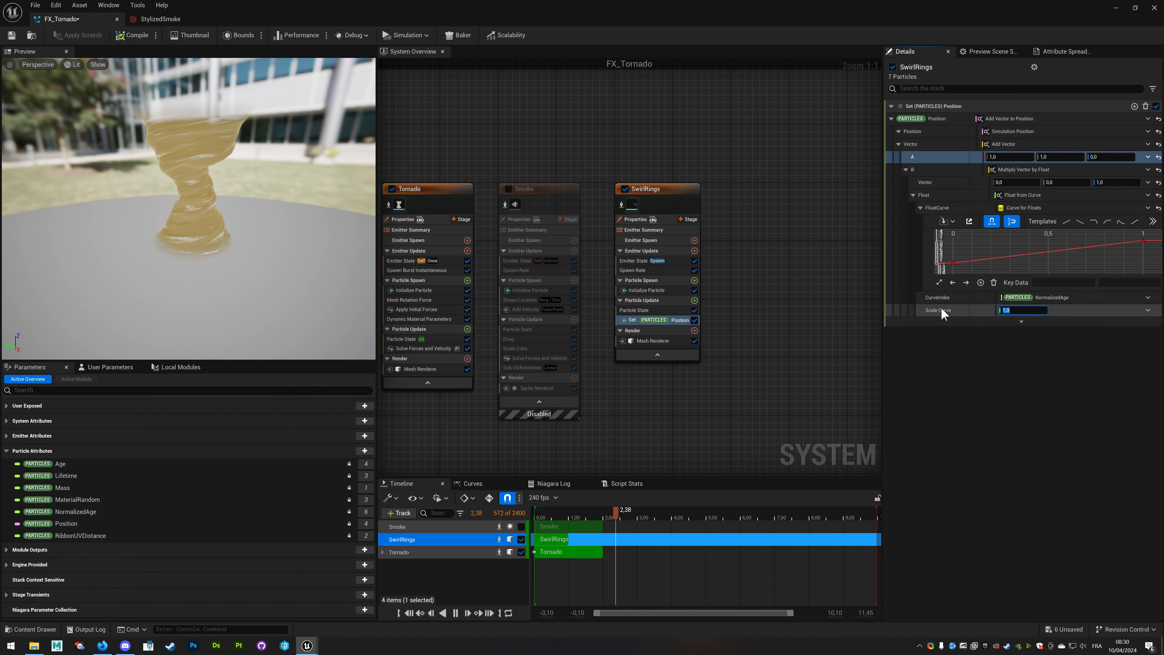
type("300")
key("Return")
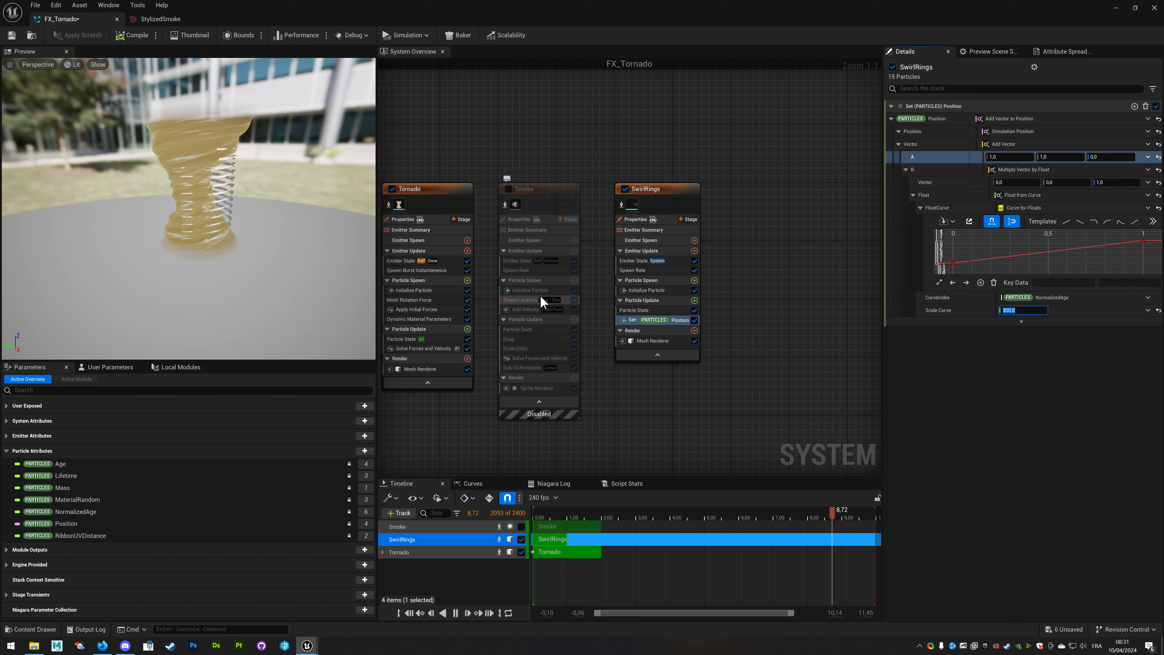
left_click_drag(419, 319, 638, 303)
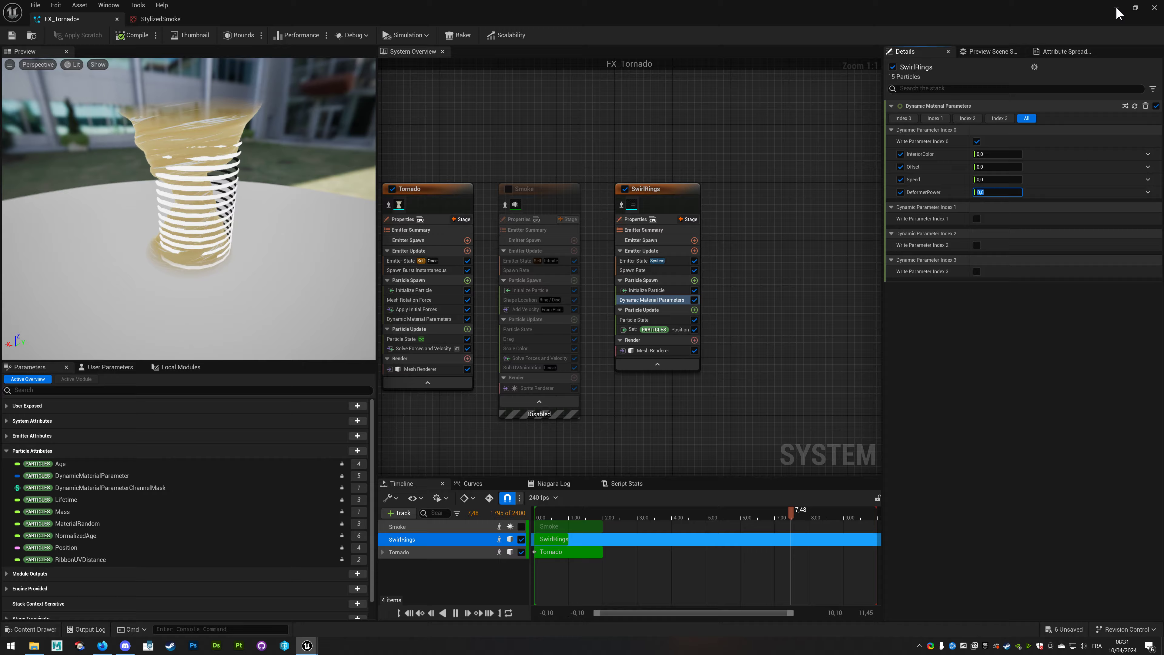
Open M_SwirlRing from the Content Browser, adjust the reroute knot, and save it.
key("alt+Tab")
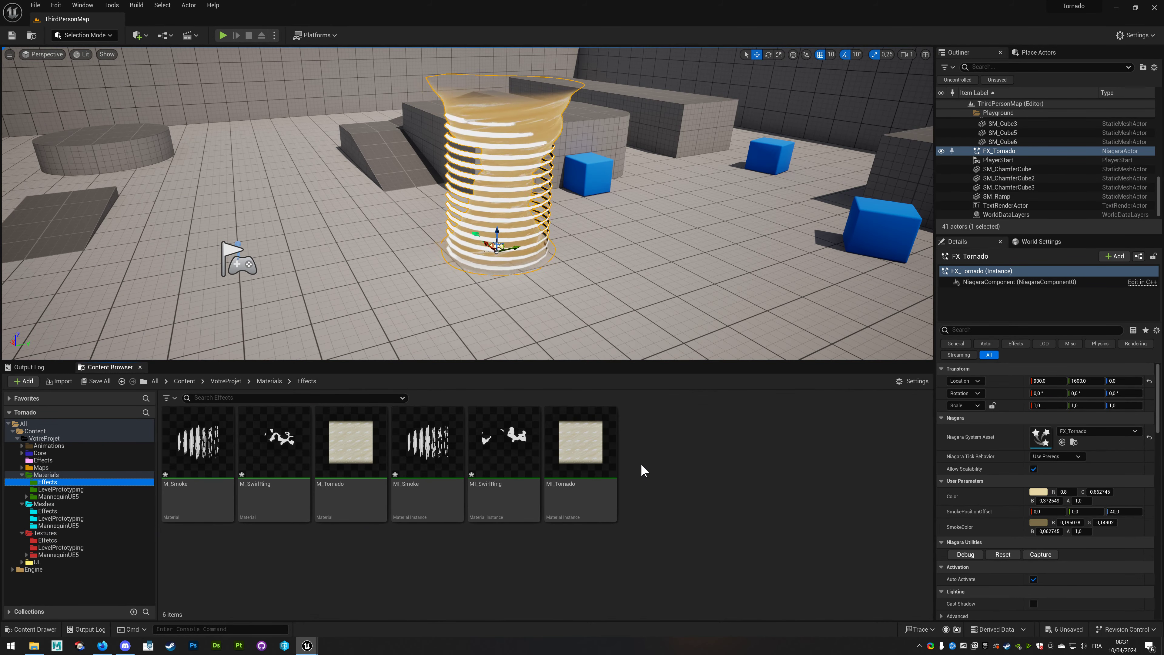
double_click(274, 440)
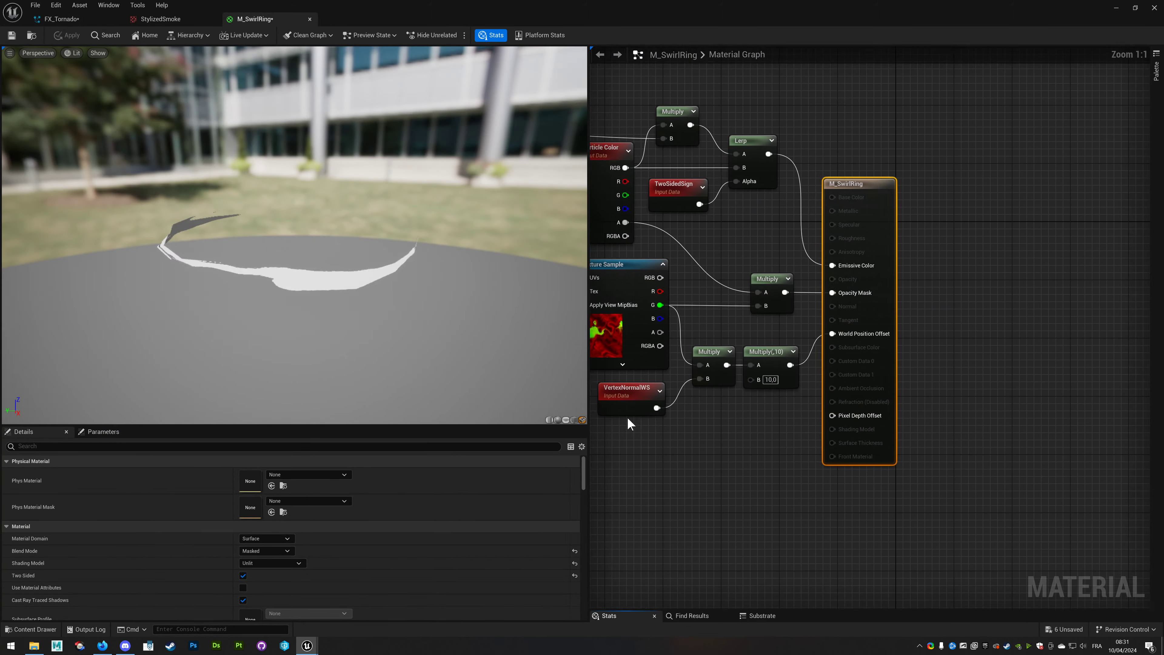
right_click_drag(848, 477, 810, 174)
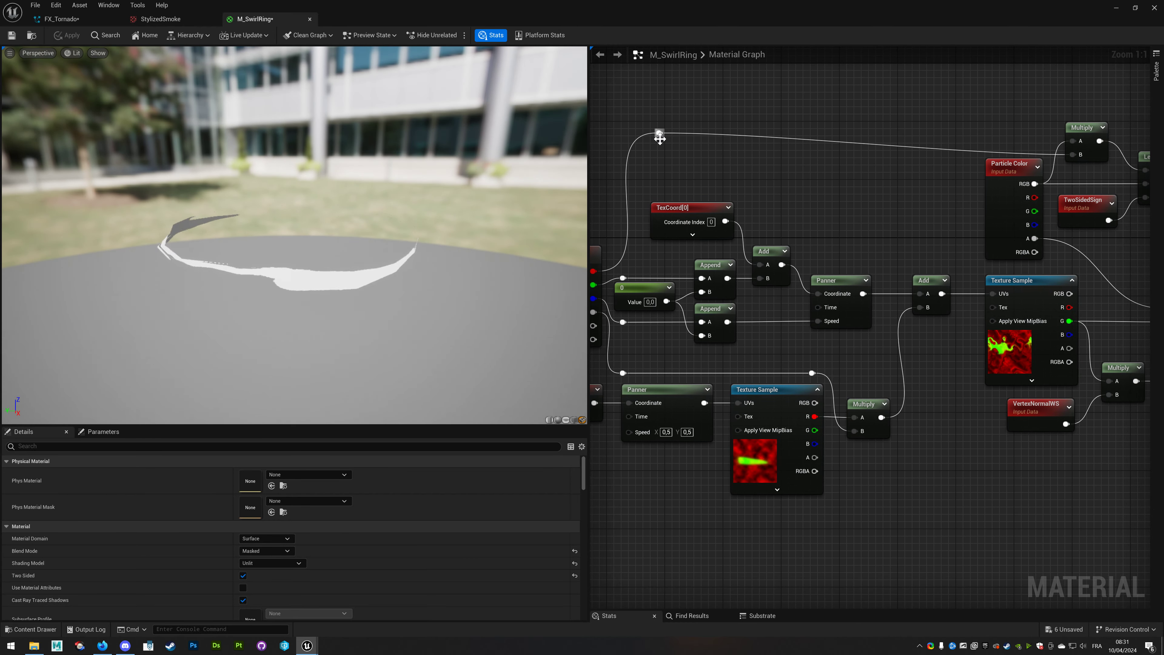
left_click_drag(658, 135, 664, 160)
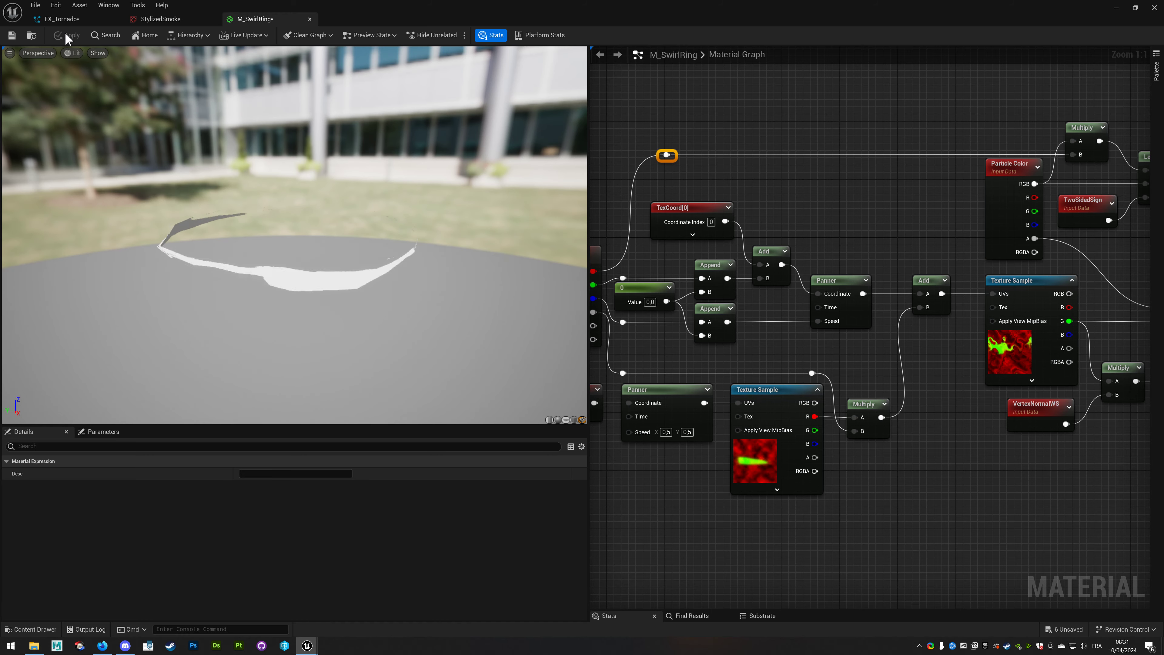
left_click(13, 35)
Inspect the Dynamic Parameter and texture sample nodes, then close the StylizedSmoke editor.
right_click_drag(694, 455, 876, 436)
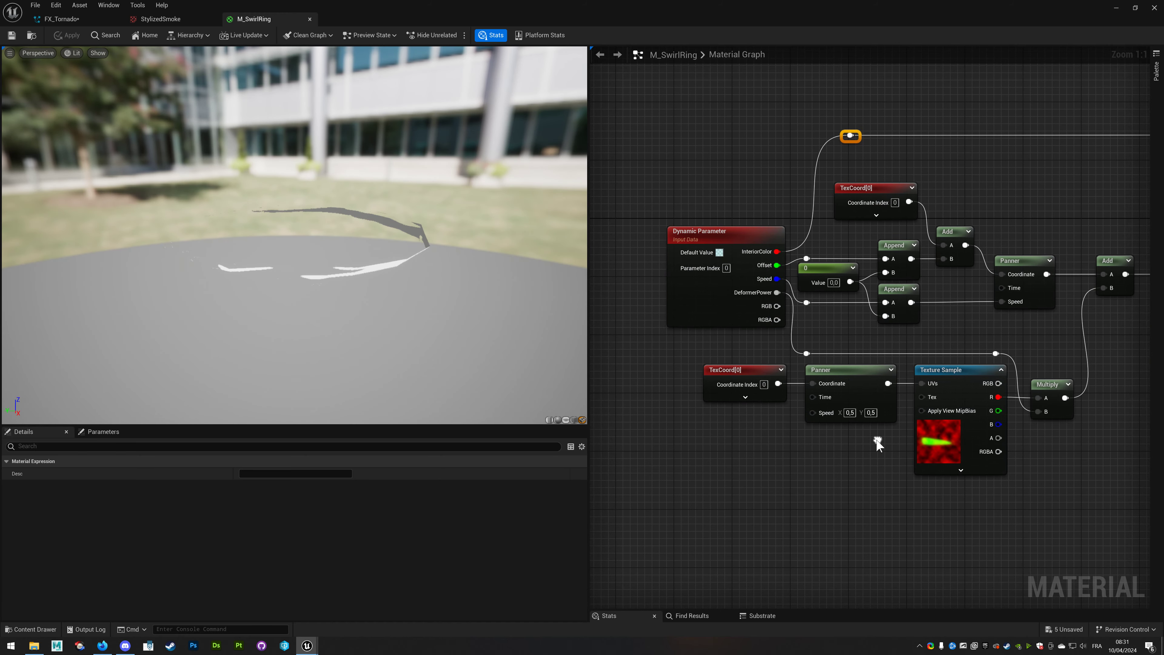
right_click_drag(766, 298, 690, 256)
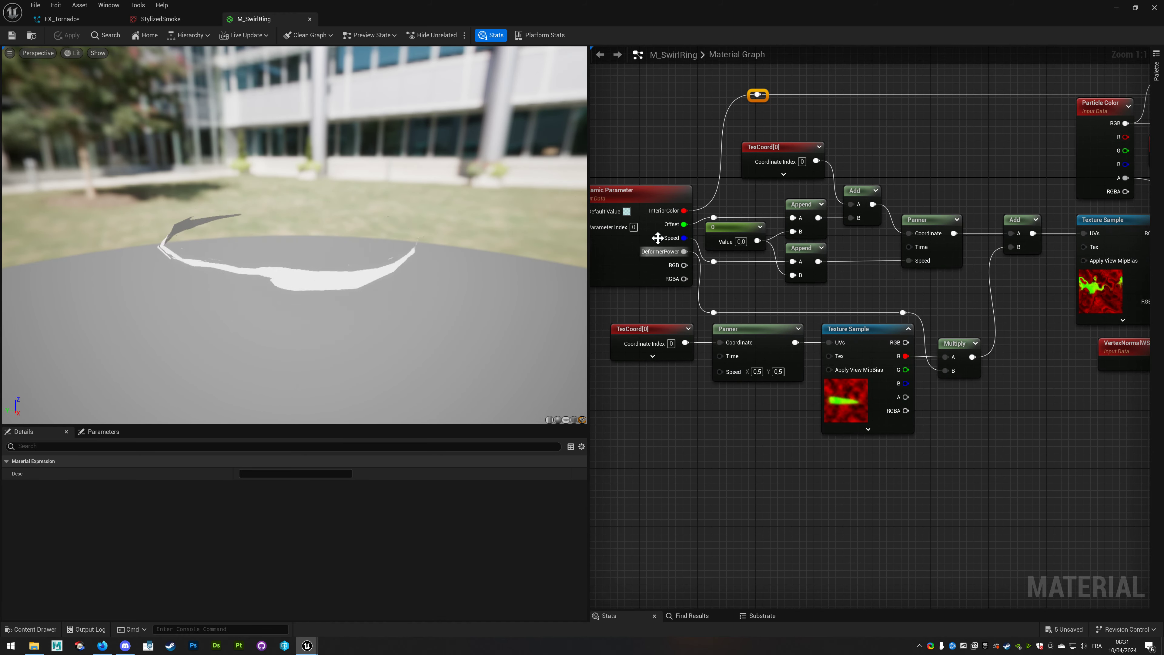
right_click_drag(785, 316, 743, 256)
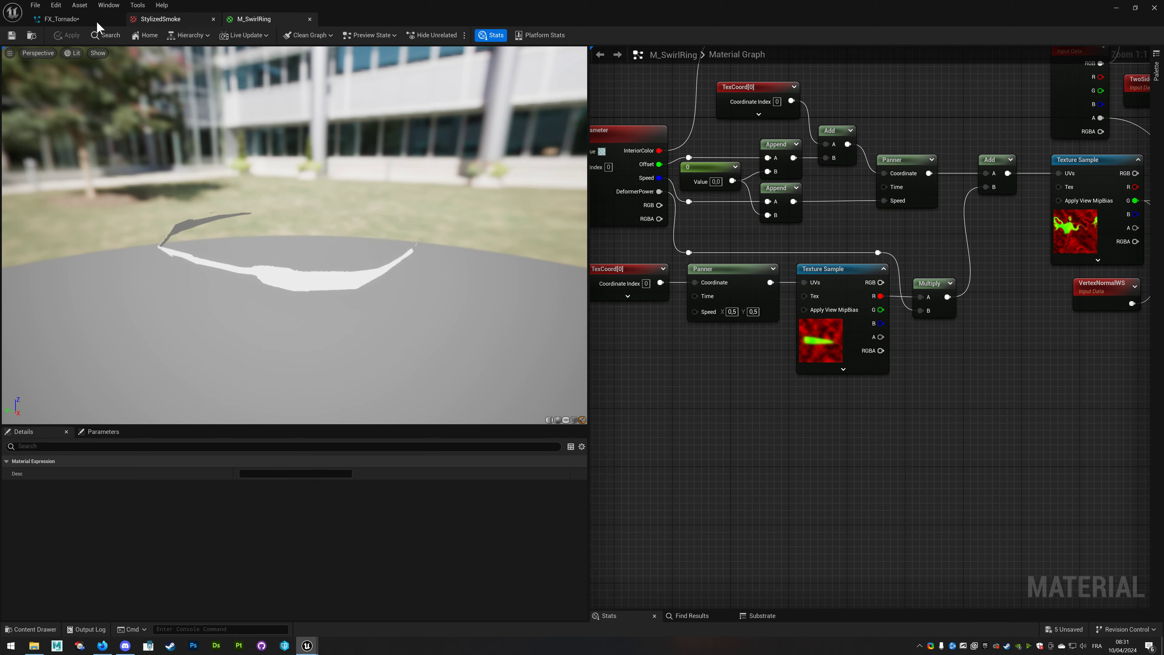
left_click(213, 19)
In FX_Tornado set DeformerPower 0.6, Speed 1.0, Offset 1.0 and InteriorColor 0.55.
left_click(59, 19)
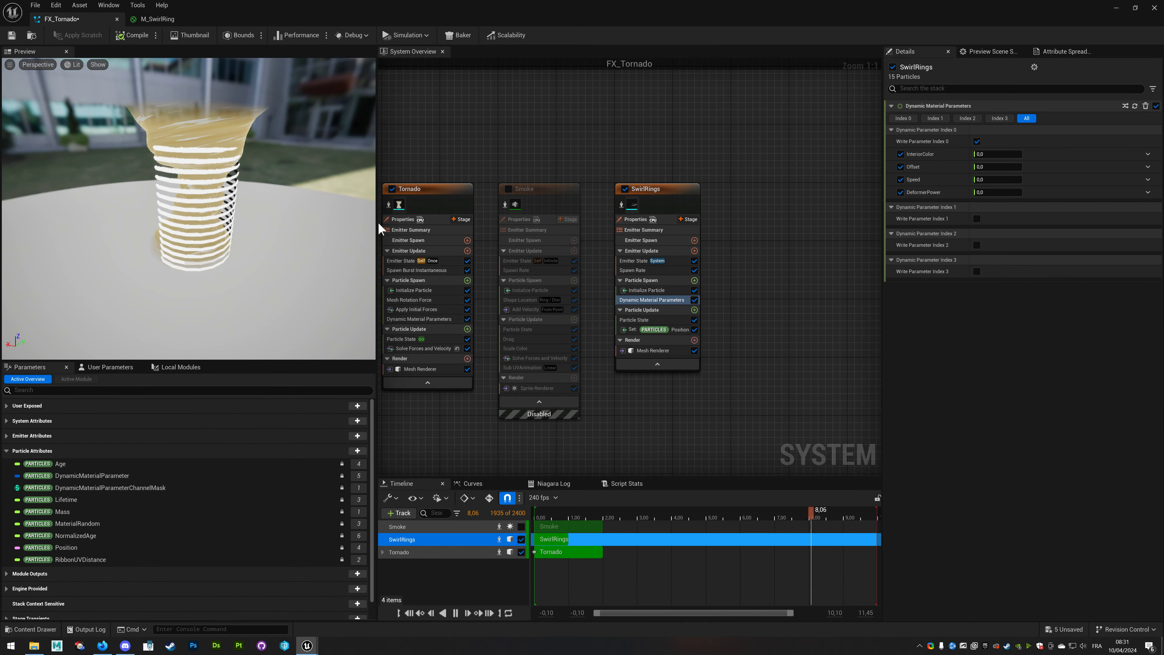
left_click(997, 192)
type("0.6")
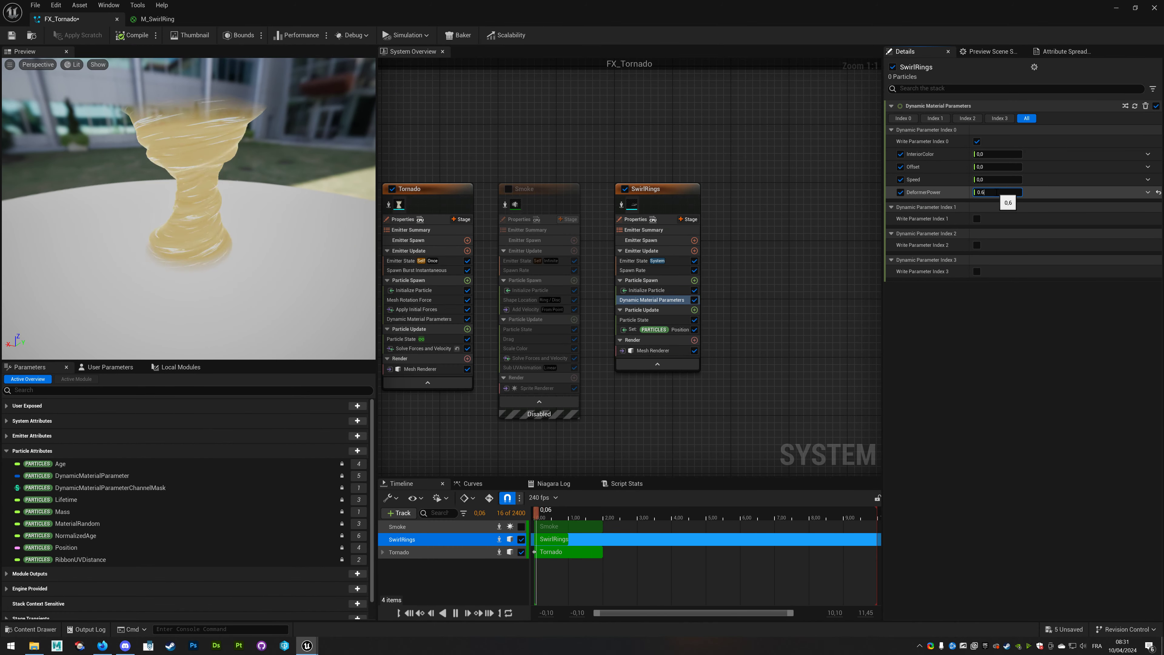
key("Return")
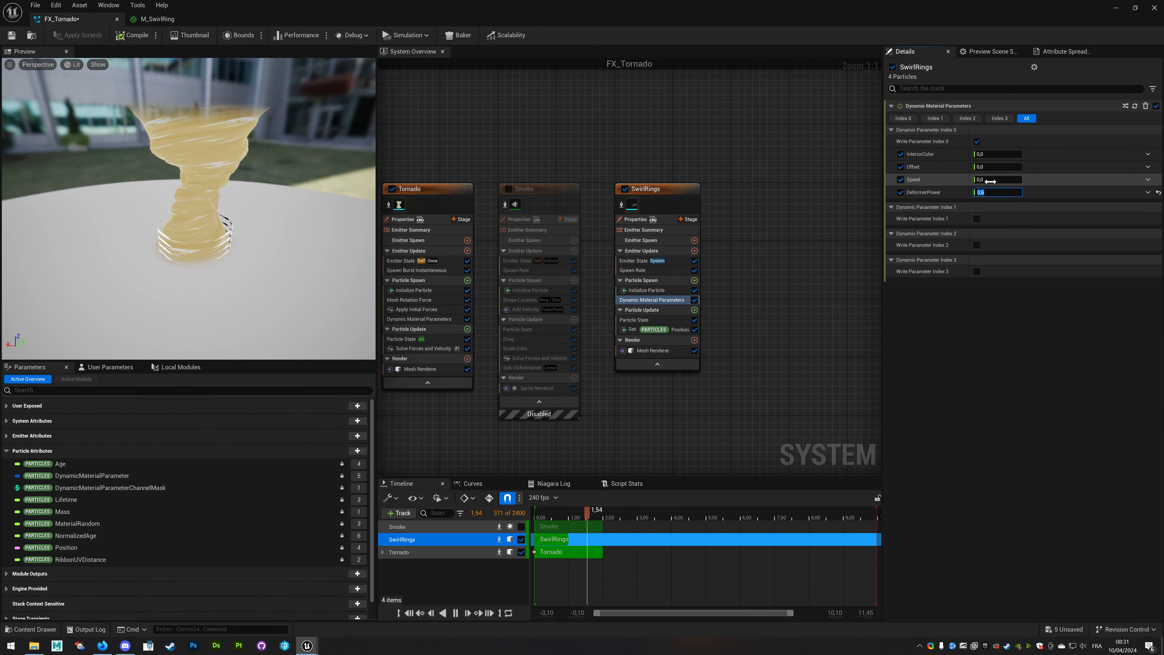
left_click(990, 179)
type("1")
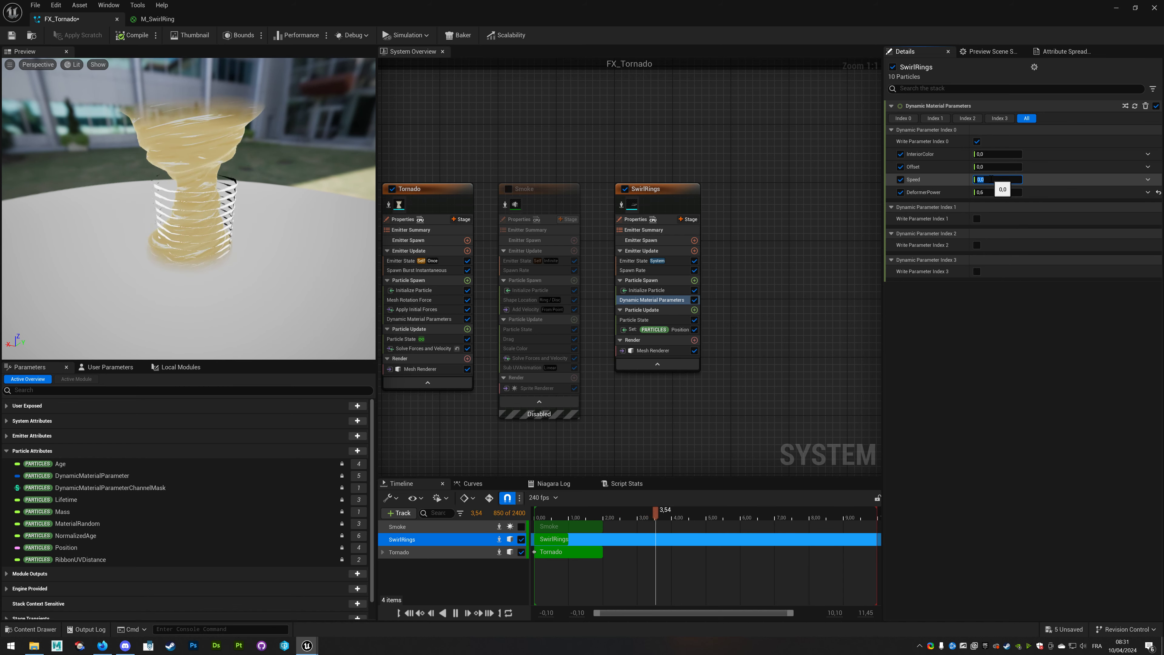
key("shift+Tab")
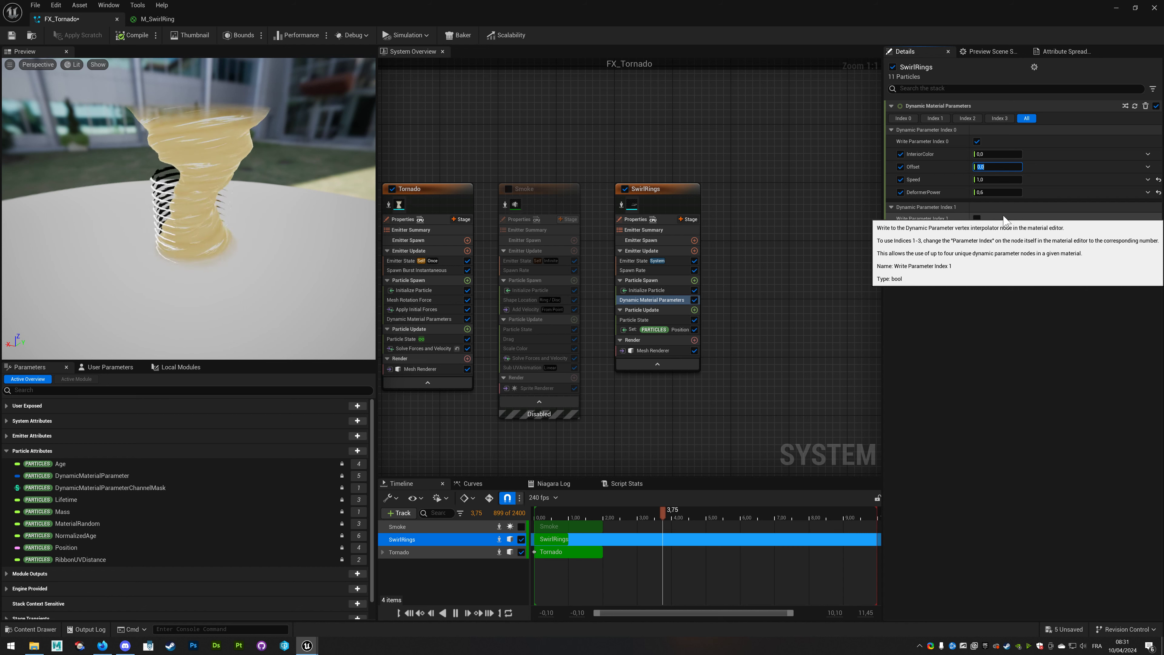
type("1")
key("Return")
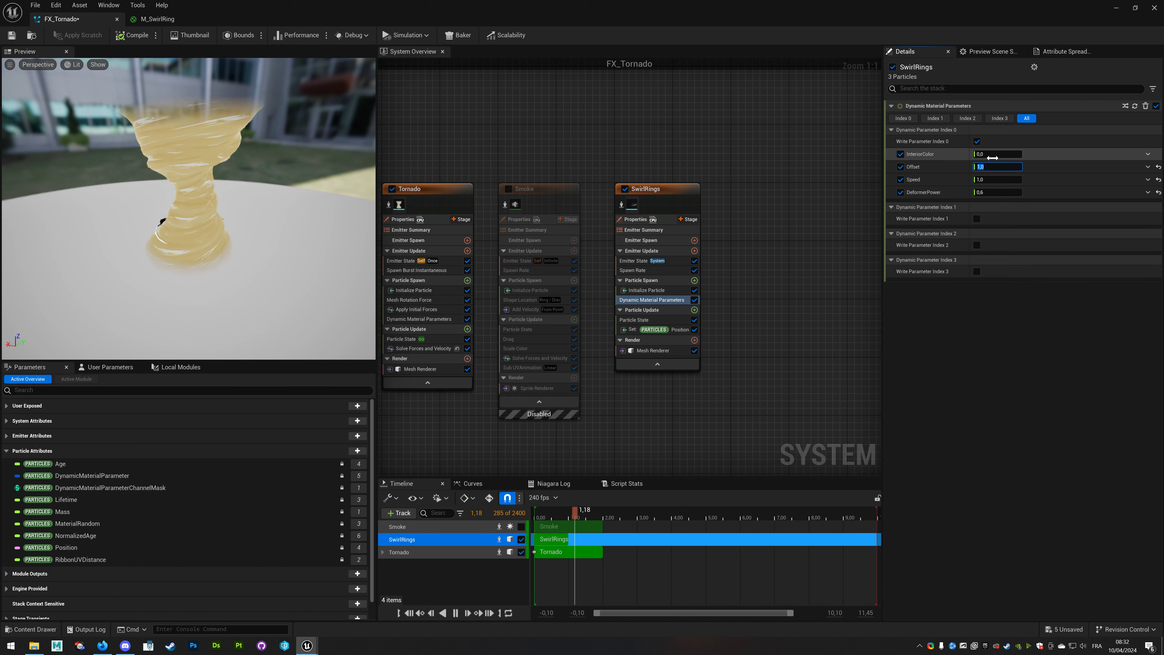
left_click(992, 154)
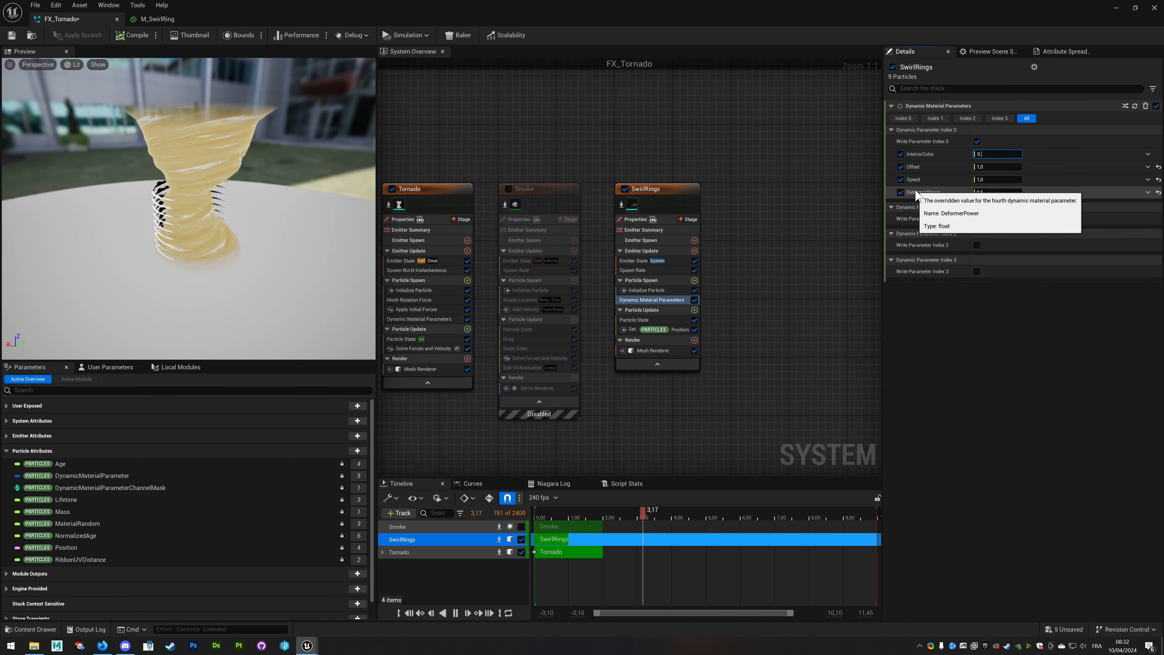
type("0.55")
key("Return")
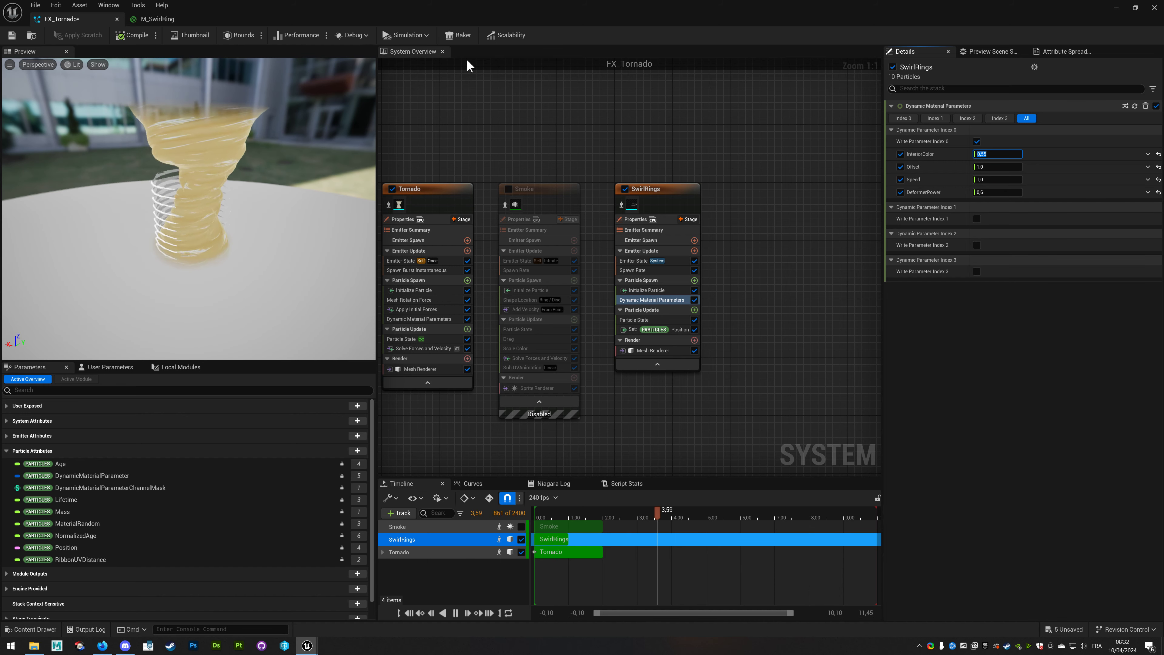
Check M_SwirlRing again, then return to FX_Tornado and centre the SwirlRings emitter.
left_click(156, 18)
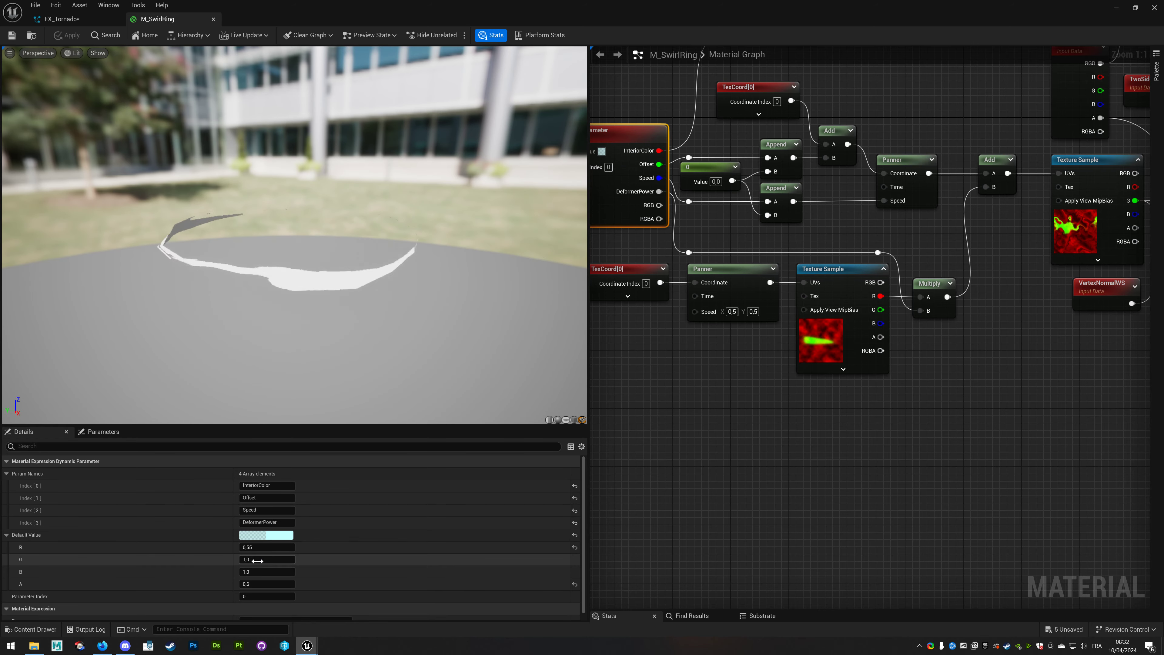
left_click(62, 19)
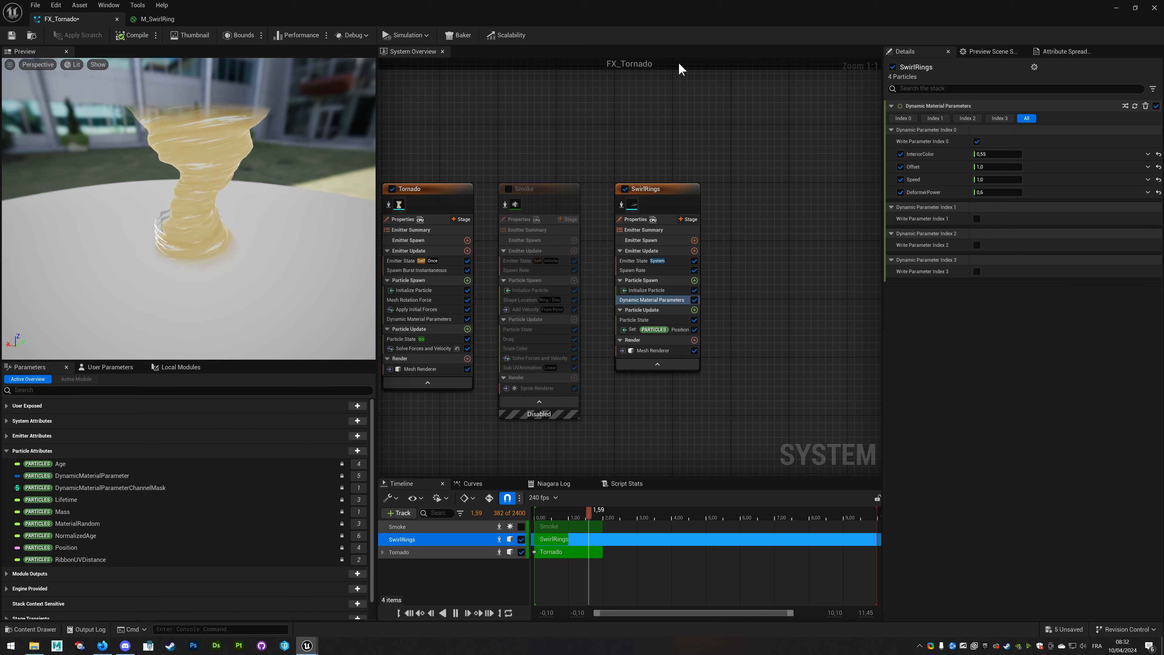
right_click_drag(660, 115, 602, 100)
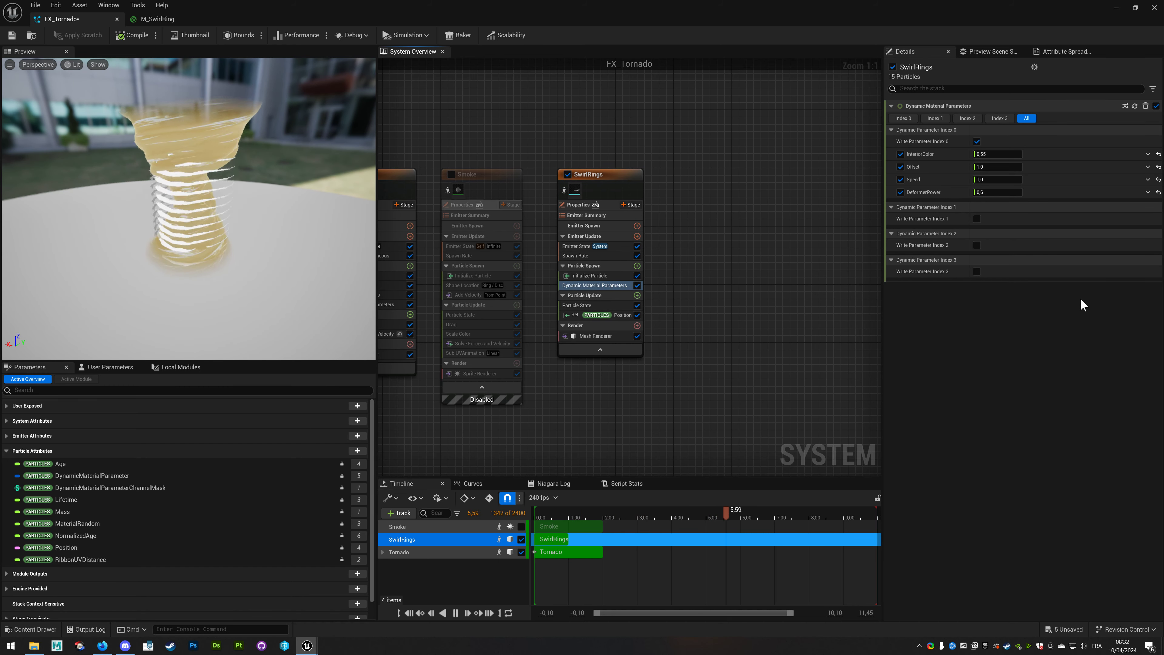
Make Offset and Speed Random Range Floats, with Speed ranging from 0.8 to 1.4.
left_click(1147, 166)
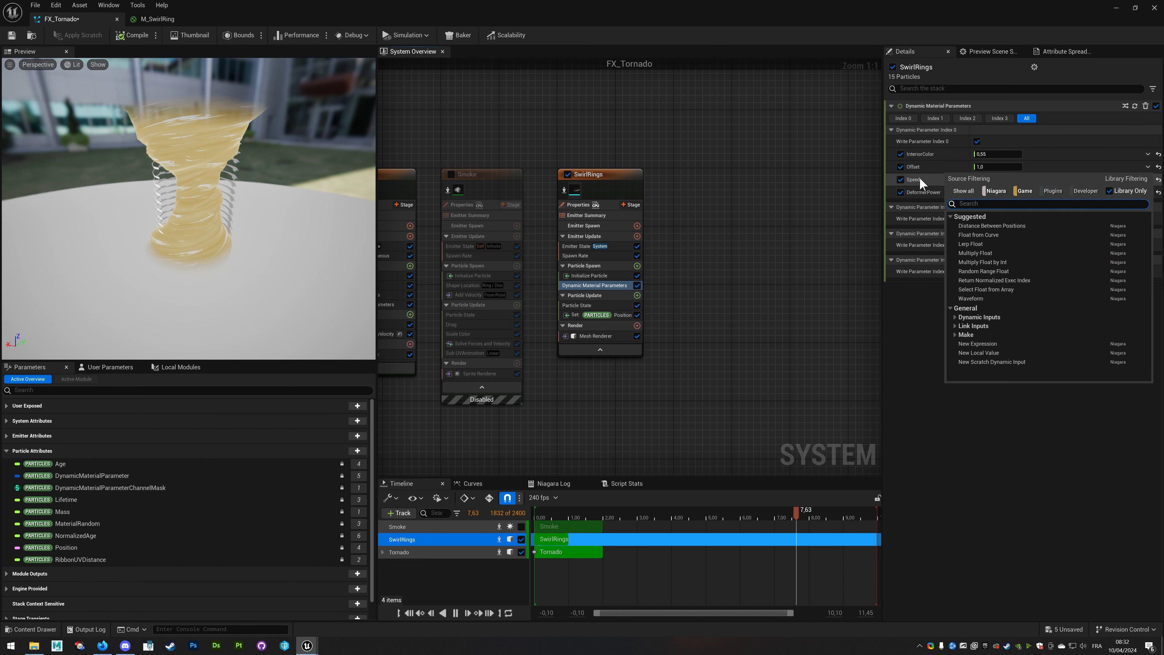
left_click(990, 271)
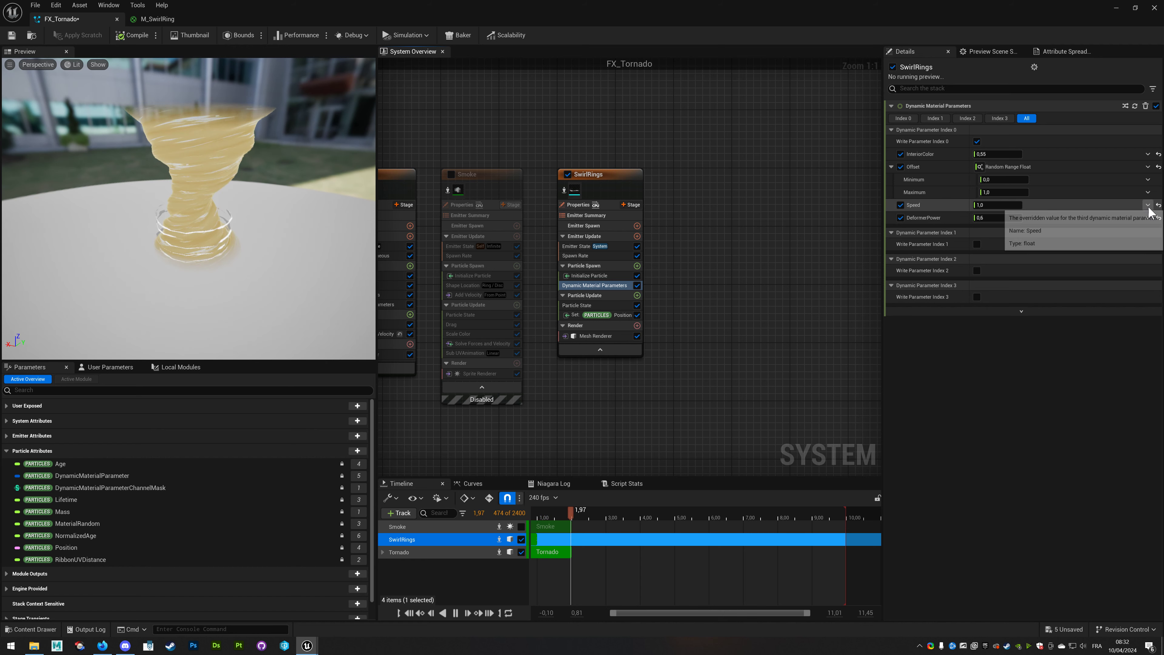
left_click(1148, 217)
left_click(987, 309)
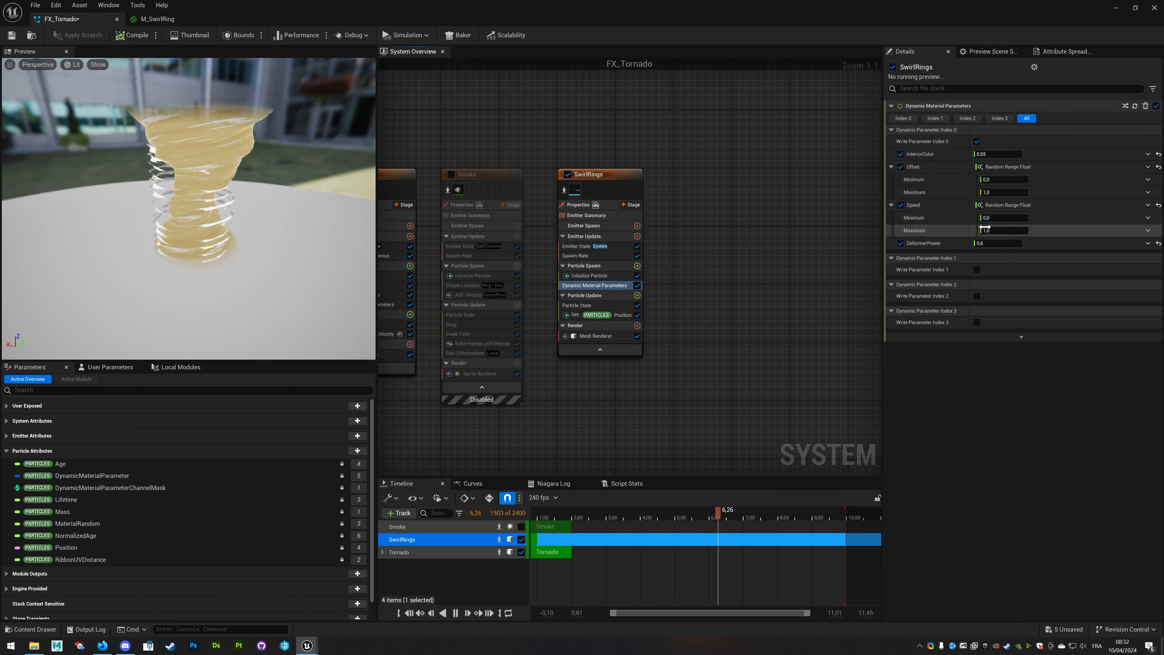
left_click(1004, 218)
type("0,8")
key("Tab")
type("1,4")
key("Return")
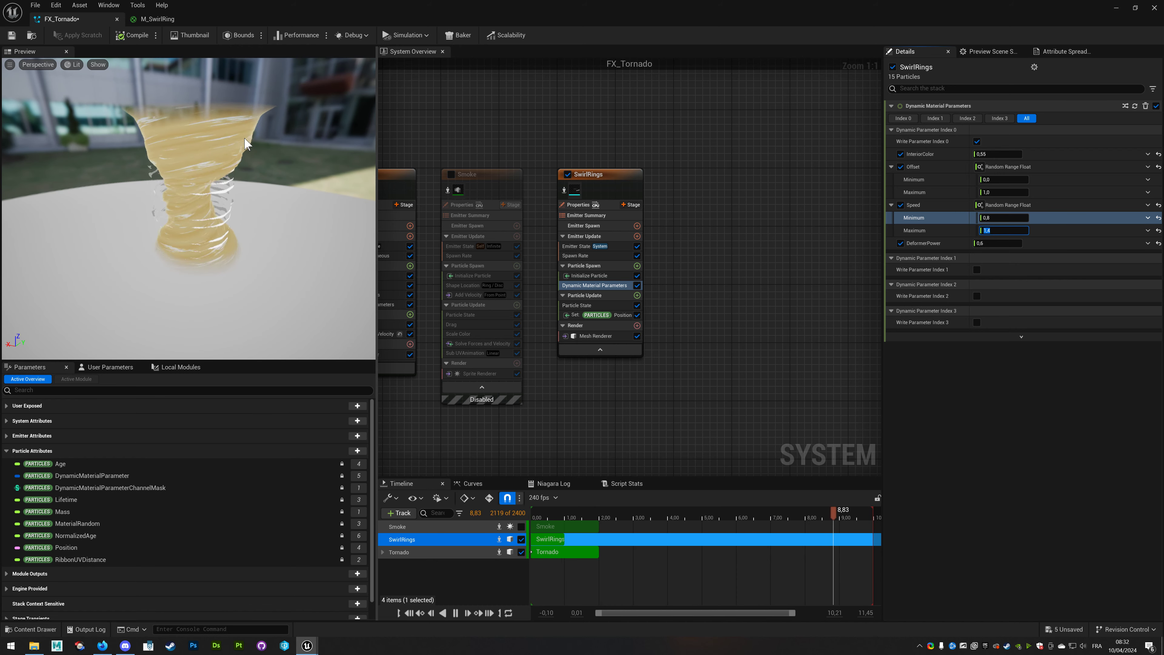
left_click(589, 276)
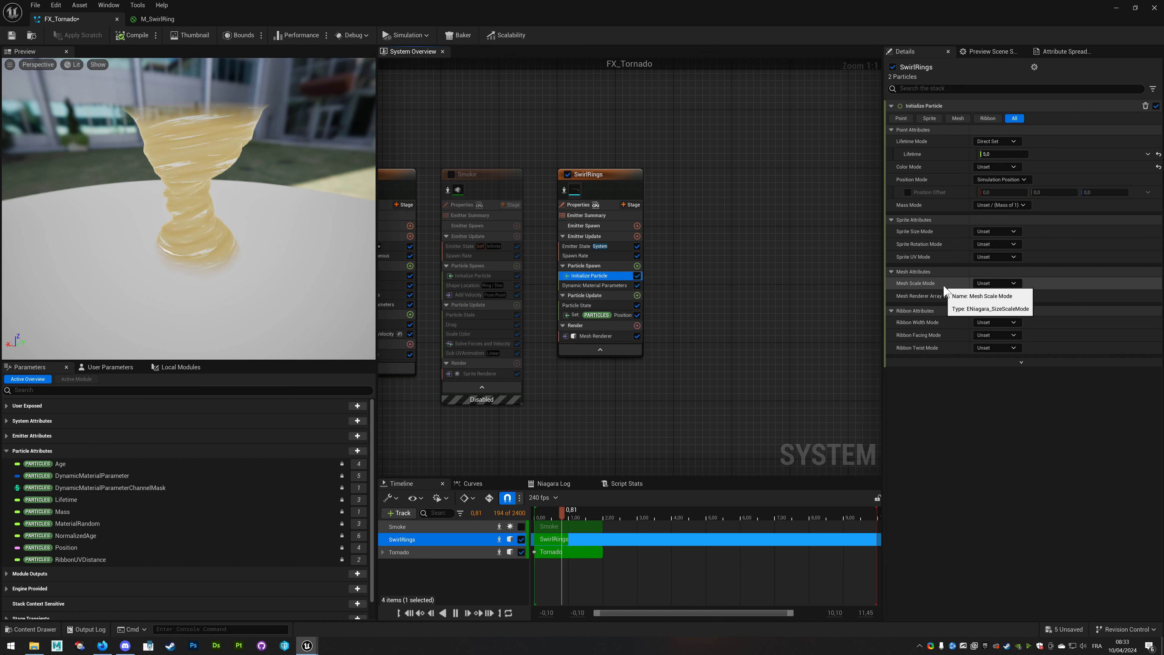
Set Mesh Scale Mode to Non-Uniform and drive Mesh Scale with a Random Range Vector.
left_click(1006, 283)
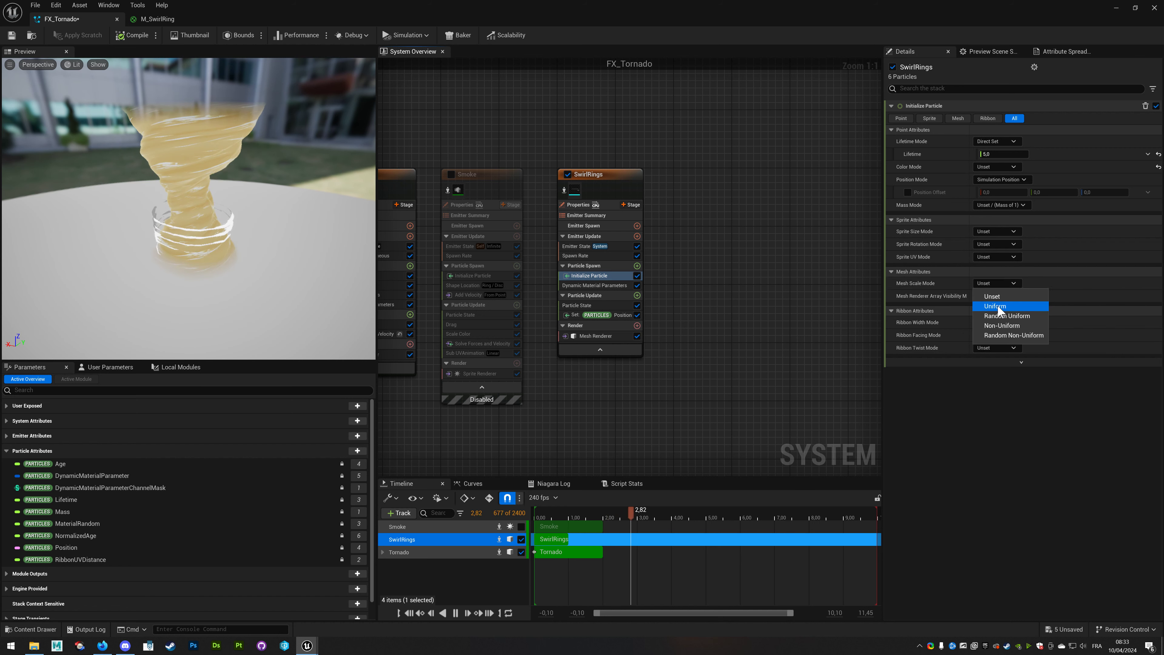
left_click(1002, 325)
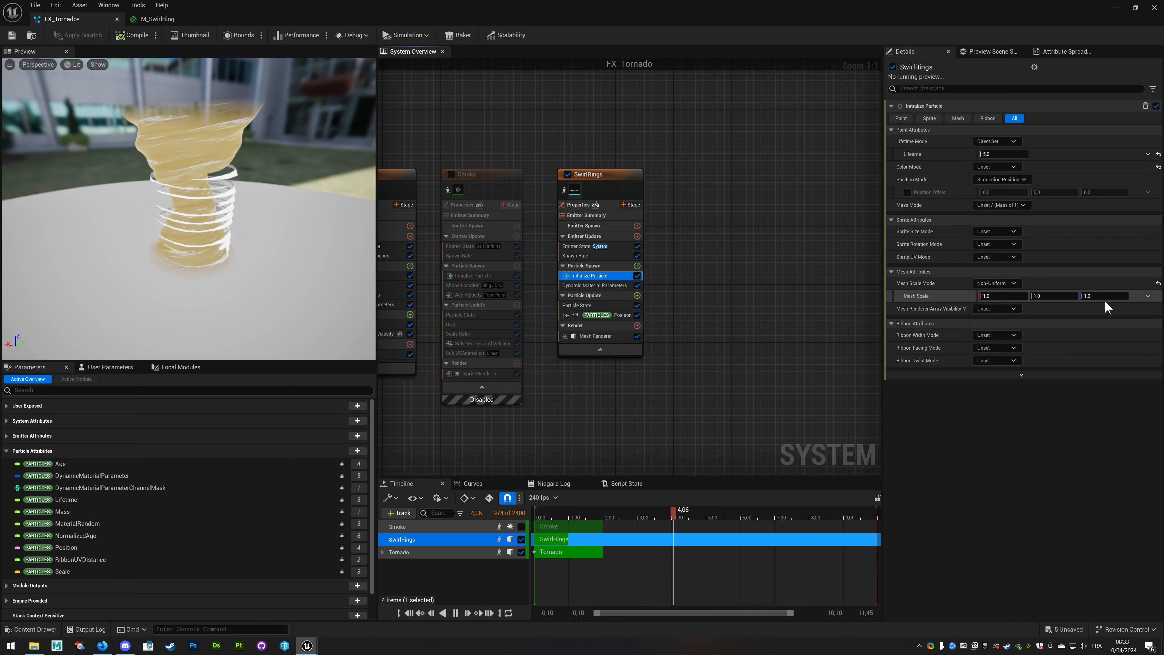
right_click(1106, 299)
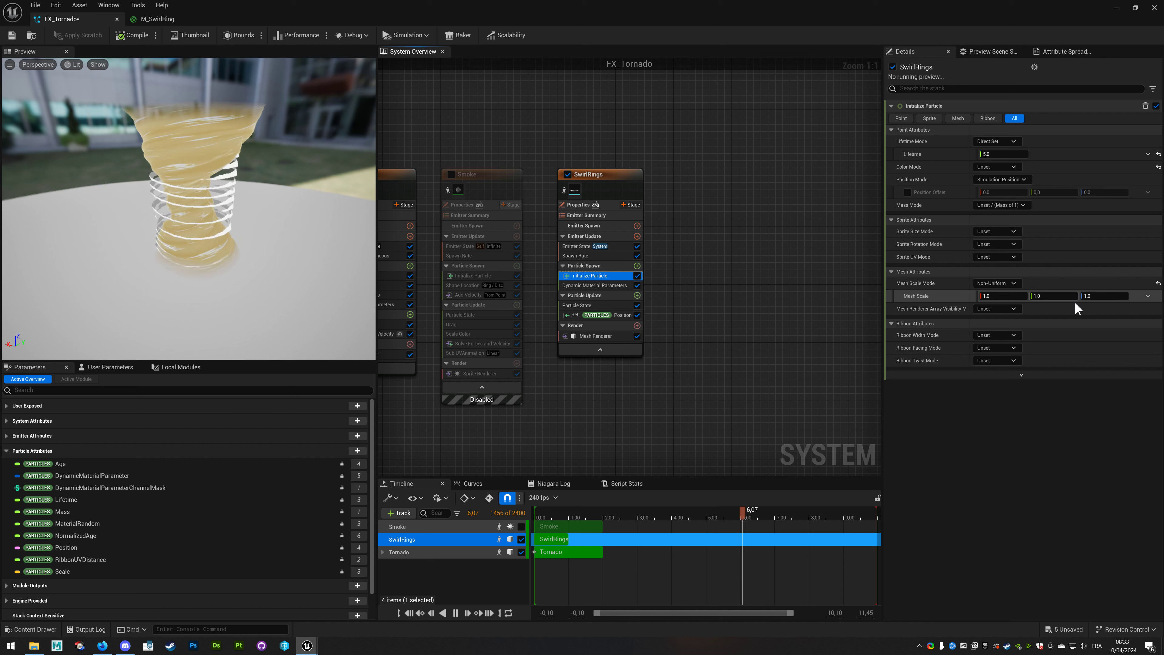
left_click(1148, 295)
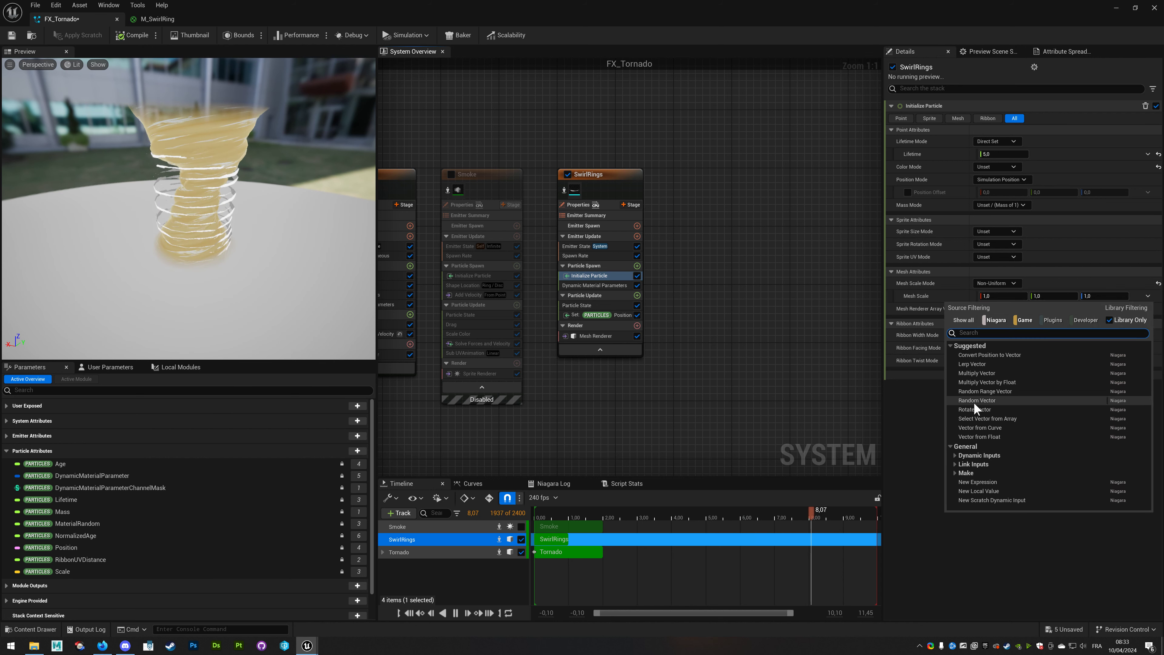
left_click(1005, 391)
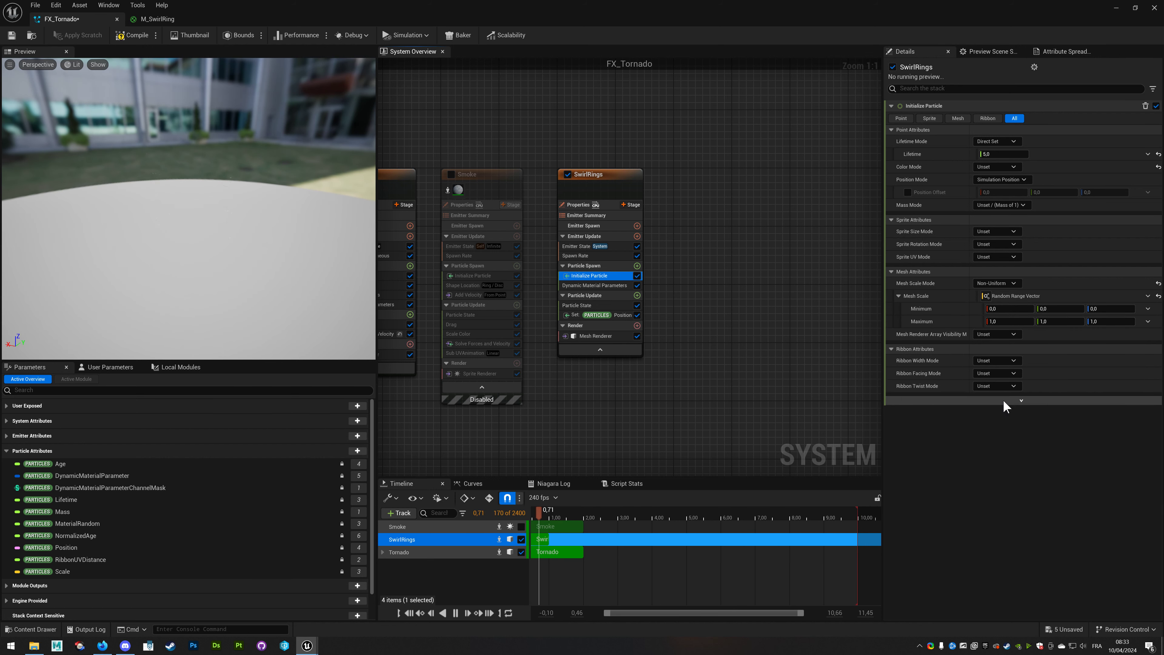
Set the Mesh Scale range to 0.8–1.4 on X, Y and Z.
left_click(1004, 308)
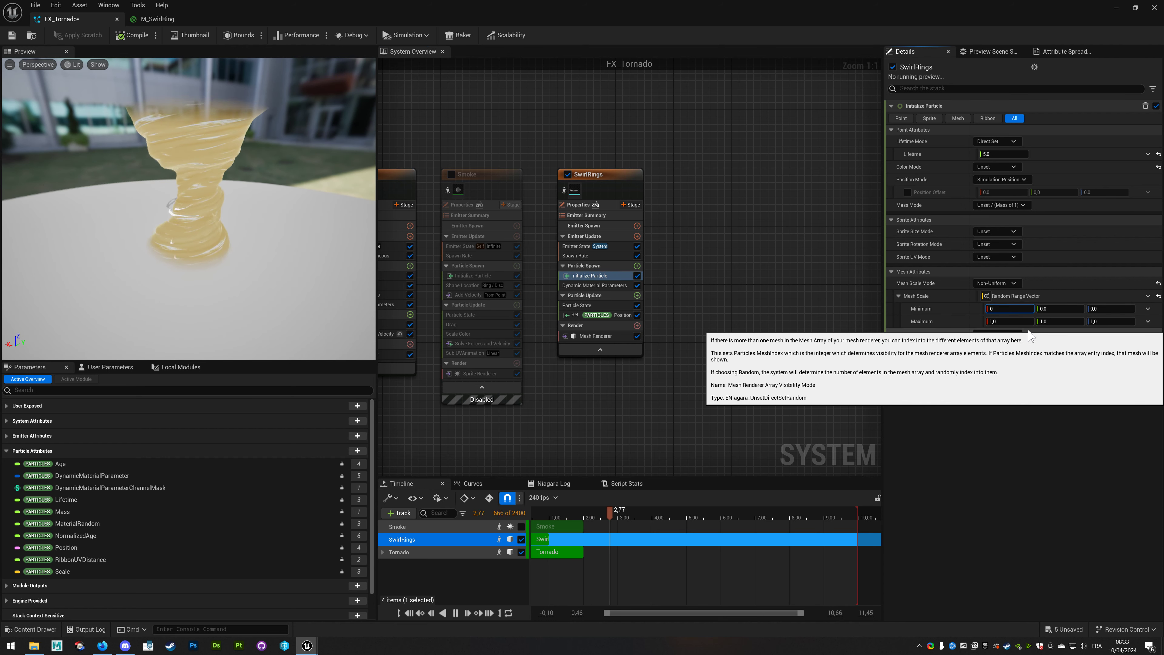
type("0,8")
left_click(1010, 322)
type("0")
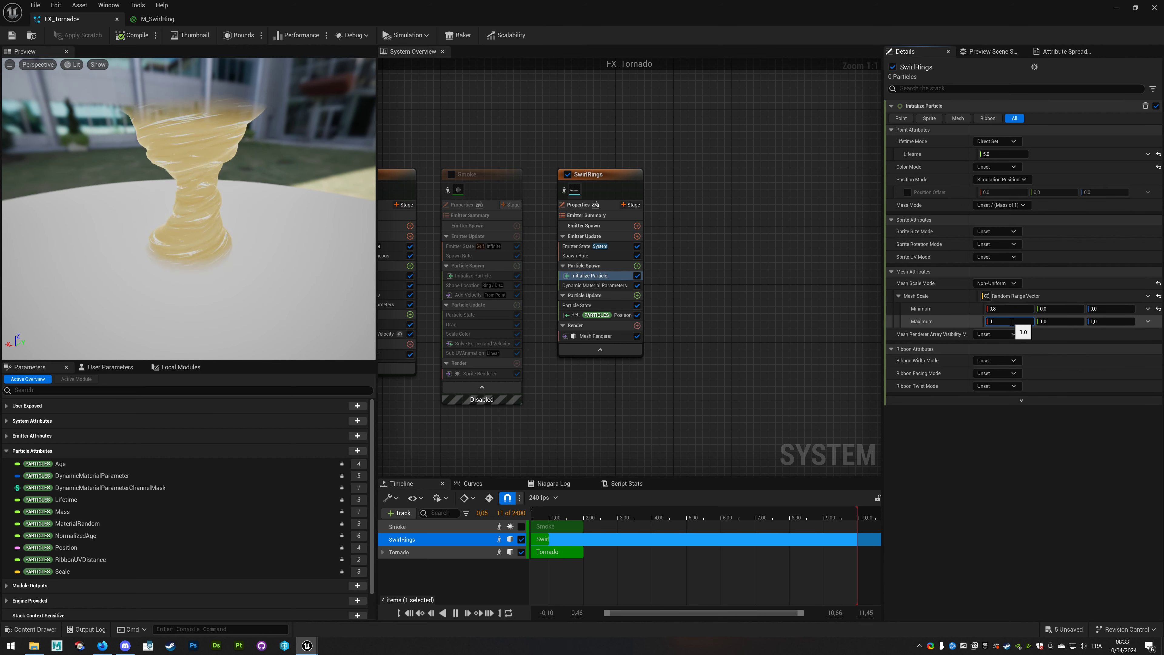
type(",4")
left_click(1053, 321)
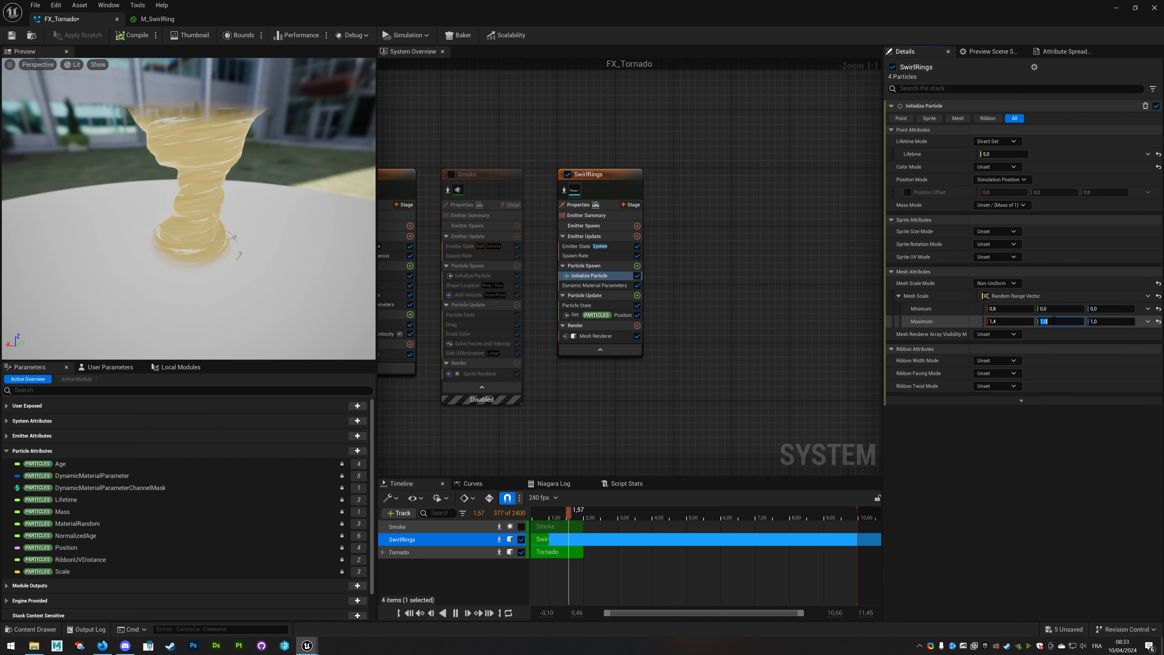
type("1,4")
left_click(1068, 309)
type("0,8")
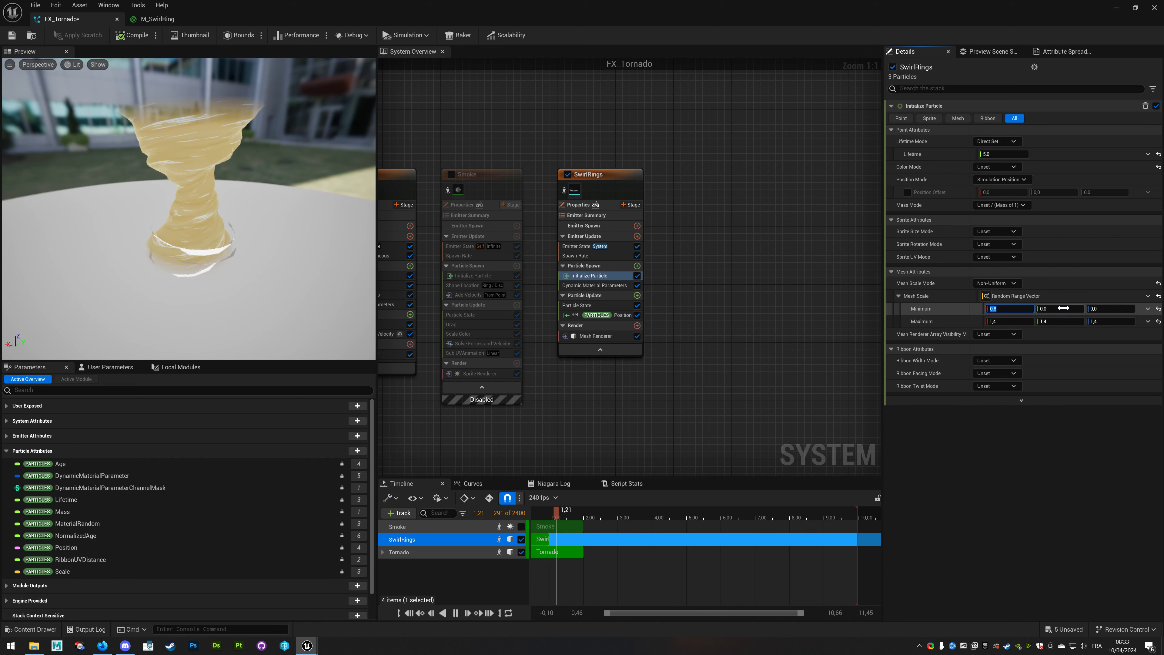
key("Tab")
type("0,8")
key("Return")
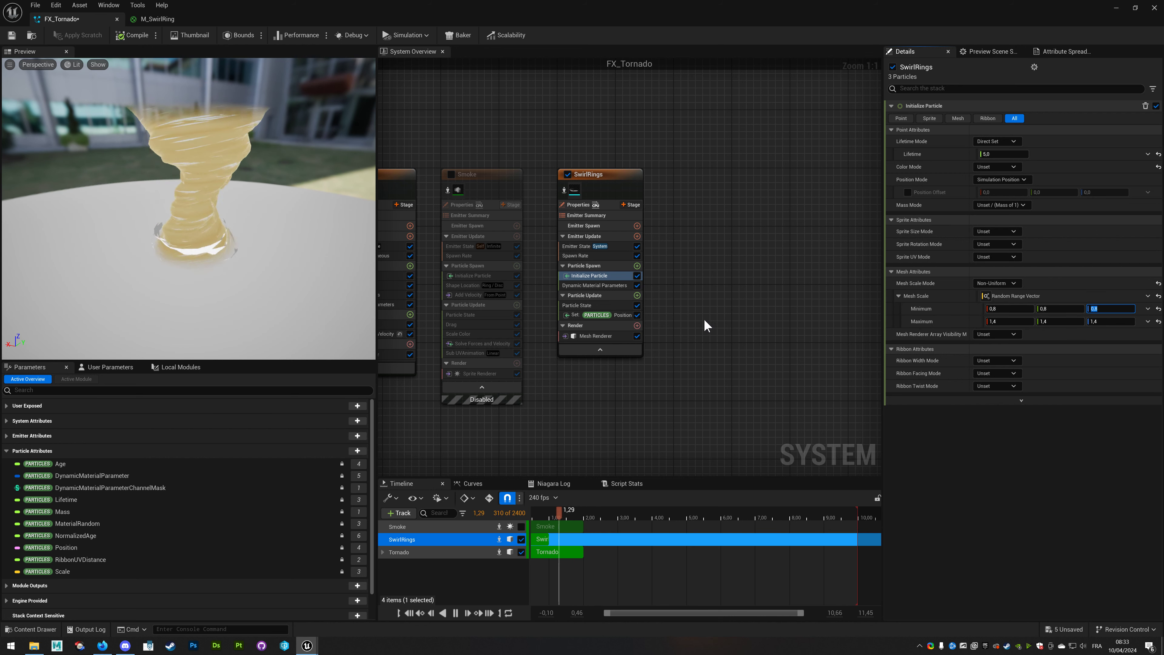
Set the SwirlRings SpawnRate to 2.
left_click(575, 256)
left_click(997, 118)
type("2")
key("Return")
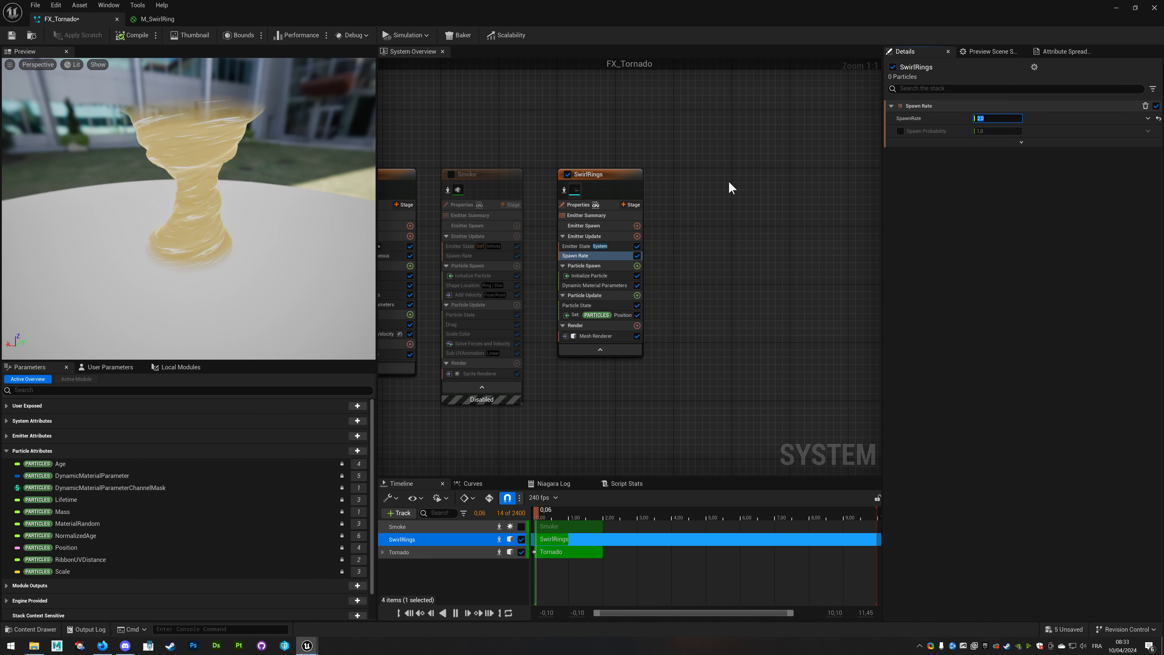
left_click(589, 246)
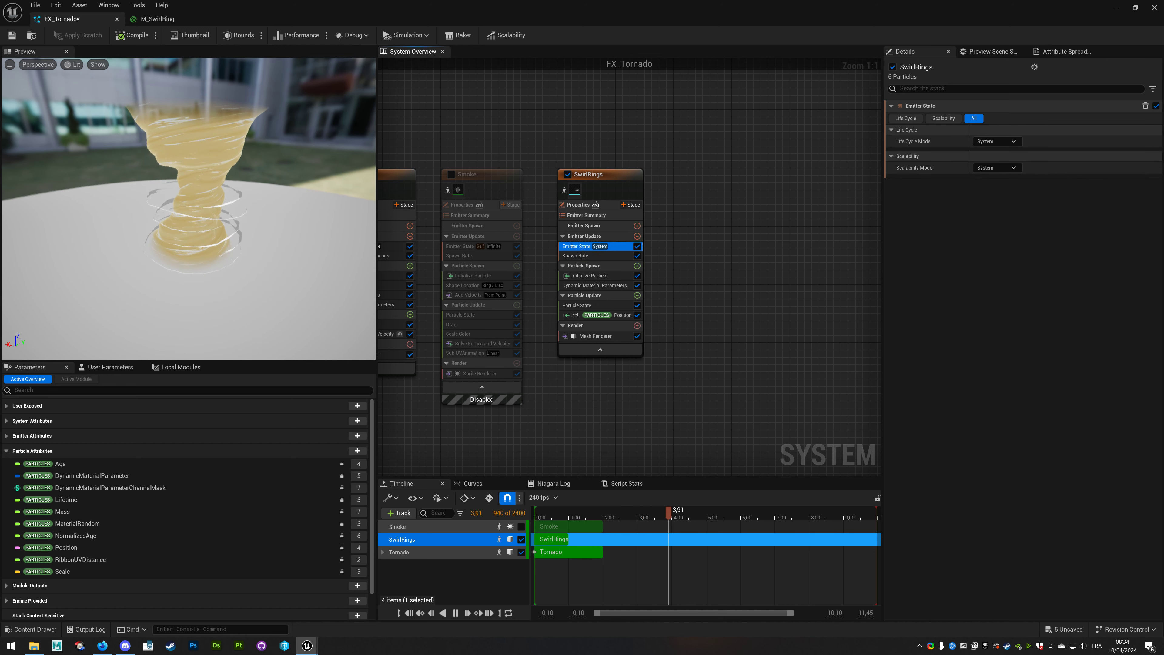
left_click(604, 256)
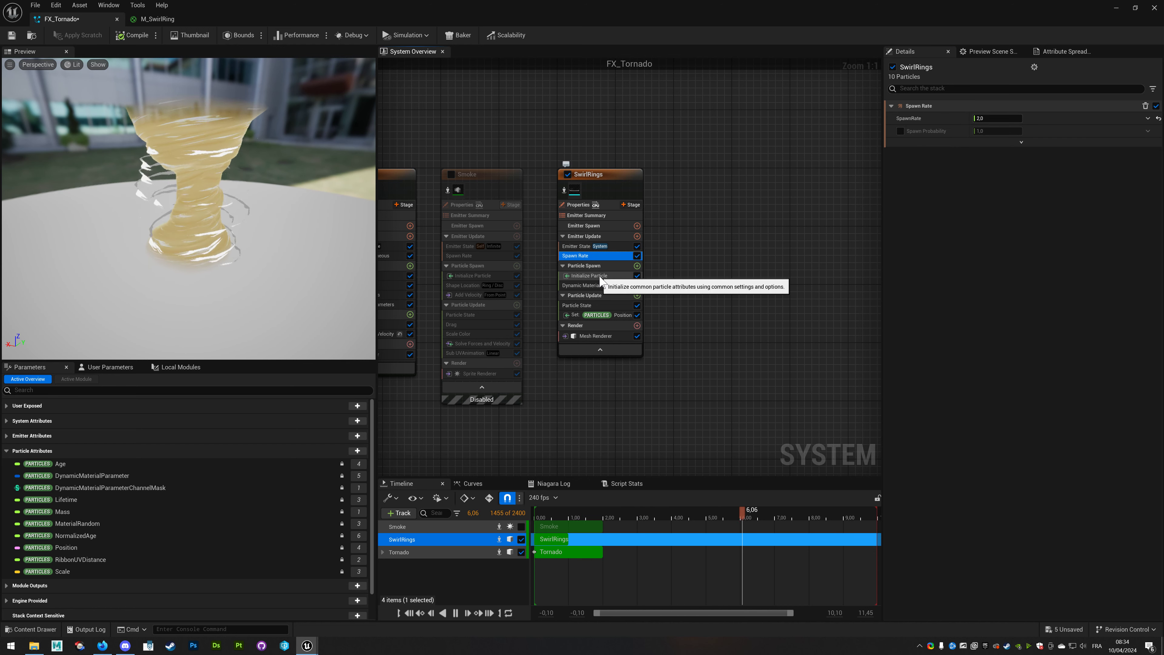
left_click(600, 279)
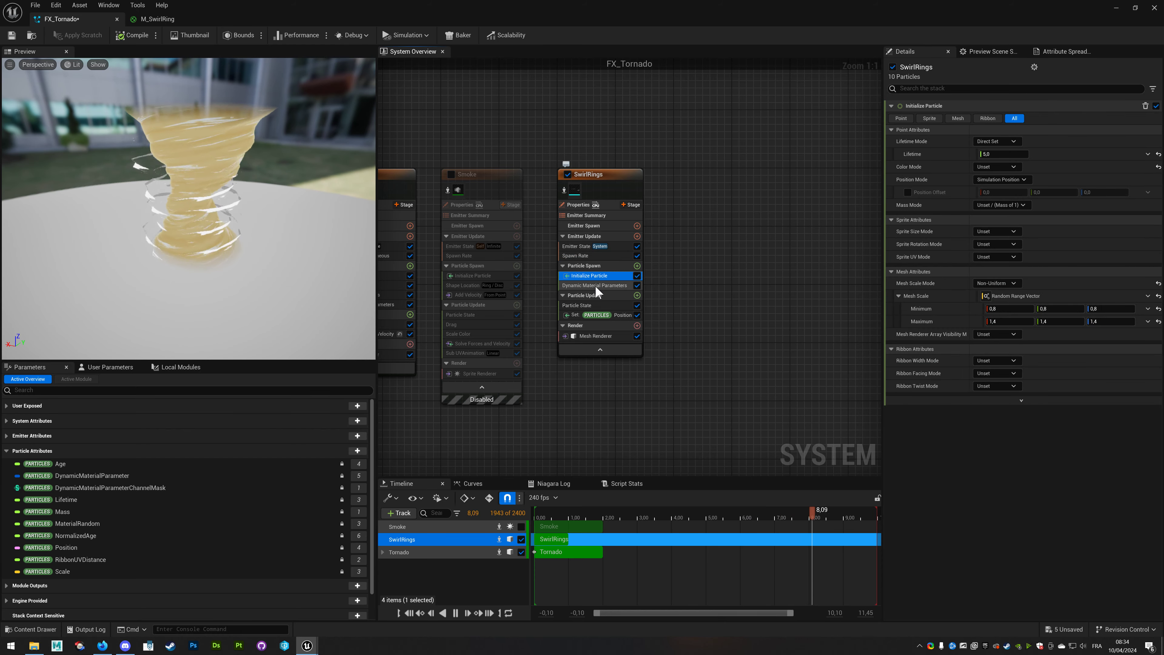
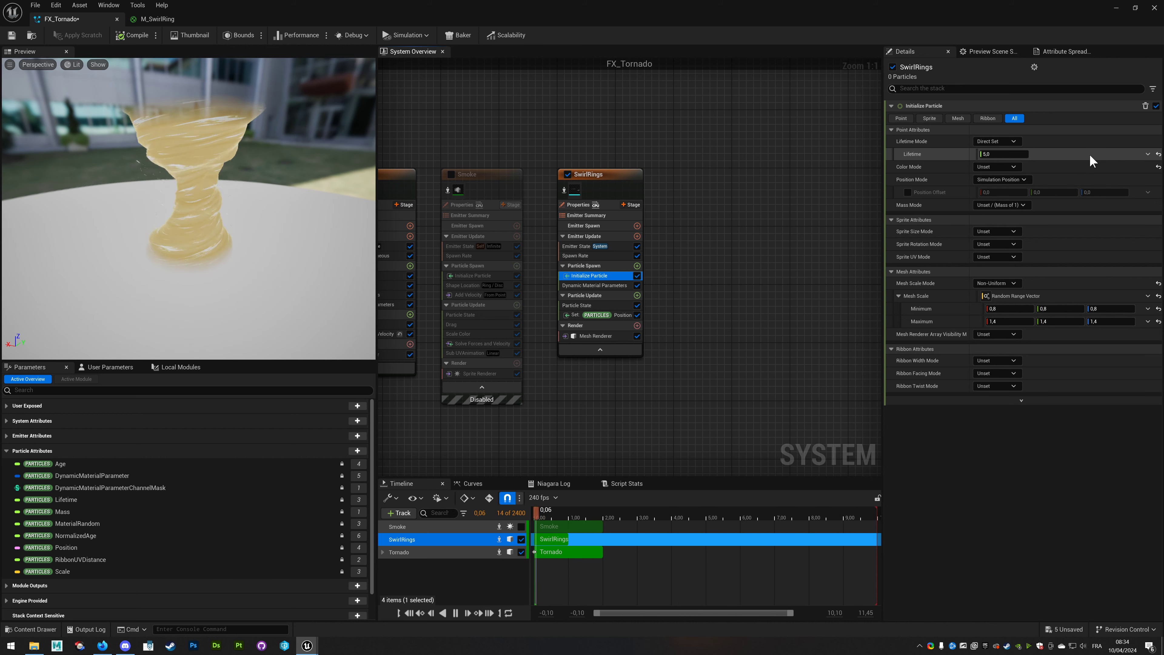
Make the SwirlRings lifetime a Random Range Float with minimum 3 and maximum 5.
left_click(1148, 154)
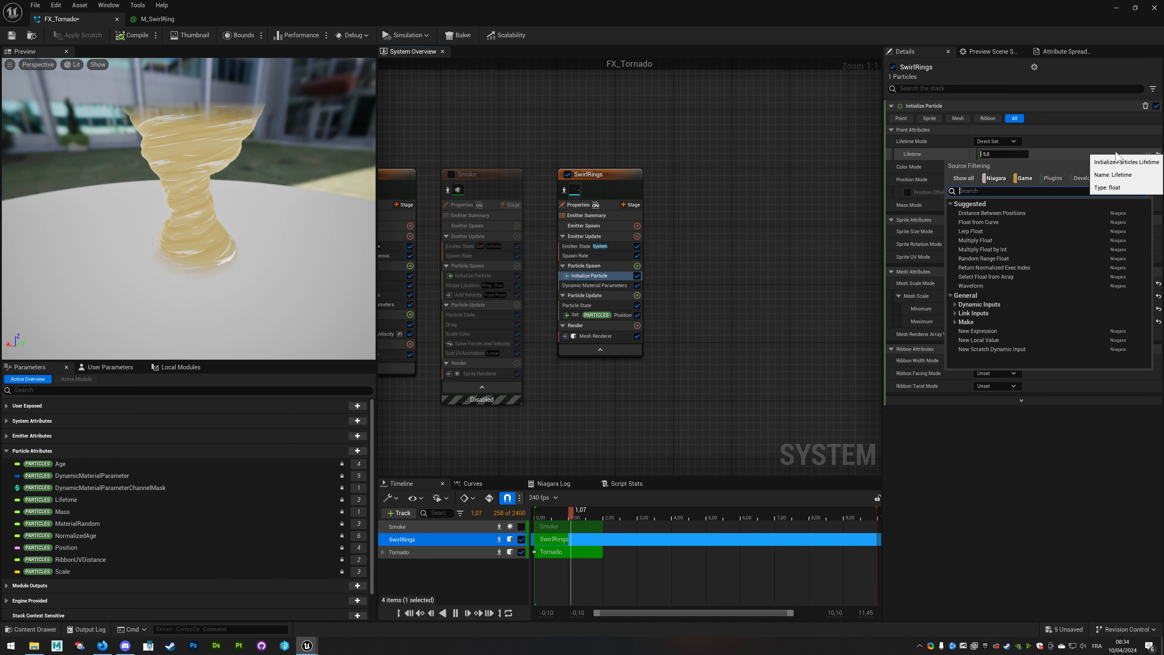
left_click(985, 258)
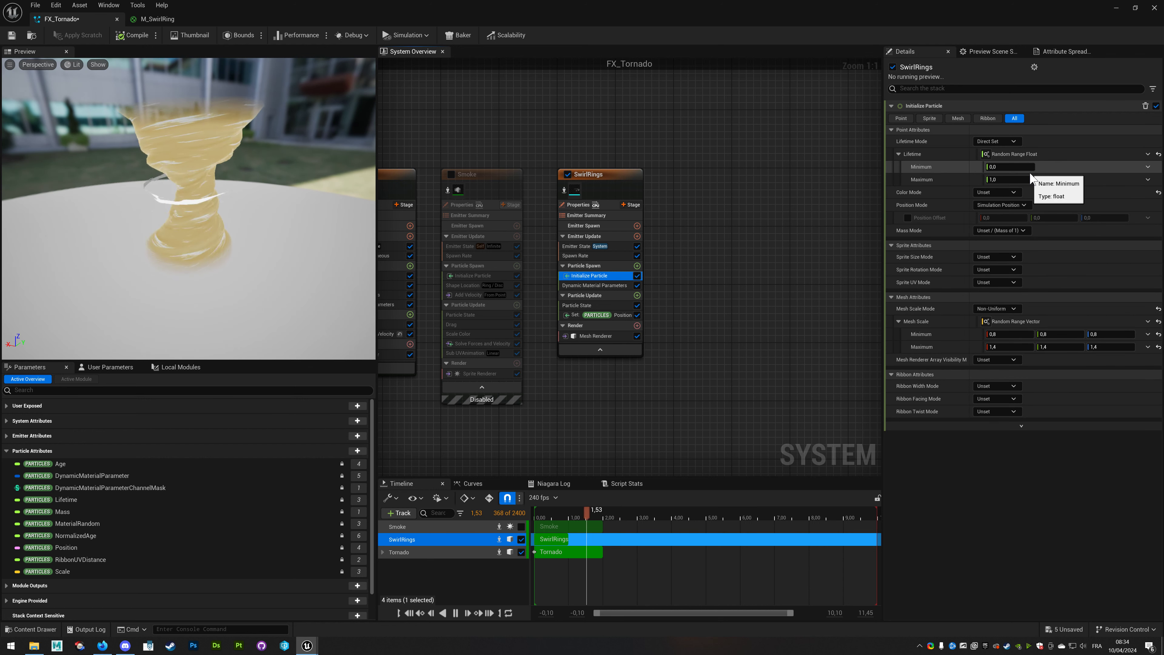
left_click(1003, 166)
type("3")
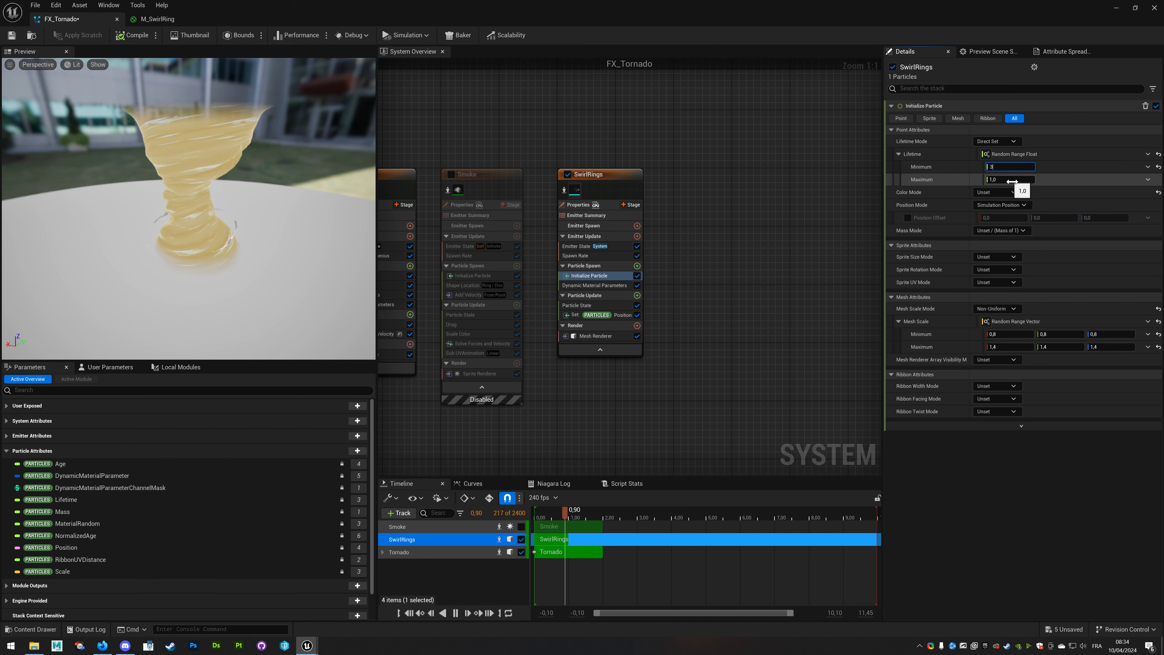
left_click(1012, 179)
type("5")
key("Return")
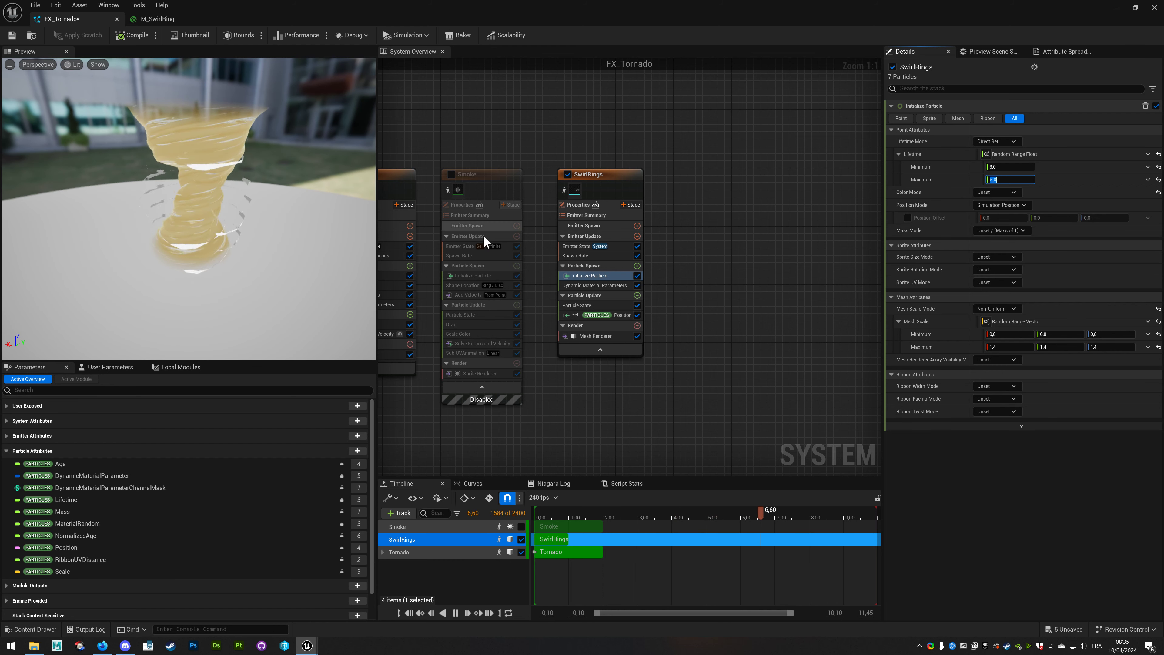
left_click(606, 316)
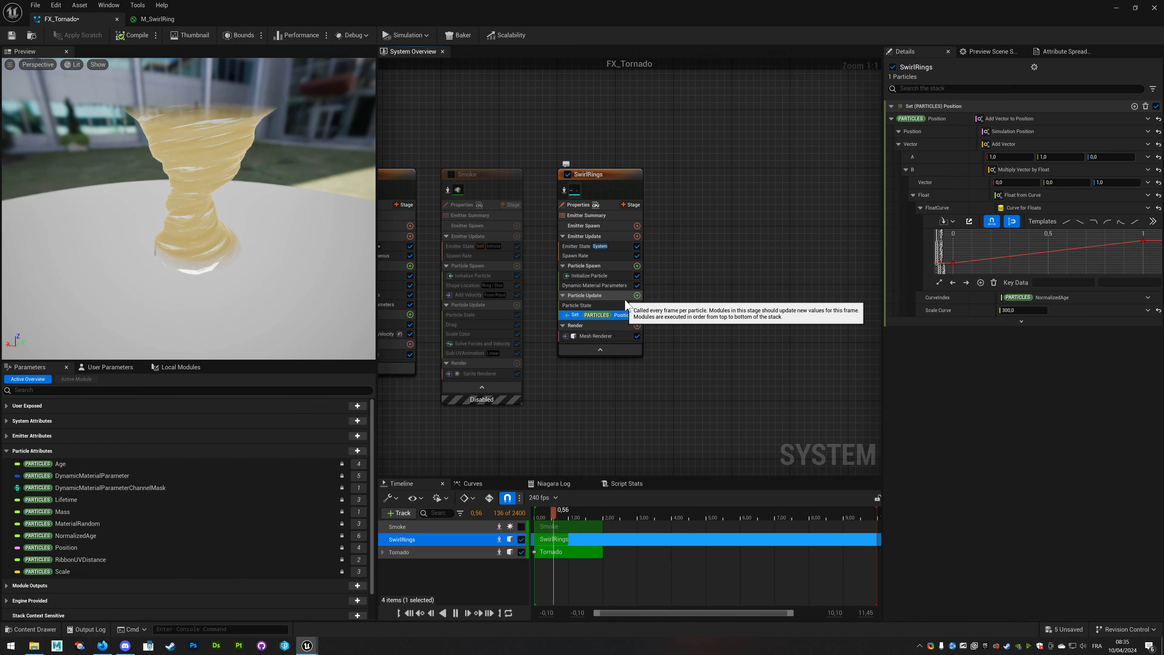
left_click(596, 286)
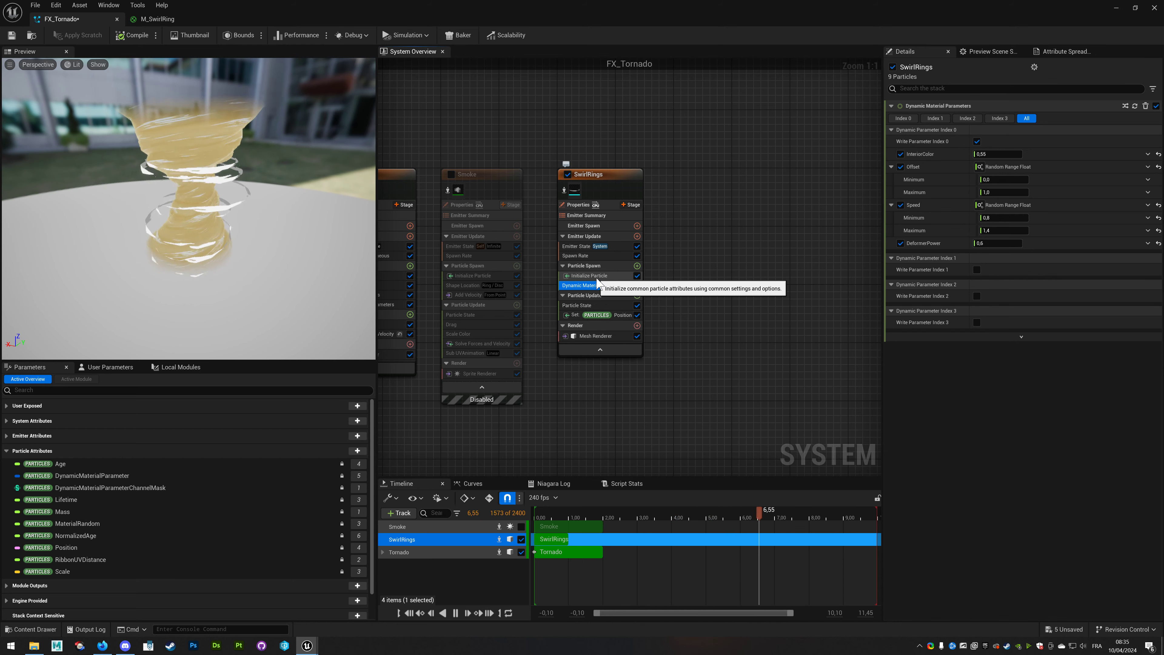
left_click(609, 275)
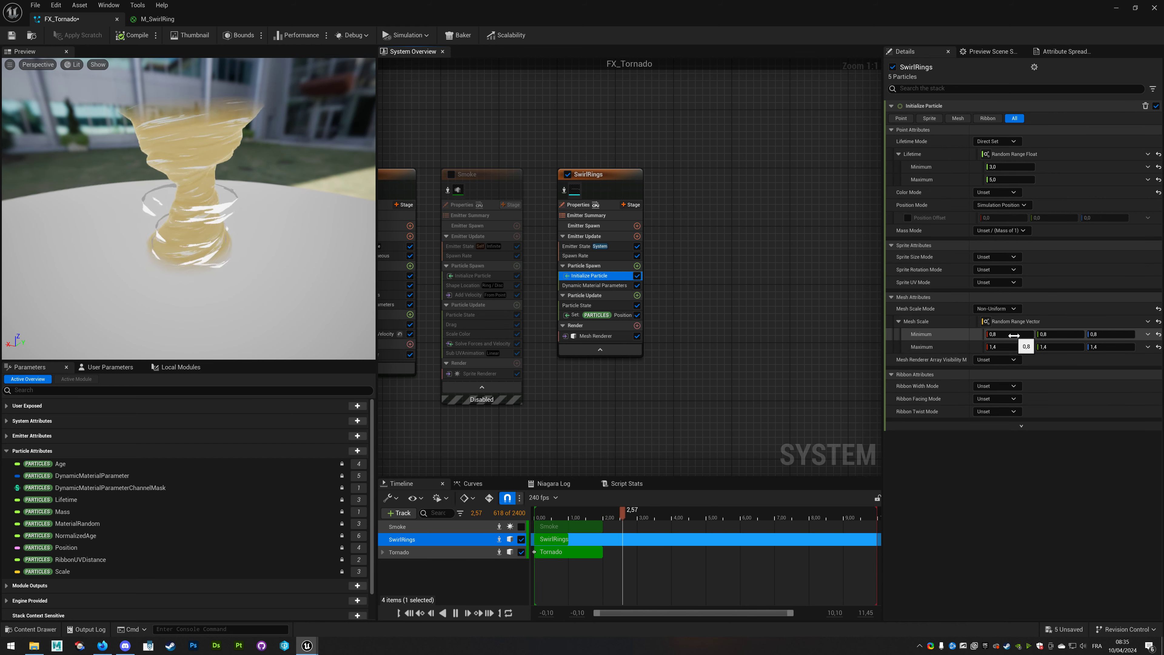
Set the mesh scale X and Y range to minimum 0.6 and maximum 1.4.
left_click(1014, 335)
type("0.")
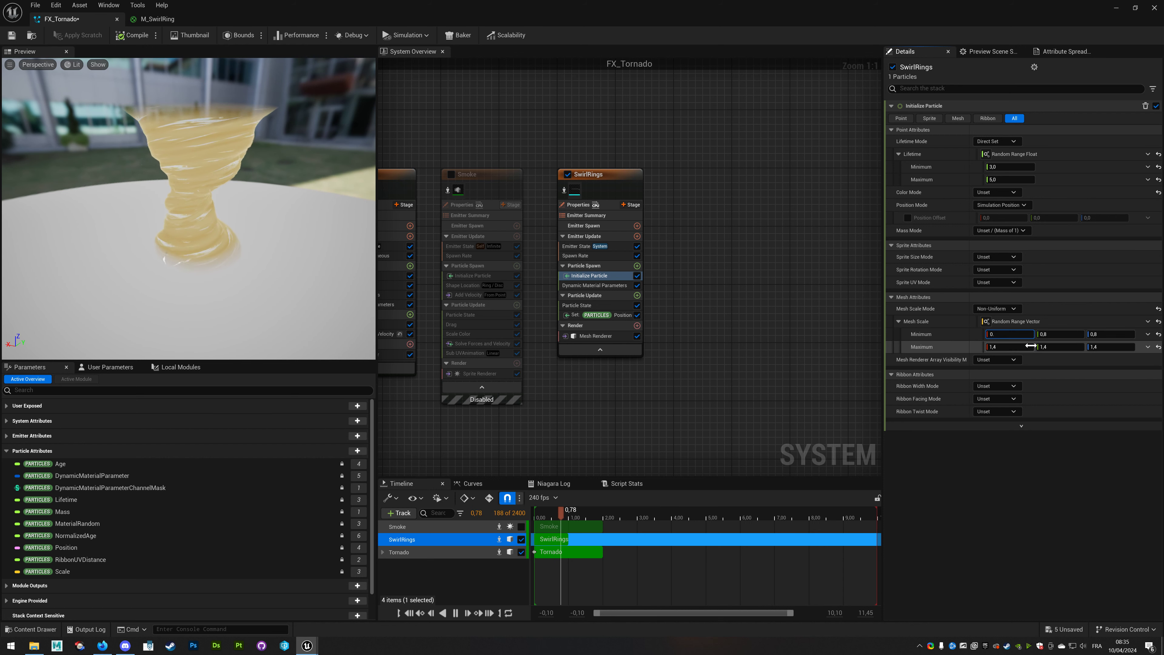
type("6")
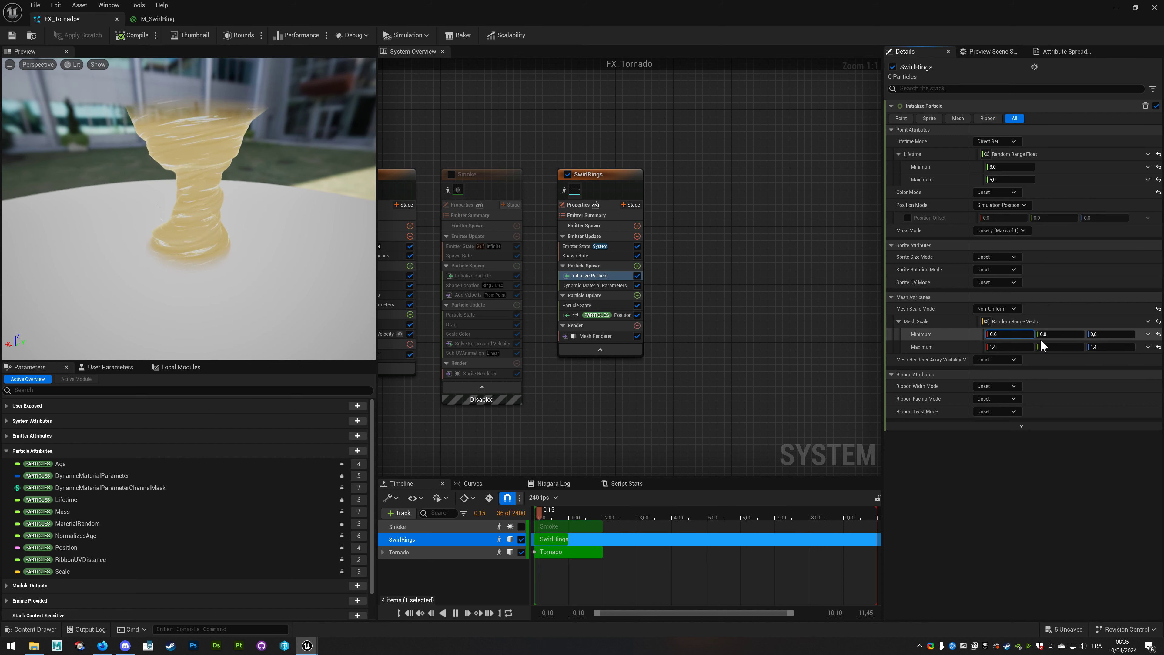
left_click(1062, 334)
type("0.6")
key("Tab")
key("Tab")
type("1.2")
key("Tab")
type("1.2")
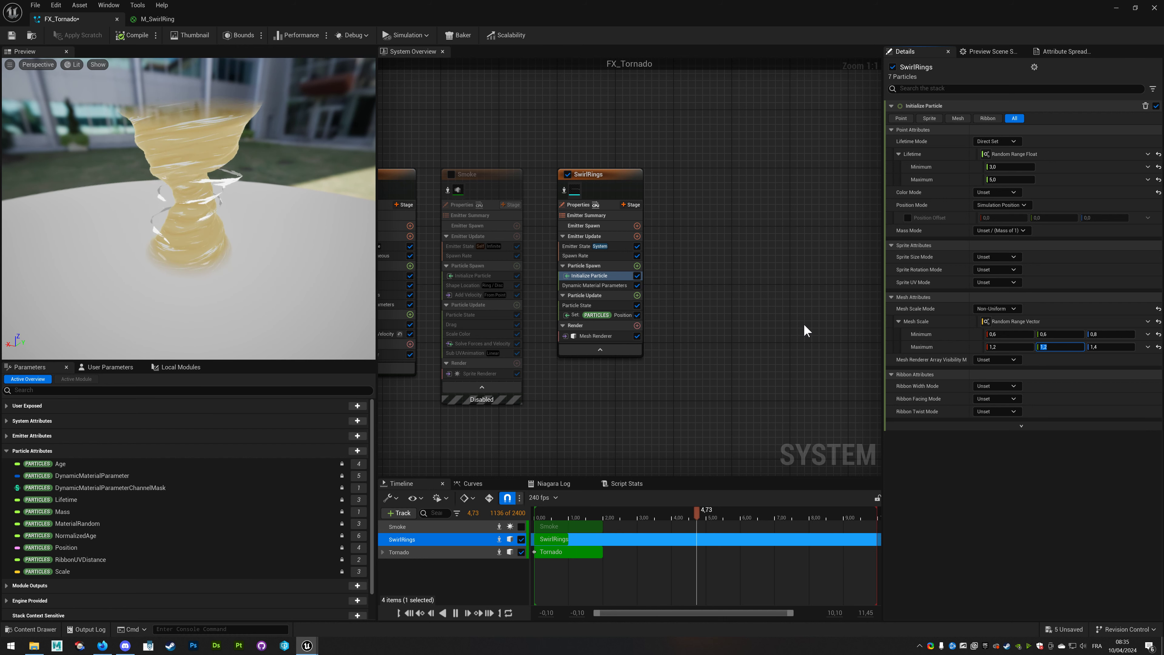
type("1,4")
key("Return")
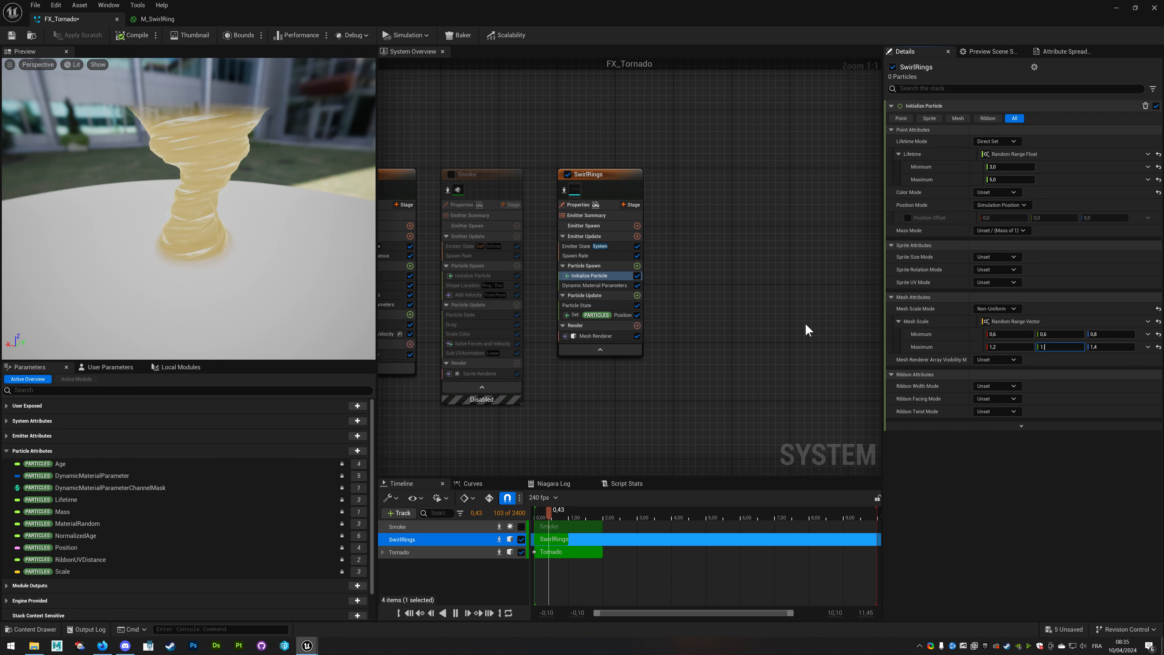
left_click(1008, 346)
type("1,4")
key("Return")
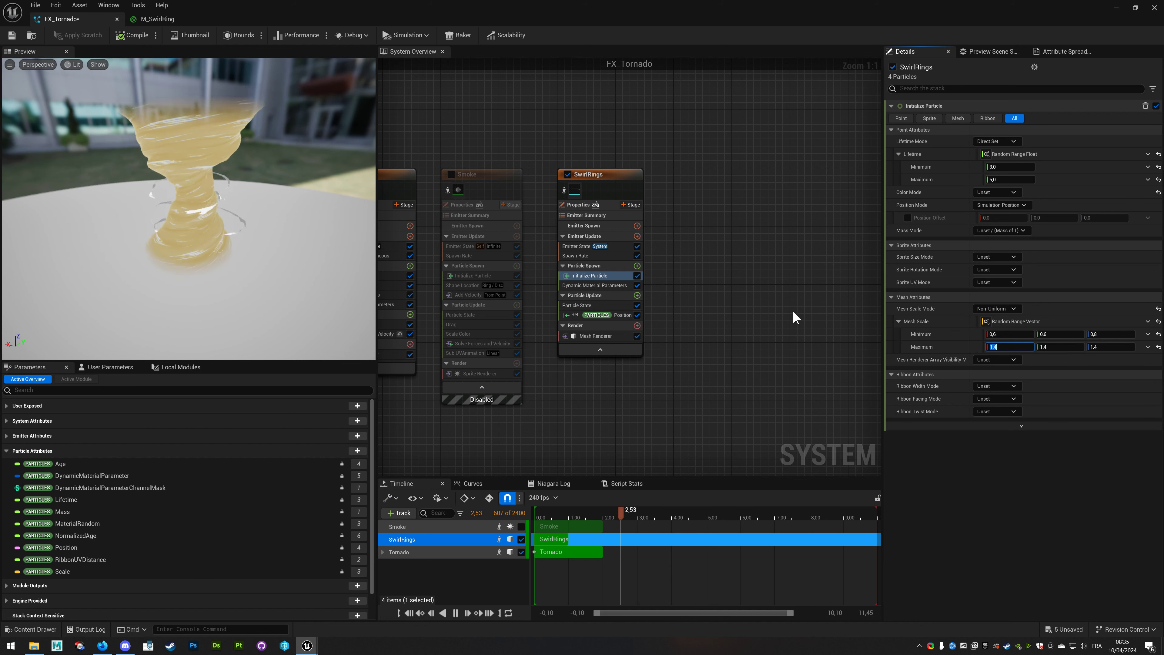
Set the mesh scale Z range to minimum 1.2 and maximum 1.6.
left_click(1110, 334)
type("1,2")
key("Return")
left_click(1111, 347)
type("1,8")
key("Return")
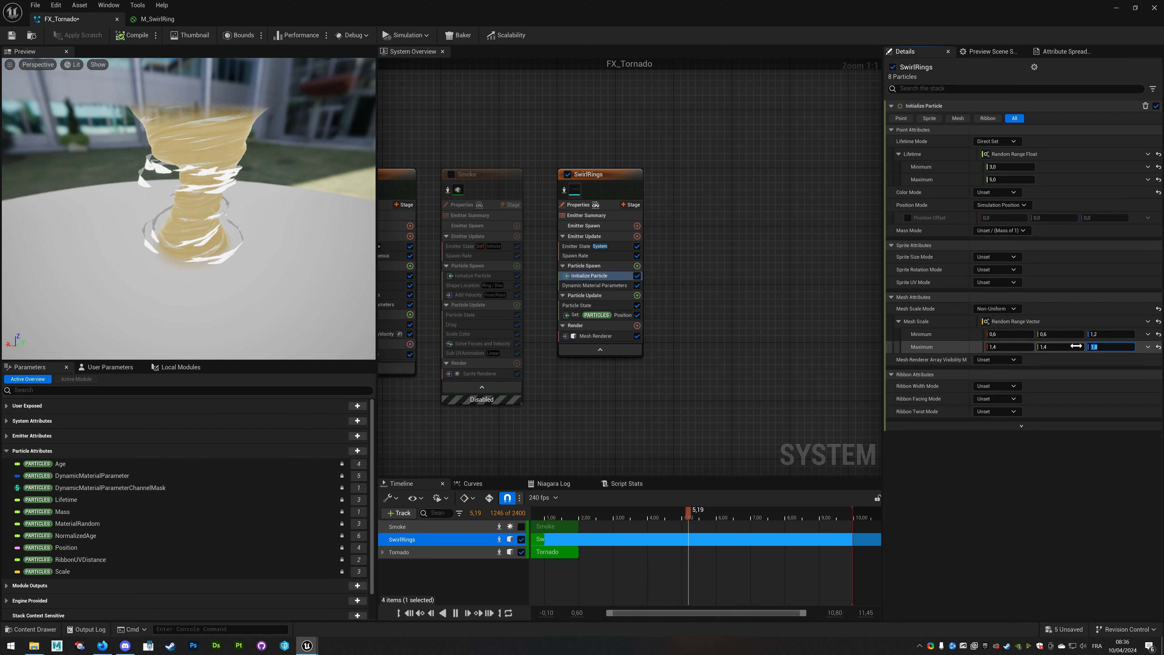
left_click(1102, 347)
key("BackSpace")
type("6")
key("Return")
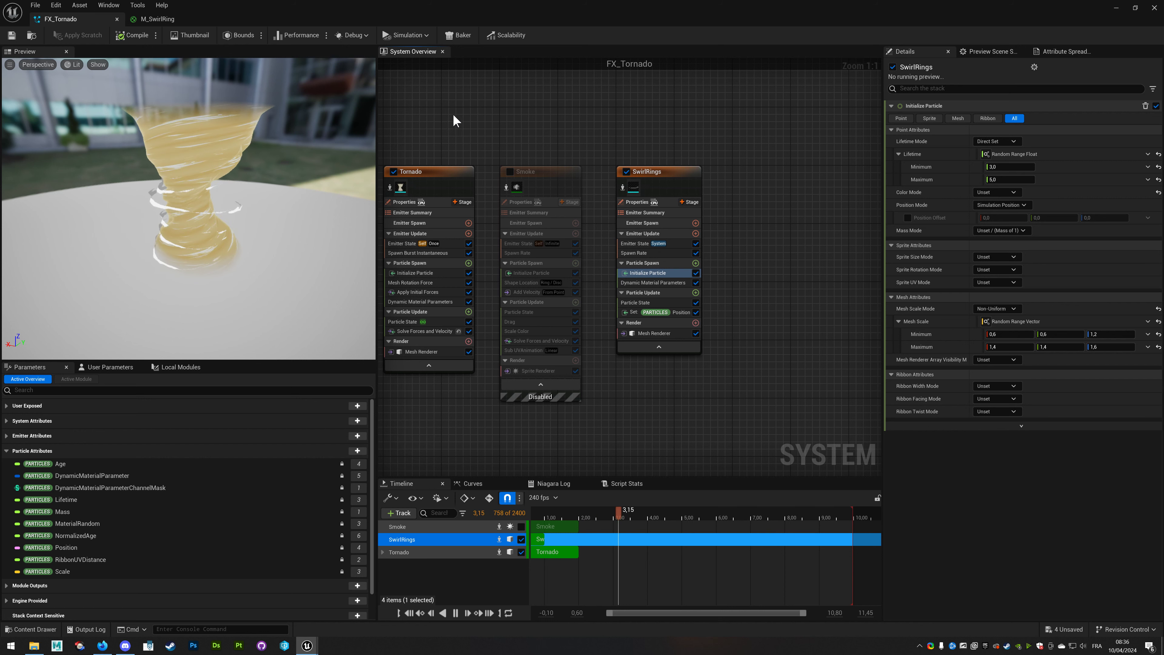
Tick the Smoke emitter's enable checkbox in the System Overview and save FX_Tornado.
right_click_drag(457, 148, 541, 147)
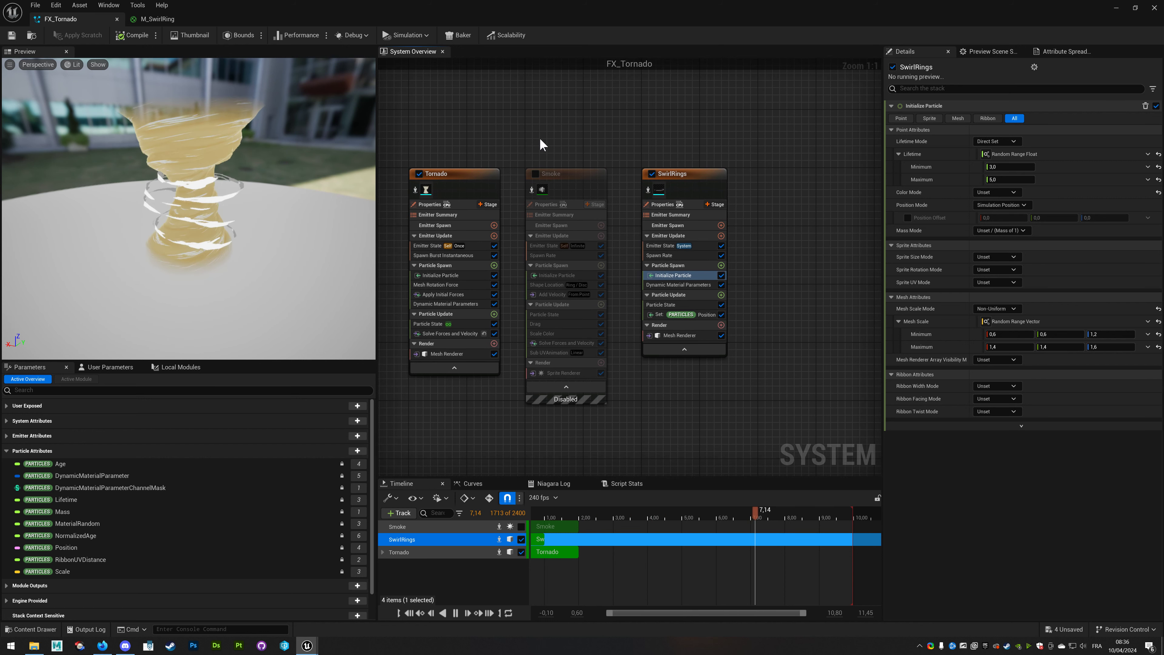
left_click(536, 173)
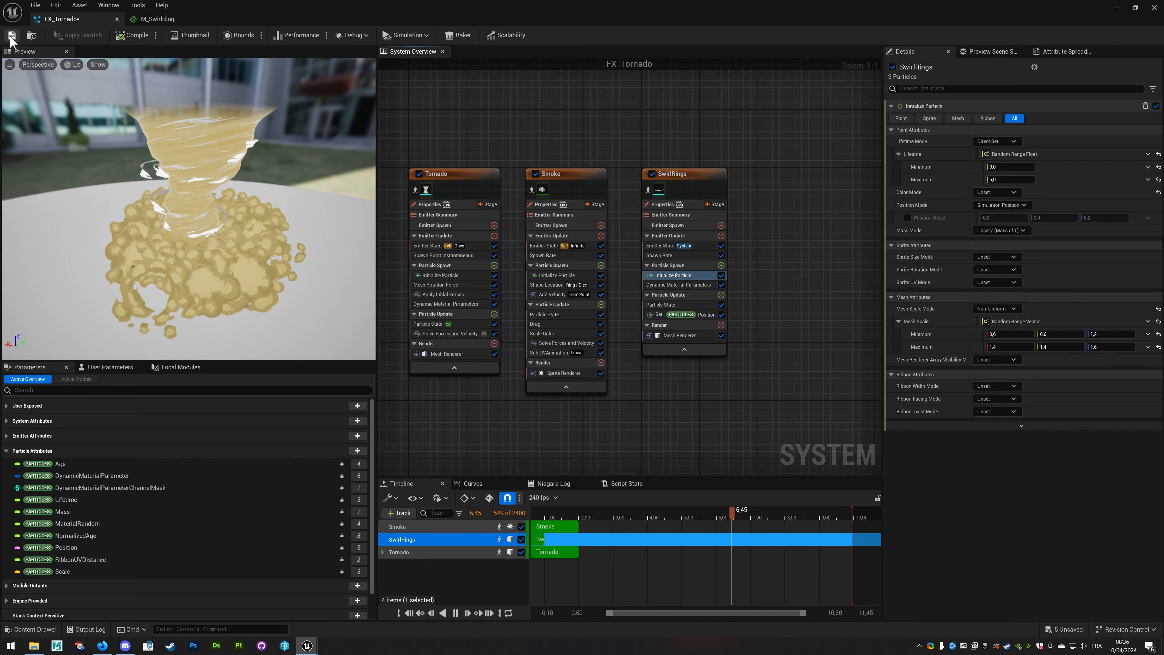
key("ctrl+s")
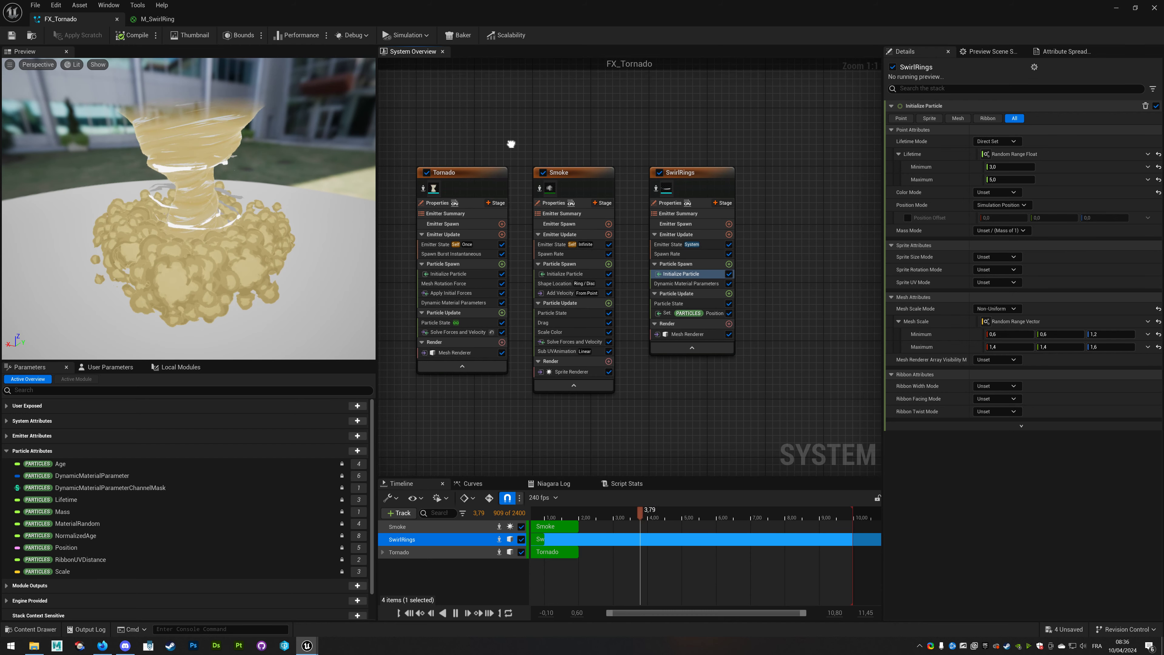
right_click_drag(512, 143, 605, 129)
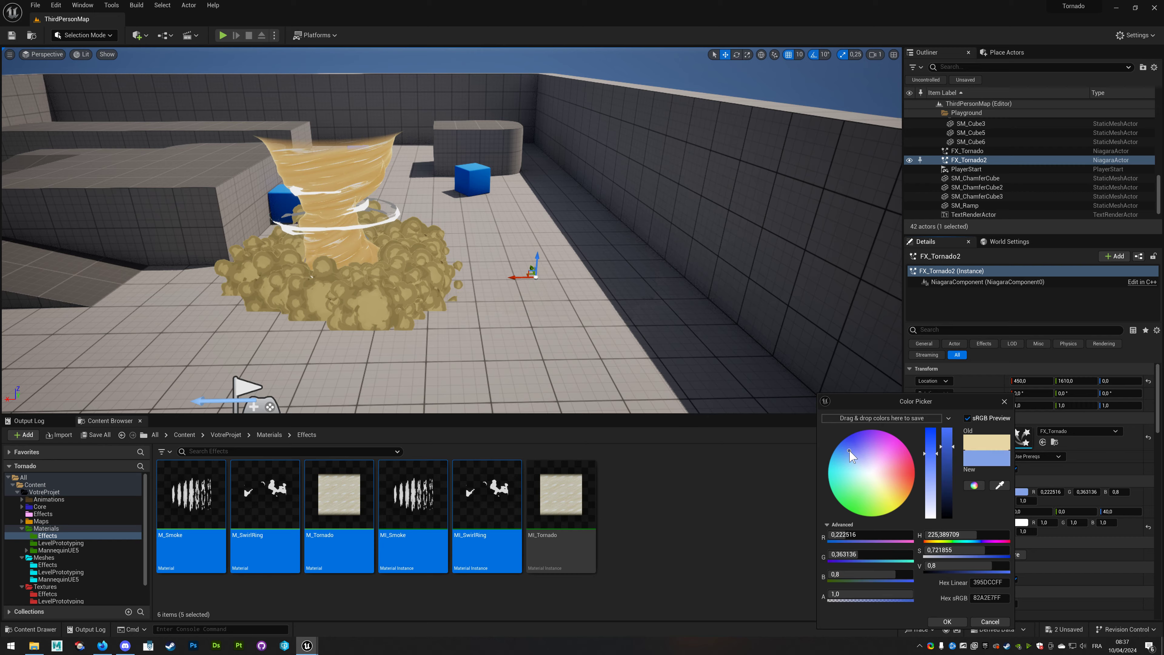
Raise the saturation of FX_Tornado2's blue colour to 0.1138/0.443495/1.0.
mouse_move(930, 453)
left_mouse_down()
mouse_move(930, 439)
mouse_move(946, 440)
left_mouse_up()
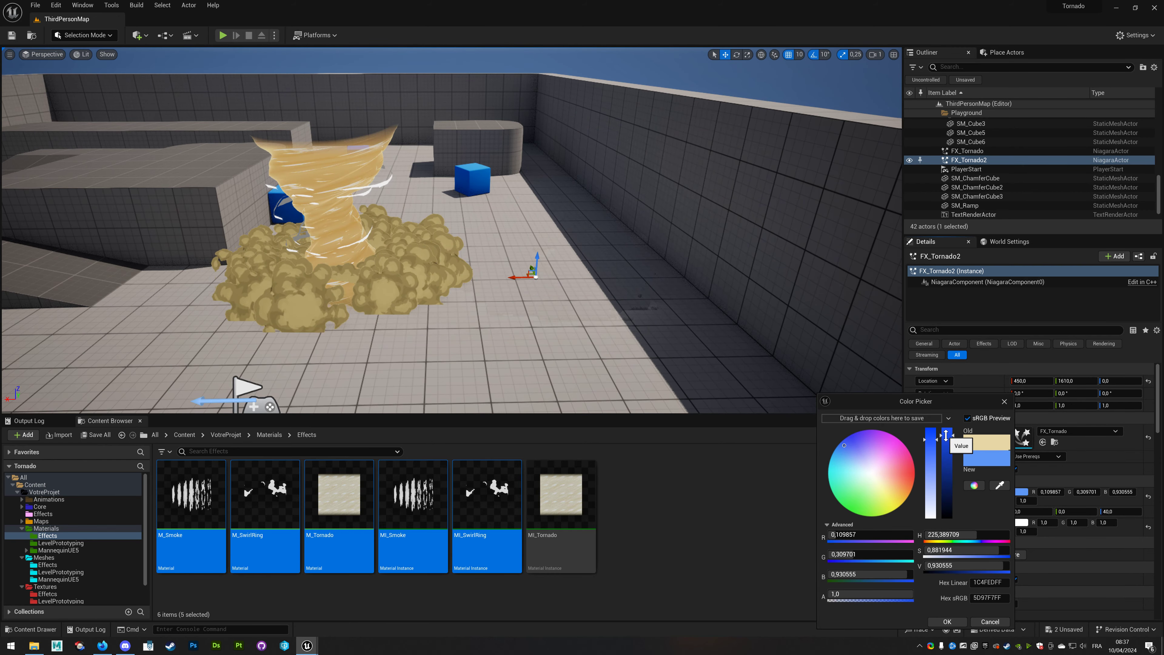
left_click(946, 621)
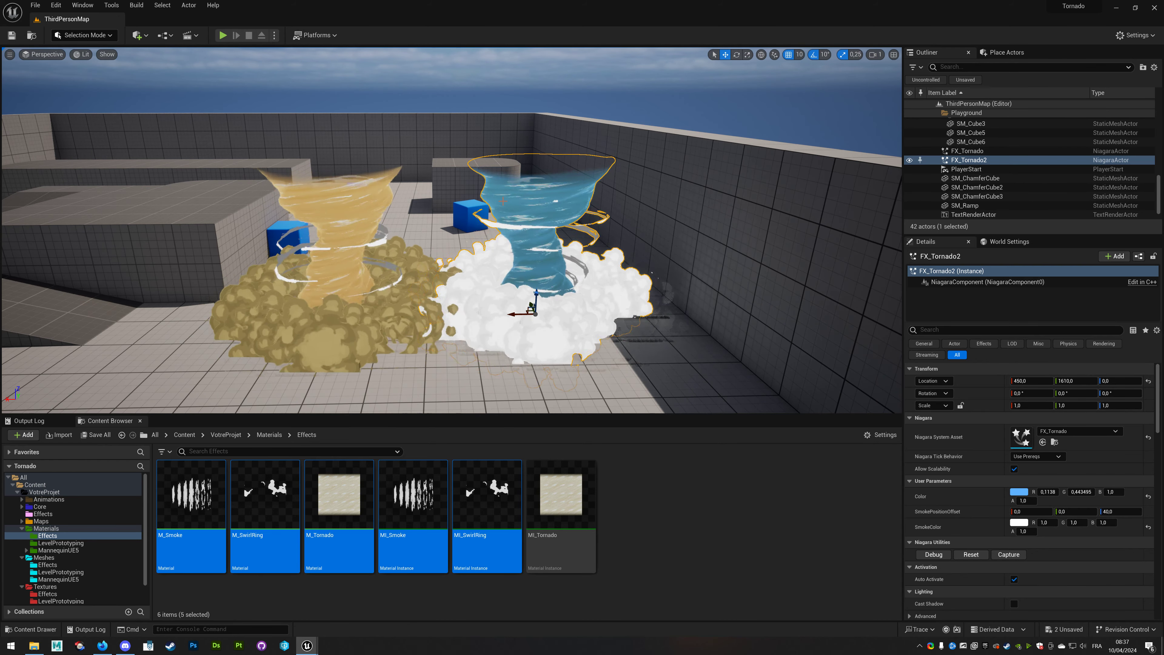
Set FX_Tornado2's colour to neutral grey, 0.649305 per channel.
left_click(339, 505)
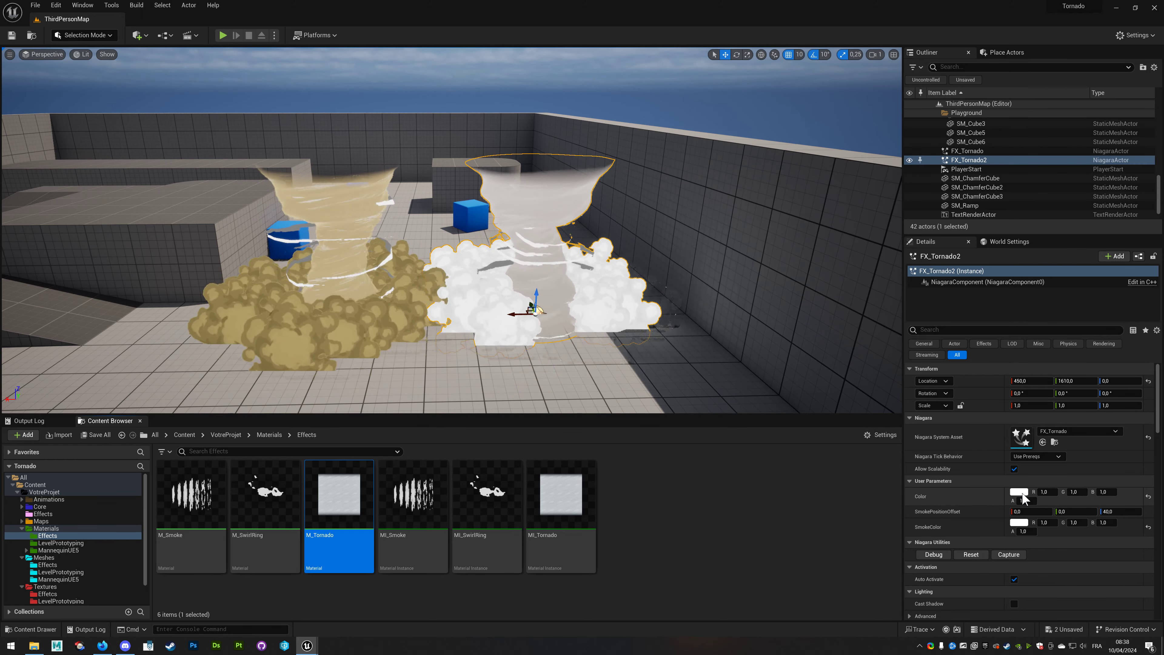
left_click(1020, 491)
left_click(911, 473)
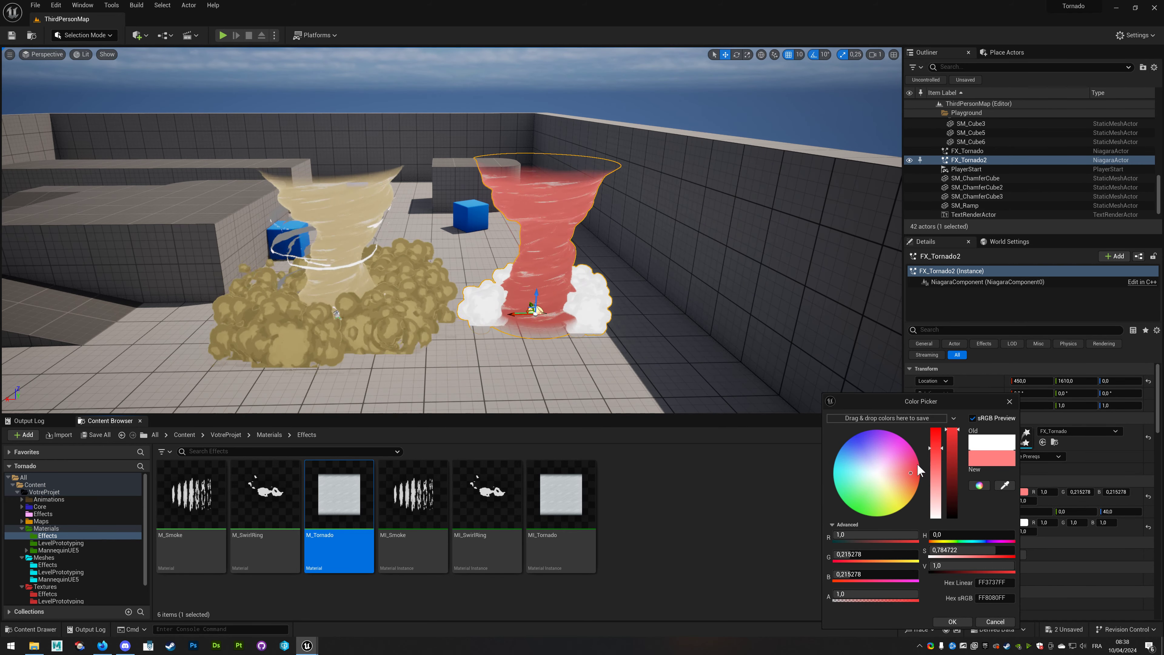
left_click(952, 621)
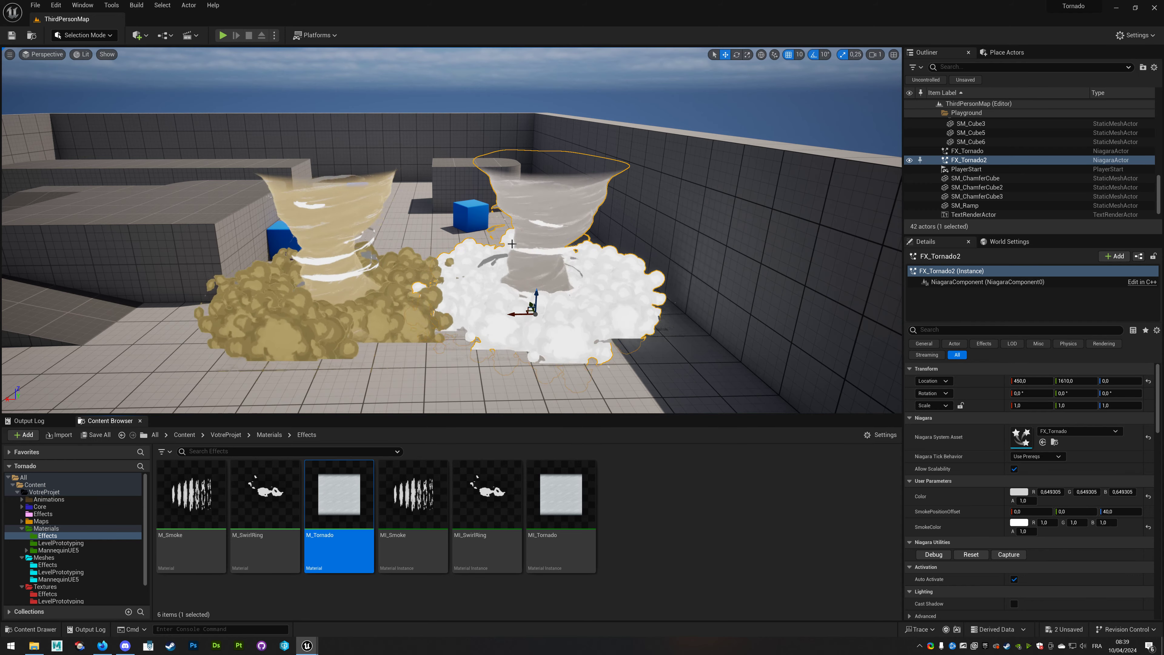